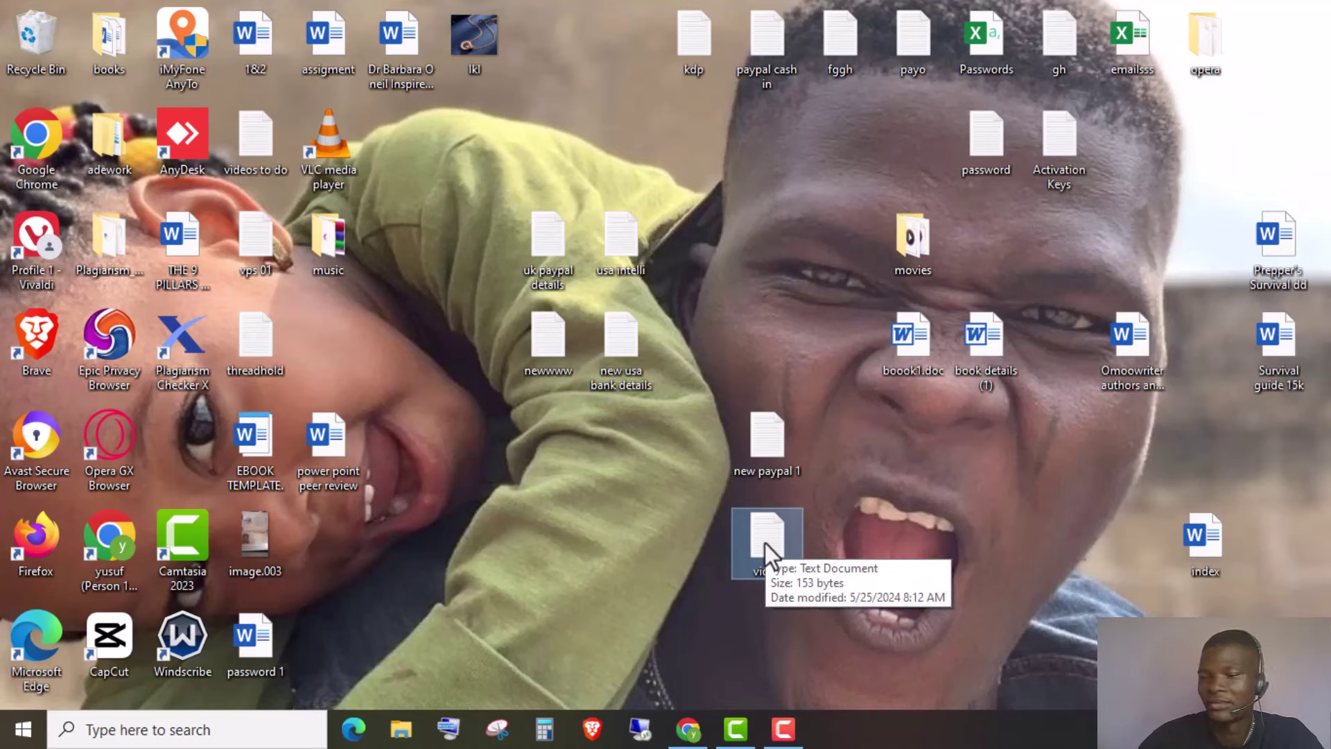
Open video.txt in Notepad and highlight the LOW CONTENT topic.
key("Return")
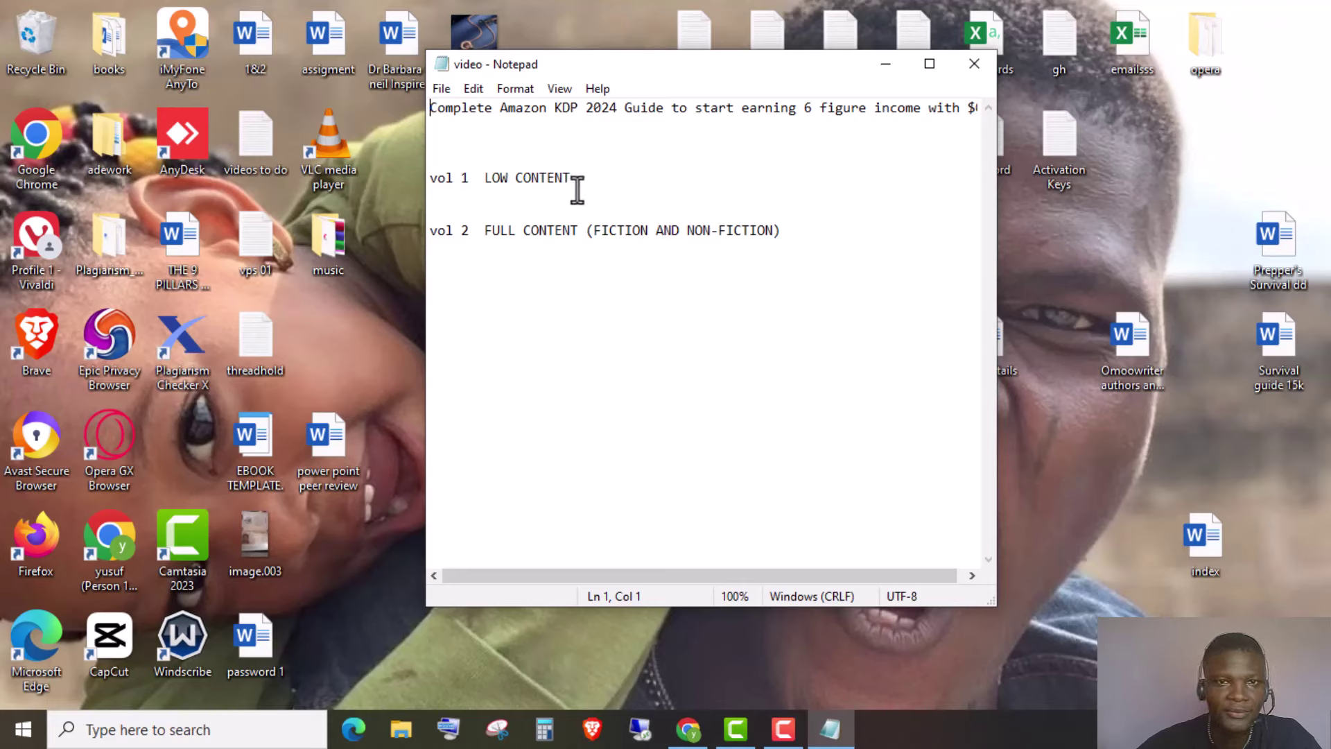
left_click_drag(581, 179, 520, 178)
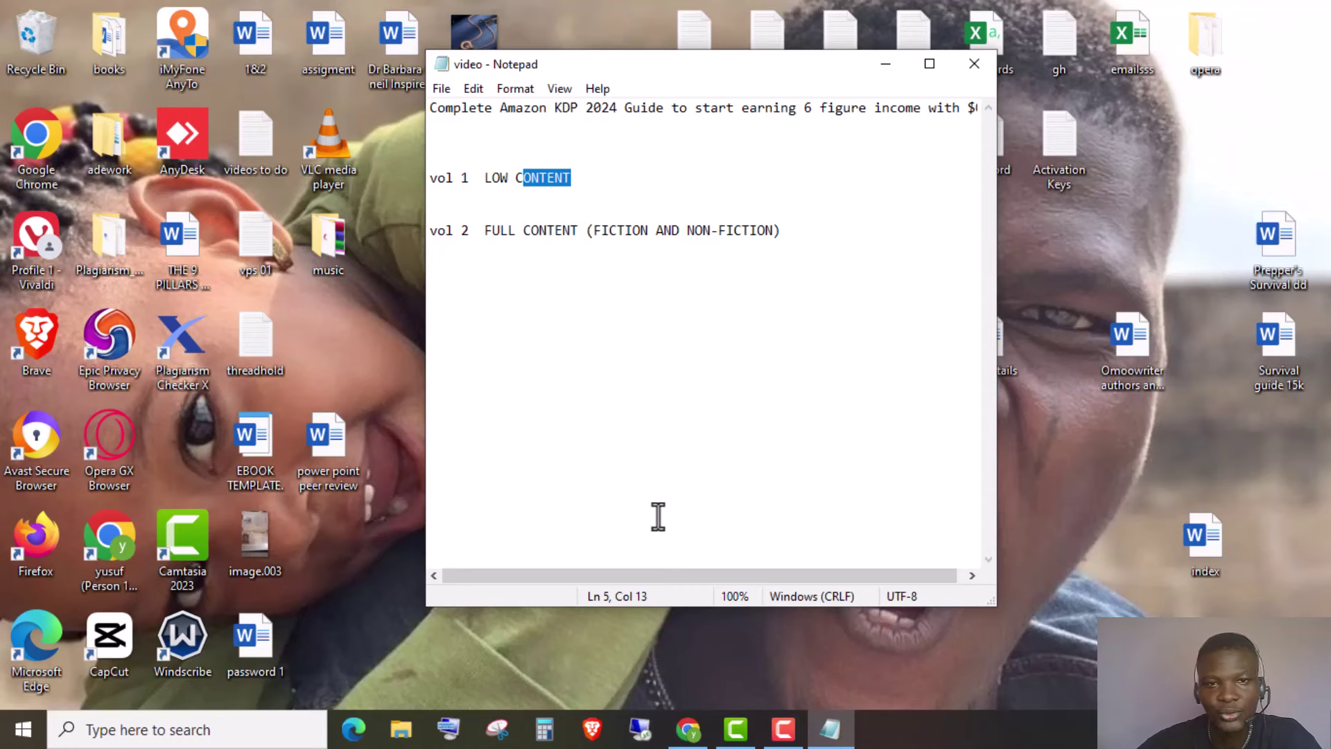
Search Google for 'low content books' in Chrome and scroll through the results.
left_click(689, 730)
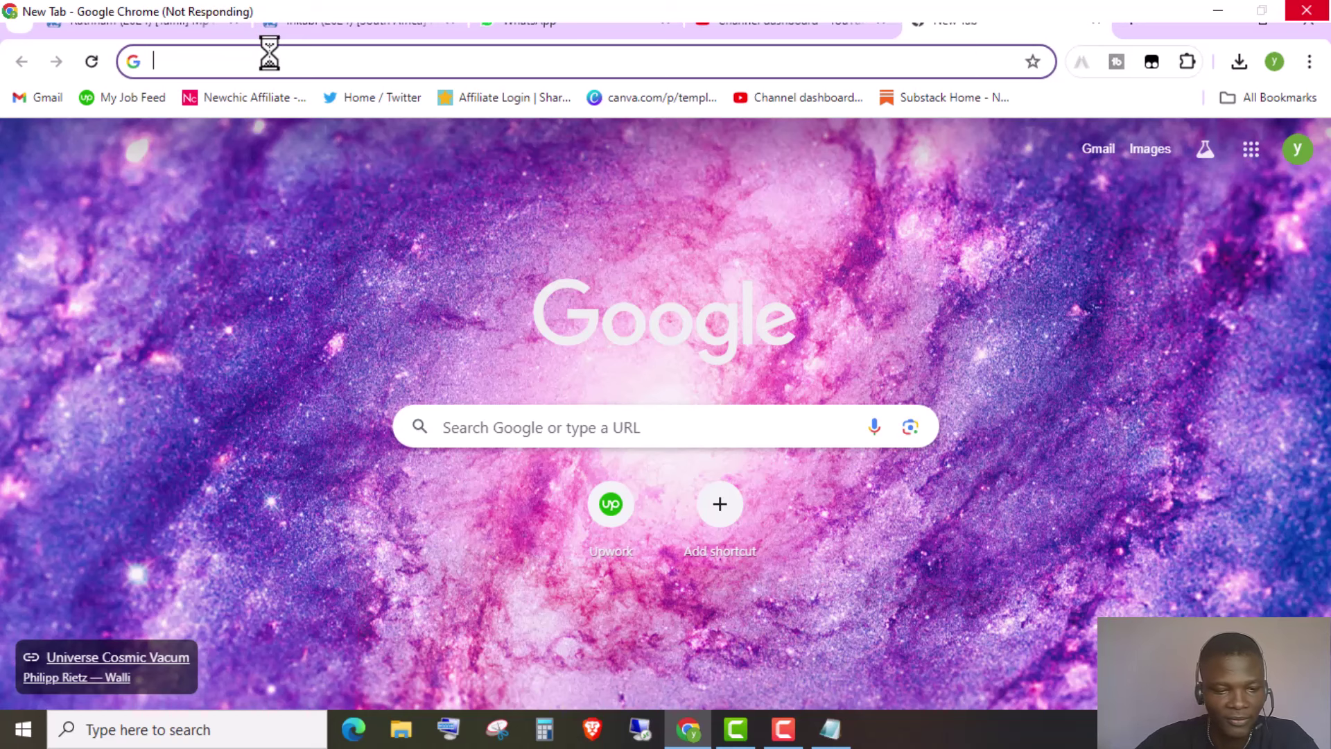
type("lo")
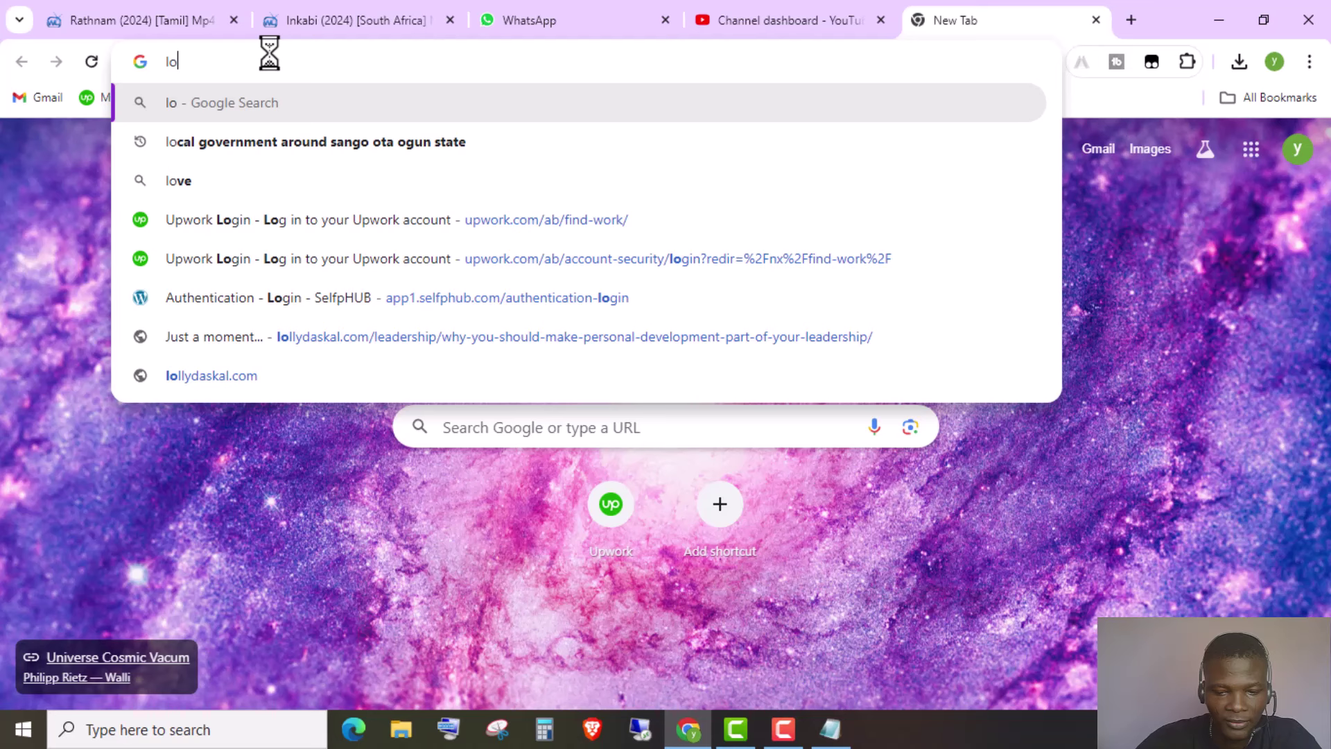
type("w content books")
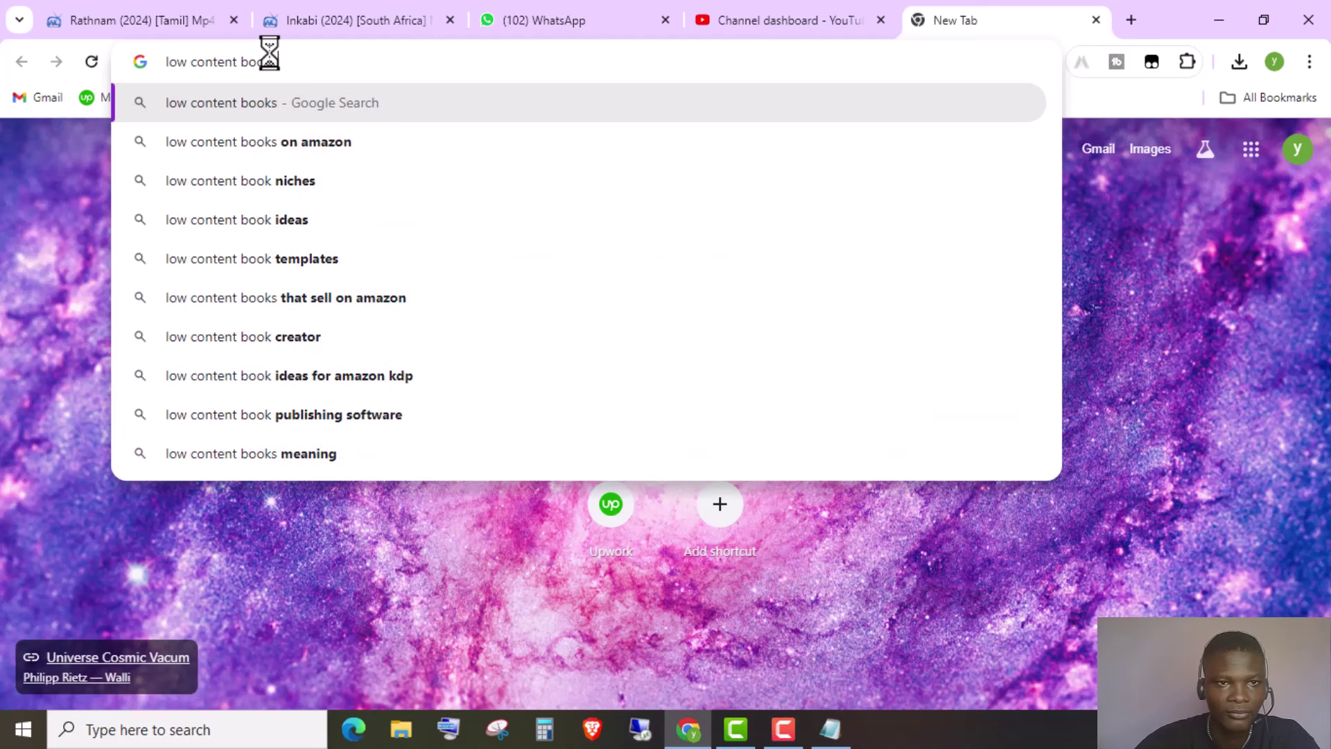
key("Return")
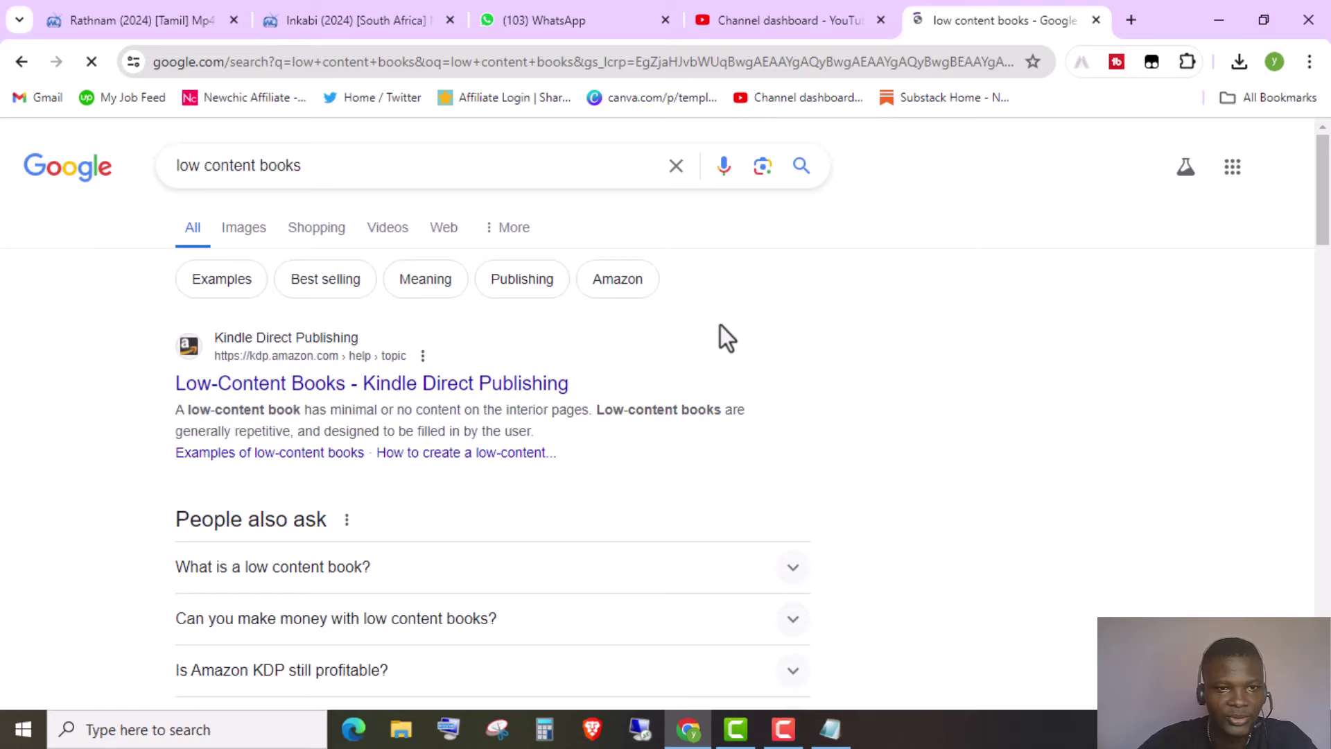
scroll(735, 331, "down", 4)
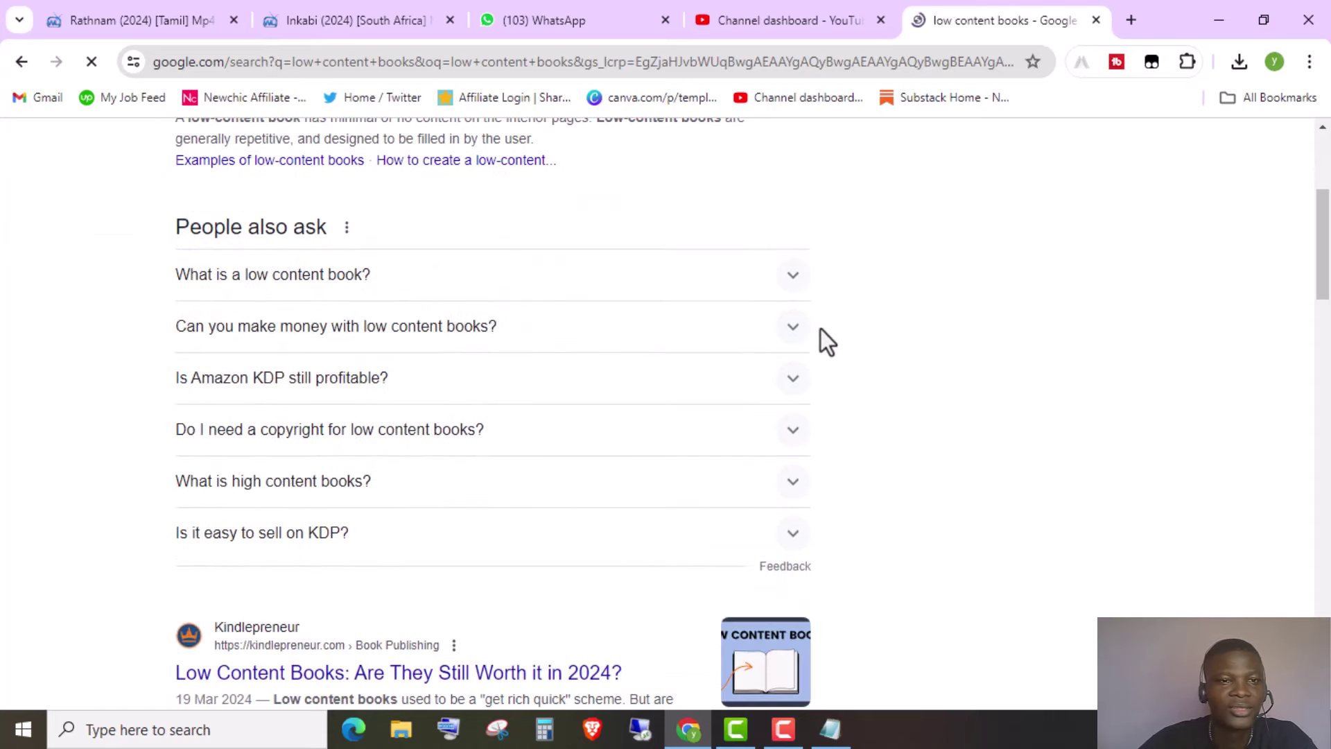
scroll(876, 354, "down", 1)
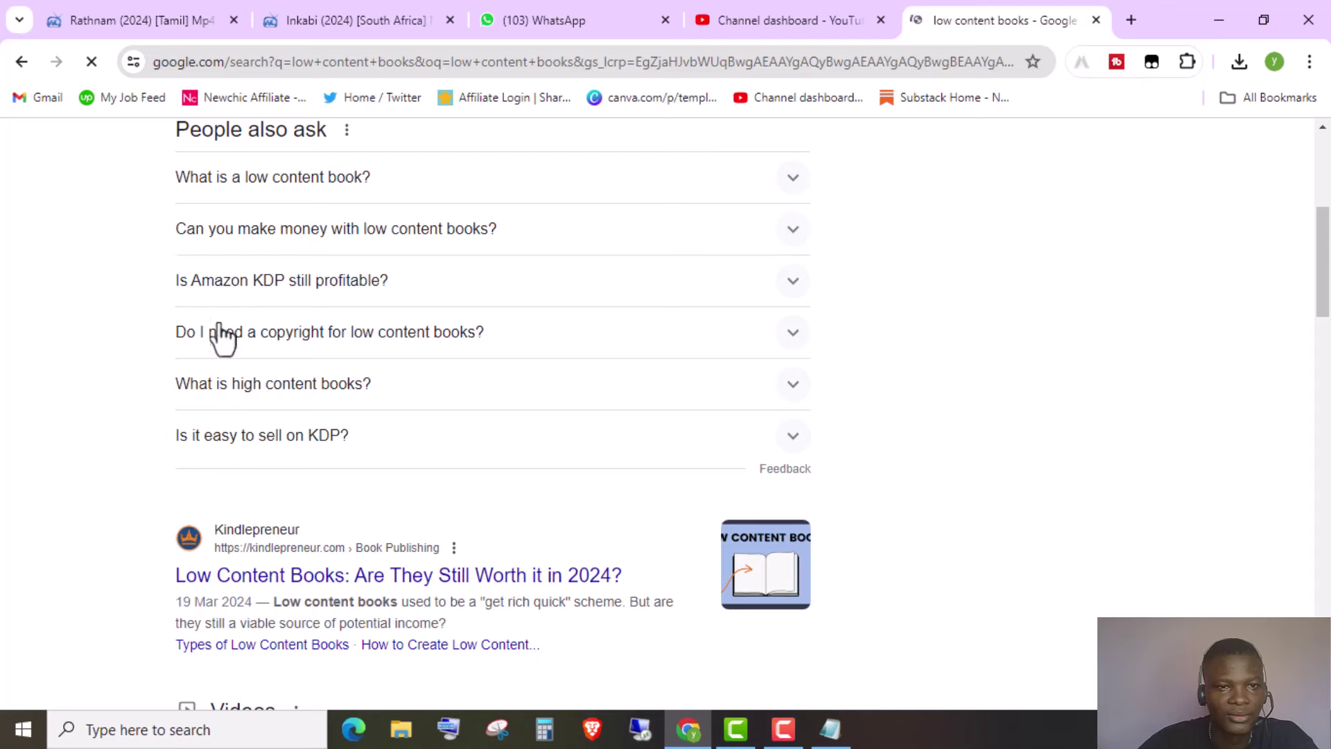
scroll(777, 397, "down", 2)
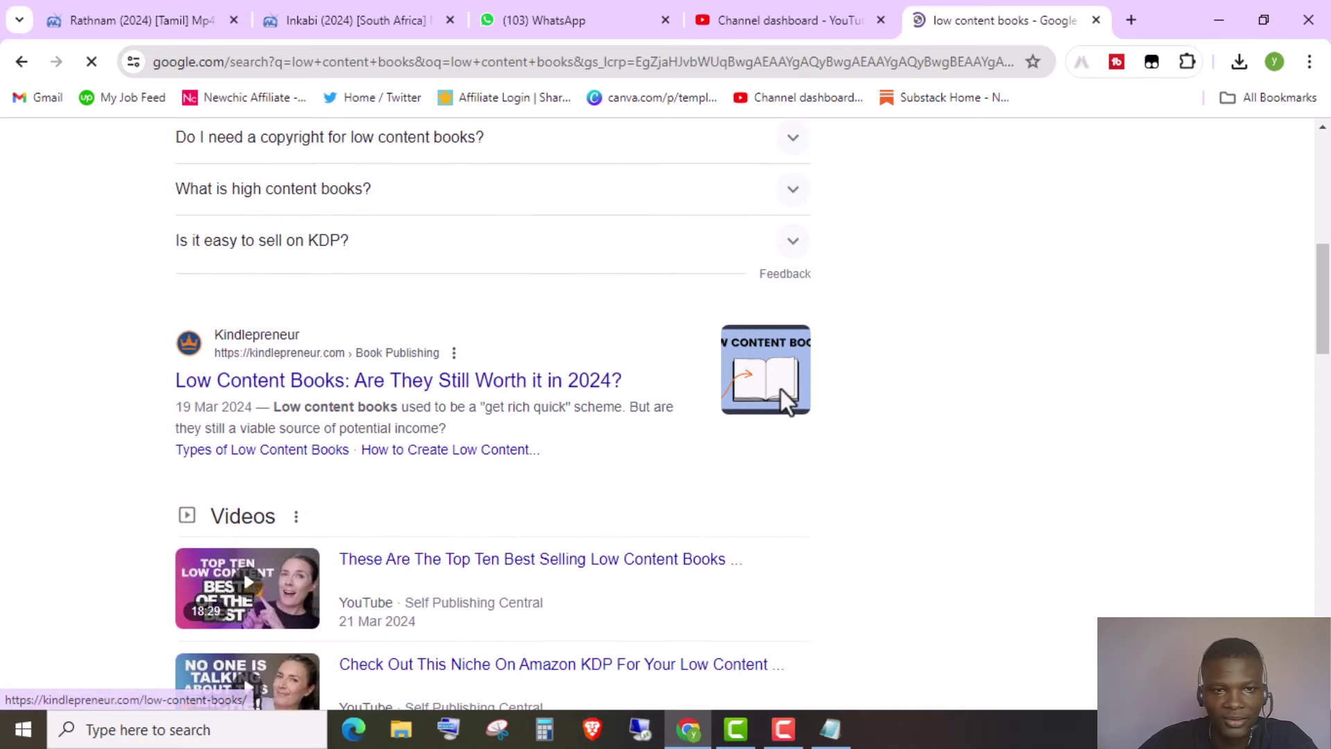
scroll(758, 476, "down", 5)
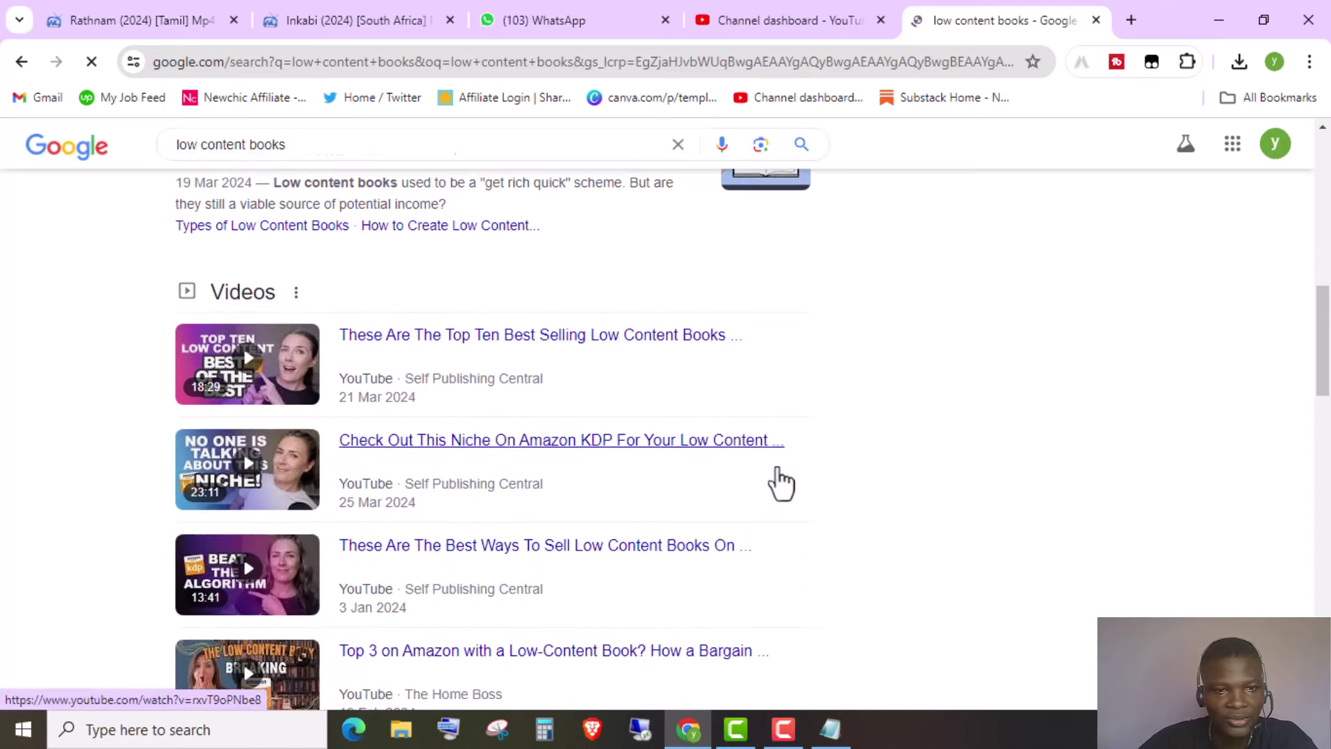
scroll(779, 470, "down", 6)
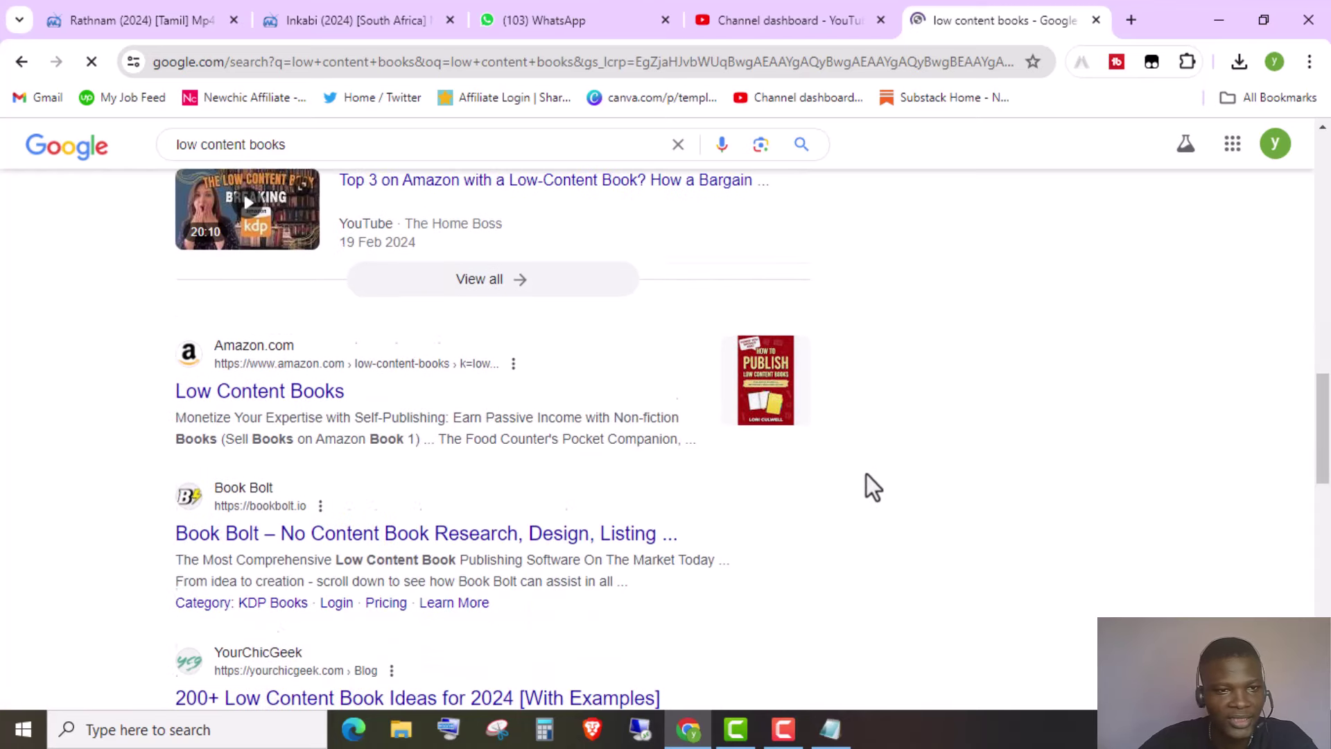
scroll(866, 473, "down", 3)
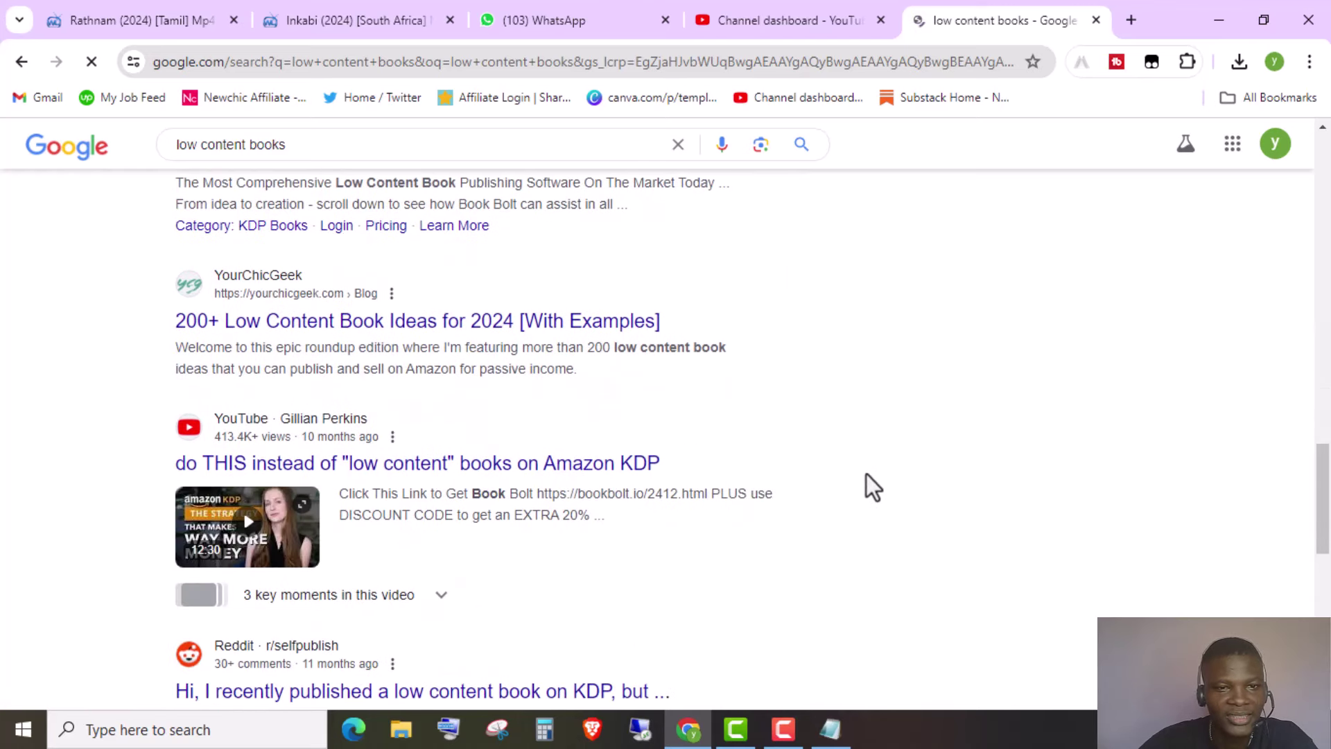
scroll(866, 474, "down", 7)
scroll(869, 473, "up", 20)
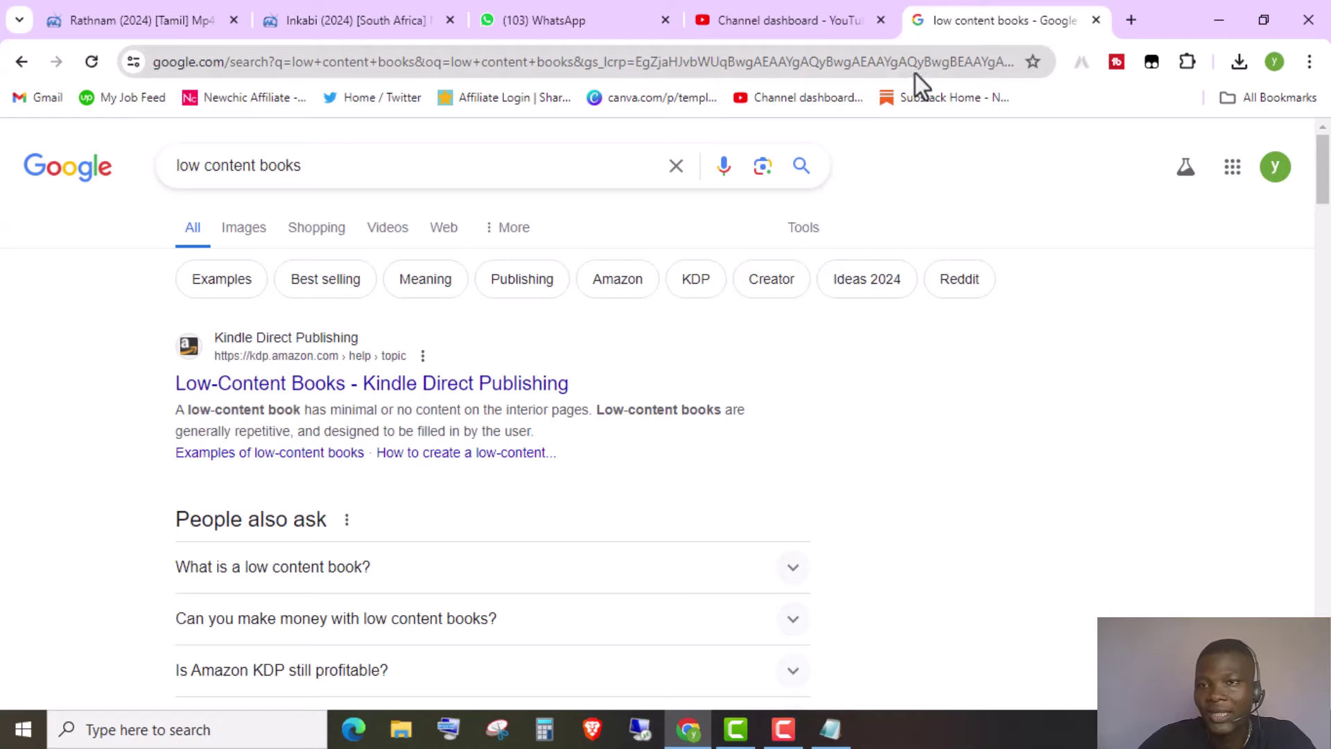
Go to canva.com in a new browser tab.
left_click(1130, 22)
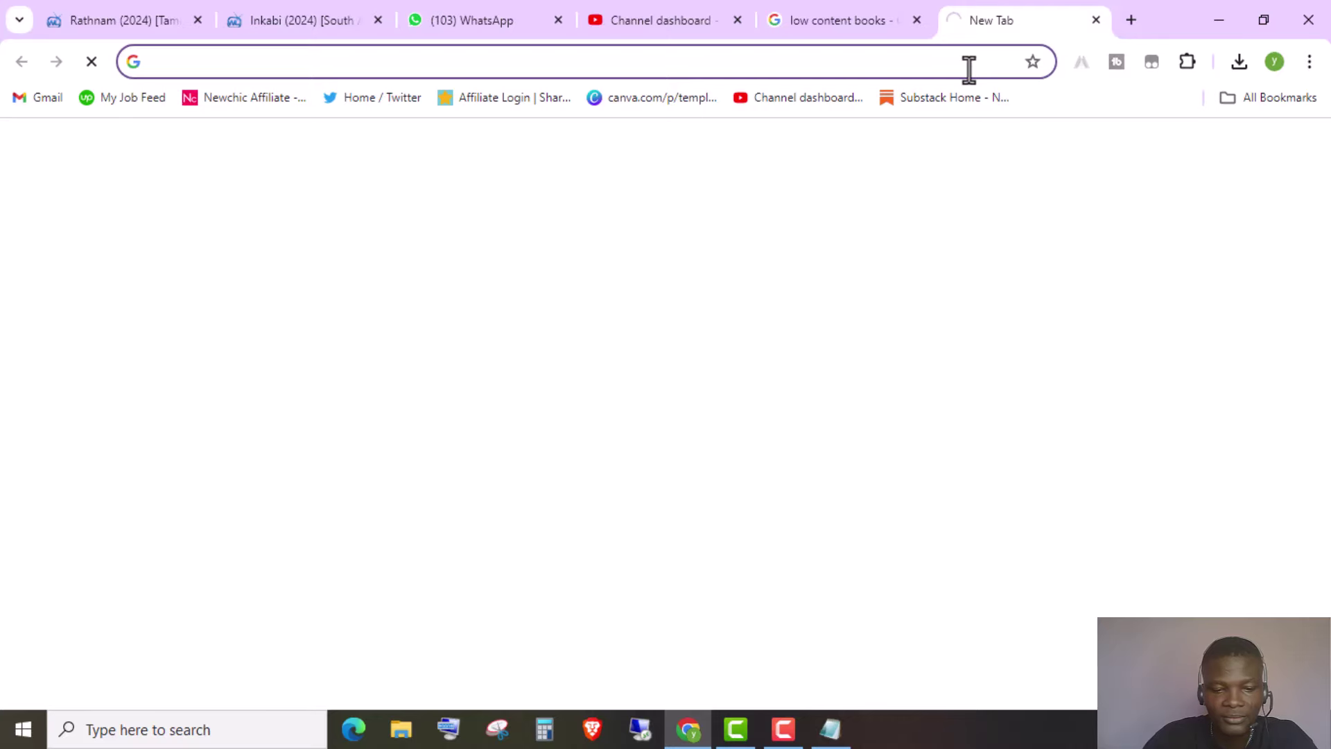
type("canva")
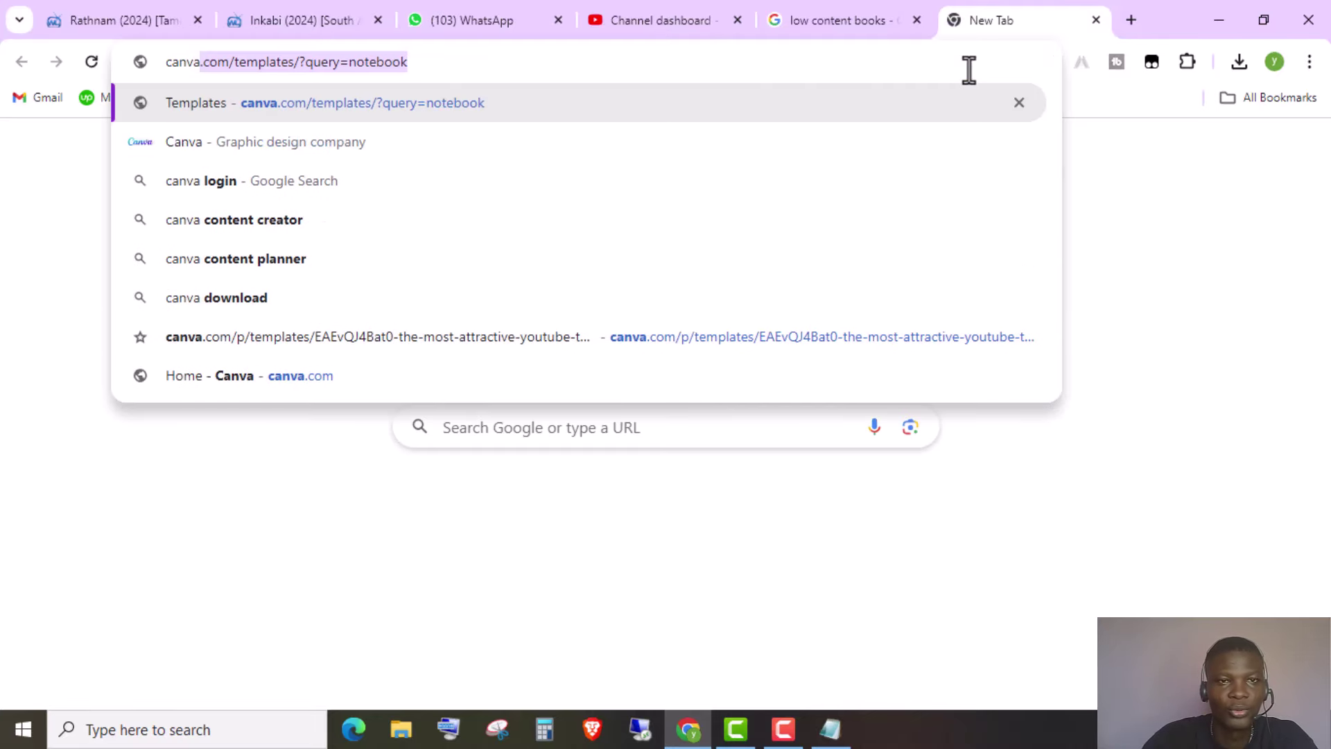
key("End")
key("BackSpace")
key("BackSpace")
key("BackSpace")
key("BackSpace")
key("BackSpace")
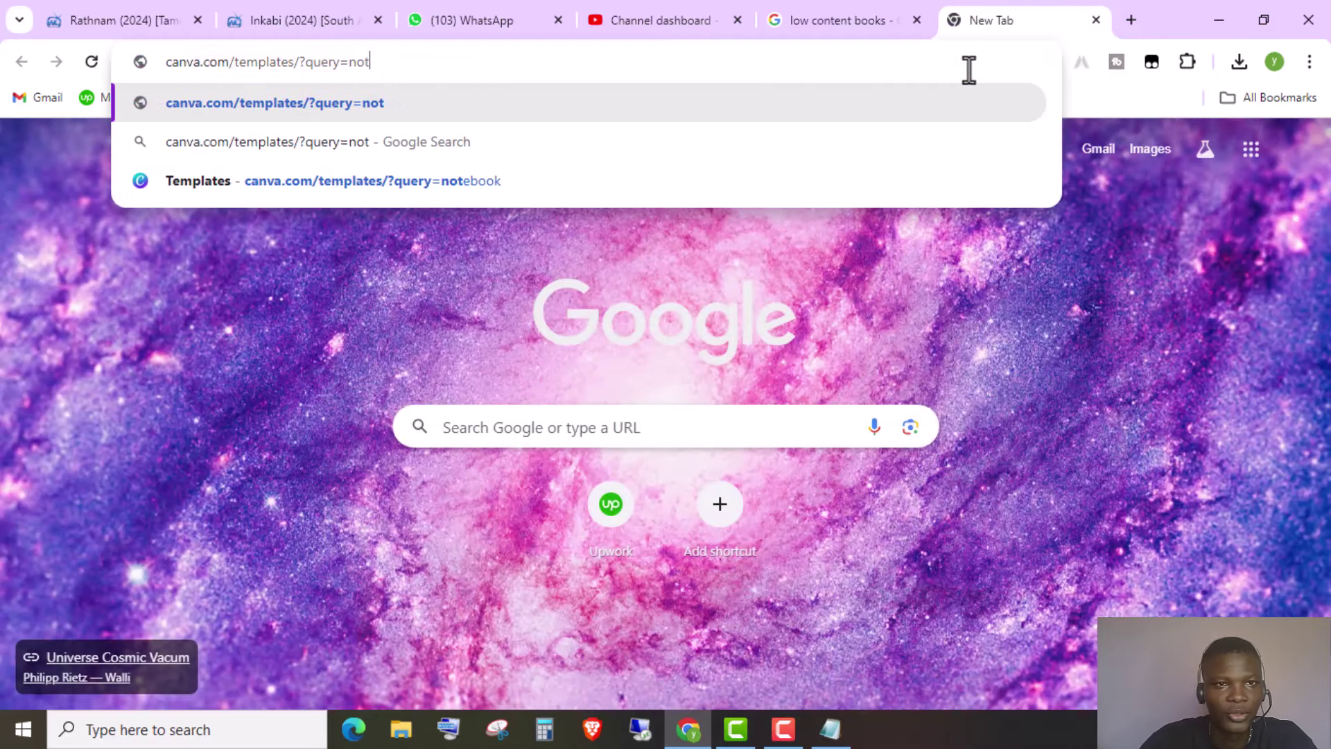
key("BackSpace")
key("BackSpace")
key("BackSpace")
key("BackSpace")
key("BackSpace")
key("BackSpace")
key("BackSpace")
key("BackSpace")
key("BackSpace")
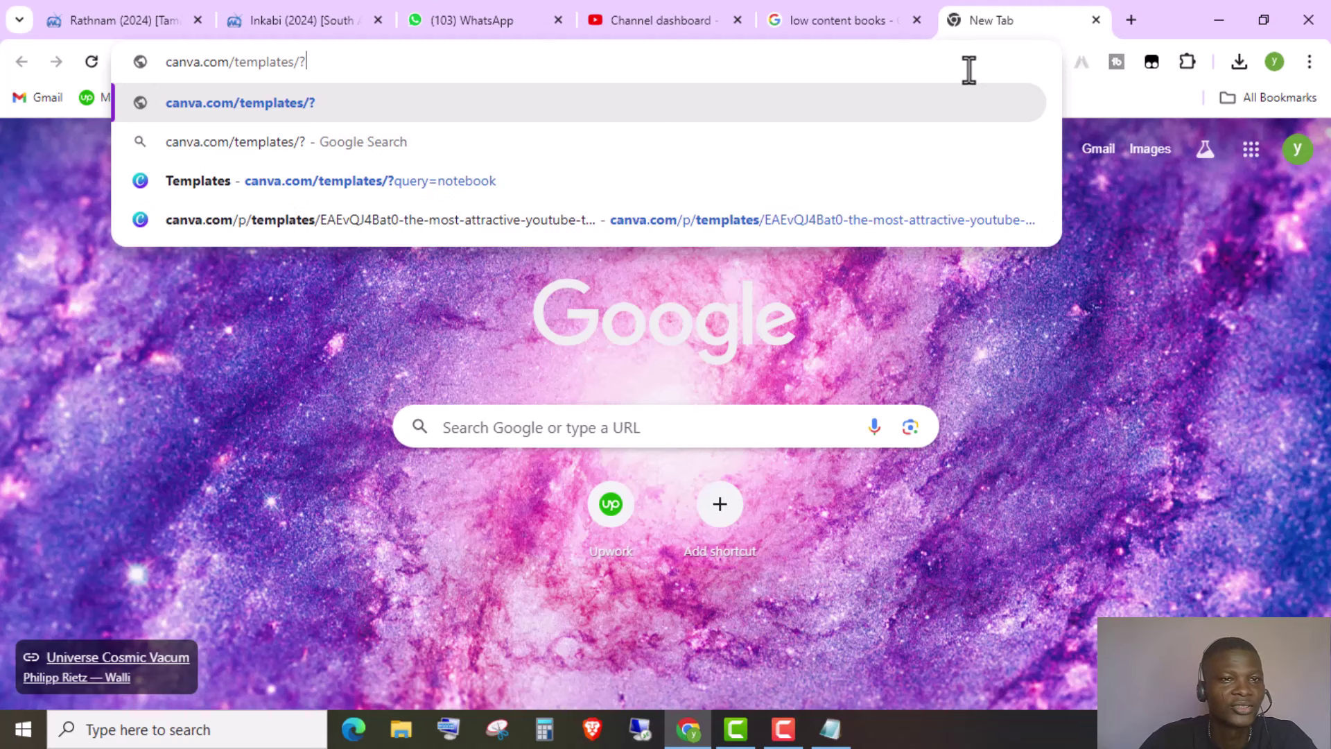
key("BackSpace")
key("BackSpace")
key("BackSpace")
key("BackSpace")
key("BackSpace")
key("BackSpace")
key("BackSpace")
key("BackSpace")
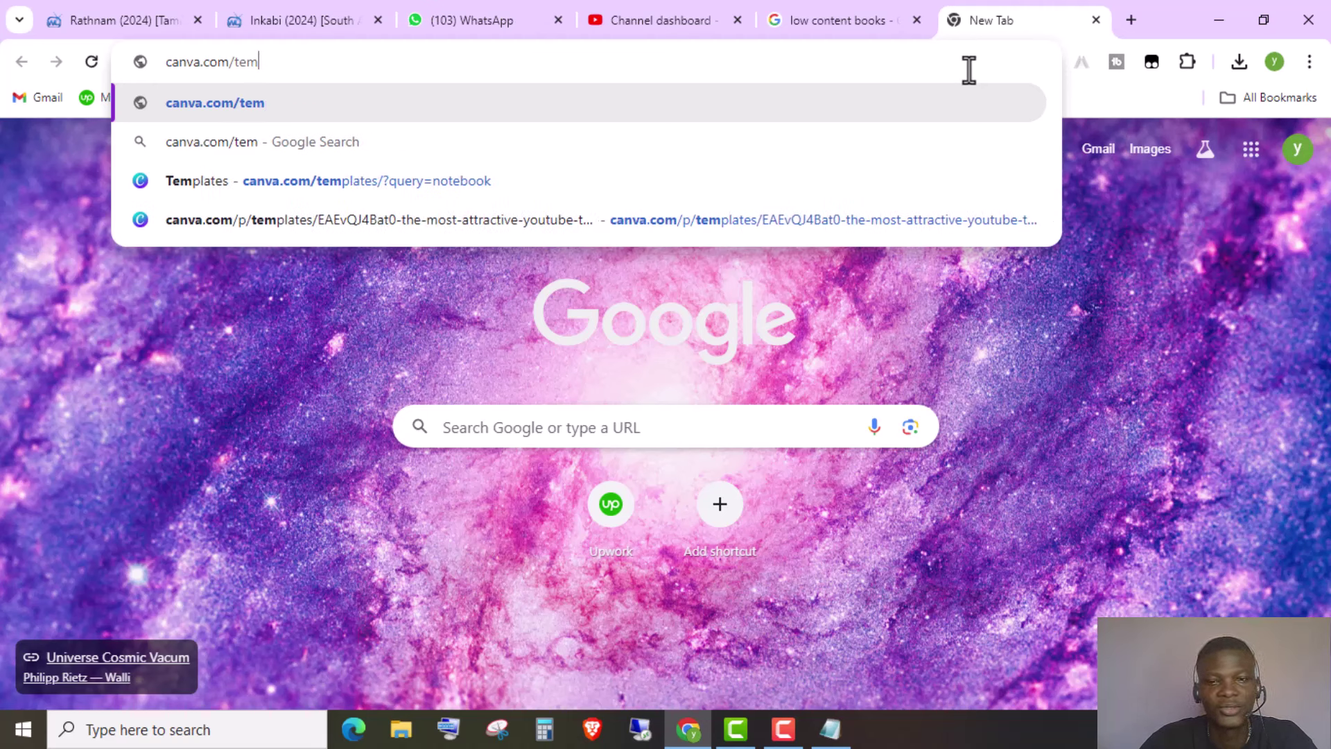
key("BackSpace")
key("BackSpace")
key("BackSpace")
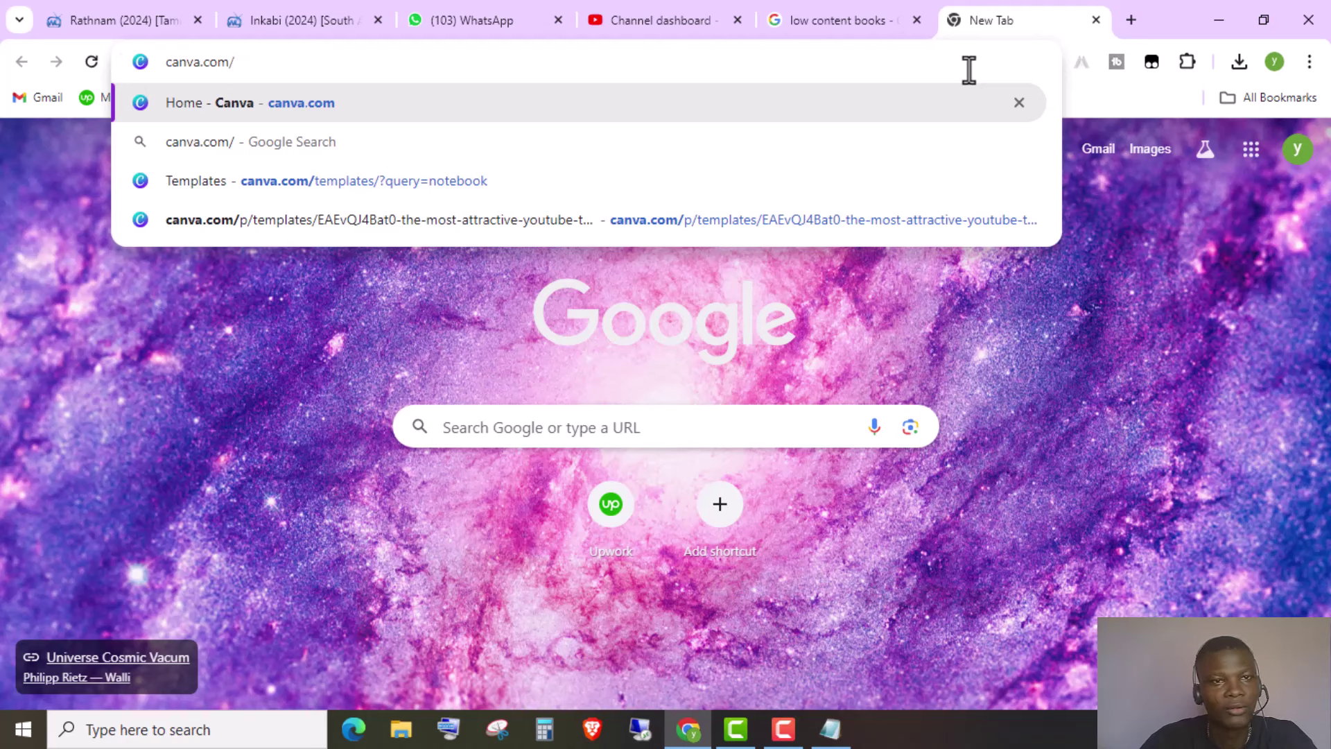
key("Return")
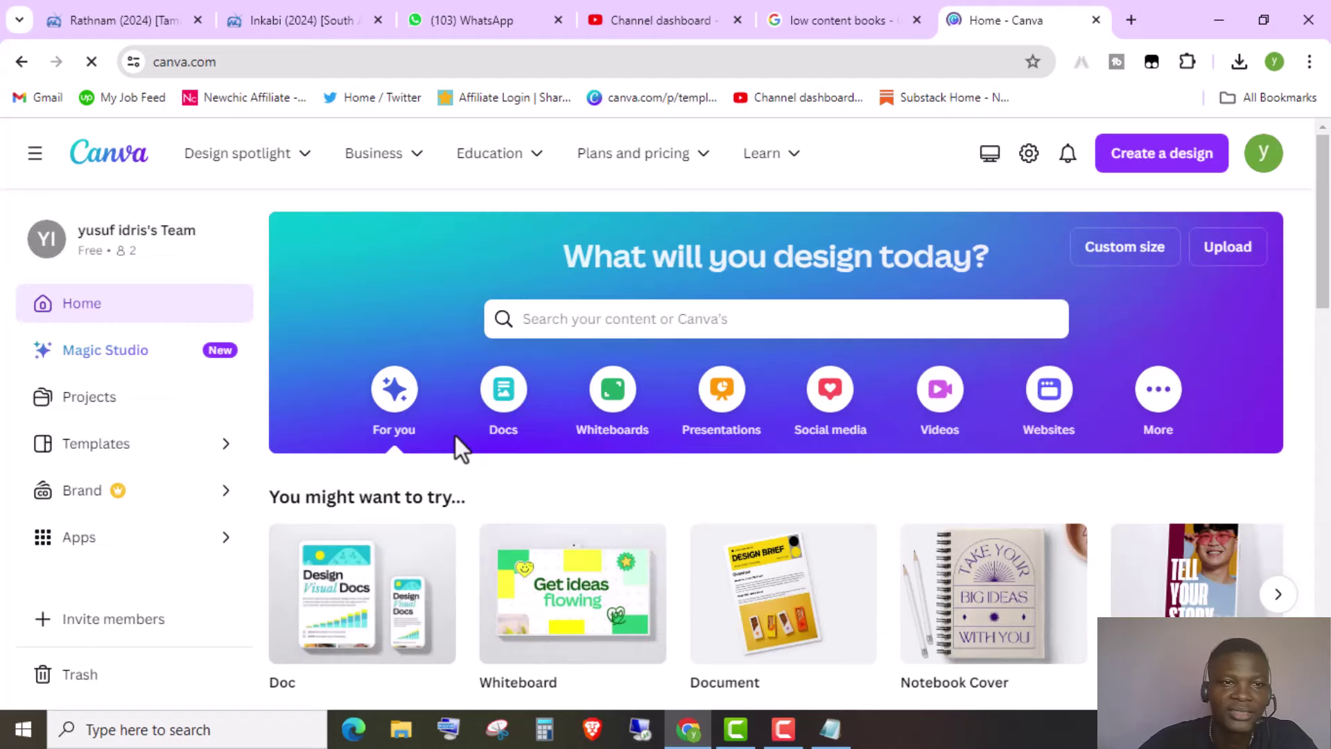
Search Canva for 'notebook' to list the saved Notebook Page A4 and spiral notebook designs.
scroll(457, 436, "down", 1)
scroll(460, 449, "down", 6)
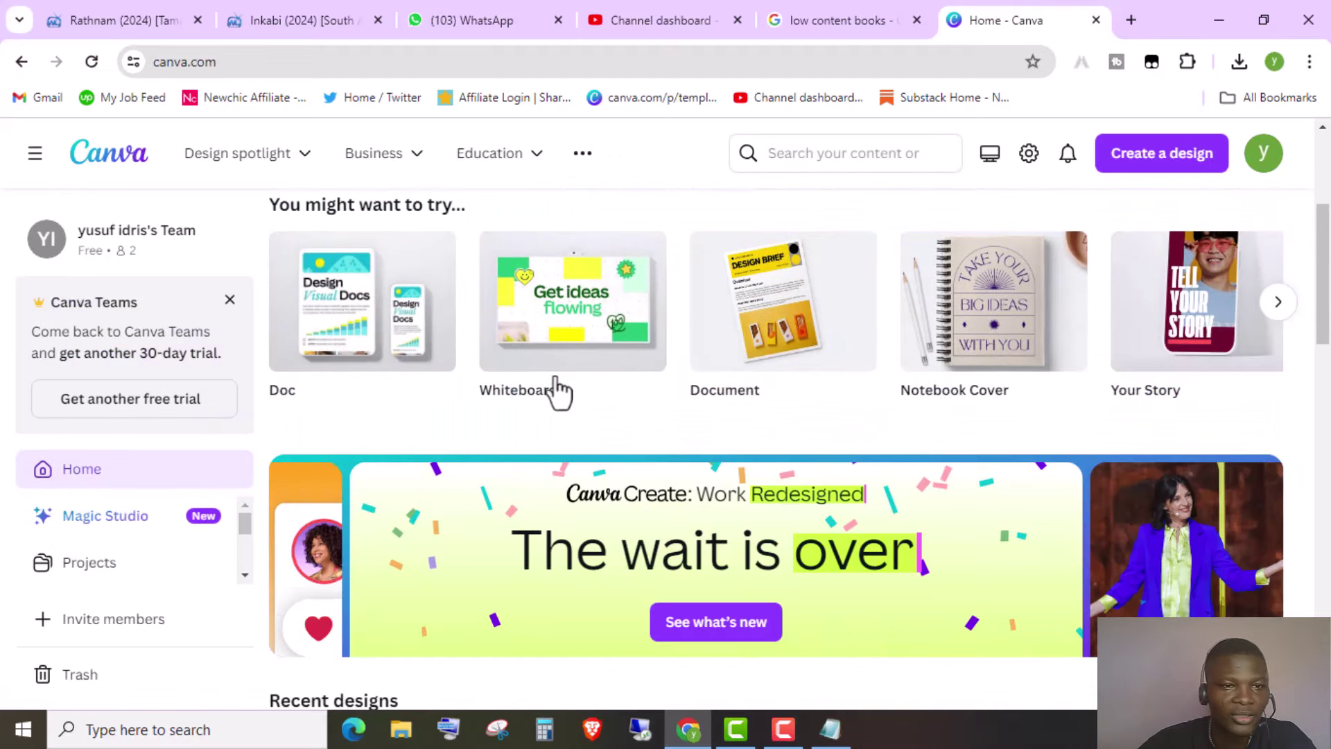
mouse_move(594, 410)
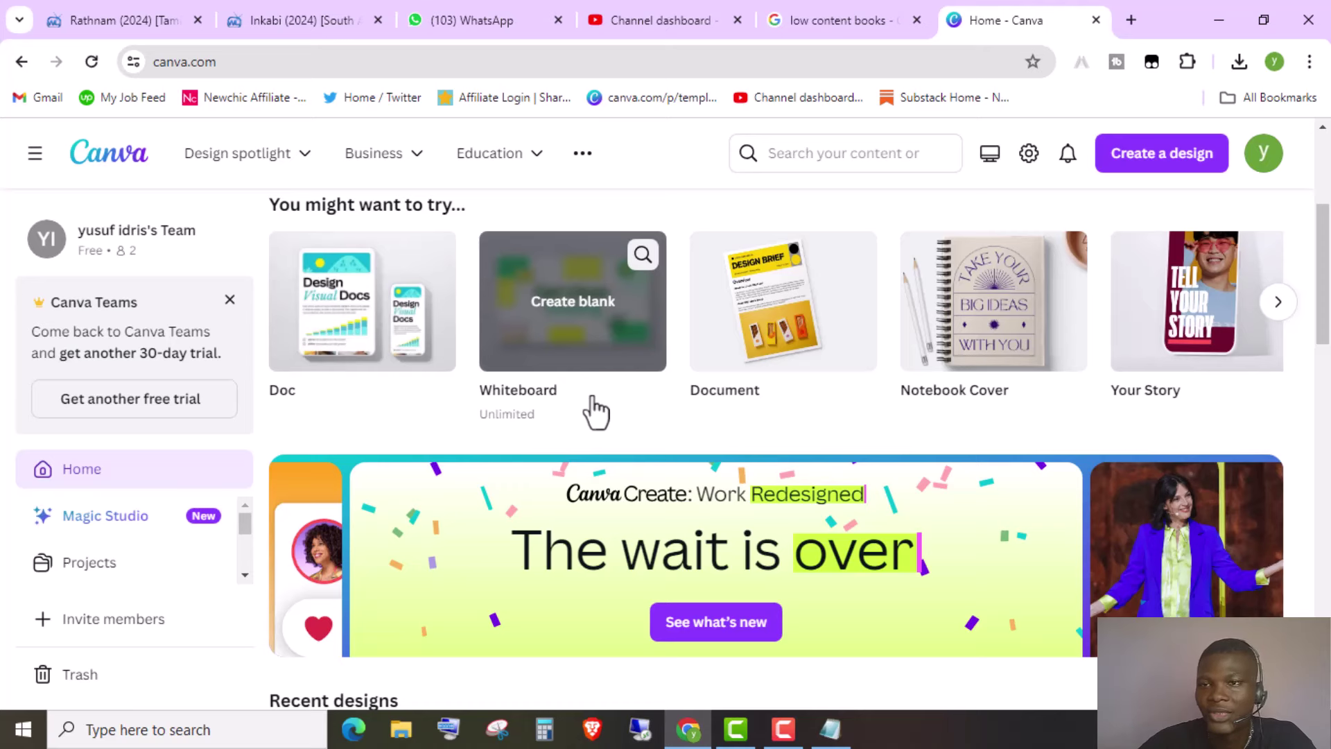
scroll(593, 400, "down", 10)
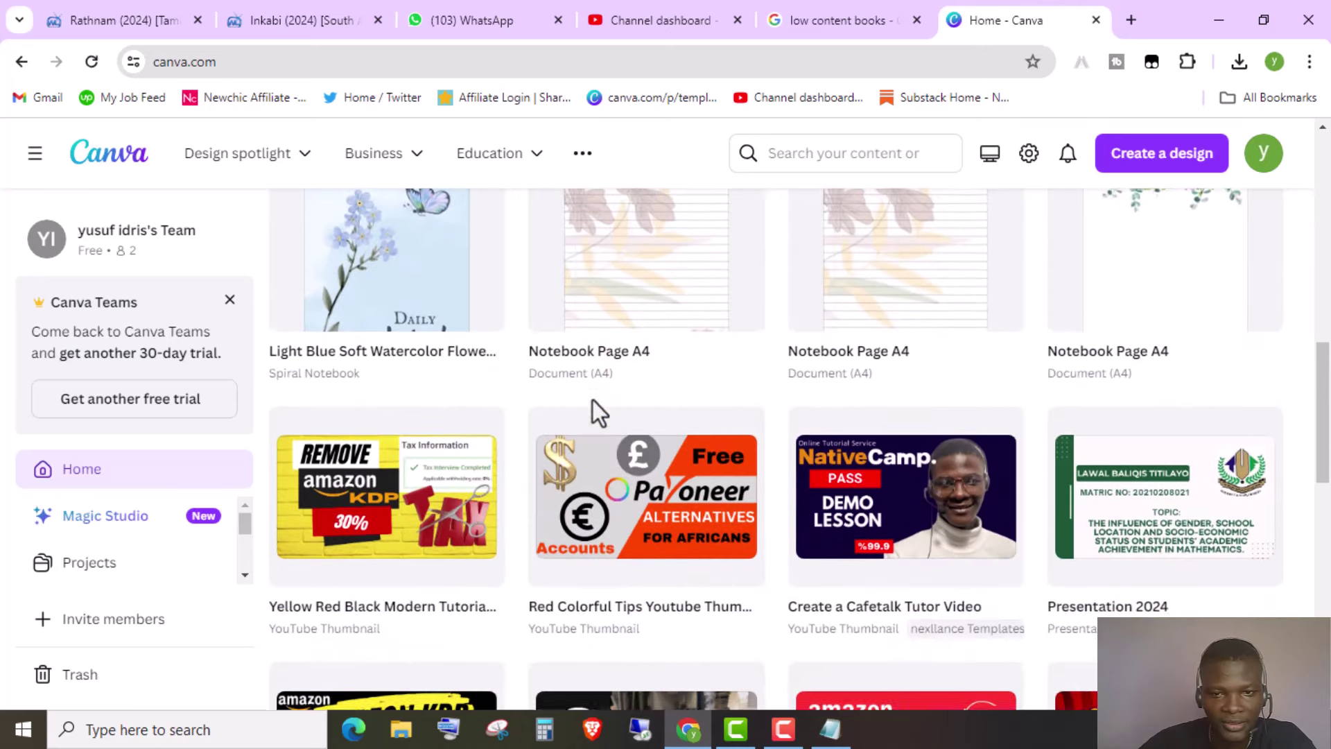
scroll(592, 399, "down", 10)
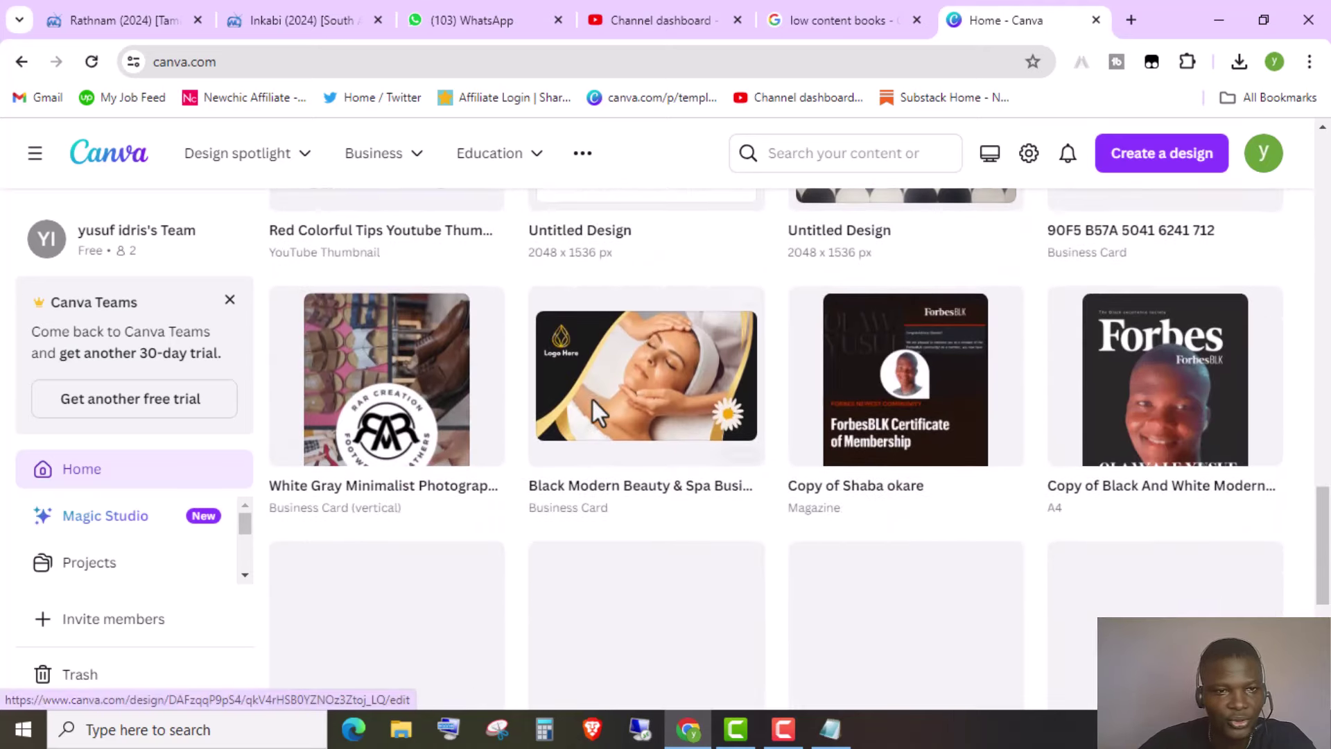
scroll(593, 397, "up", 15)
scroll(593, 406, "up", 5)
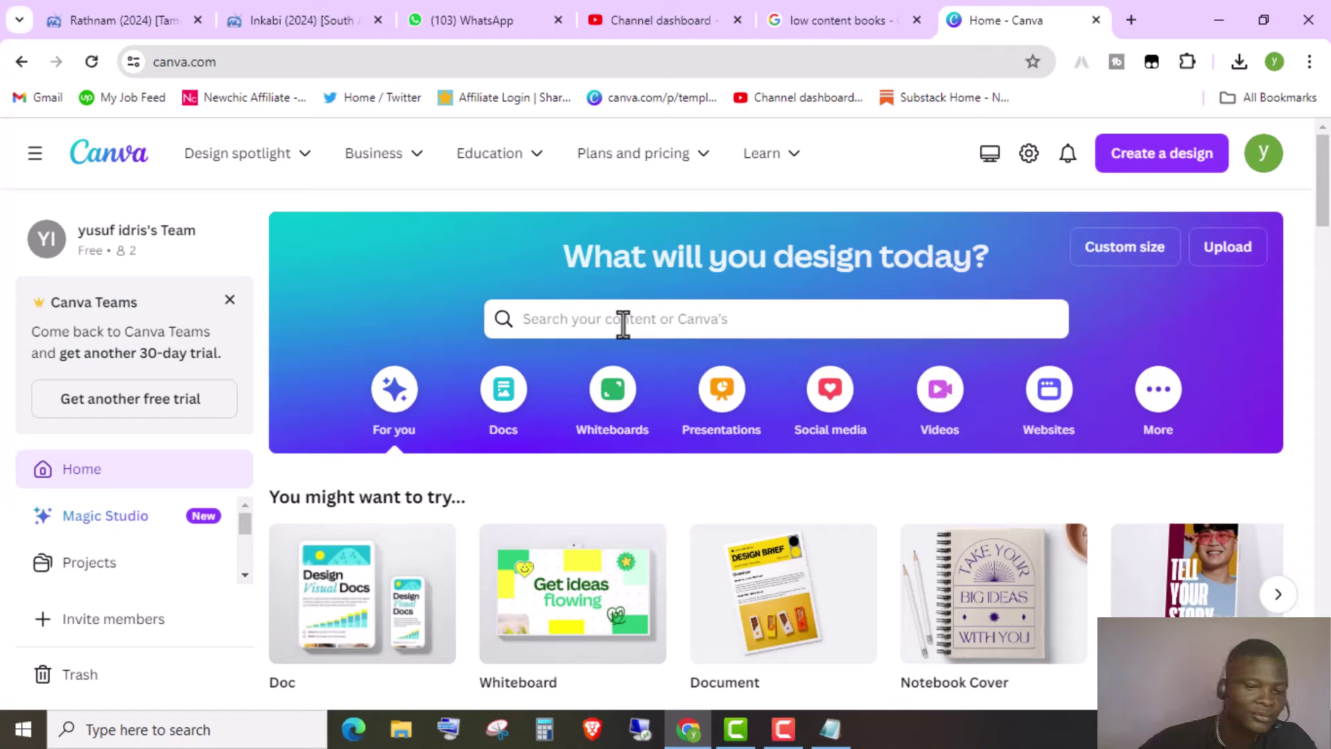
left_click(623, 324)
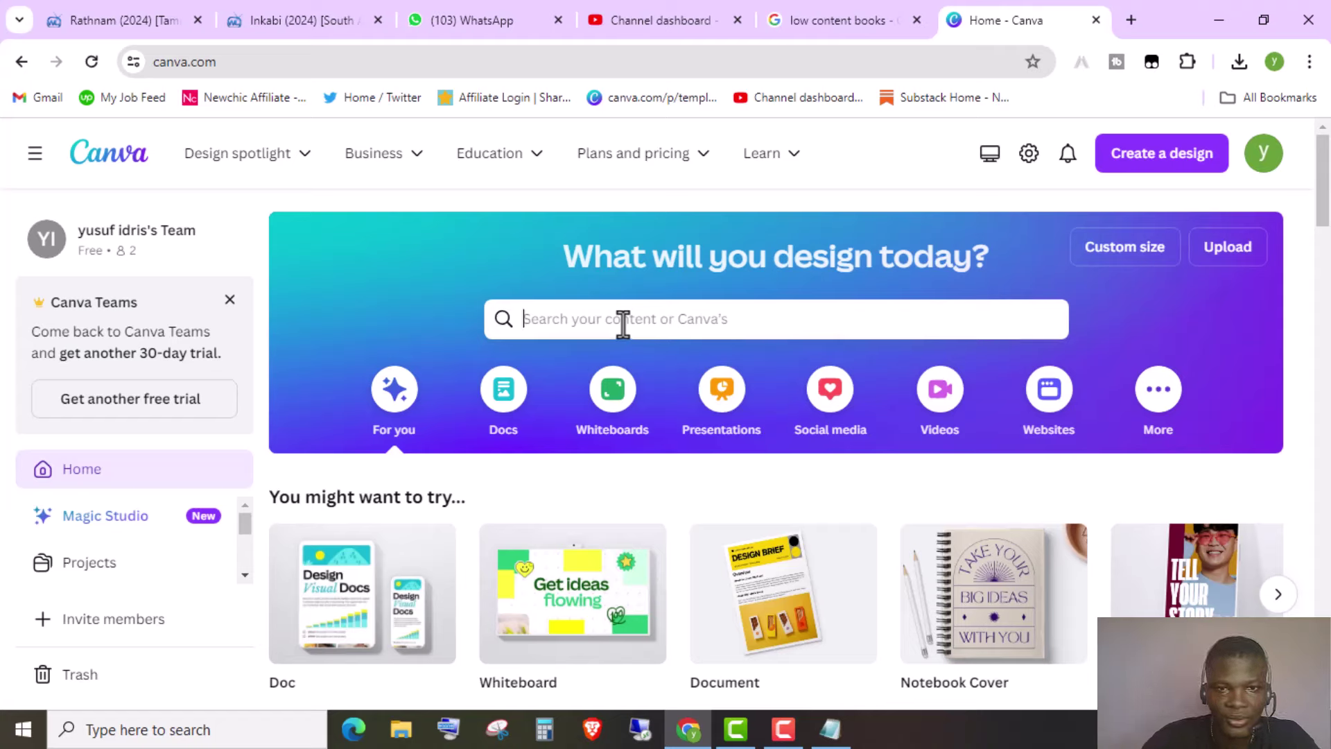
type("note")
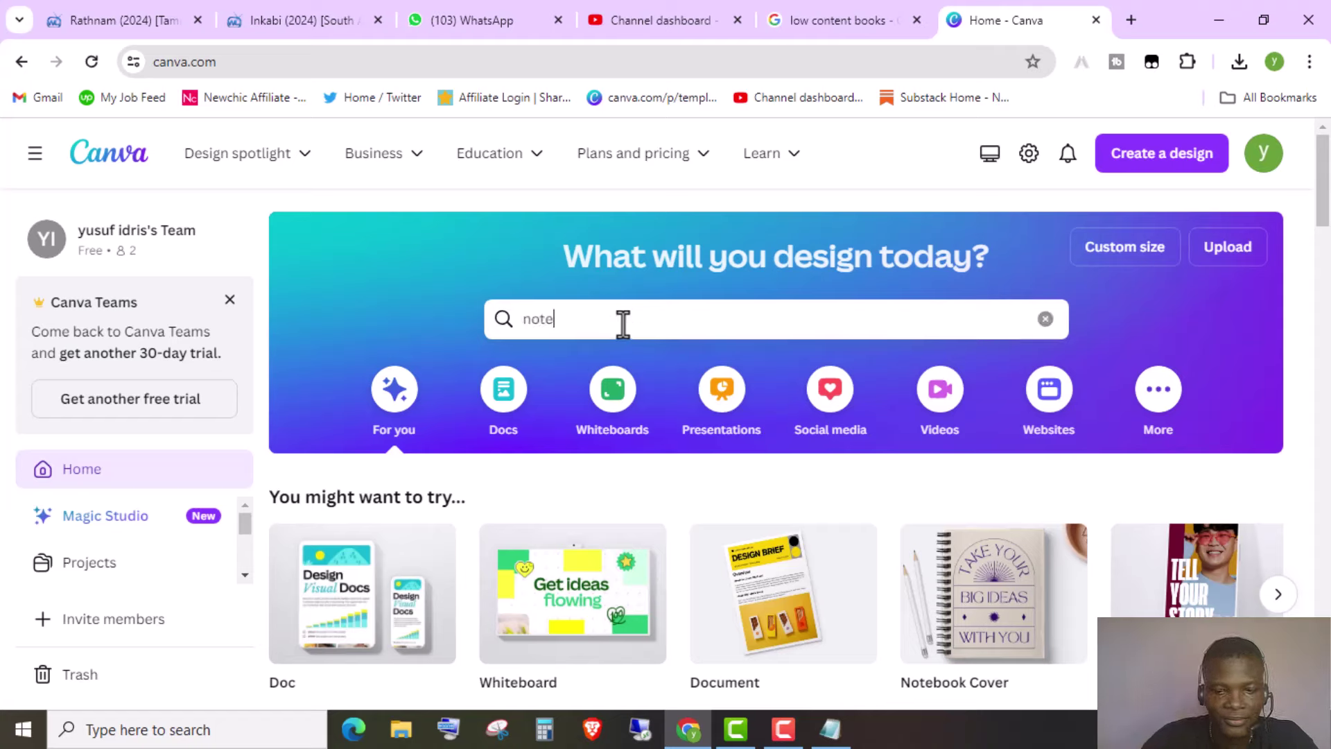
type("book")
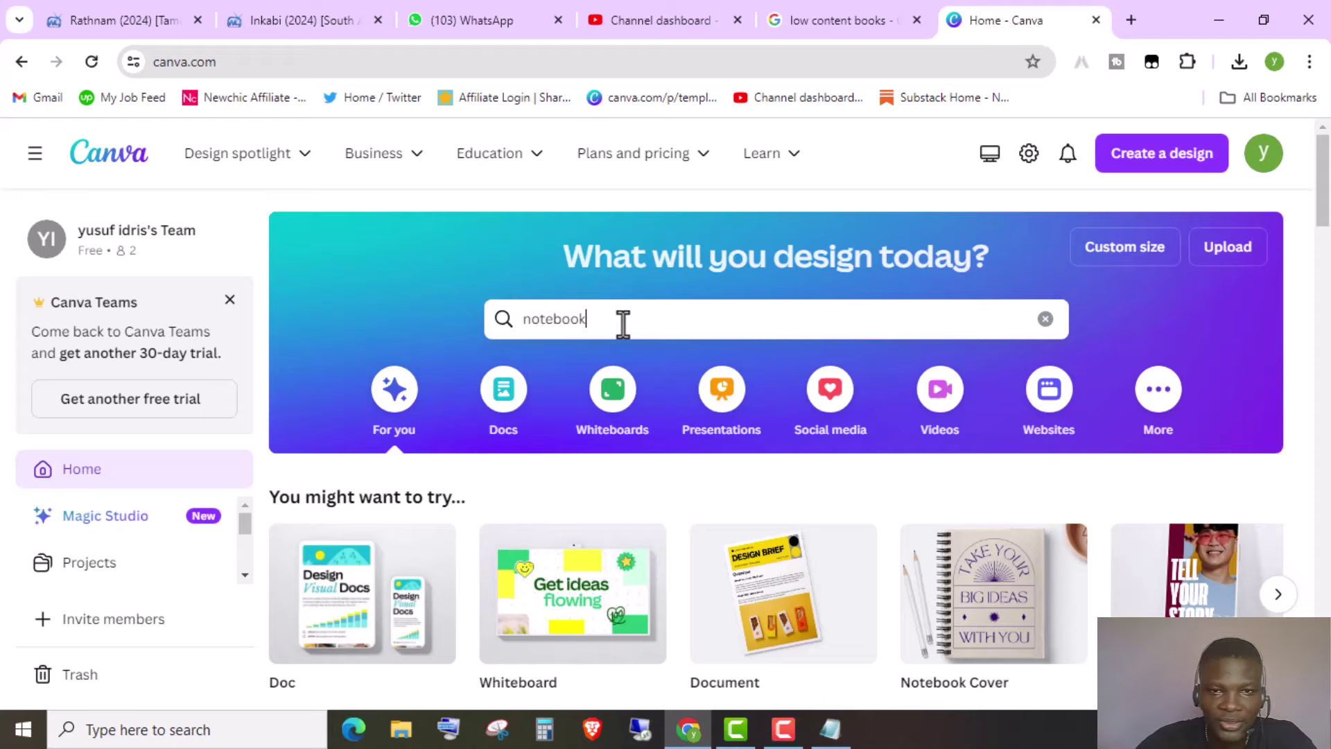
key("Return")
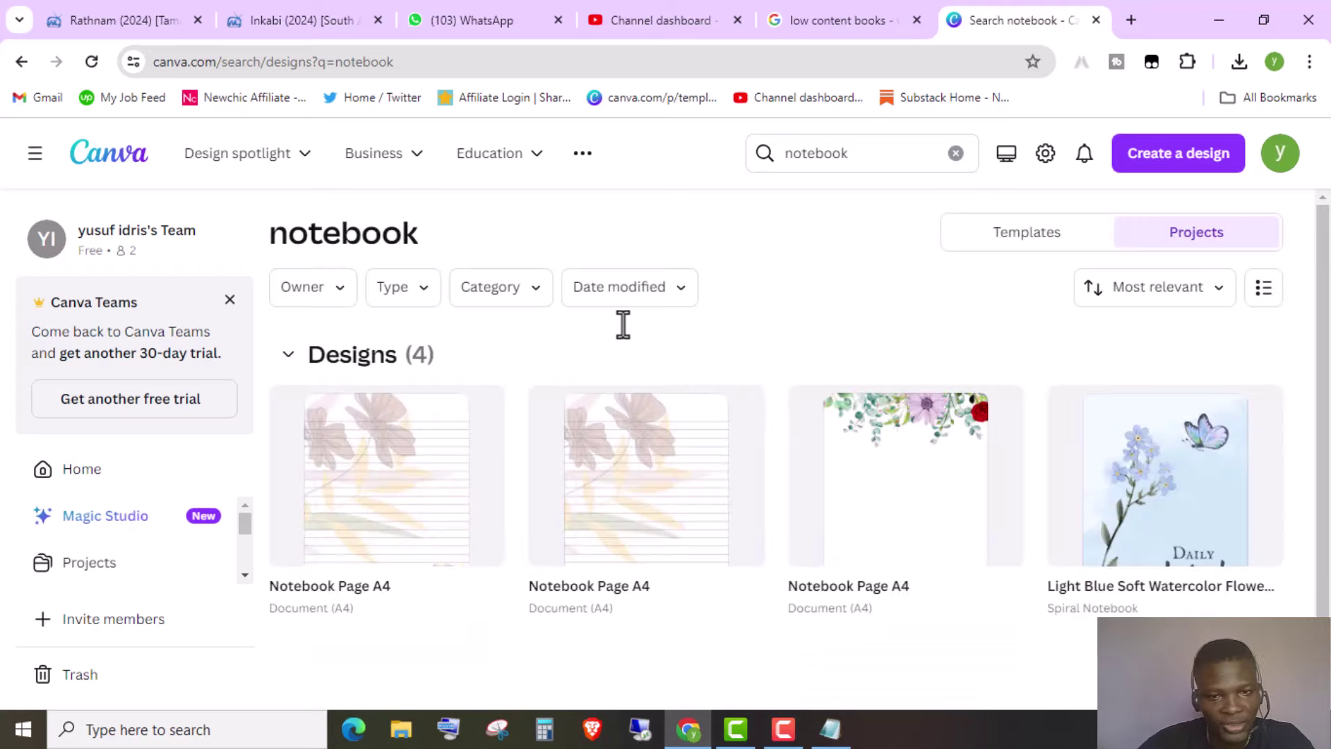
Open the lined Notebook Page A4 design and search templates for 'depression and anxiety'.
scroll(623, 323, "down", 1)
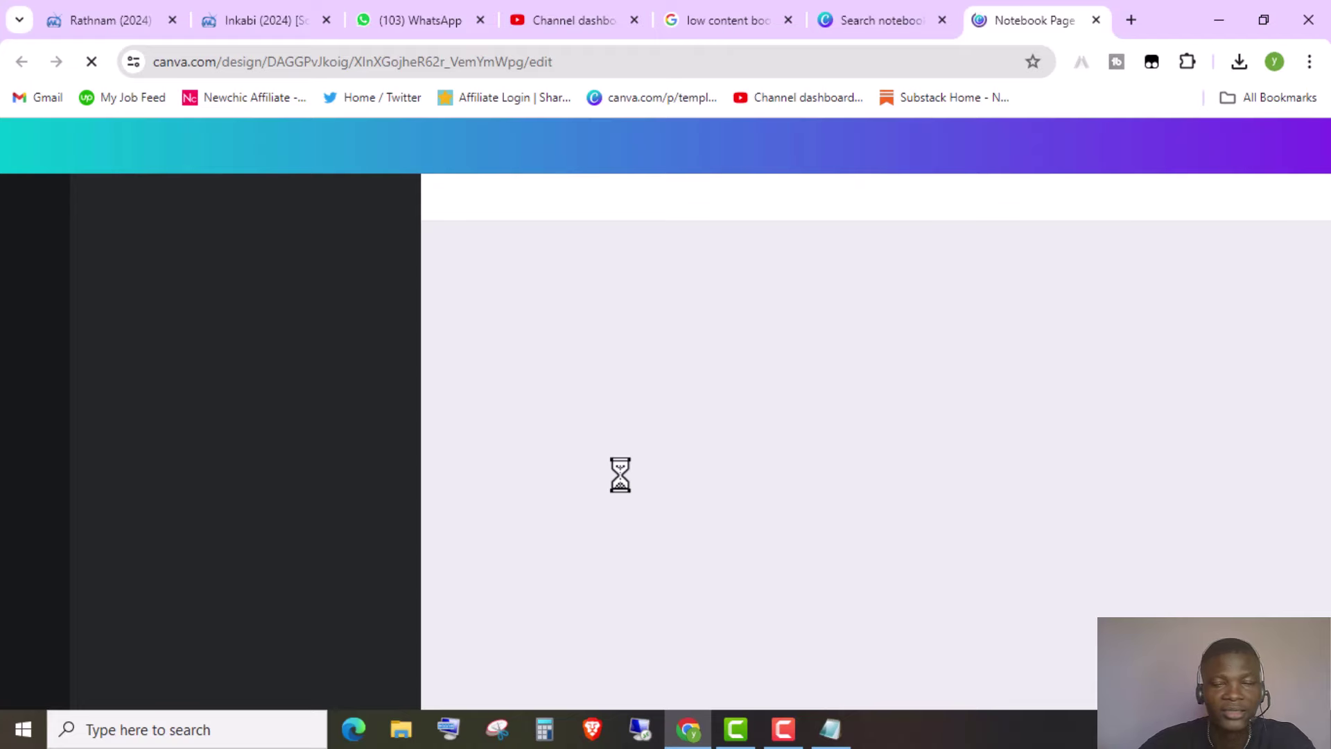
left_click_drag(860, 477, 851, 332)
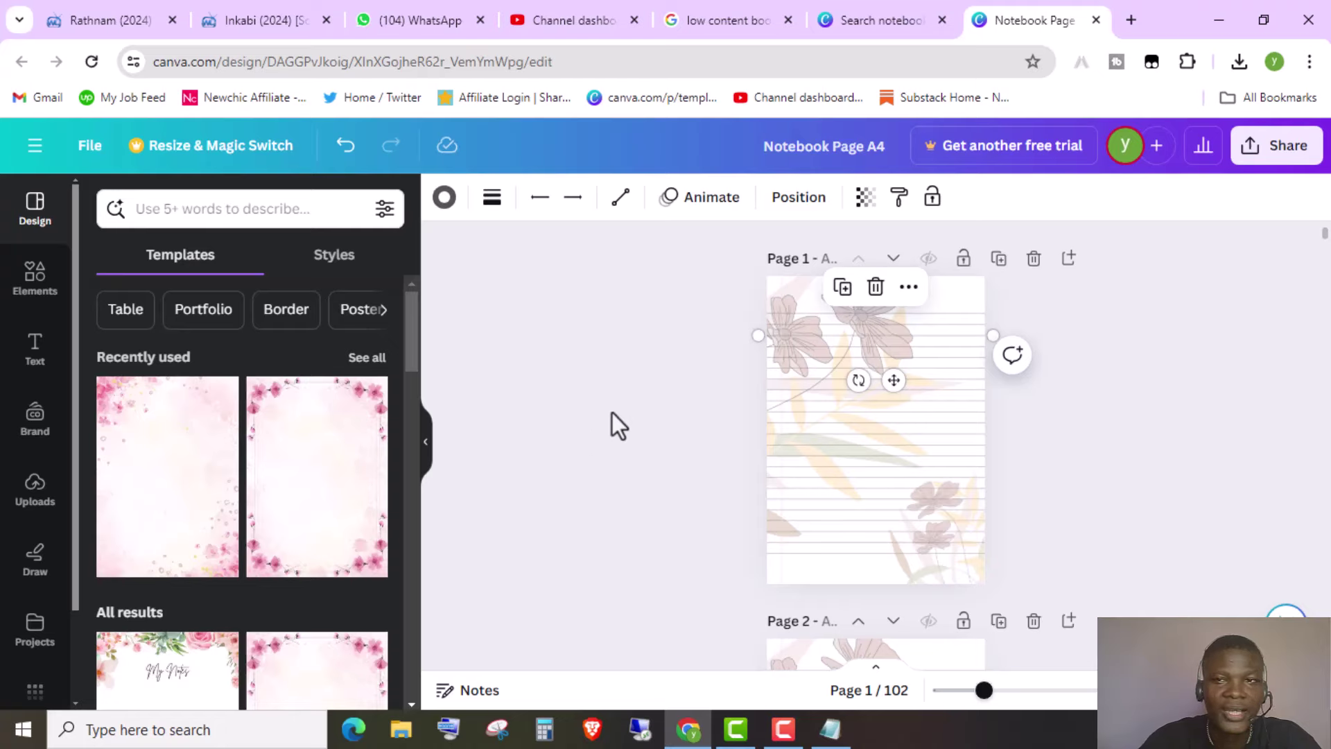
left_click(198, 209)
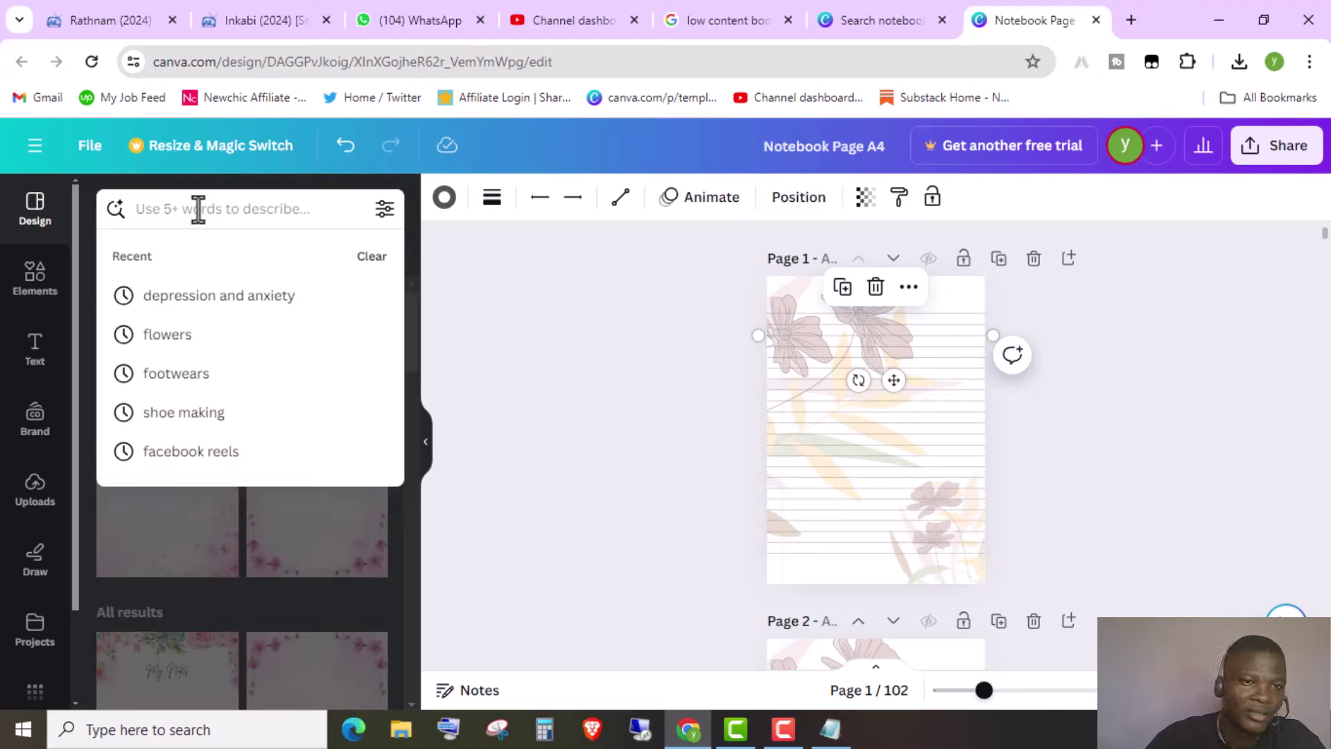
left_click(206, 298)
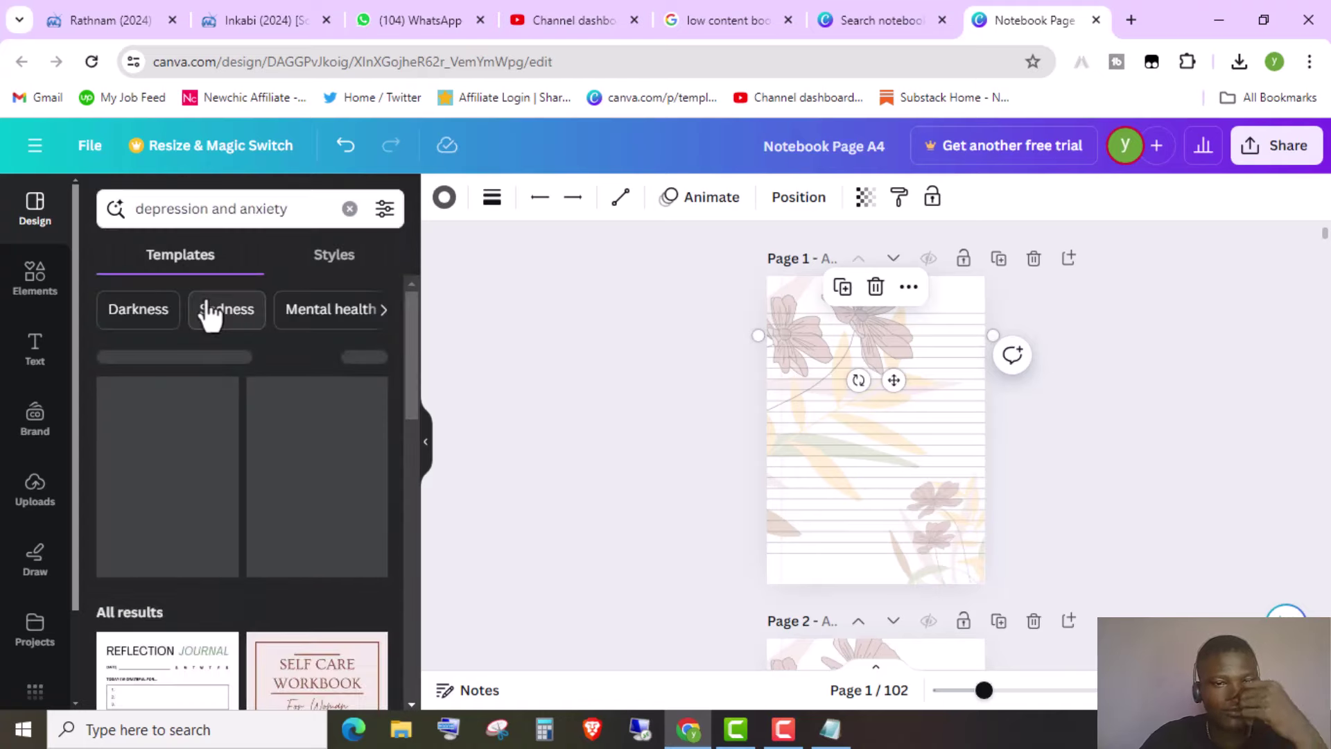
scroll(236, 419, "down", 2)
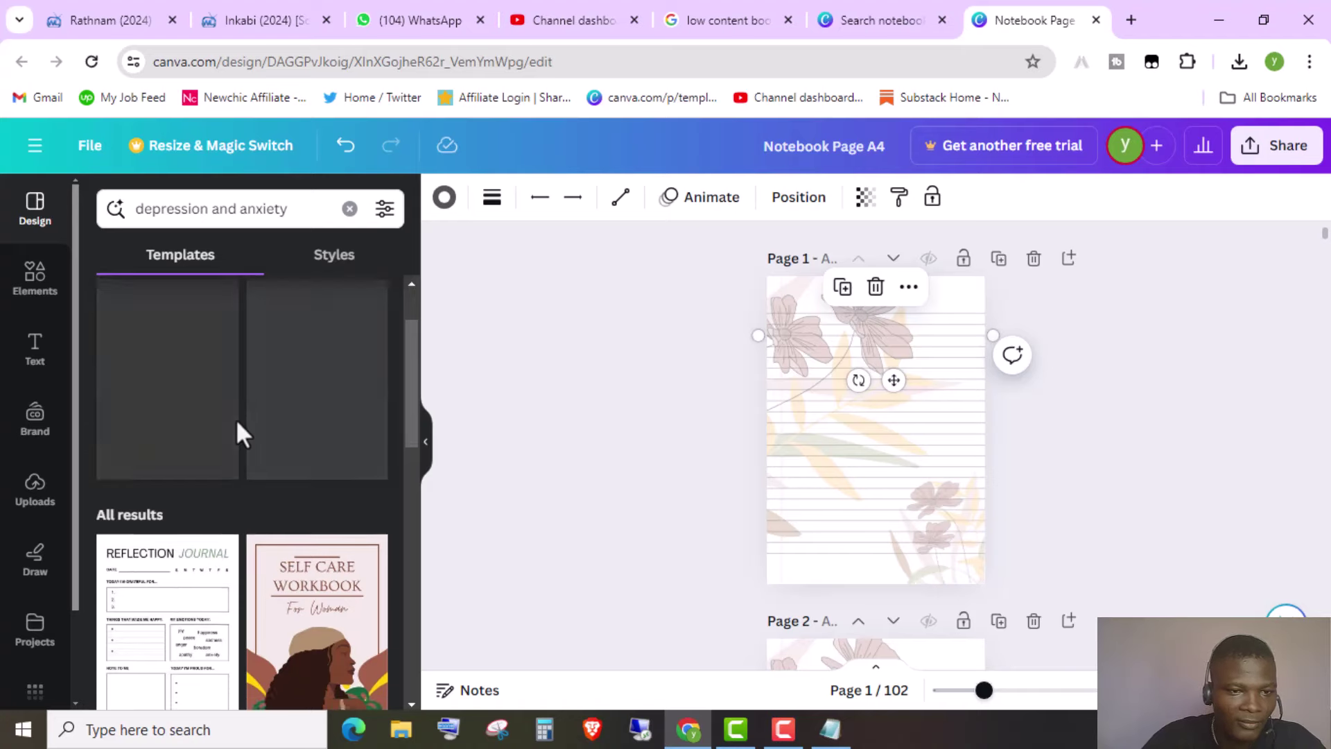
scroll(235, 419, "down", 3)
Apply the Reflection Journal template to page 1 and retitle REFLECTION to RECOVERY.
left_click(237, 400)
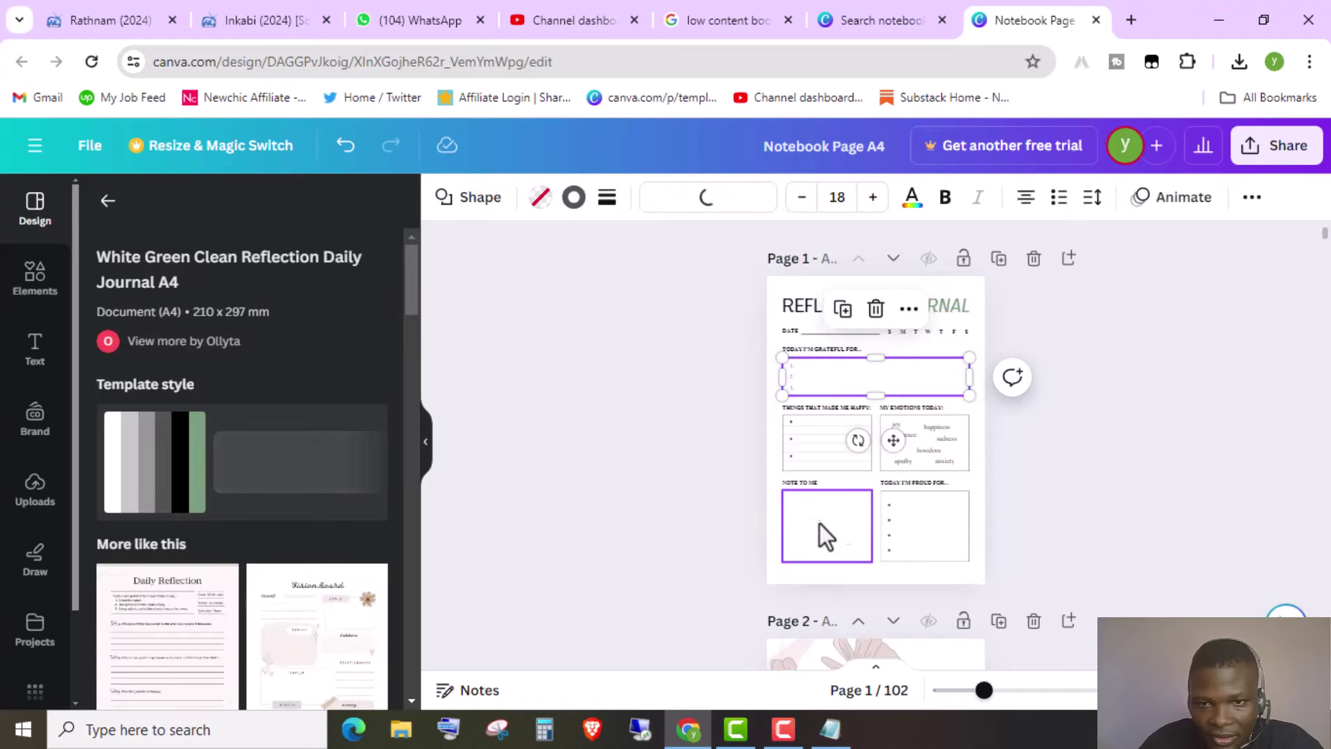
left_click(722, 369)
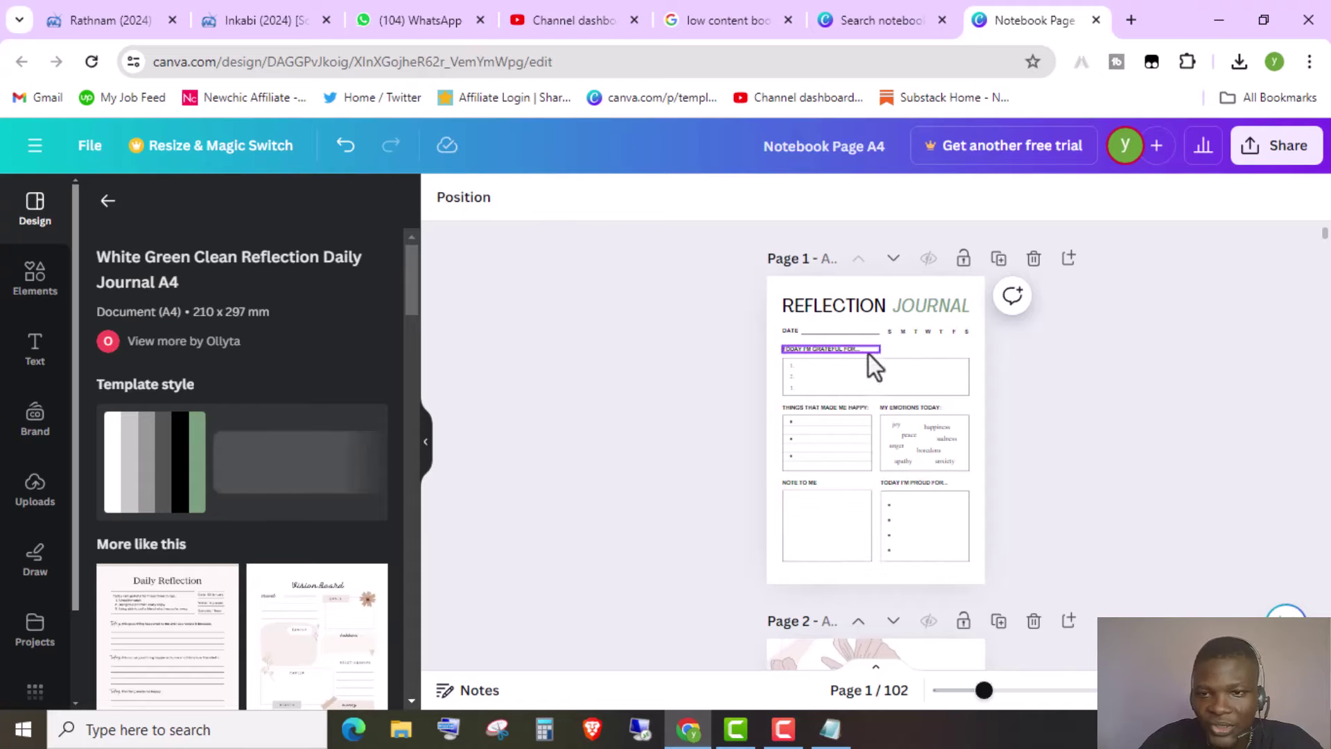
left_click(824, 306)
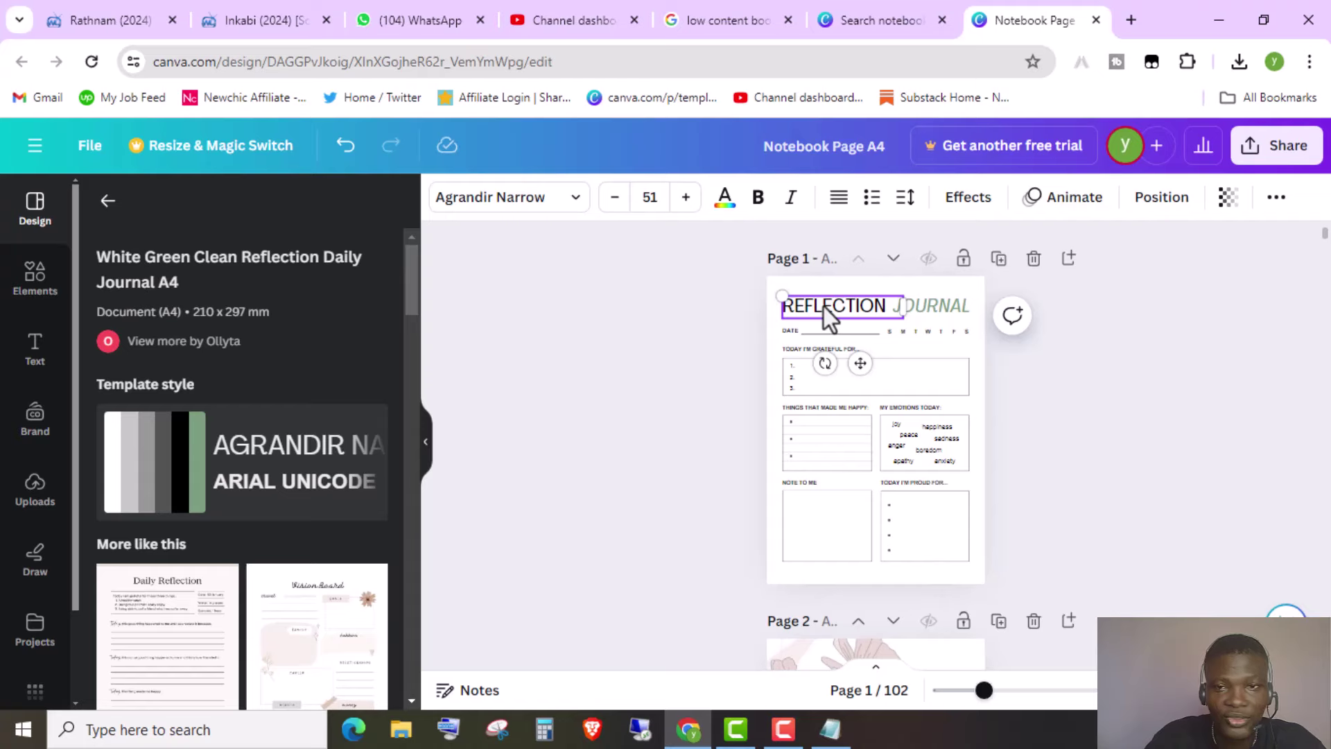
key("shift+r")
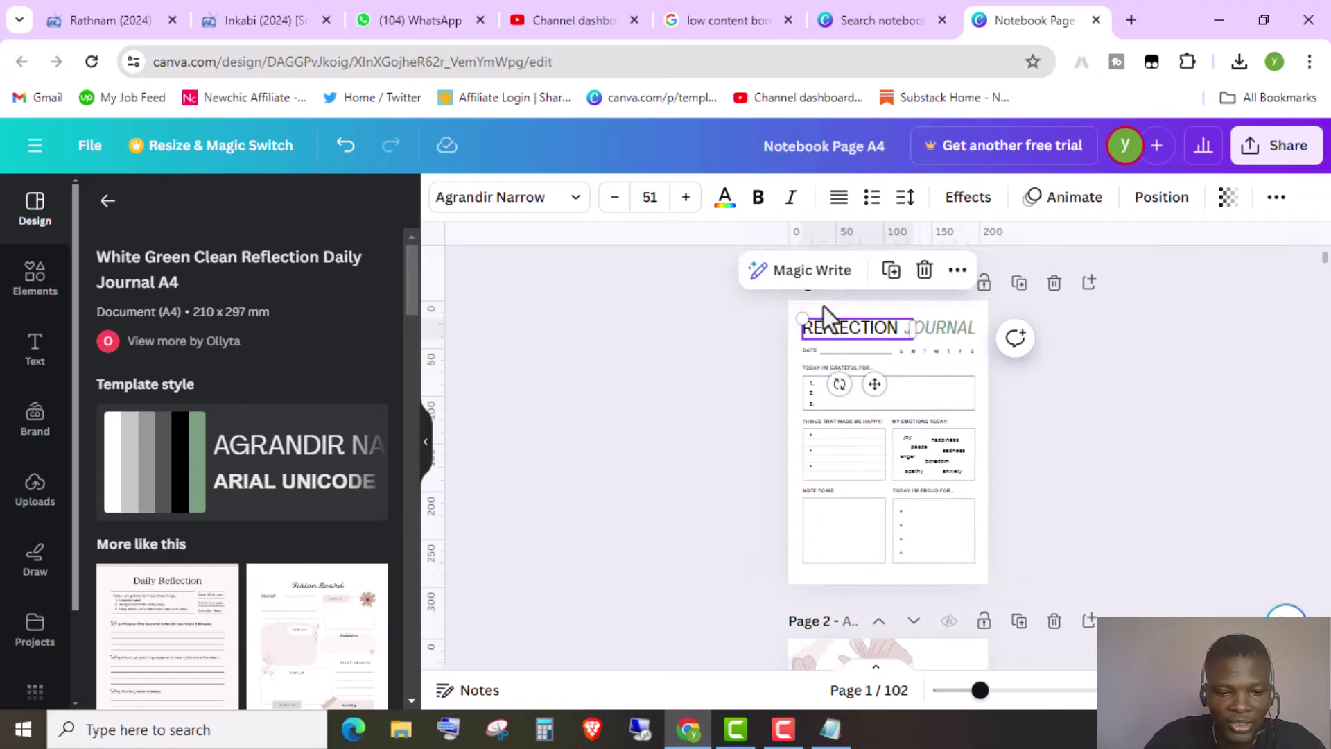
double_click(884, 331)
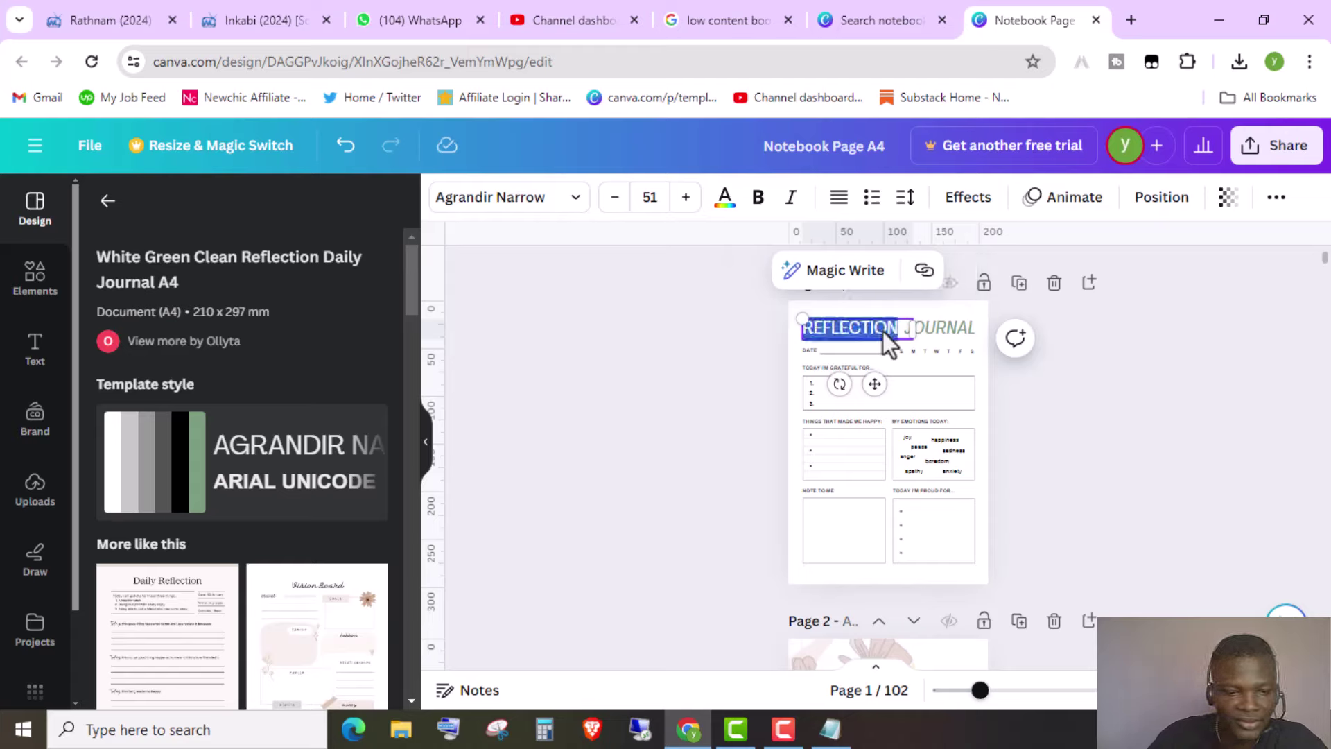
type("RECO")
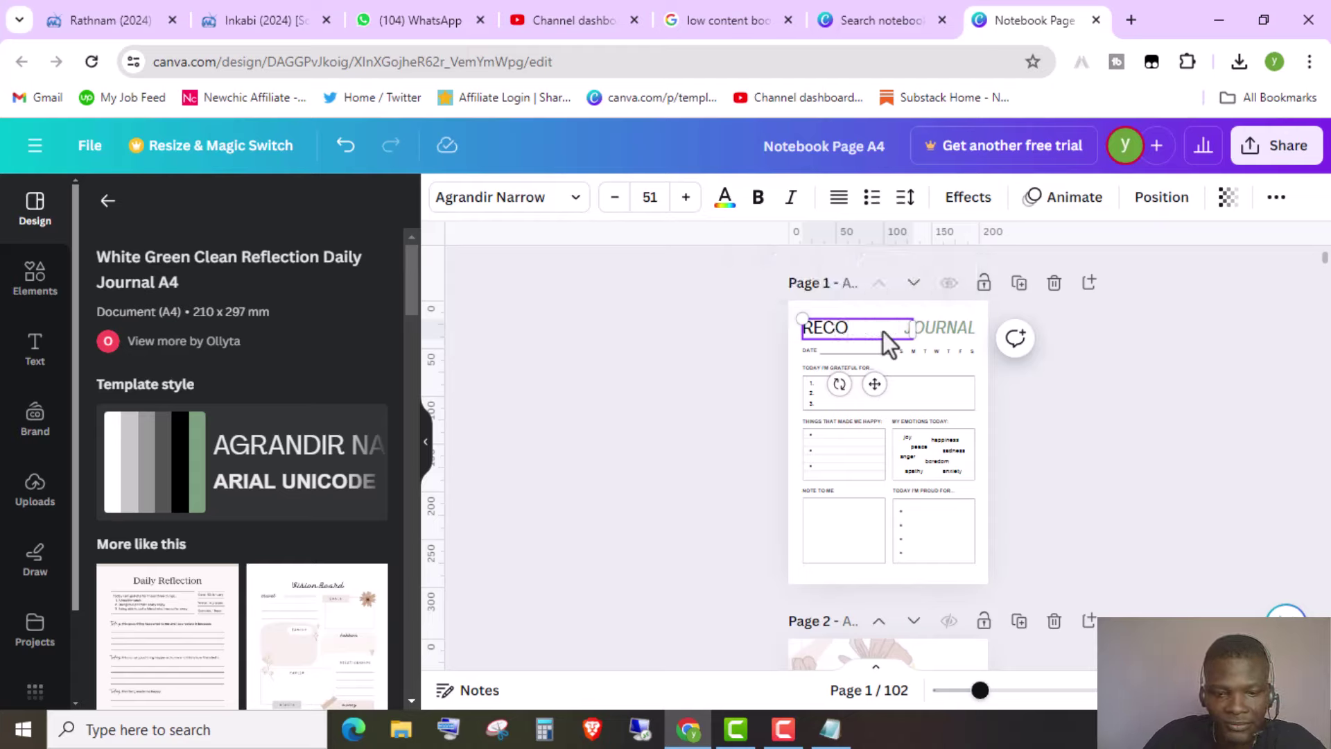
type("VERY")
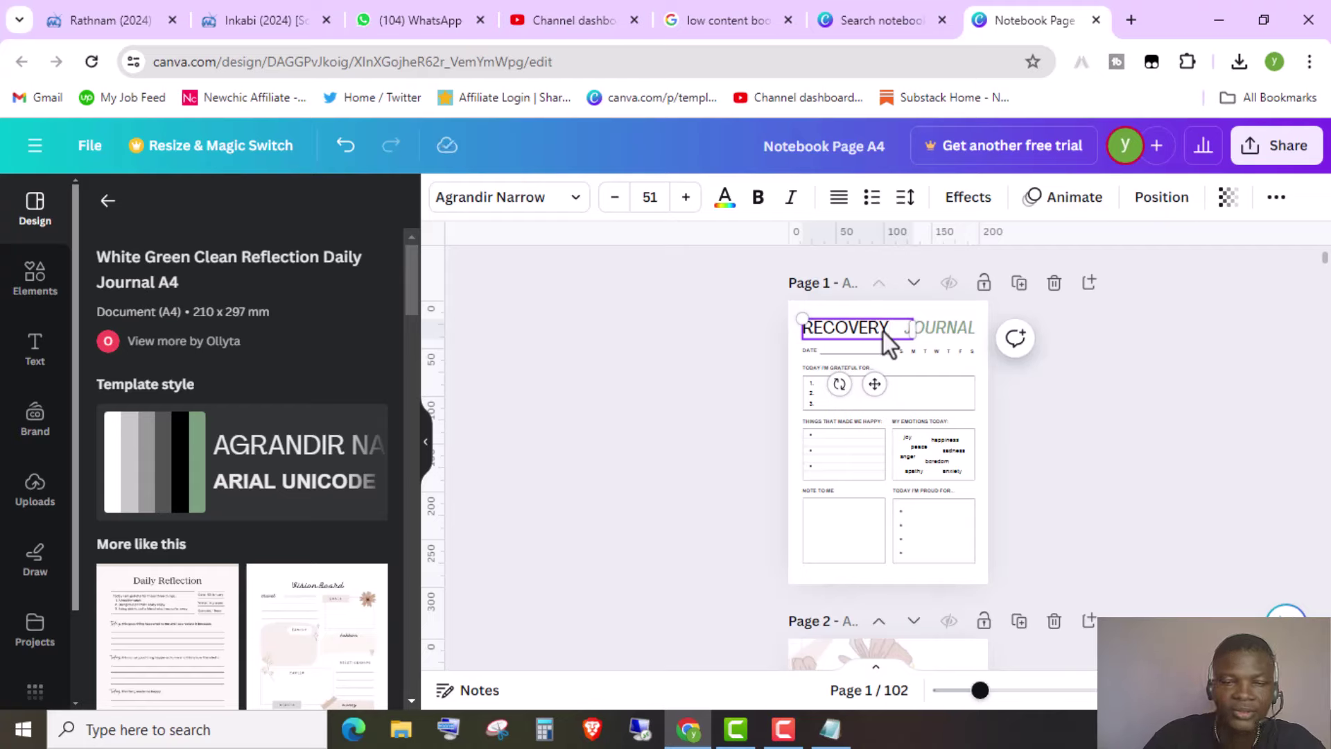
left_click(904, 368)
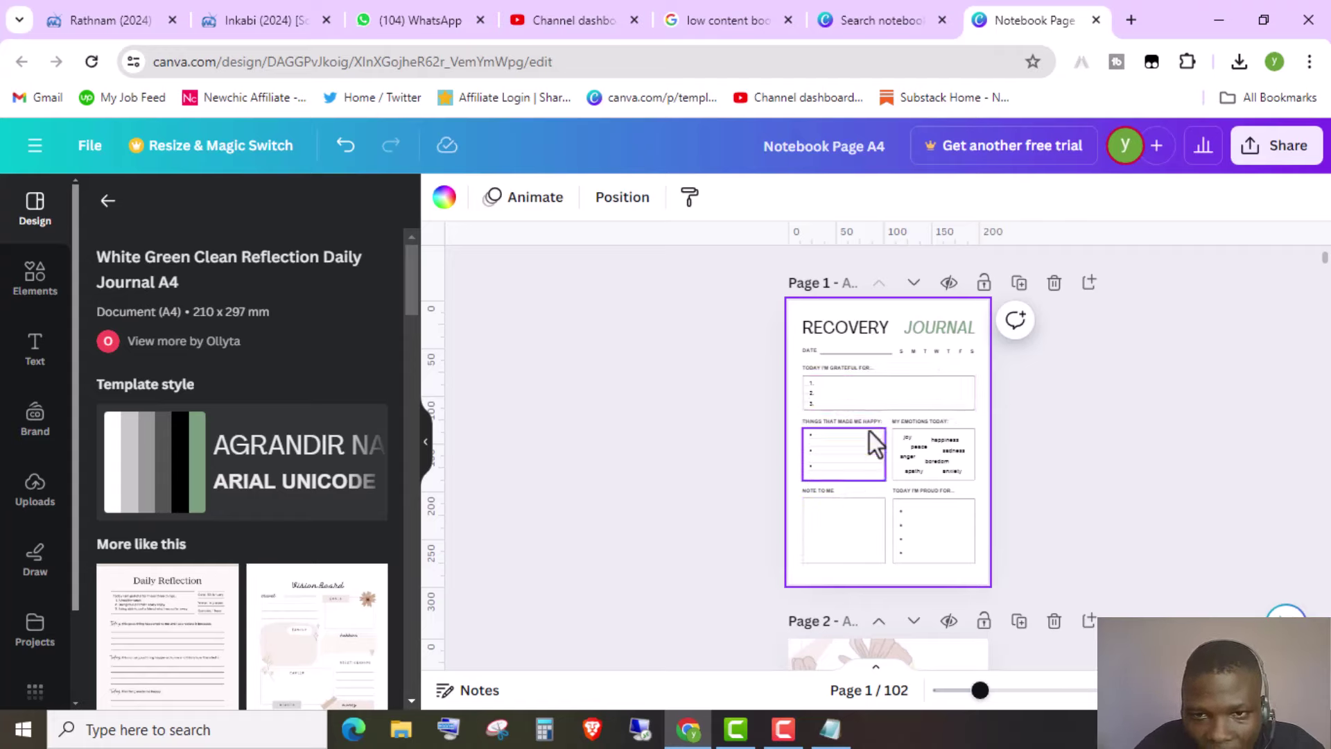
Dismiss the style-matching suggestion popup and review the journal pages.
scroll(1029, 451, "up", 2)
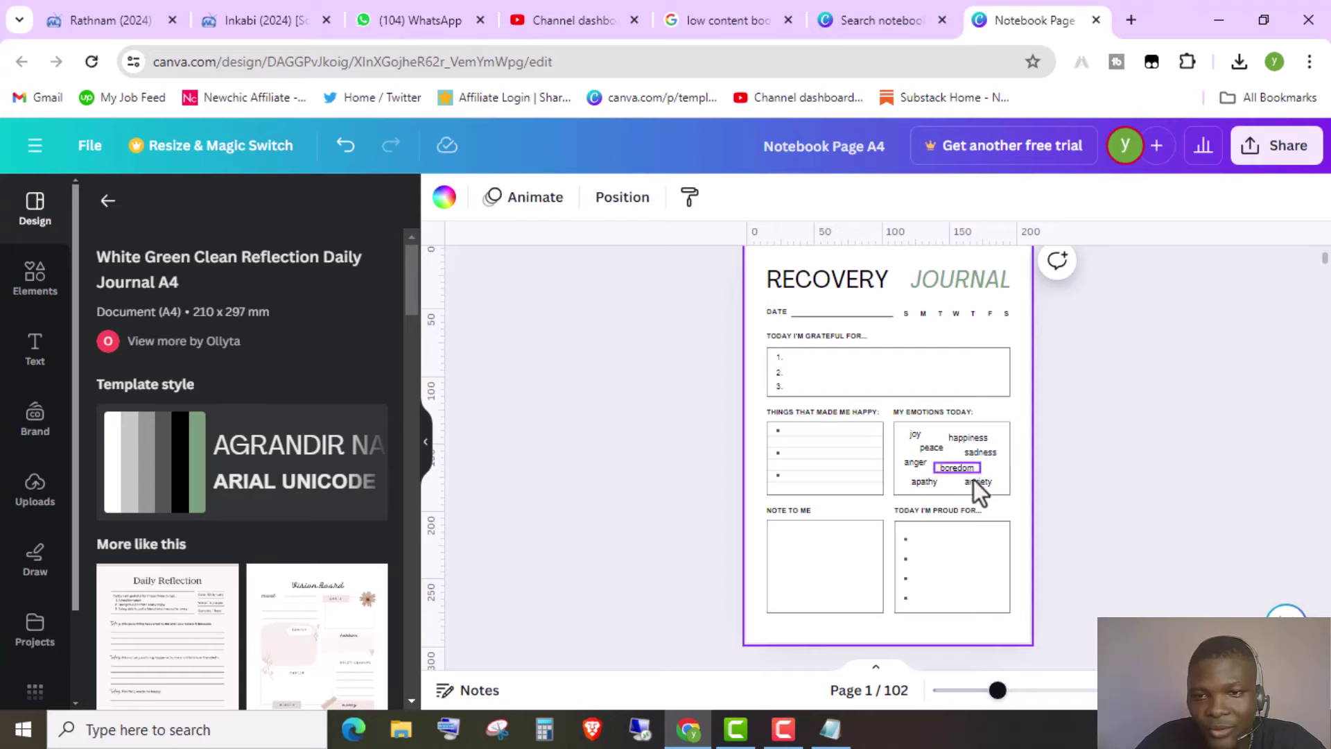
scroll(933, 476, "up", 1)
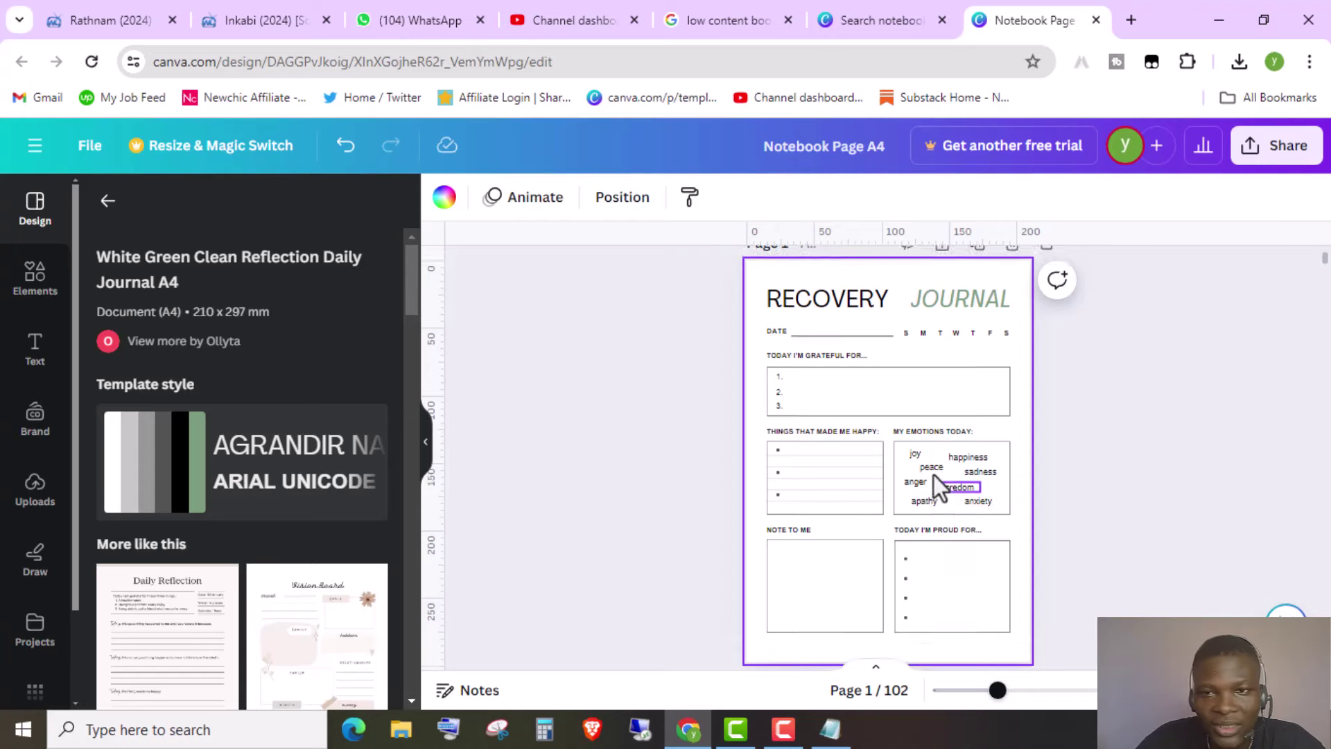
scroll(934, 475, "down", 3)
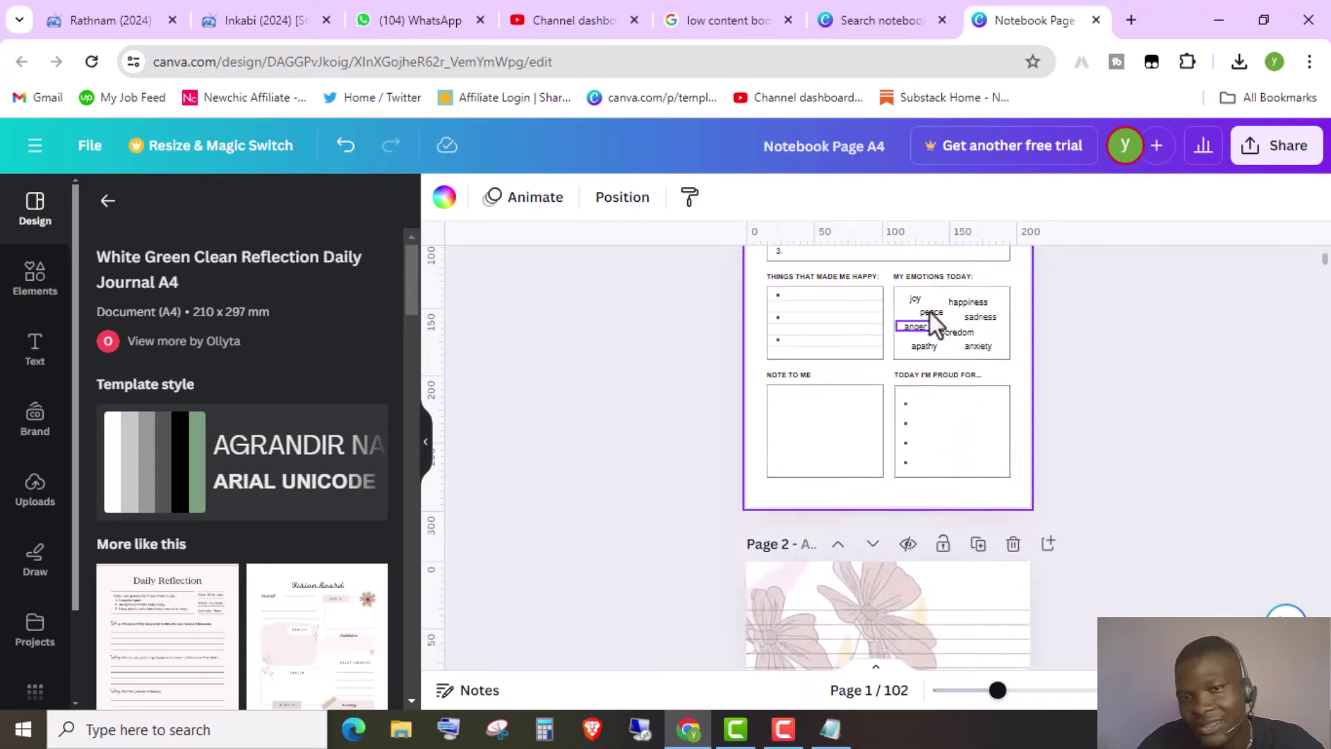
scroll(897, 461, "up", 1)
scroll(893, 463, "up", 3)
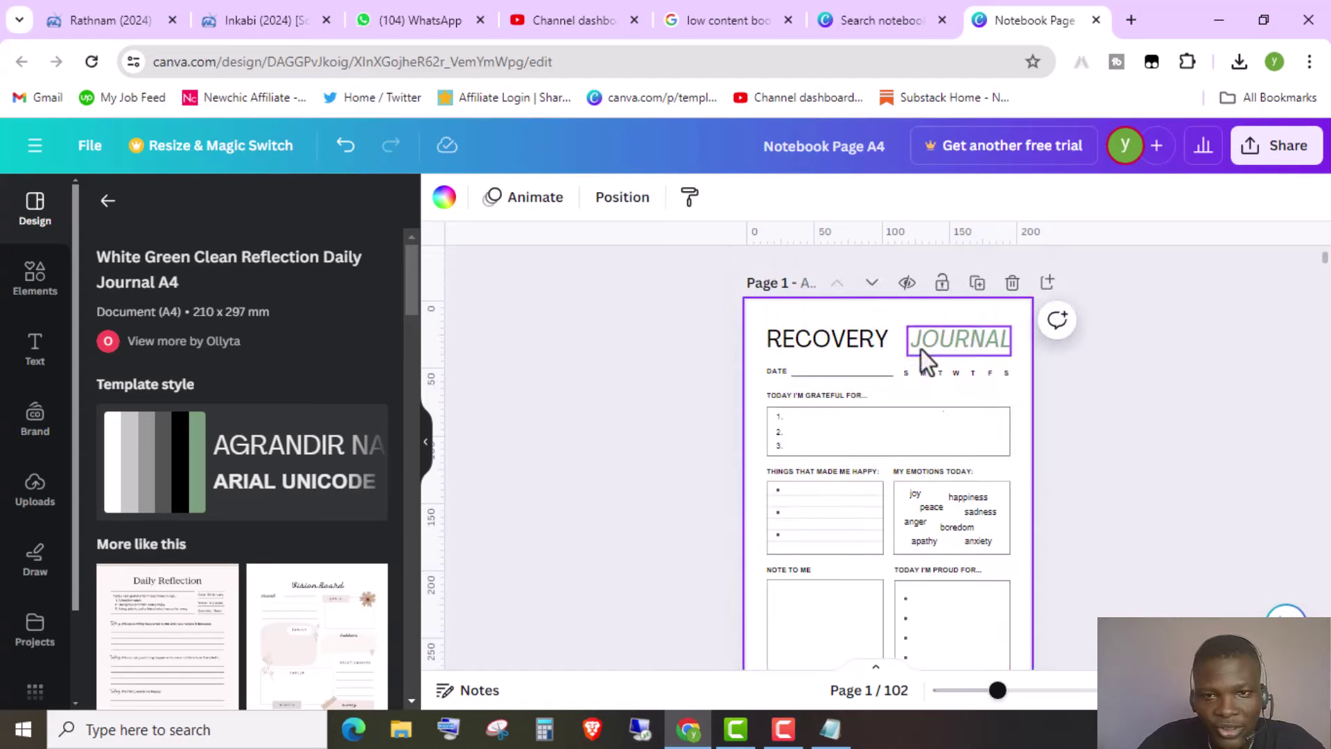
scroll(901, 406, "down", 6)
scroll(846, 380, "up", 6)
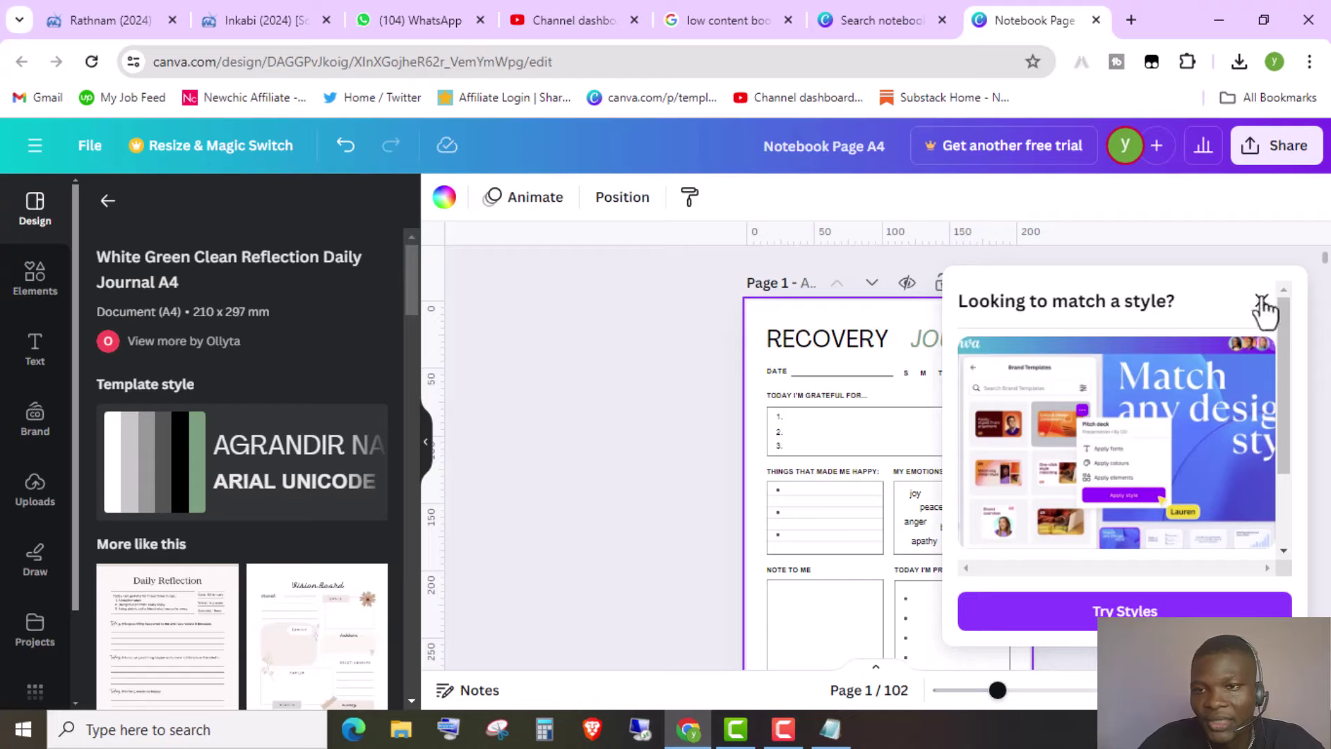
left_click(1262, 300)
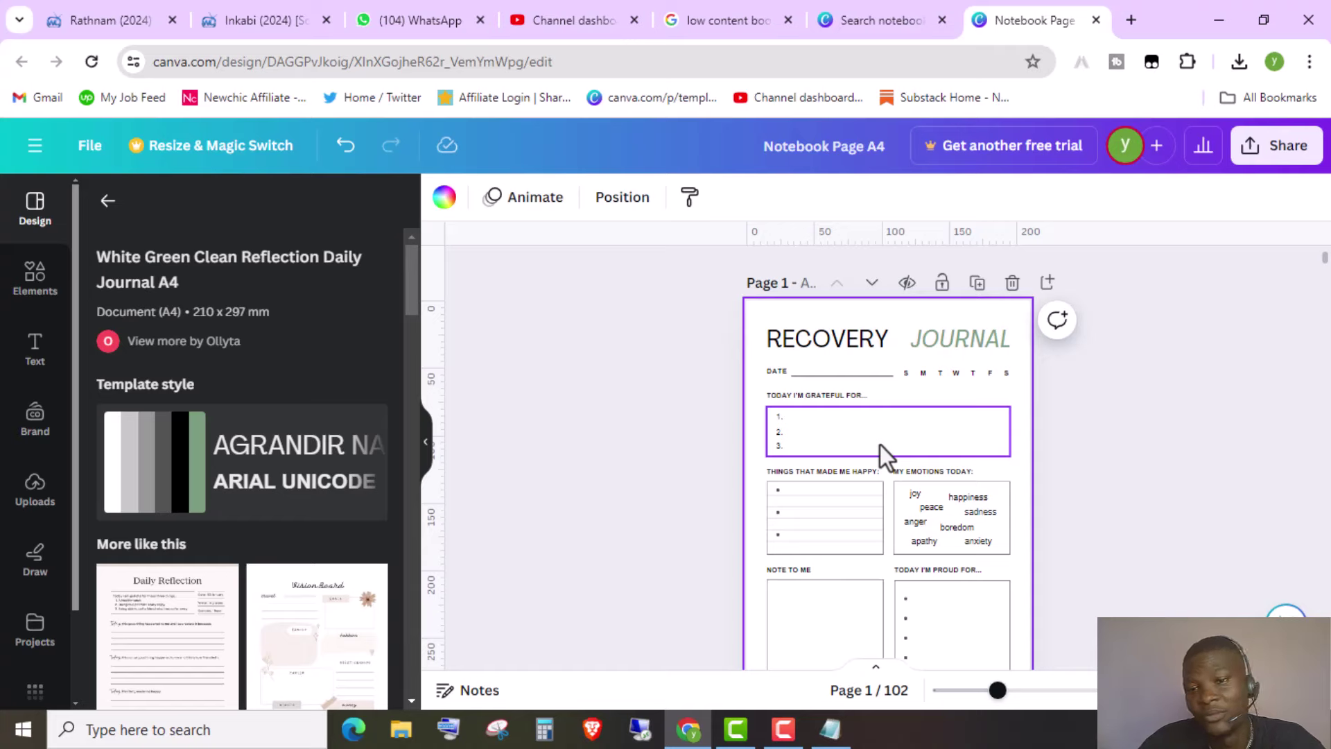
scroll(899, 573, "down", 3)
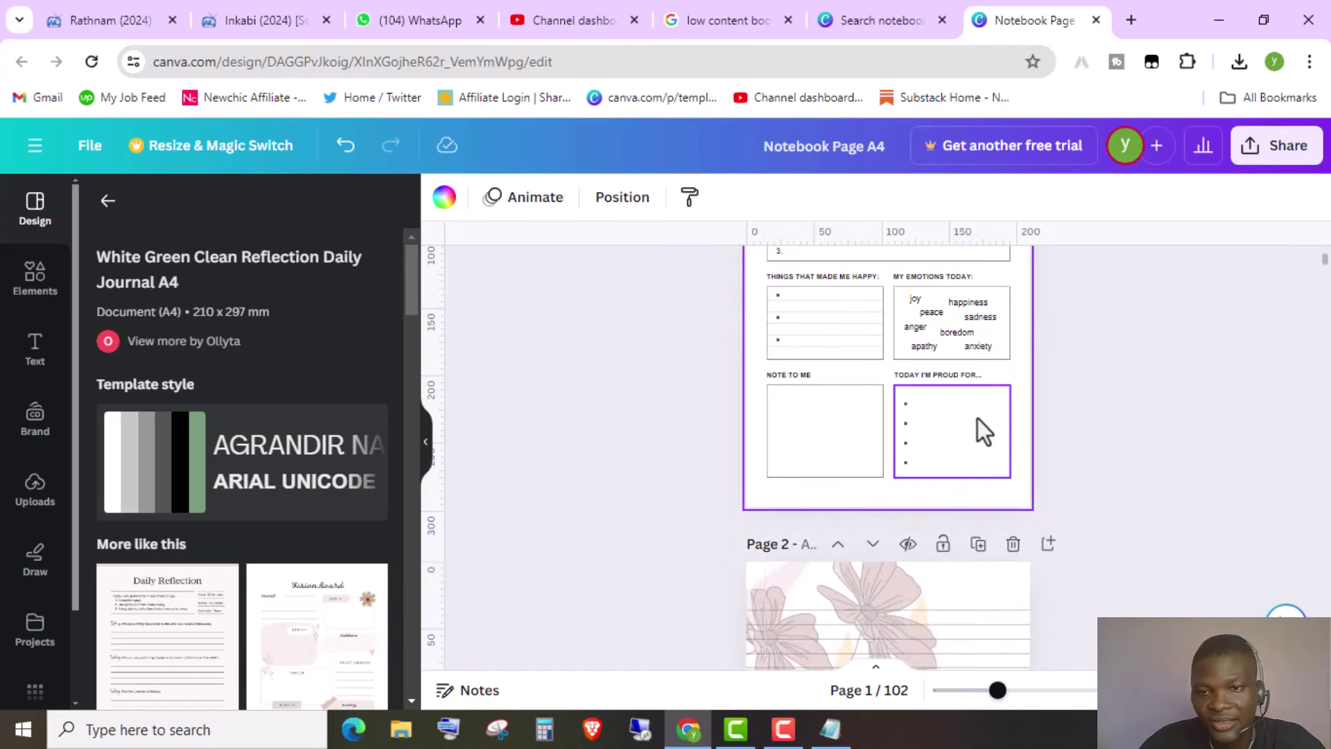
scroll(925, 485, "up", 3)
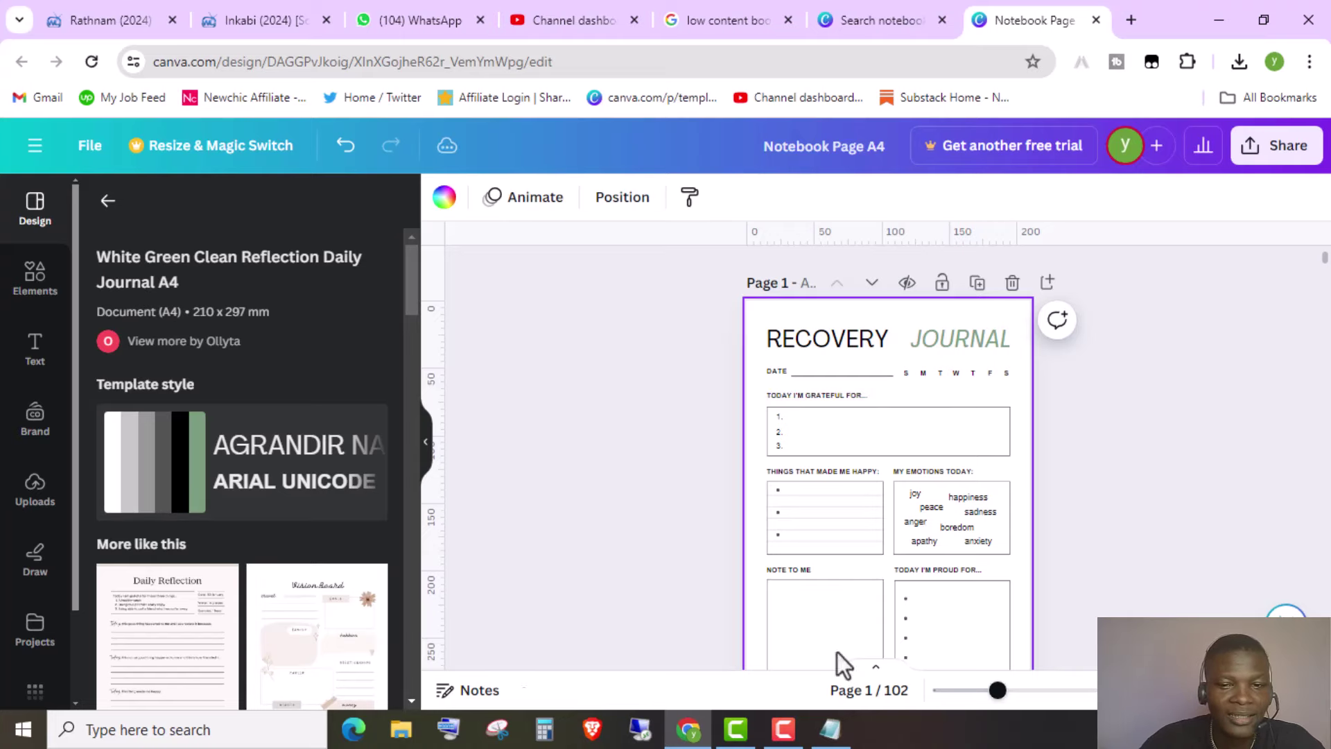
scroll(881, 552, "down", 3)
scroll(884, 553, "up", 3)
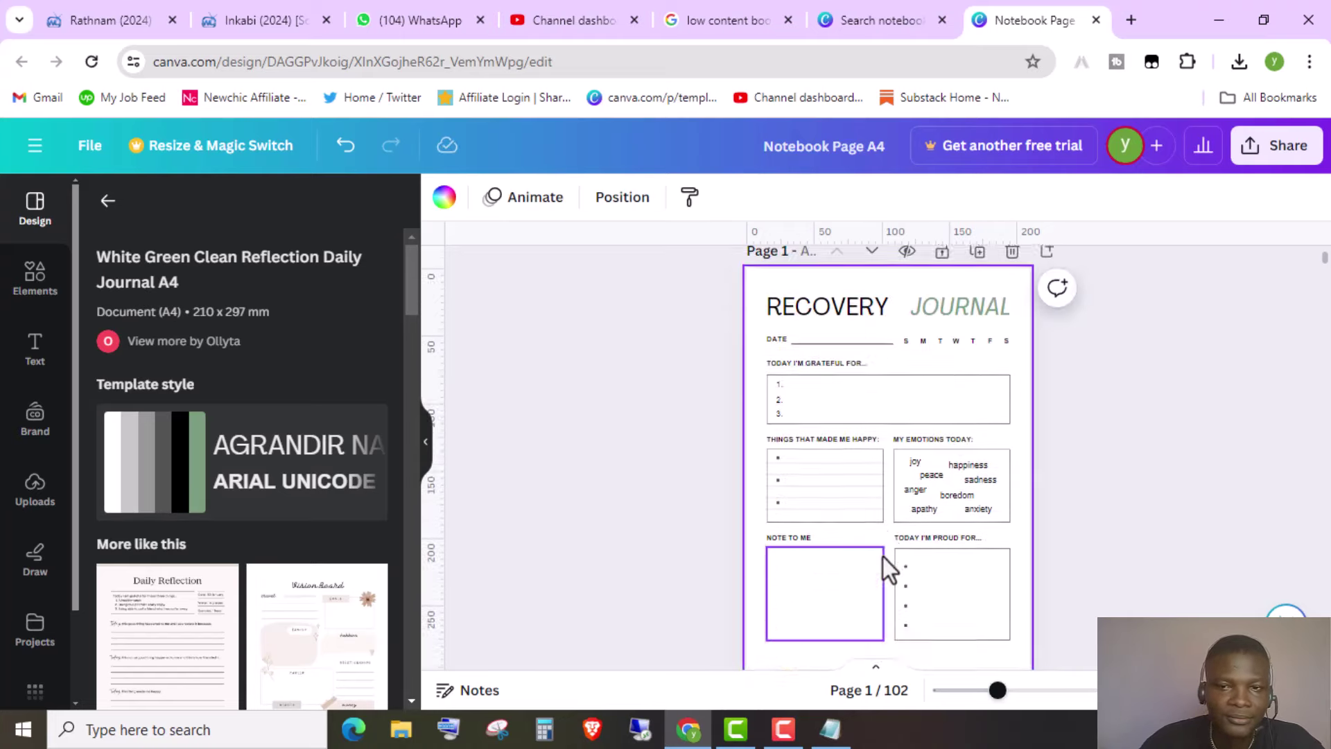
scroll(883, 556, "down", 5)
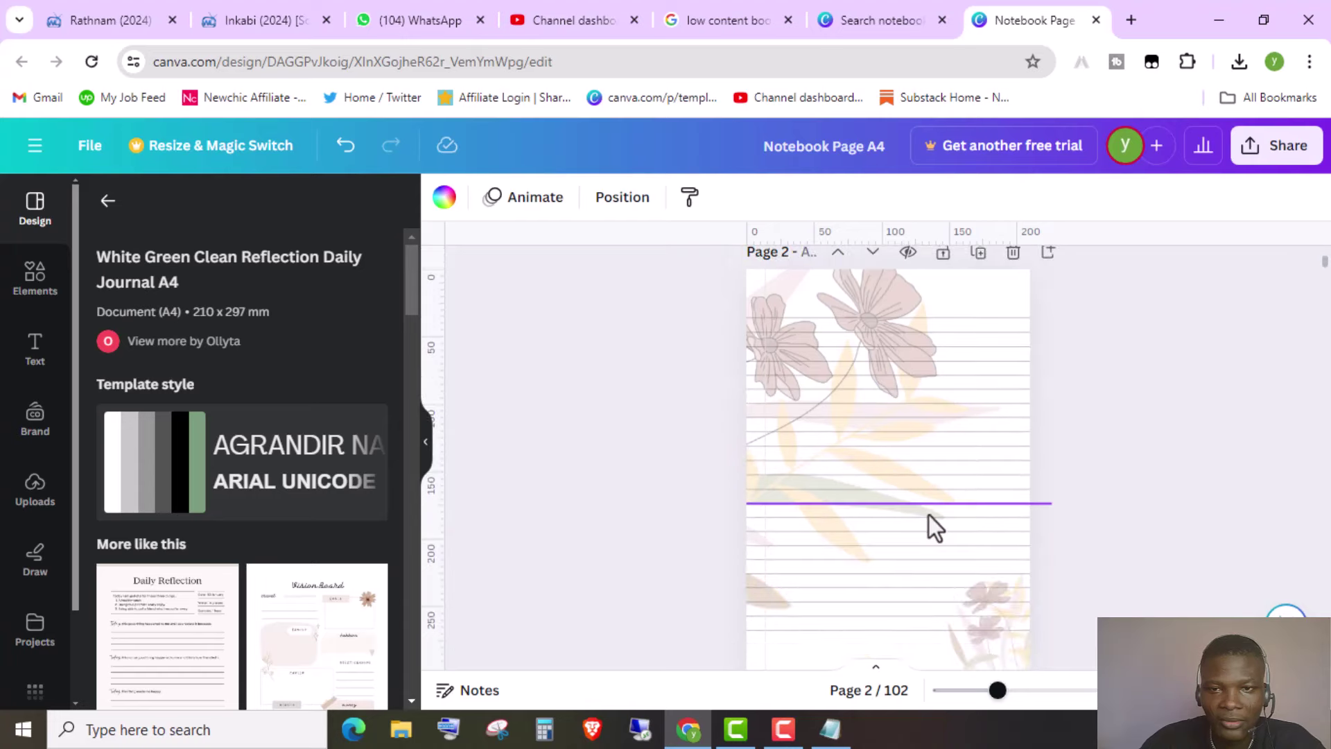
scroll(922, 519, "up", 5)
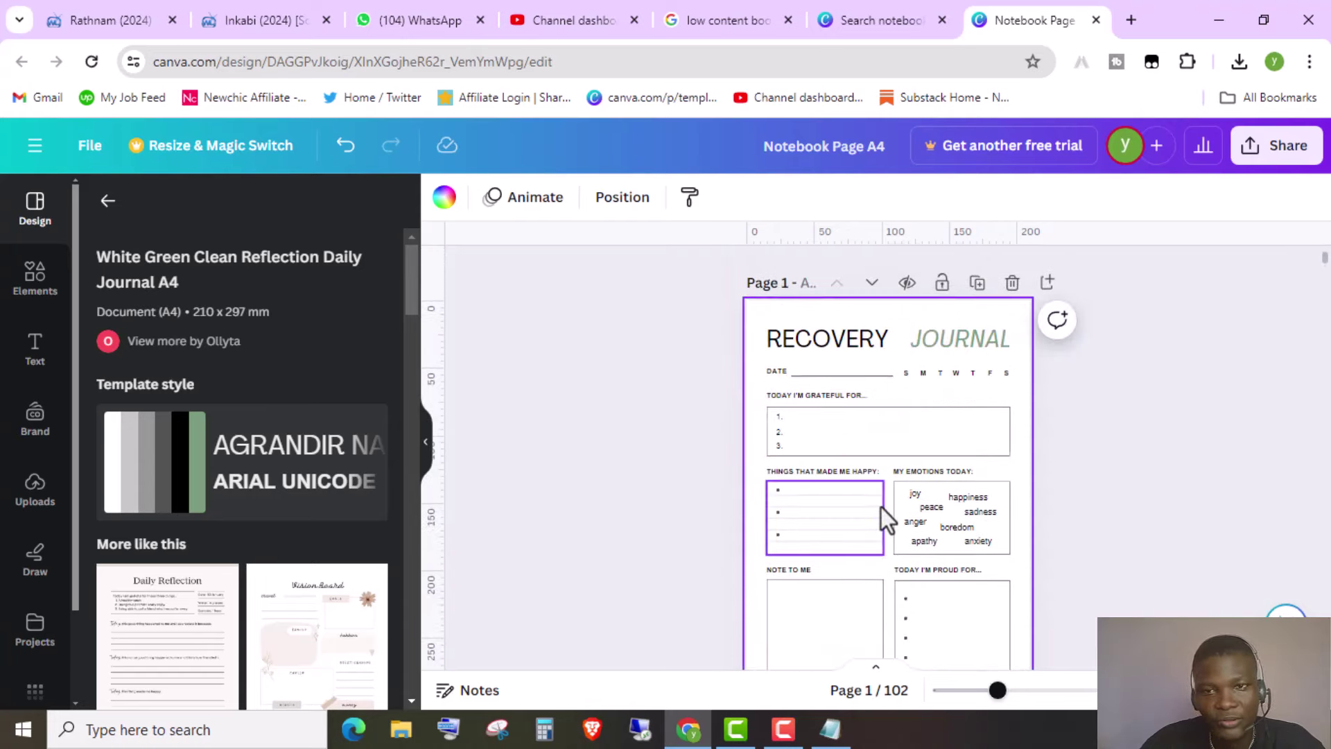
scroll(879, 507, "down", 5)
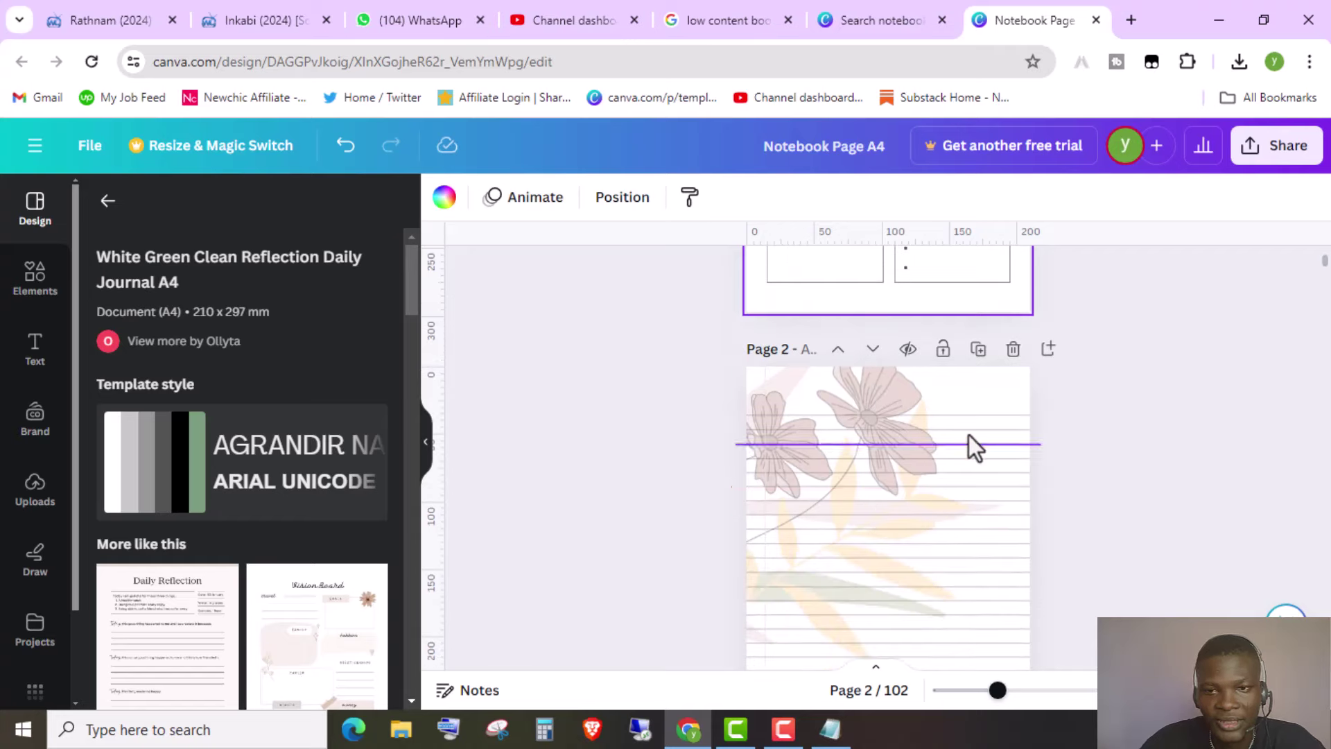
Delete the lined pages after the RECOVERY JOURNAL page until 86 pages remain.
left_click(1013, 348)
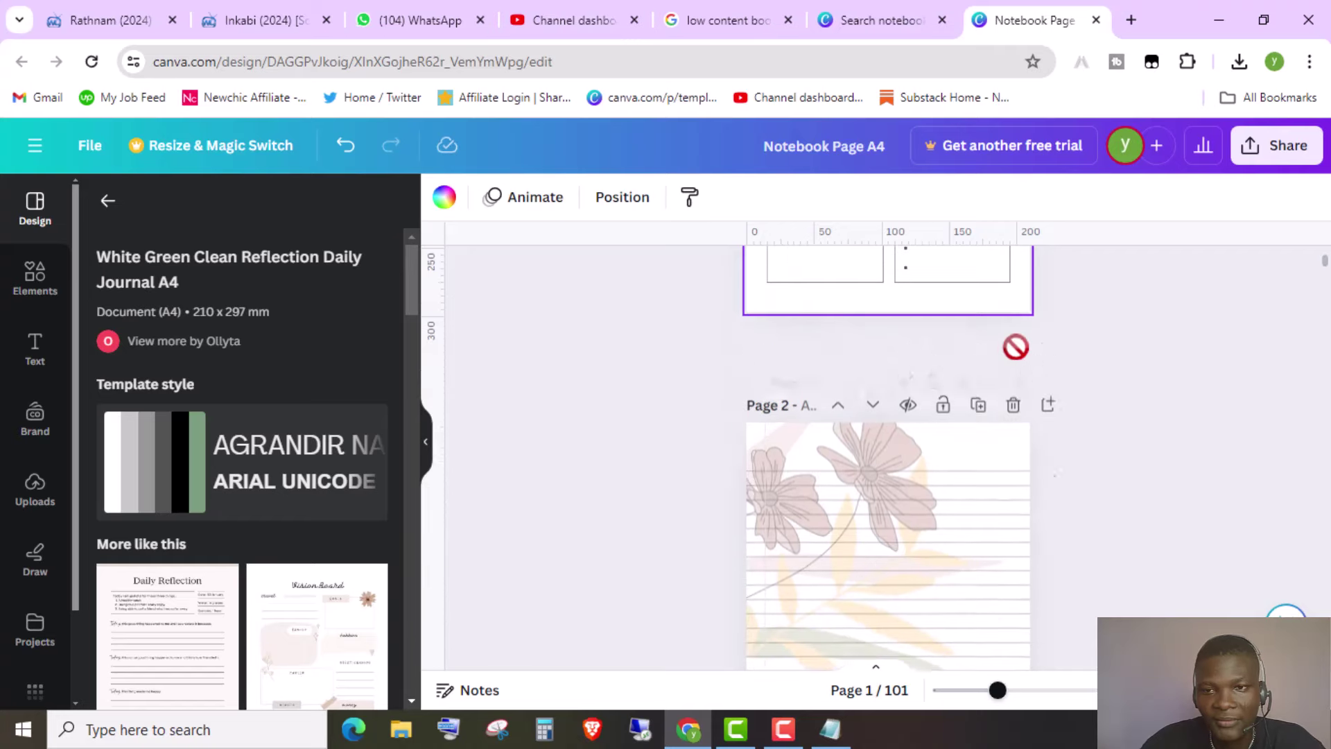
left_click(1014, 348)
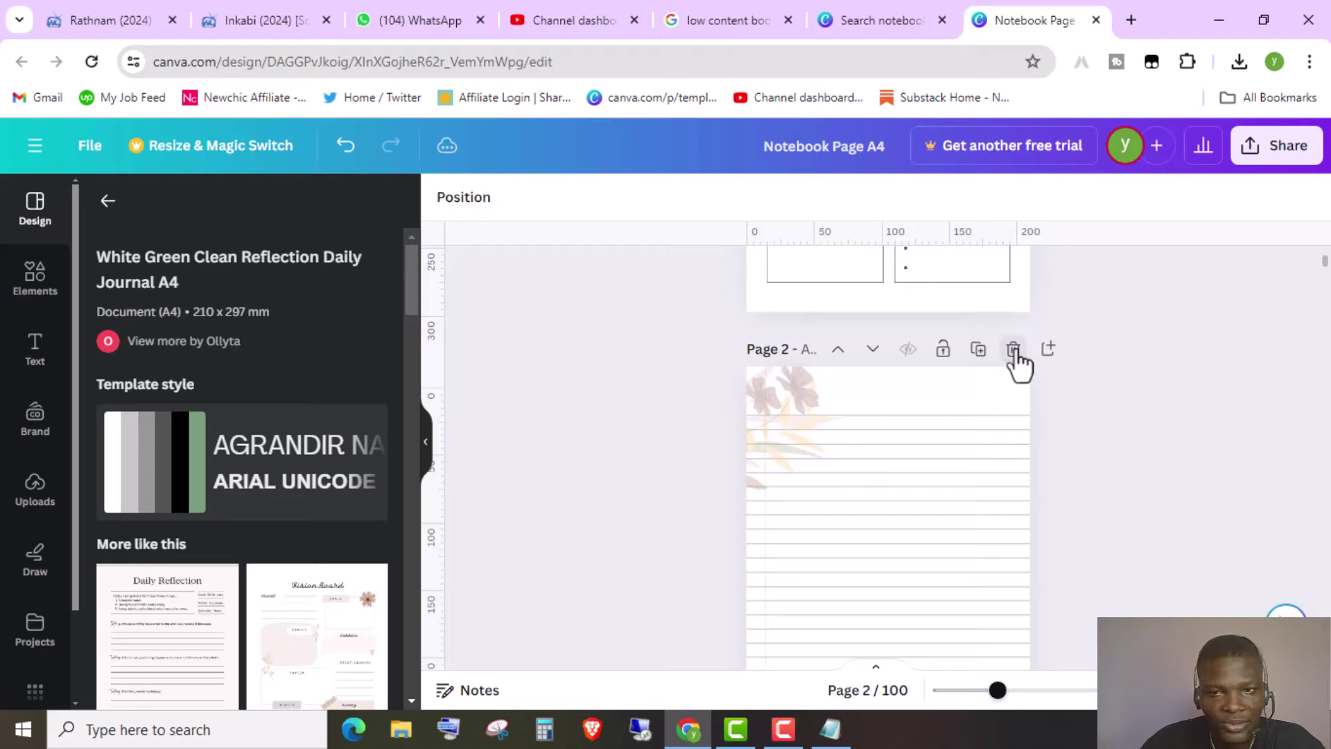
left_click(1014, 349)
left_click(1013, 349)
left_click(1013, 349)
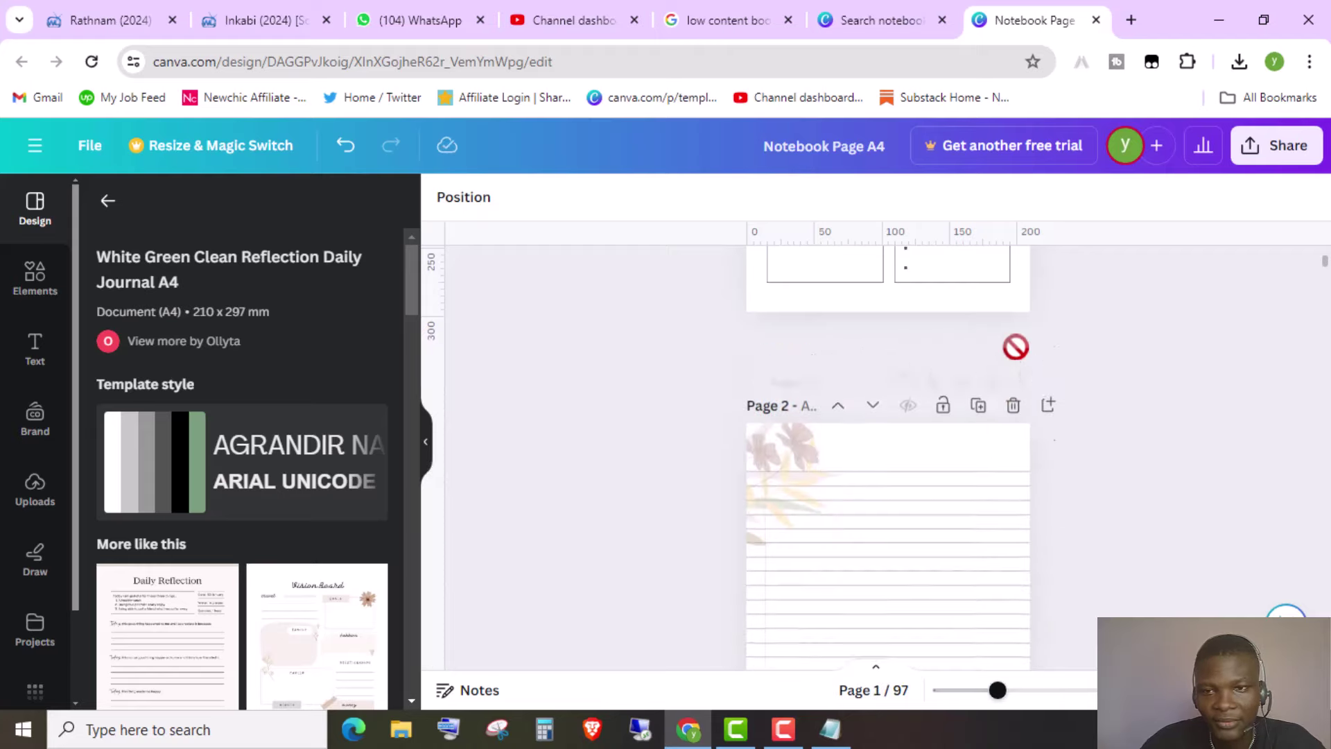
left_click(1014, 348)
left_click(1013, 349)
left_click(1014, 348)
left_click(1014, 348)
left_click(1014, 348)
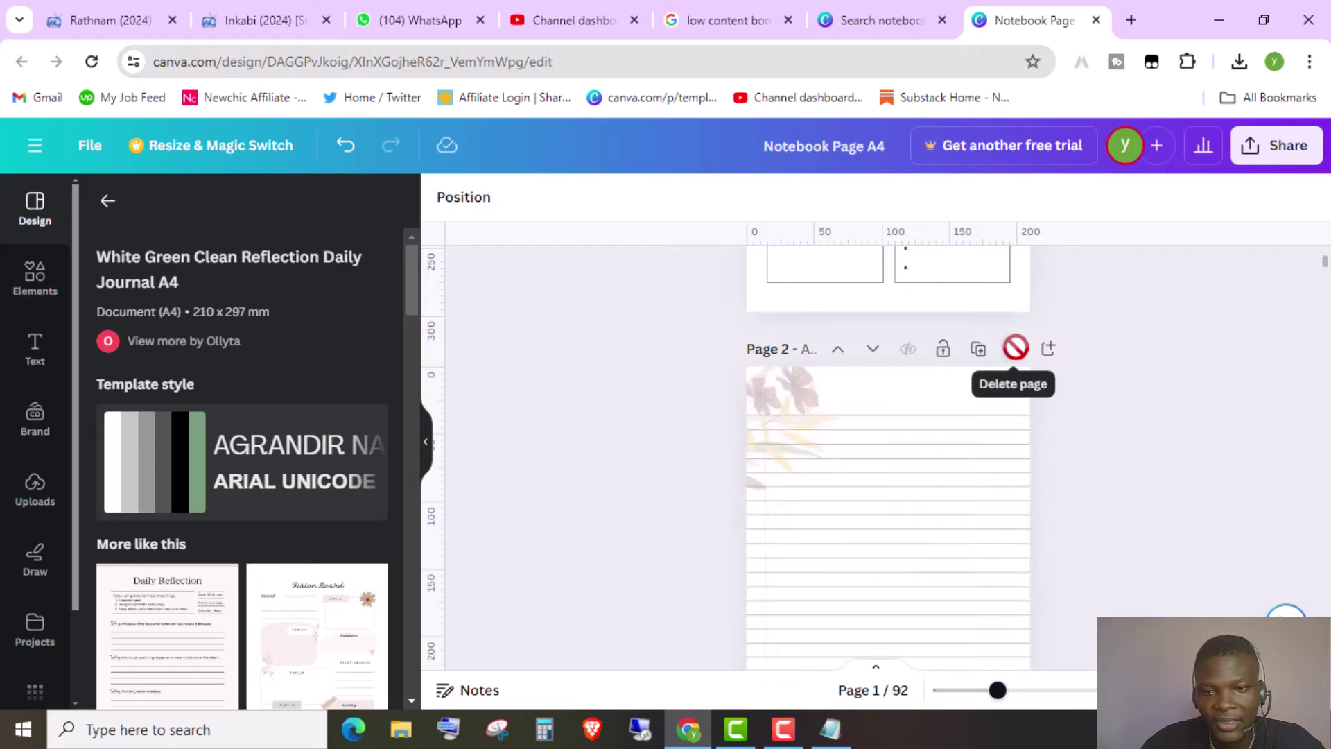
left_click(1014, 348)
left_click(1013, 350)
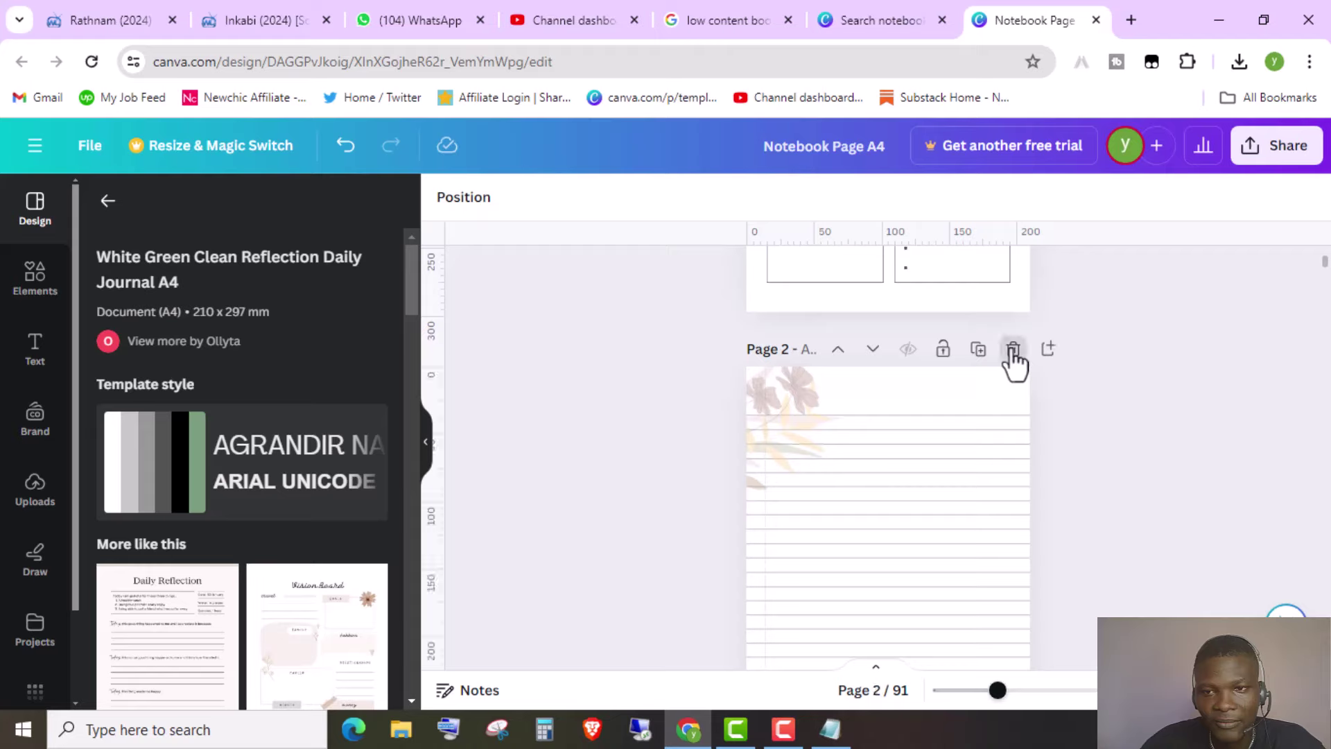
left_click(1013, 350)
left_click(1013, 350)
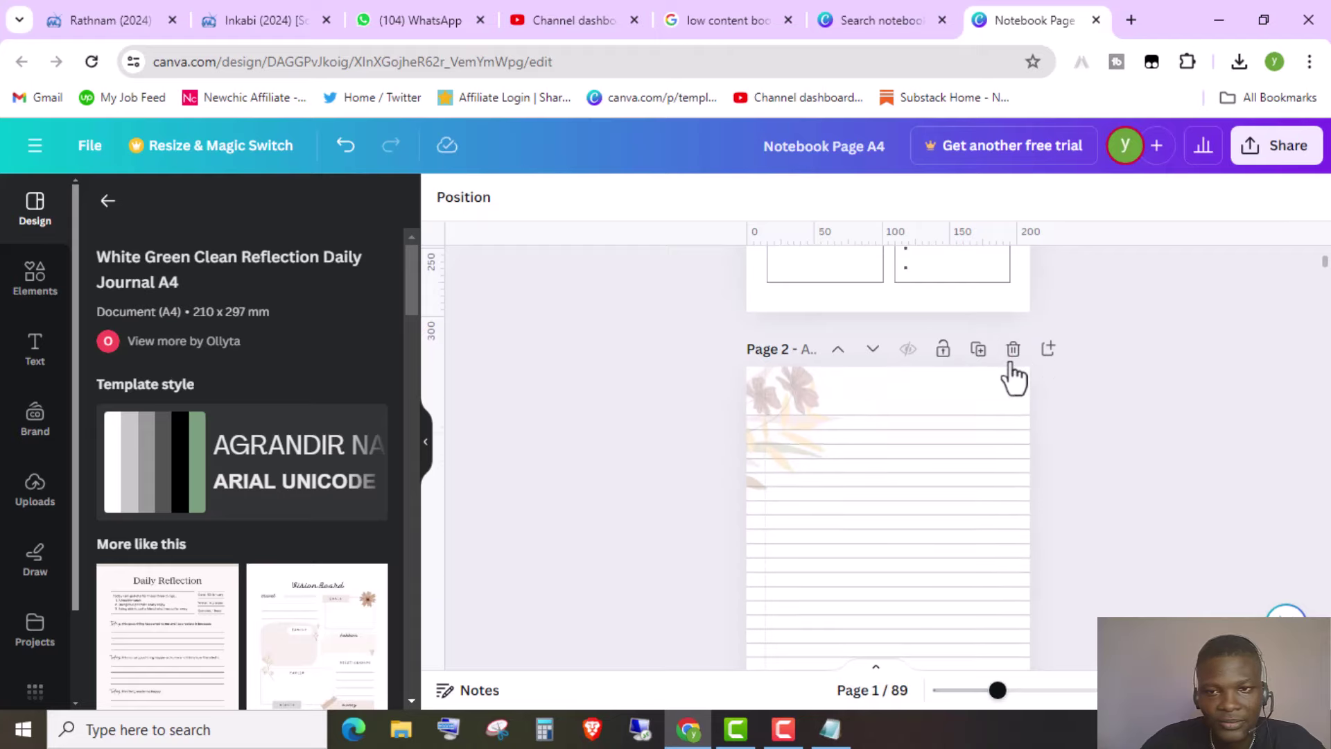
left_click(1013, 349)
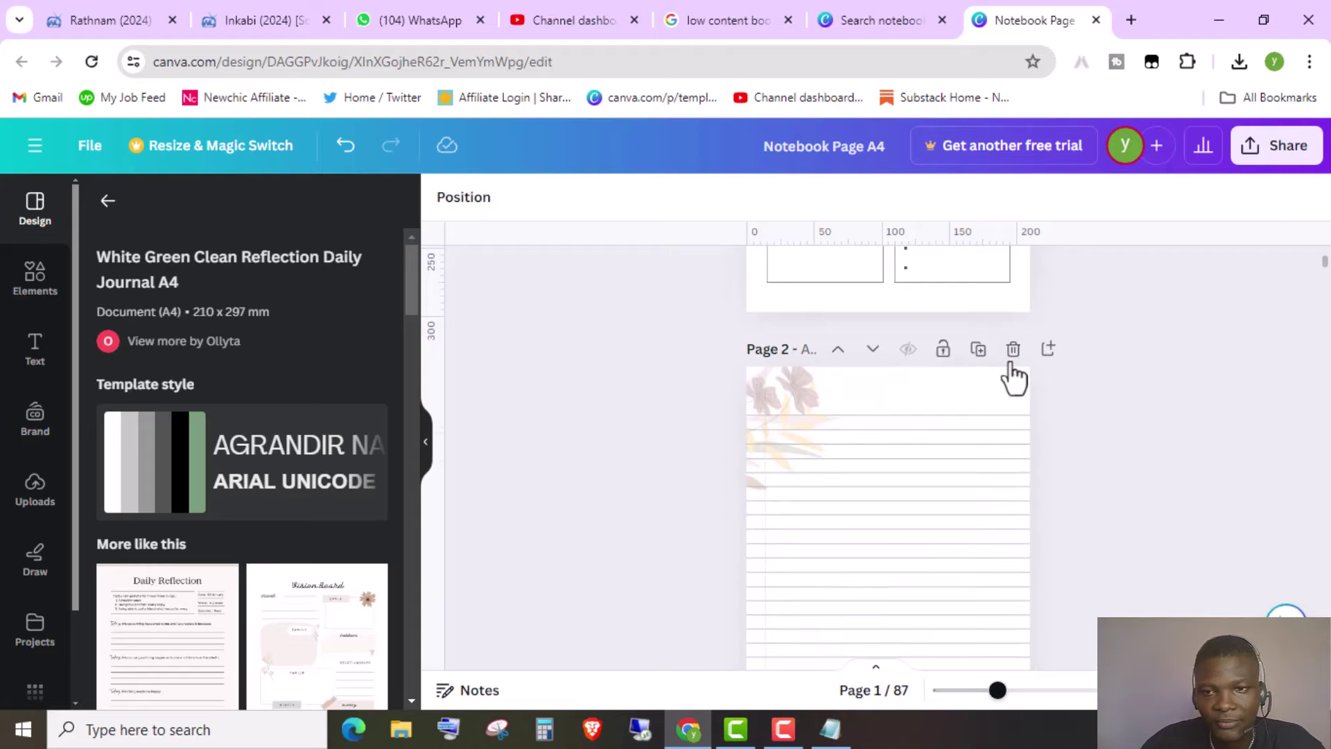
left_click(1013, 350)
scroll(942, 445, "up", 5)
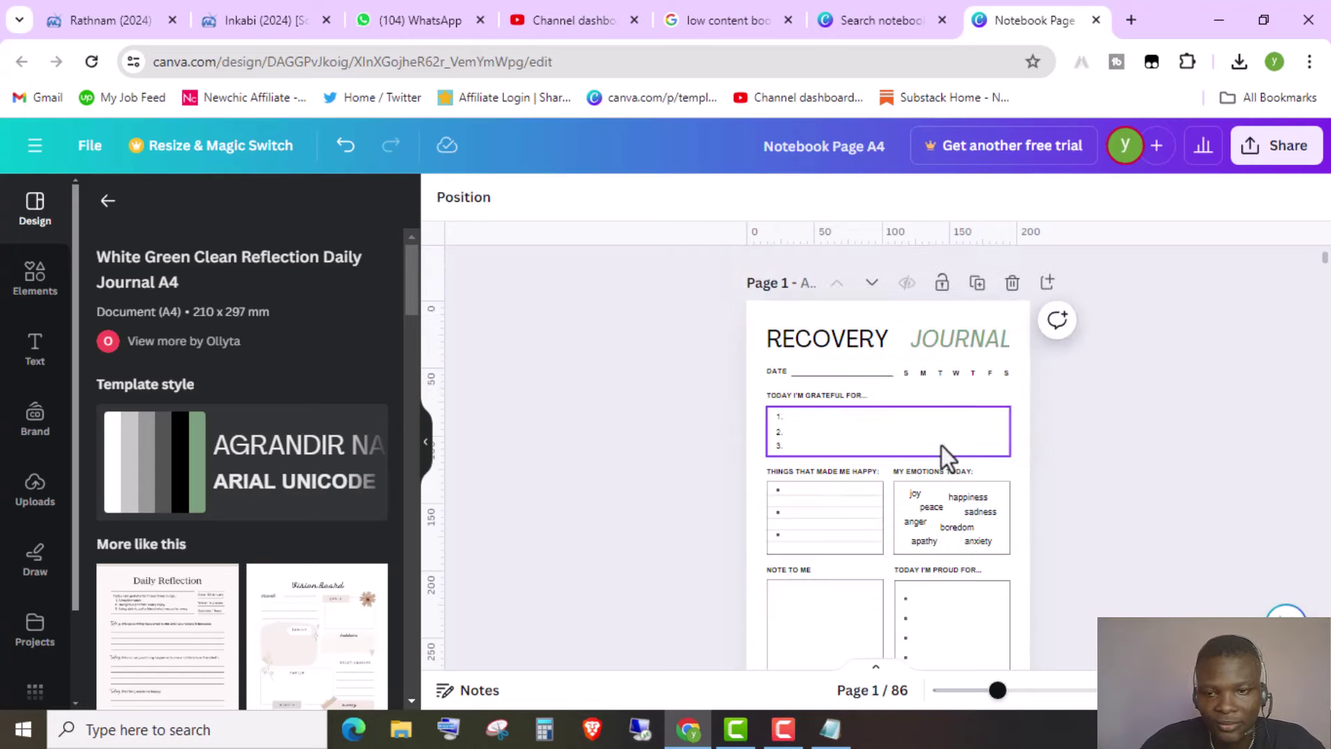
Duplicate the RECOVERY JOURNAL page repeatedly until the design totals 100 pages.
left_click(977, 283)
left_click(978, 277)
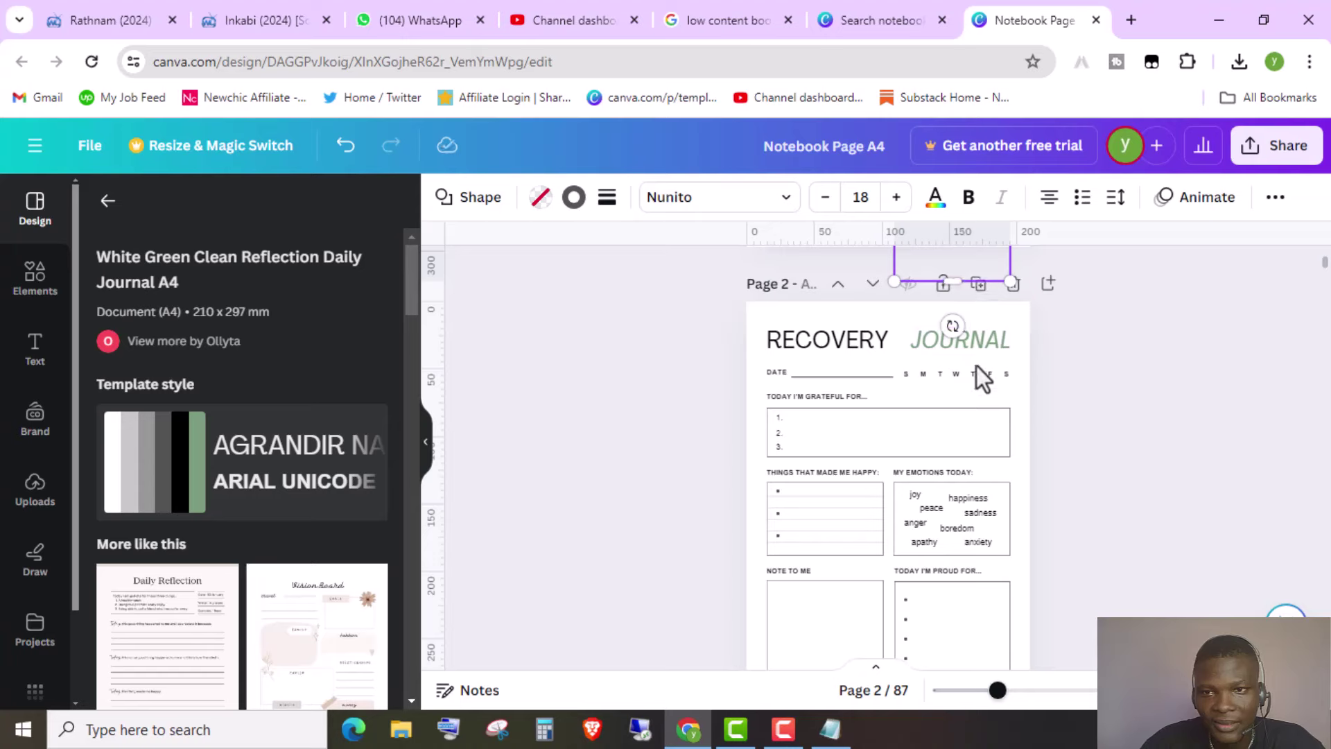
scroll(978, 366, "up", 5)
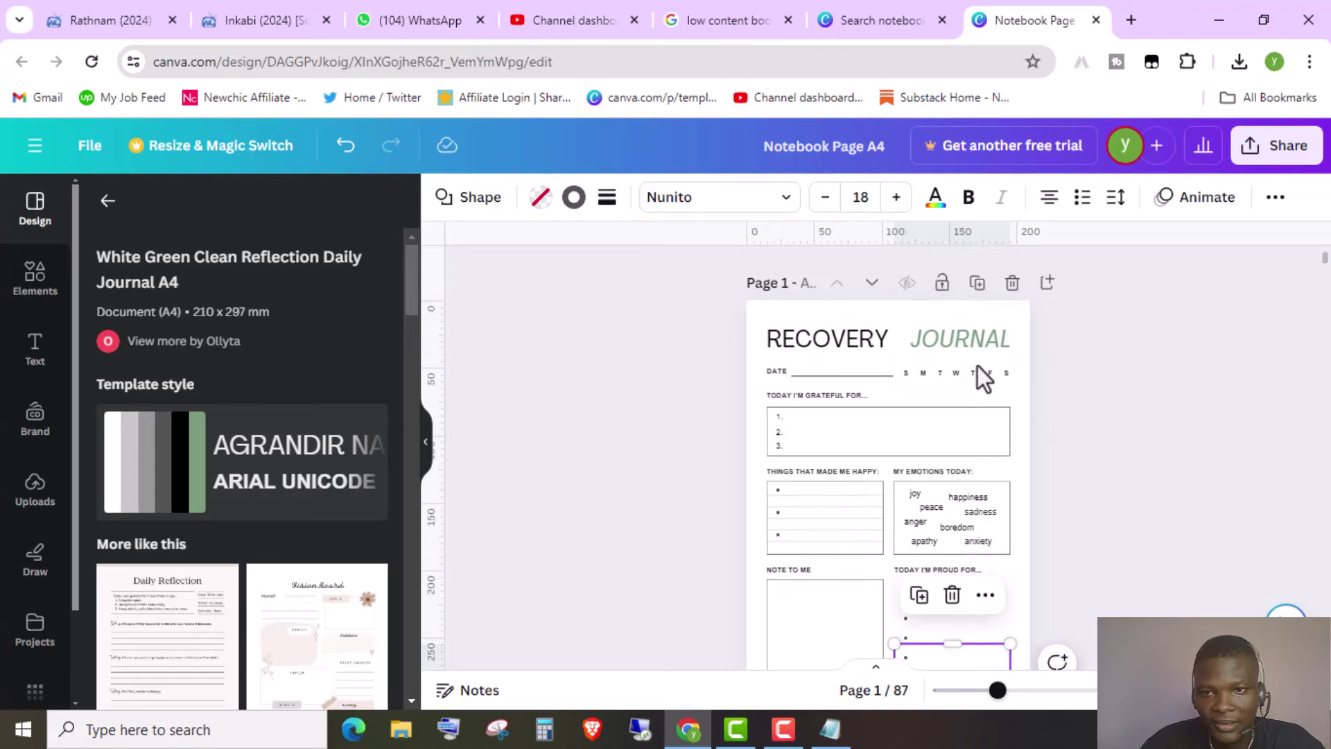
left_click(978, 283)
left_click(978, 283)
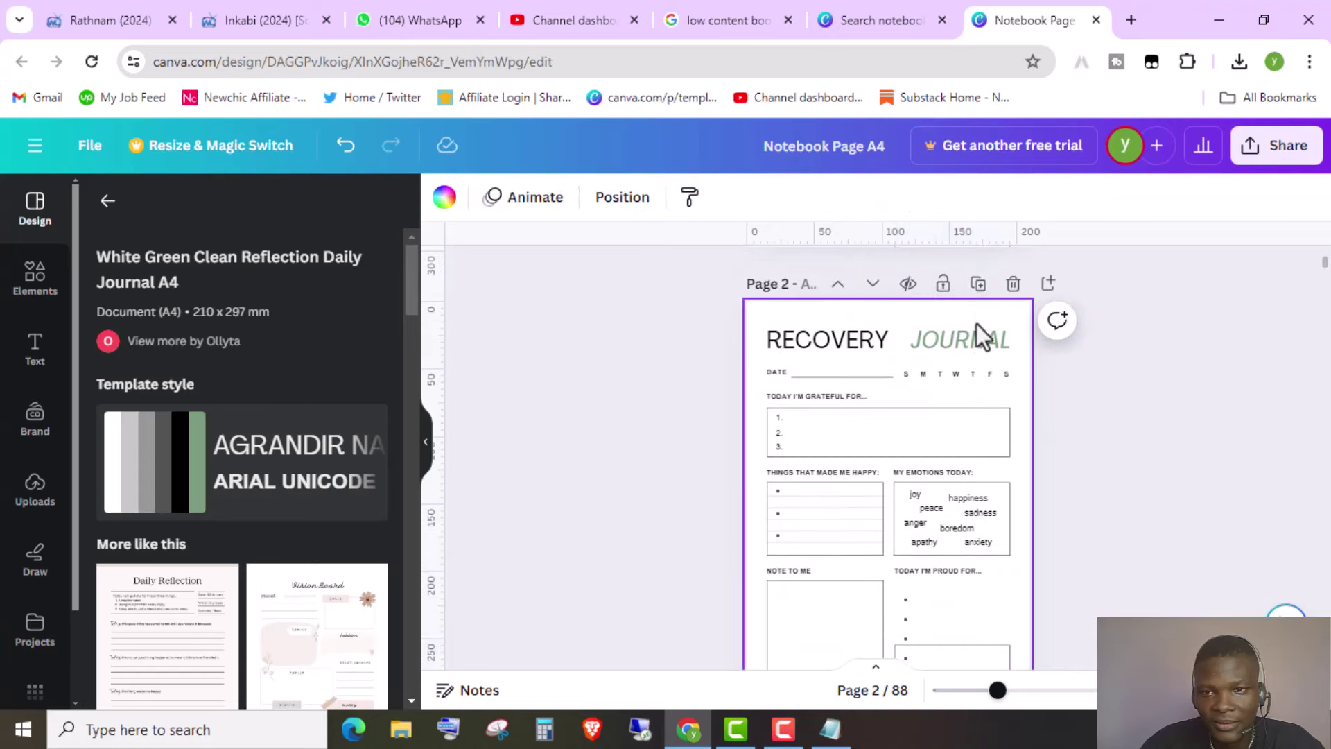
left_click(978, 283)
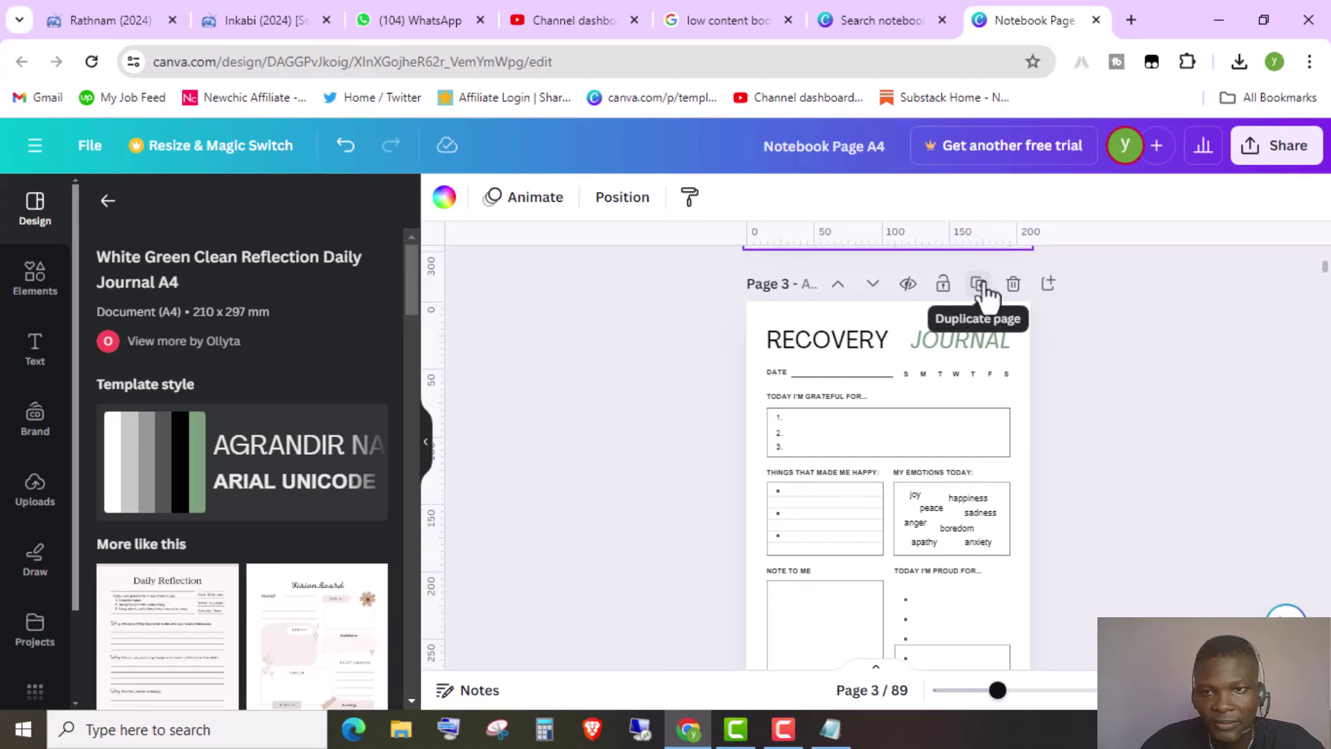
left_click(978, 283)
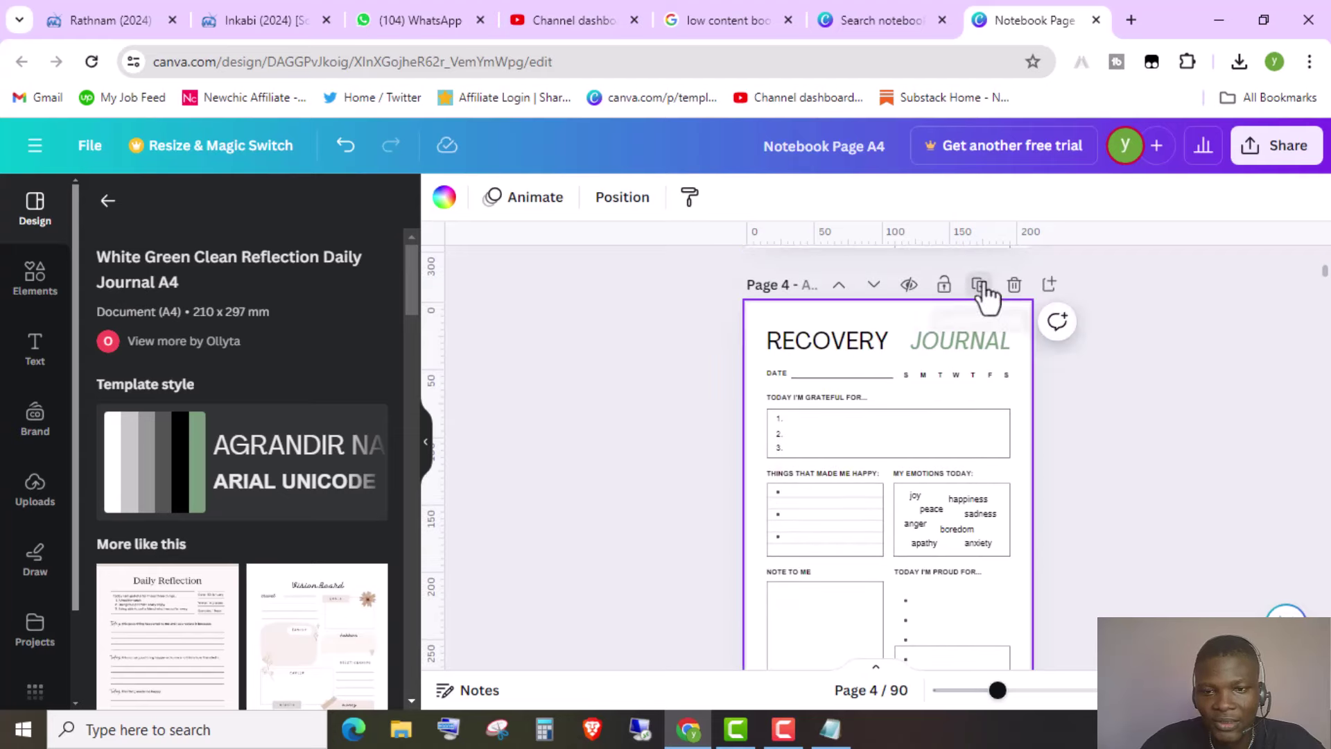
left_click(978, 283)
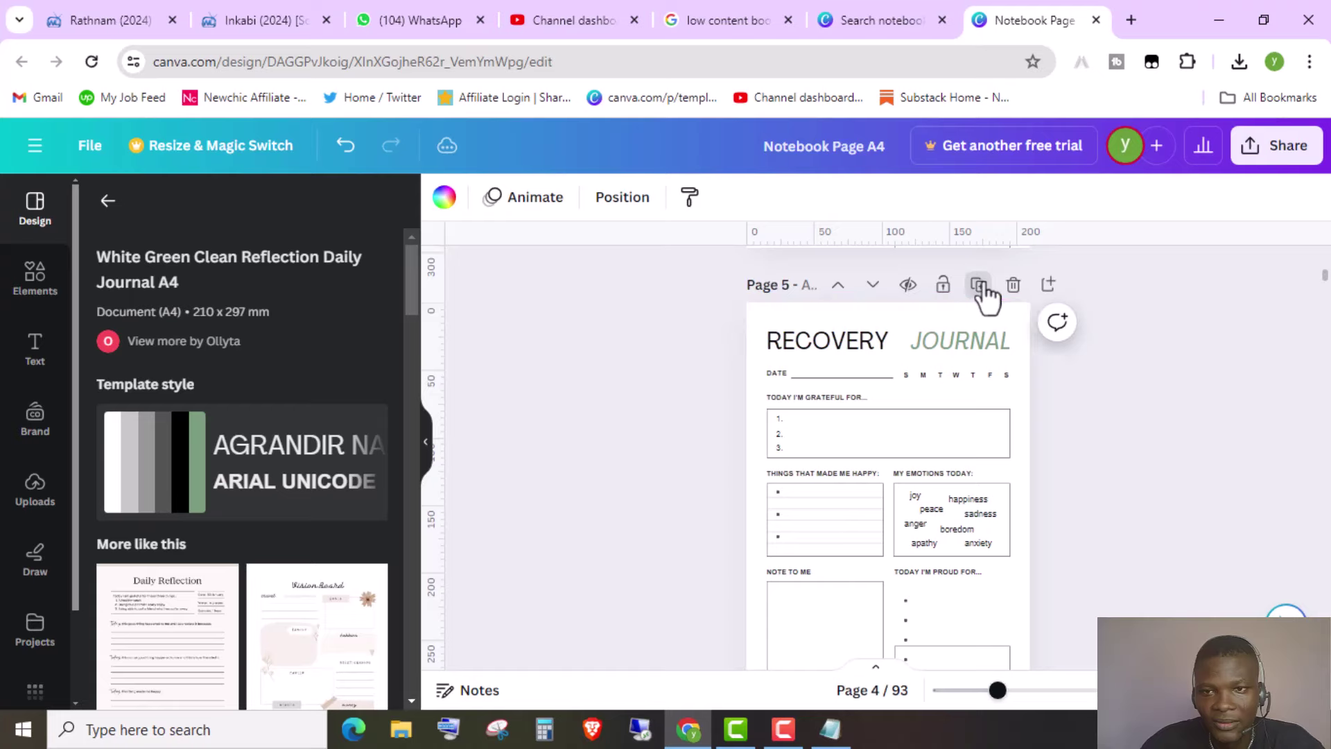
left_click(979, 284)
left_click(978, 284)
left_click(978, 284)
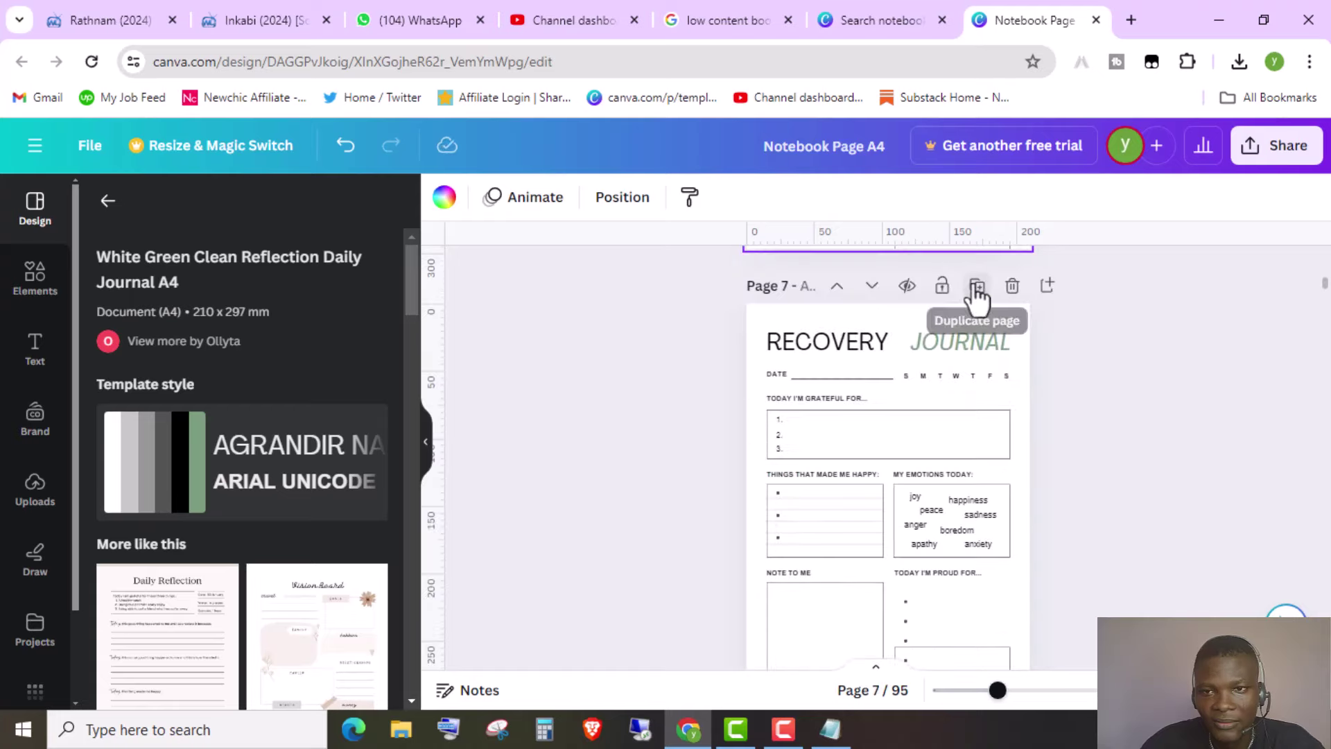
left_click(978, 286)
left_click(979, 286)
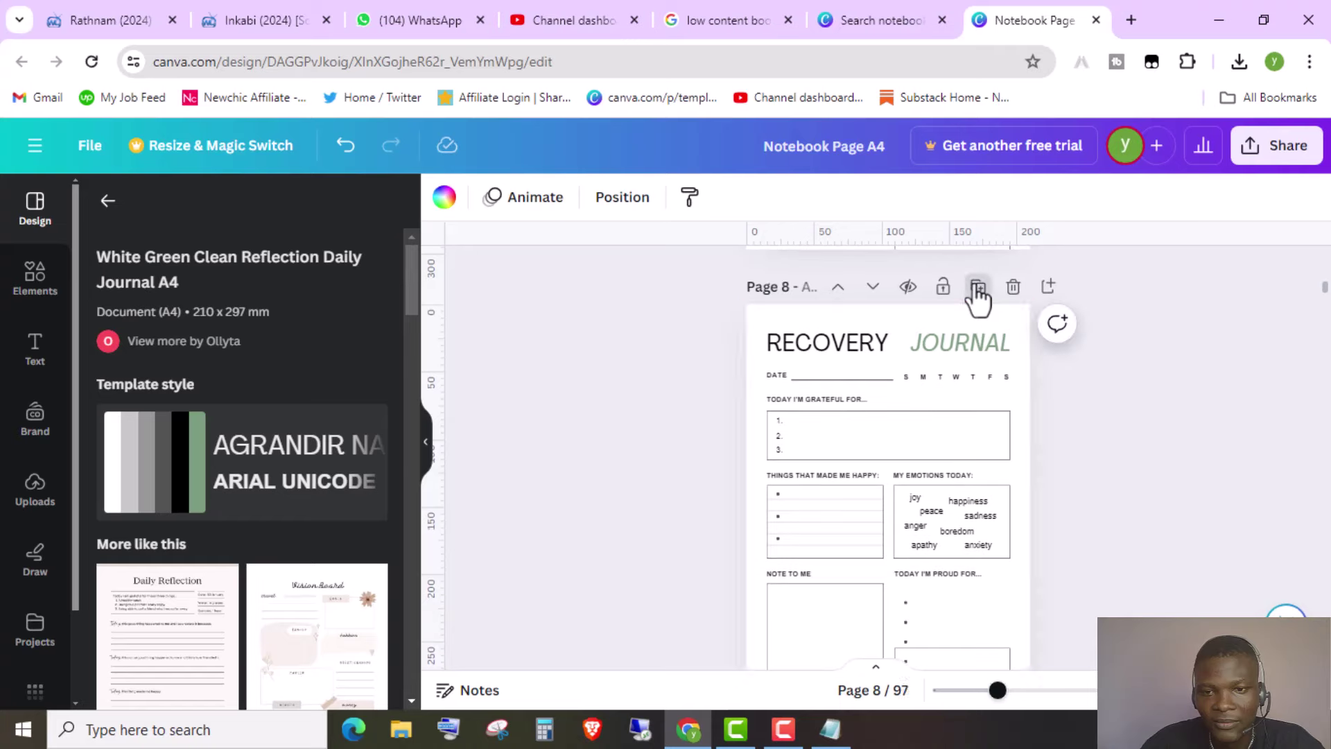
left_click(978, 286)
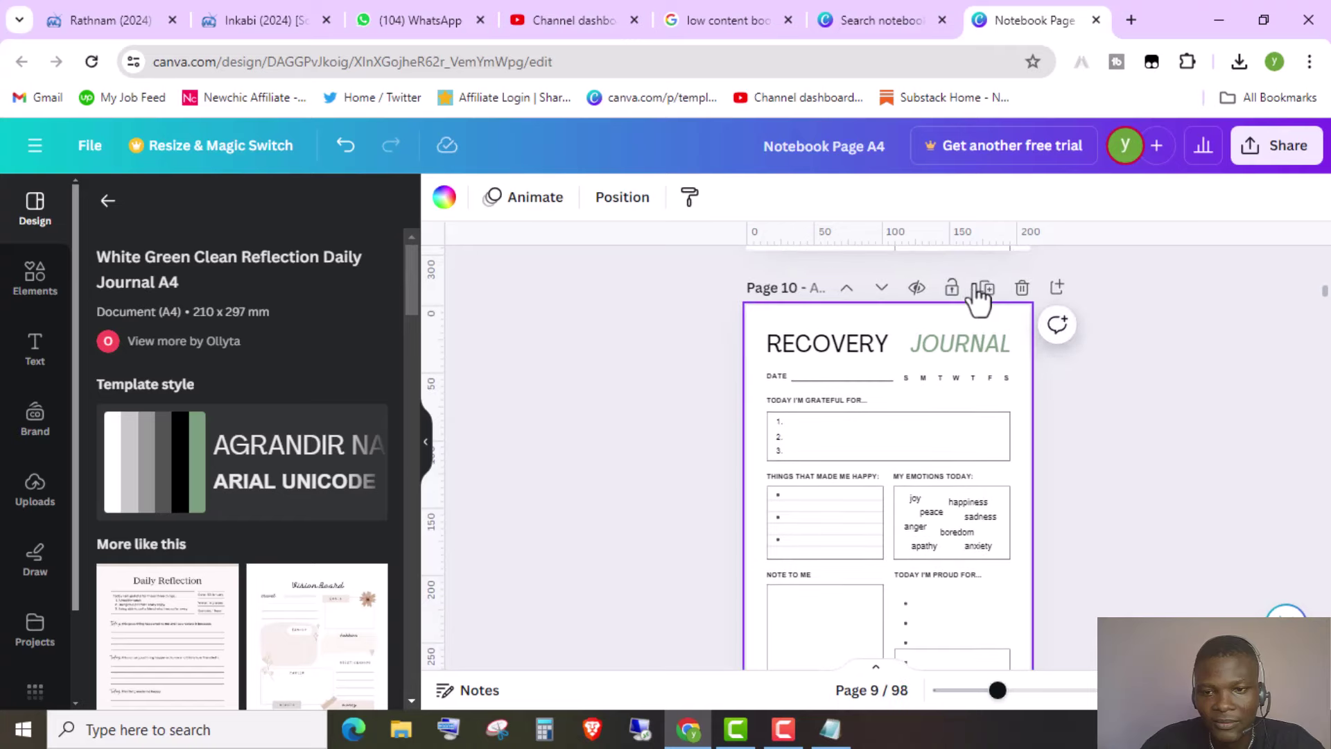
left_click(983, 288)
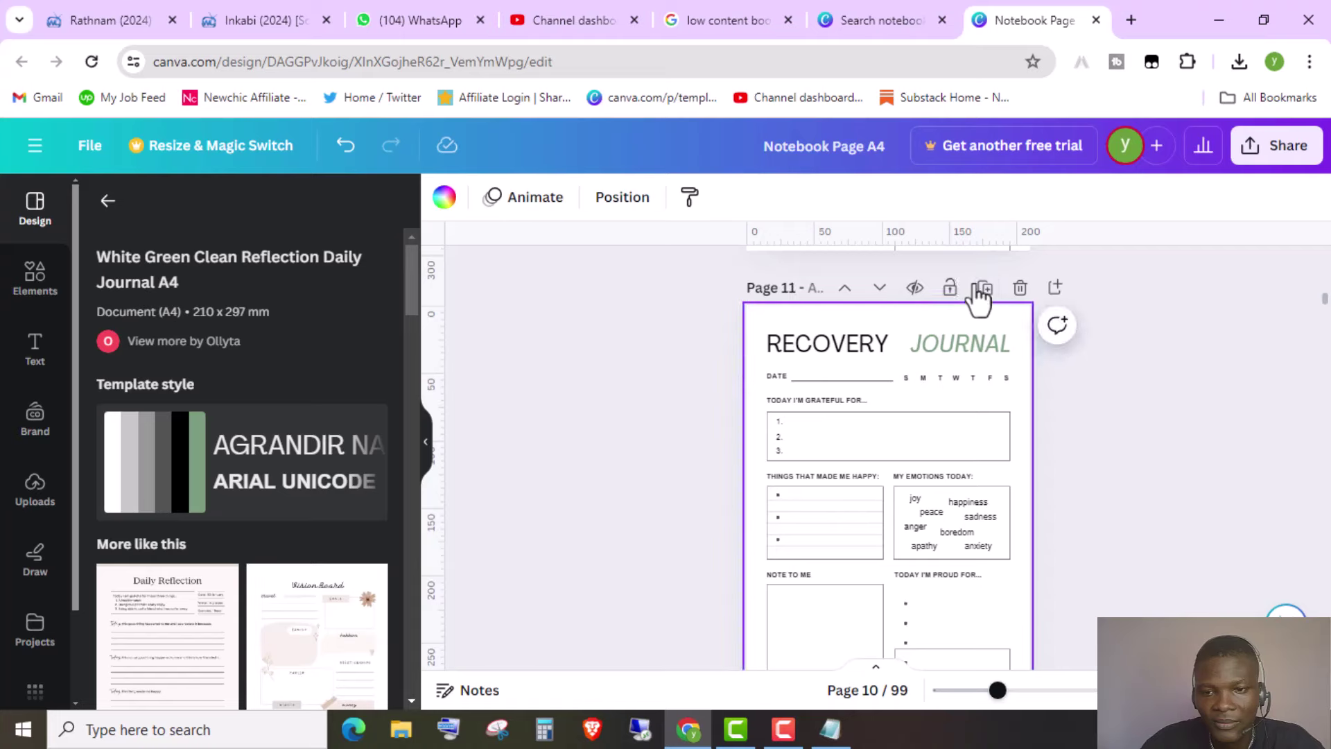
left_click(983, 287)
left_click(983, 287)
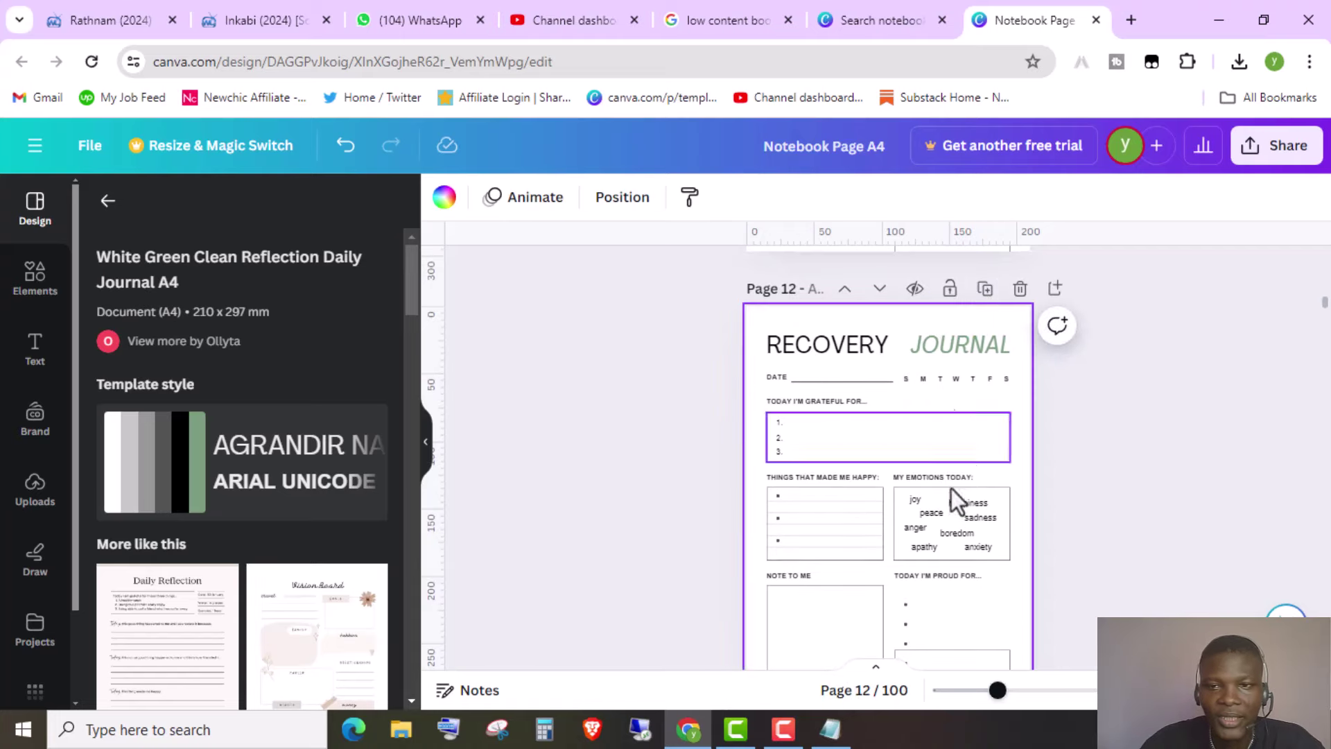
scroll(858, 514, "up", 3)
scroll(860, 520, "down", 3)
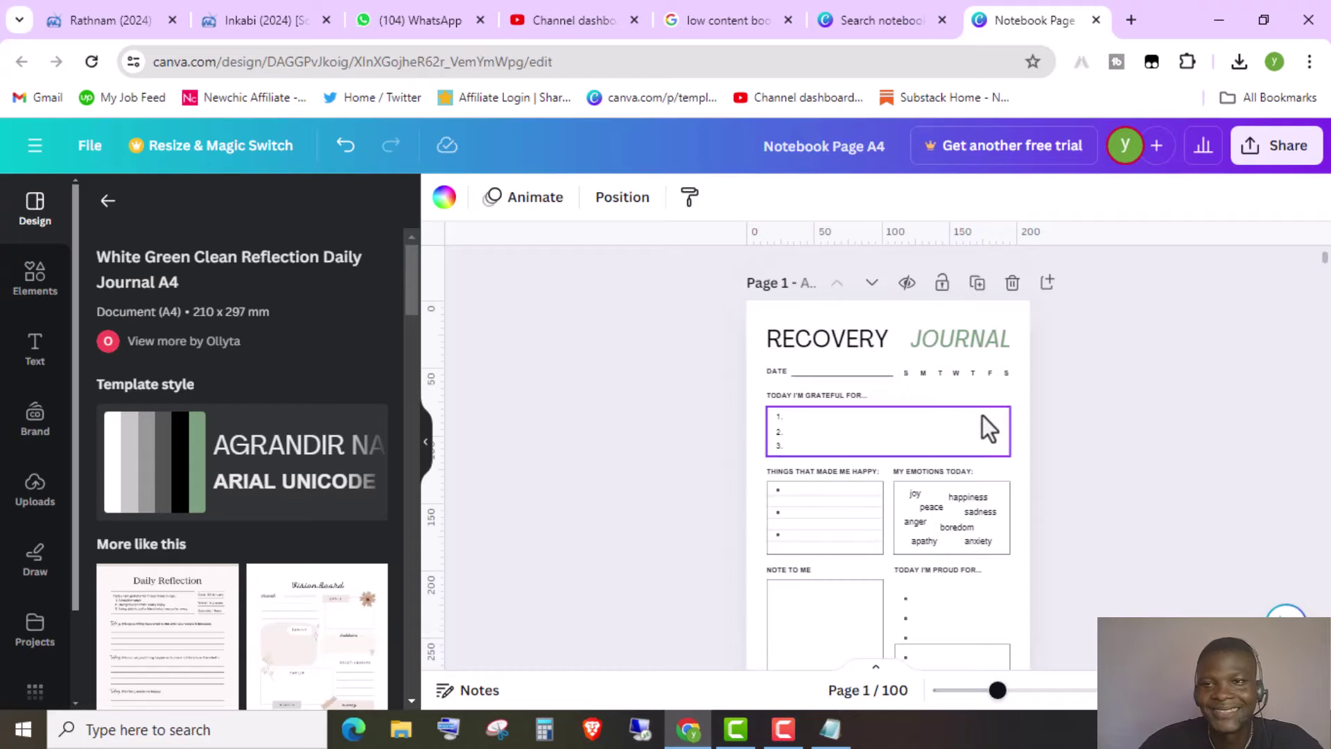
Choose PDF Print as the download file type for all 100 pages.
left_click(1283, 164)
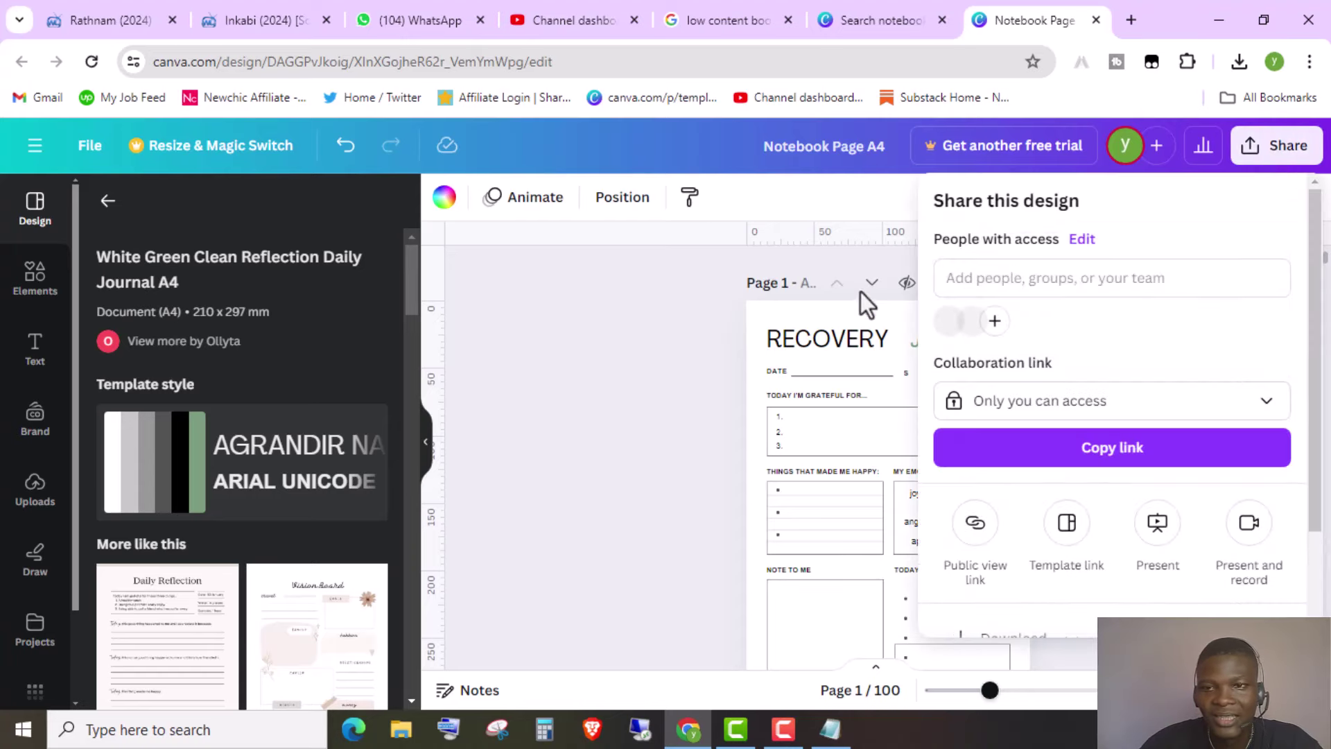
scroll(1041, 412, "down", 2)
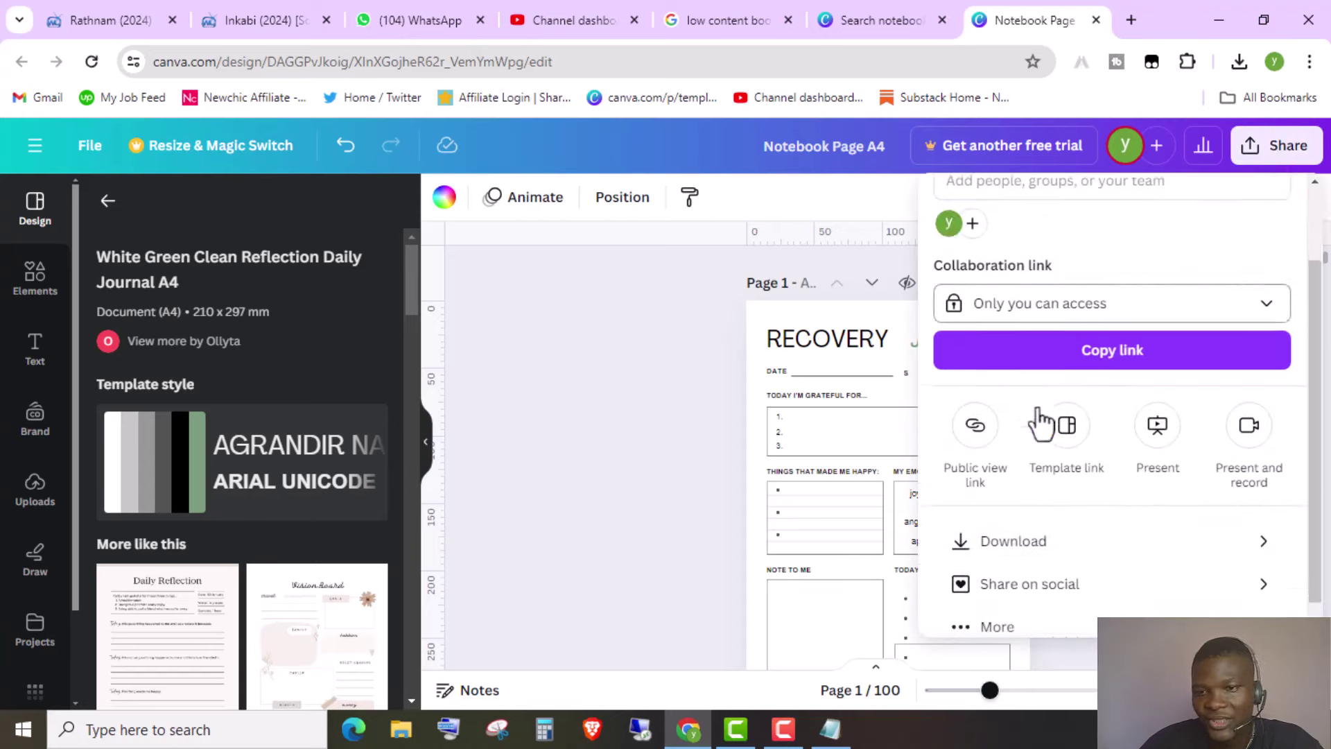
scroll(1042, 416, "down", 1)
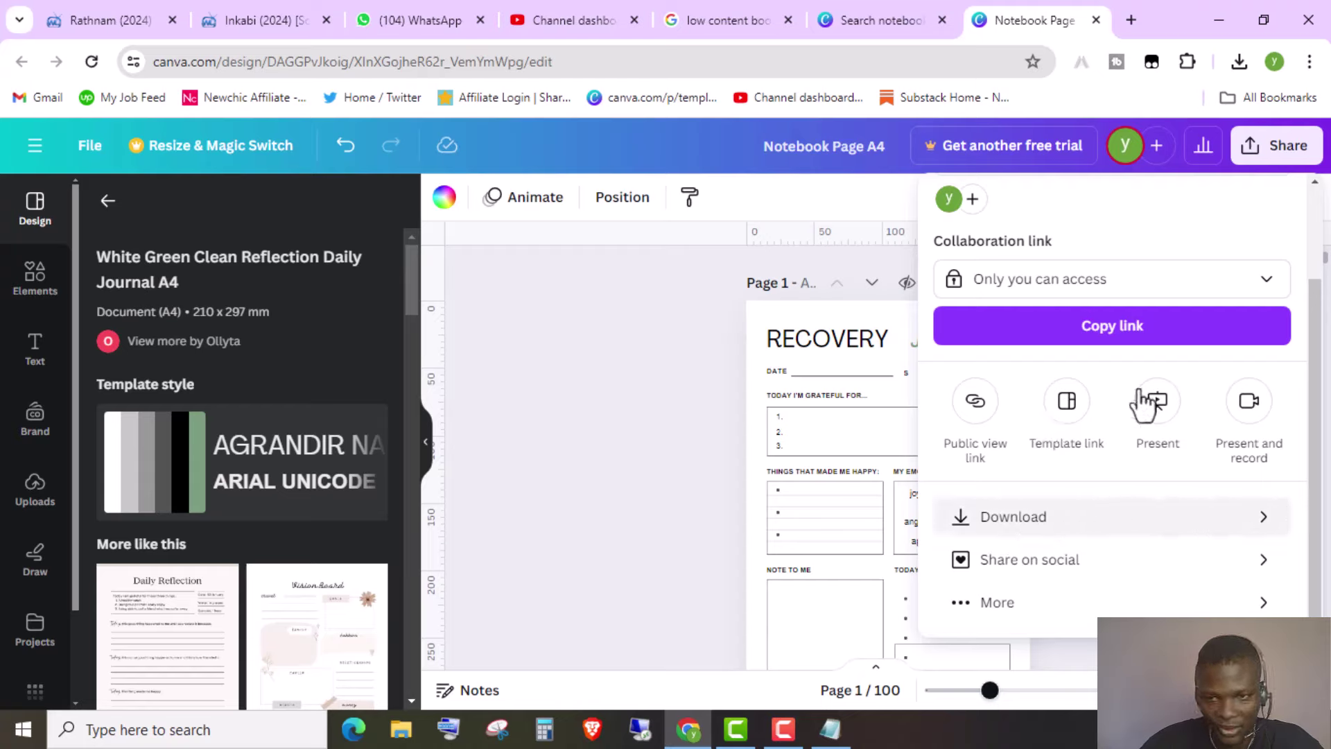
left_click(1227, 537)
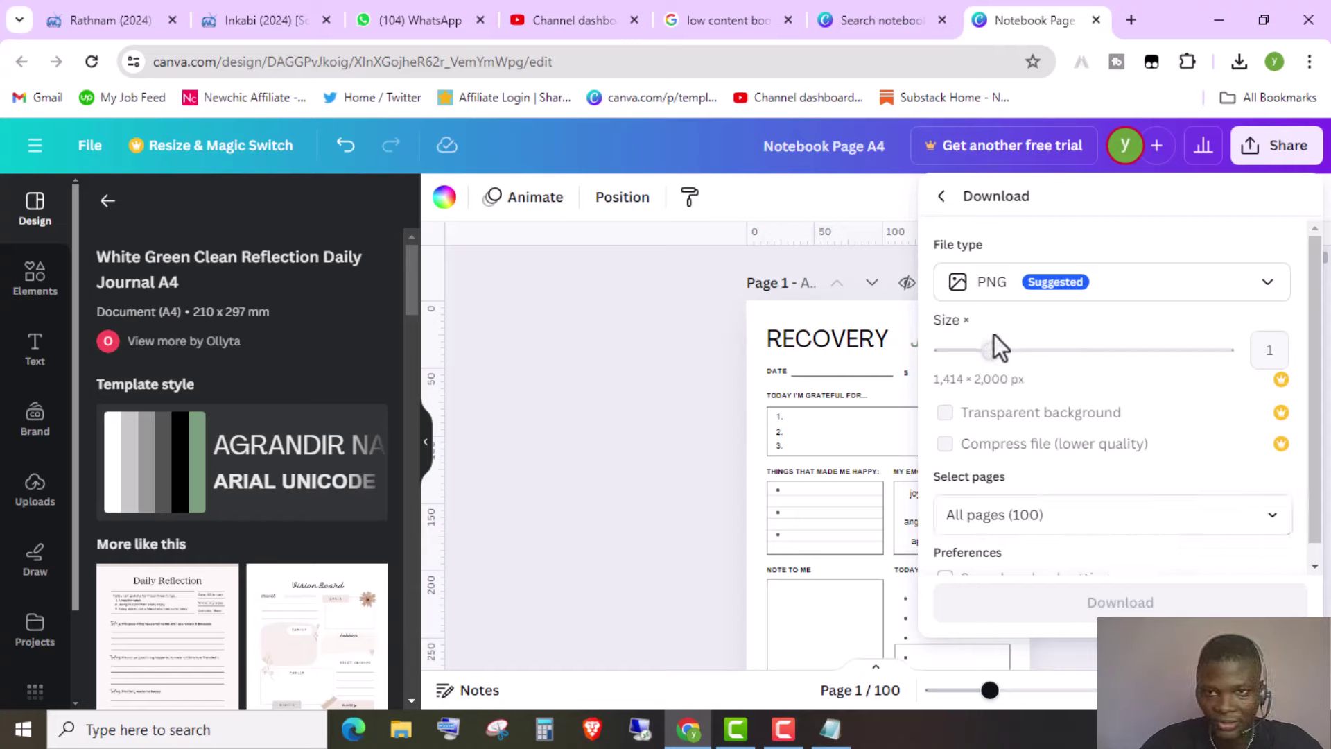
left_click(993, 287)
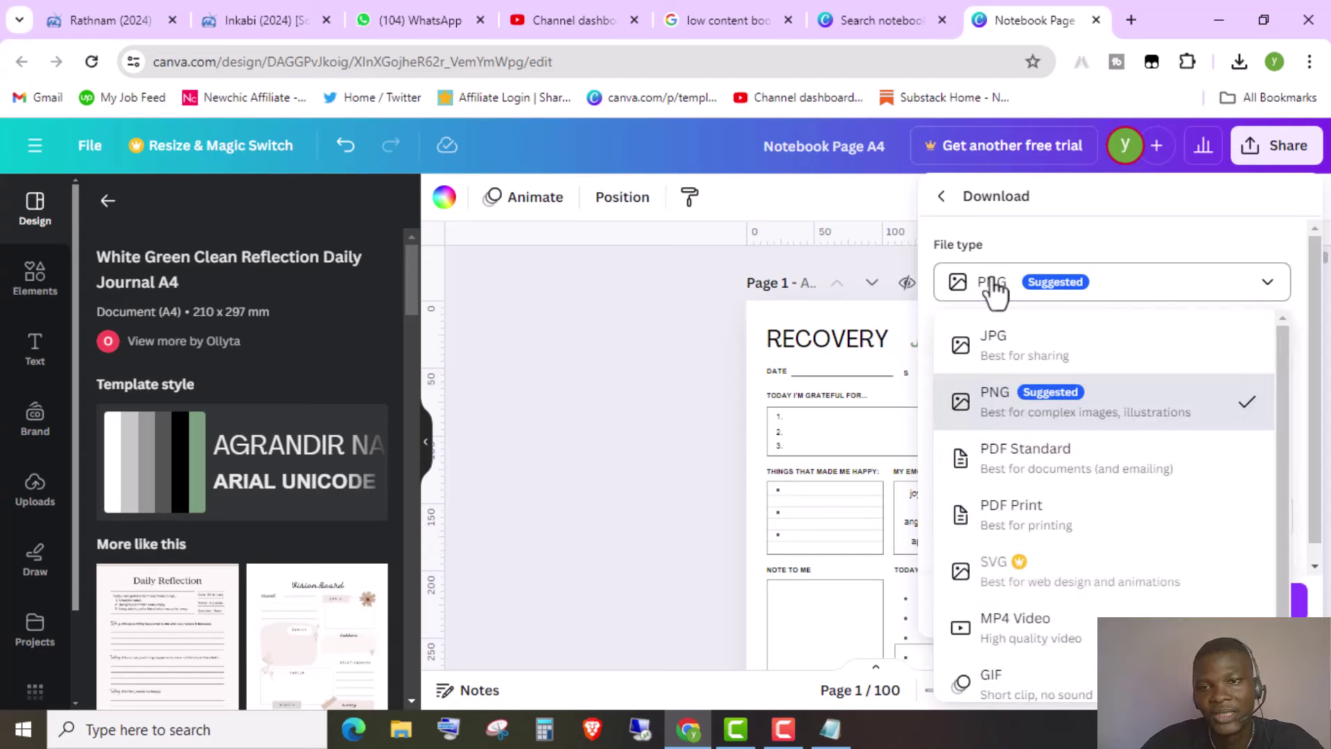
scroll(1026, 479, "down", 1)
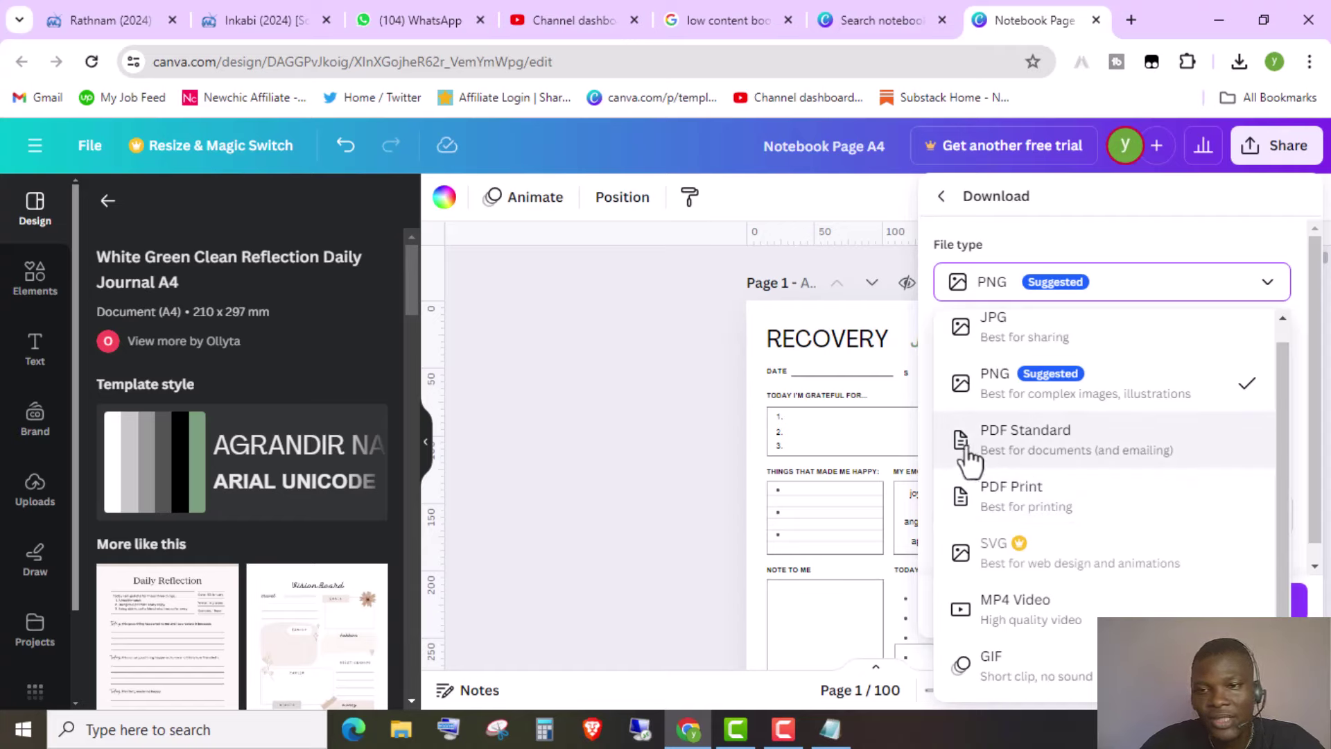
left_click(1034, 512)
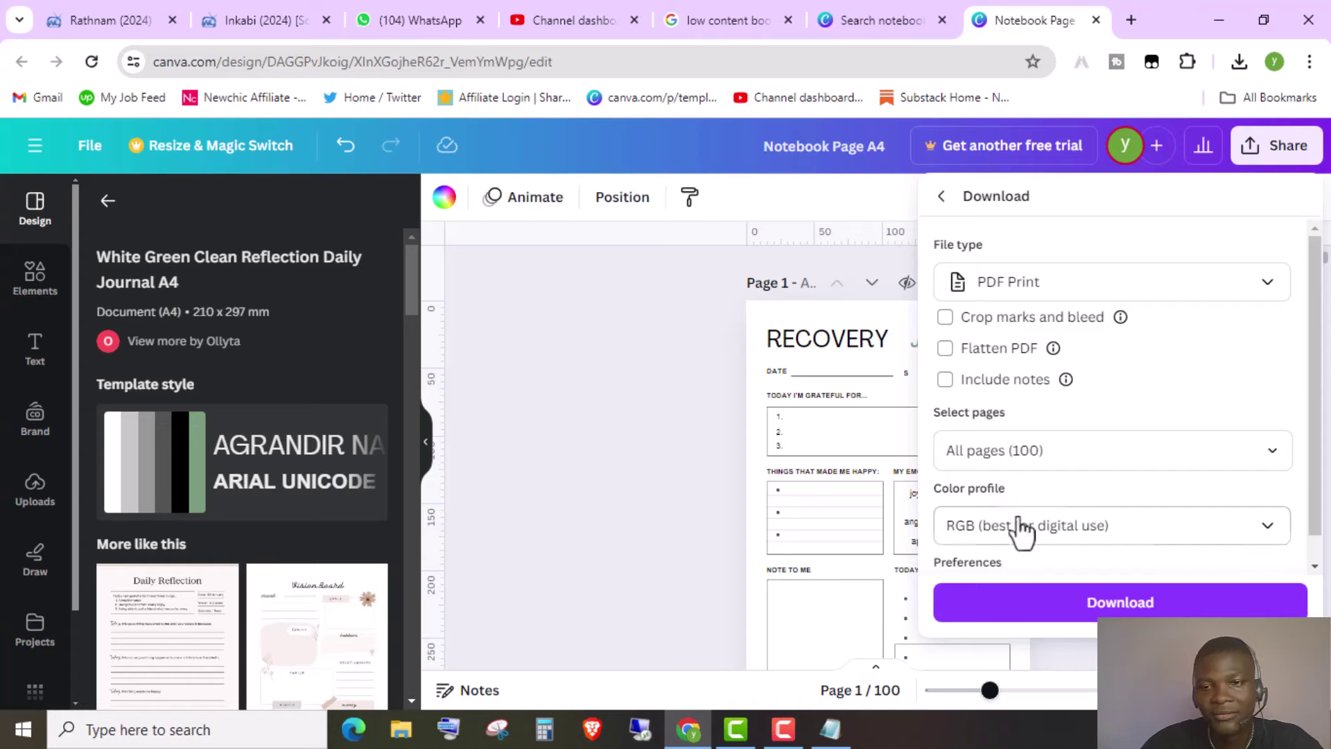
scroll(1021, 530, "down", 1)
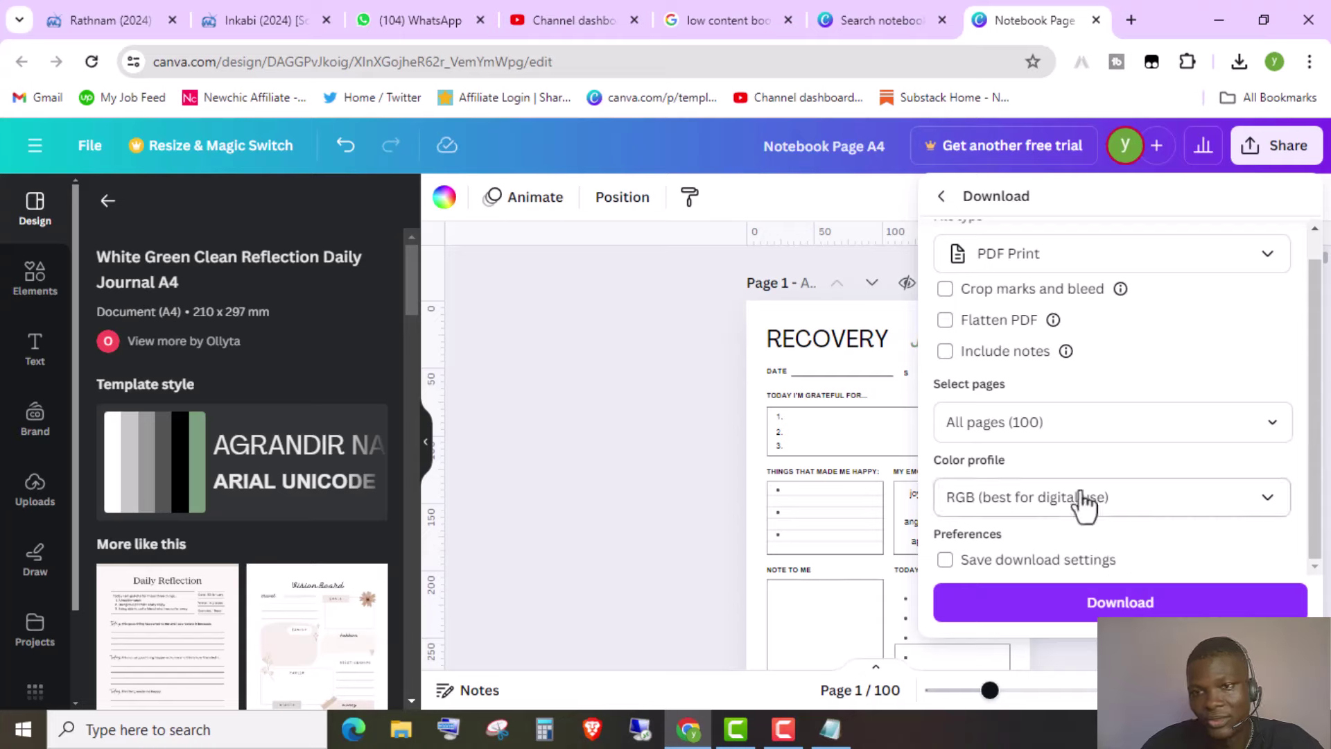
Download the journal as a PDF Print file, saving Notebook Page A4 (1).pdf.
left_click(1137, 610)
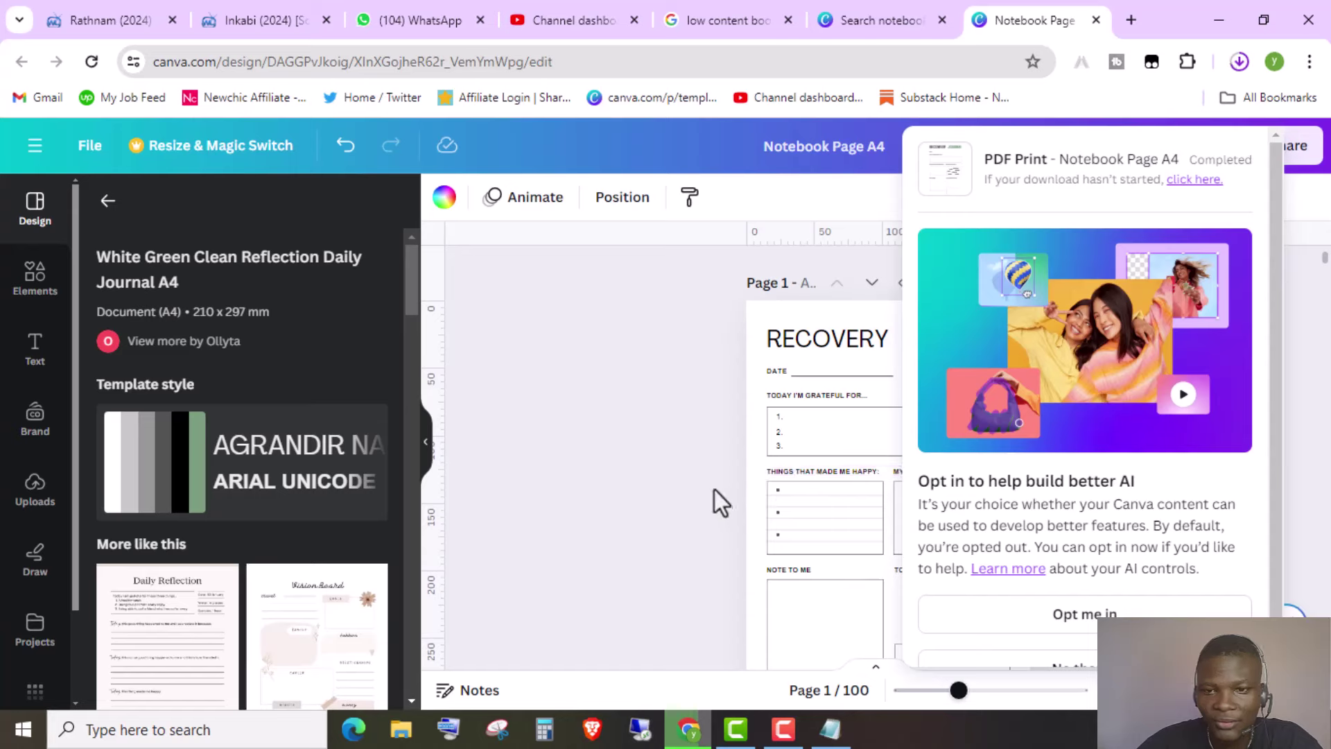
scroll(715, 489, "down", 5)
scroll(714, 489, "up", 5)
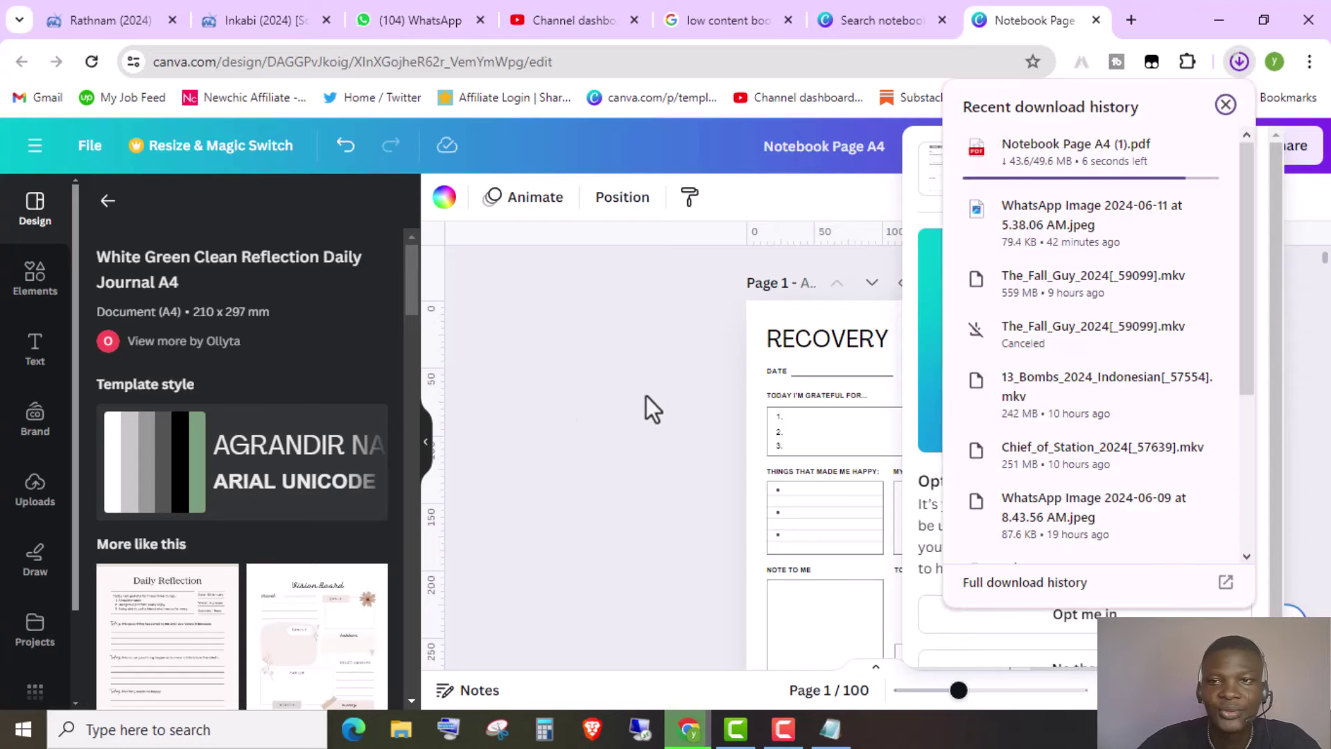
Close the download history popup and scroll down through the RECOVERY JOURNAL pages.
left_click(644, 383)
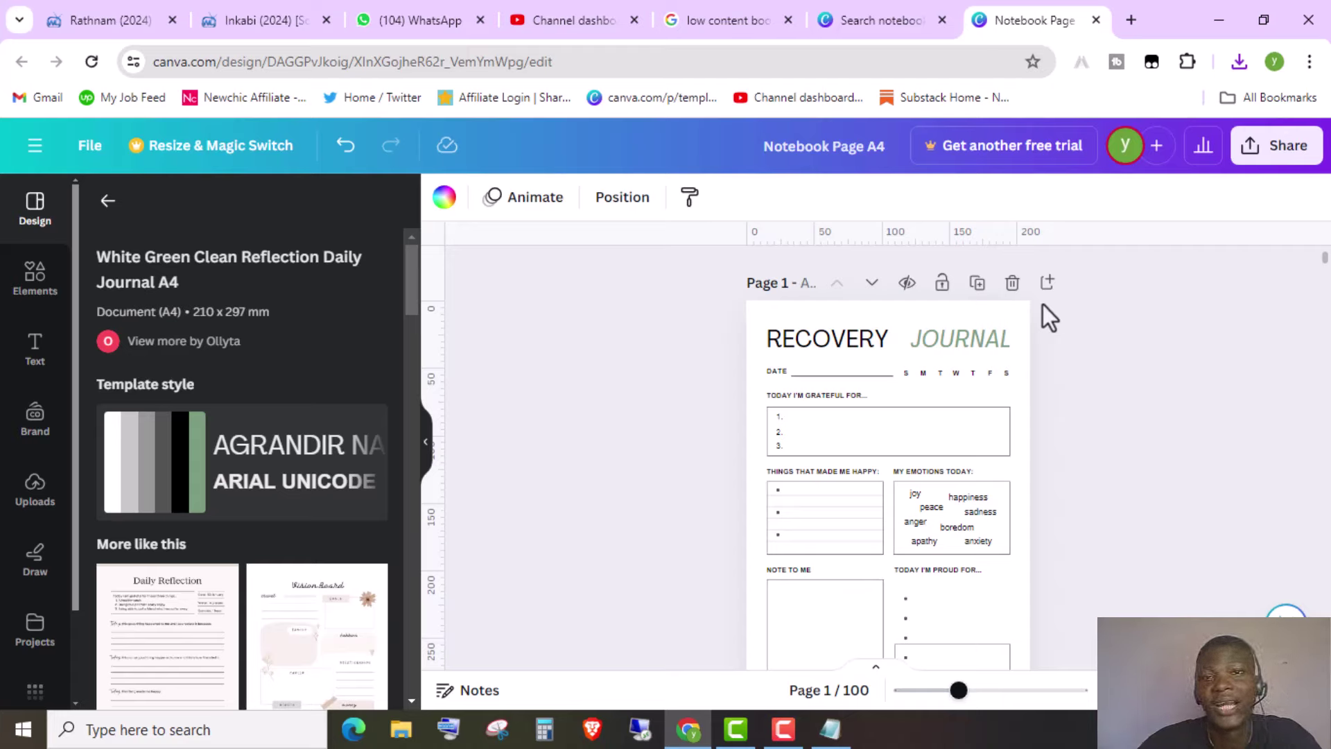
scroll(957, 440, "down", 3)
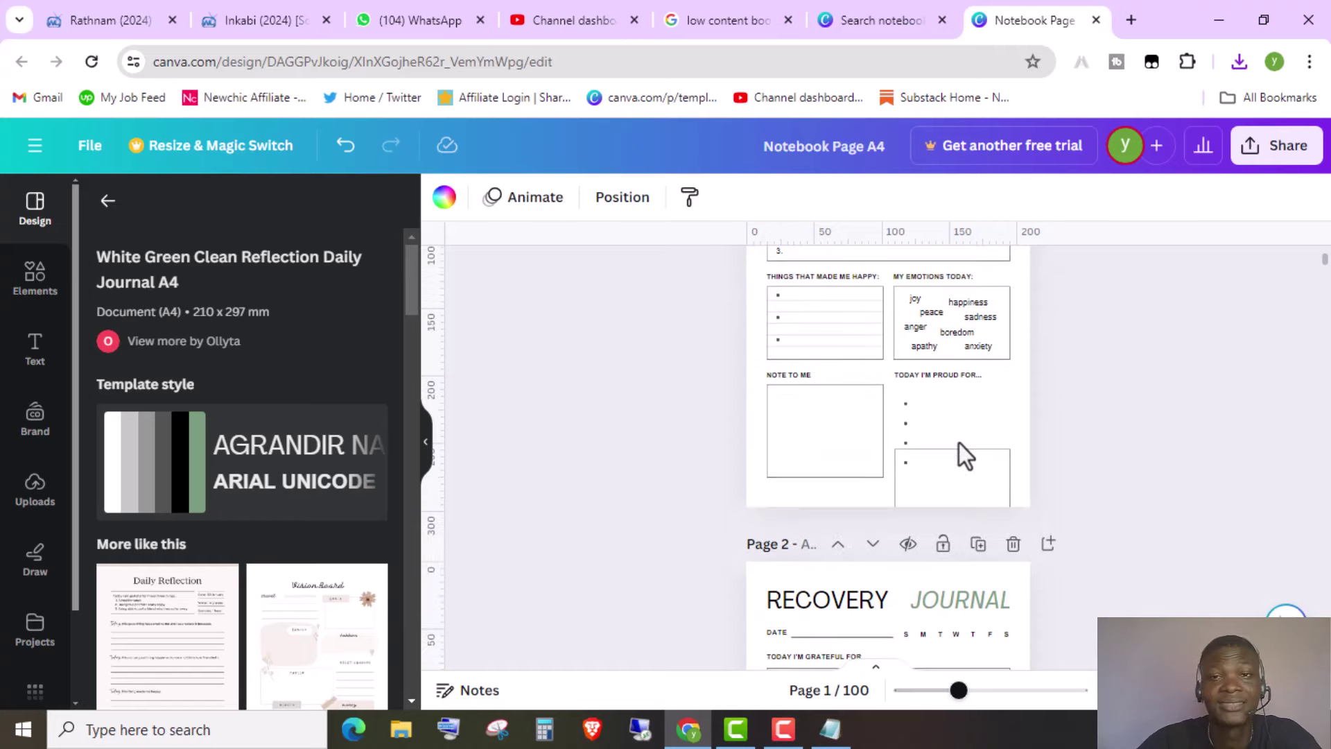
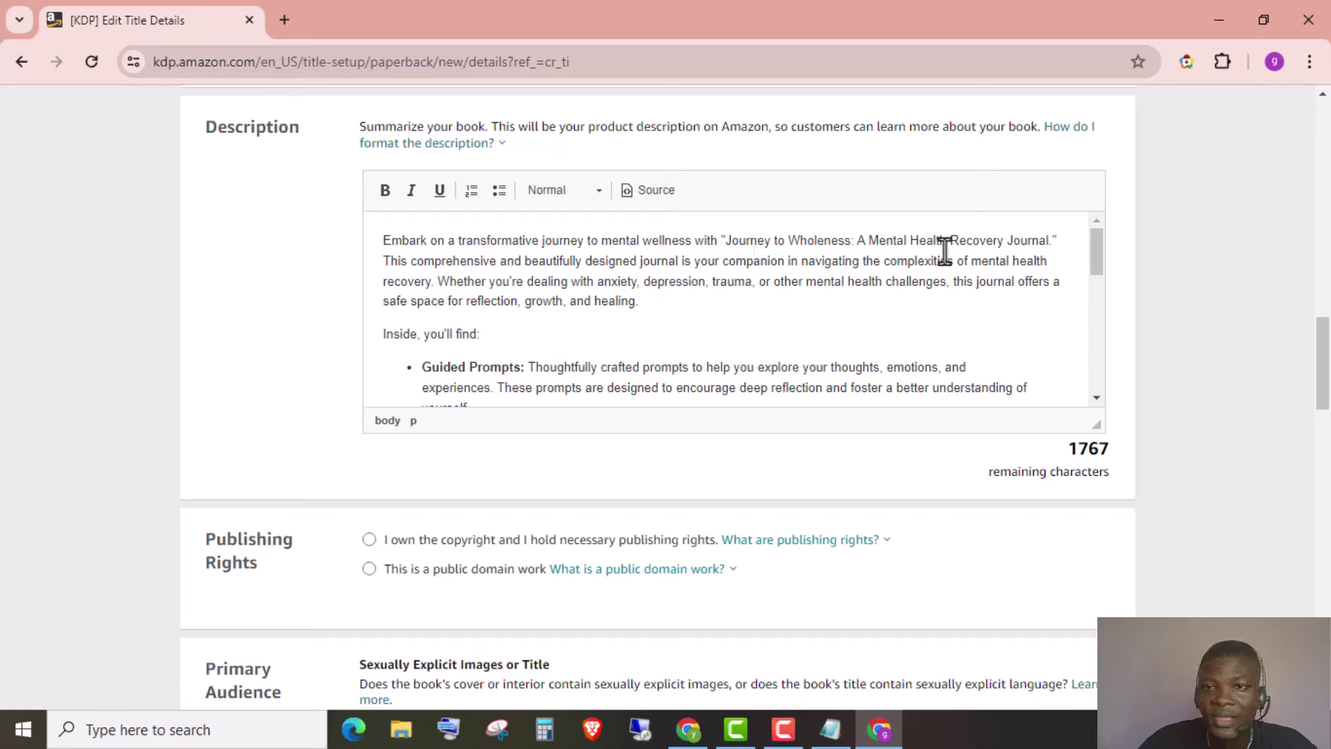
Select the Book Title text 'Recovering Journal From Mental Health Issues' to copy it.
scroll(878, 298, "up", 2)
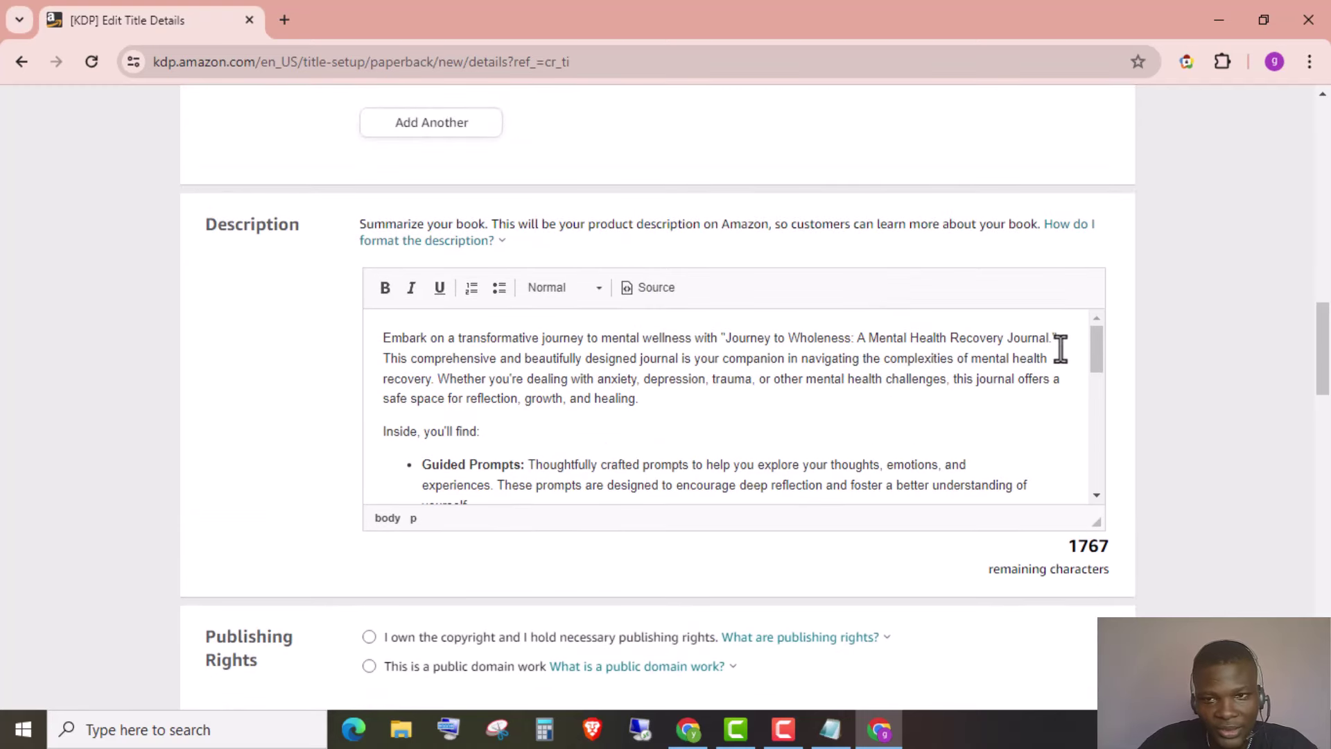
scroll(595, 326, "up", 6)
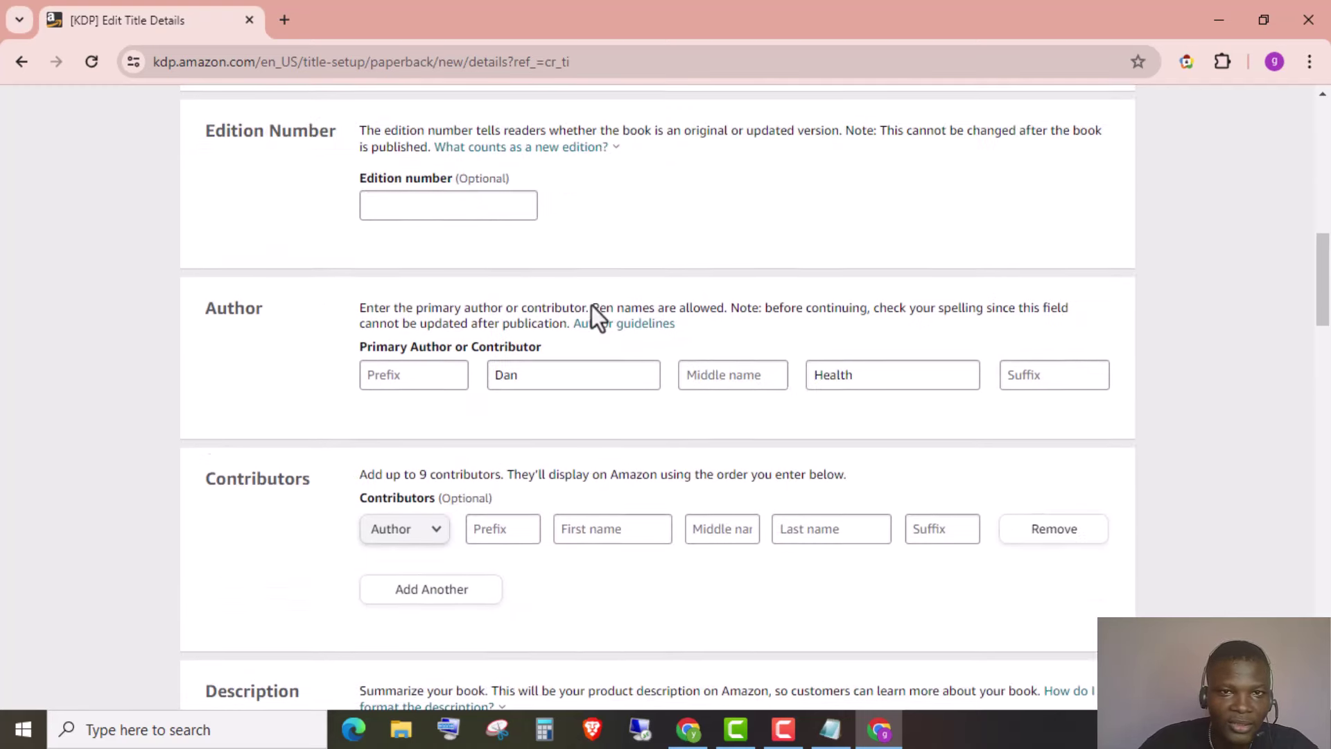
scroll(592, 309, "up", 8)
left_click(646, 323)
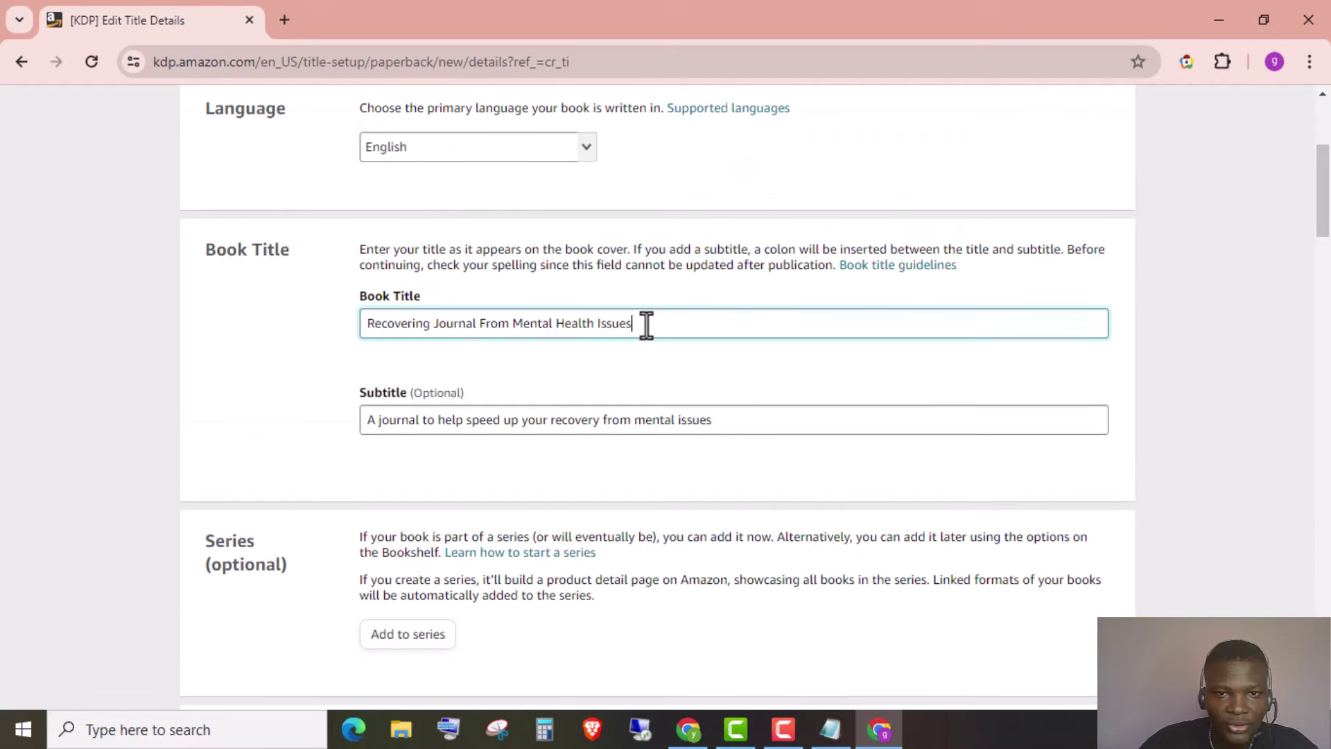
left_click_drag(646, 324, 356, 328)
key("ctrl+c")
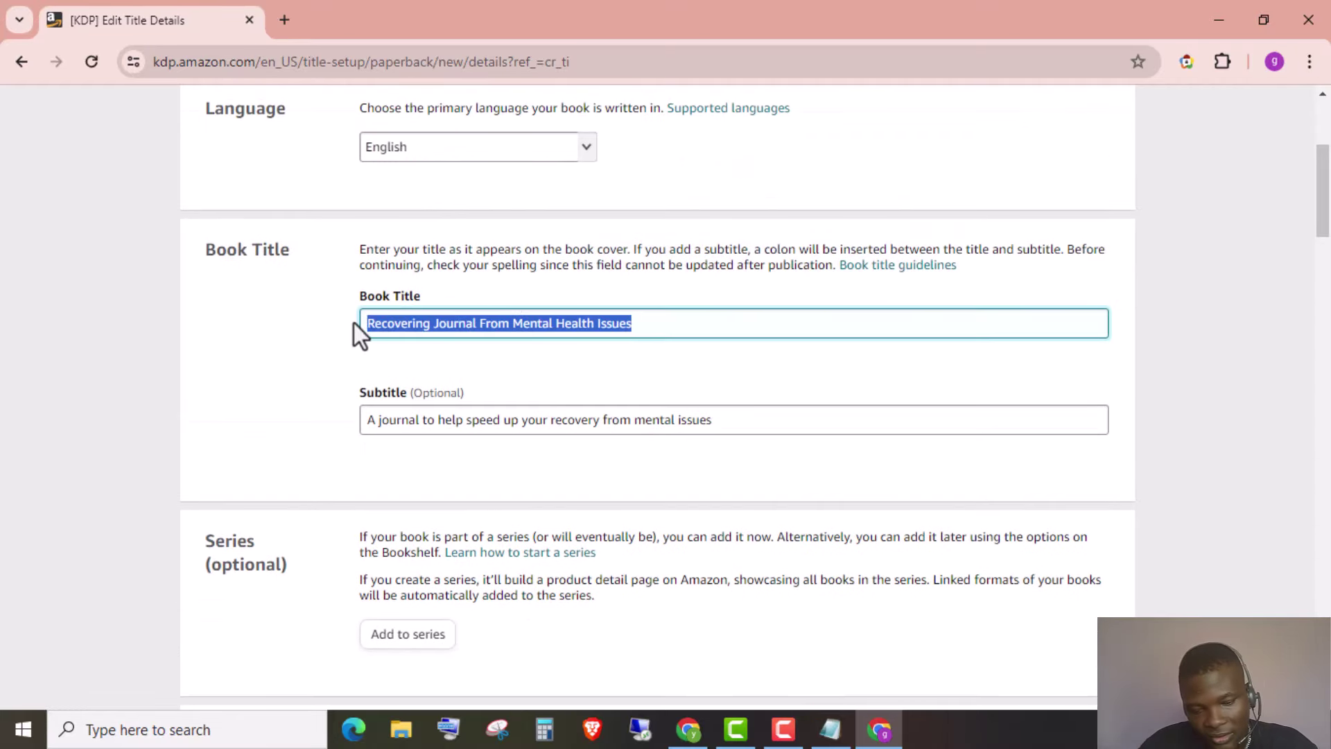
Replace each 'Journey to Wholeness' in the description with the pasted new title.
scroll(832, 520, "down", 4)
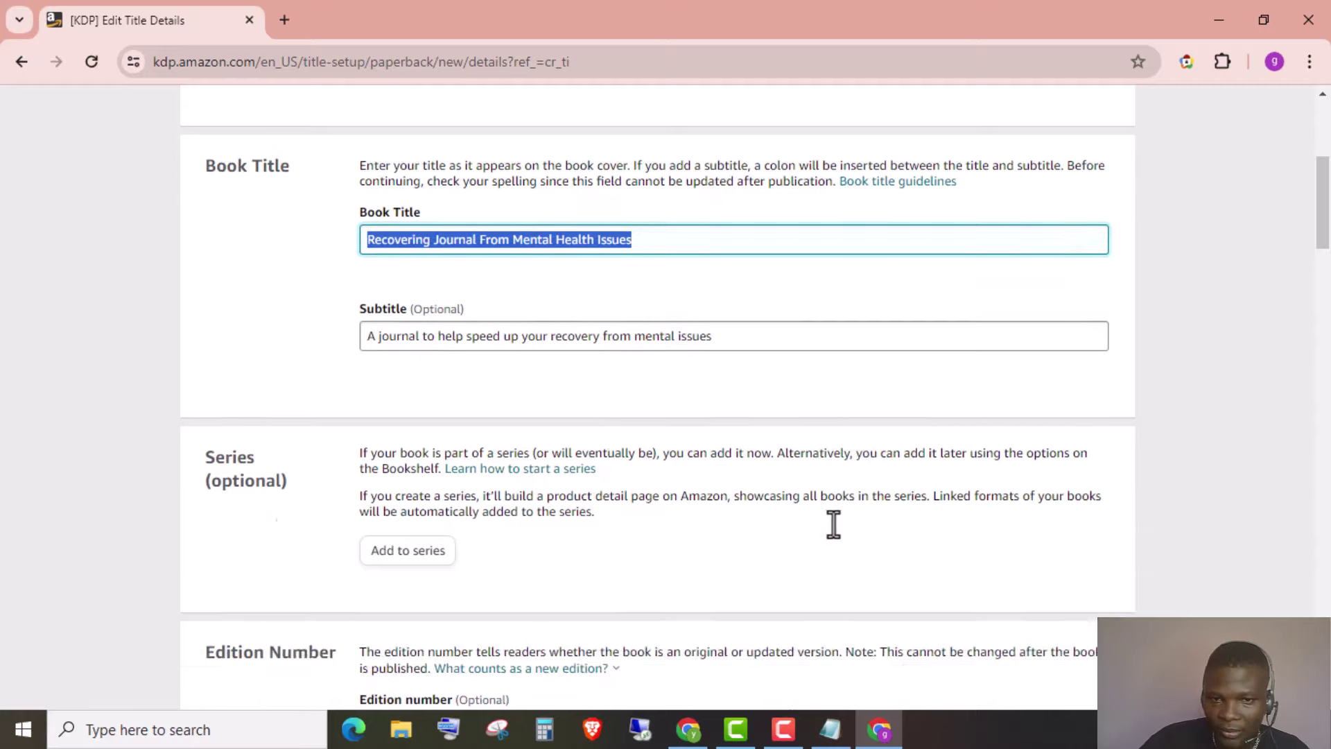
scroll(836, 518, "down", 11)
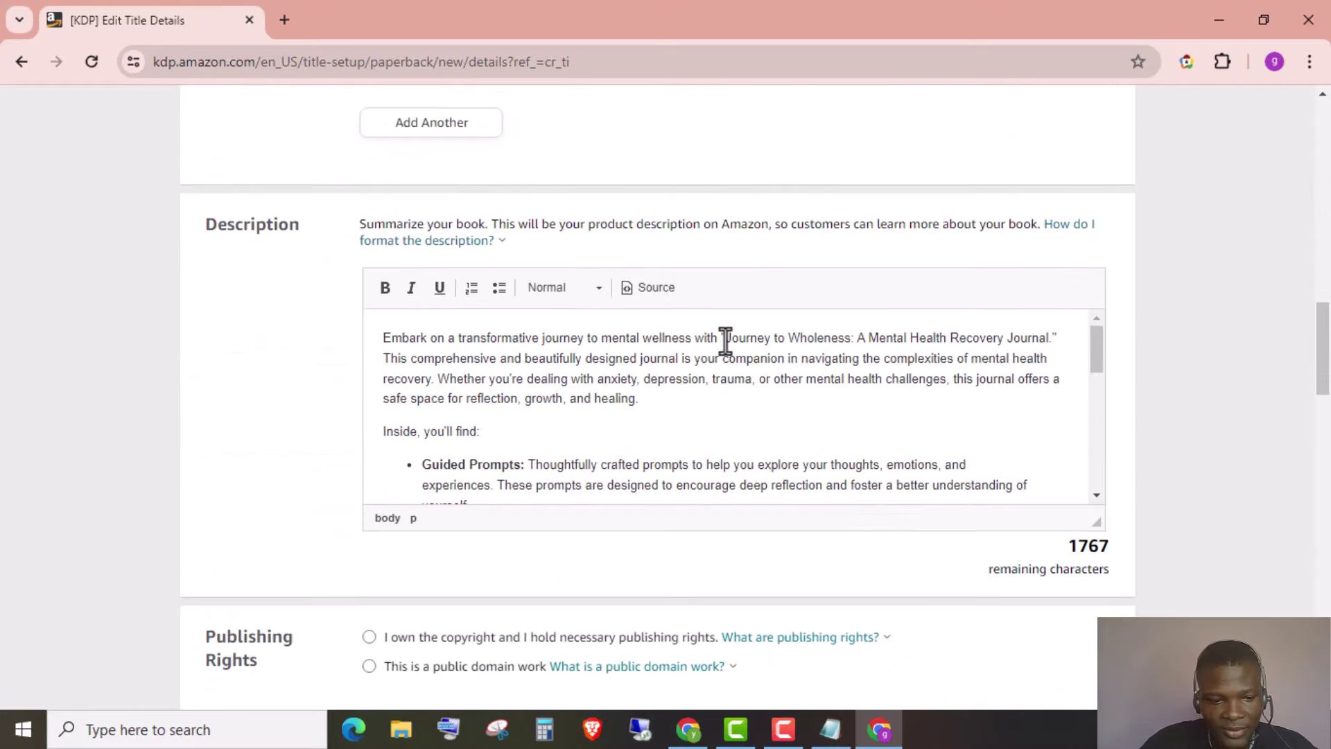
left_click_drag(725, 340, 1048, 341)
key("ctrl+v")
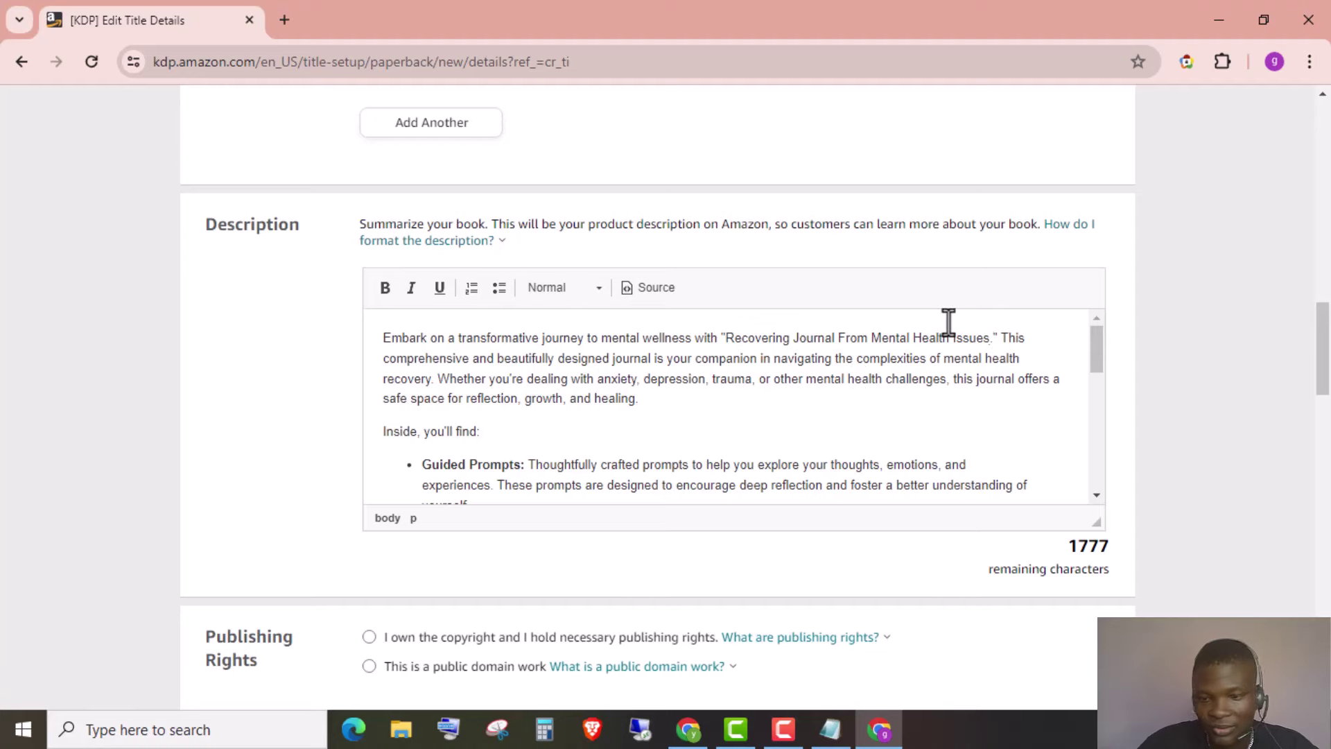
key("BackSpace")
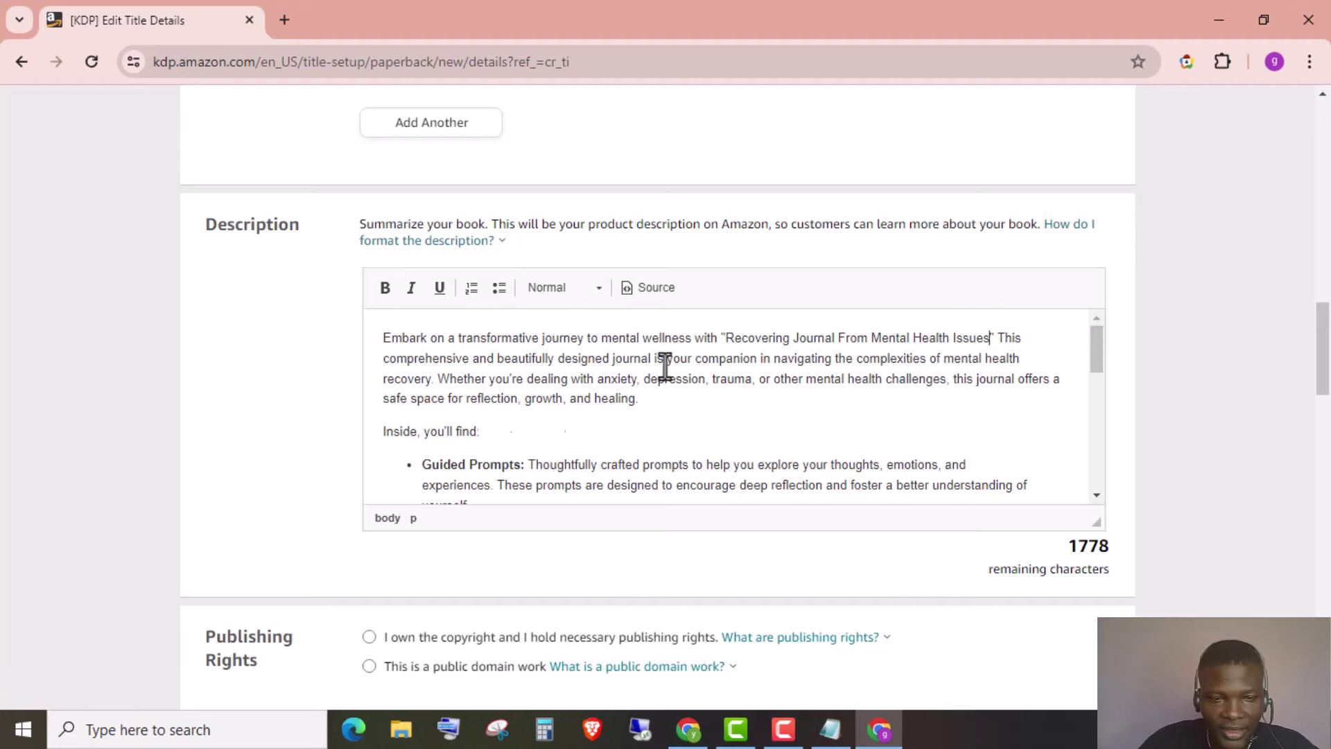
scroll(665, 364, "down", 3)
scroll(665, 364, "down", 5)
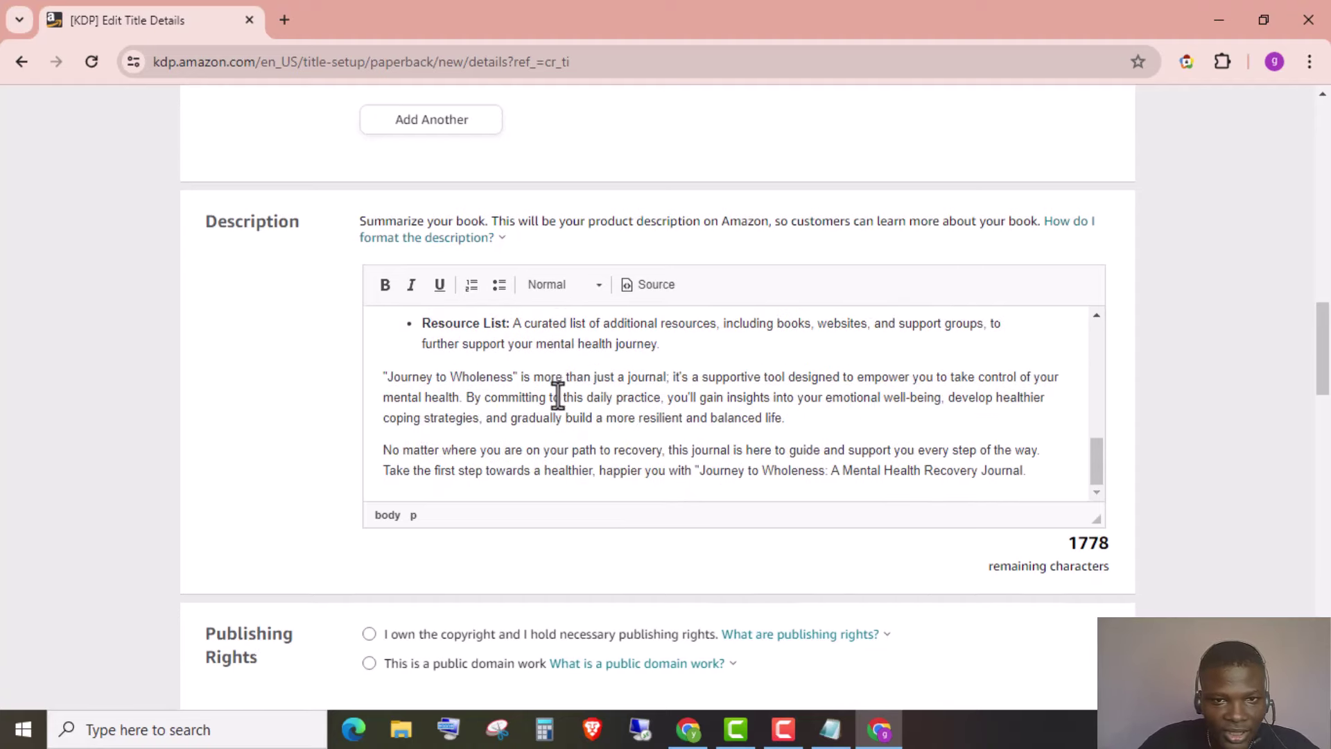
left_click_drag(387, 282, 512, 281)
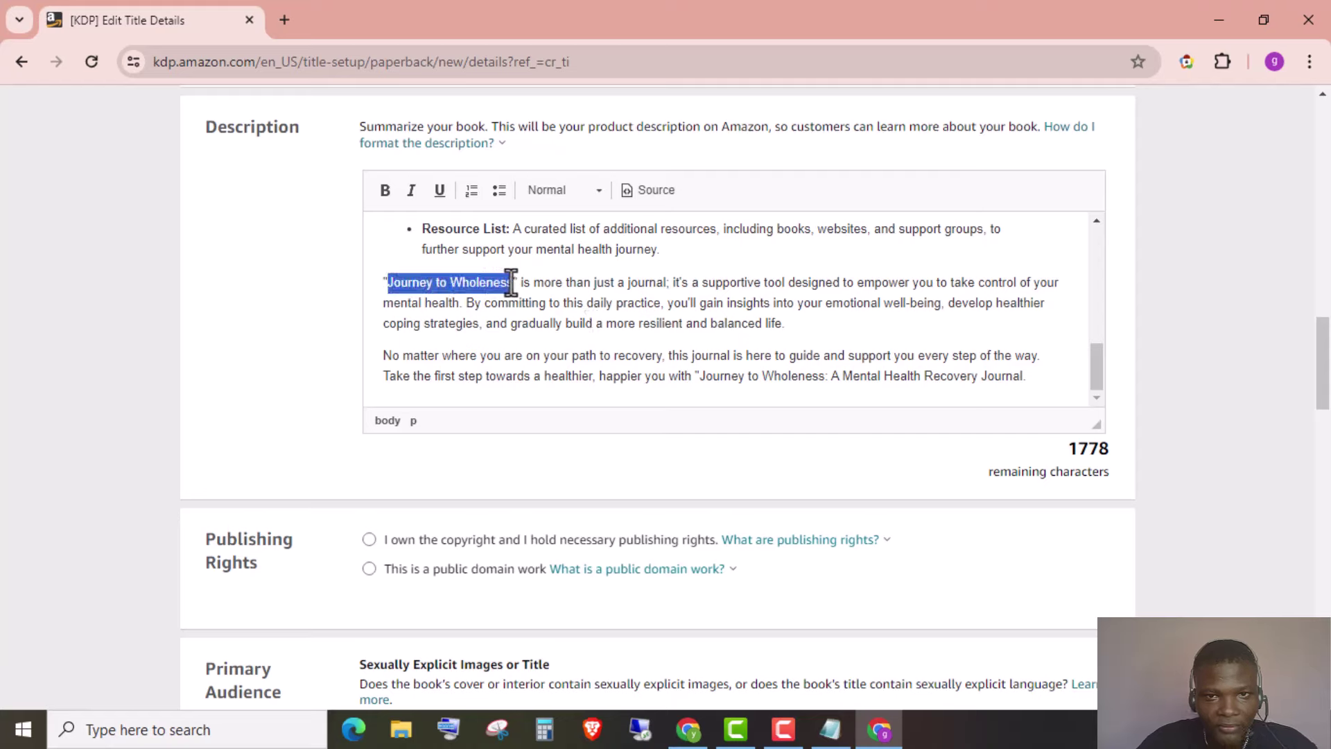
key("ctrl+v")
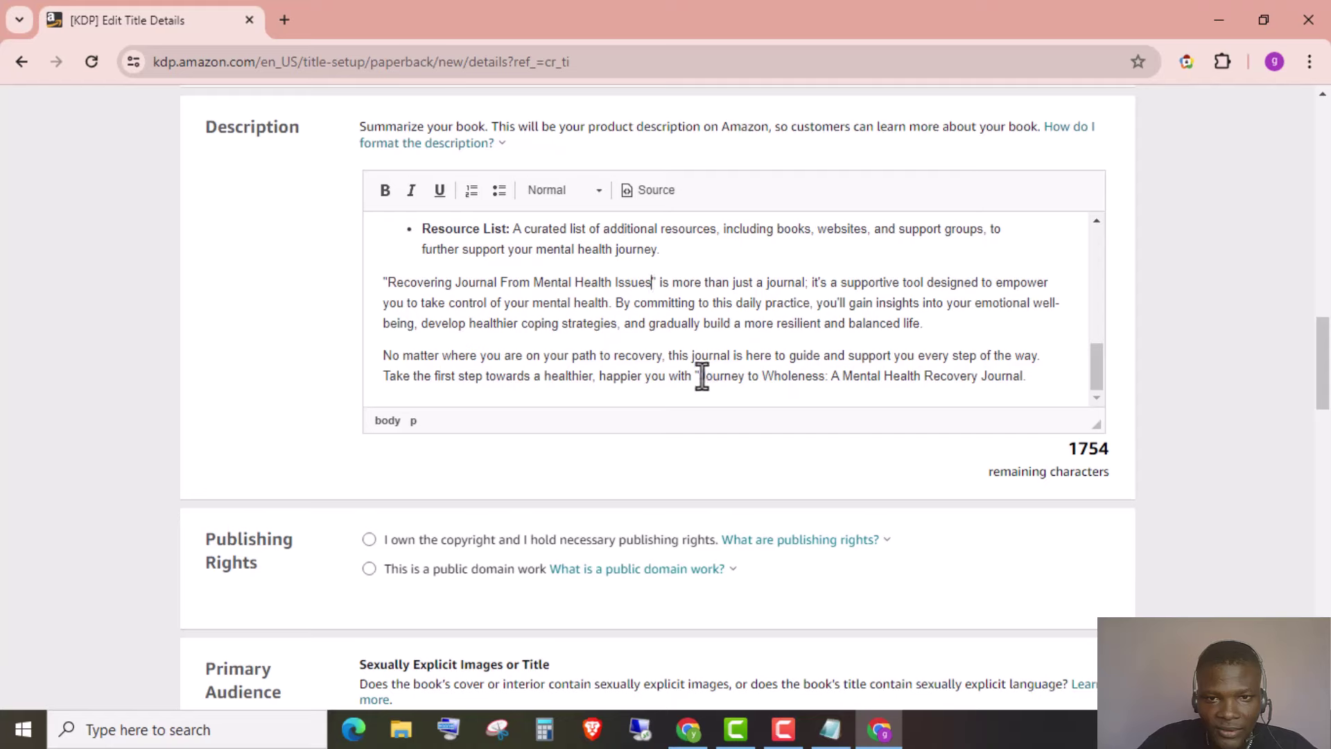
left_click_drag(704, 379, 1024, 377)
key("ctrl+v")
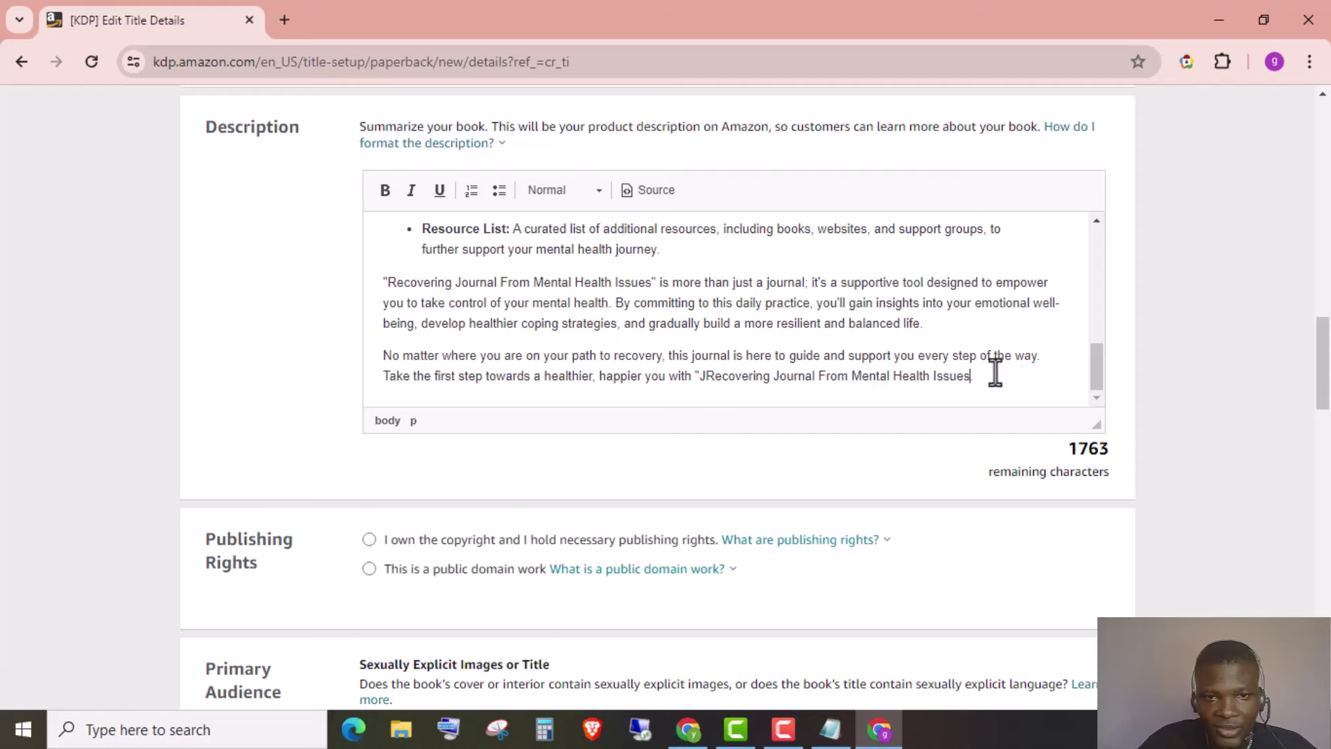
scroll(723, 445, "down", 3)
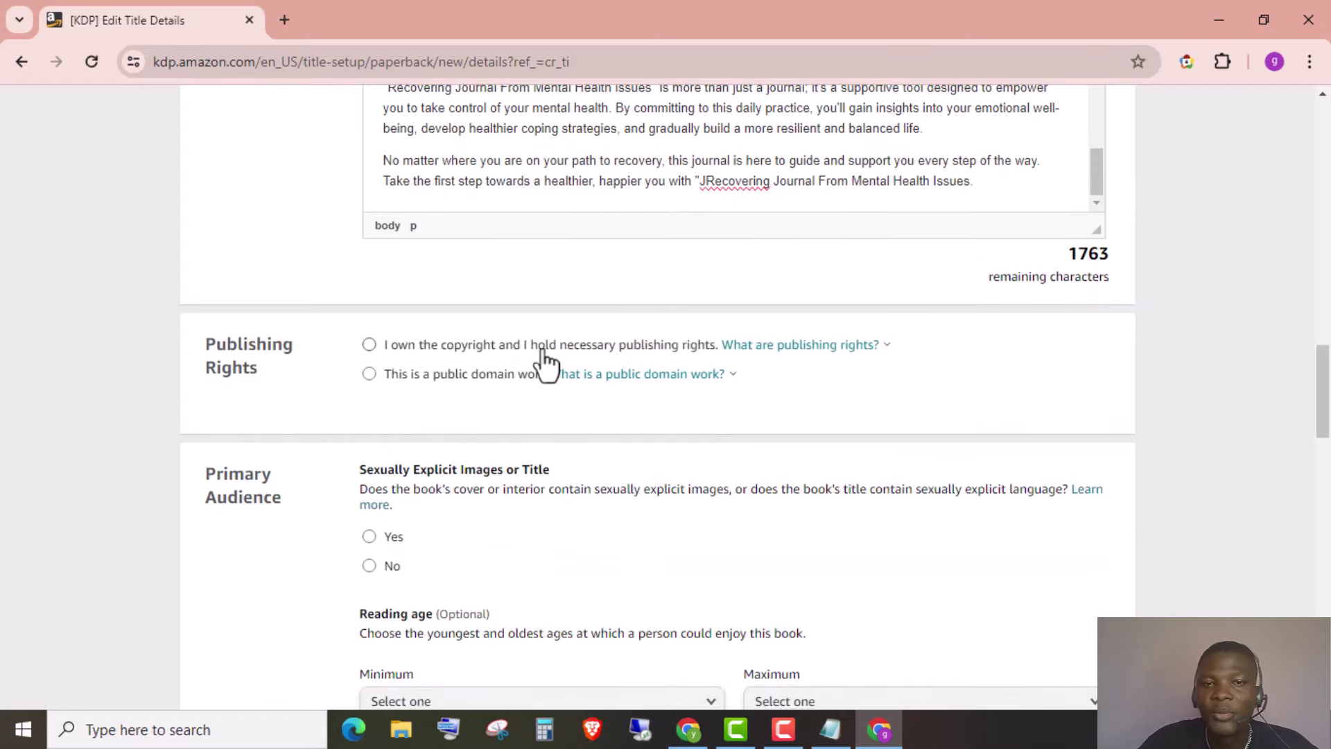
Declare that you own the copyright and hold the publishing rights.
left_click(750, 347)
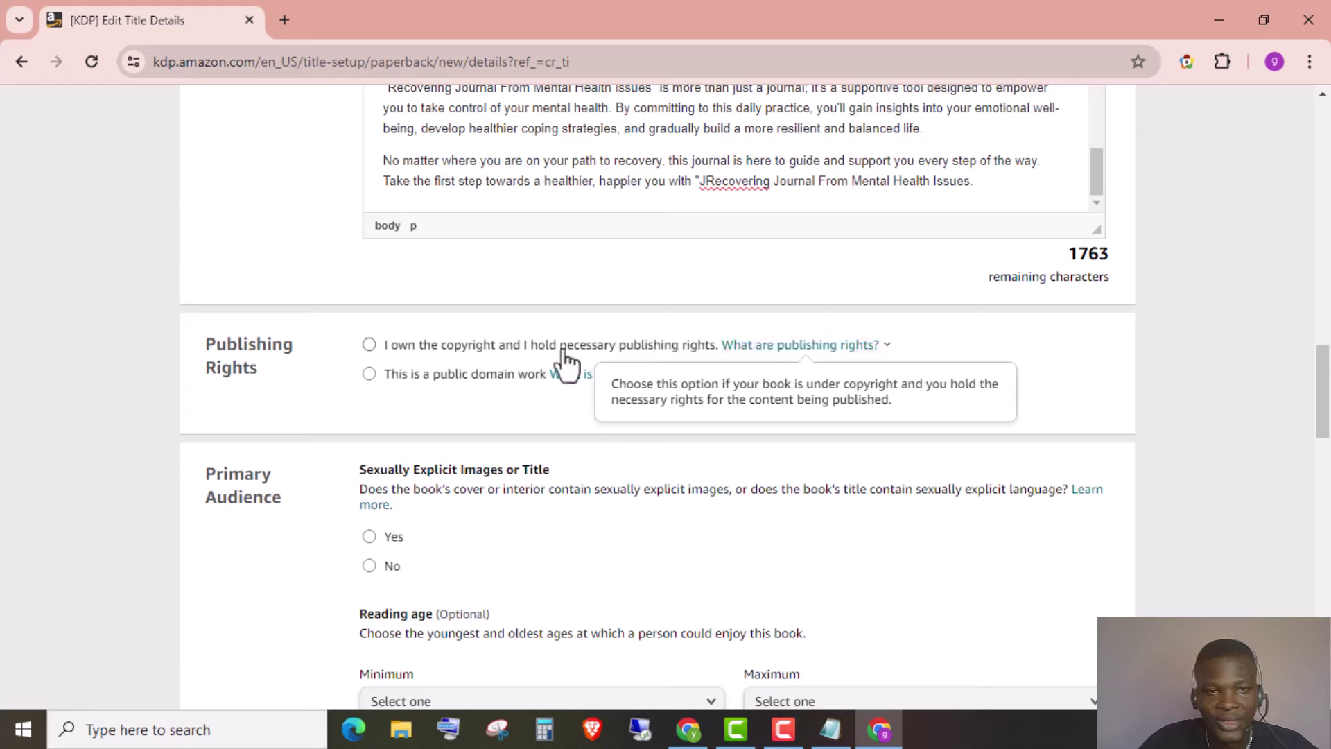
left_click(369, 346)
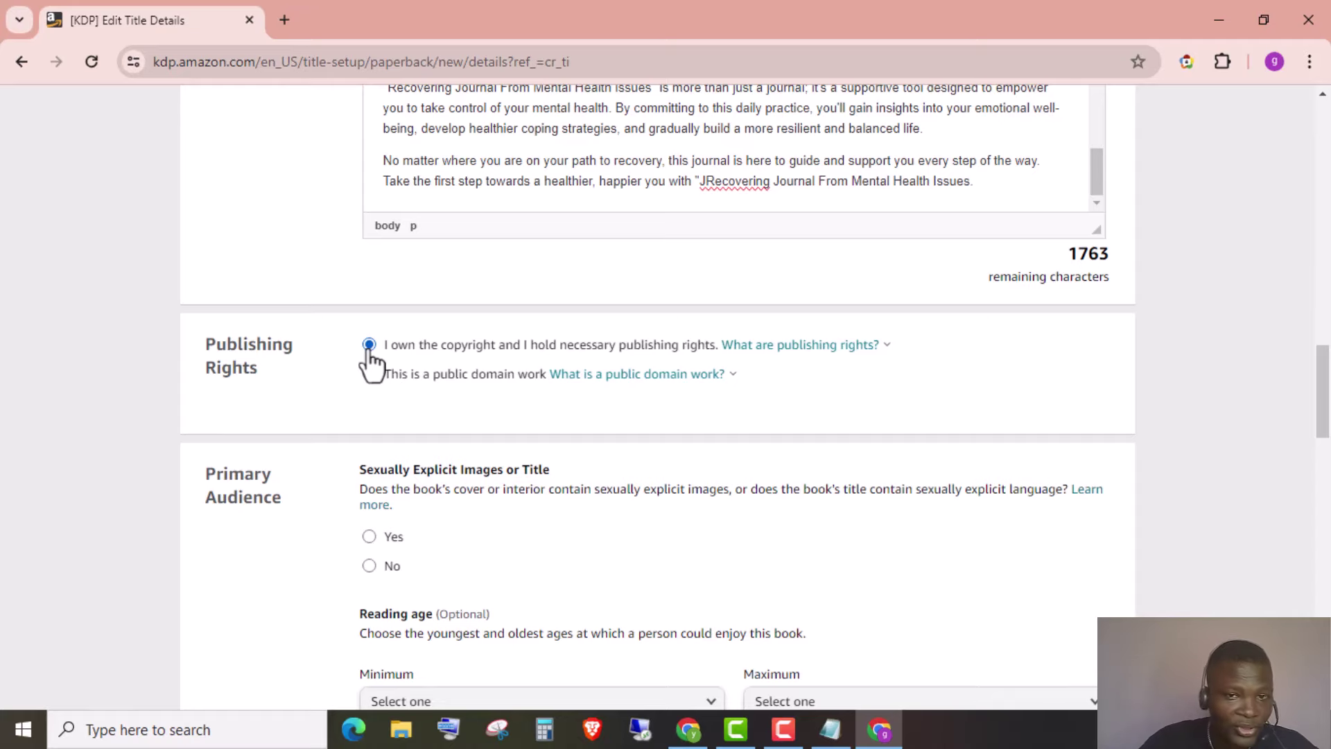
scroll(369, 360, "down", 1)
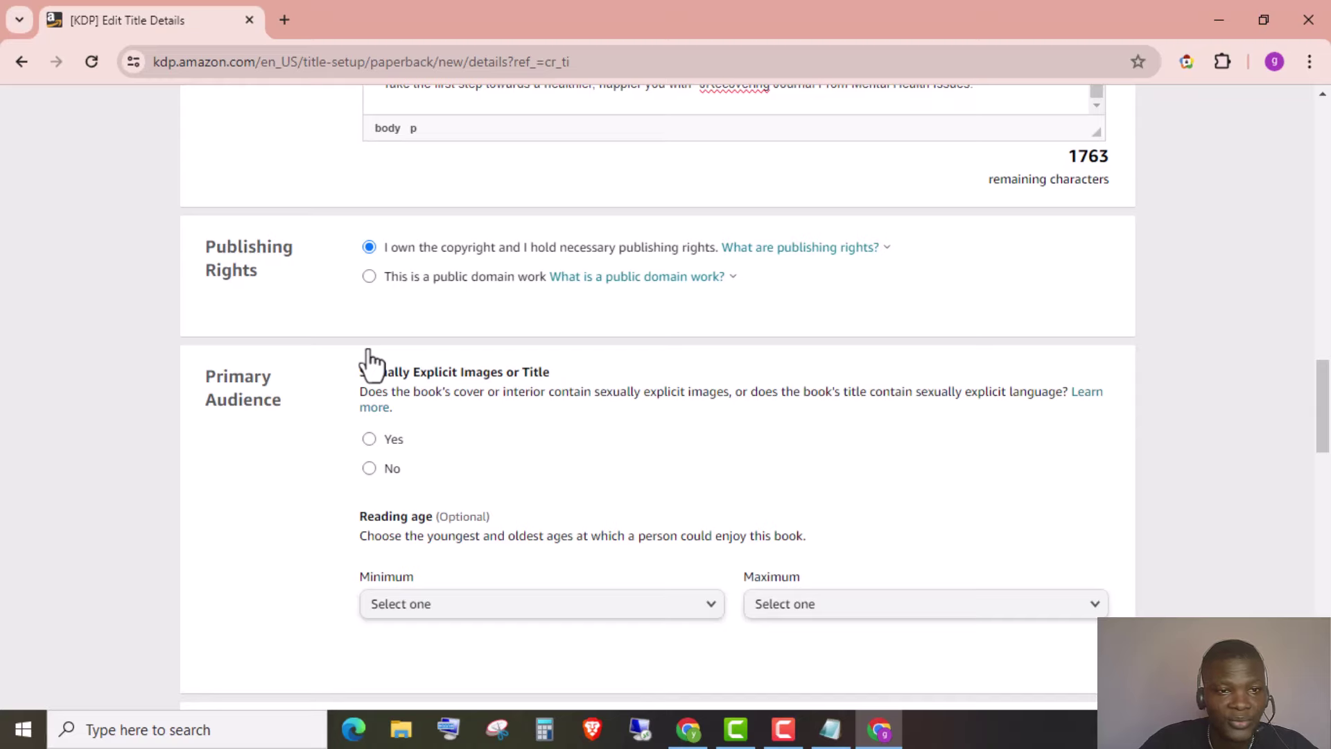
scroll(369, 360, "down", 1)
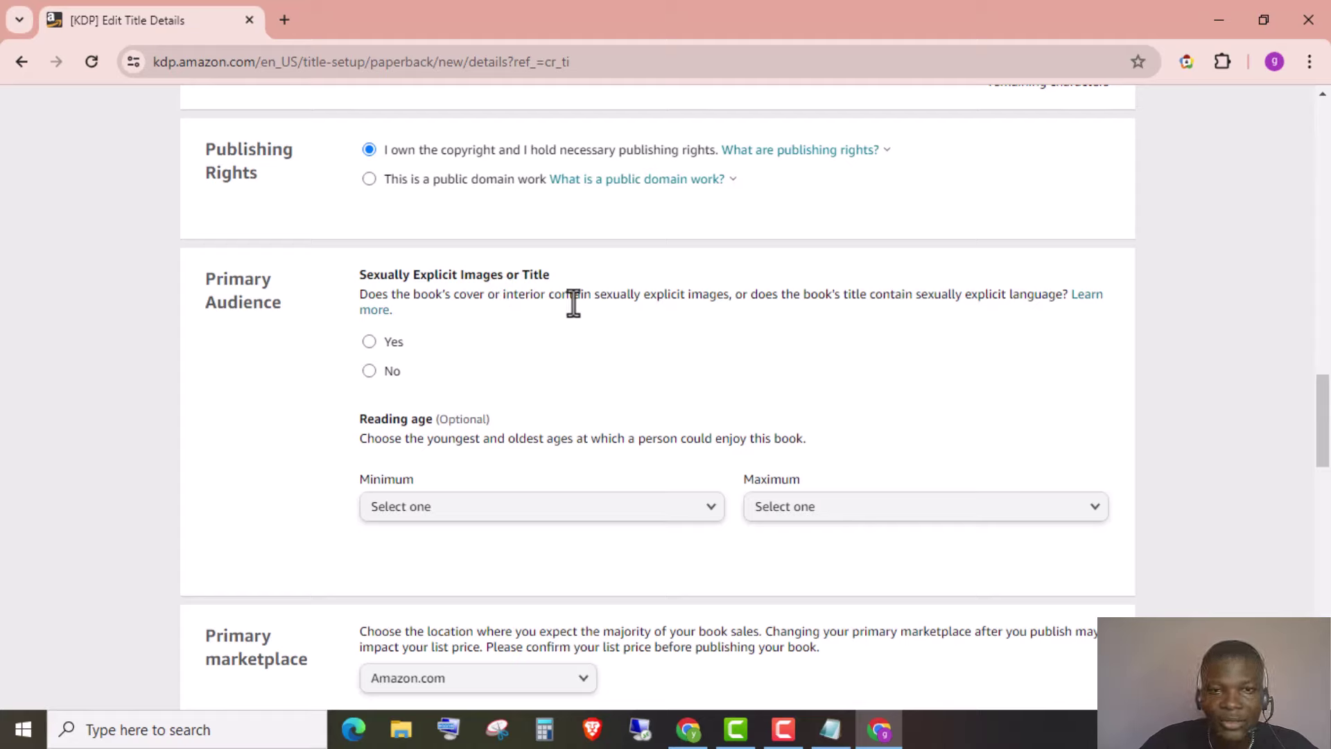
Answer No to sexually explicit images or title.
left_click(370, 371)
scroll(512, 360, "down", 3)
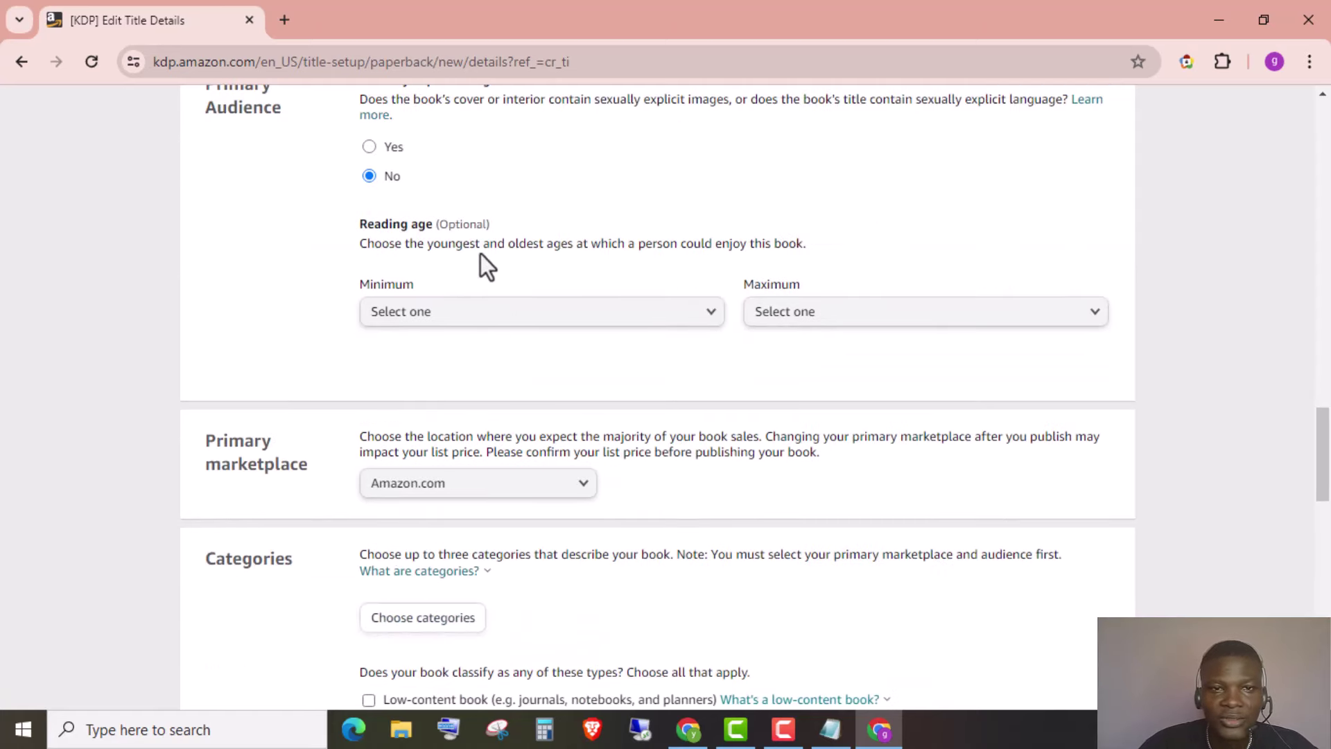
scroll(482, 274, "up", 3)
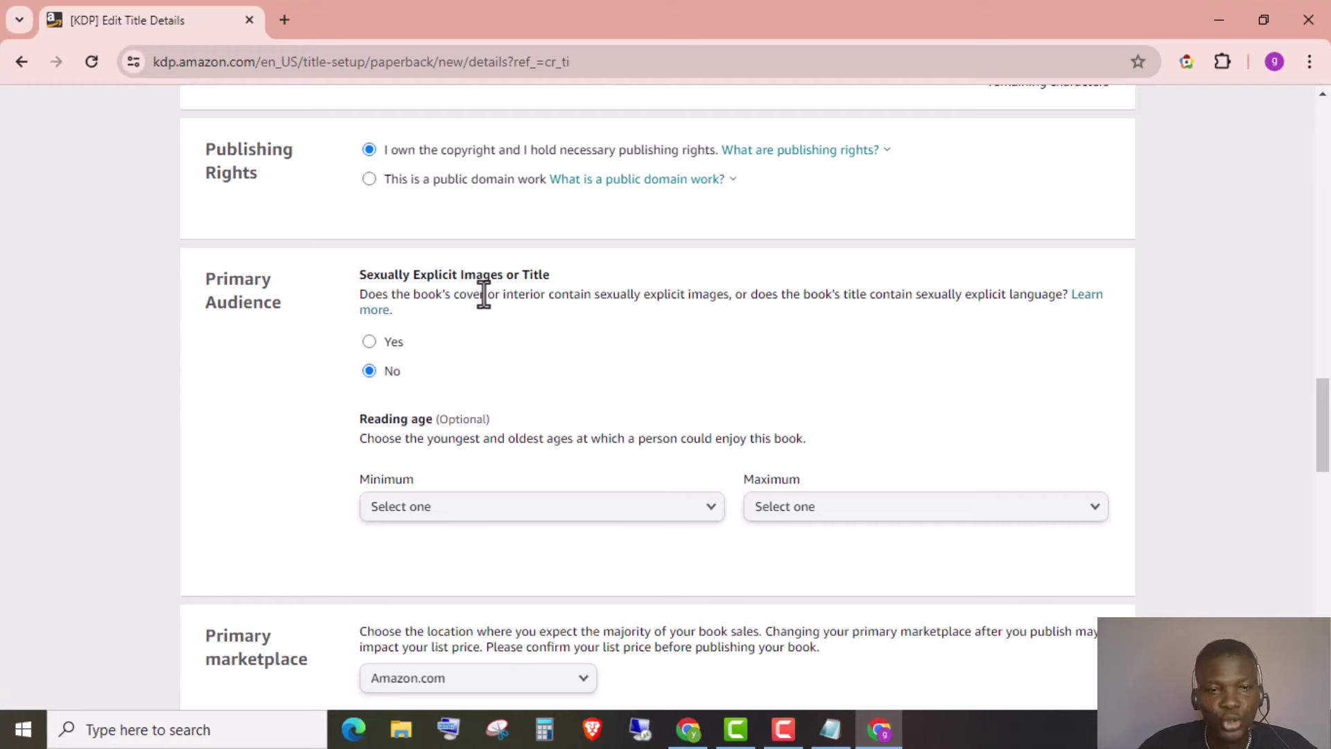
scroll(485, 319, "down", 3)
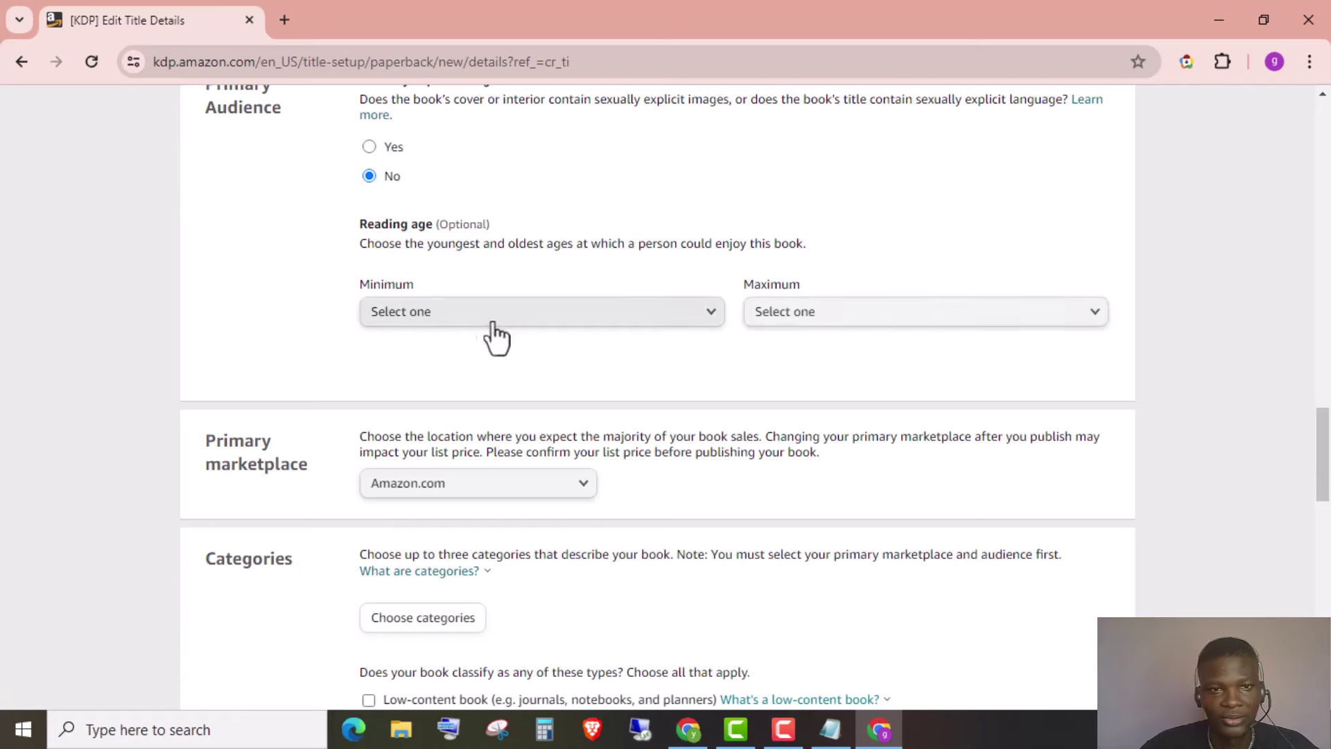
scroll(389, 359, "down", 1)
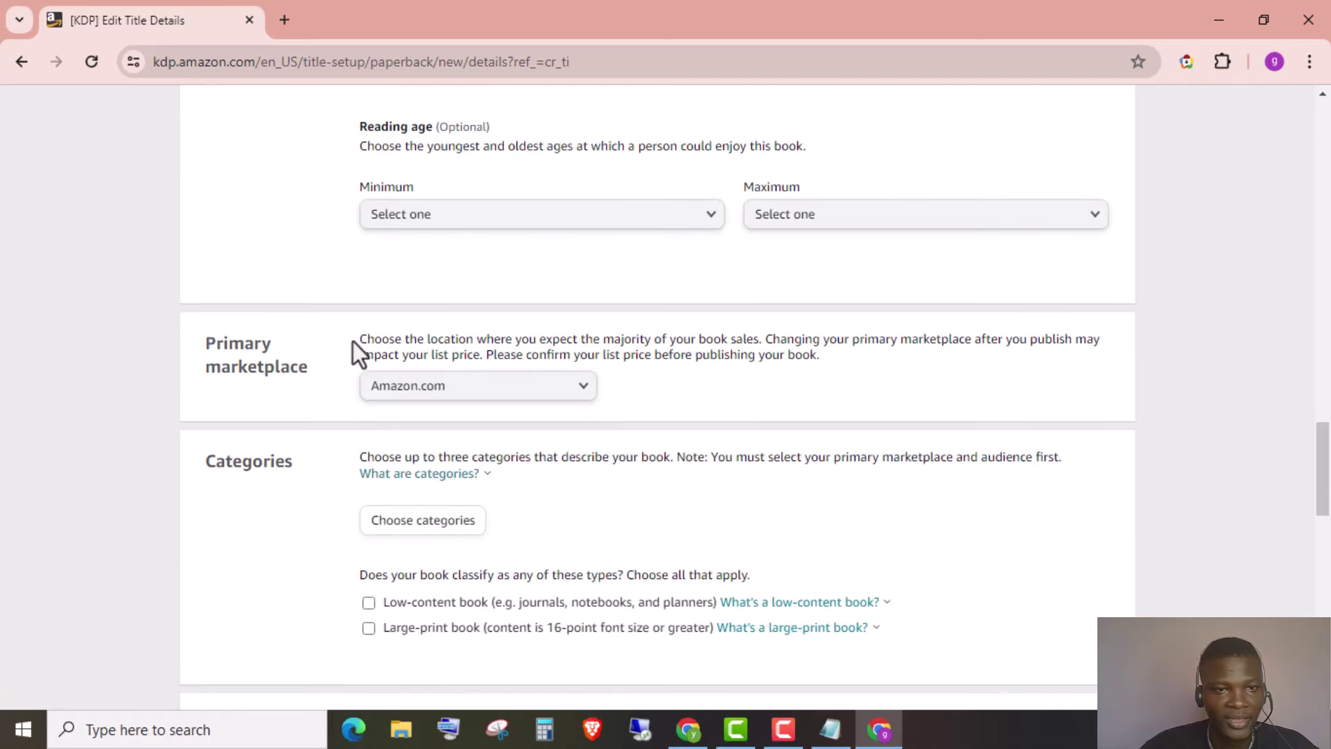
Tick 'Low-content book' and leave the large-print option unchecked.
scroll(349, 343, "down", 1)
scroll(337, 284, "down", 1)
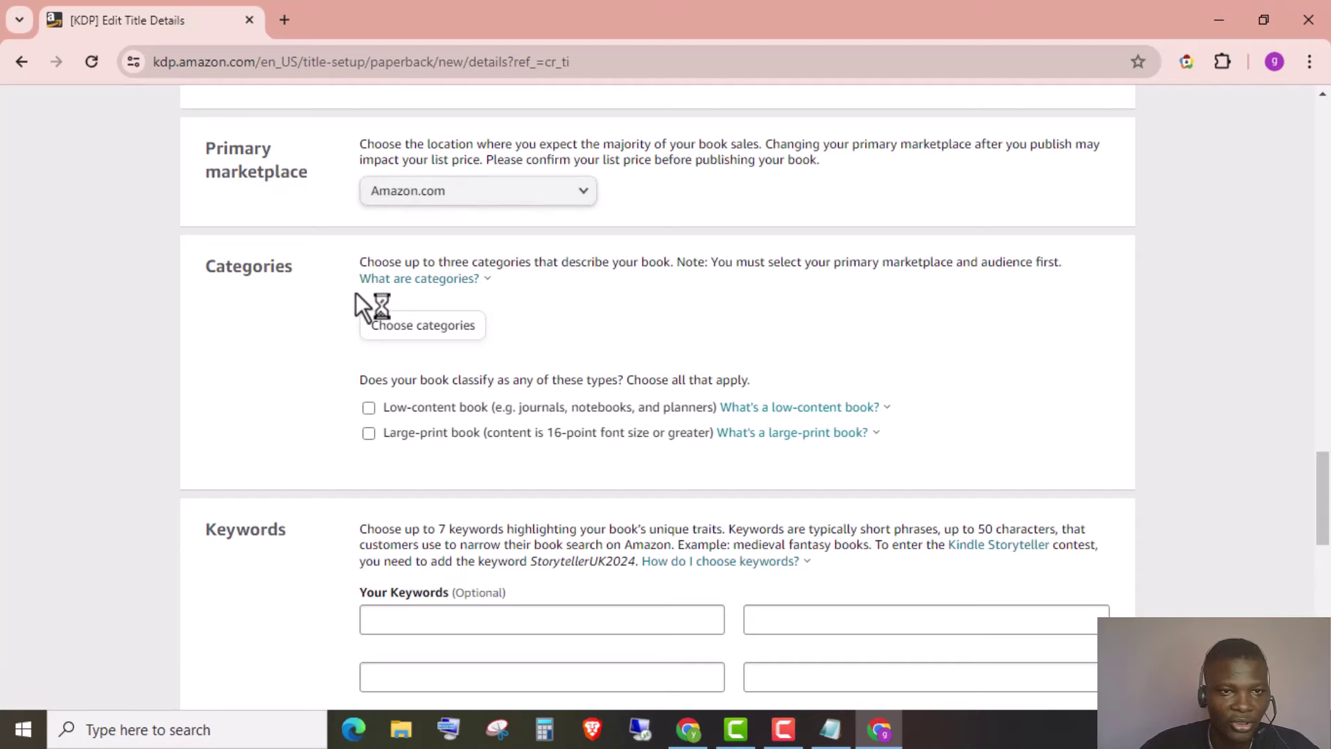
scroll(356, 293, "down", 1)
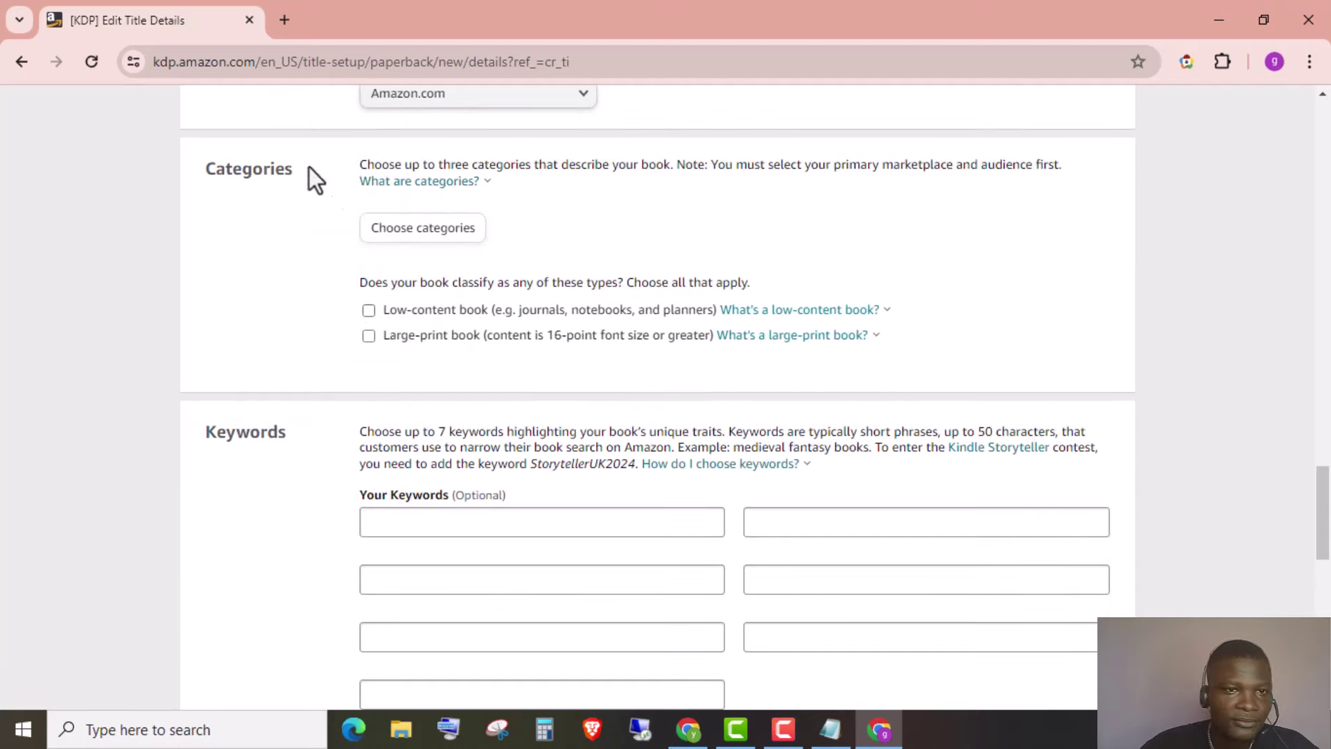
scroll(414, 293, "up", 1)
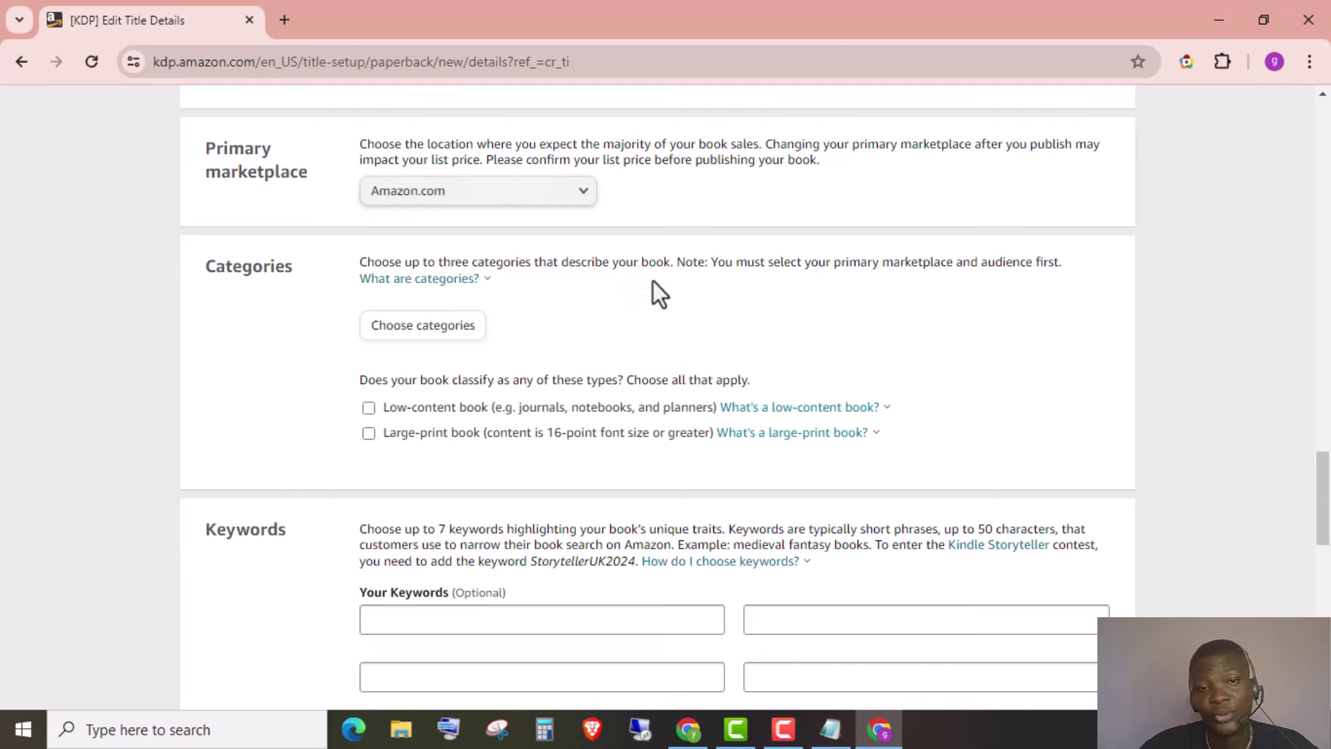
scroll(330, 356, "up", 2)
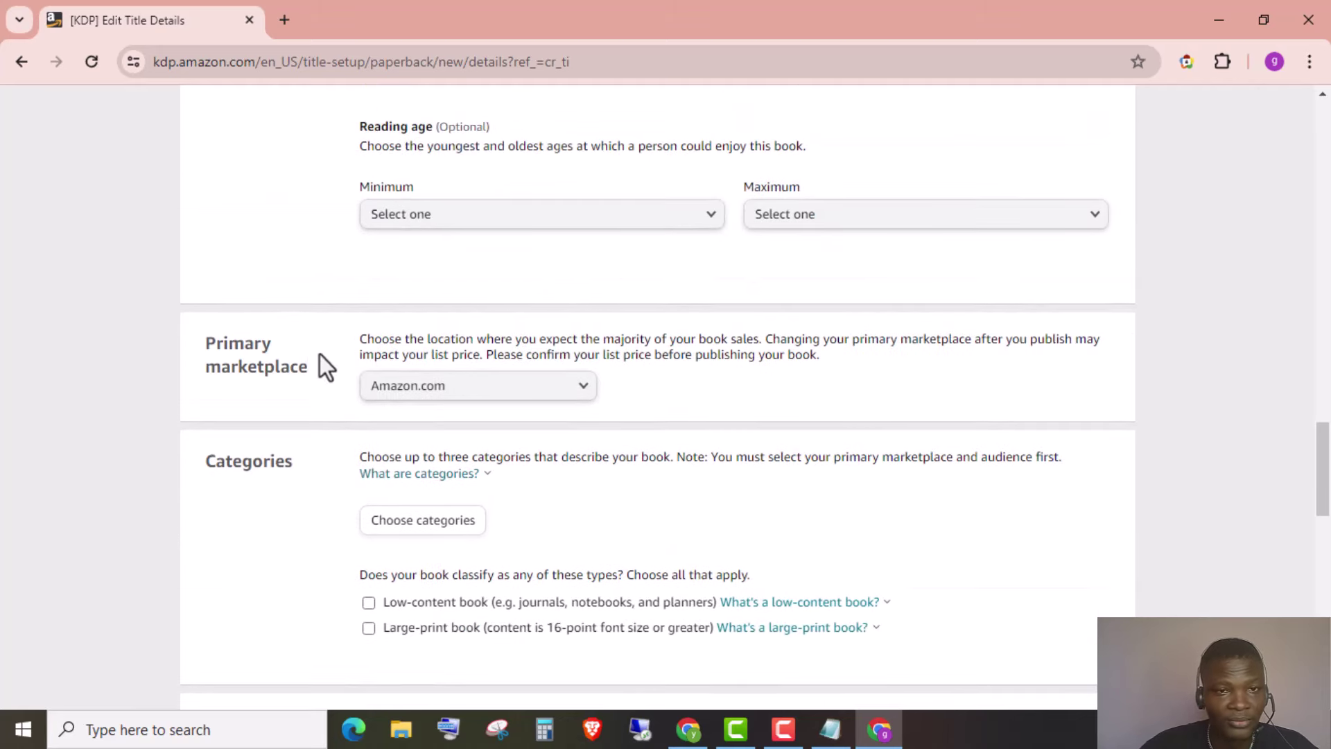
scroll(356, 346, "down", 3)
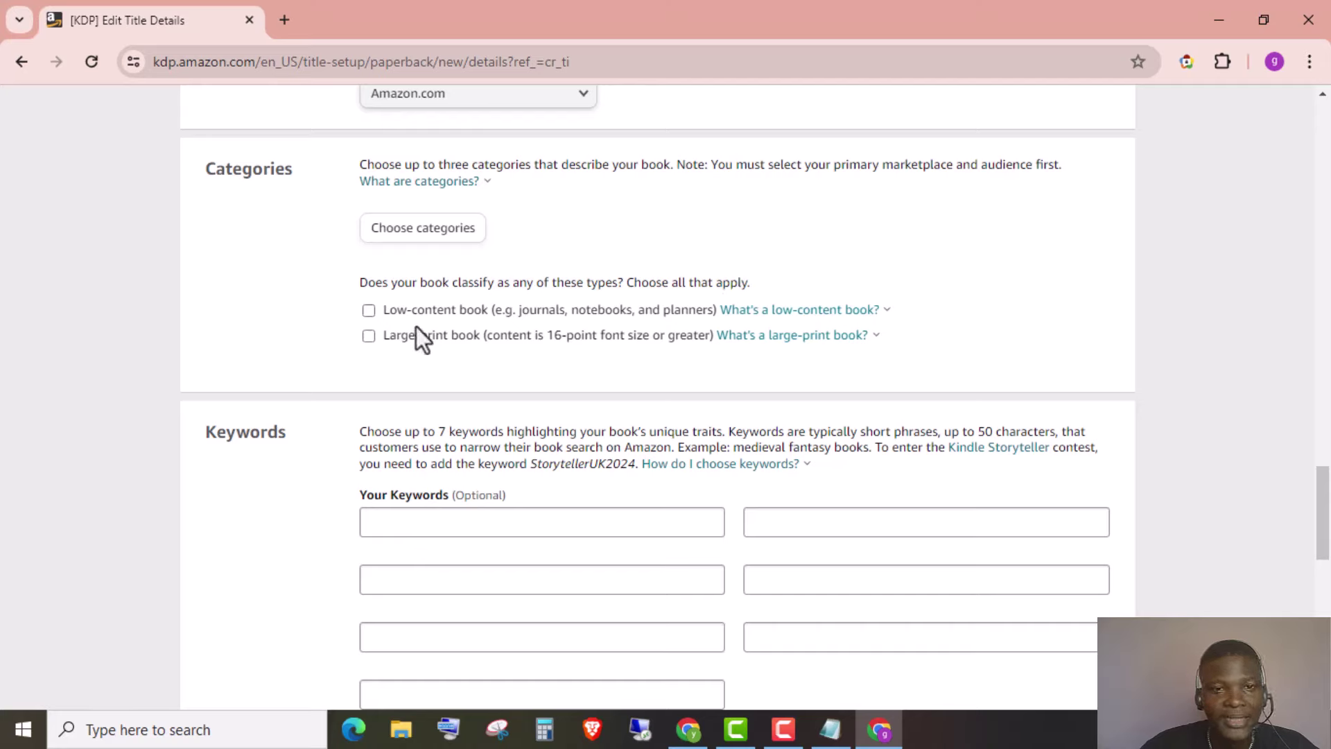
left_click(366, 312)
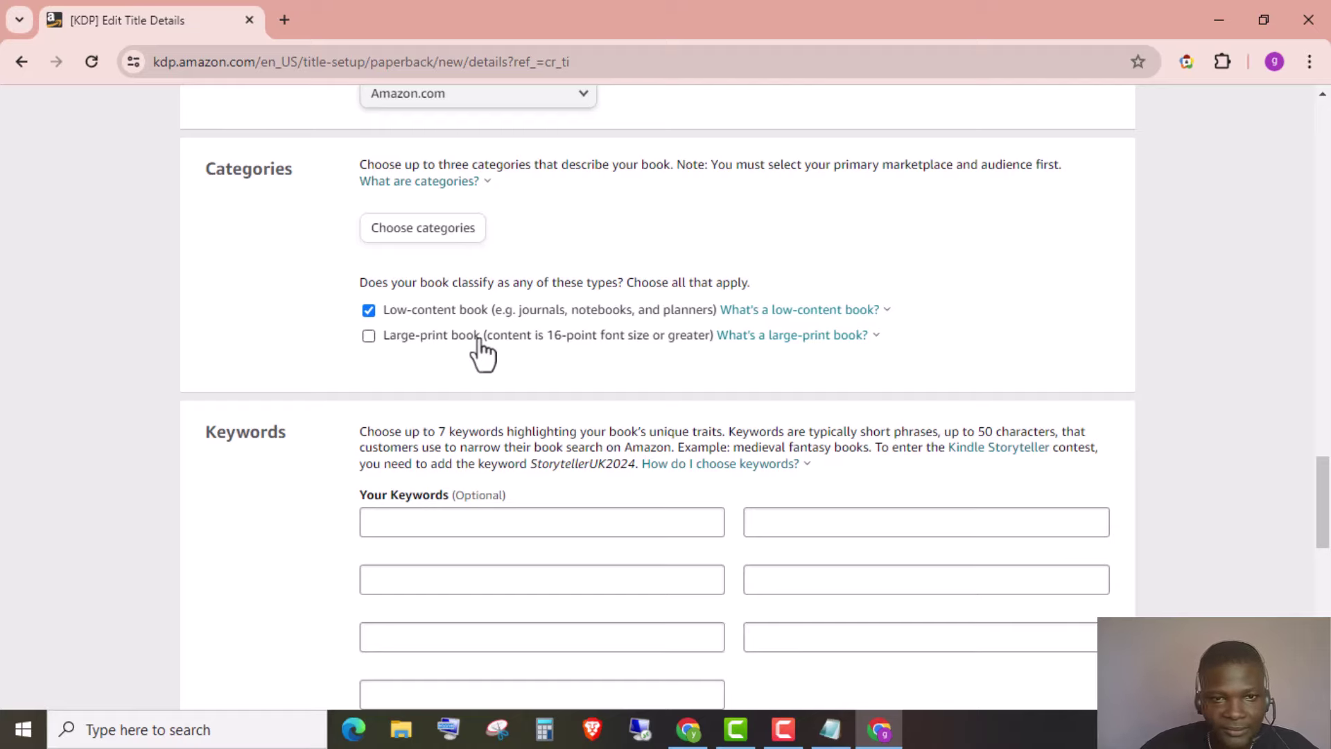
scroll(459, 352, "down", 2)
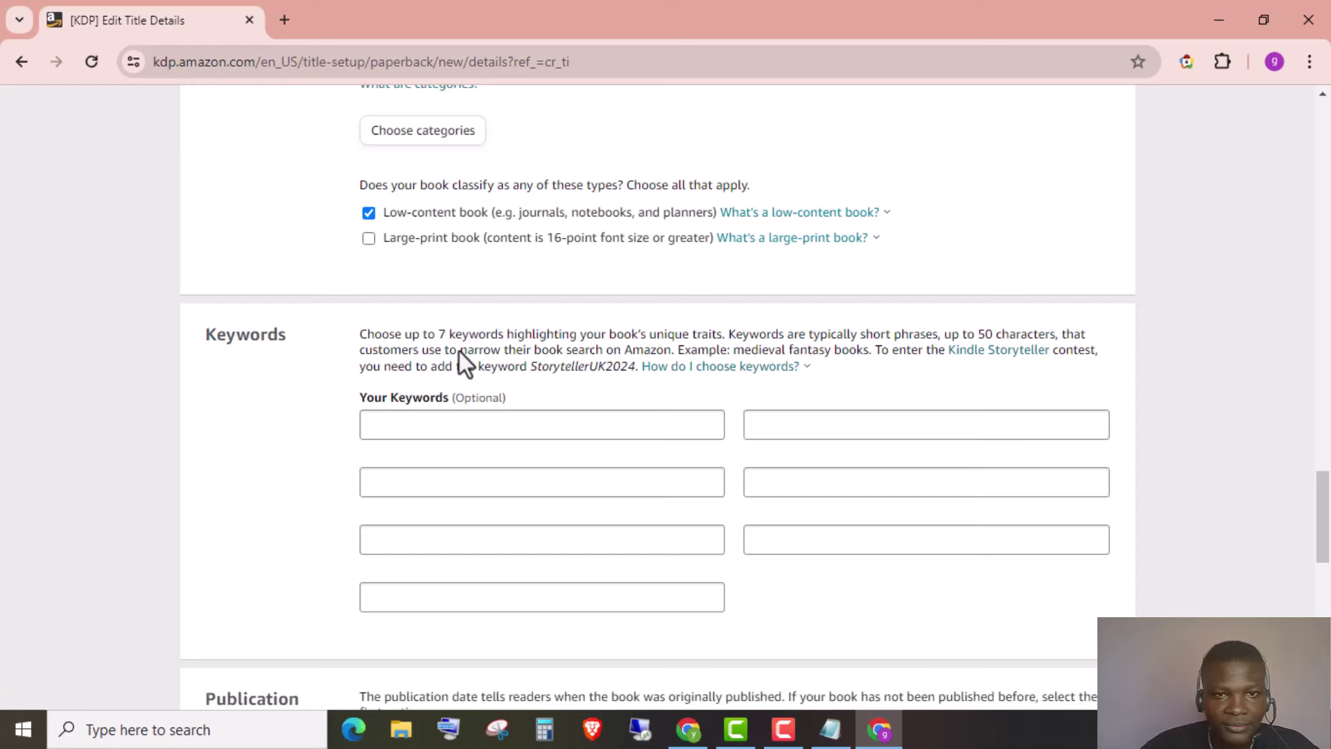
scroll(459, 351, "down", 2)
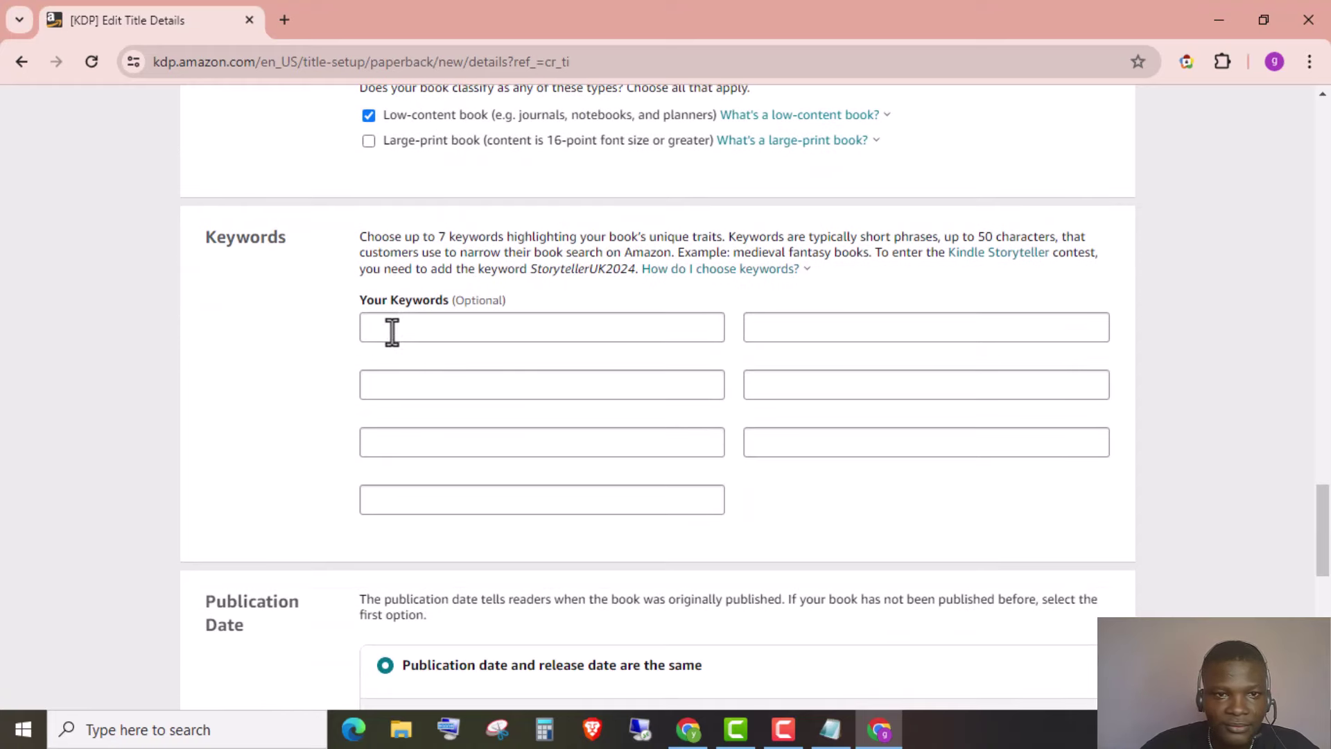
Enter keywords Journal, health notebooks, mental health and depression in the first four slots.
left_click(395, 324)
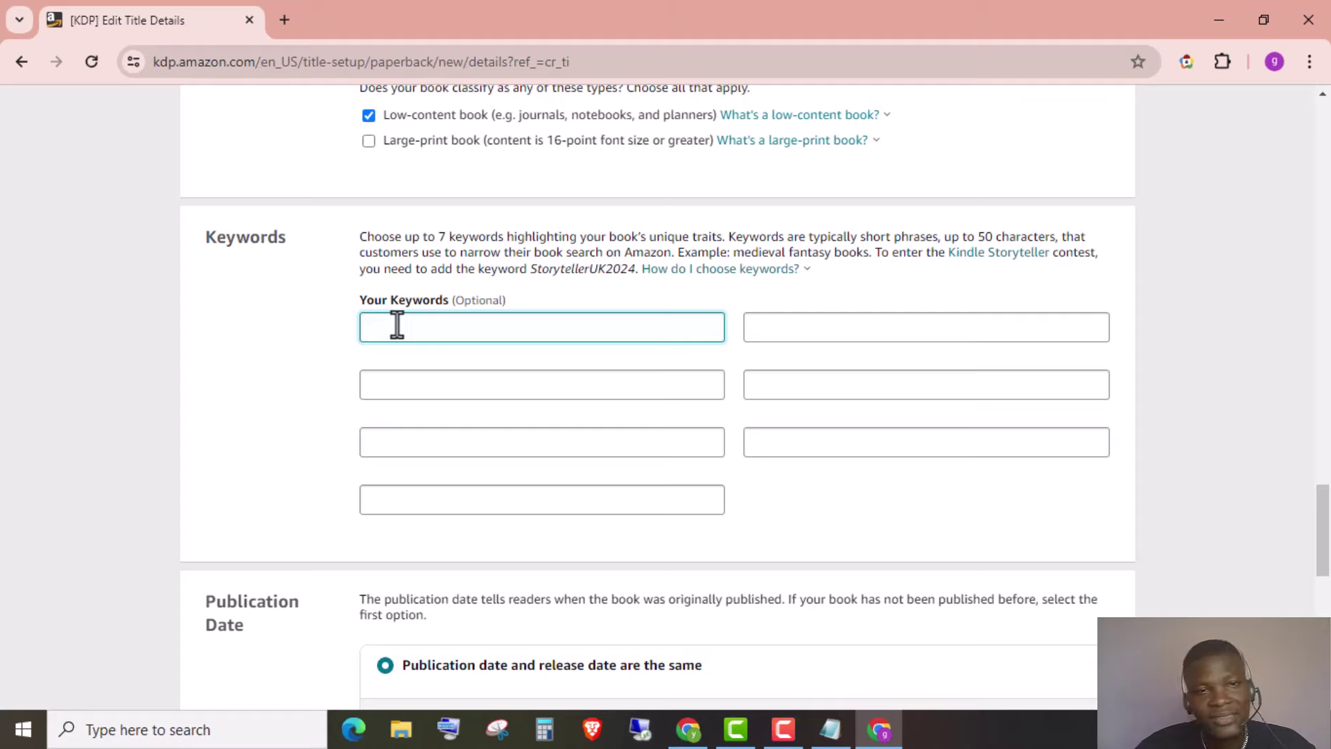
type("Jour")
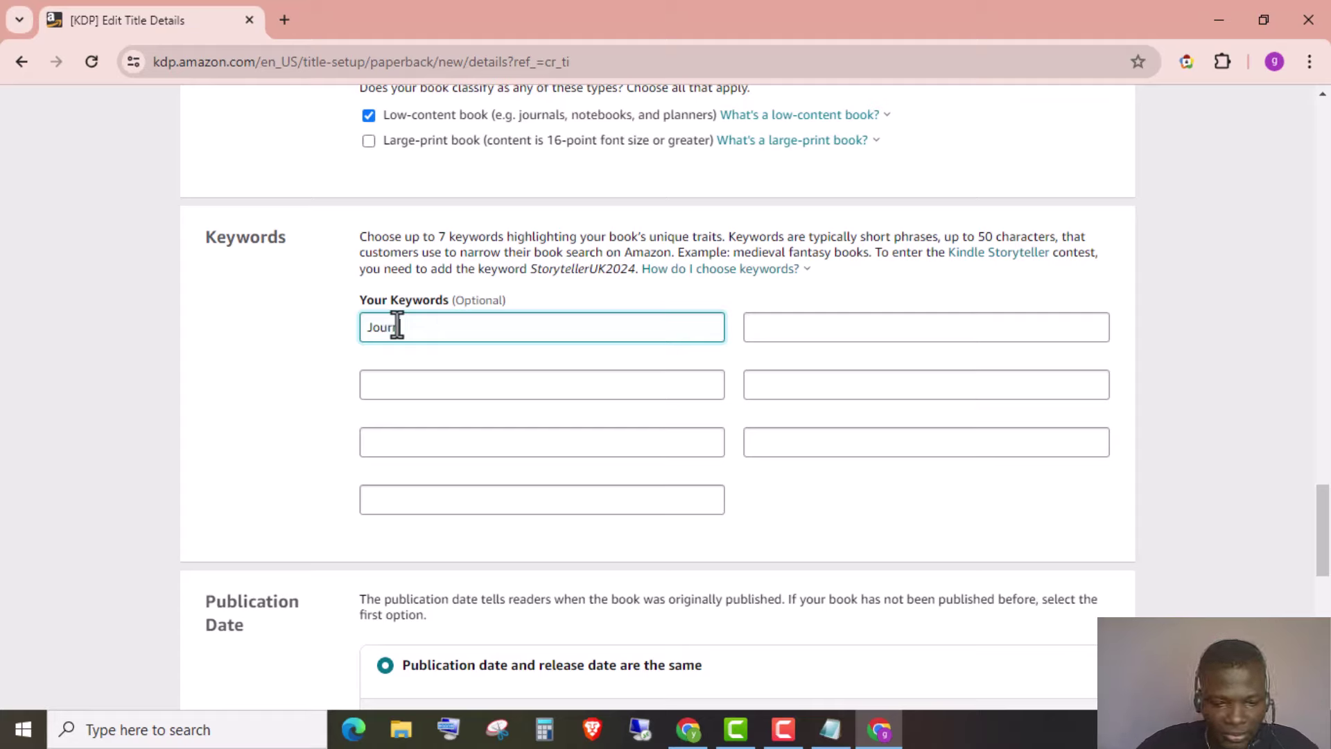
type("nal")
key("Tab")
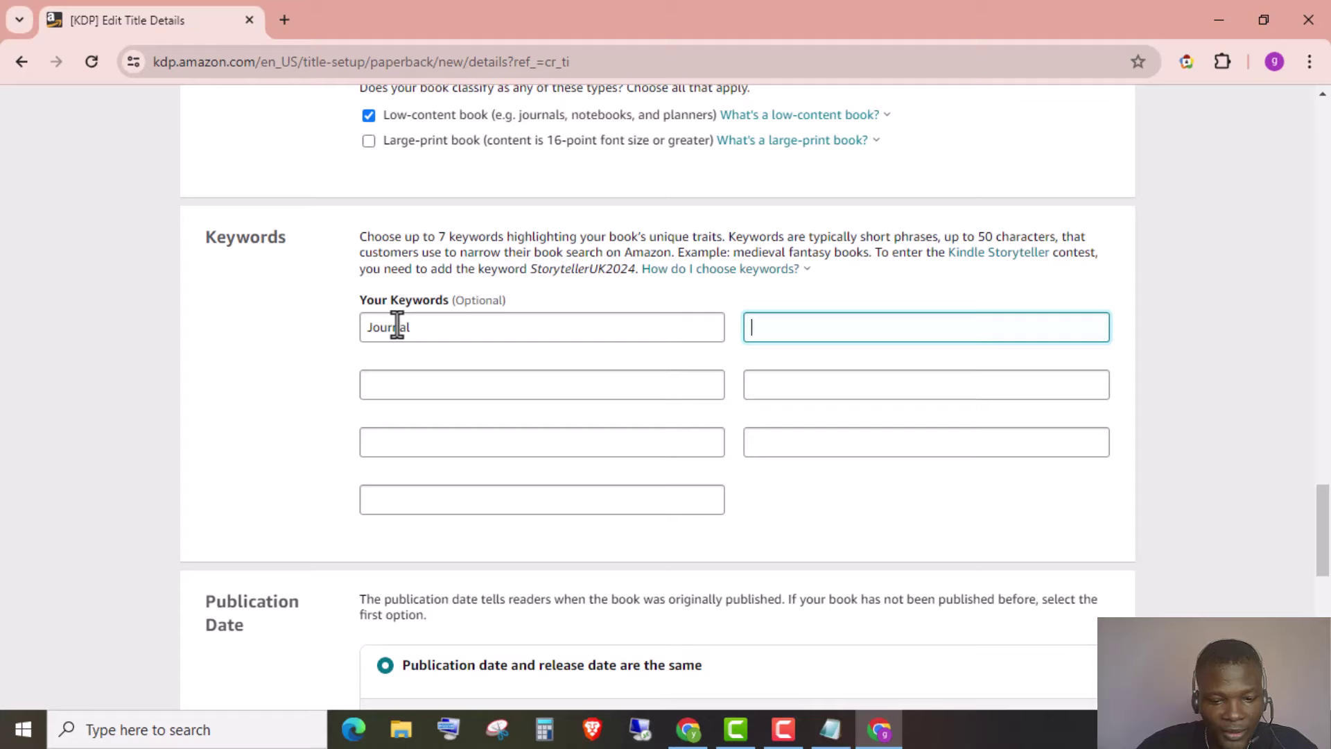
type("heal")
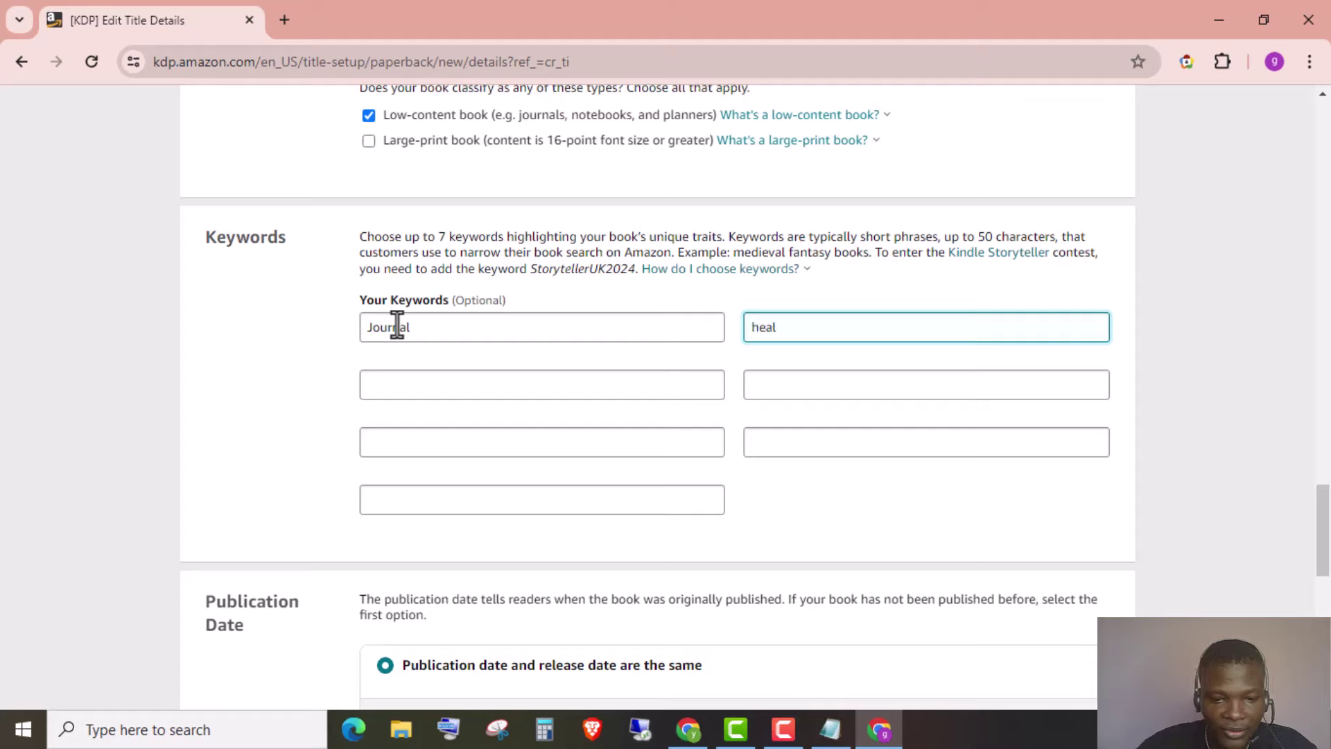
type("th notebooks")
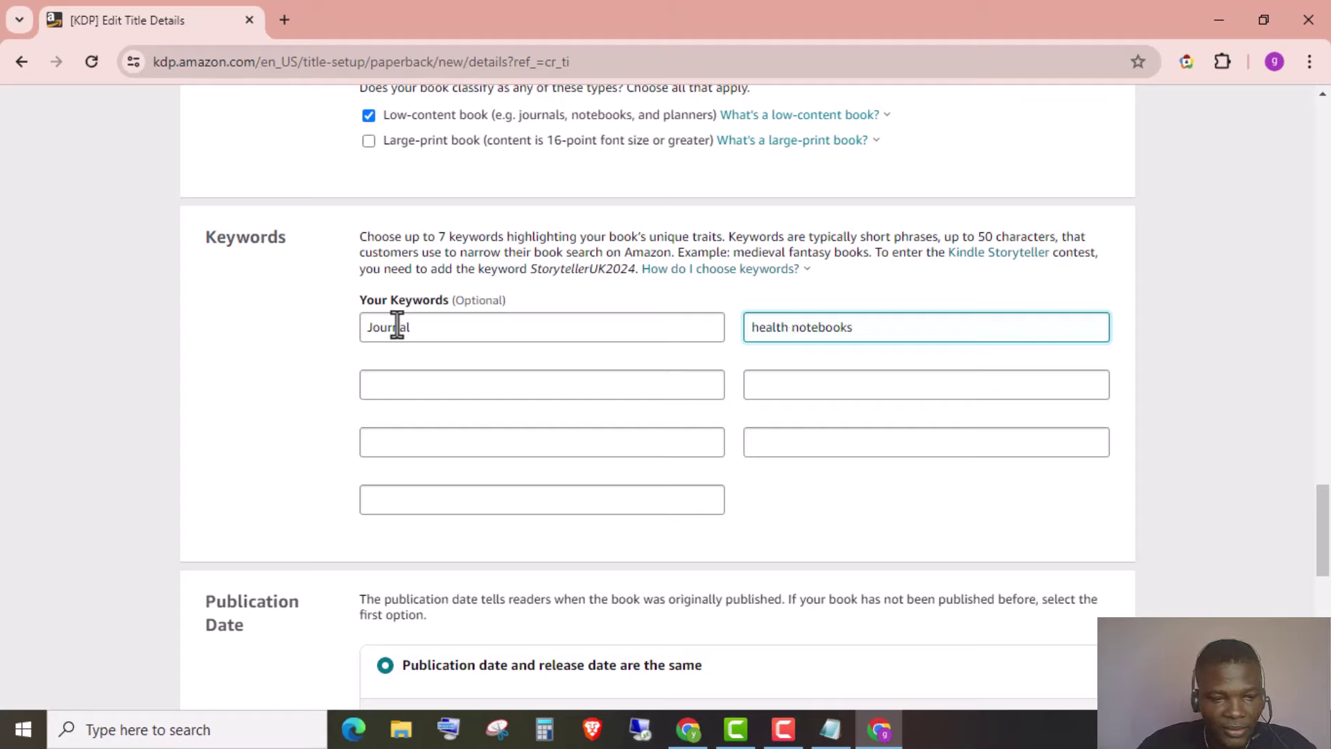
key("Tab")
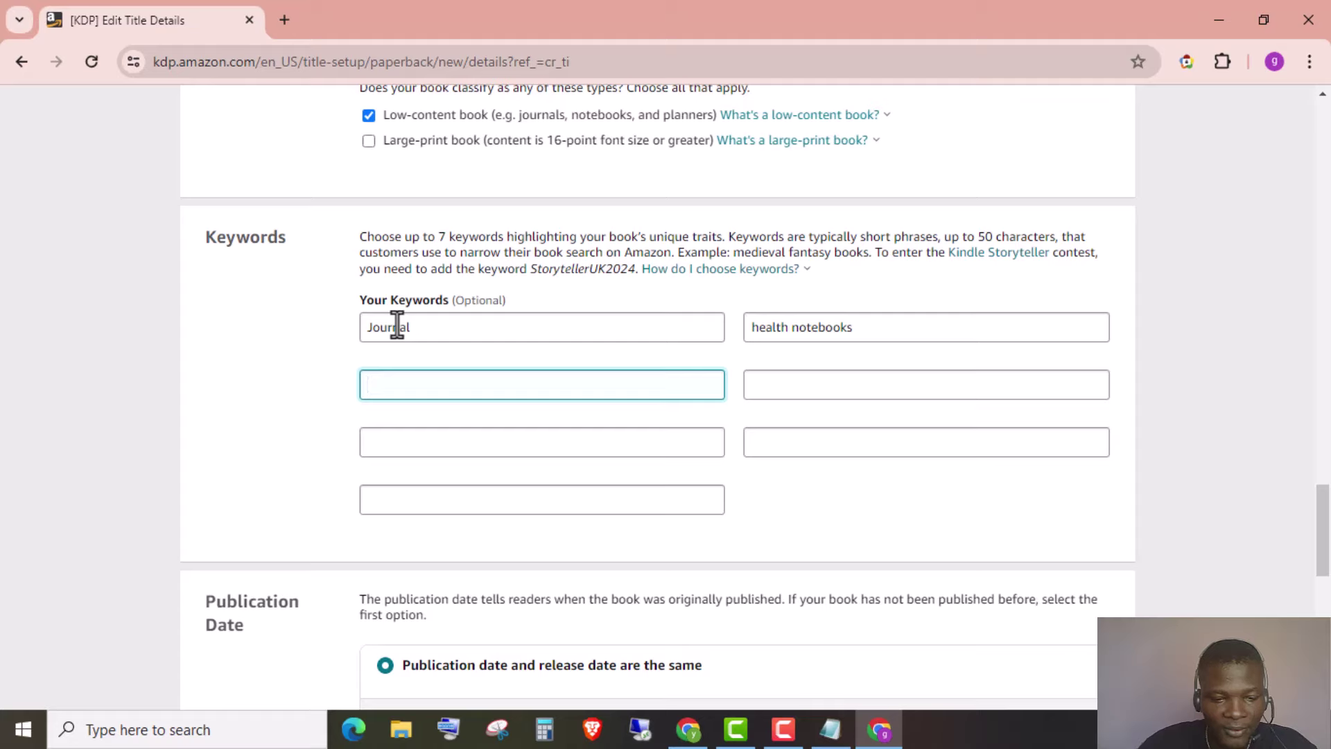
type("mental ")
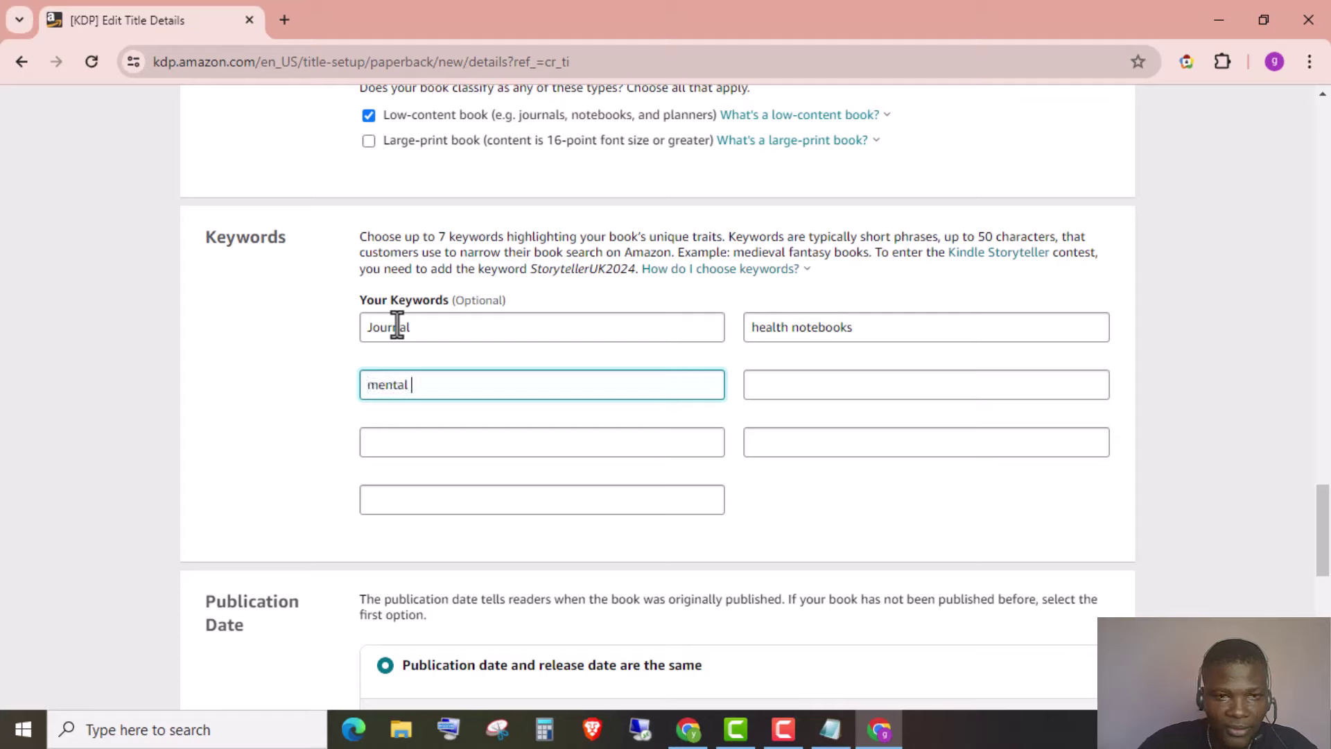
type("heal")
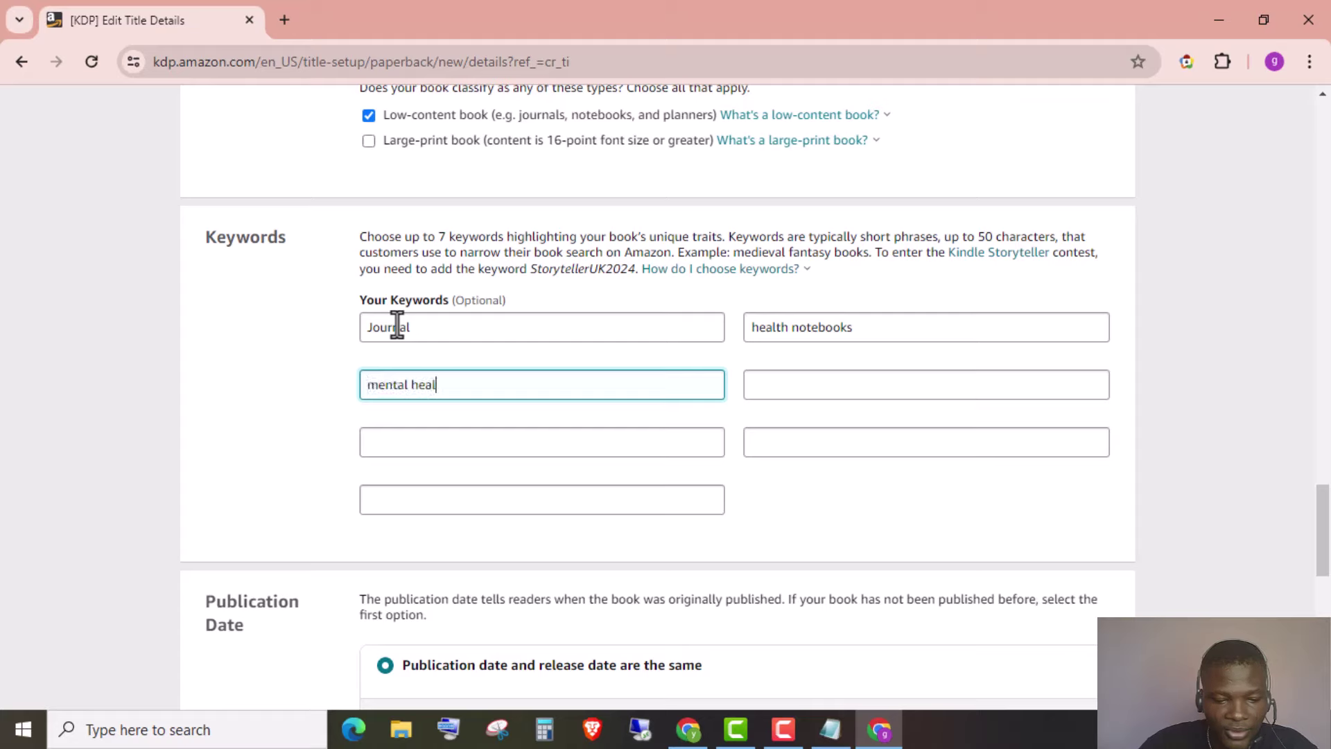
type("th")
key("Tab")
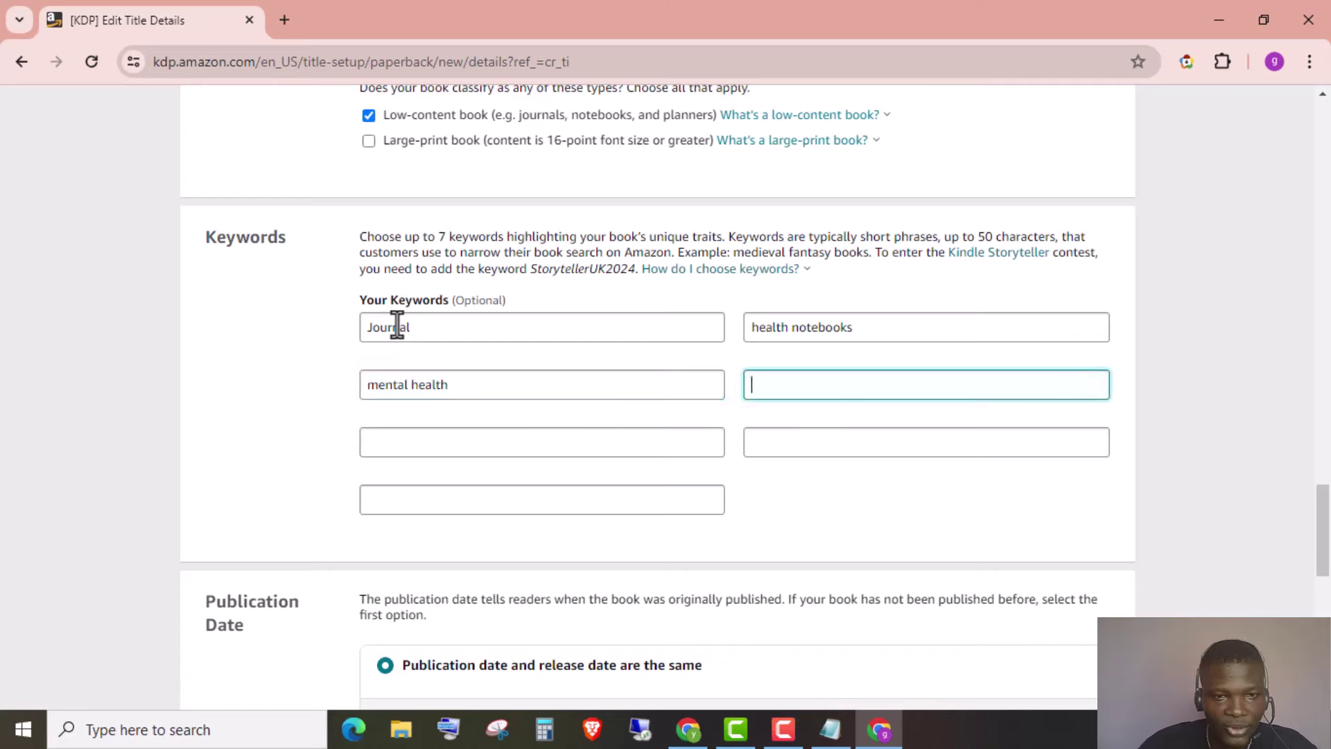
type("de")
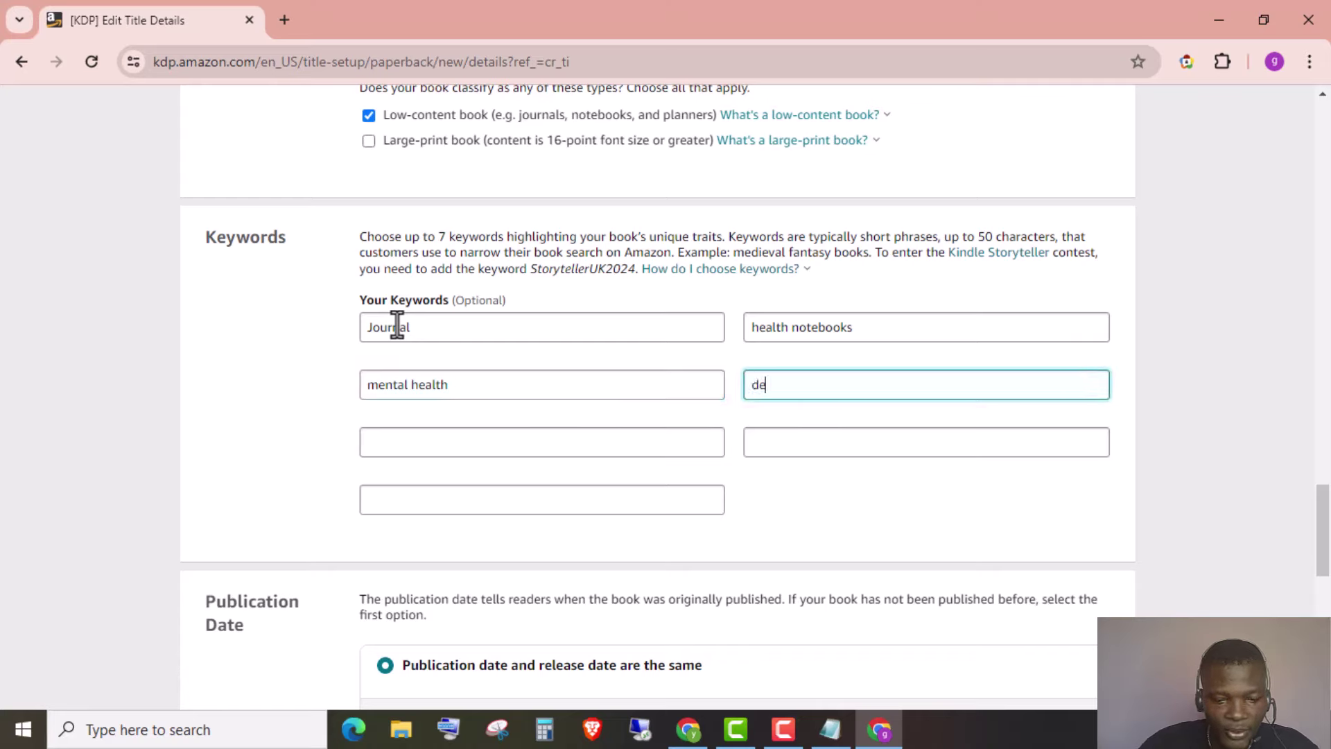
type("pression")
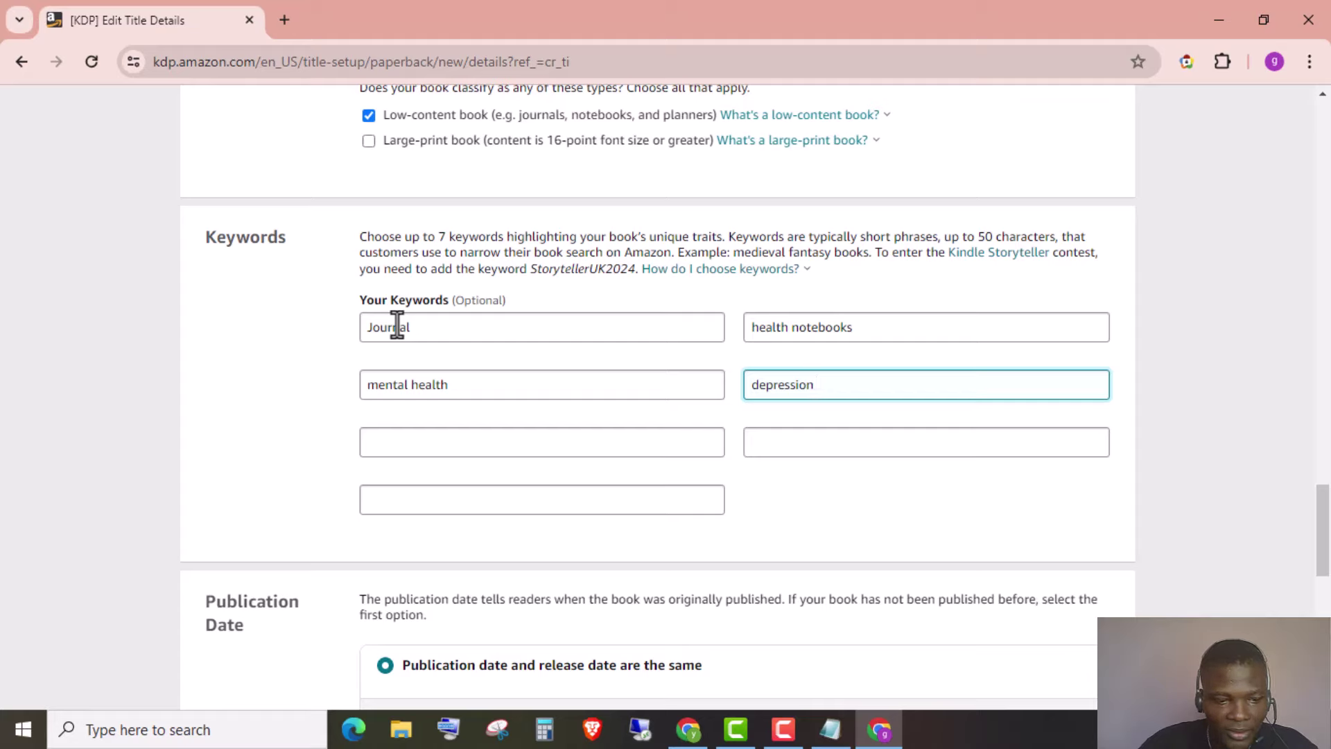
key("Tab")
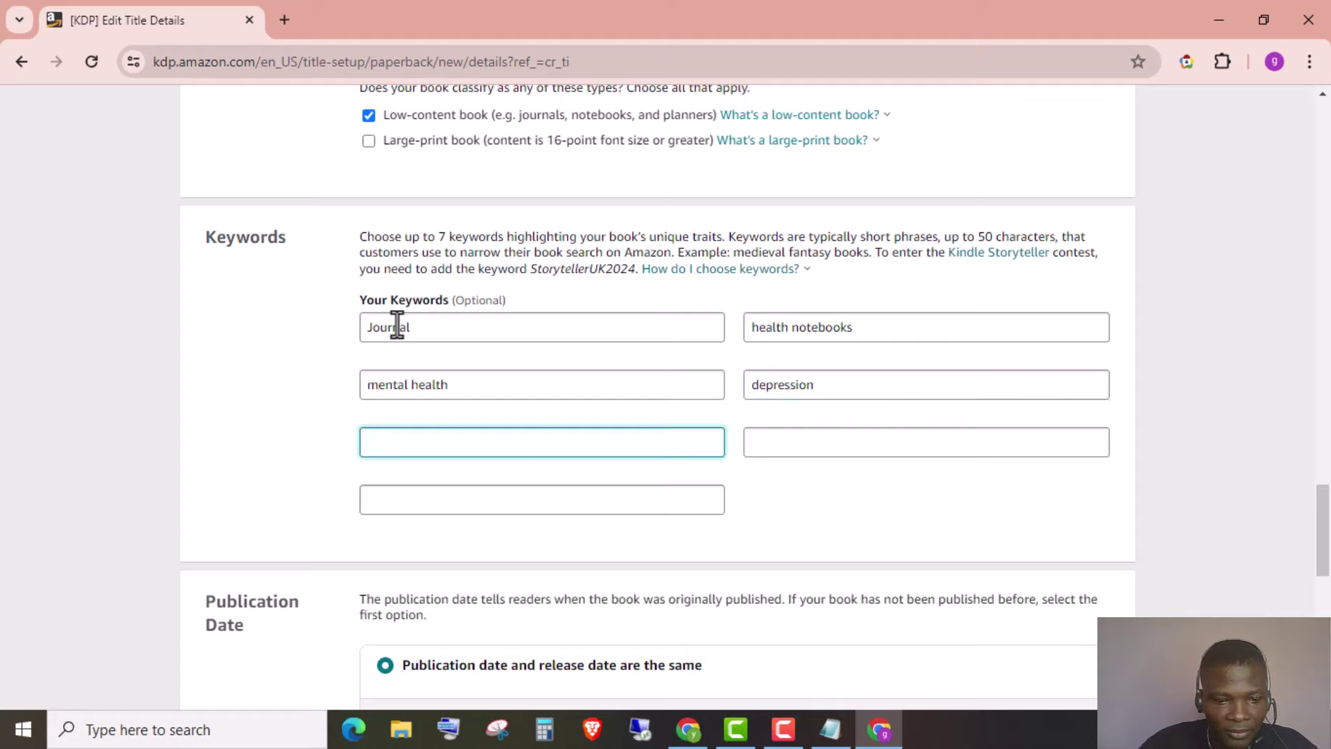
type("r")
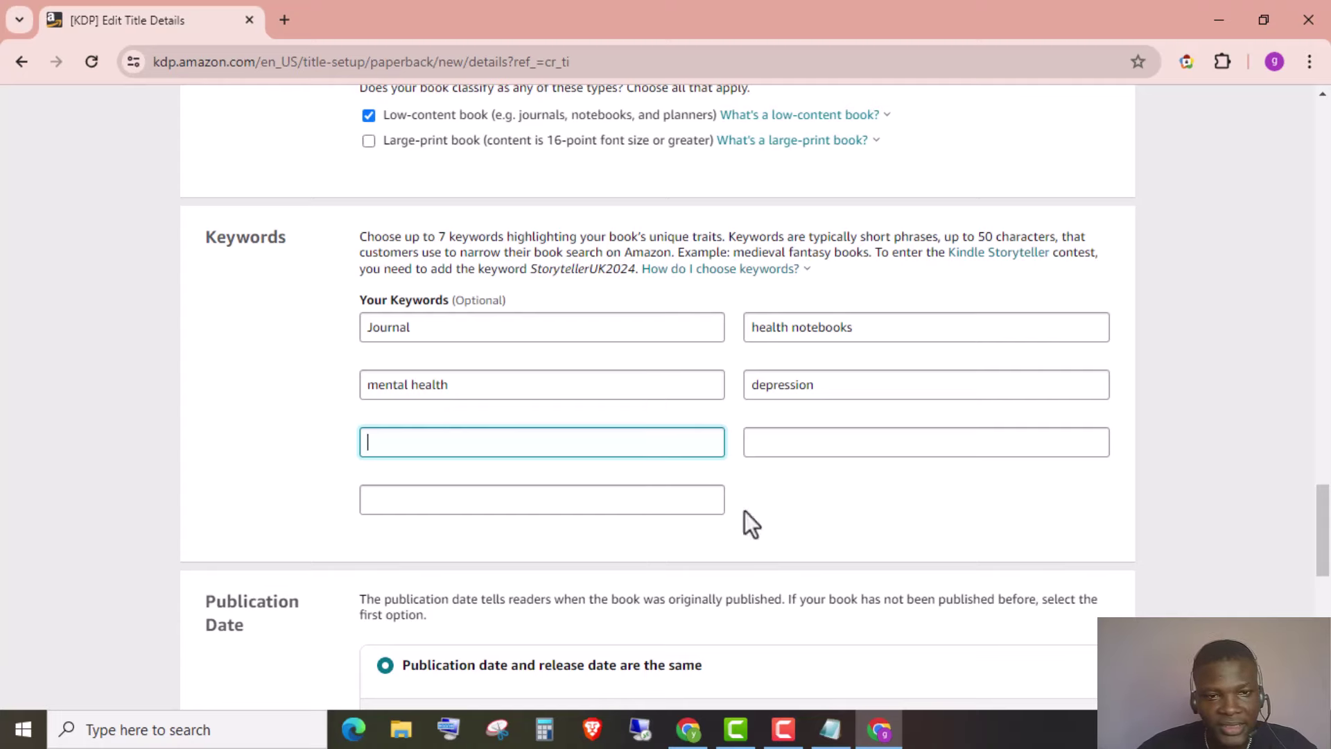
scroll(694, 505, "down", 1)
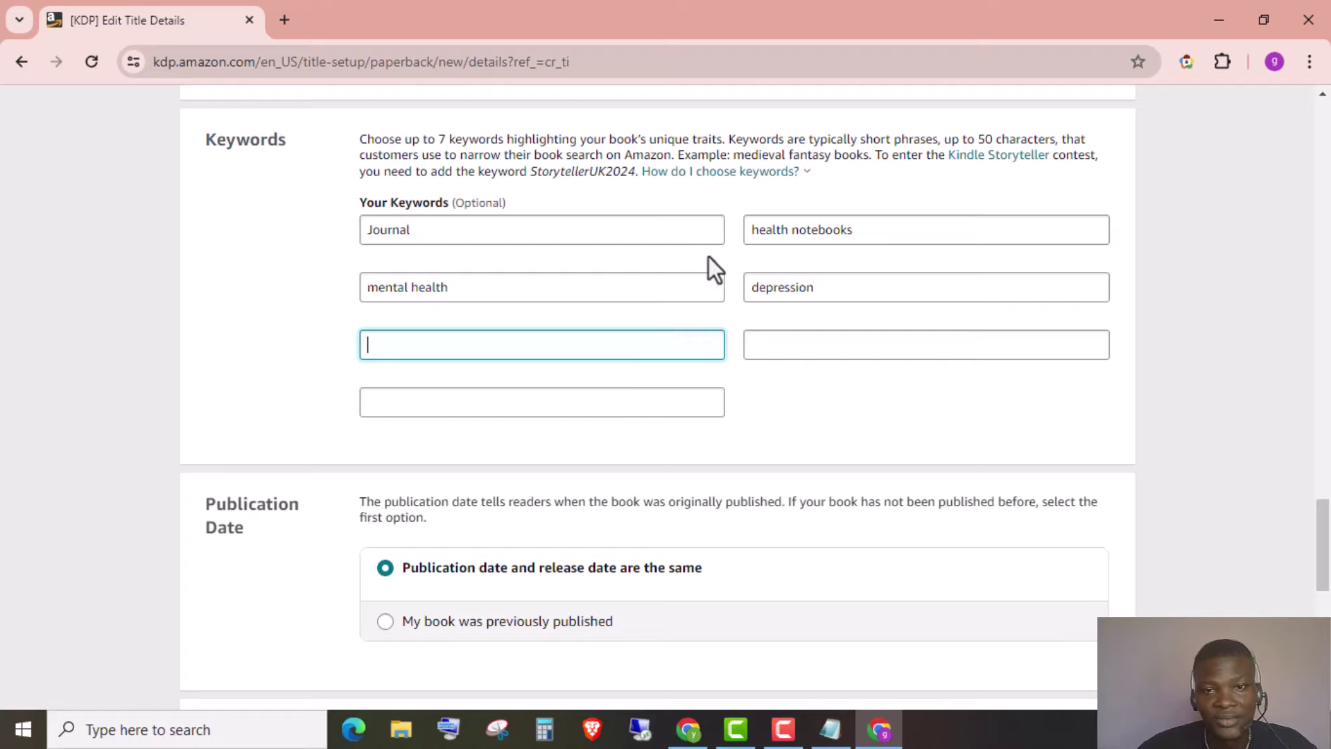
scroll(742, 398, "down", 1)
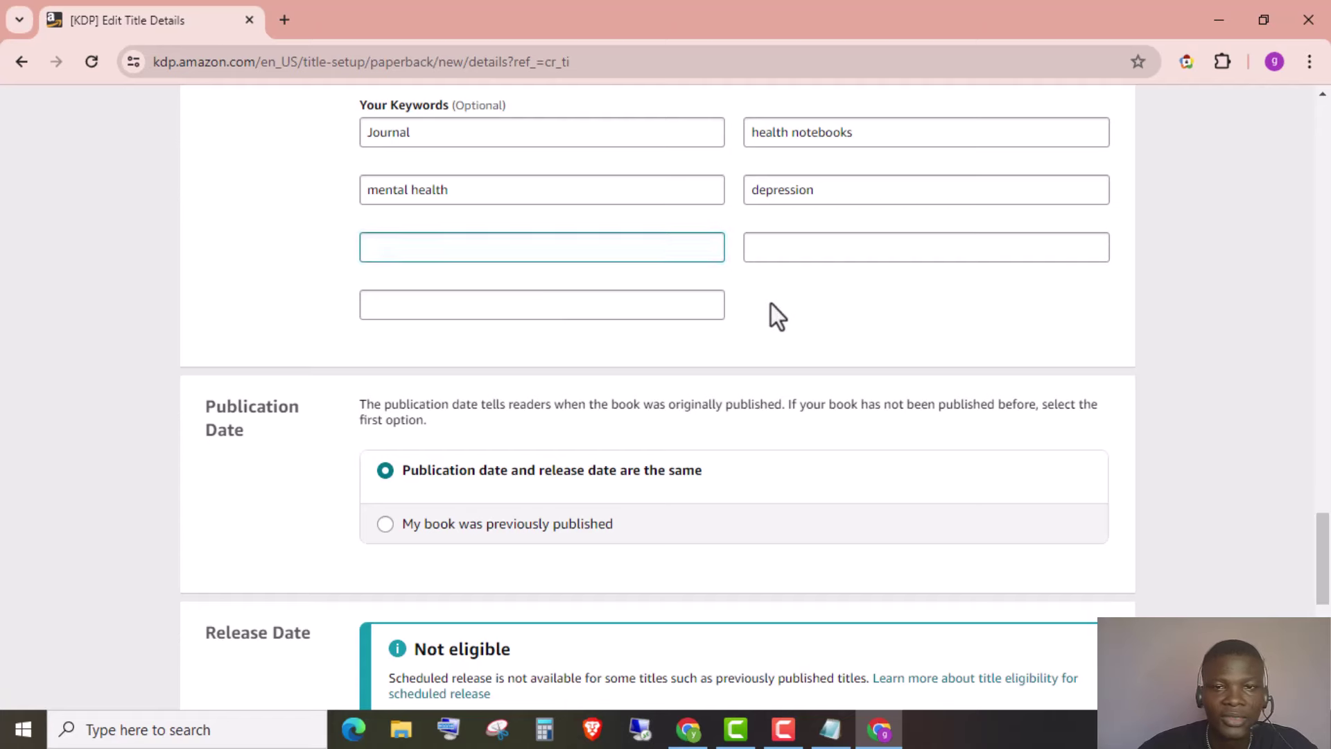
scroll(771, 303, "up", 2)
left_click(268, 357)
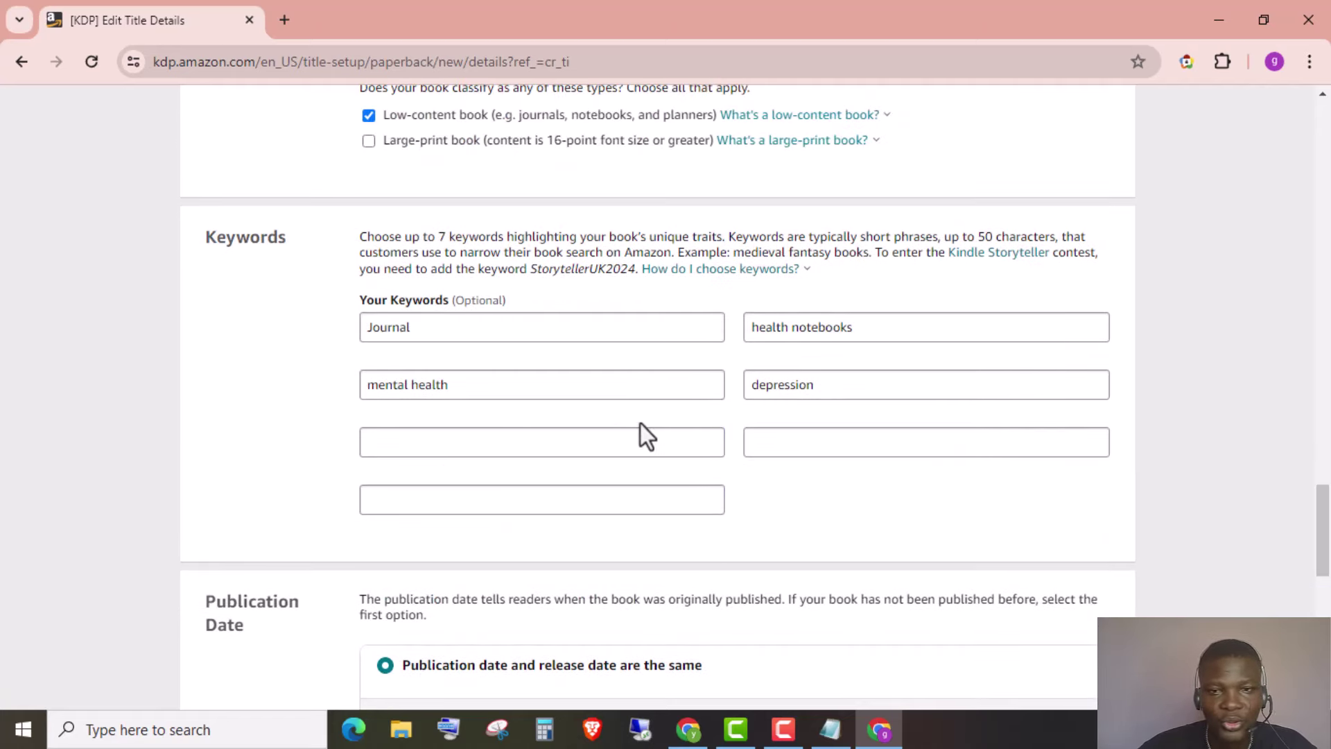
scroll(753, 434, "down", 1)
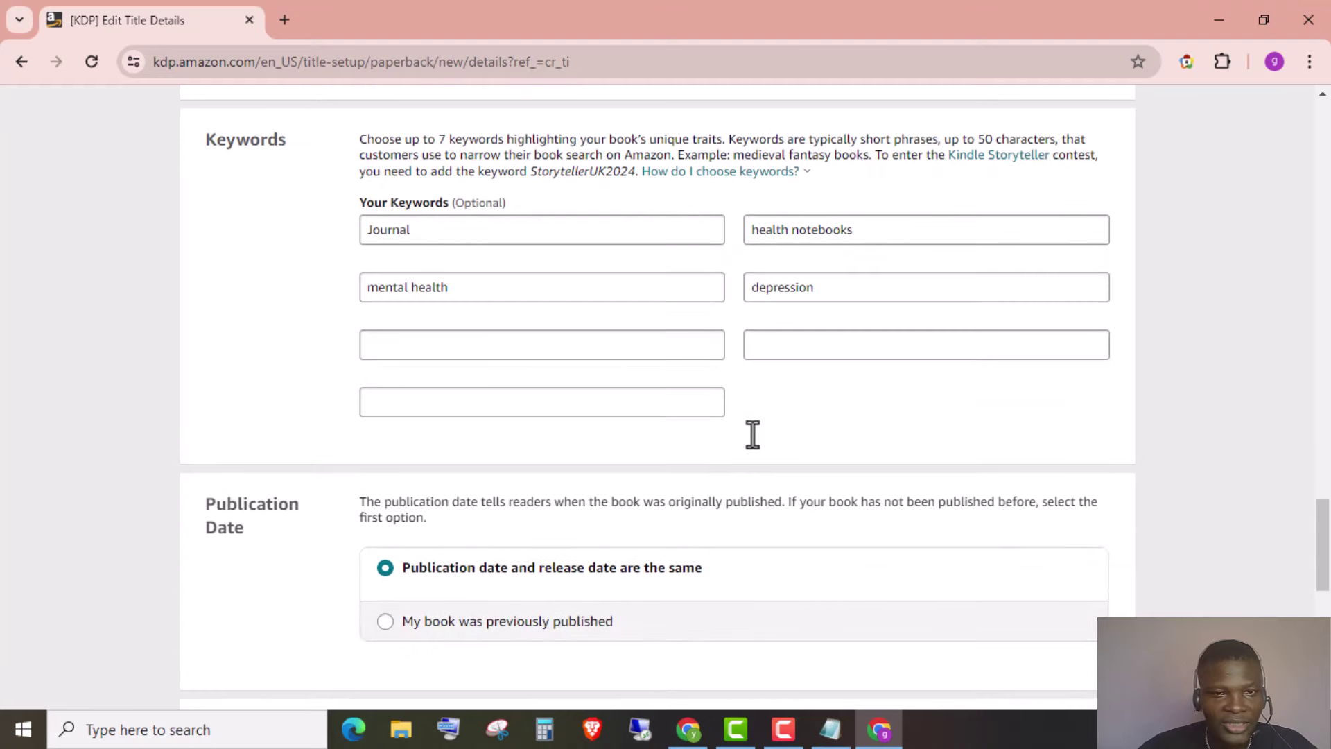
scroll(684, 404, "up", 1)
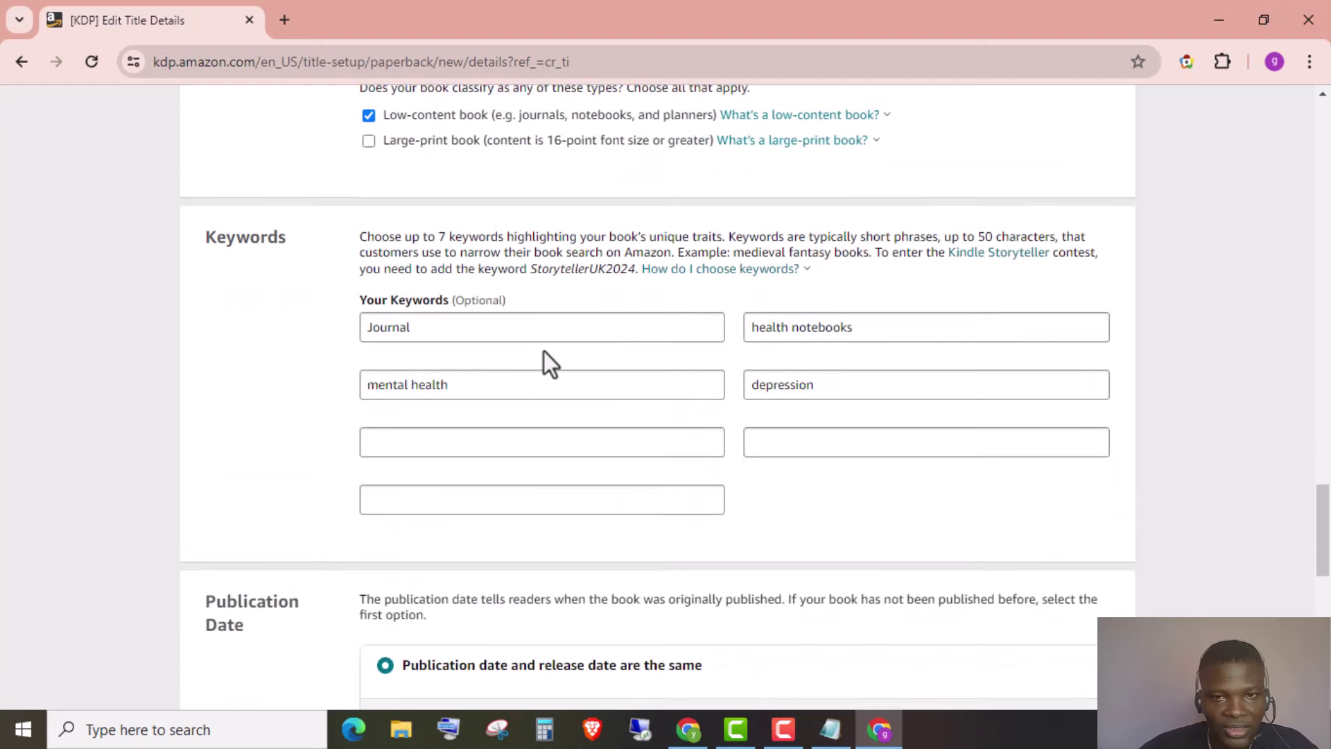
scroll(543, 351, "down", 2)
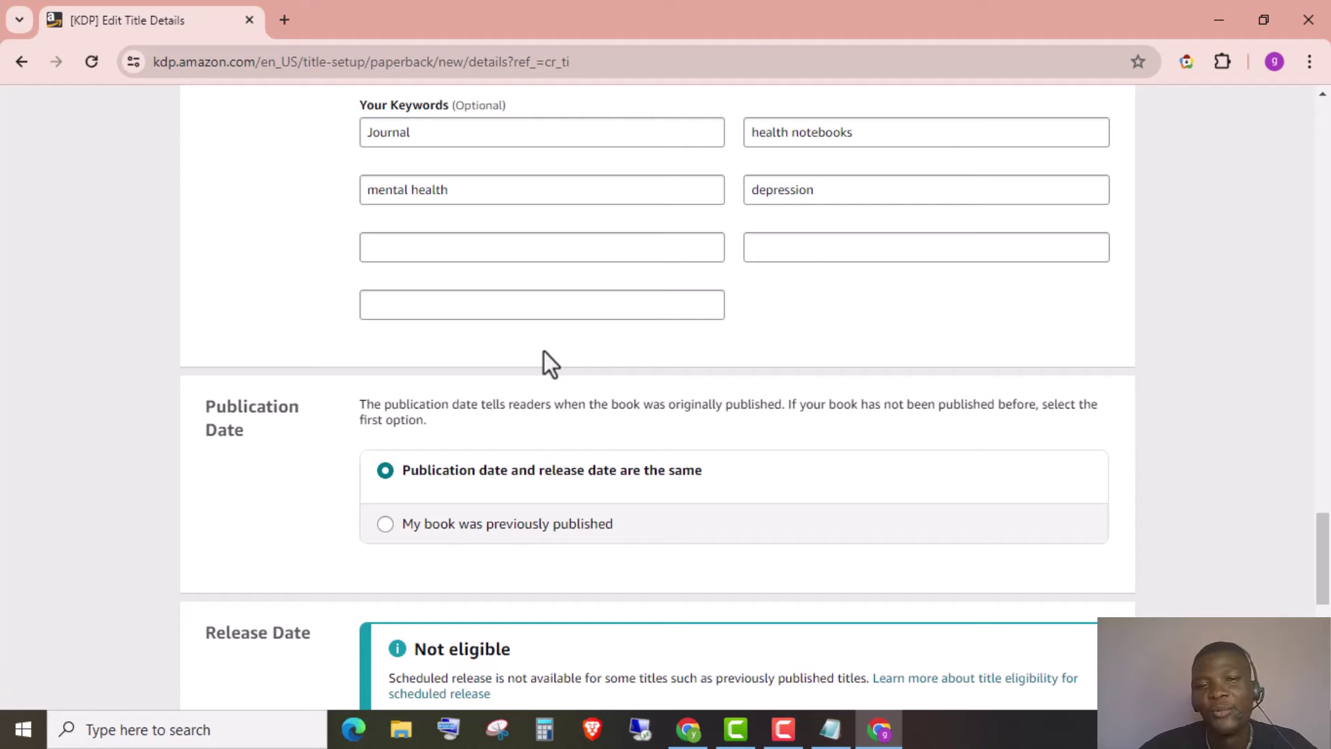
scroll(543, 350, "up", 2)
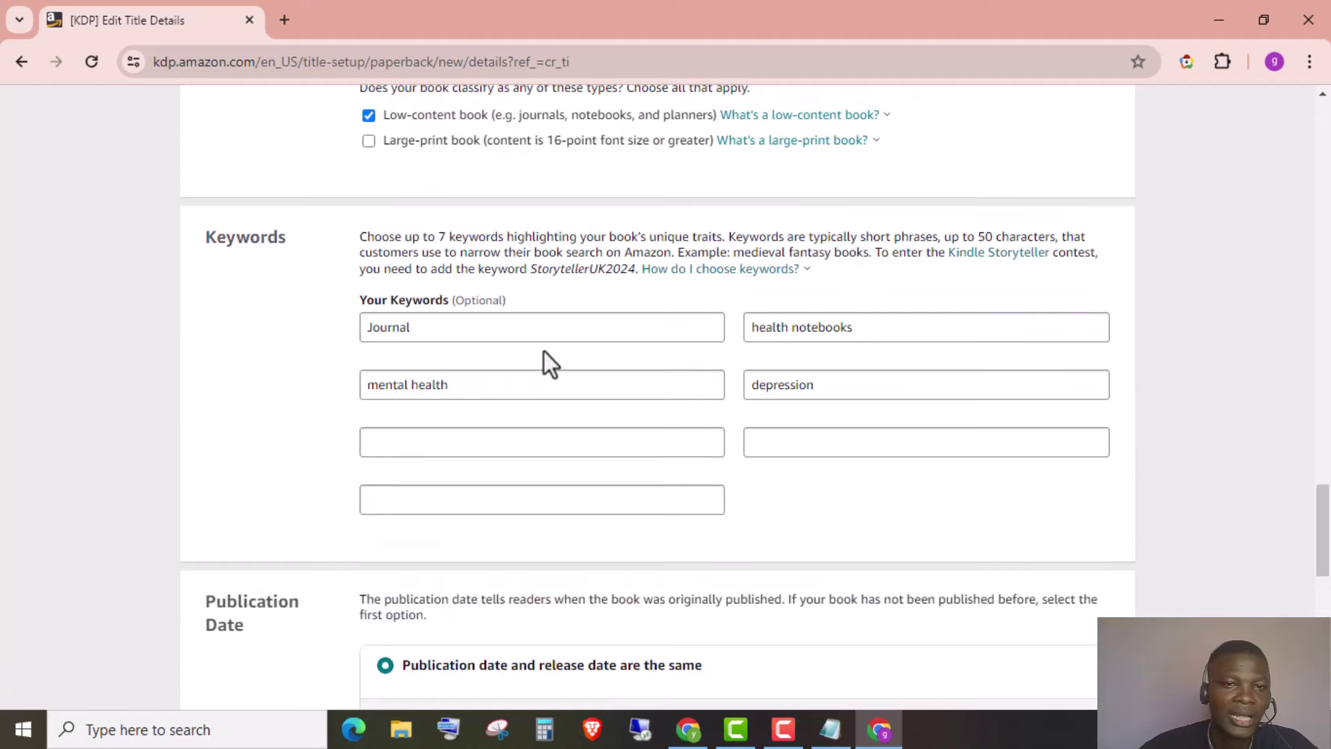
scroll(457, 375, "down", 1)
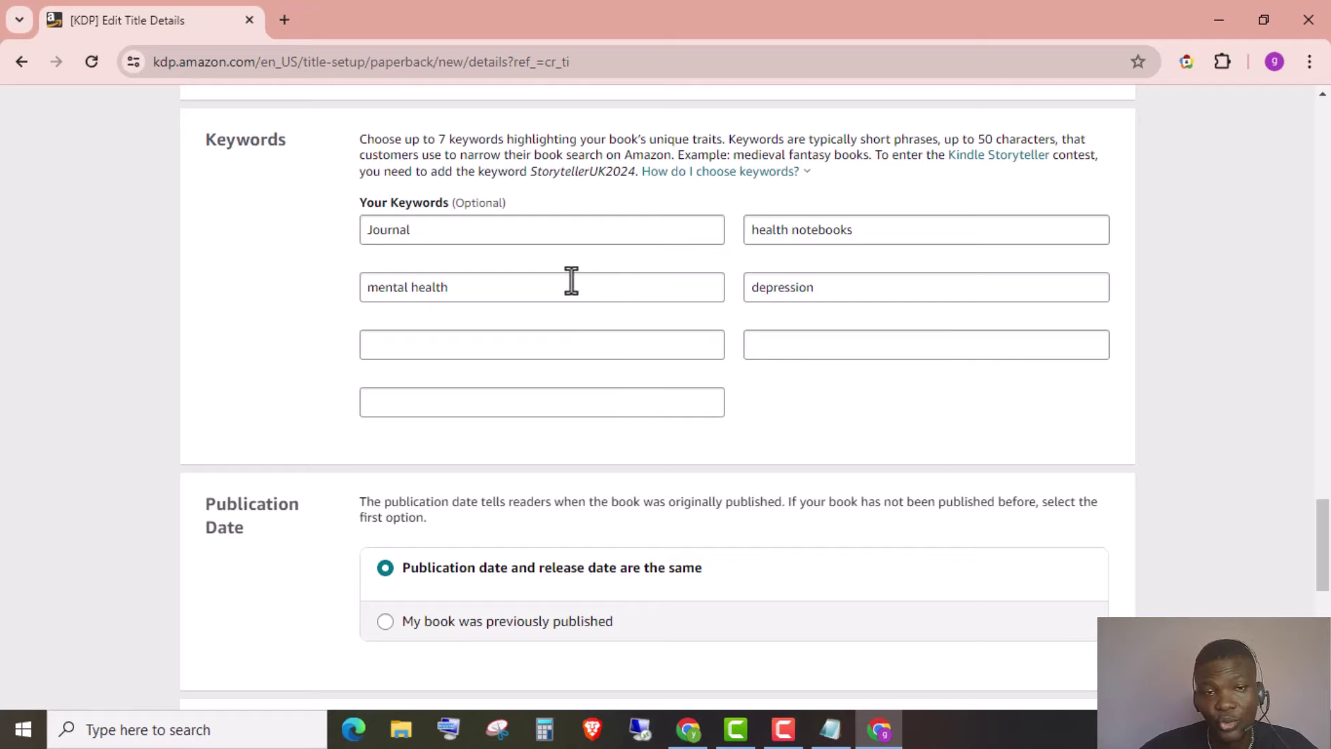
scroll(572, 280, "down", 1)
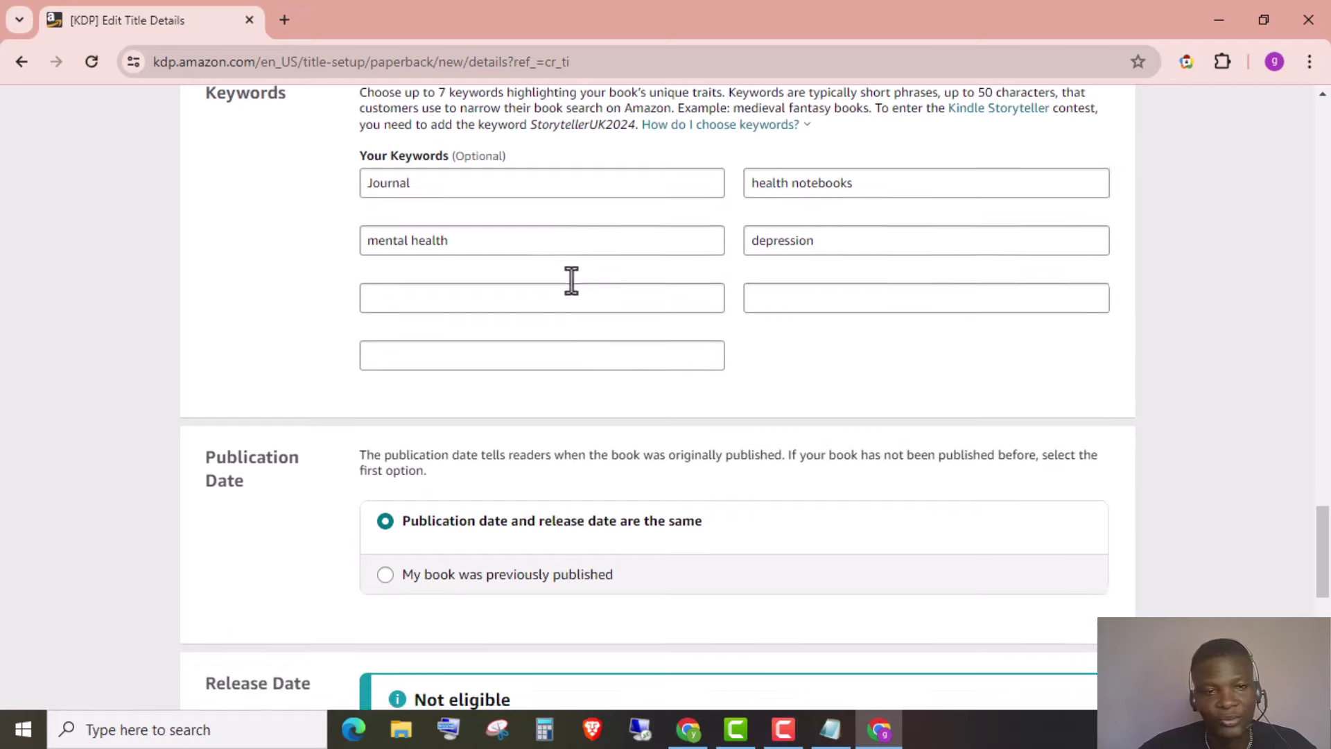
scroll(572, 280, "down", 2)
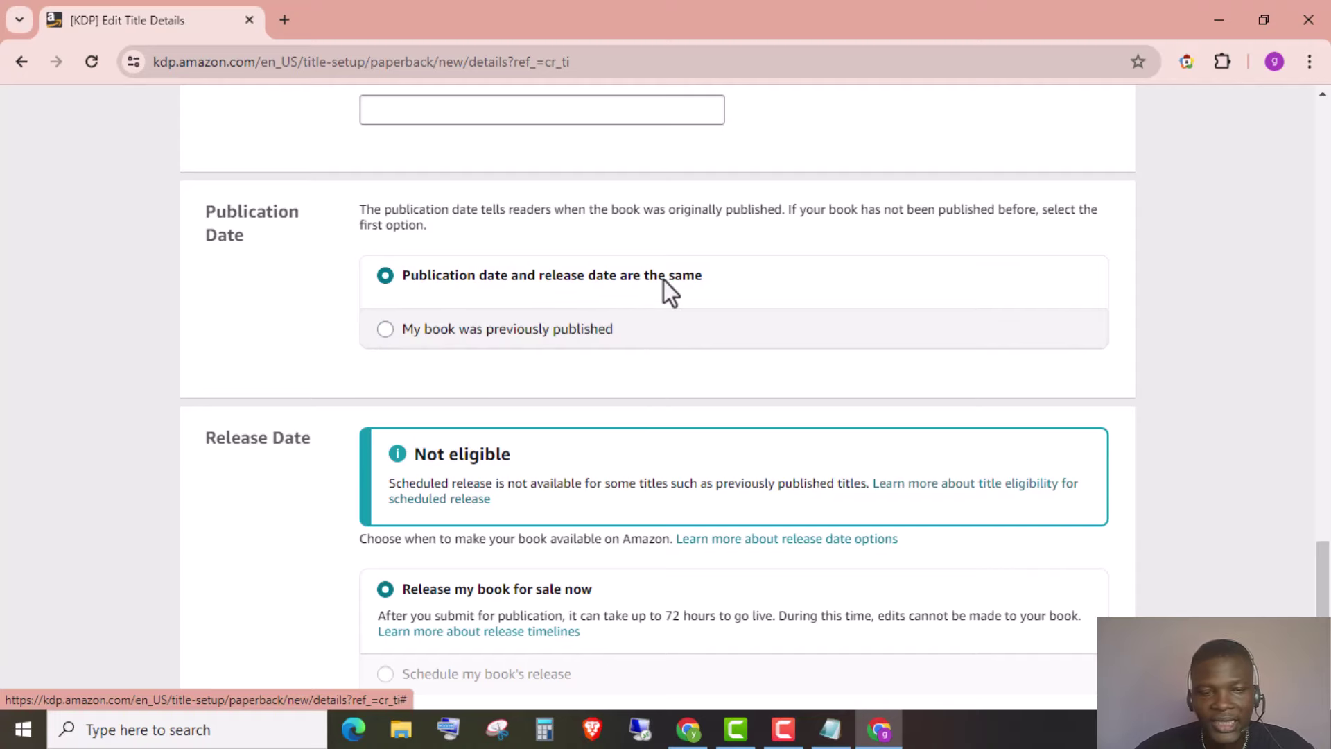
scroll(664, 280, "down", 3)
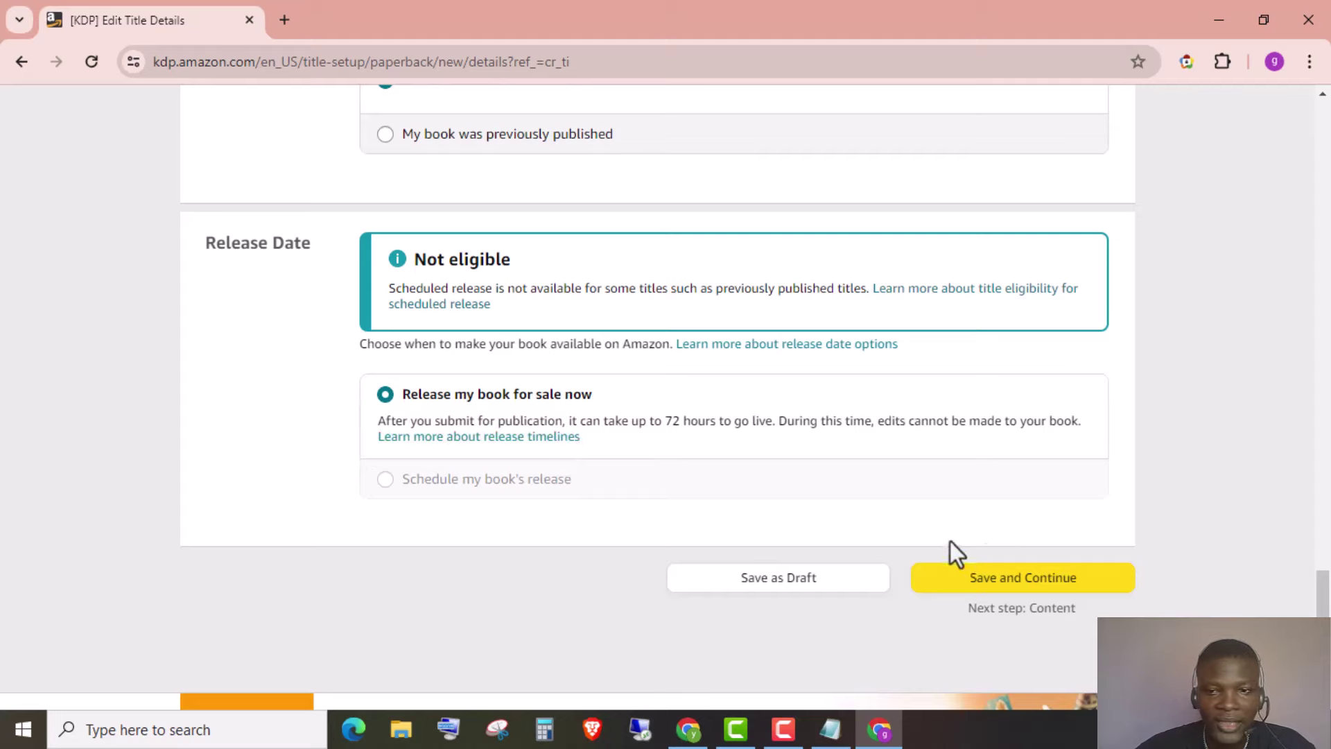
Try Save and Continue, then check the error requiring at least one category.
left_click(1024, 583)
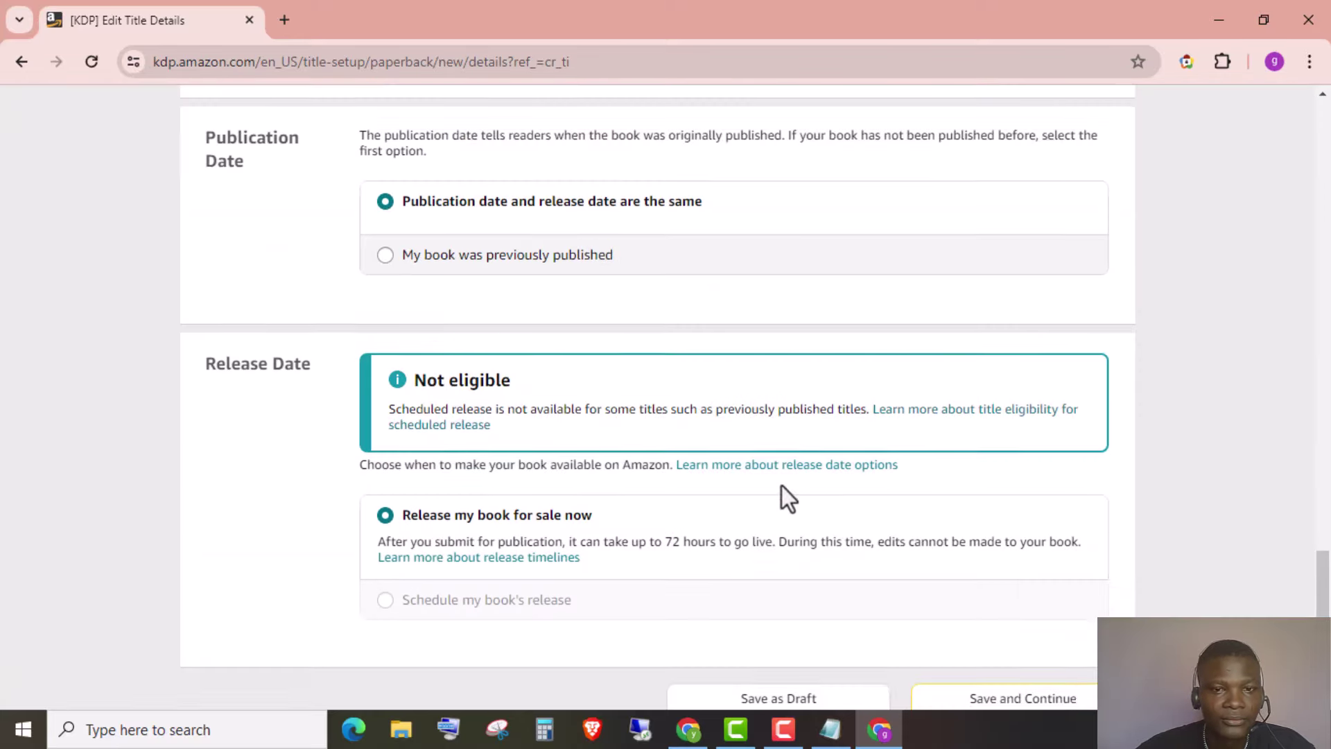
scroll(781, 485, "down", 4)
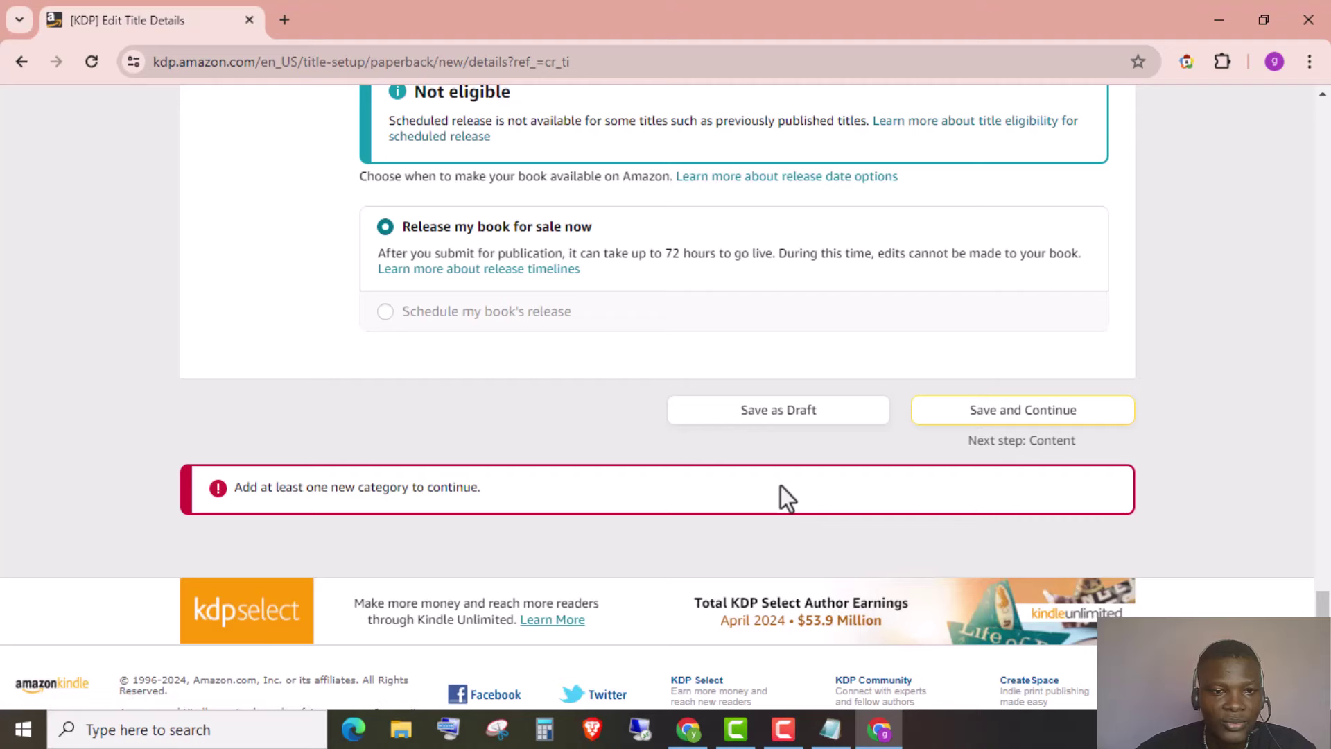
scroll(642, 491, "up", 15)
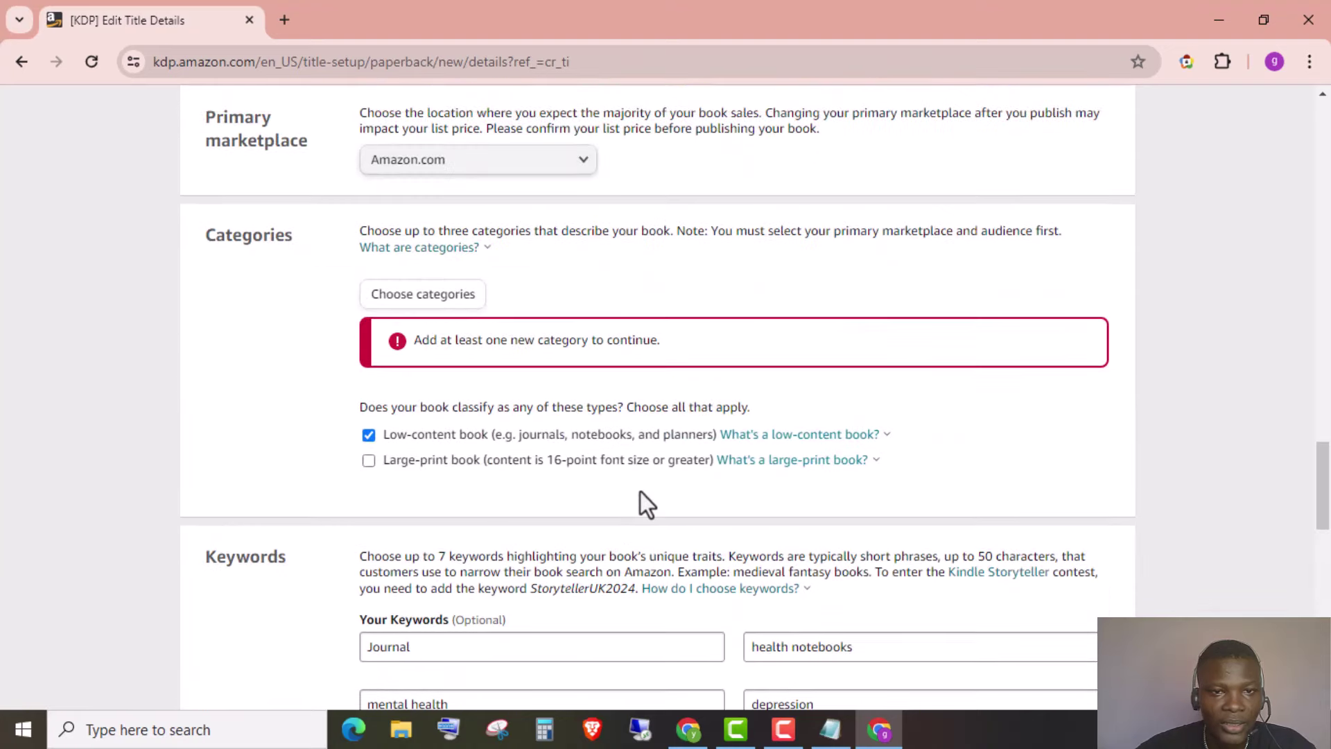
scroll(639, 492, "up", 3)
scroll(731, 484, "down", 3)
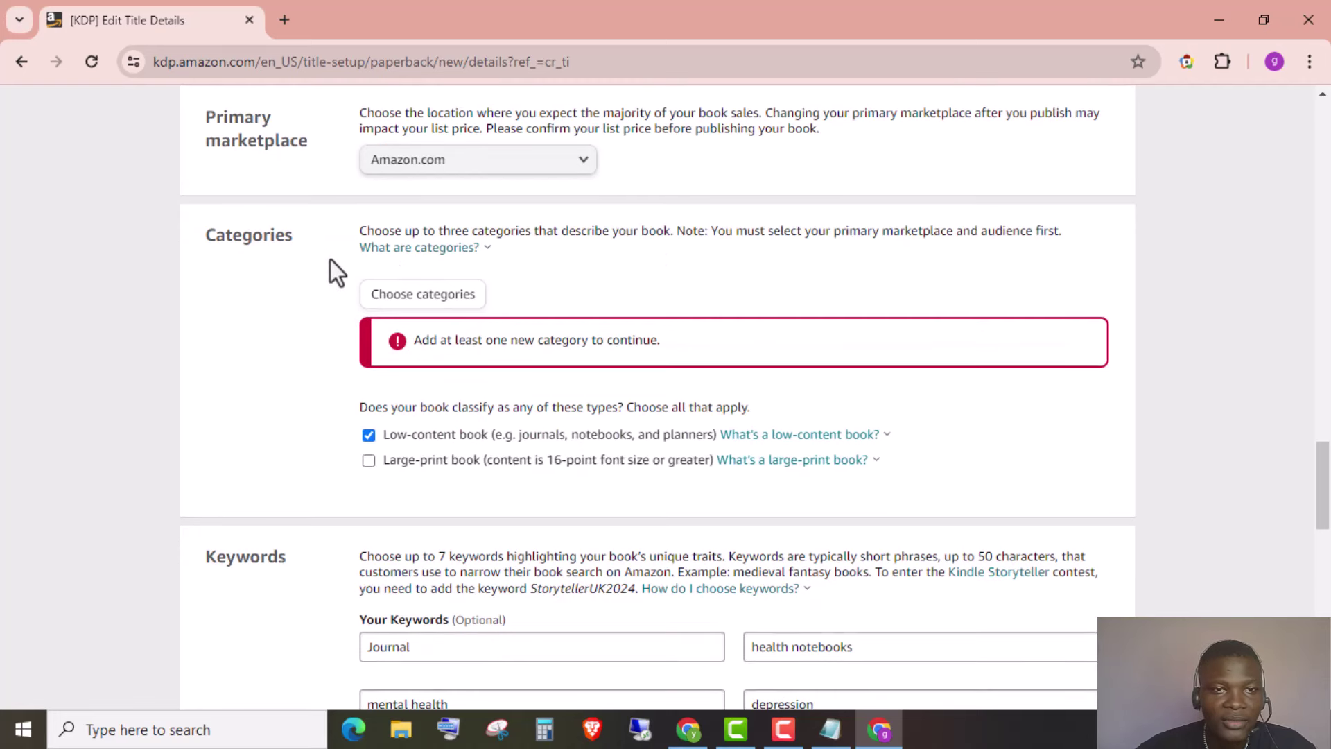
In the categories window, pick Health, Fitness & Dieting from the Category list.
left_click(437, 295)
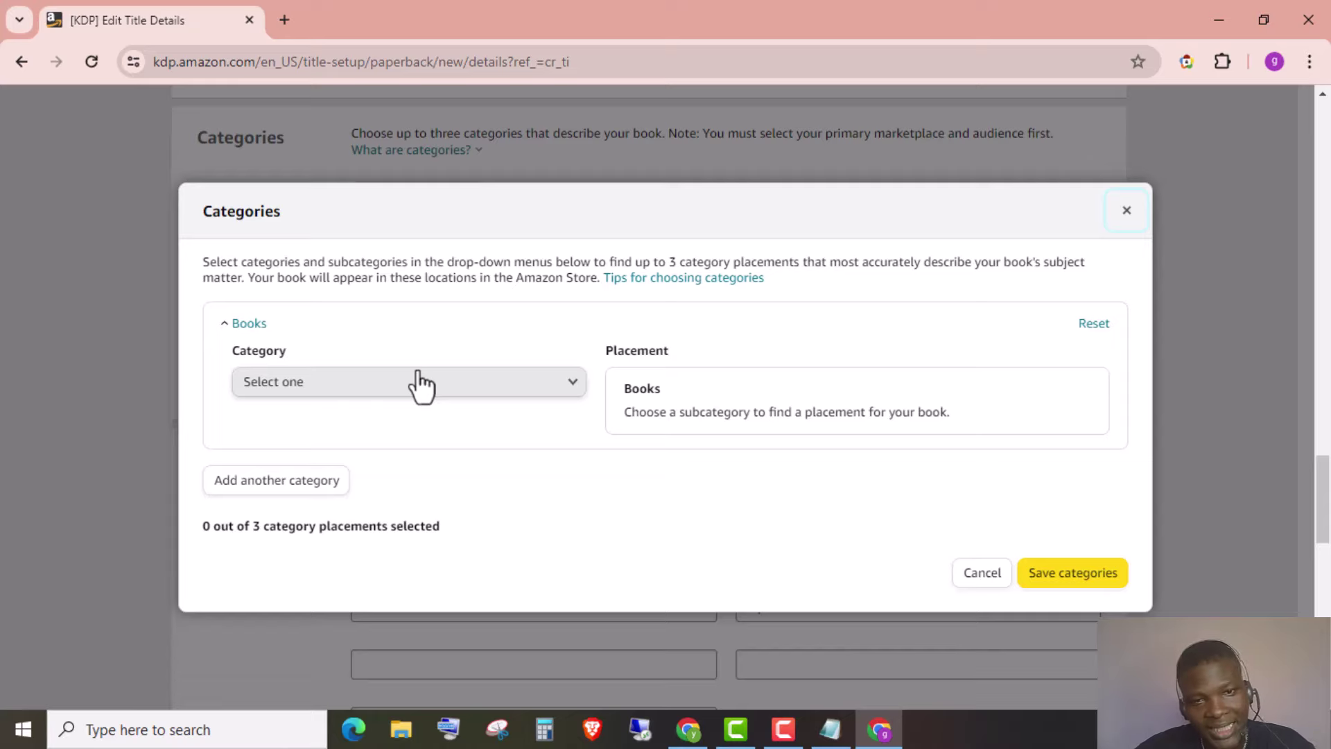
left_click(320, 387)
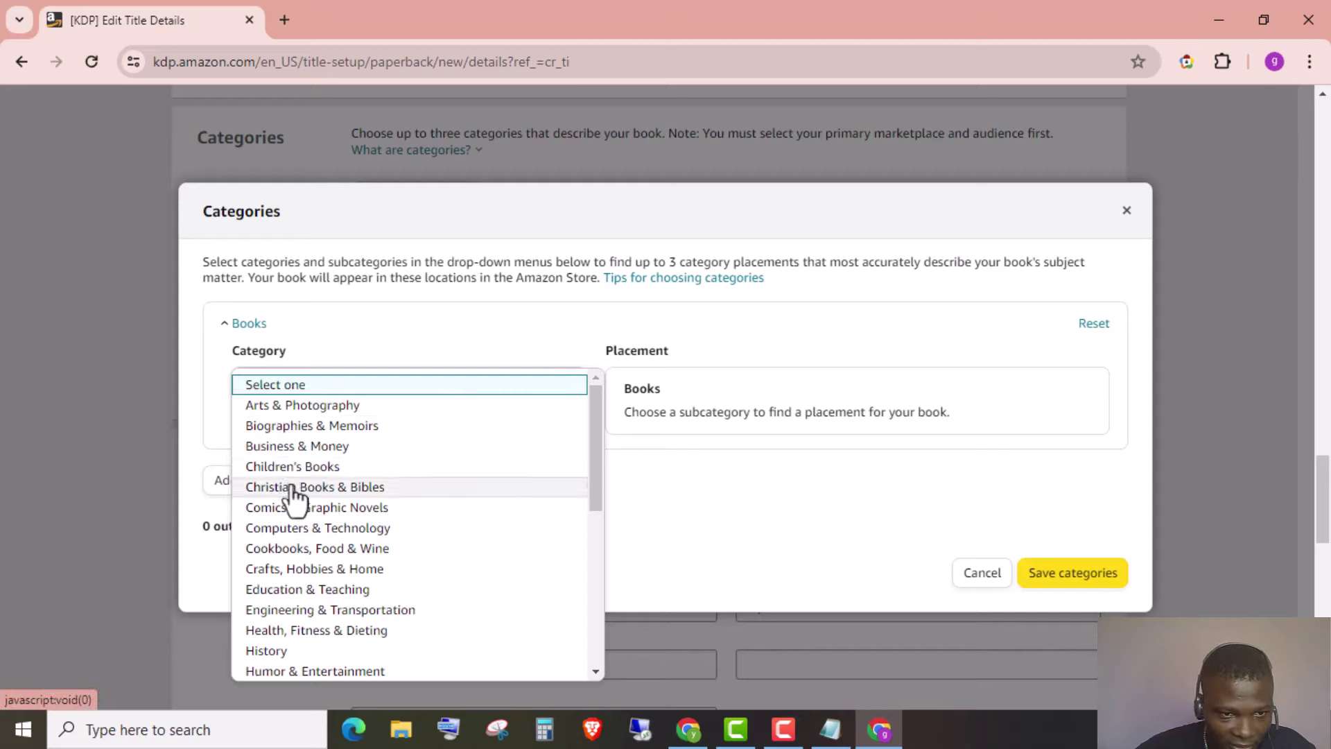
scroll(303, 541, "down", 1)
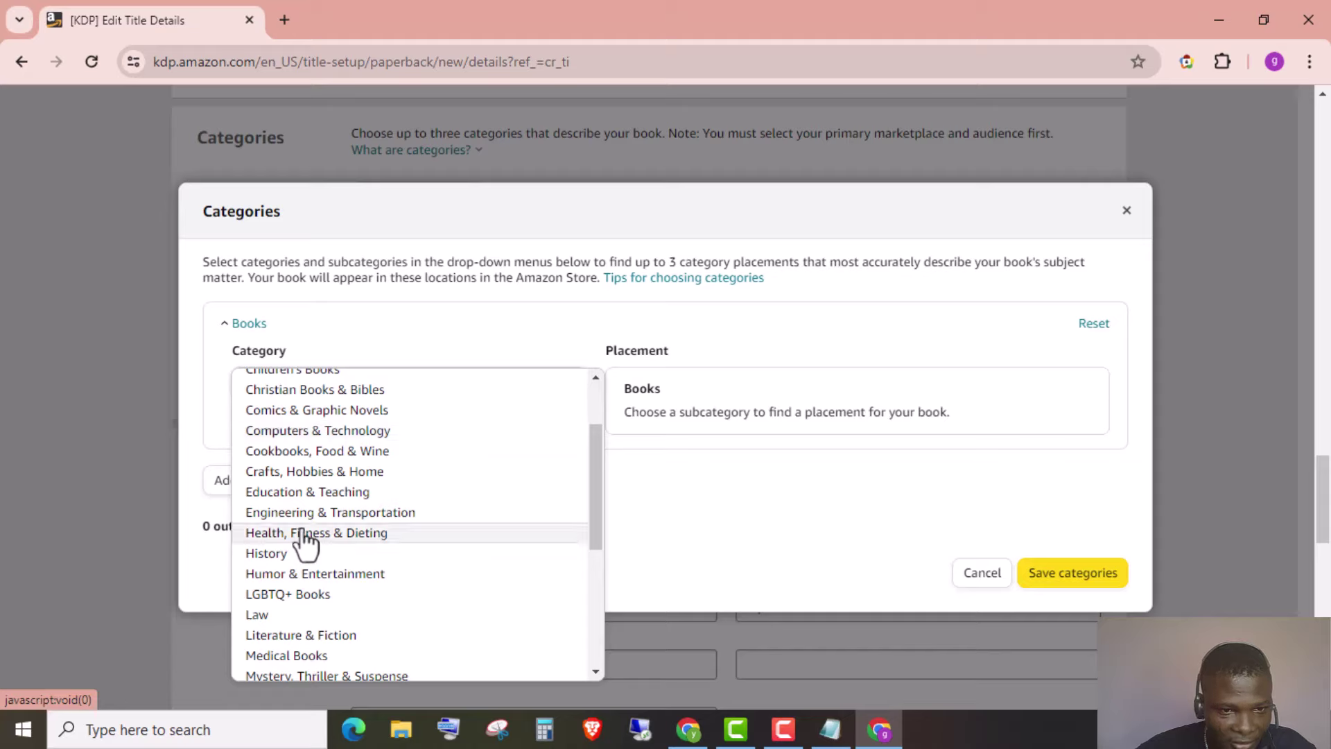
scroll(307, 544, "down", 3)
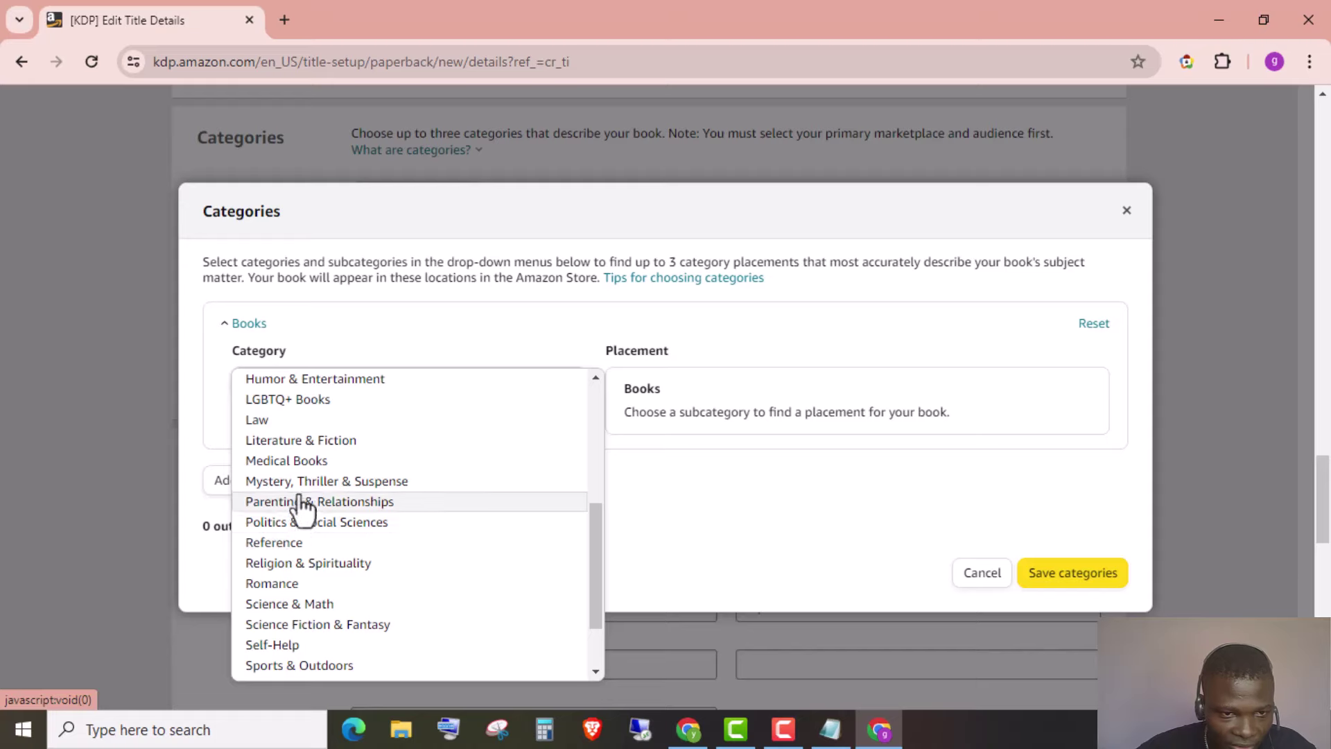
scroll(288, 555, "down", 2)
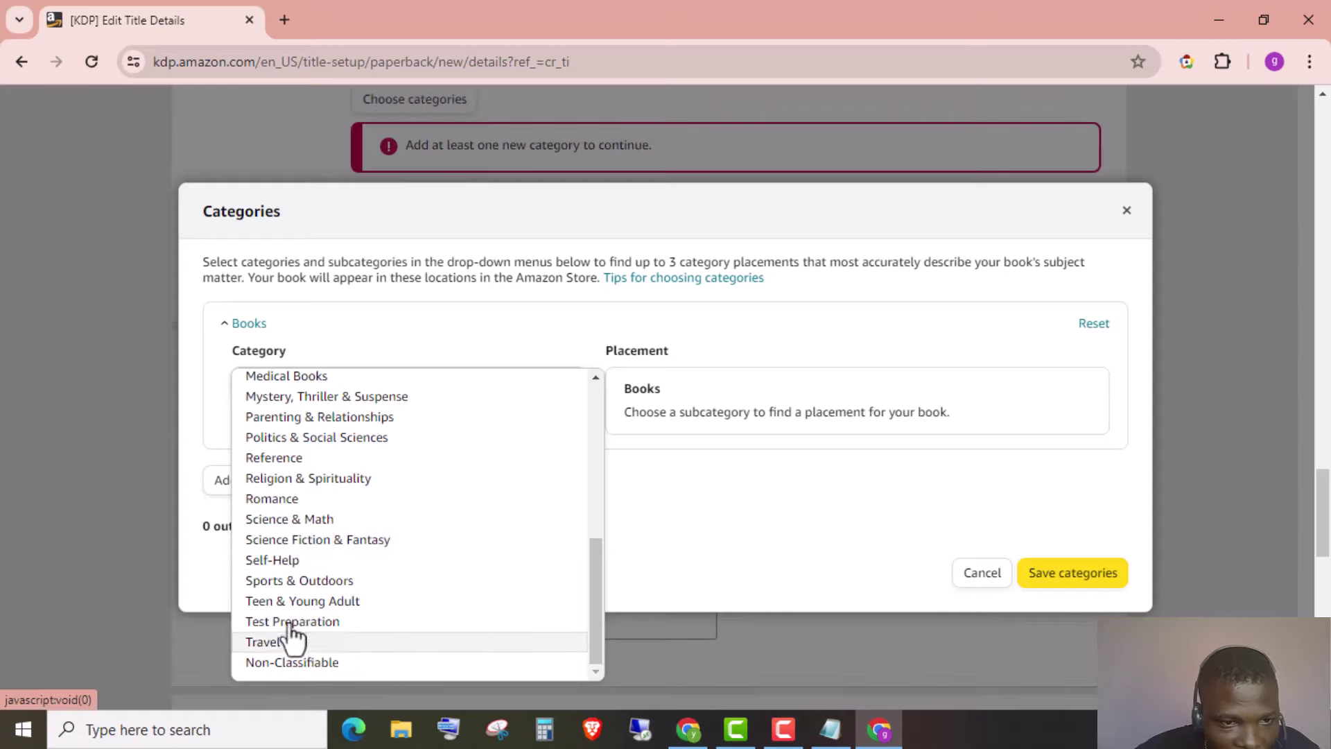
scroll(300, 599, "up", 2)
scroll(299, 601, "up", 2)
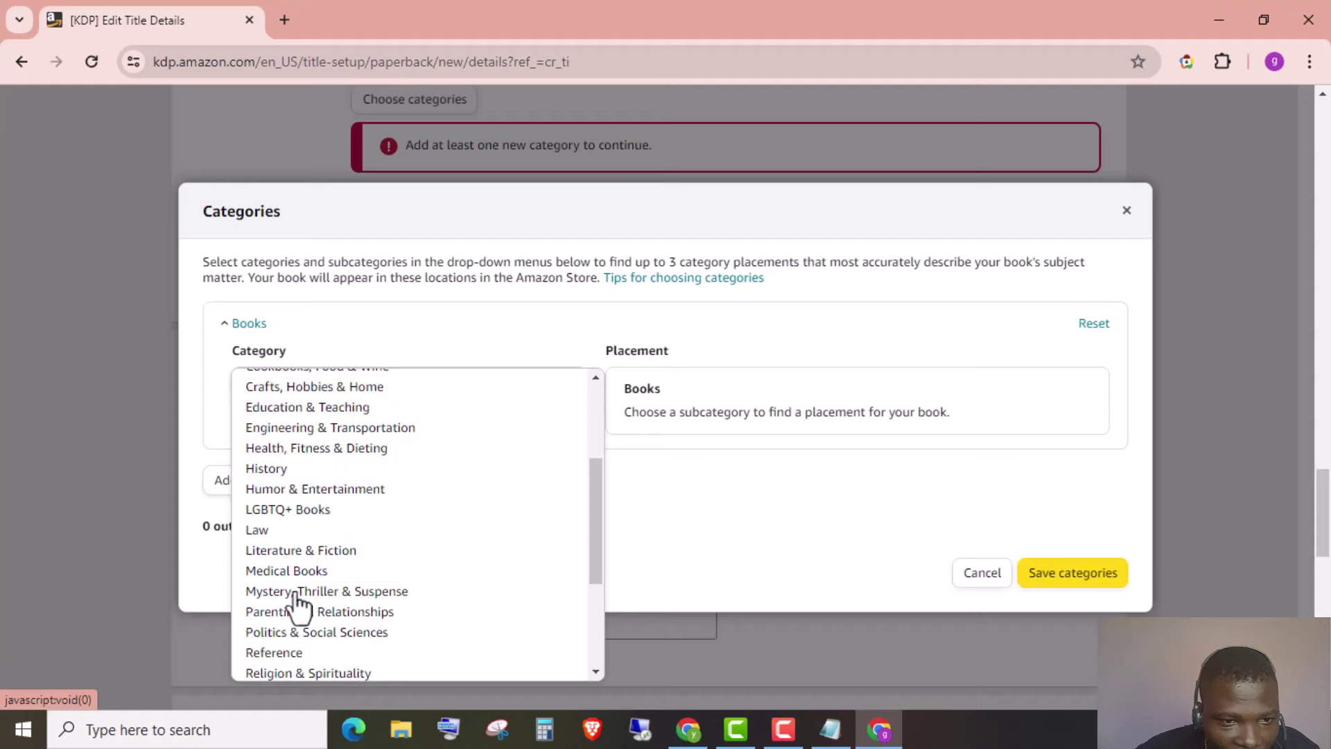
scroll(296, 607, "up", 3)
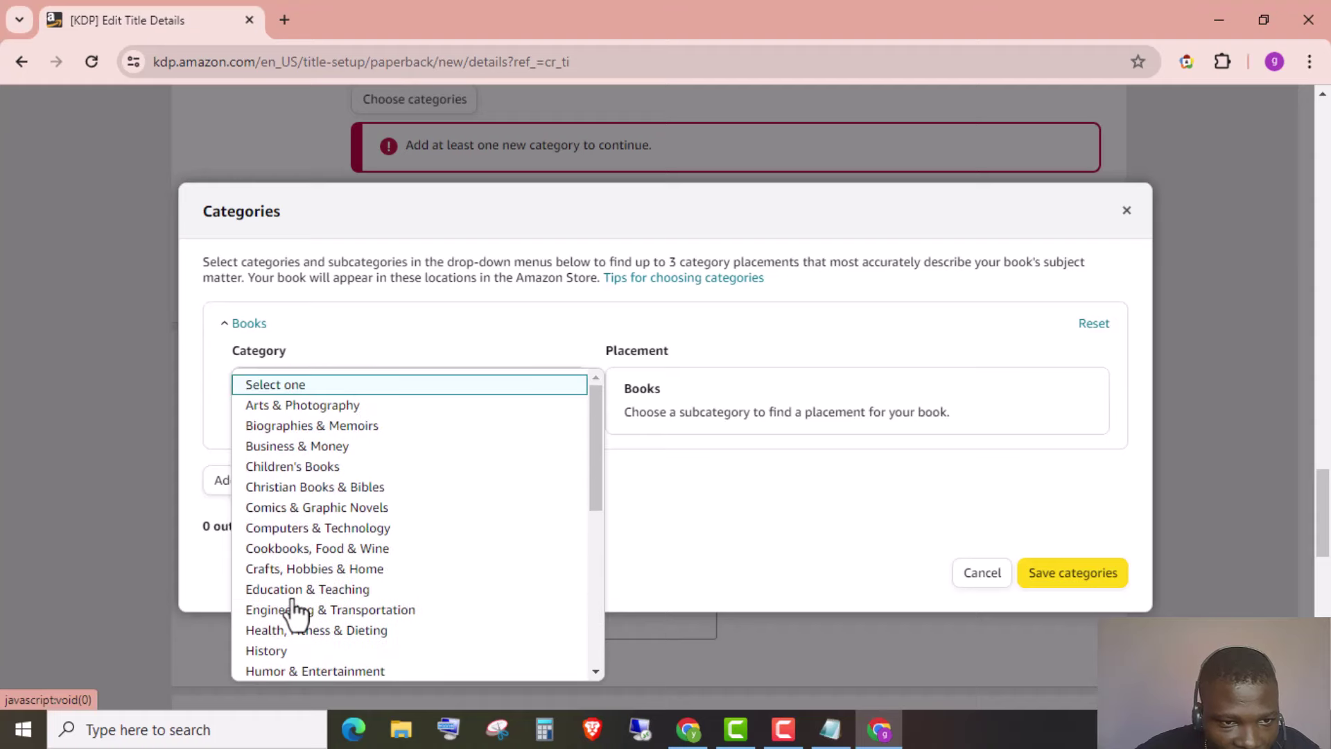
scroll(296, 608, "down", 1)
scroll(297, 608, "down", 2)
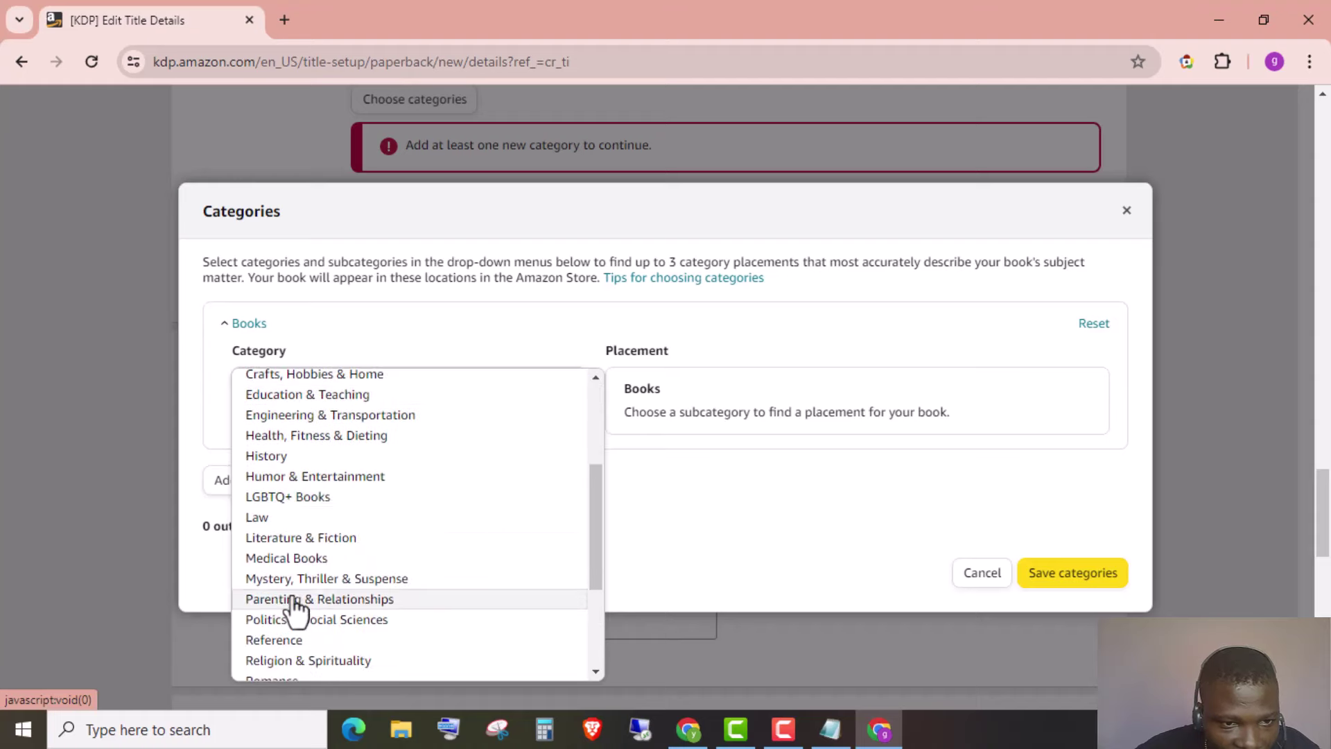
left_click(280, 435)
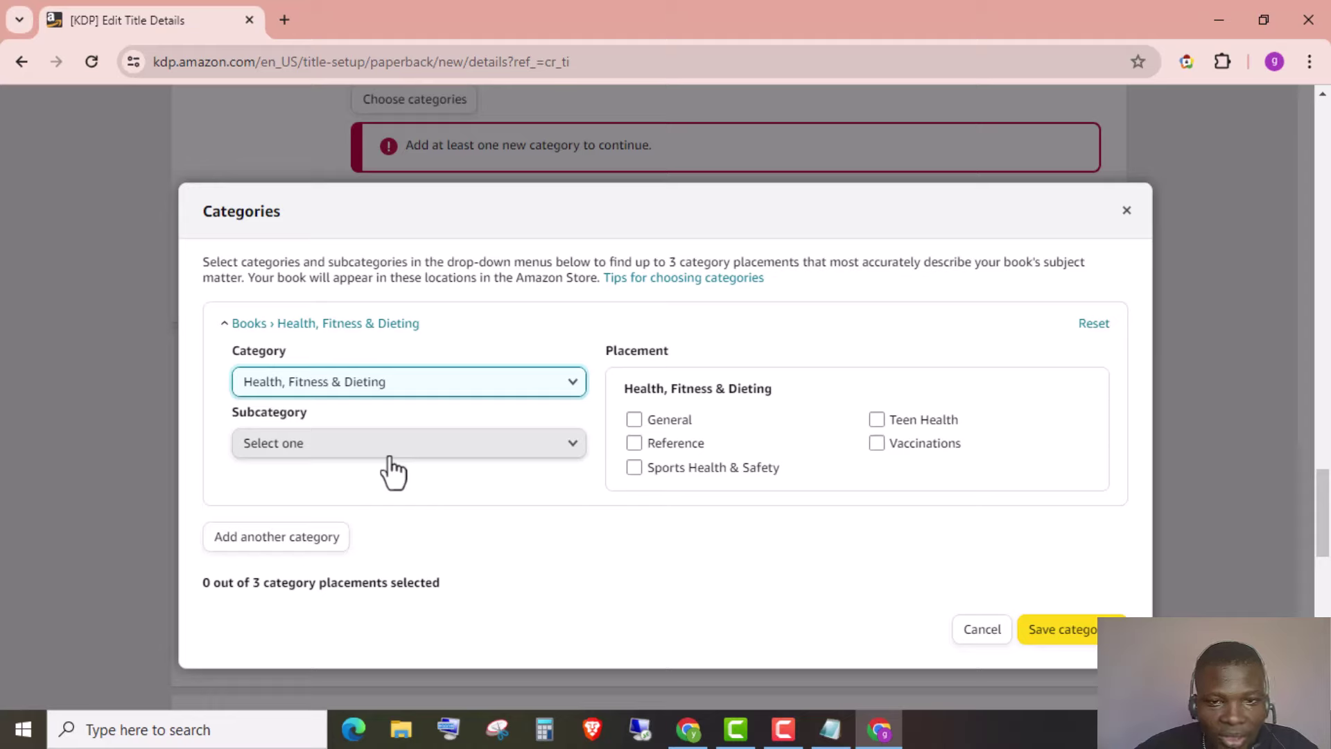
Leave the General placement unticked and list the Health, Fitness & Dieting subcategories.
left_click(634, 420)
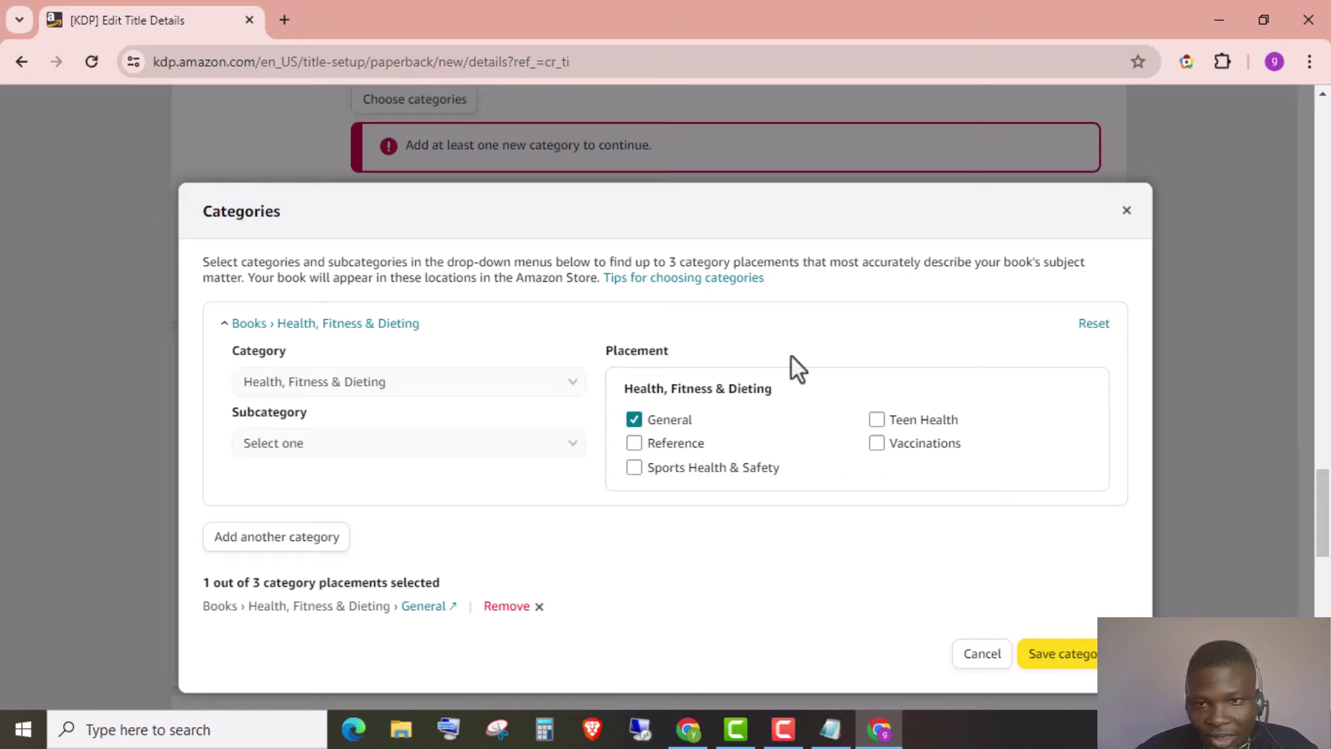
left_click(634, 420)
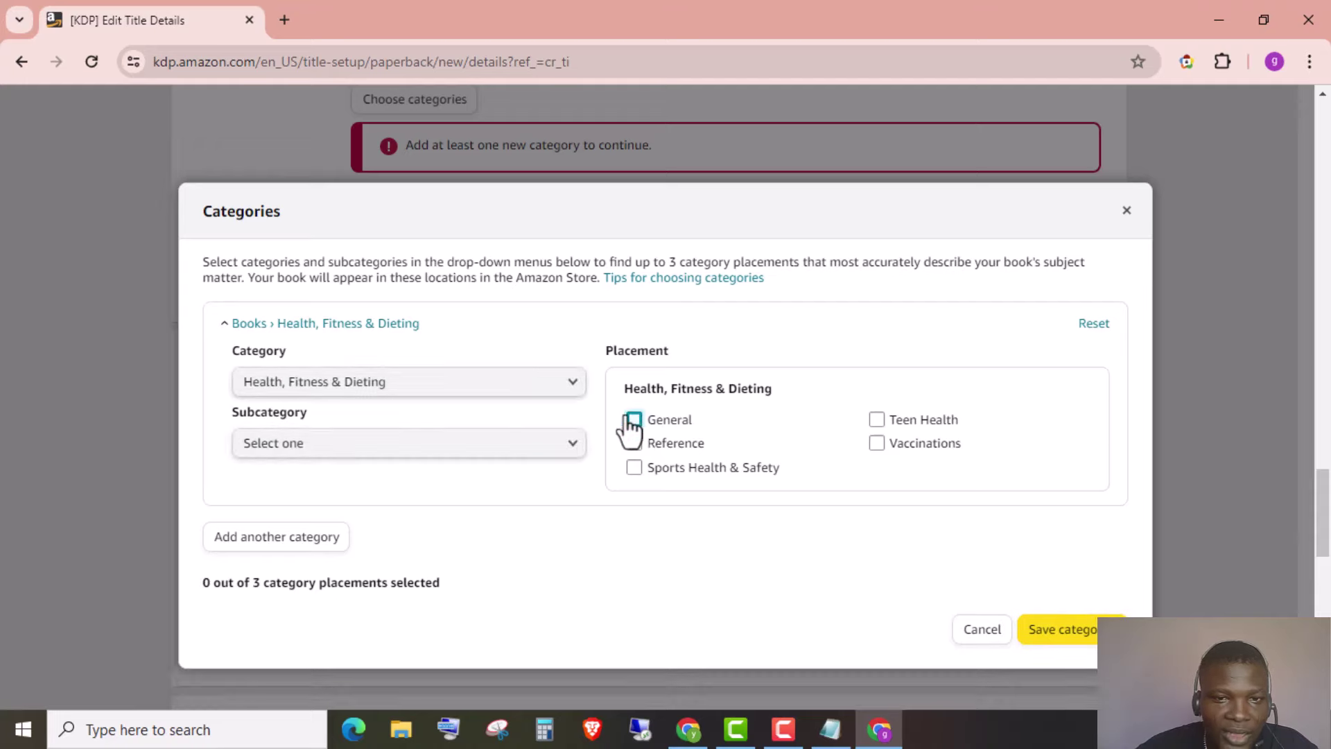
left_click(409, 447)
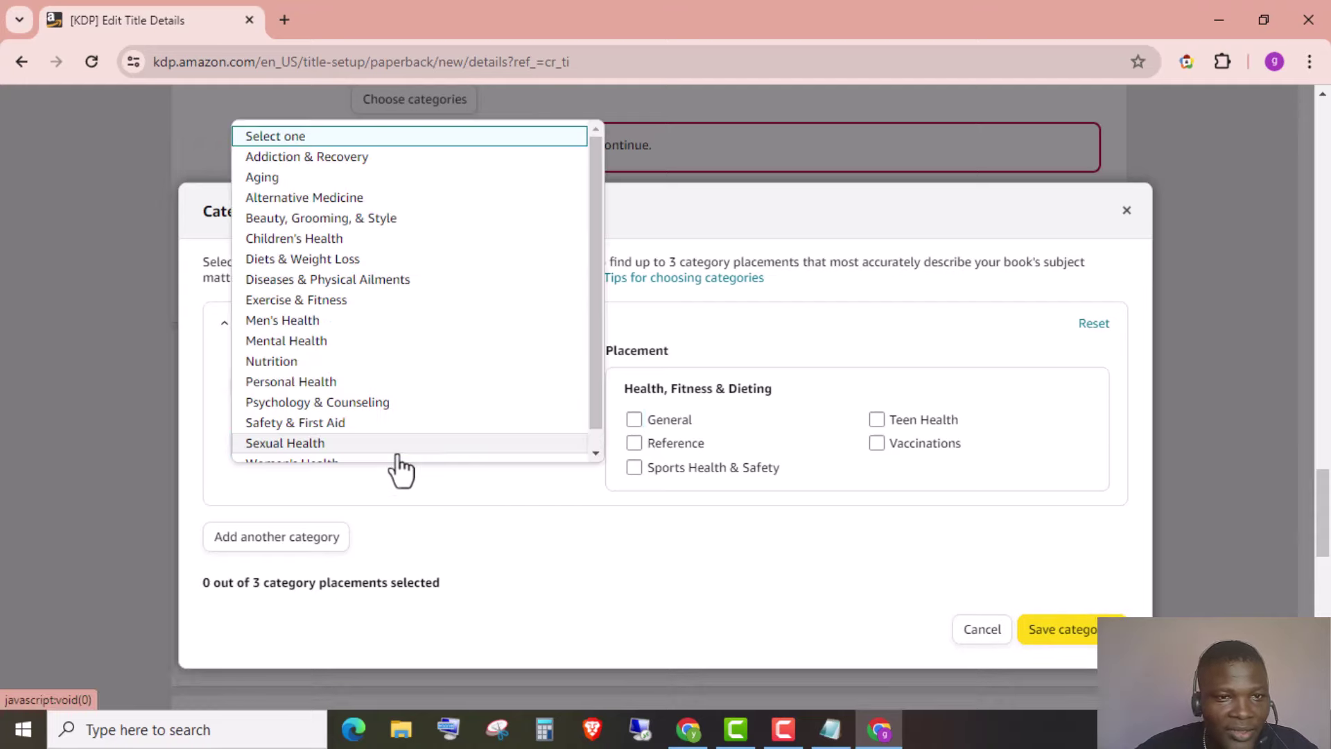
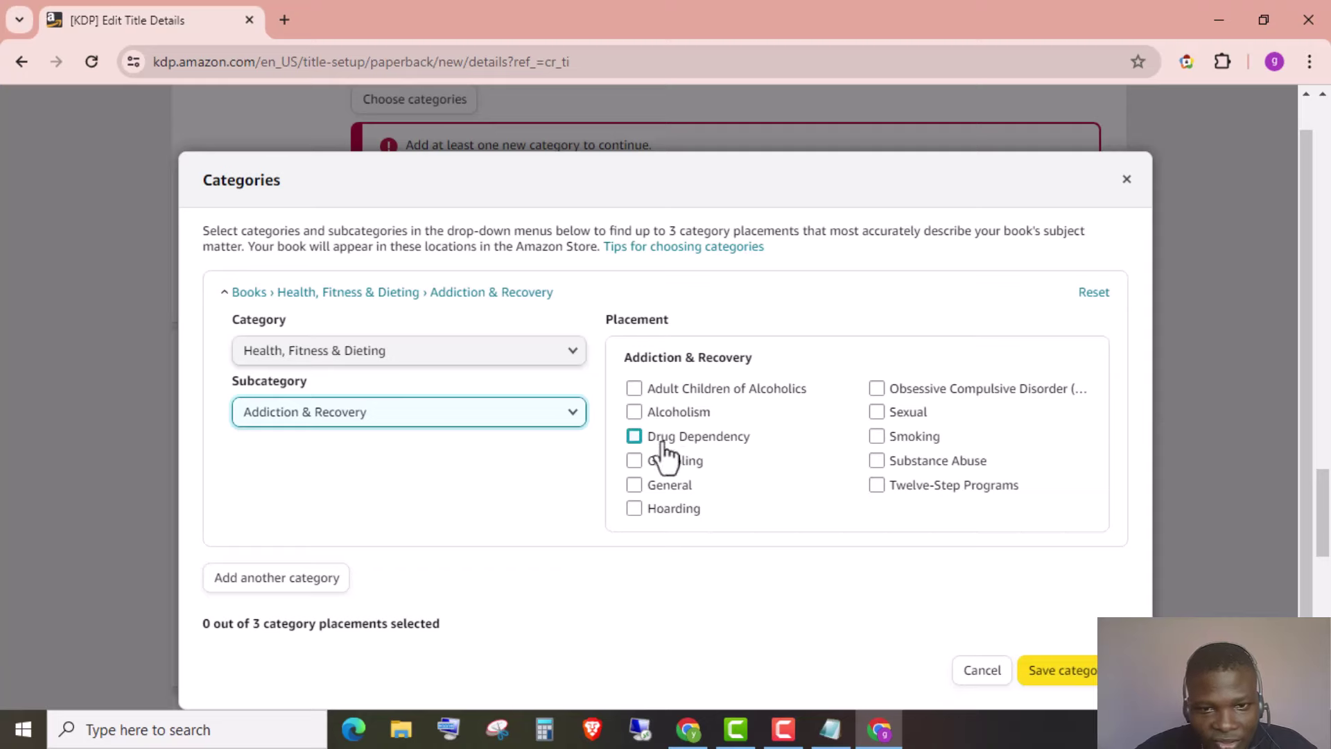
Tick General, OCD and Substance Abuse under Addiction & Recovery and save the three categories.
left_click(634, 485)
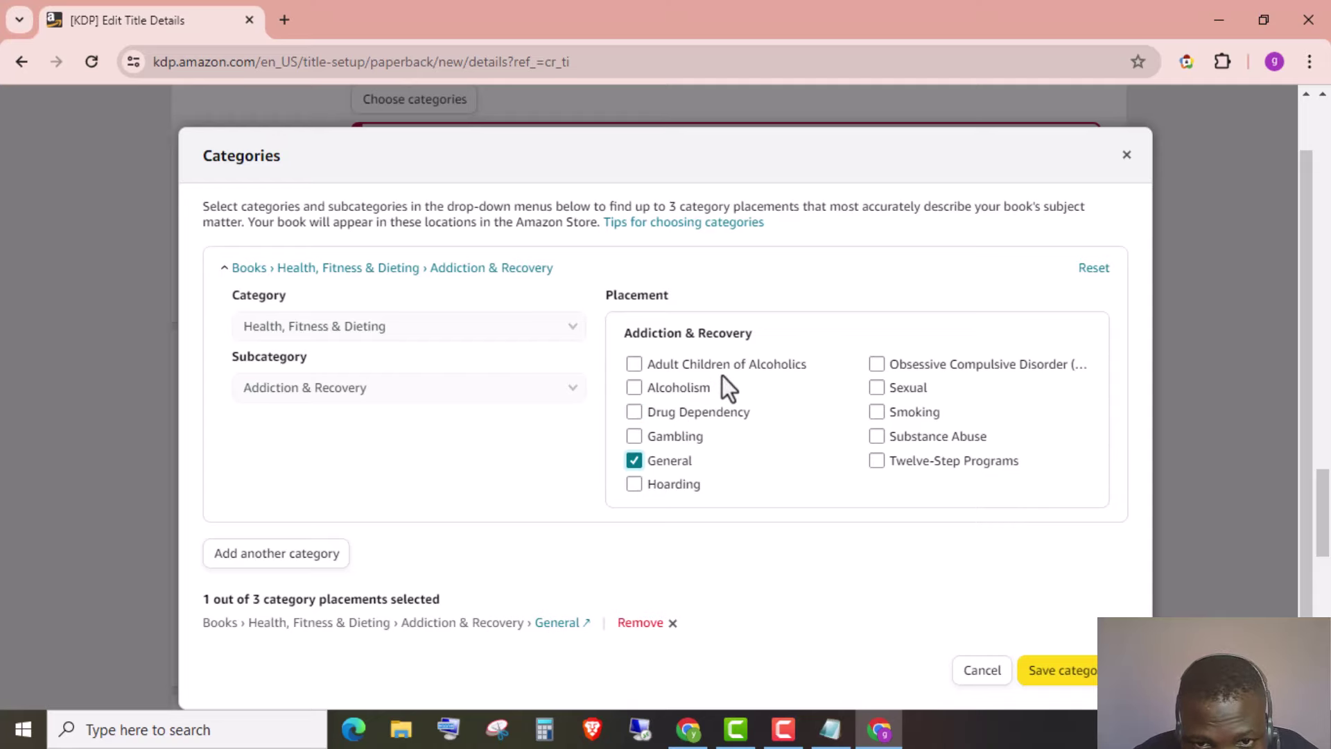
left_click(878, 365)
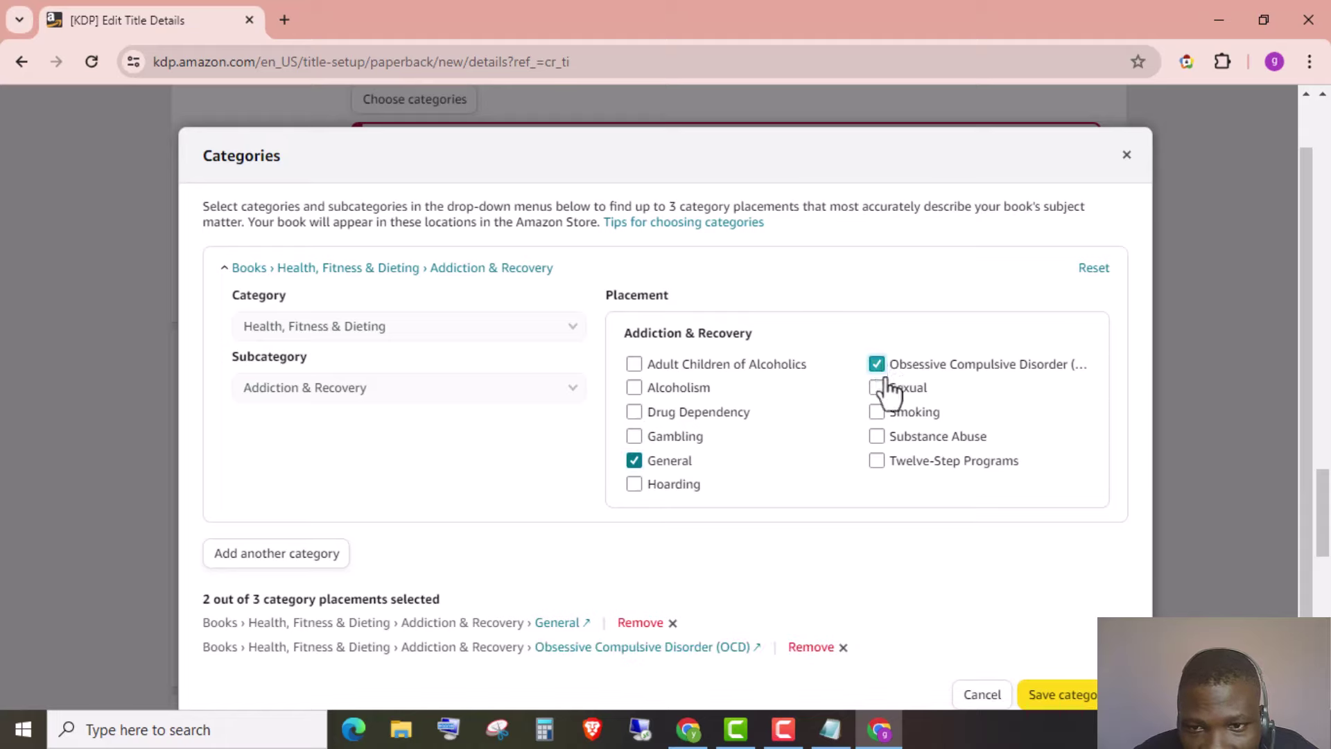
left_click(877, 437)
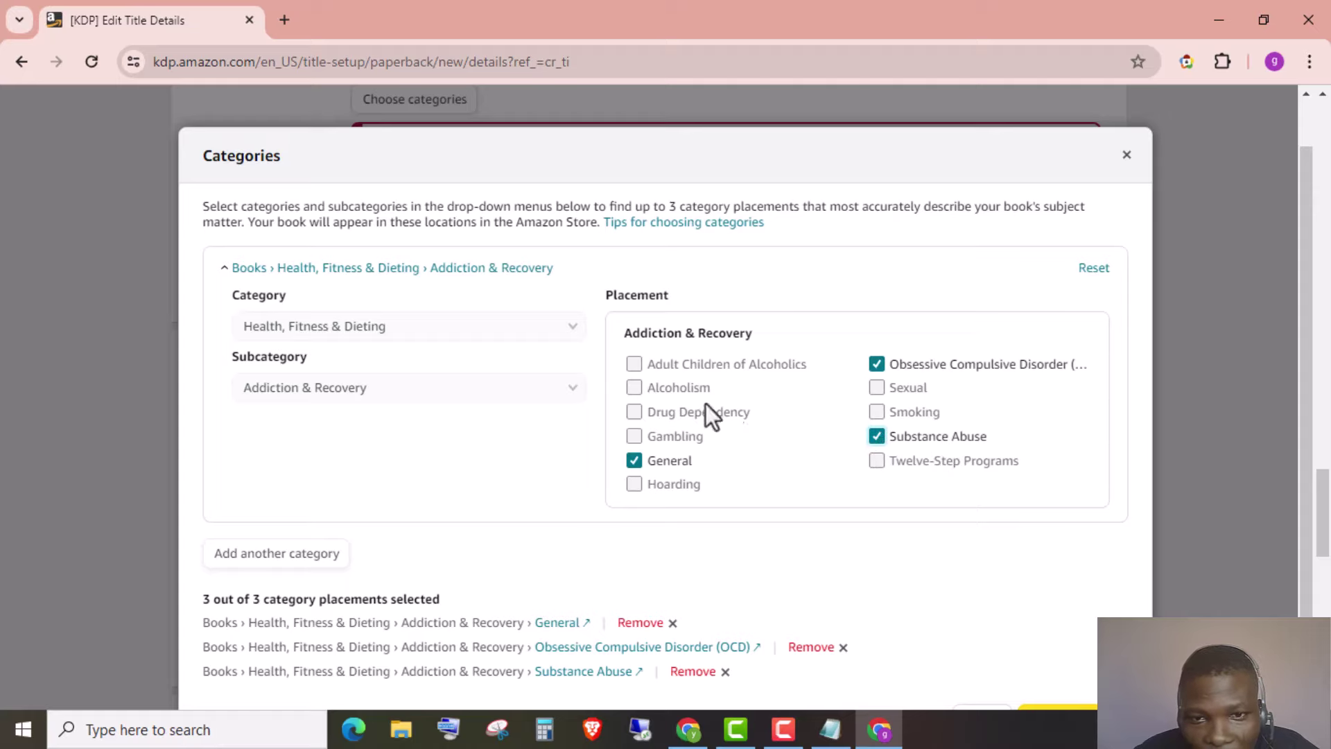
scroll(722, 455, "down", 1)
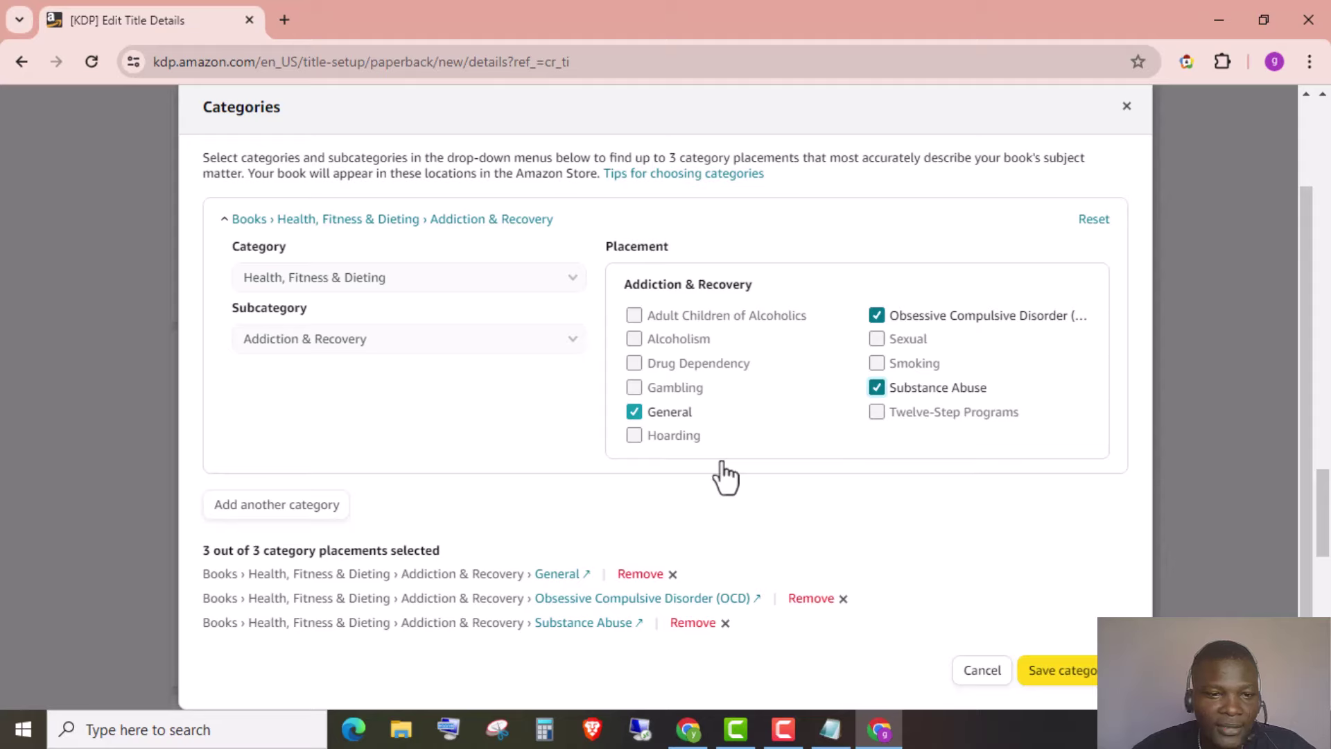
scroll(784, 468, "down", 2)
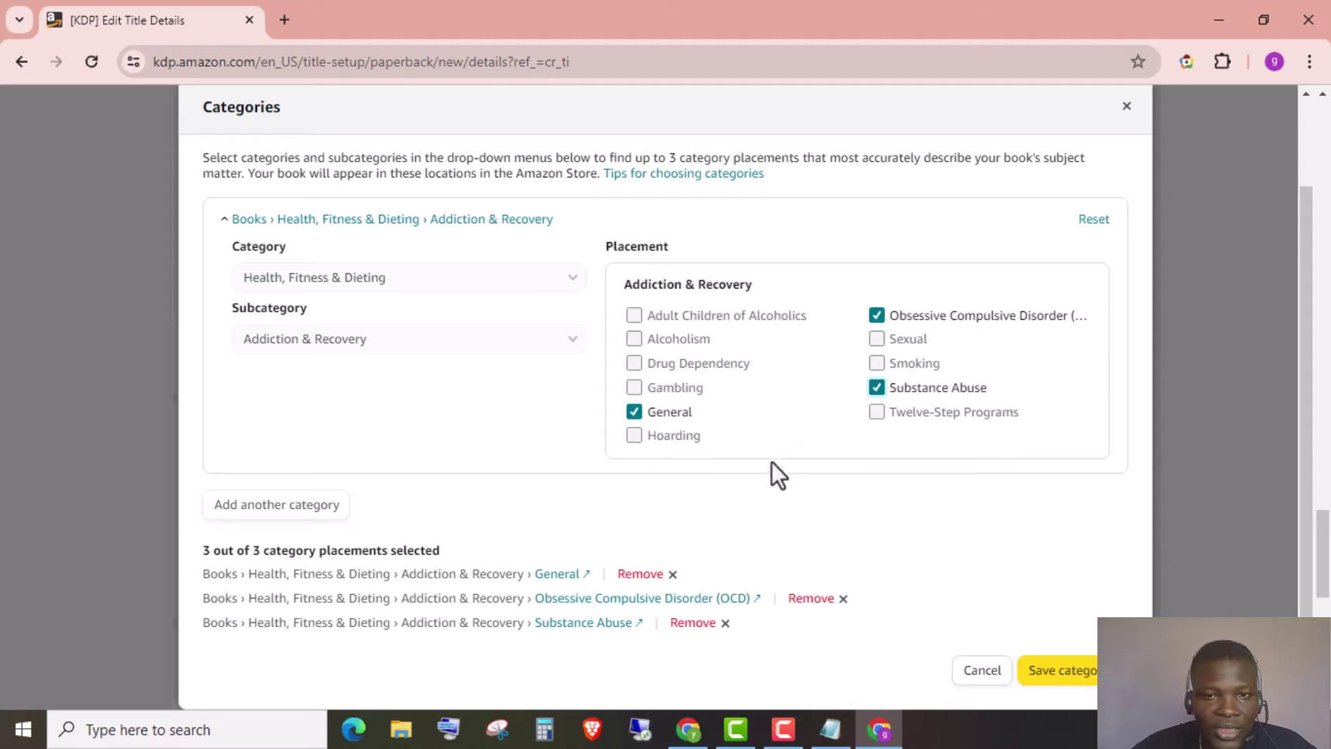
scroll(922, 431, "down", 2)
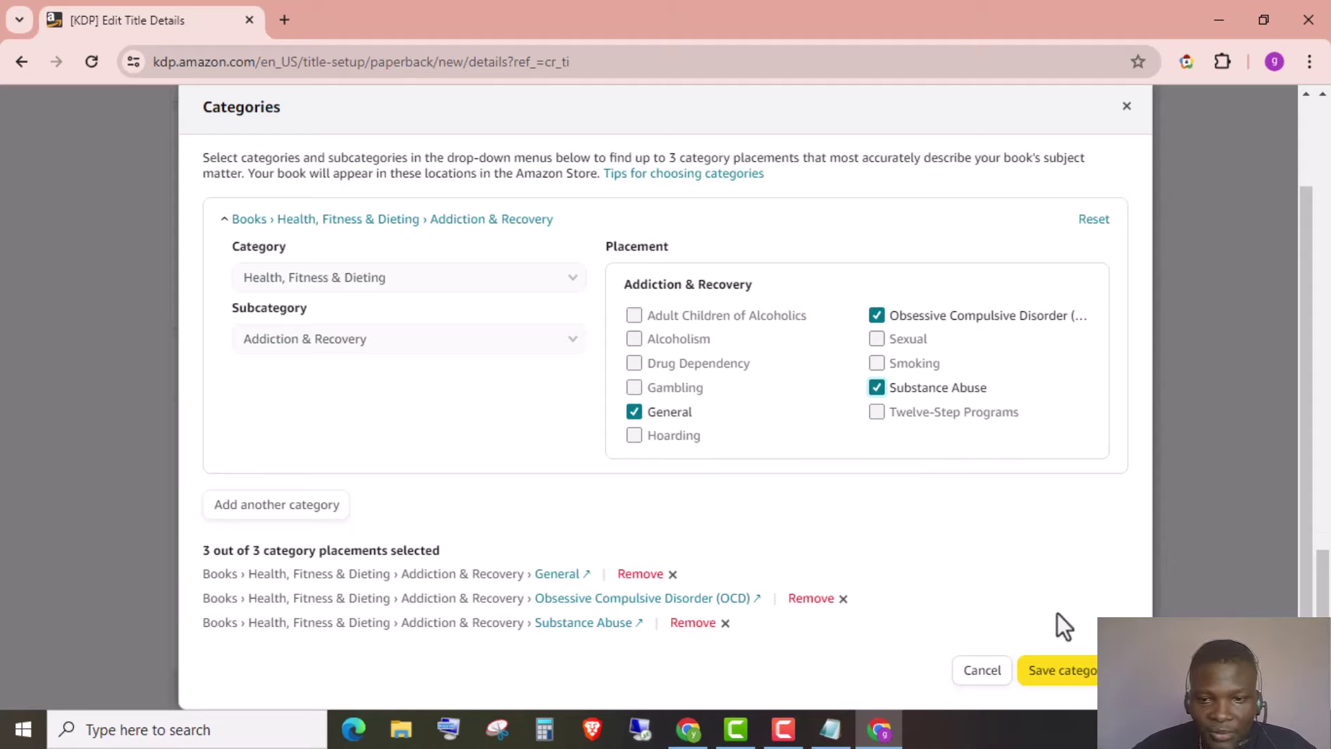
left_click(1072, 670)
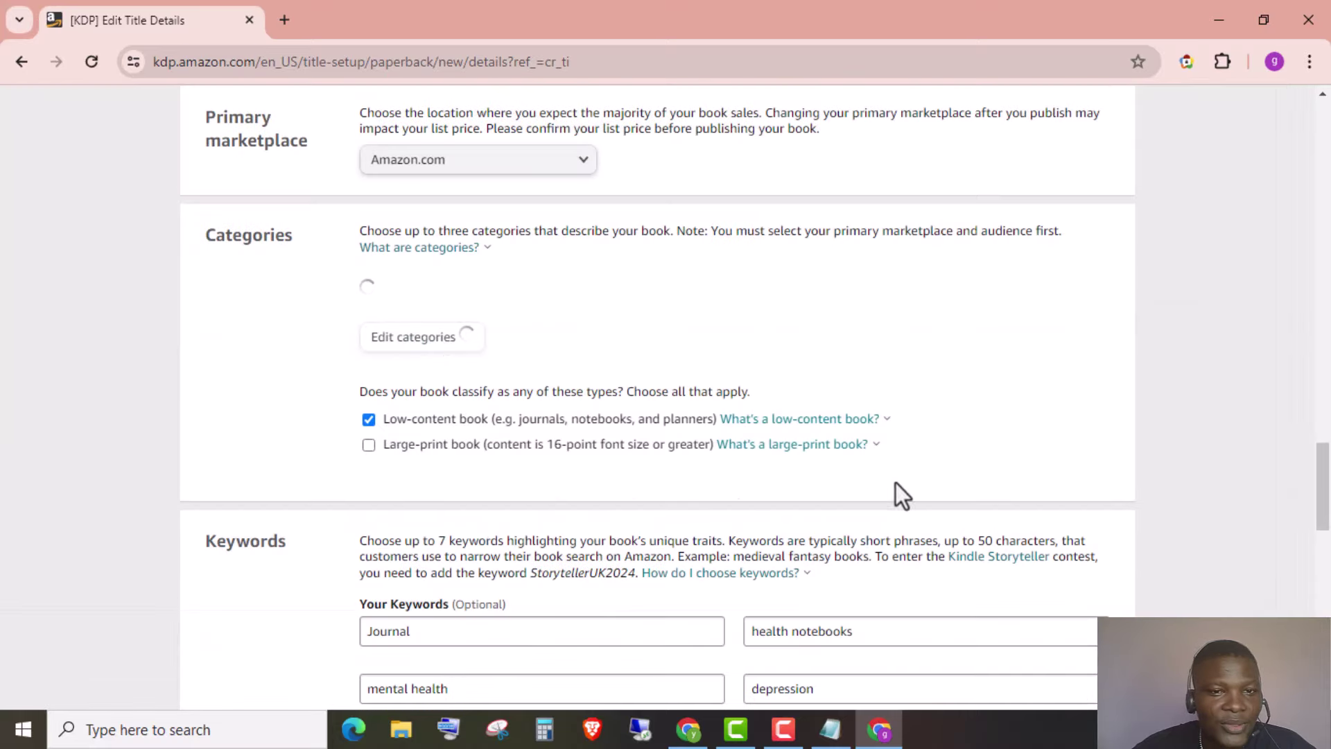
Save and continue from the paperback details to Paperback Content, with Black & white white-paper interior.
scroll(801, 467, "down", 15)
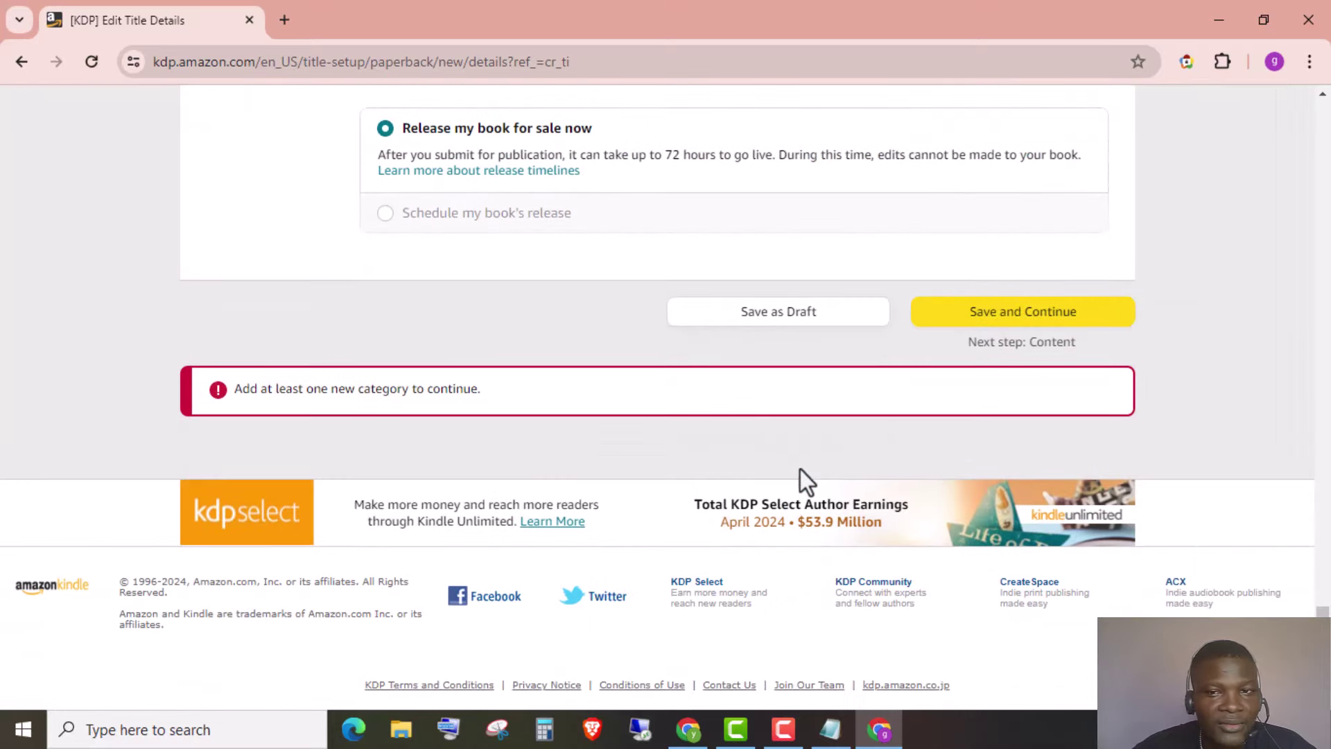
left_click(1034, 313)
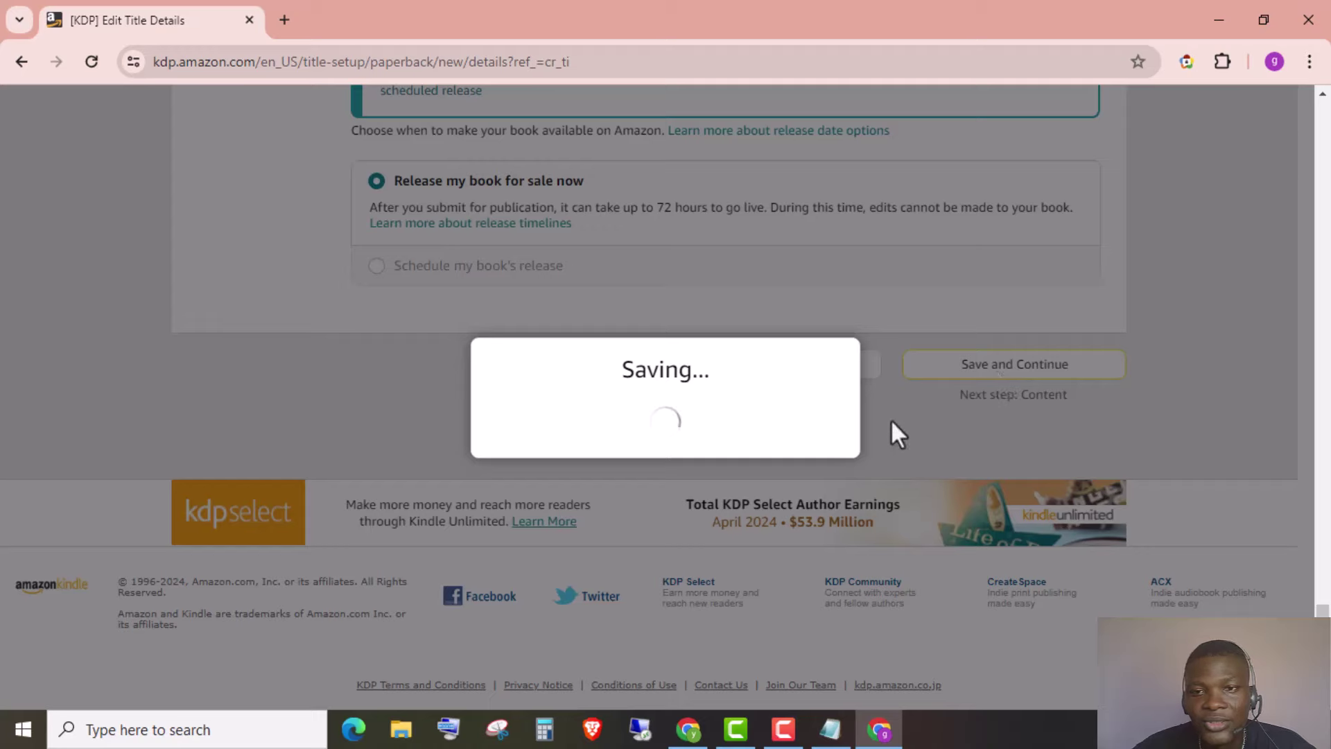
scroll(891, 435, "up", 3)
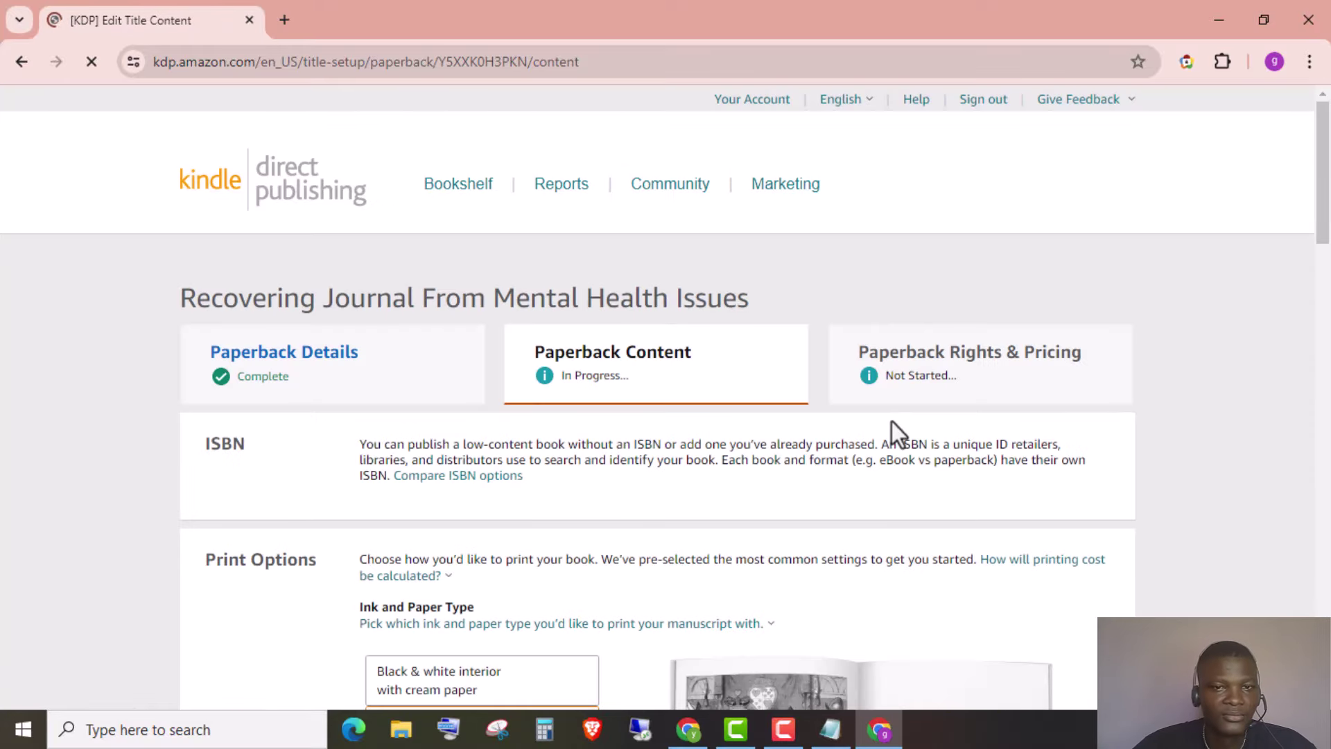
scroll(551, 410, "down", 2)
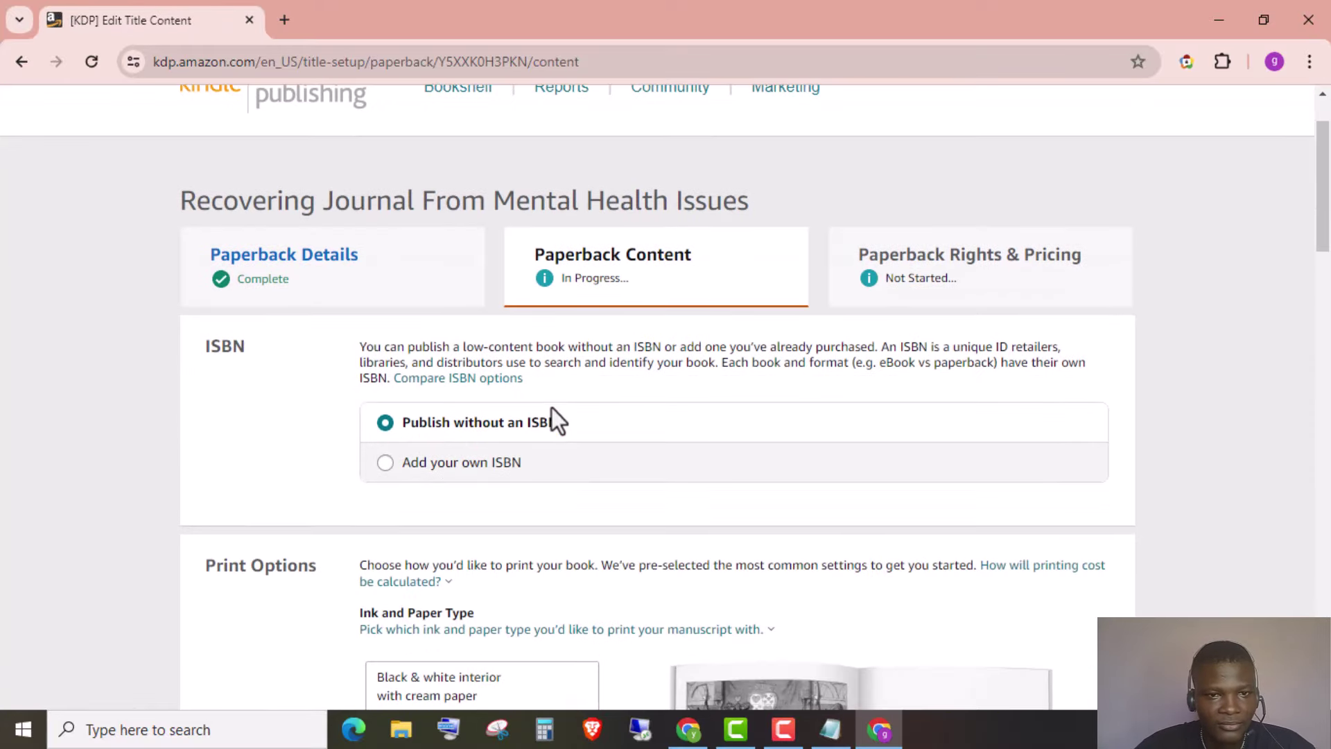
scroll(551, 408, "down", 2)
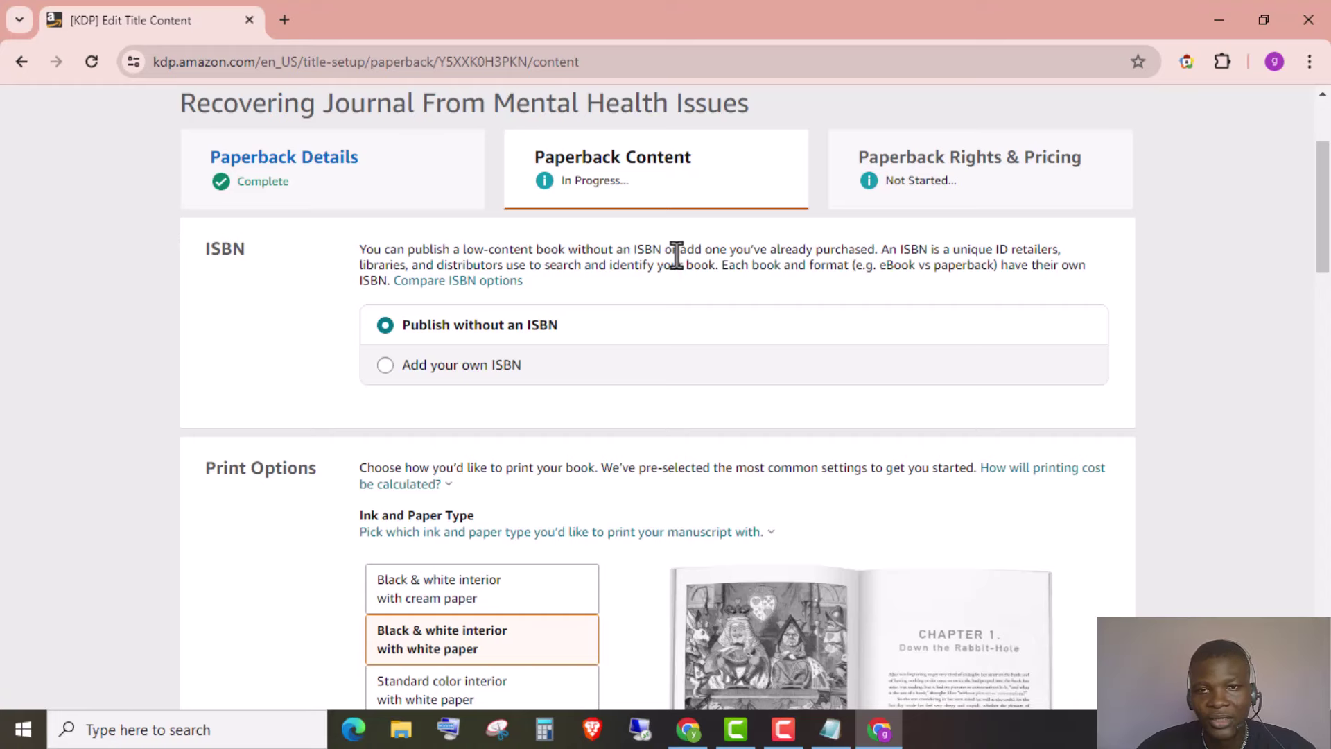
scroll(629, 423, "down", 5)
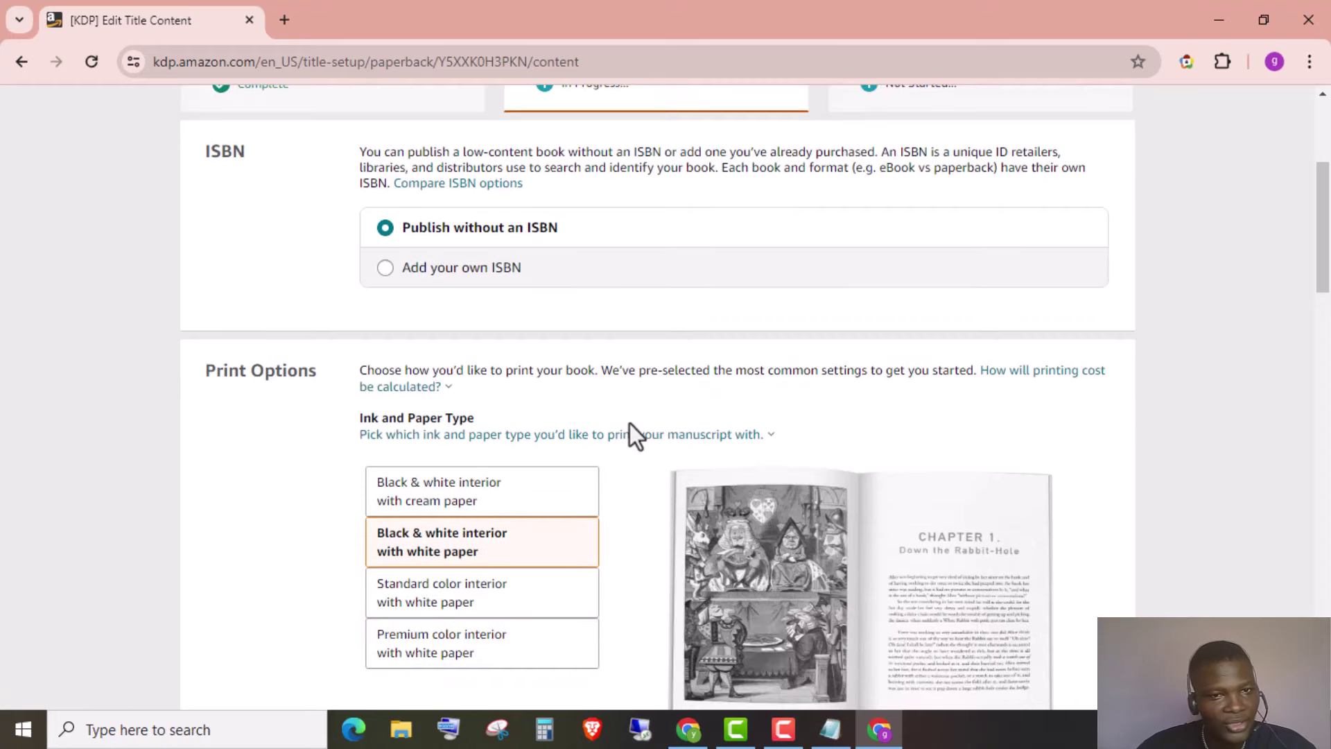
scroll(642, 444, "up", 3)
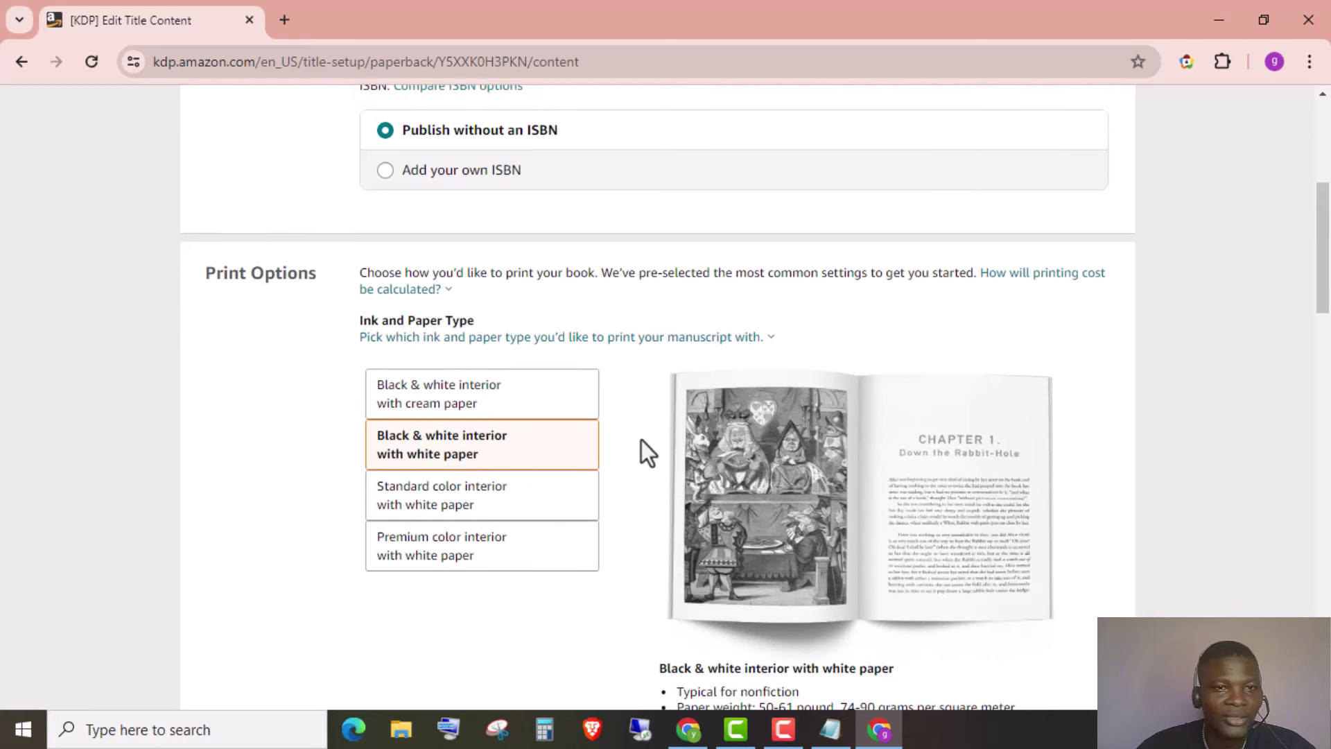
scroll(642, 444, "down", 1)
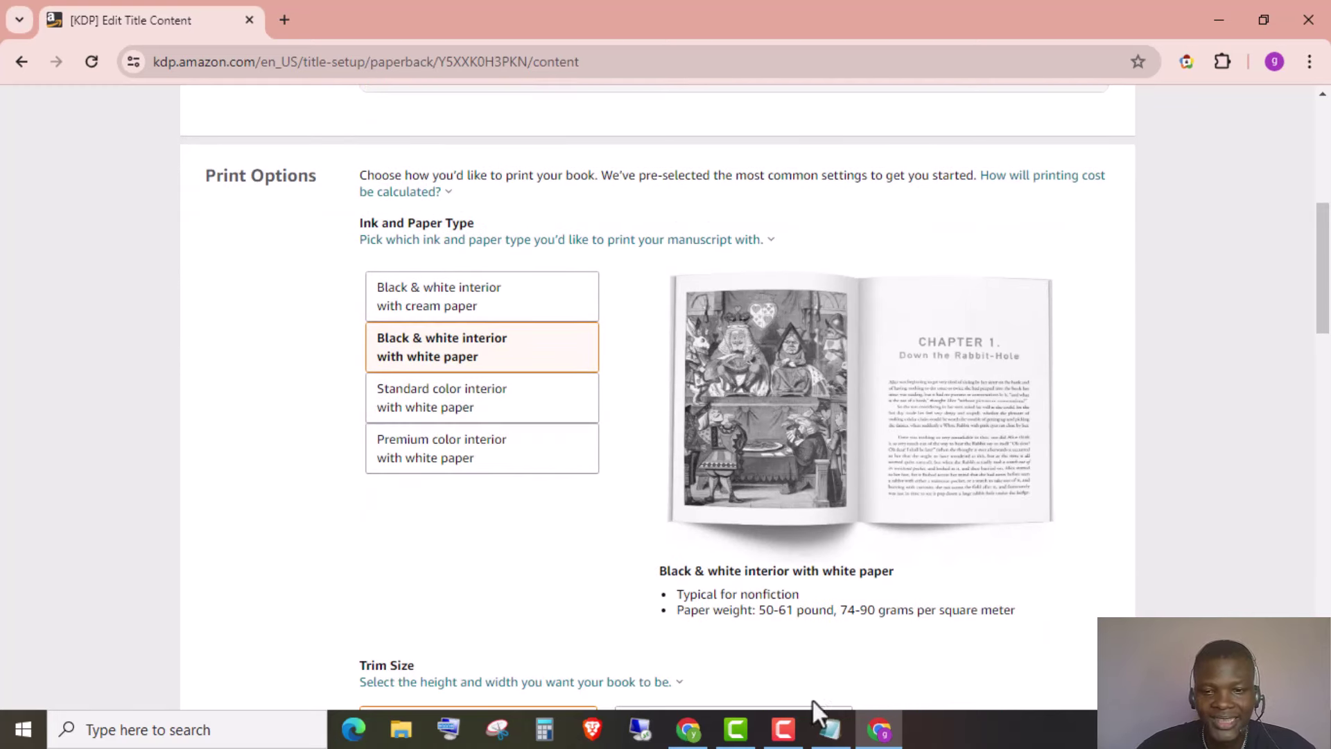
Return to the KDP page and choose Standard color interior with white paper.
left_click(784, 728)
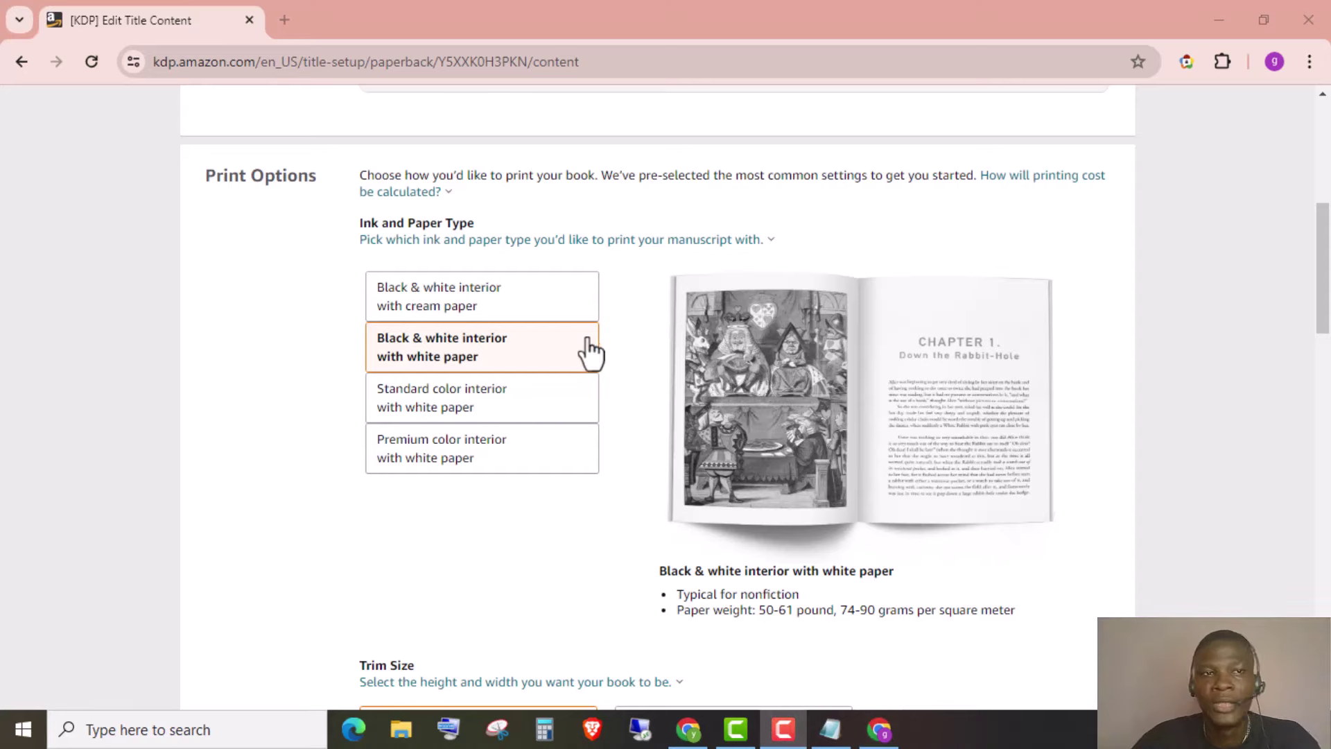
left_click(676, 407)
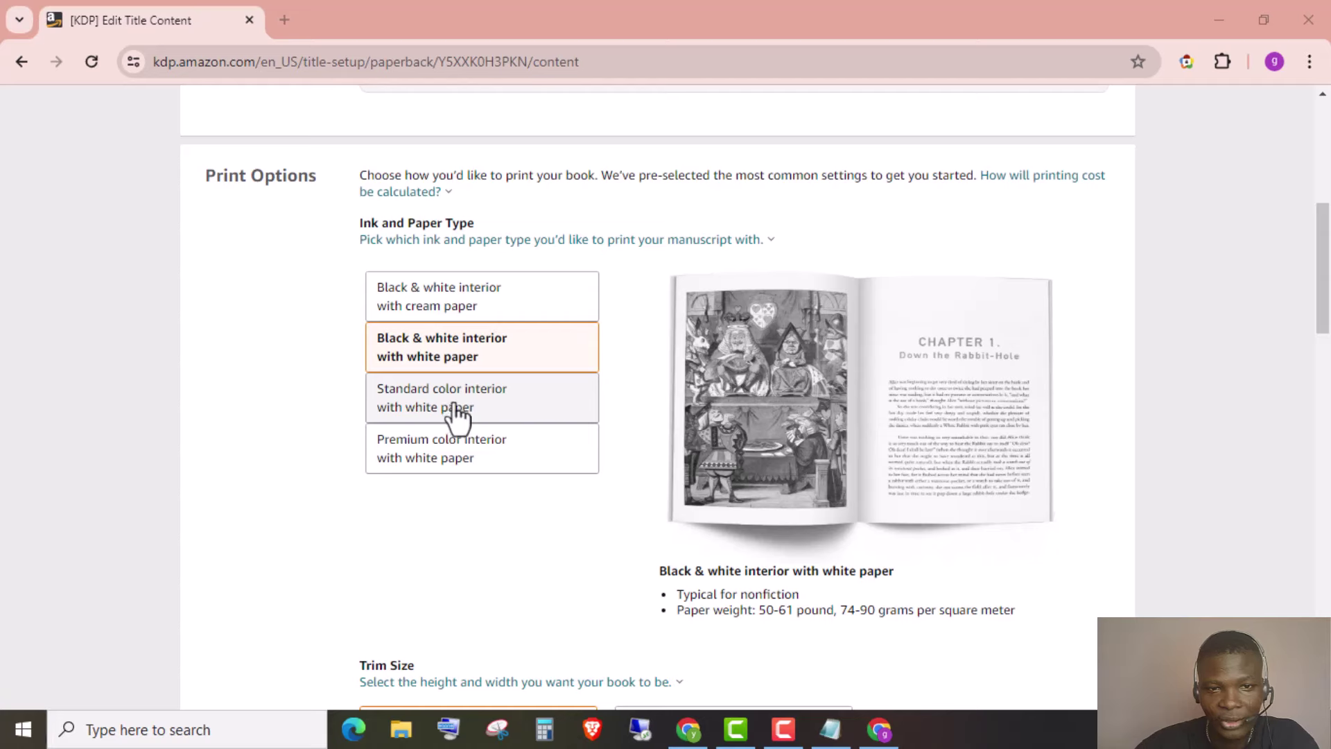
left_click(416, 413)
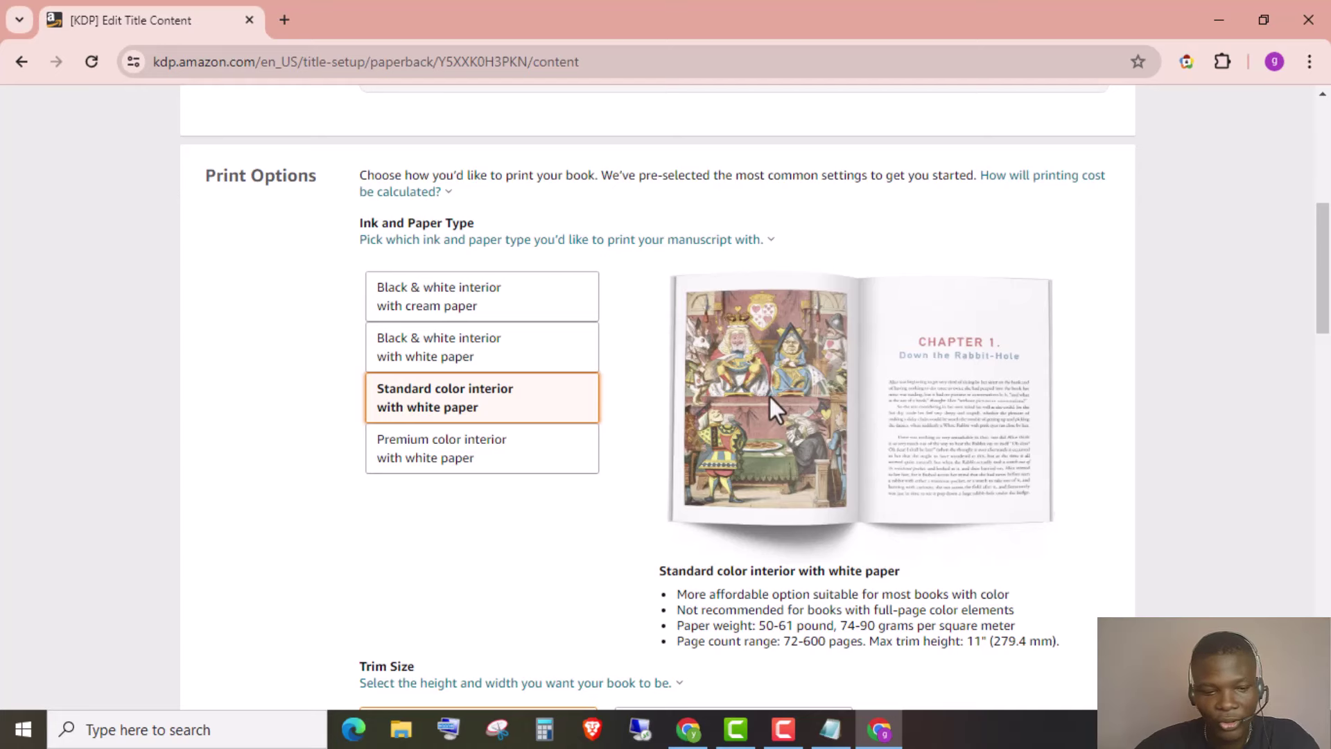
Zoom in, preview Premium color and both black-and-white papers, then settle on Black & white with white paper.
key("ctrl+plus")
key("ctrl+plus")
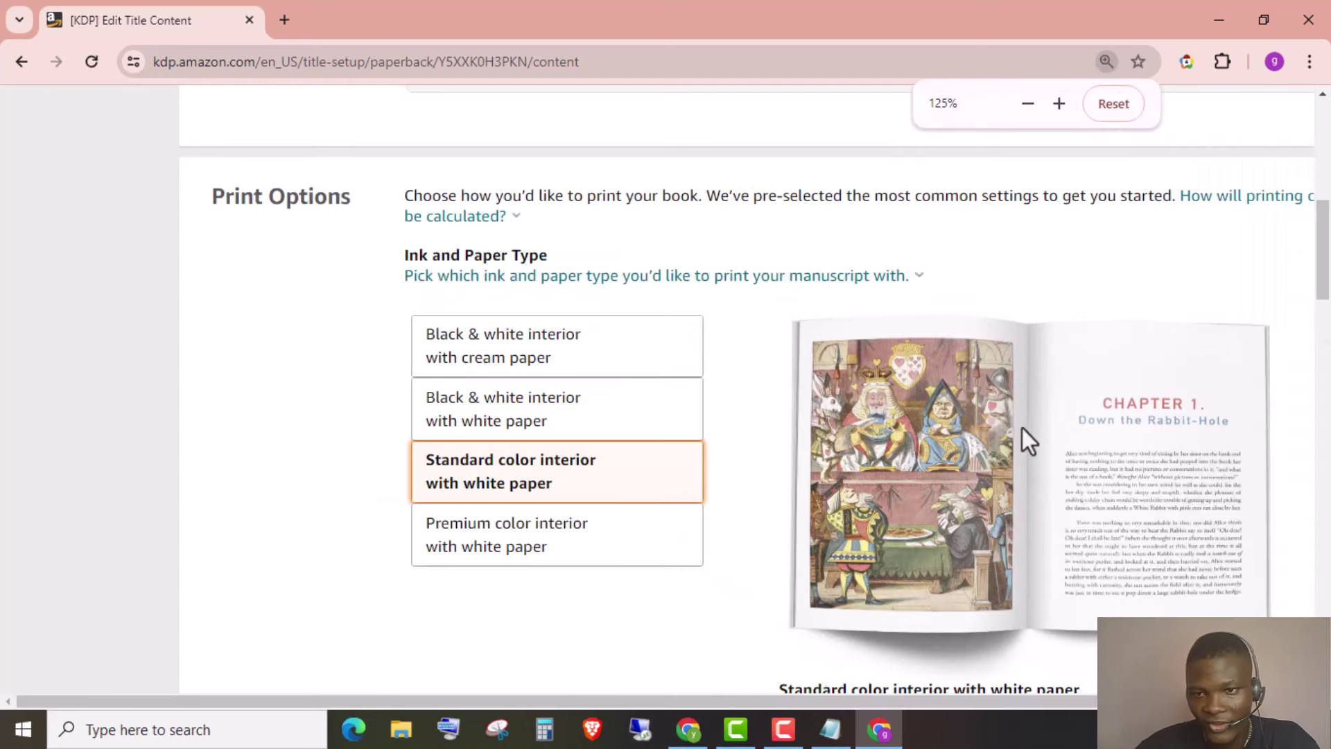
scroll(1000, 448, "right", 4)
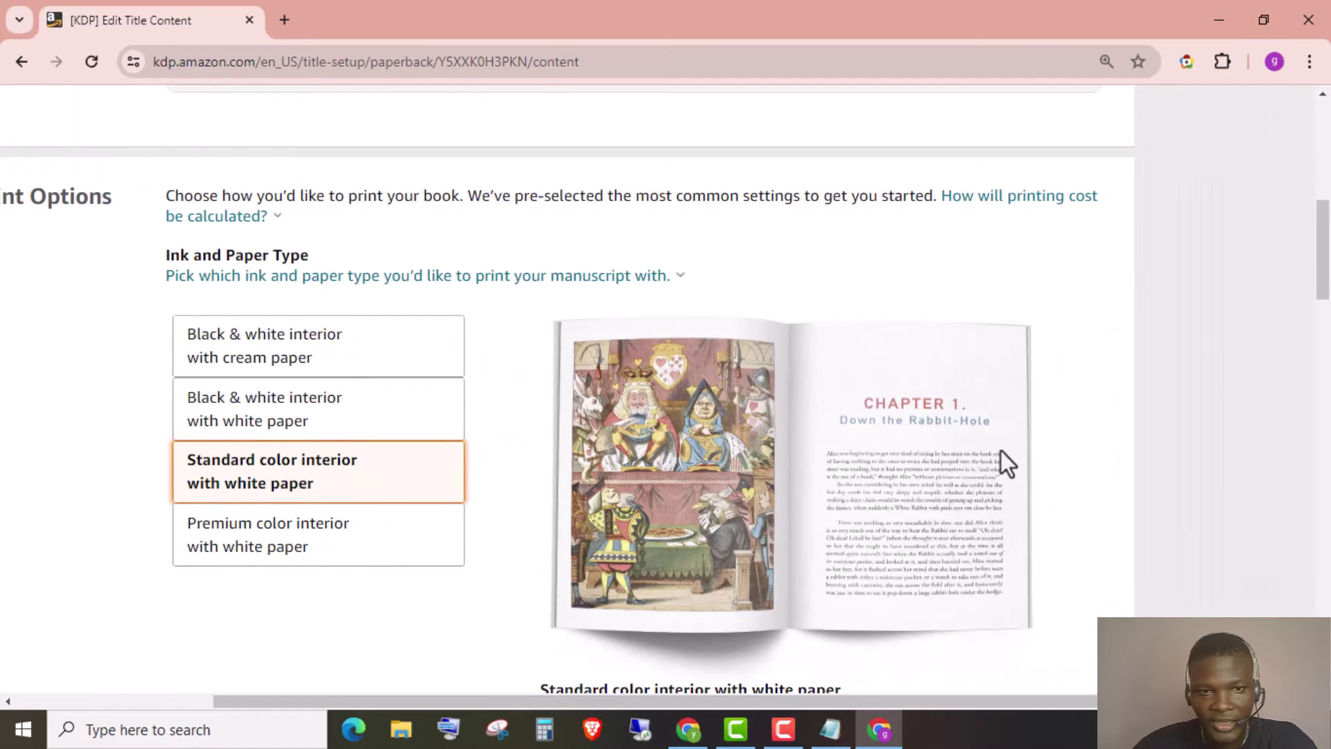
left_click(242, 551)
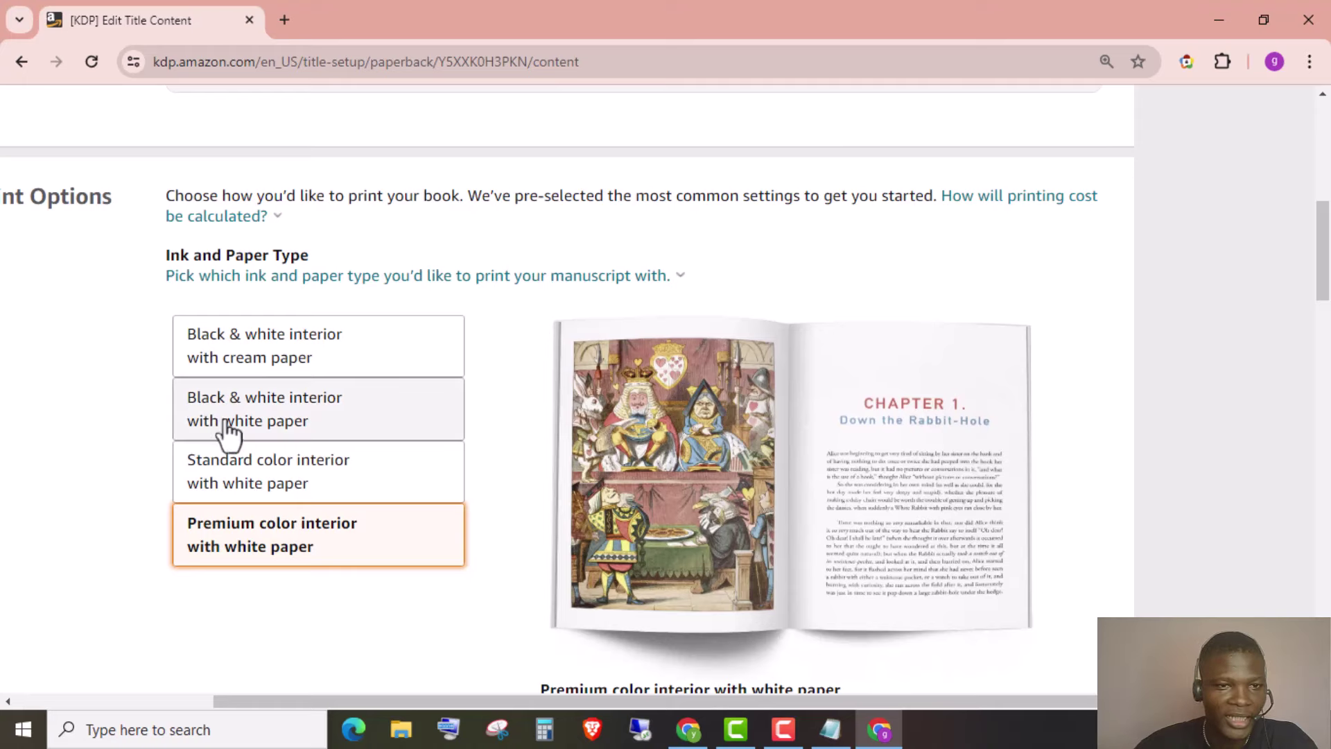
left_click(258, 420)
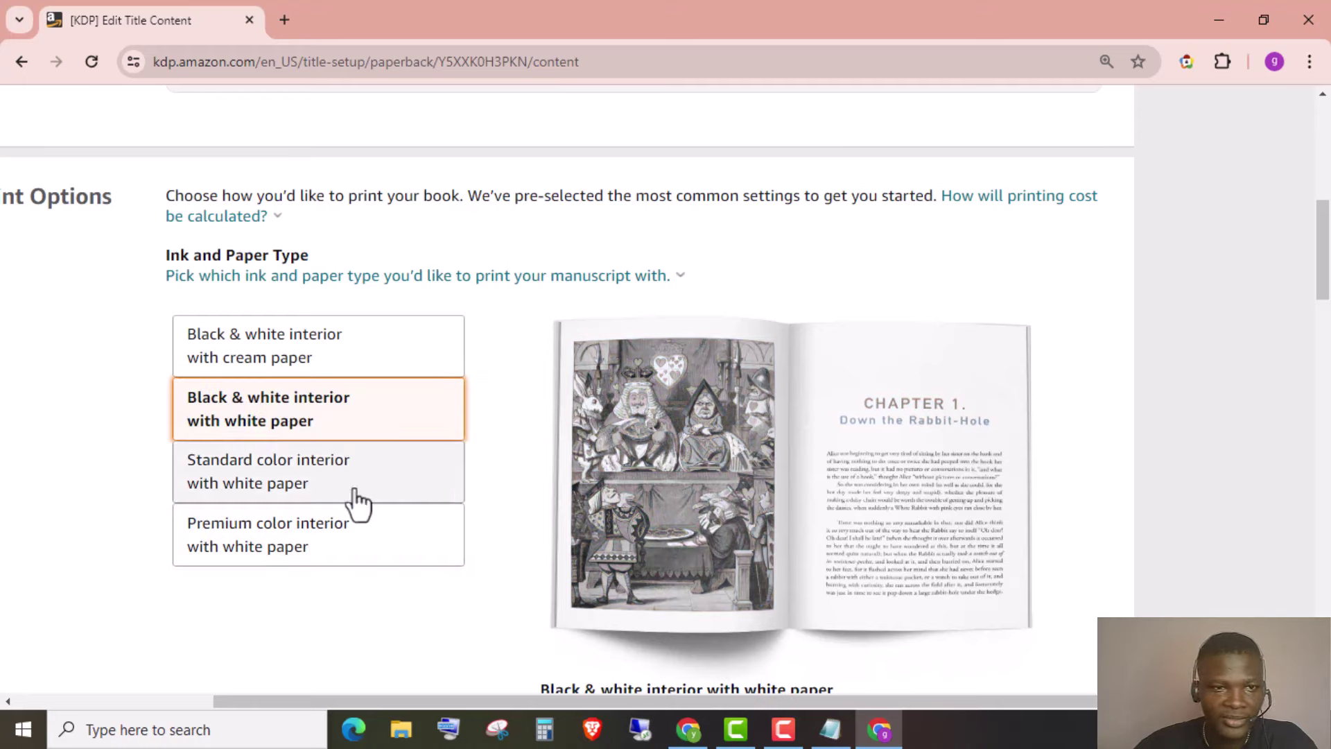
left_click(276, 368)
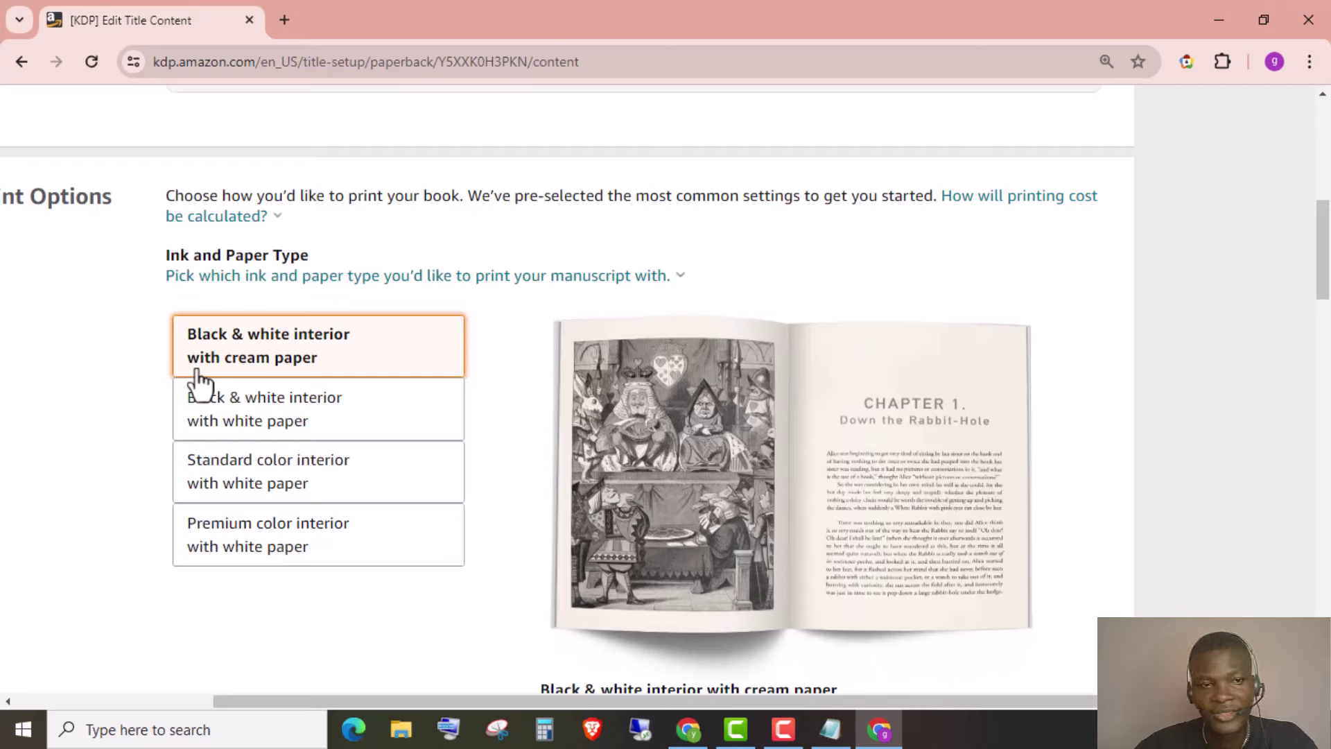
left_click(327, 426)
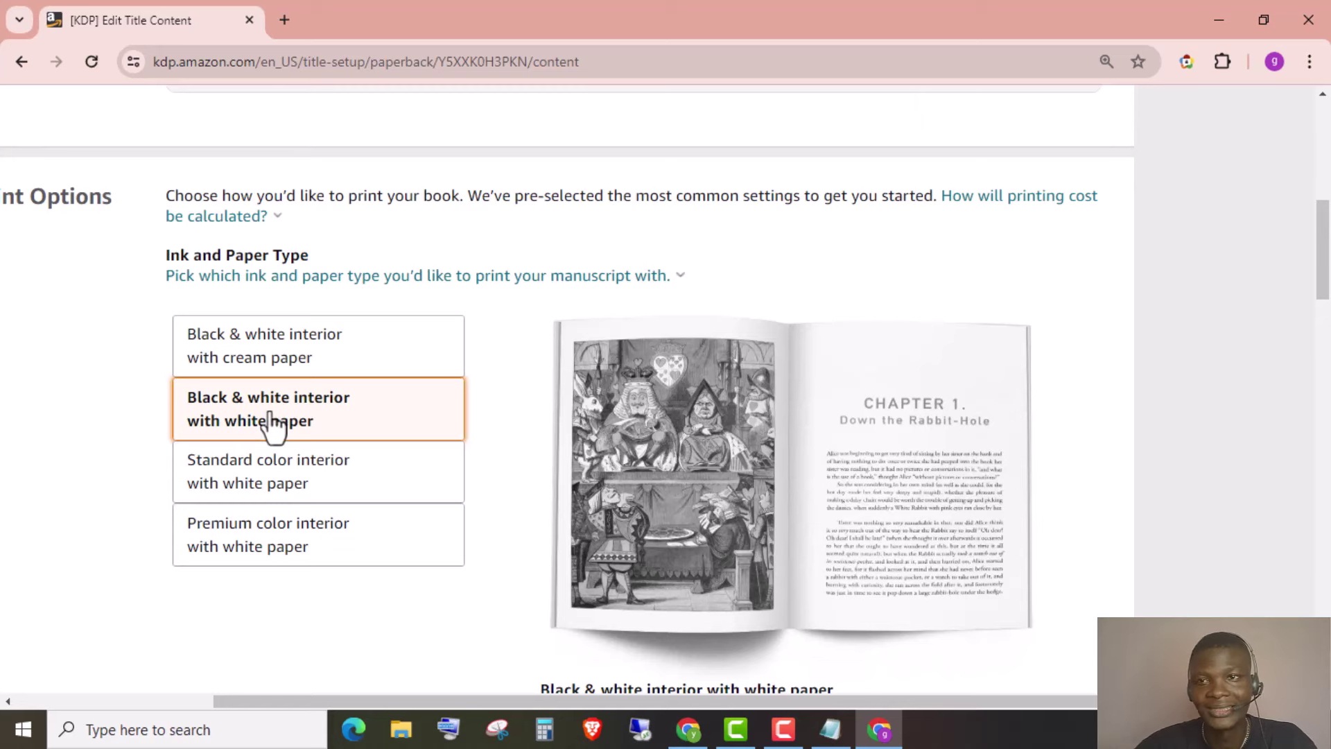
key("ctrl+minus")
key("ctrl+minus")
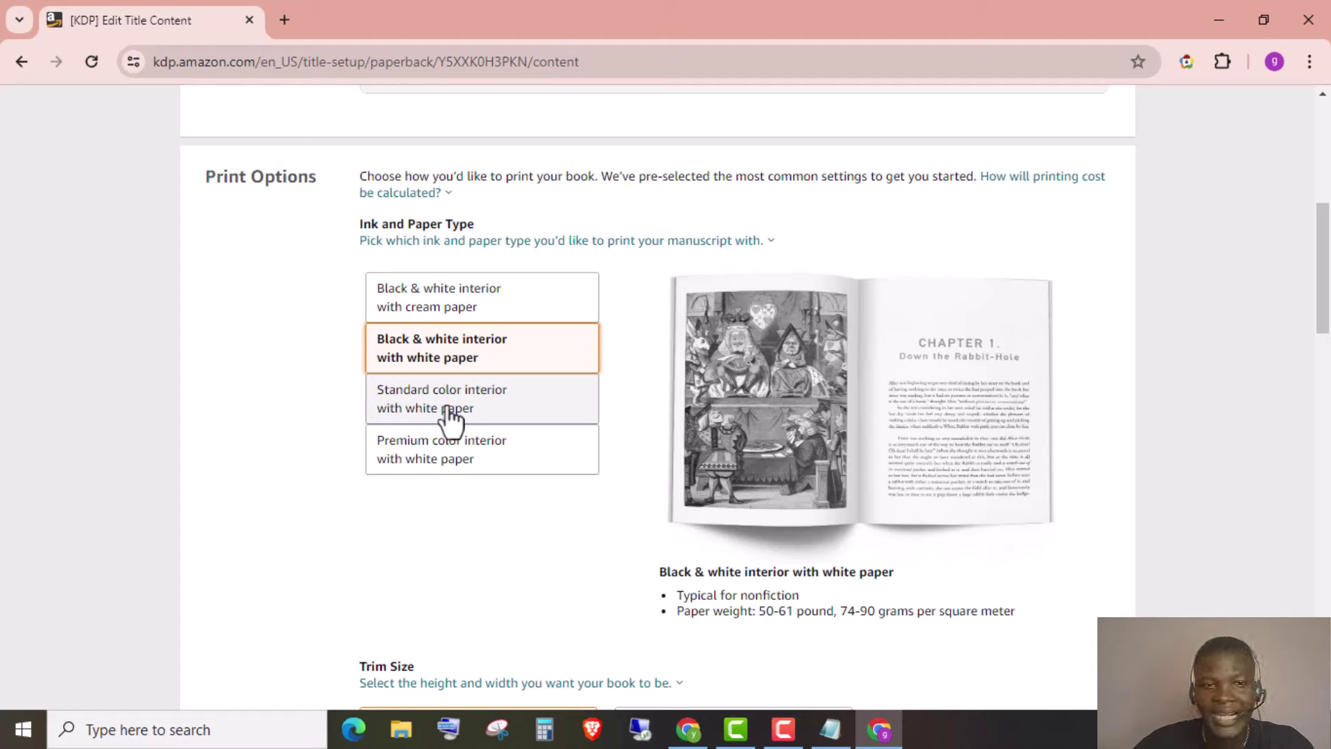
Toggle to Standard color and back to Black & white, then confirm the 6 x 9 in trim size.
left_click(467, 415)
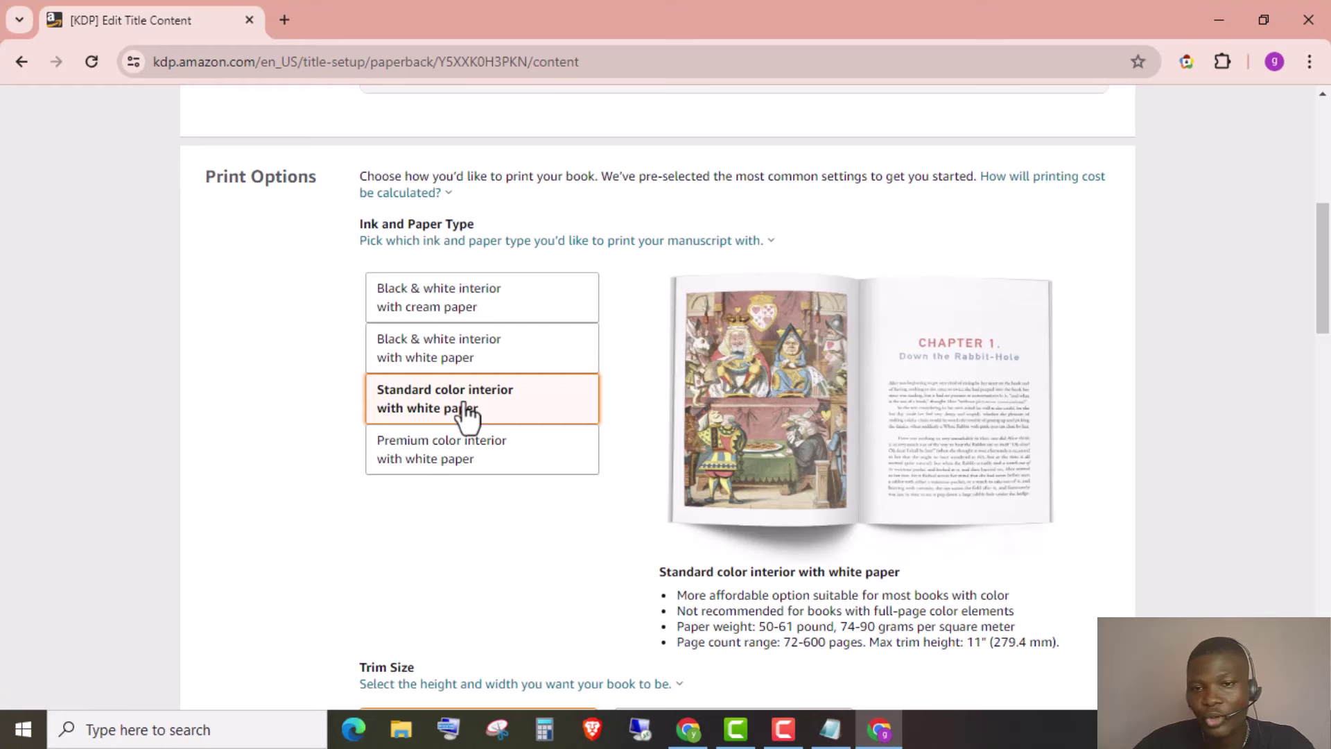
left_click(457, 360)
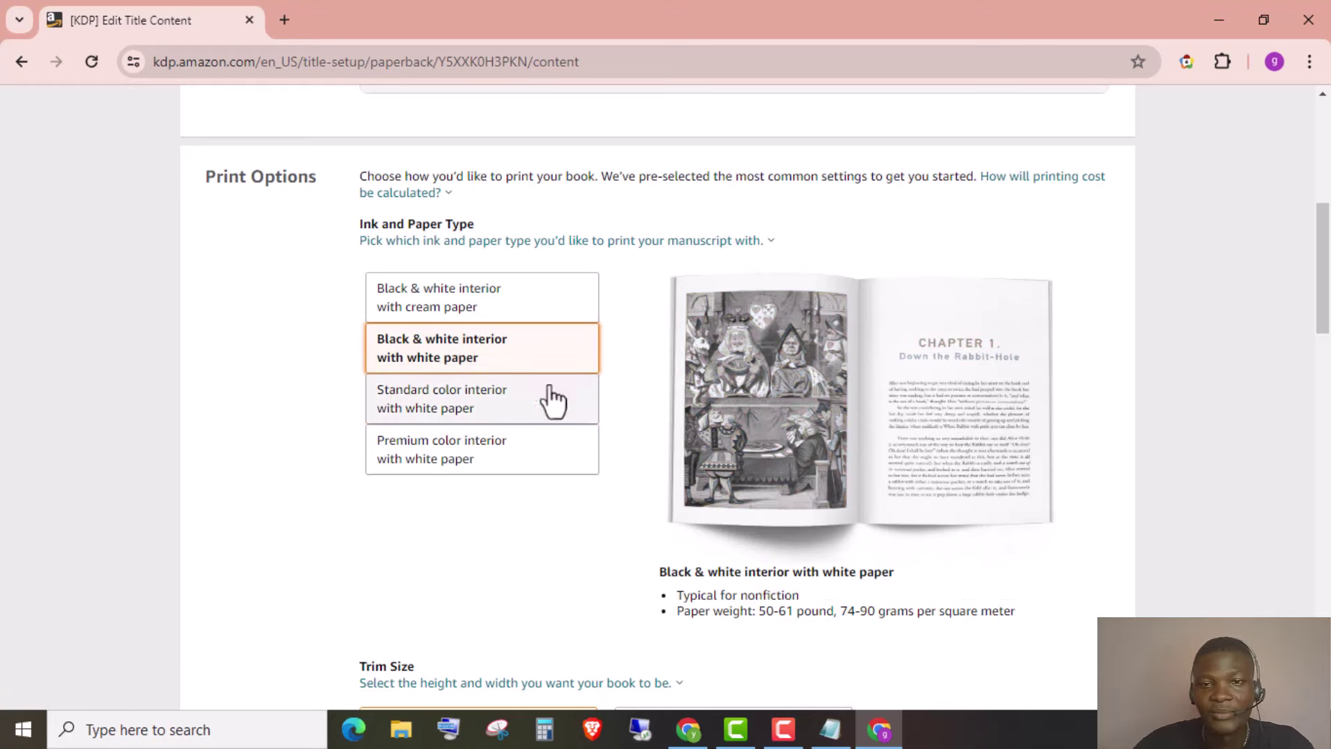
scroll(785, 416, "down", 1)
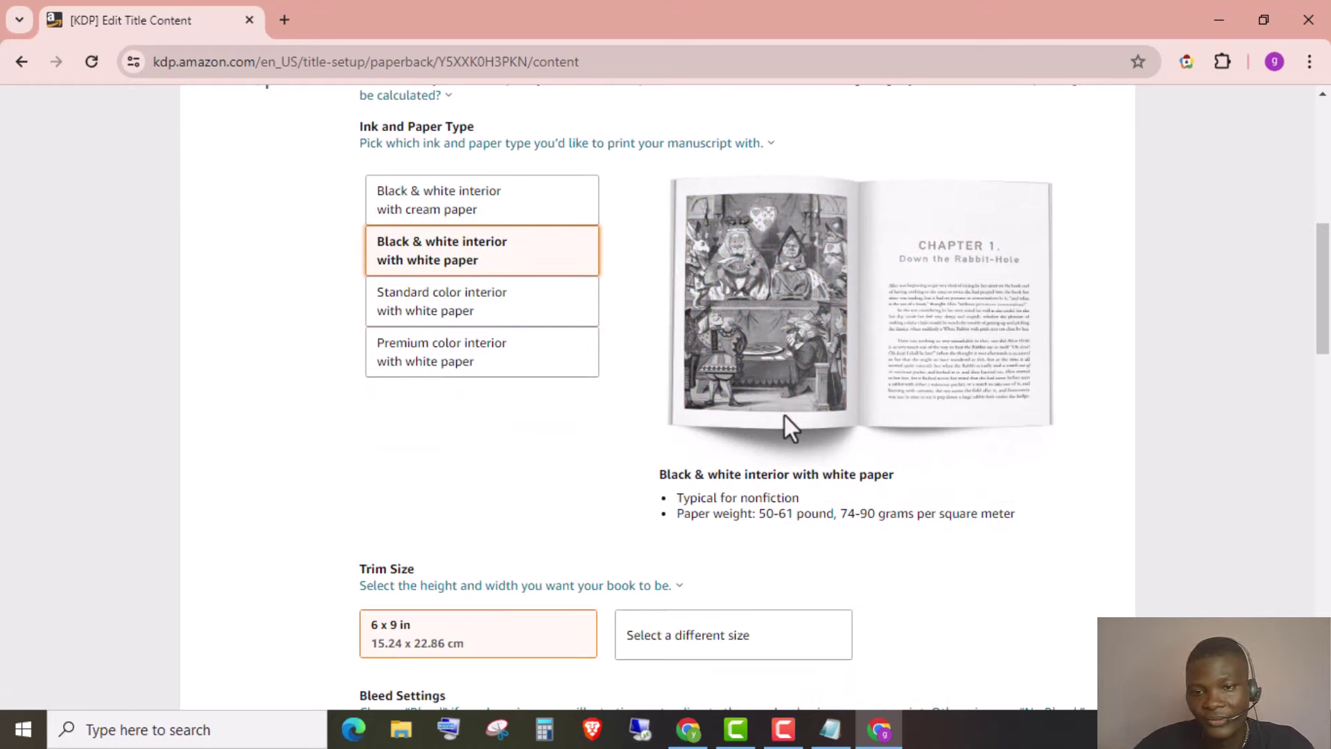
scroll(597, 453, "down", 1)
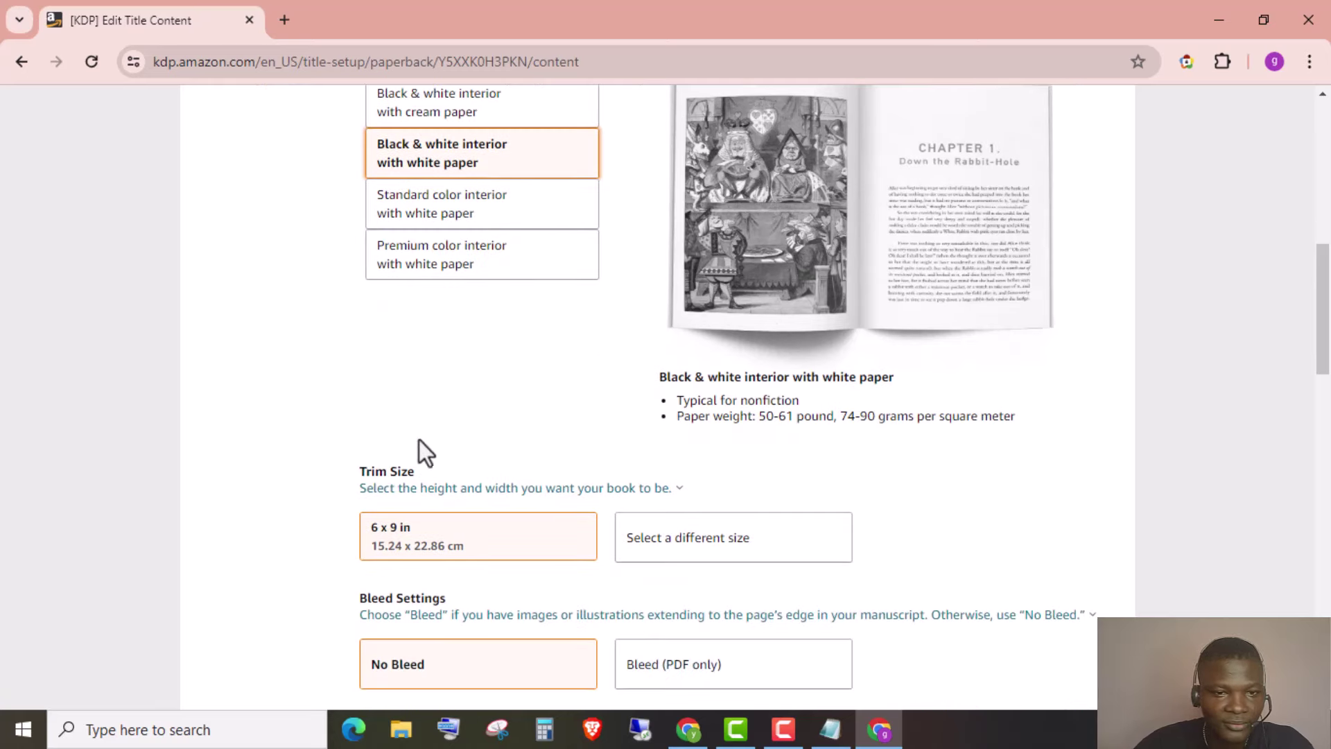
scroll(419, 440, "down", 2)
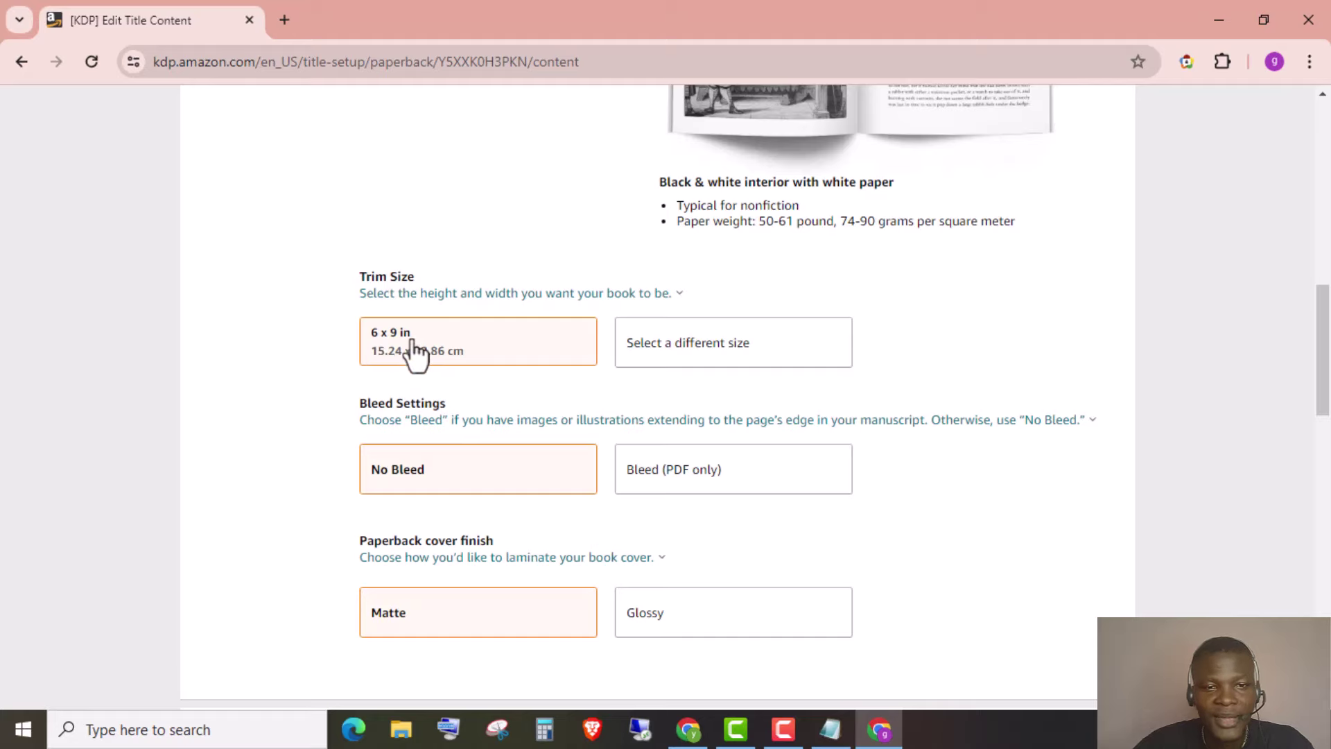
left_click(416, 361)
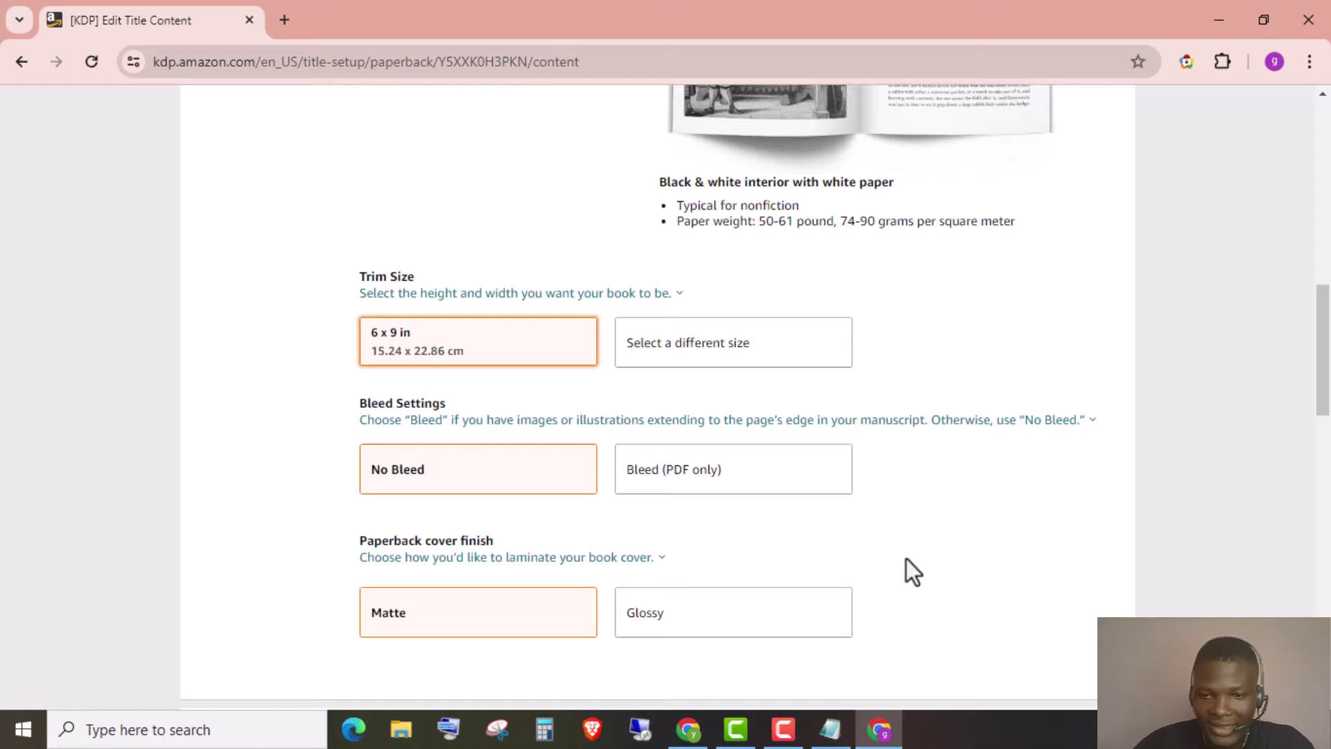
Switch to the Canva Notebook Page A4 design and select page 1.
left_click(688, 733)
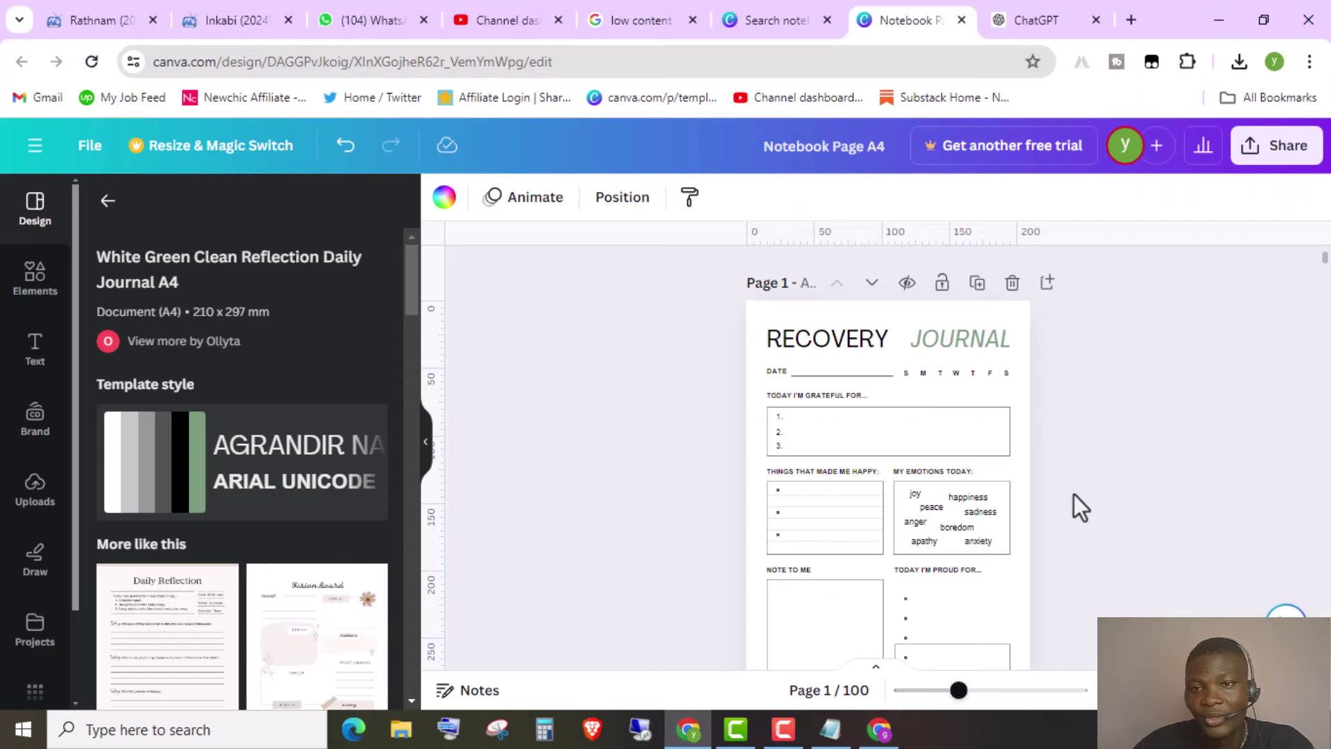
scroll(1034, 527, "down", 3)
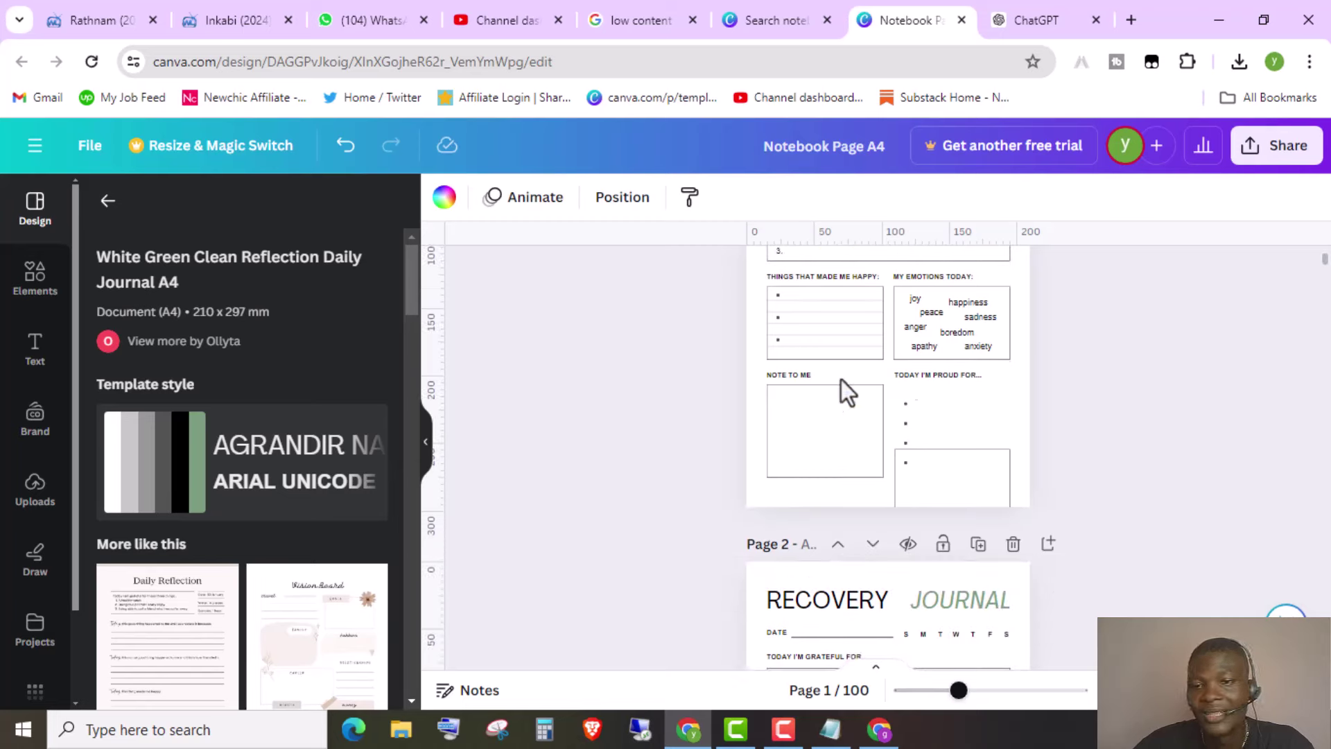
scroll(768, 522, "up", 3)
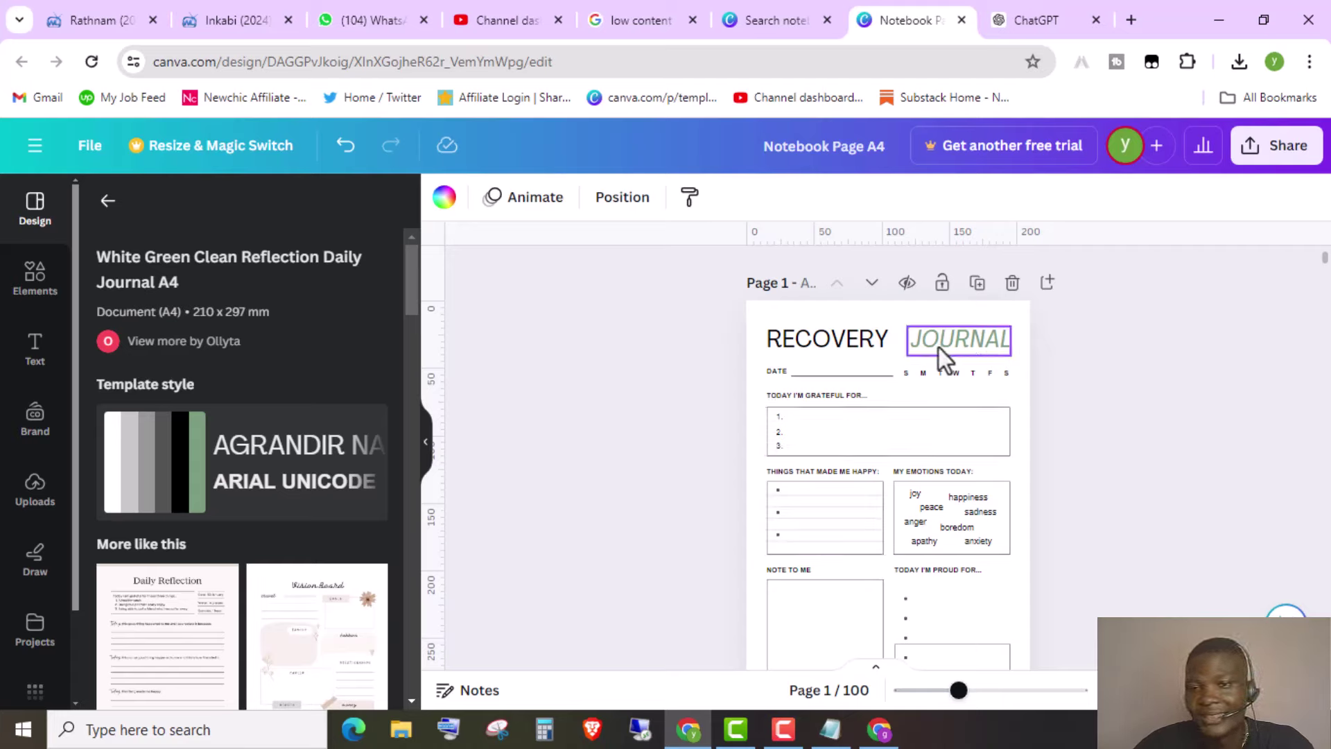
right_click(807, 305)
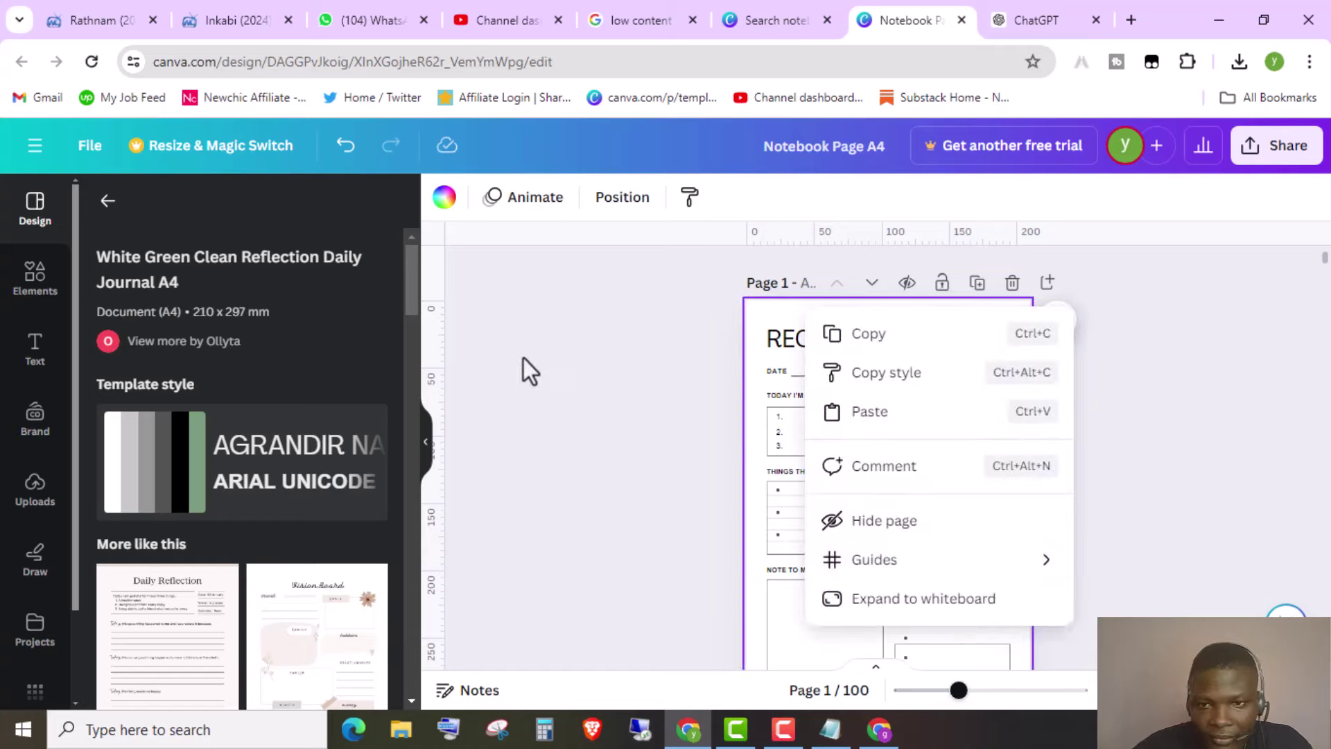
left_click(523, 368)
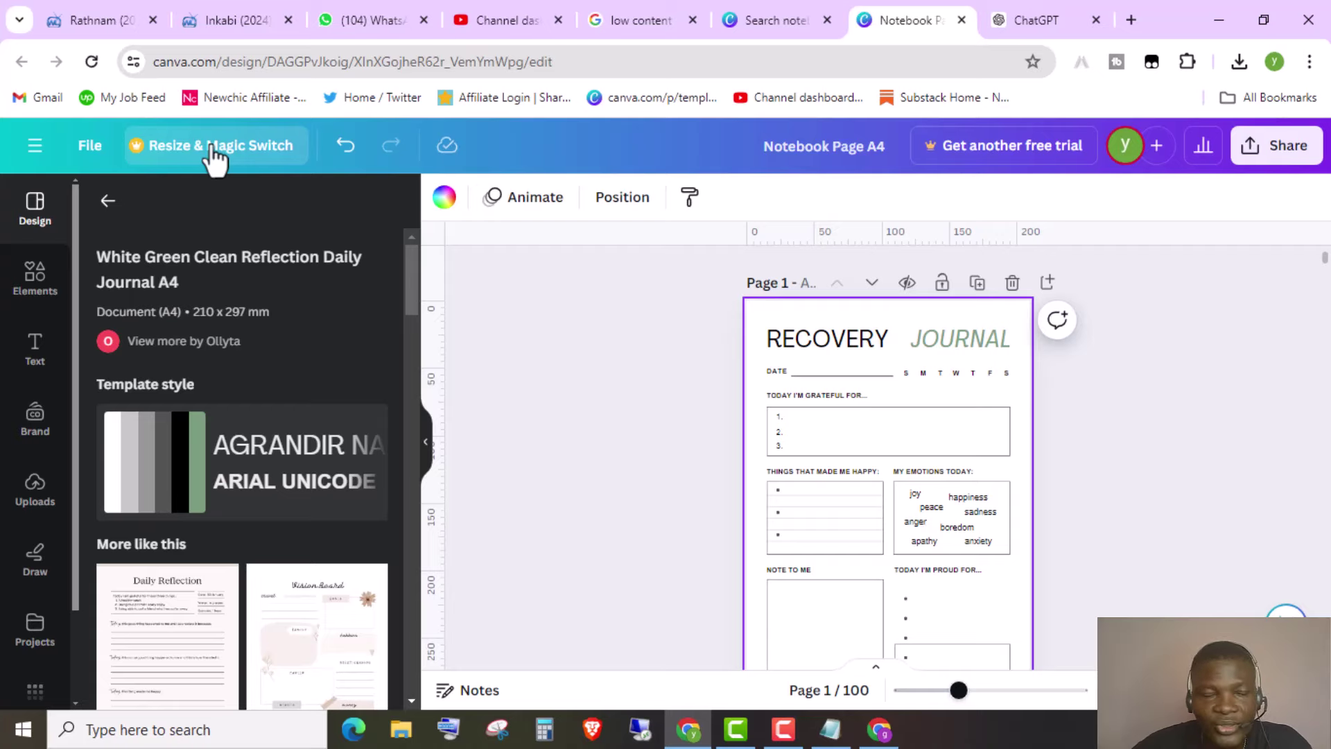
Open Resize > Custom size for the 210 × 297 mm design and expand the Units list.
left_click(215, 149)
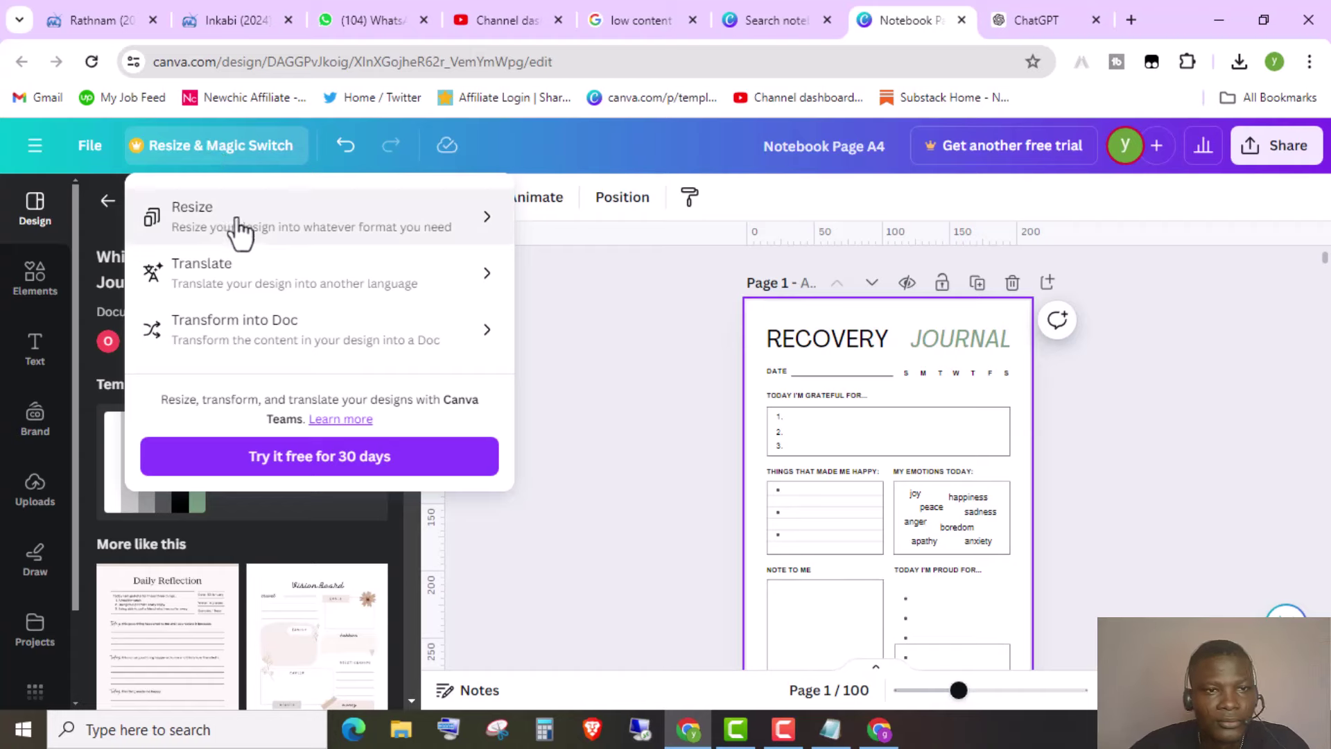
left_click(490, 225)
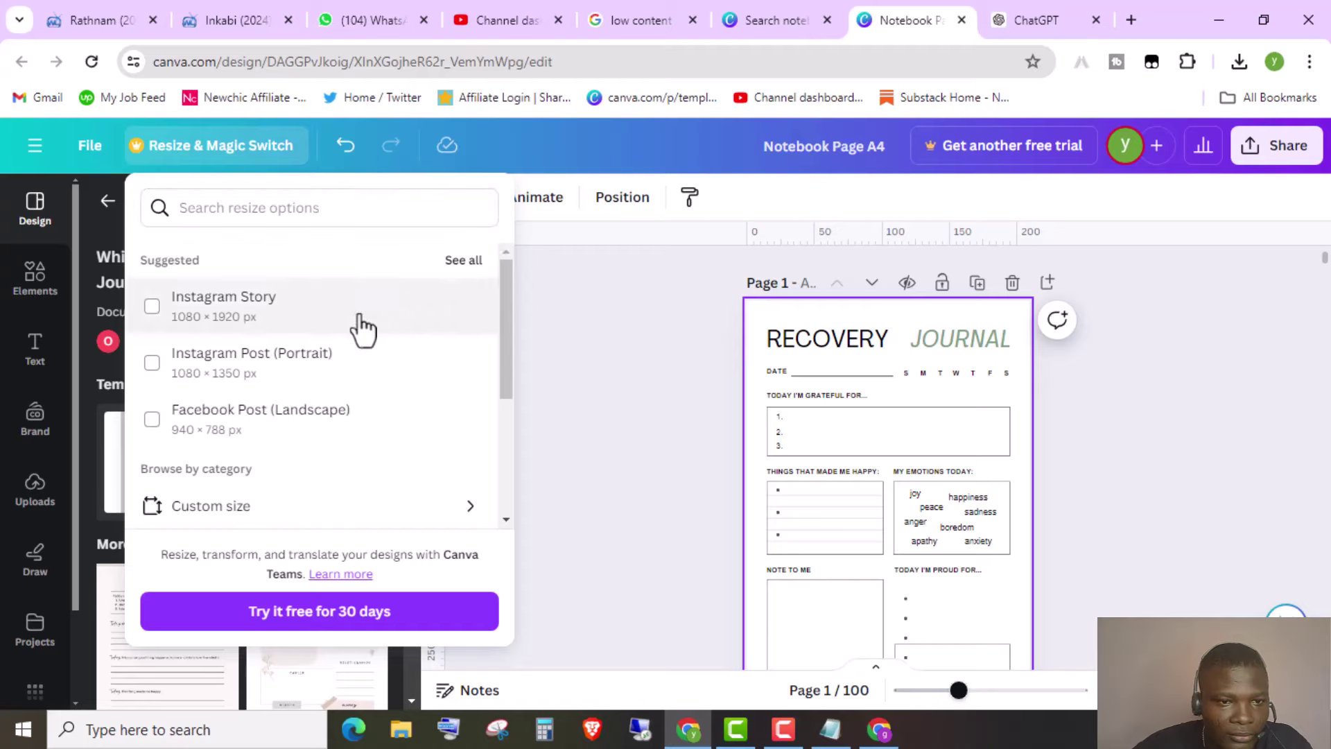
scroll(333, 361, "down", 2)
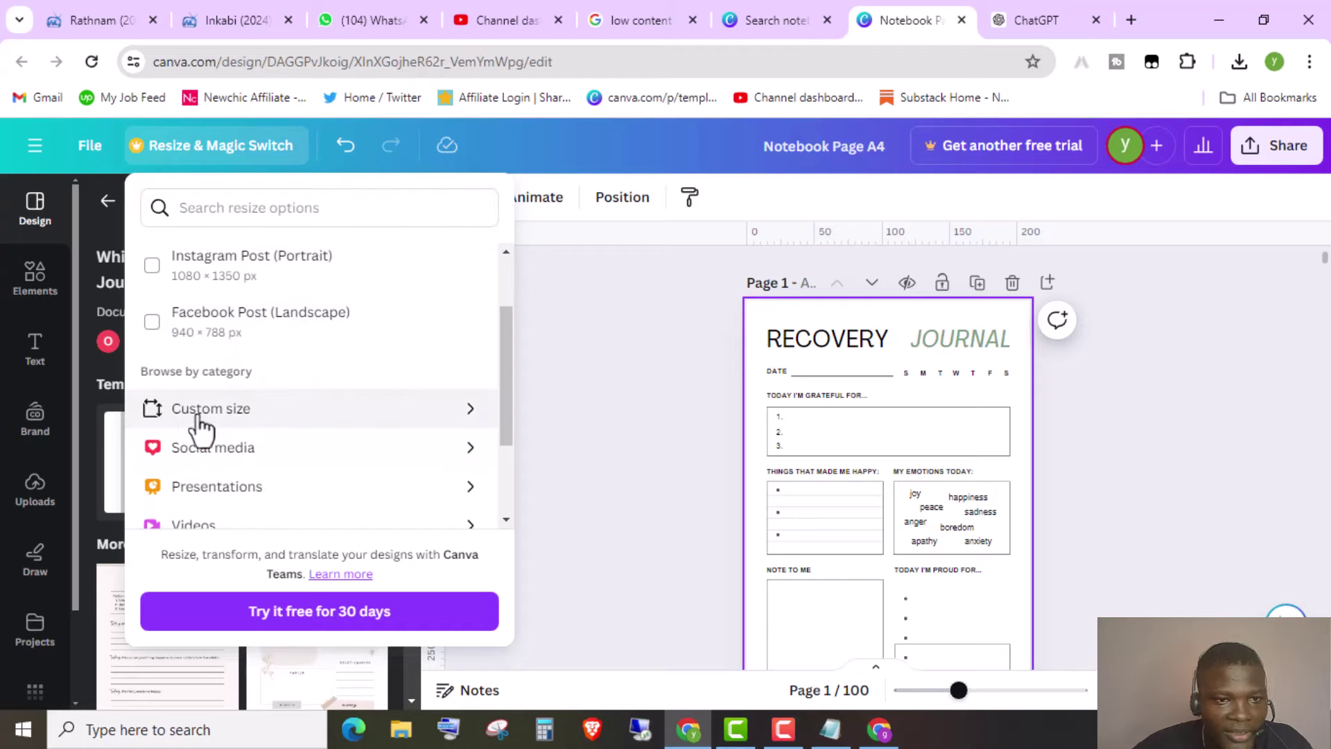
left_click(231, 416)
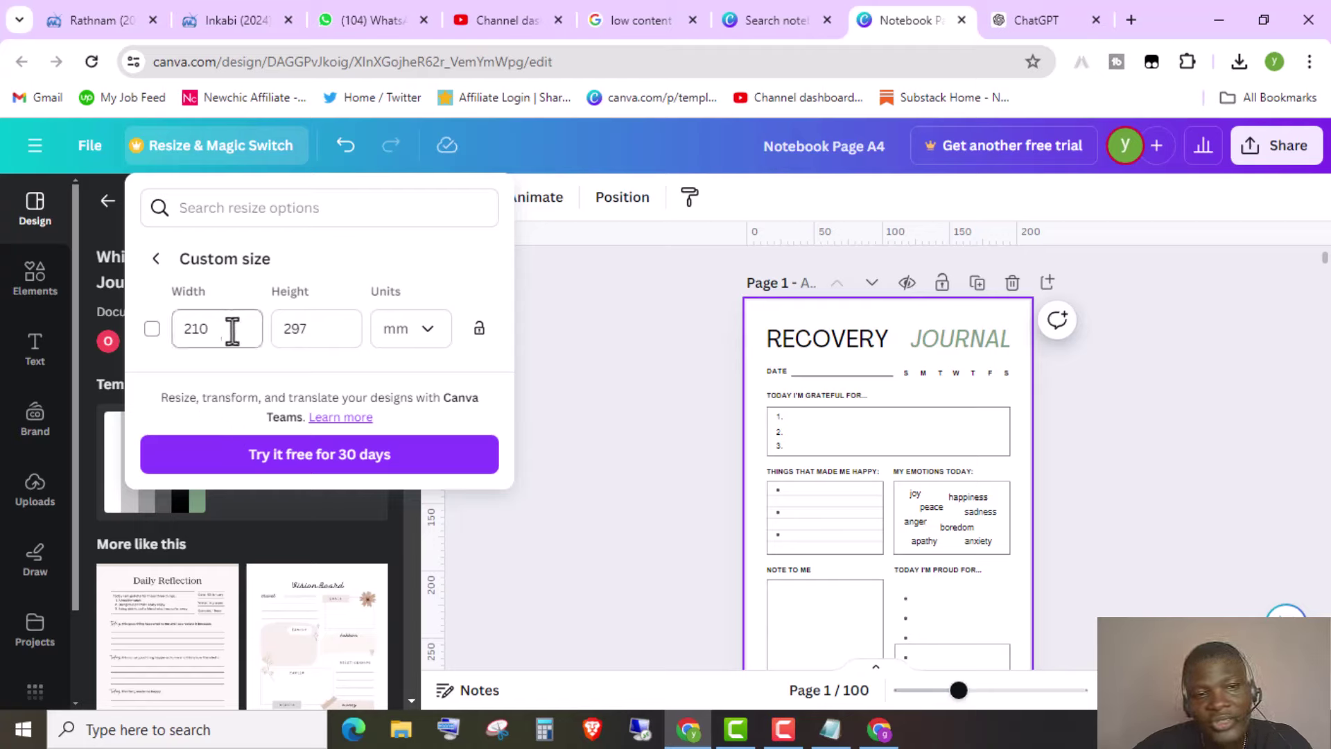
left_click(428, 333)
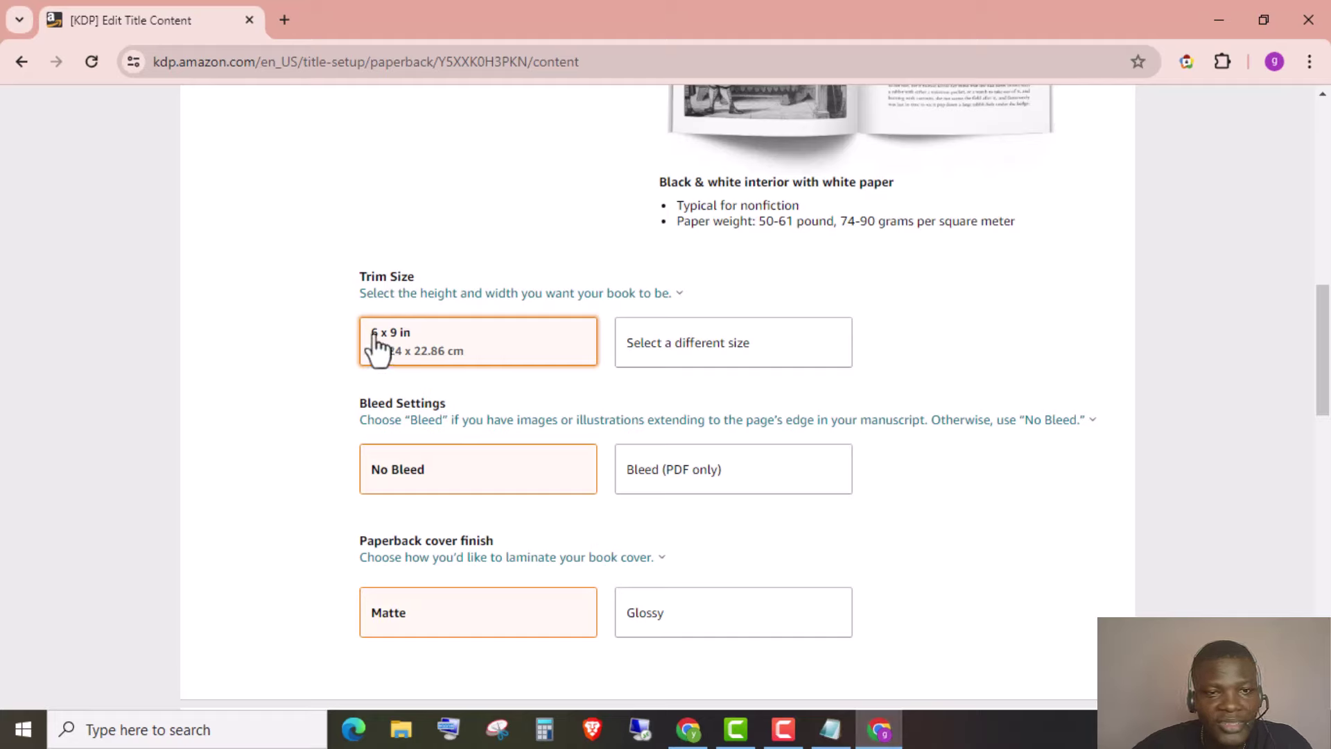
left_click(875, 734)
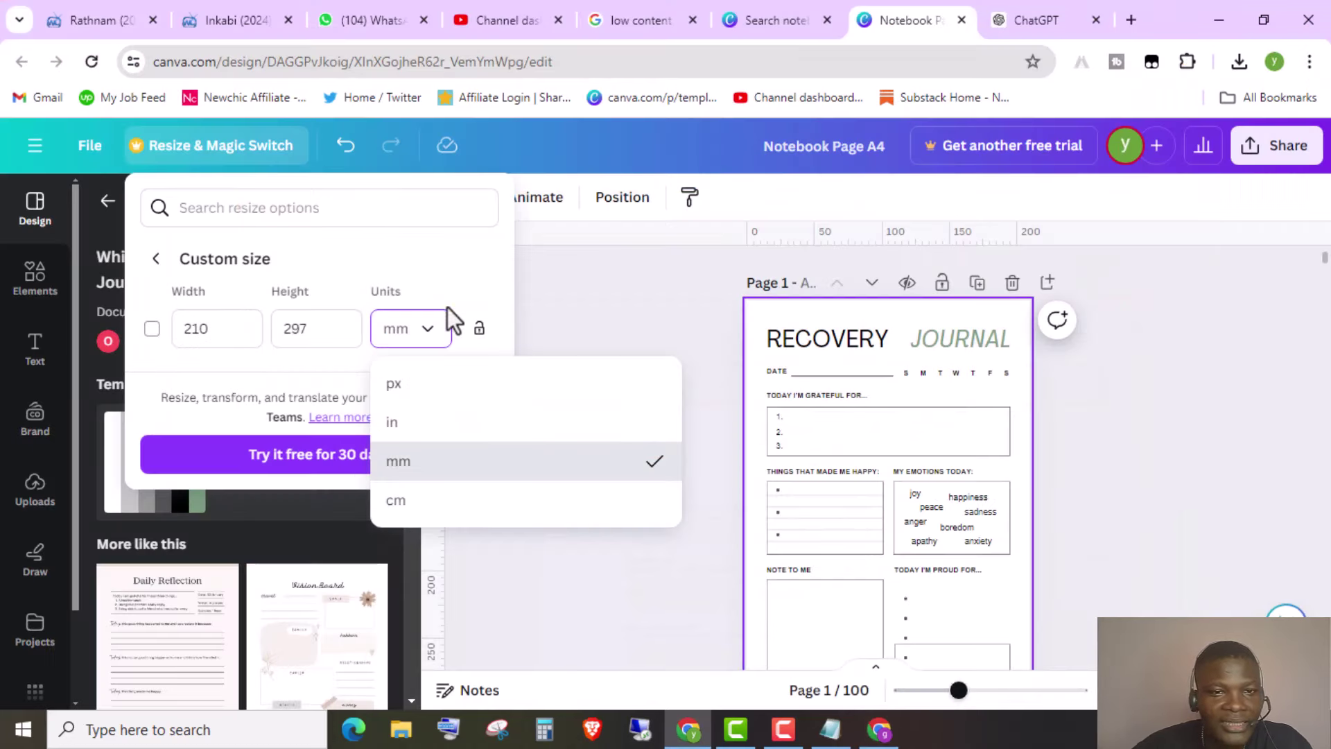
Switch the custom size units to inches, showing 8.268 × 11.693.
left_click(405, 424)
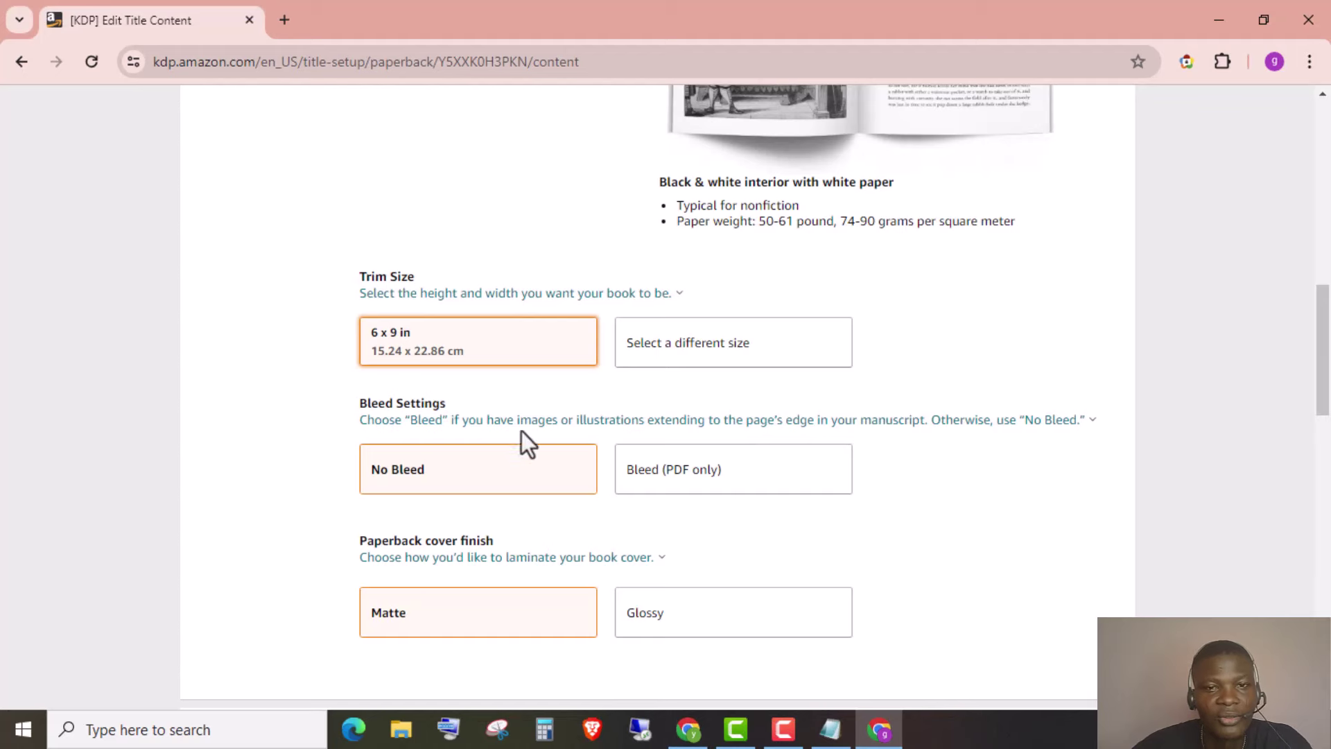
Open the Trim Size dialog and scroll to non-standard sizes like 8.27 x 11.69 in.
left_click(759, 350)
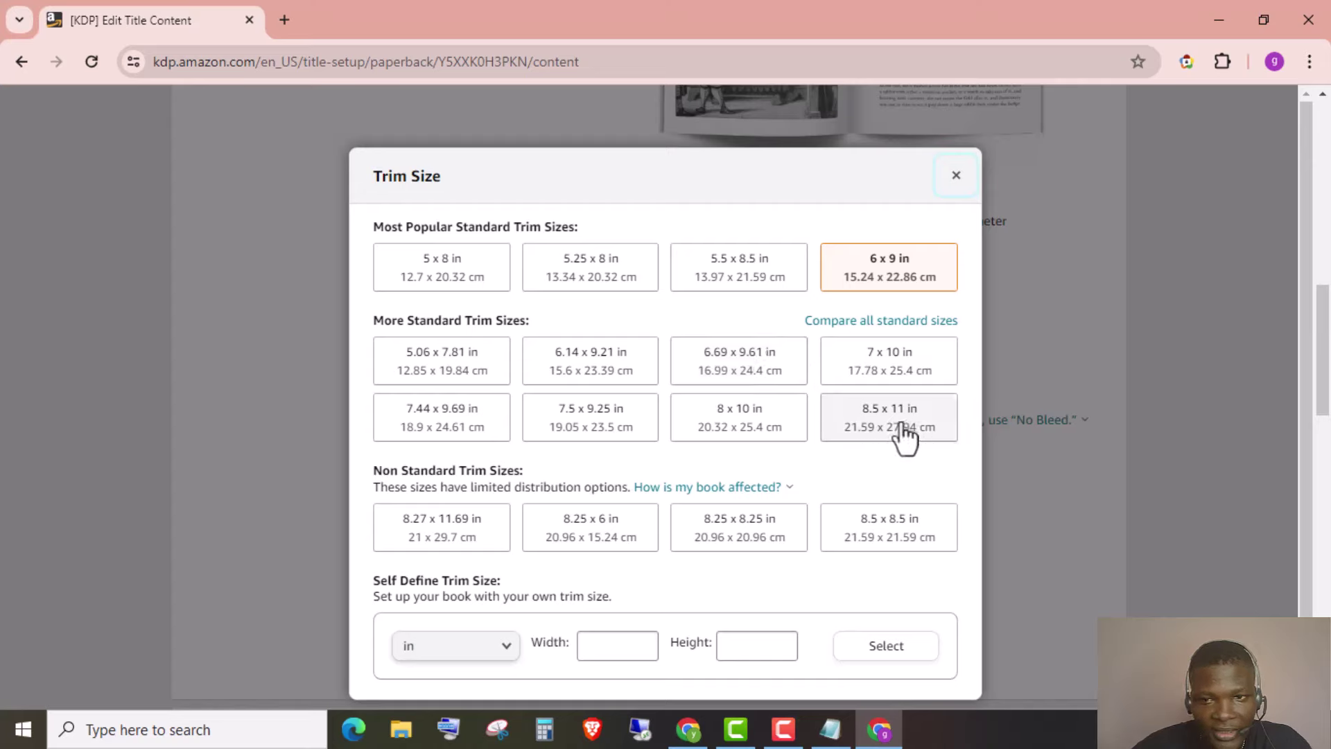
scroll(901, 433, "down", 1)
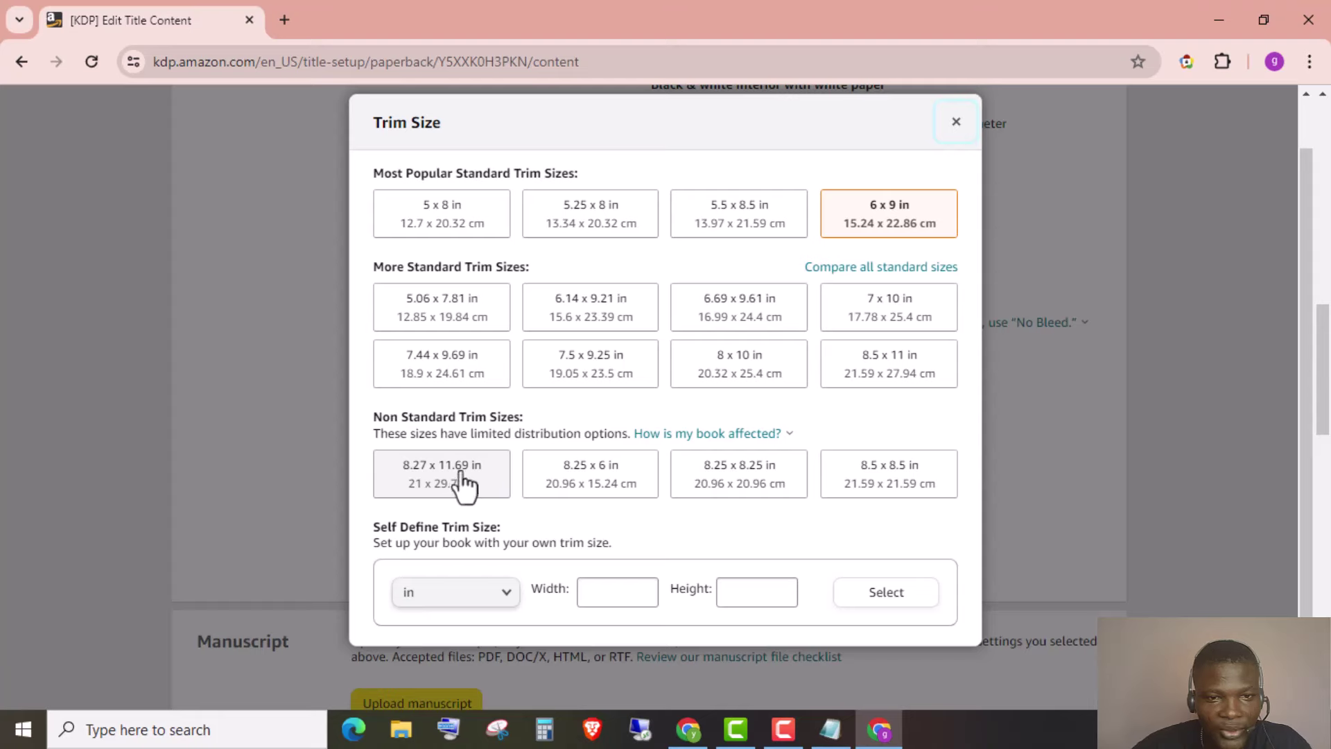
Check in Canva that the design measures 8.268 x 11.693 in.
left_click(690, 734)
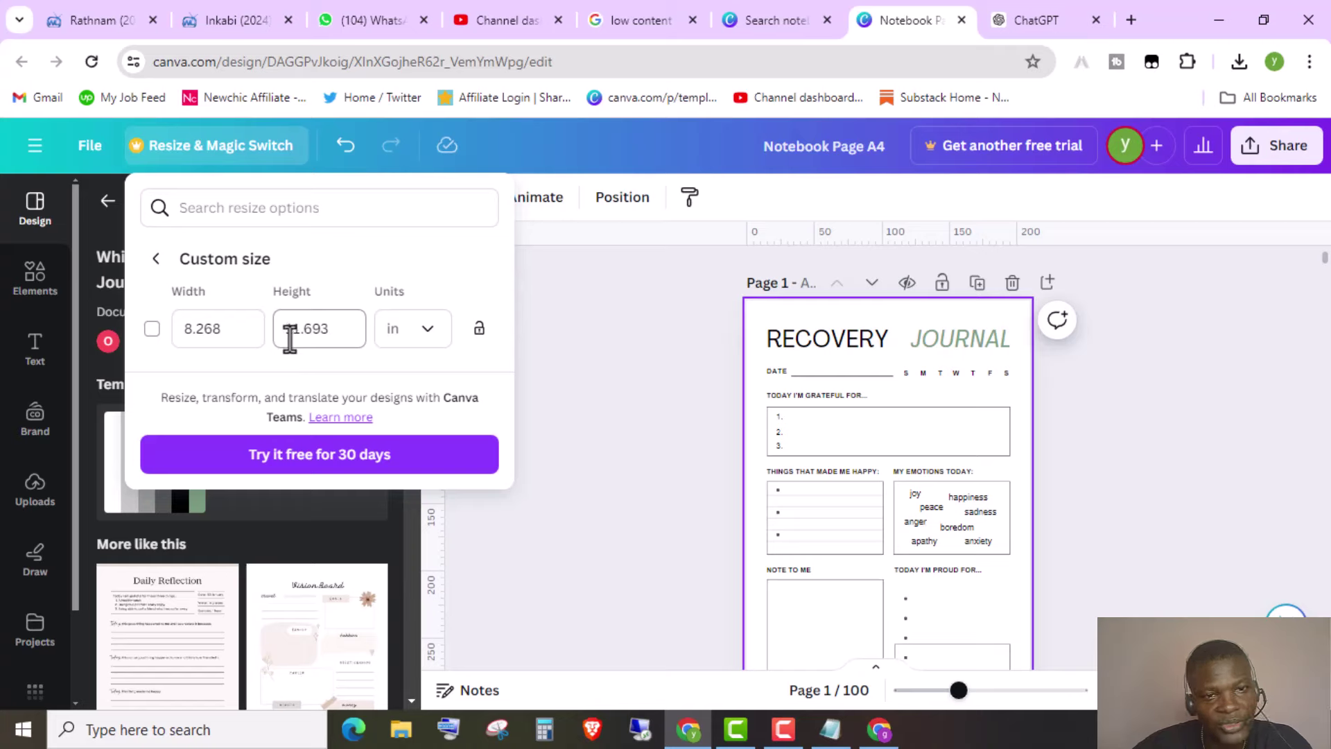
Back in KDP, choose the 8.27 x 11.69 in non-standard trim size.
mouse_move(879, 741)
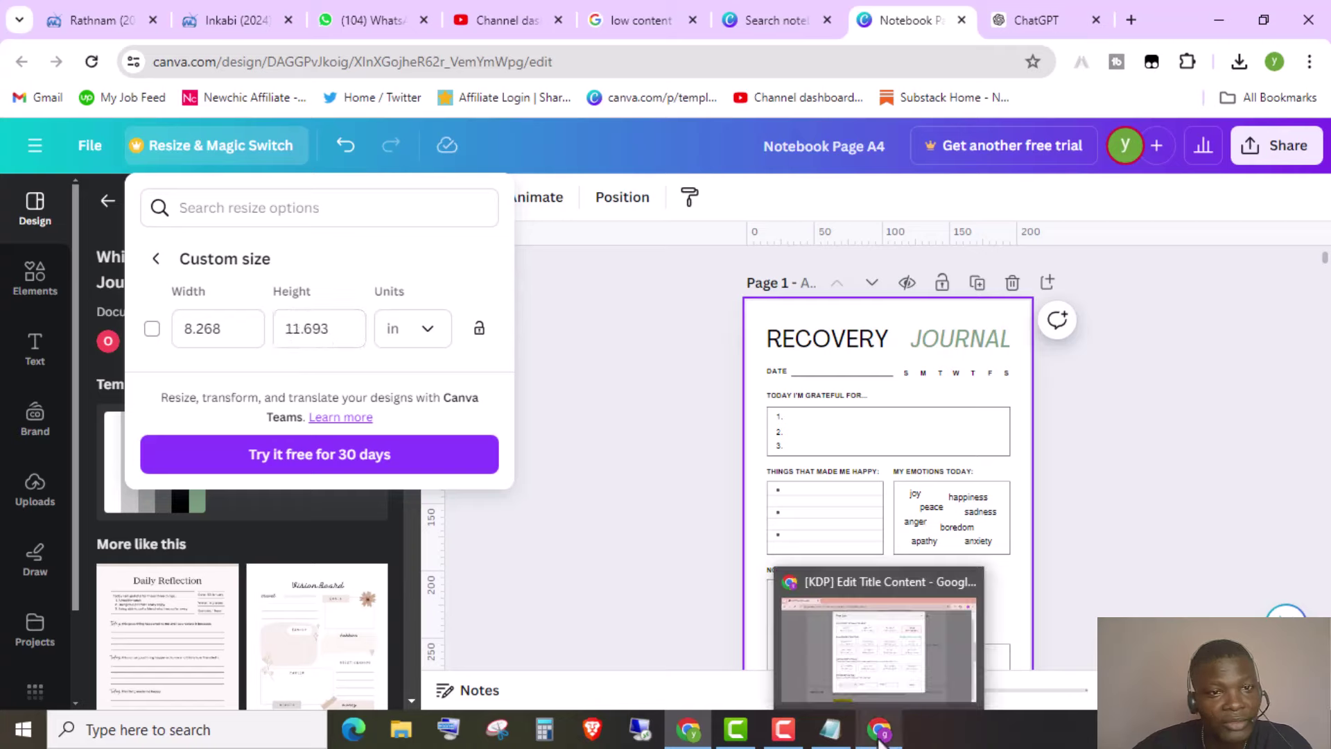
left_click(797, 624)
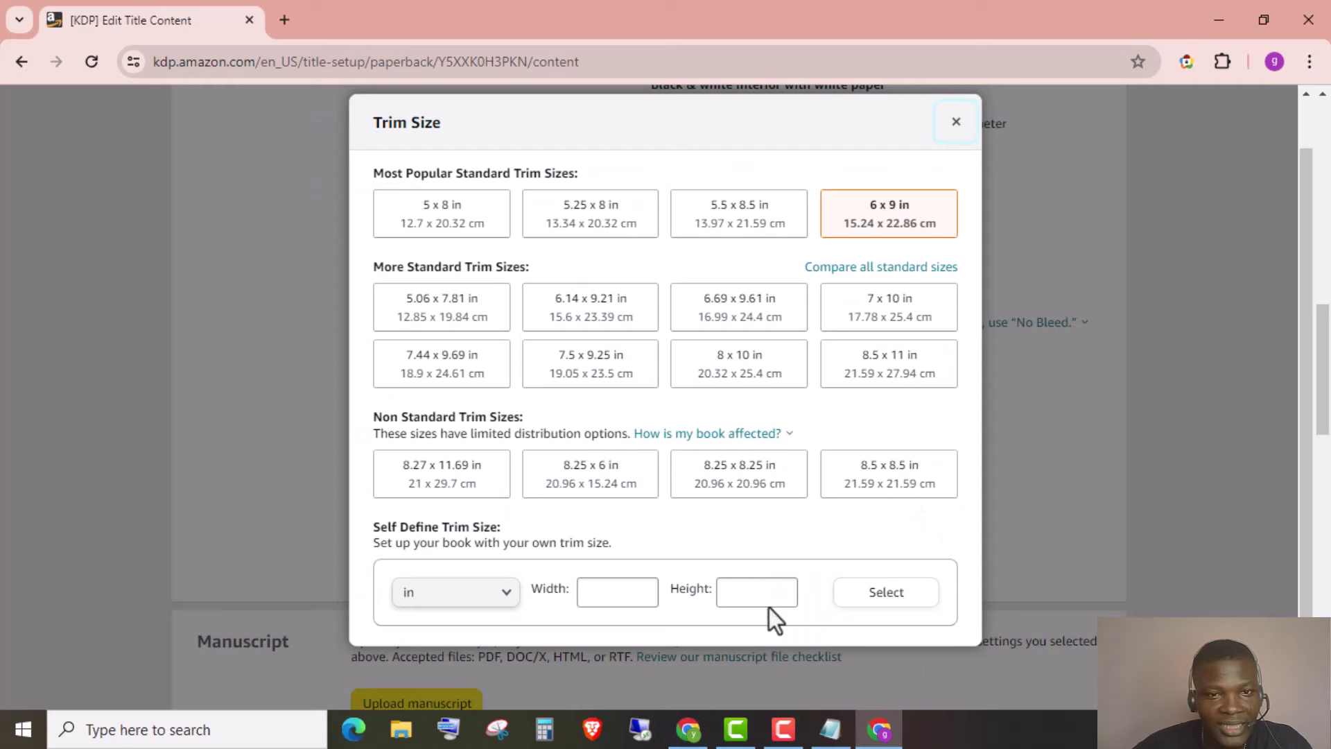
left_click(466, 489)
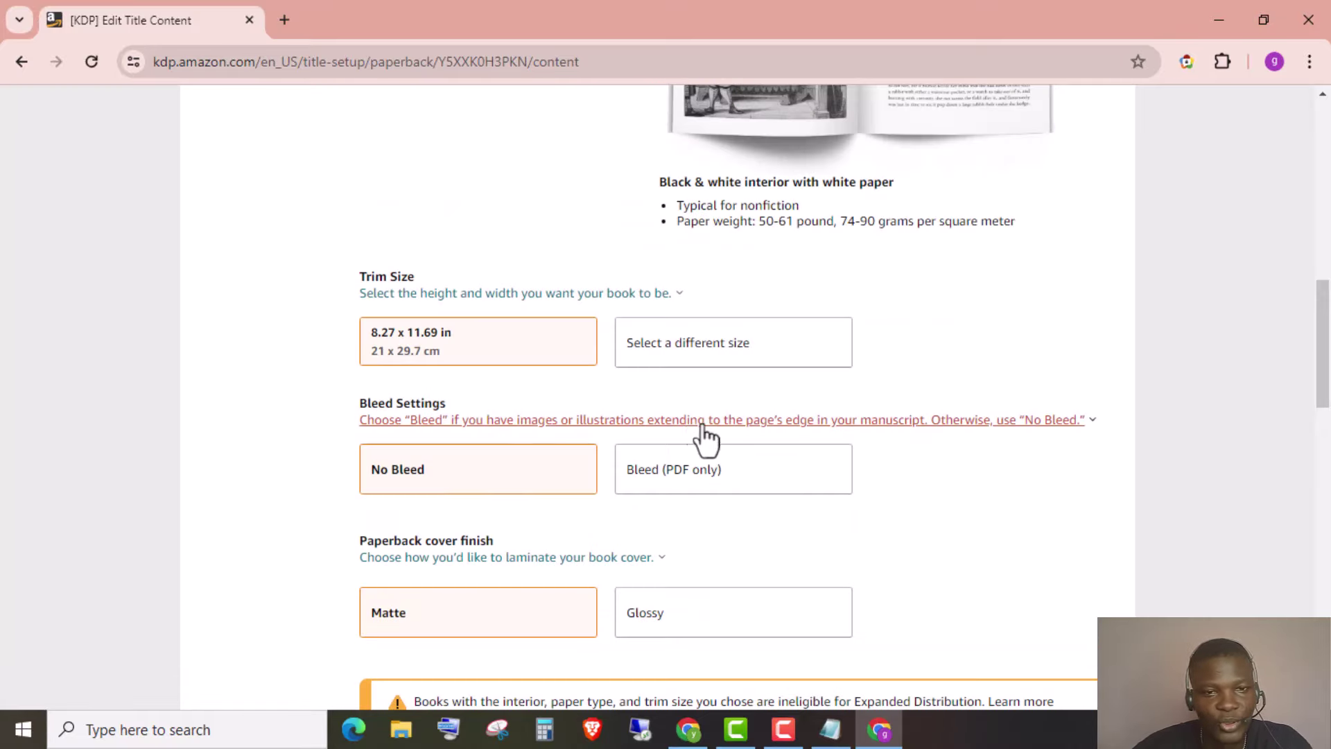
scroll(325, 447, "down", 1)
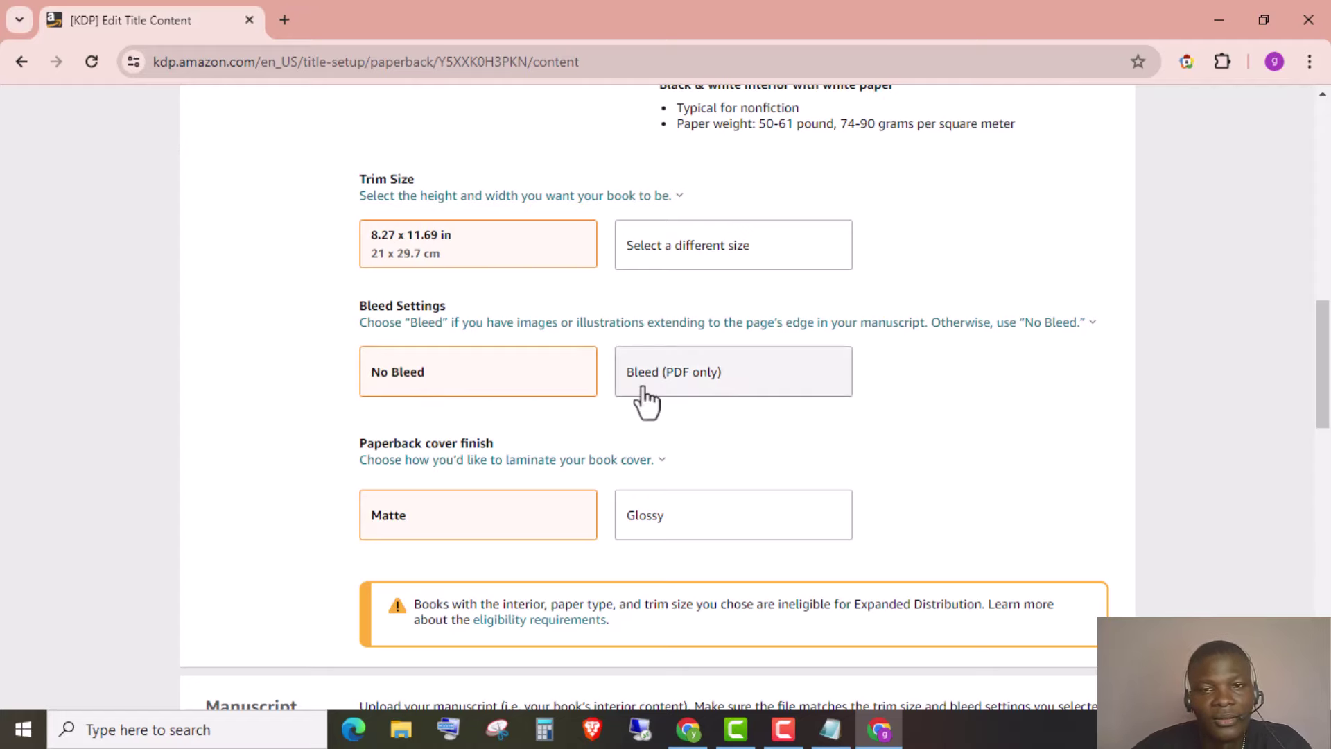
scroll(514, 408, "up", 3)
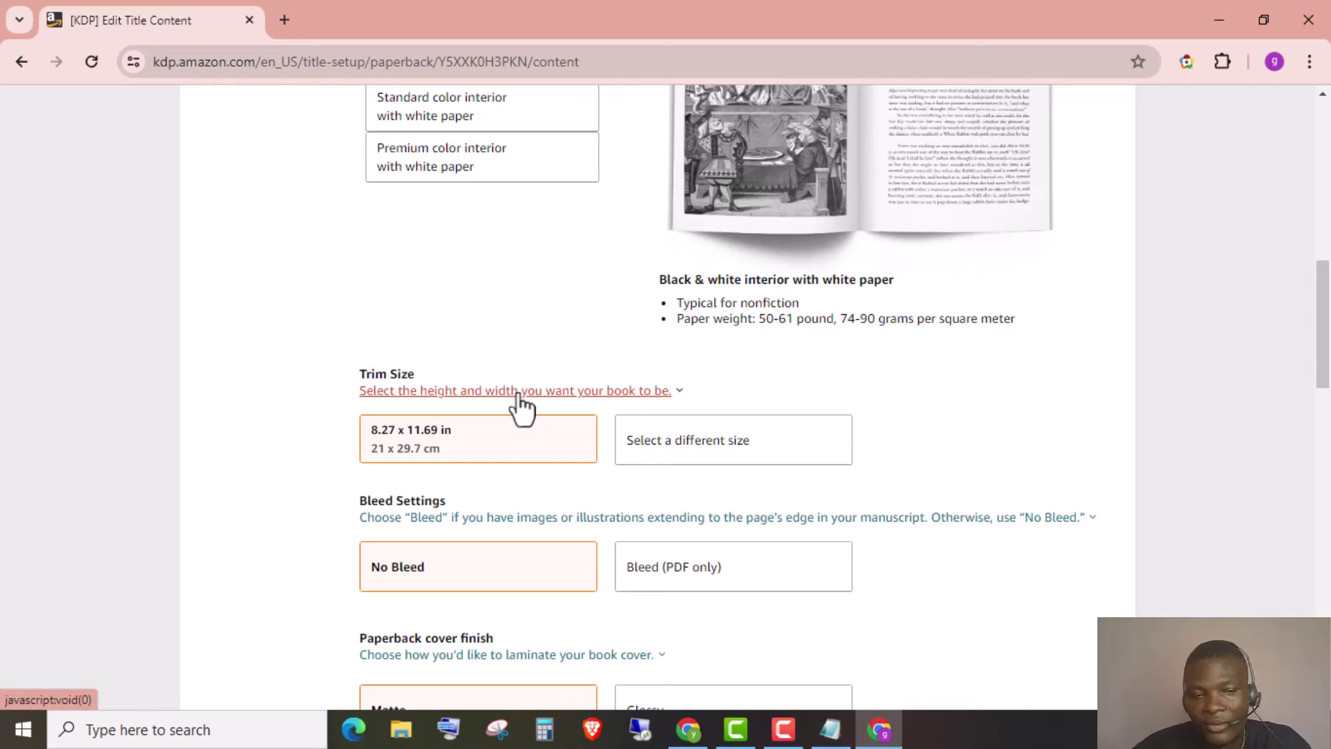
scroll(513, 405, "down", 3)
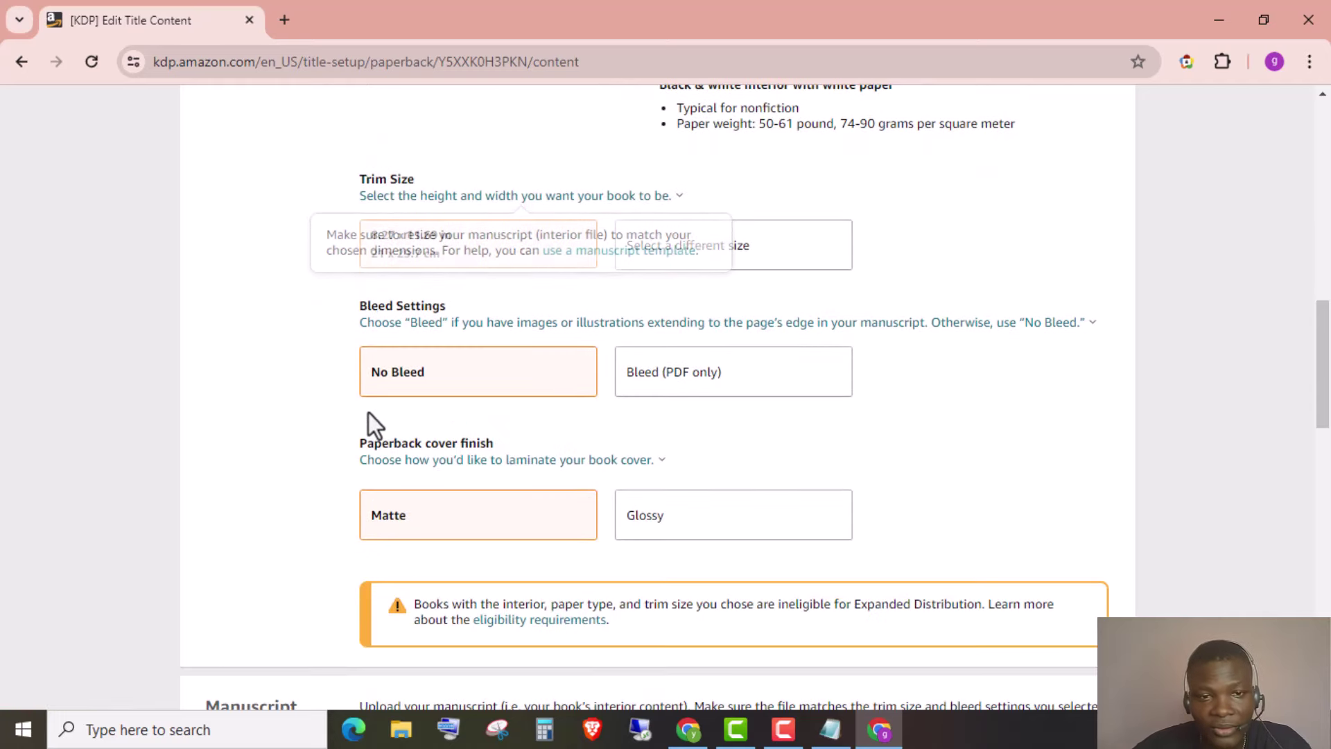
scroll(366, 413, "down", 2)
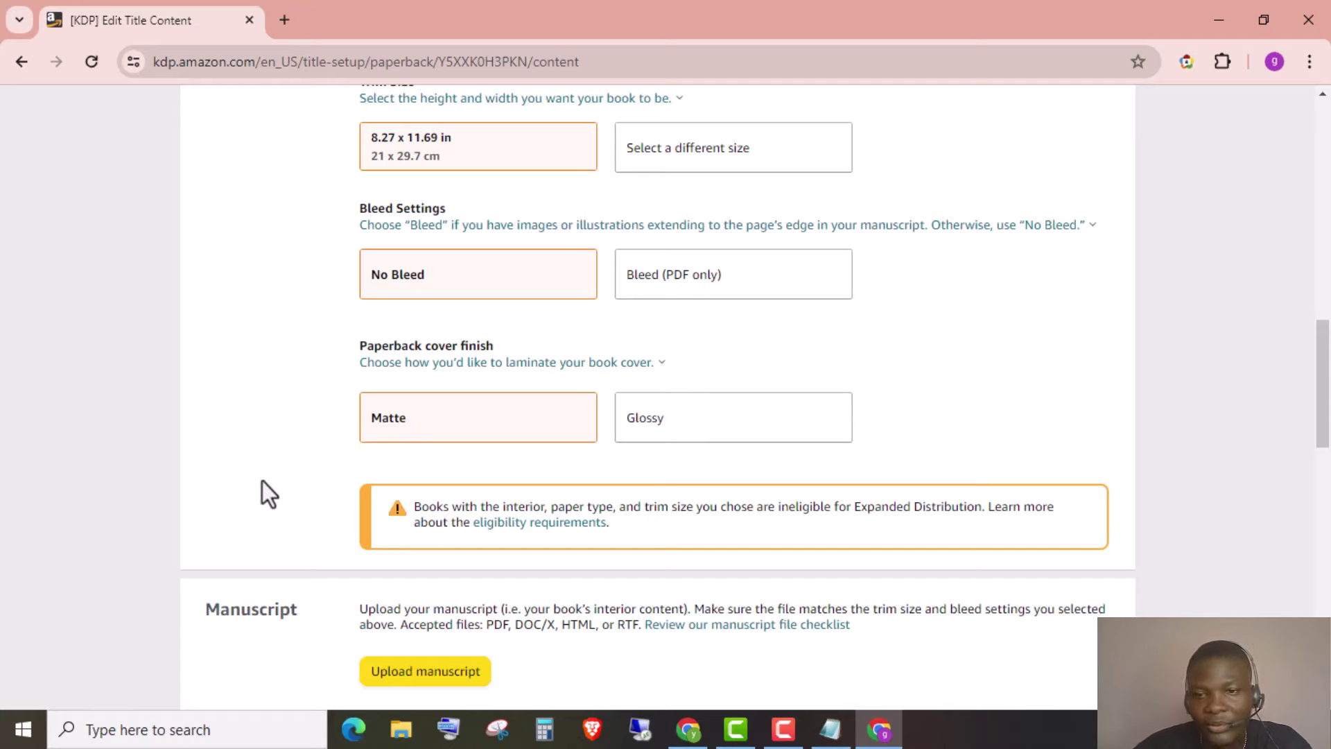
scroll(309, 486, "down", 2)
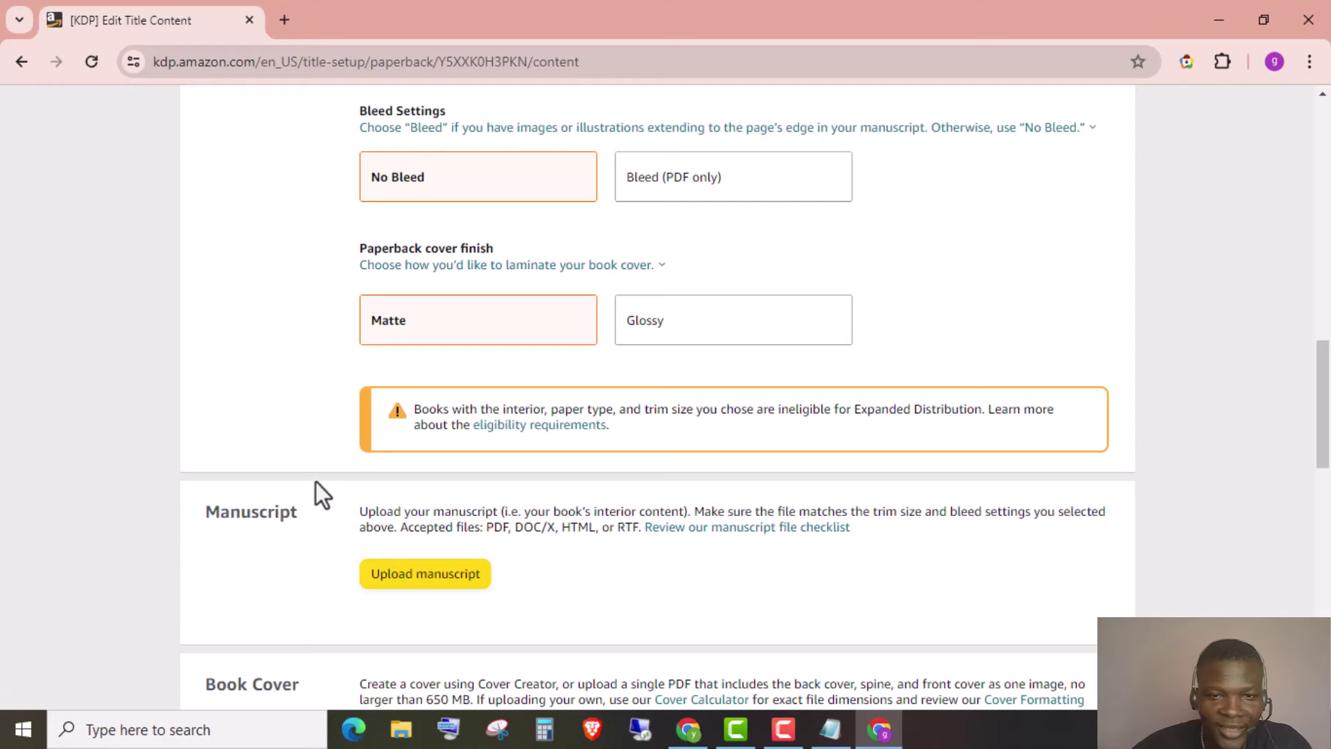
scroll(315, 482, "down", 3)
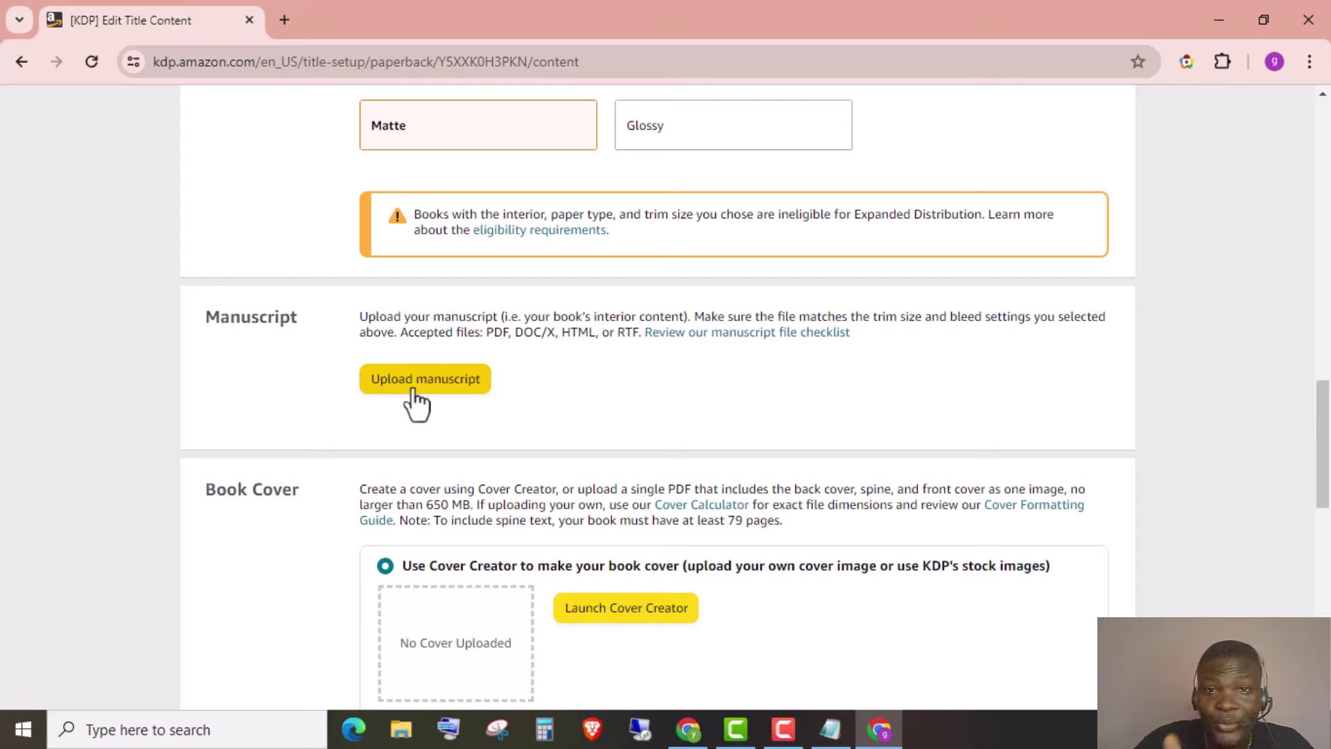
Upload Notebook Page A4 (1).pdf from Downloads as the paperback's interior manuscript.
left_click(414, 391)
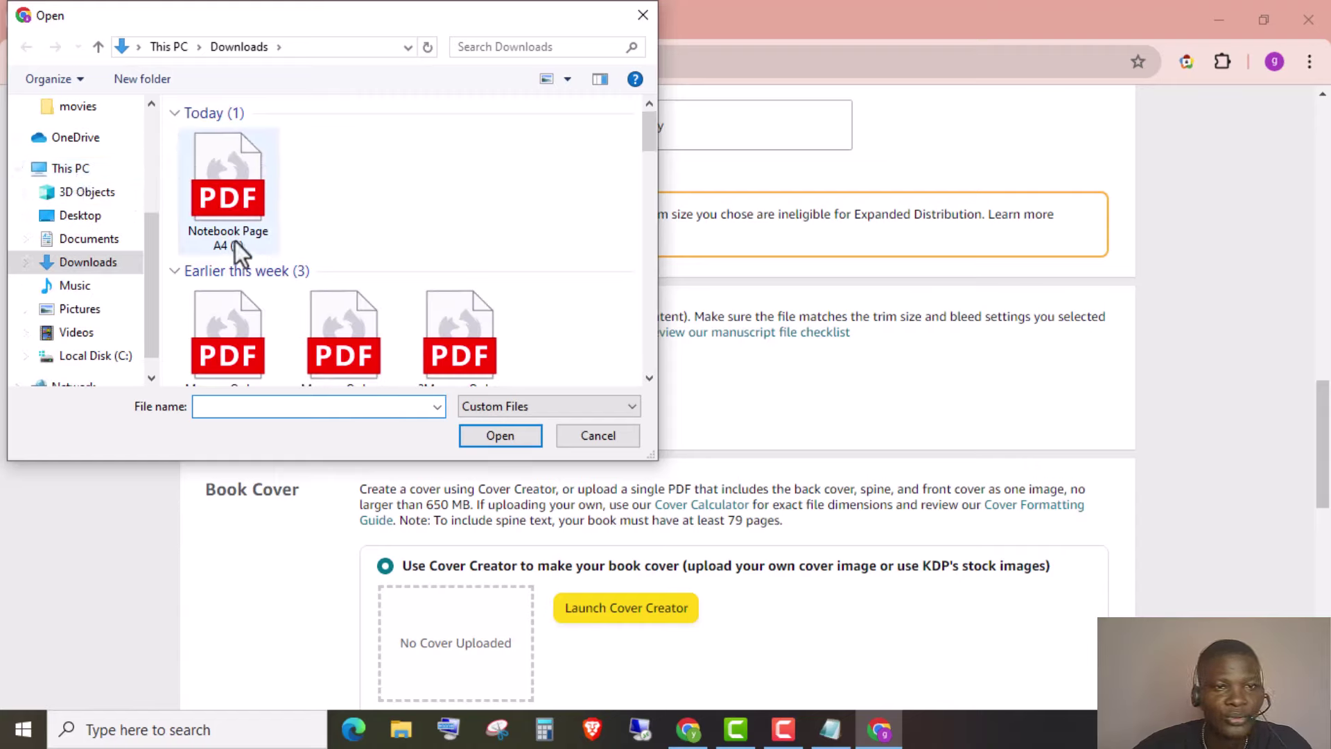
left_click(229, 191)
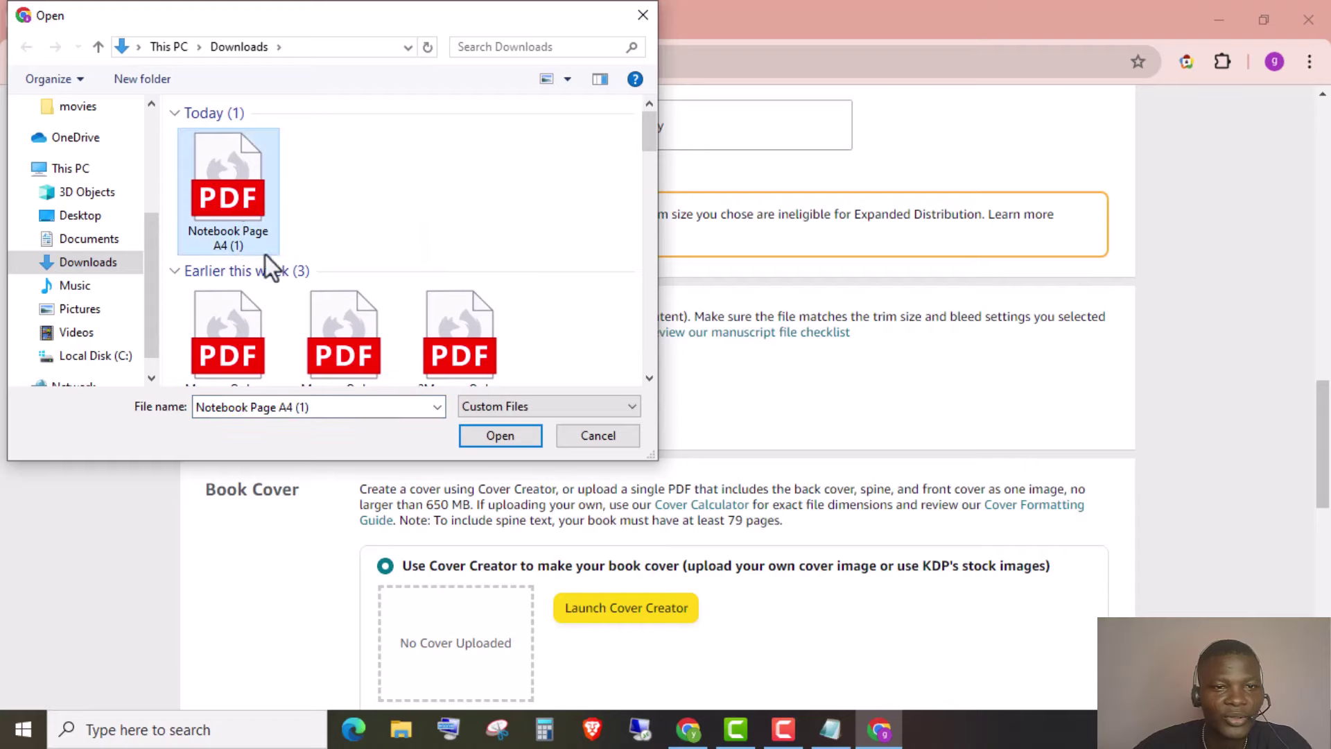
left_click(513, 434)
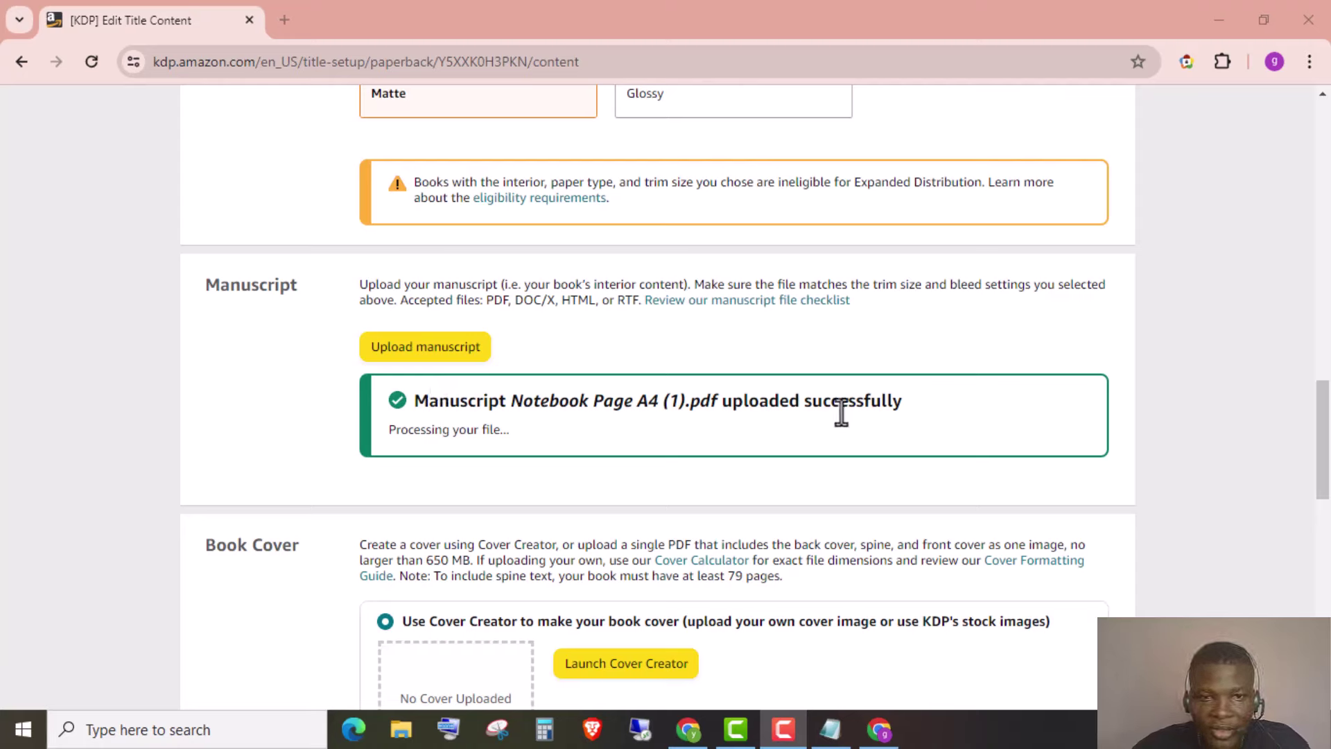
scroll(499, 367, "down", 4)
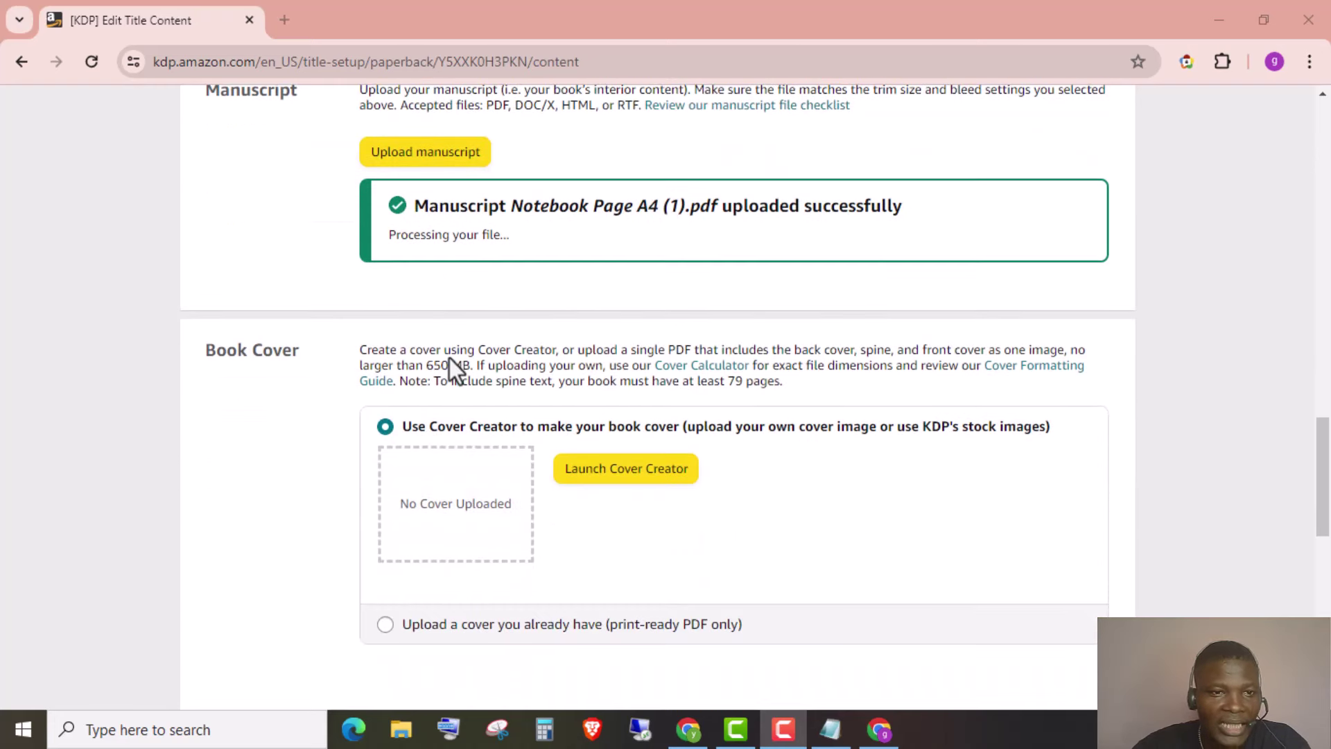
scroll(449, 358, "down", 1)
scroll(449, 358, "up", 1)
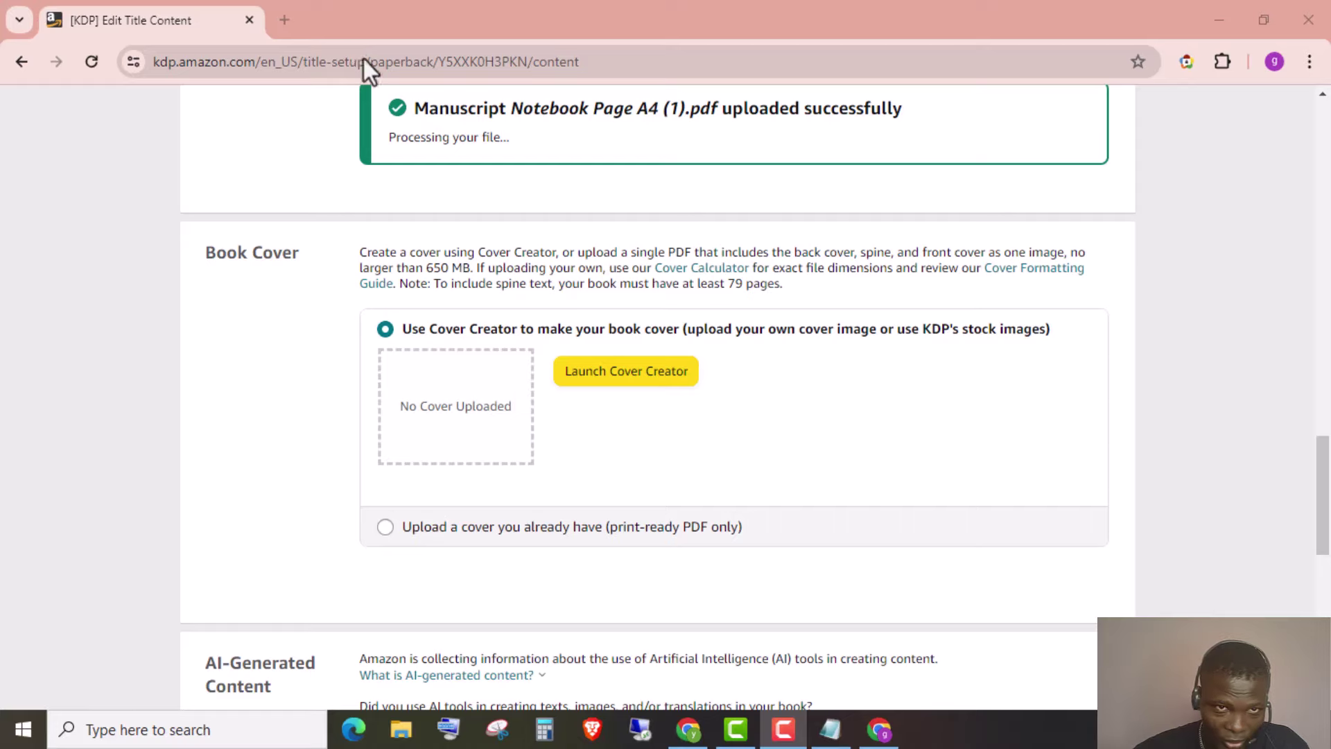
In a new tab, Google 'unsplash' and open the Unsplash website.
left_click(284, 21)
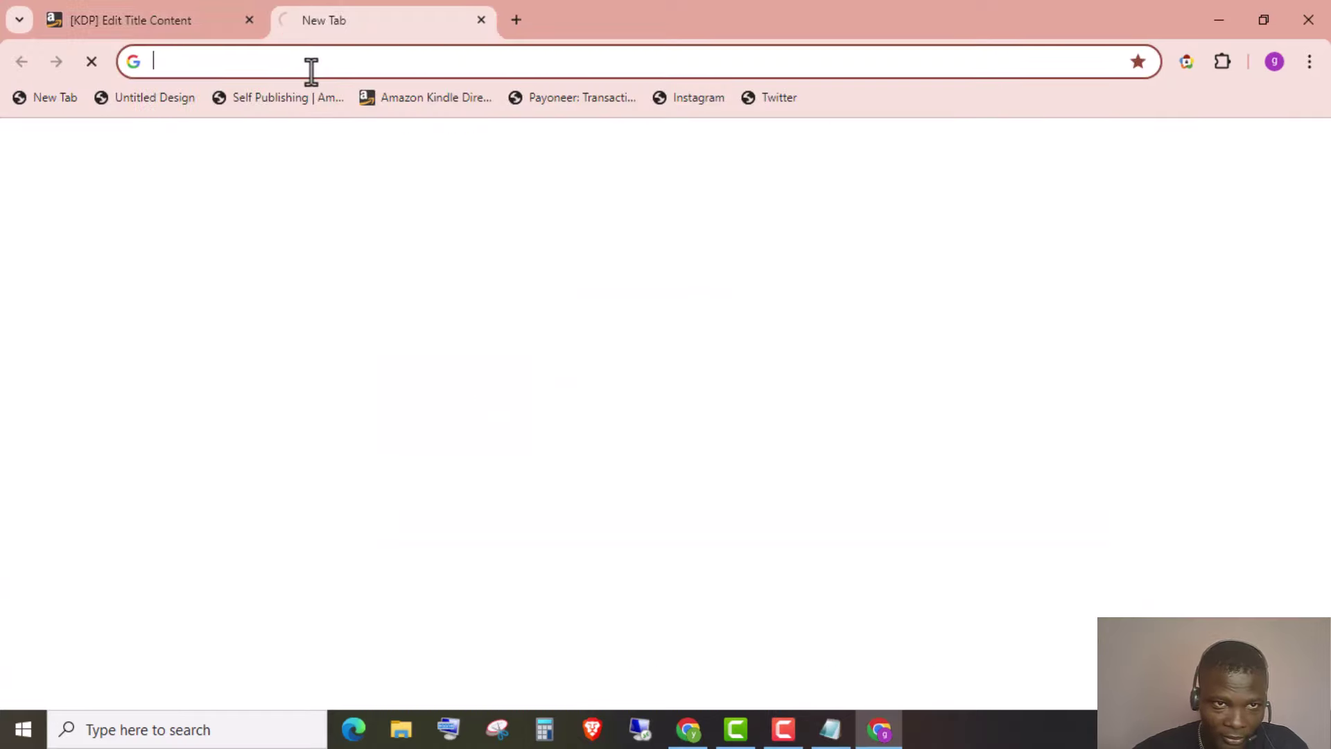
left_click(298, 68)
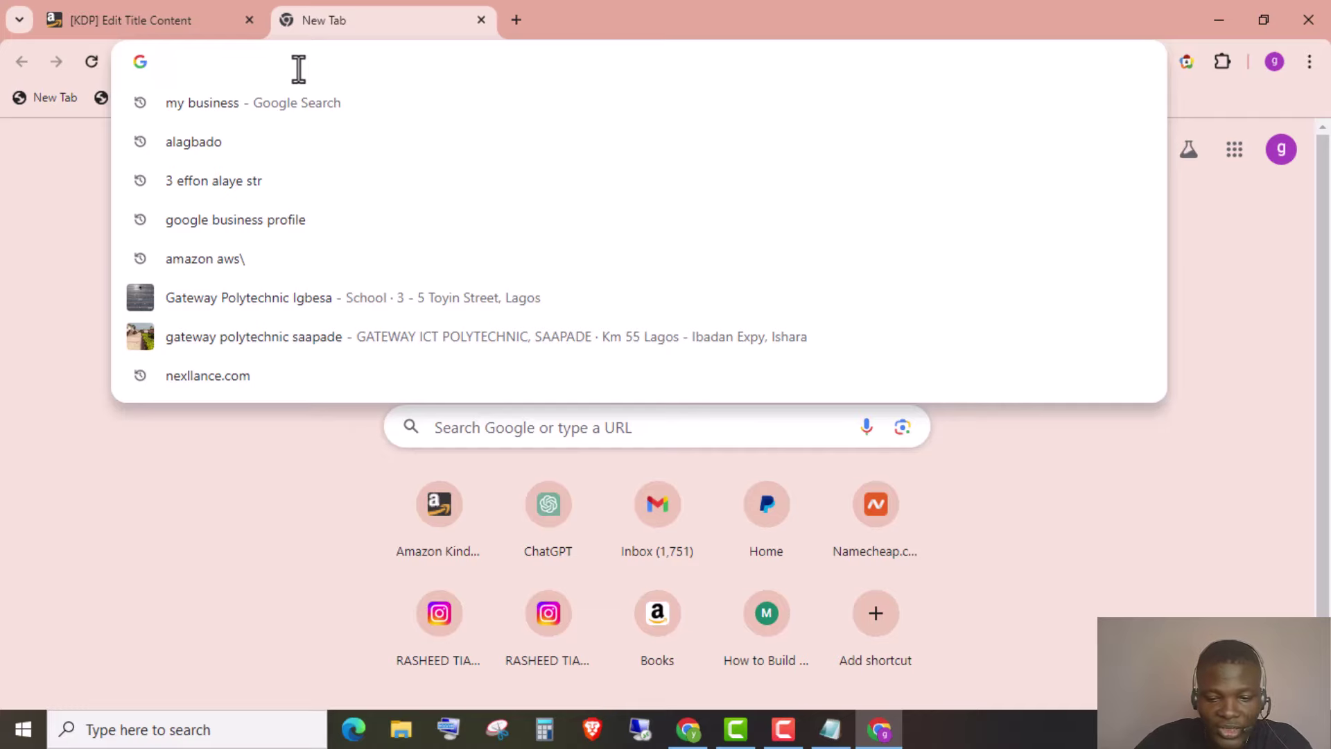
type("u")
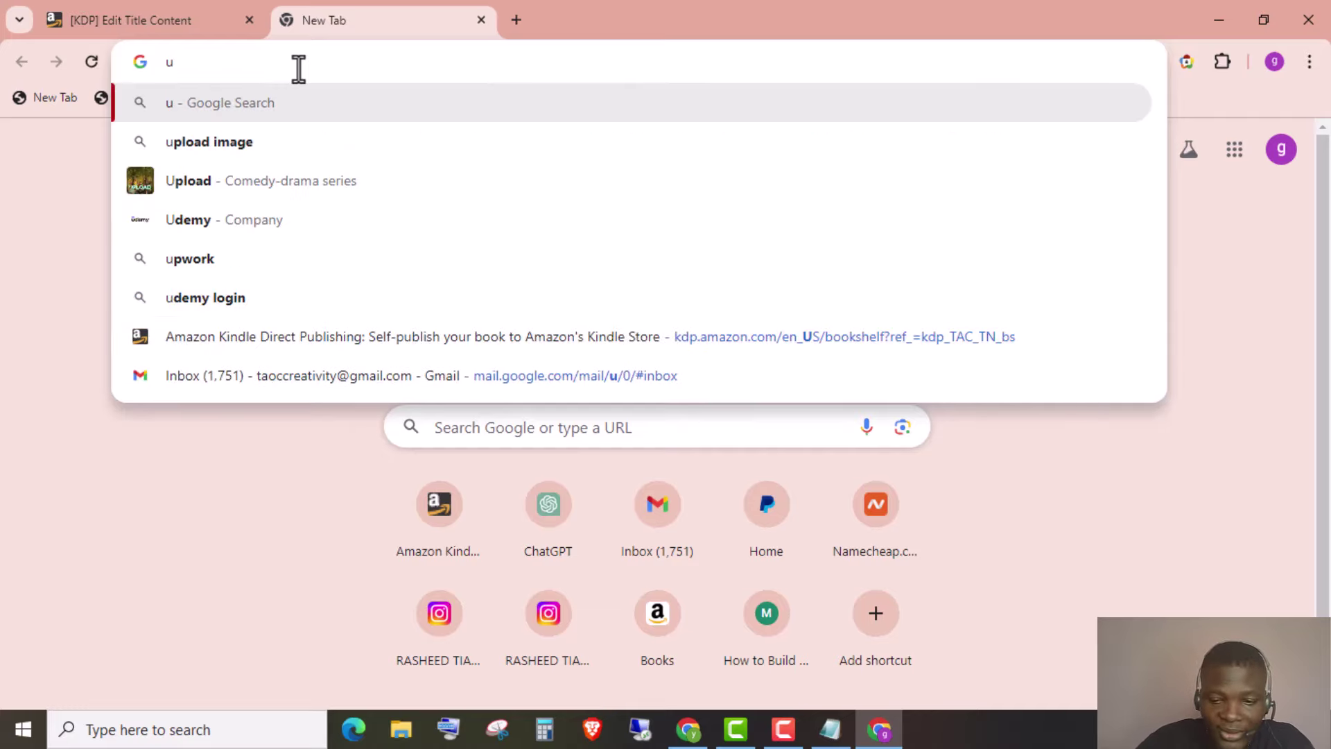
type("p")
key("BackSpace")
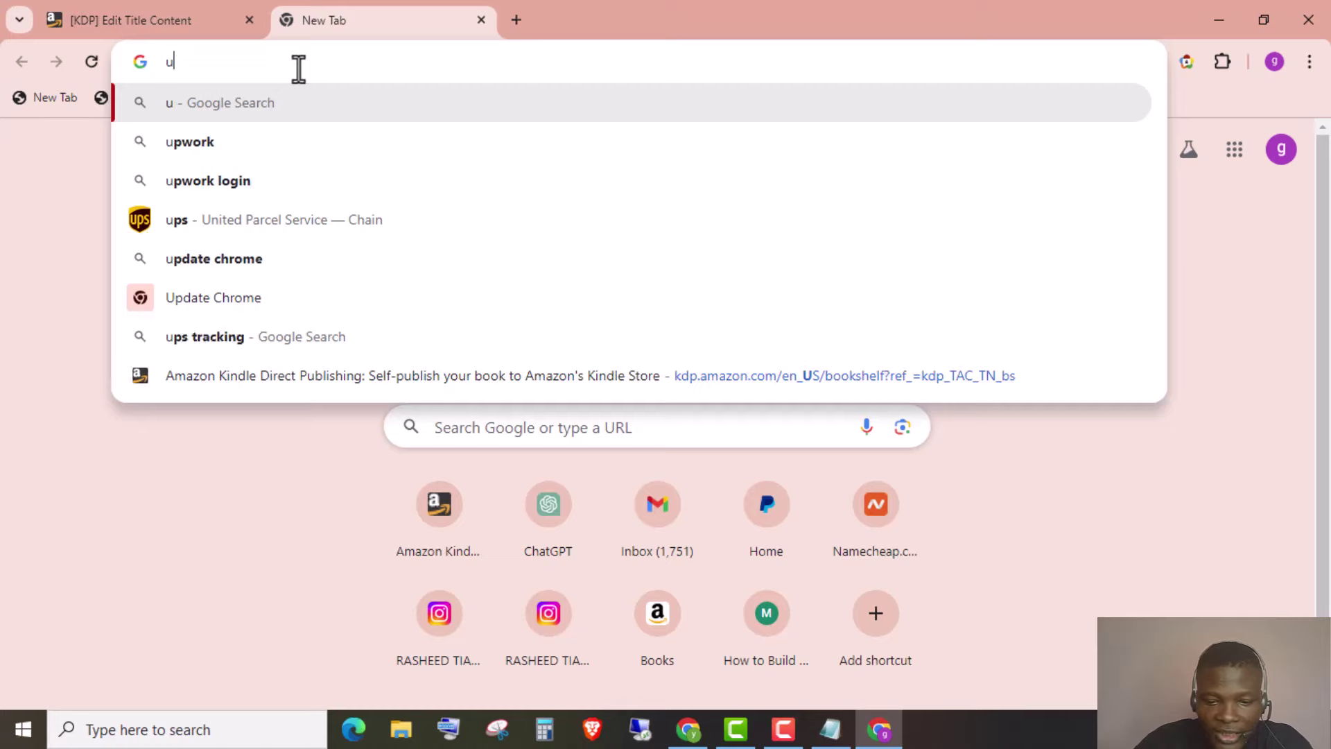
type("nspal")
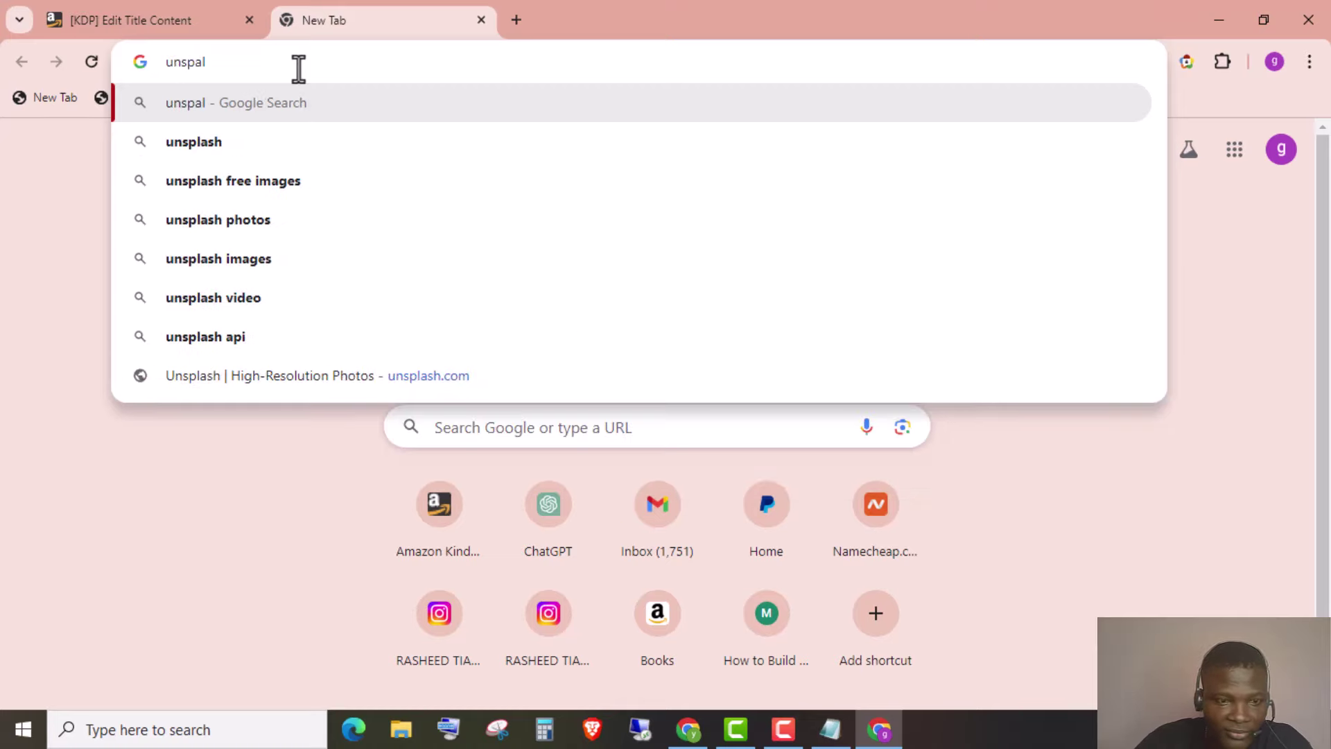
type("sh")
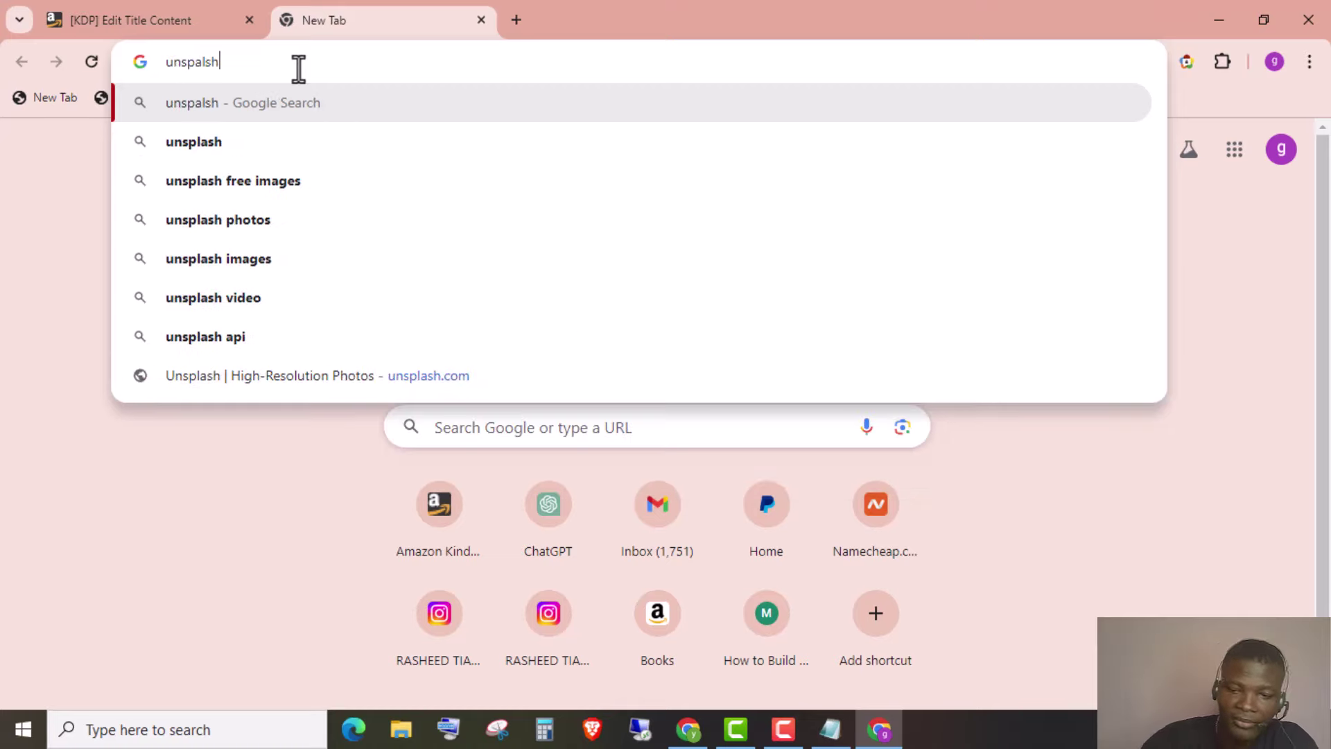
key("Return")
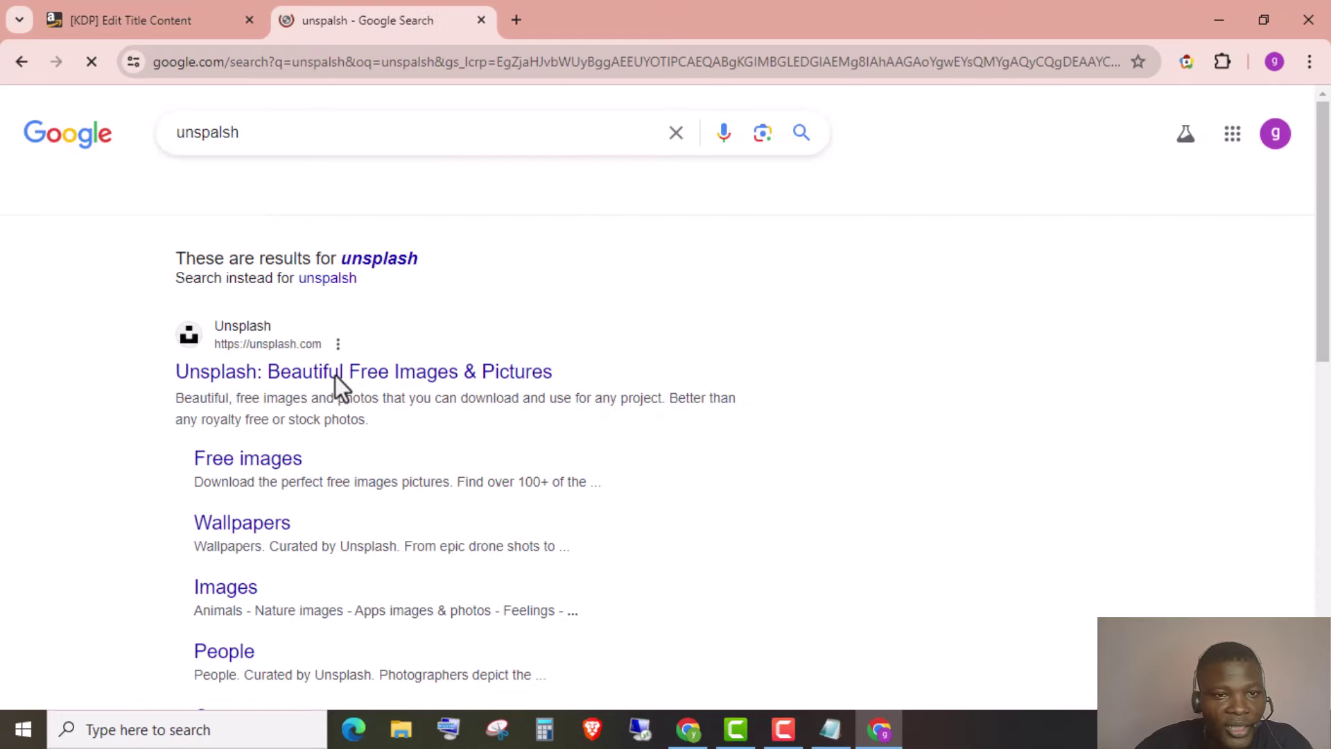
left_click(336, 375)
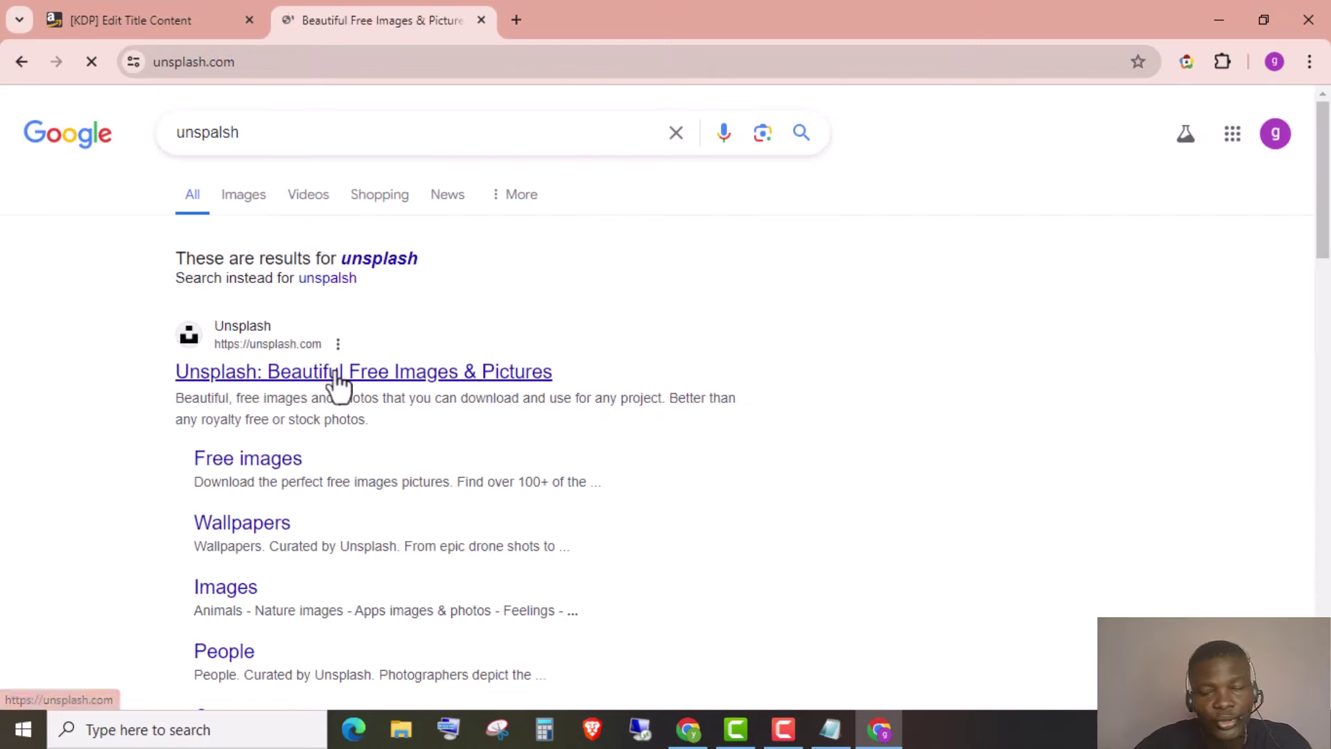
Google 'freepik' in another new tab, then return to the Unsplash tab.
left_click(516, 20)
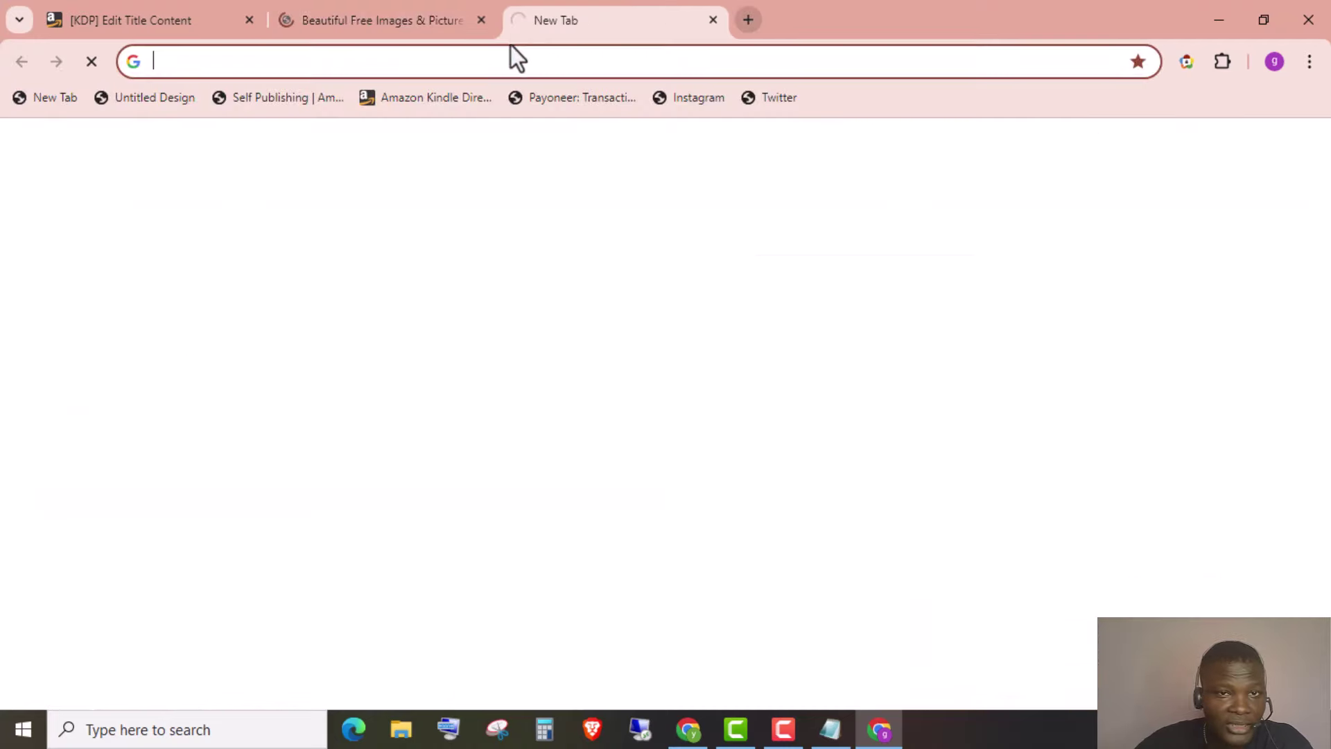
type("freepi")
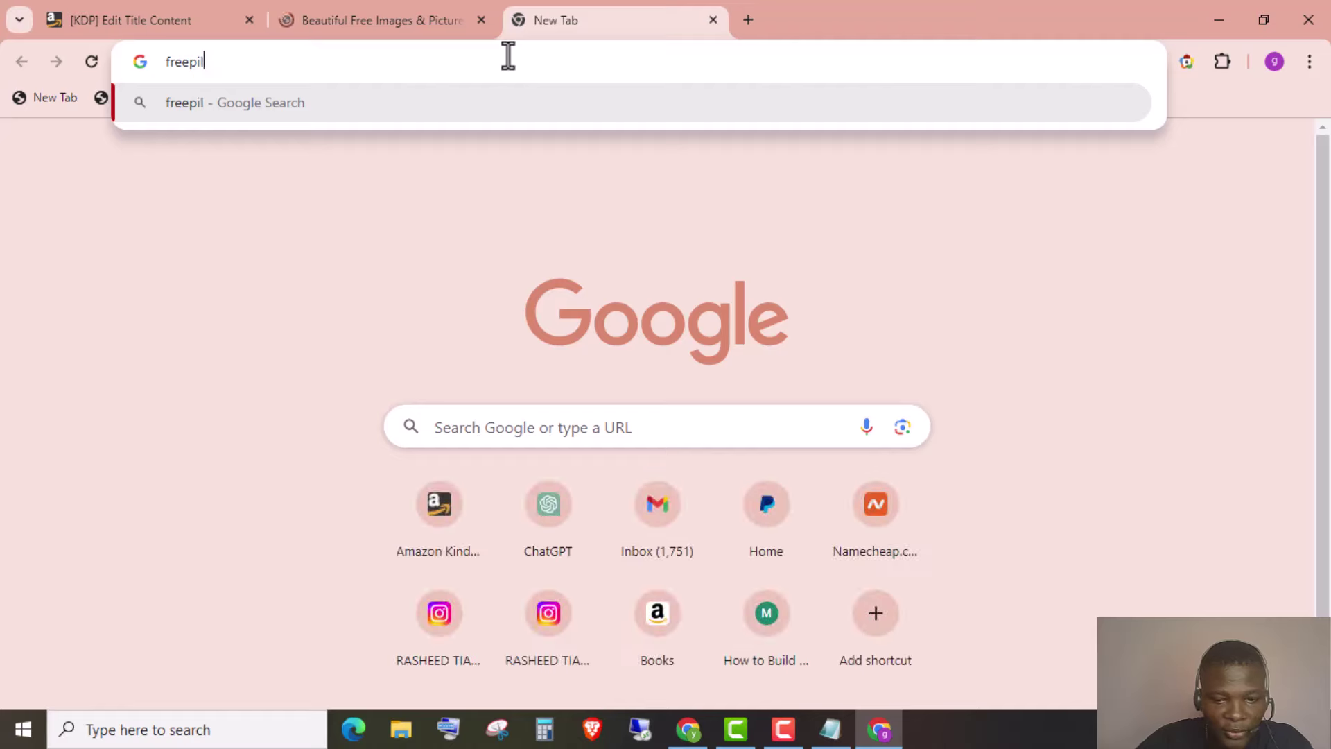
type("k")
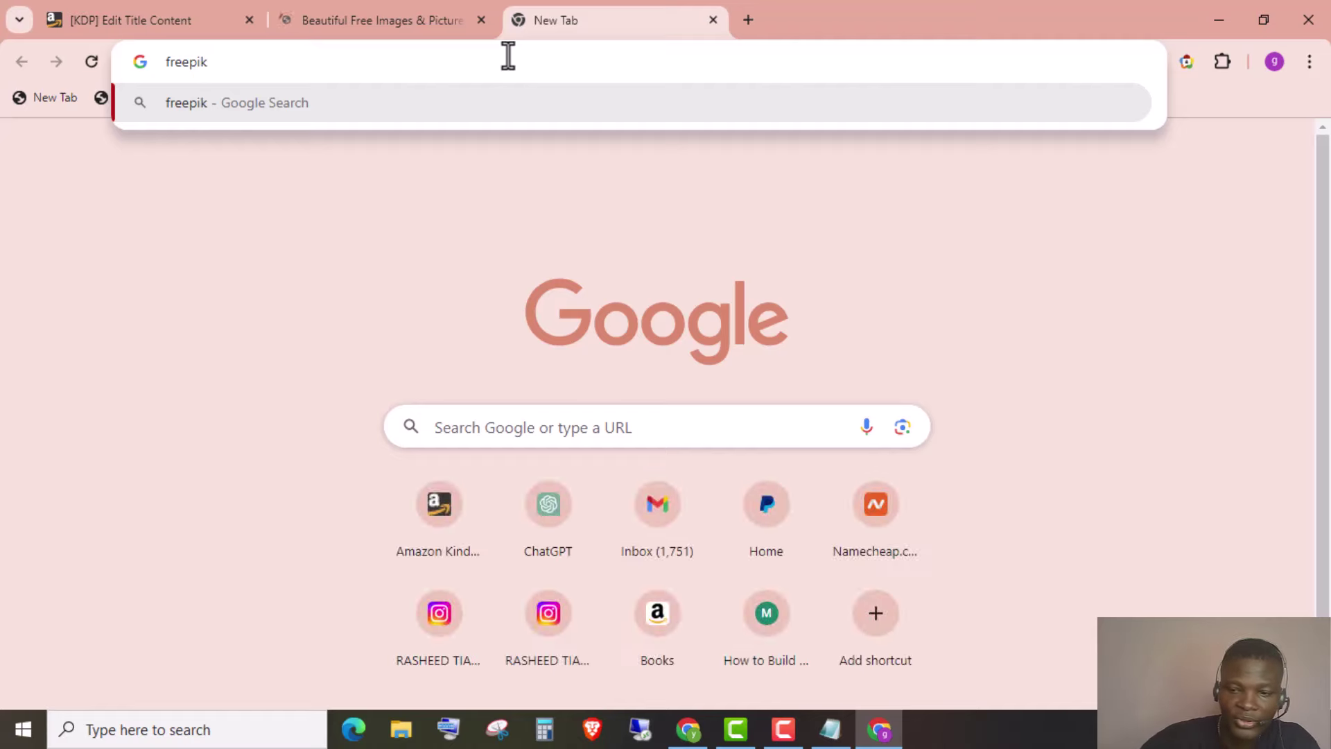
key("Return")
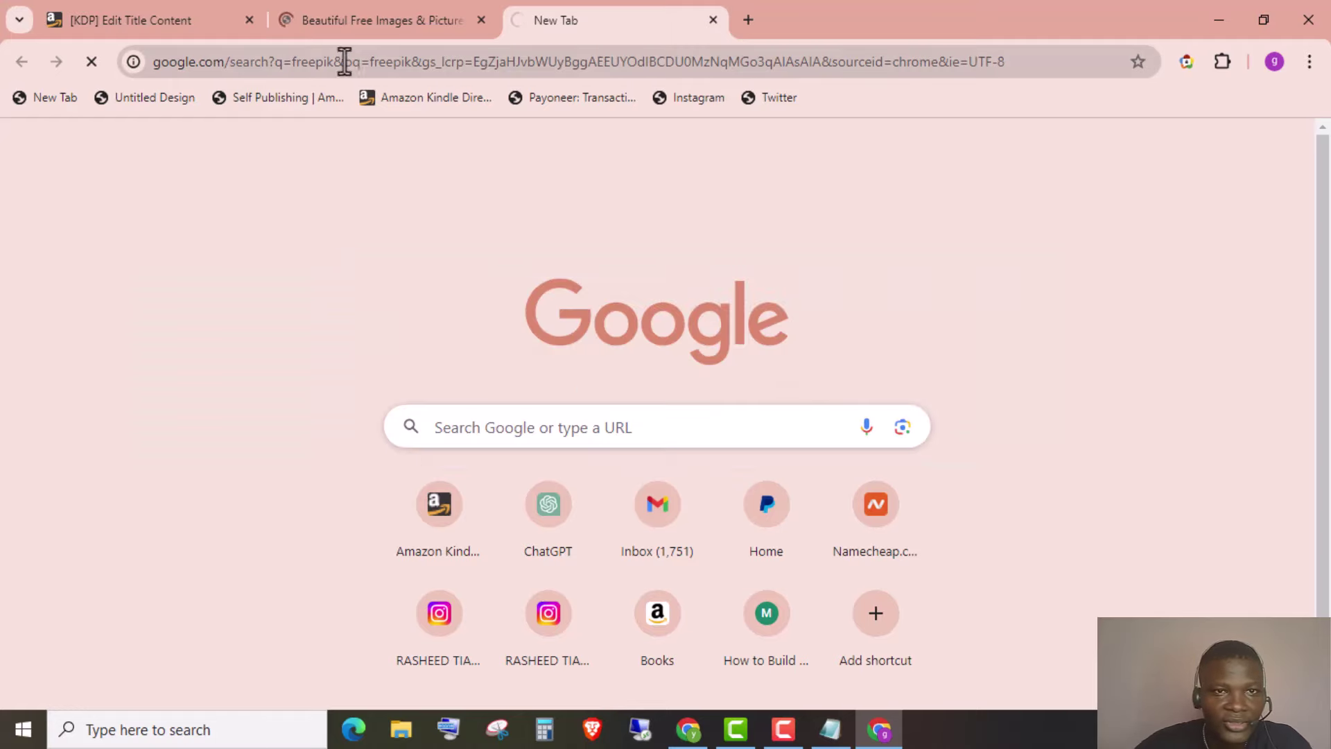
left_click(348, 26)
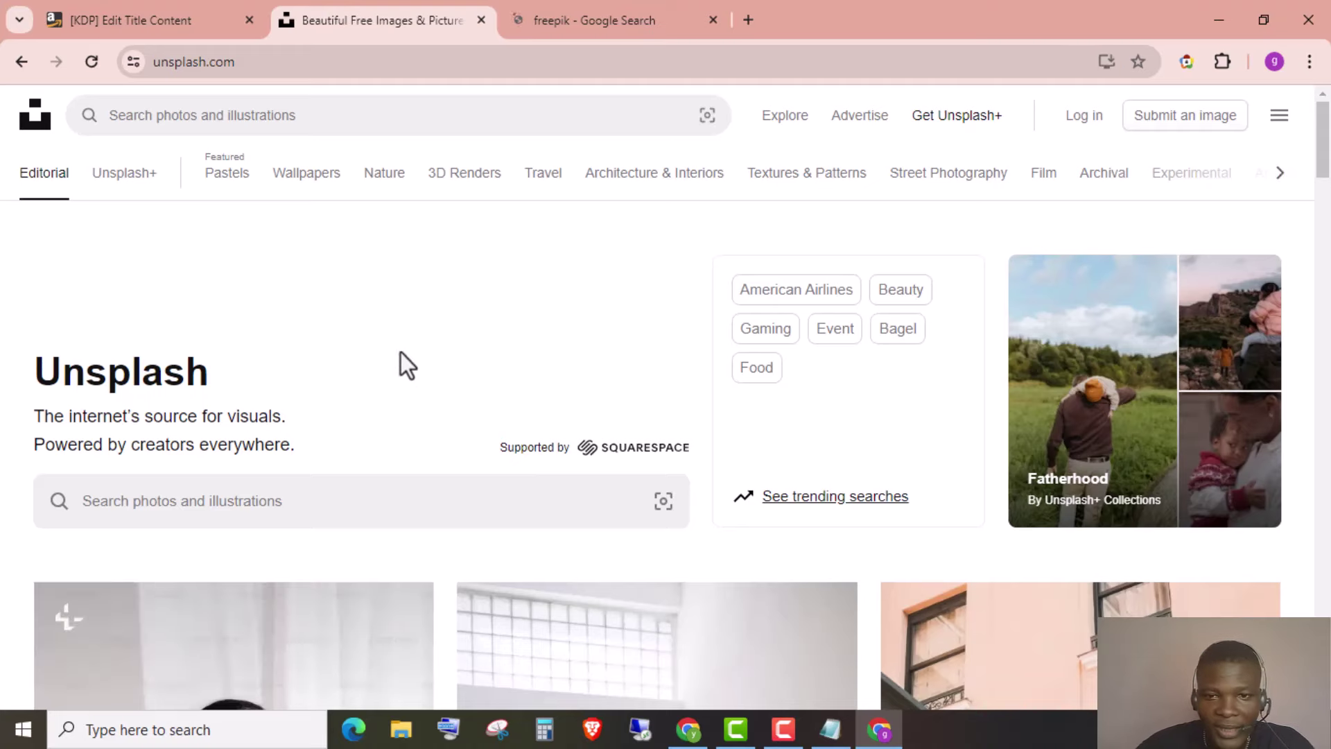
Search Unsplash for 'mental health' photos and illustrations.
scroll(406, 364, "down", 3)
left_click(269, 308)
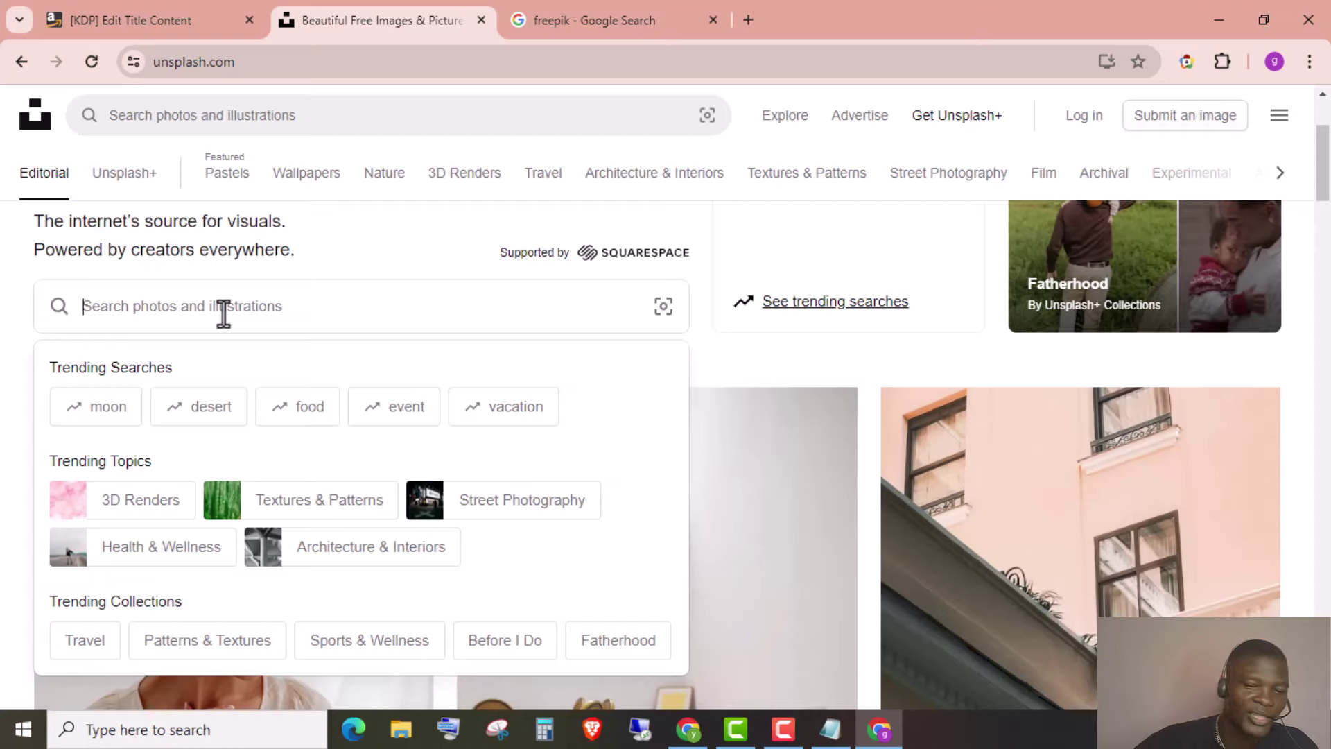
type("m")
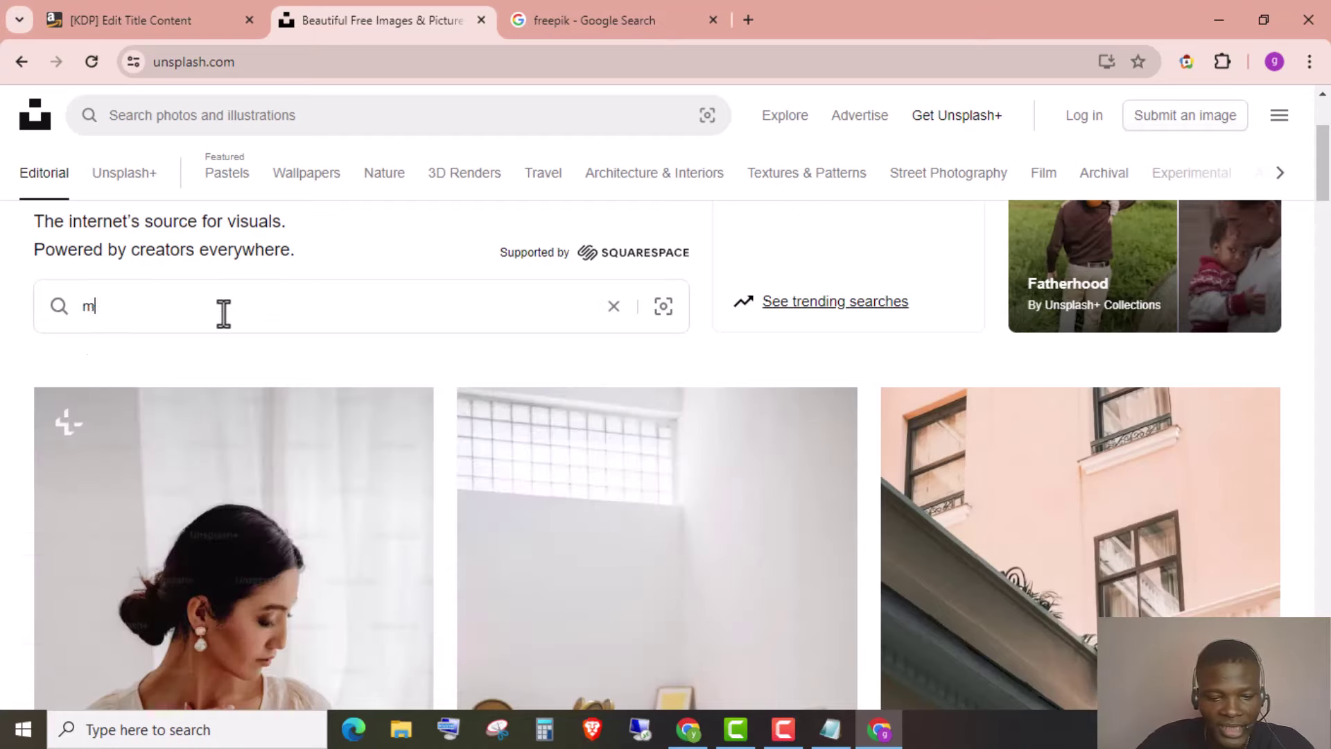
type("ental heal")
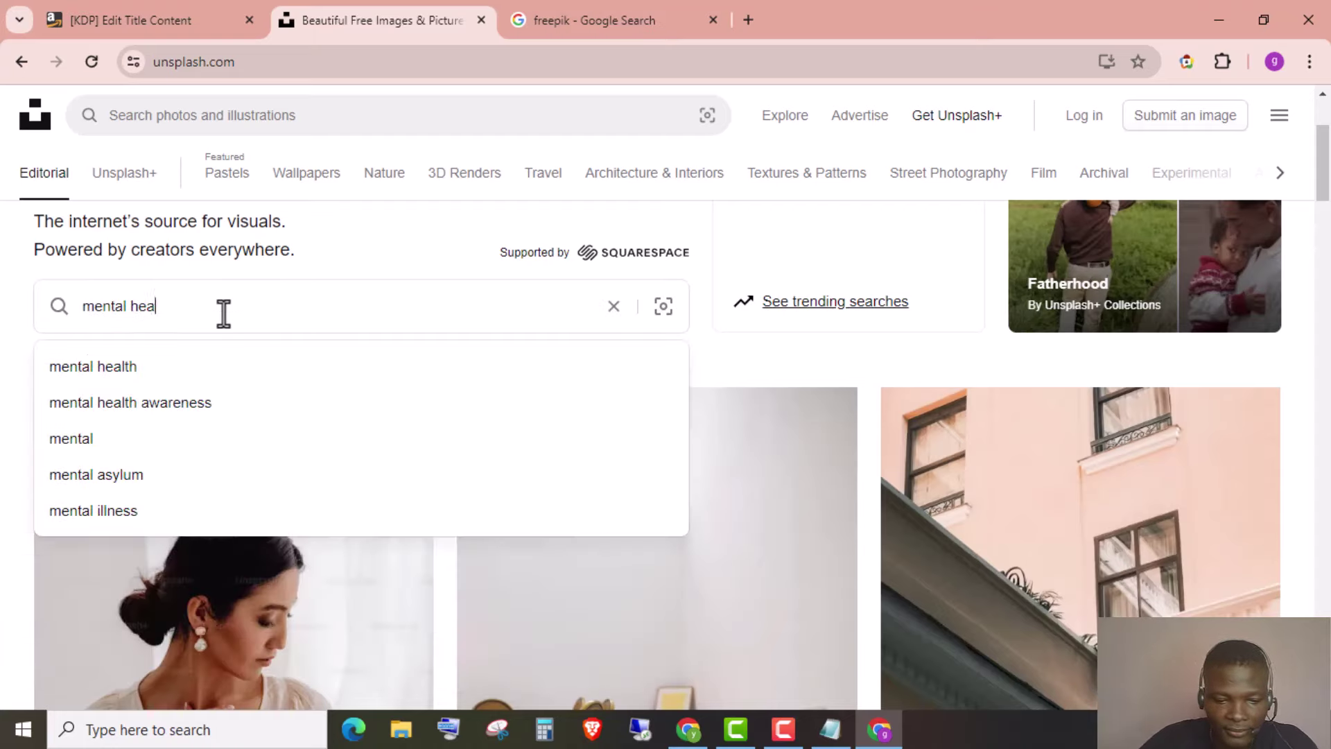
type("th")
key("Return")
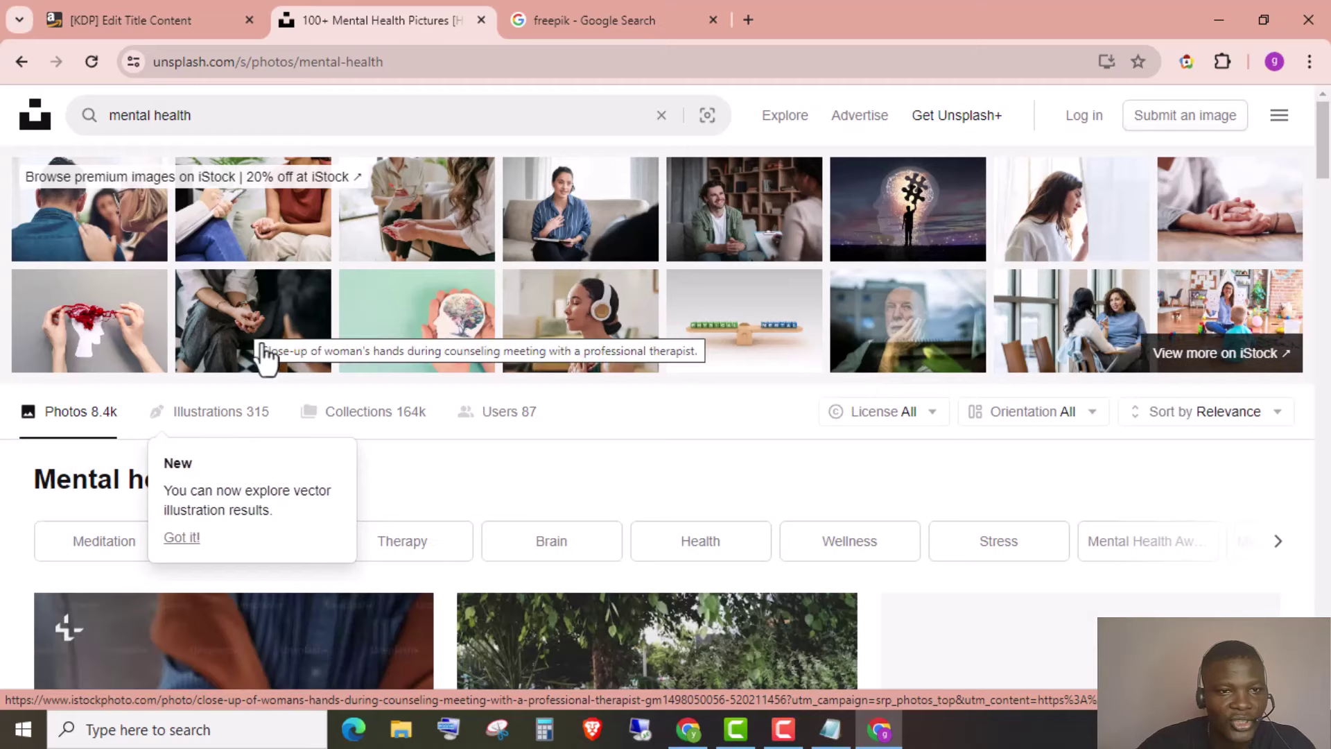
Browse the mental health results and download the clasped-hands photo.
scroll(356, 419, "down", 3)
scroll(717, 403, "down", 3)
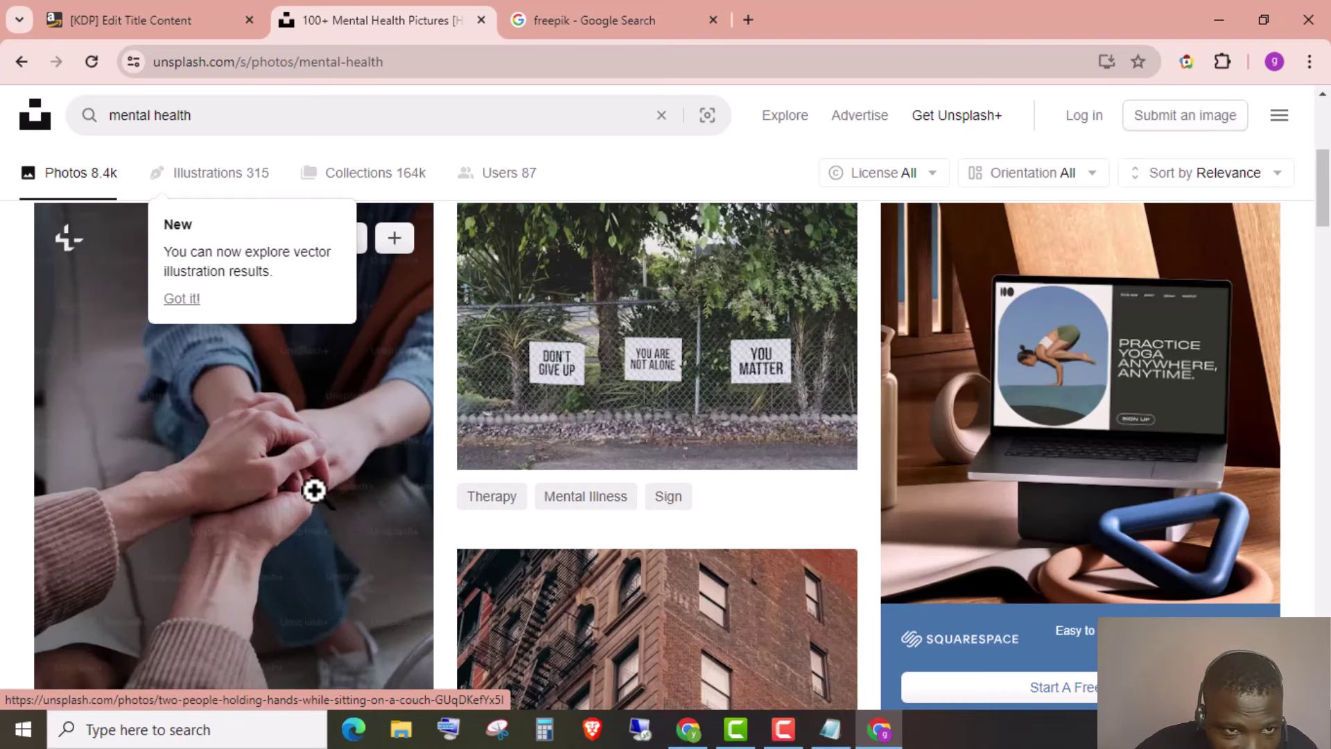
scroll(314, 490, "down", 3)
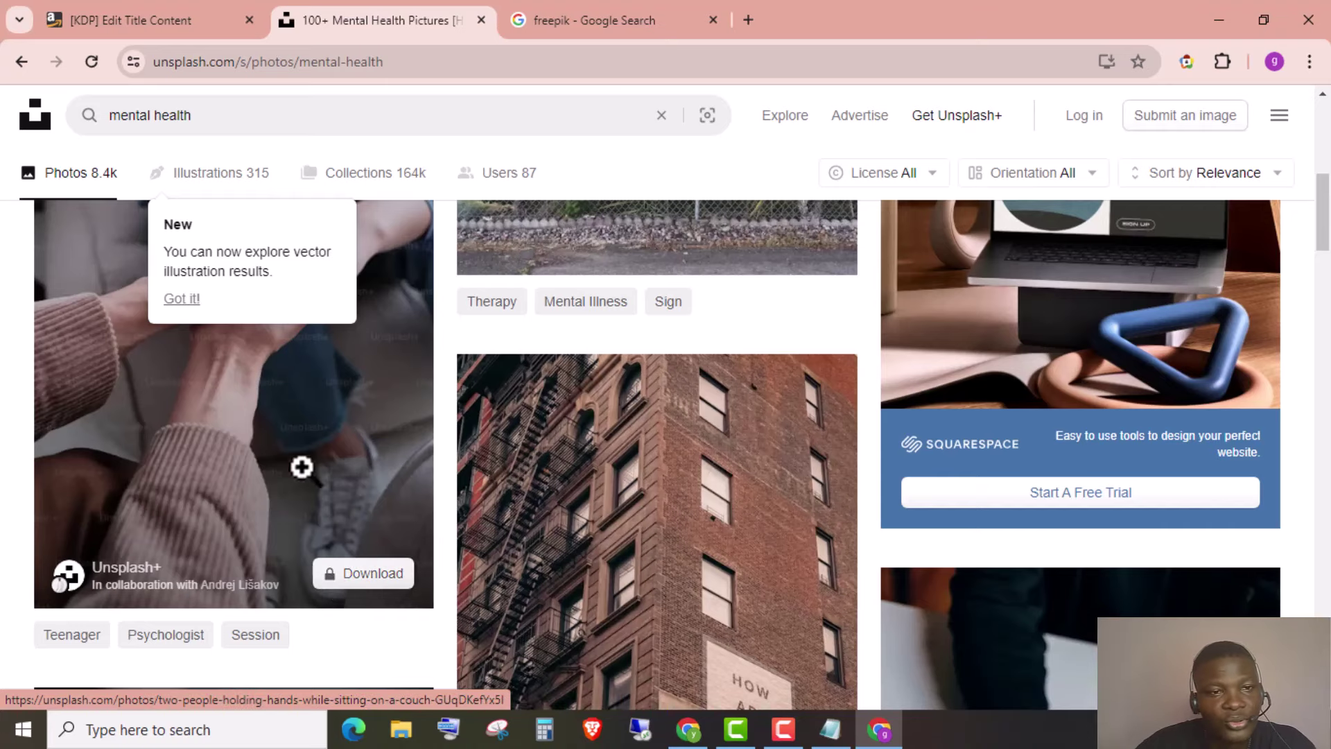
scroll(237, 475, "up", 4)
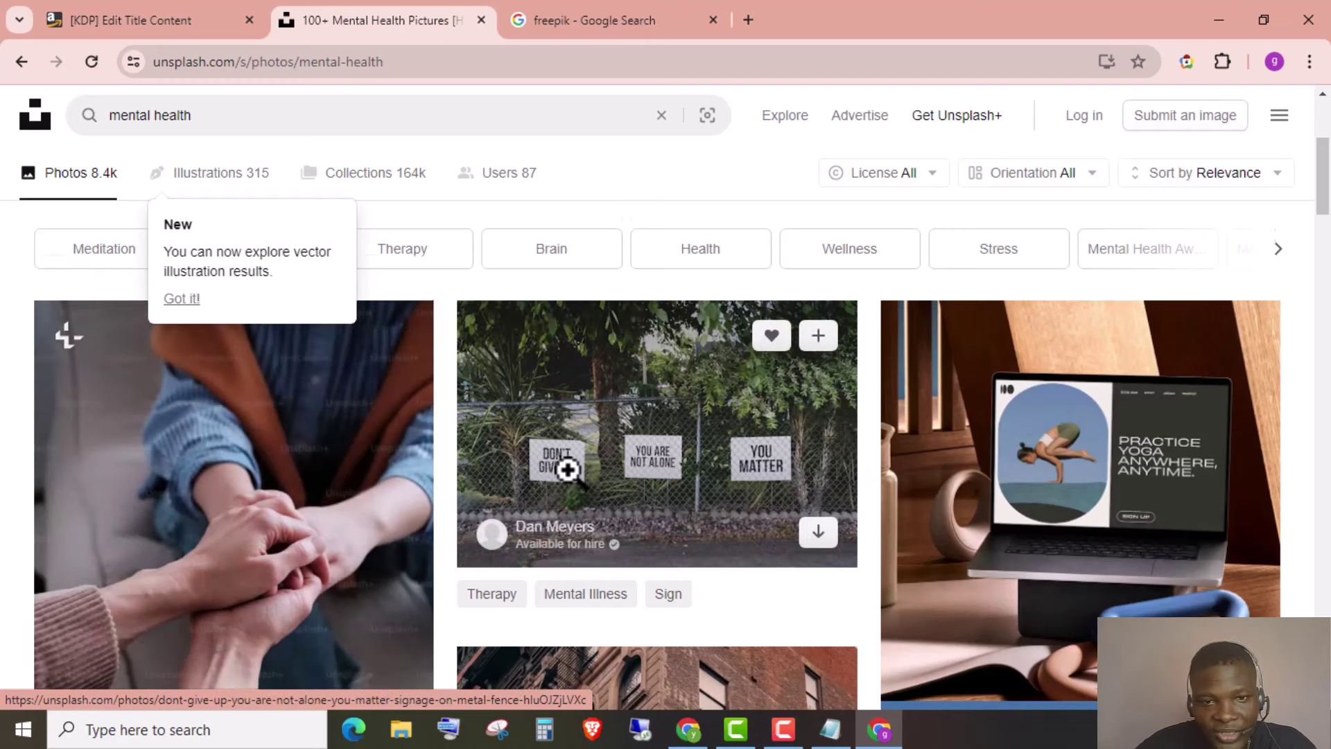
scroll(567, 468, "down", 3)
scroll(568, 469, "down", 7)
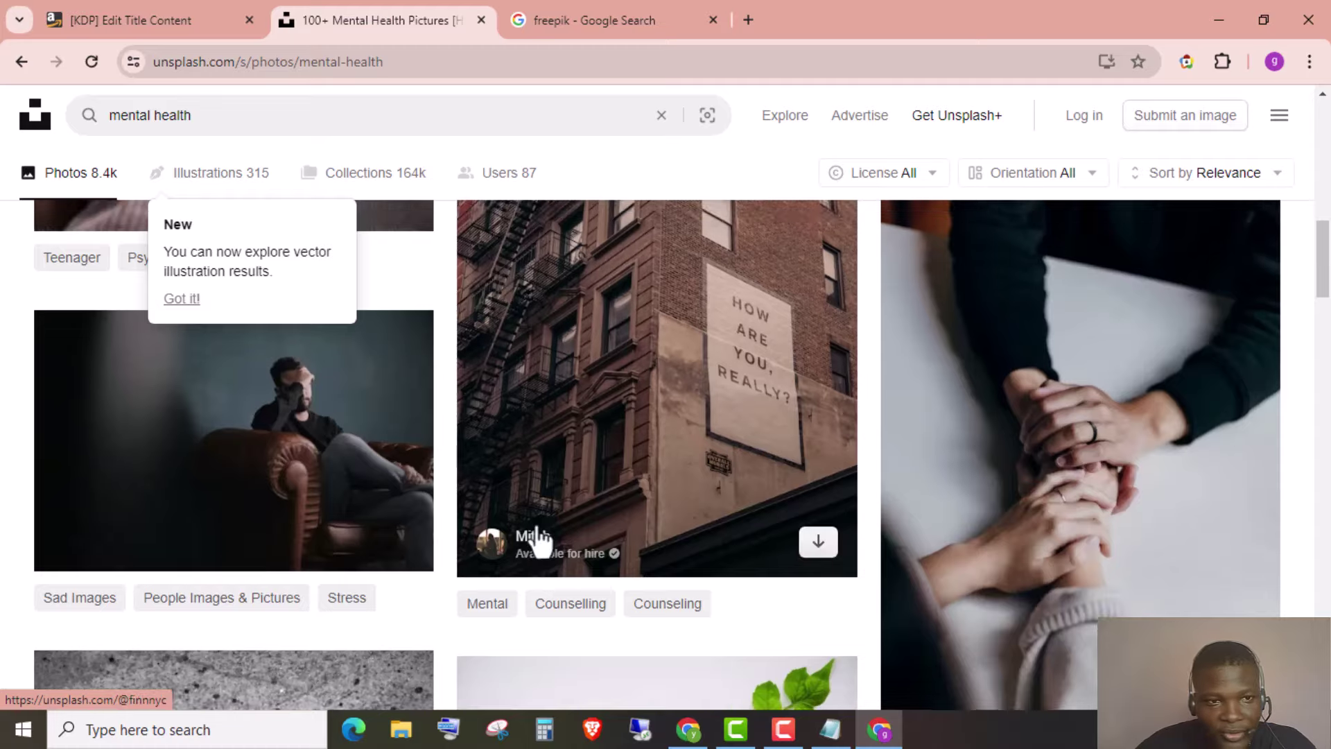
scroll(392, 522, "up", 7)
scroll(340, 513, "down", 3)
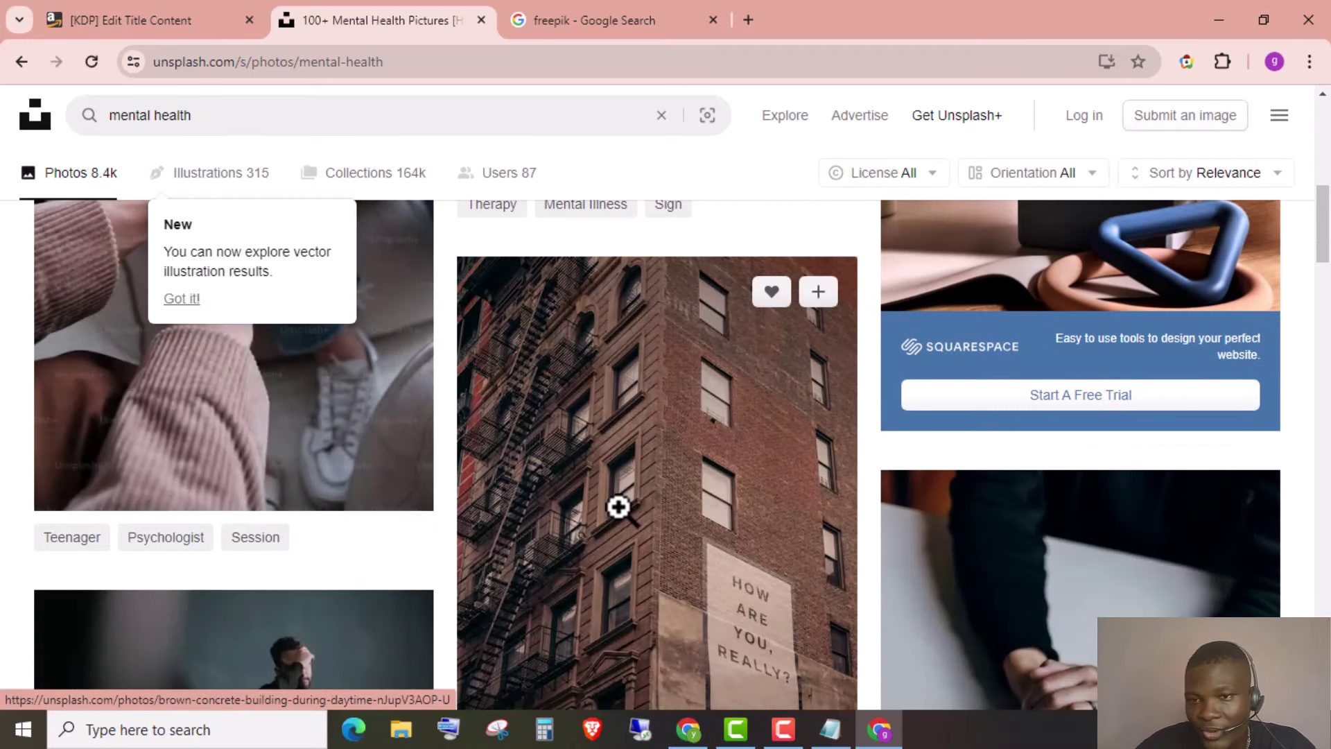
scroll(617, 505, "up", 3)
scroll(618, 507, "up", 3)
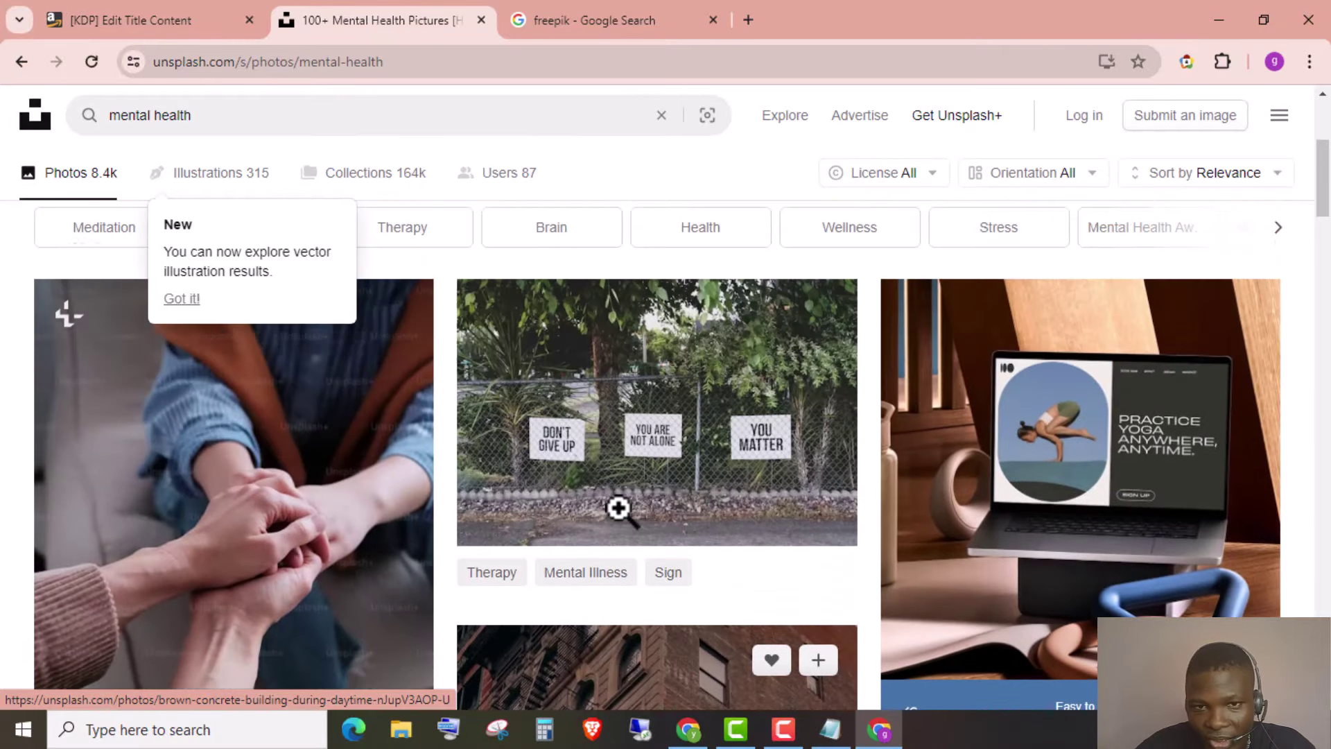
scroll(618, 507, "down", 7)
scroll(618, 507, "down", 3)
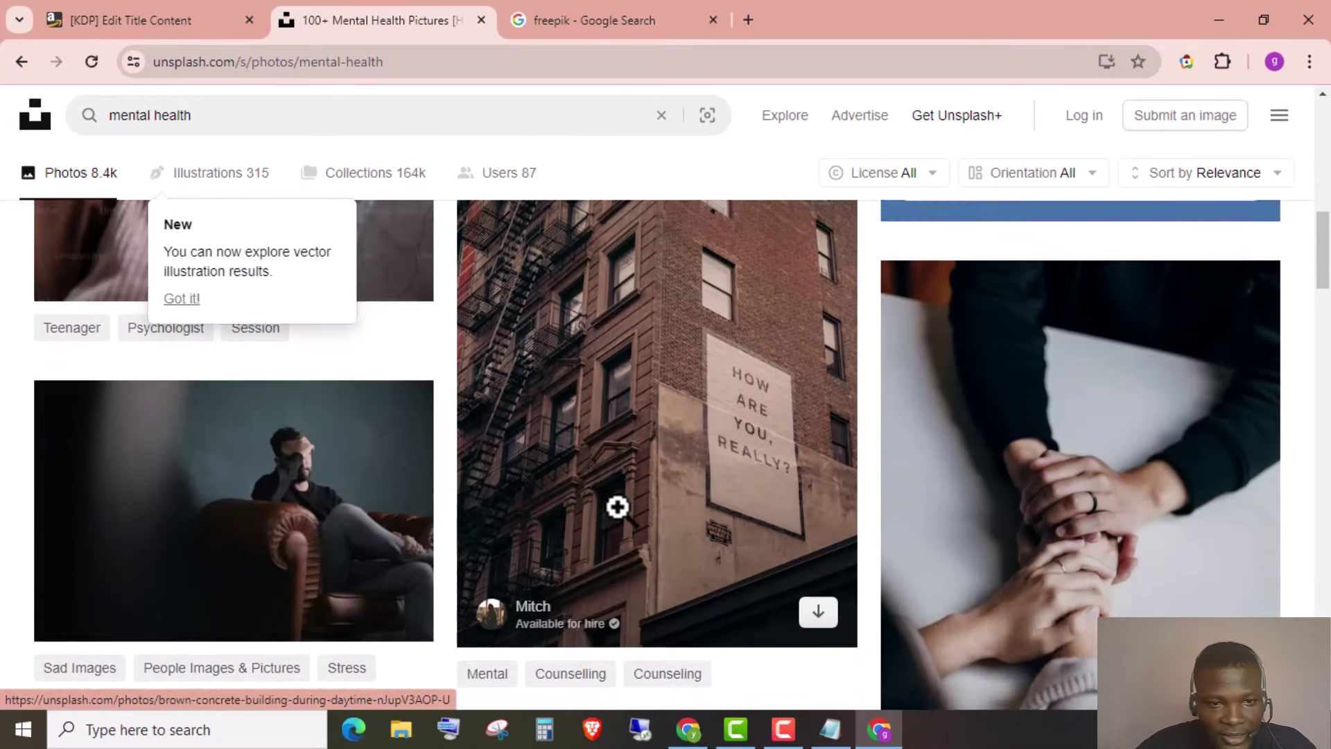
scroll(618, 507, "up", 1)
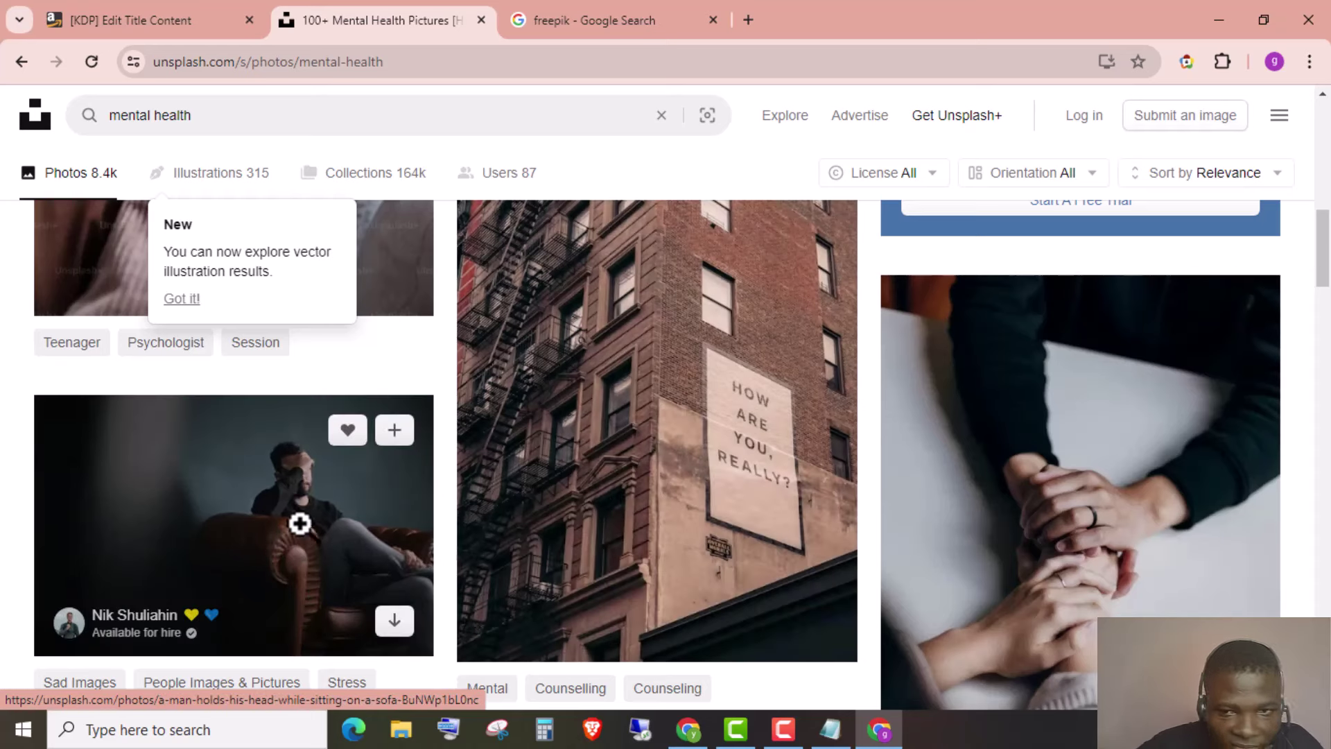
scroll(561, 483, "down", 5)
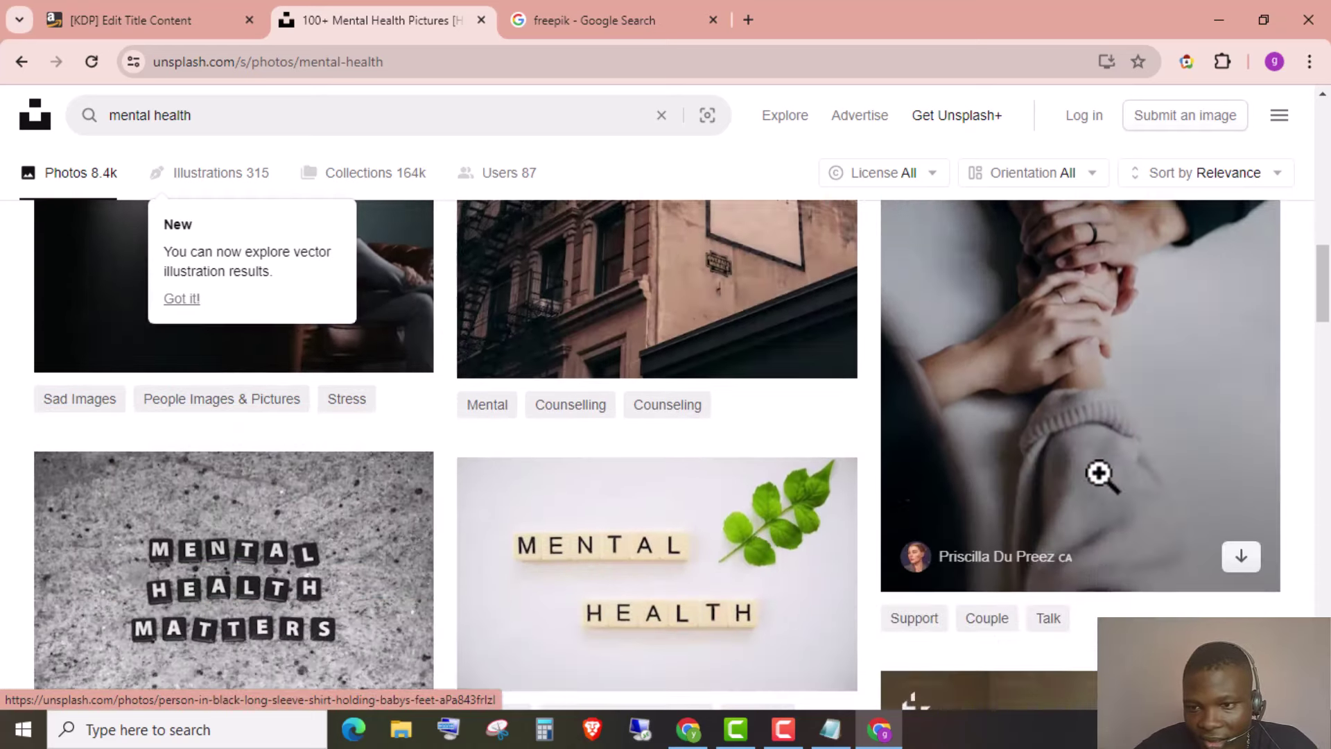
scroll(1094, 467, "up", 2)
scroll(1085, 449, "up", 4)
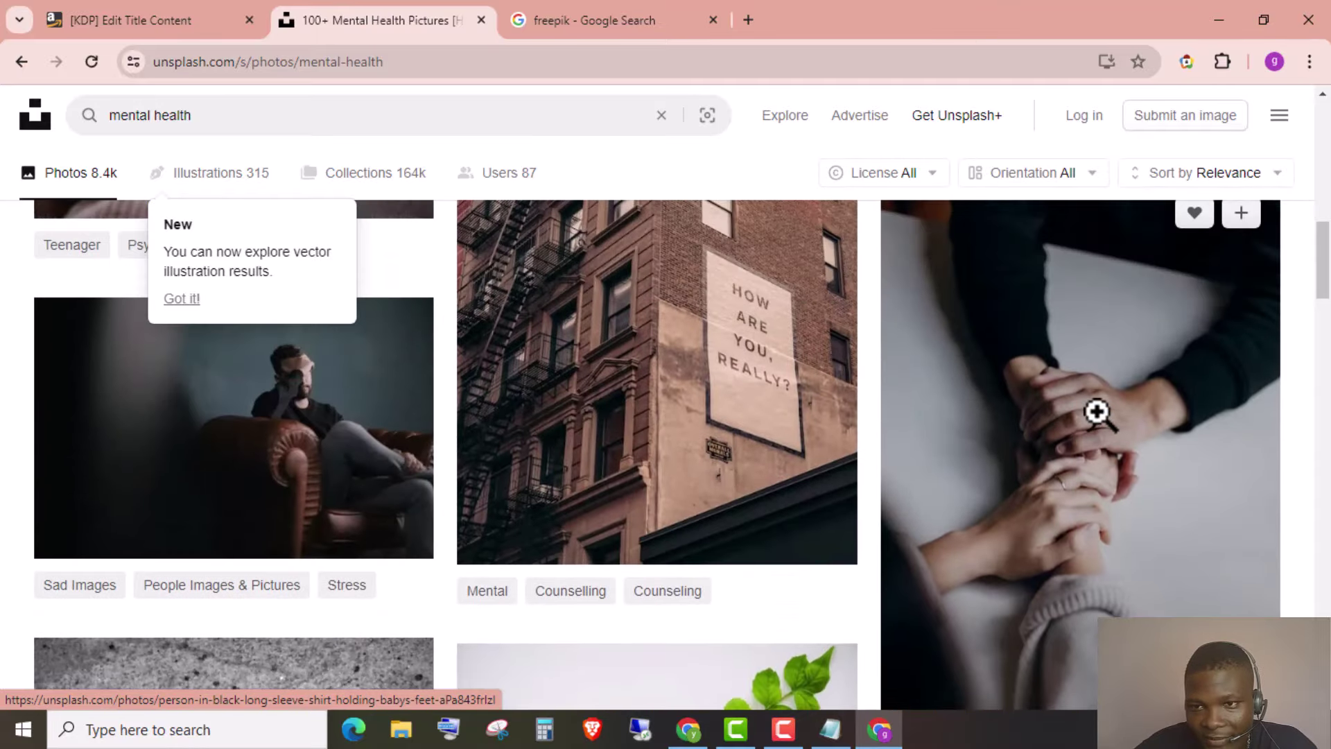
scroll(1097, 470, "down", 3)
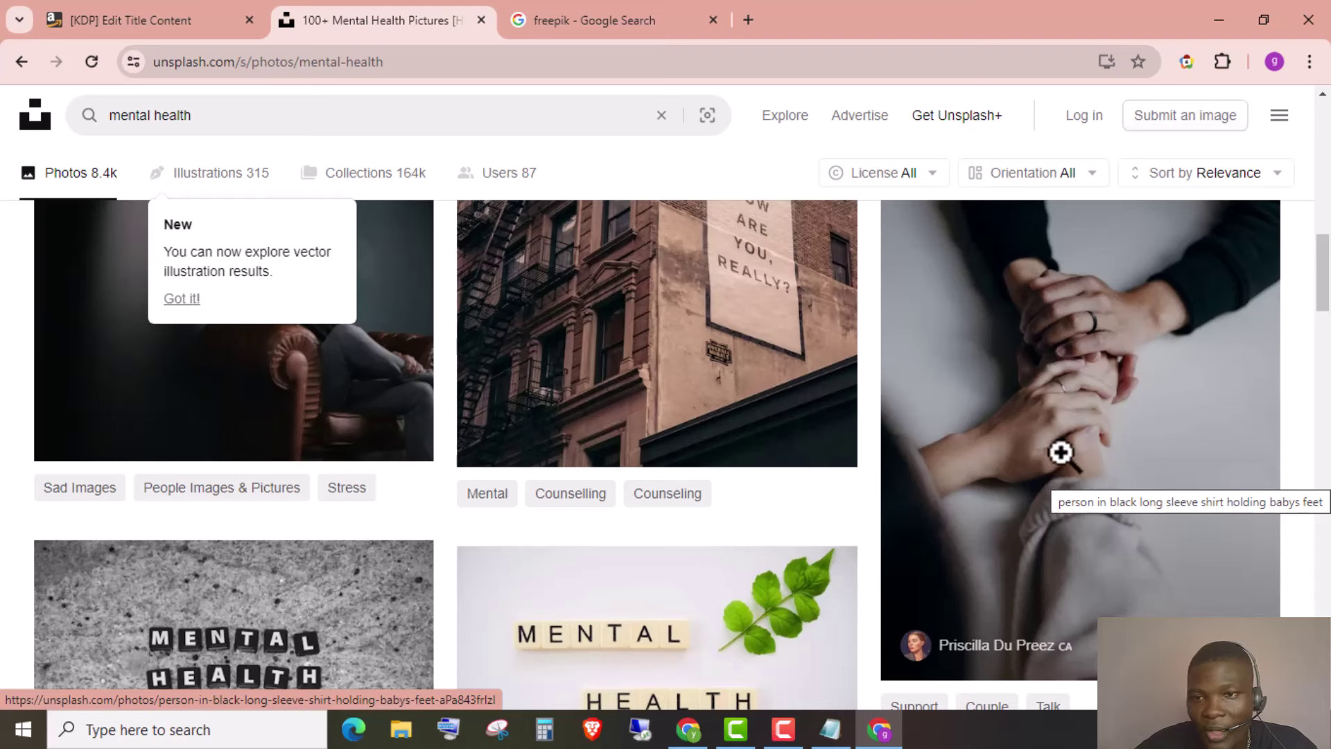
scroll(1072, 416, "down", 3)
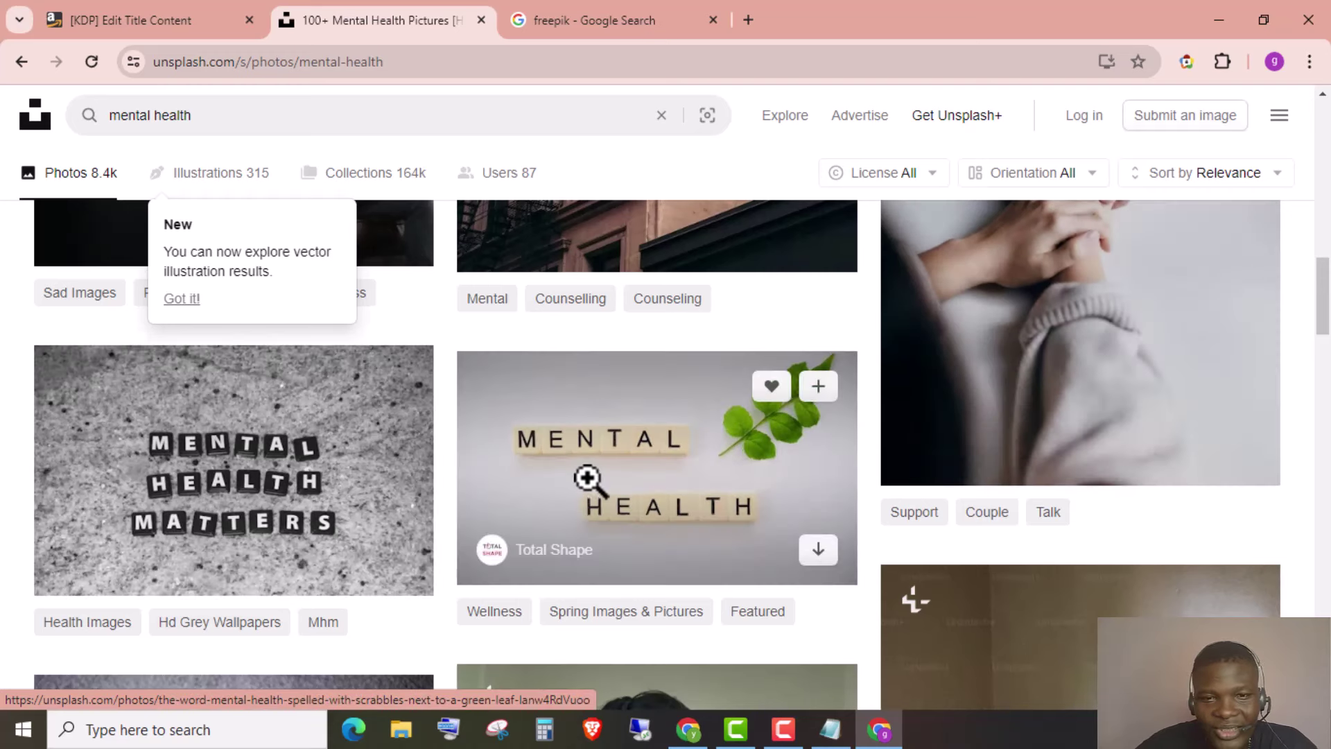
scroll(1072, 388, "up", 3)
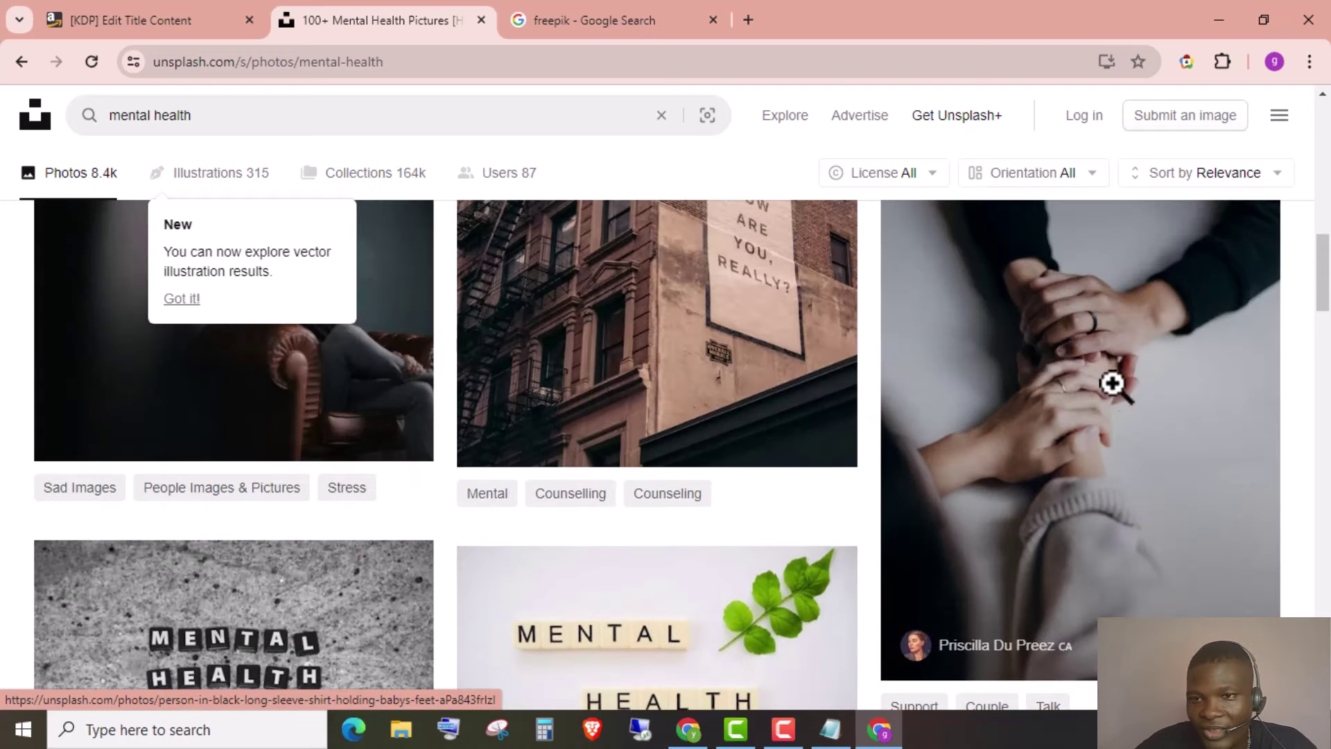
scroll(1103, 388, "up", 2)
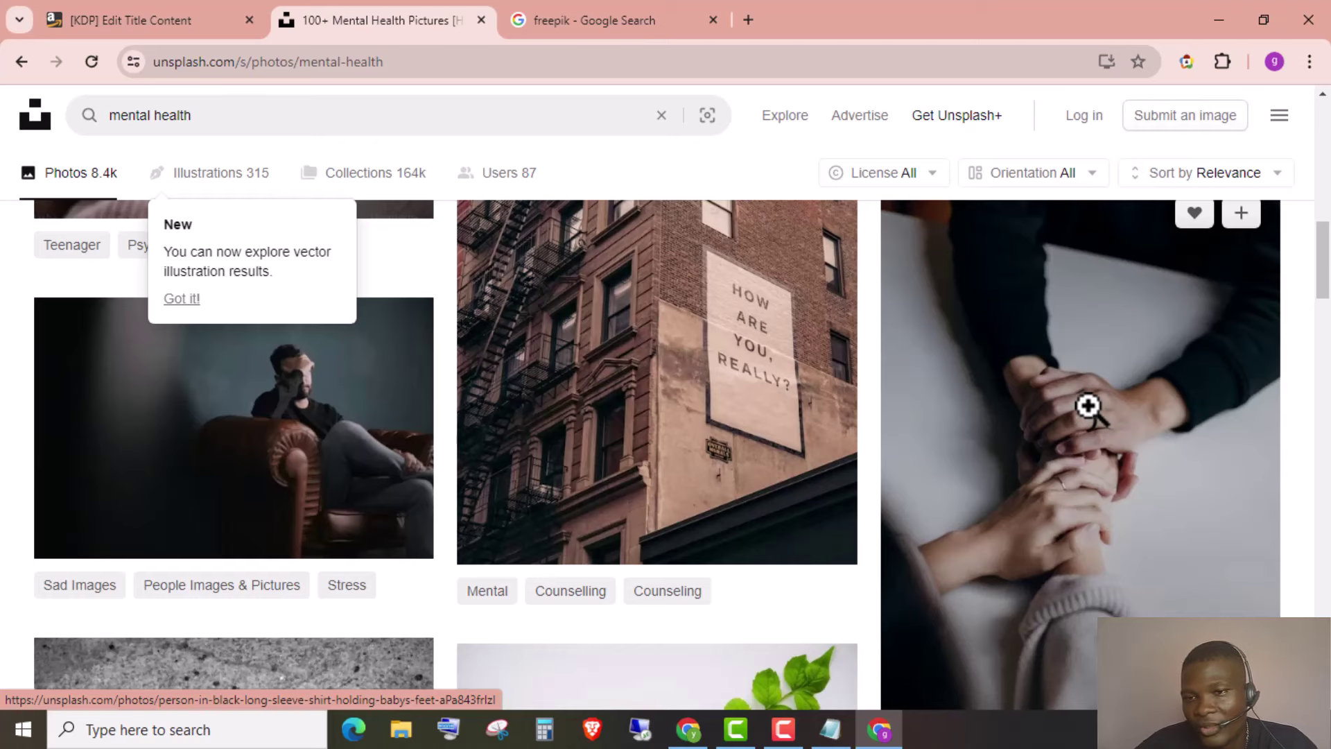
scroll(1088, 405, "down", 3)
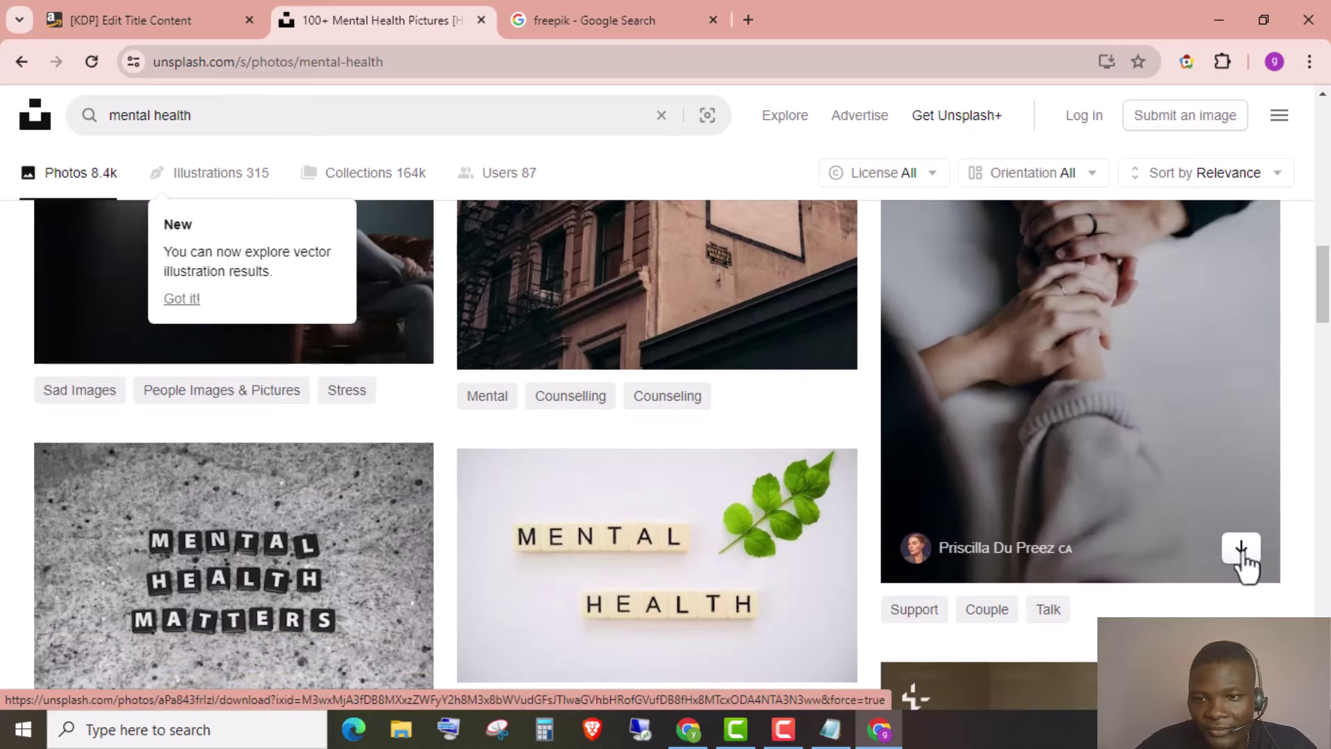
left_click(1241, 551)
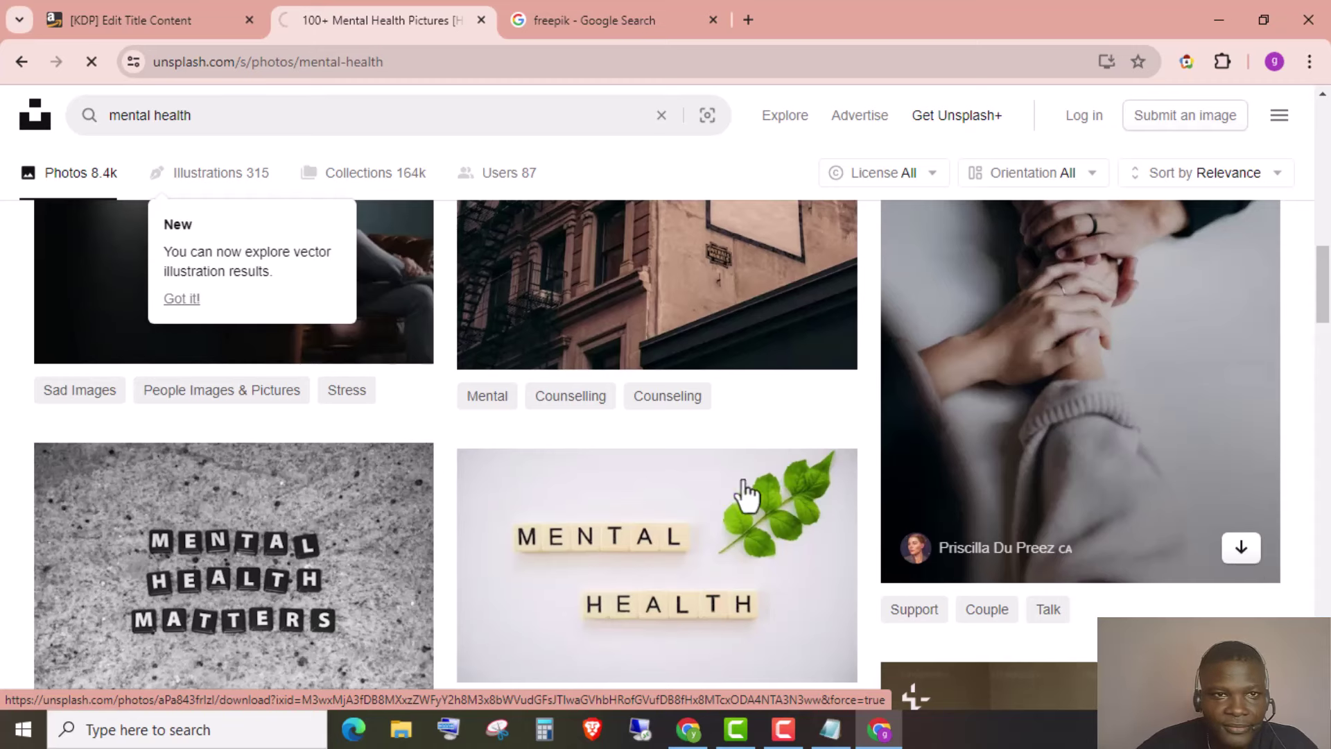
scroll(713, 489, "down", 8)
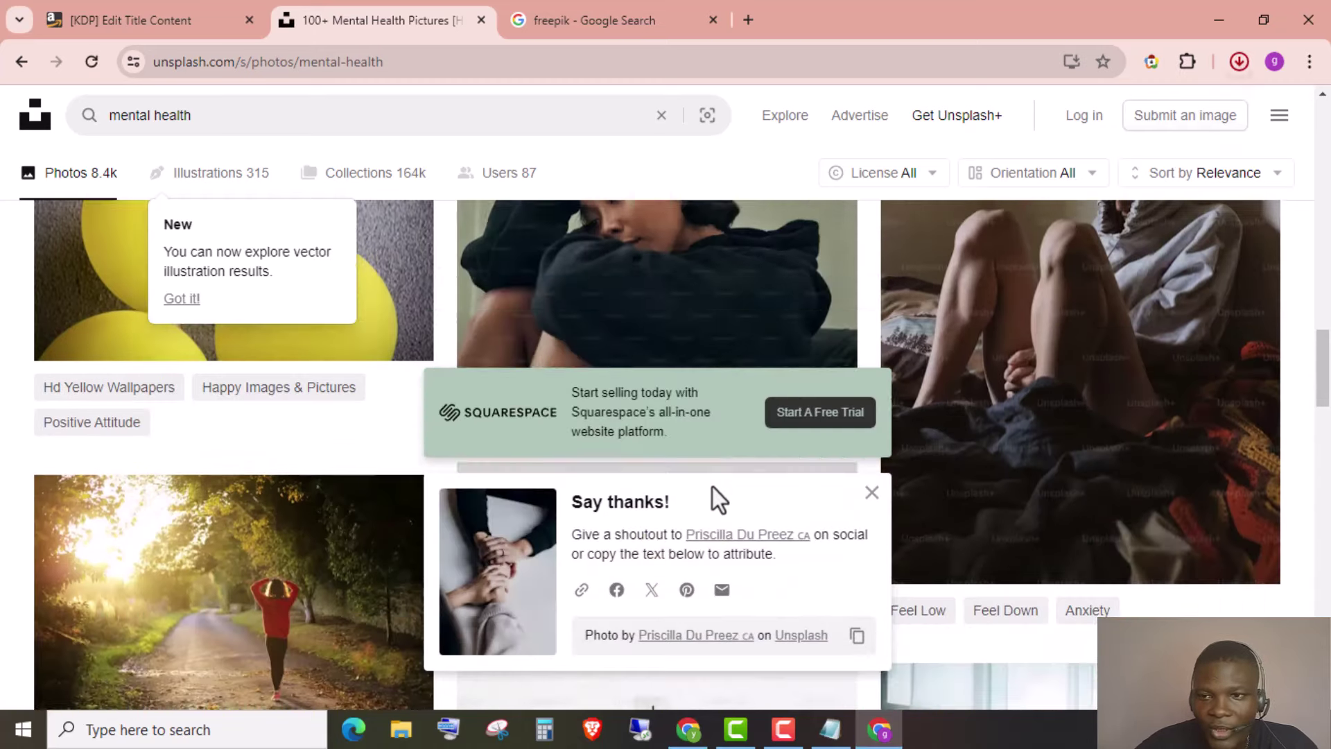
Back on the freepik search results, confirm the photo downloaded and open Freepik.
scroll(713, 487, "down", 5)
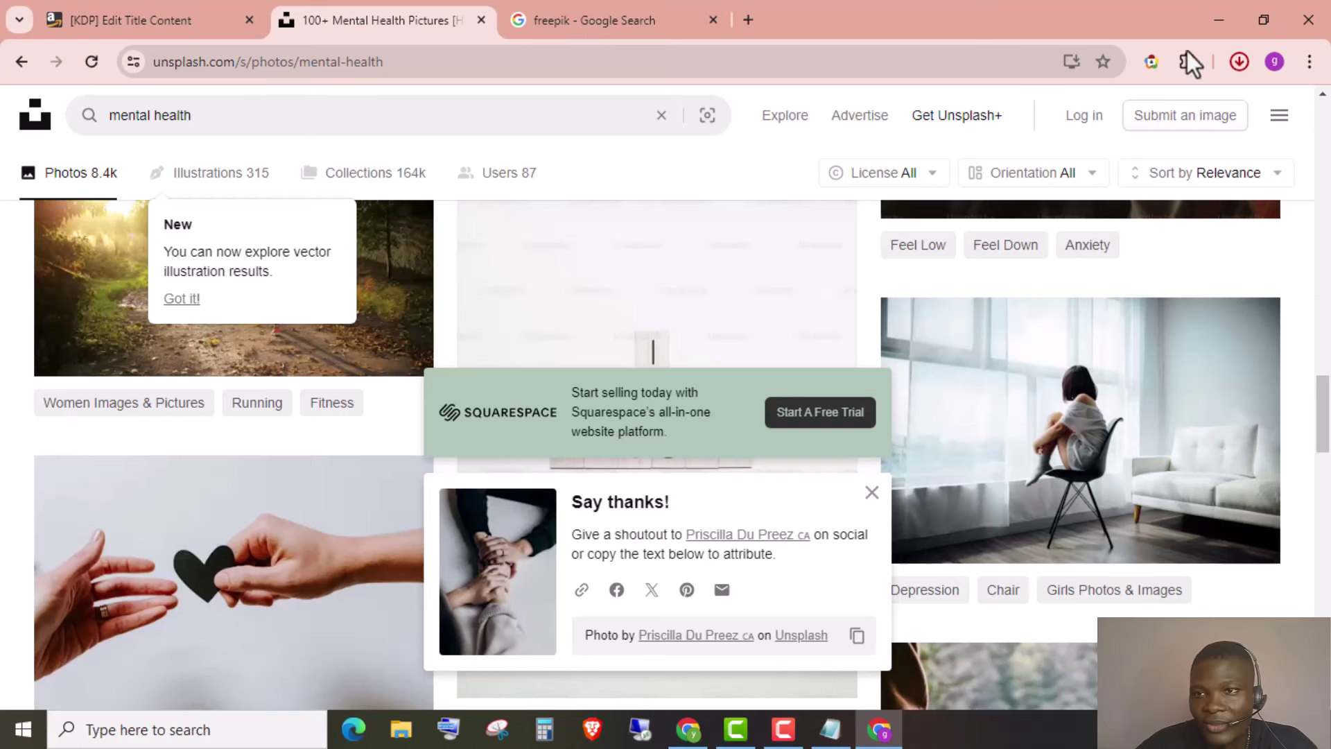
key("ctrl+Tab")
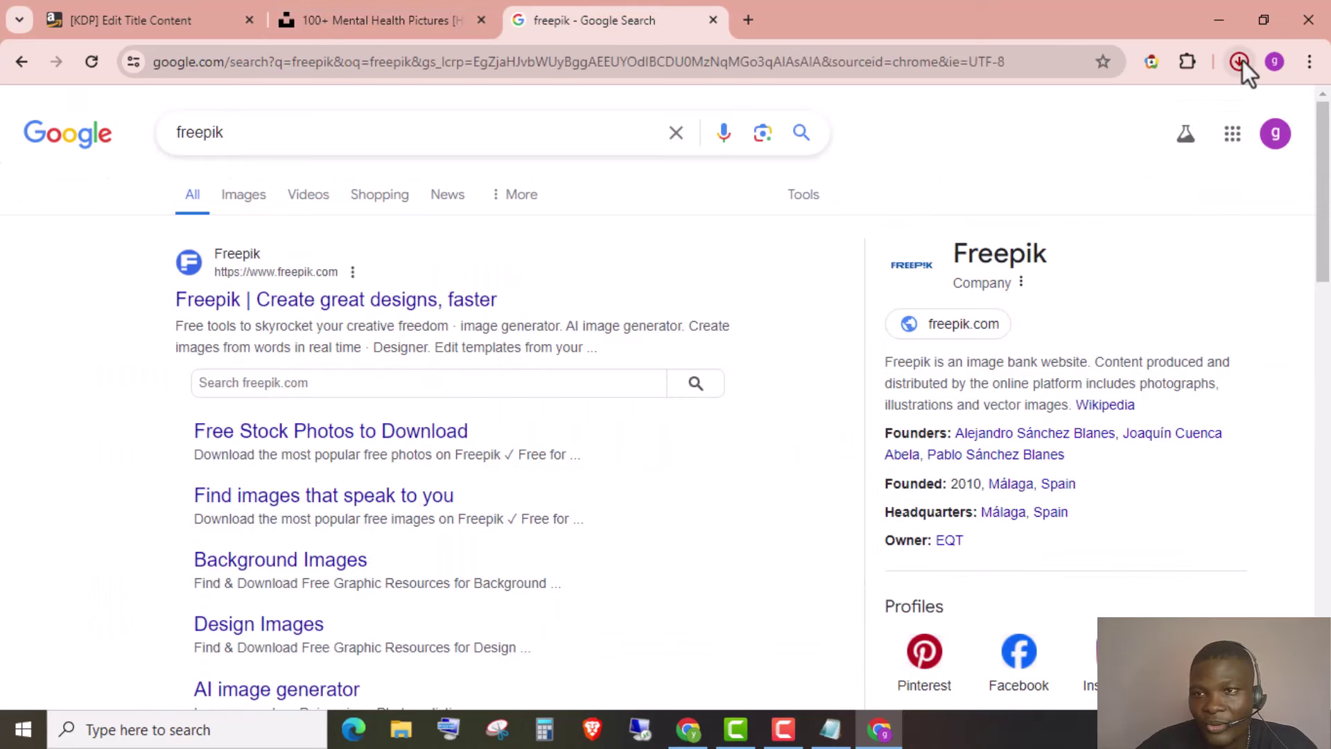
left_click(1241, 61)
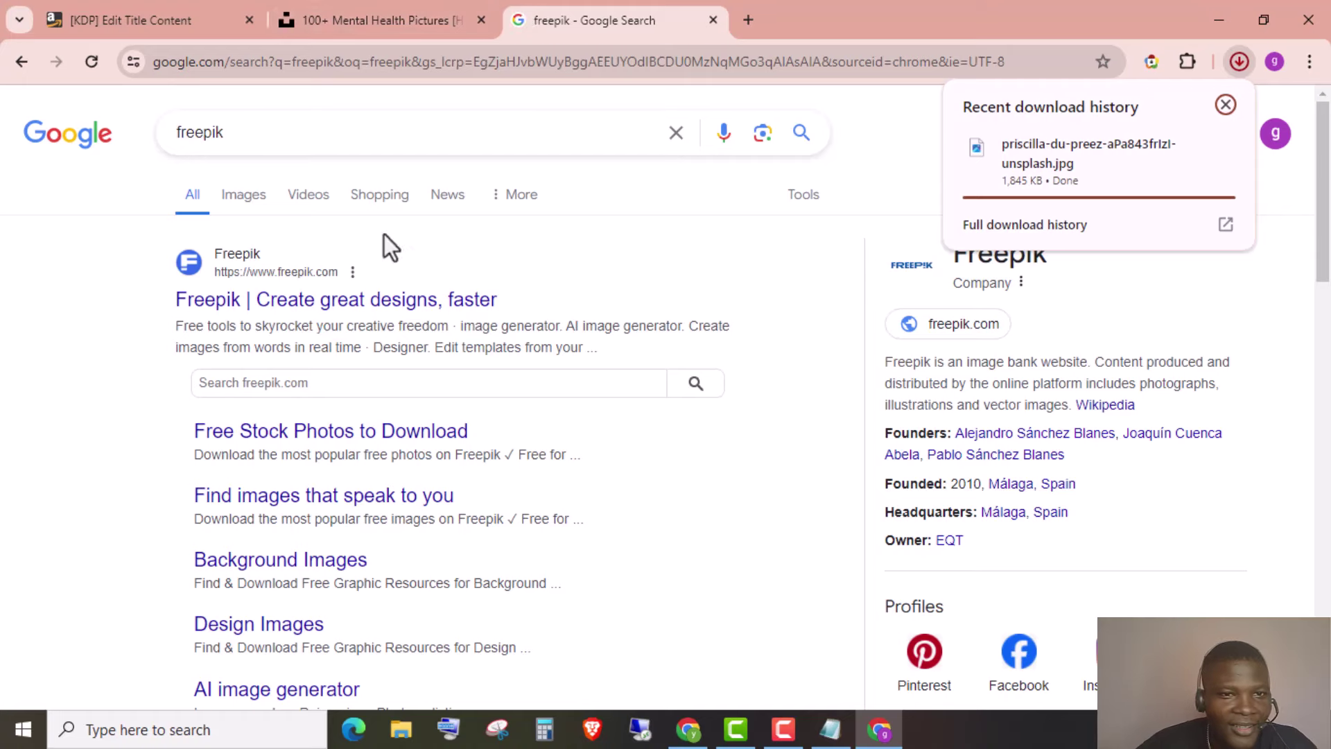
left_click(219, 305)
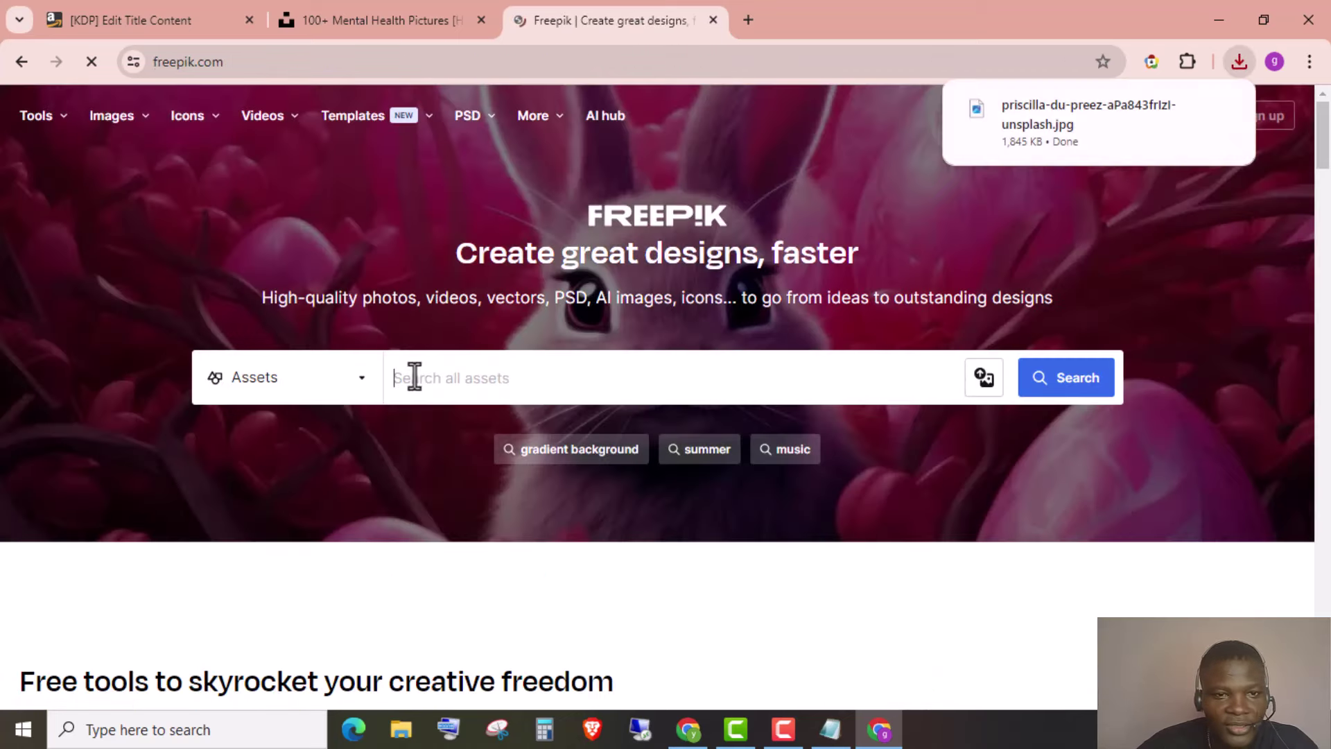
Search Freepik for 'mental health'.
left_click(416, 378)
type("men")
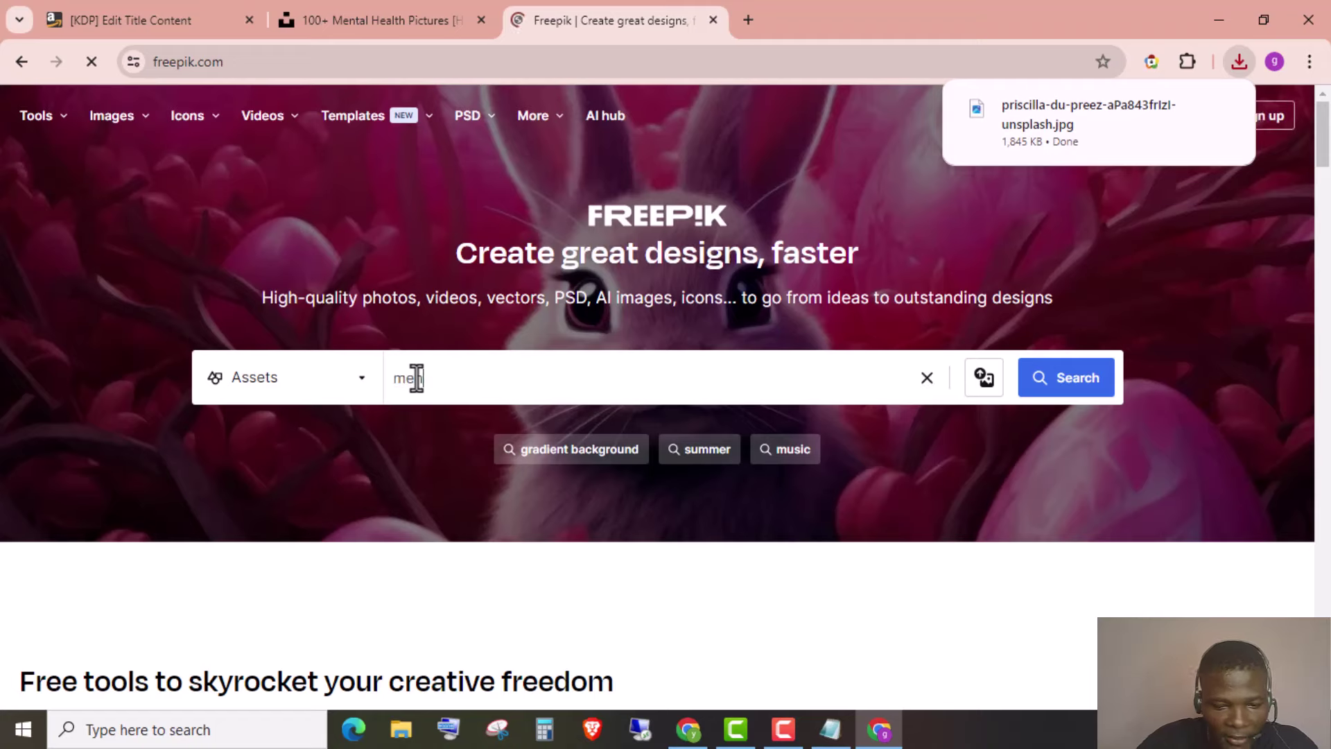
type("tal health")
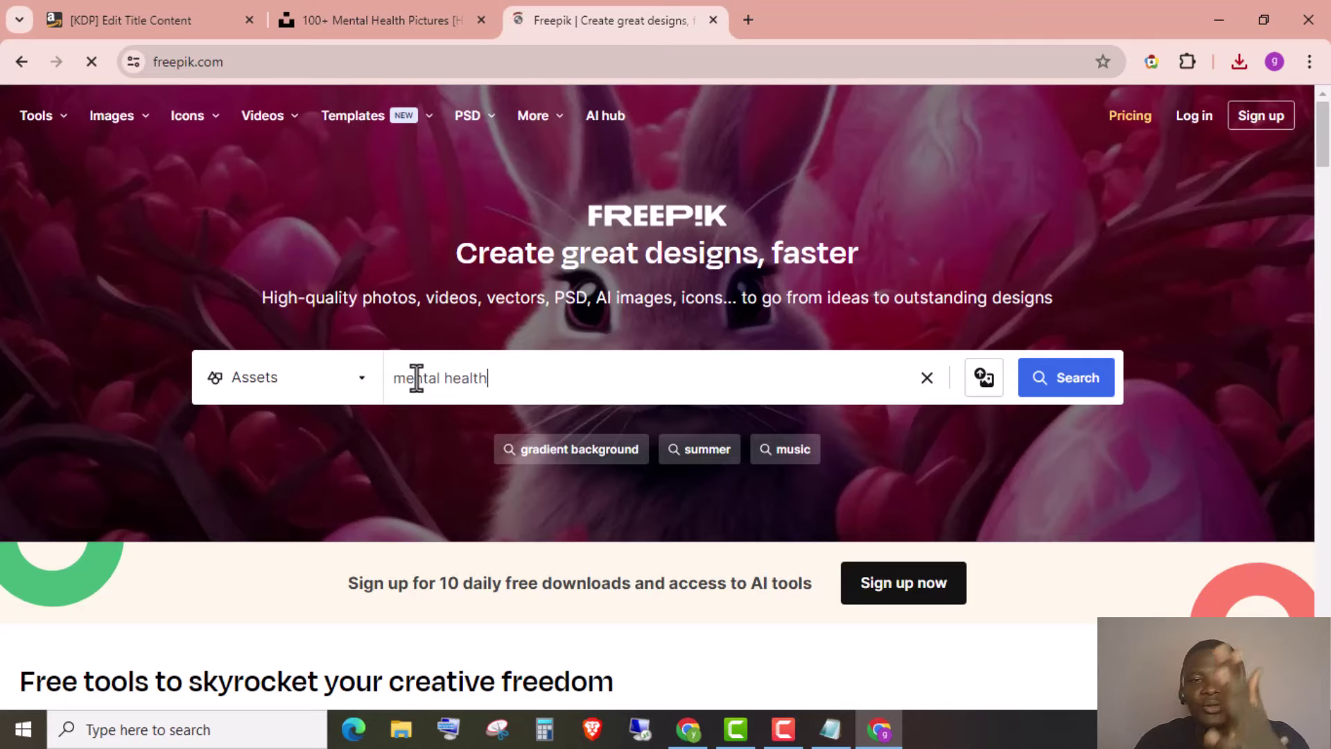
key("Return")
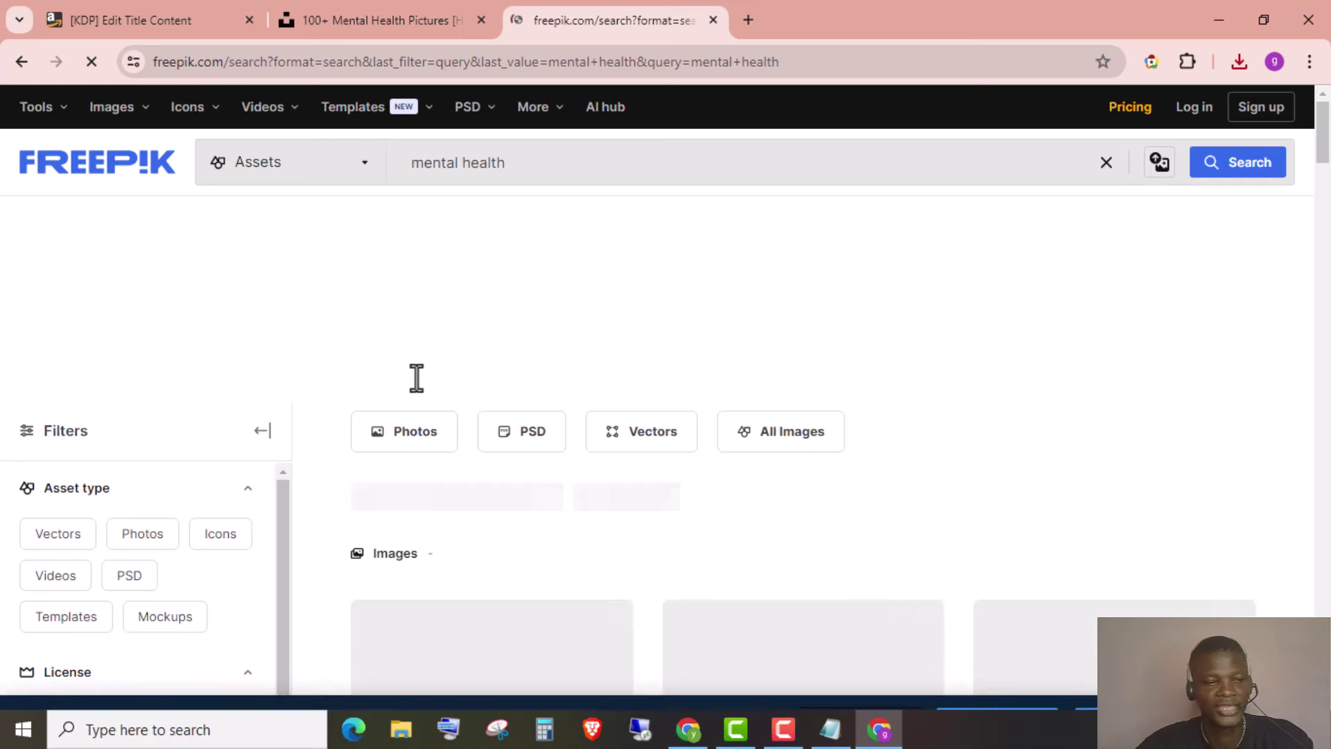
Open the people meeting in support group photo, then switch back to the KDP tab.
scroll(505, 410, "down", 4)
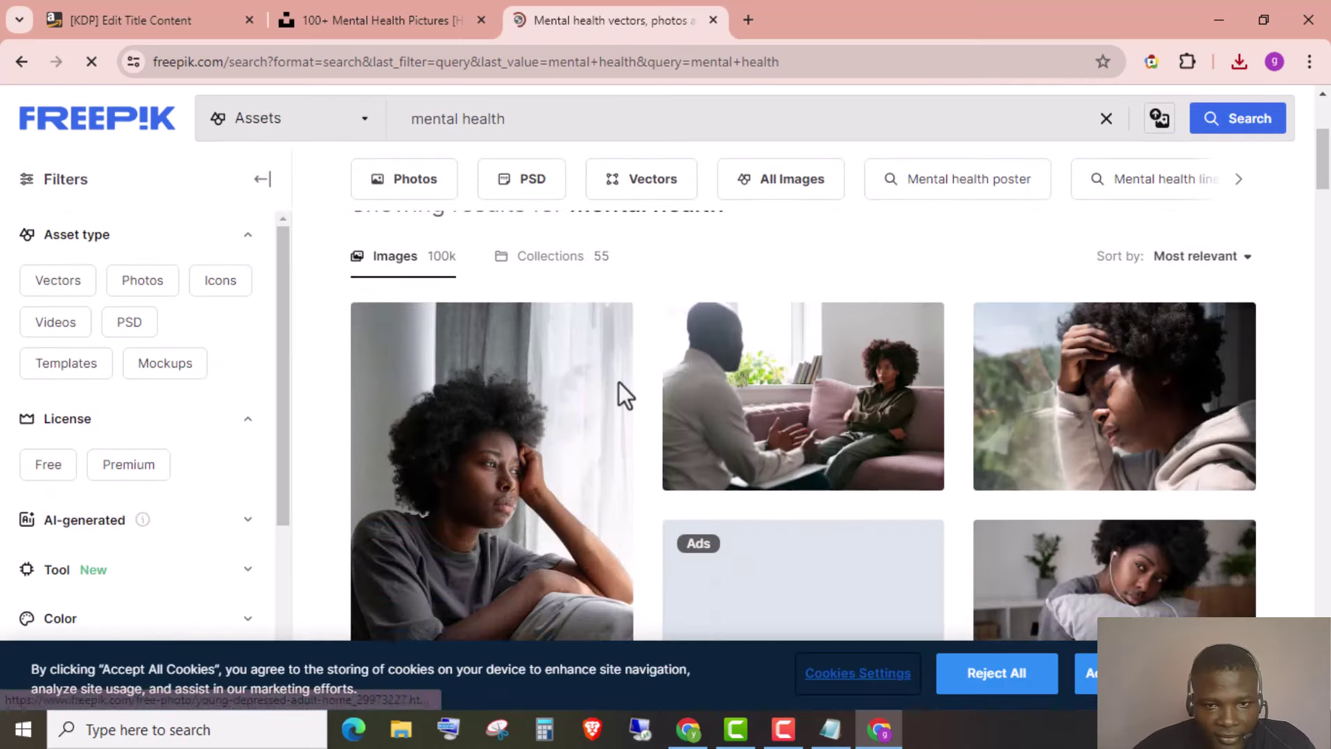
scroll(619, 382, "down", 2)
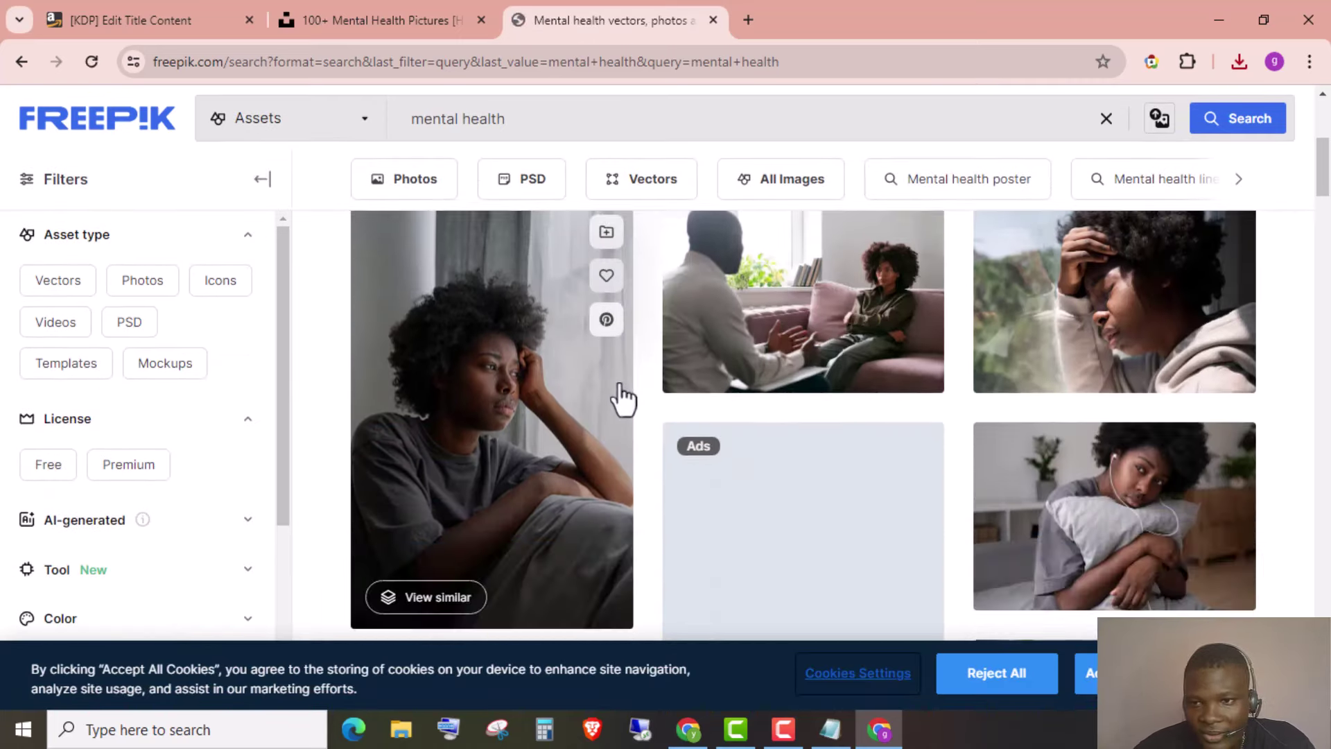
scroll(622, 397, "down", 4)
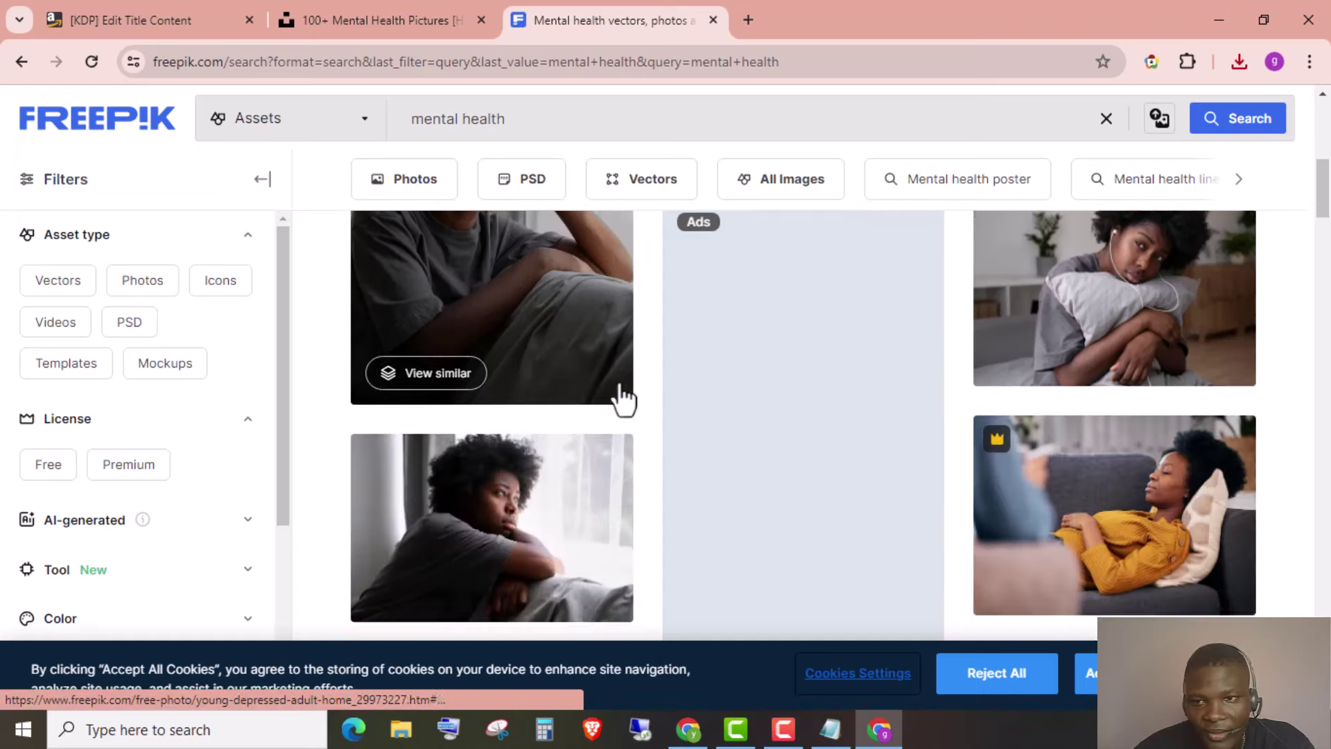
scroll(622, 397, "down", 4)
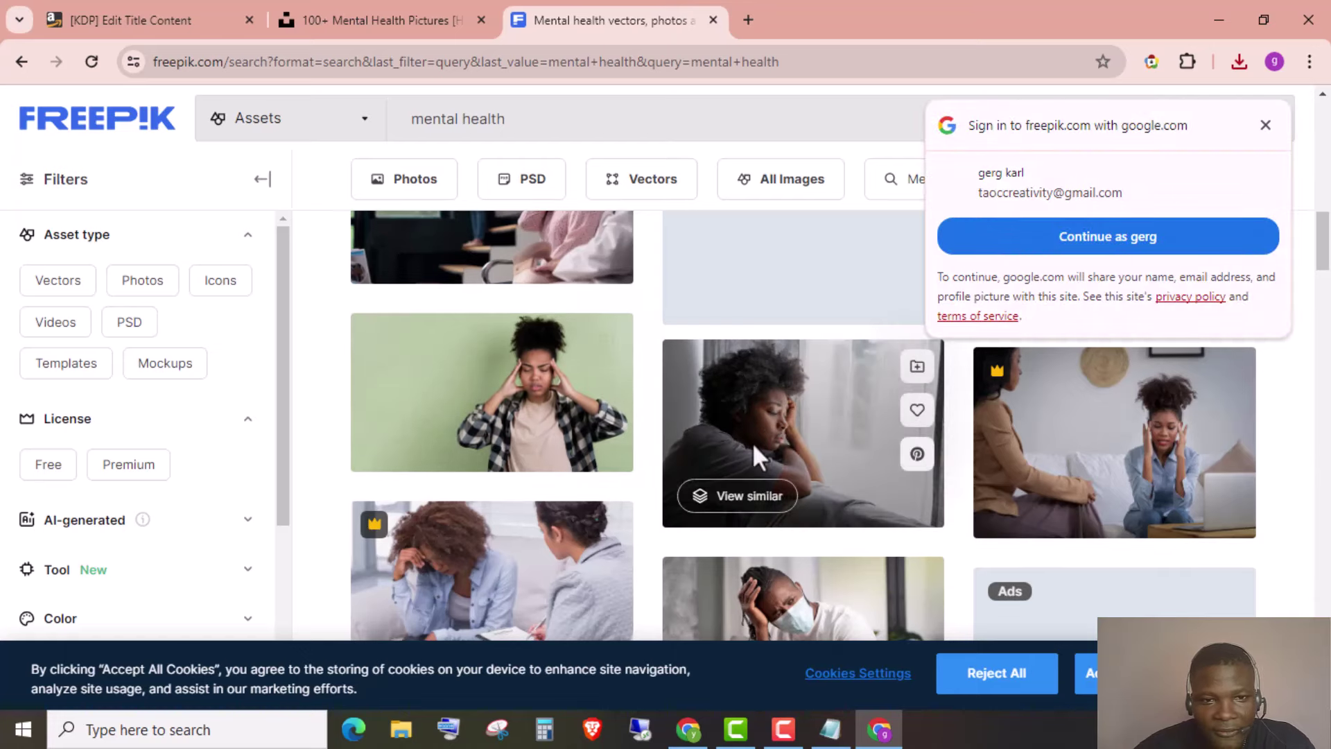
scroll(418, 479, "down", 1)
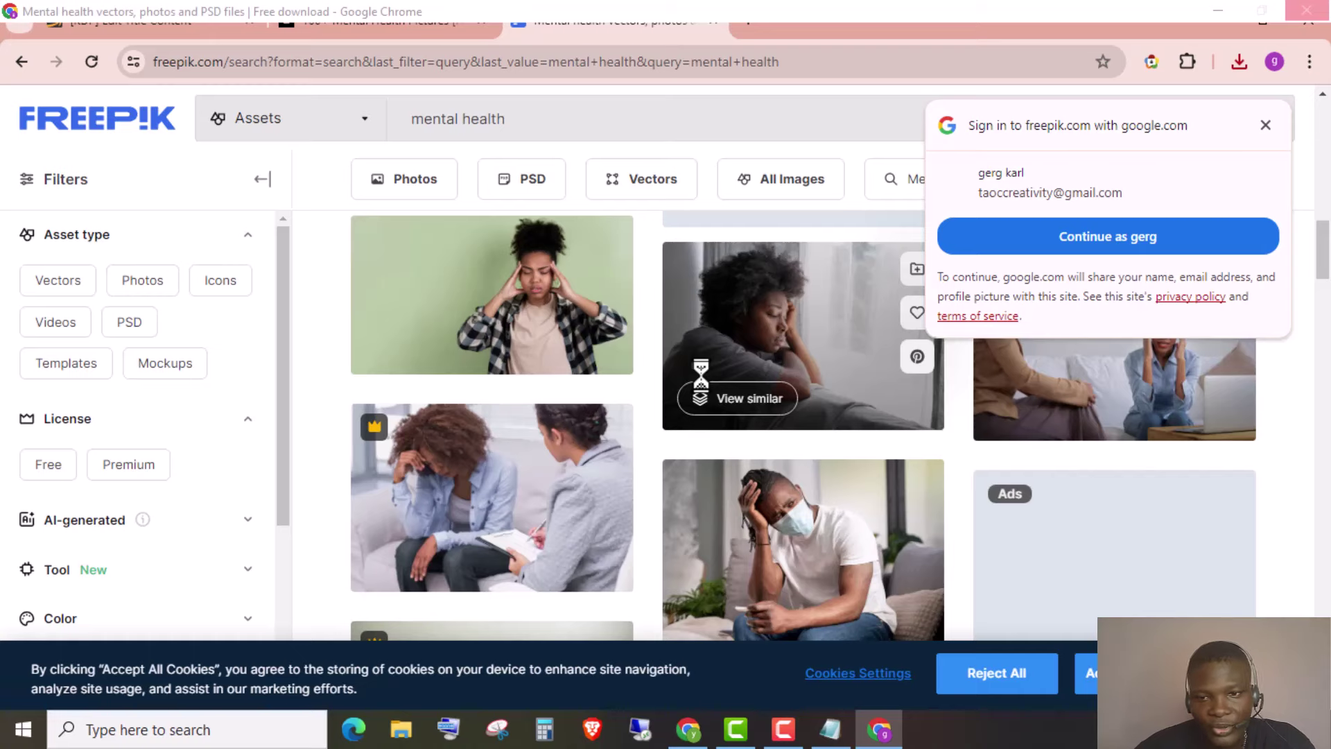
scroll(375, 451, "up", 3)
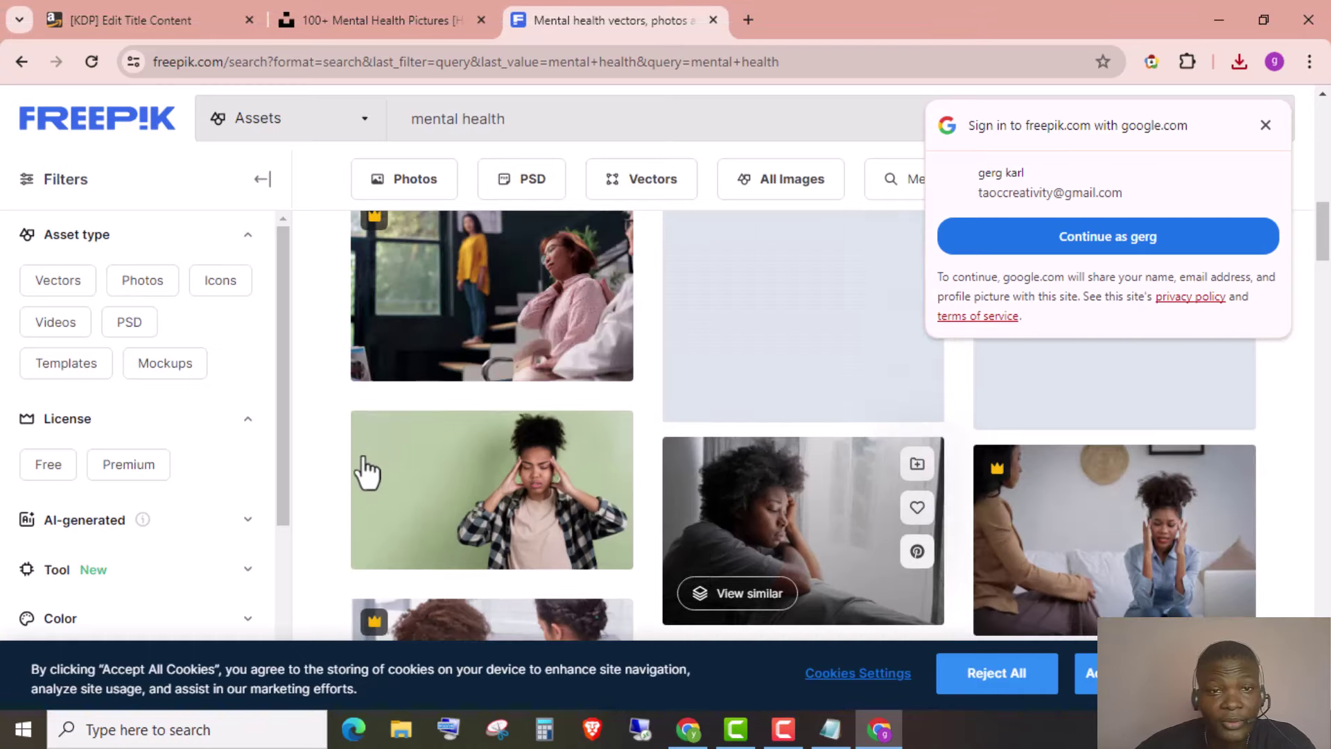
left_click(796, 273)
key("ctrl+1")
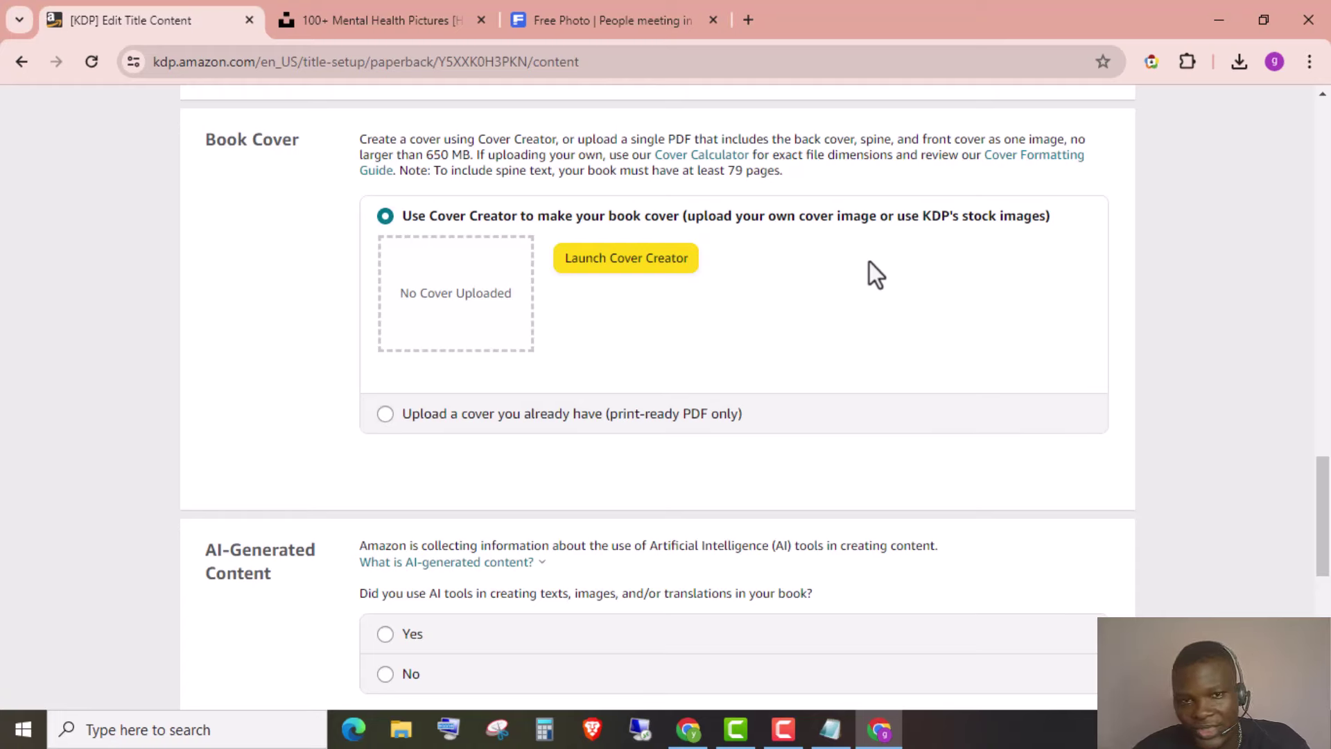
scroll(472, 332, "down", 1)
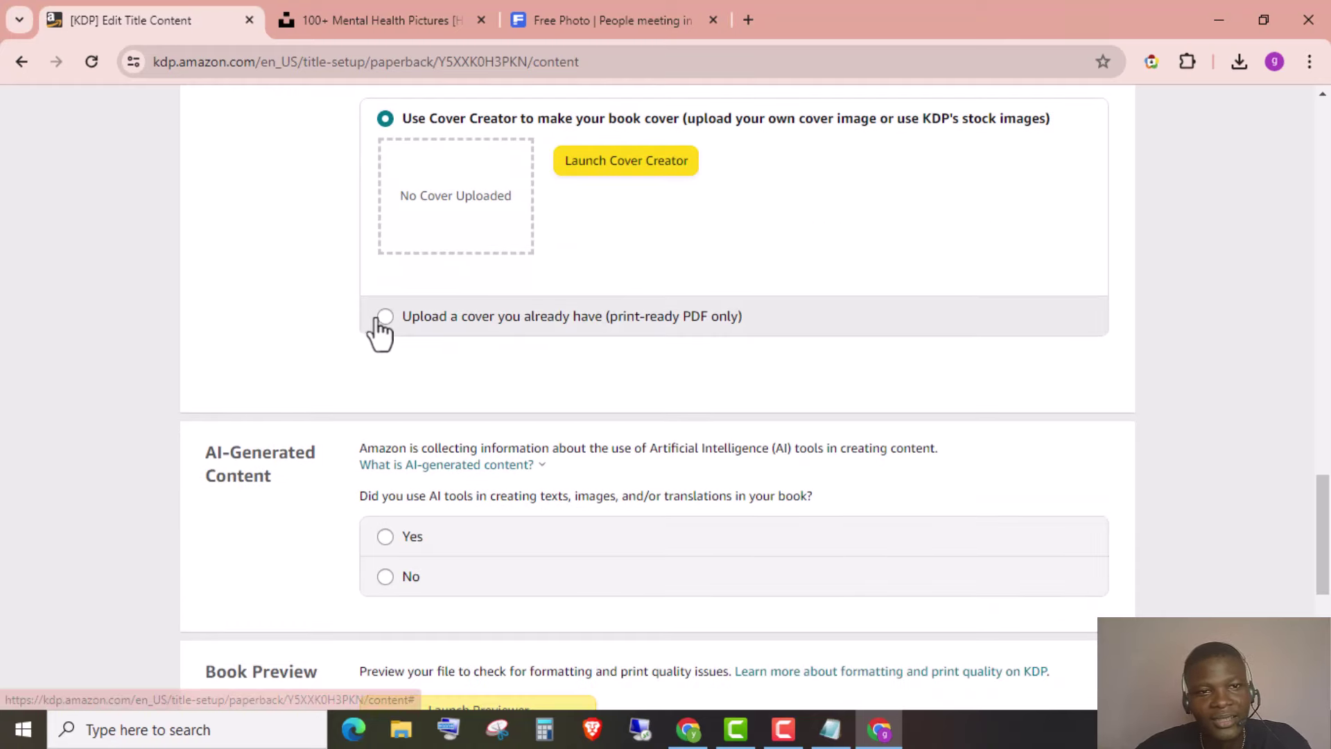
left_click(383, 319)
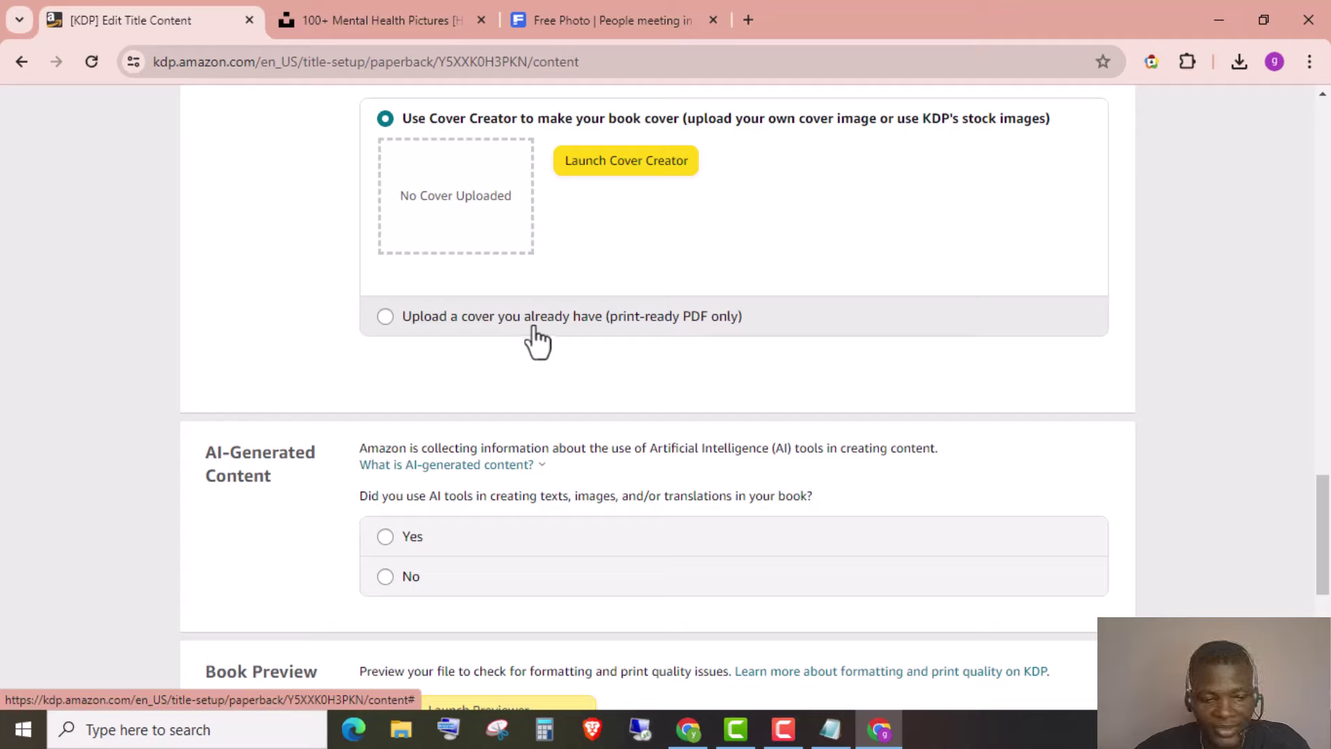
scroll(535, 327, "up", 3)
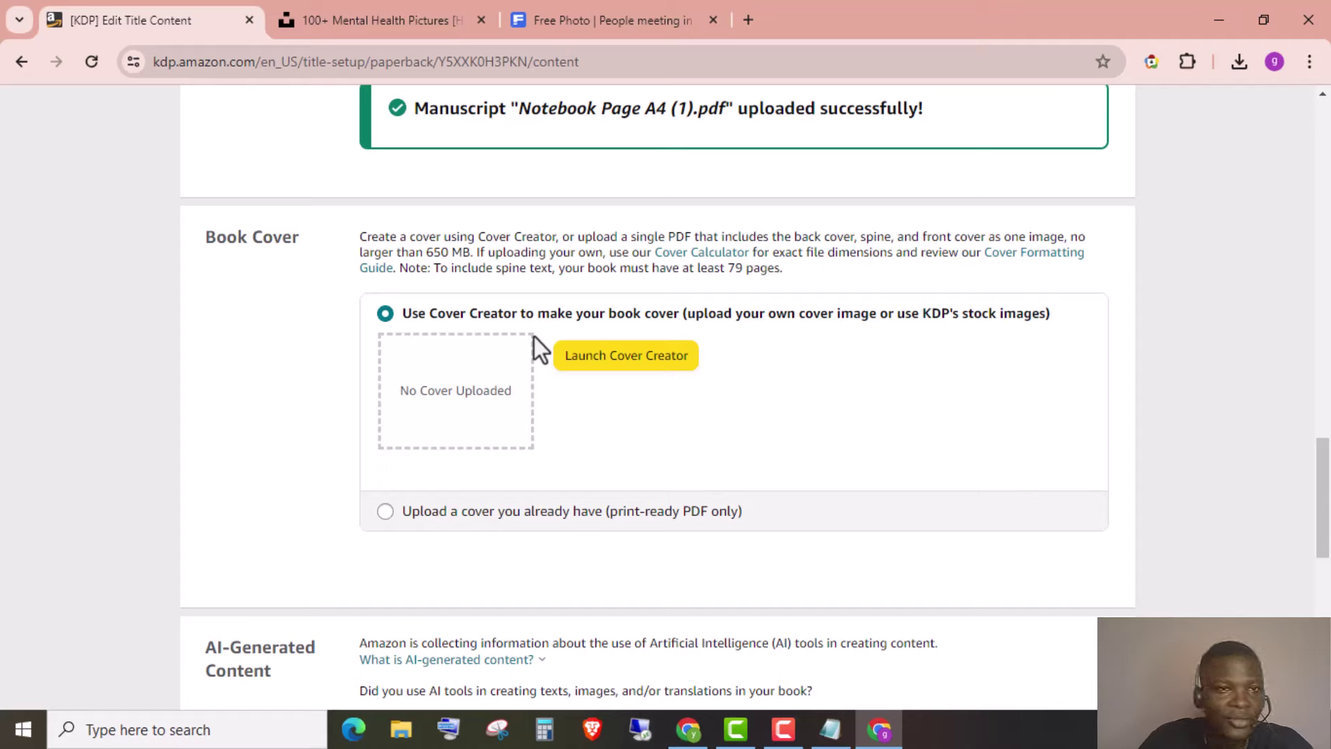
Return to the support group photo page on Freepik and start its download.
left_click(556, 4)
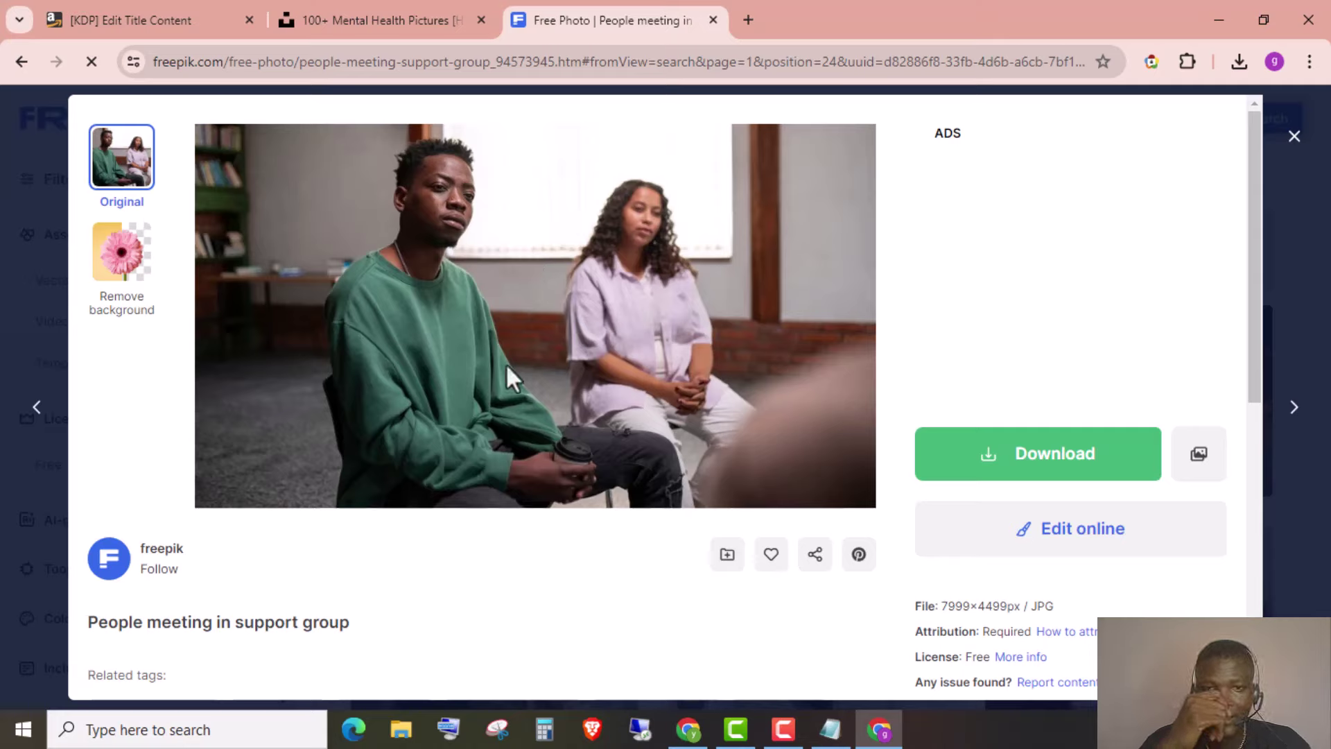
left_click(1016, 458)
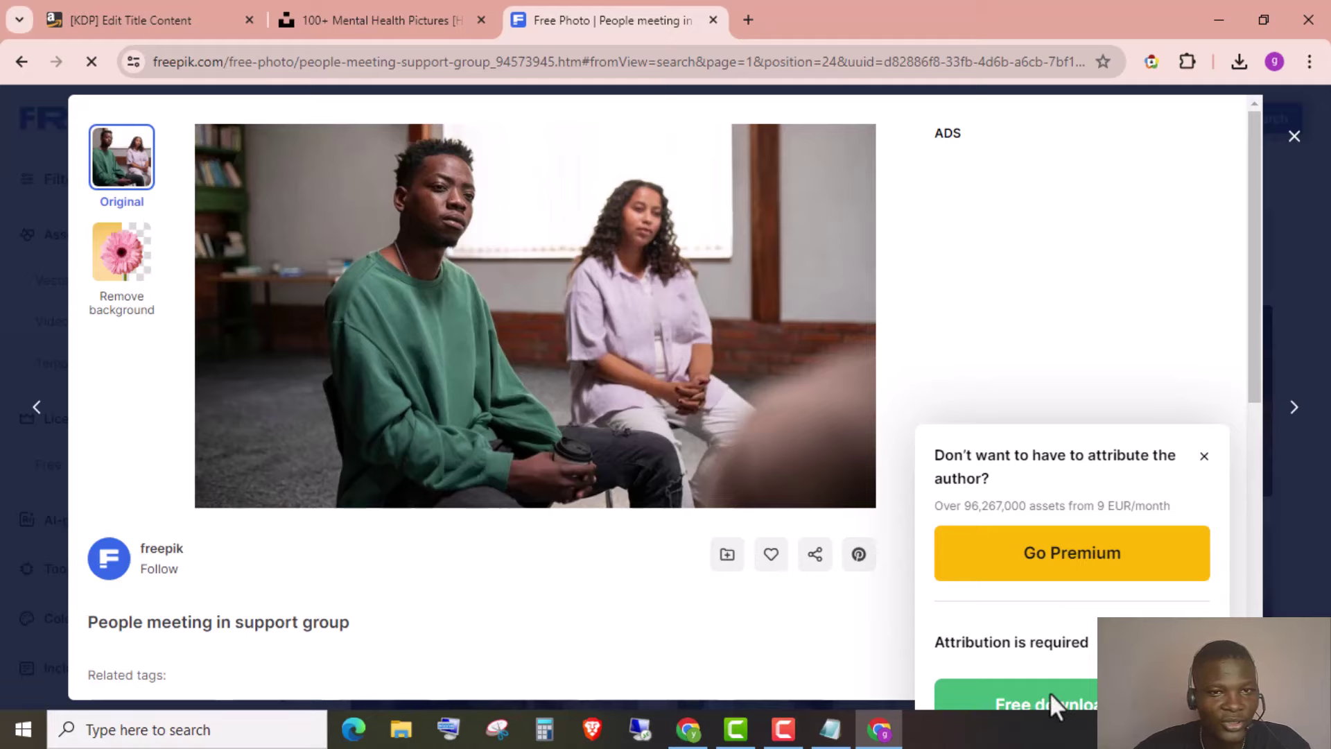
Return to KDP's Book Cover section and launch Cover Creator.
left_click(59, 4)
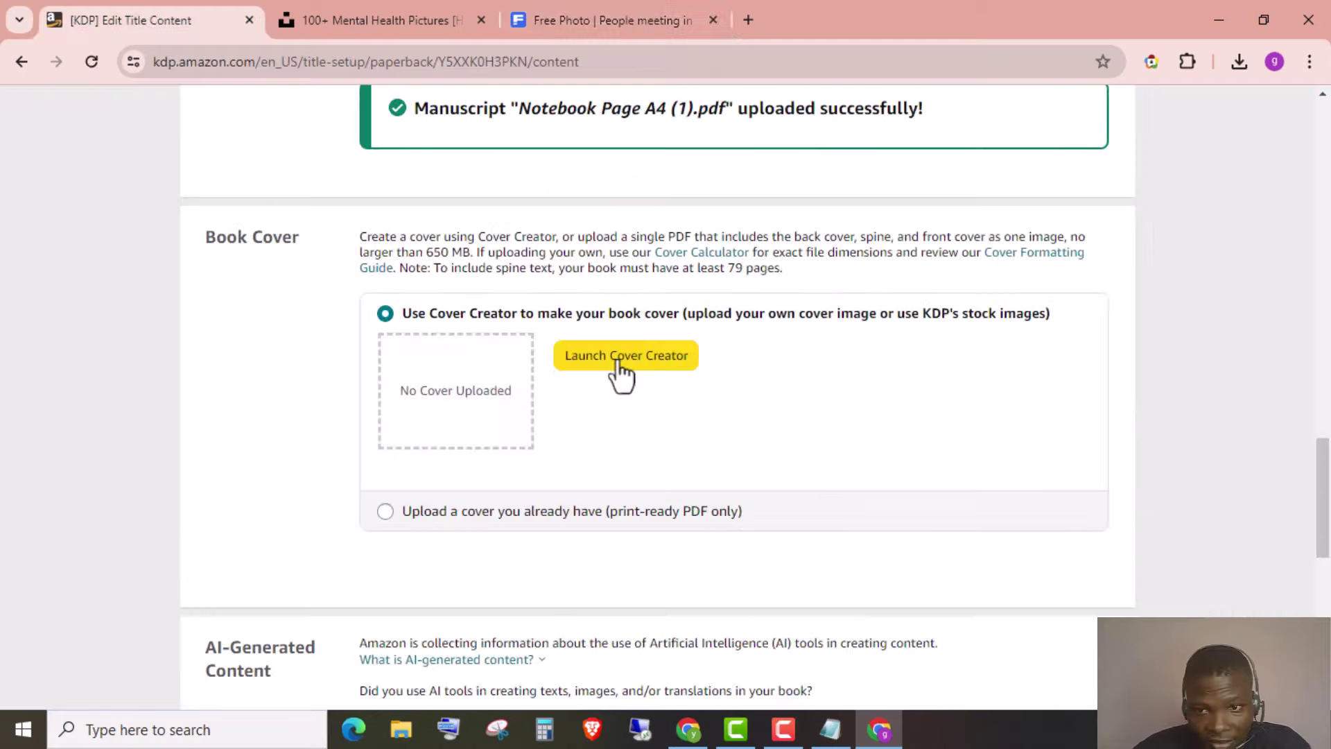
left_click(618, 361)
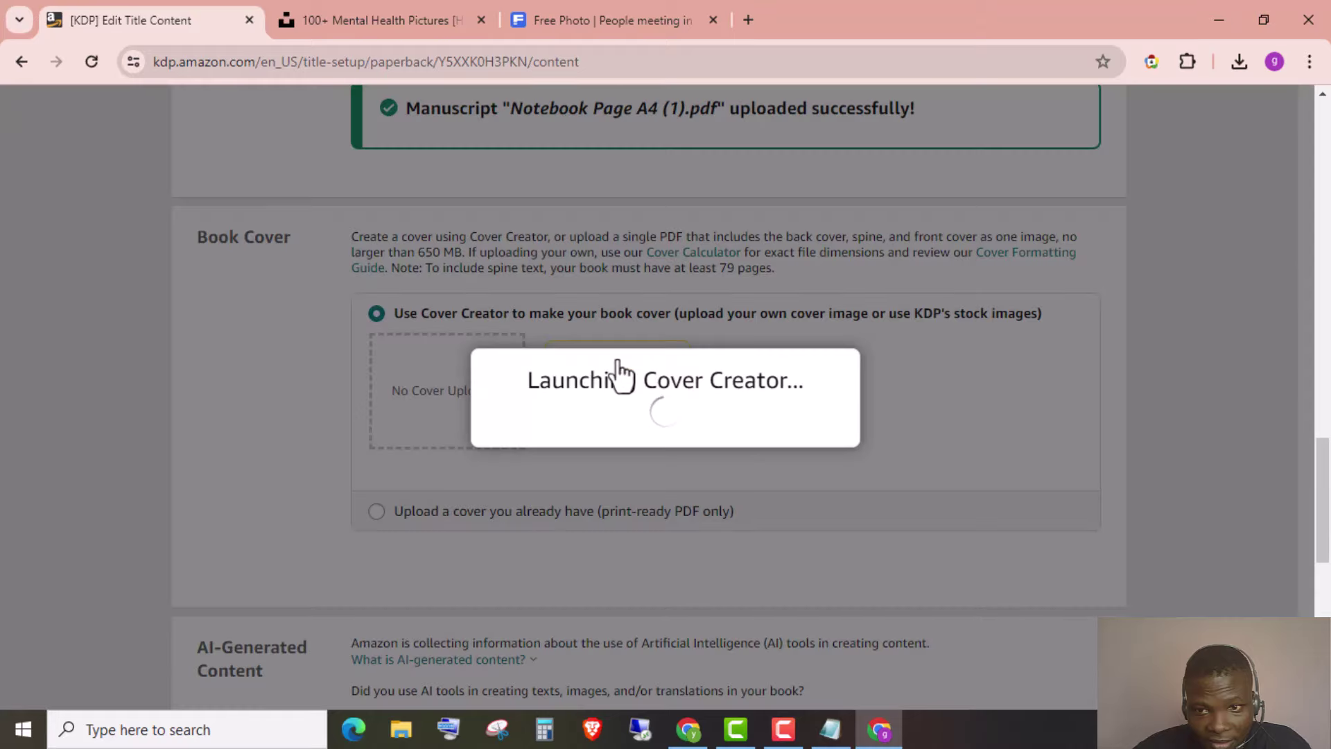
mouse_move(823, 733)
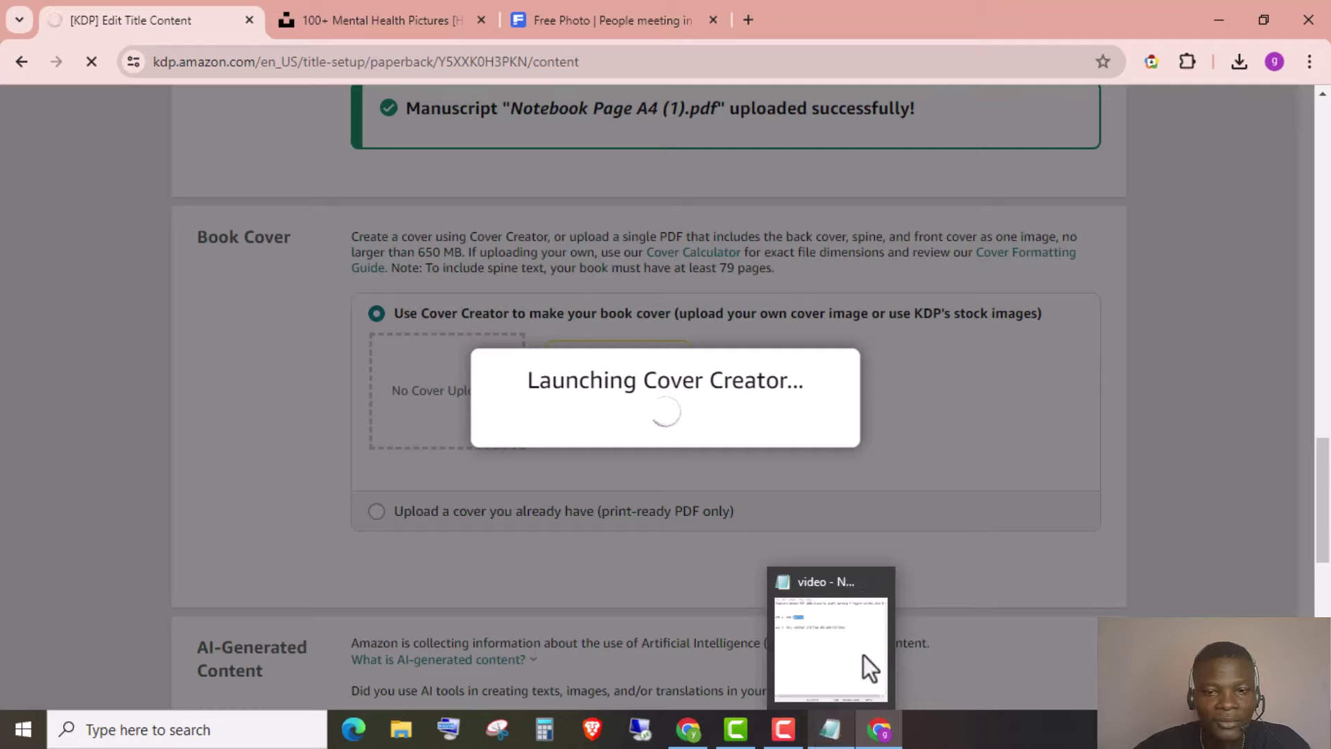
mouse_move(859, 659)
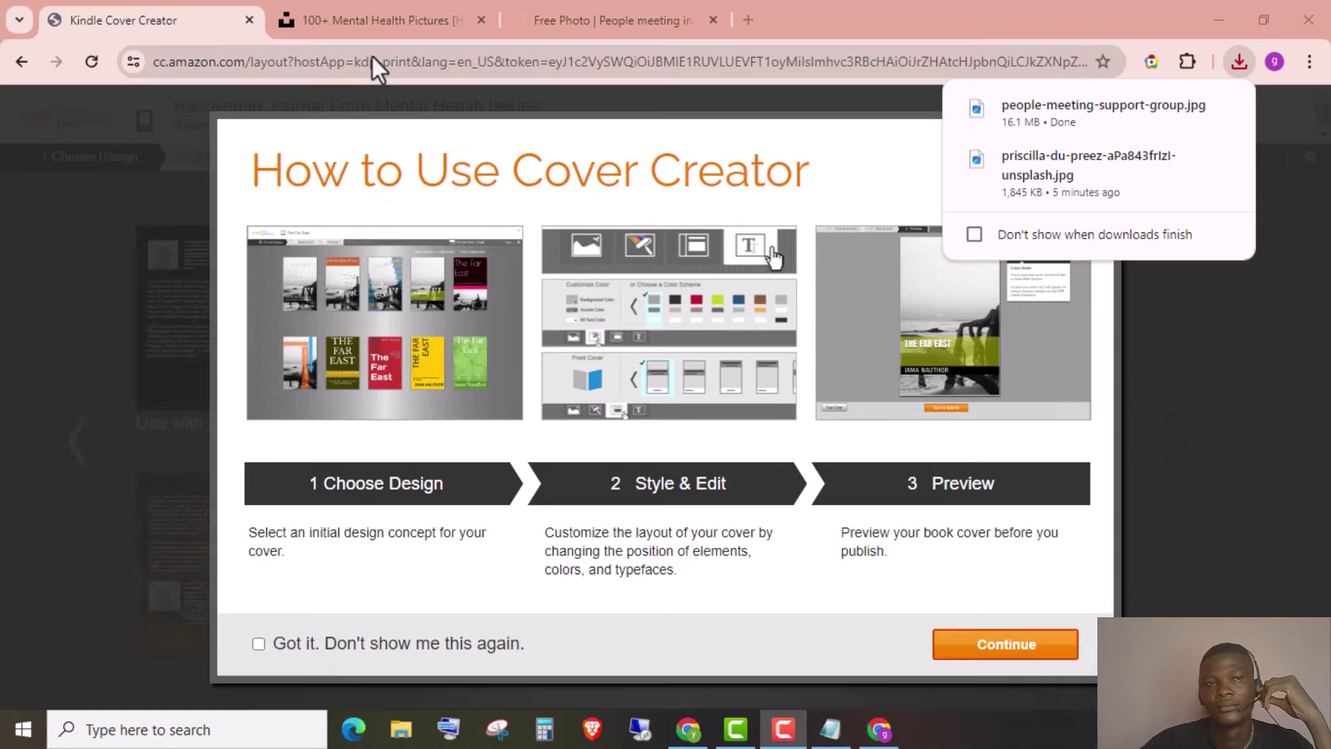
Check the browser's recent downloads list.
left_click(1239, 61)
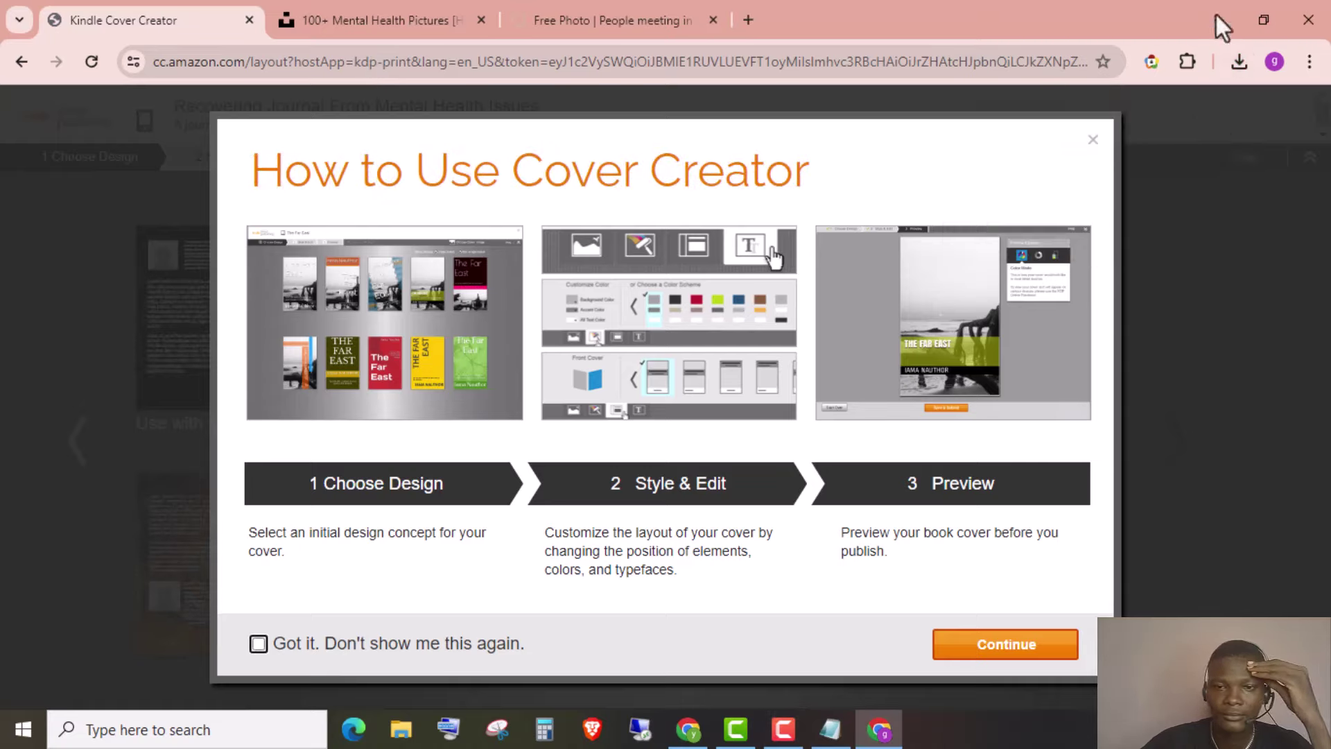
left_click(1238, 62)
left_click(1236, 65)
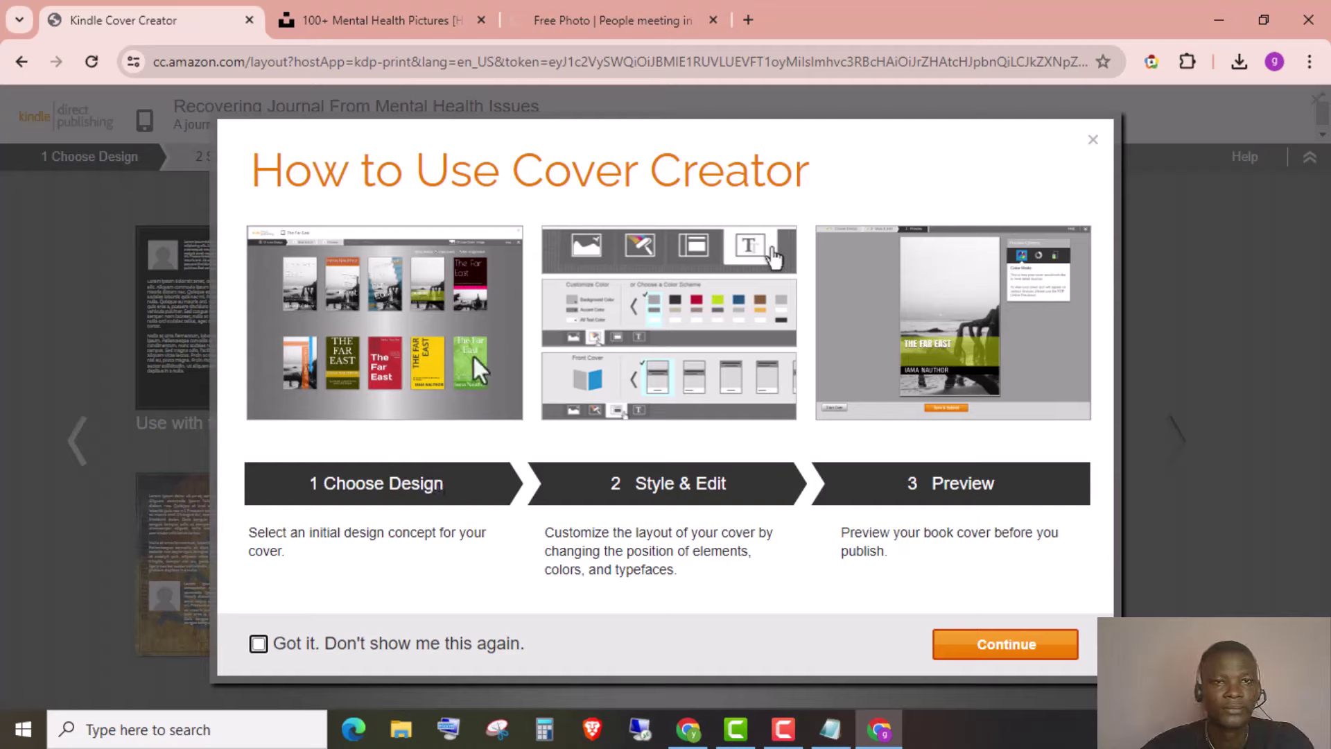
Turn off the how-to guide permanently and choose to upload a cover image from the computer.
left_click(258, 645)
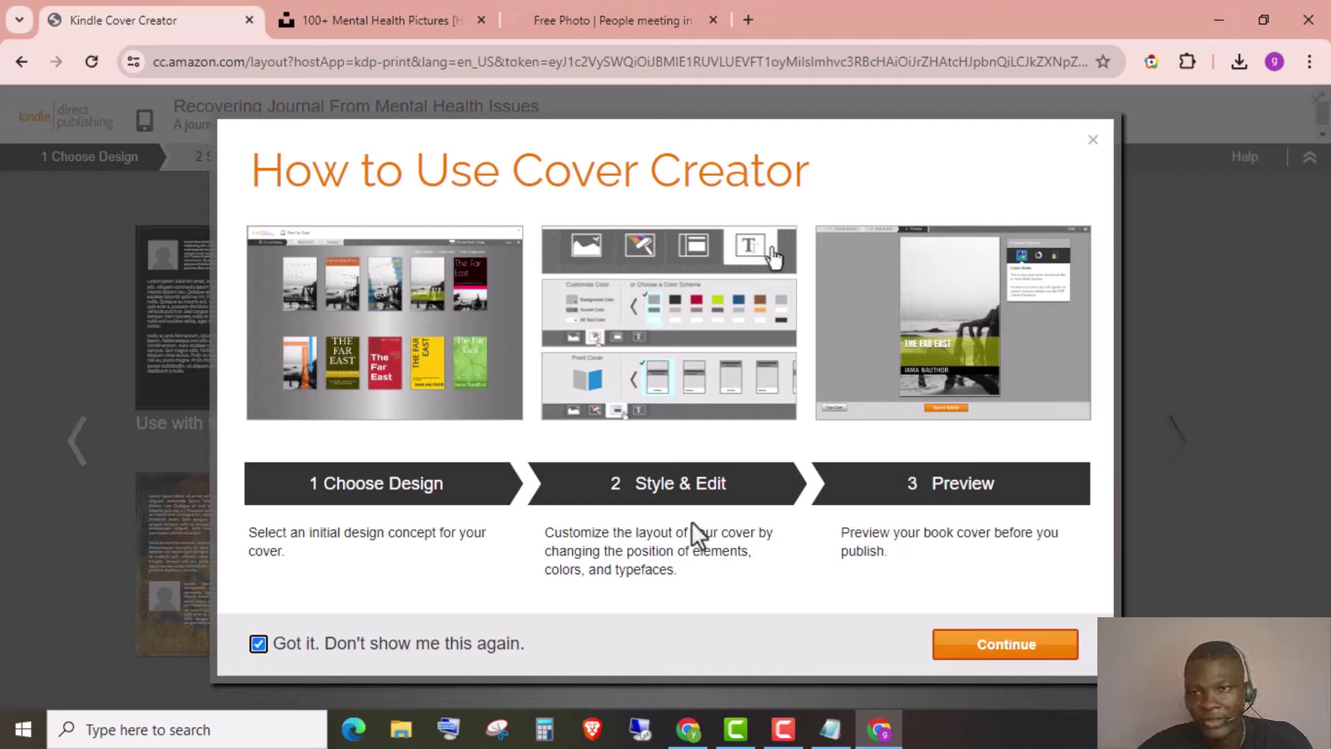
left_click(1008, 648)
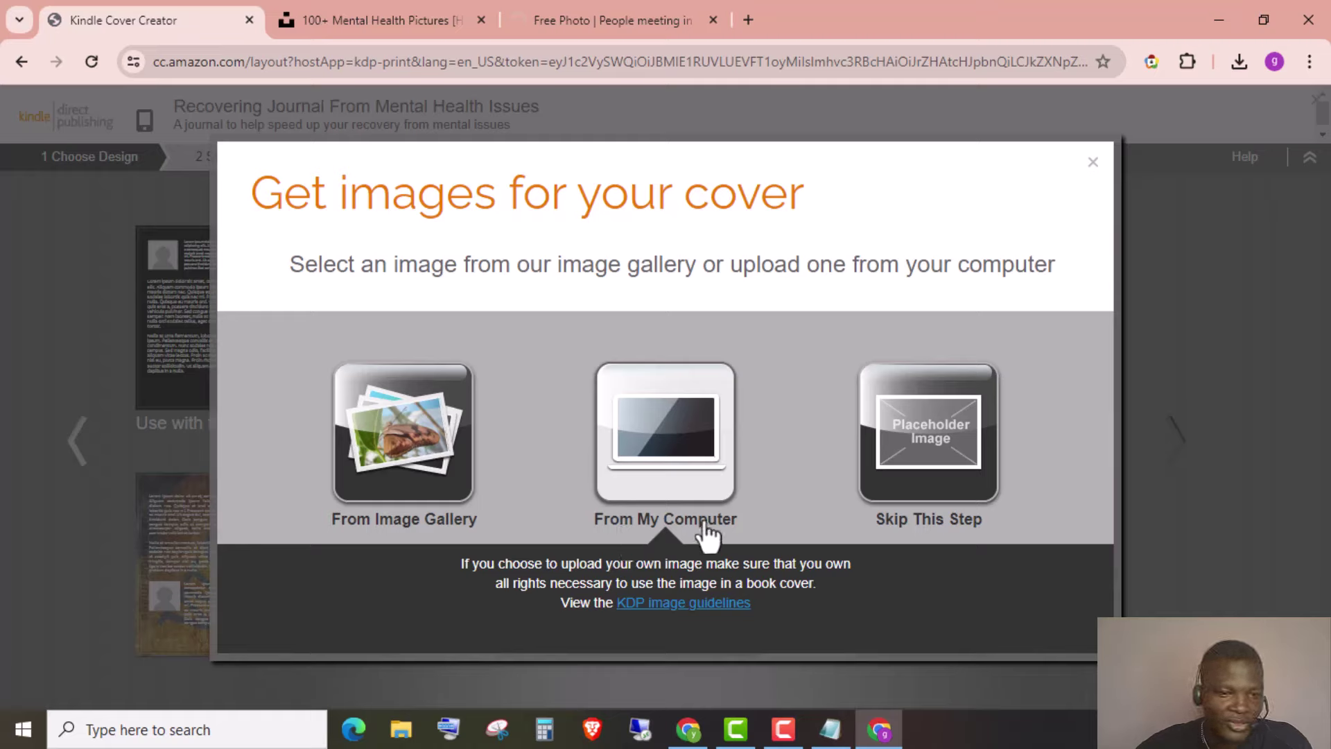
left_click(662, 528)
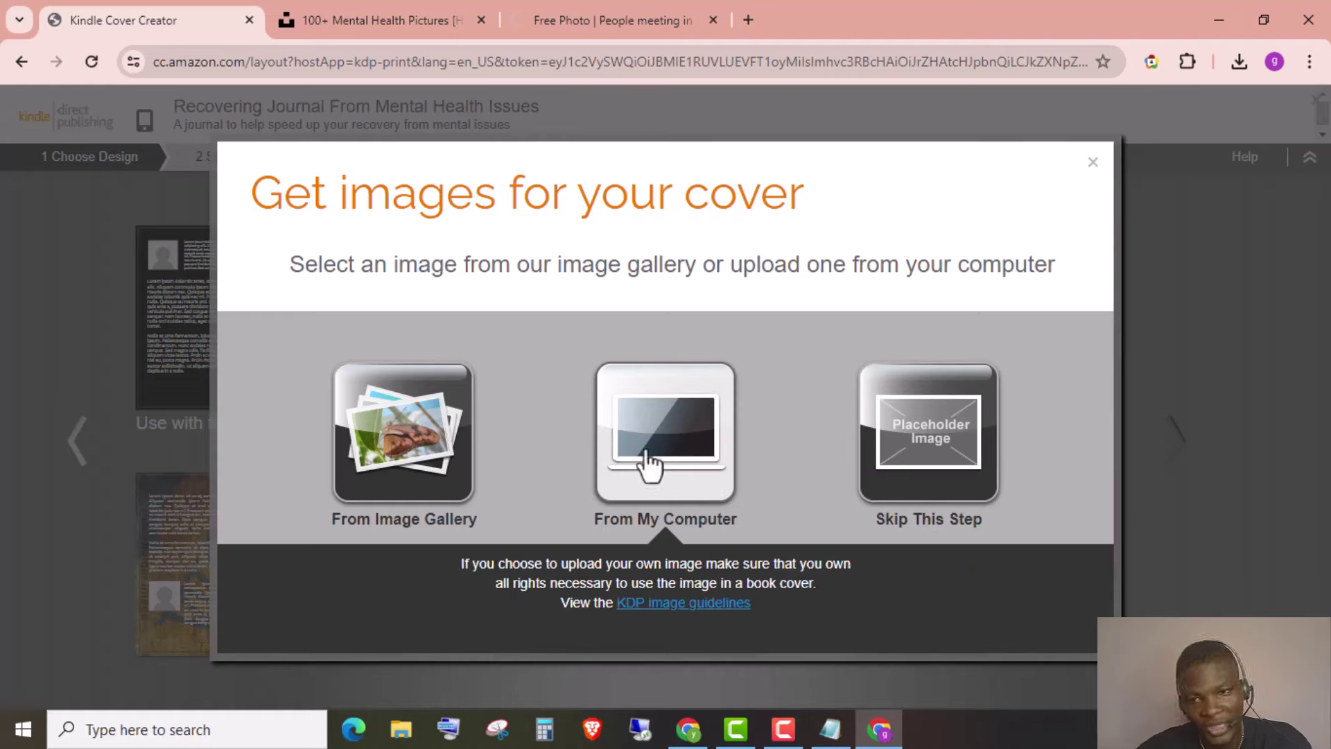
Upload people-meeting-support-group from Downloads as the cover image.
left_click(633, 425)
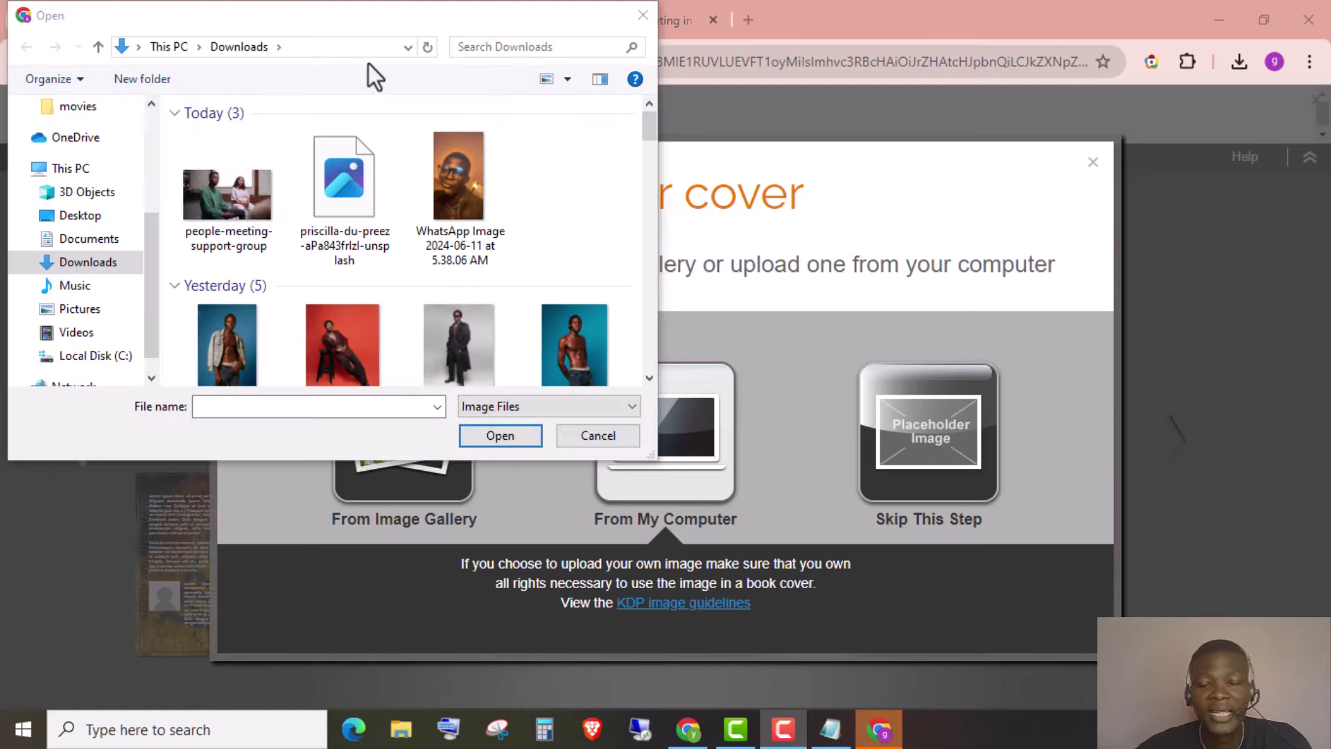
left_click(224, 193)
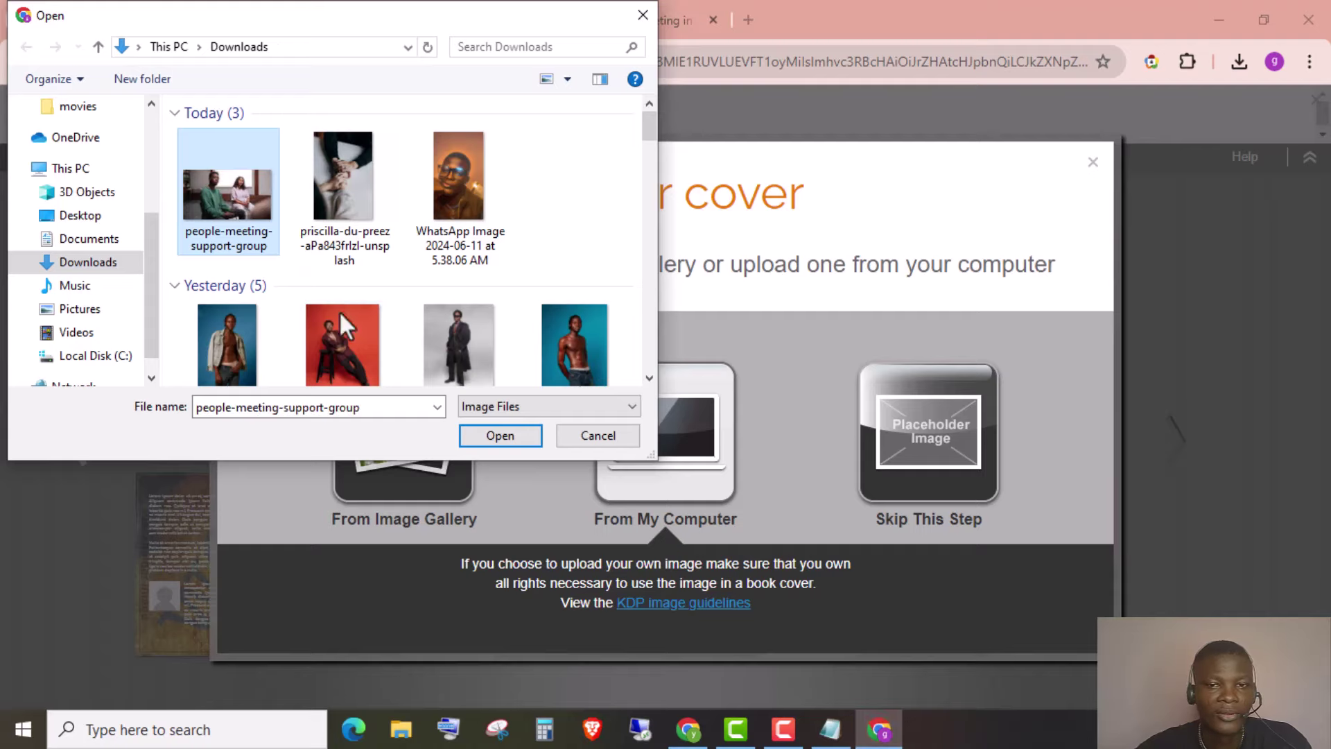
left_click(489, 435)
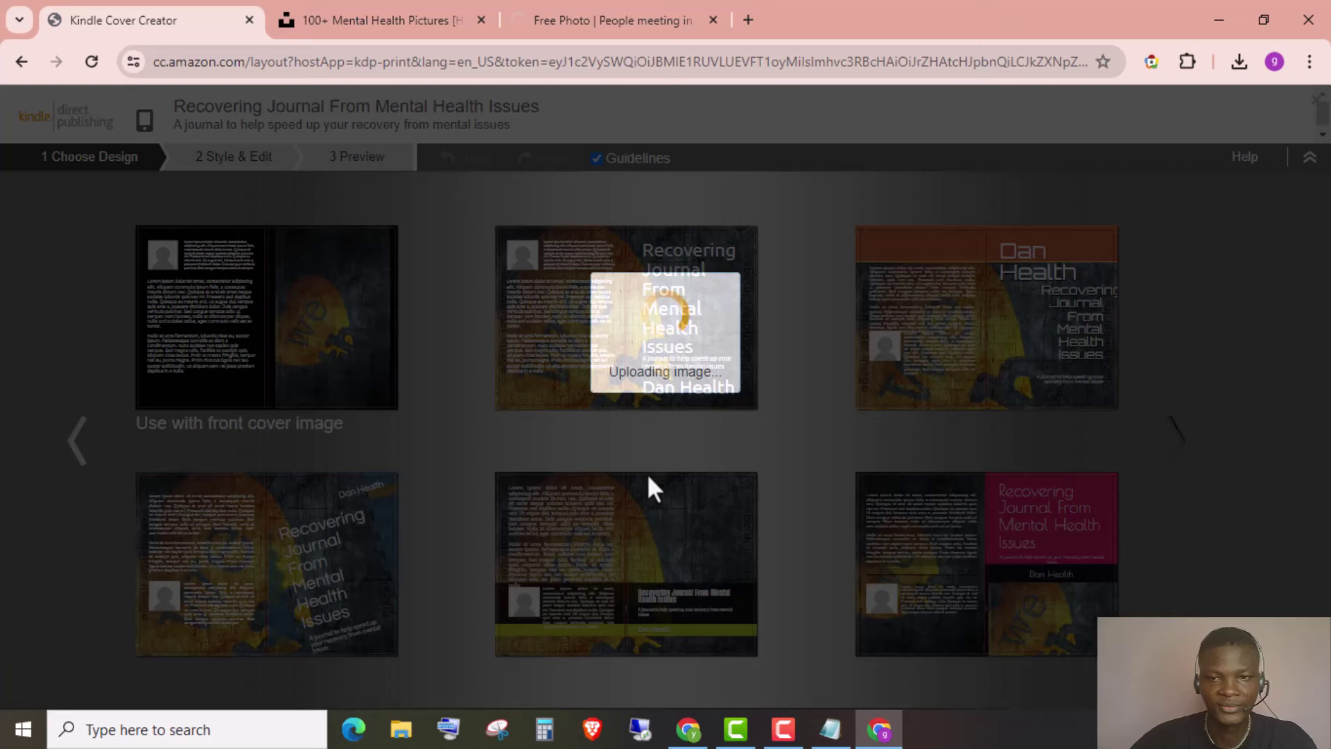
Choose the second gallery design, which lays the title over the uploaded photo.
left_click(783, 728)
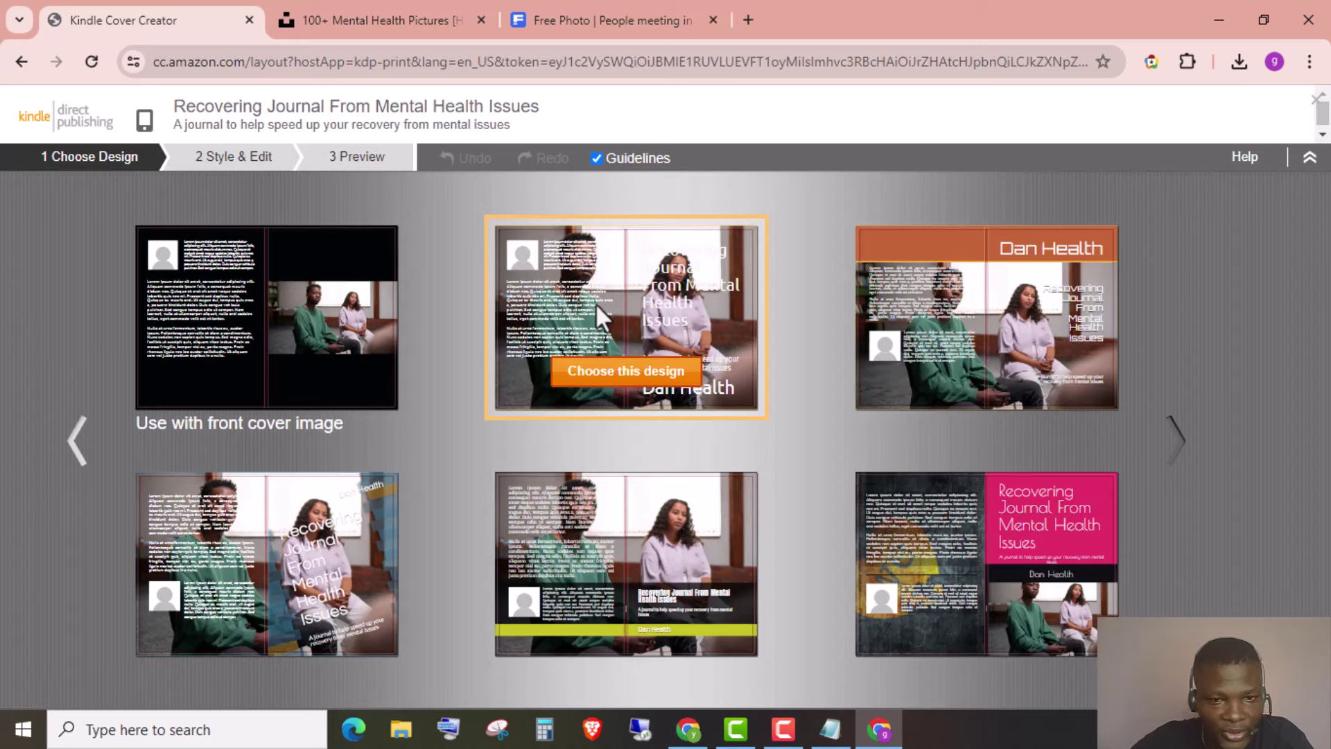
left_click(613, 380)
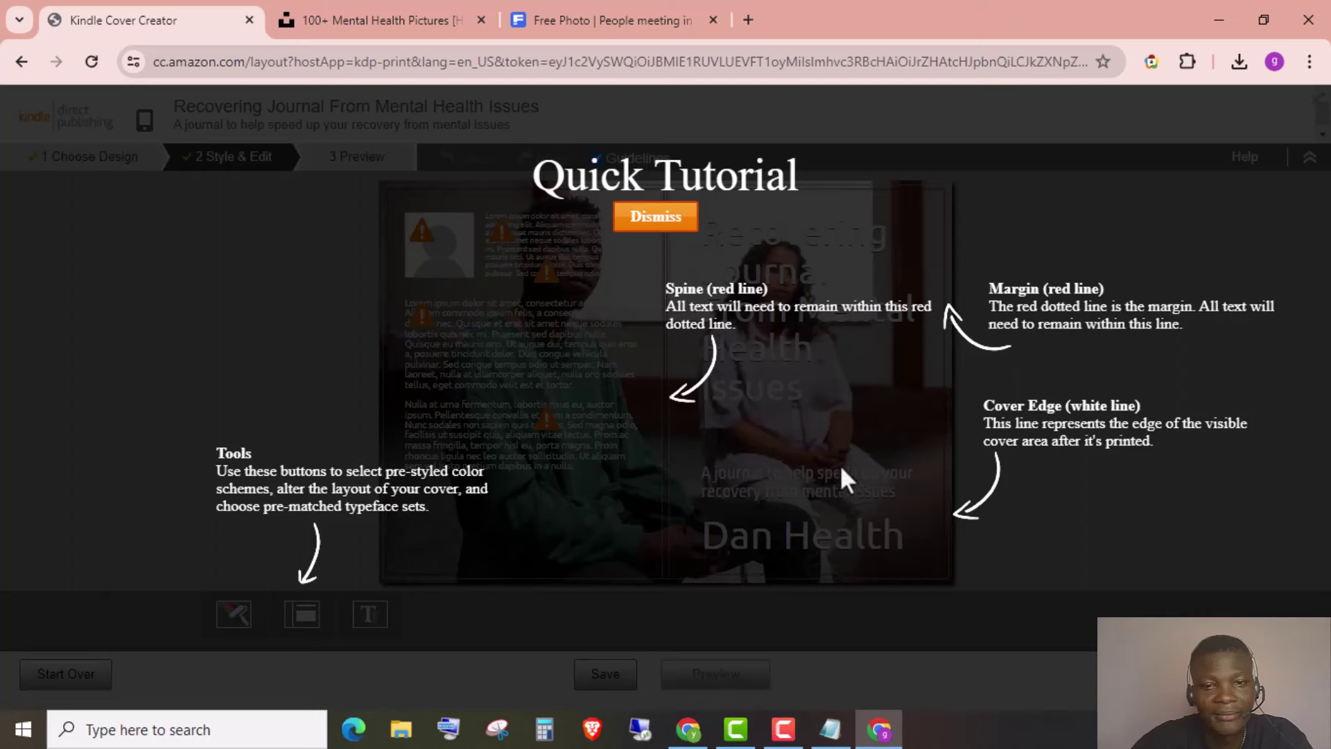
Dismiss the tutorial, then make the front-cover title bold and crimson red.
left_click(651, 225)
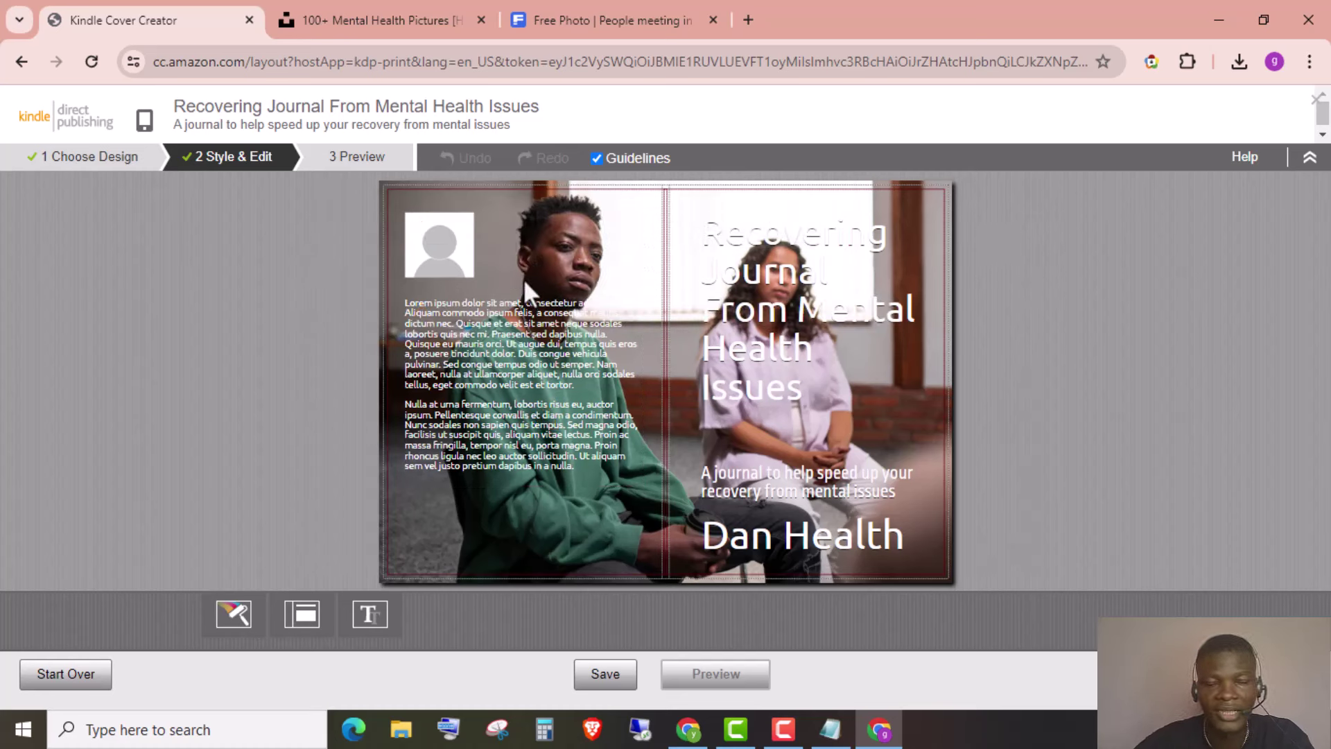
left_click(518, 232)
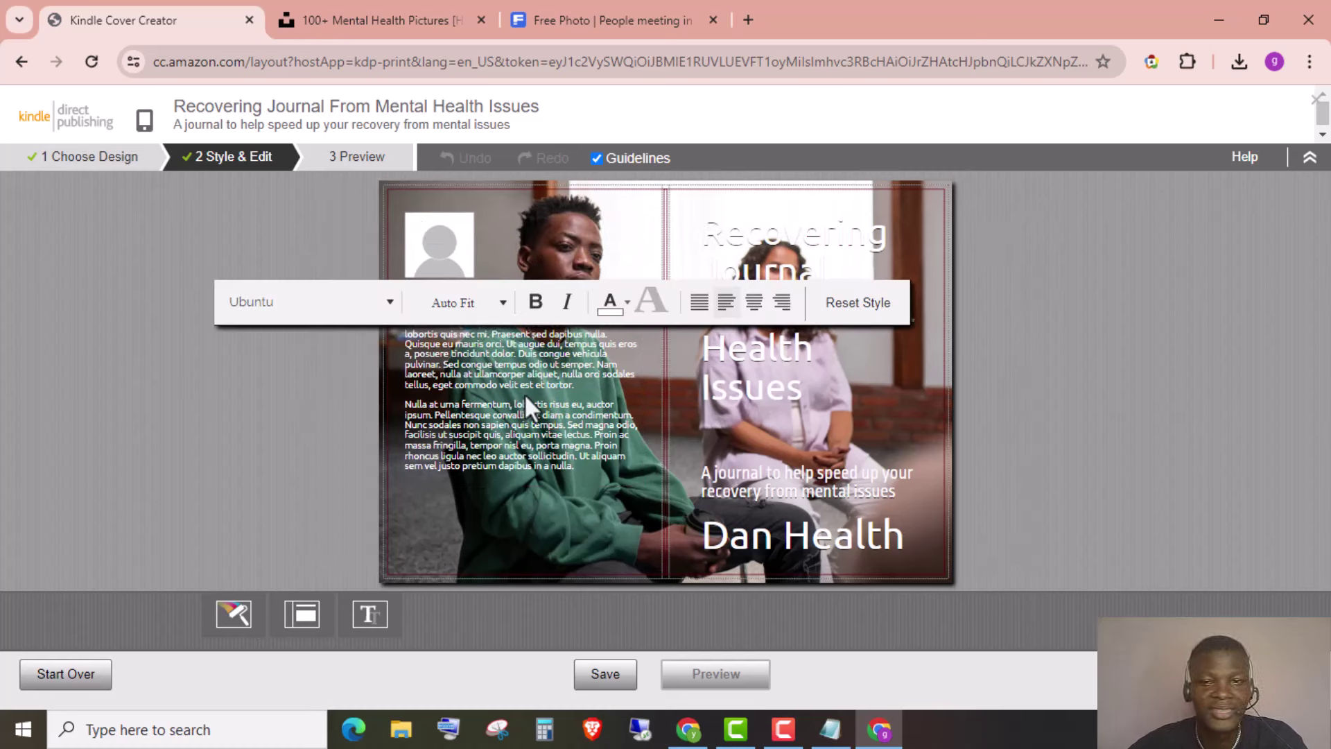
left_click(786, 384)
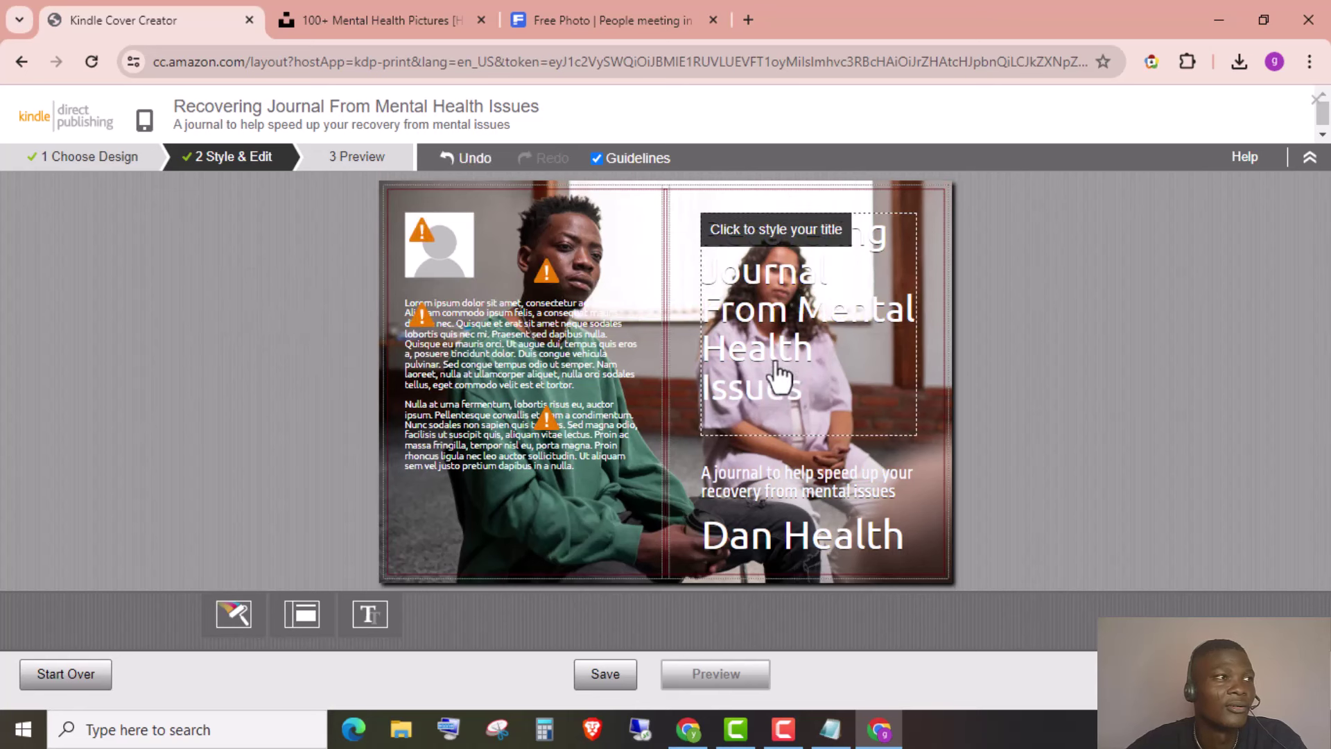
left_click(752, 311)
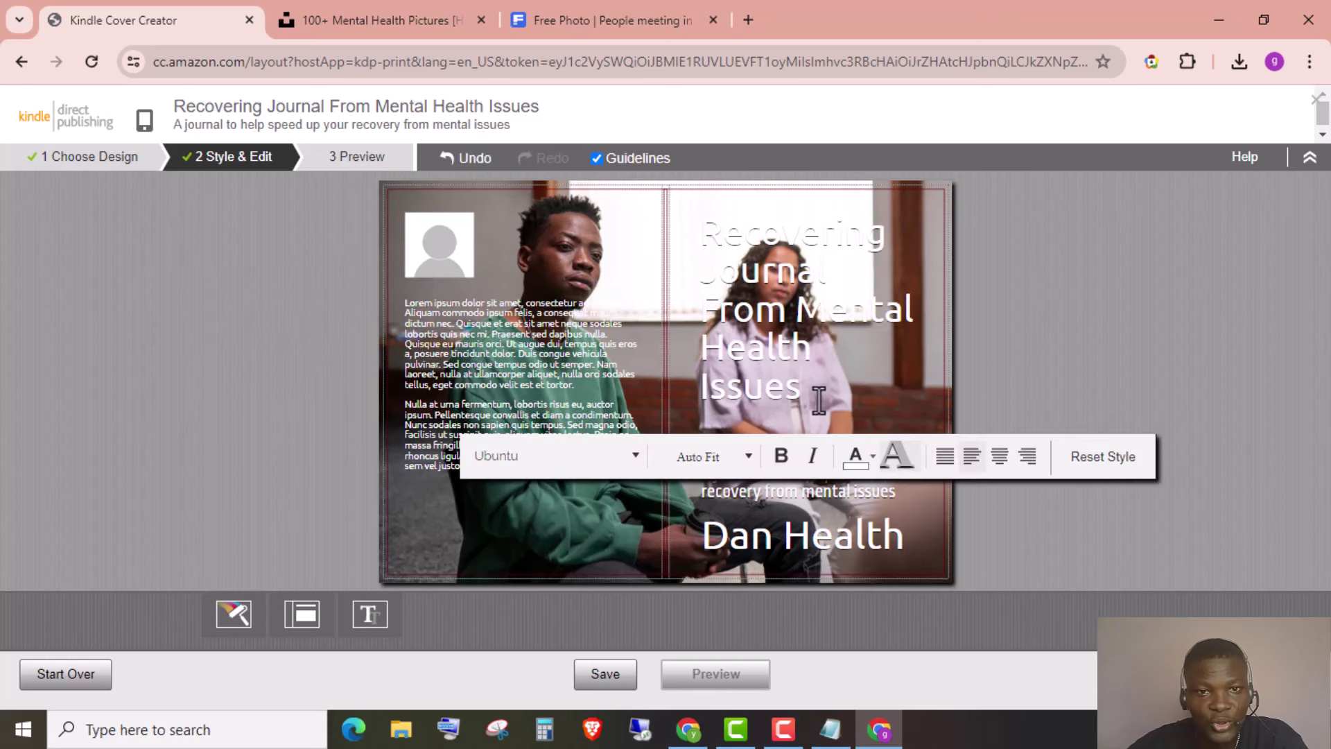
mouse_move(799, 393)
left_mouse_down()
mouse_move(715, 291)
mouse_move(695, 235)
left_mouse_up()
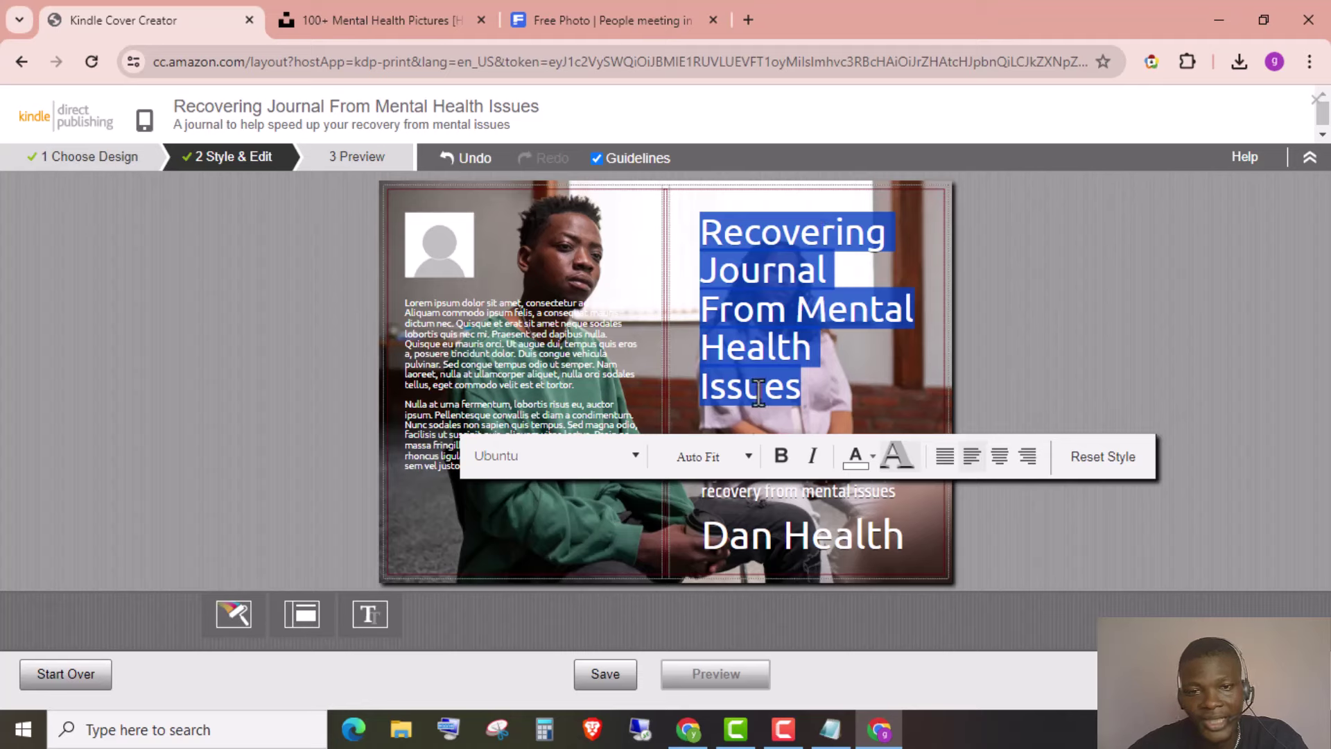
left_click(780, 457)
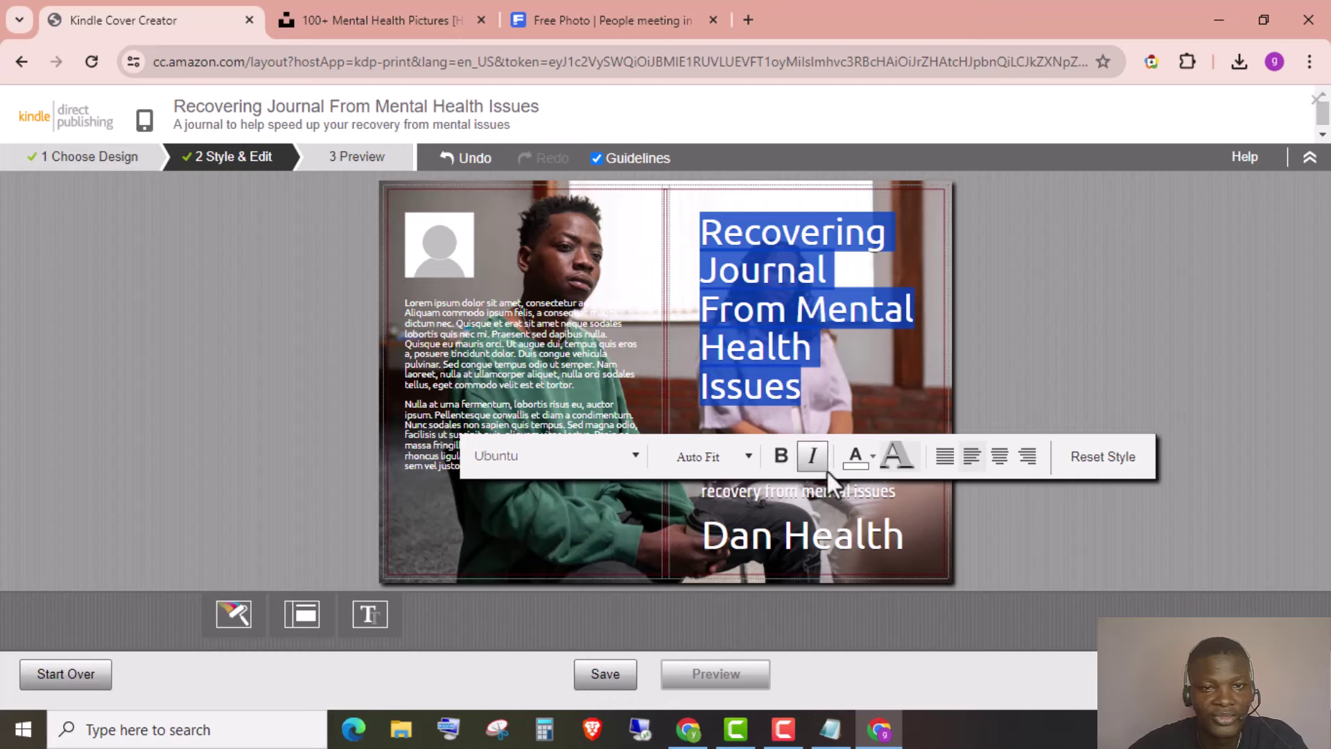
left_click(872, 458)
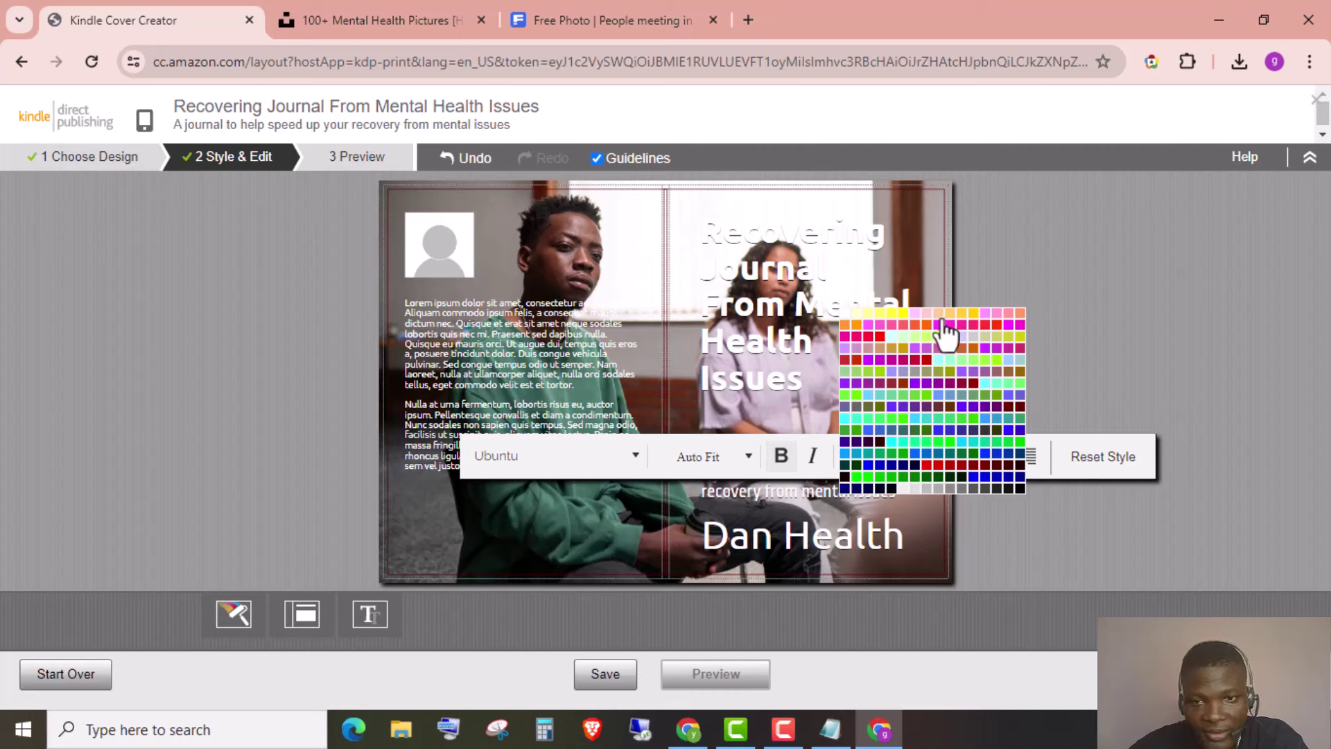
left_click(869, 337)
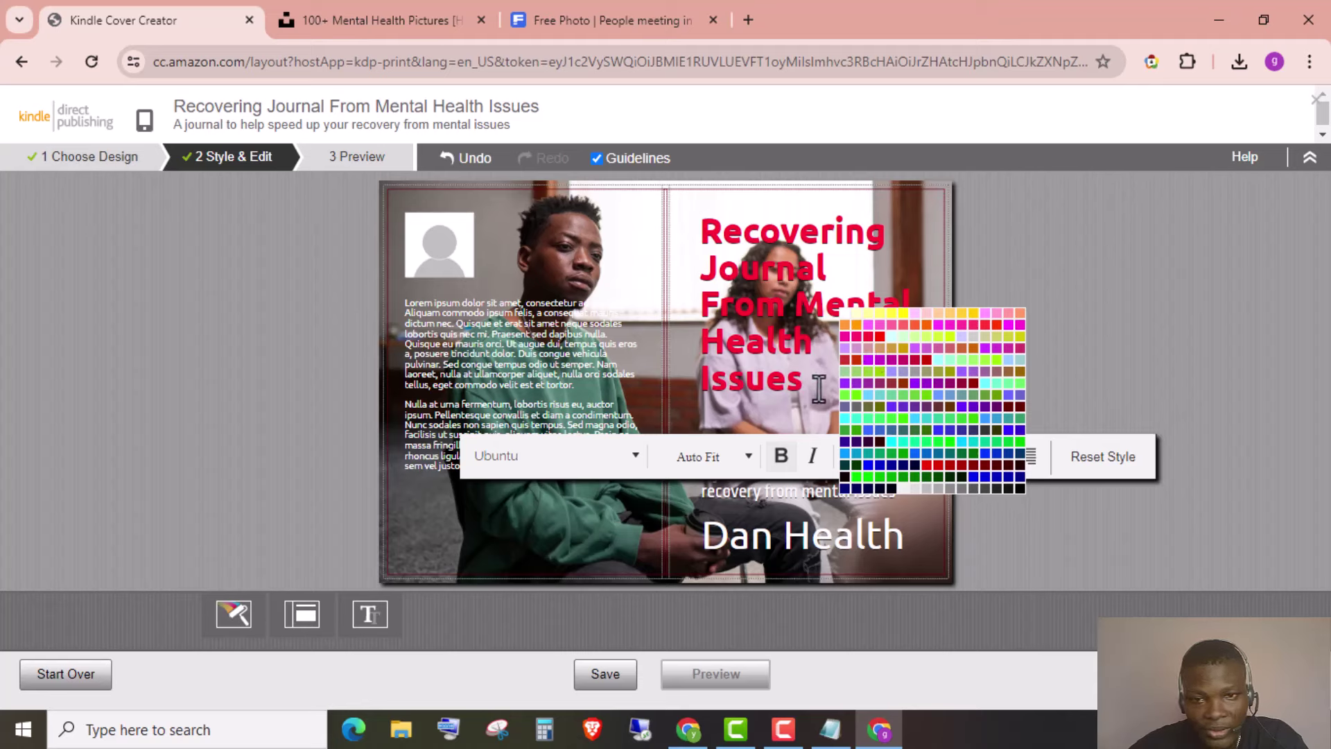
Set the title size to 36pt and centre-align it.
left_click_drag(815, 386, 721, 235)
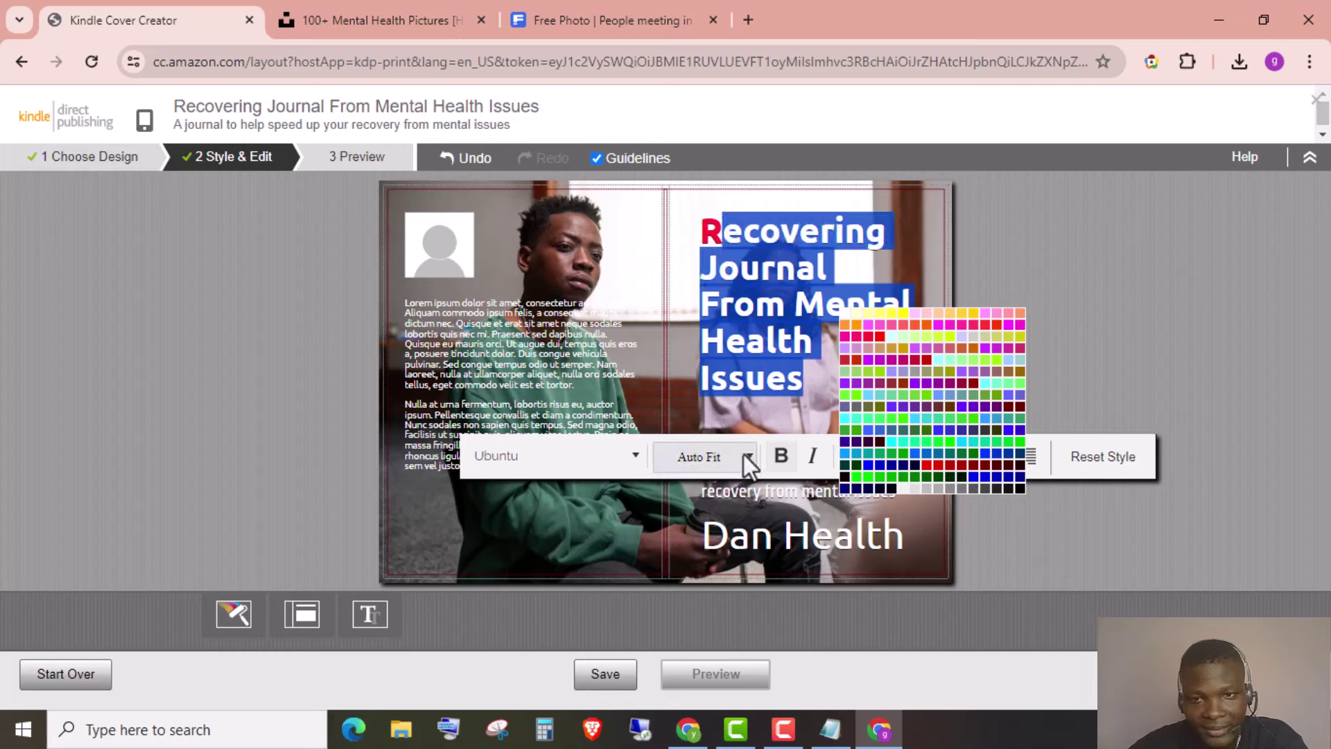
left_click_drag(805, 387, 688, 243)
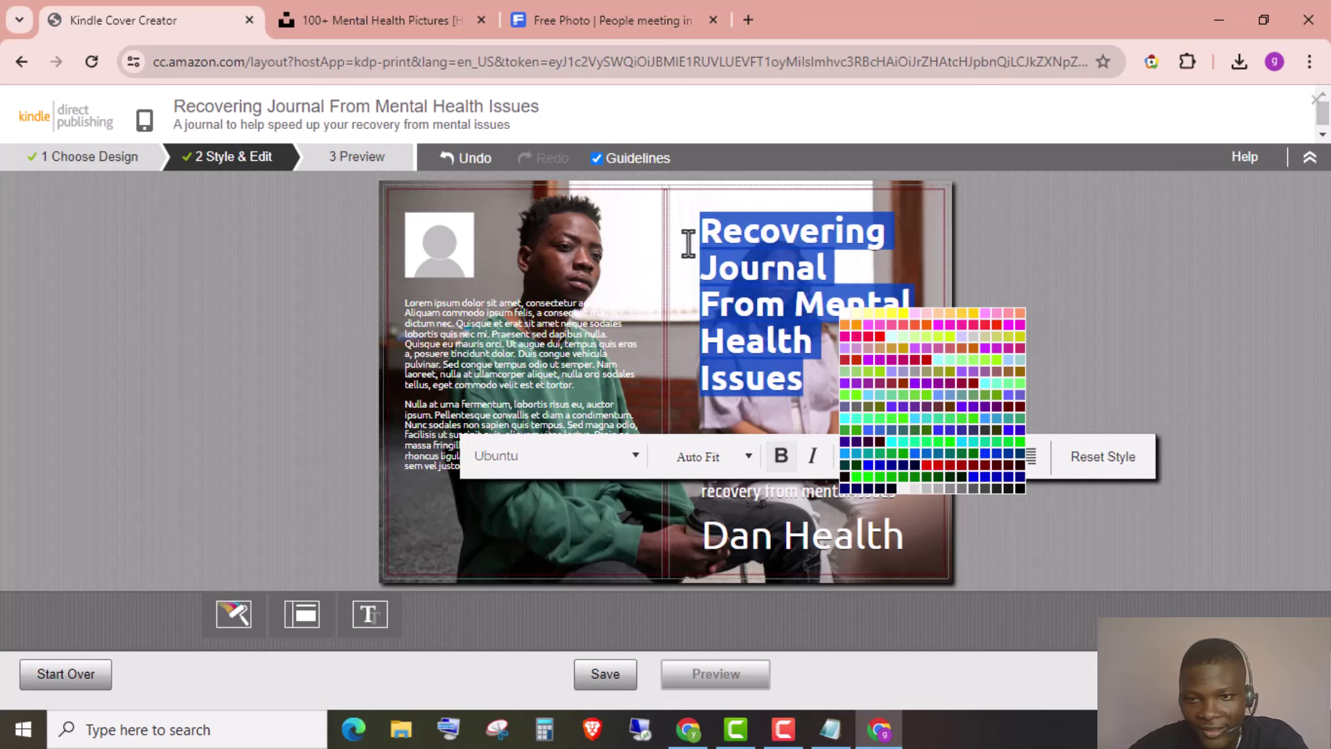
left_click(751, 456)
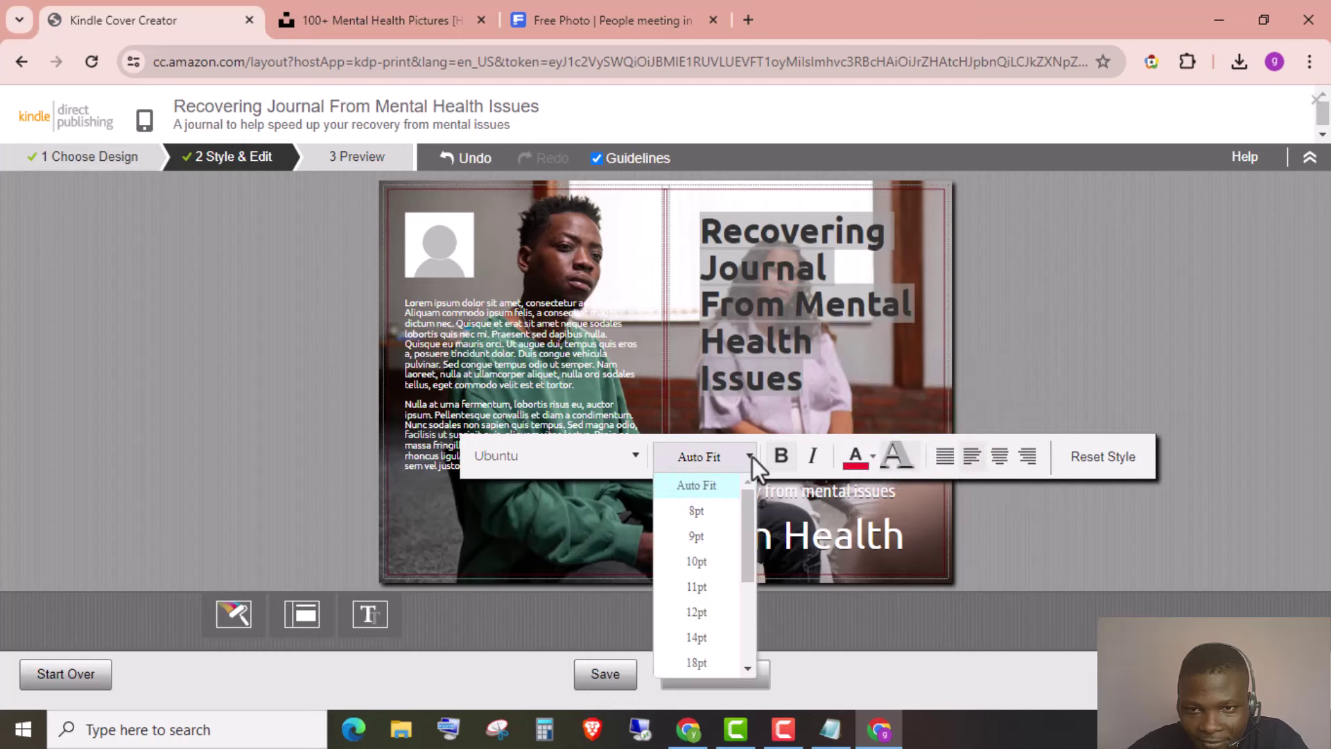
left_click(696, 663)
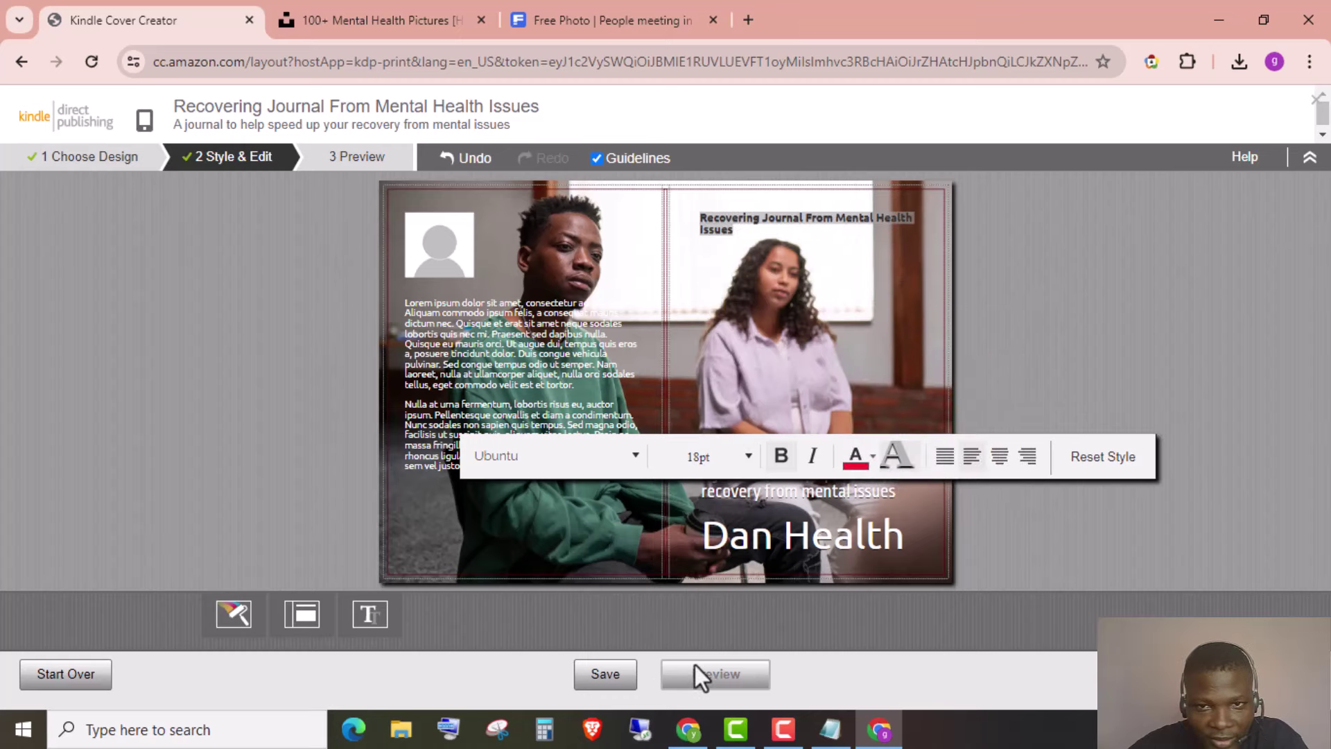
left_click(747, 457)
scroll(714, 536, "down", 2)
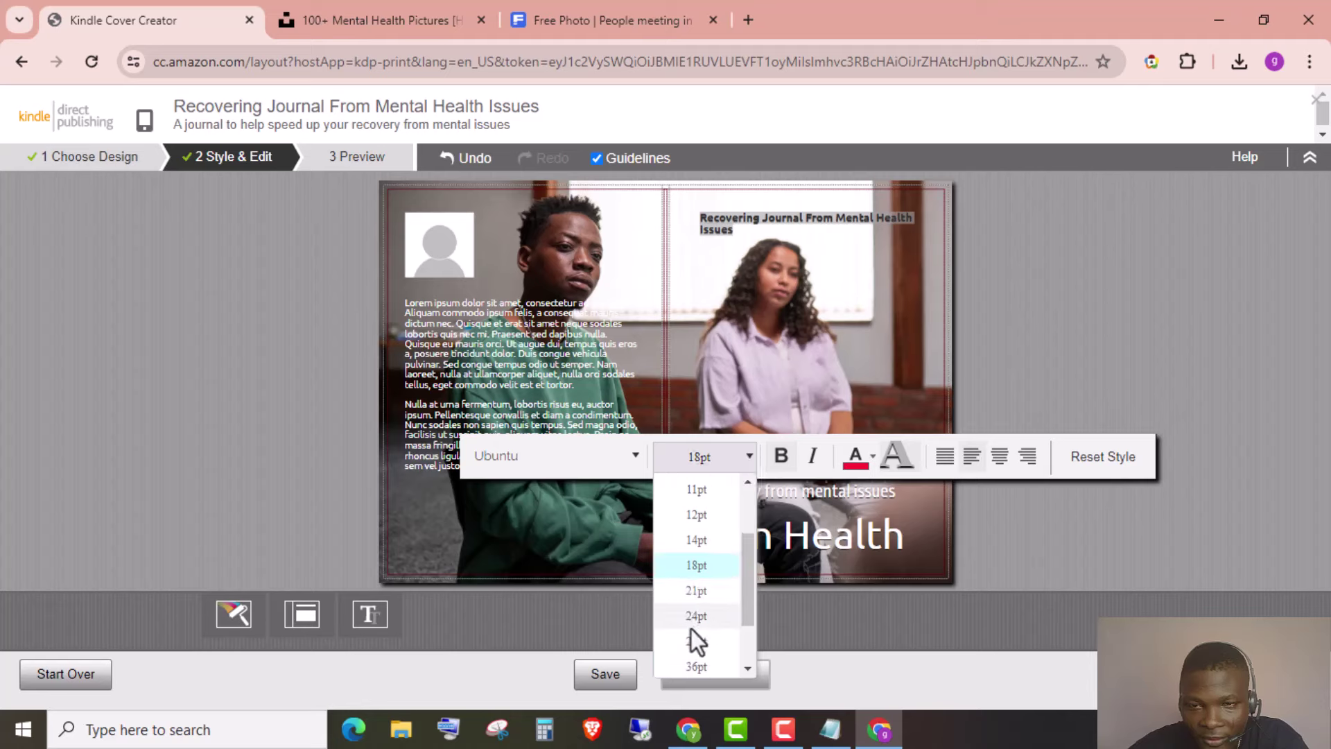
left_click(694, 641)
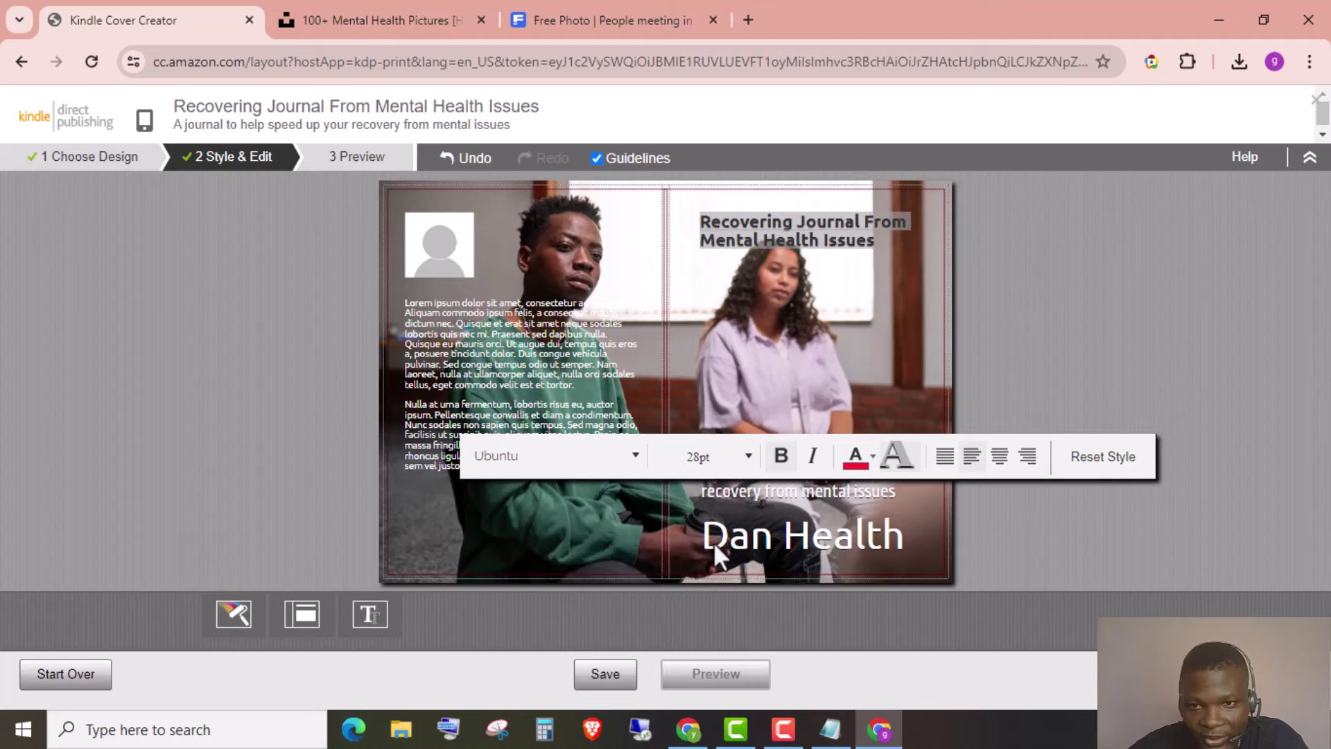
left_click(750, 454)
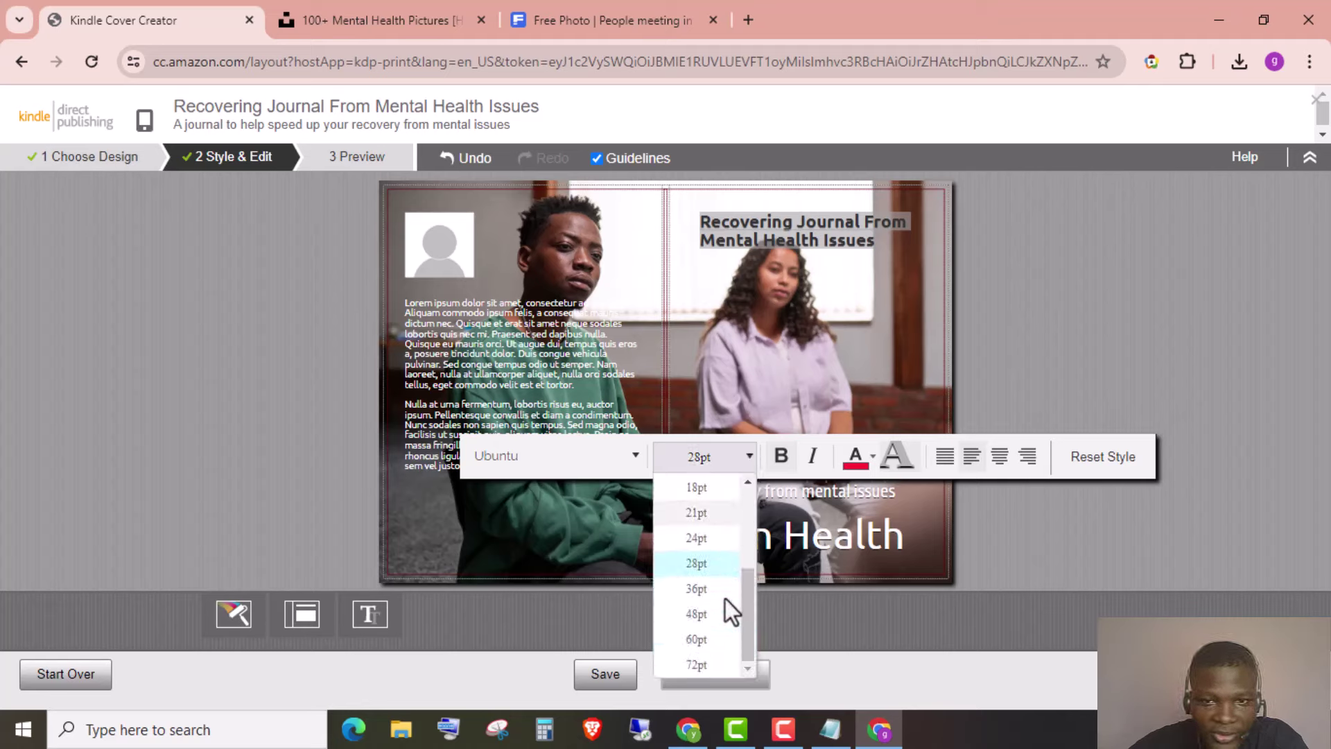
scroll(705, 589, "down", 1)
left_click(704, 589)
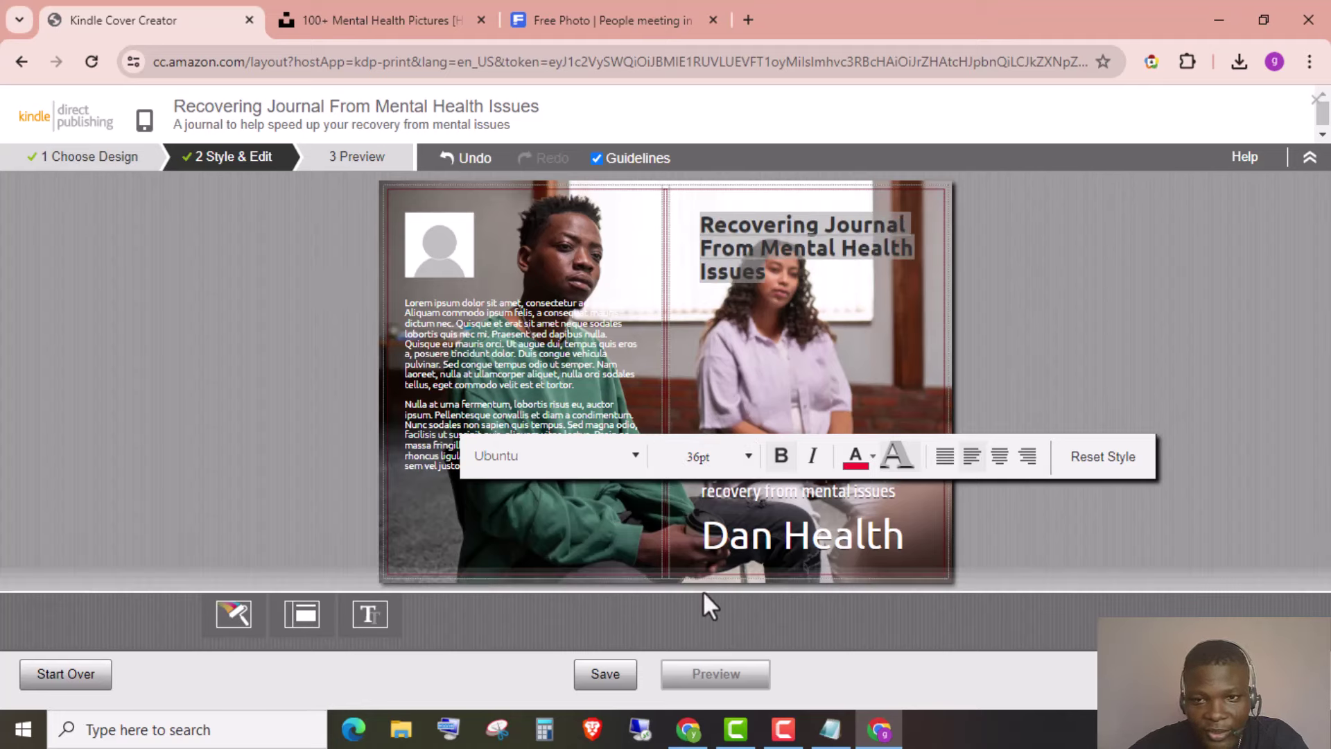
left_click(1003, 457)
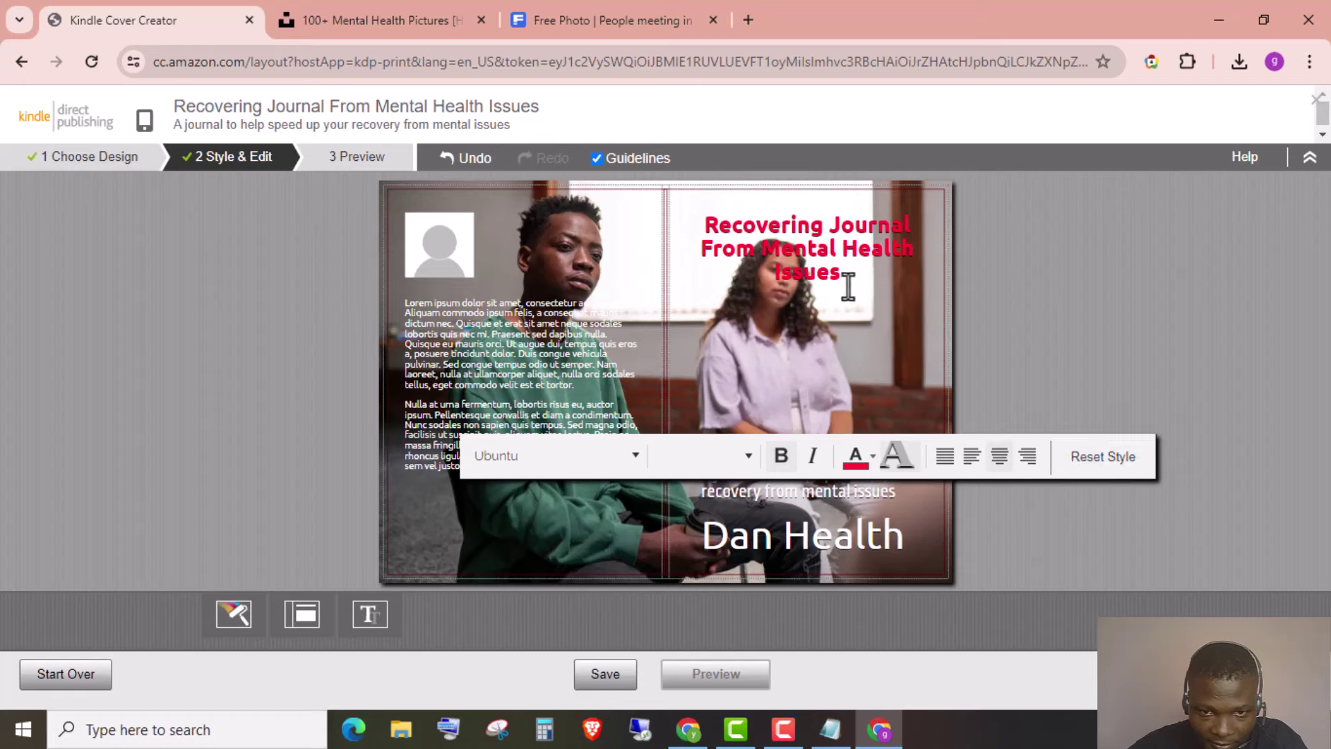
left_click_drag(842, 274, 695, 235)
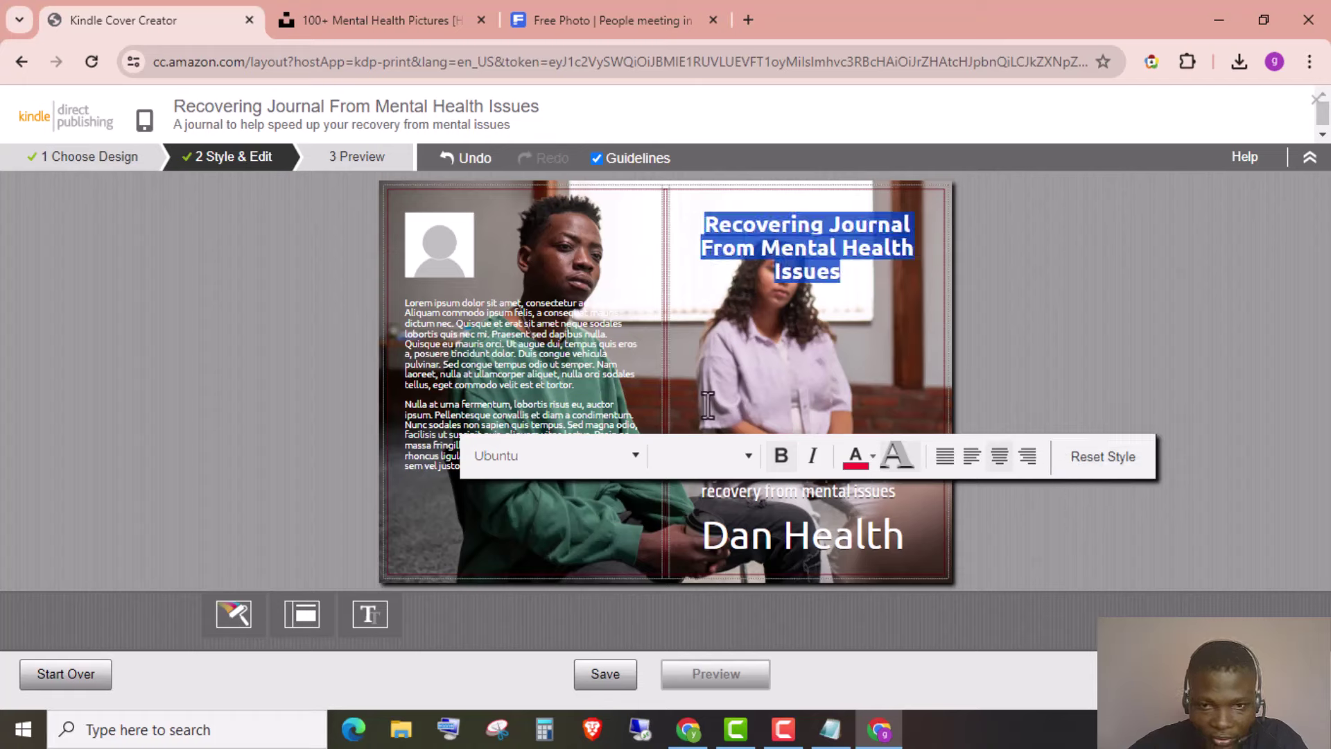
left_click(635, 450)
Find Anton in the font list and apply it to the title.
left_click(635, 451)
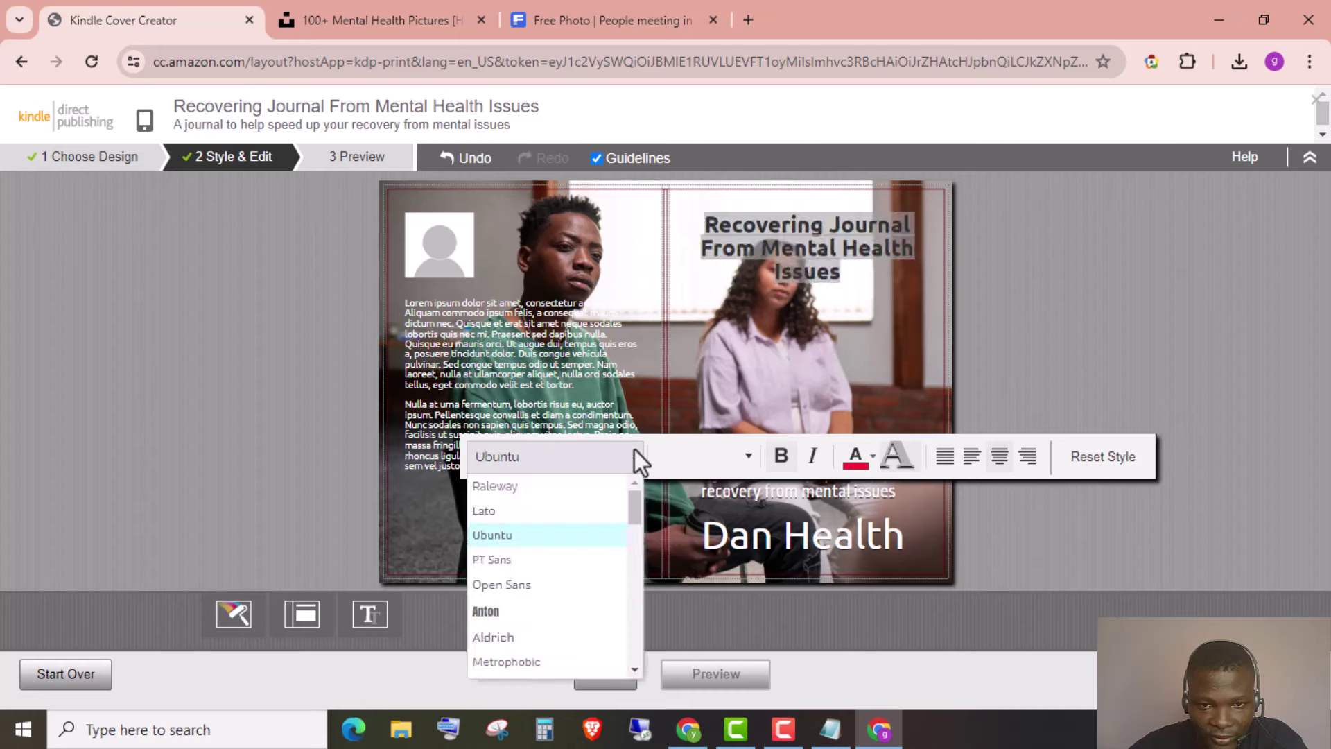
scroll(505, 581, "down", 3)
scroll(505, 581, "down", 10)
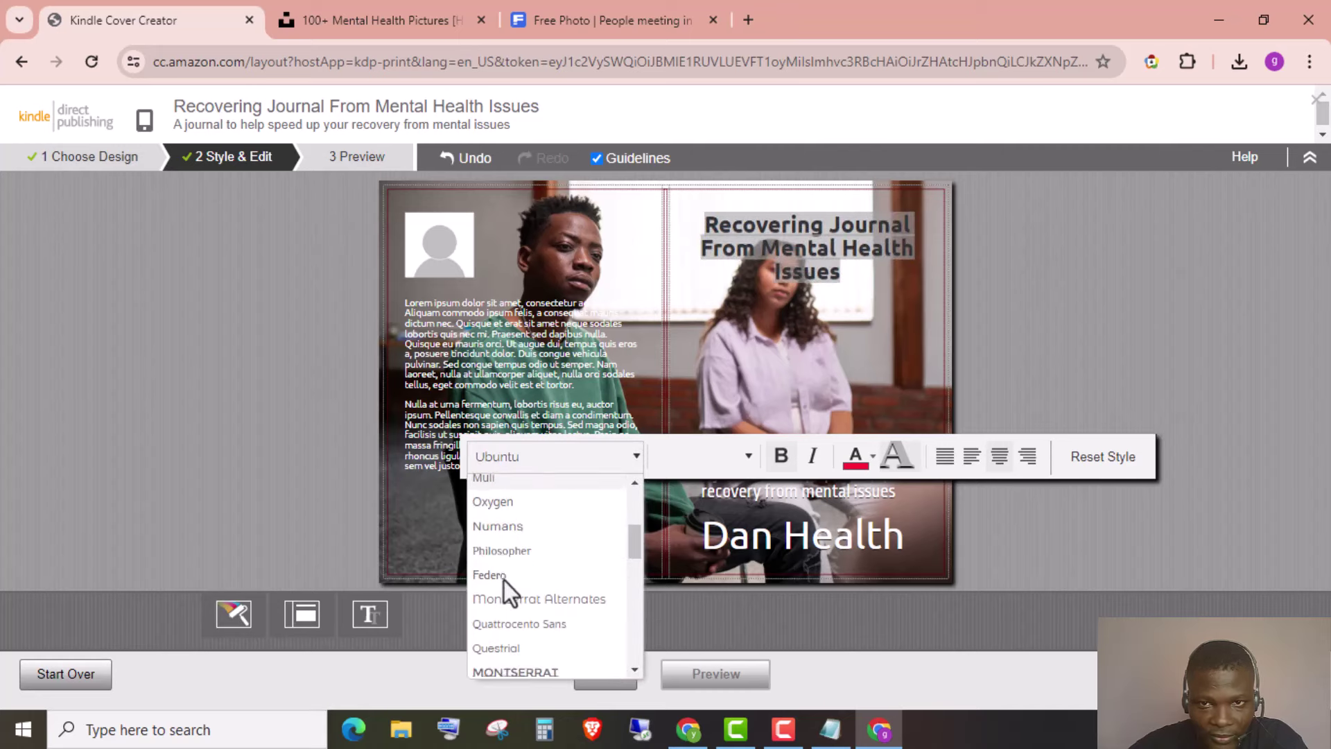
scroll(505, 580, "down", 10)
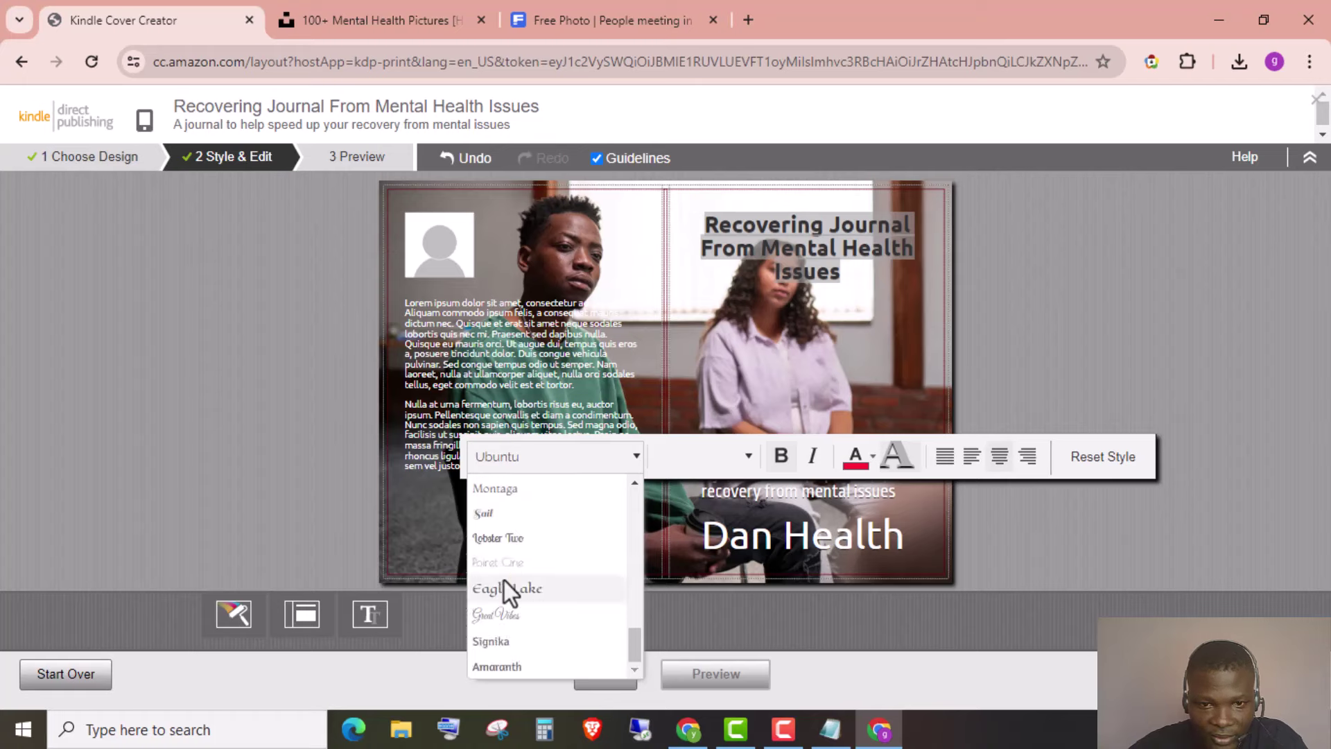
scroll(508, 581, "up", 15)
scroll(509, 578, "down", 8)
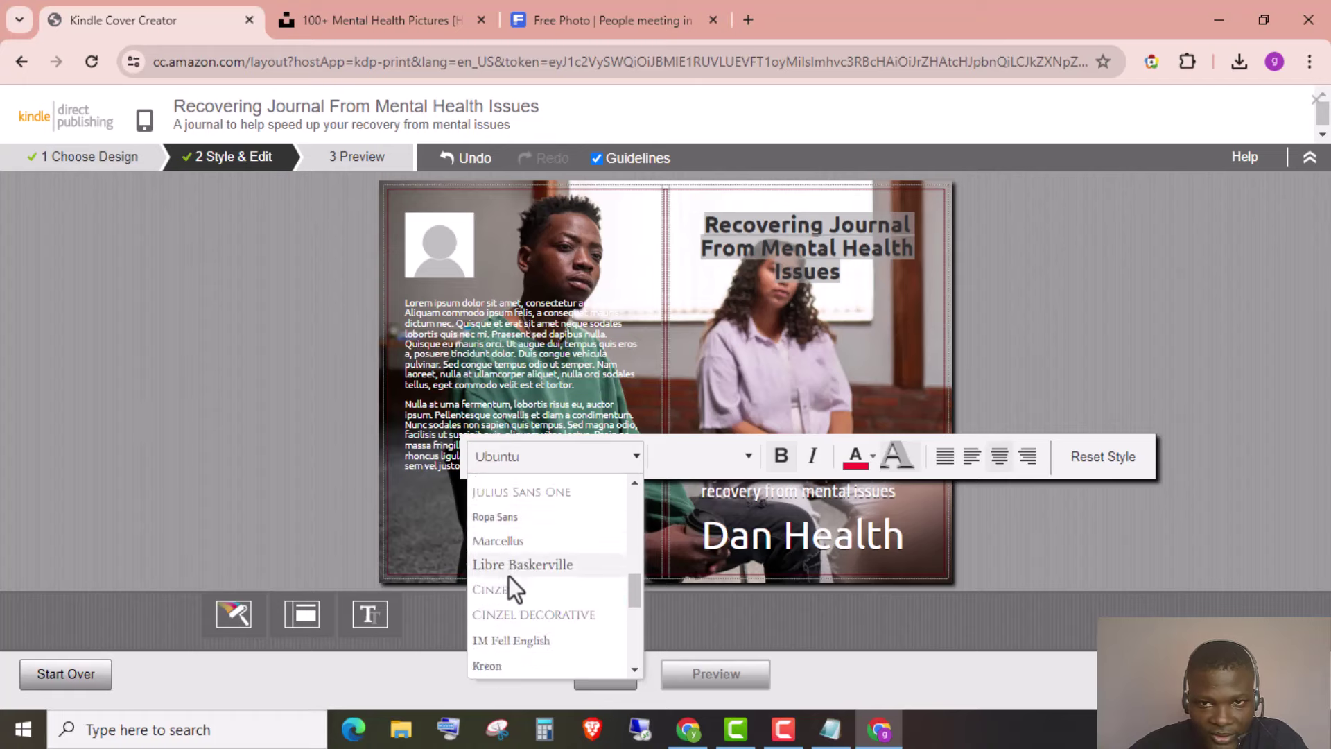
scroll(509, 576, "down", 5)
scroll(531, 578, "up", 2)
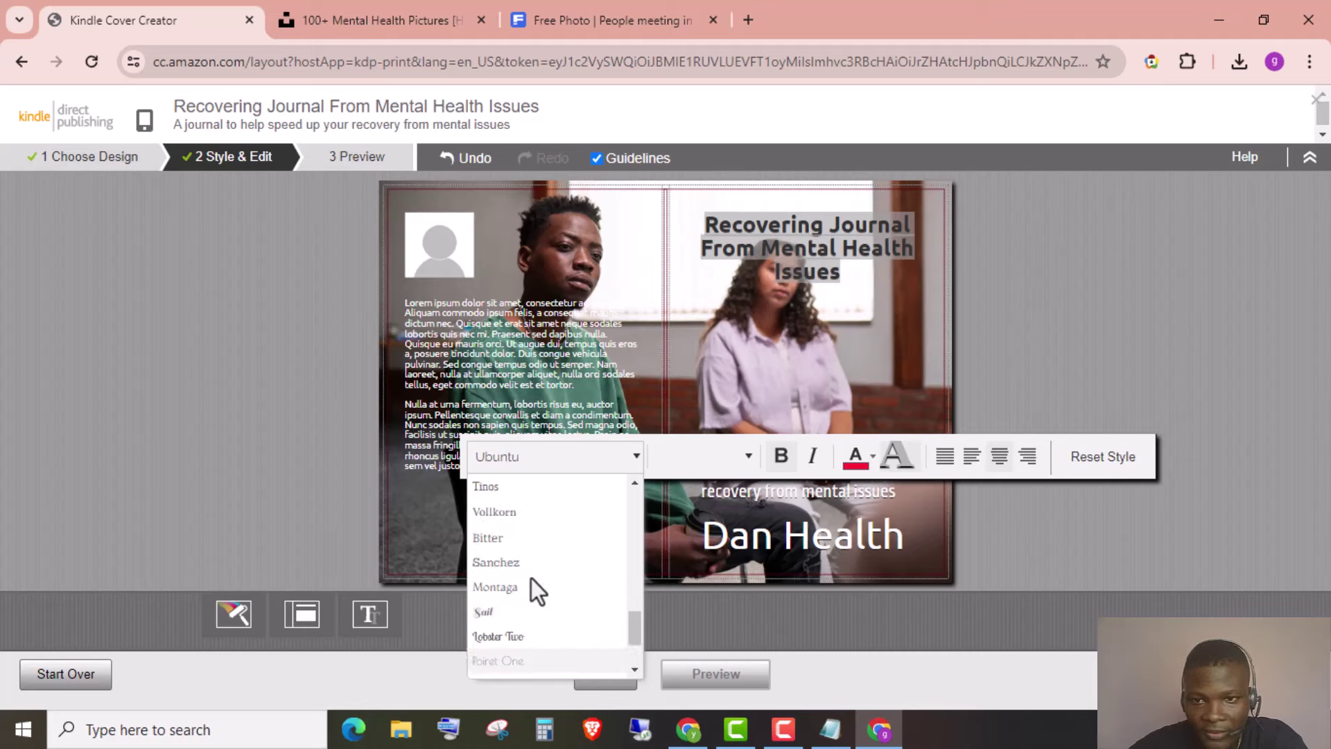
scroll(531, 578, "up", 15)
scroll(513, 588, "down", 1)
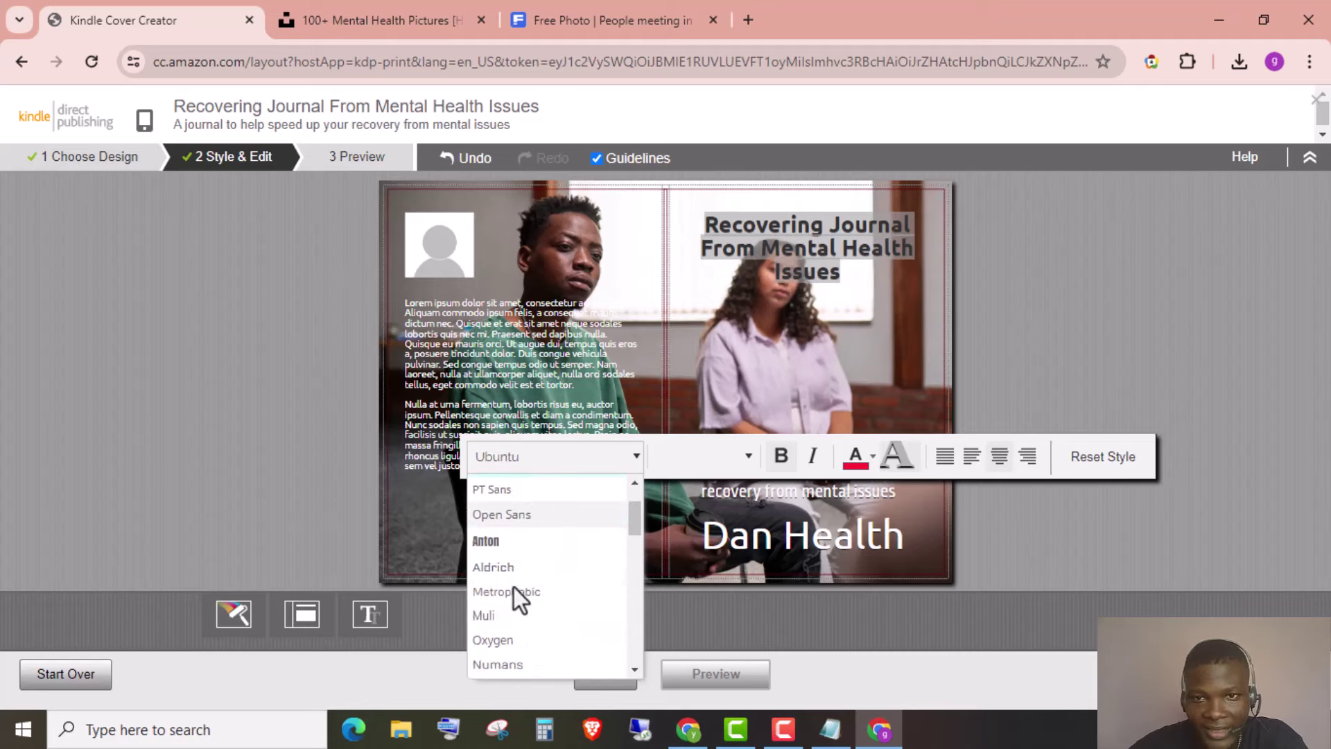
scroll(513, 588, "down", 1)
left_click(485, 514)
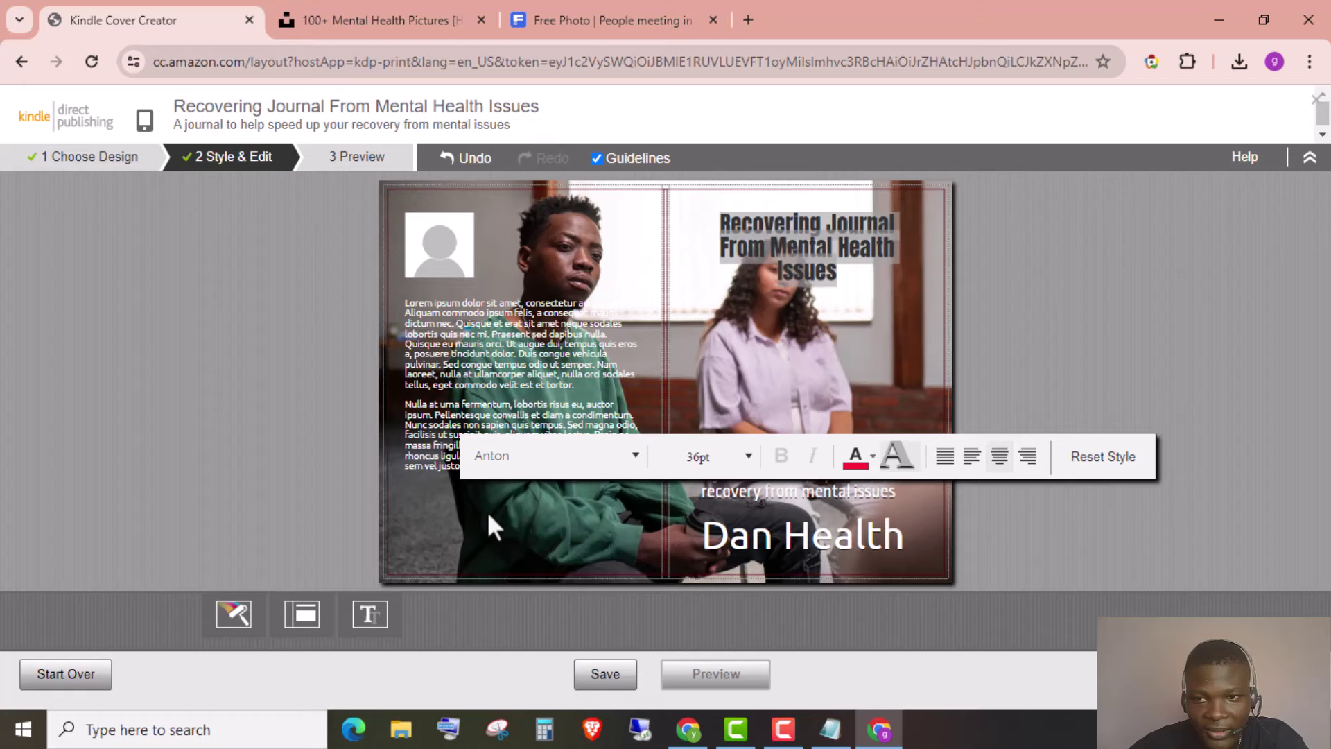
Try Oxygen, then return the title to Anton and deselect it to preview.
left_click(635, 456)
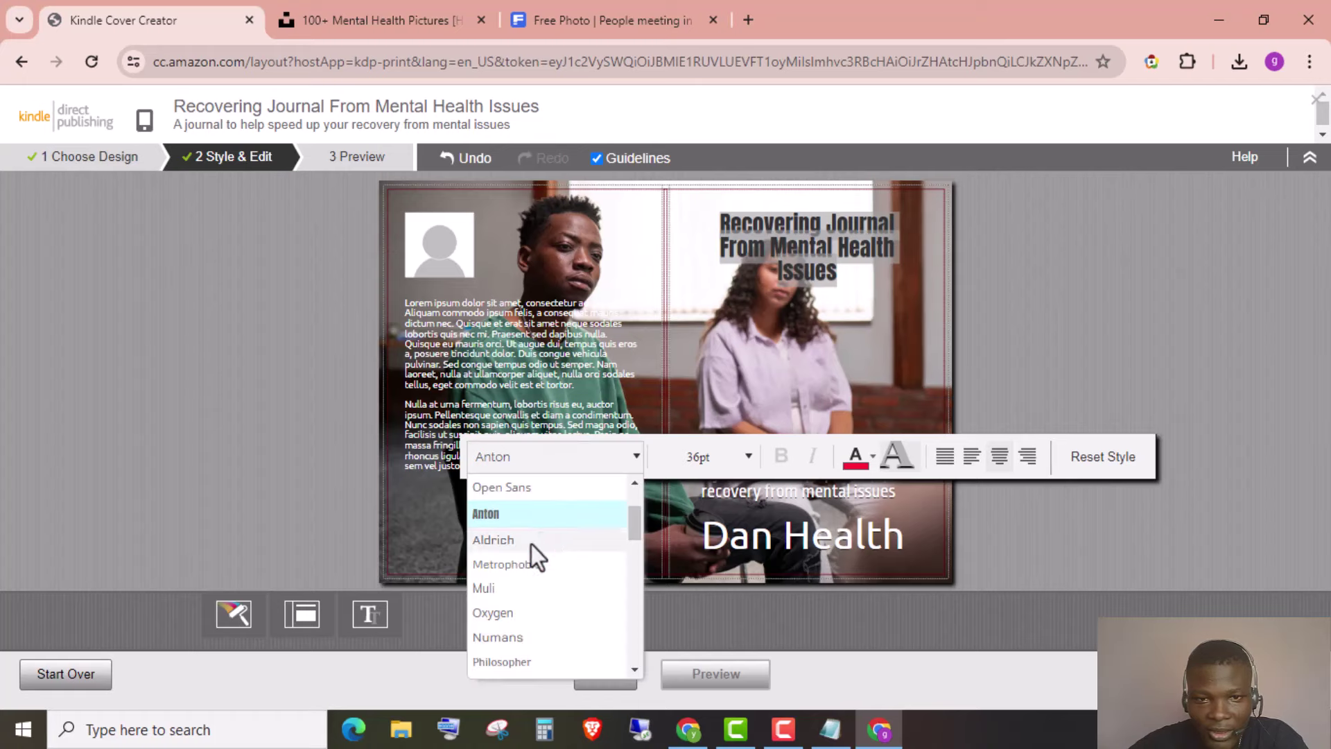
left_click(499, 614)
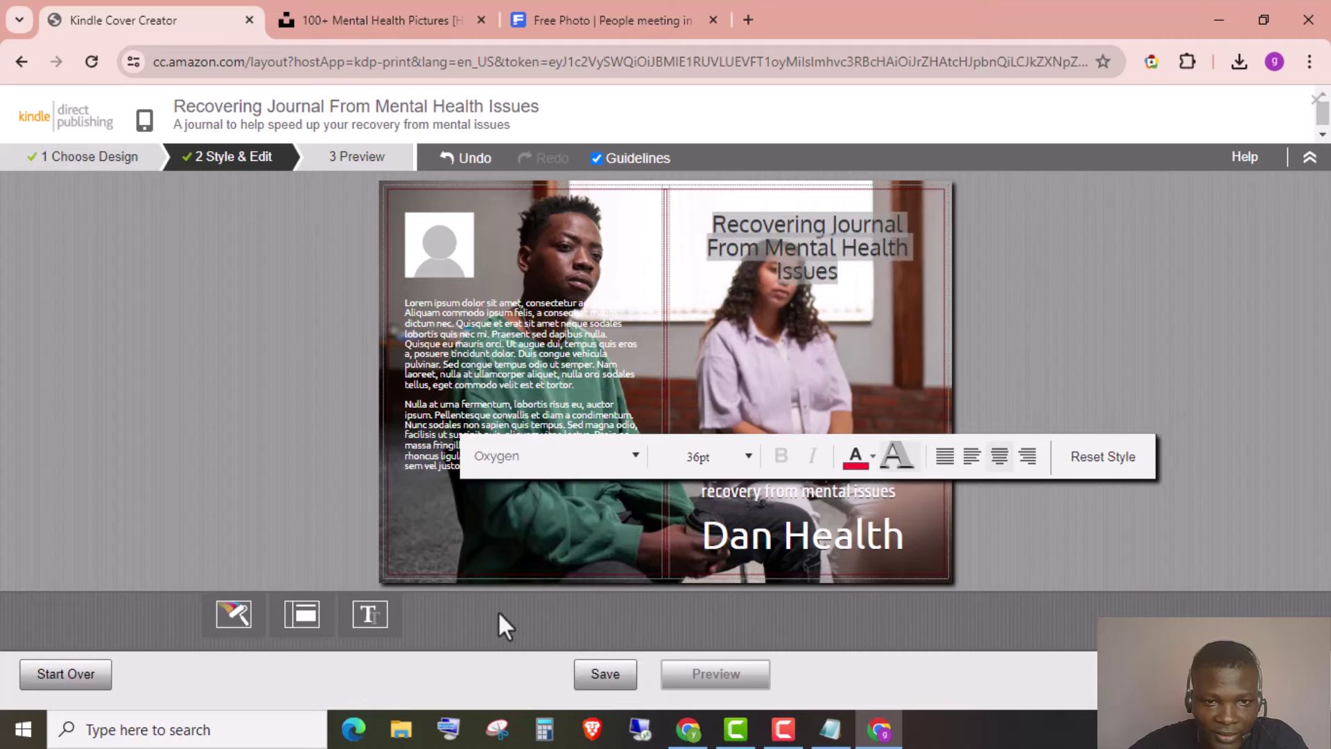
left_click(633, 457)
scroll(518, 559, "up", 2)
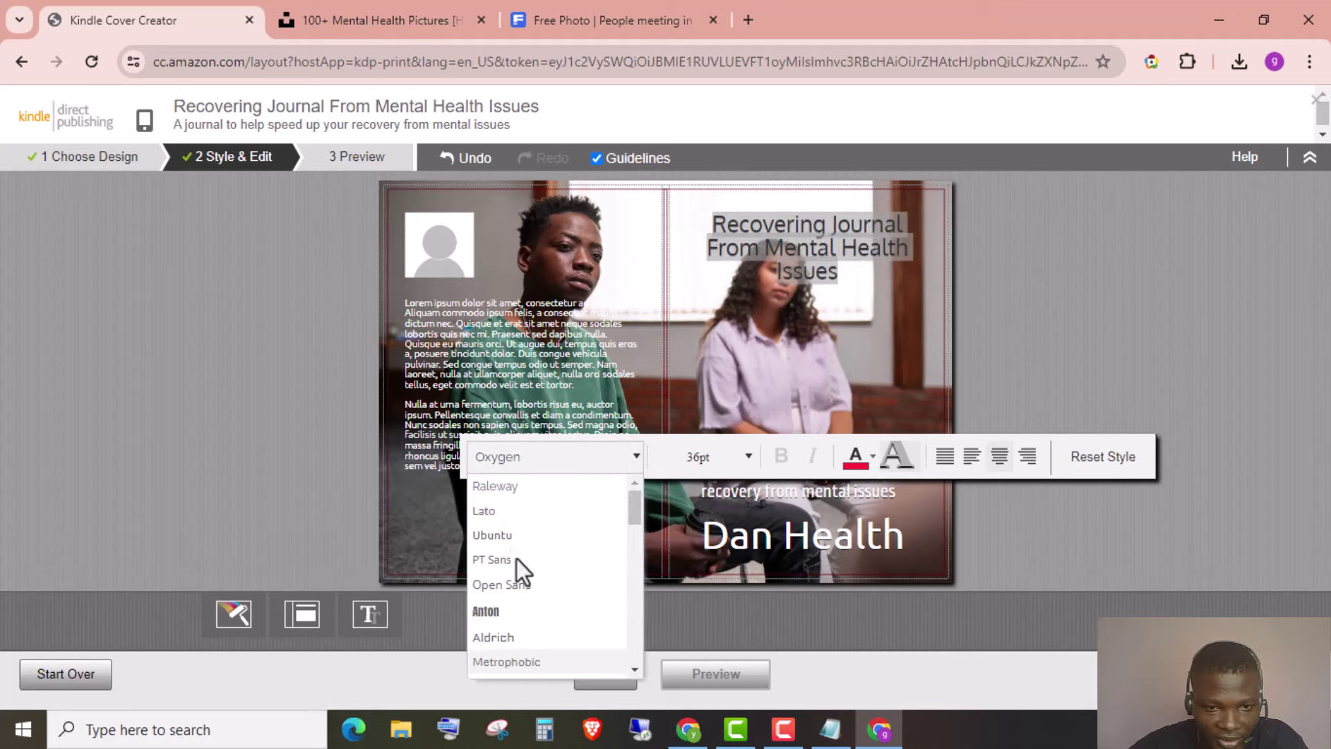
left_click(485, 611)
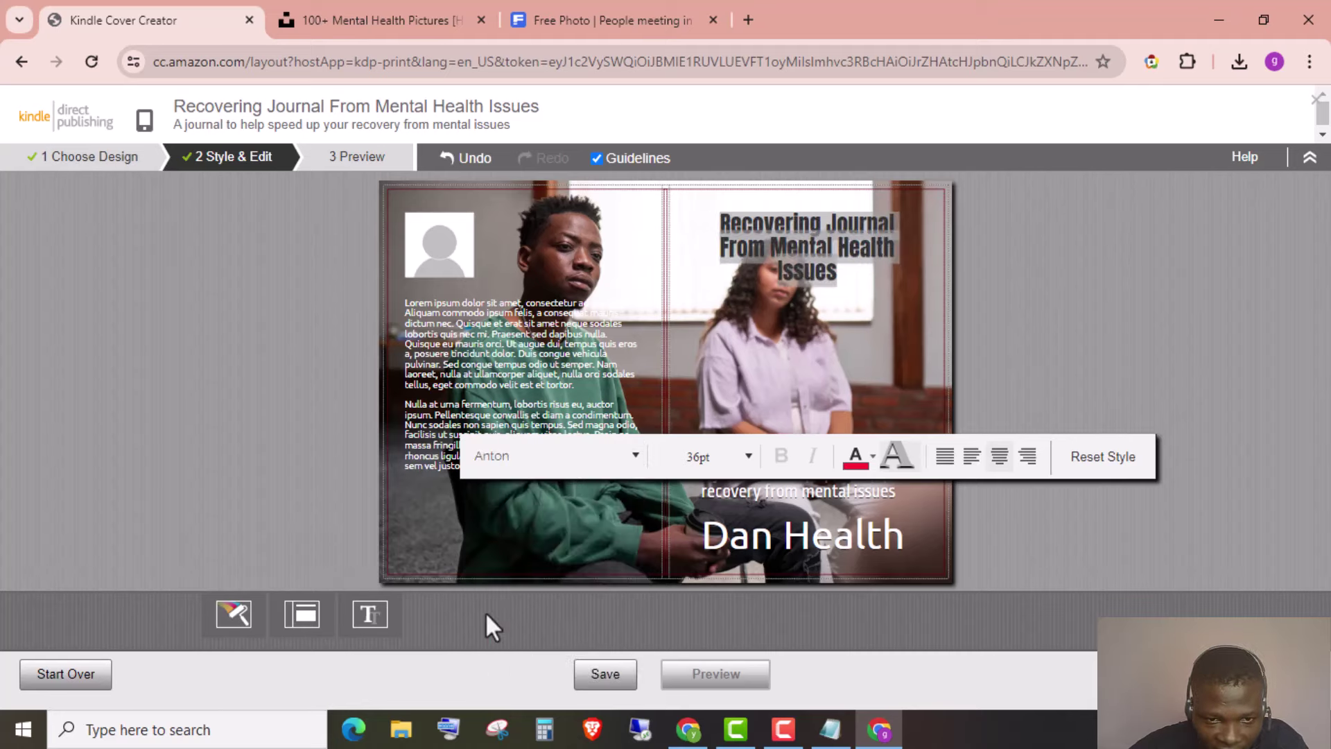
left_click(635, 457)
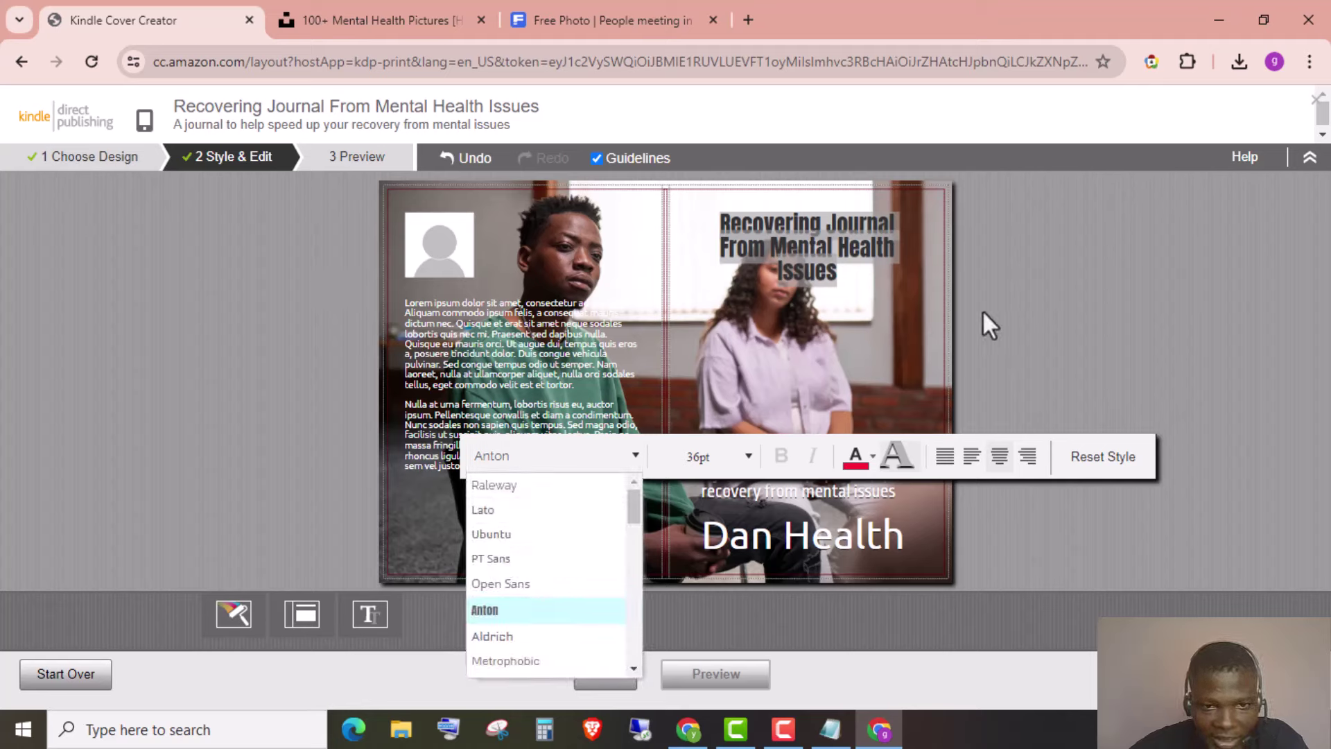
left_click(764, 303)
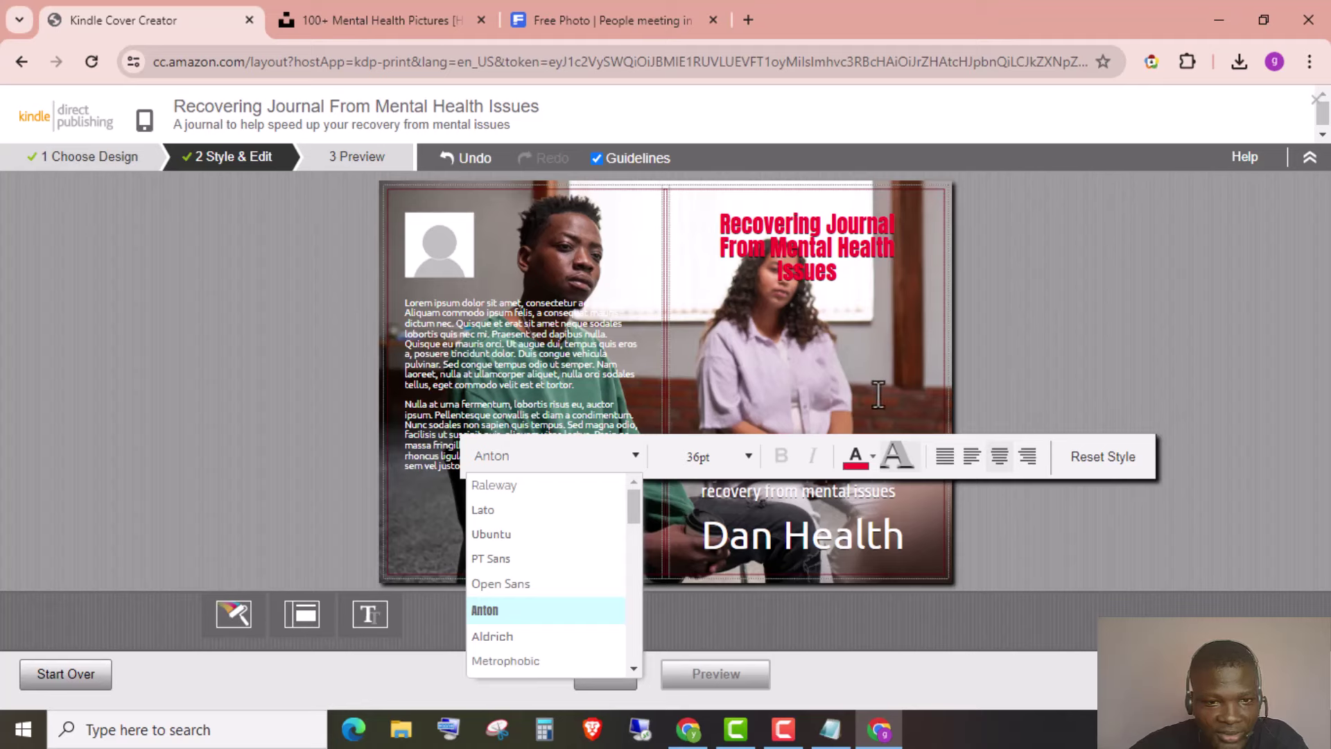
Select the subtitle text and colour it red.
left_click(772, 489)
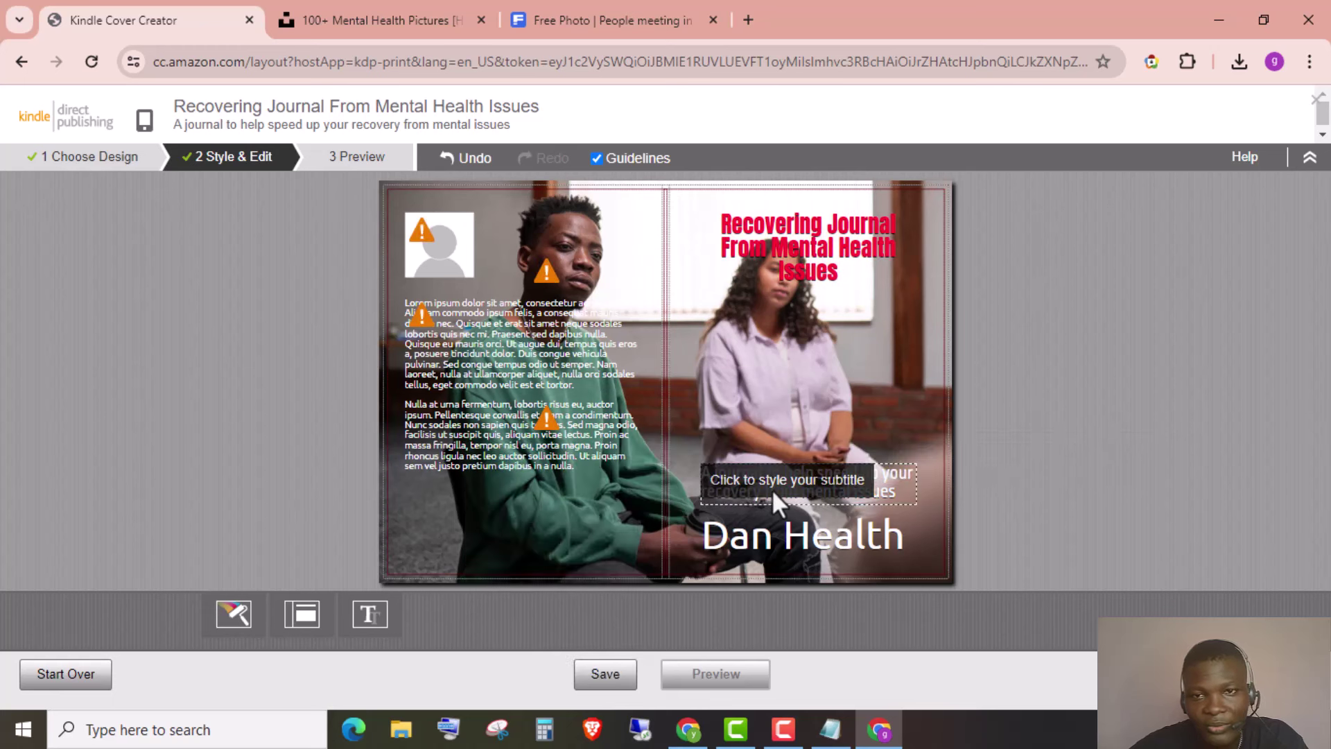
left_click(773, 490)
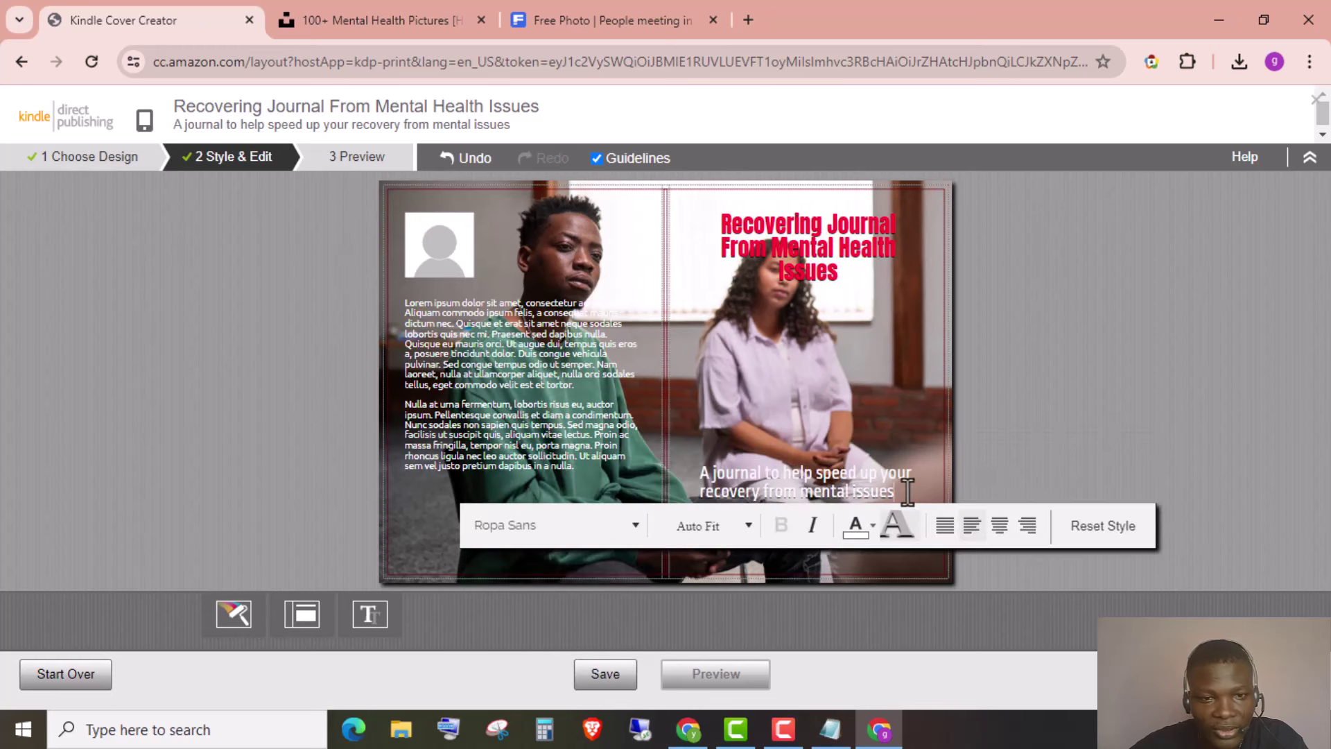
left_click_drag(908, 491, 695, 479)
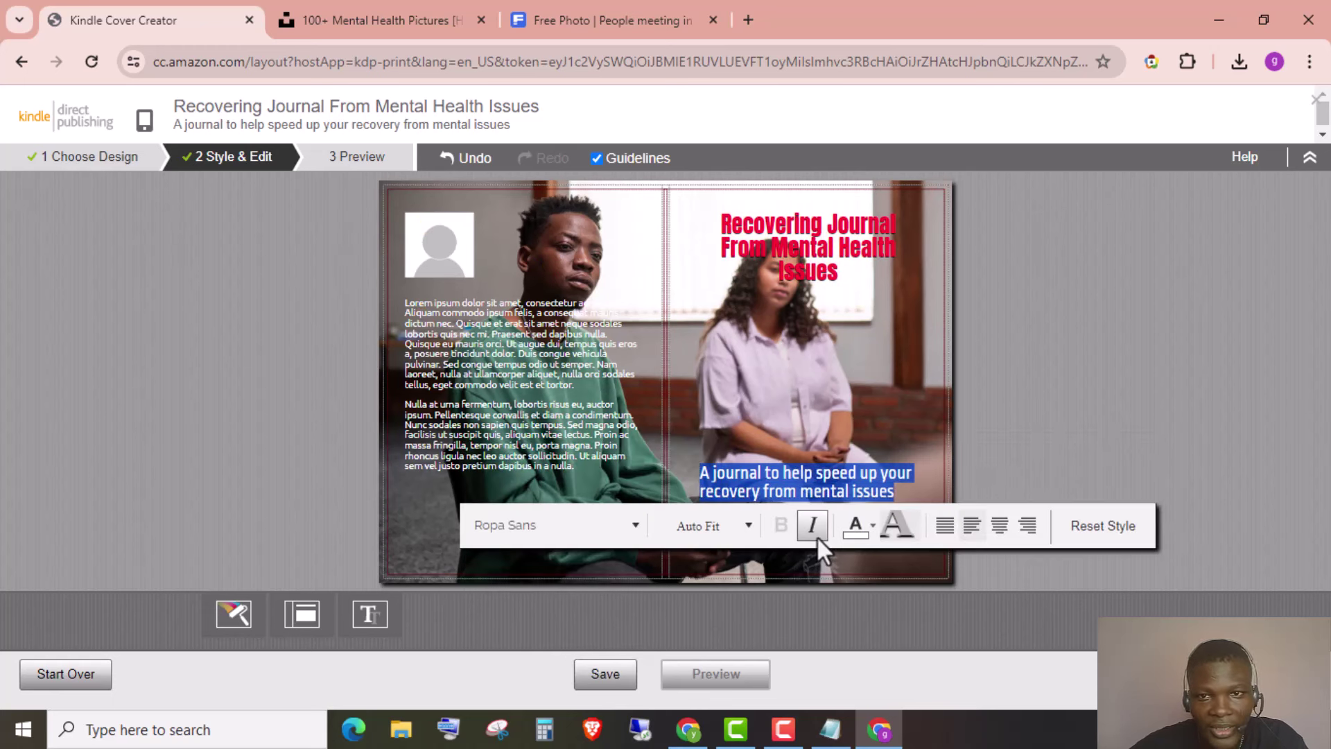
left_click(857, 525)
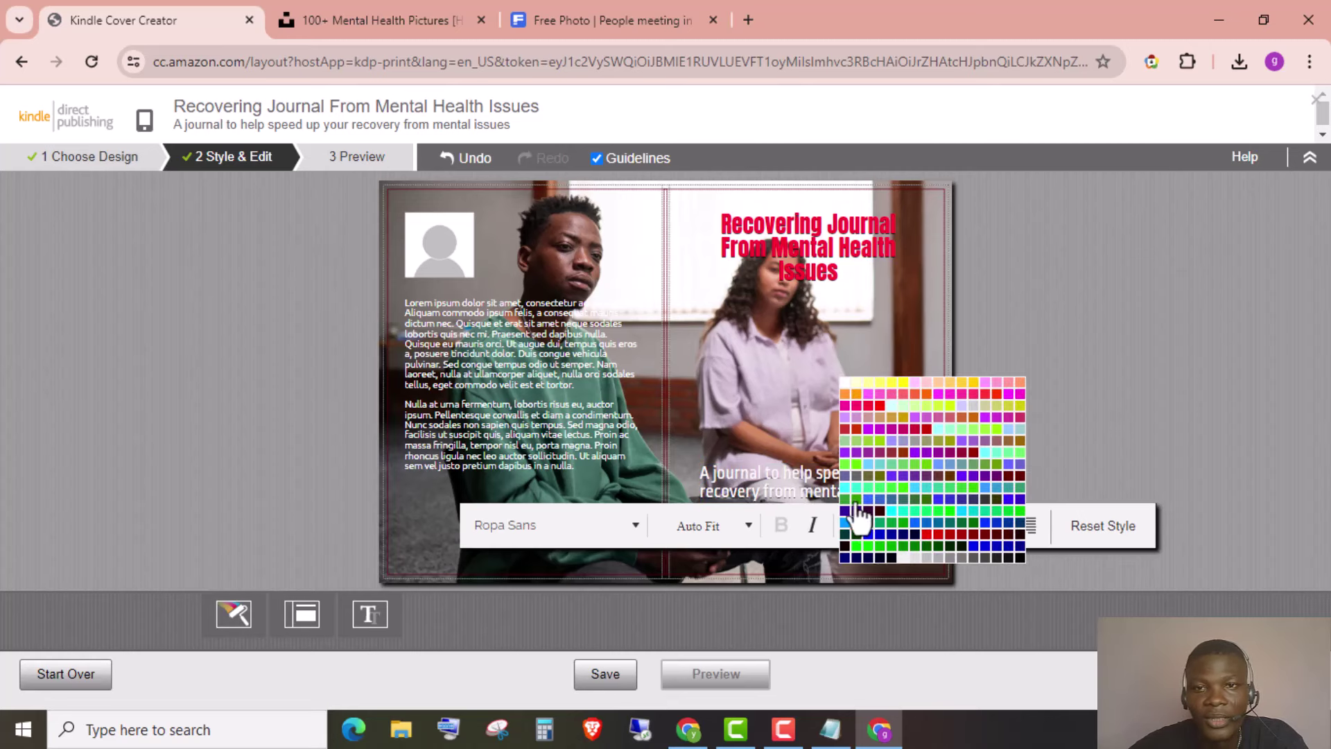
left_click(878, 408)
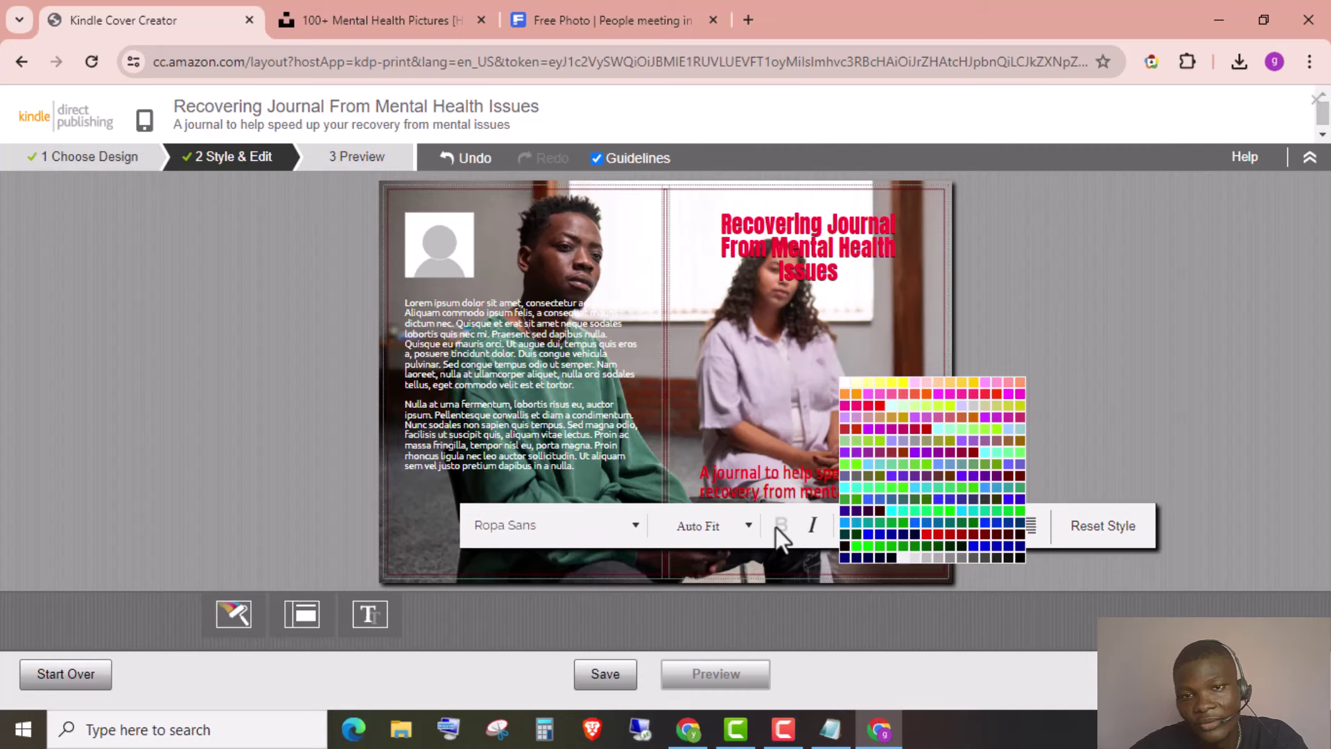
Set the subtitle to 24pt italic so it wraps onto two lines.
left_click(747, 526)
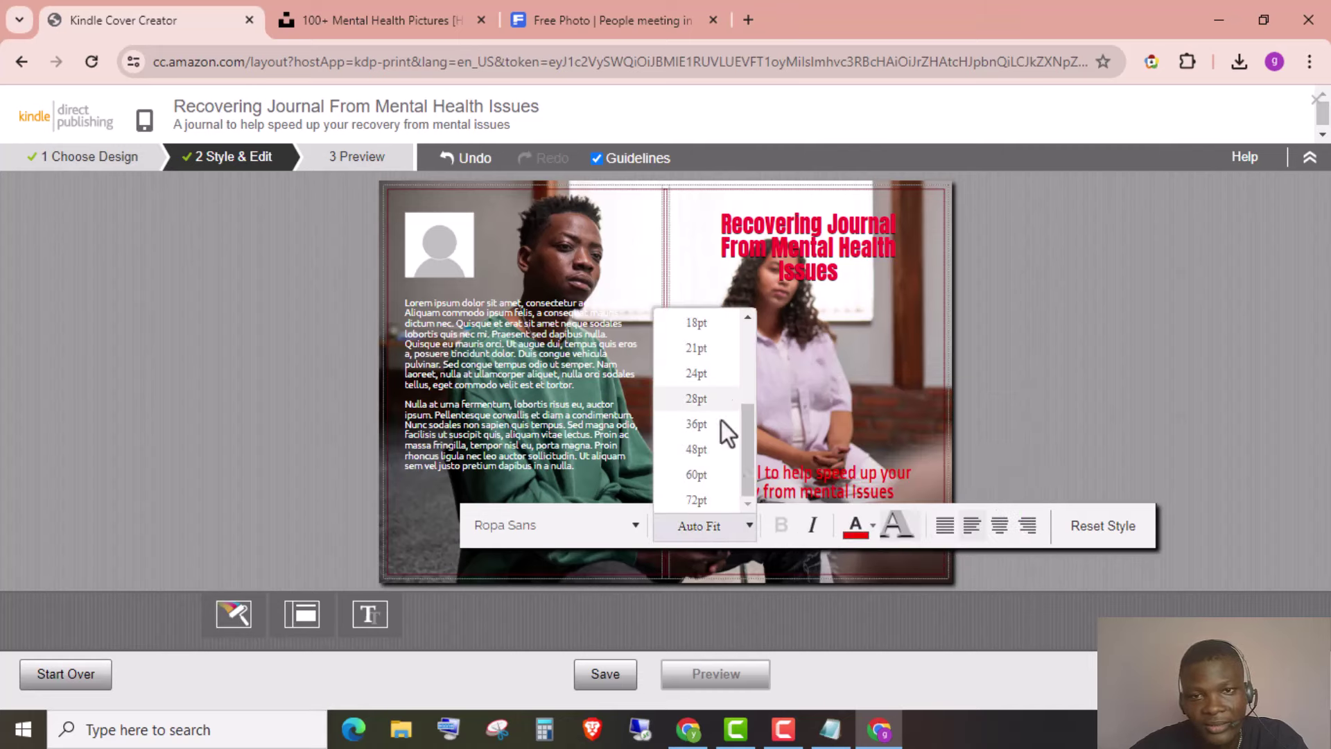
left_click(697, 423)
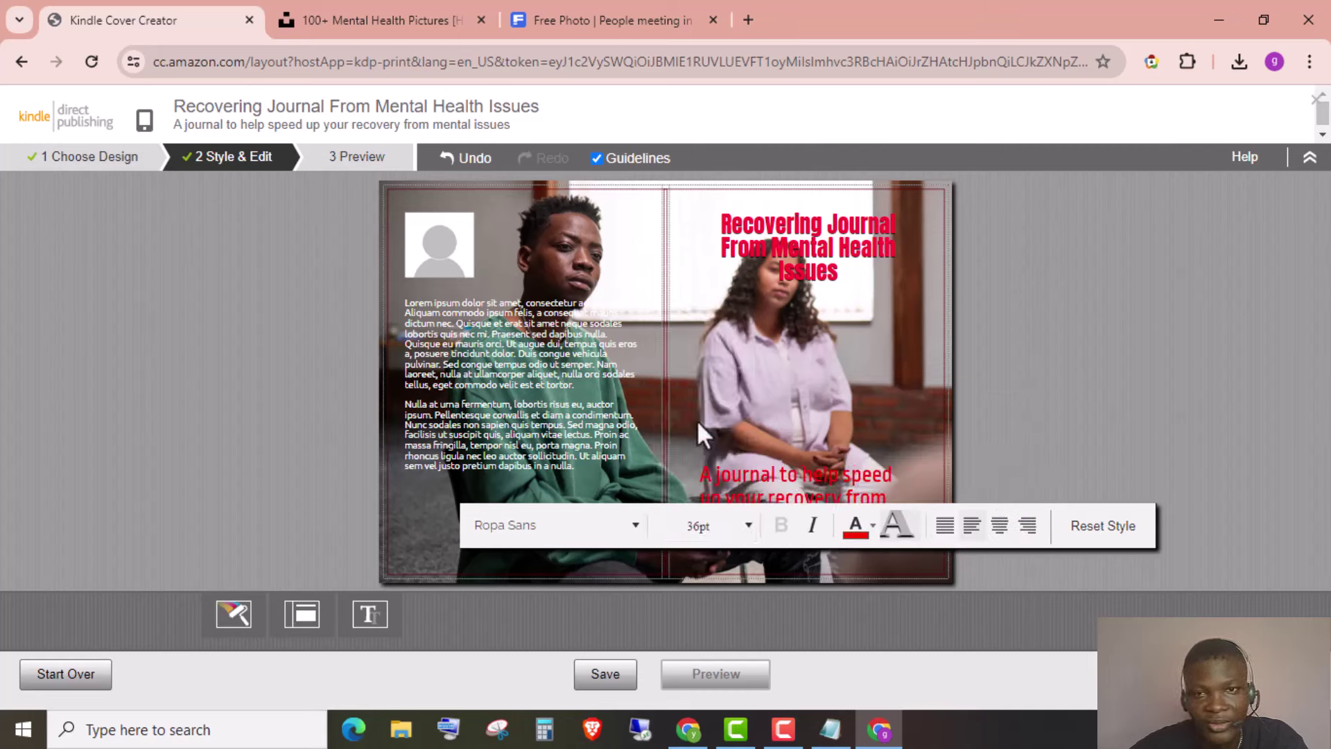
left_click(747, 522)
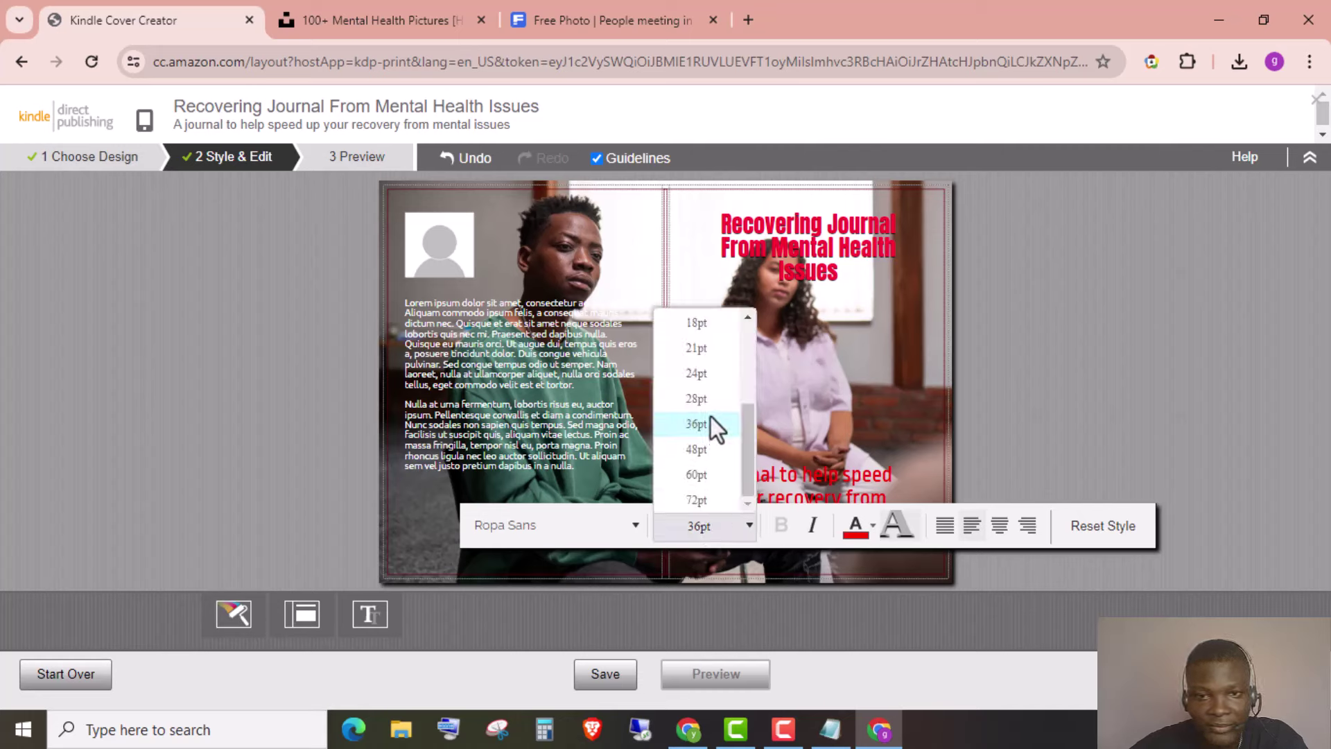
left_click(697, 373)
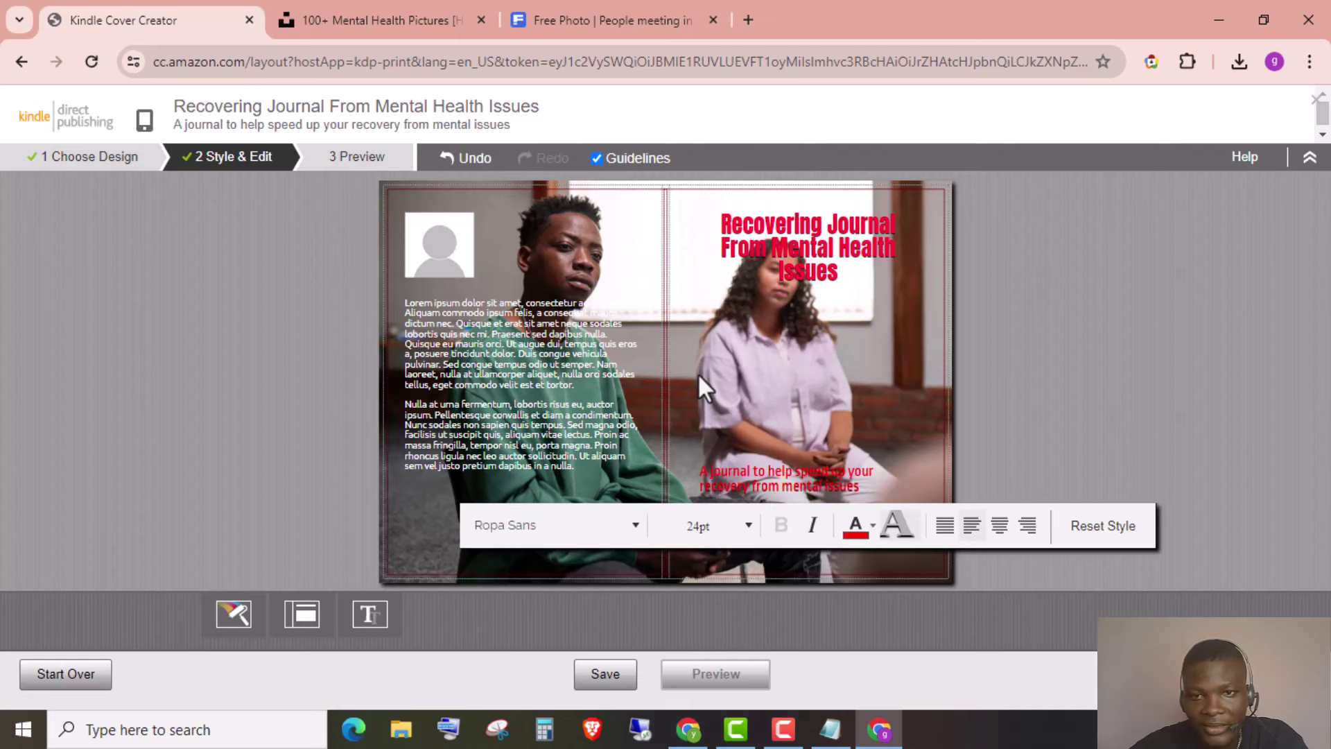
left_click(813, 525)
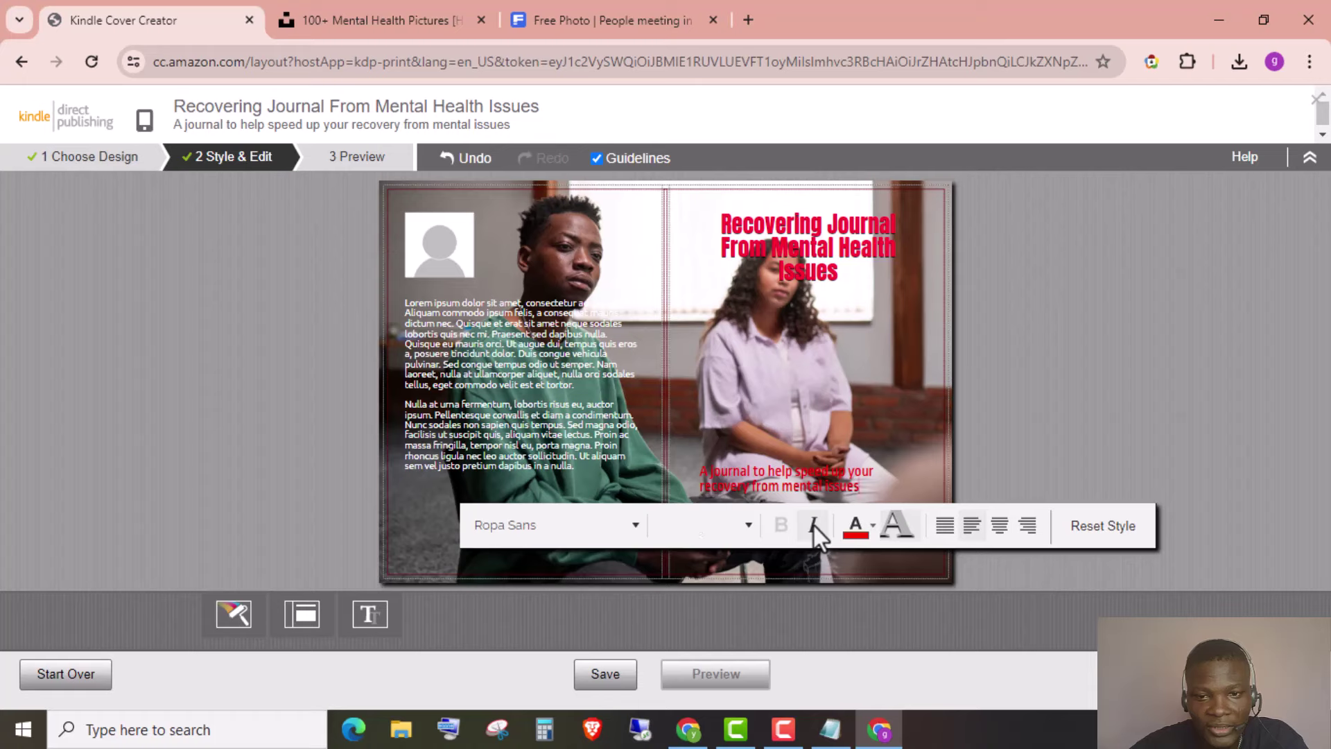
triple_click(868, 488)
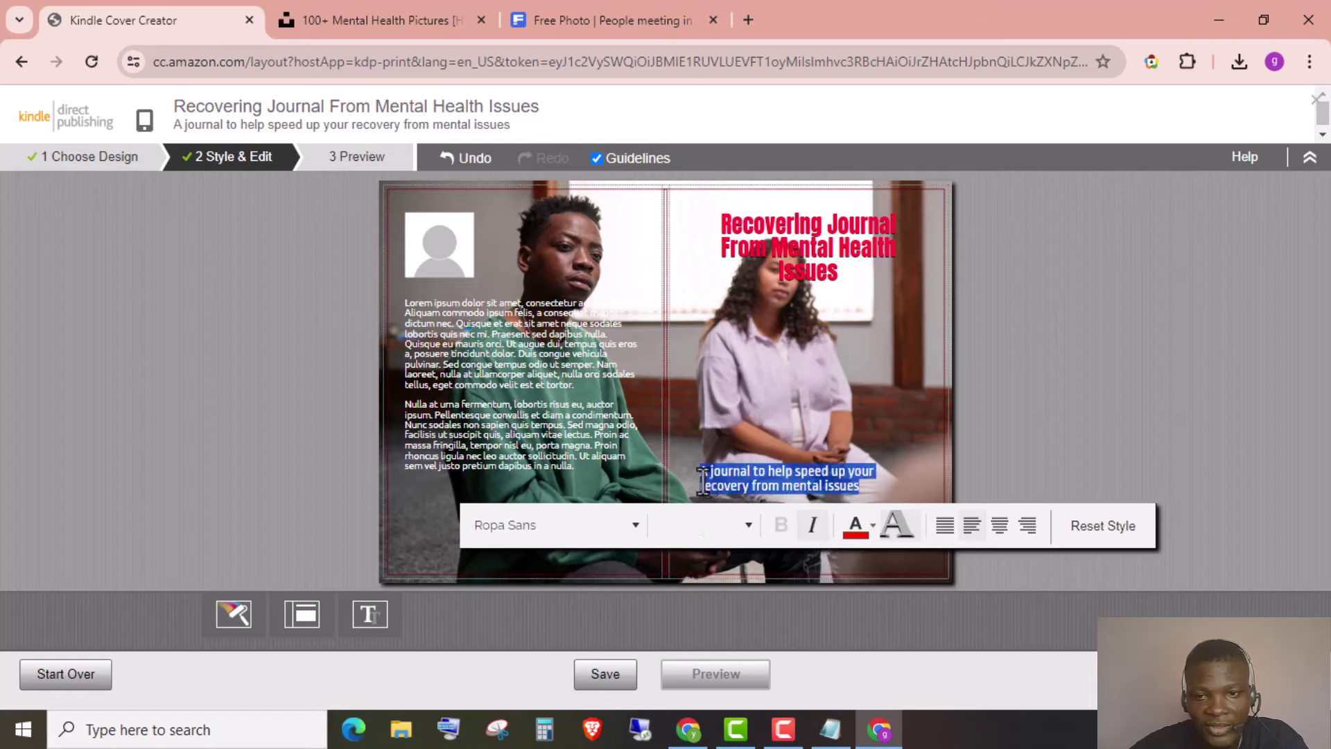
left_click(807, 530)
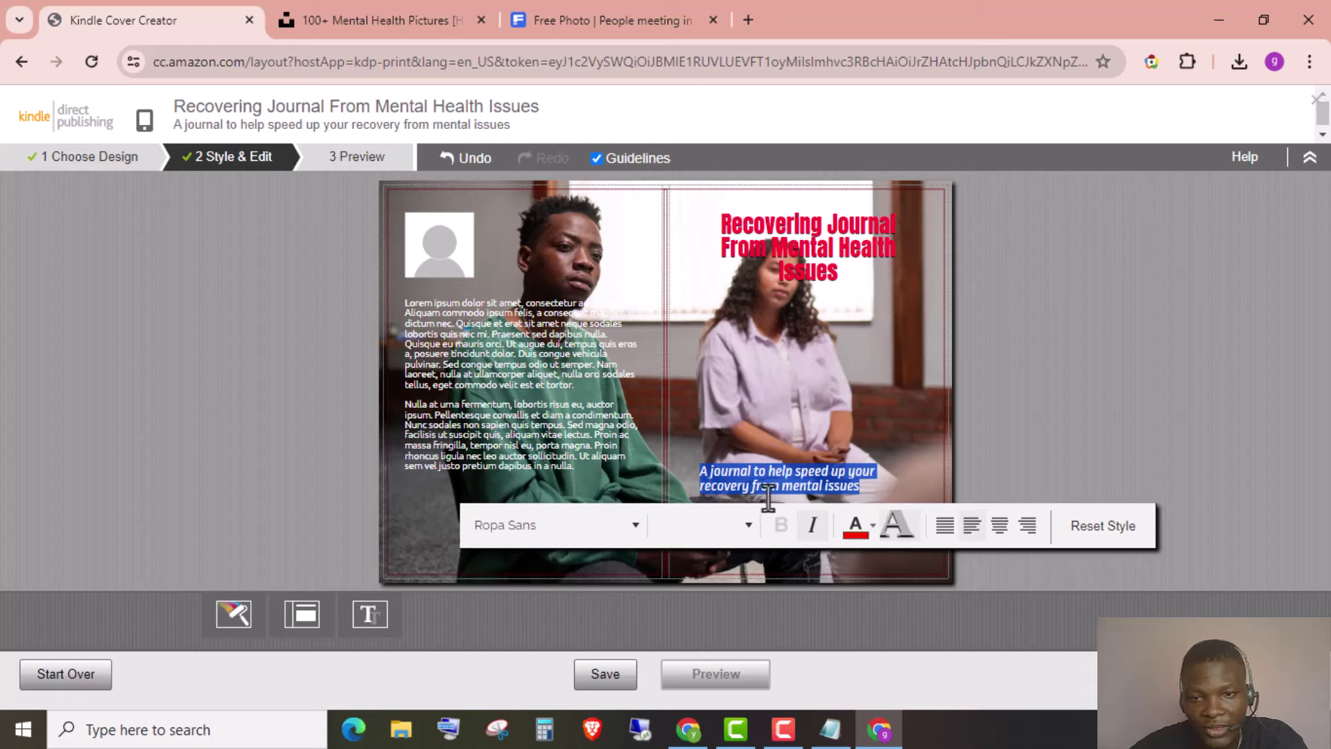
left_click(886, 479)
left_click_drag(886, 480, 693, 484)
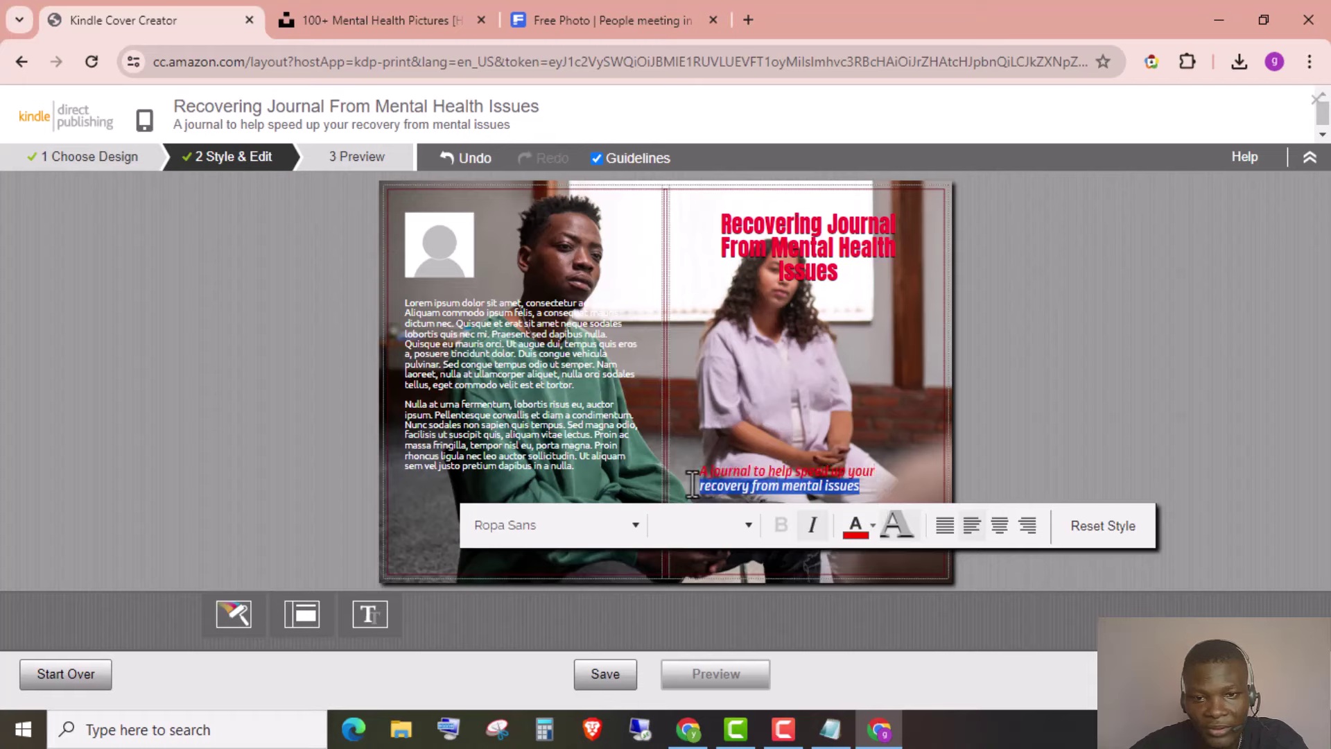
Change the subtitle font to Days One and shrink it to 18pt to clear the overflow.
left_click(636, 527)
scroll(531, 410, "up", 3)
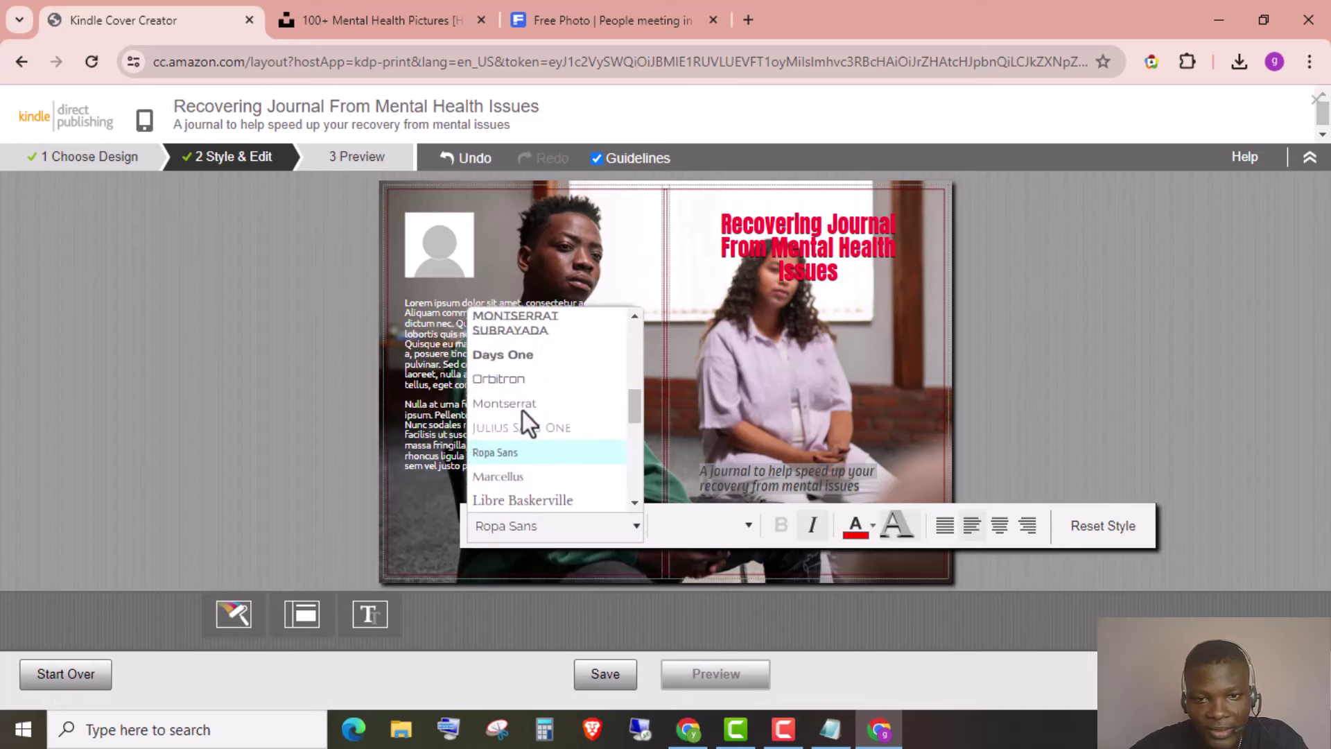
left_click(519, 422)
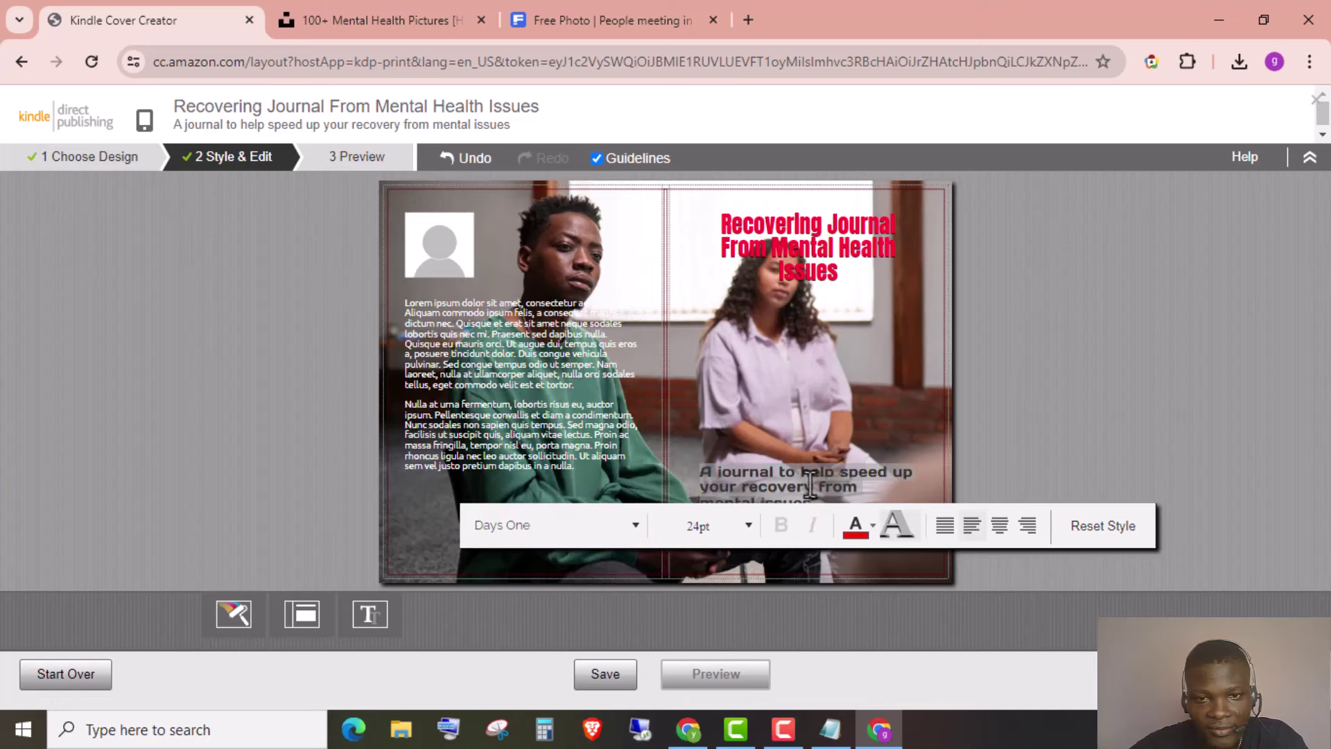
left_click(838, 455)
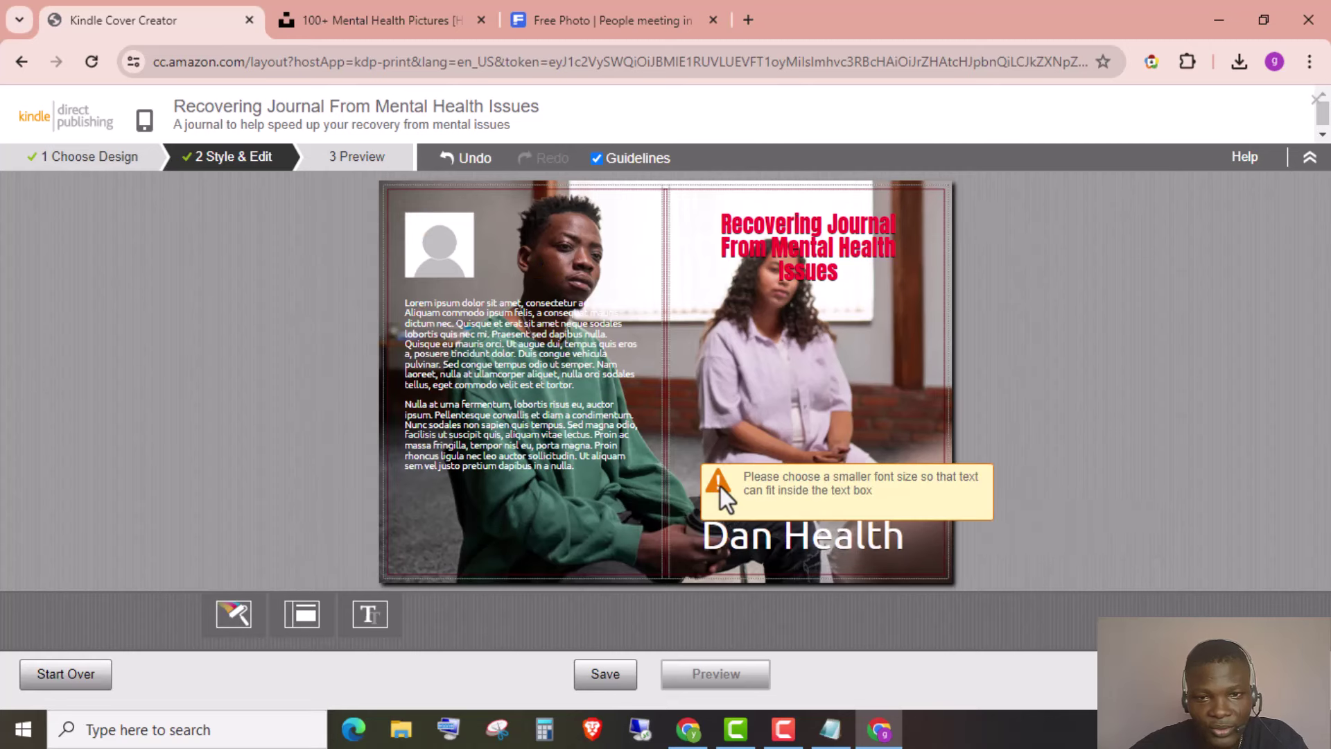
left_click(722, 486)
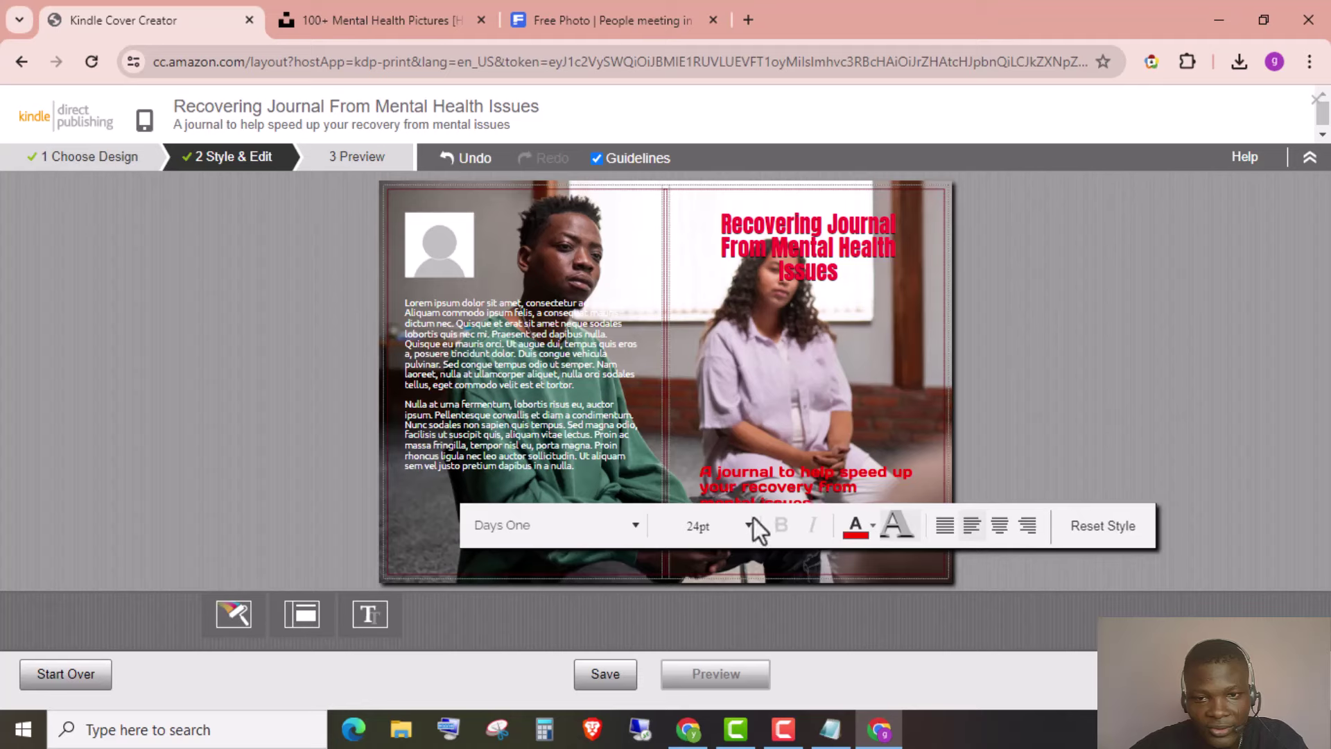
left_click_drag(818, 501, 695, 454)
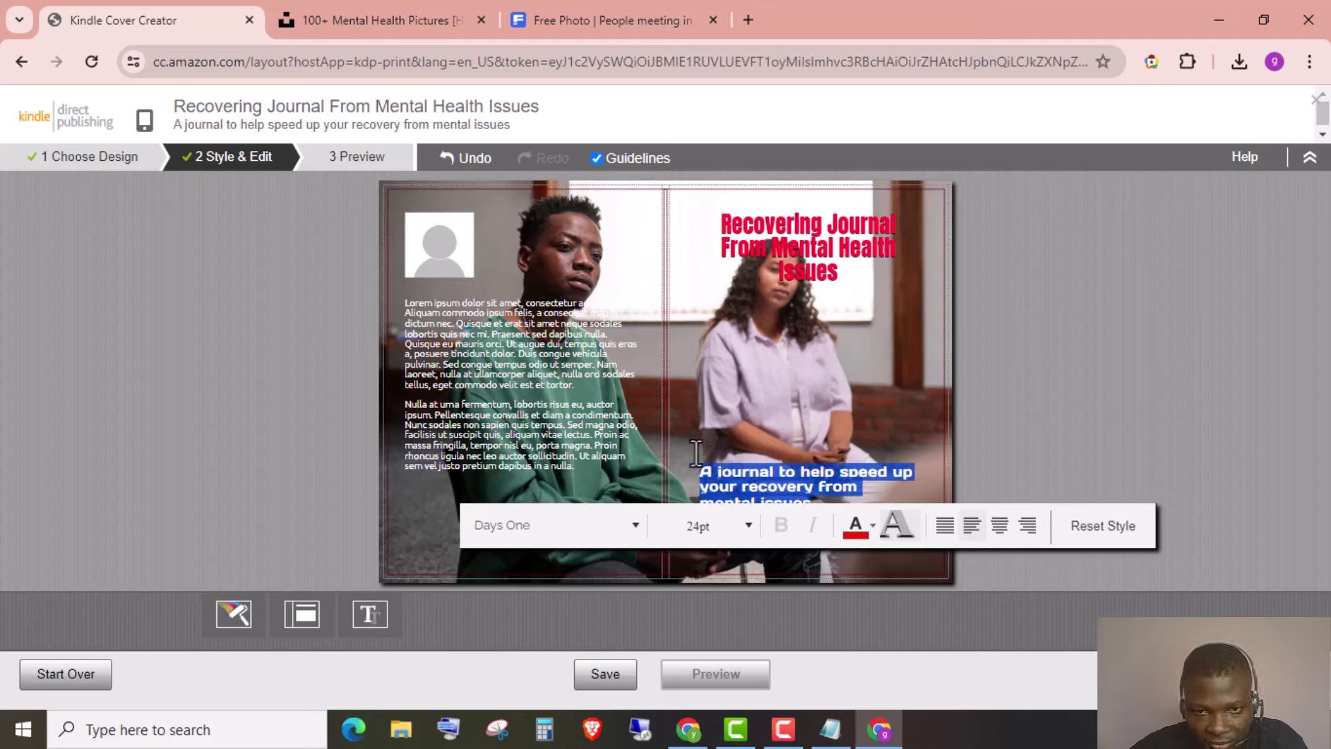
left_click(747, 525)
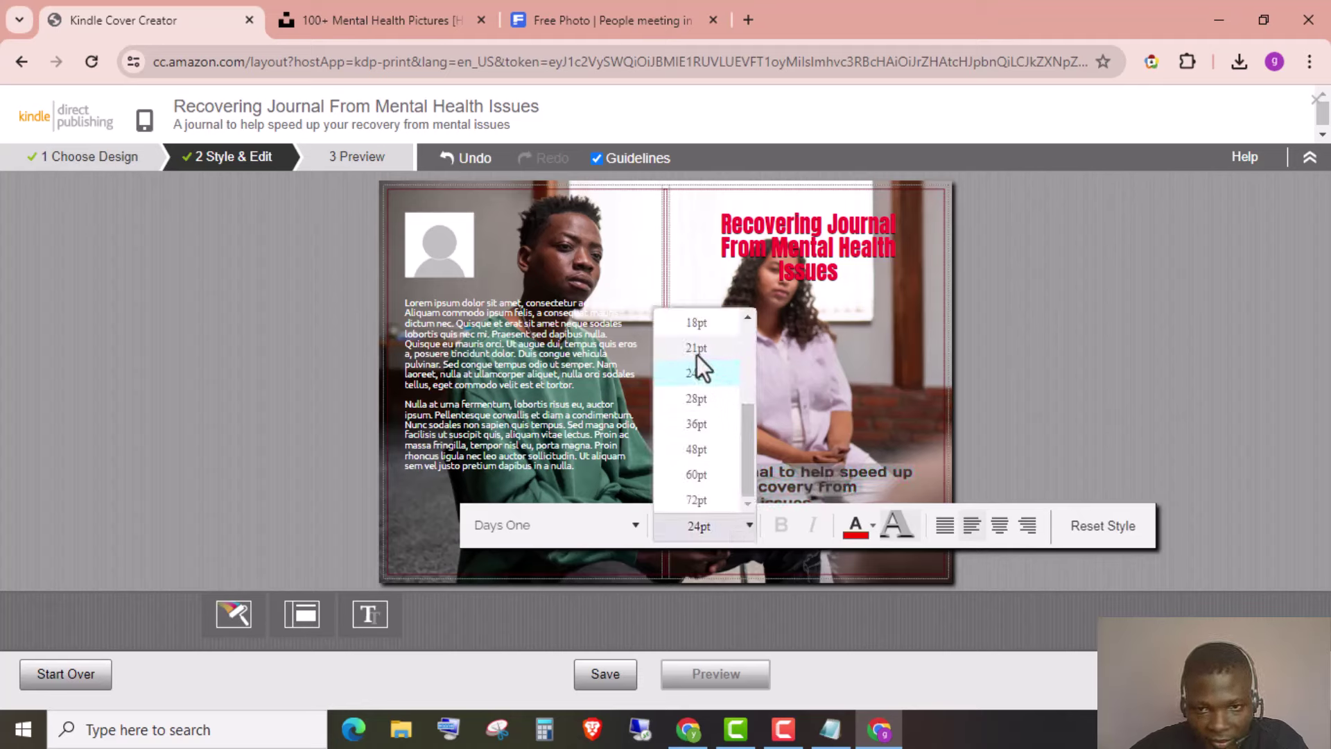
left_click(697, 323)
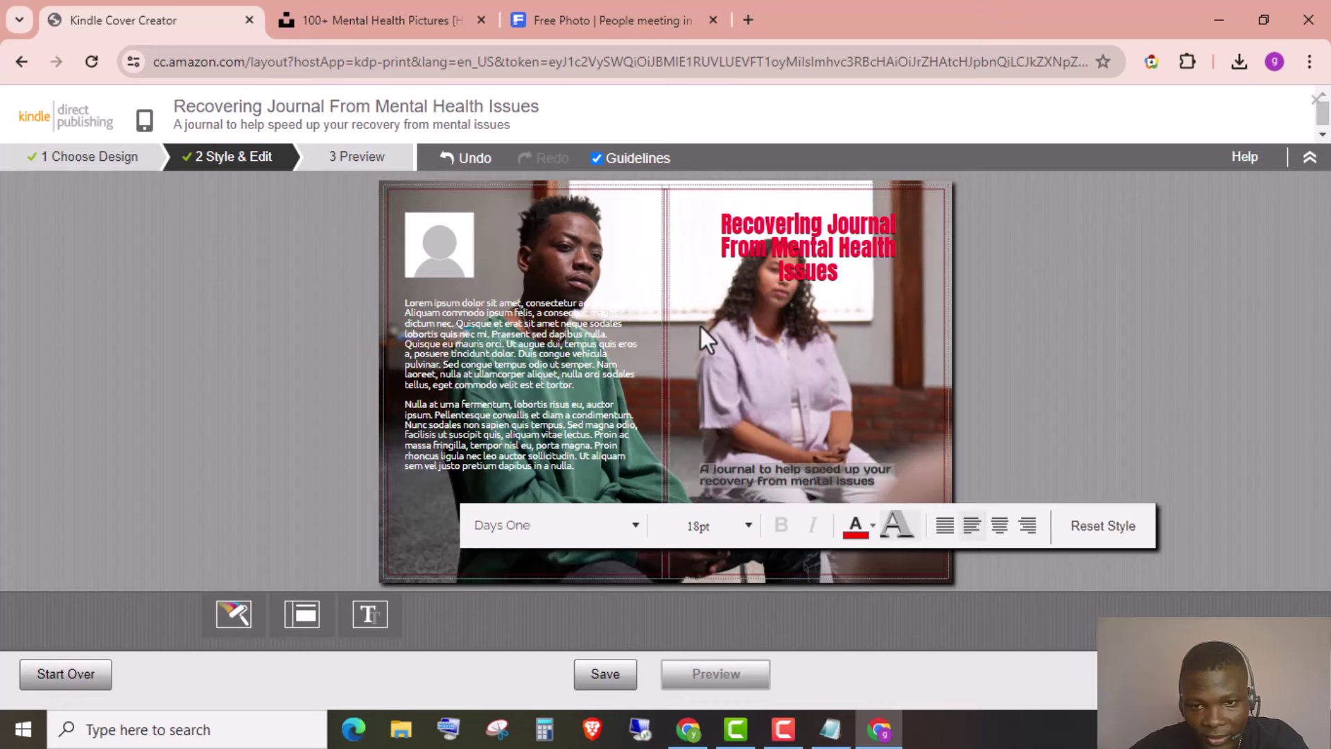
left_click(828, 478)
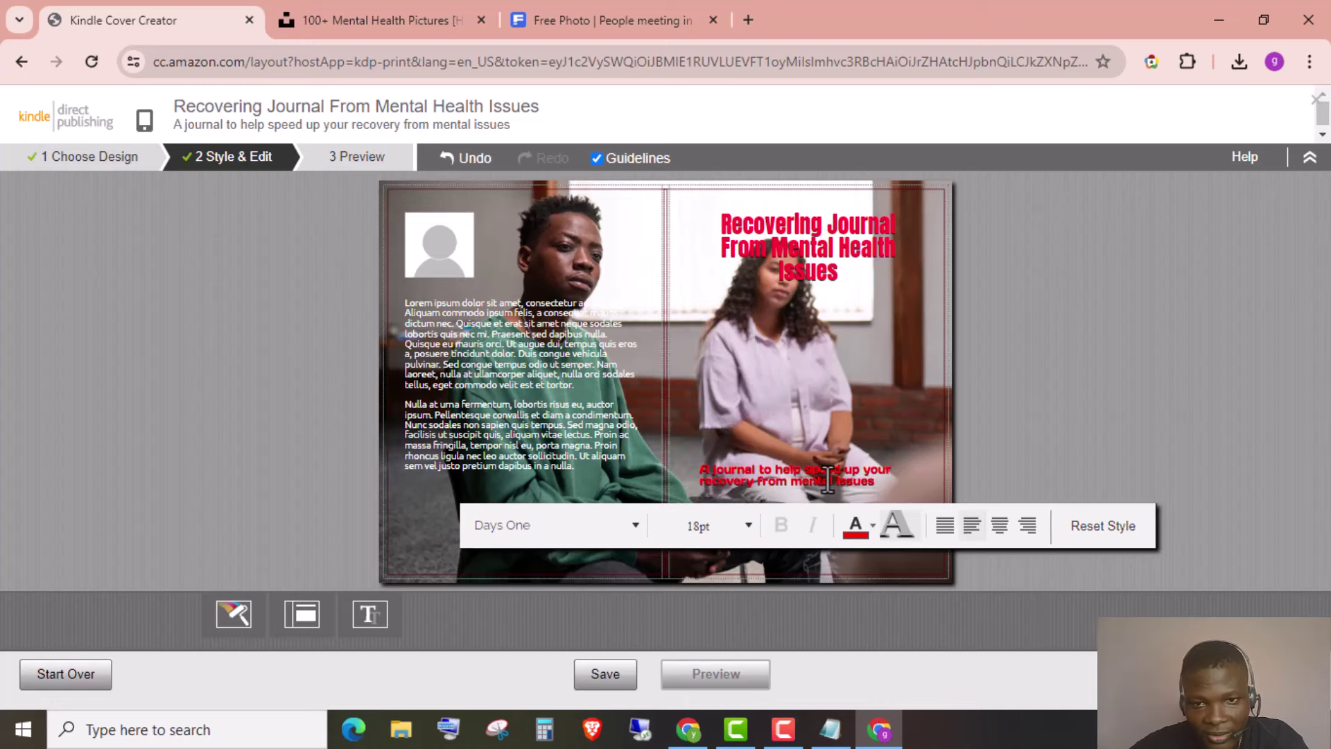
left_click(864, 434)
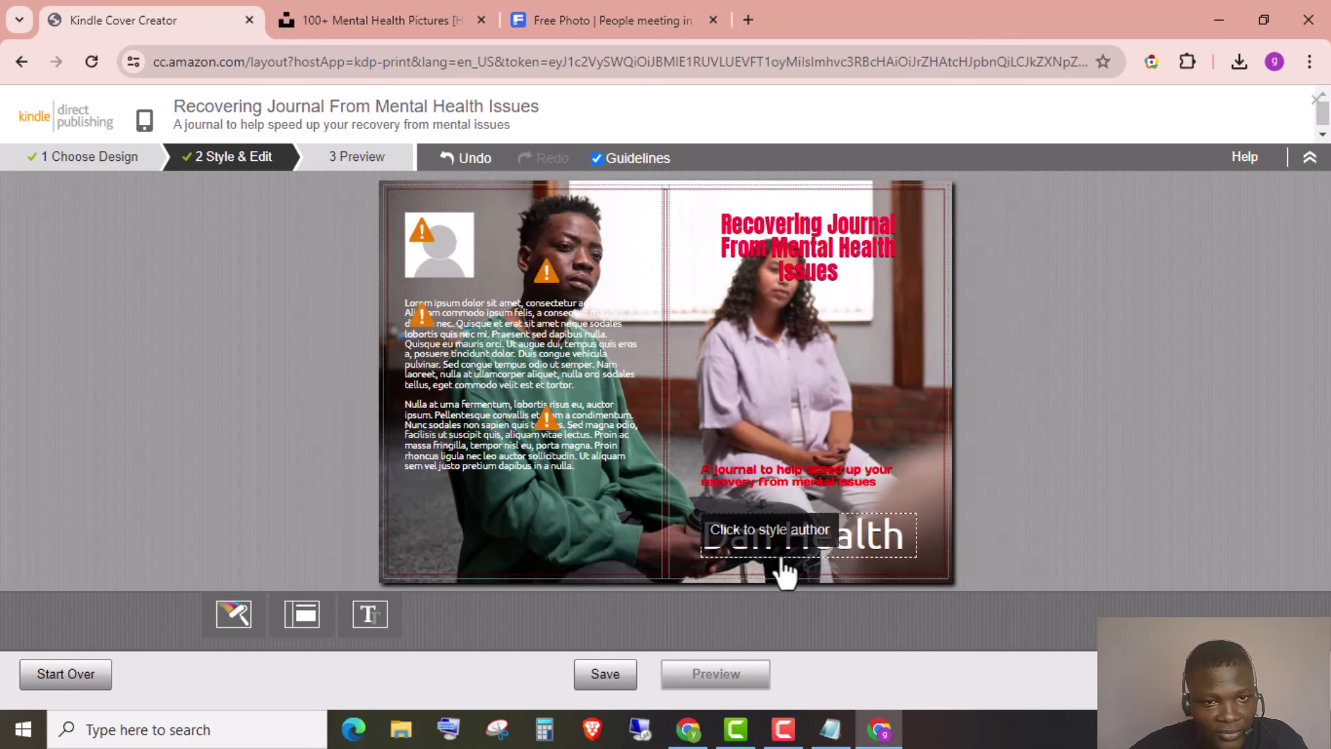
Set the front-cover author name to 48pt and make it bold.
left_click(827, 563)
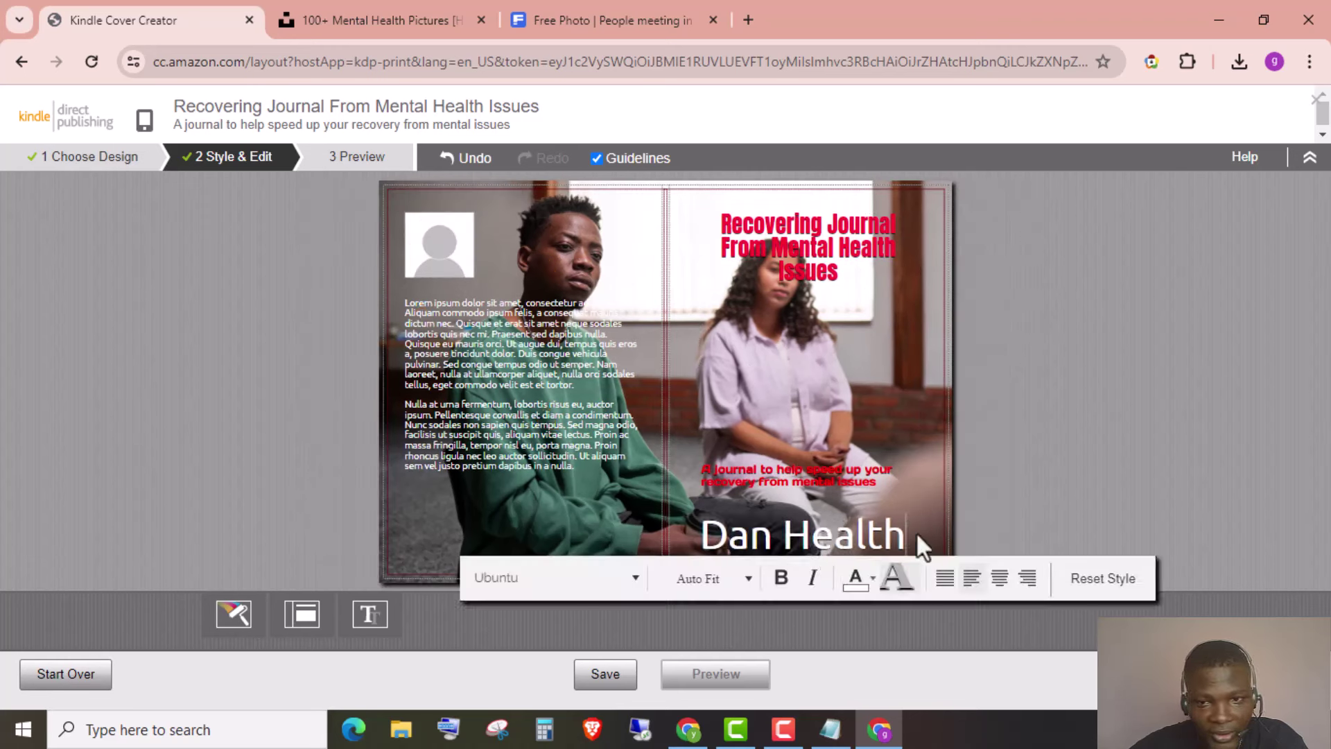
left_click_drag(902, 534, 707, 535)
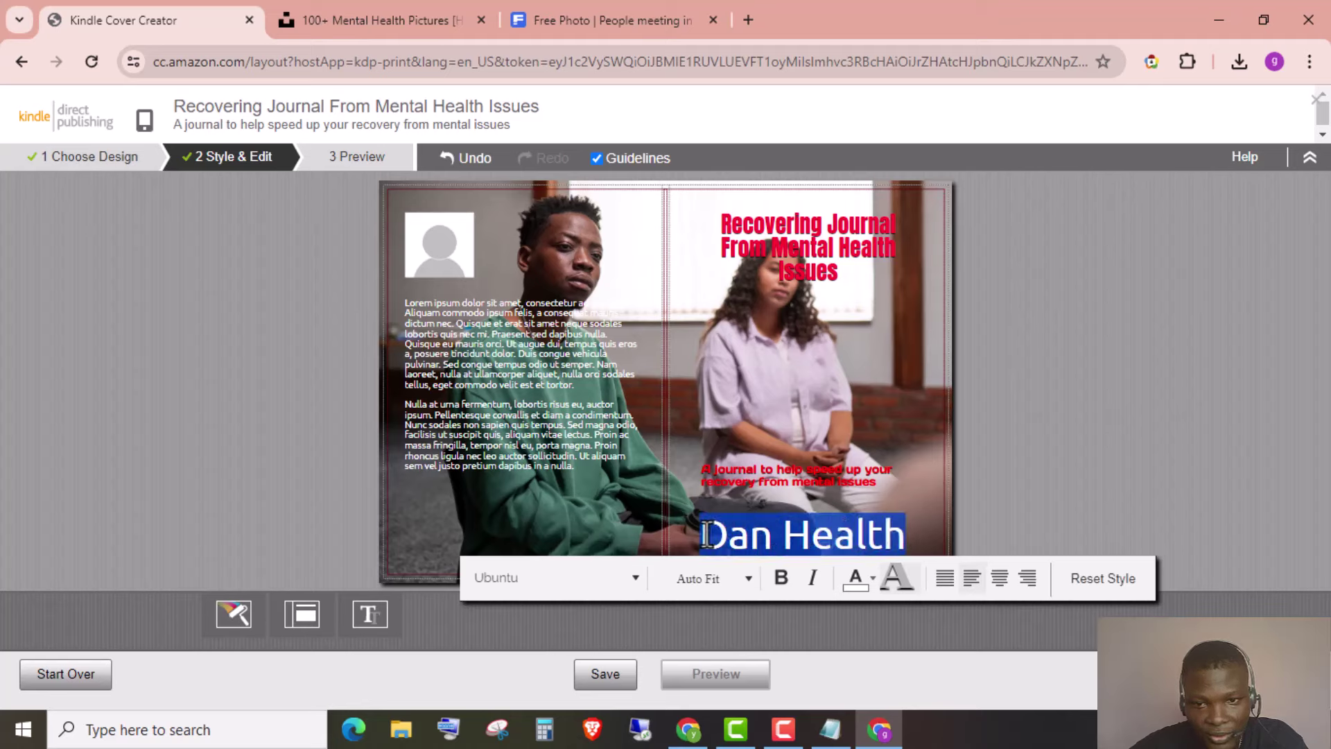
left_click(748, 577)
left_click(750, 578)
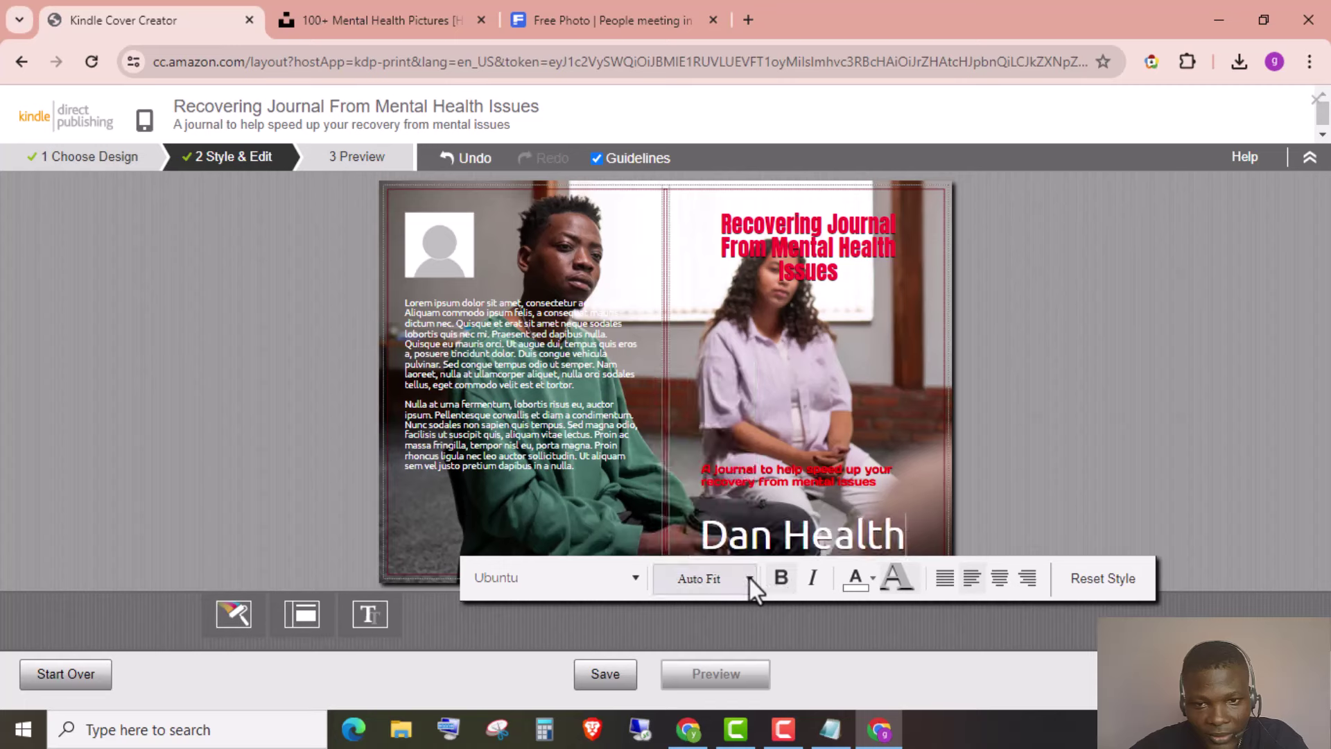
left_click(750, 579)
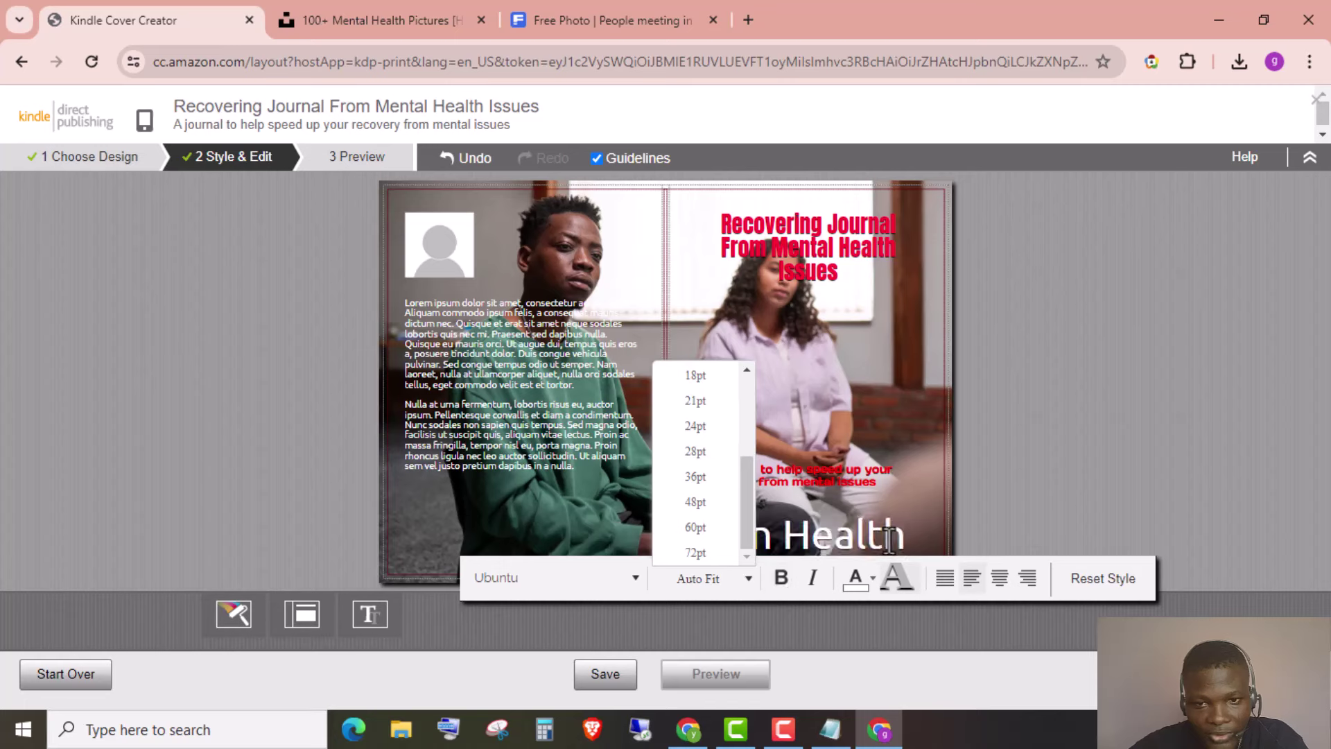
left_click(702, 498)
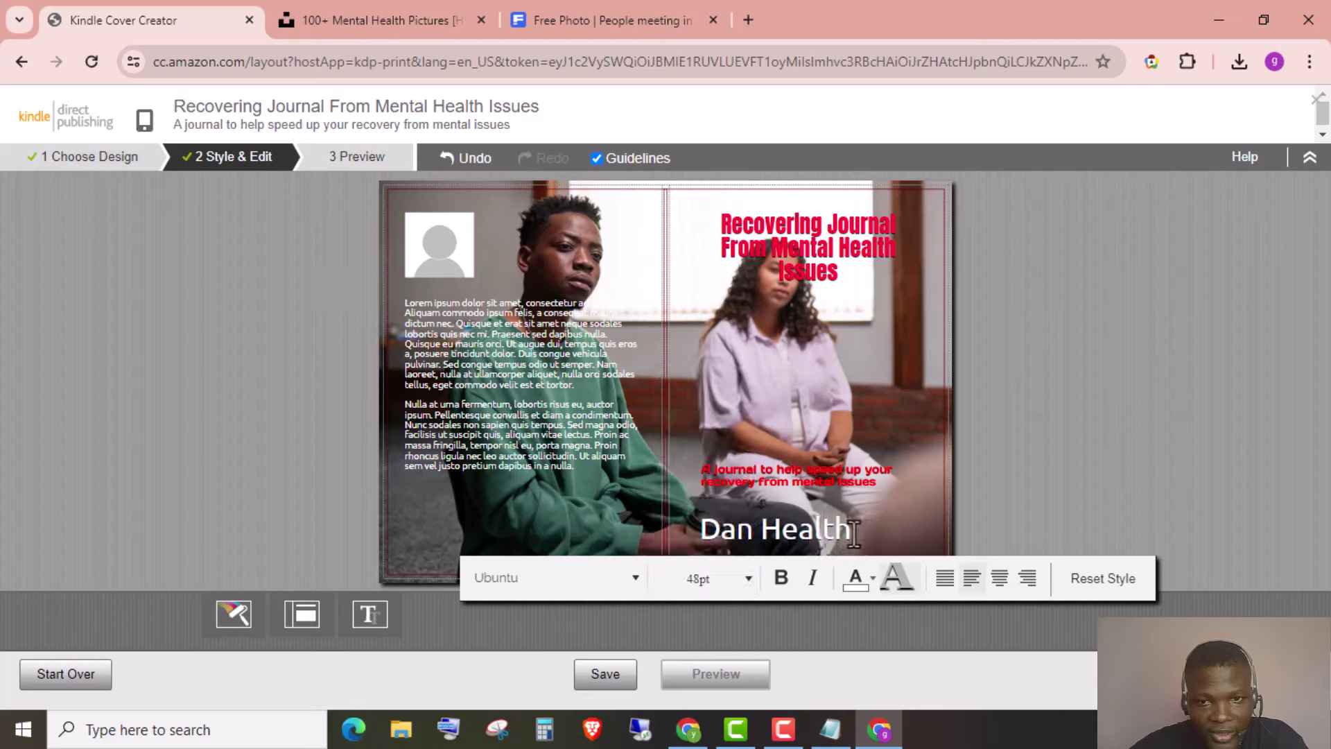
left_click_drag(853, 534, 689, 534)
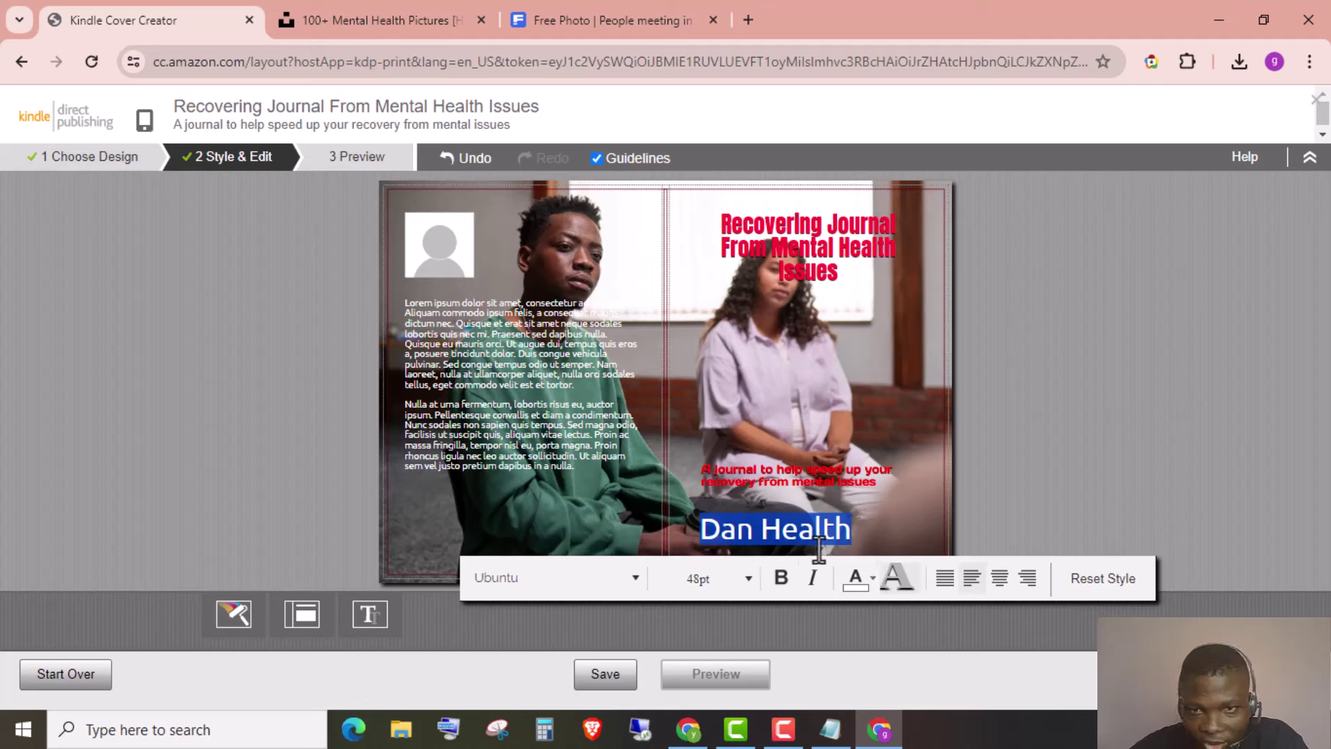
left_click(780, 579)
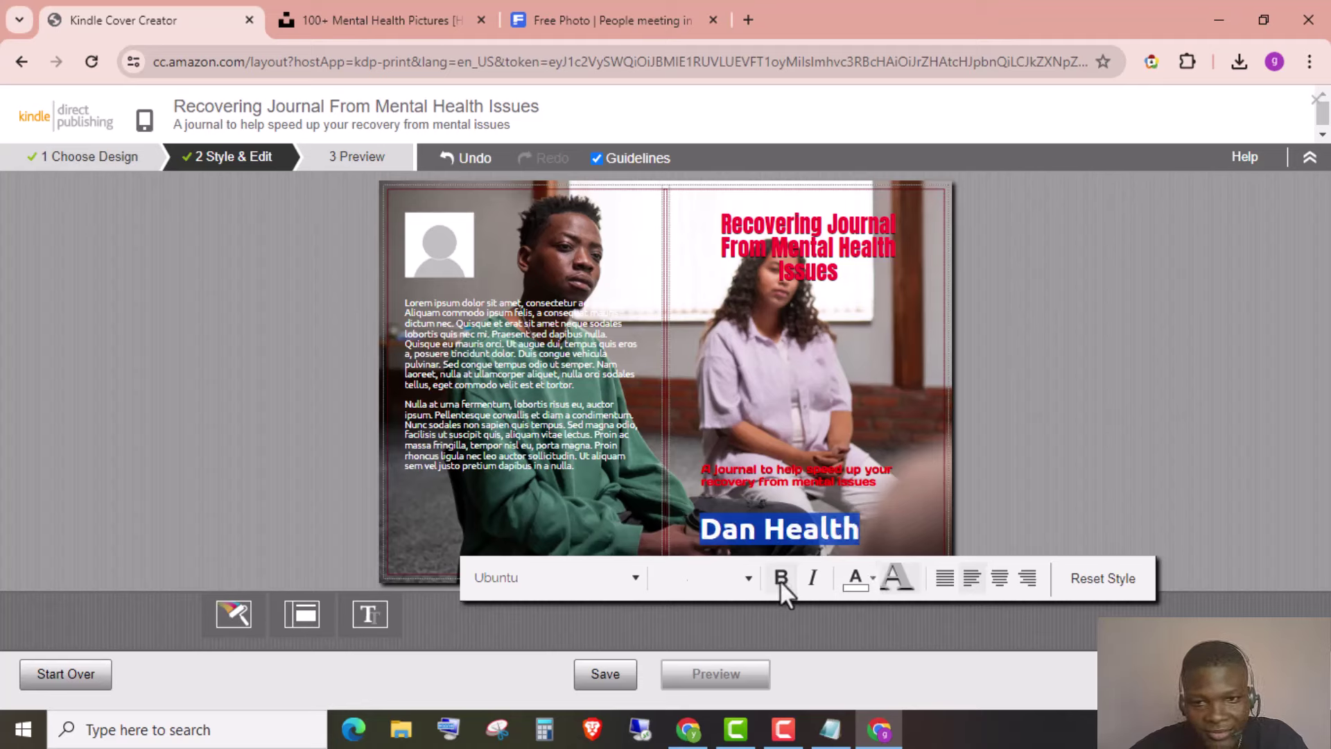
left_click(895, 525)
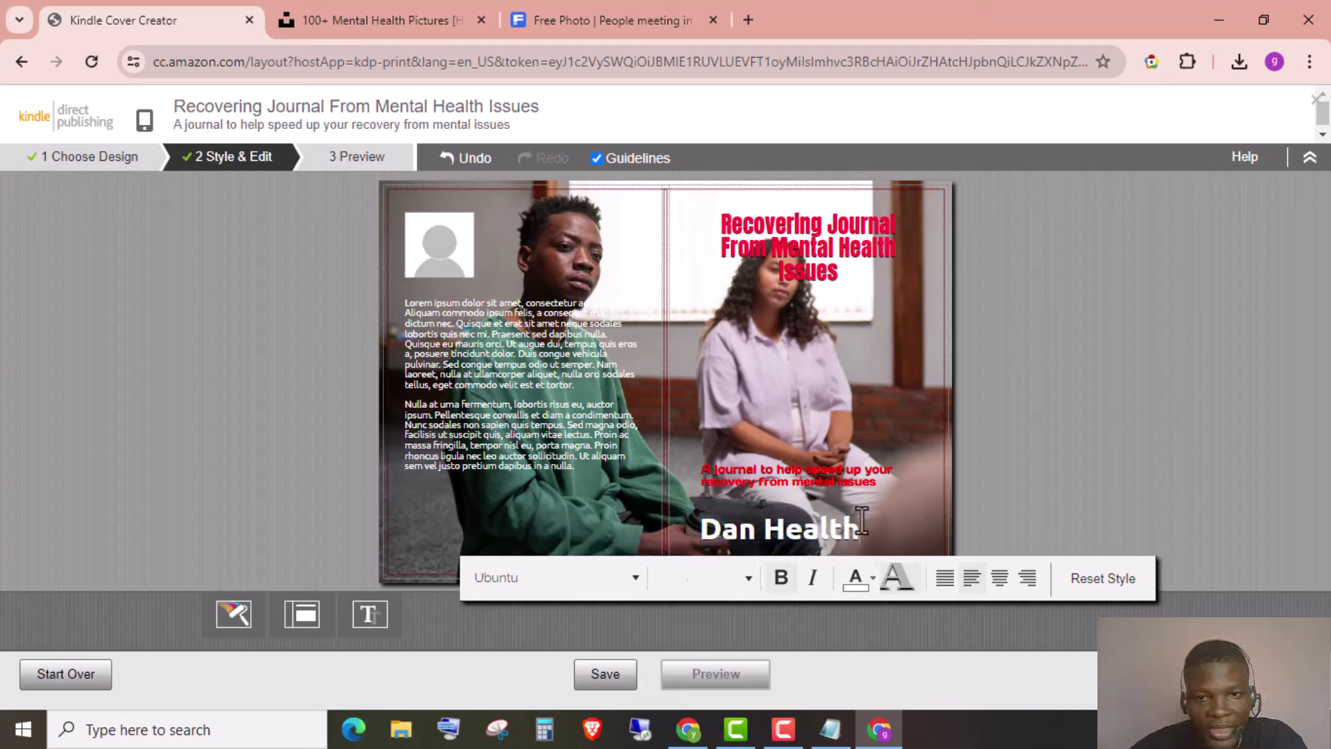
left_click(467, 335)
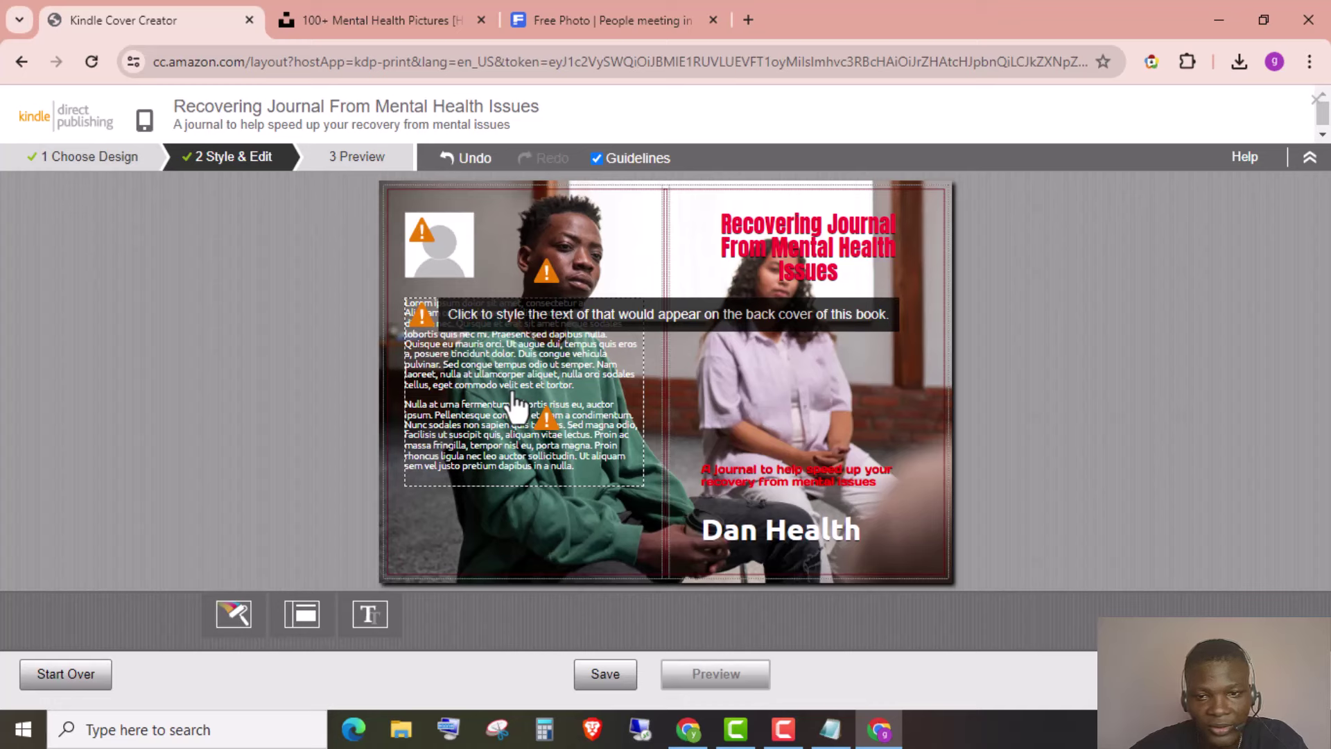
Undo the wrong paste and paste the 'Inside, you'll find:' feature list into the back cover.
left_click(527, 454)
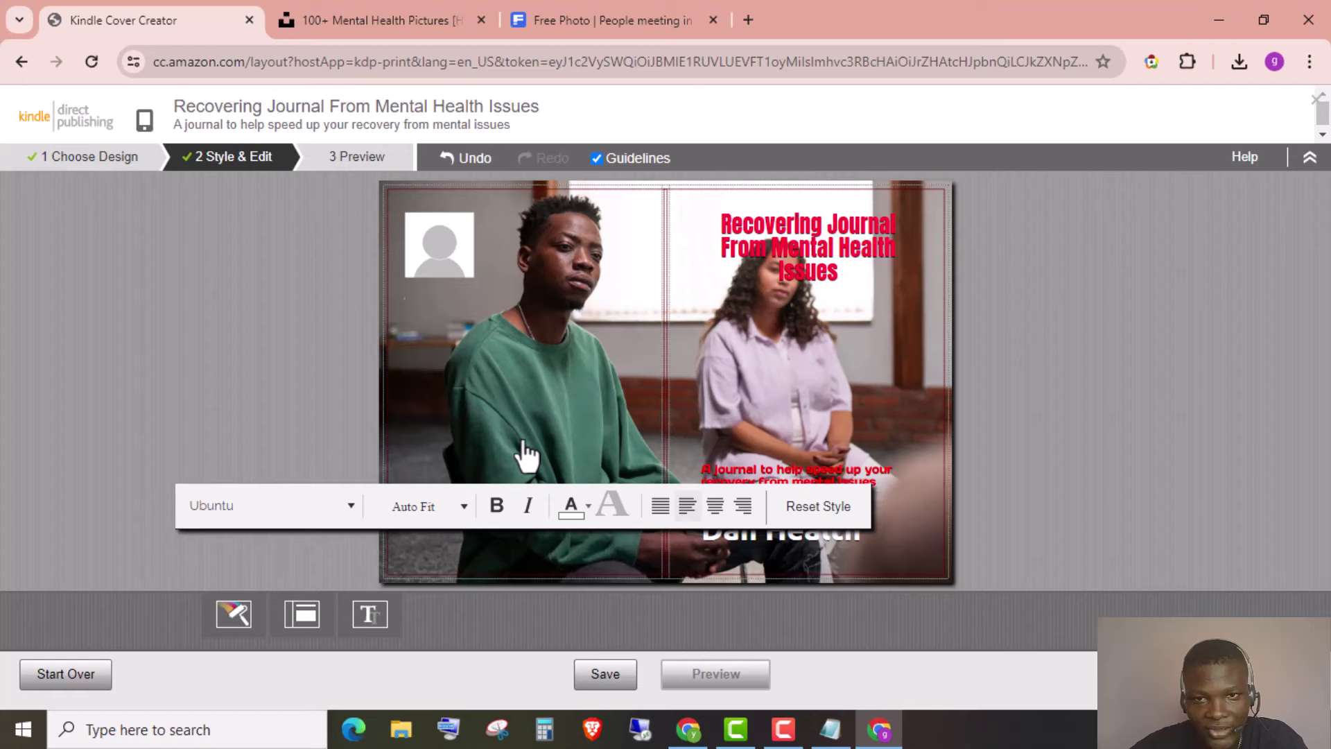
type("Recovering Journal From Mental Health Issues")
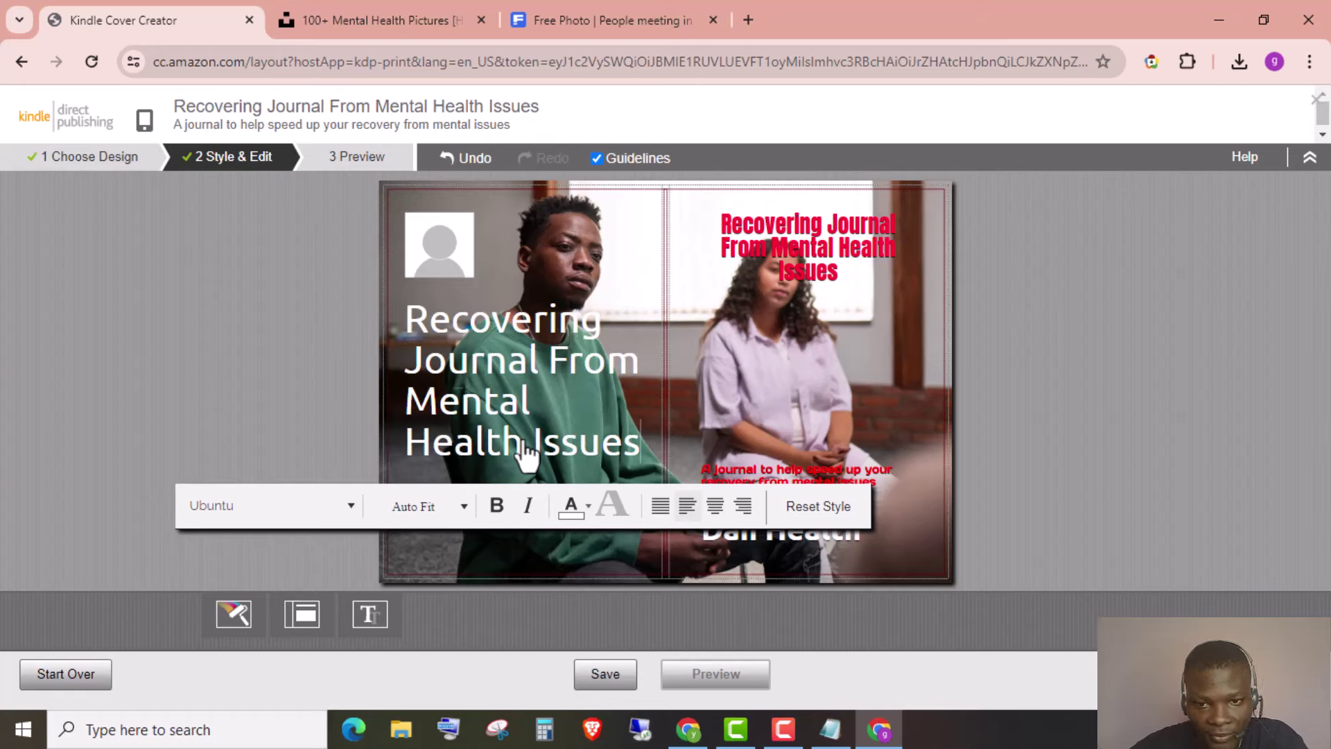
key("ctrl+z")
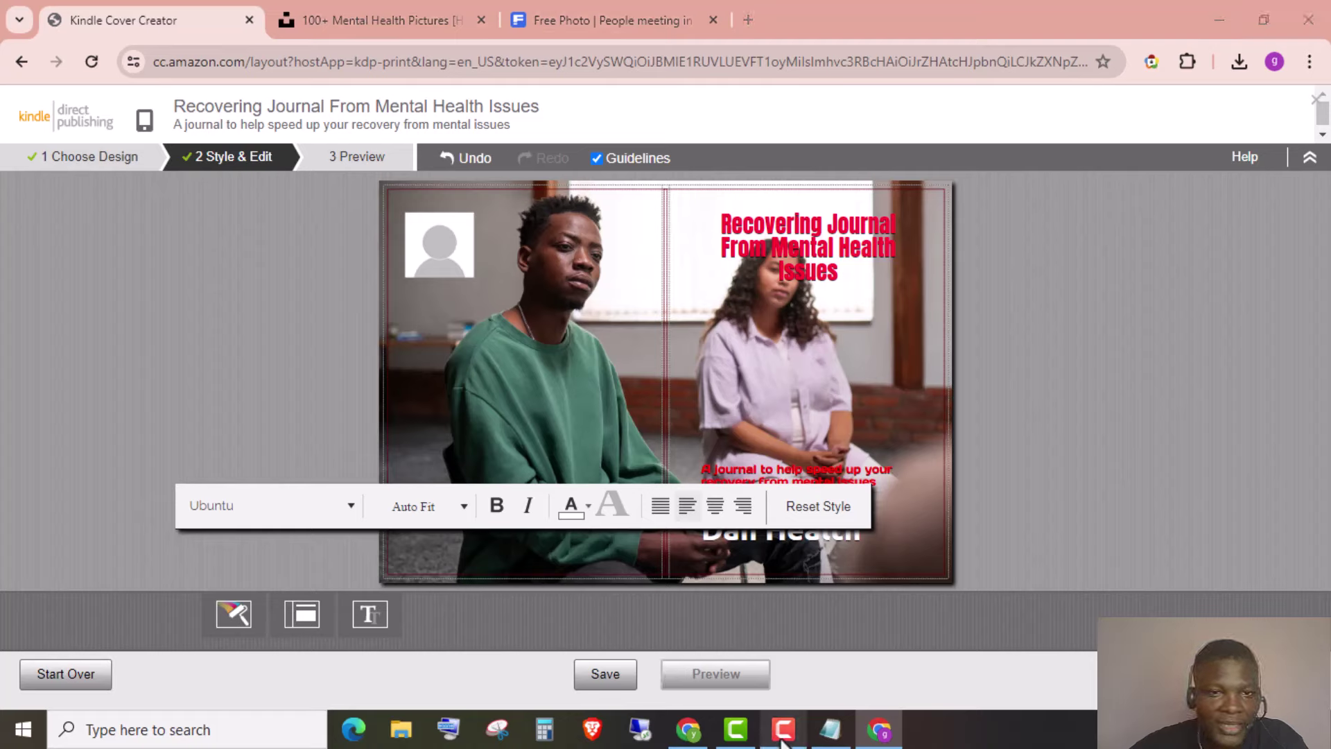
left_click(784, 728)
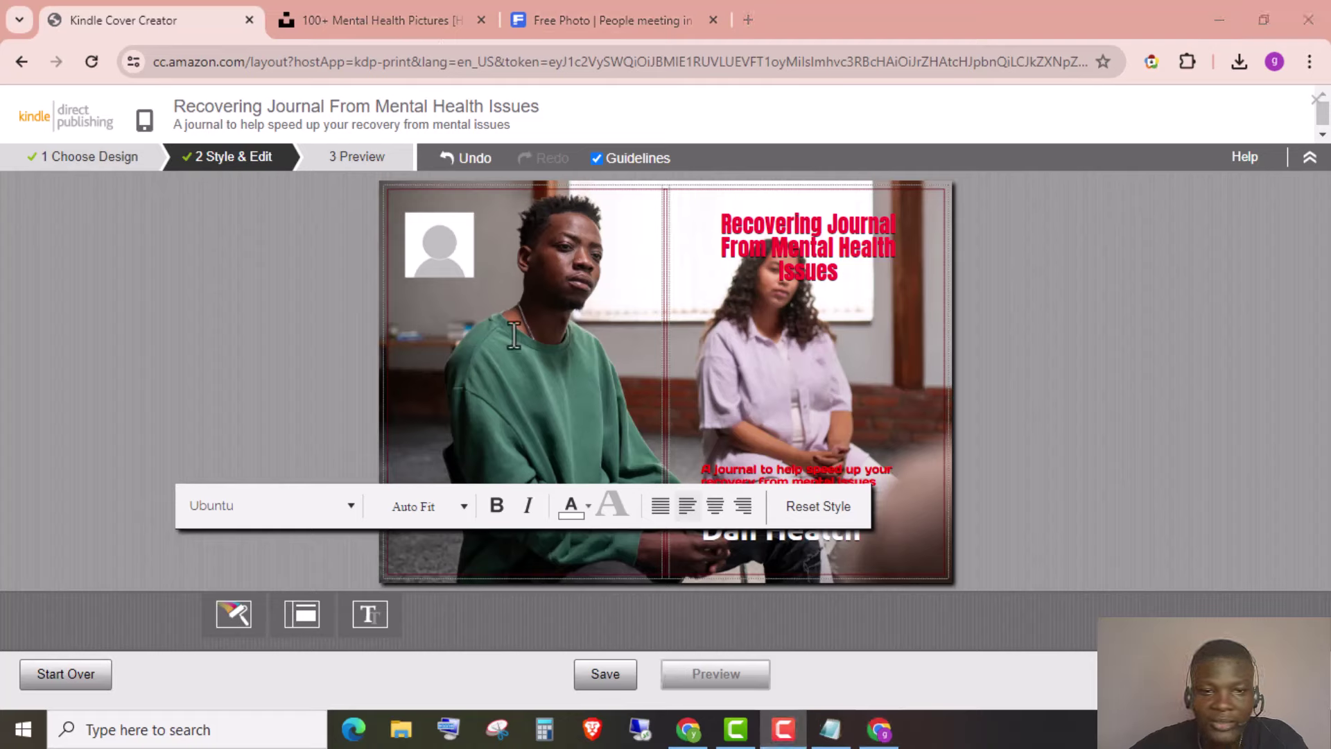
left_click(394, 93)
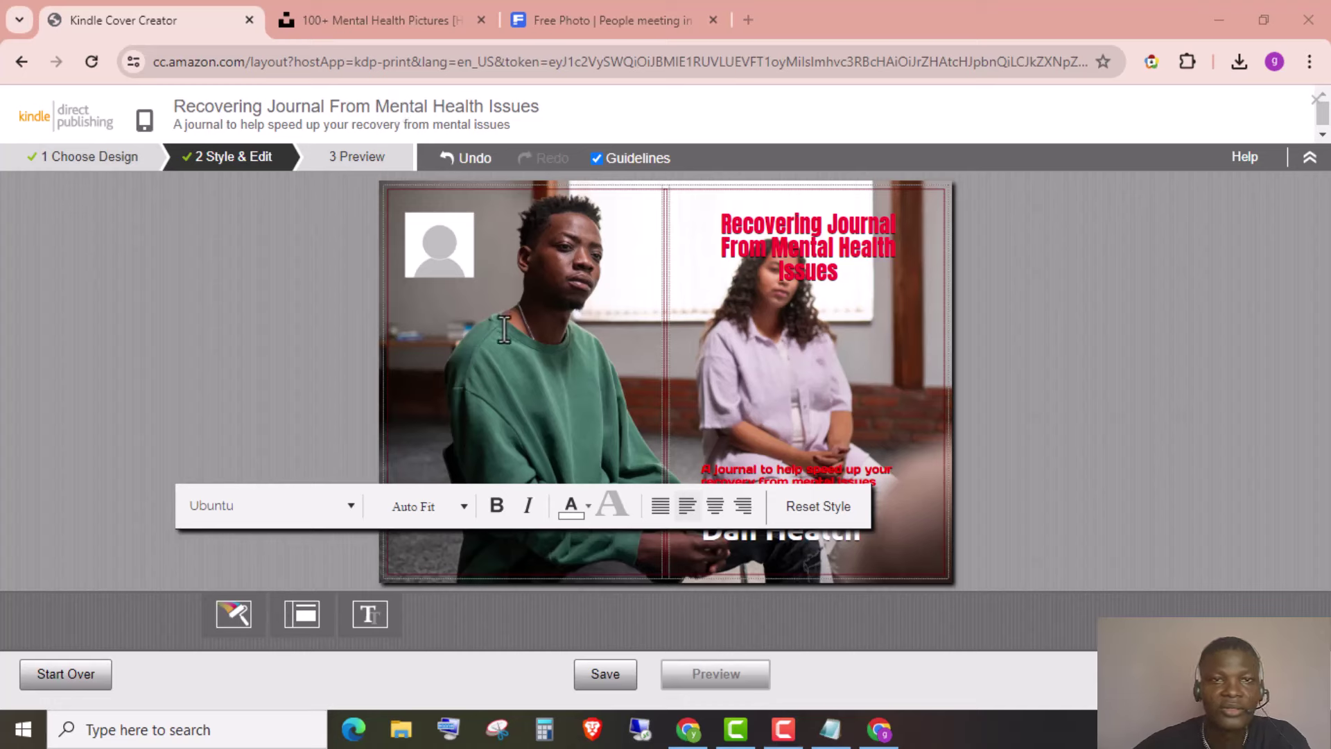
key("ctrl+v")
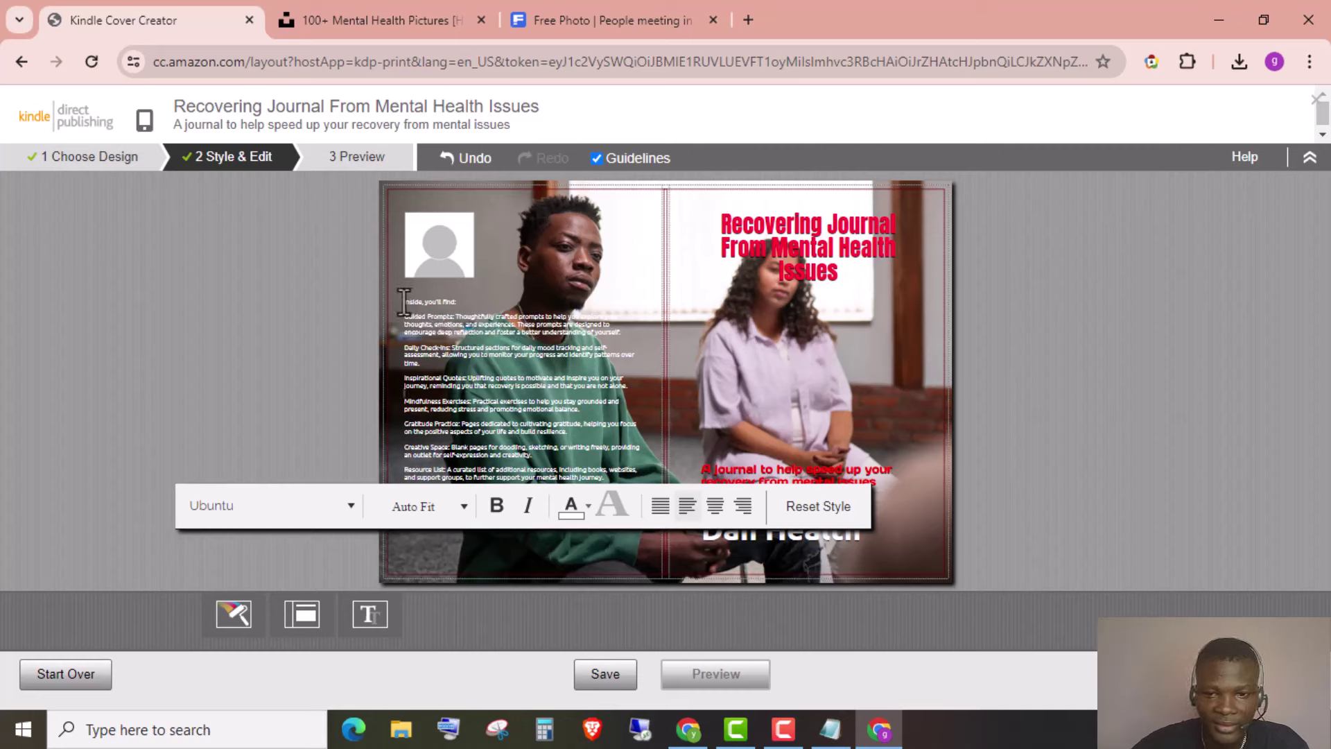
Recolour the back-cover text to a light colour after trying pink.
mouse_move(404, 302)
left_mouse_down()
mouse_move(603, 388)
mouse_move(617, 479)
mouse_move(639, 494)
left_mouse_up()
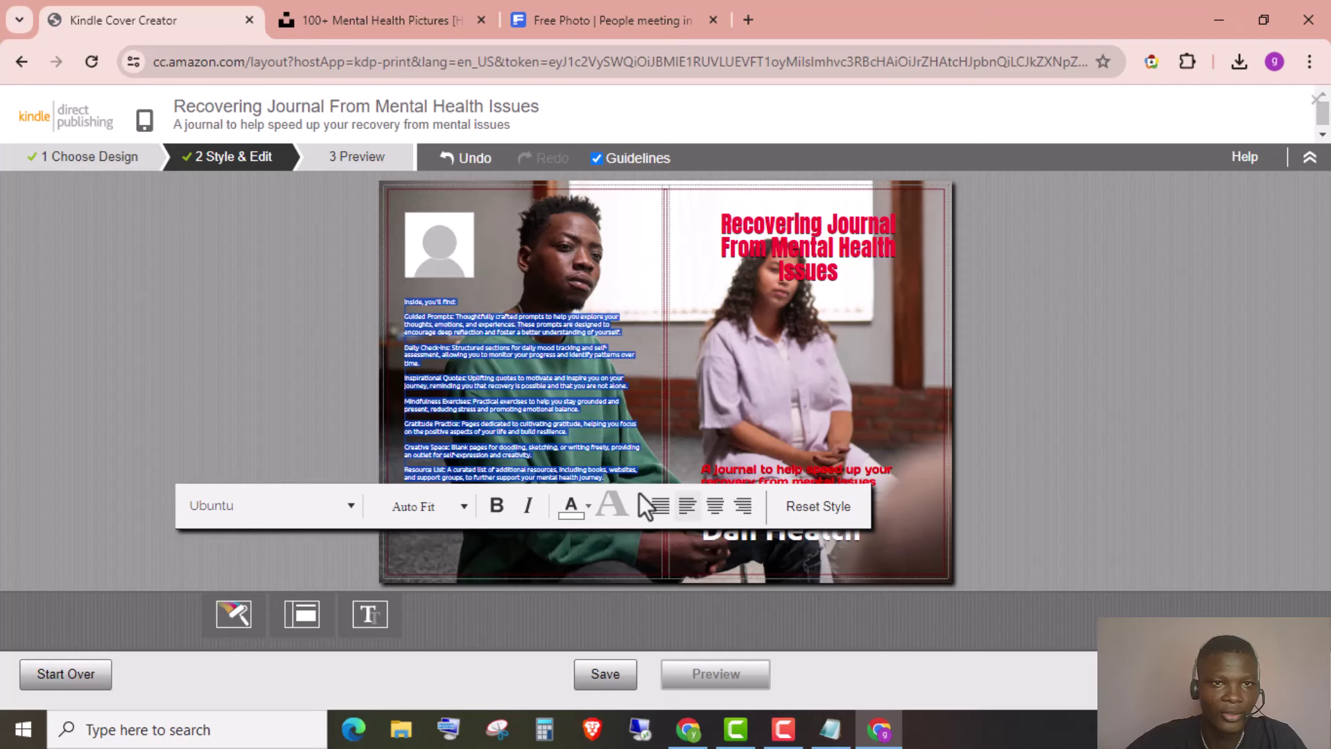
left_click(589, 509)
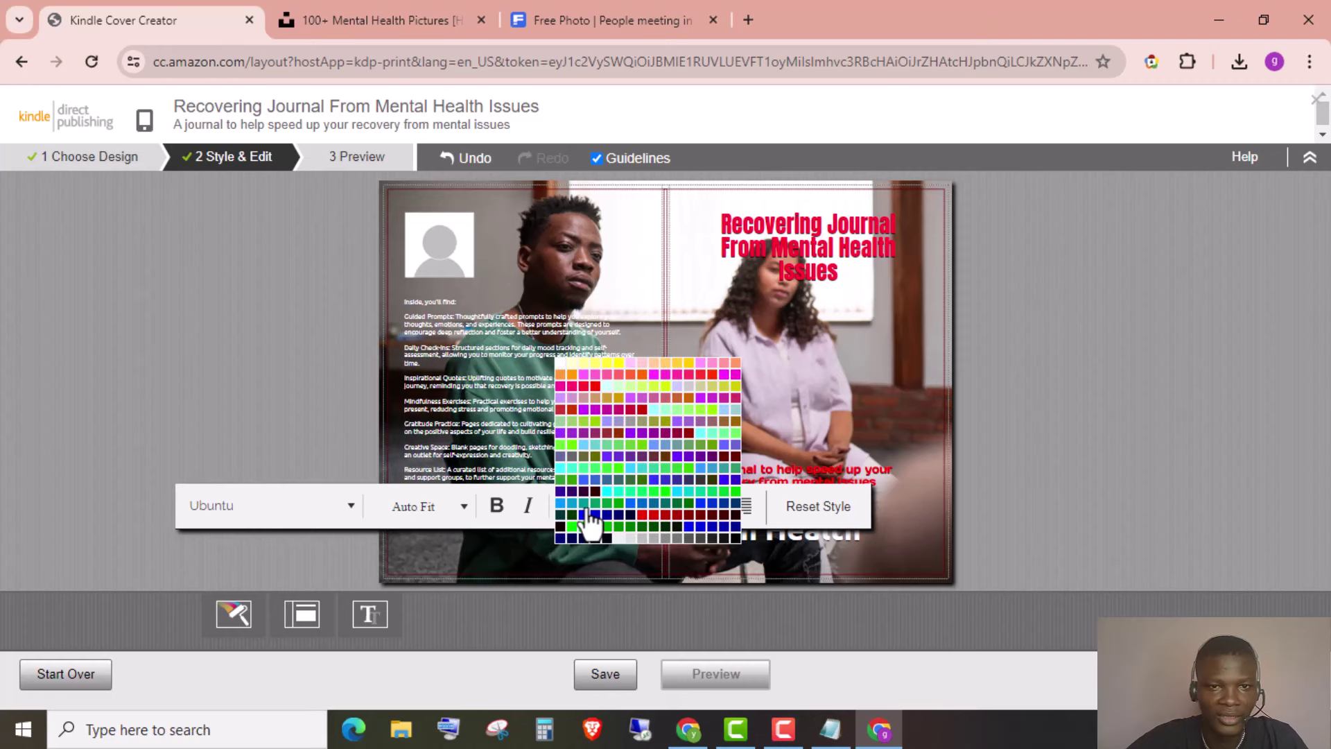
left_click(633, 373)
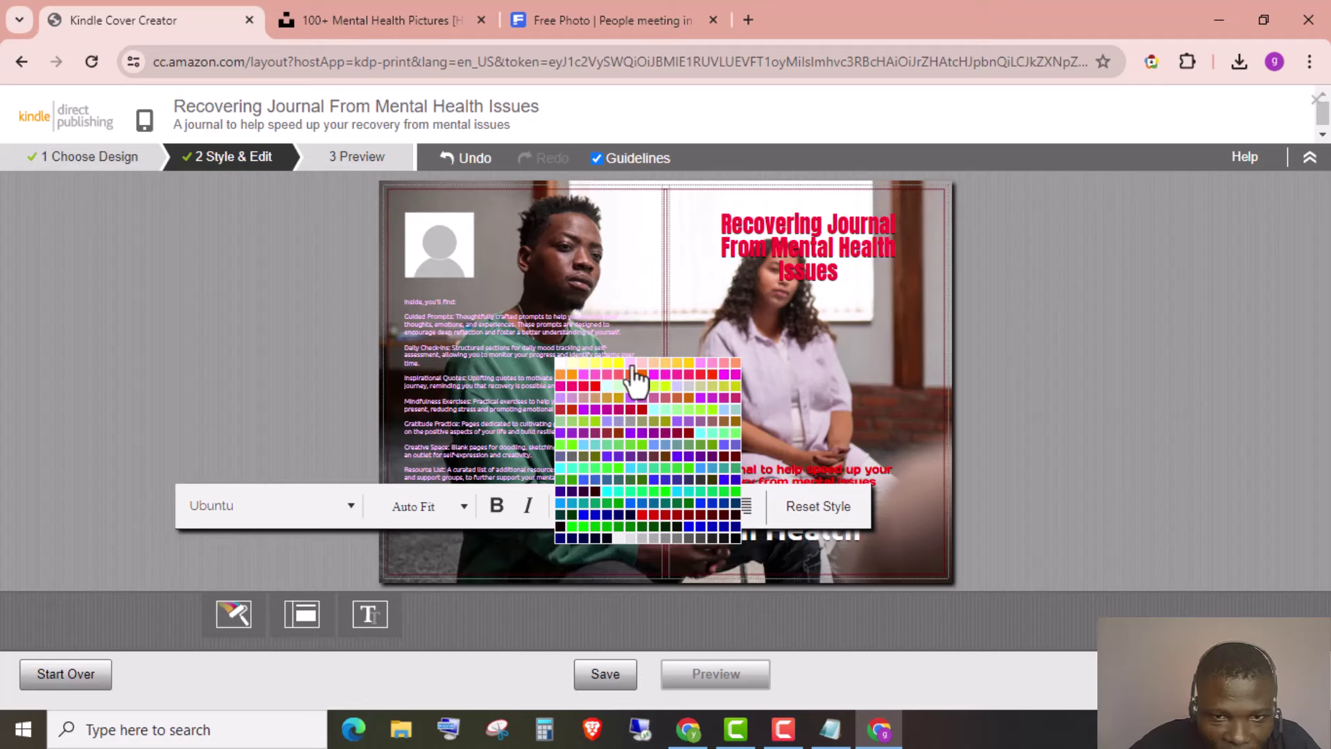
left_click(575, 369)
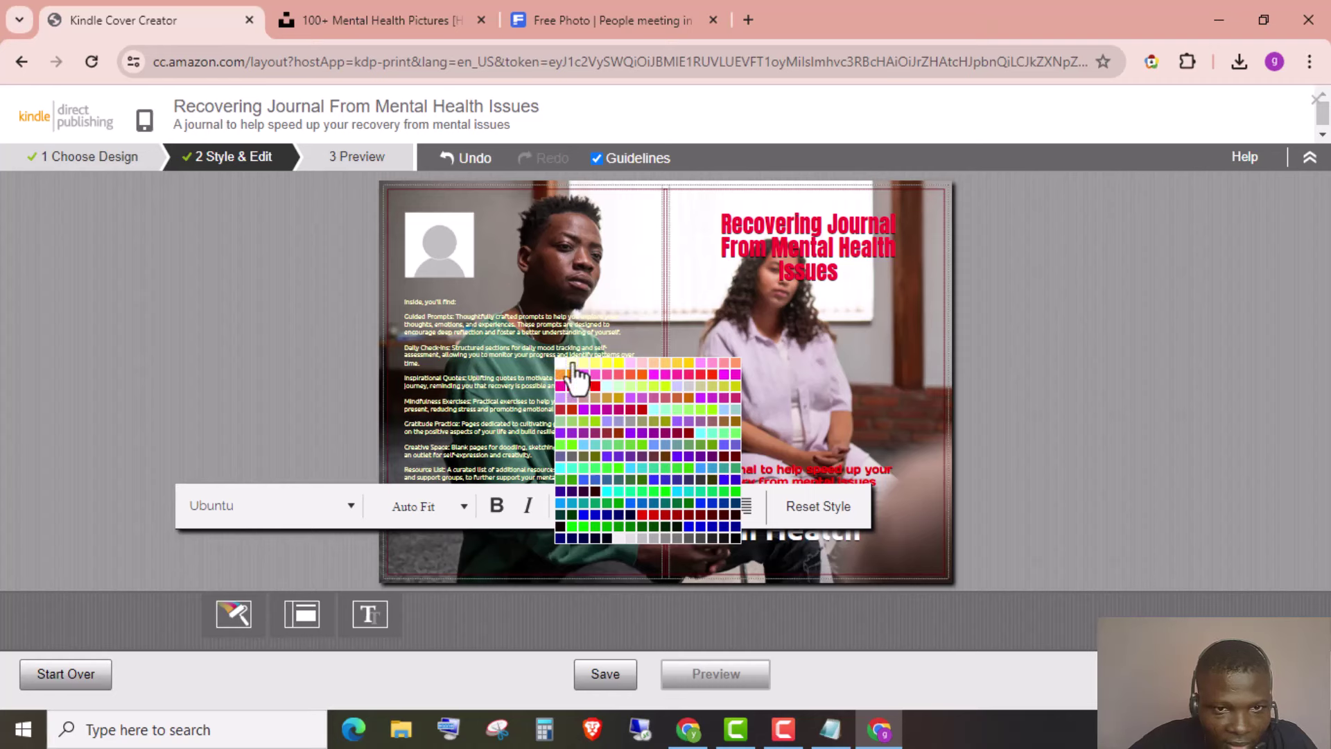
left_click(502, 265)
mouse_move(549, 426)
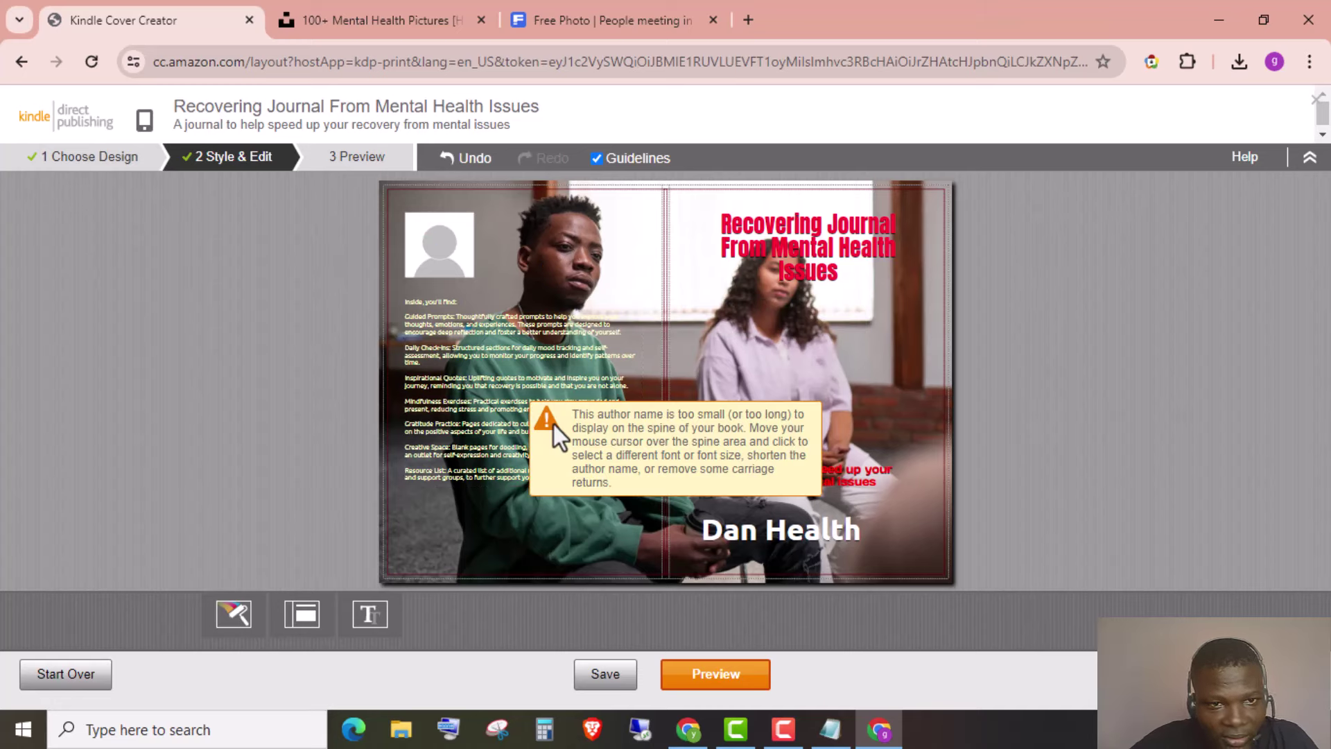
left_click(552, 421)
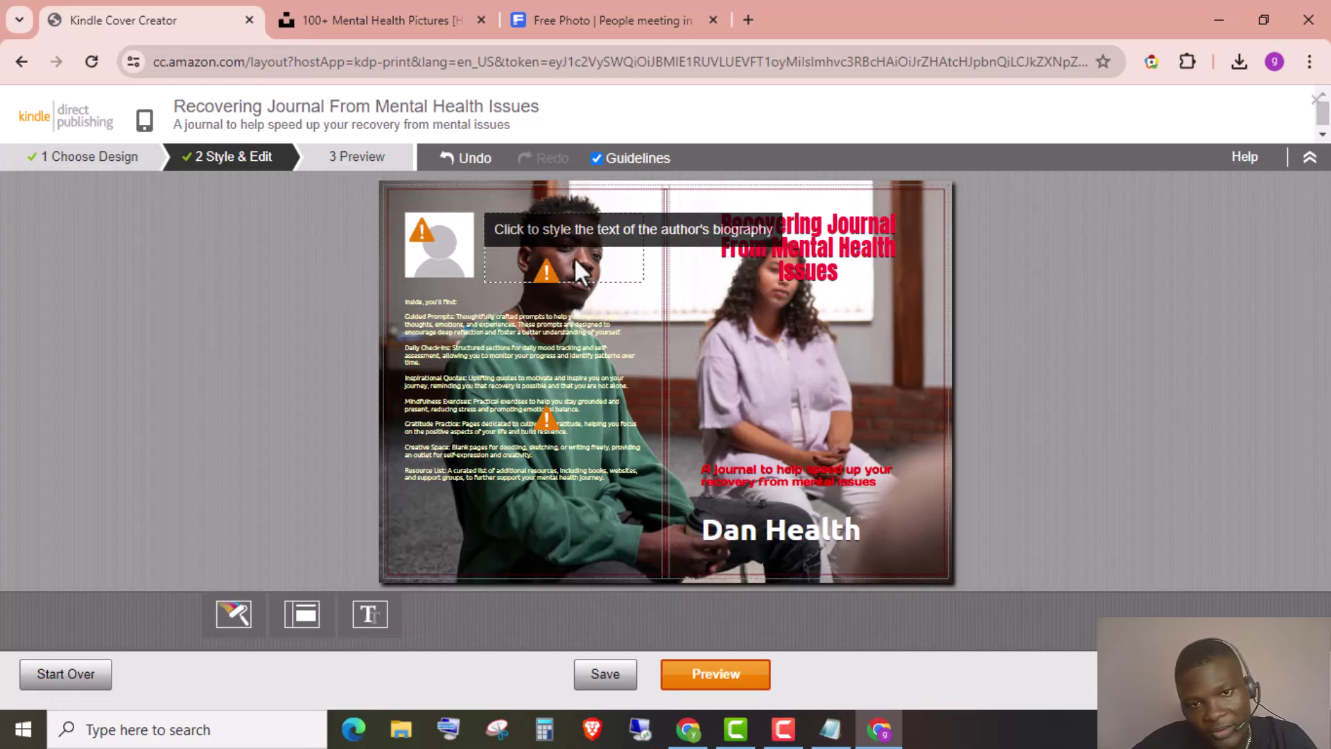
mouse_move(546, 272)
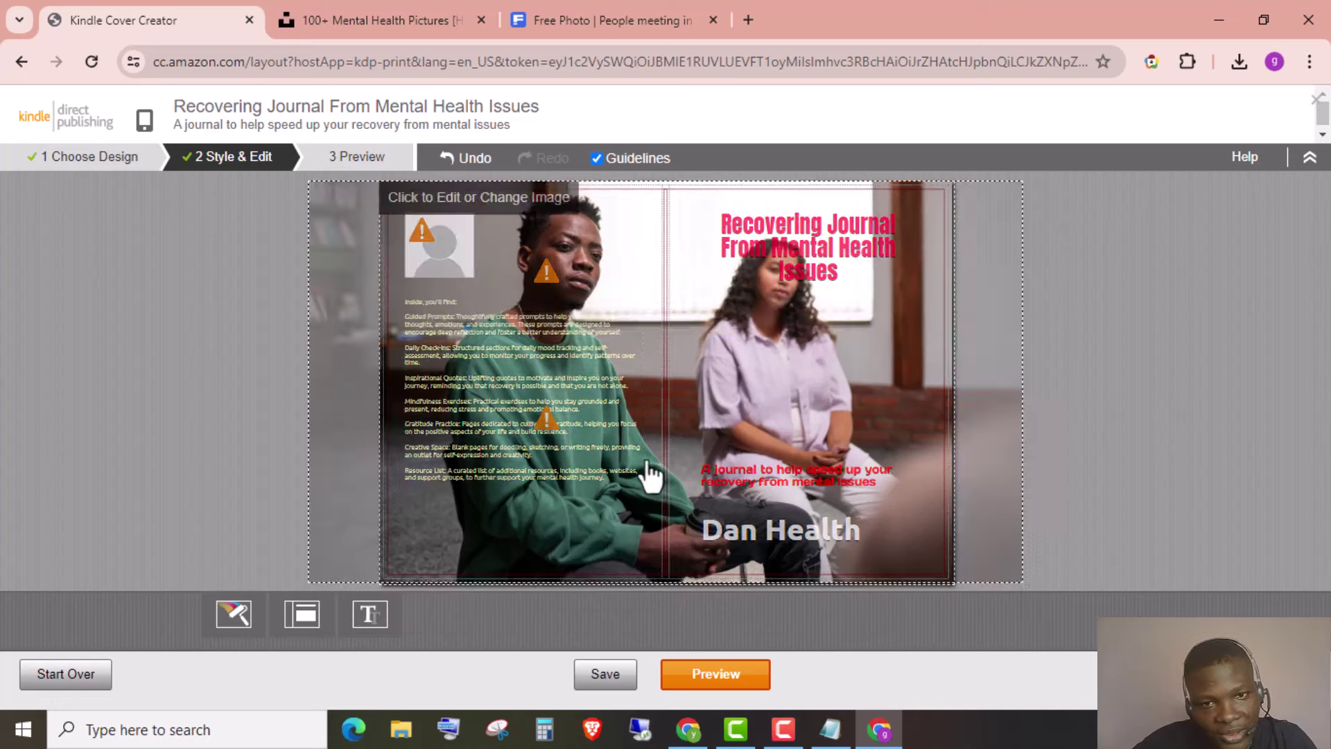
left_click(468, 475)
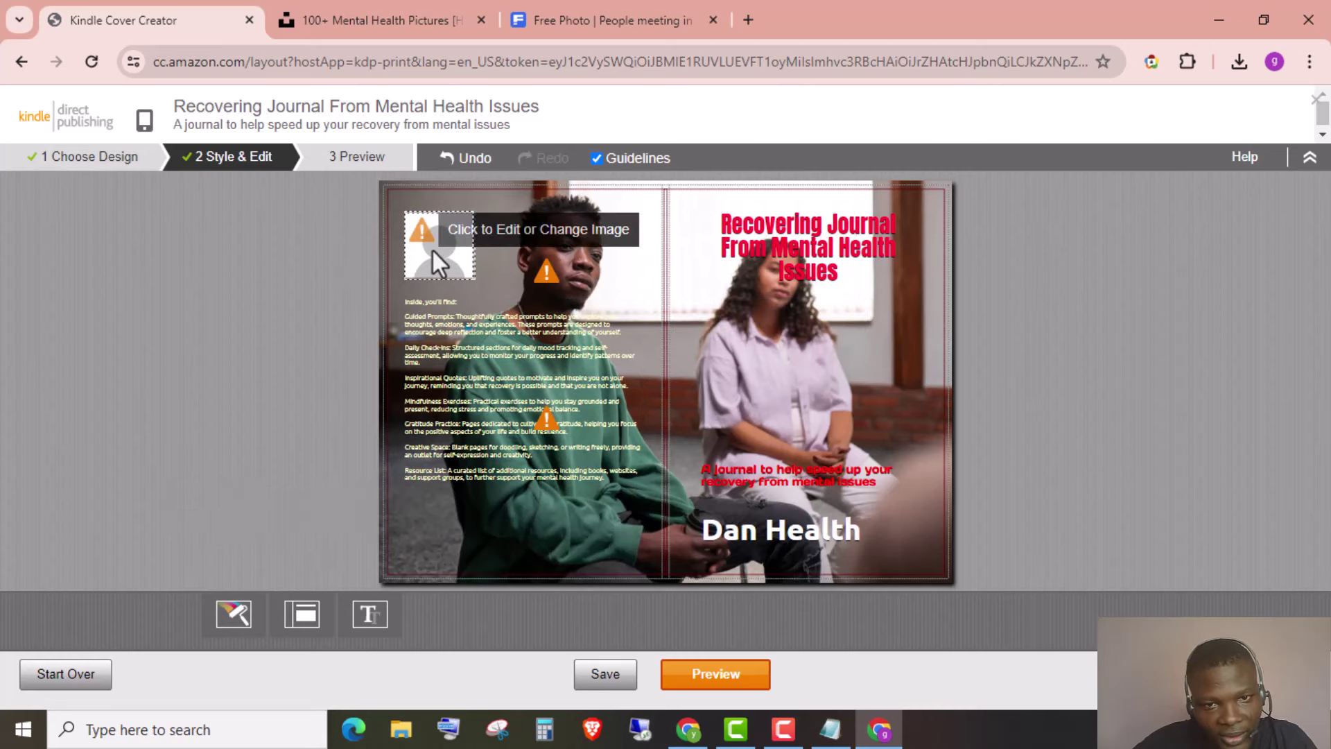
right_click(469, 248)
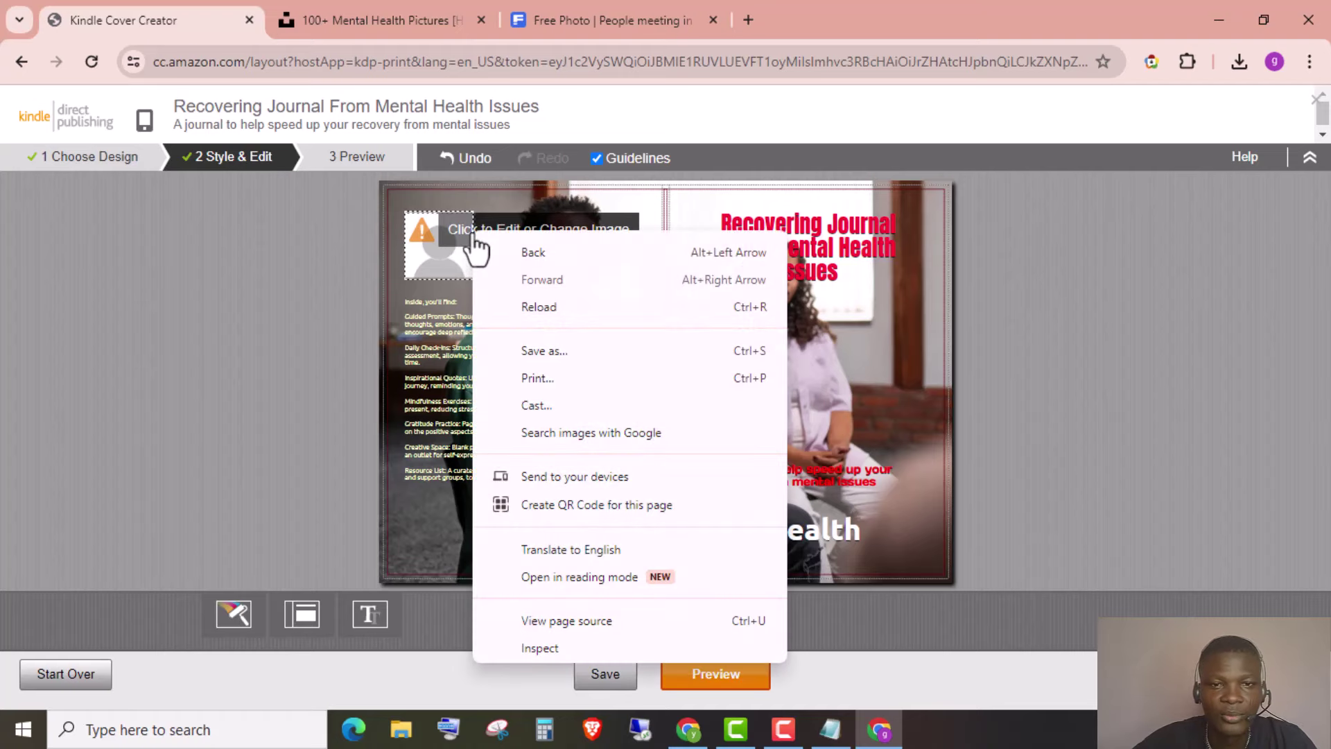
left_click(455, 252)
left_click(451, 252)
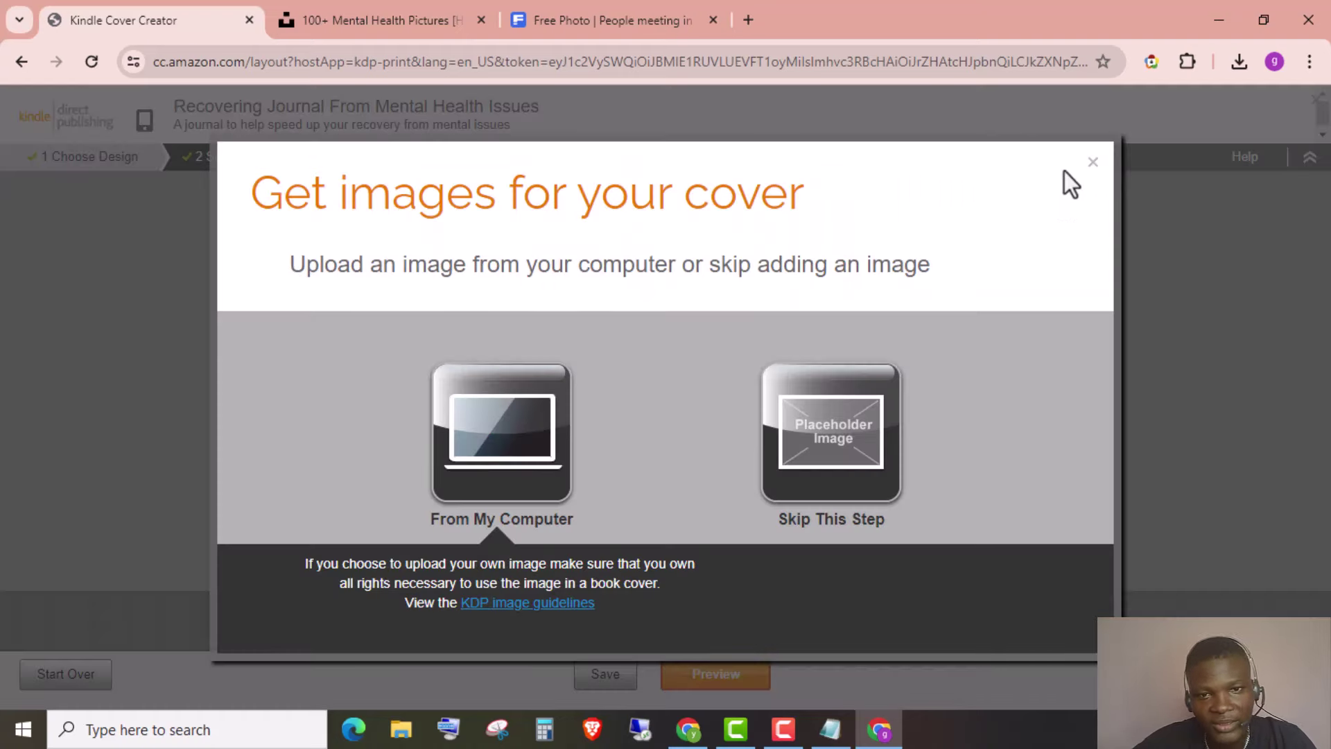
left_click(1094, 162)
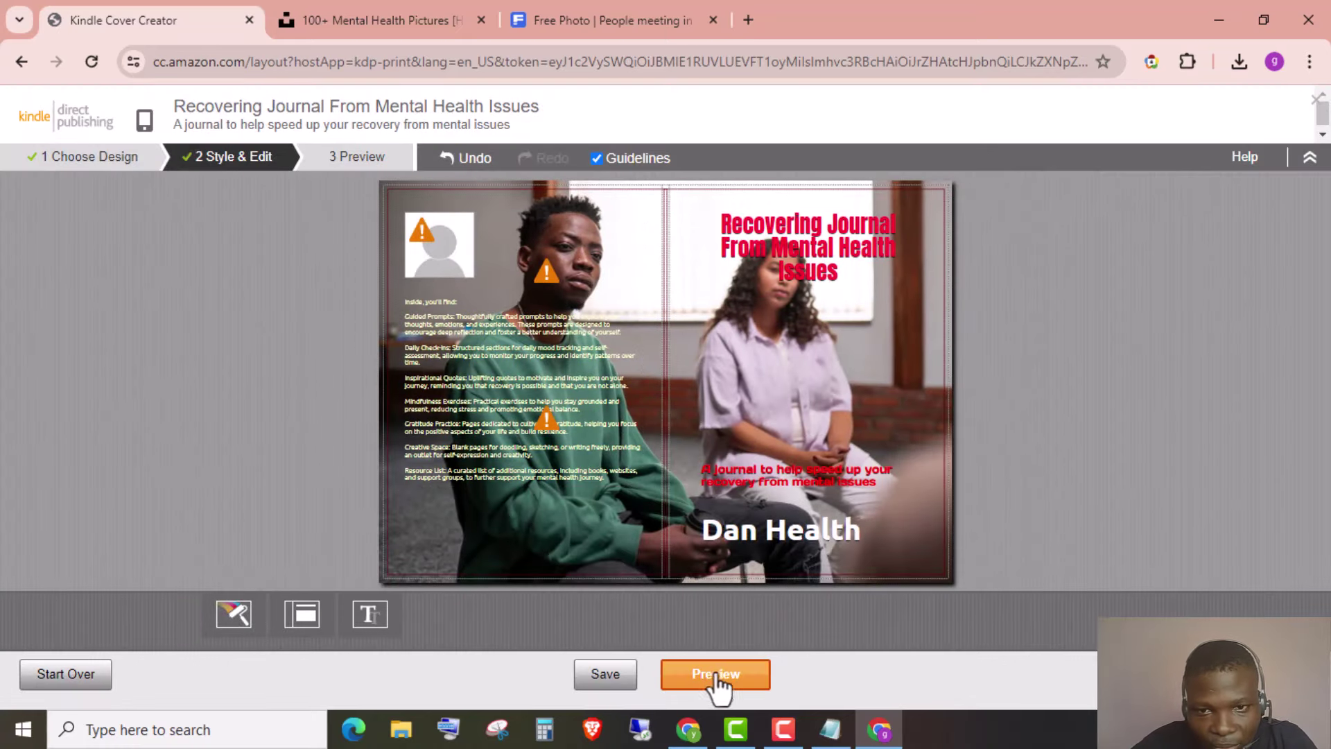
Preview the finished cover, then save and submit it to KDP.
left_click(716, 683)
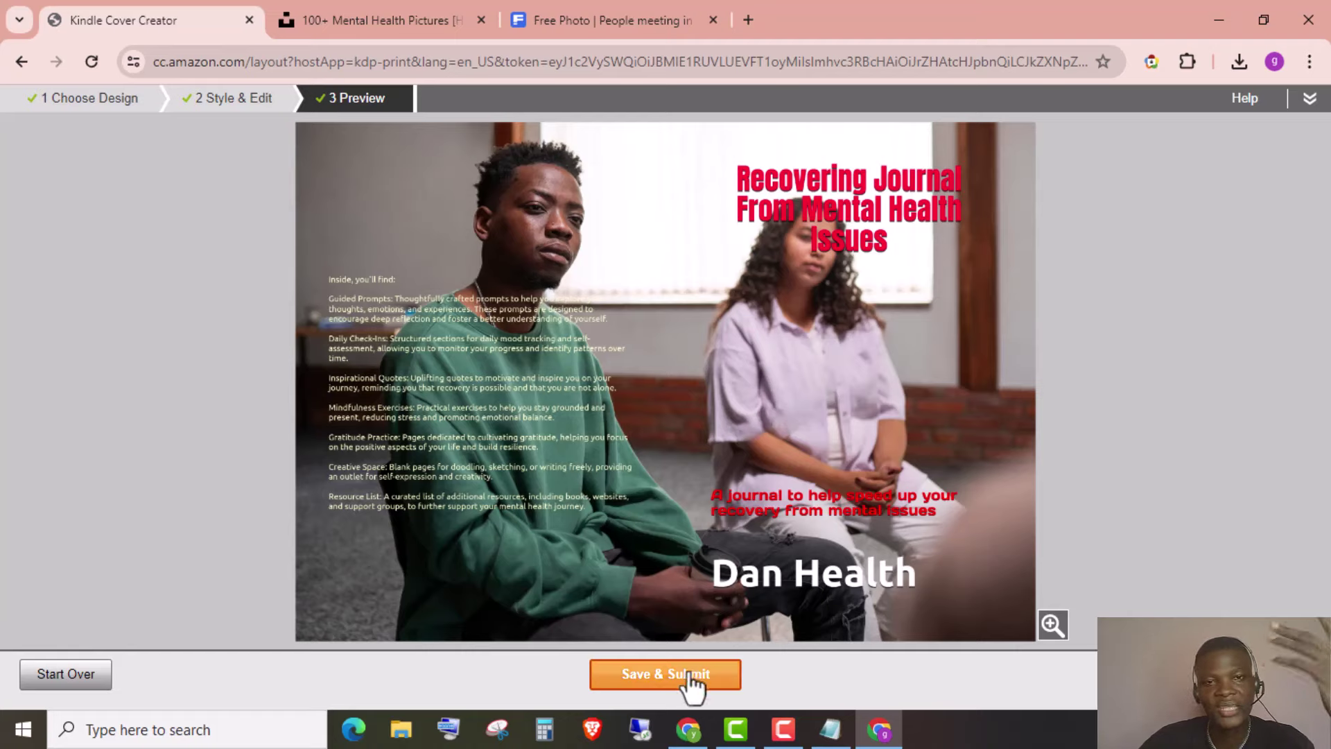
left_click(667, 676)
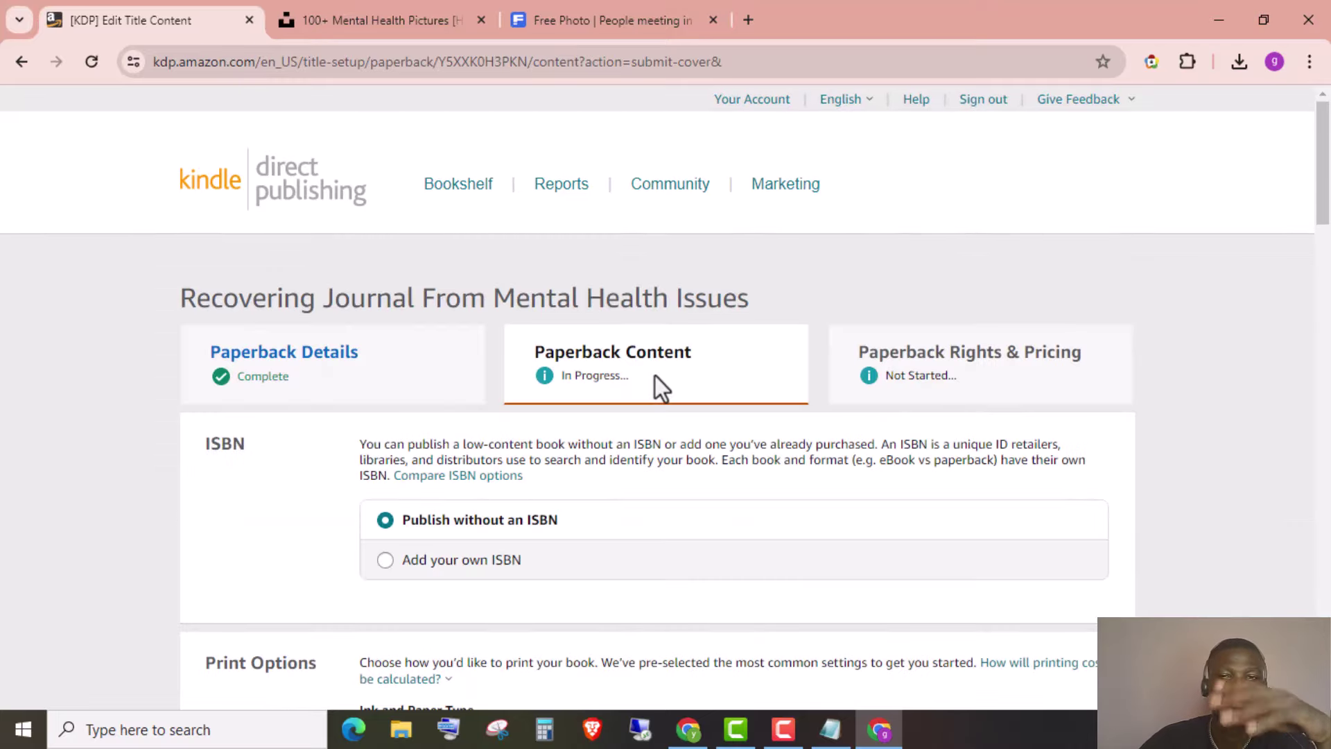
Answer No to the AI-generated content question on the Paperback Content page.
scroll(655, 375, "down", 2)
scroll(655, 376, "down", 15)
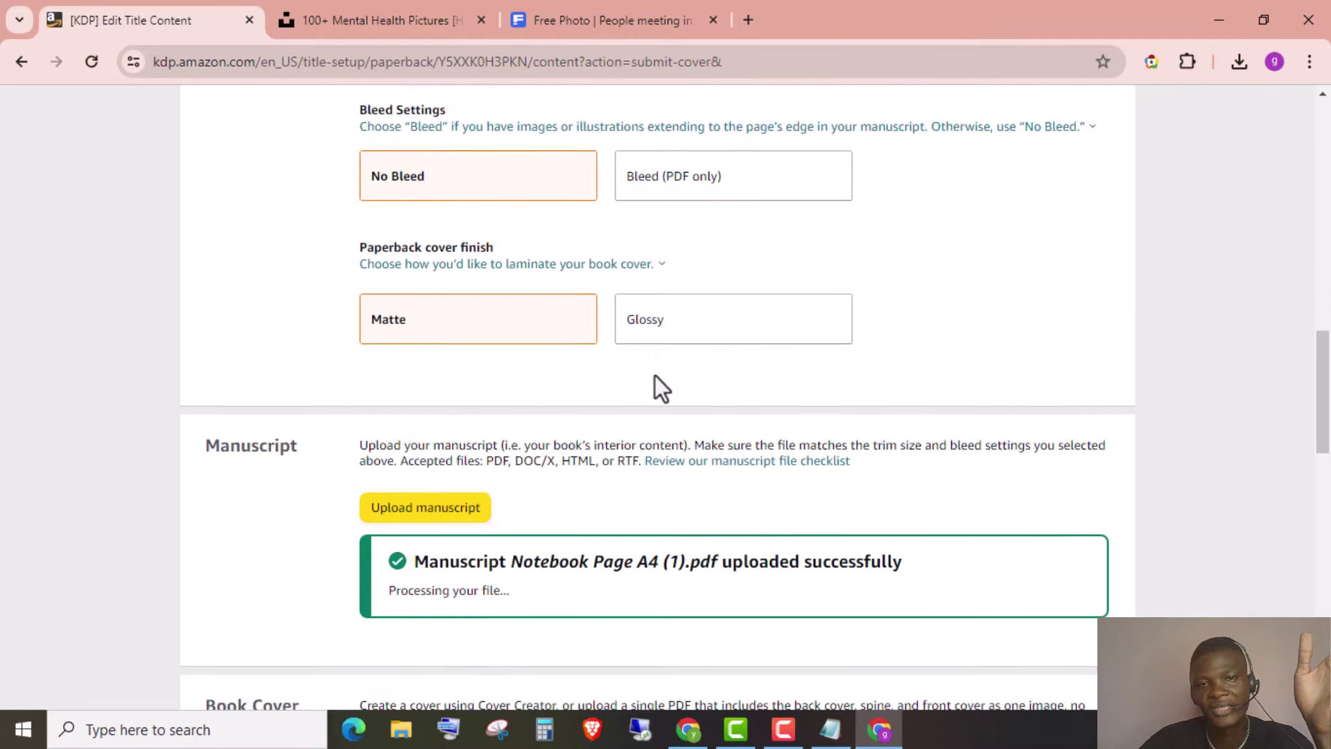
scroll(654, 376, "down", 1)
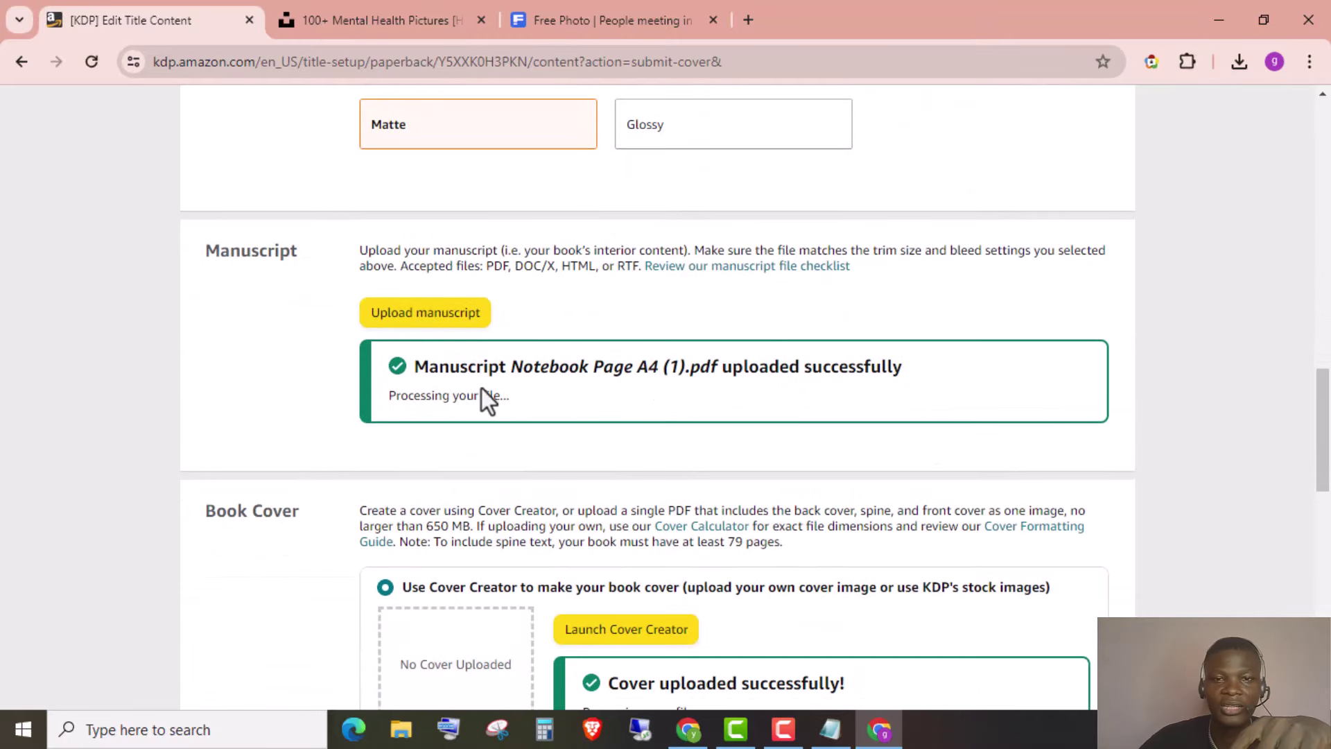
scroll(654, 405, "down", 4)
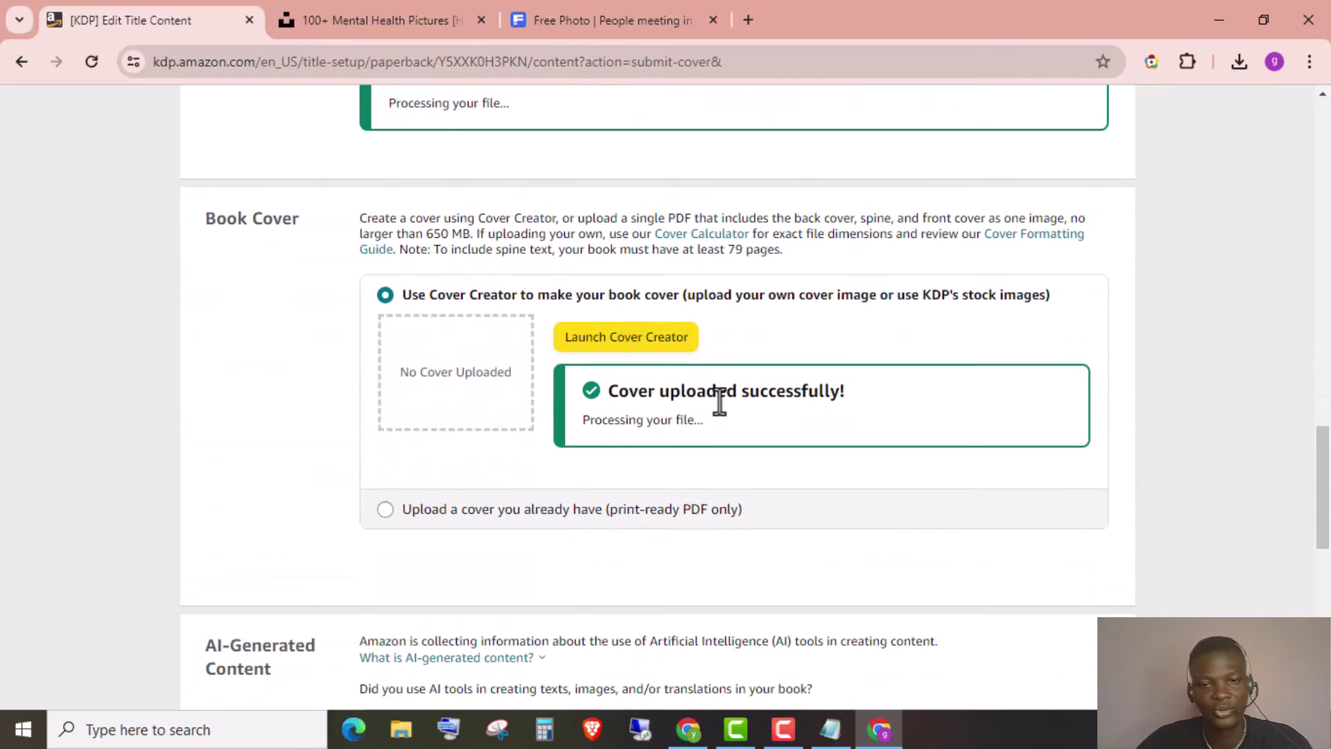
scroll(630, 446, "up", 1)
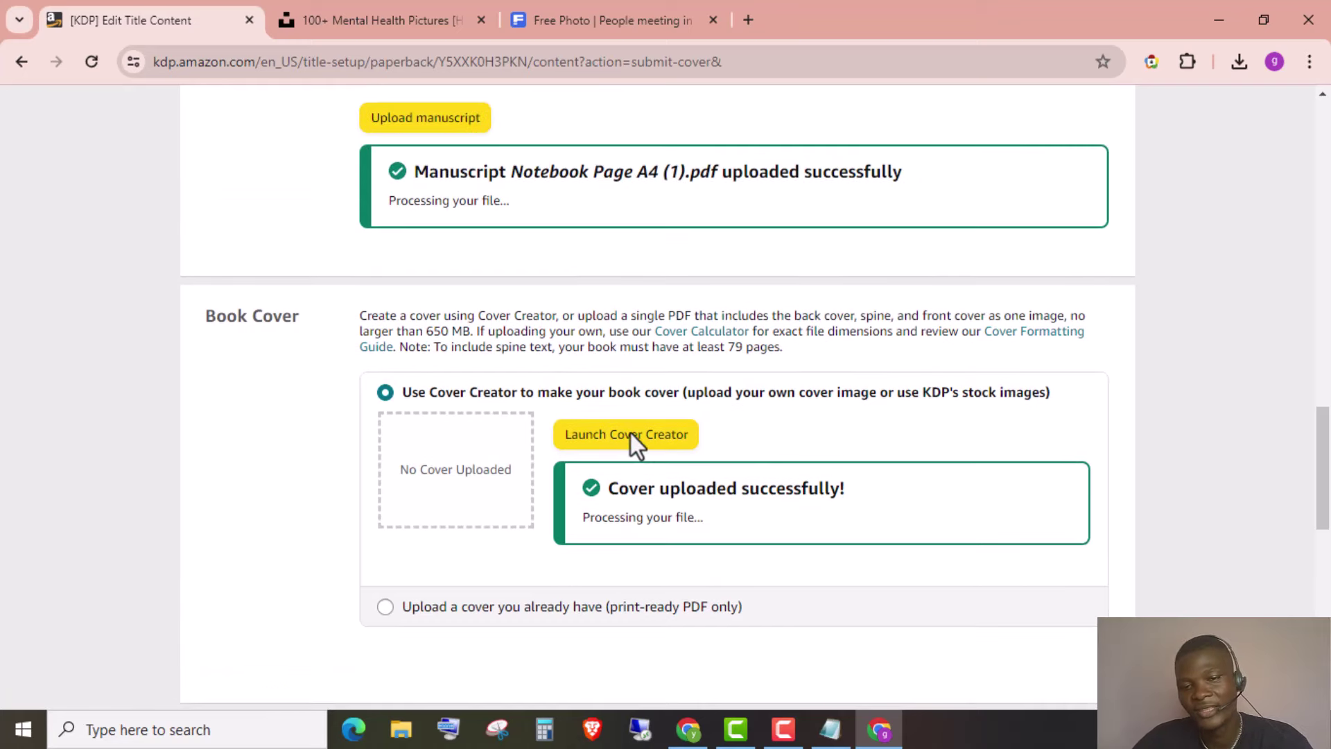
scroll(631, 433, "down", 4)
scroll(630, 433, "down", 2)
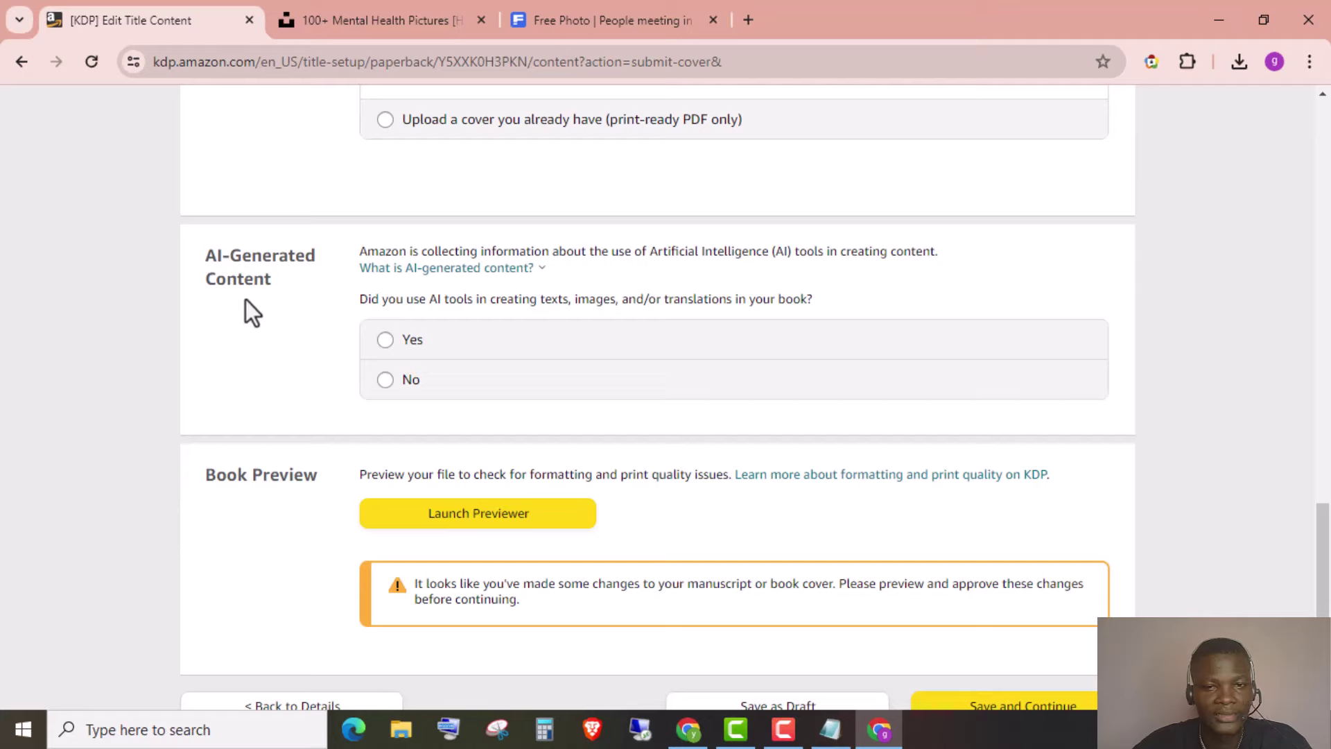
left_click(386, 340)
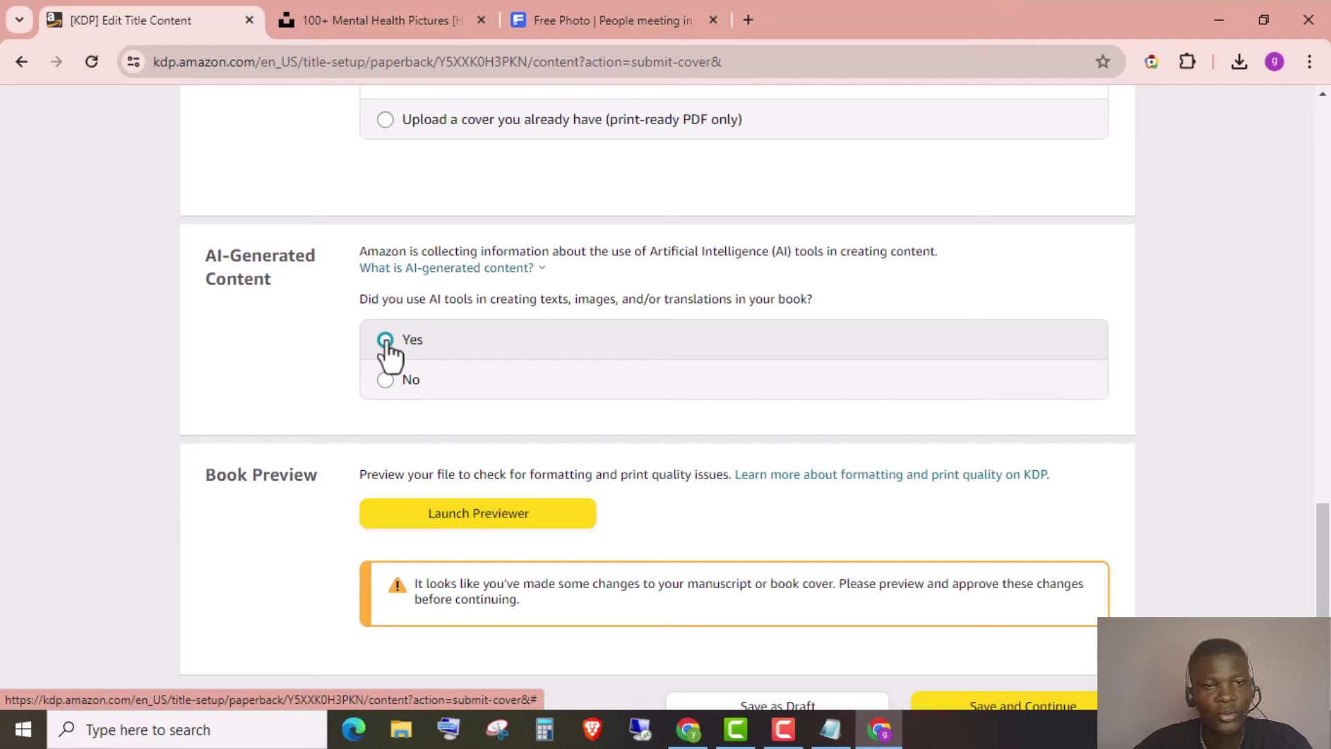
left_click(384, 381)
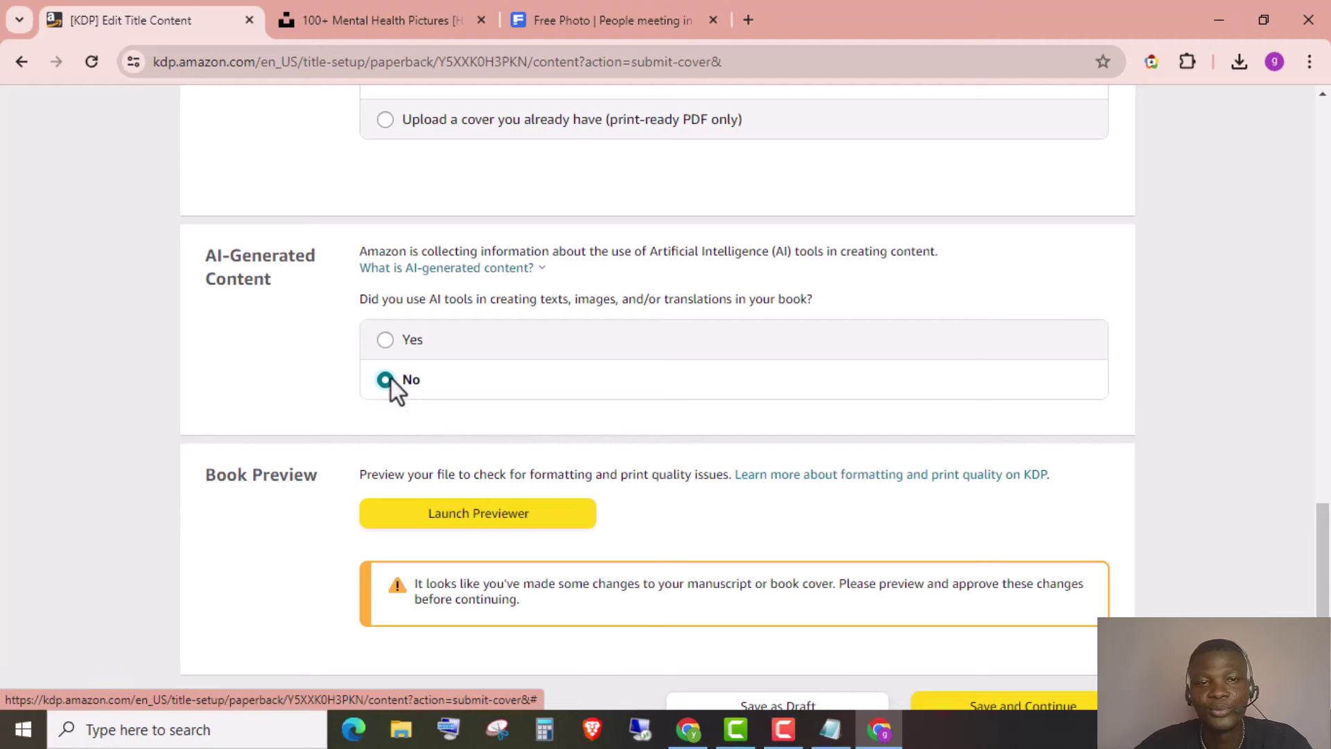
scroll(352, 359, "down", 3)
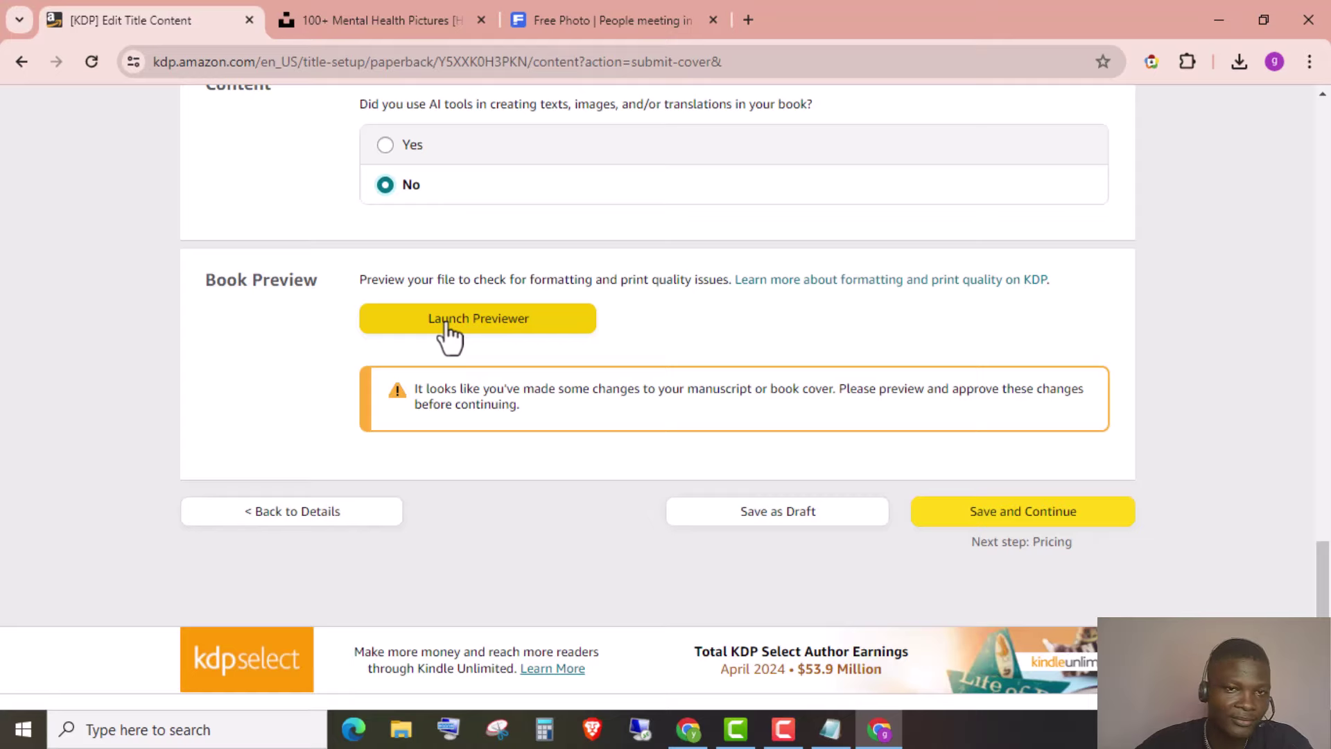
Launch the Previewer, page through the journal's interior pages and approve the proof.
left_click(444, 322)
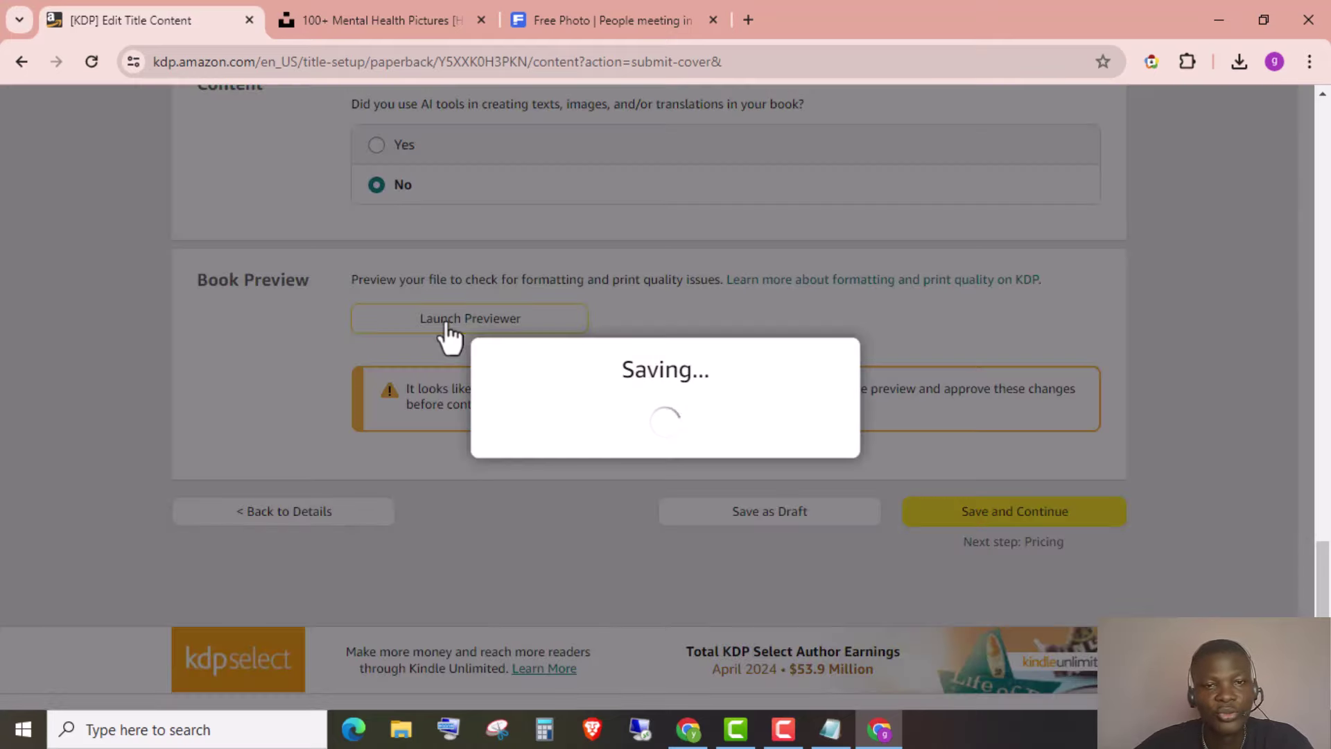
scroll(449, 336, "up", 8)
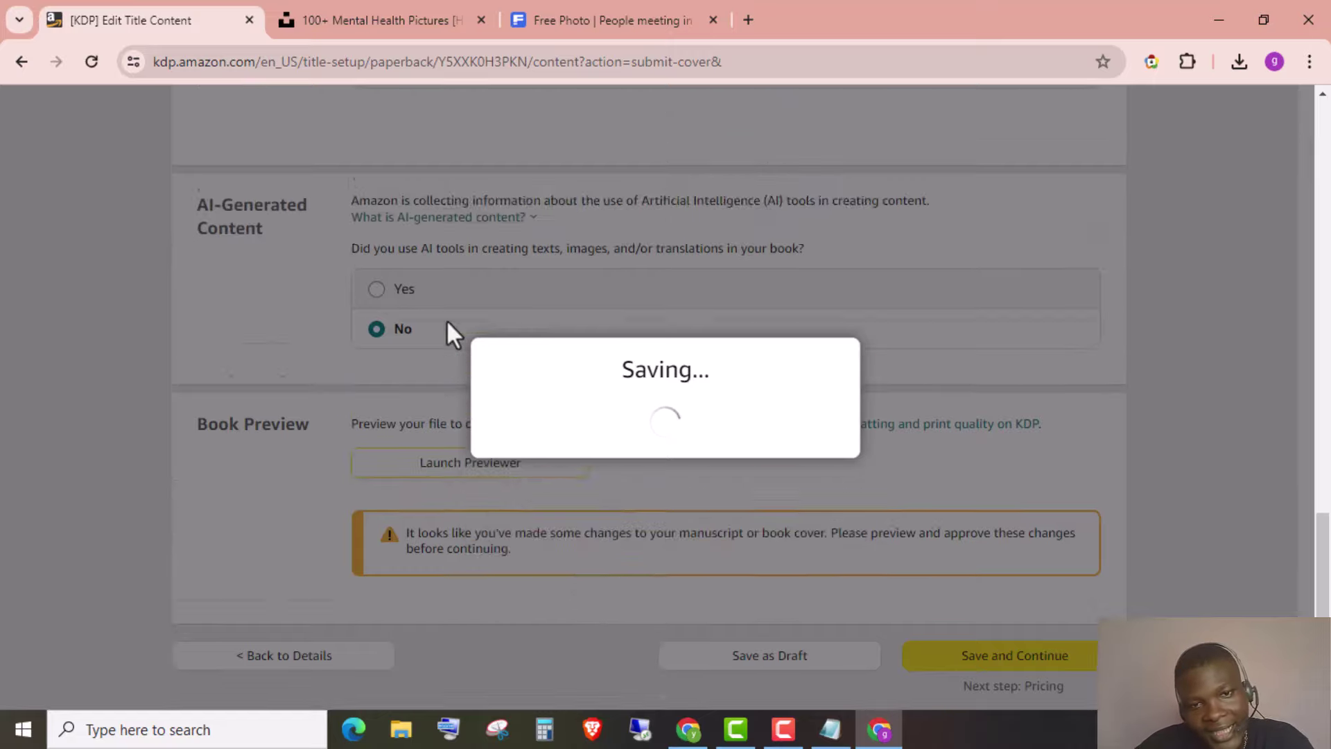
scroll(446, 319, "up", 12)
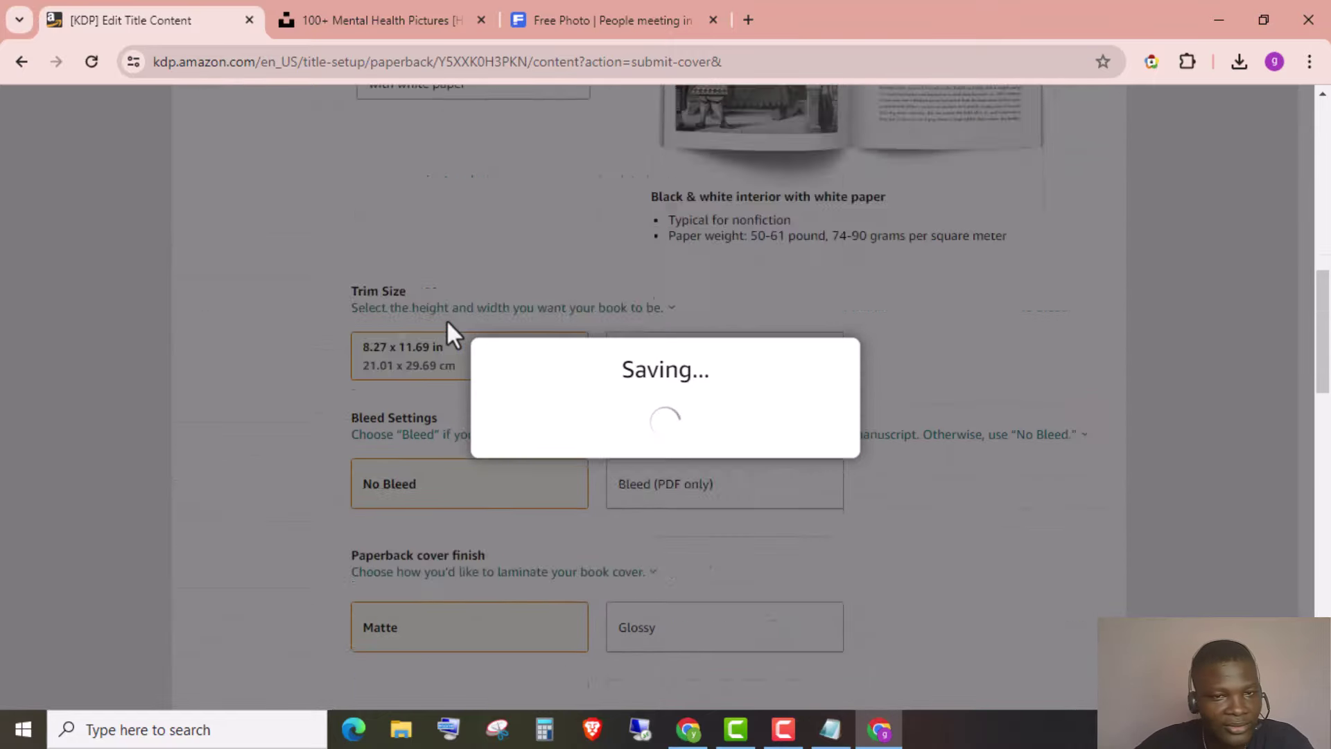
scroll(450, 323, "up", 8)
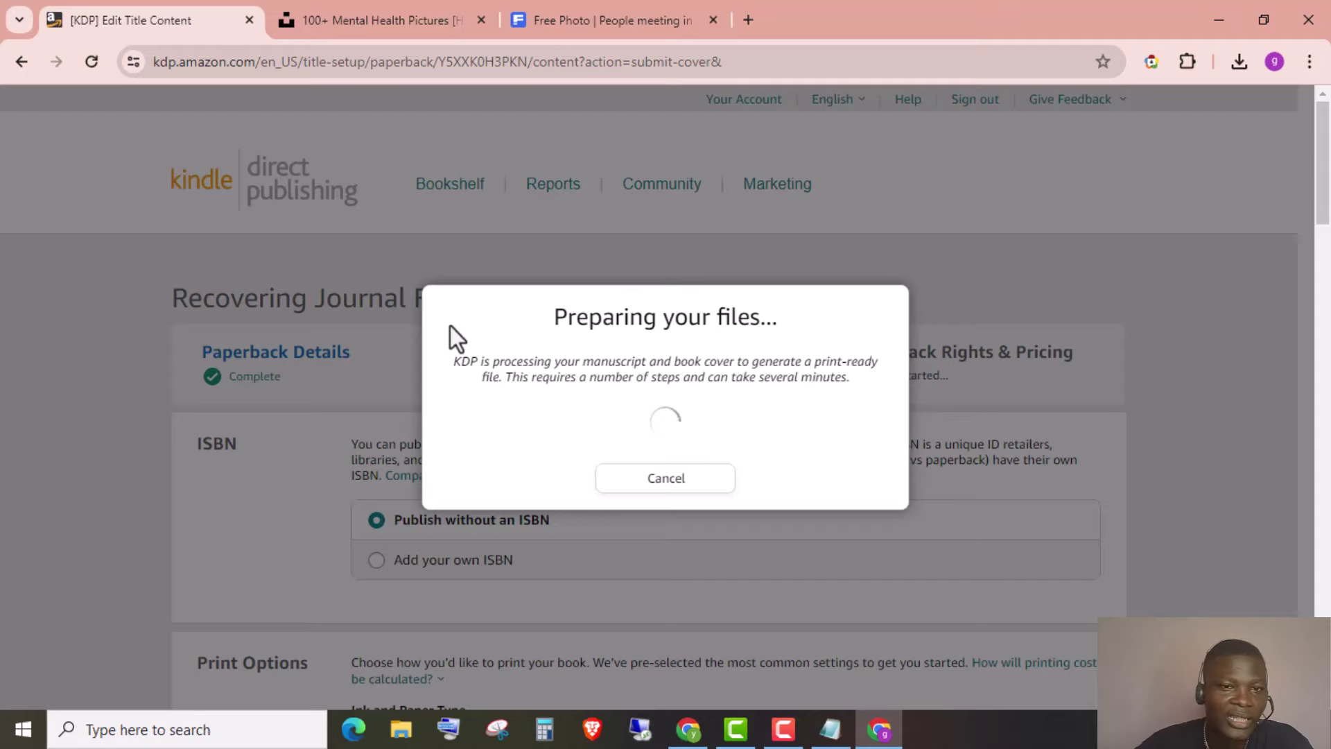
scroll(451, 326, "down", 10)
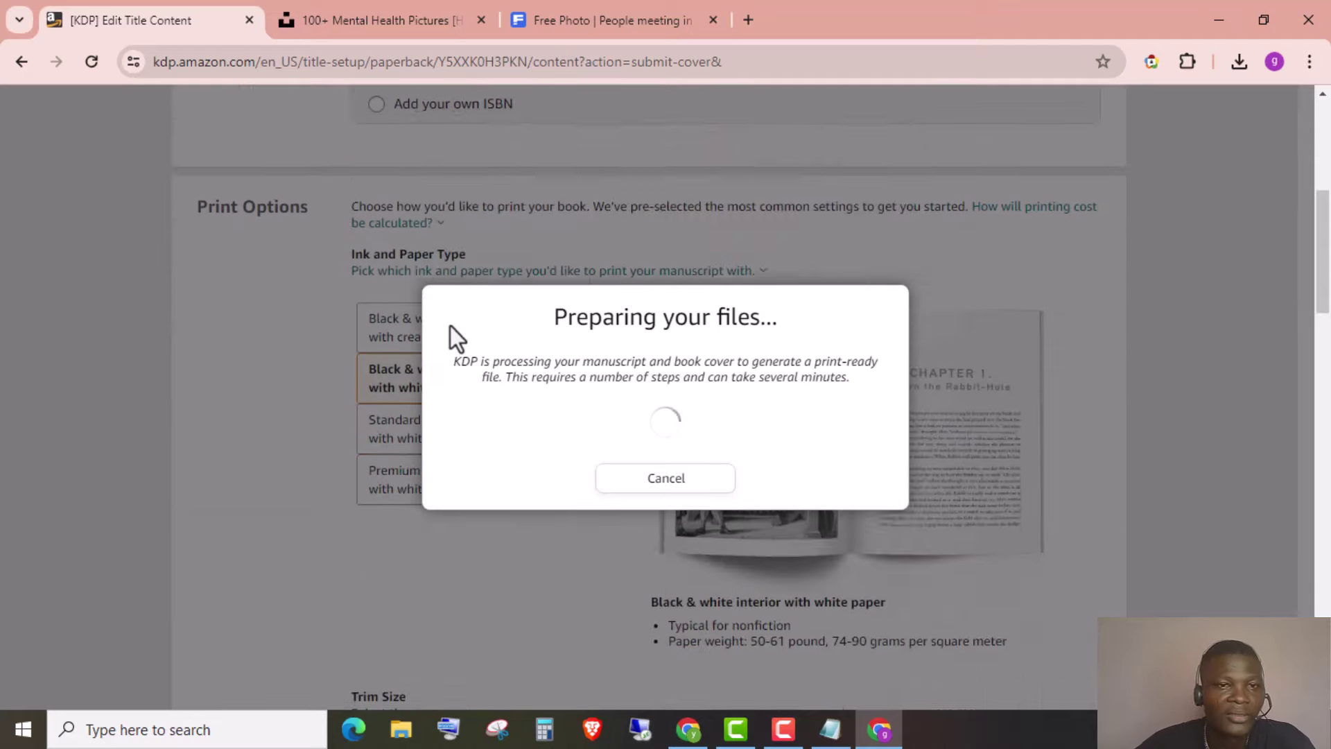
scroll(450, 325, "down", 10)
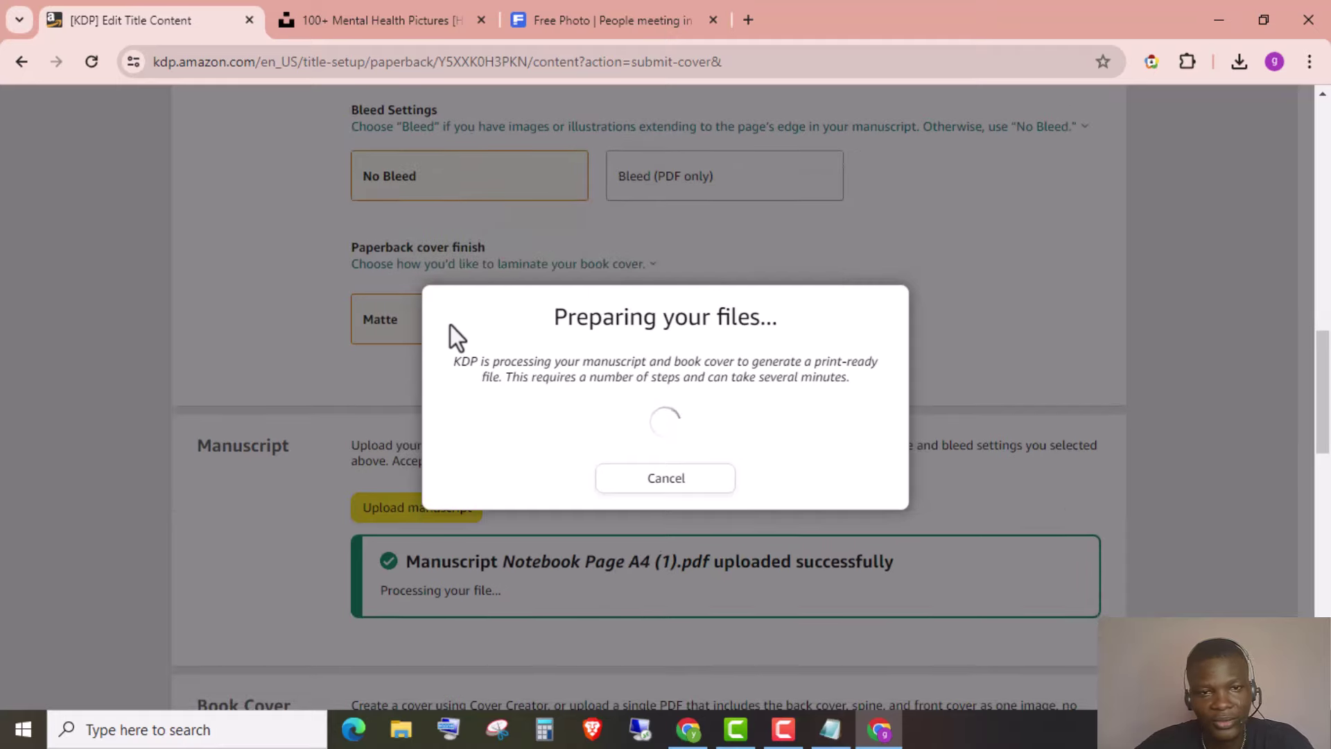
scroll(450, 325, "down", 8)
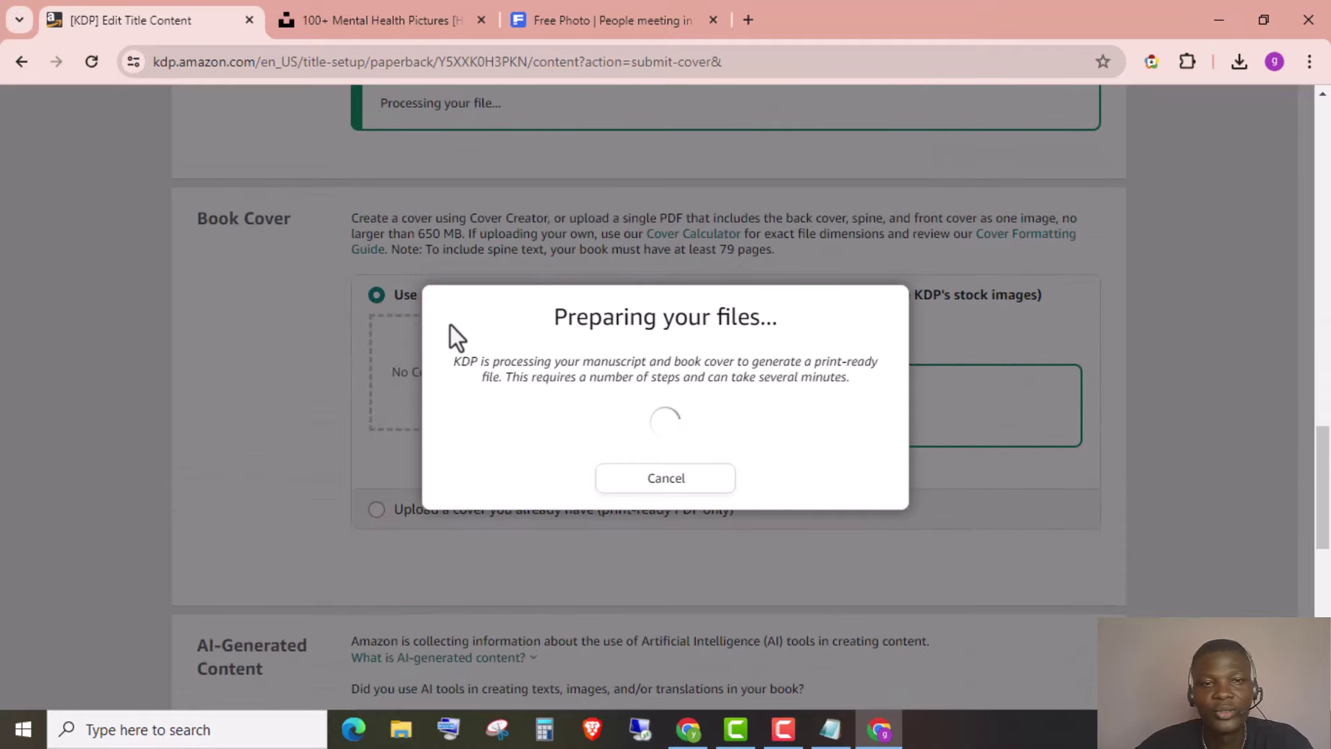
scroll(450, 325, "down", 3)
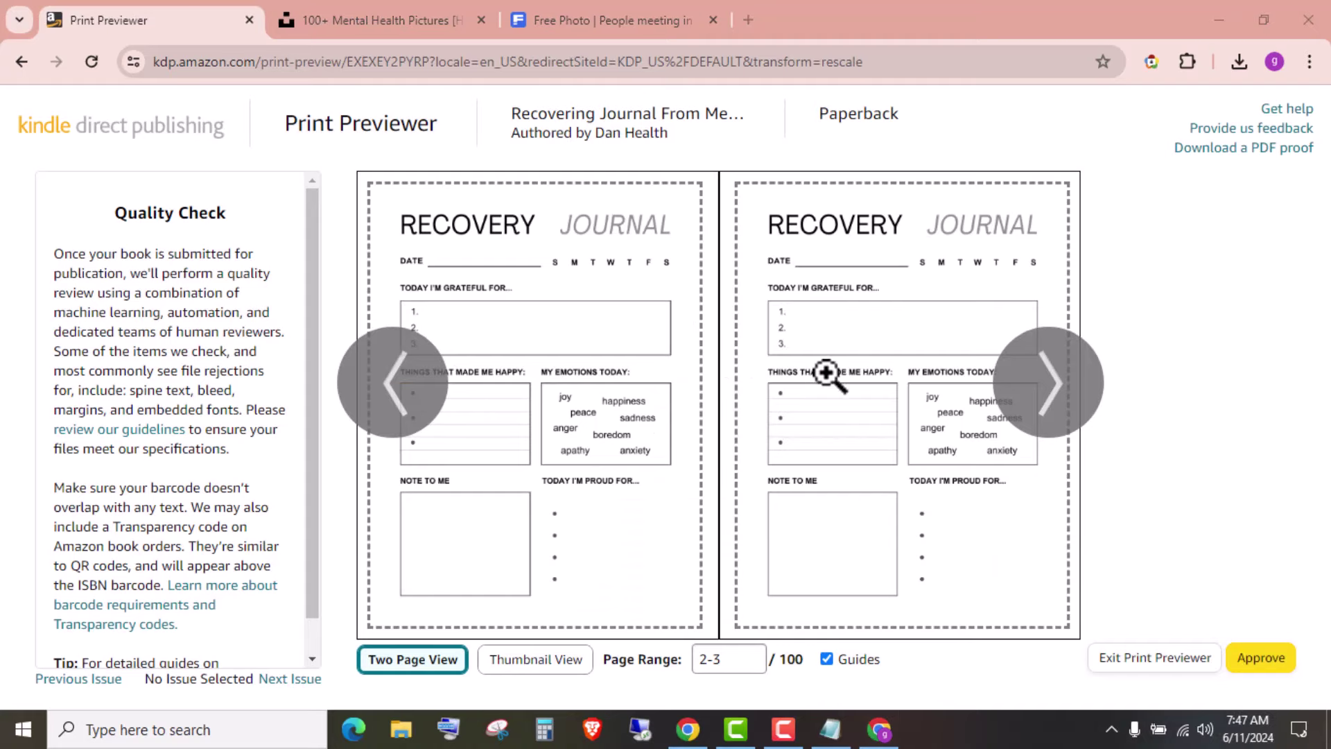
left_click(1068, 396)
left_click(1062, 397)
left_click(1033, 395)
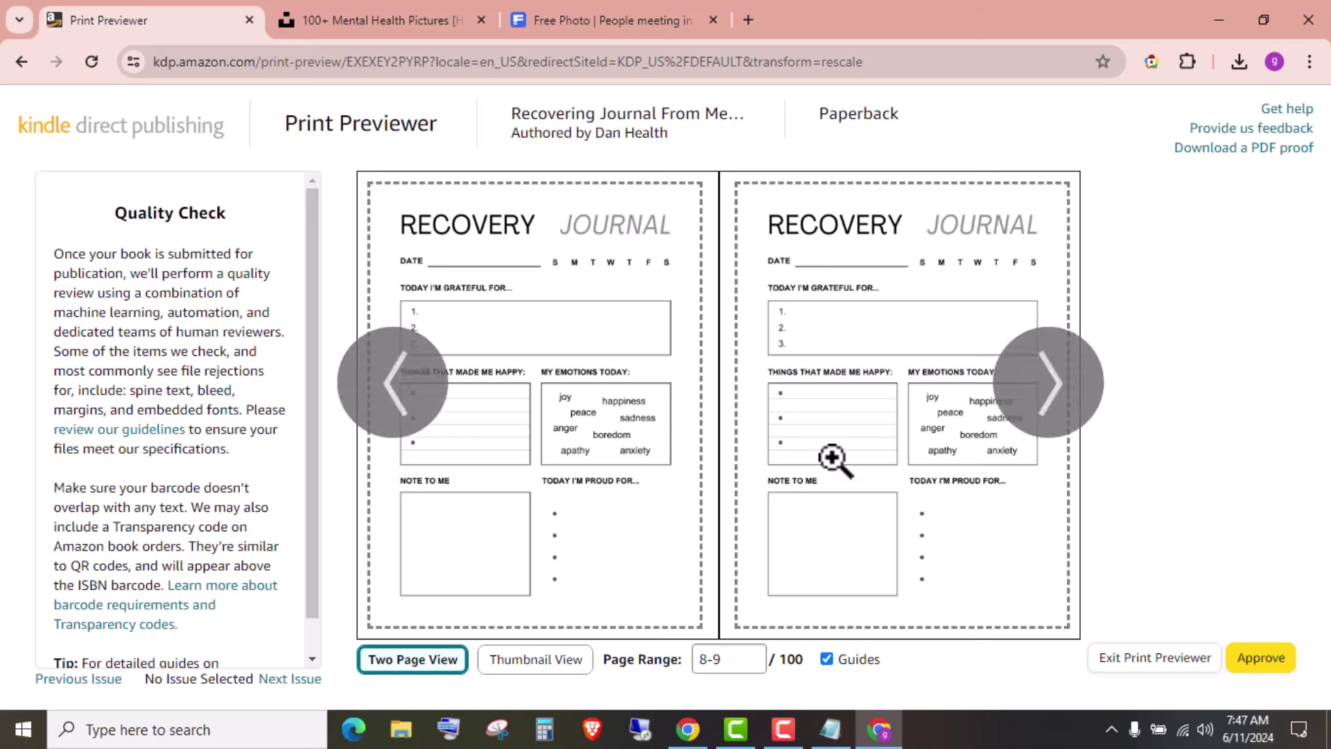
left_click(1271, 665)
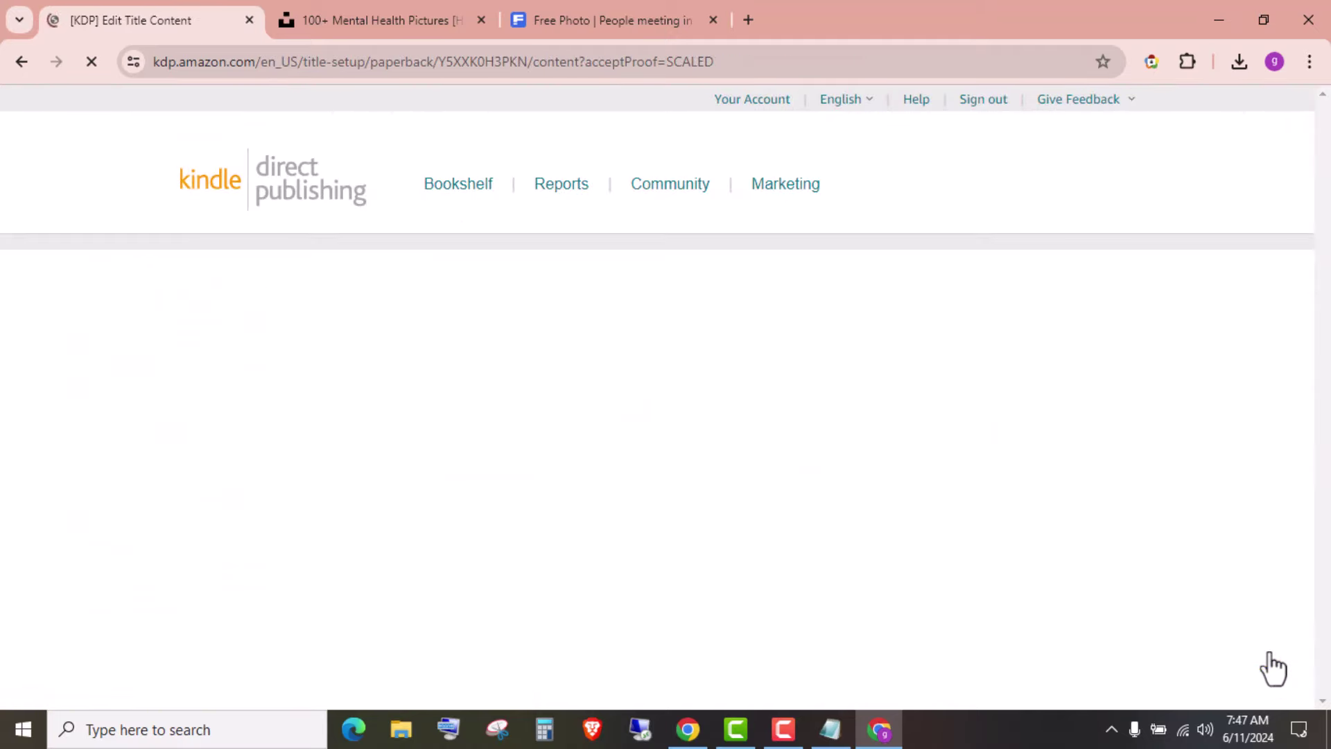
Scroll through the Paperback Content summary to check the $2.84 printing cost, 8.5 x 11 in trim and 100 pages.
scroll(825, 423, "down", 20)
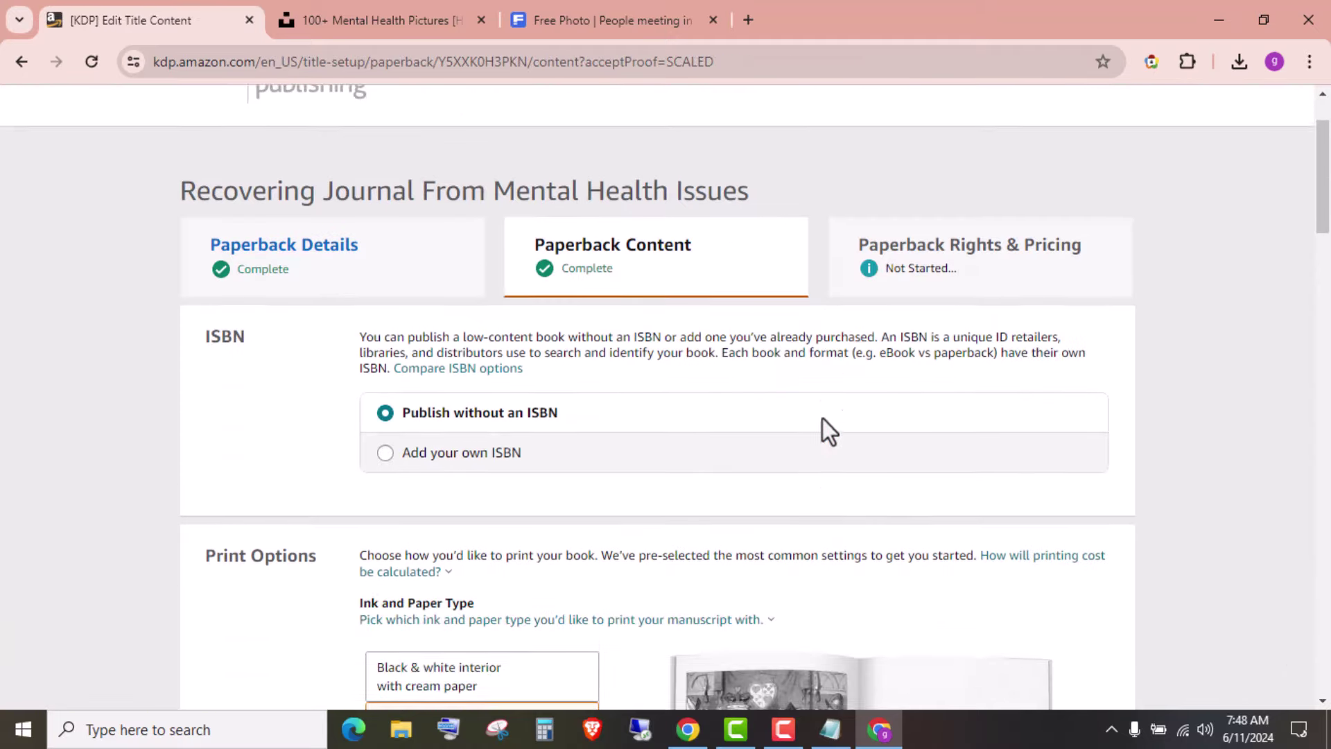
scroll(822, 428, "up", 6)
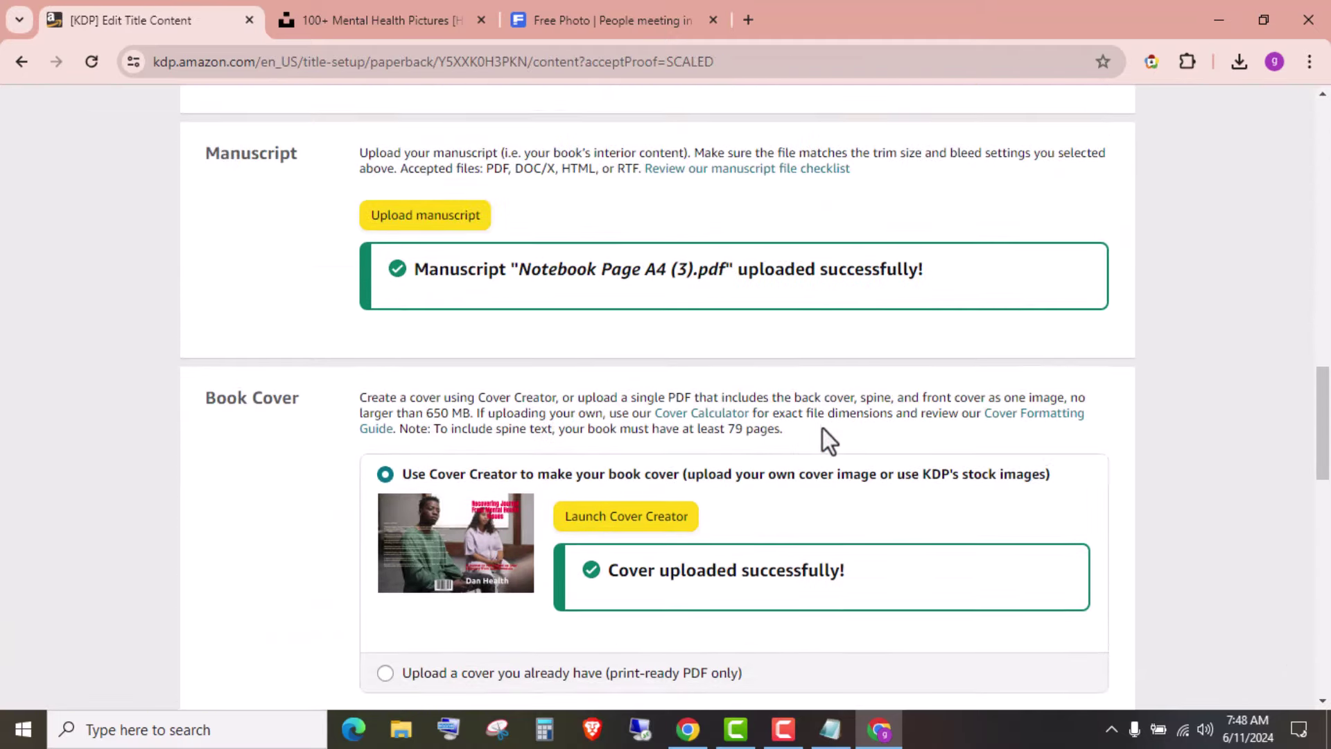
scroll(655, 430, "down", 3)
scroll(420, 356, "up", 3)
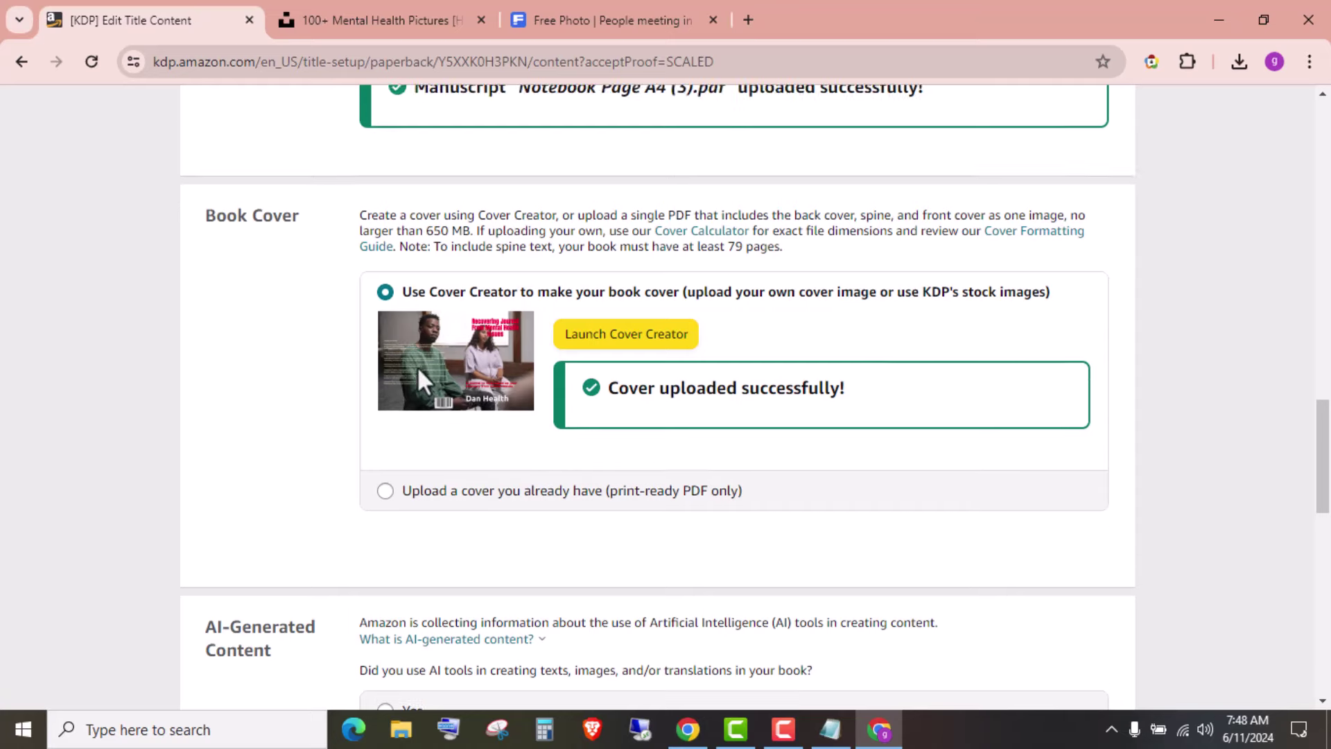
scroll(692, 393, "down", 6)
scroll(692, 393, "down", 7)
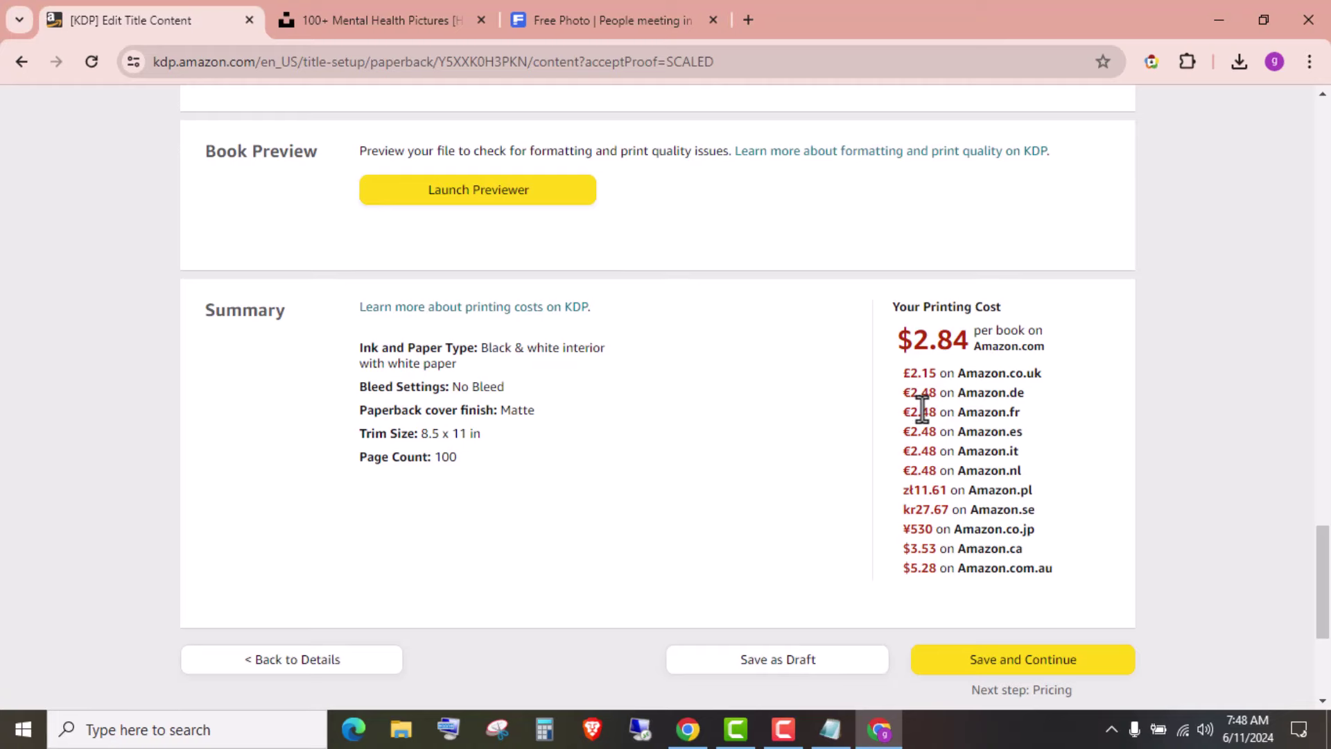
scroll(921, 407, "up", 2)
scroll(921, 407, "down", 2)
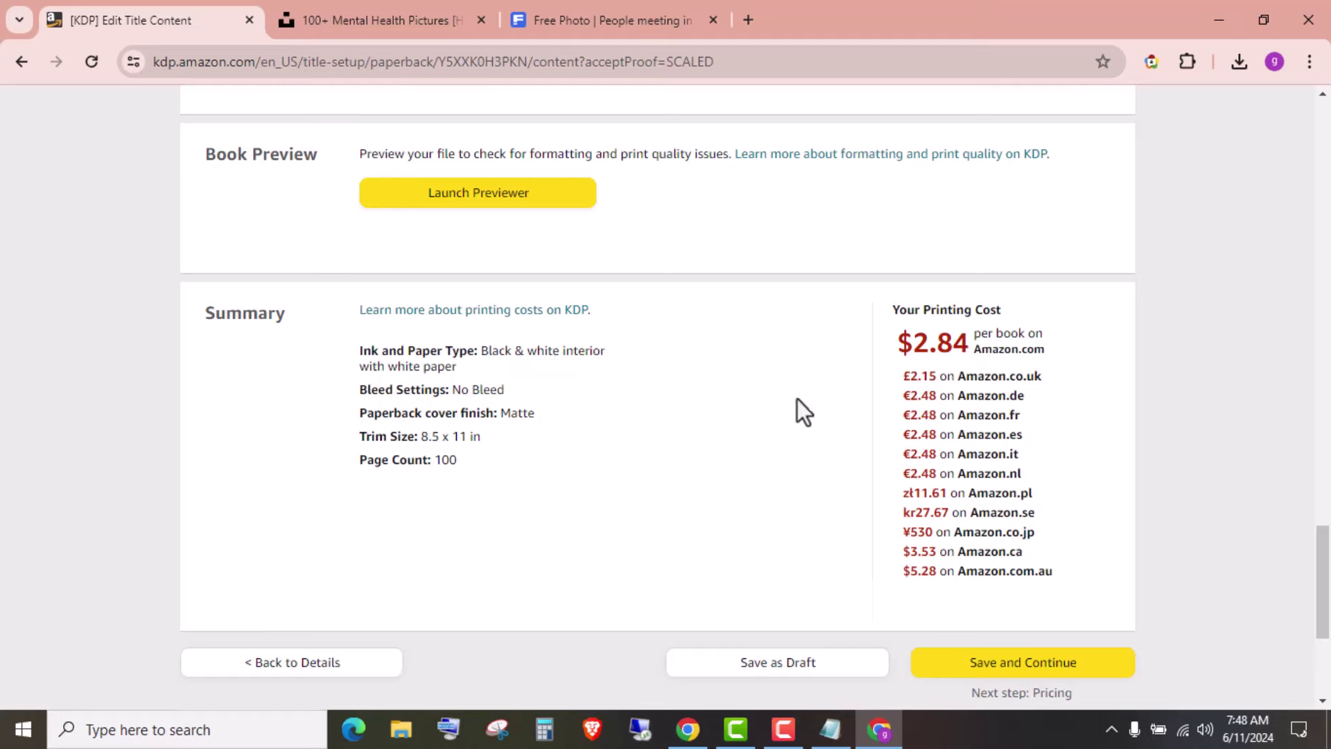
scroll(797, 401, "up", 3)
scroll(798, 401, "up", 5)
scroll(797, 400, "down", 7)
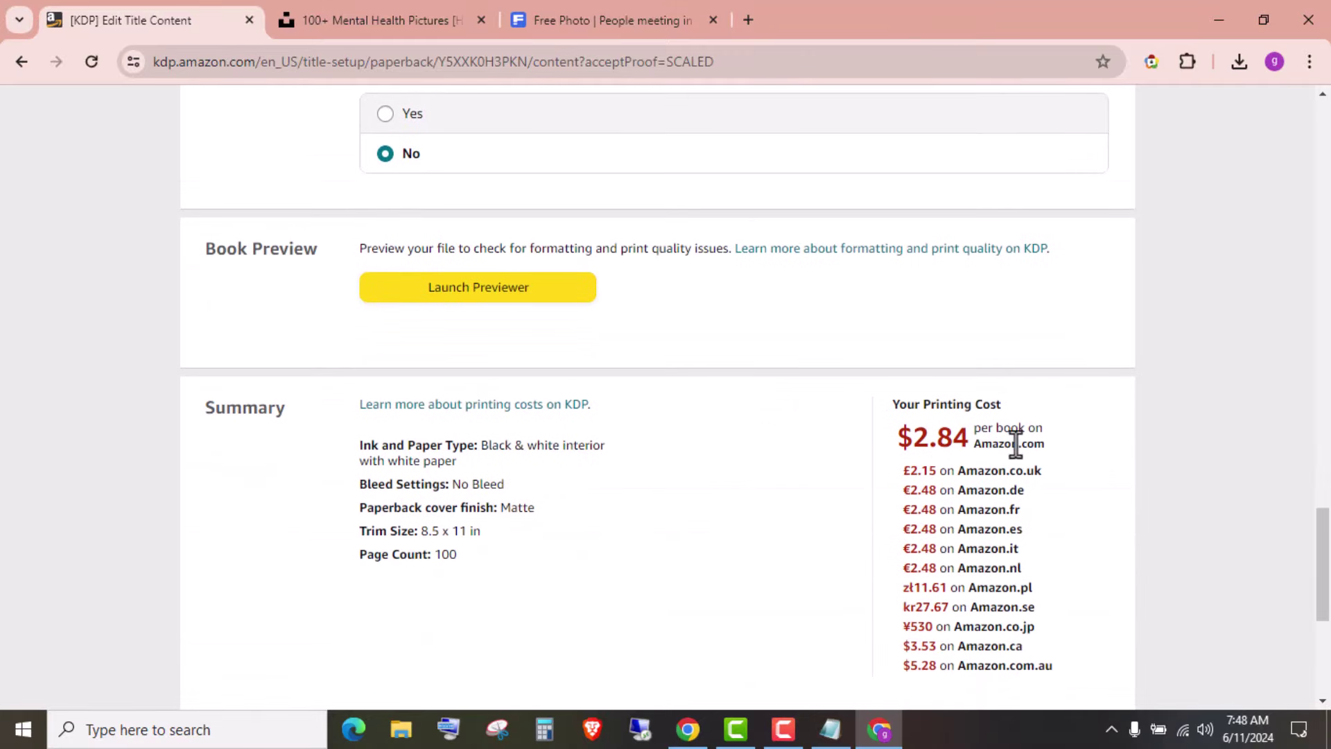
scroll(934, 460, "down", 4)
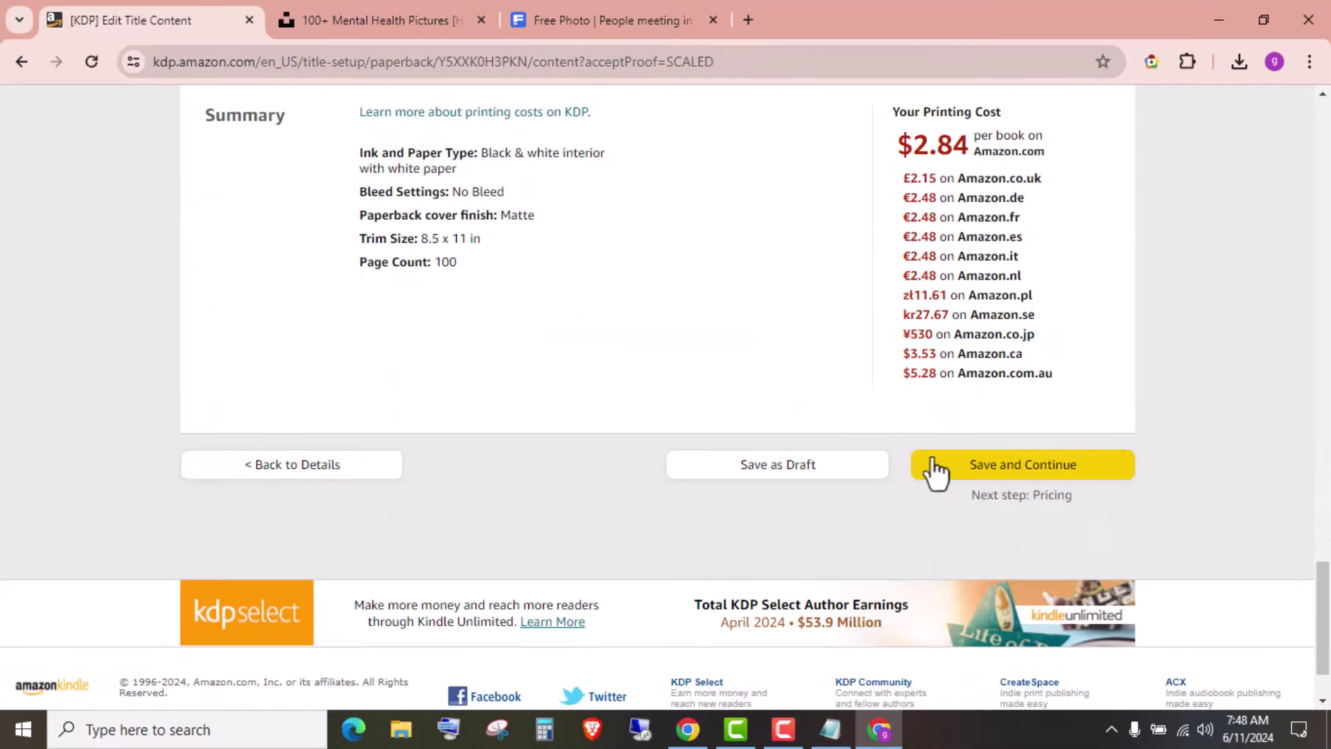
scroll(934, 471, "up", 3)
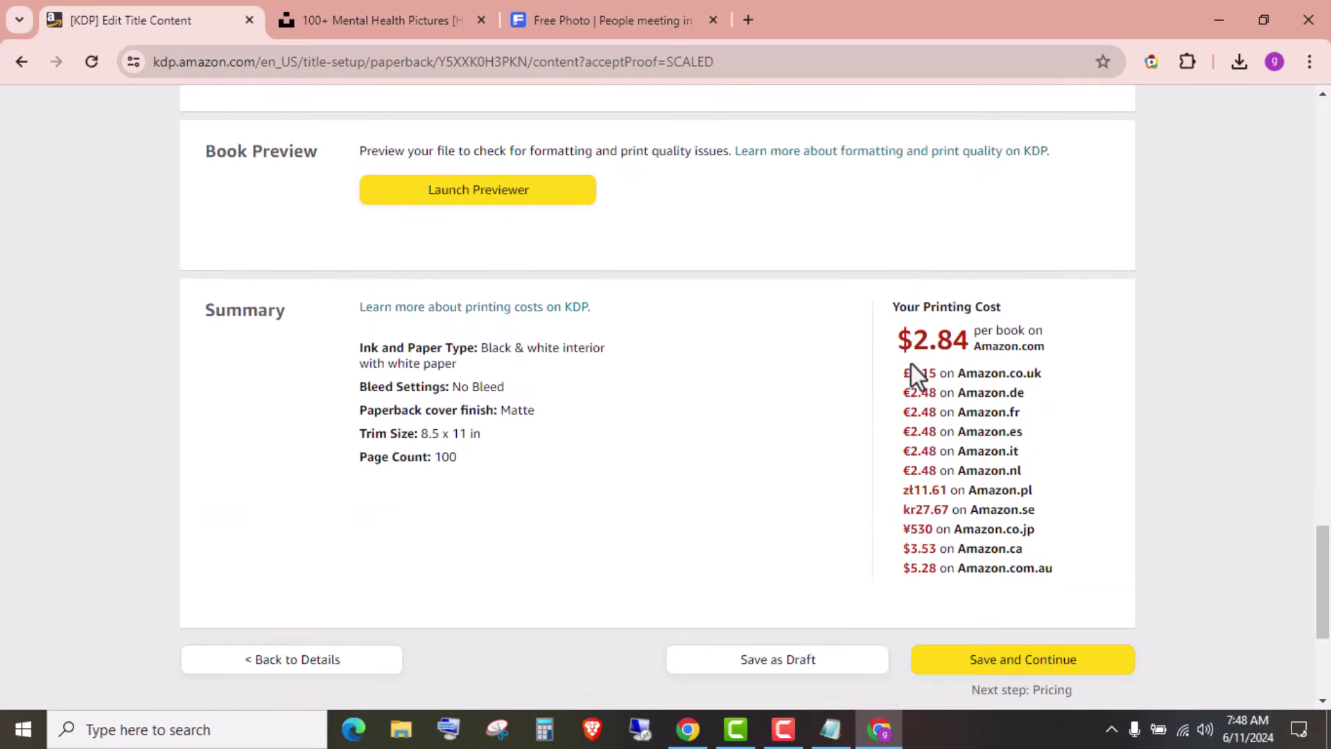
scroll(912, 364, "down", 3)
scroll(910, 367, "down", 2)
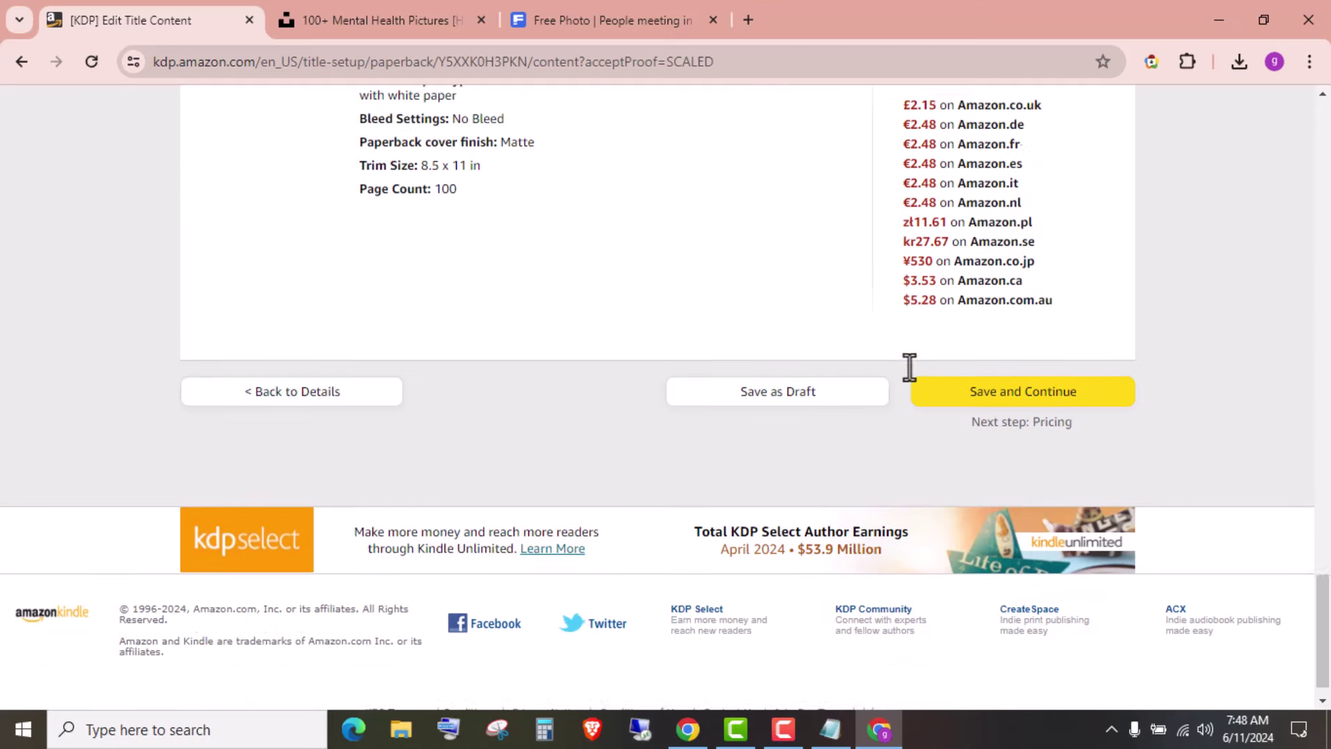
scroll(639, 433, "up", 2)
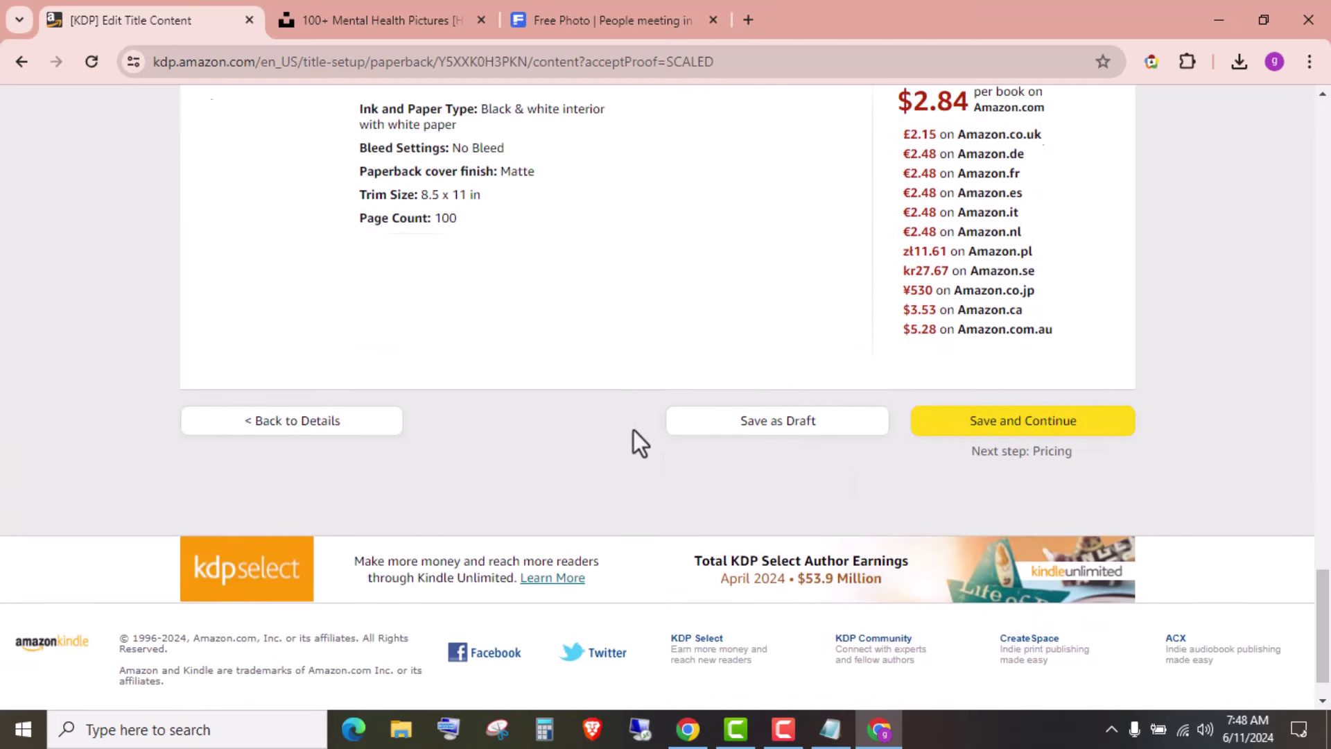
scroll(640, 364, "up", 2)
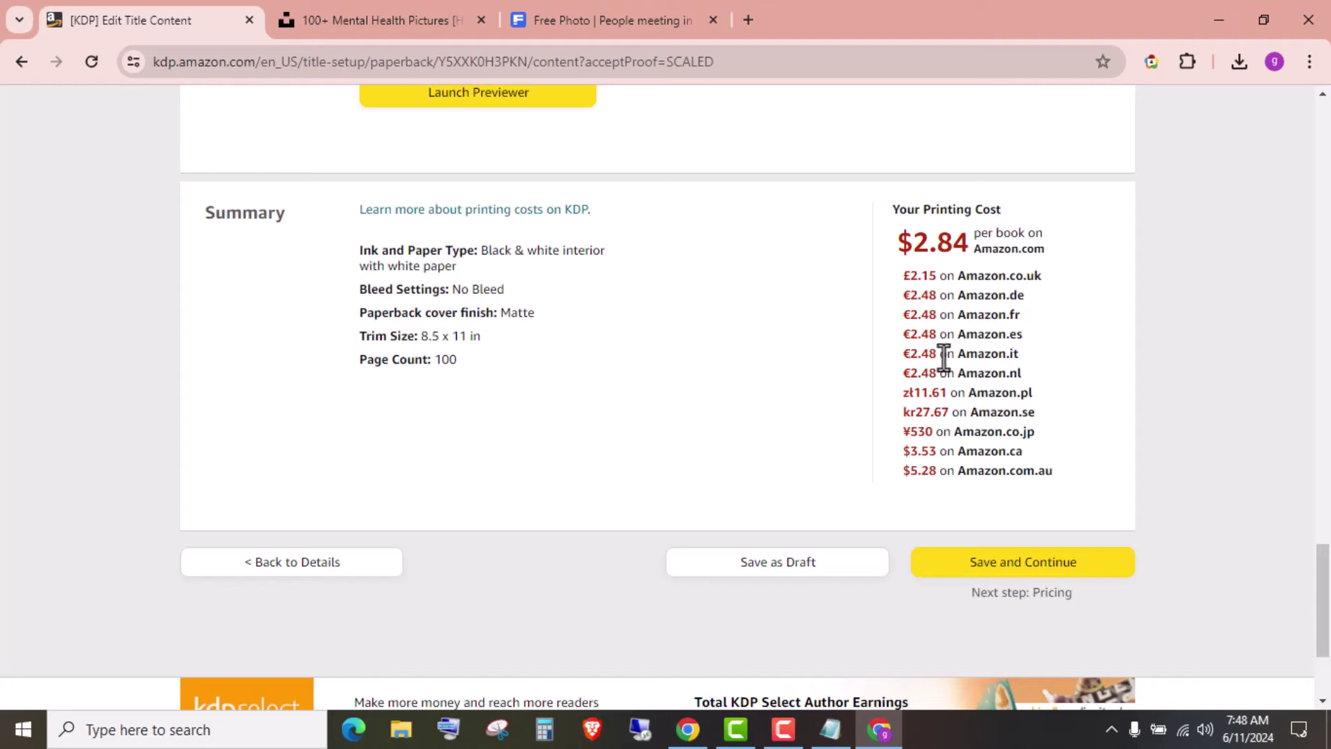
scroll(943, 357, "up", 2)
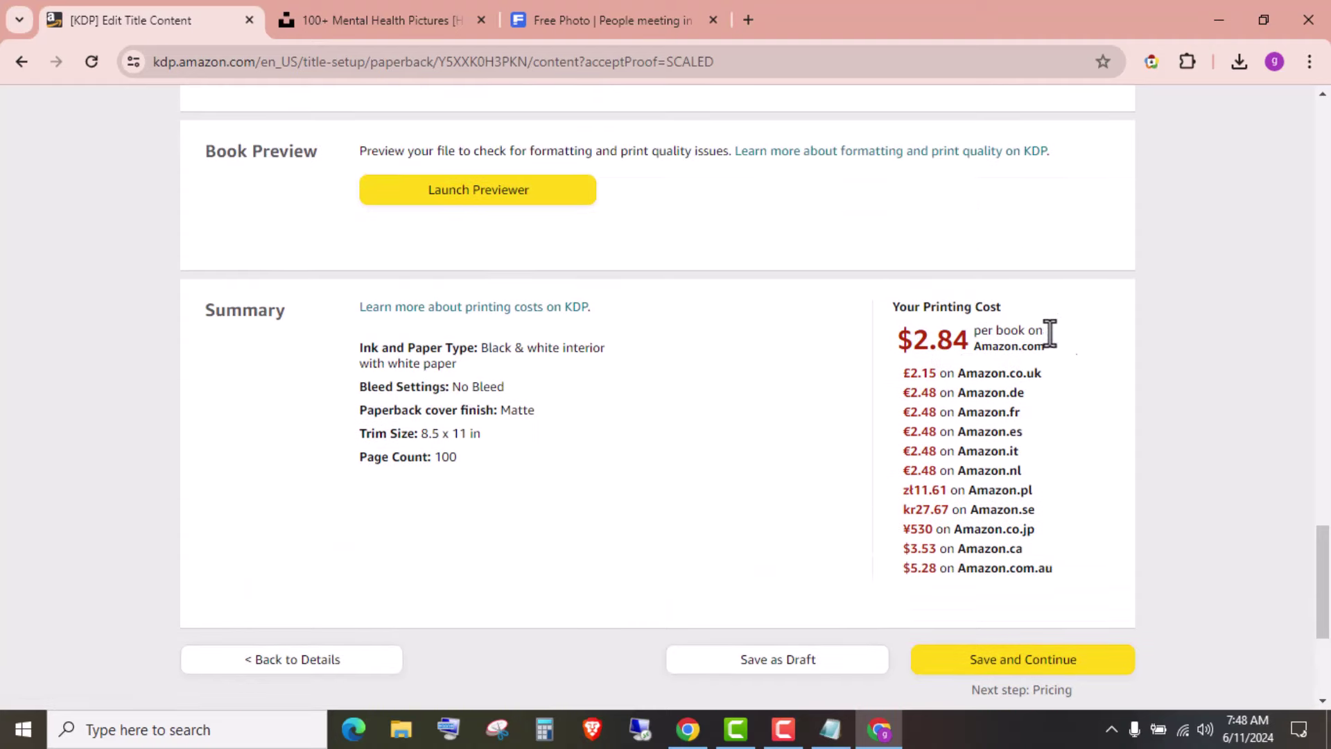
scroll(934, 339, "up", 4)
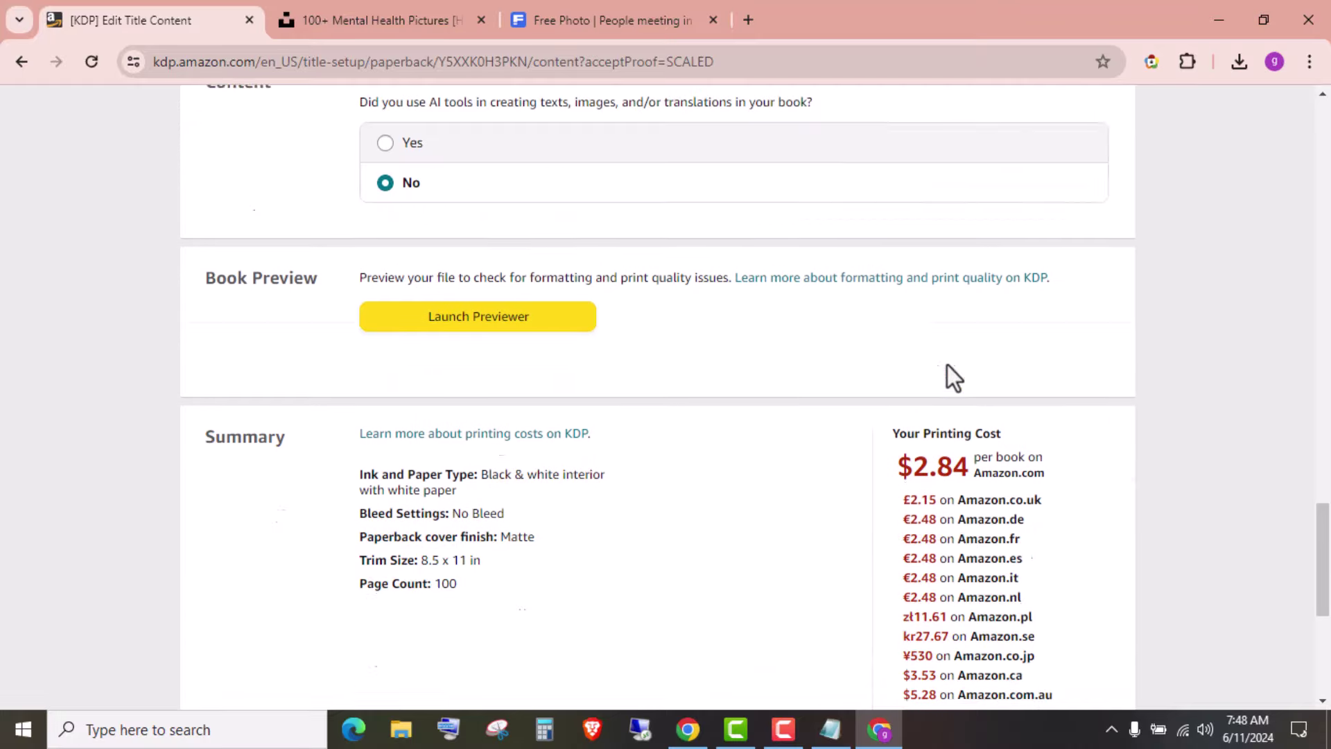
scroll(969, 499, "down", 3)
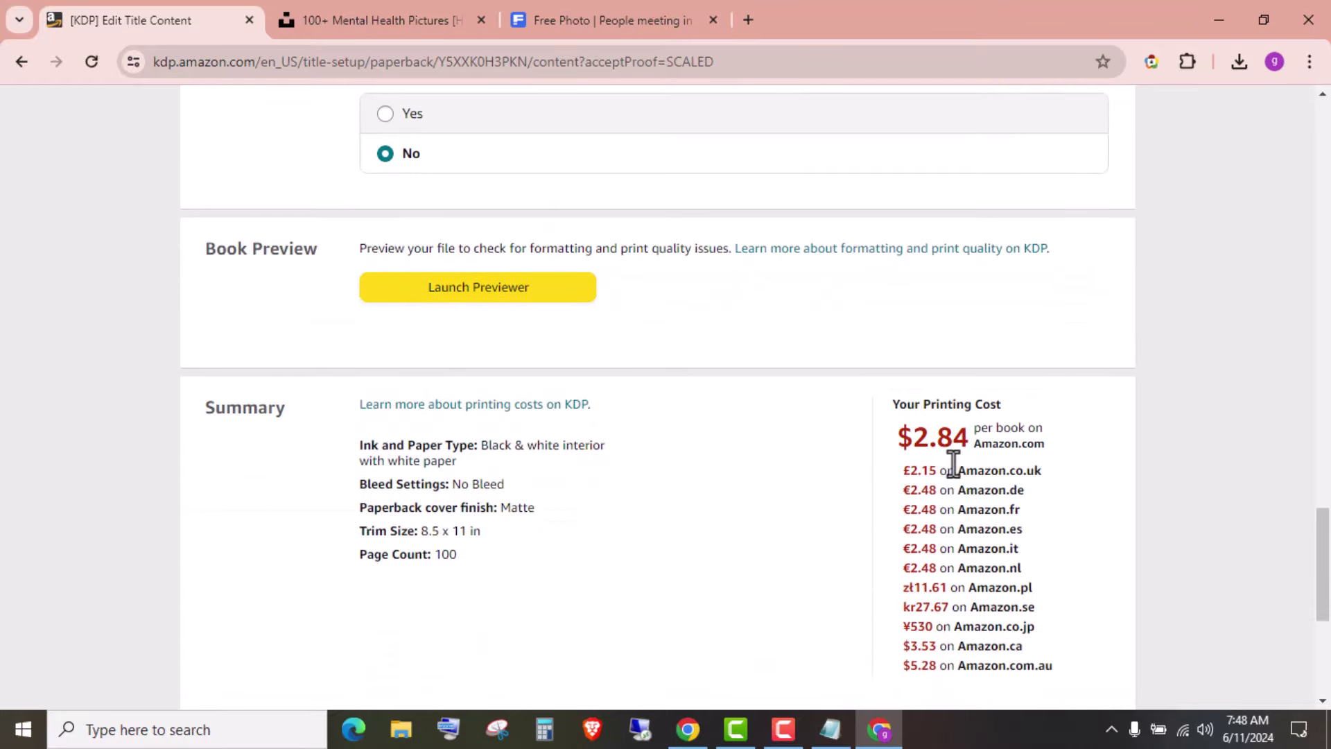
scroll(954, 463, "down", 2)
scroll(885, 460, "up", 9)
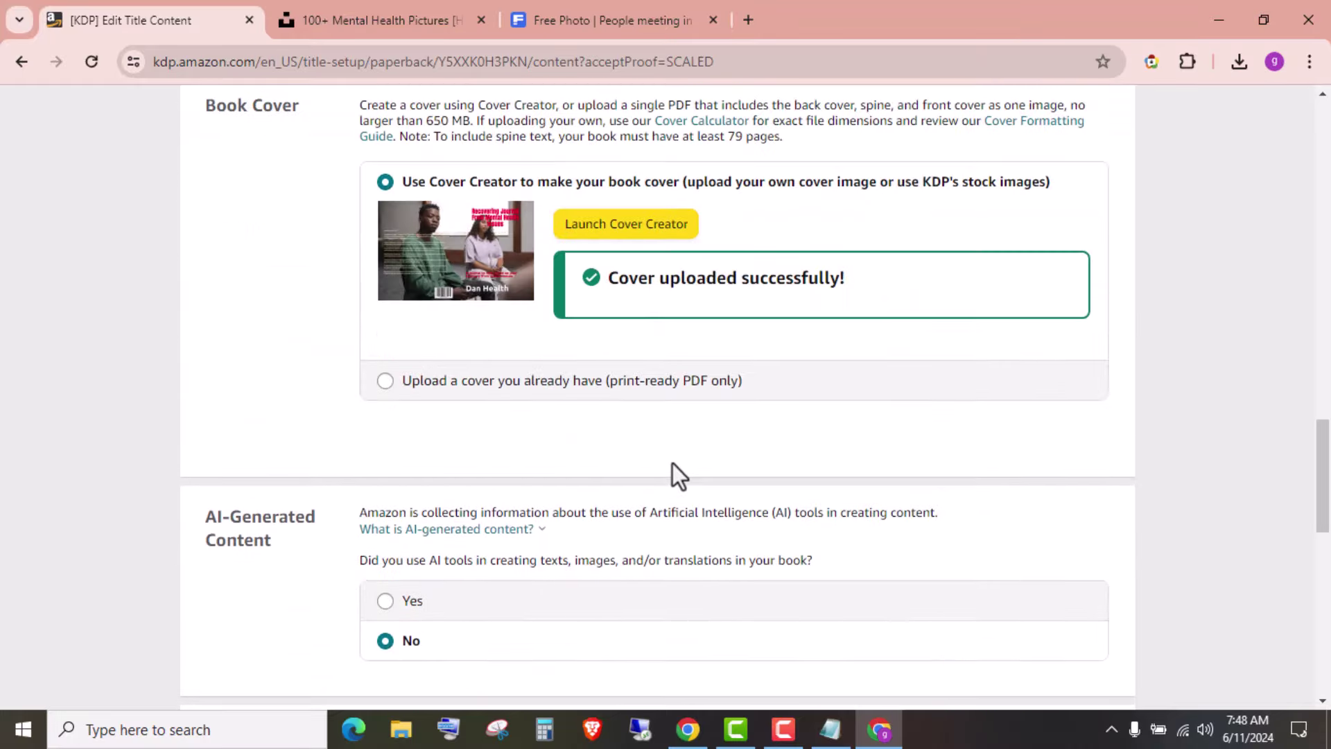
scroll(672, 463, "up", 13)
mouse_move(638, 461)
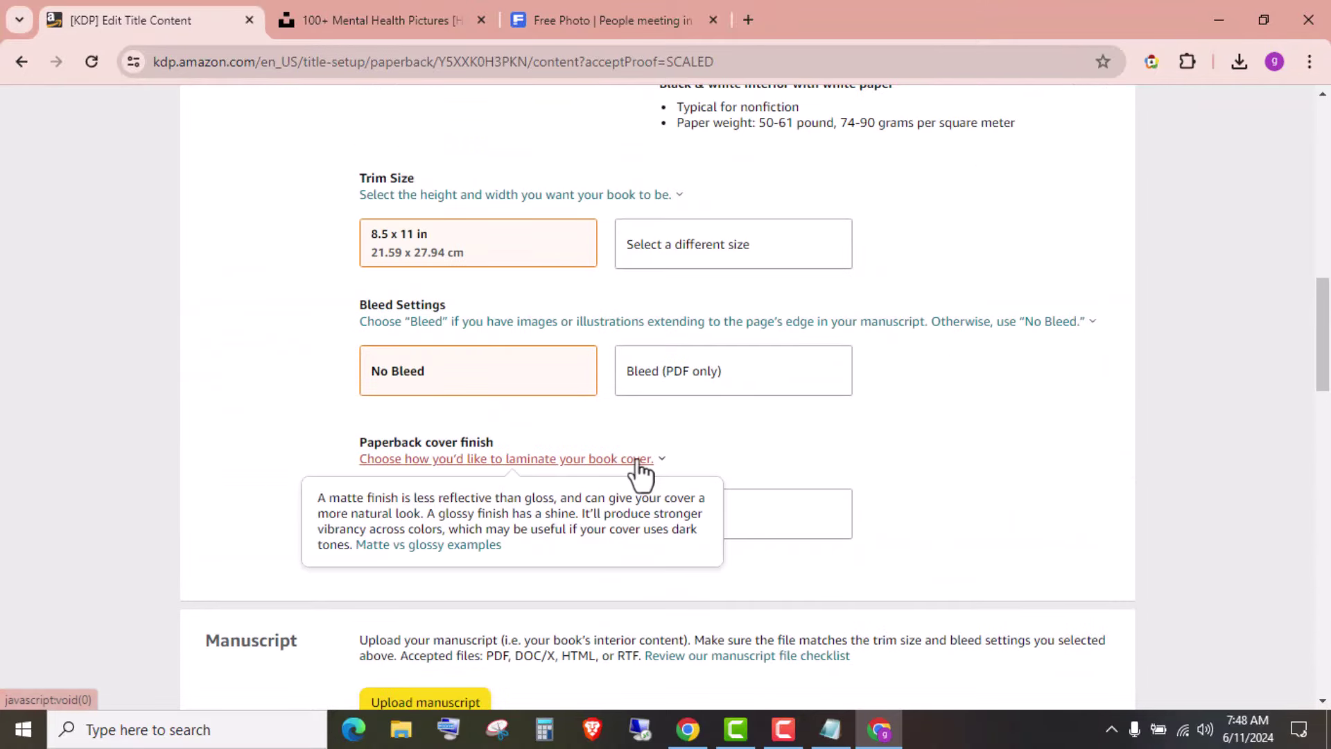
scroll(596, 372, "down", 5)
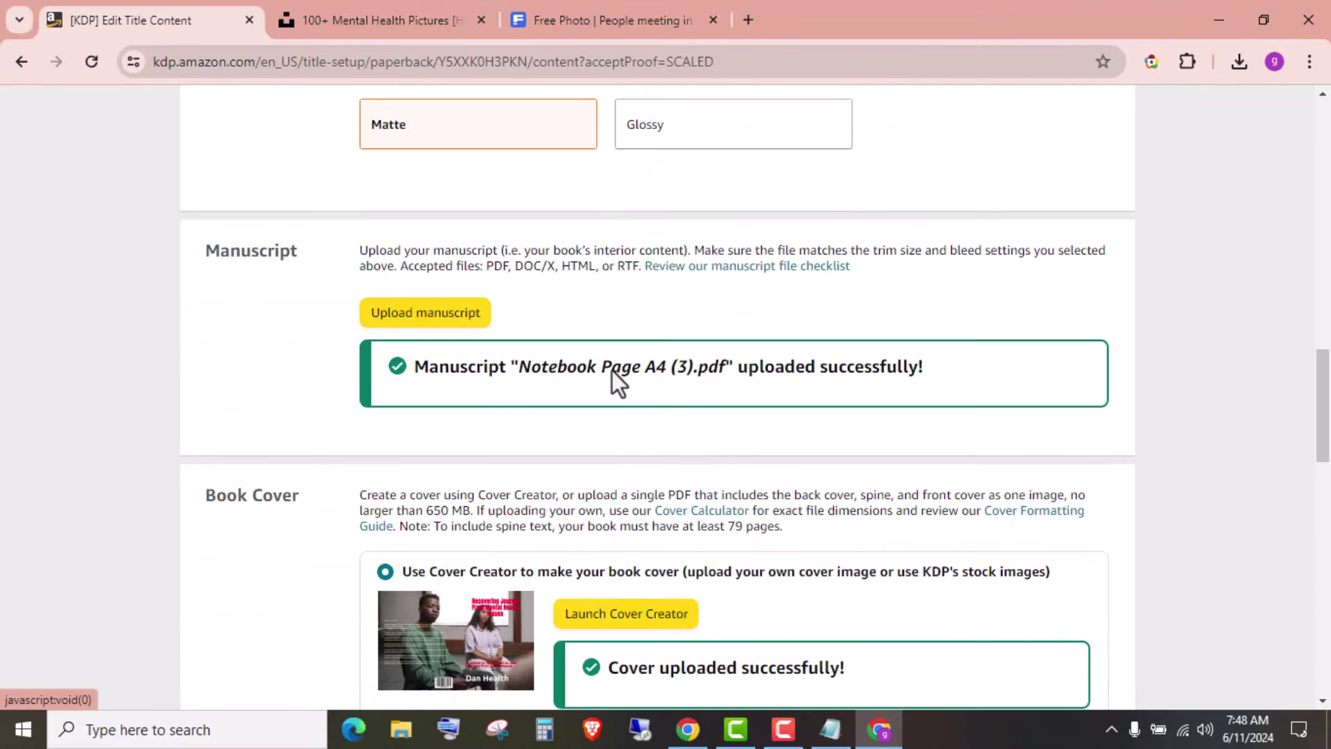
scroll(612, 372, "down", 15)
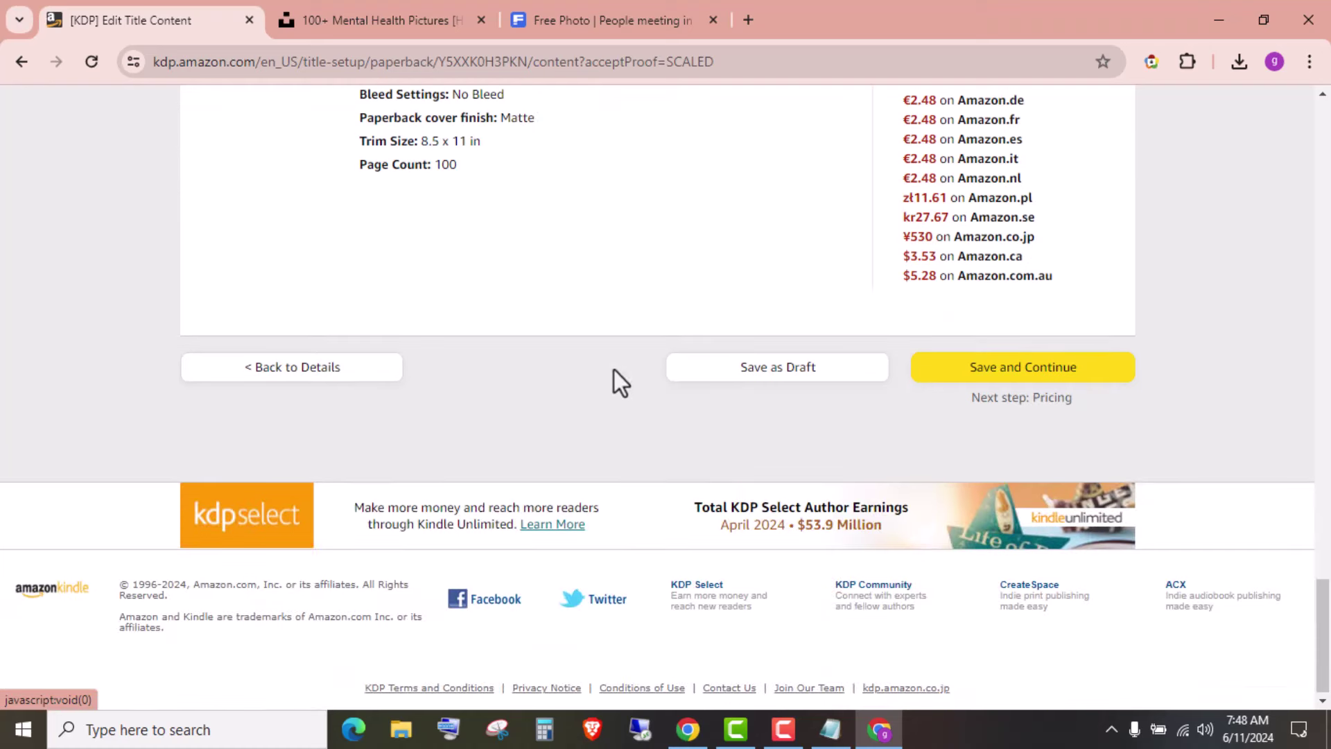
scroll(929, 285, "up", 2)
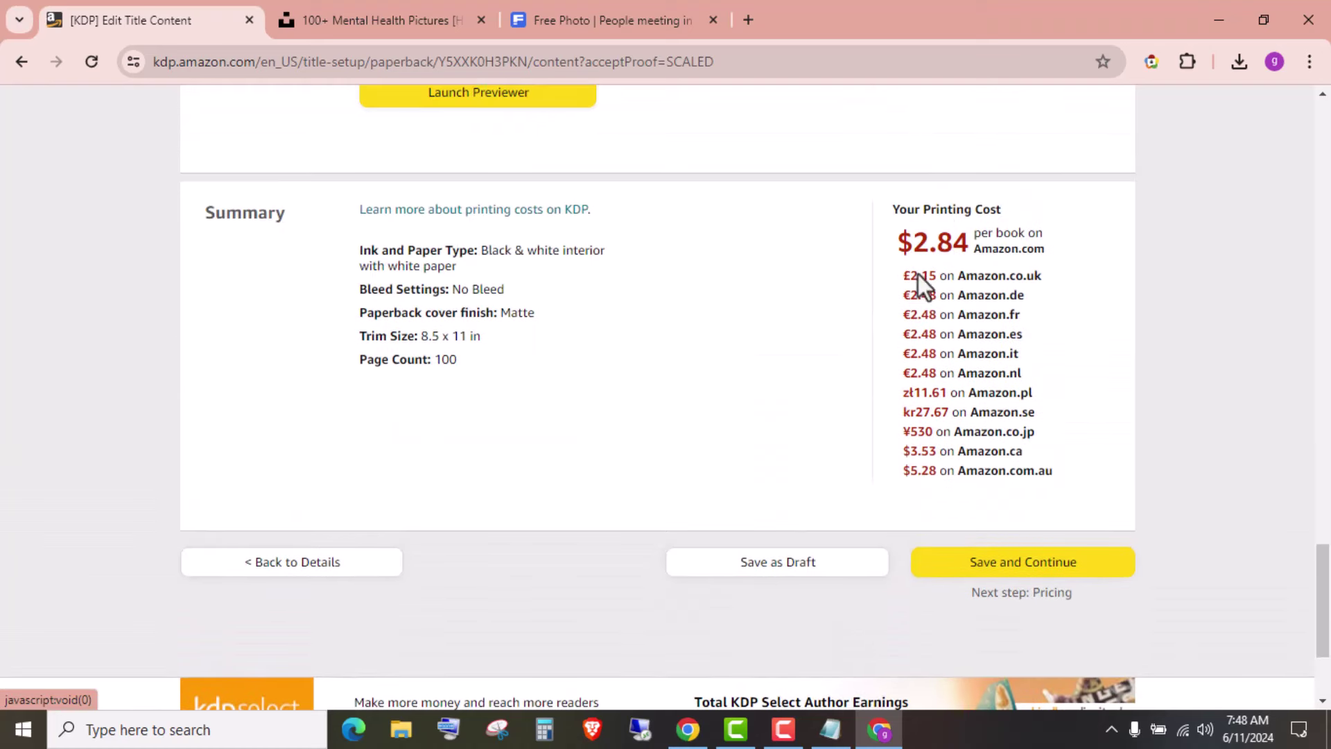
scroll(1009, 437, "down", 2)
left_click(1004, 368)
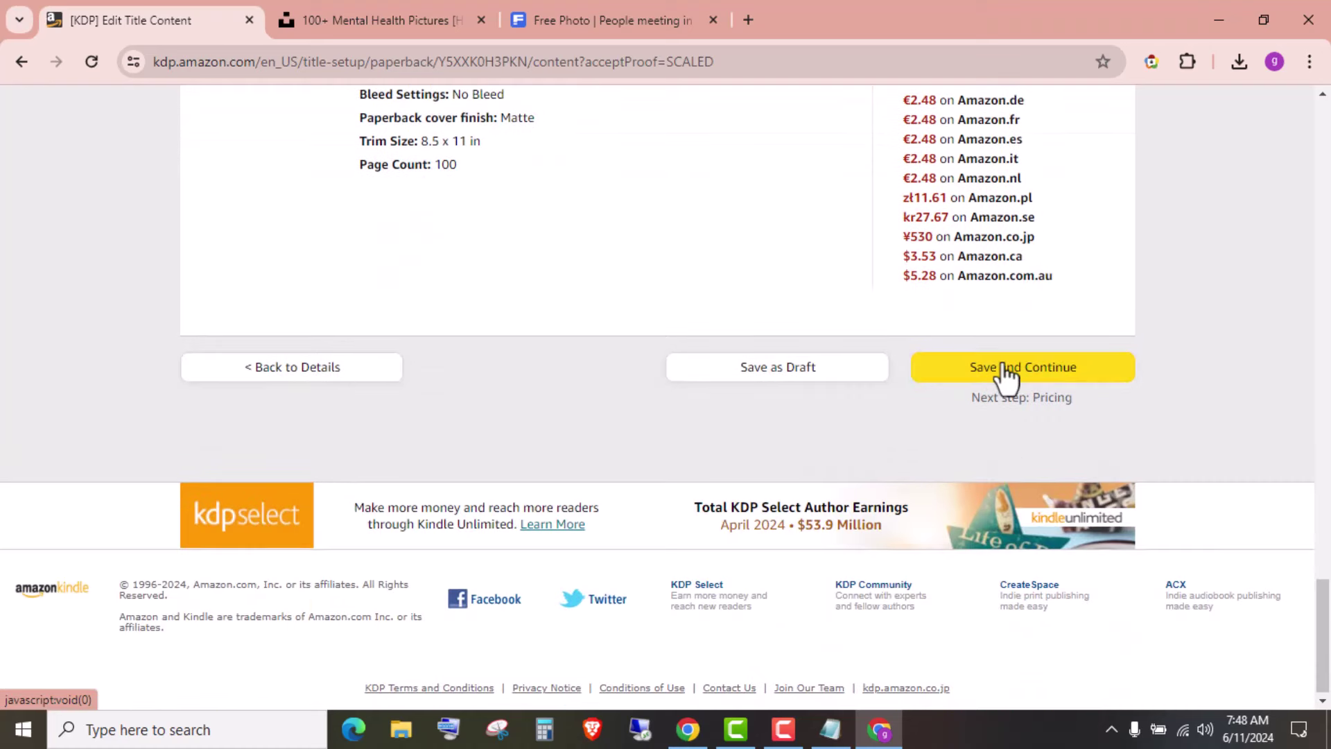
scroll(738, 331, "down", 8)
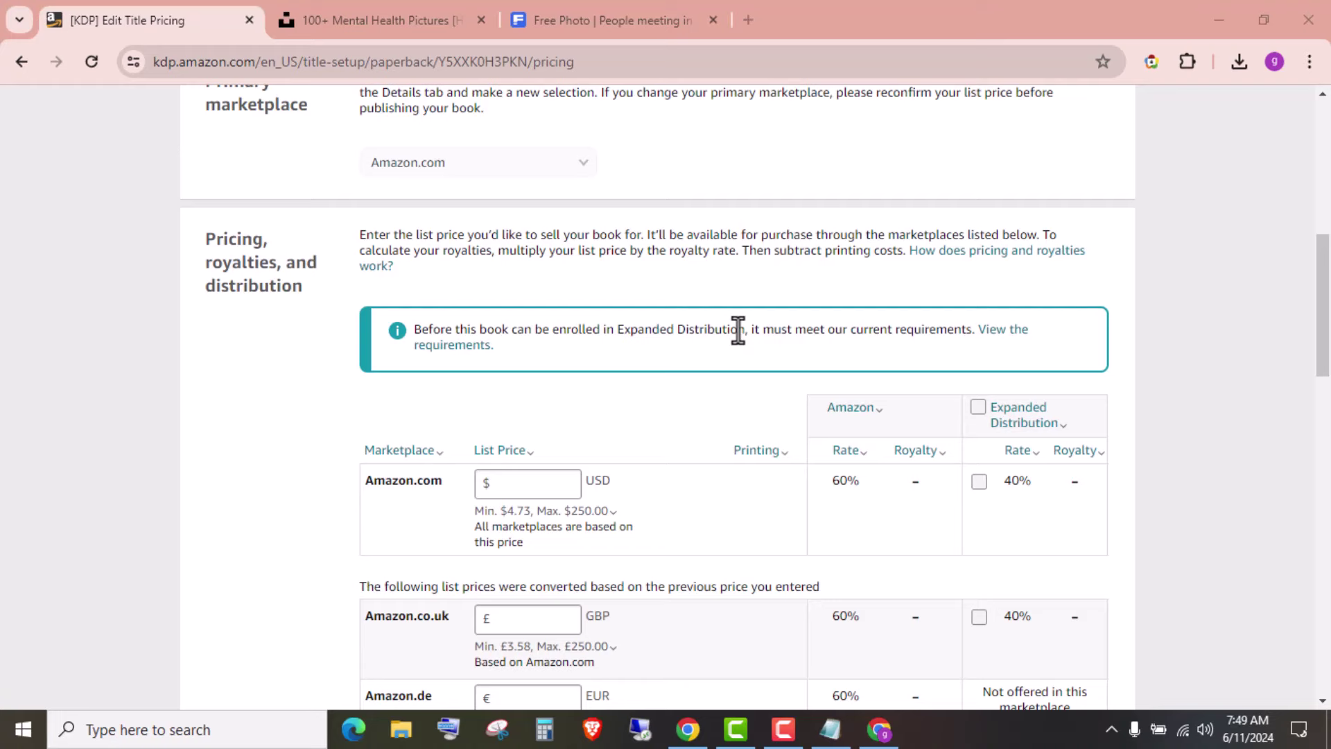
scroll(738, 331, "down", 1)
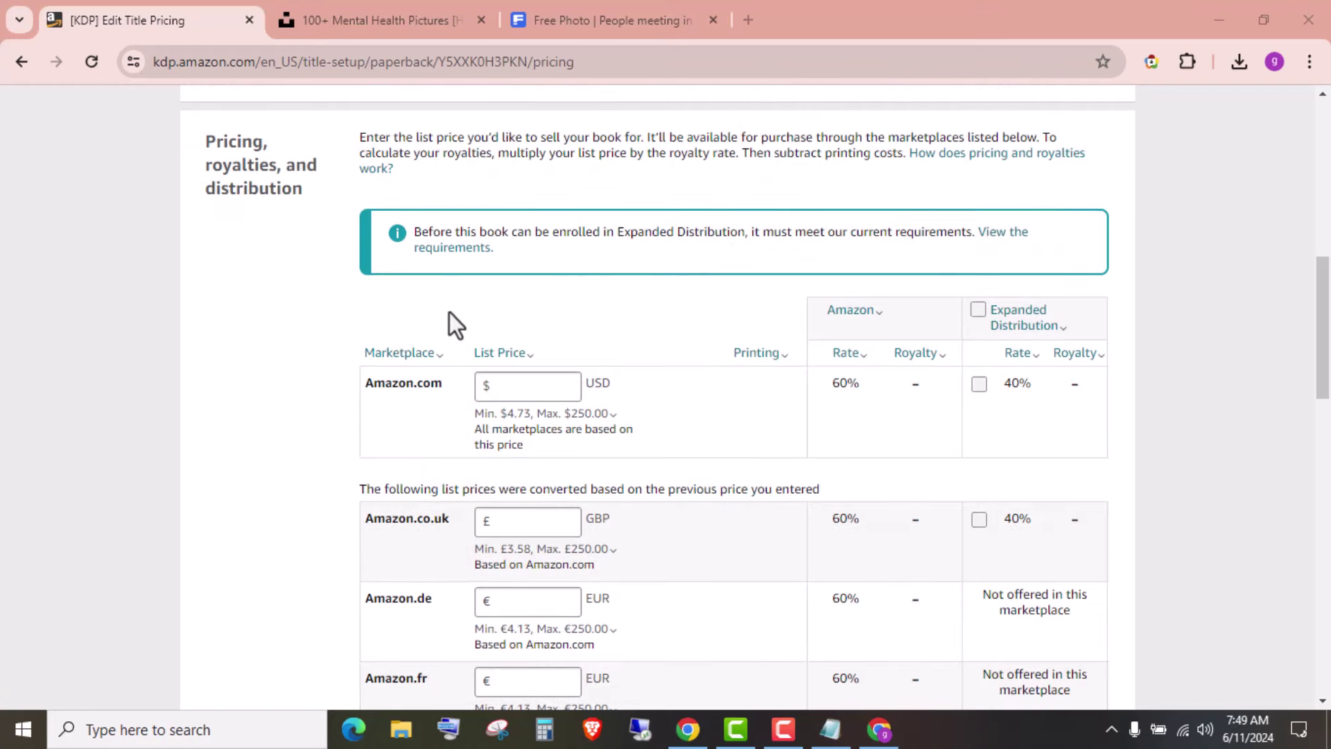
scroll(825, 238, "down", 1)
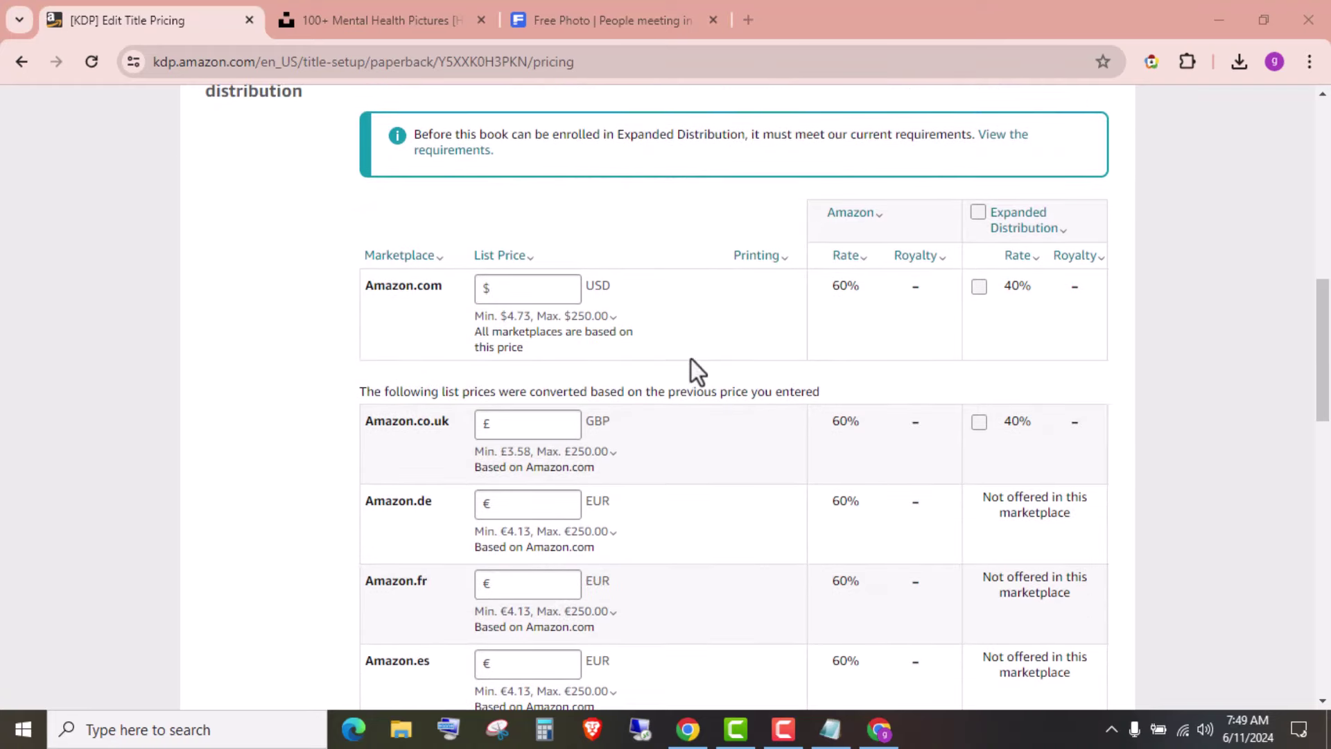
left_click(509, 296)
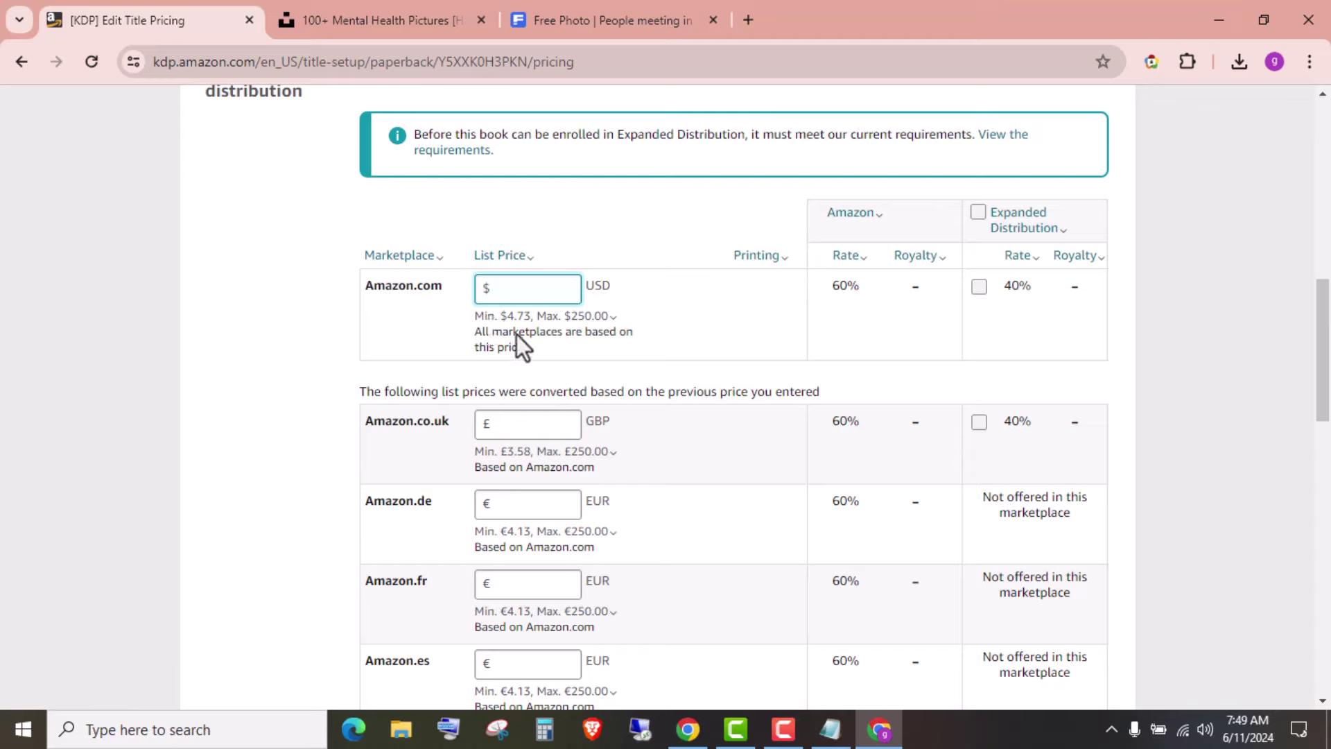
left_click(527, 319)
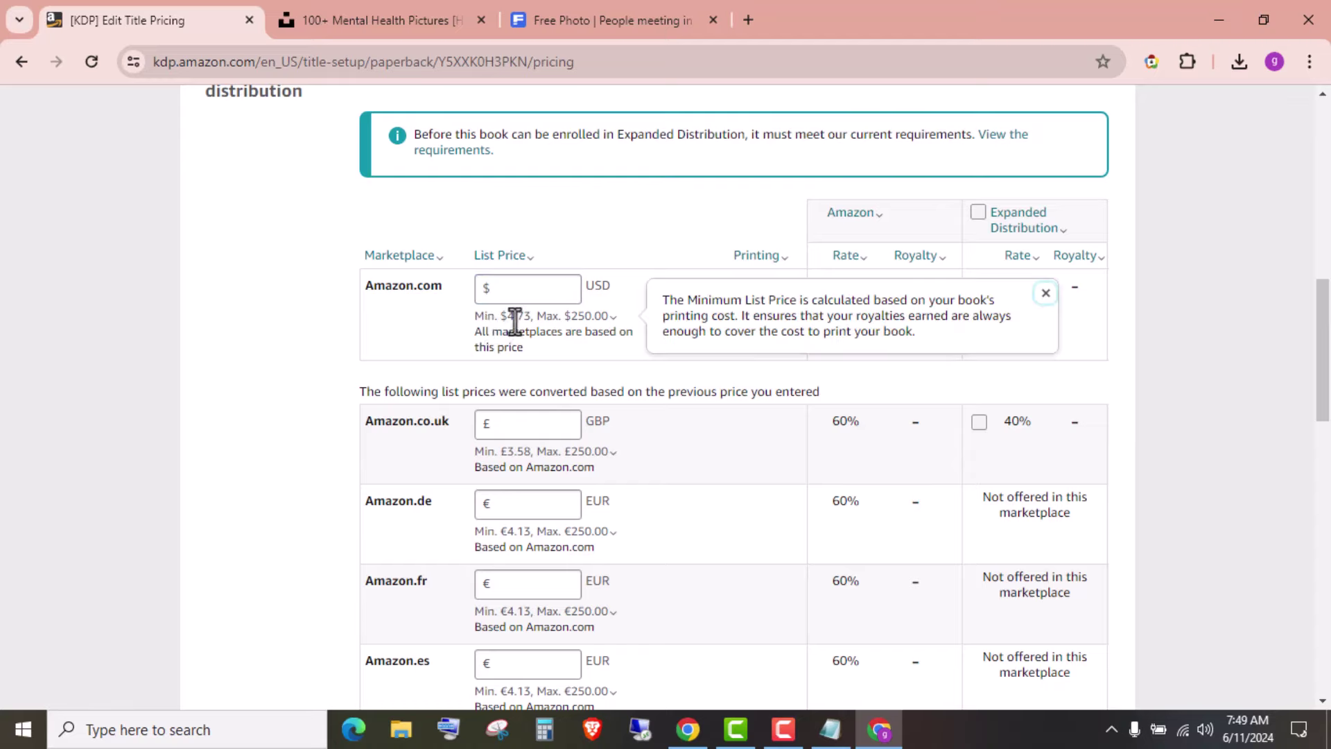
left_click(545, 318)
left_click(520, 298)
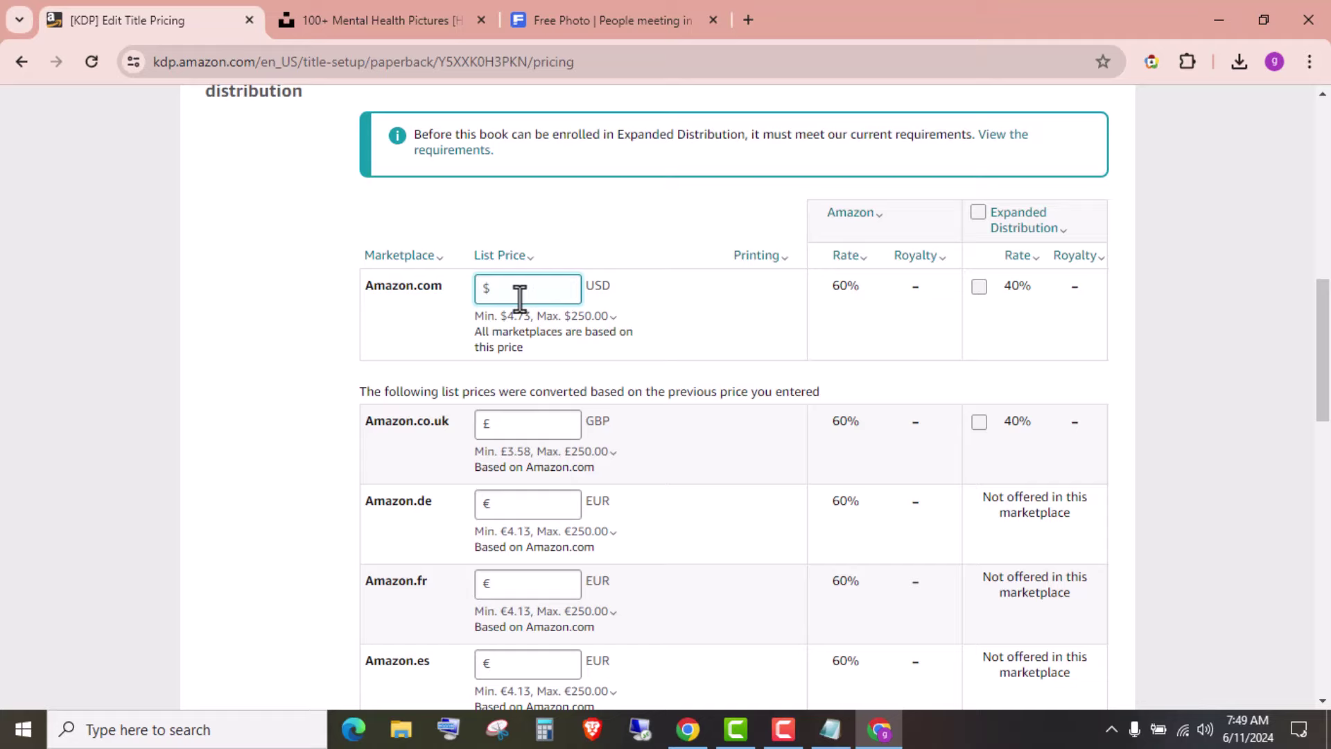
Enter a 5.00 Amazon.com list price and check the resulting royalty estimate.
type("5")
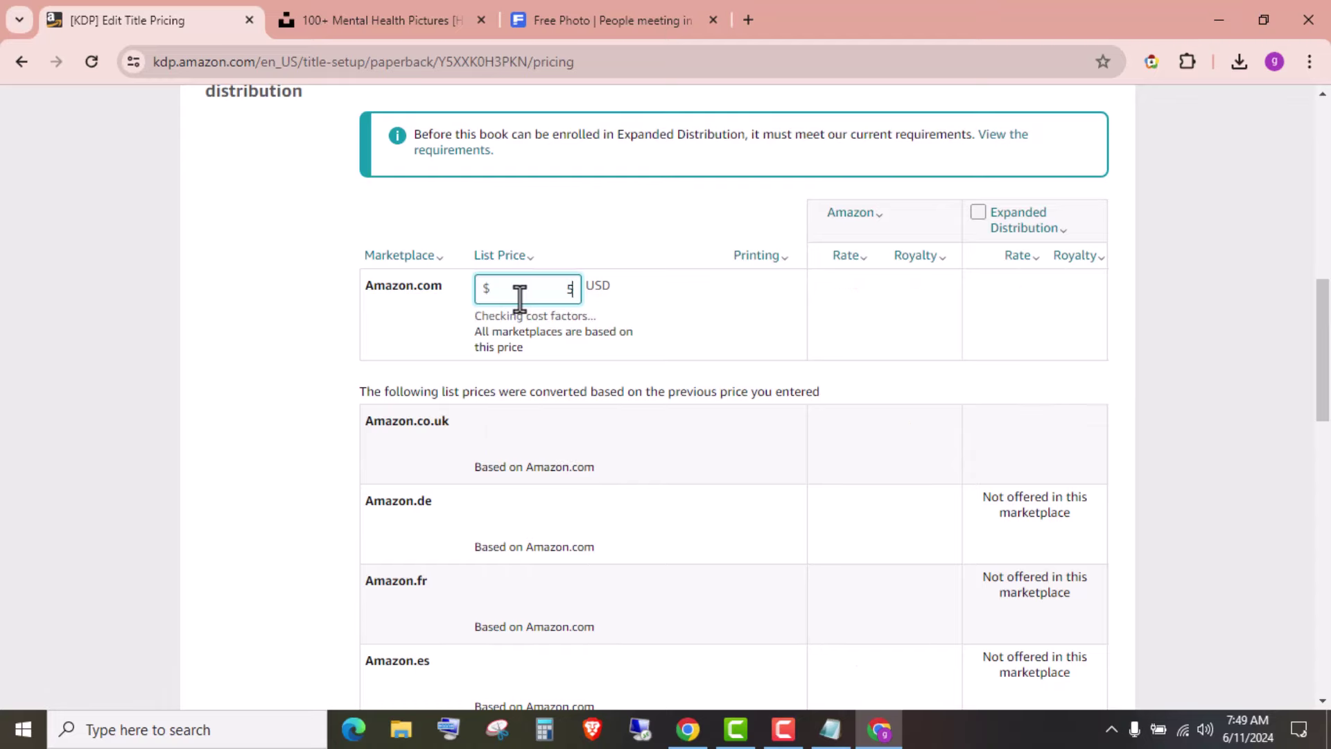
left_click(901, 257)
left_click(918, 301)
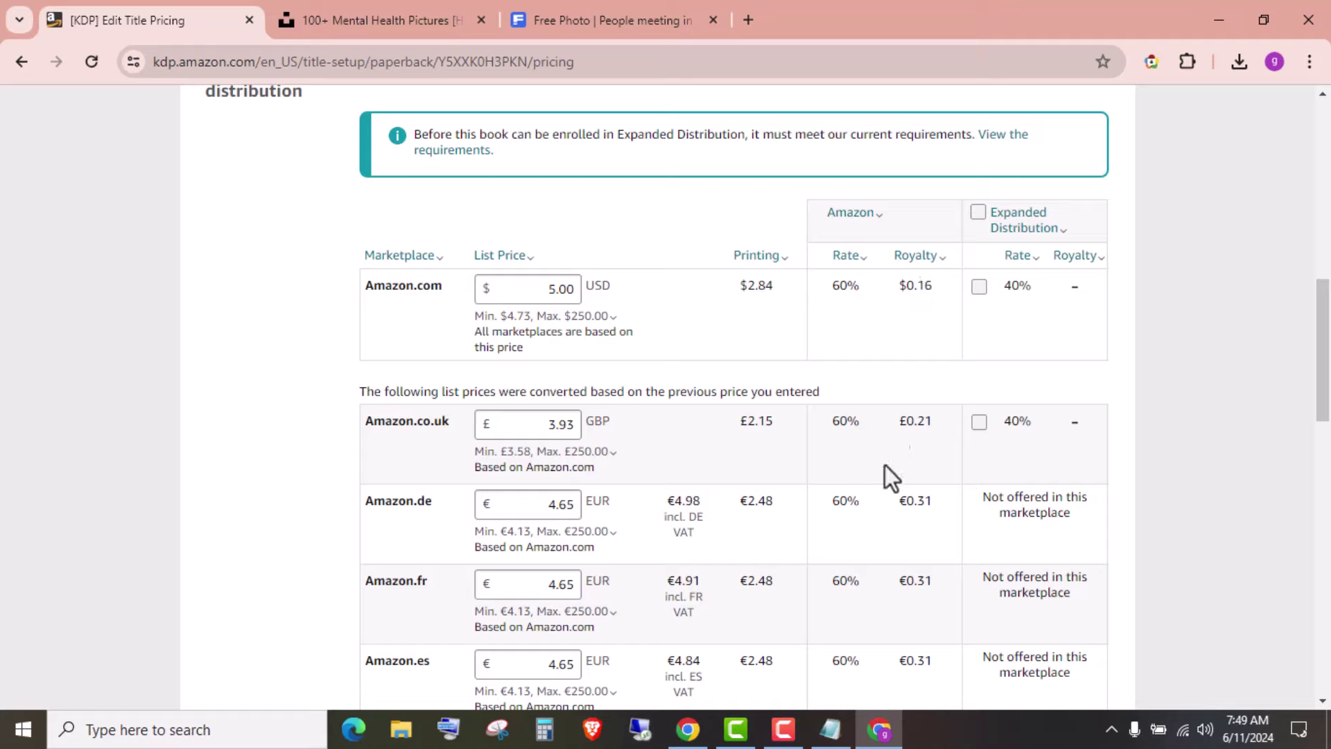
key("F10")
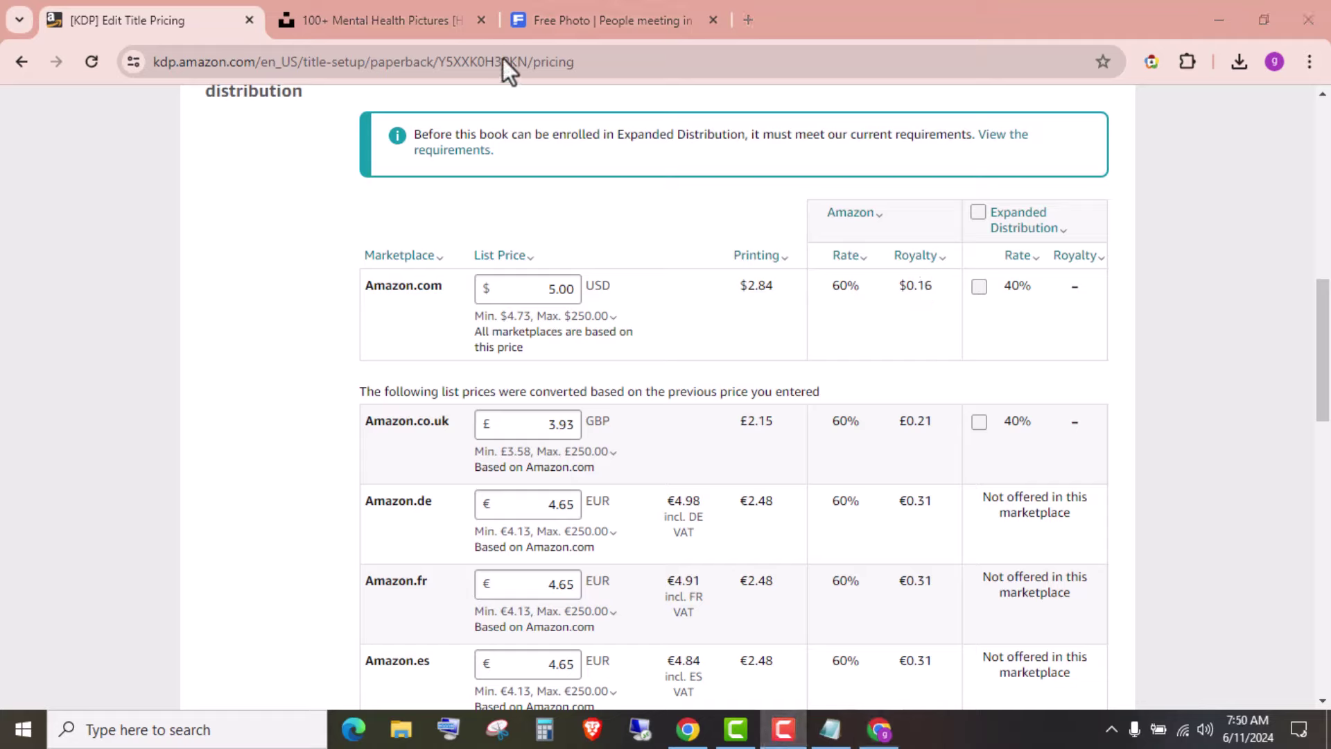
Change the list price to $10.00, giving a $3.16 royalty, £7.86 and €9.29.
triple_click(547, 289)
type("10")
left_click(642, 285)
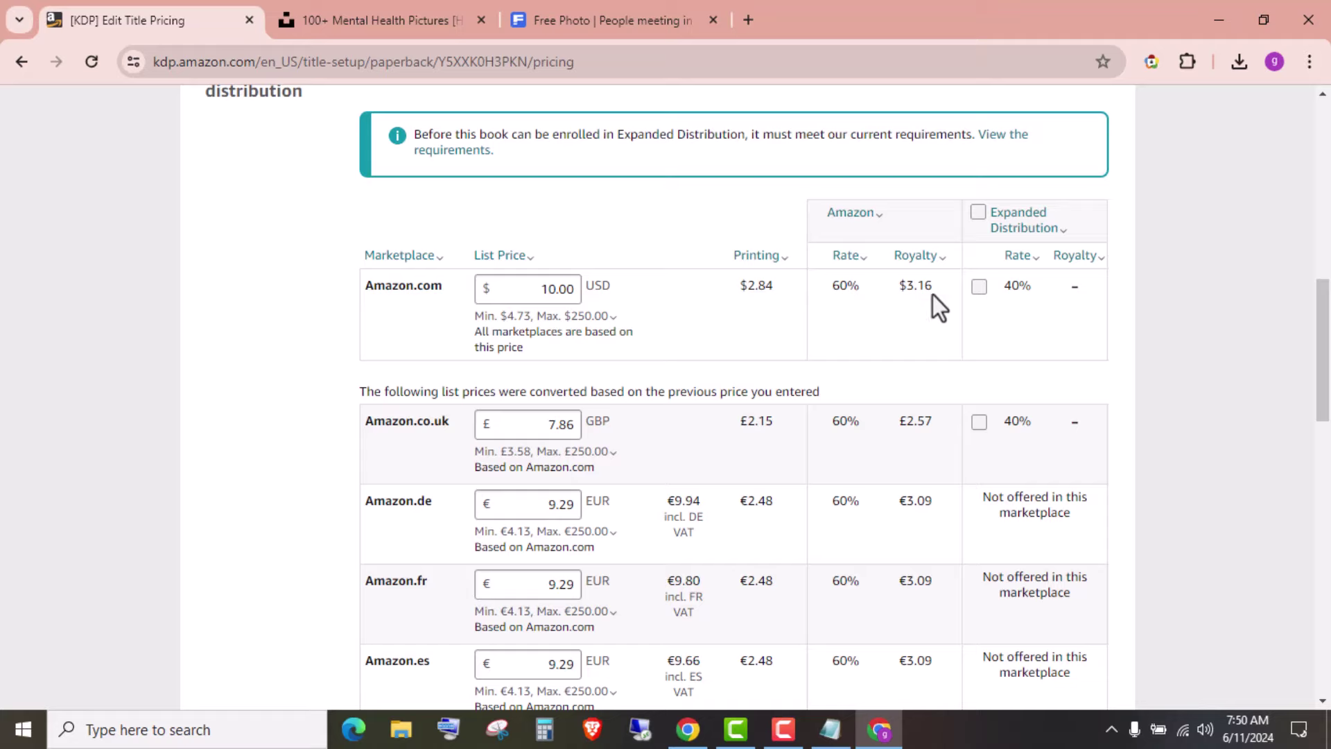
left_click(613, 316)
scroll(734, 351, "down", 3)
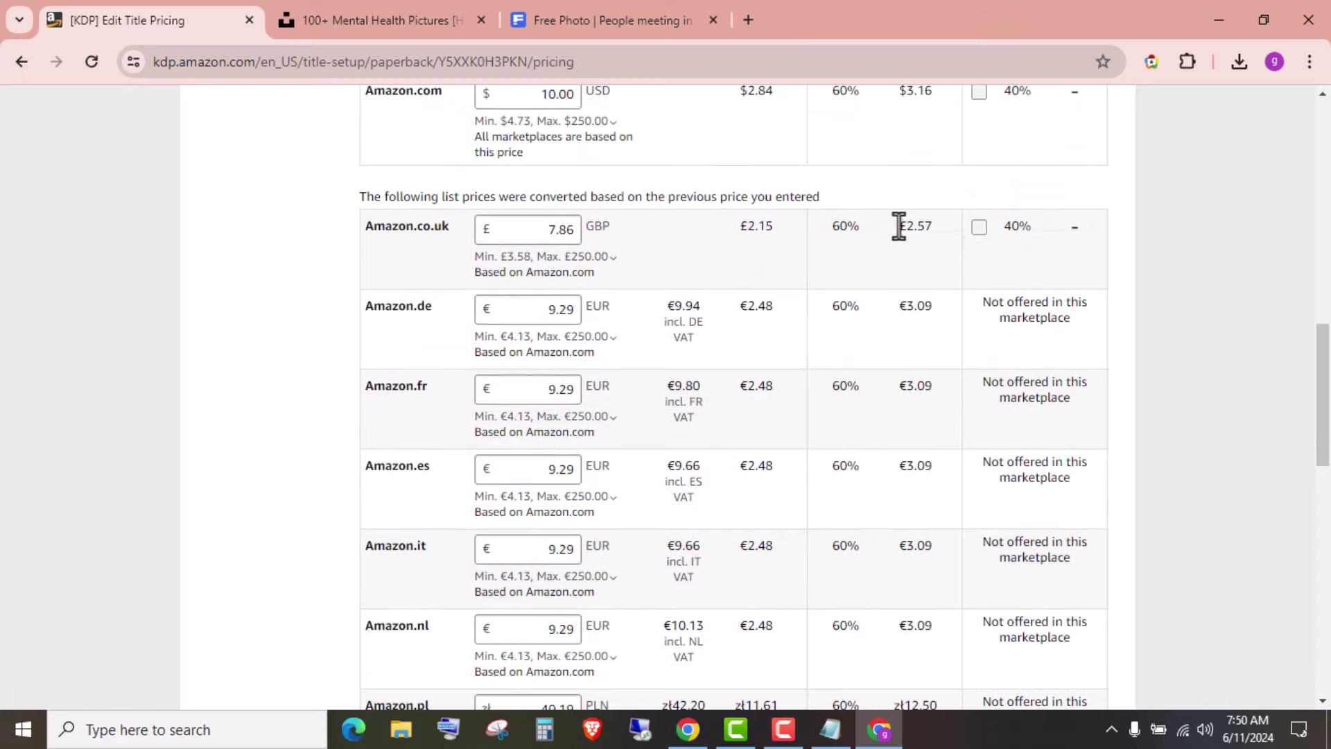
scroll(970, 356, "up", 3)
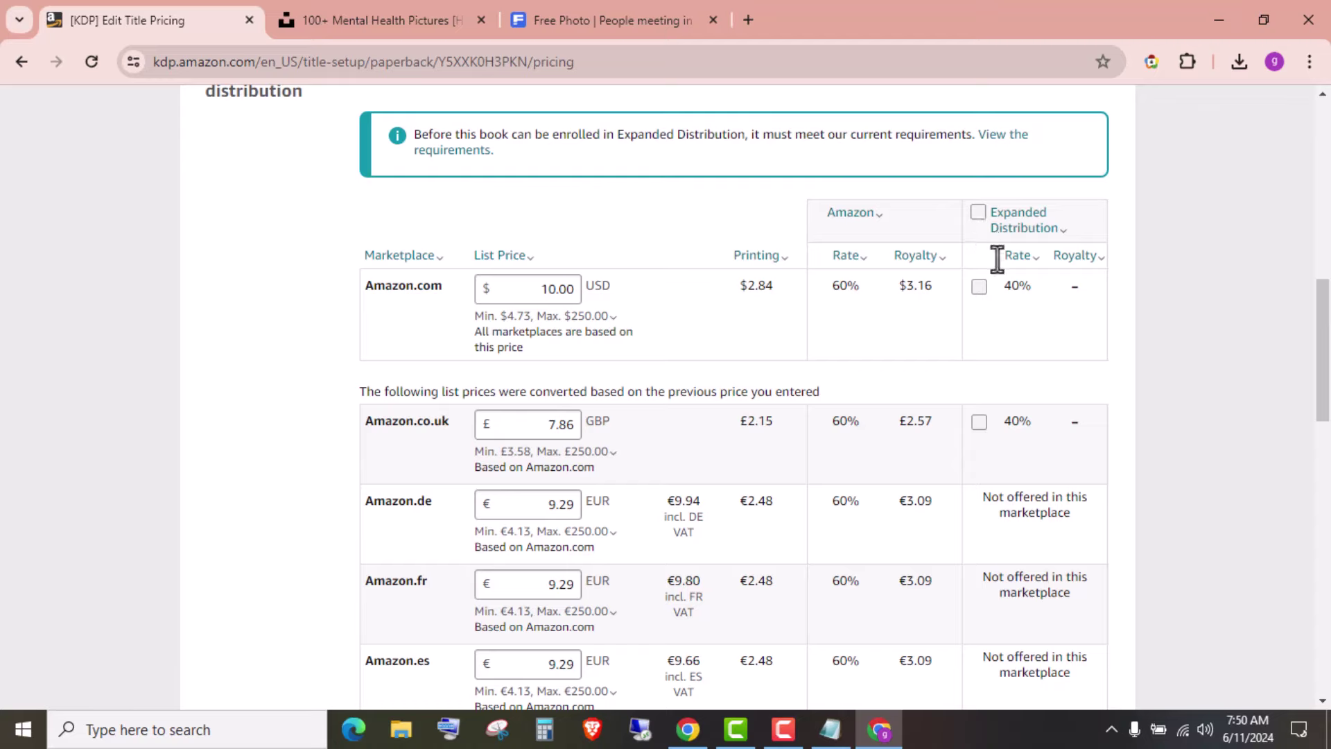
left_click(1005, 224)
mouse_move(977, 233)
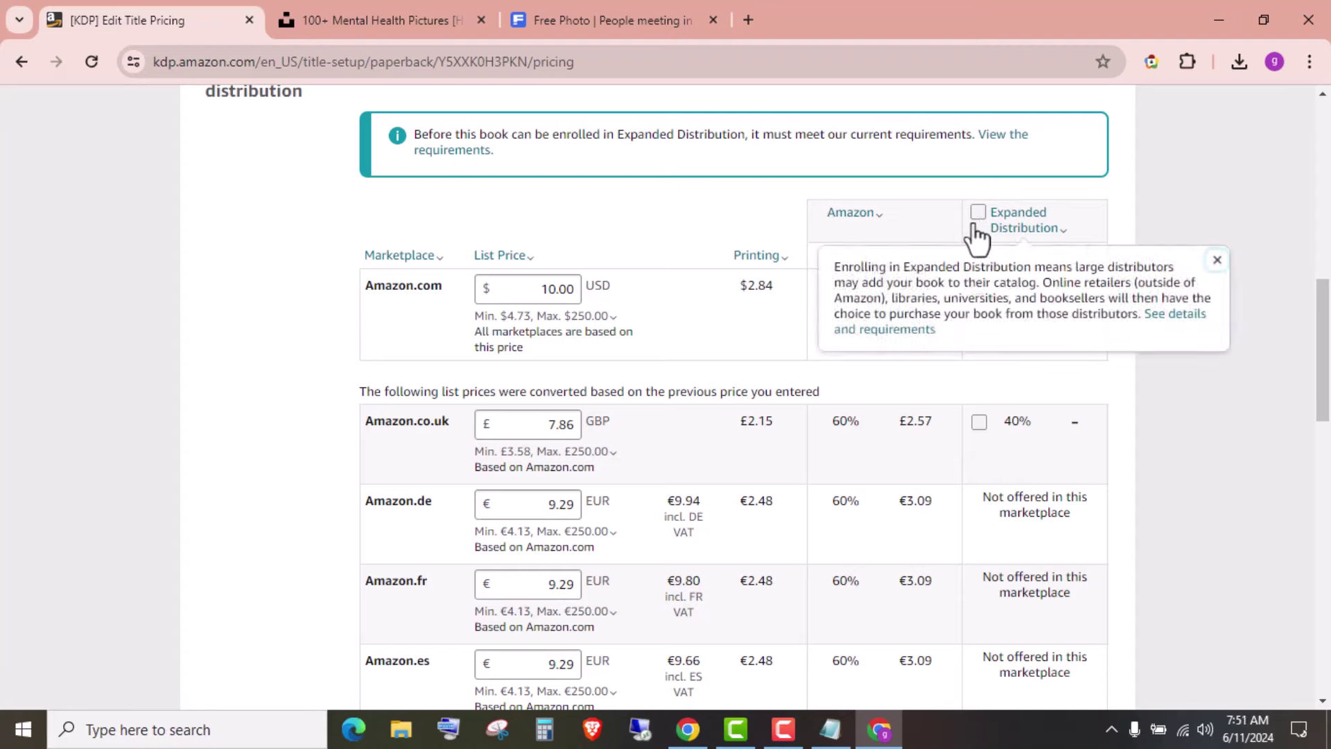
scroll(758, 382, "up", 2)
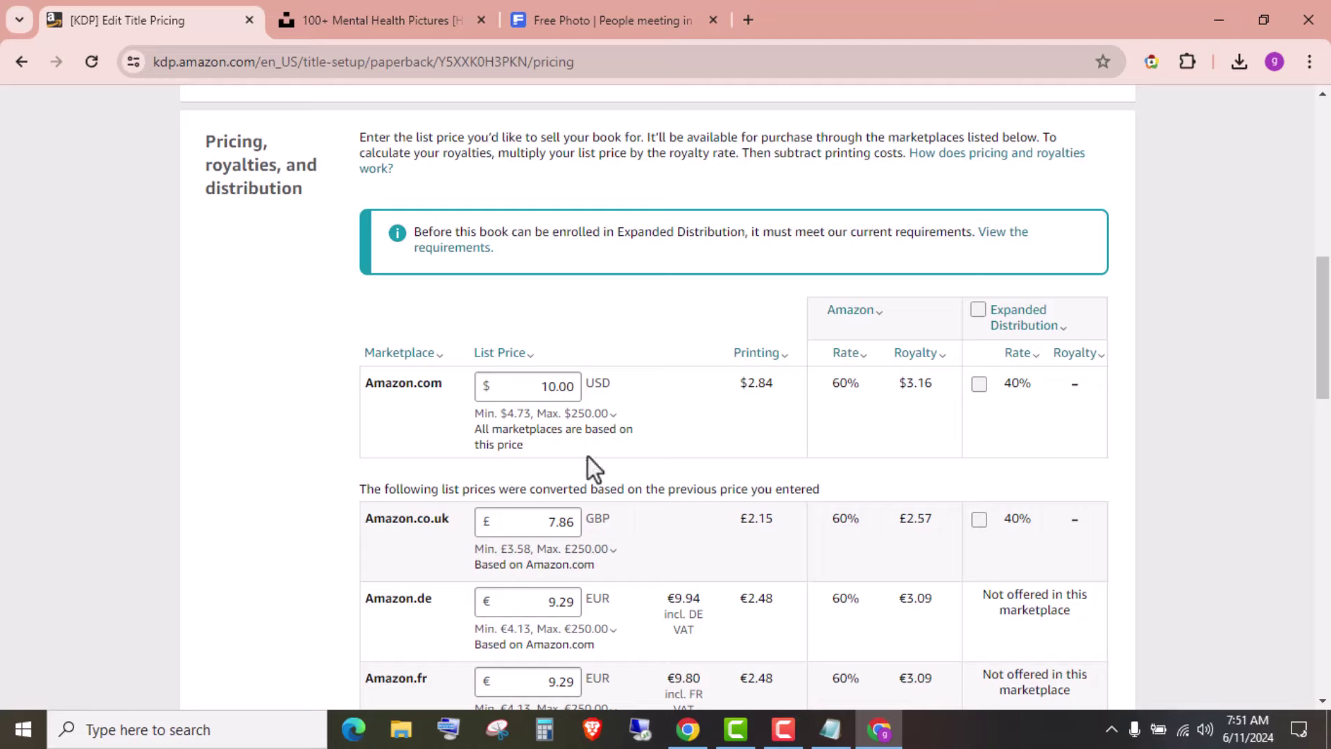
left_click(530, 413)
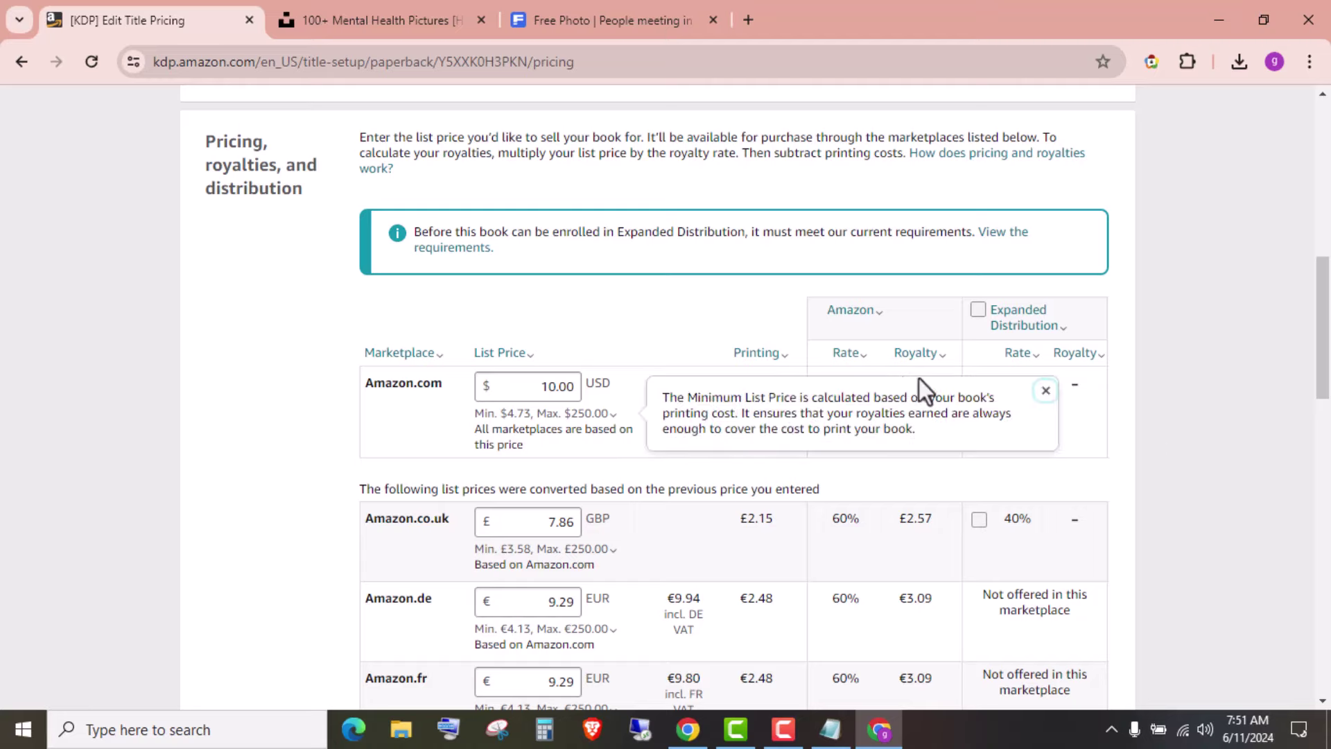
left_click(929, 354)
left_click(1154, 394)
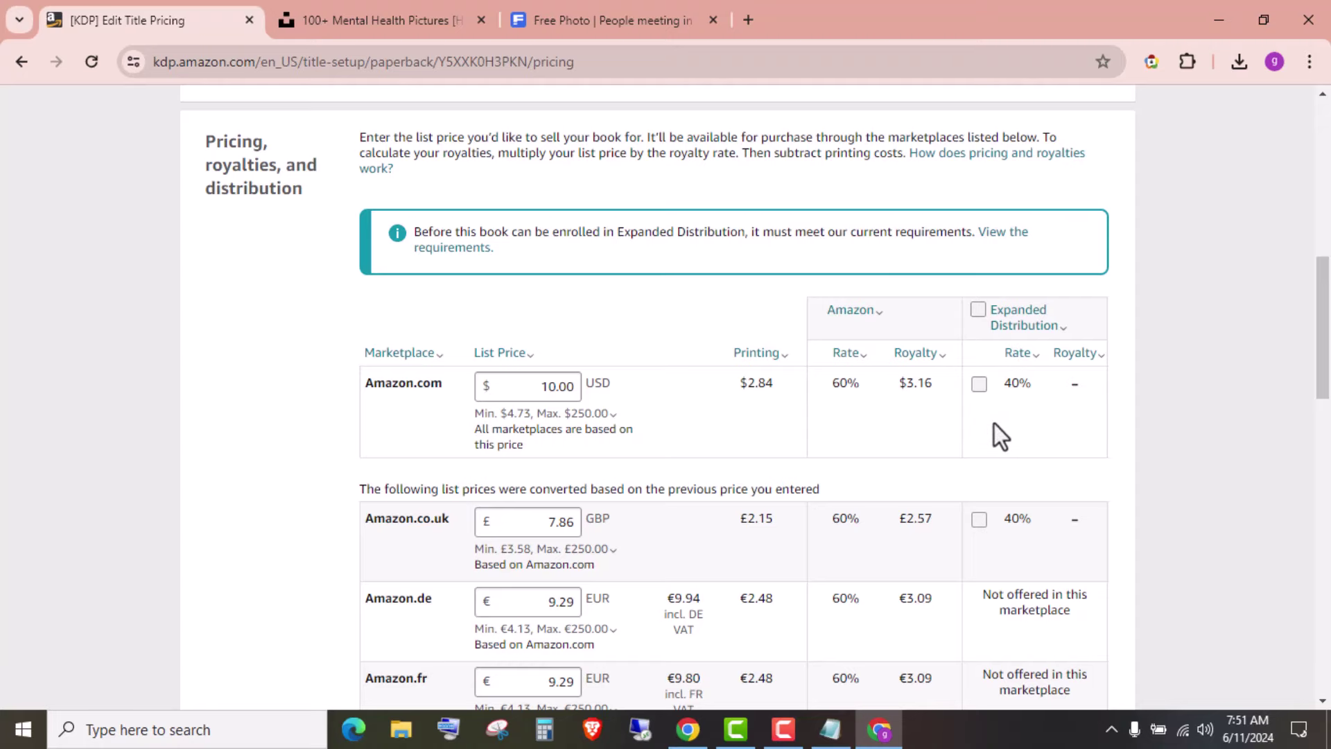
scroll(891, 467, "down", 1)
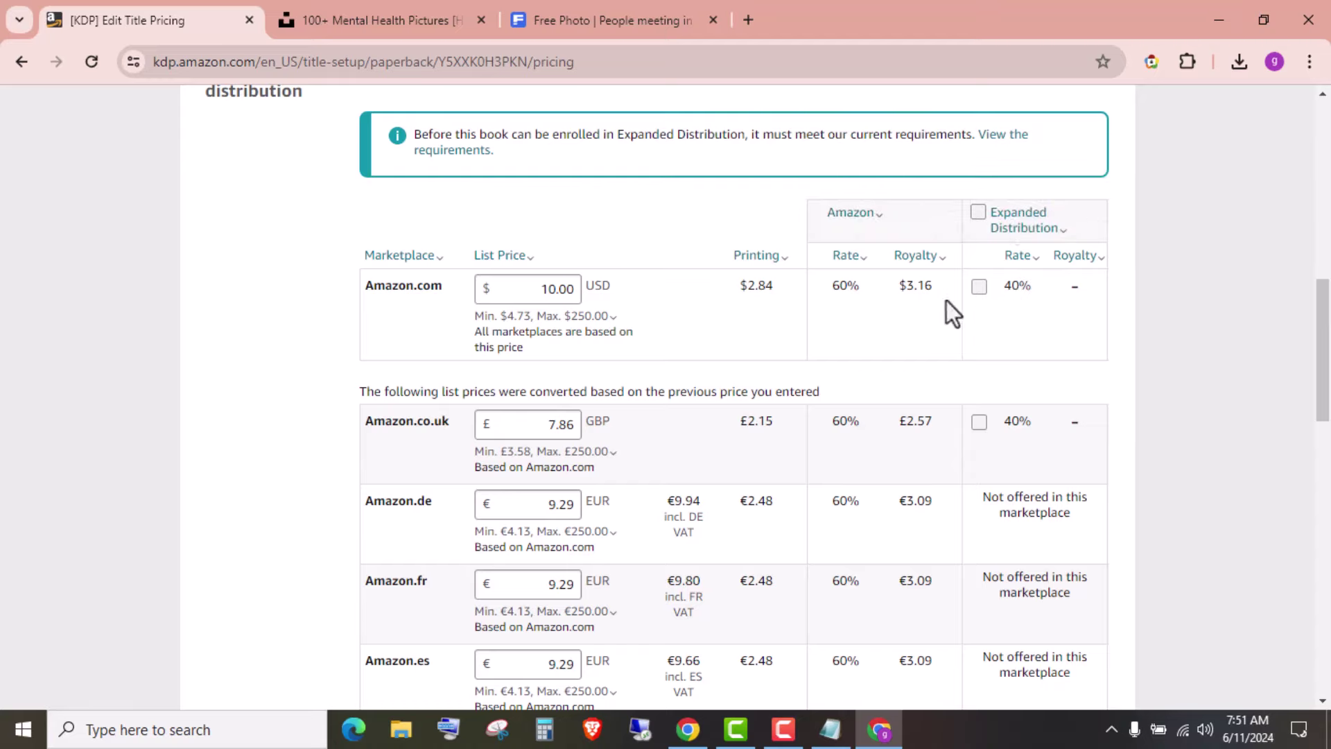
scroll(993, 319, "down", 8)
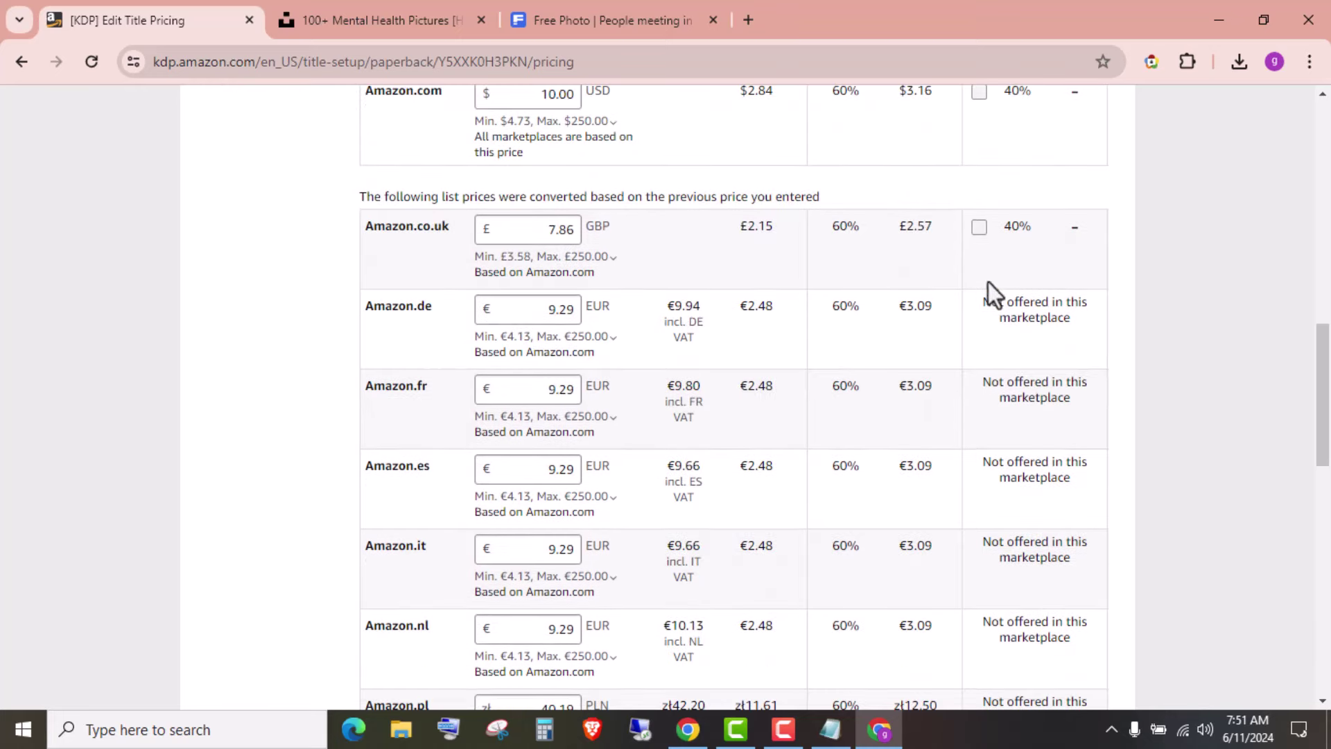
scroll(739, 338, "down", 5)
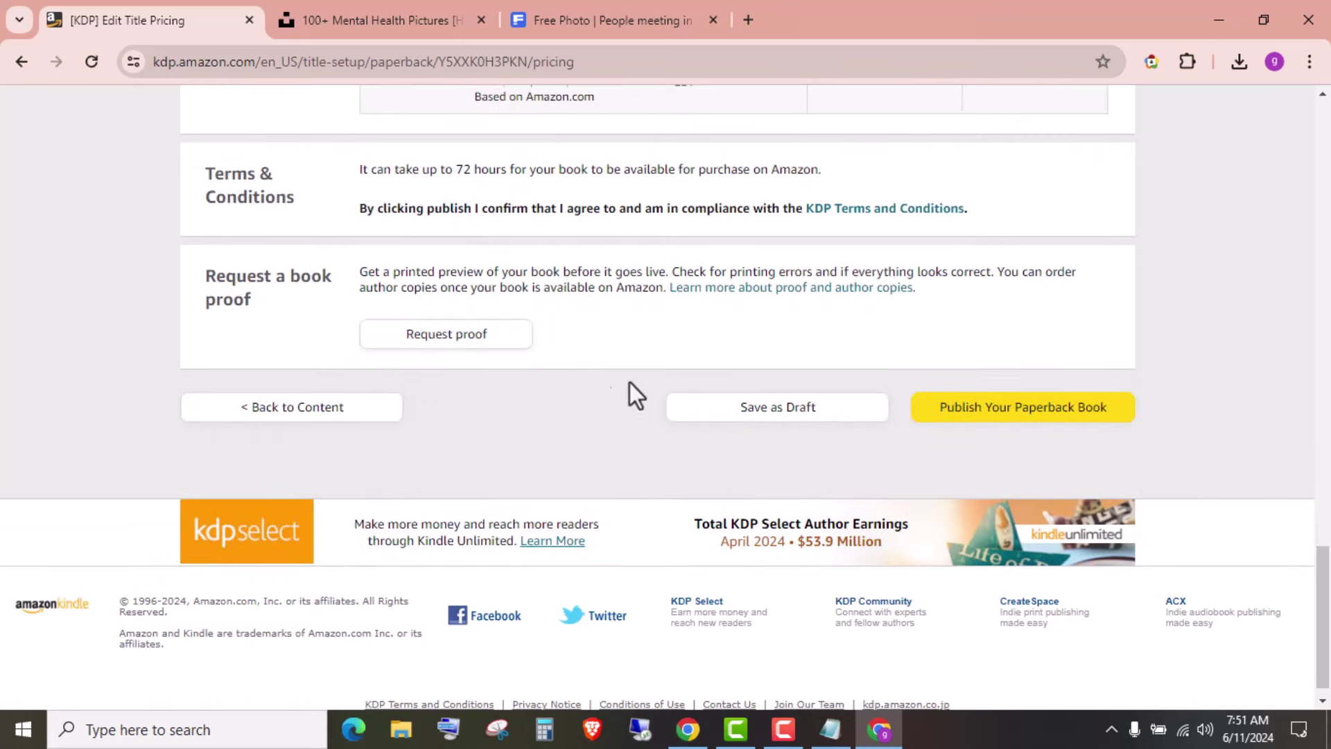
scroll(763, 347, "up", 1)
scroll(702, 342, "down", 2)
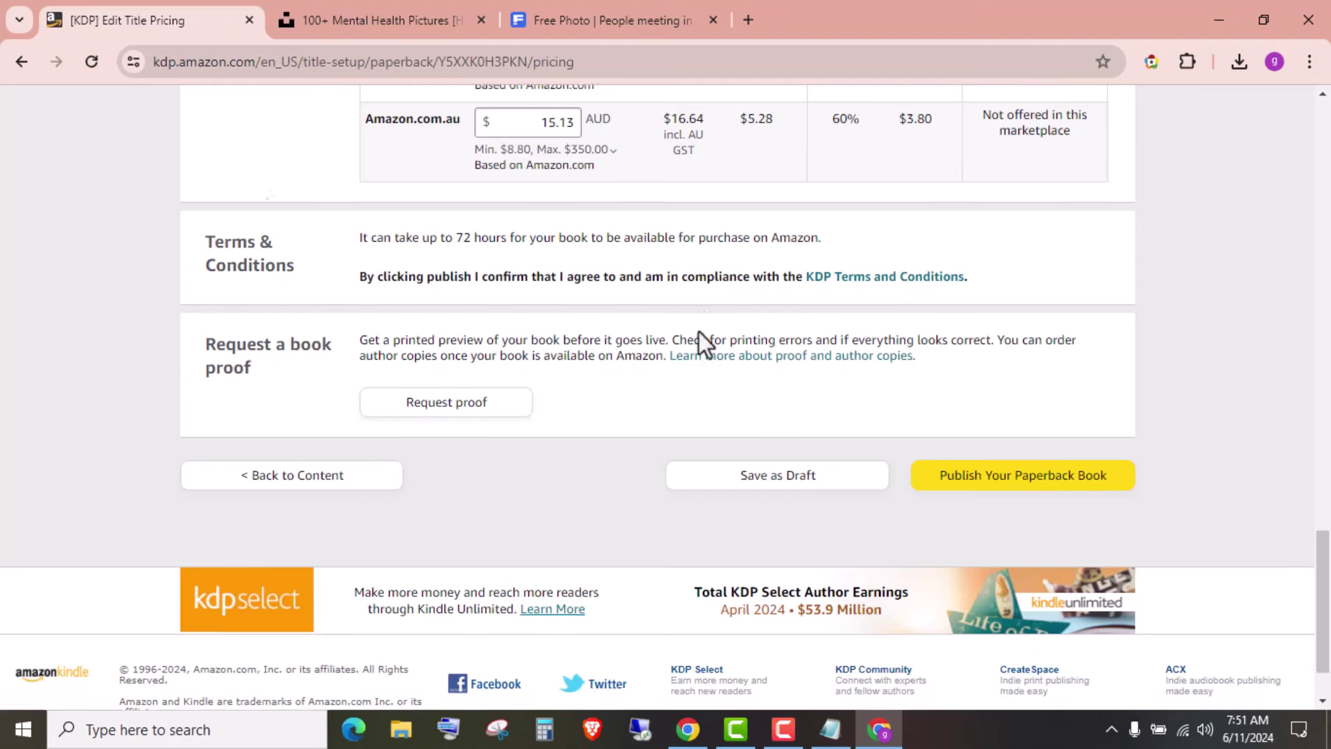
Publish the paperback at $10.00 and review the 'Your paperback has been submitted' confirmation.
left_click(1002, 407)
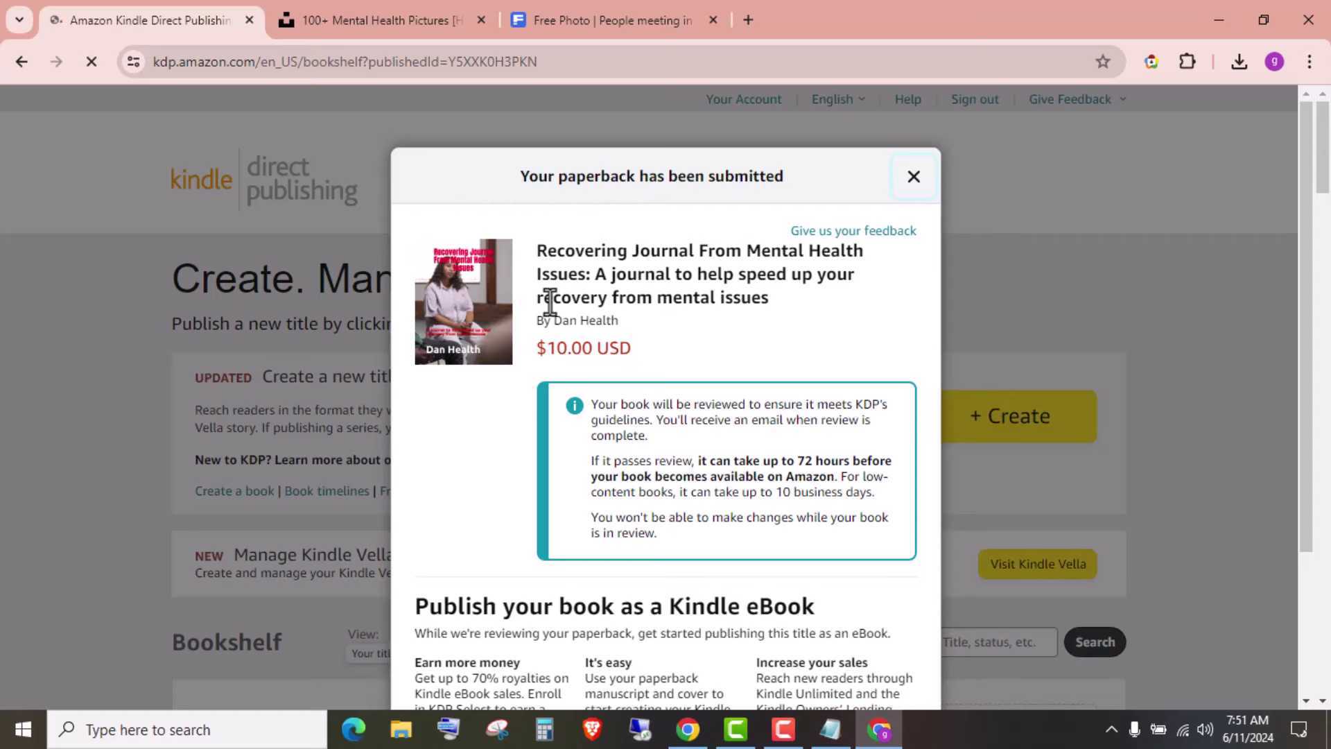
scroll(626, 439, "down", 2)
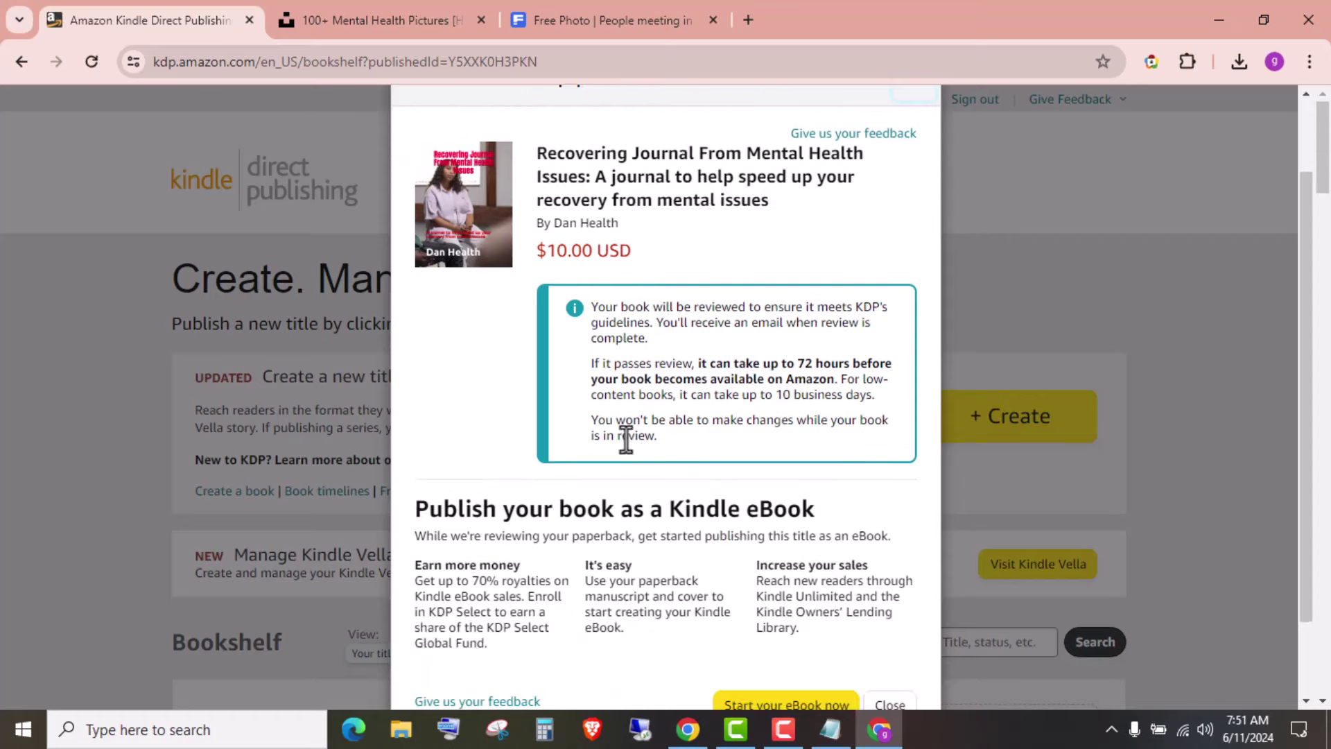
scroll(772, 410, "up", 2)
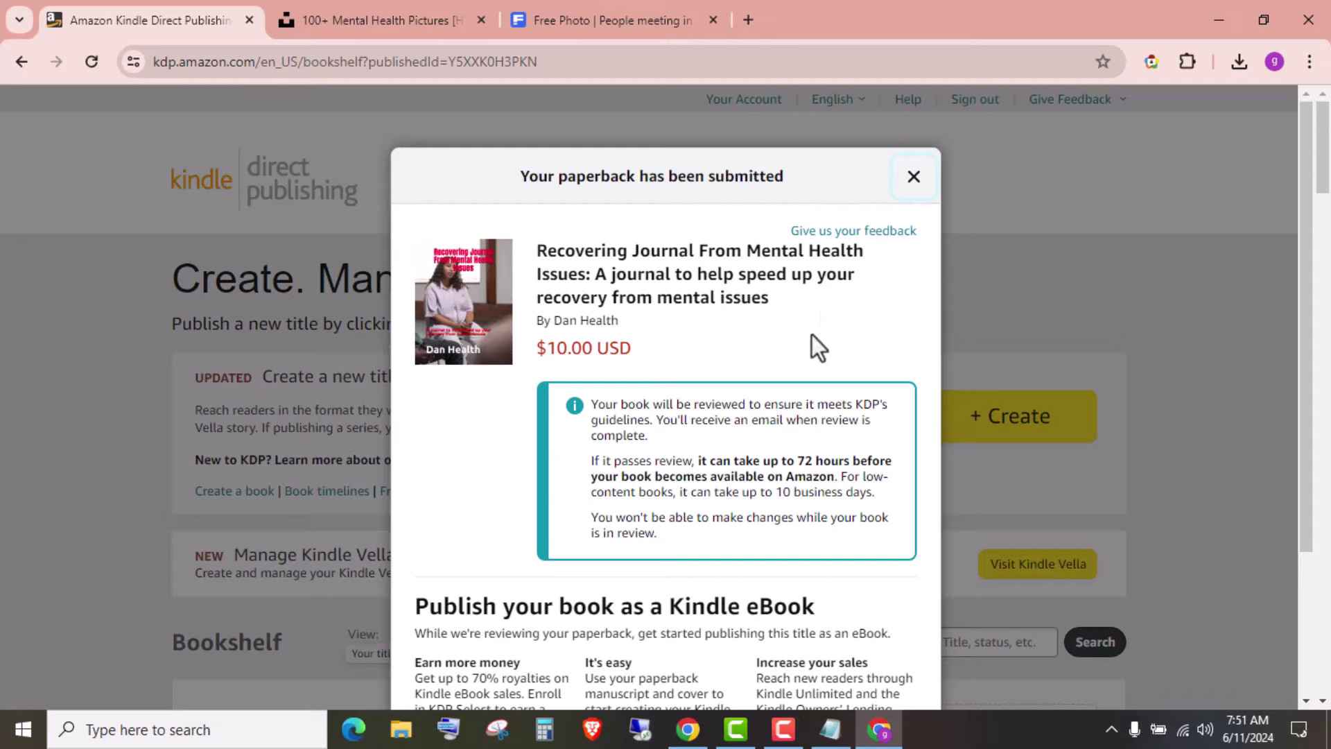
Close the submission confirmation and read the In Review status explanation on the Bookshelf.
left_click(914, 178)
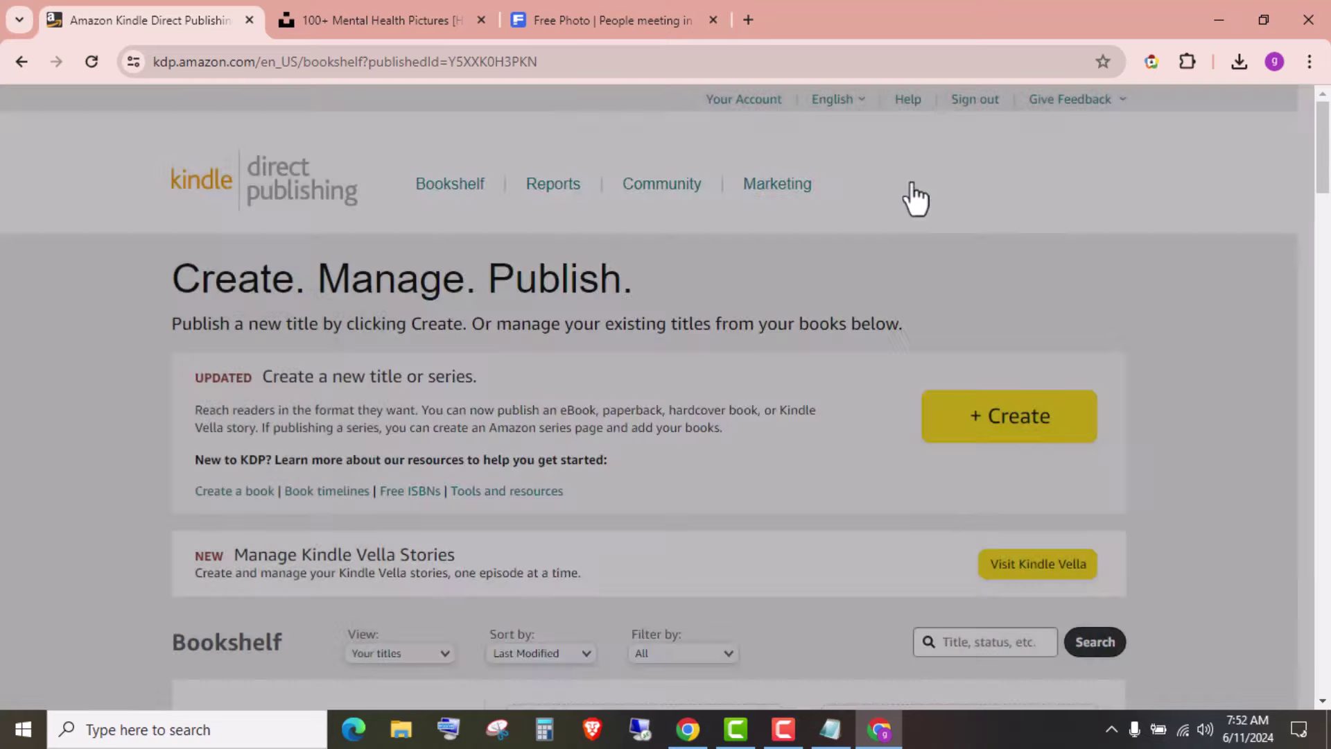
scroll(638, 377, "down", 4)
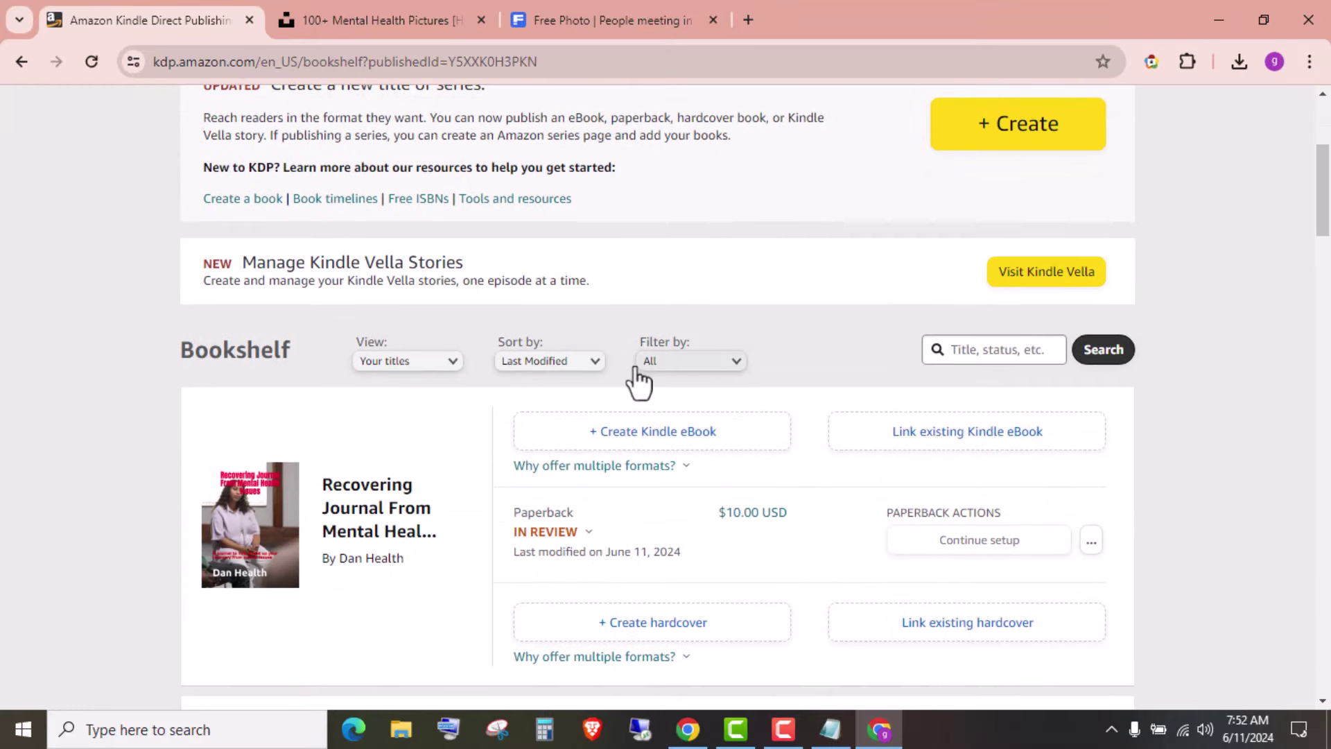
left_click(570, 533)
scroll(563, 541, "down", 1)
scroll(566, 512, "up", 1)
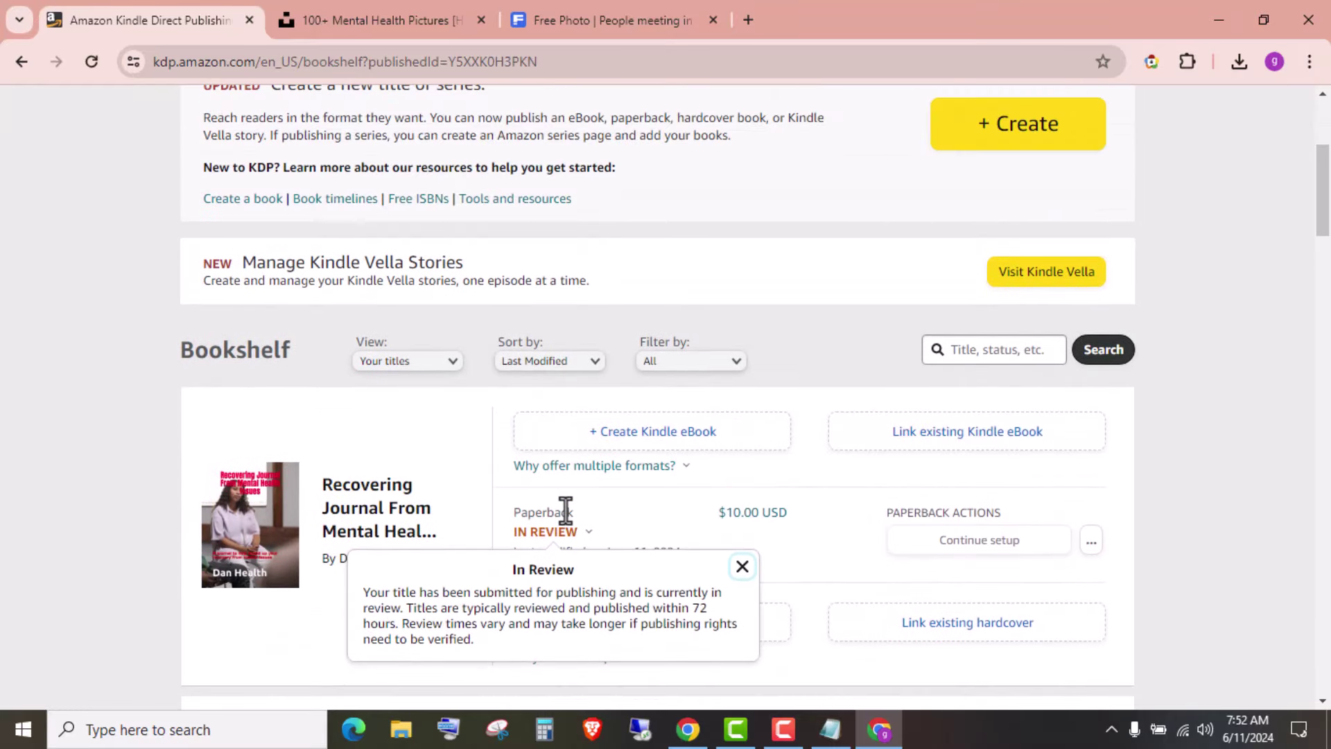
left_click(553, 531)
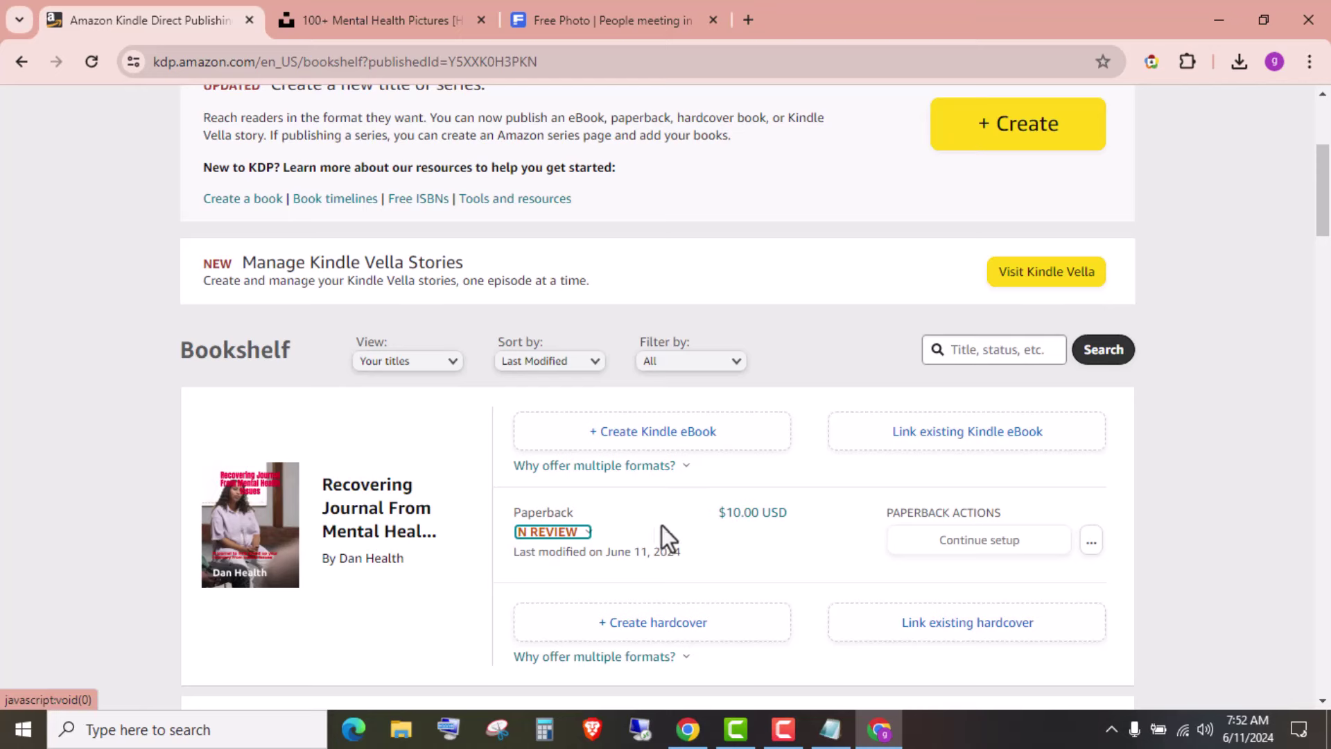
Minimize the KDP browser, close Canva's share panel and bring up the video notes in Notepad.
left_click(1221, 20)
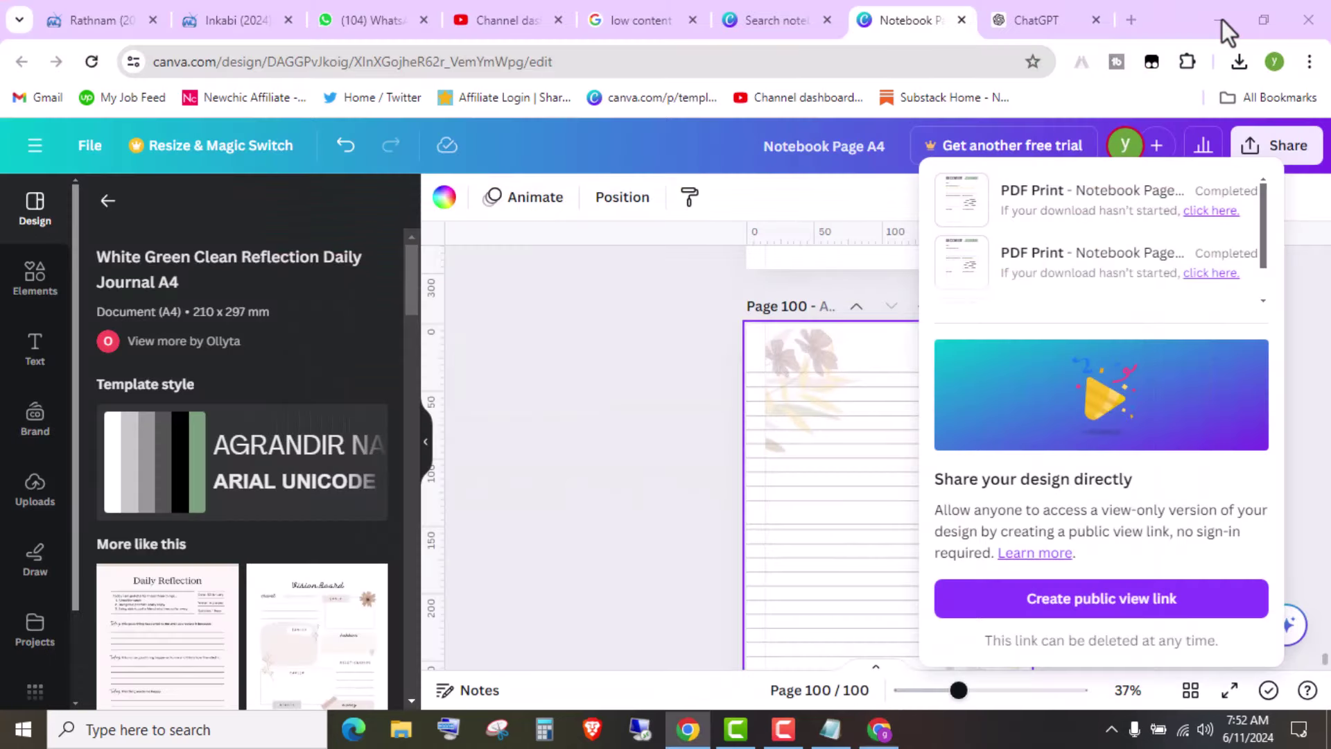
left_click(672, 307)
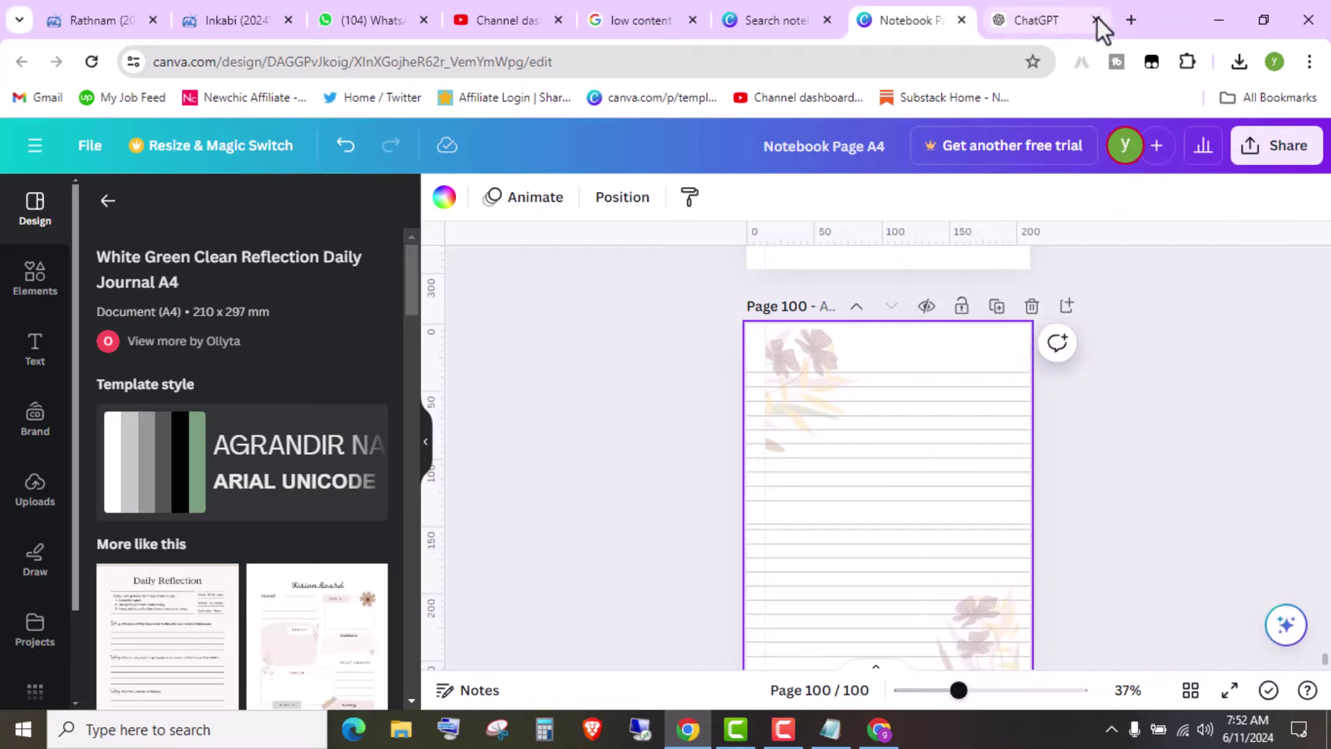
left_click(829, 737)
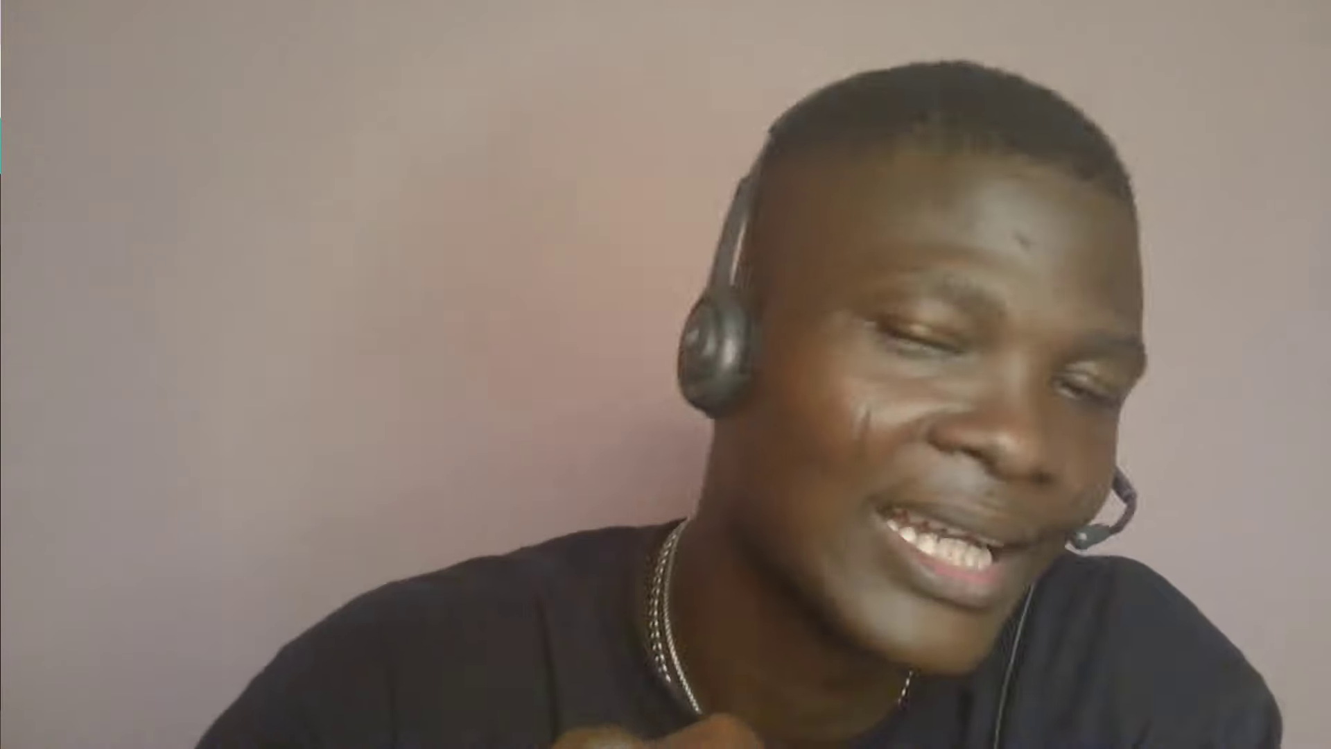
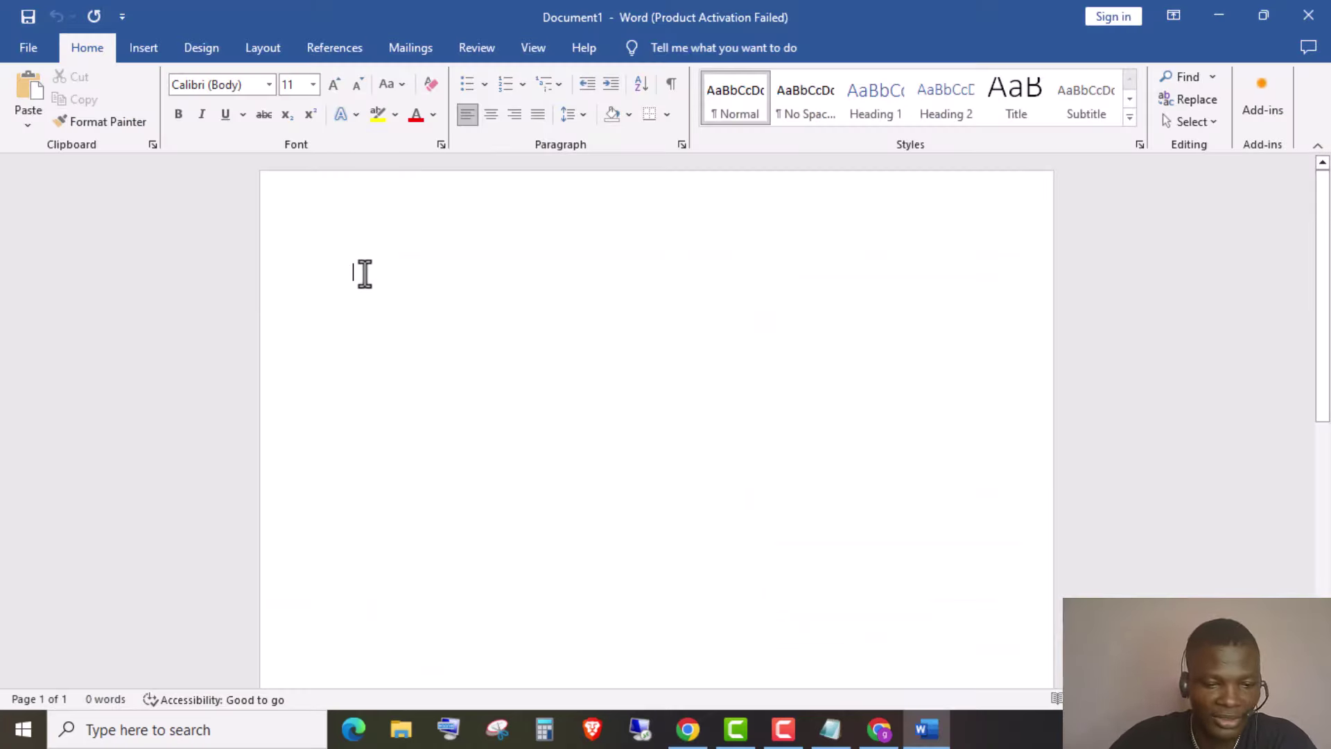
Type 'How to become a better house wife.' as the first line and select it for copying.
type("How ")
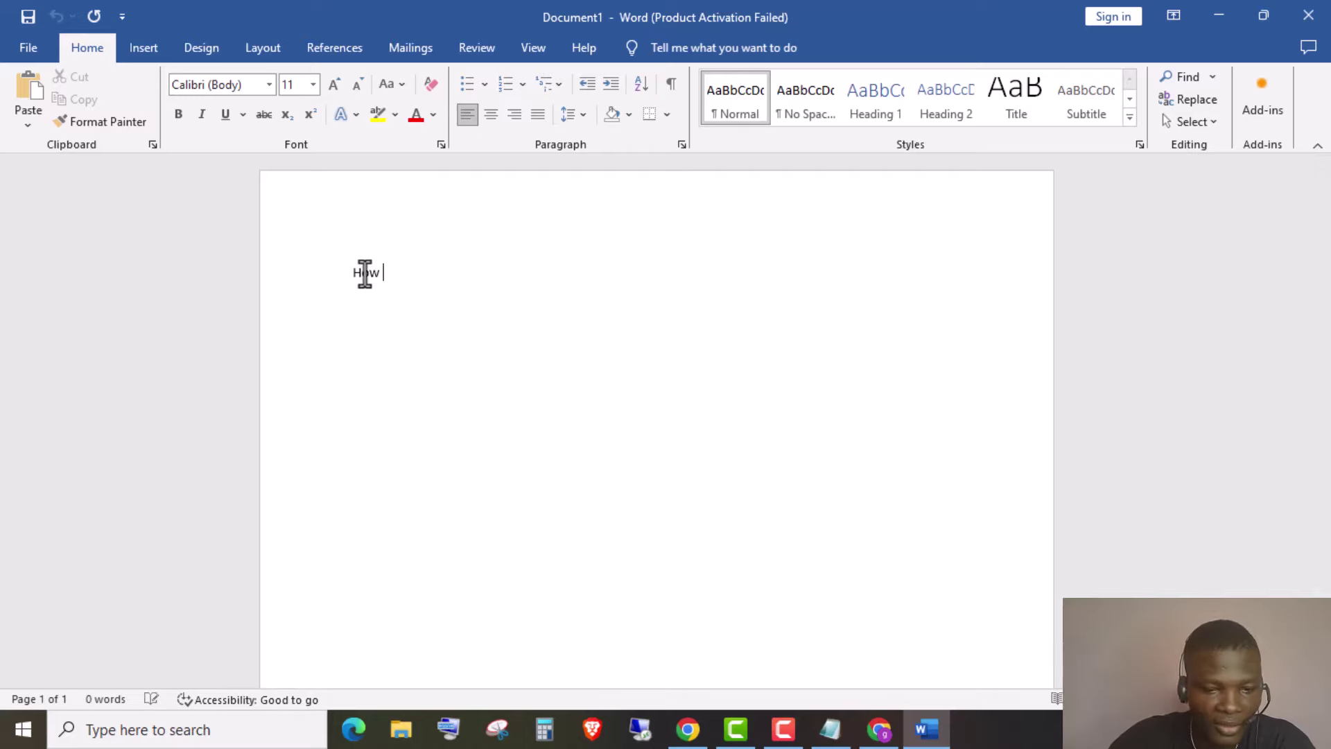
type("t")
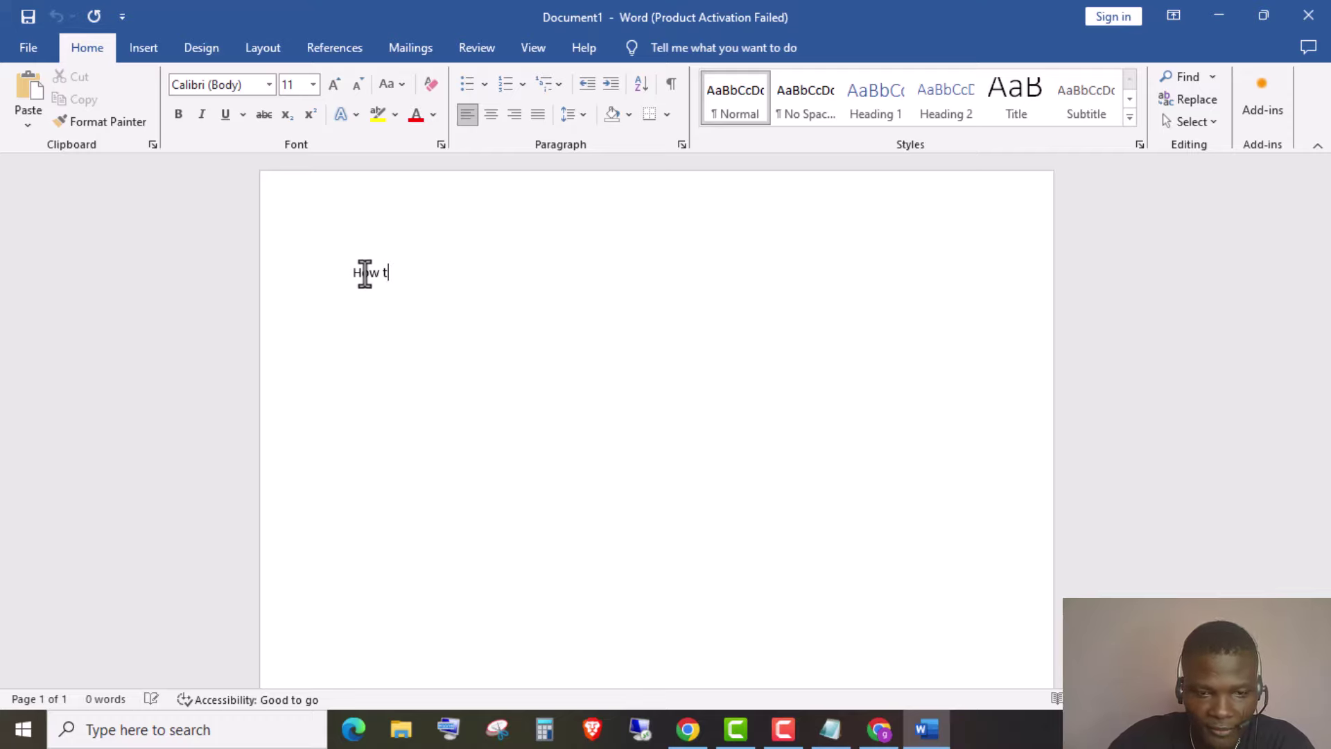
type("o become a better house wife.")
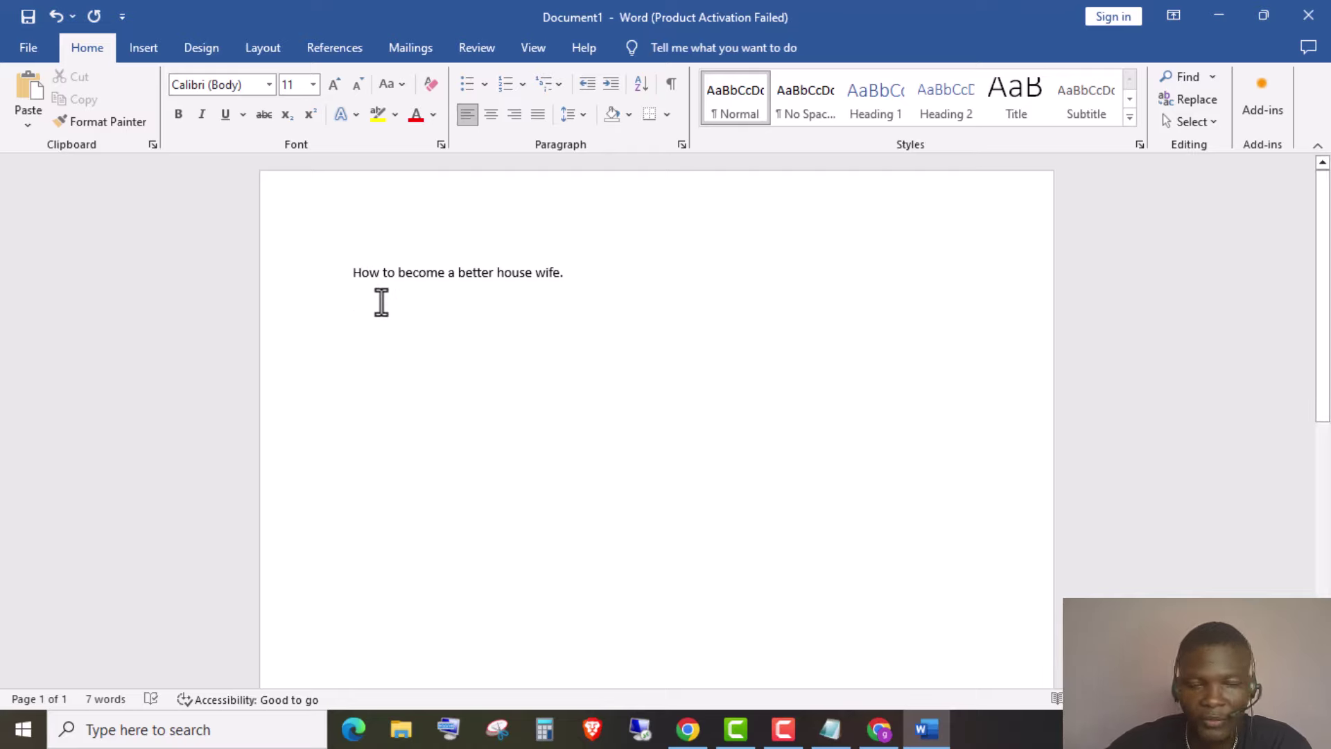
key("Return")
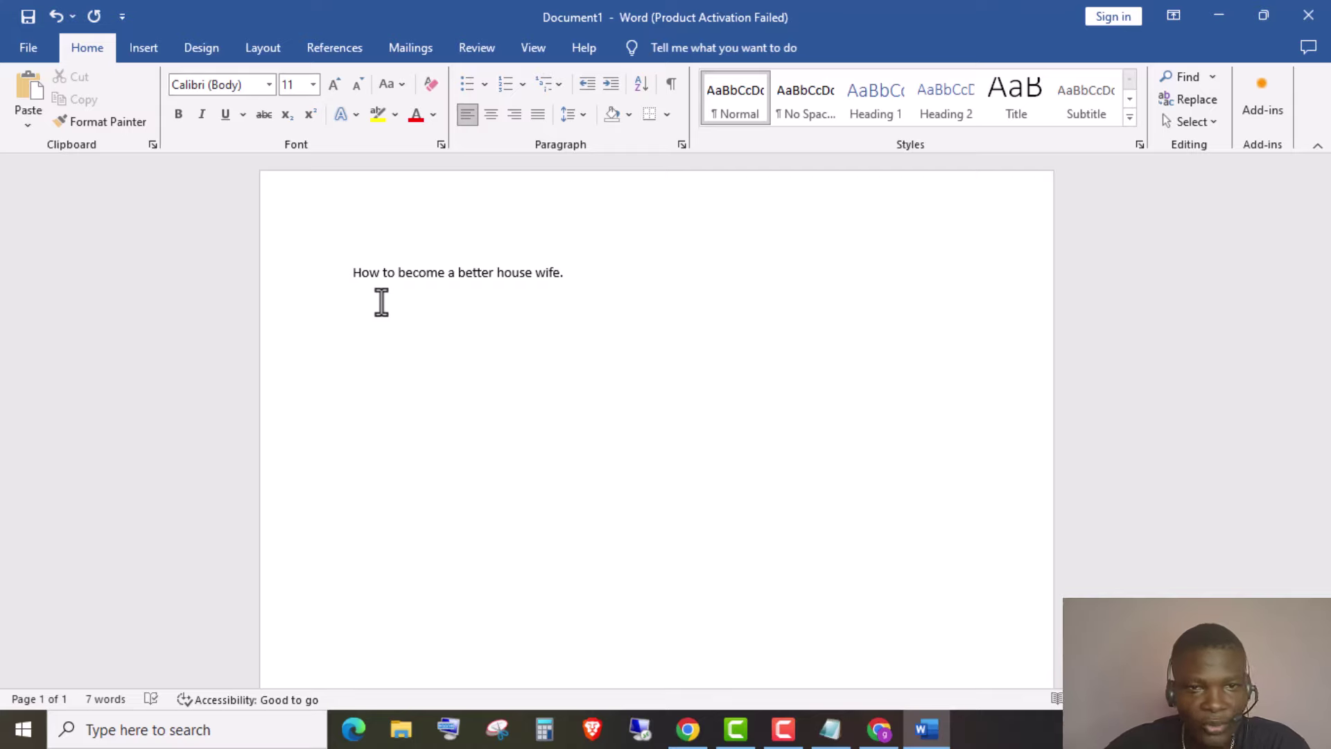
left_click(334, 272)
key("ctrl+c")
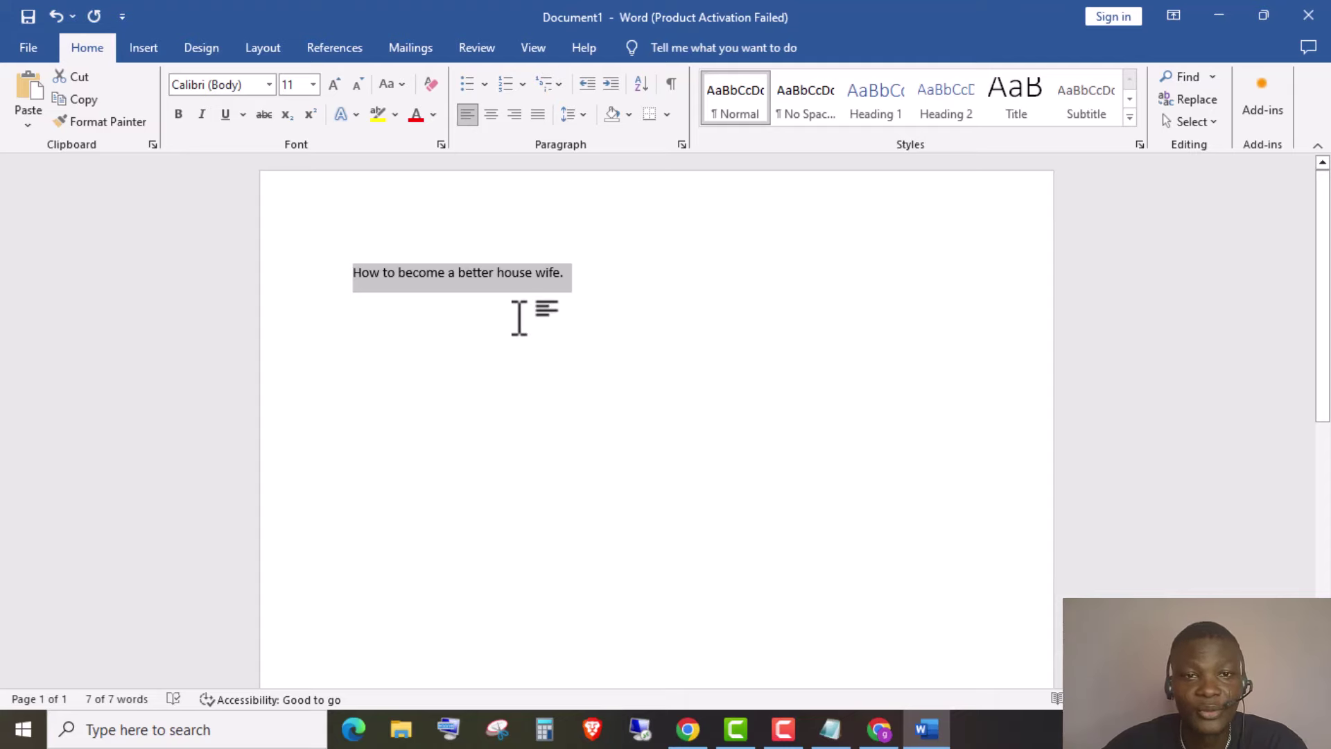
left_click(881, 731)
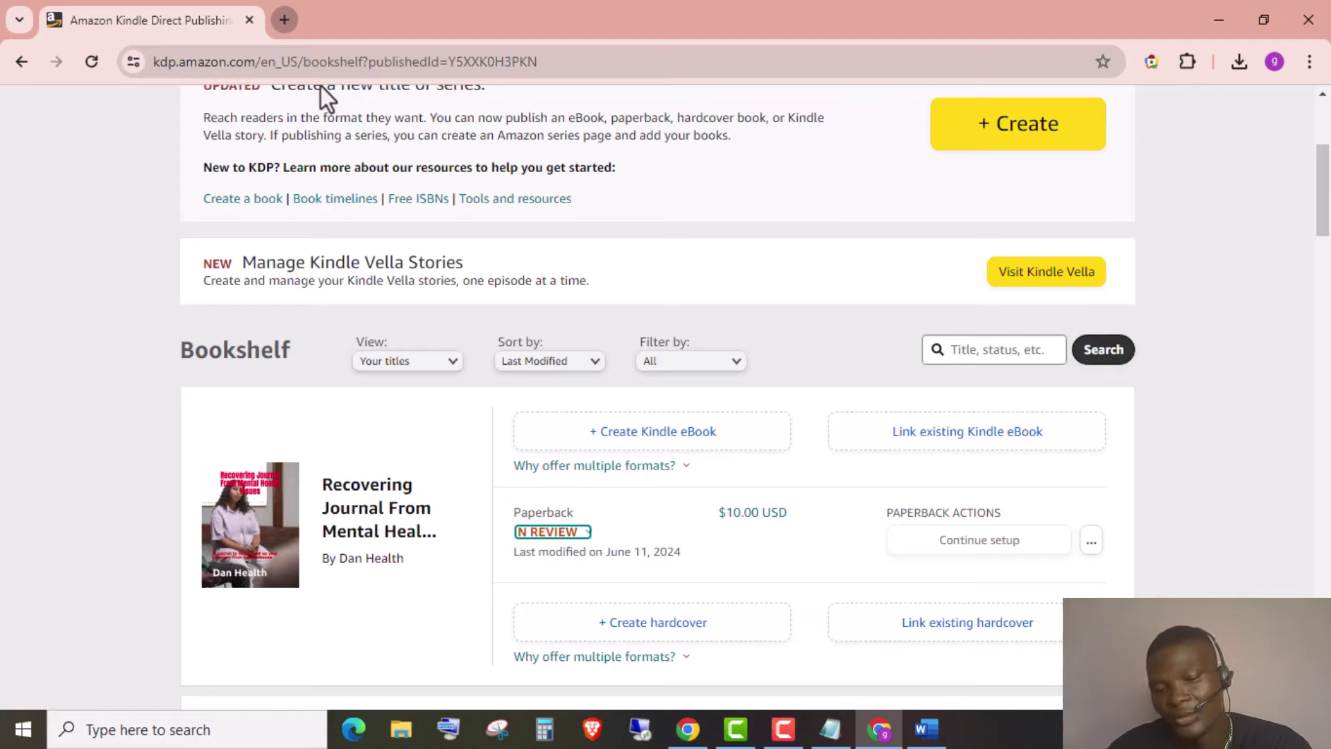
Search Google for the copied book title in a new tab.
key("ctrl+t")
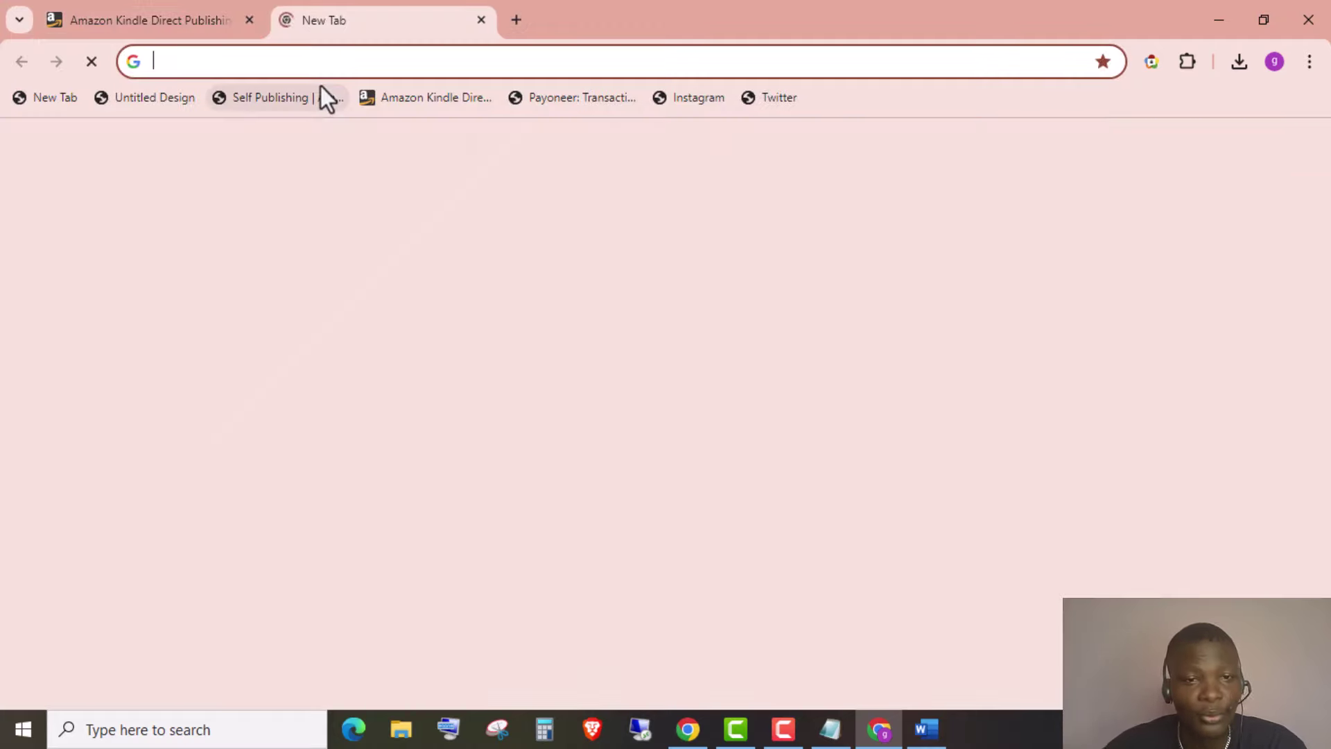
key("ctrl+v")
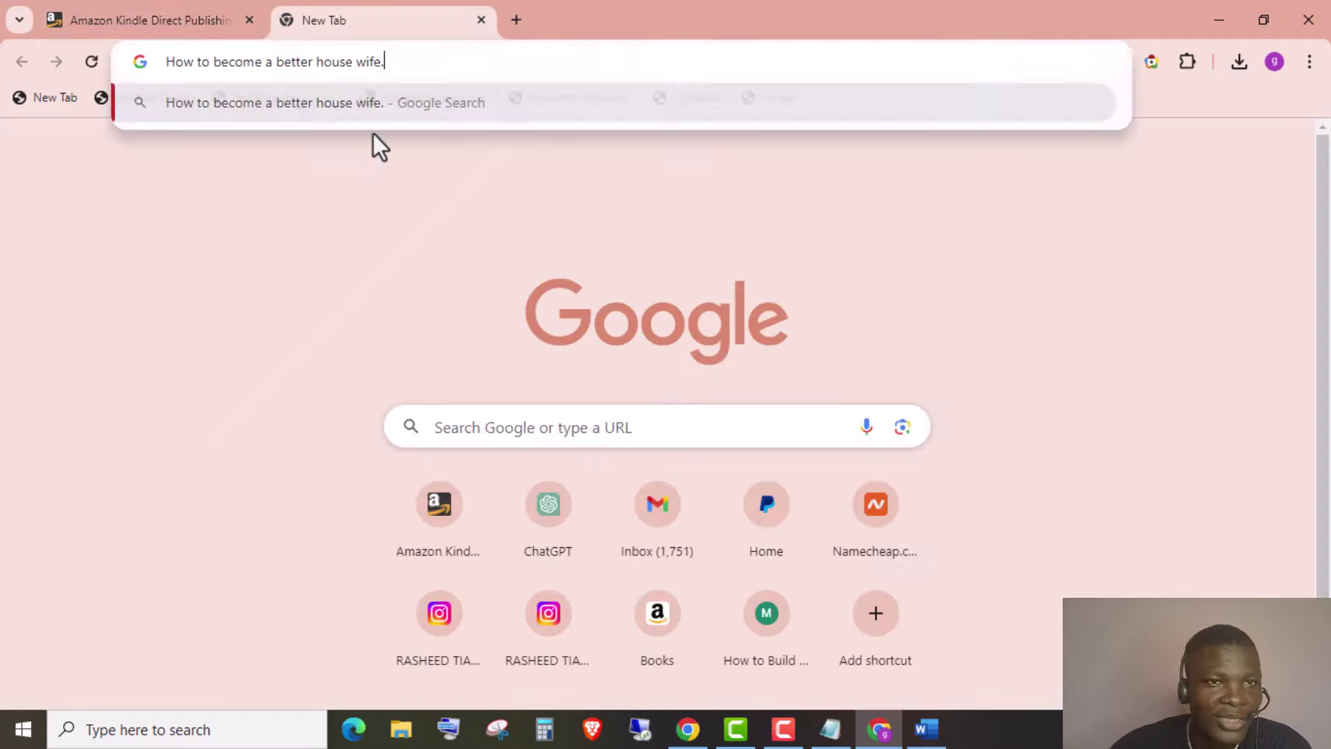
key("Return")
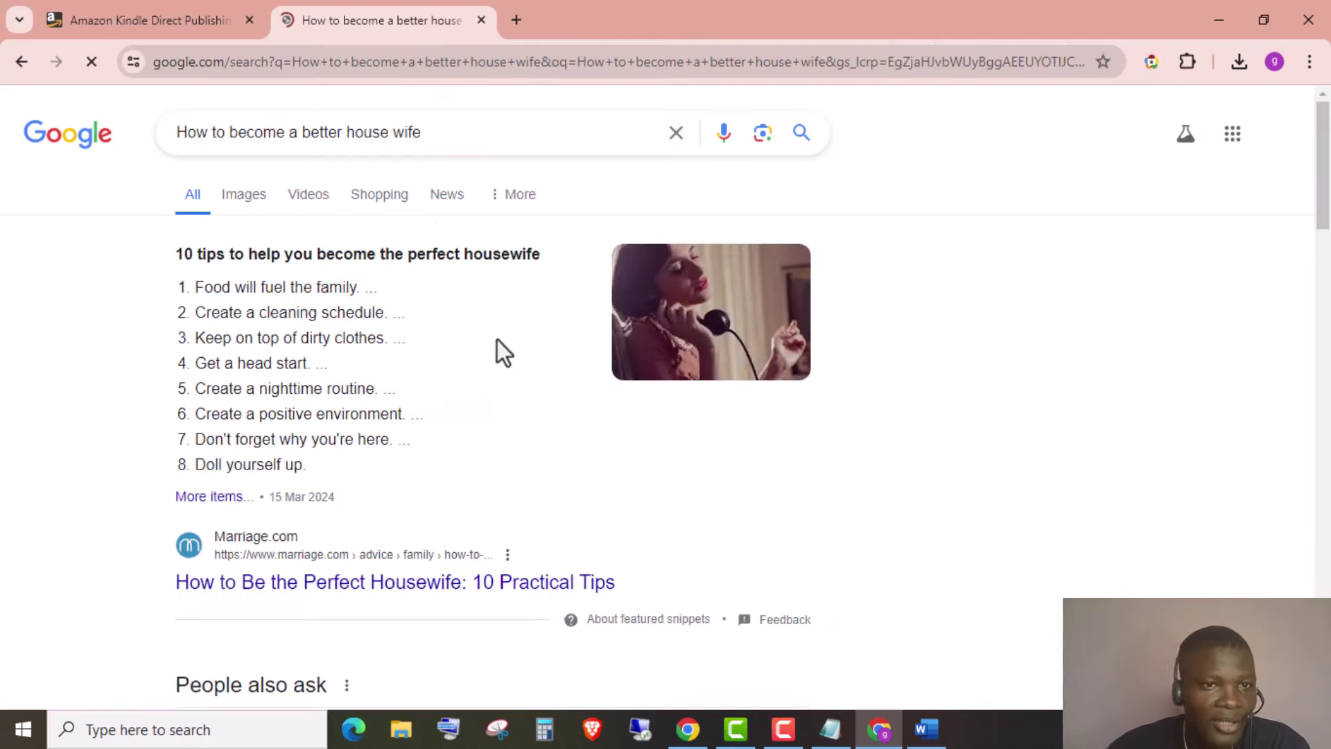
Go to amazon.com in another new tab.
left_click(514, 24)
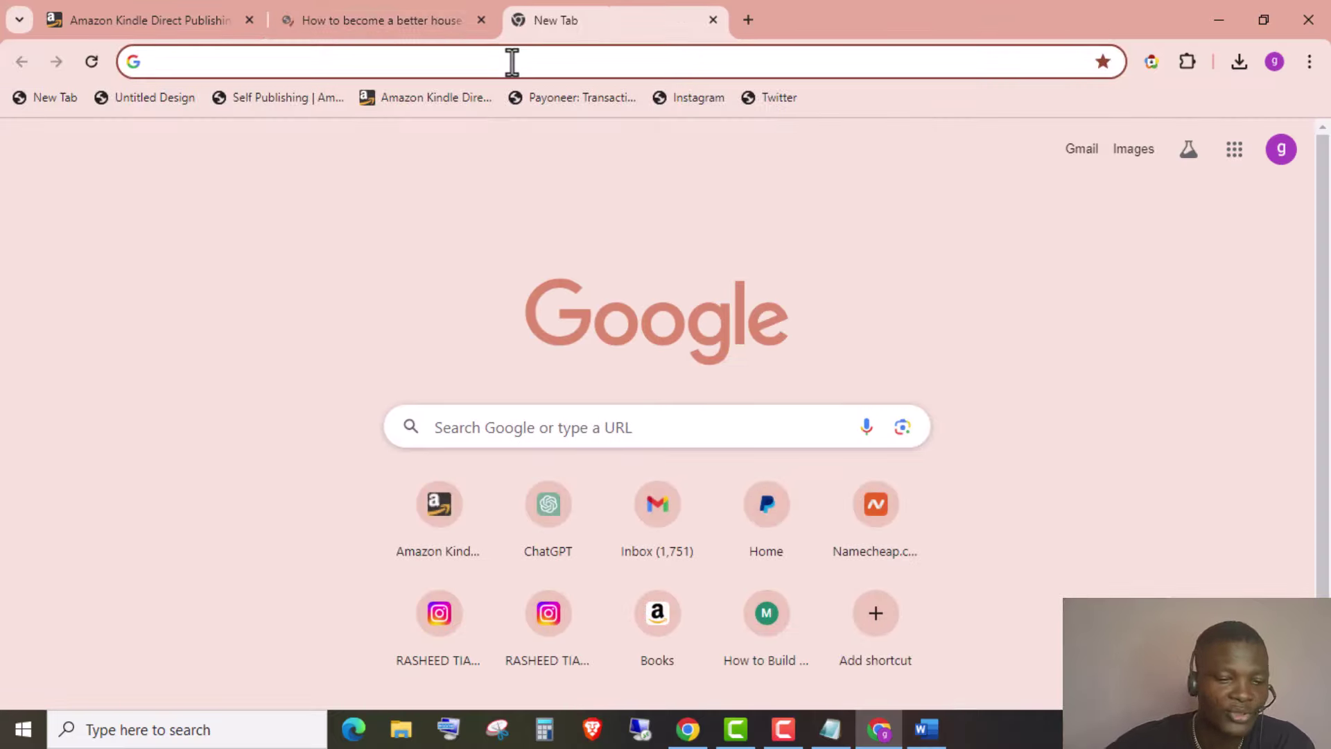
type("amz")
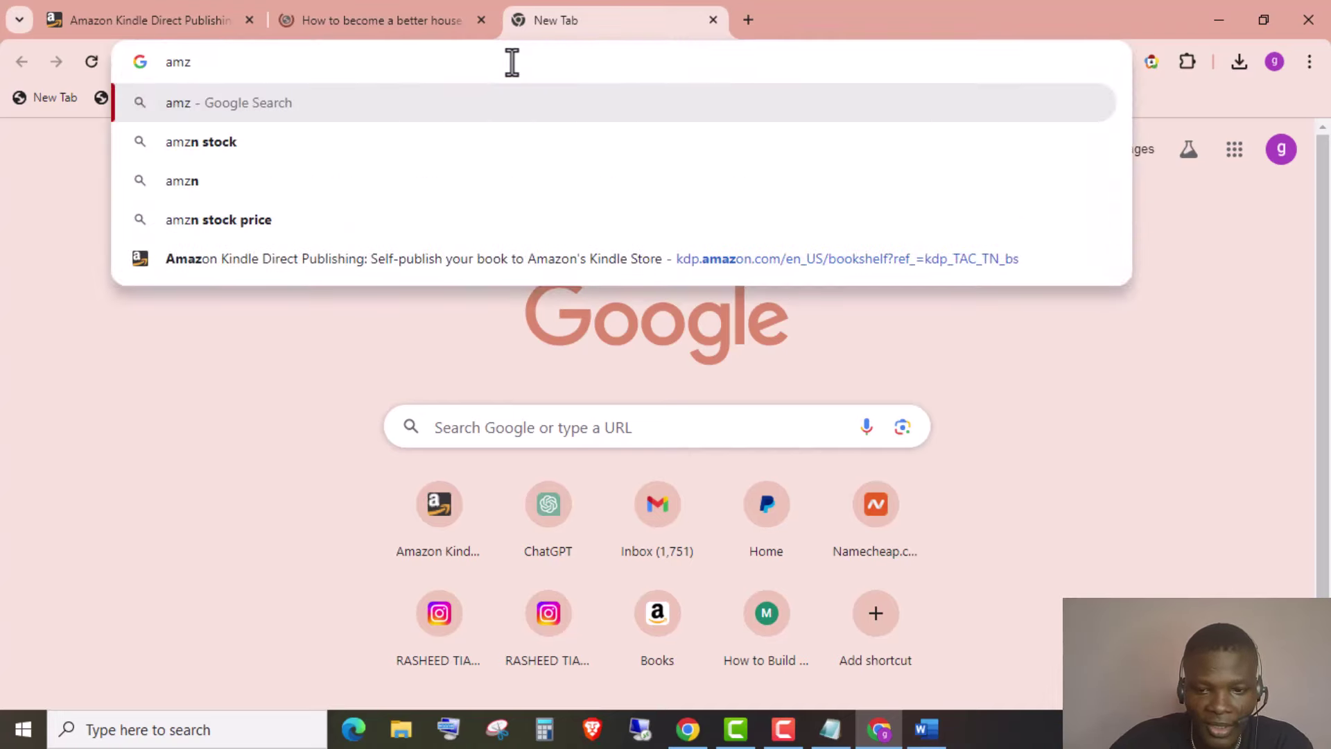
type("o")
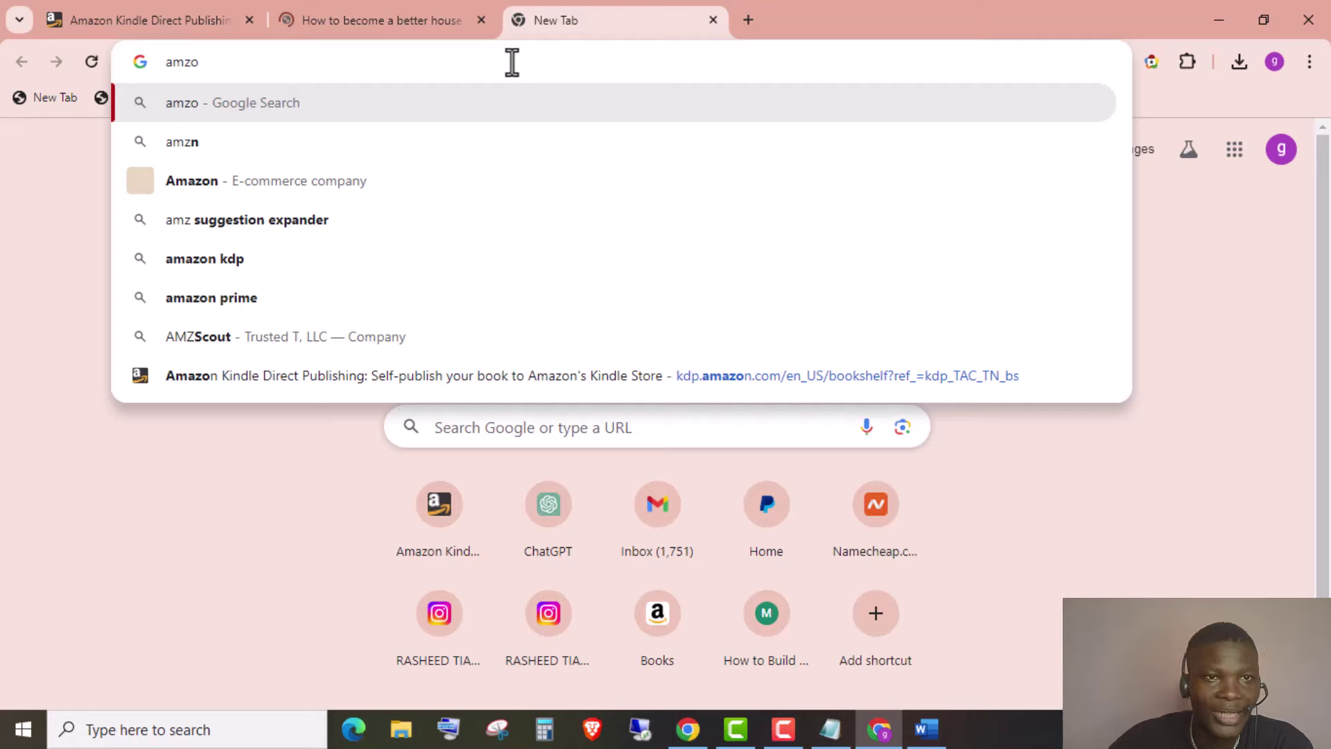
key("BackSpace")
key("BackSpace")
type("azon.com")
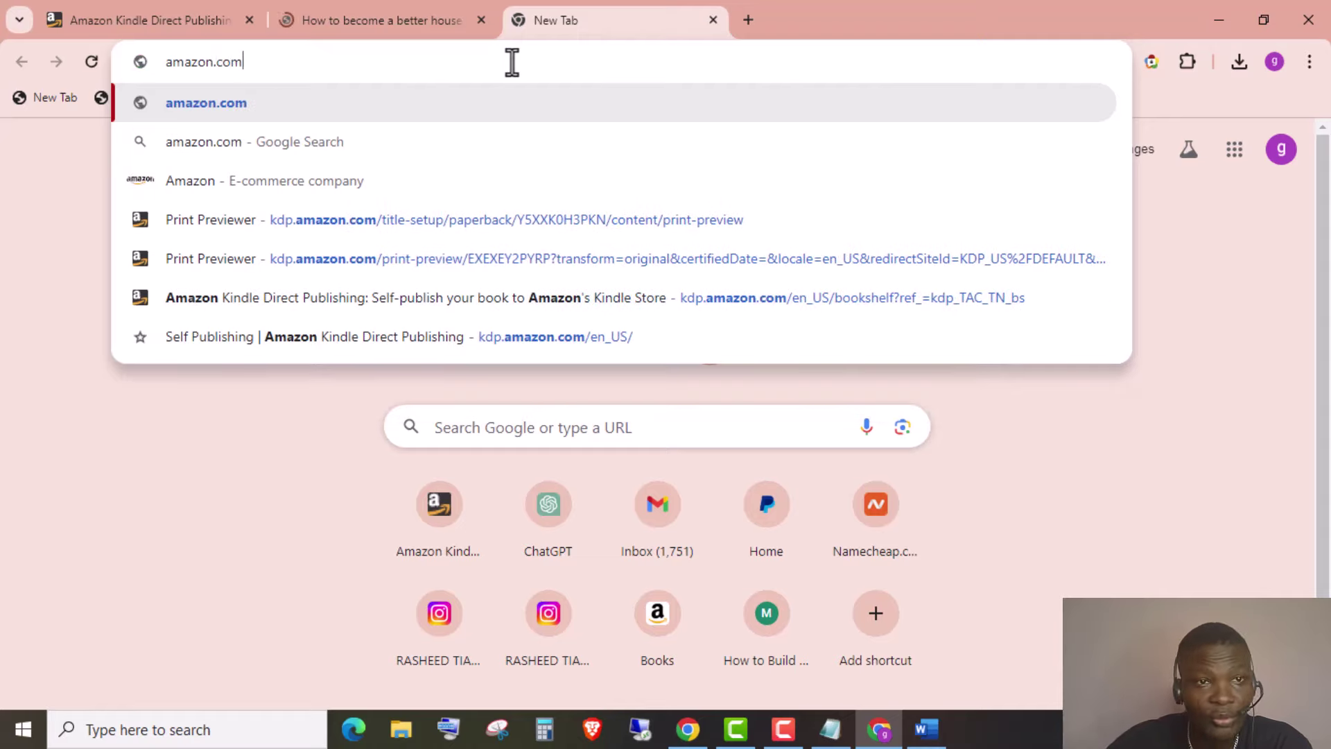
key("Return")
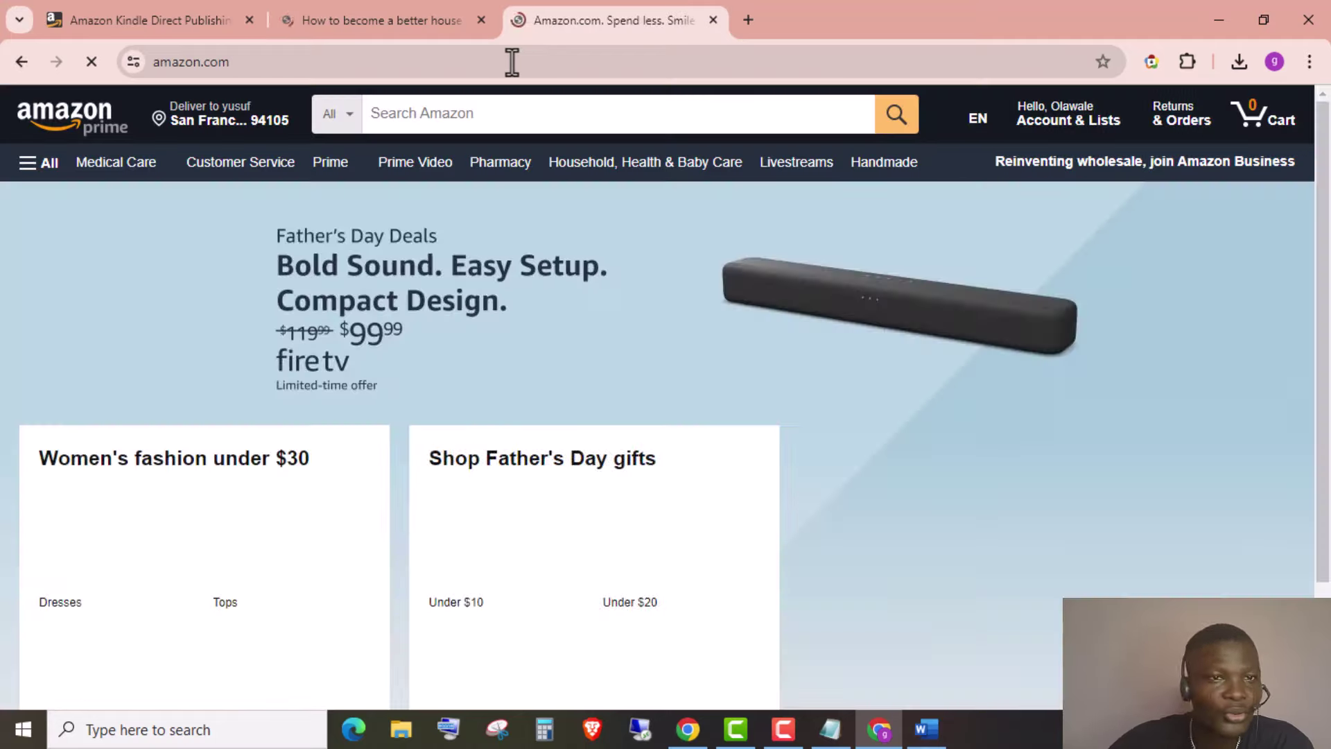
Search Amazon for 'How to become a better house wife'.
scroll(548, 291, "down", 5)
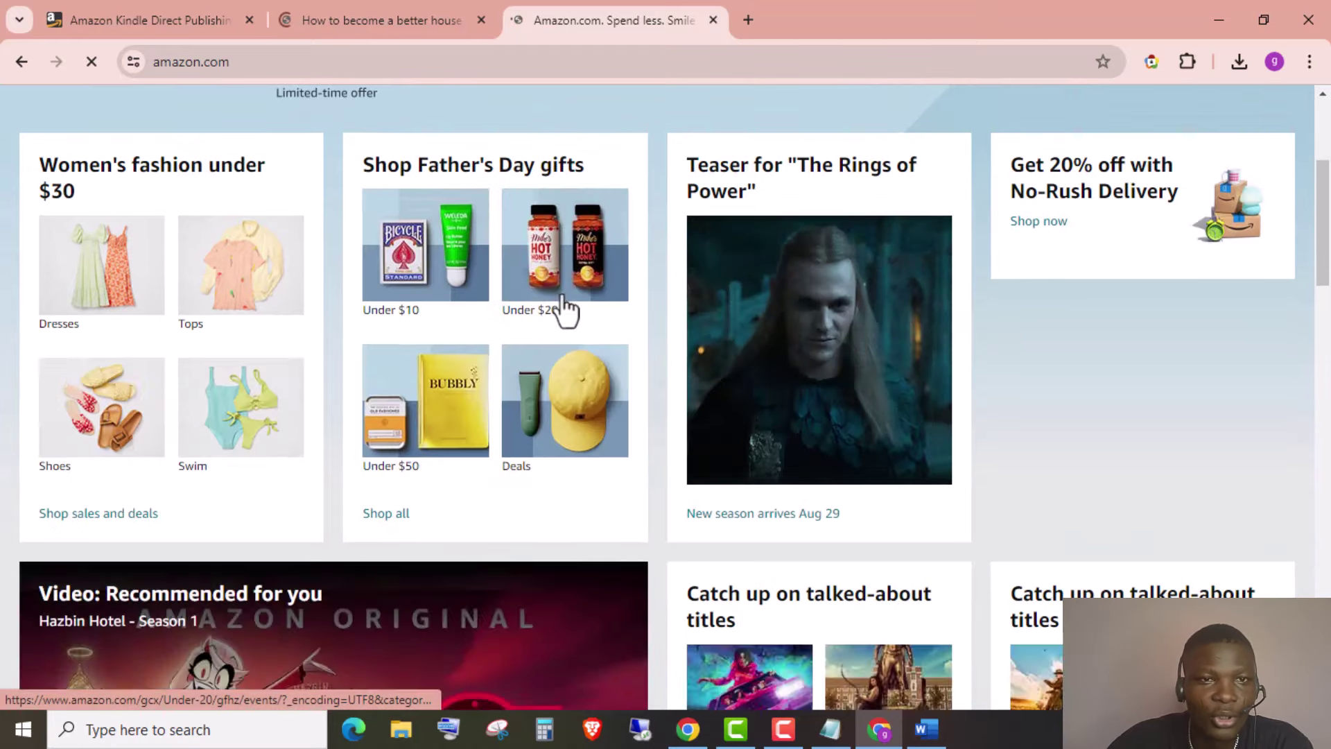
scroll(565, 312, "up", 5)
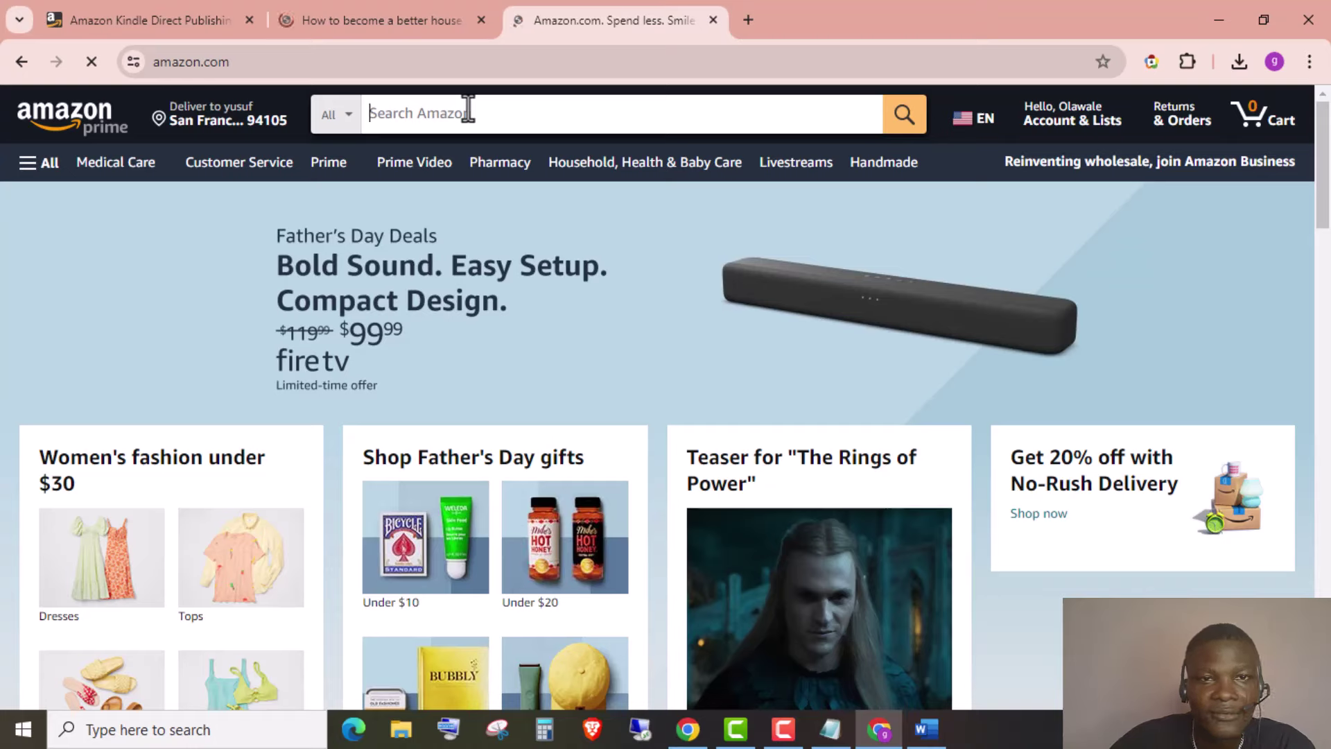
key("ctrl+v")
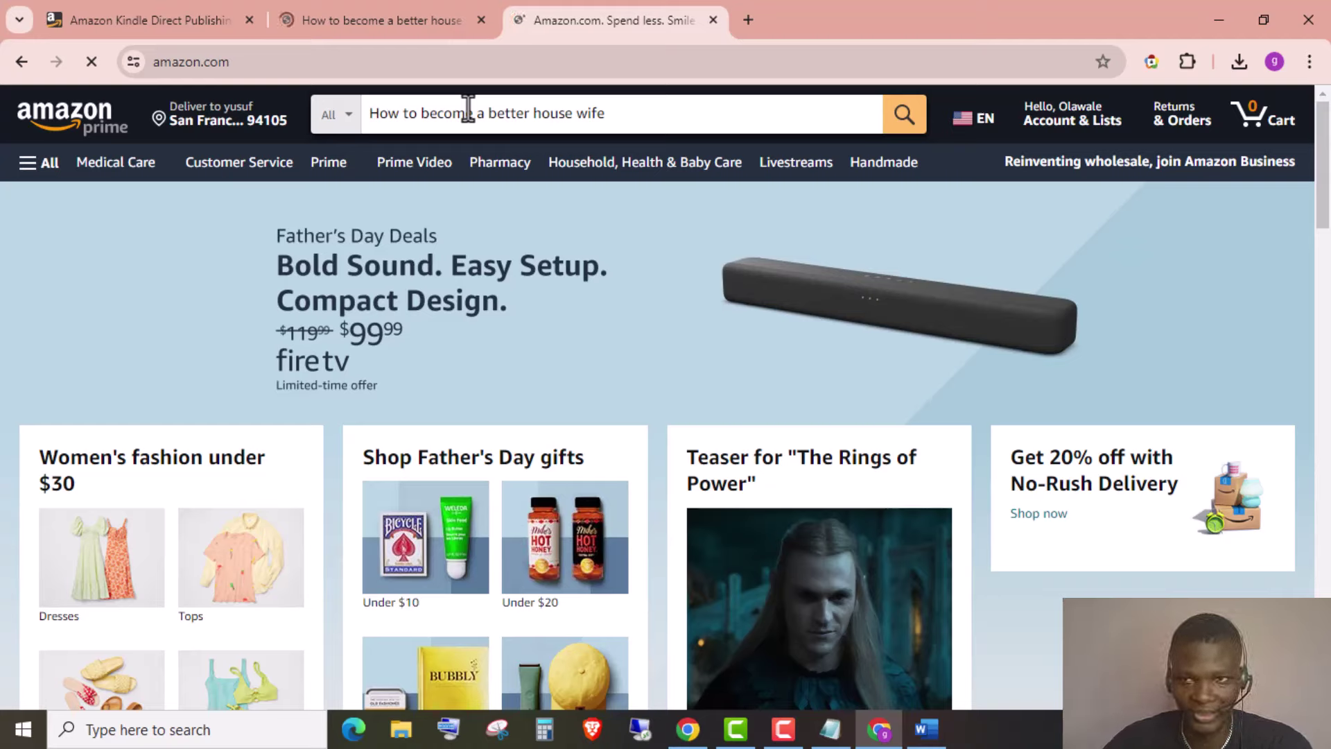
key("Return")
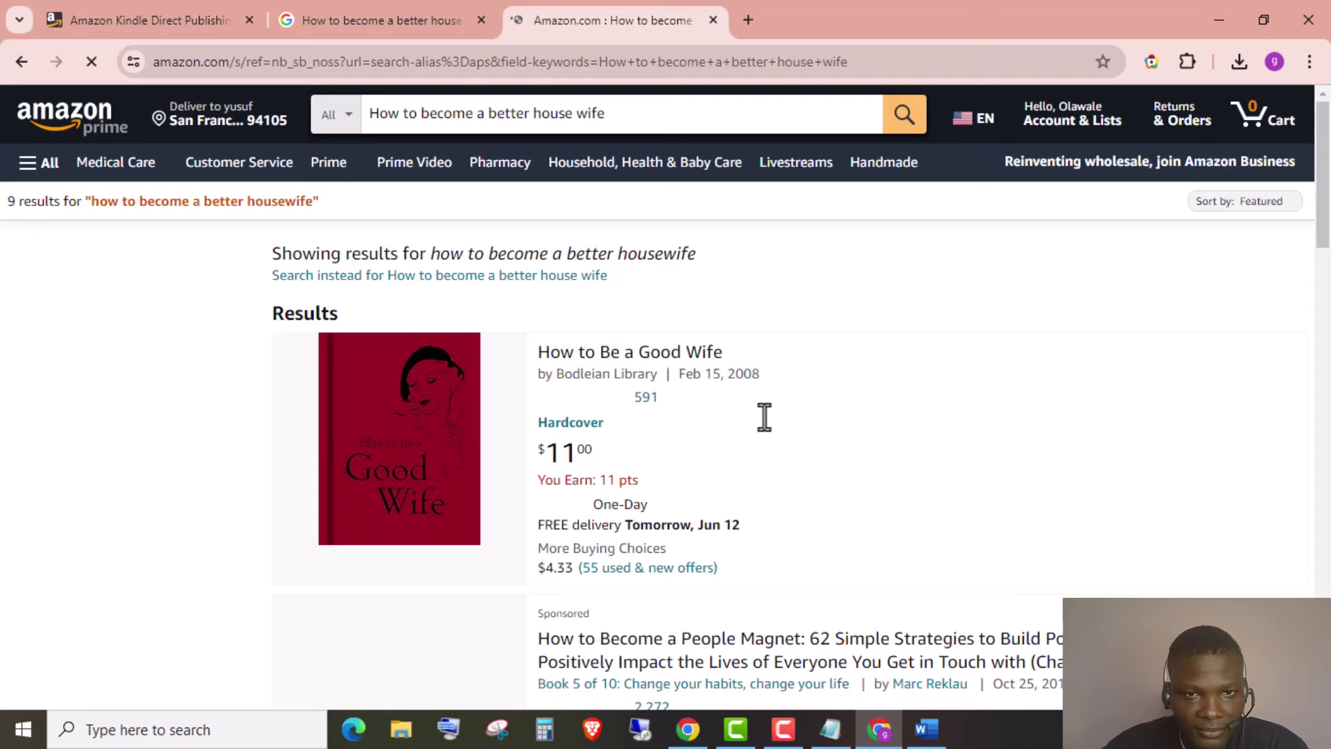
scroll(743, 382, "down", 3)
scroll(728, 374, "up", 2)
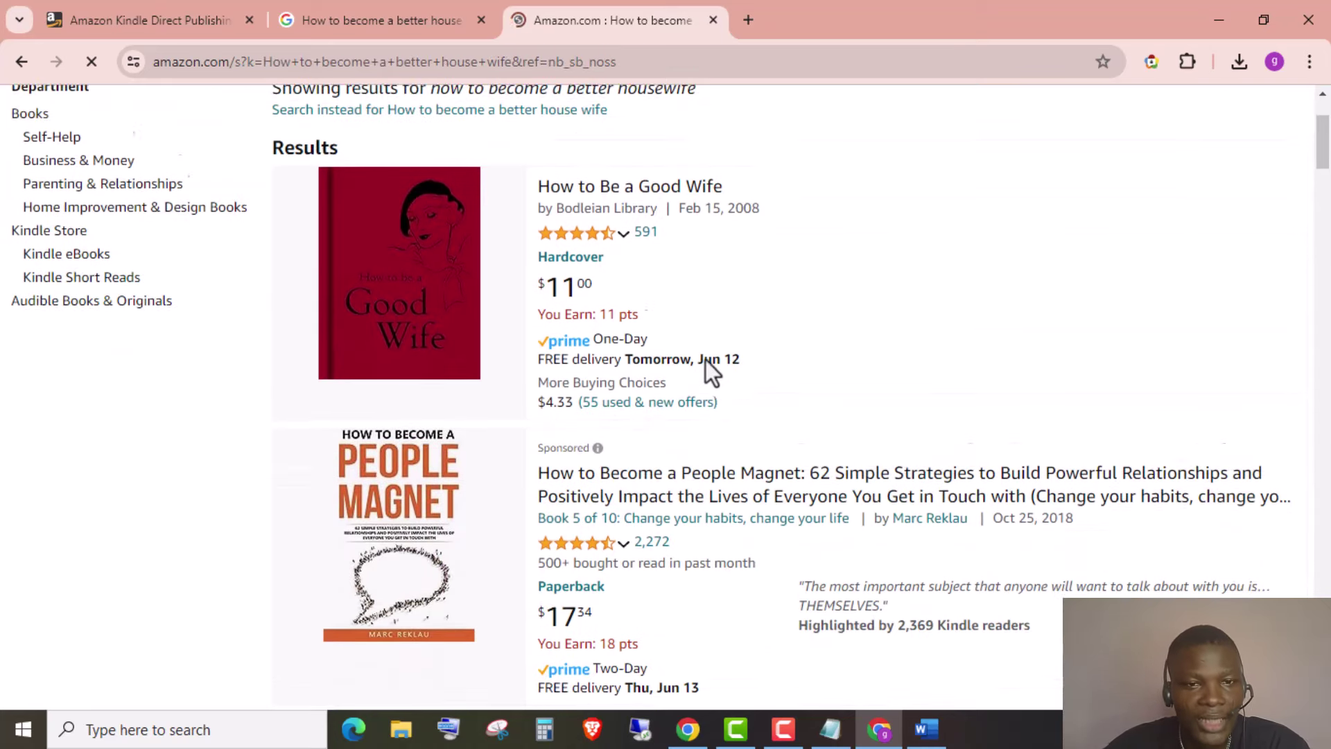
Open the How to Be a Good Wife listing in a background tab.
right_click(609, 279)
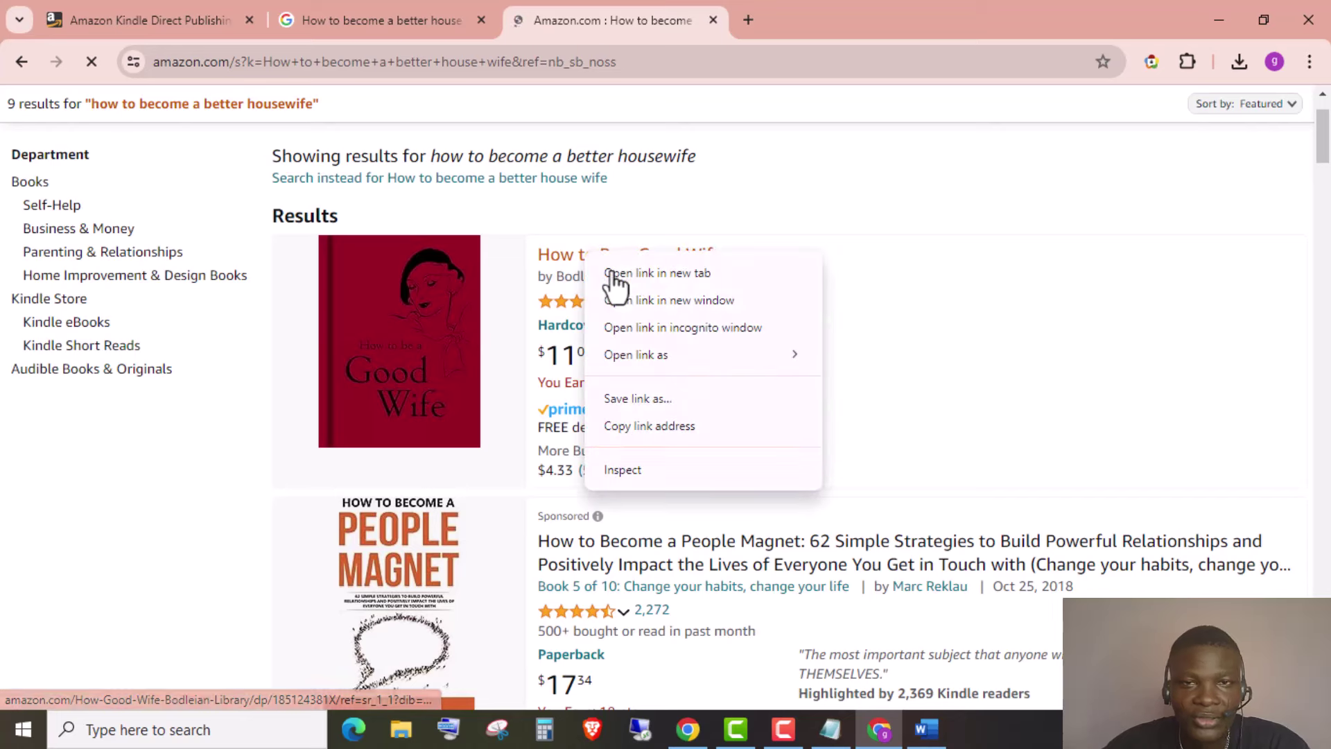
key("Escape")
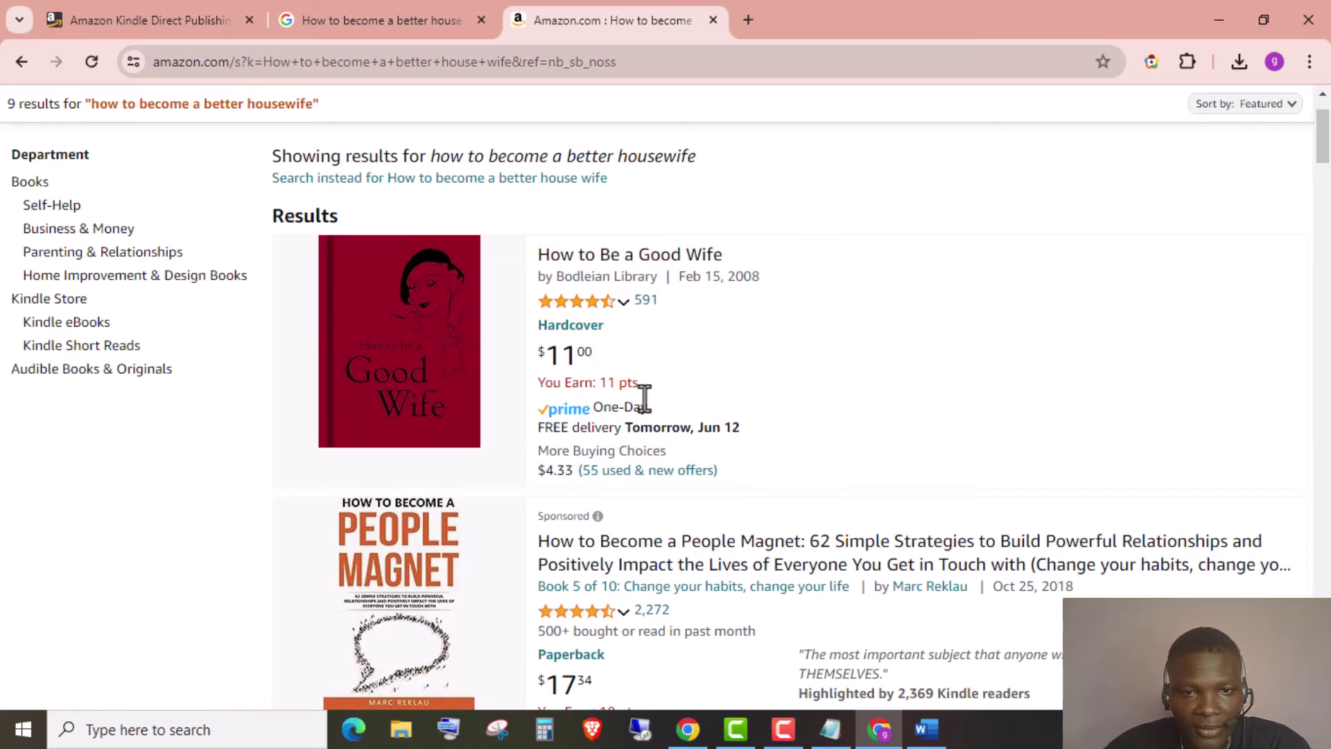
middle_click(659, 543)
Open the HOW TO BE A BETTER WIFE. listing in a background tab.
scroll(662, 552, "down", 3)
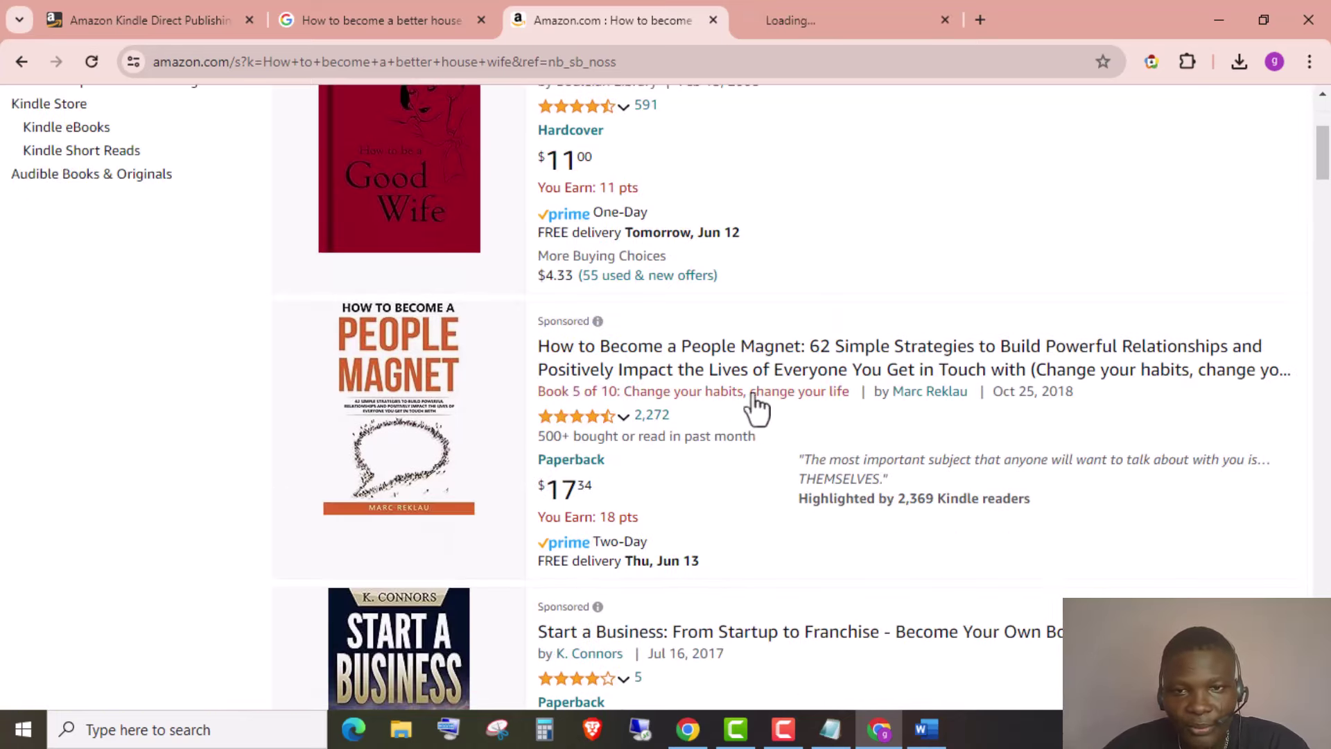
scroll(614, 414, "down", 7)
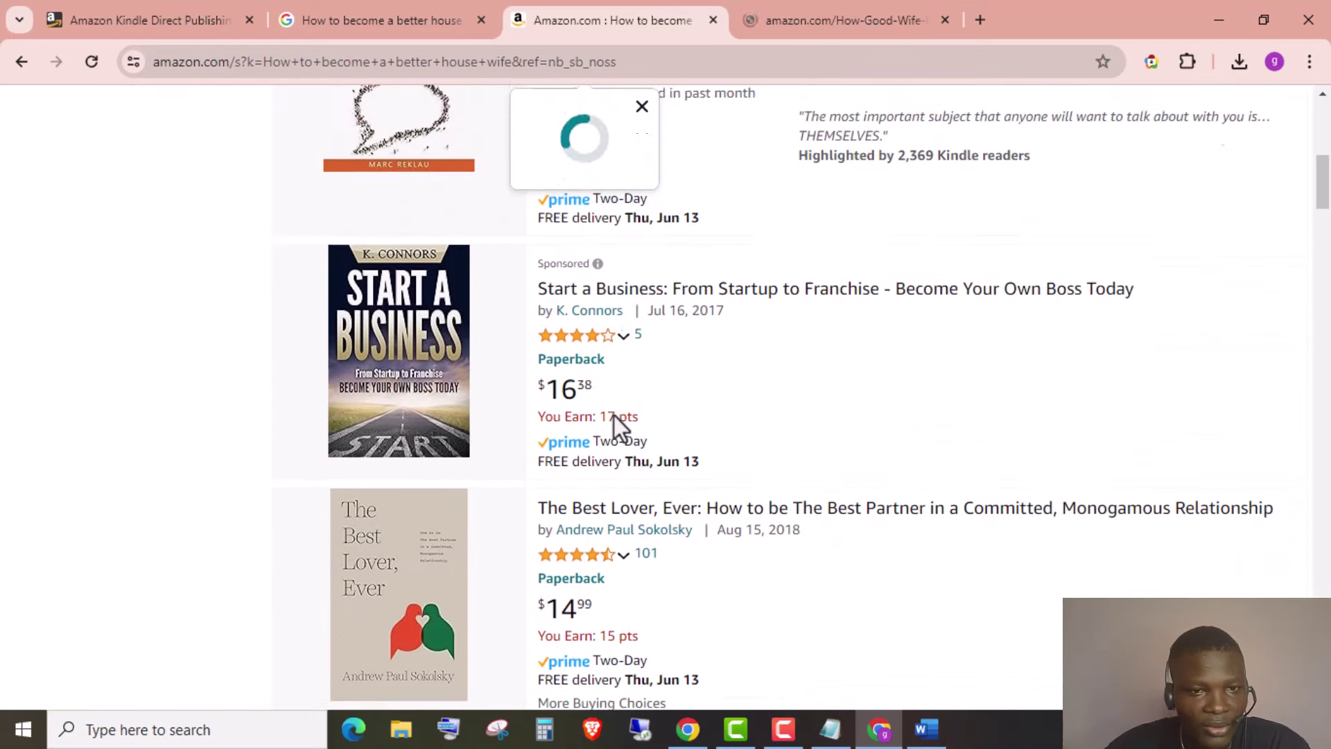
scroll(615, 417, "down", 1)
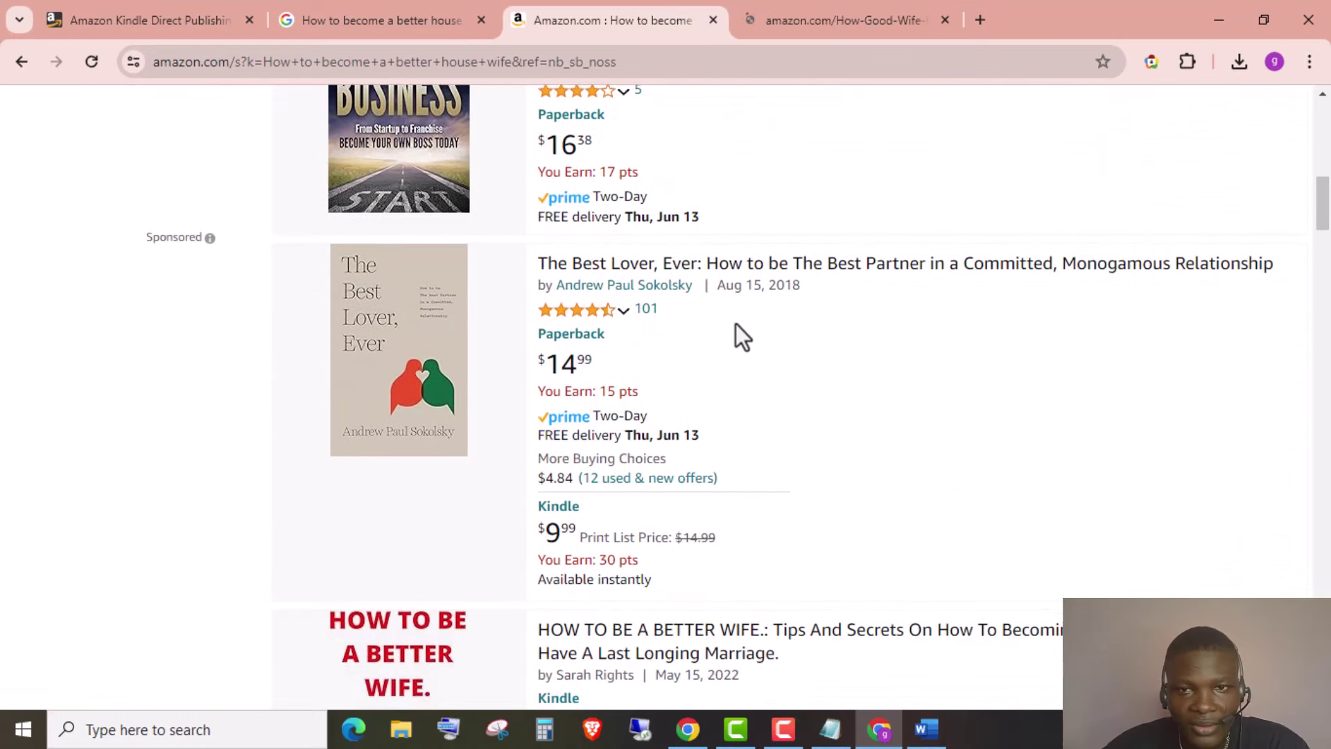
scroll(740, 337, "down", 3)
scroll(683, 355, "down", 1)
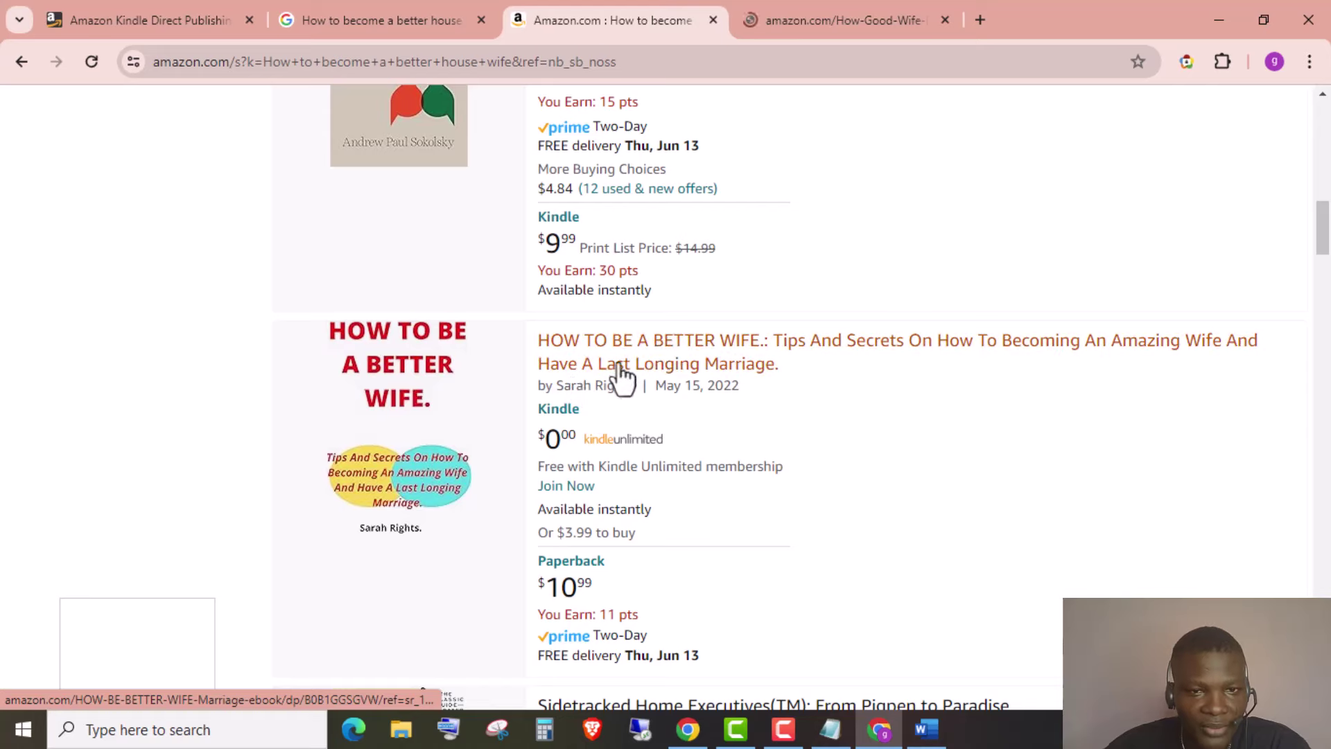
right_click(667, 354)
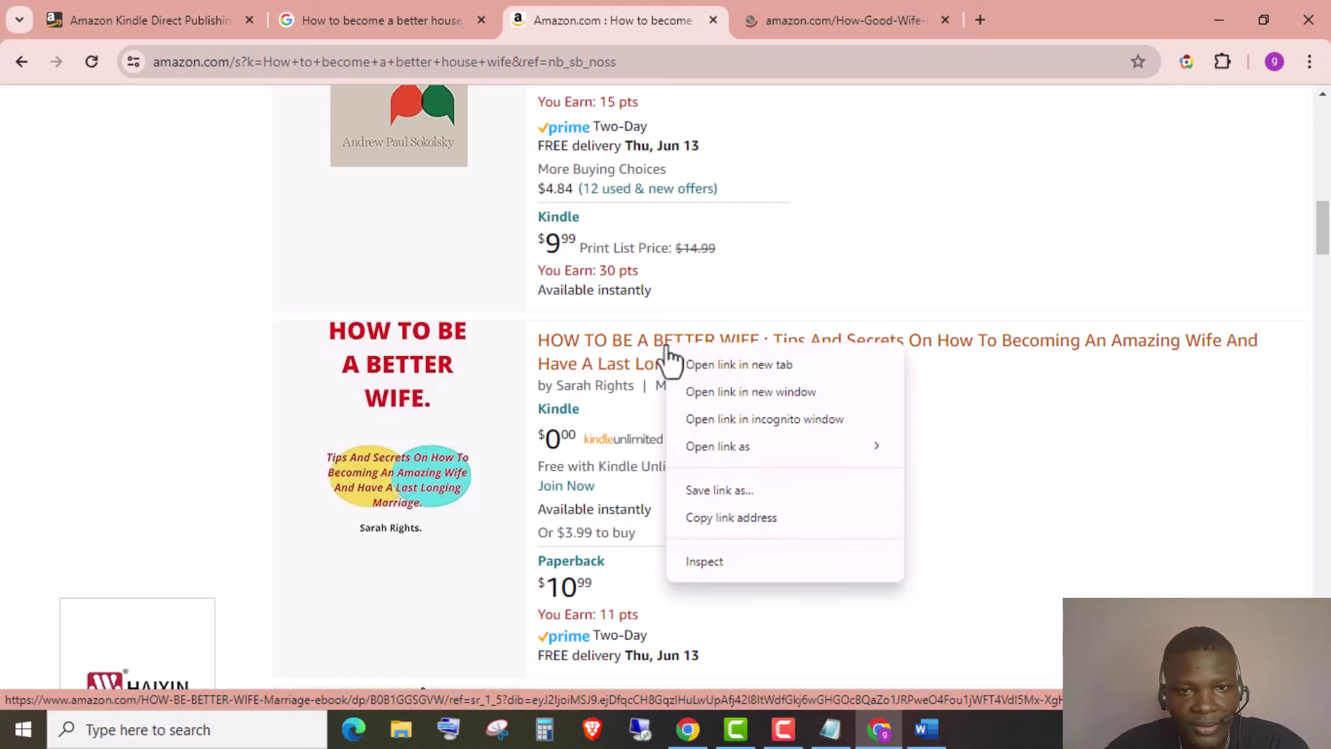
key("Escape")
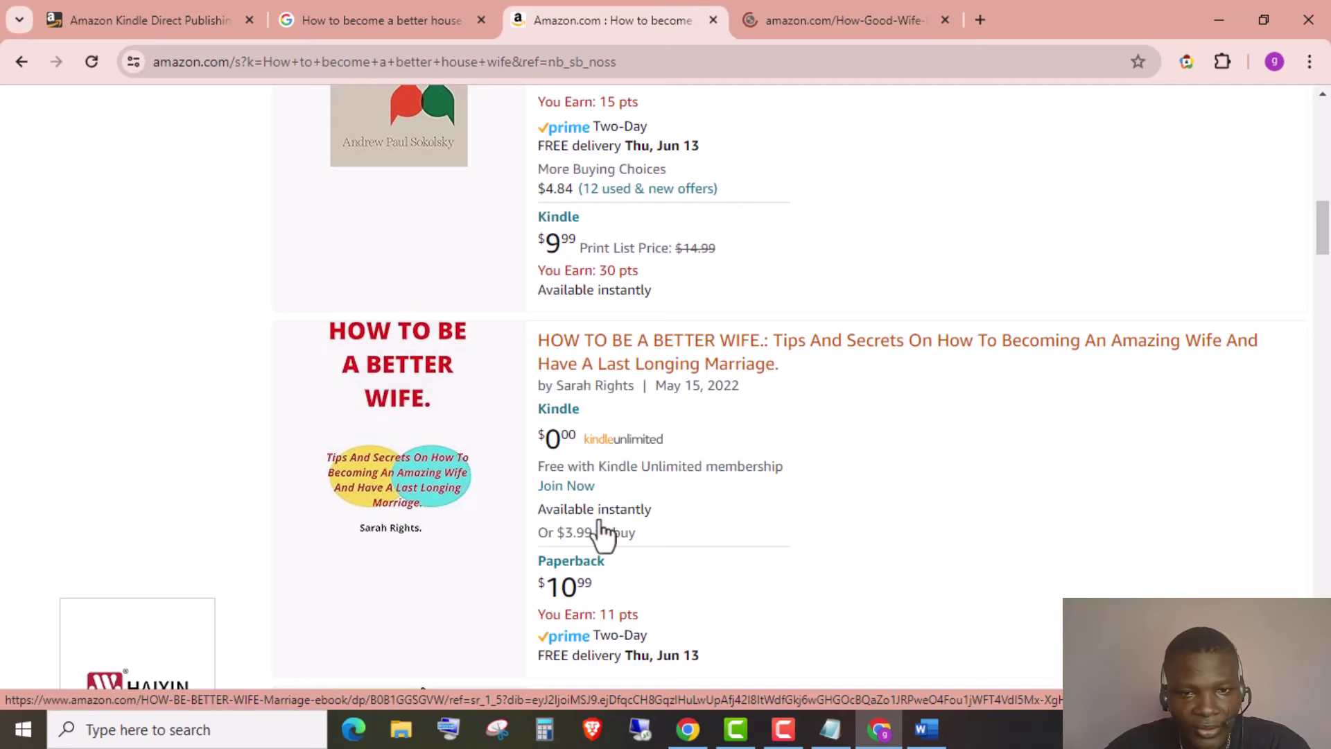
middle_click(567, 454)
Scroll through the remaining Amazon search results.
scroll(519, 327, "down", 15)
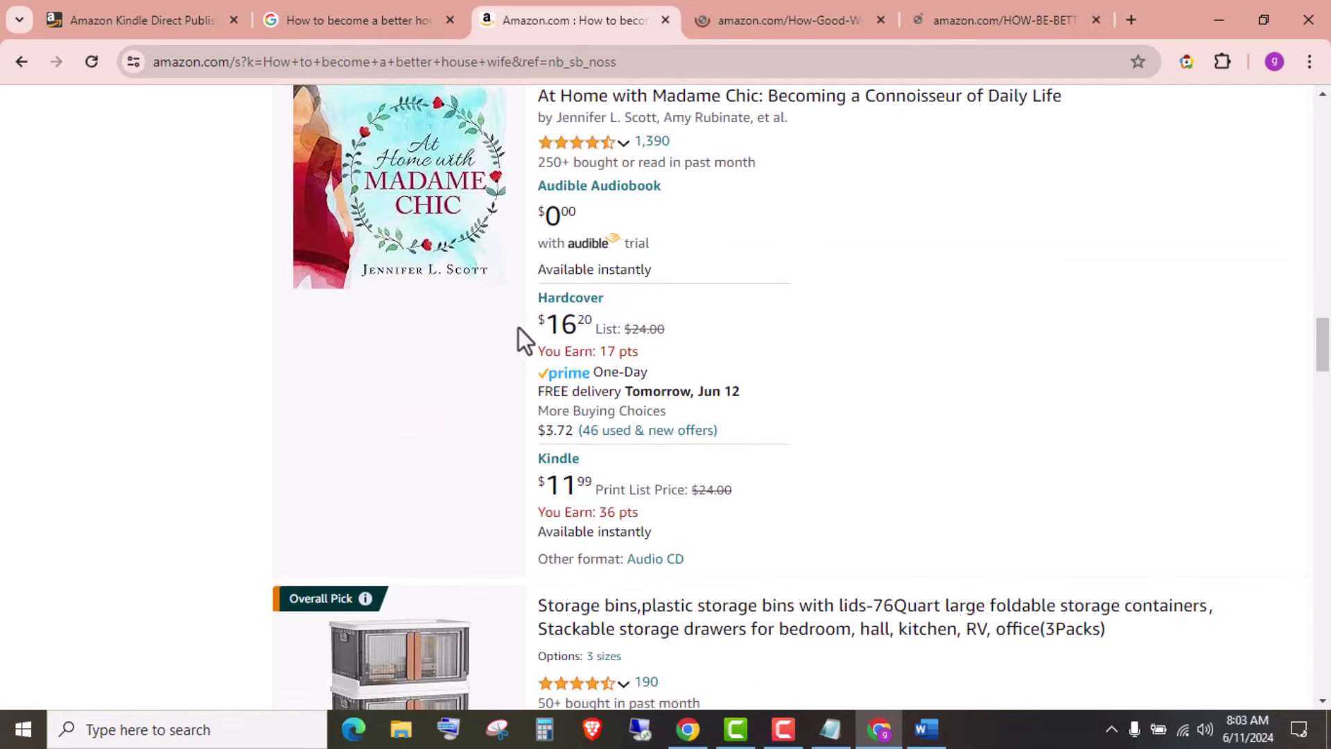
scroll(519, 327, "down", 12)
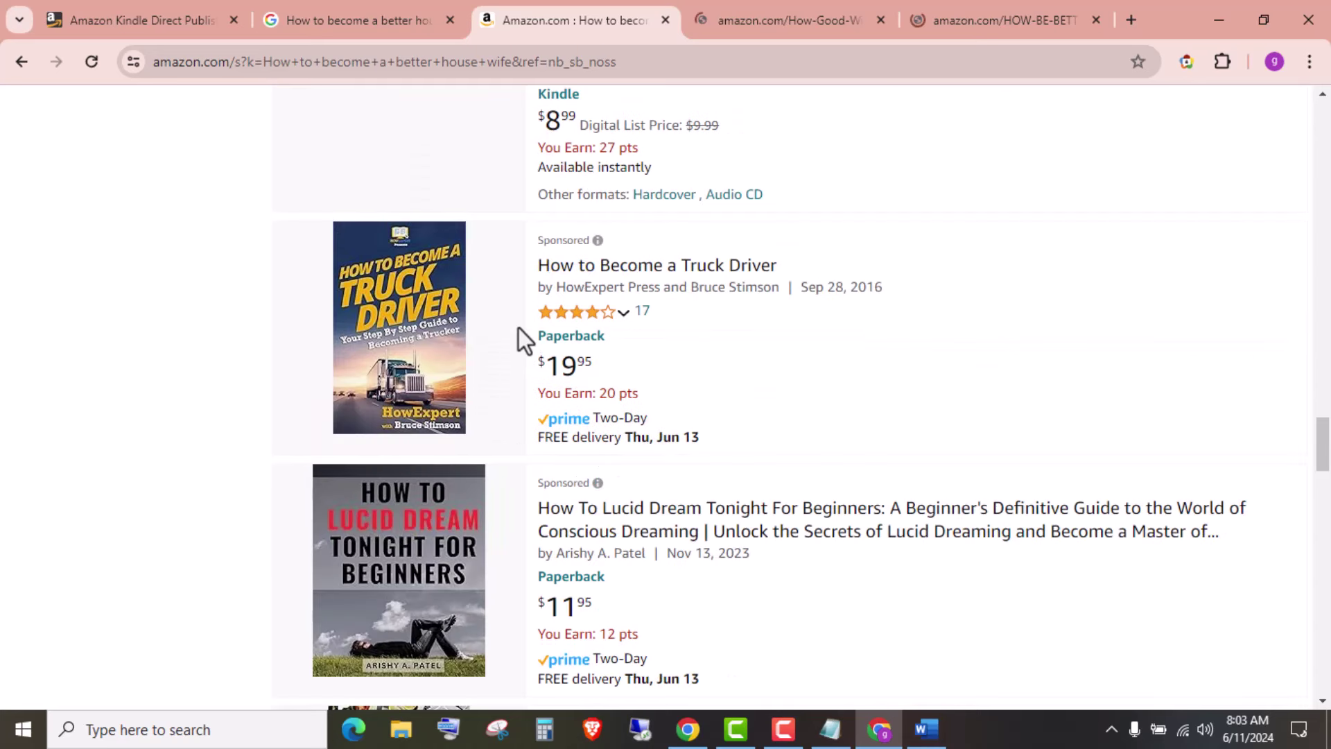
scroll(519, 327, "down", 1)
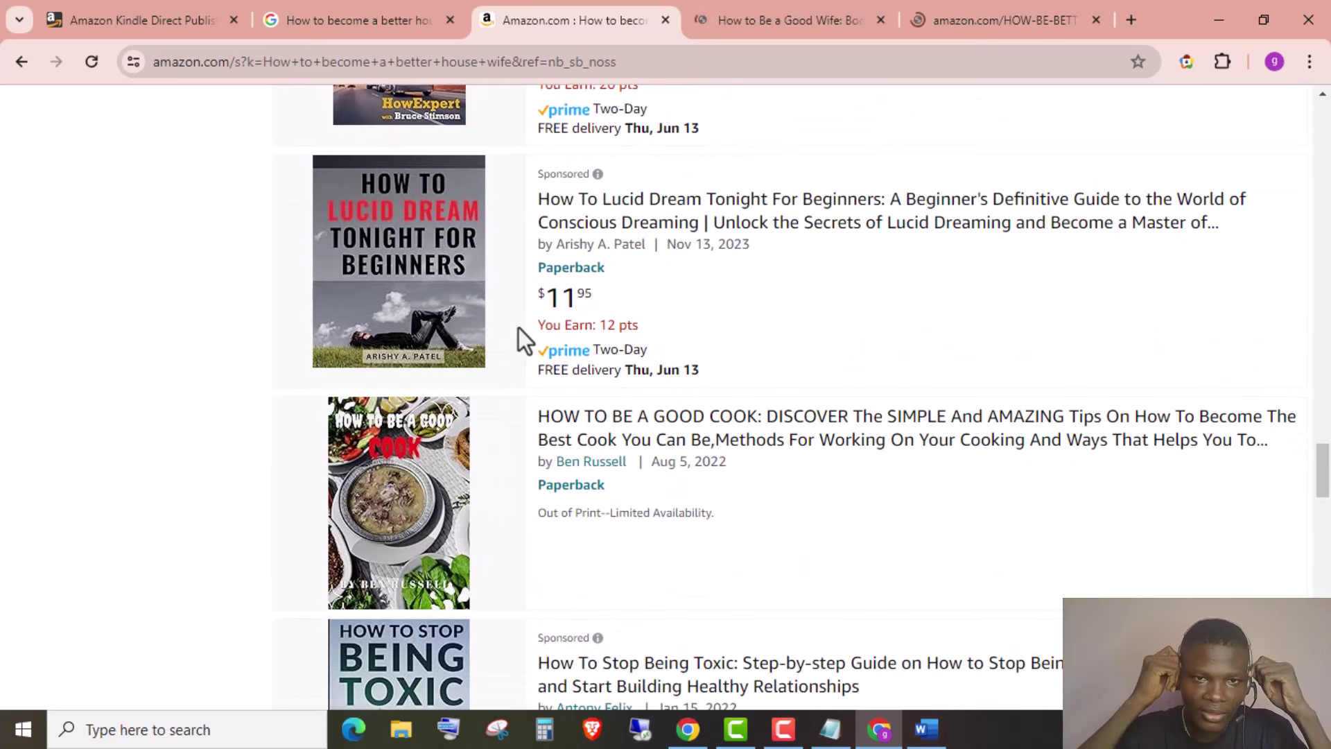
scroll(525, 319, "down", 5)
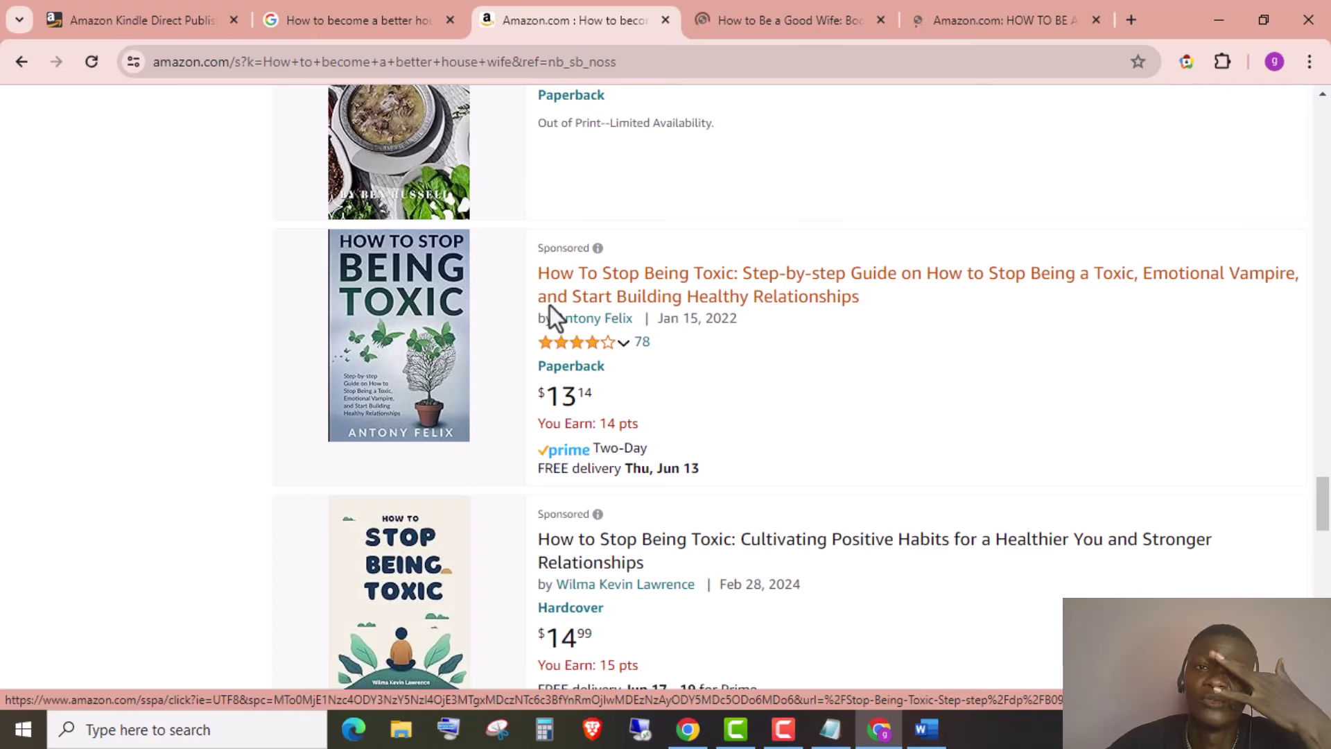
scroll(552, 318, "down", 1)
scroll(551, 319, "down", 6)
scroll(551, 308, "up", 10)
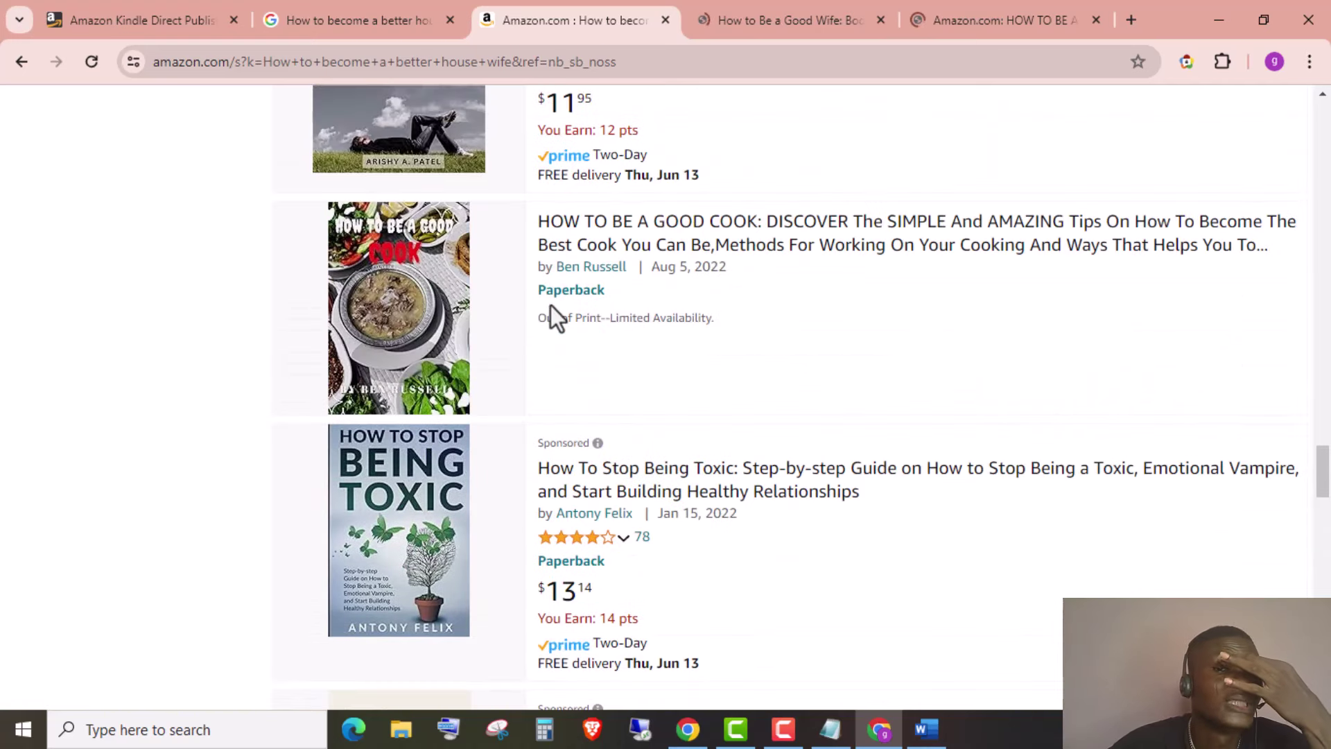
Close the search-results tab and look over the How to Be a Good Wife page.
left_click(713, 14)
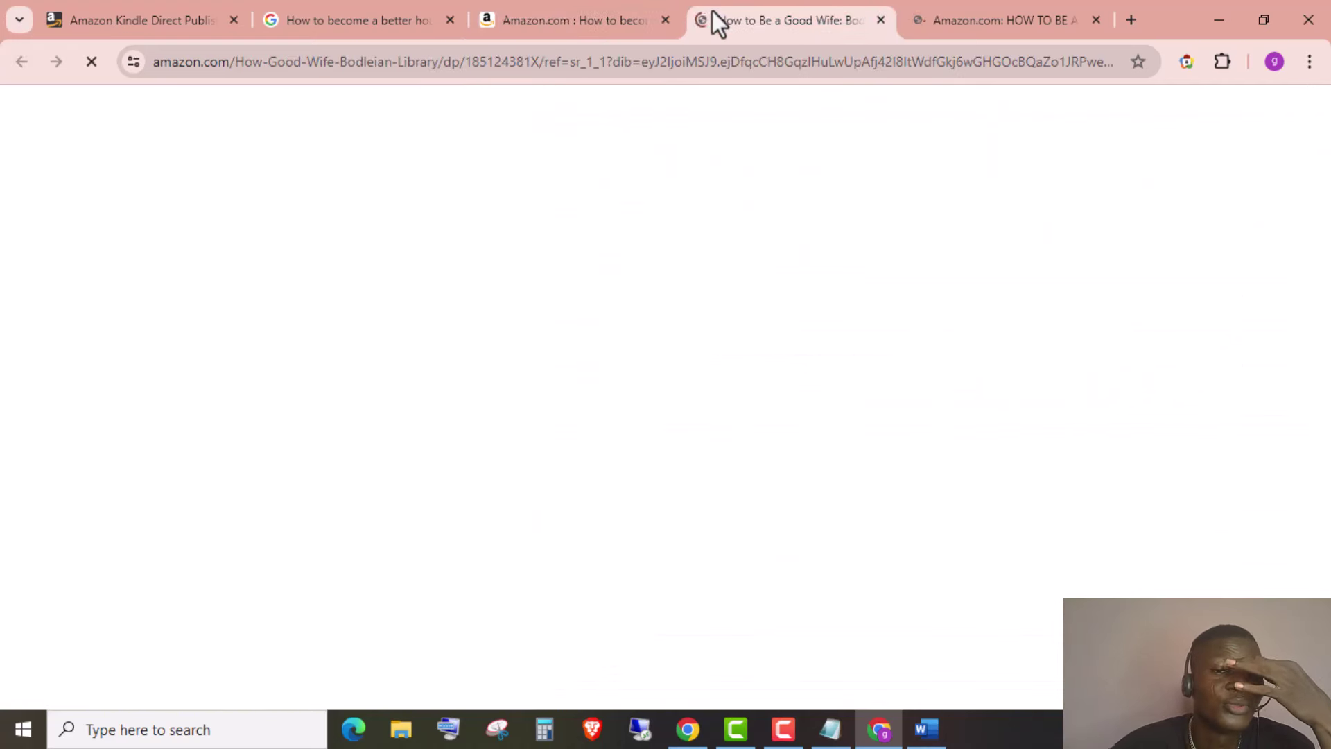
left_click(665, 20)
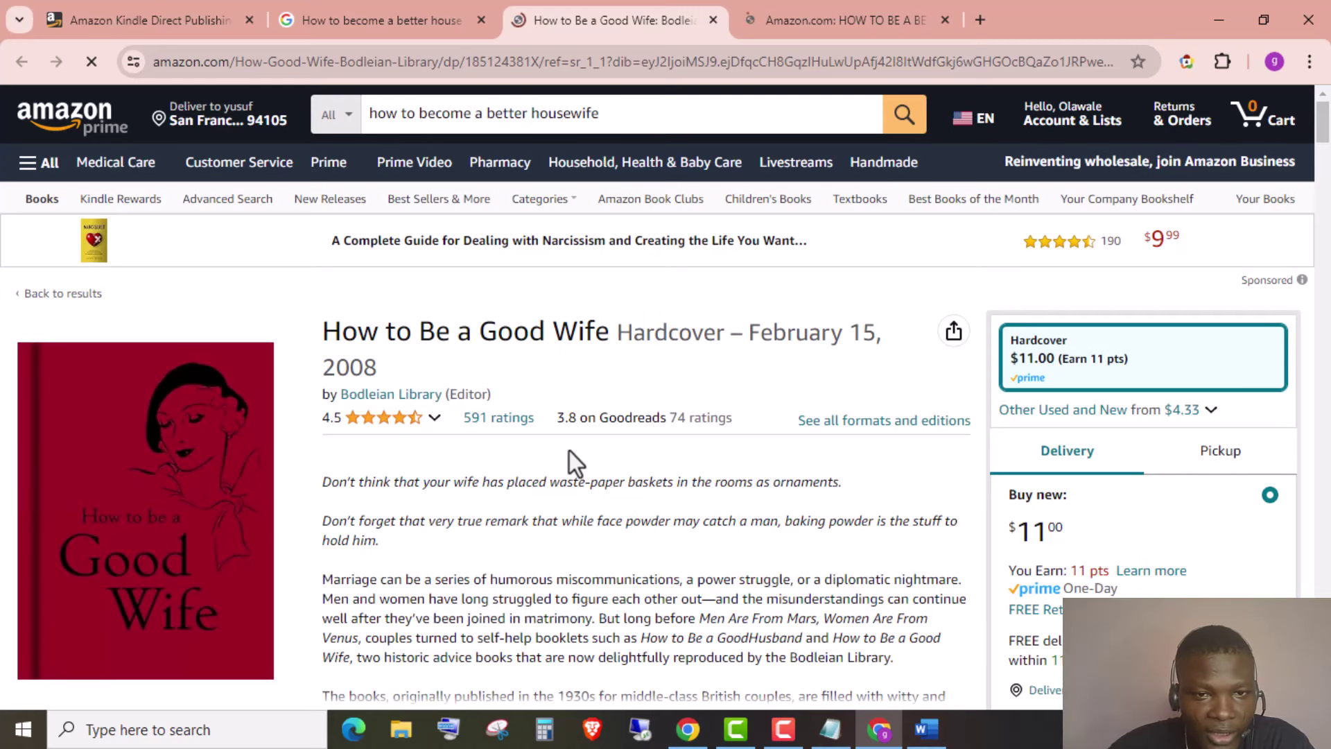
scroll(569, 450, "down", 3)
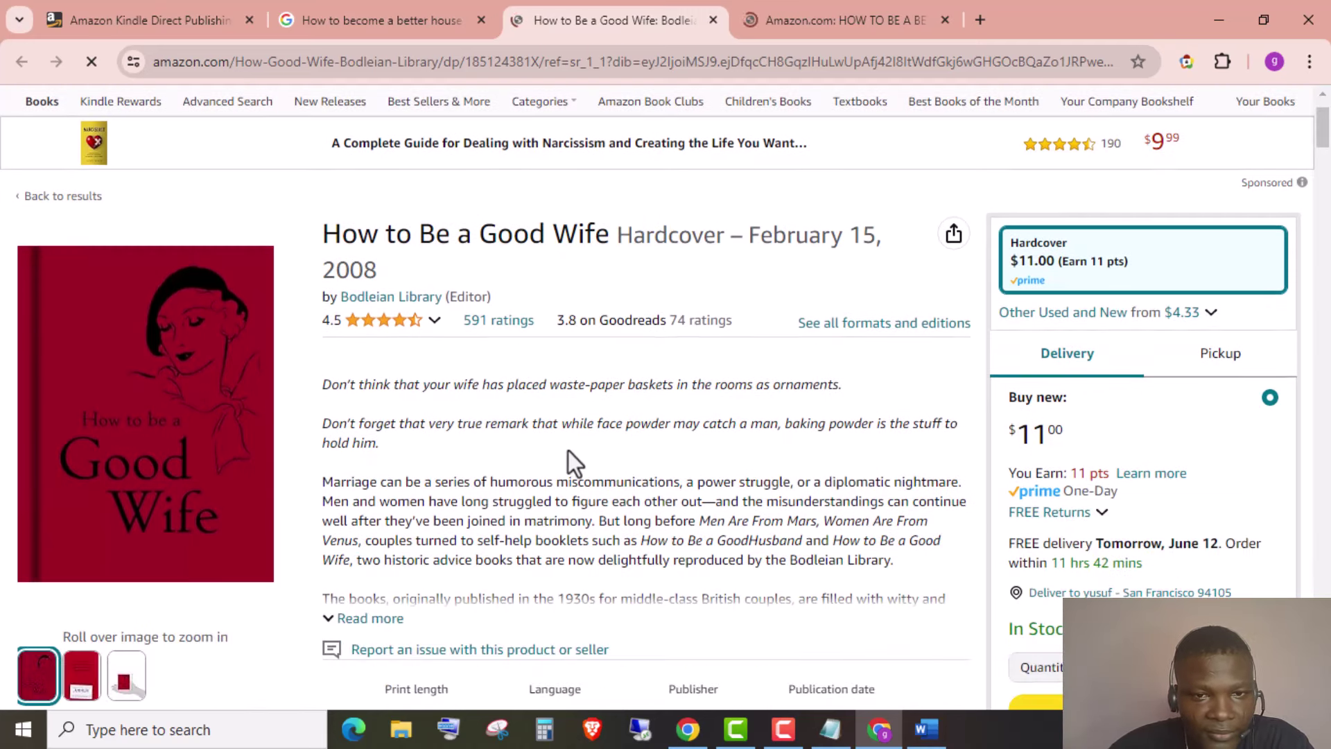
scroll(455, 428, "down", 2)
scroll(427, 385, "up", 5)
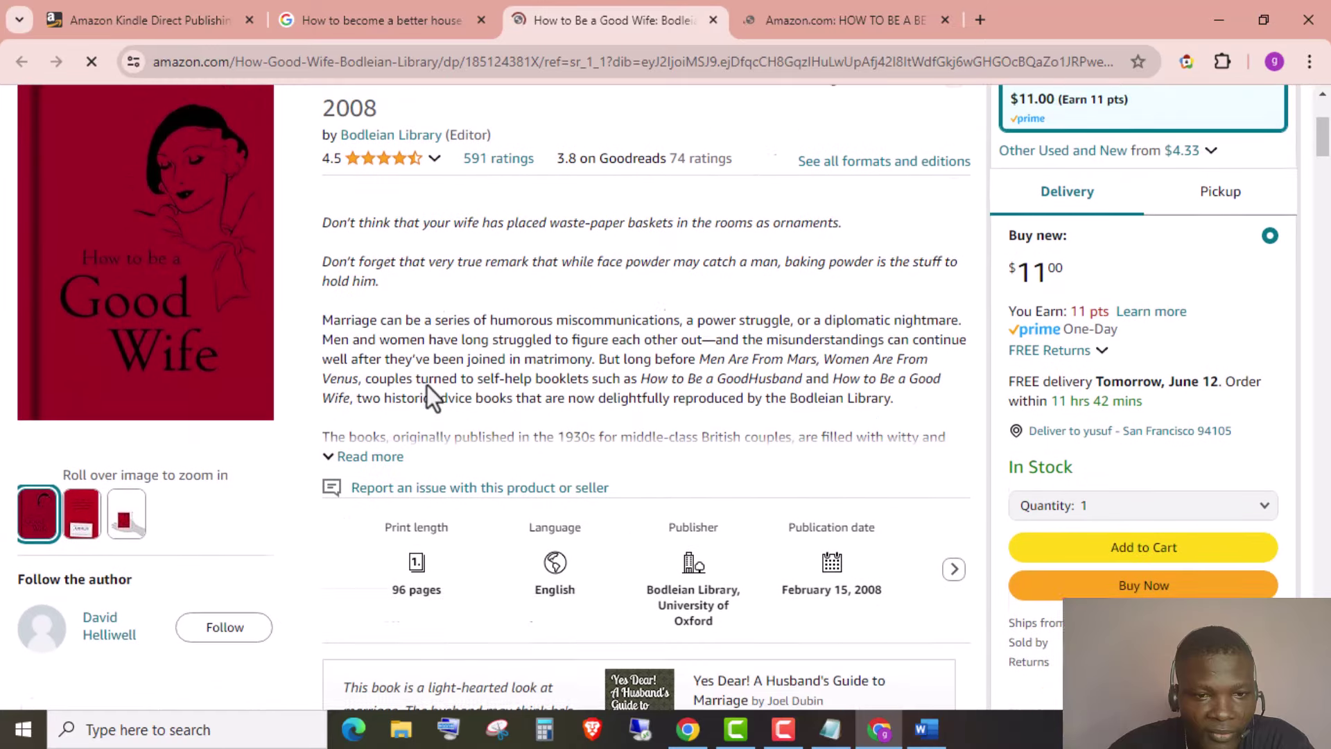
scroll(462, 350, "down", 4)
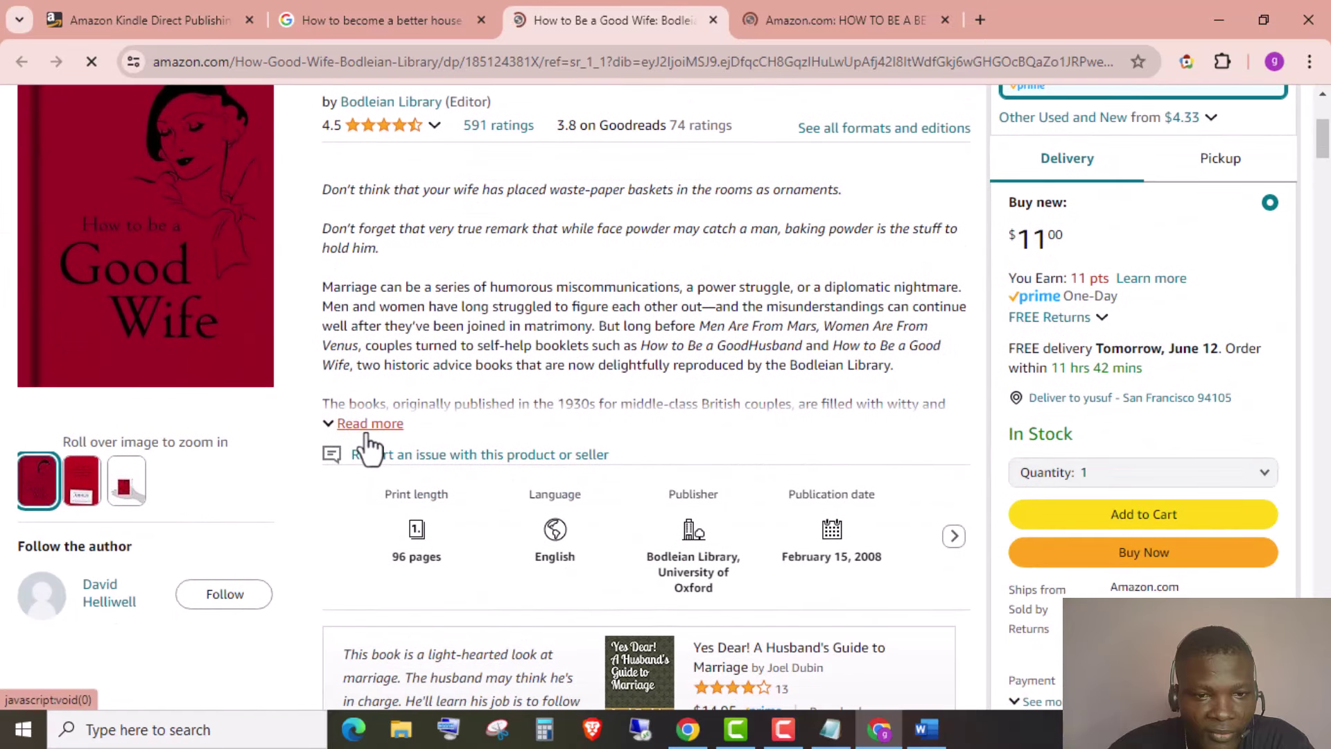
scroll(488, 406, "down", 1)
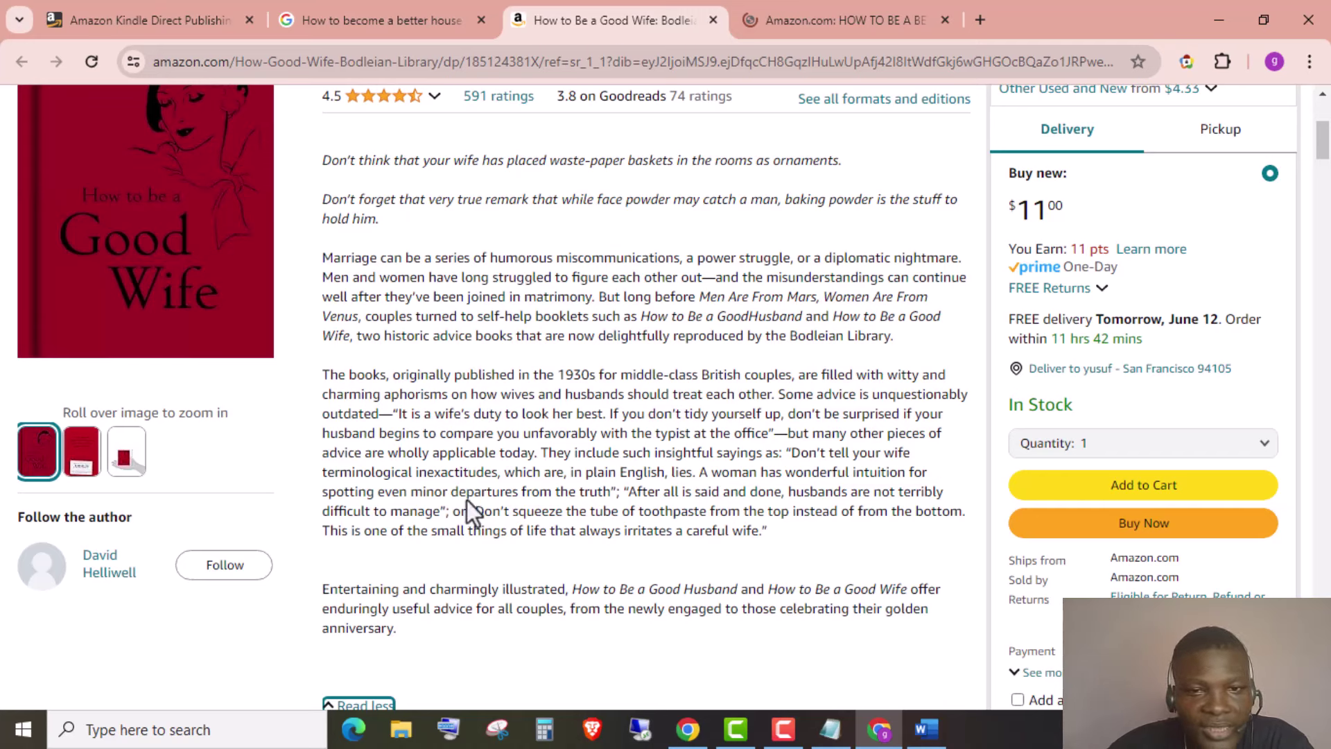
scroll(499, 456, "up", 2)
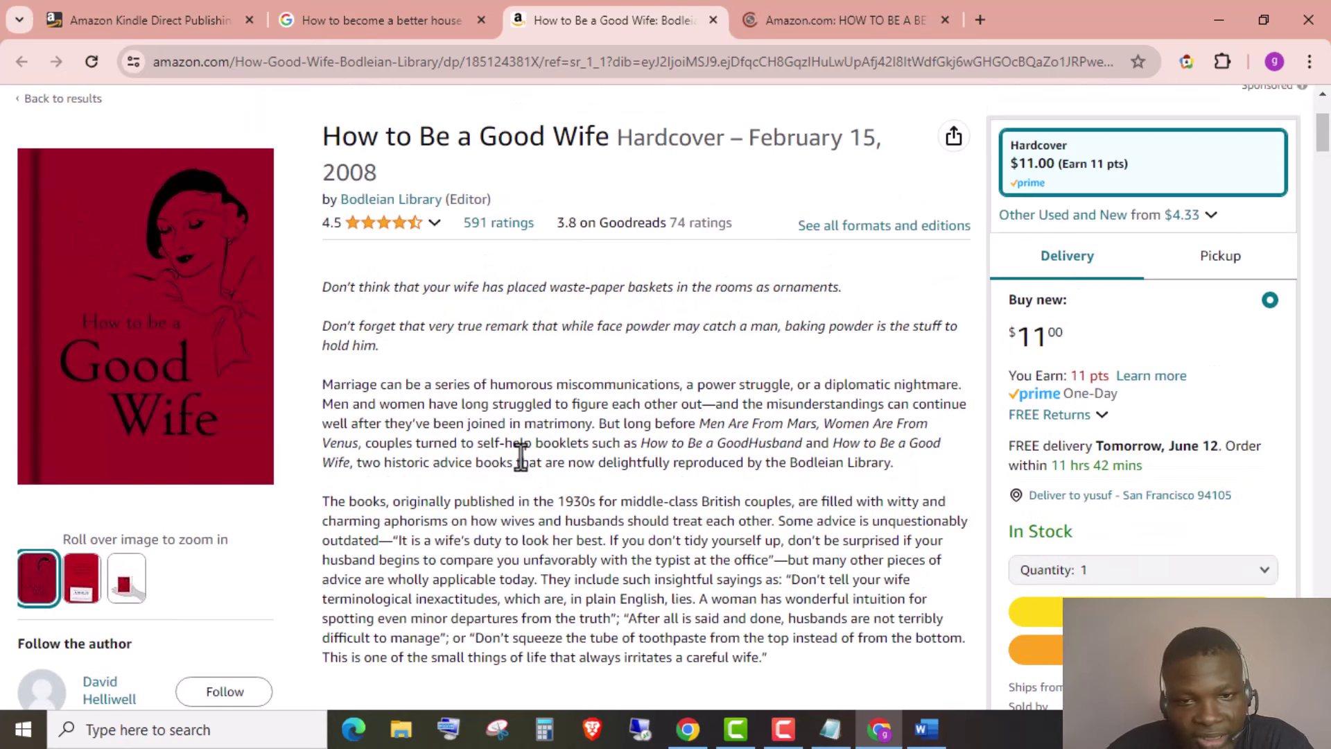
scroll(468, 459, "down", 2)
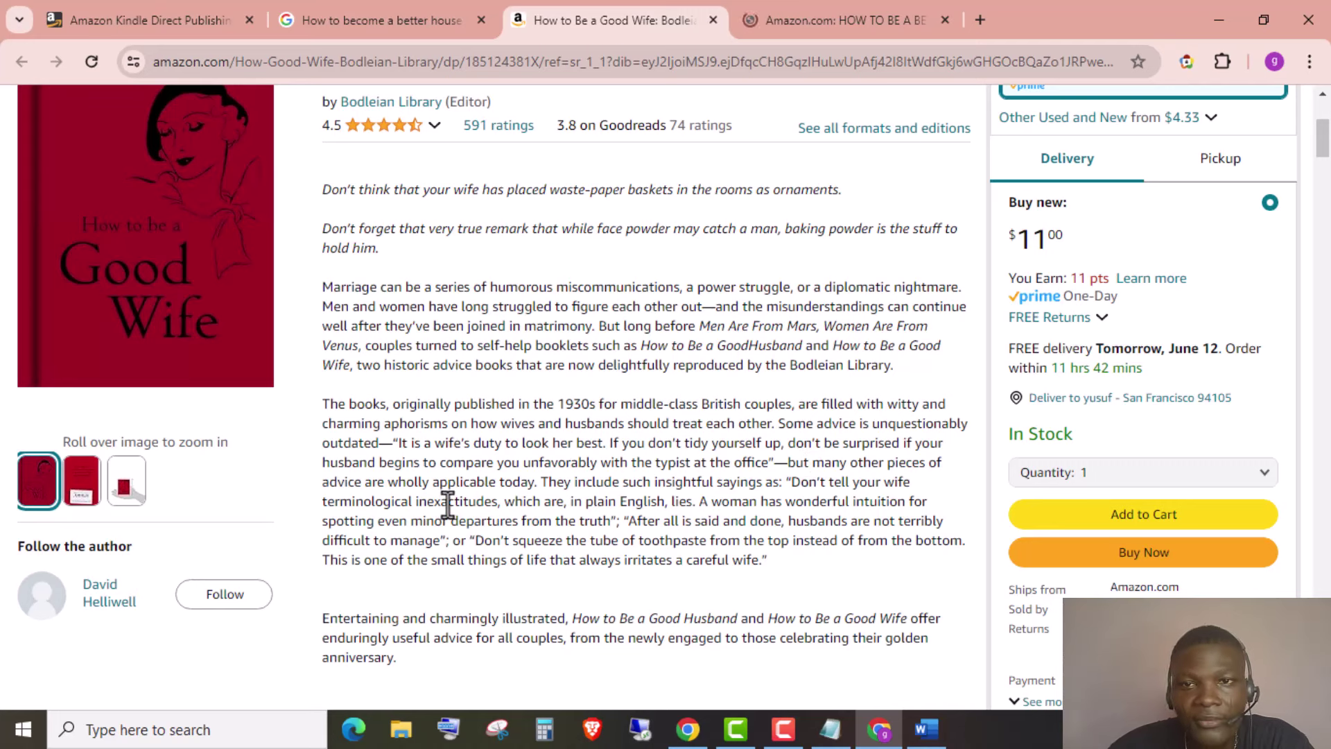
scroll(548, 551, "down", 3)
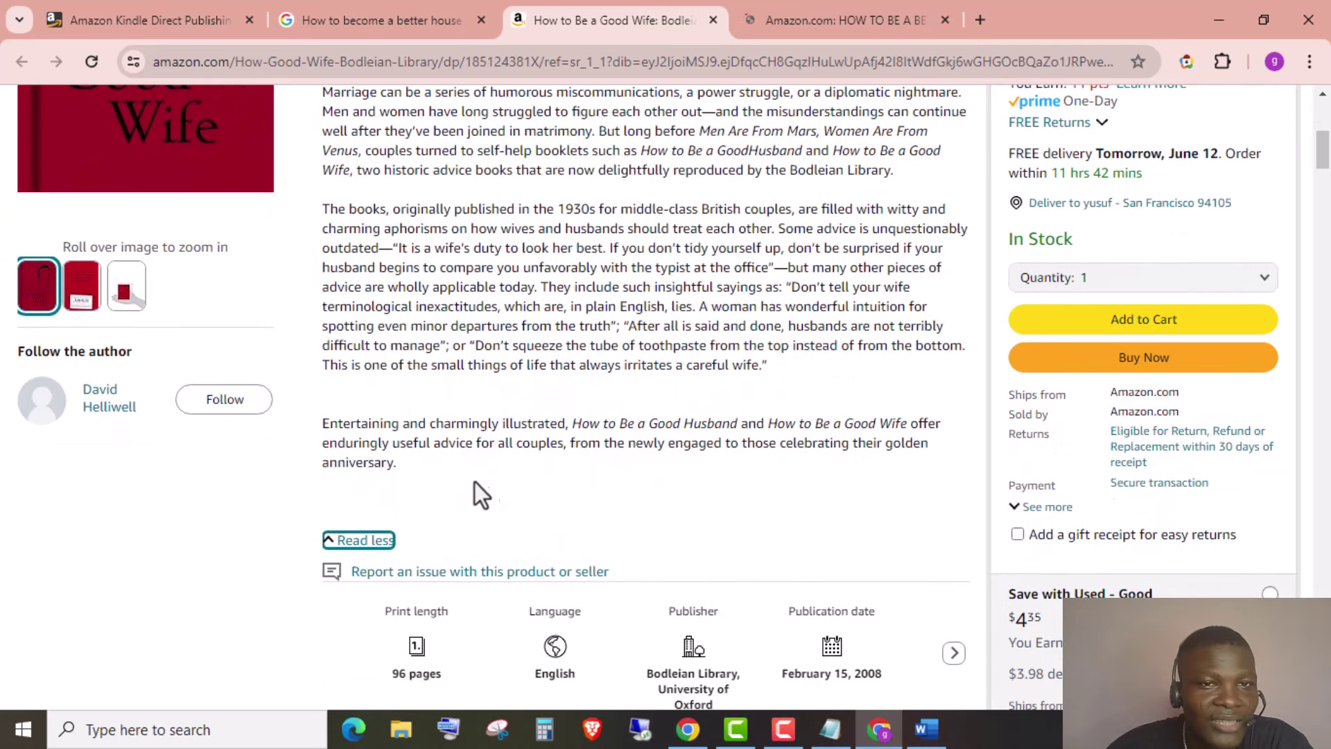
scroll(472, 481, "up", 4)
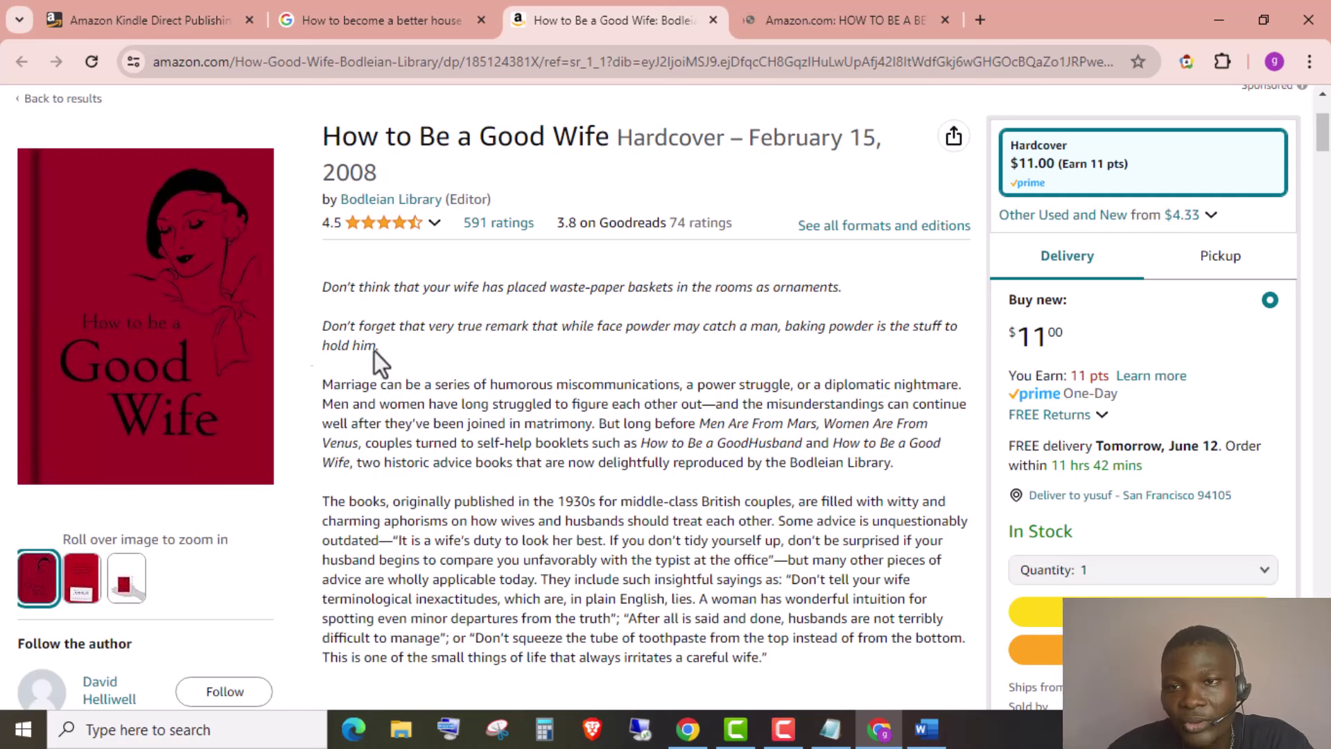
mouse_move(170, 380)
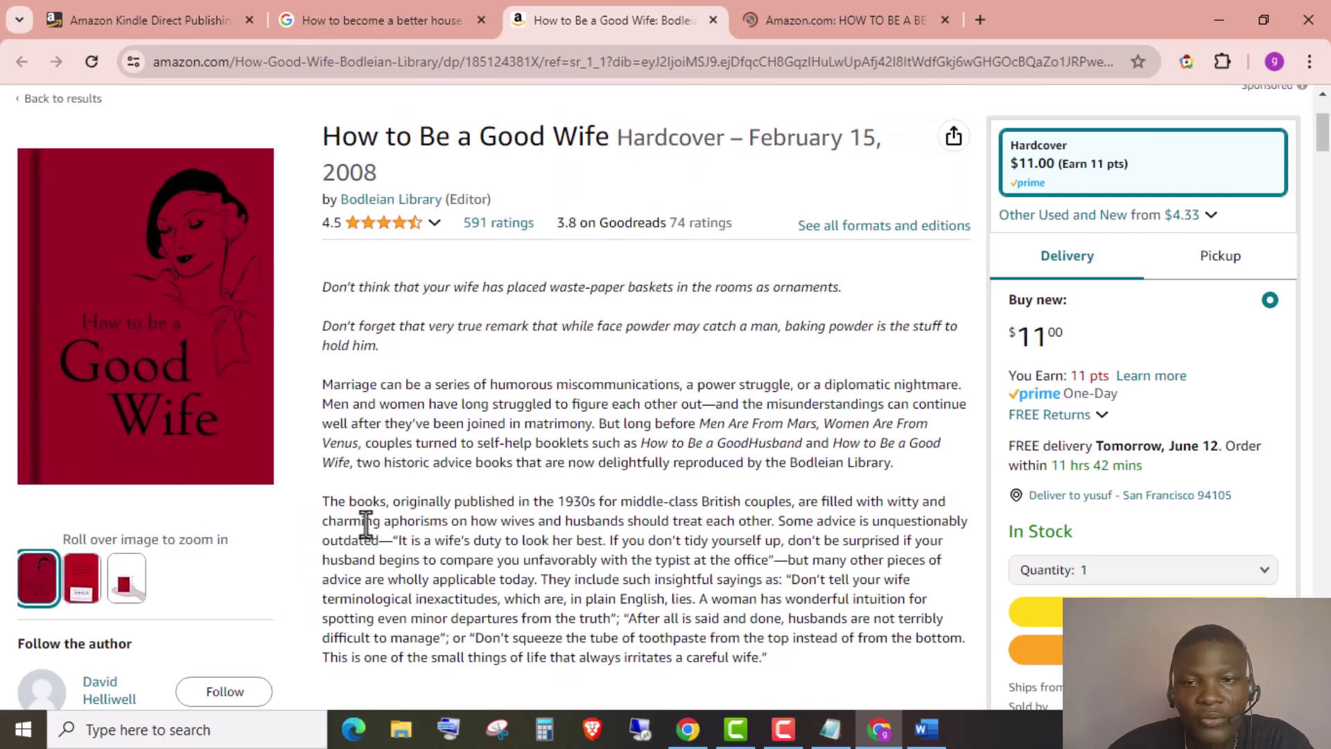
scroll(427, 436, "down", 2)
scroll(430, 438, "up", 3)
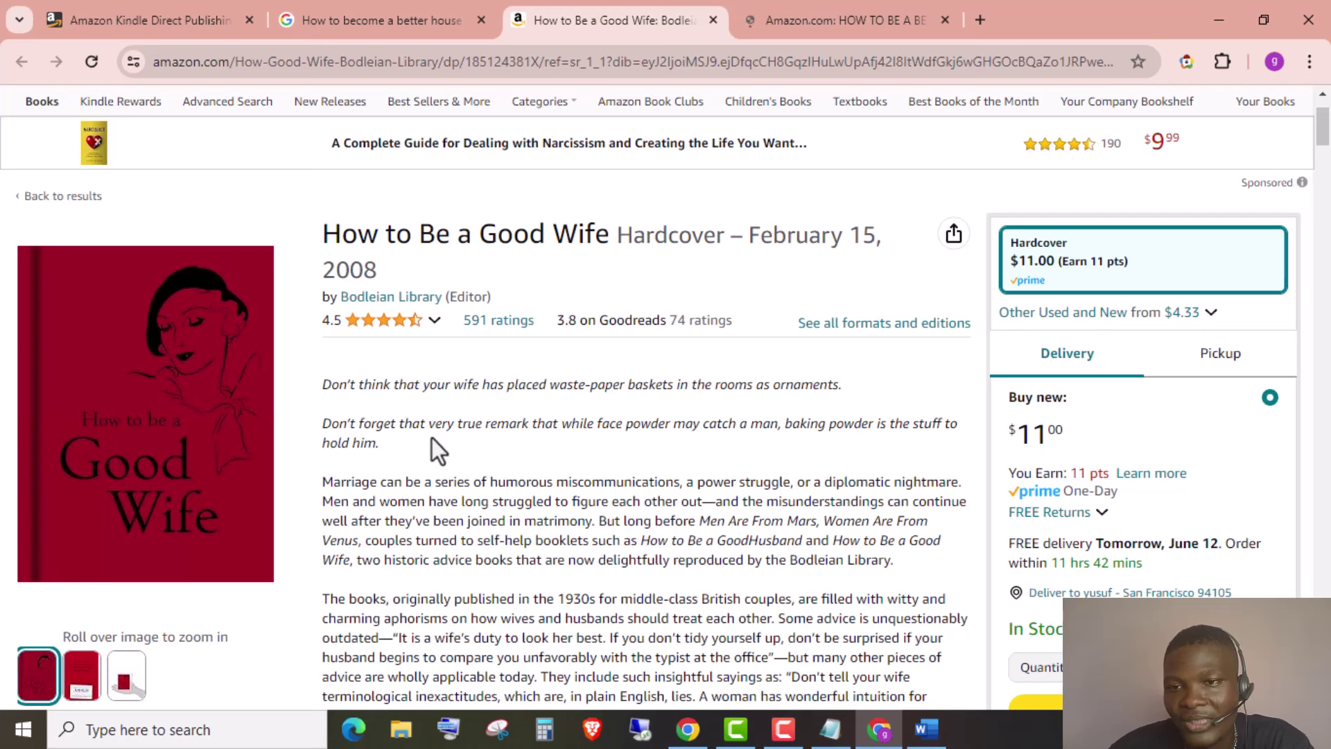
scroll(442, 448, "up", 2)
Close the Good Wife tab and expand the HOW TO BE A BETTER WIFE. description.
left_click(712, 23)
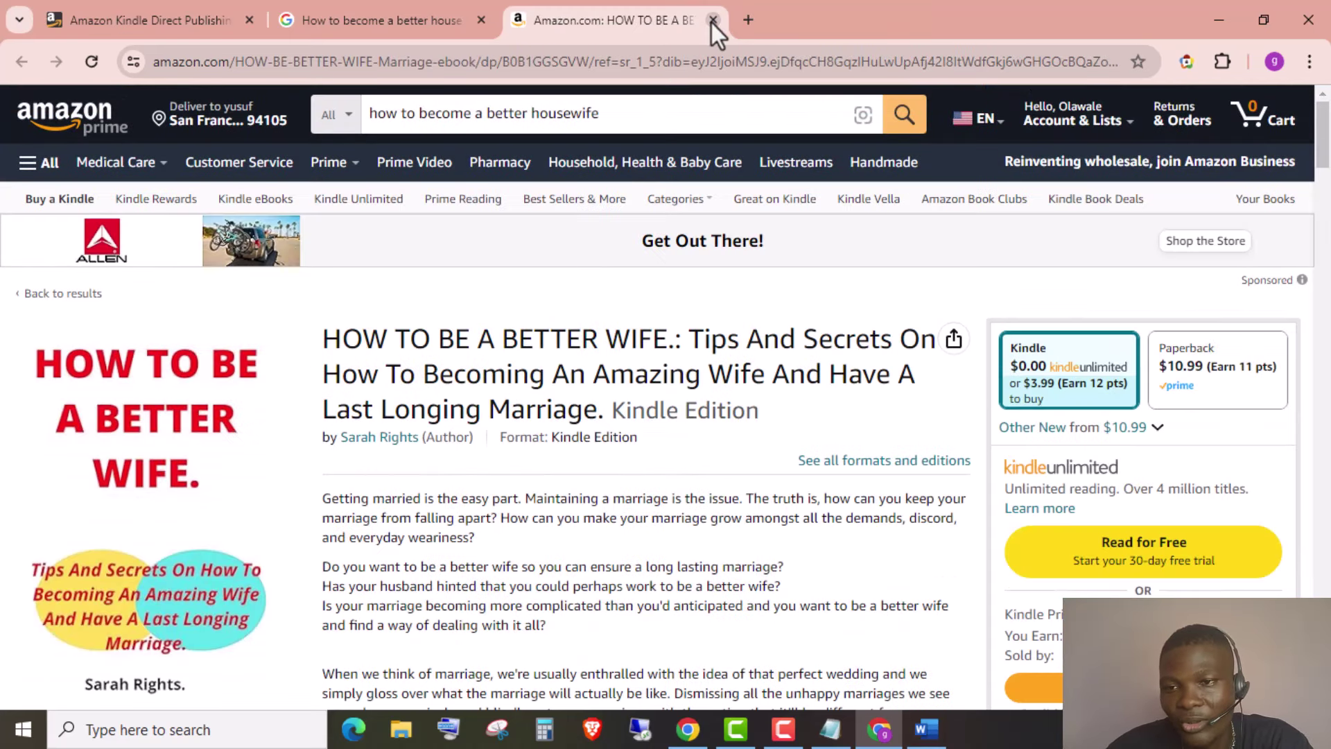
scroll(576, 371, "down", 5)
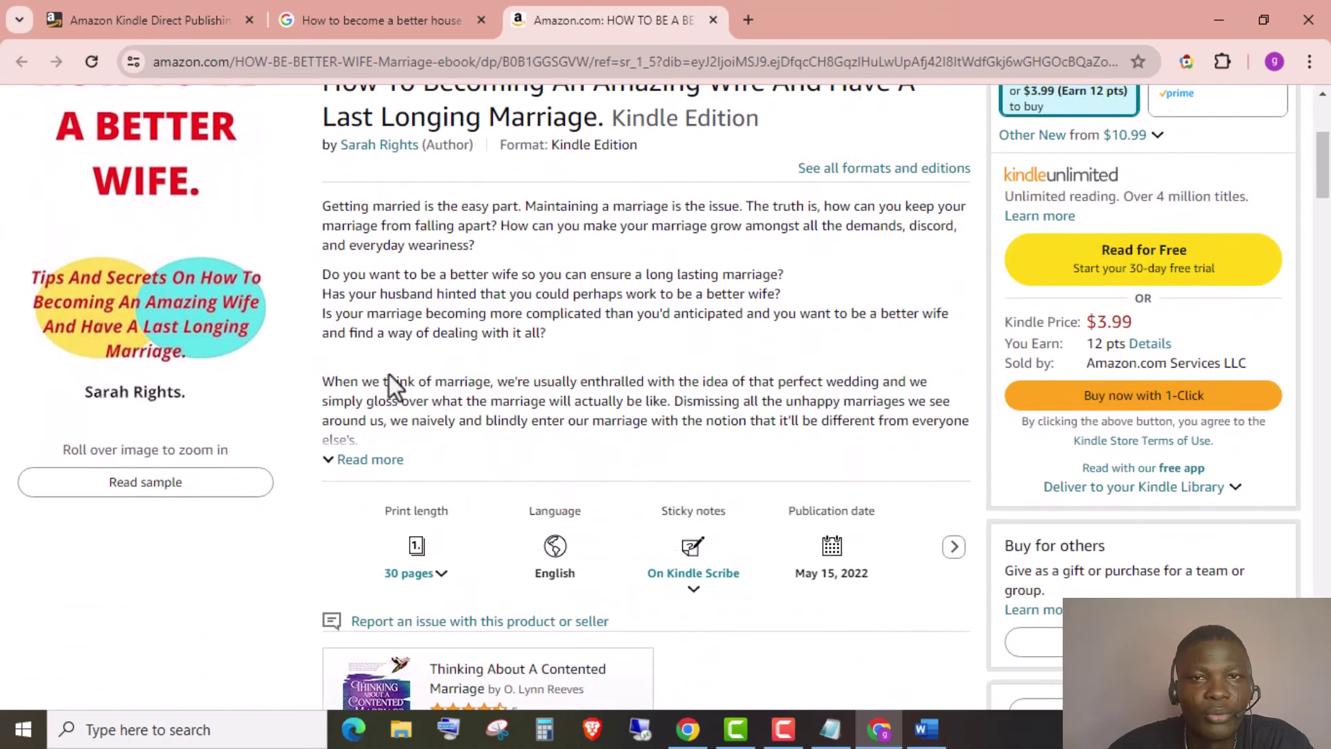
left_click(362, 460)
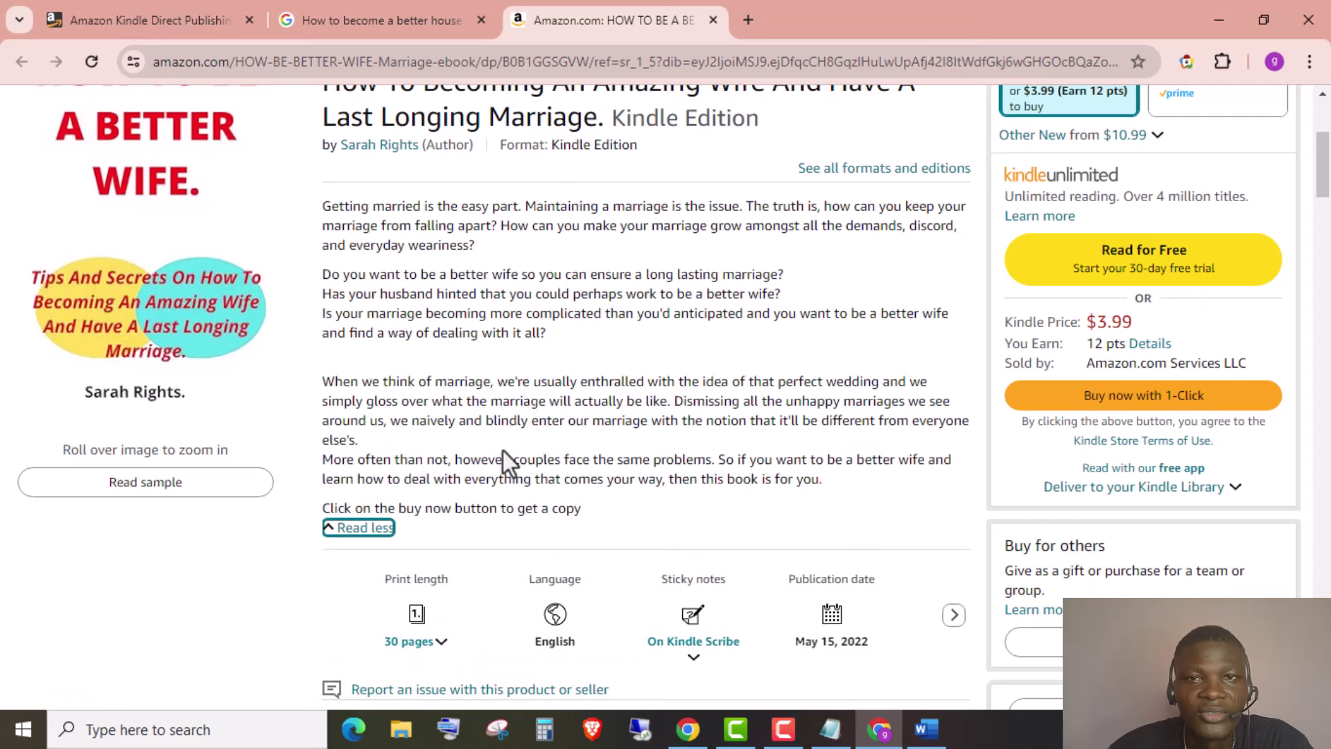
scroll(502, 450, "up", 1)
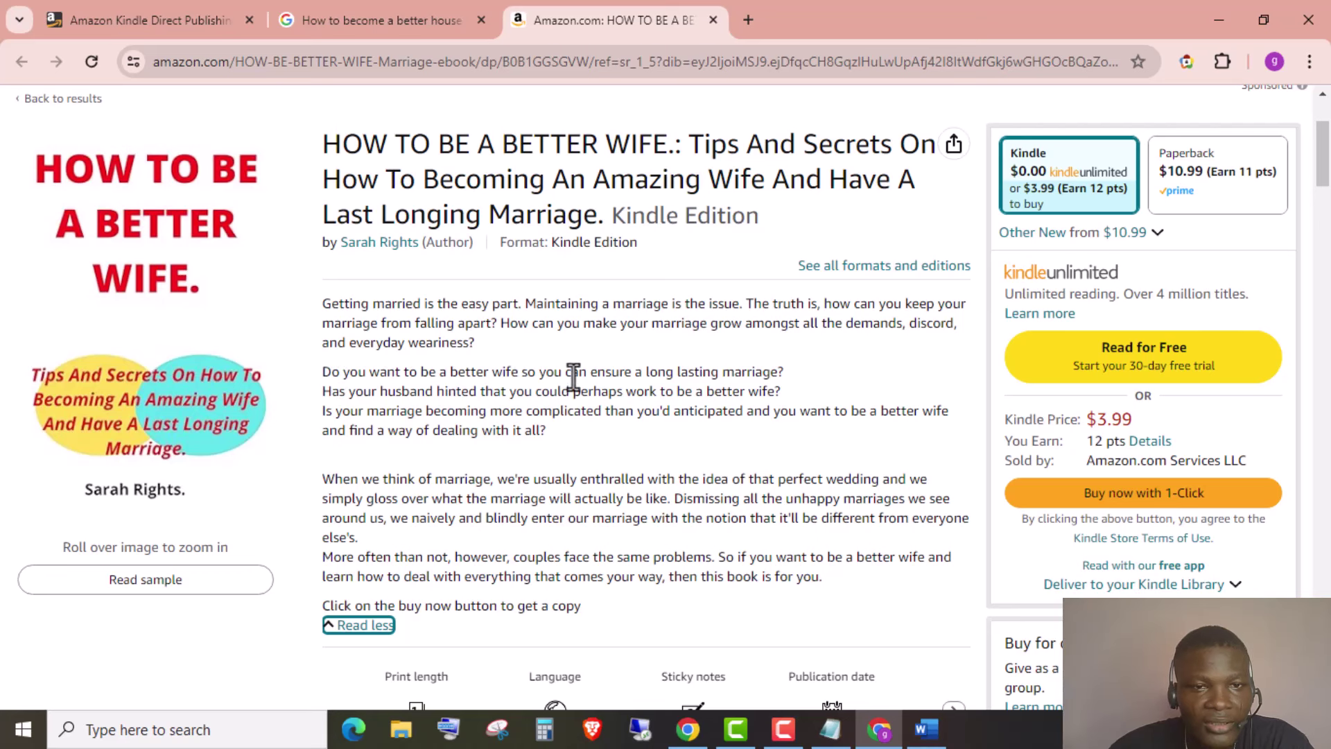
scroll(609, 437, "up", 1)
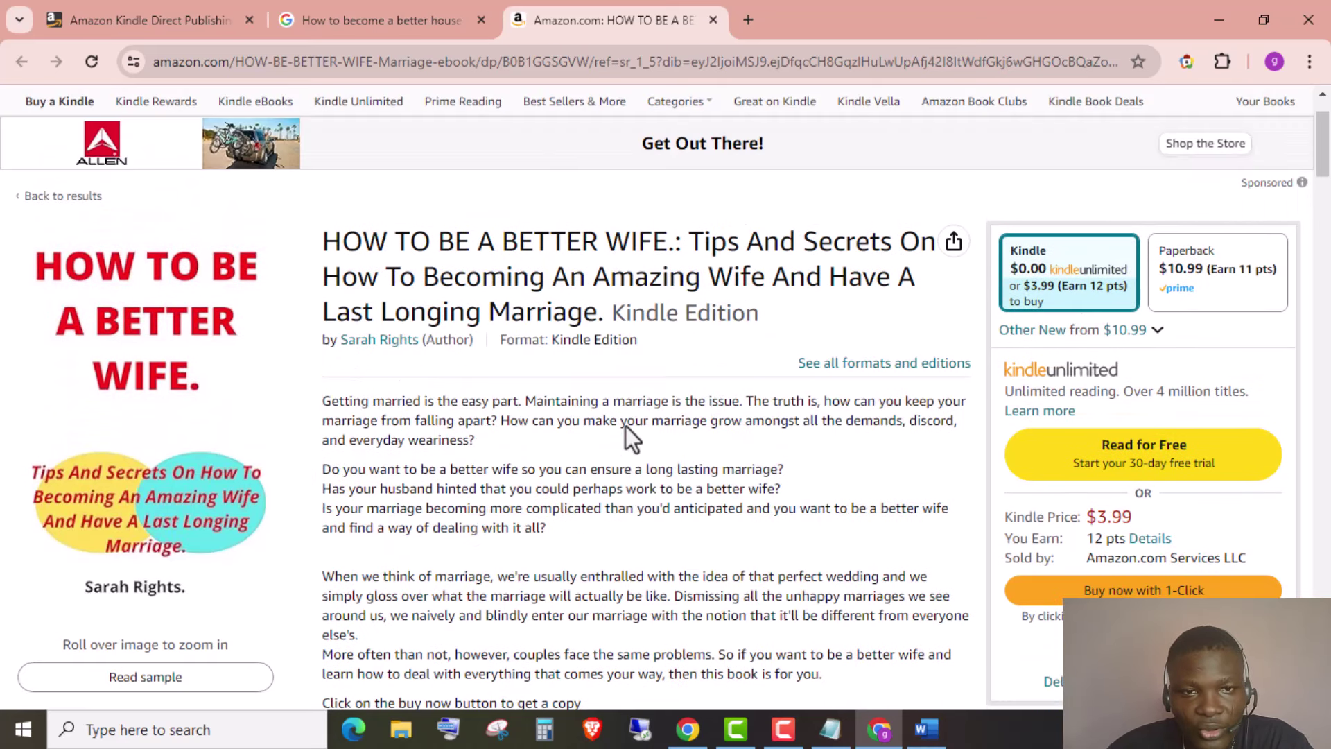
scroll(477, 424, "down", 2)
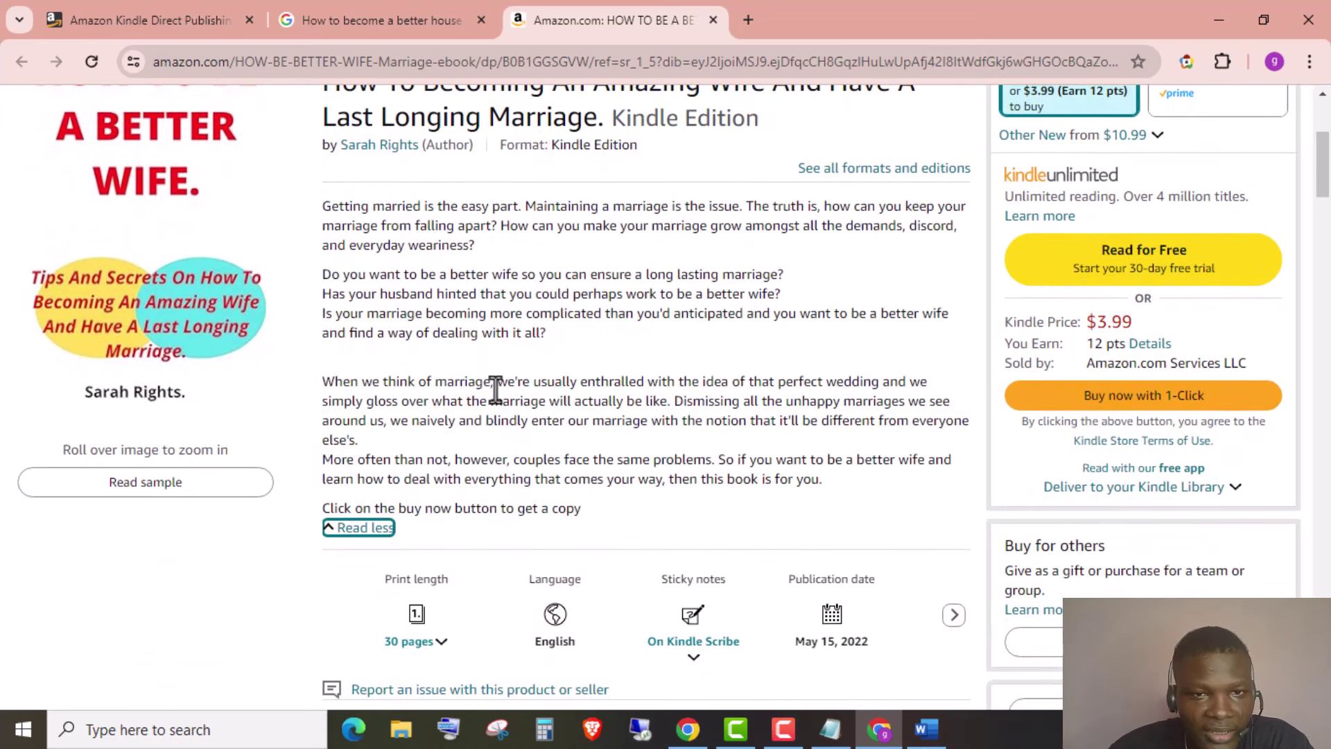
scroll(494, 386, "up", 2)
scroll(201, 437, "down", 3)
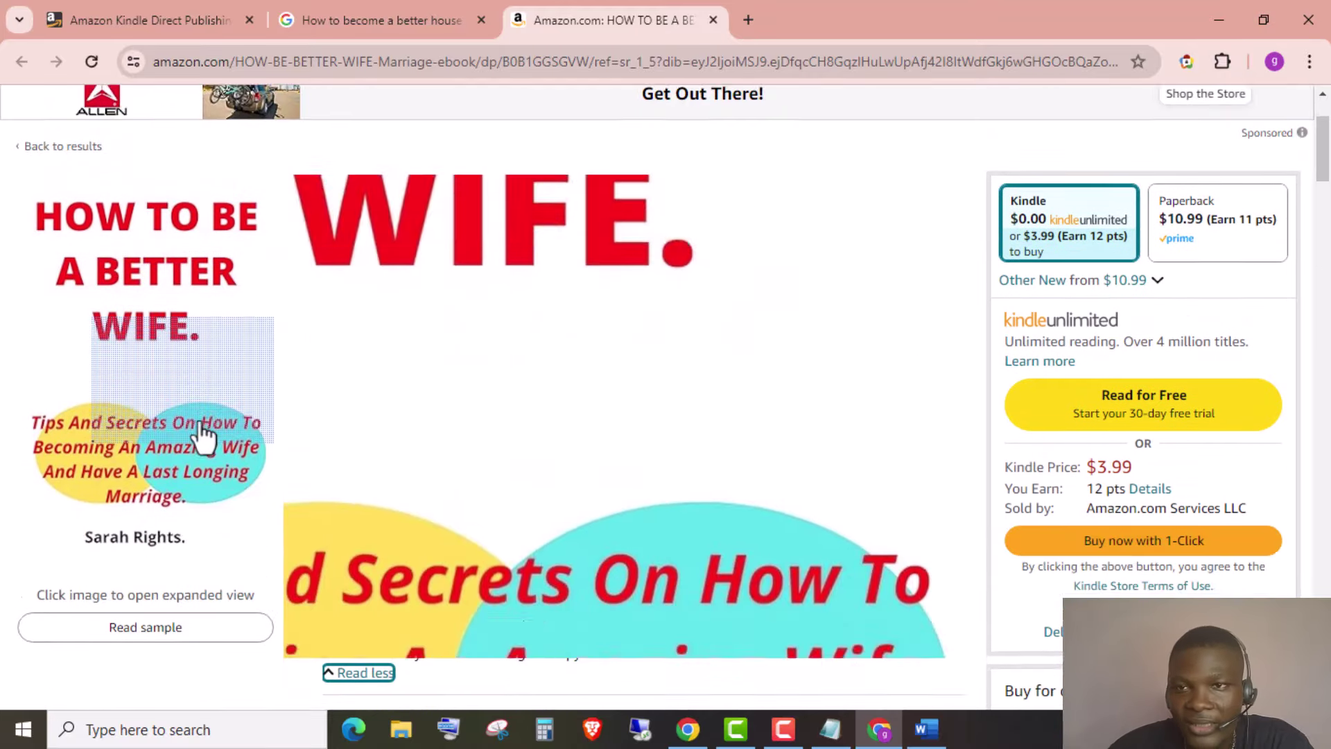
Open the book's sample reader at its contents, Introduction through Chapter Four.
left_click(148, 385)
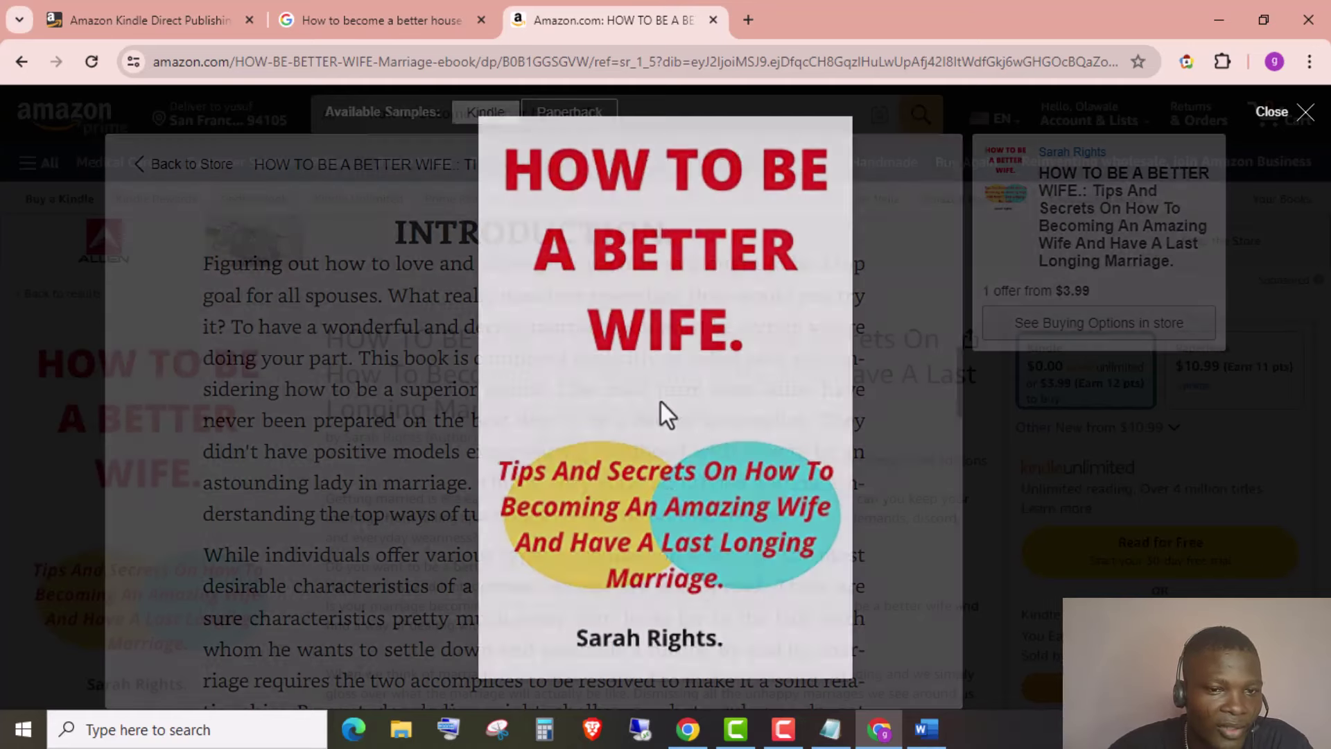
scroll(555, 412, "up", 5)
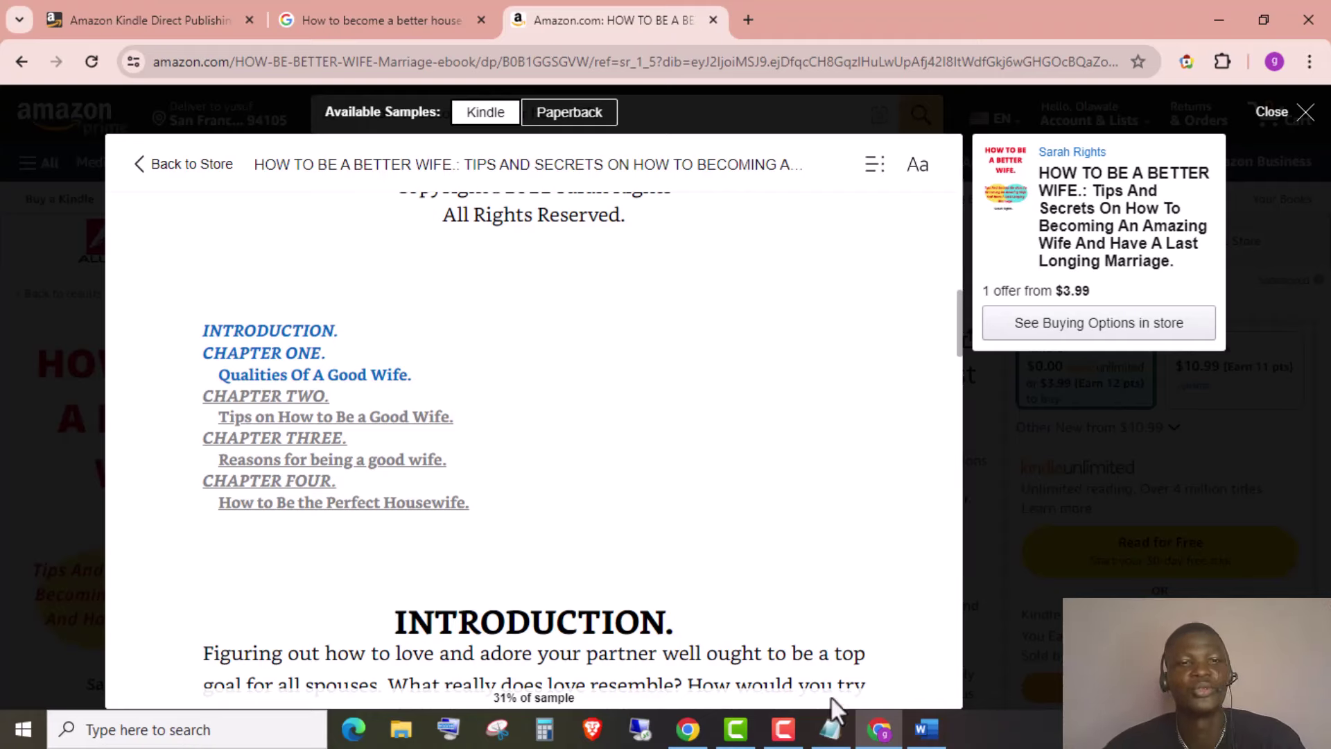
Add 'qualities of a good wife' as a chapter line below the title.
left_click(926, 730)
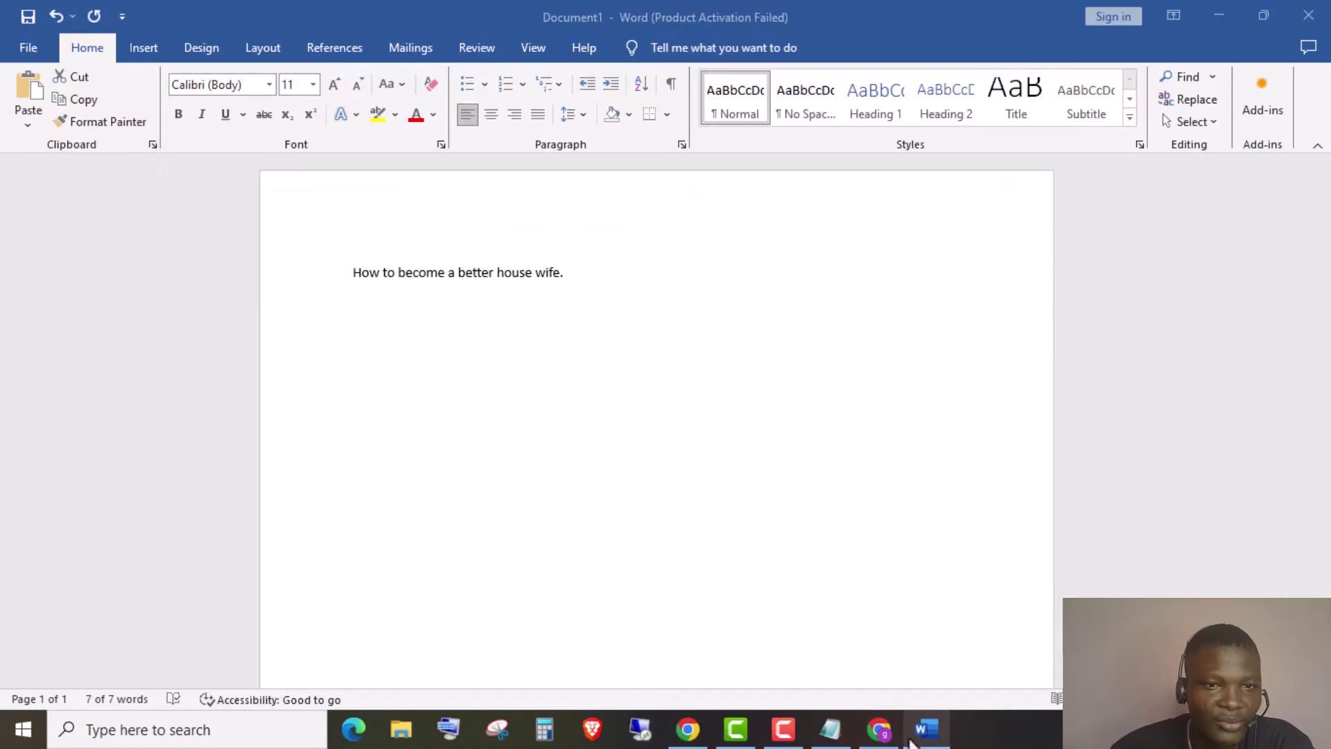
left_click(592, 294)
key("Return")
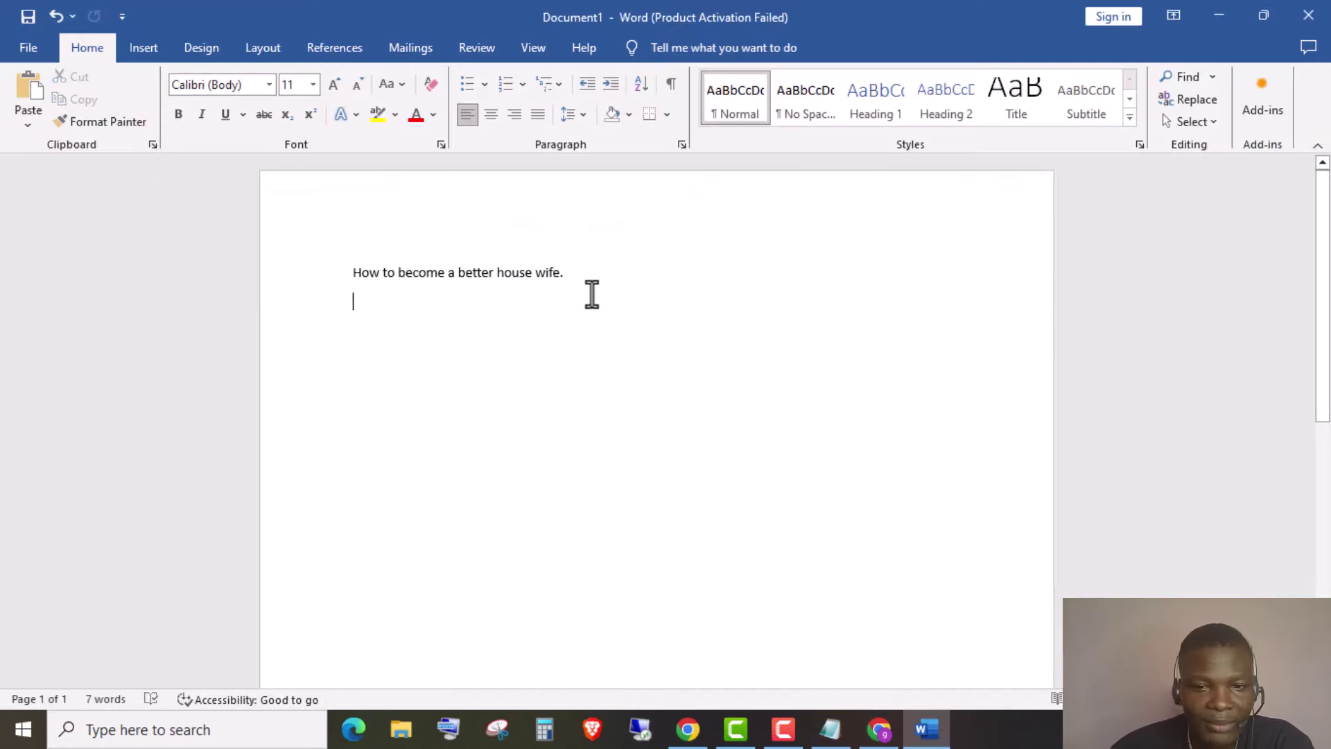
key("Return")
key("Return")
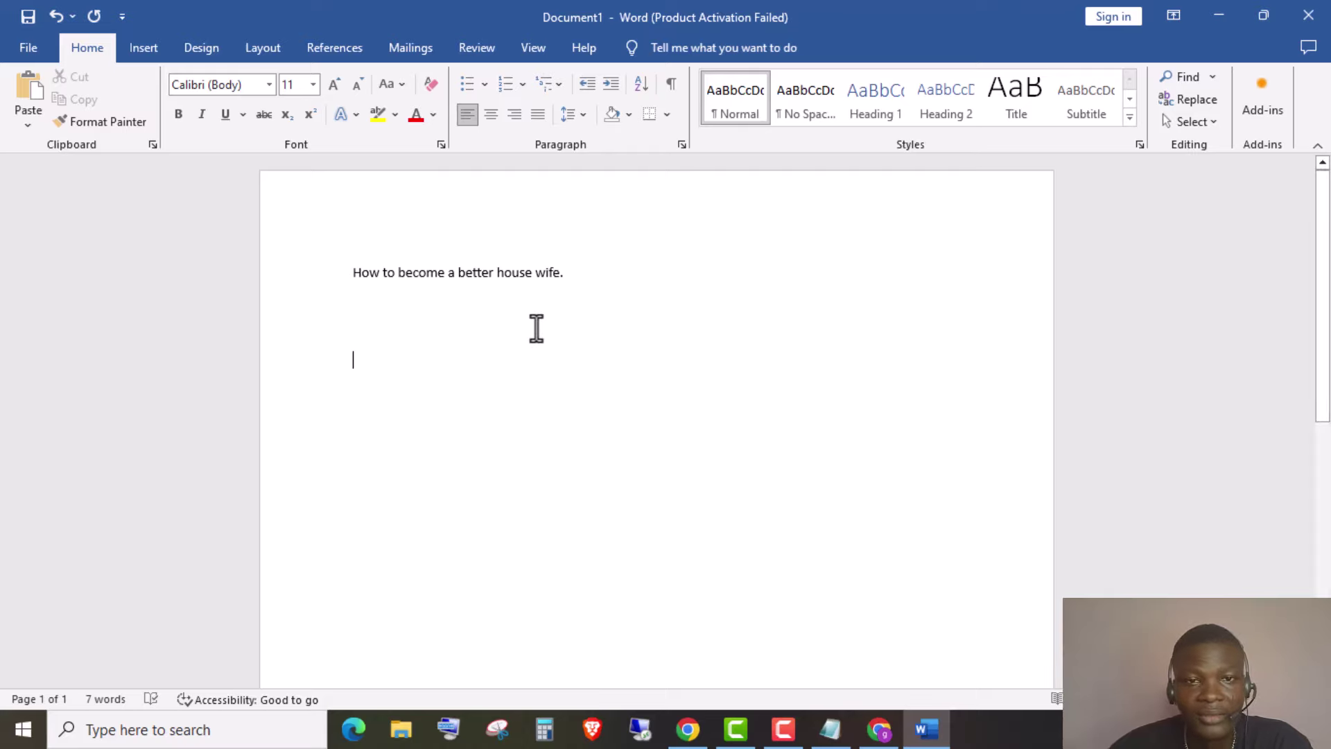
type("quali")
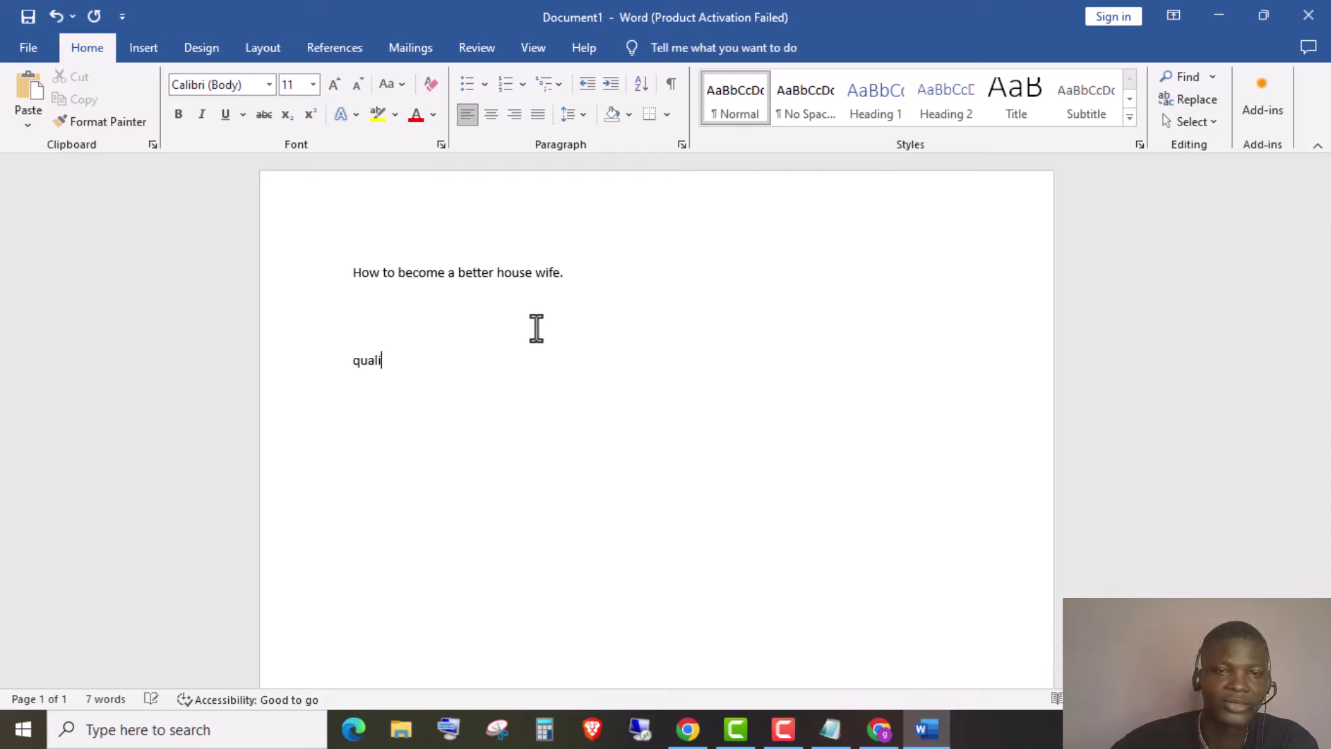
type("ties ")
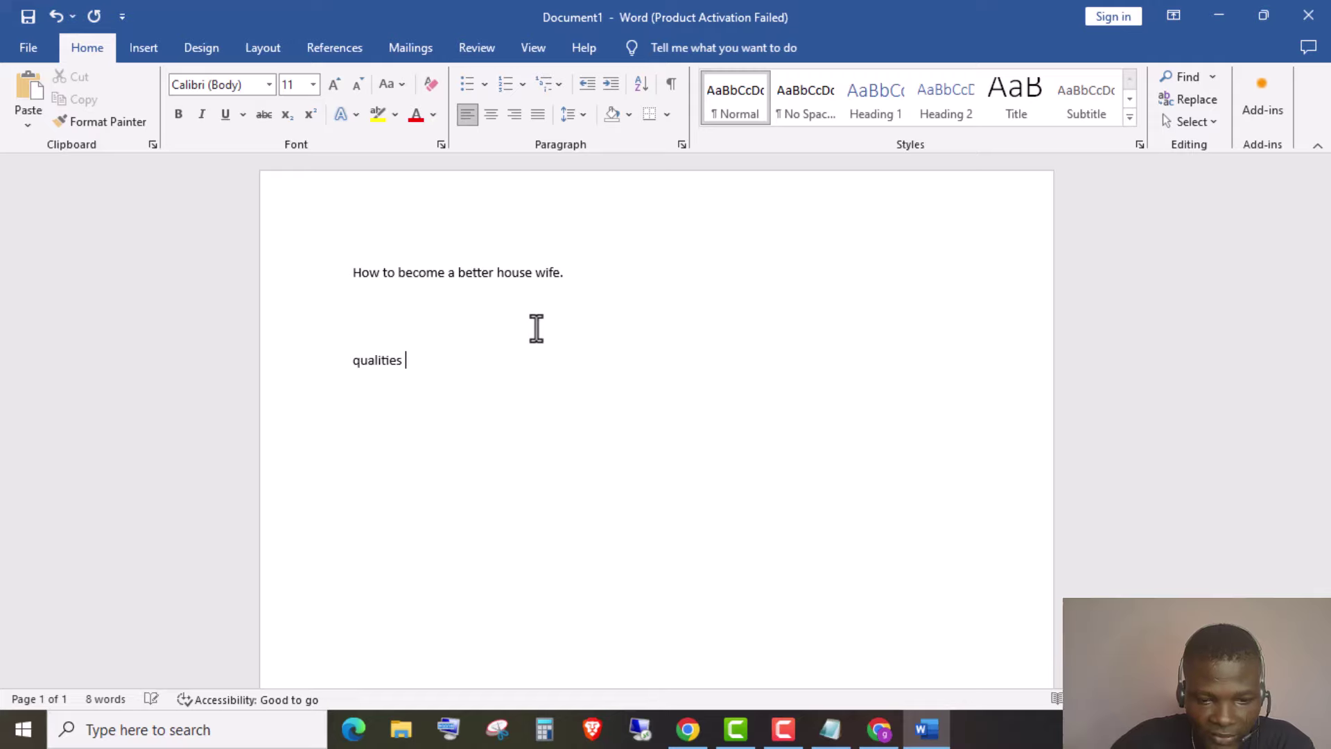
type("of a good wife")
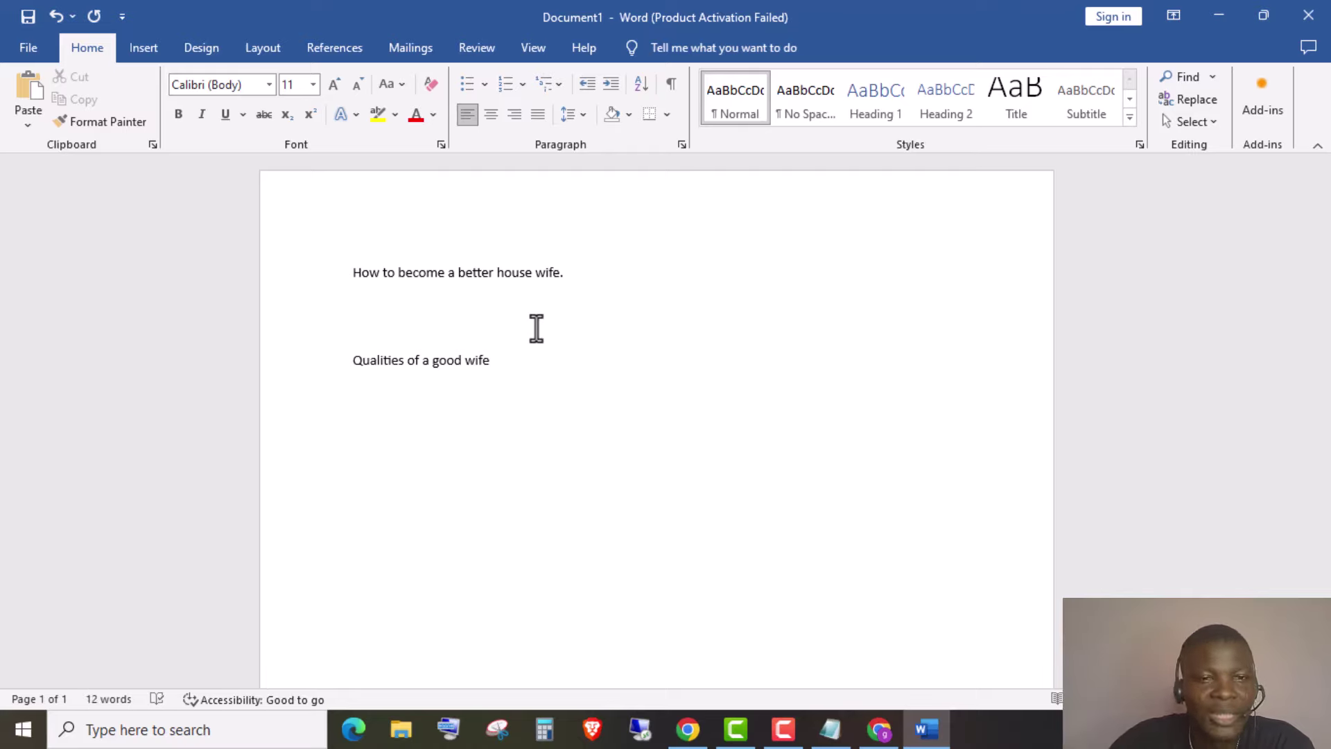
type("\\")
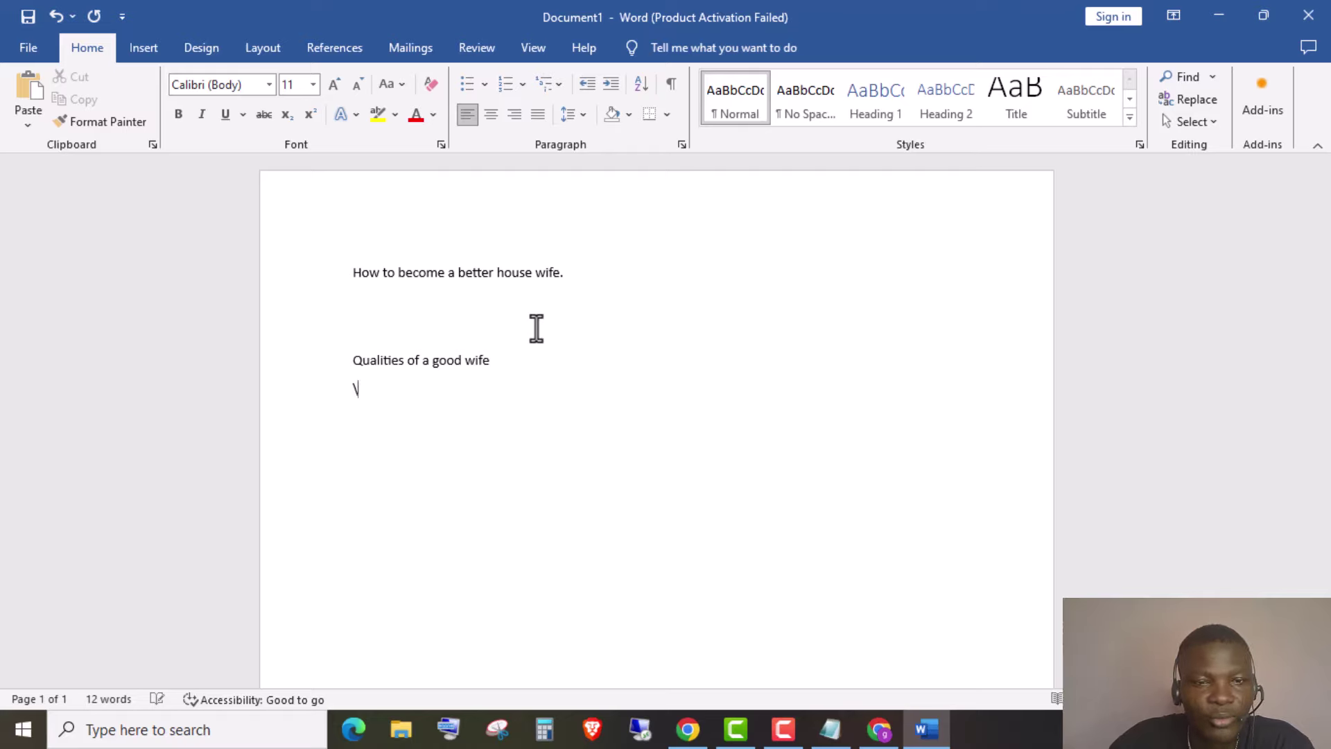
key("Return")
key("BackSpace")
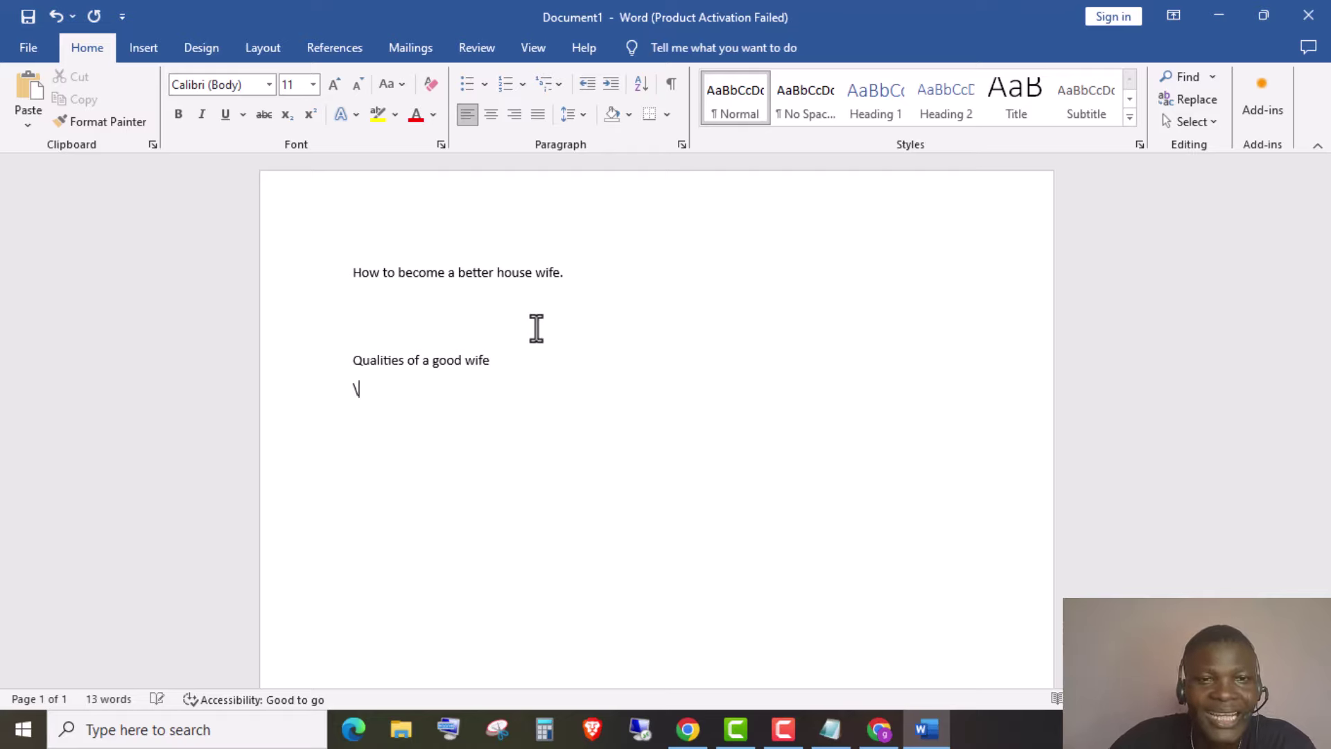
key("Return")
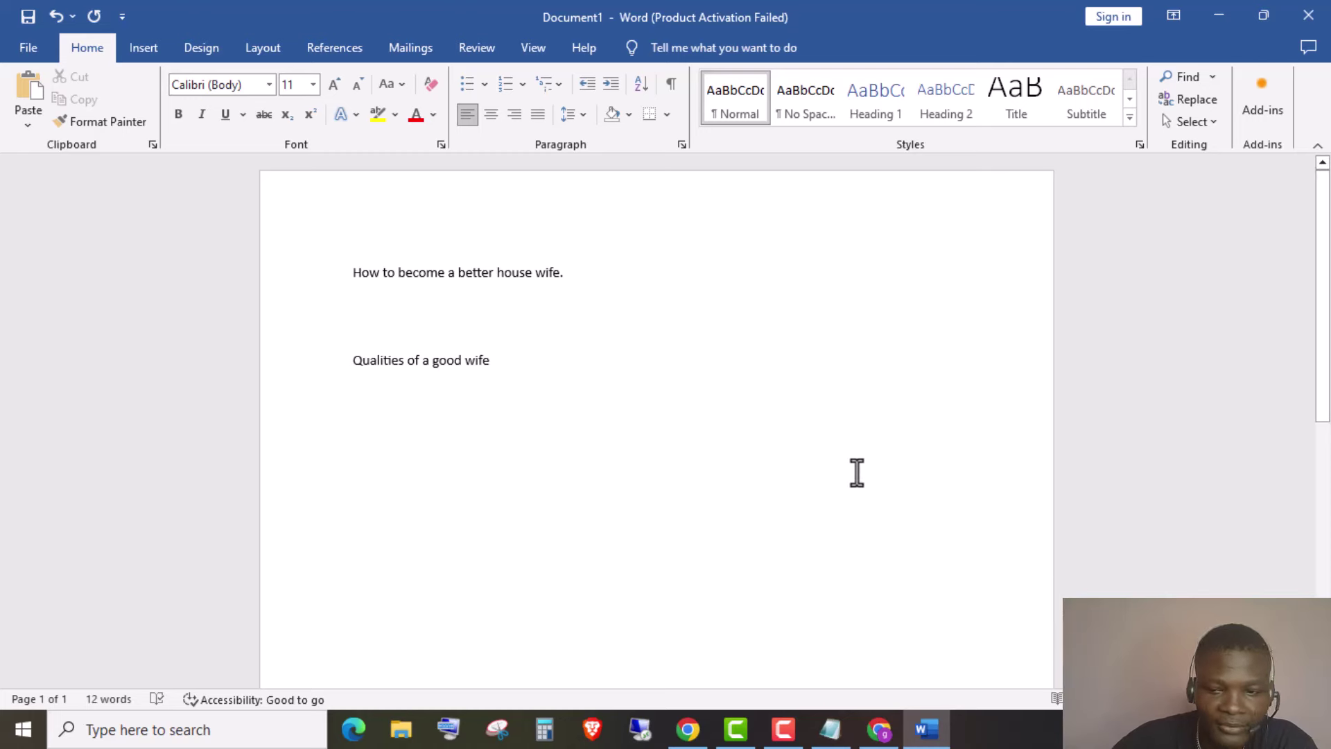
Add the chapter line 'Tips on how to be a good wife' after checking the sample.
left_click(881, 729)
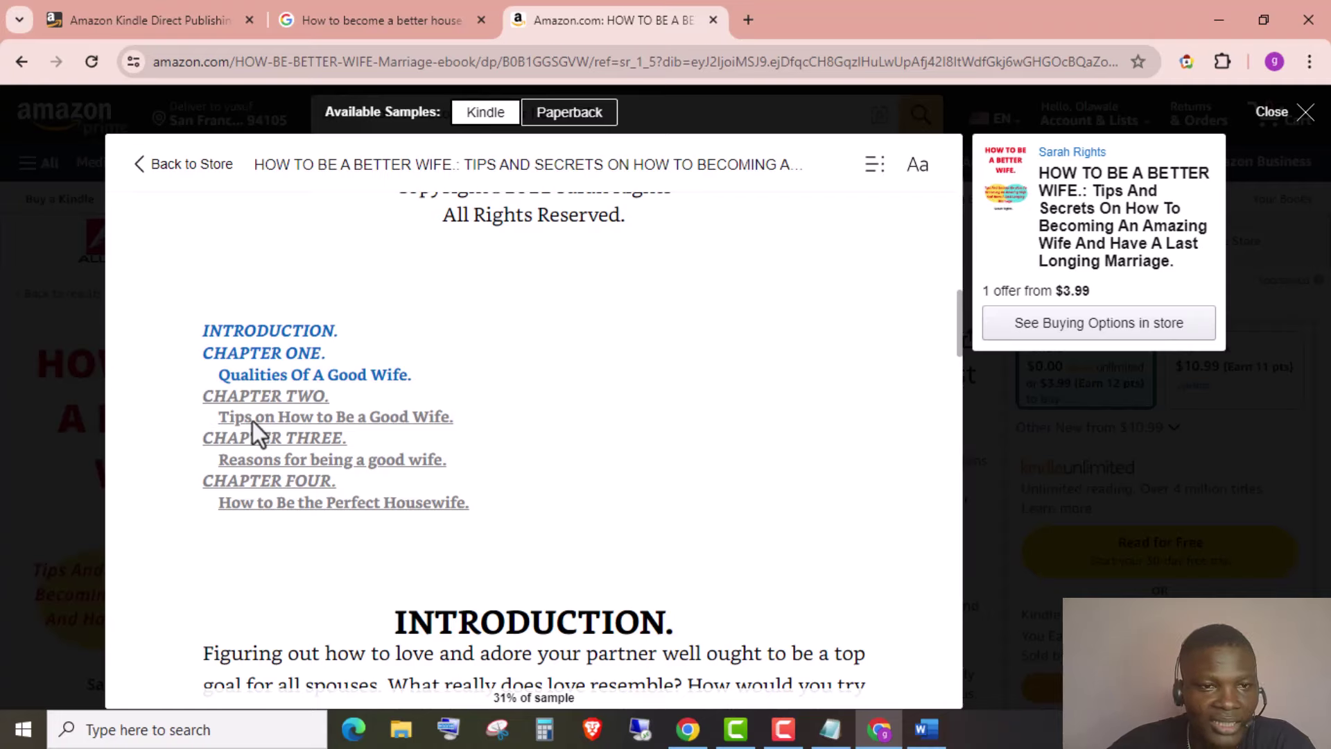
left_click(927, 730)
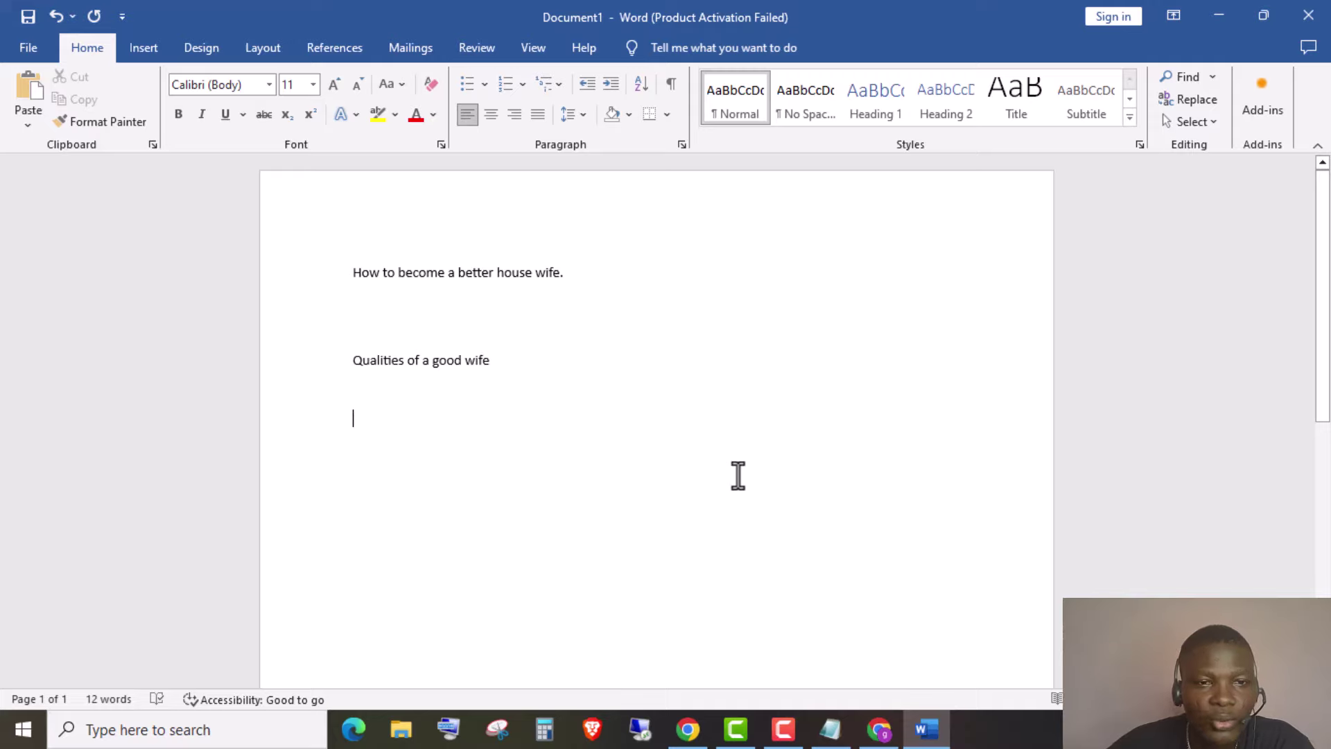
type("H")
key("BackSpace")
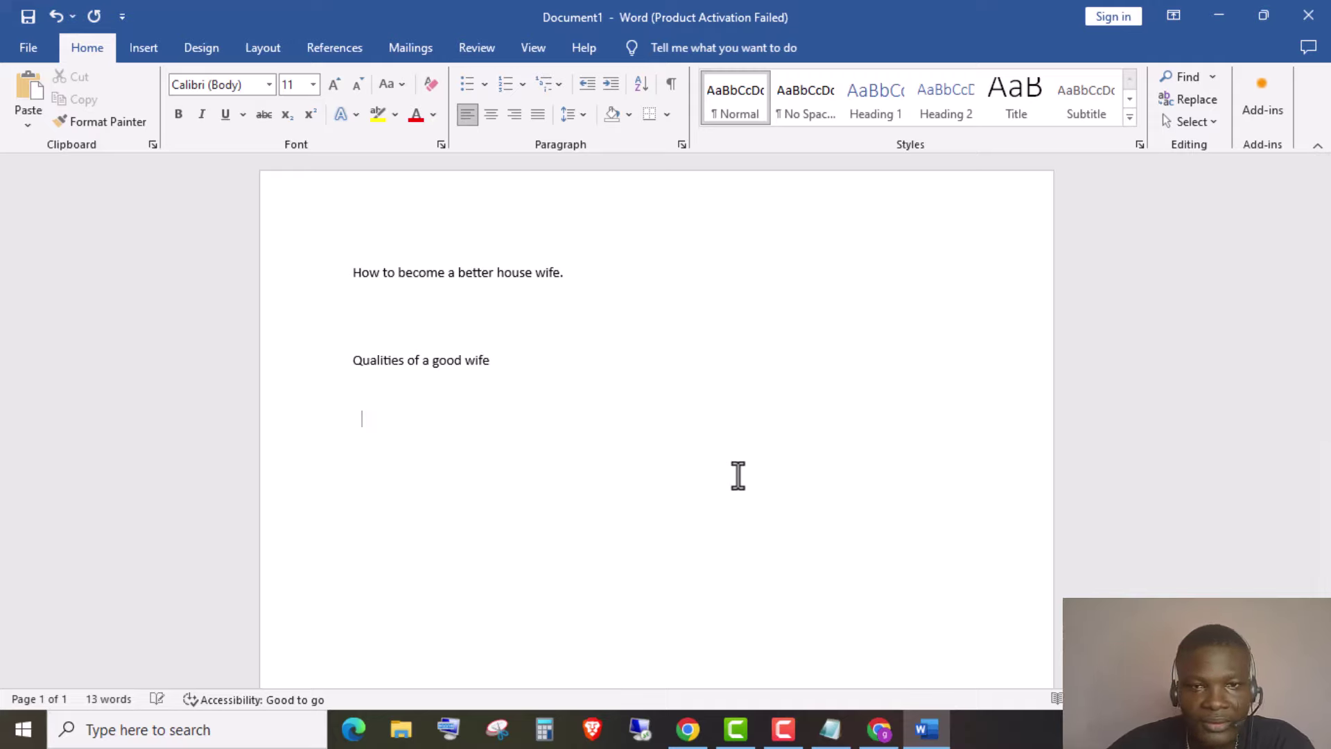
type("Tips ")
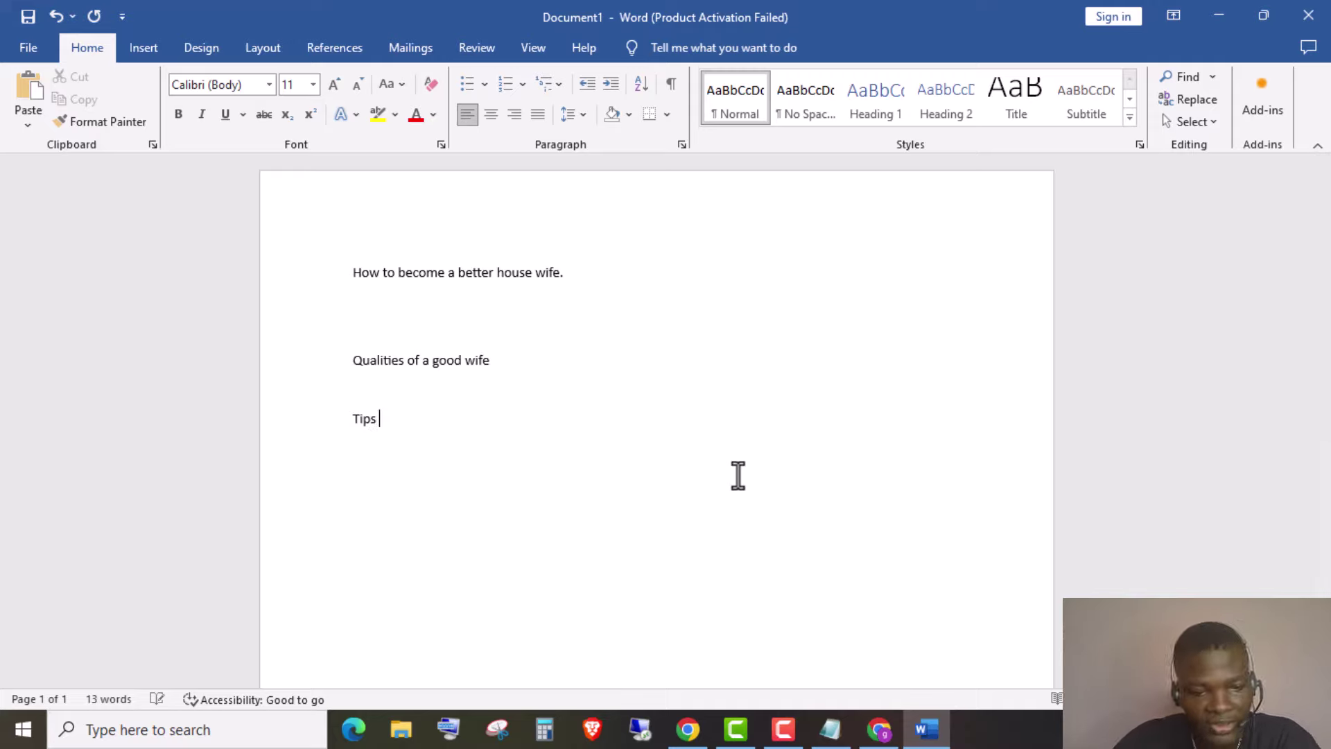
type("on how")
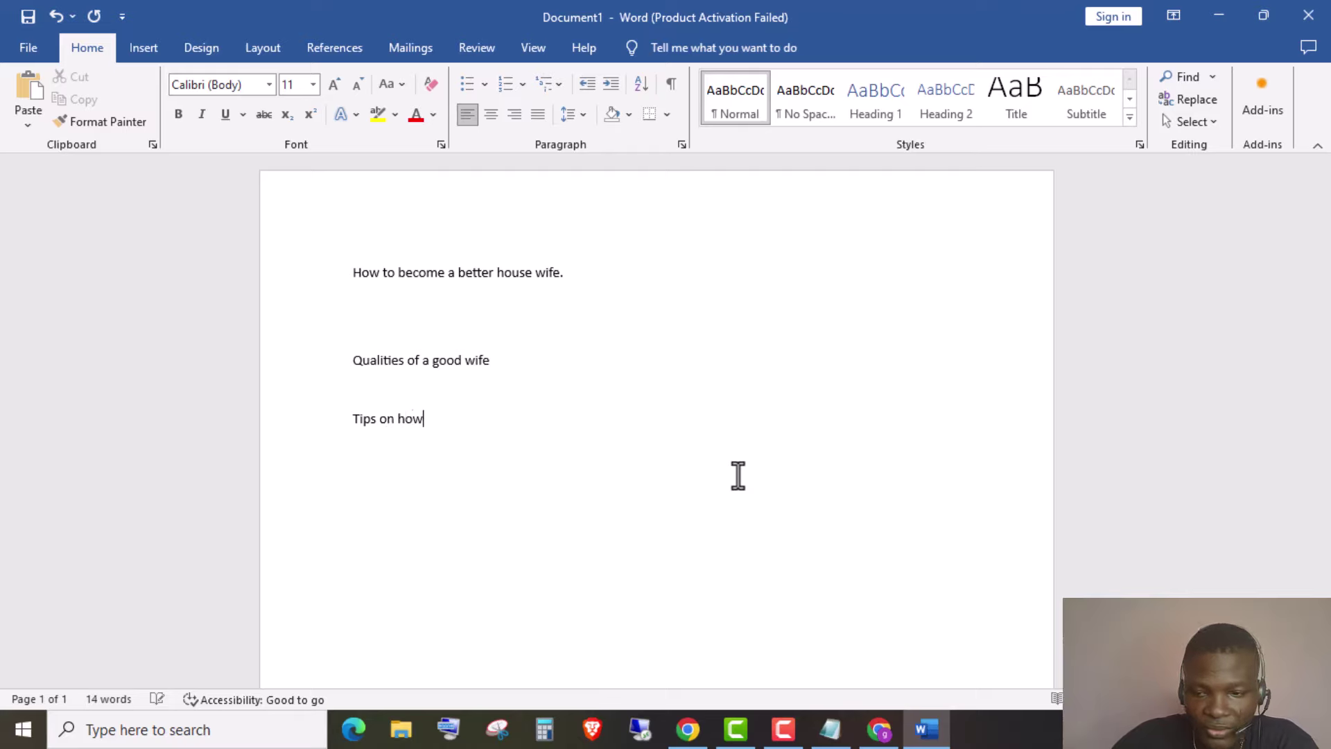
type(" to be a ")
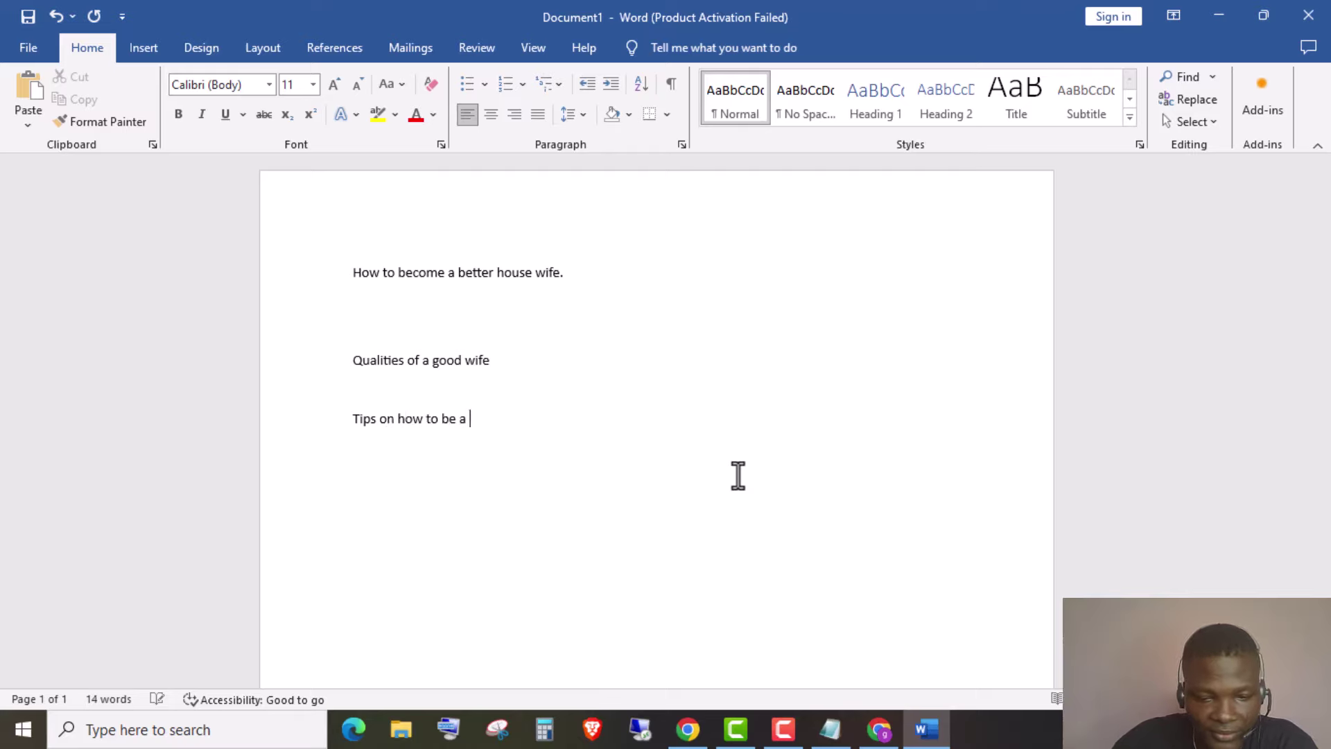
type("good wife")
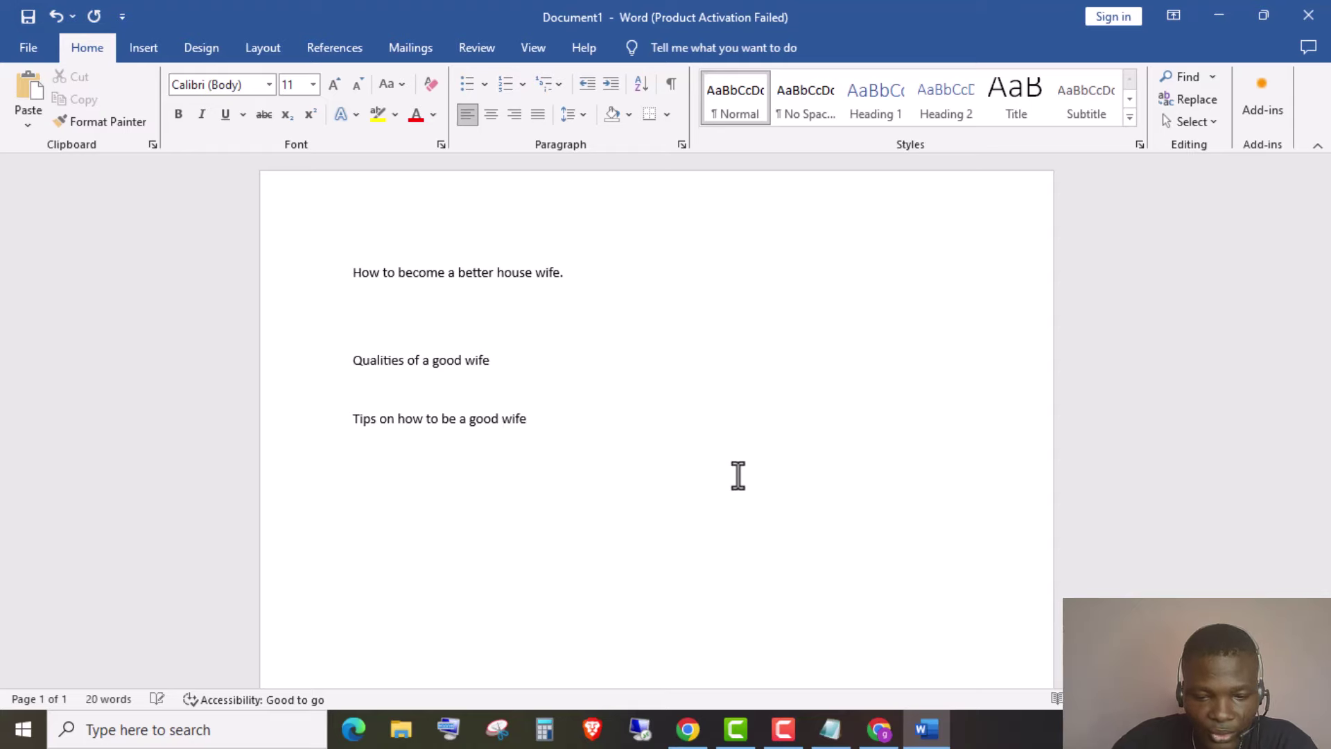
key("Return")
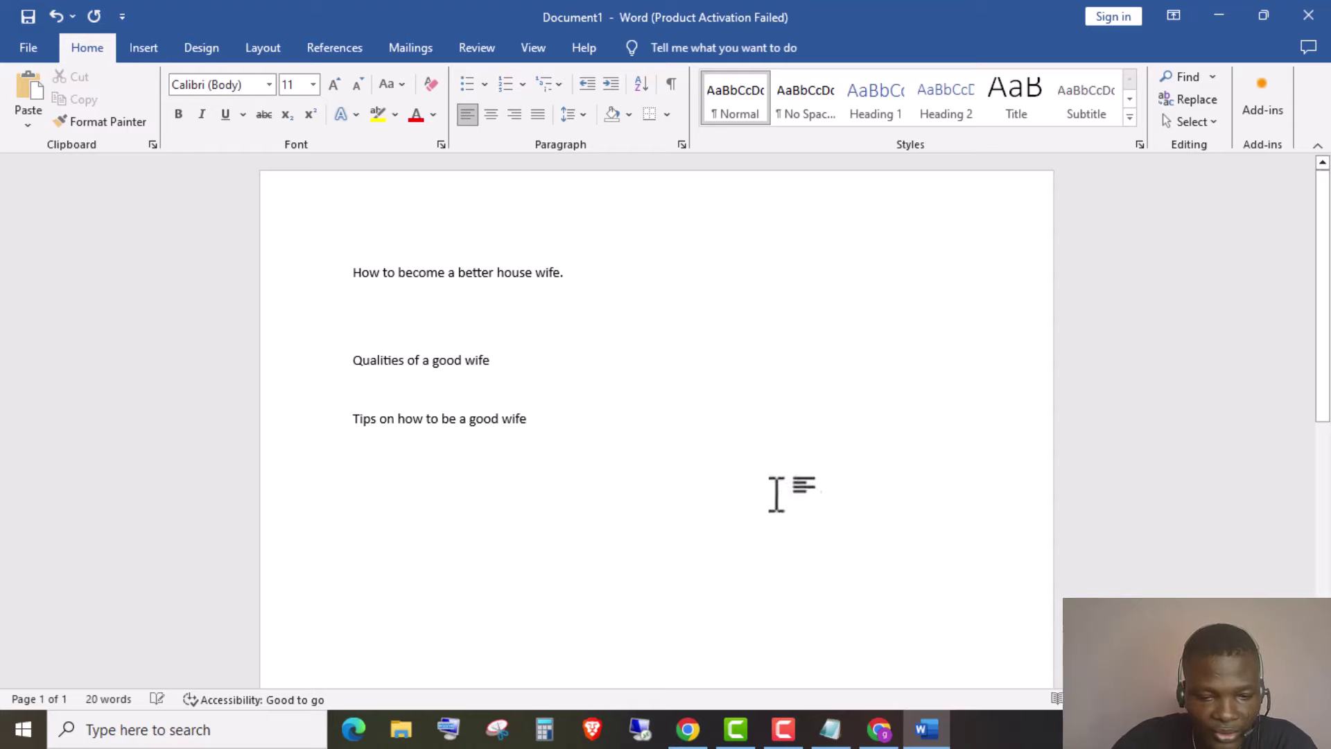
left_click(880, 730)
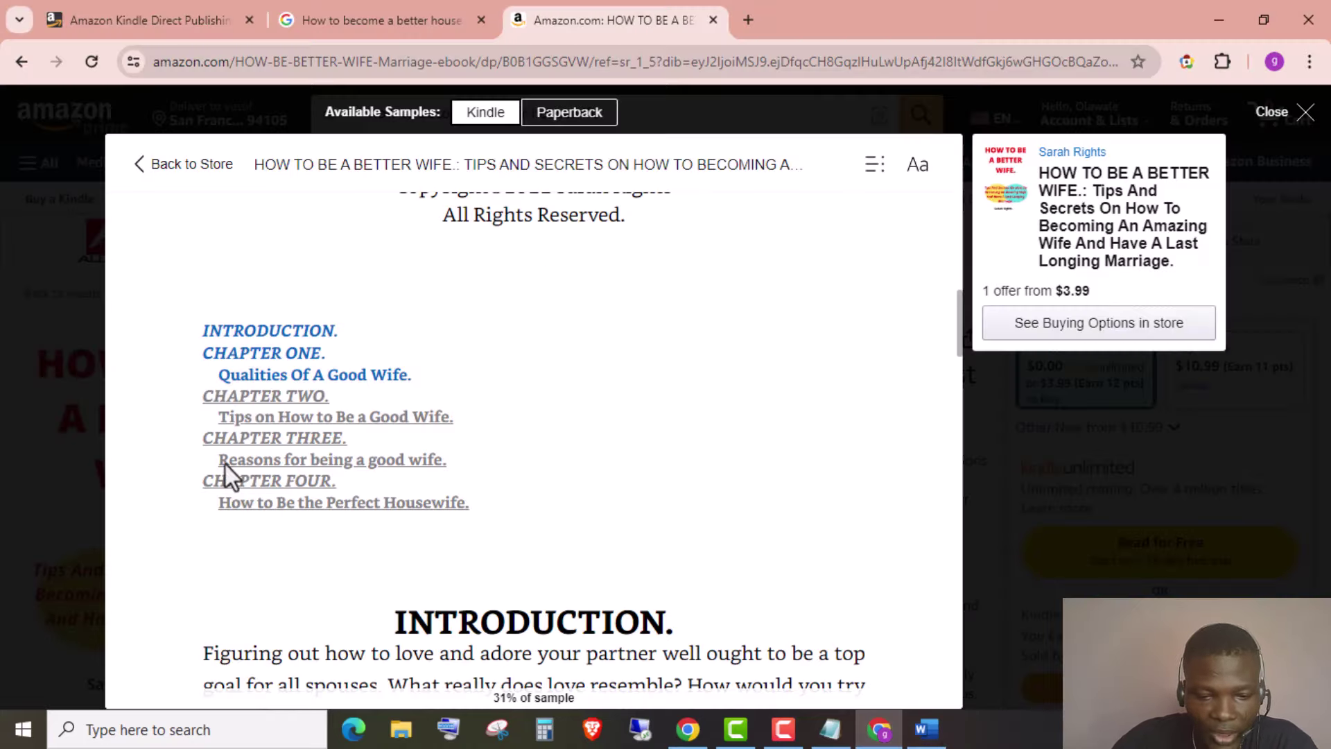
Add chapter lines 'Reasons for being a good wife', 'How to be the perfect house wife' and conclusion.
left_click(926, 729)
type("Reasons f")
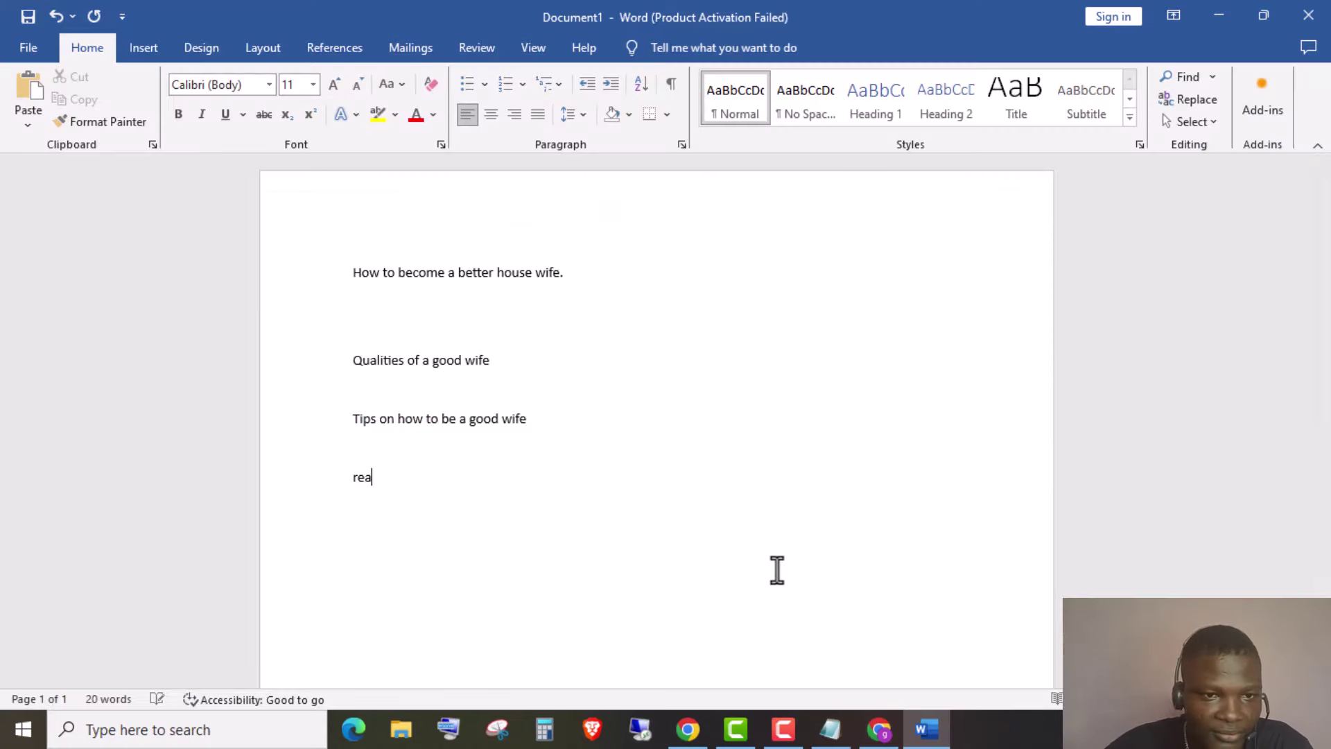
type("or ")
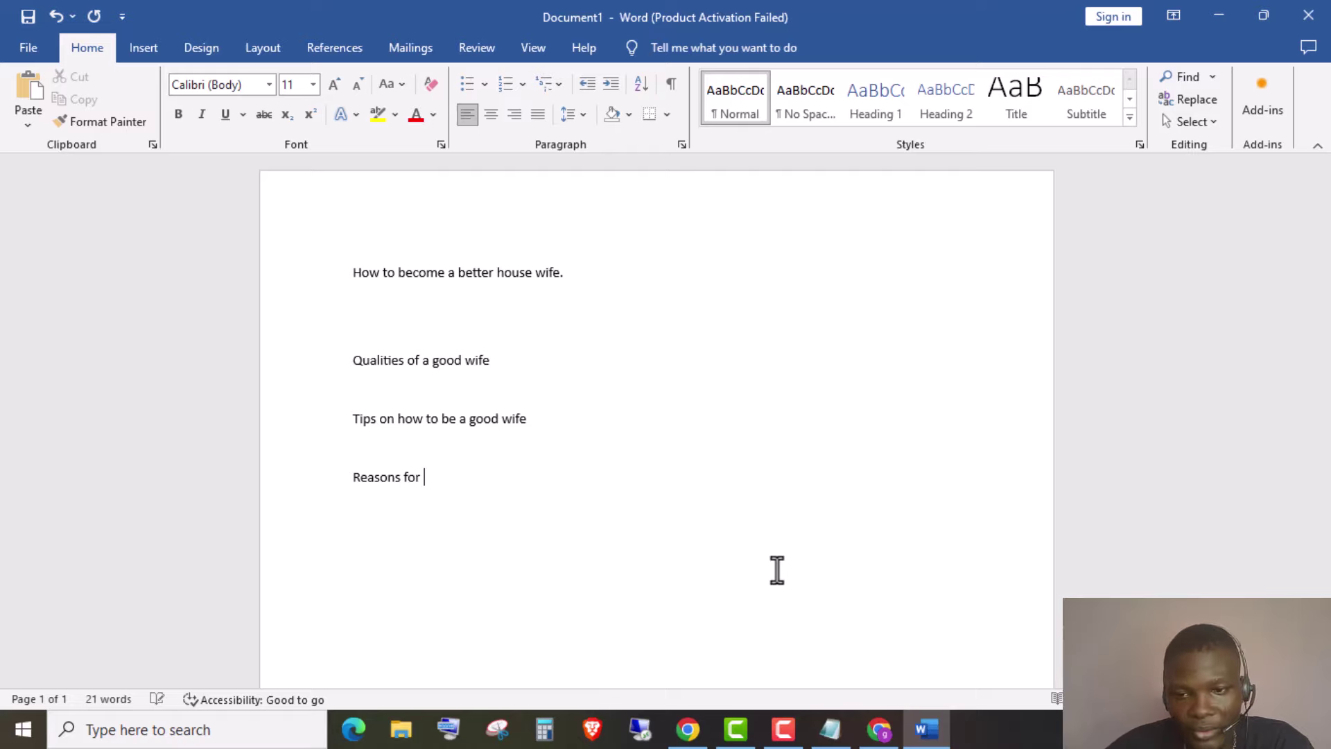
type("being a gop")
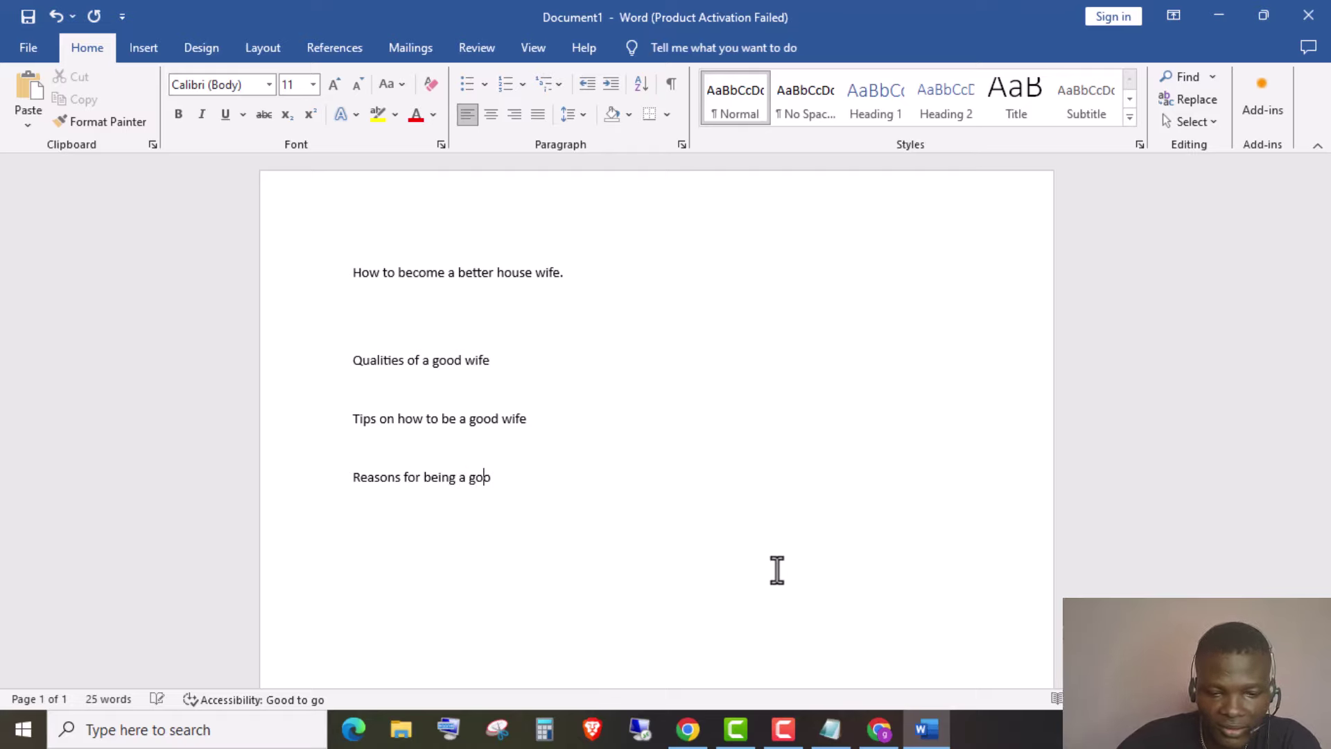
key("BackSpace")
type("od ")
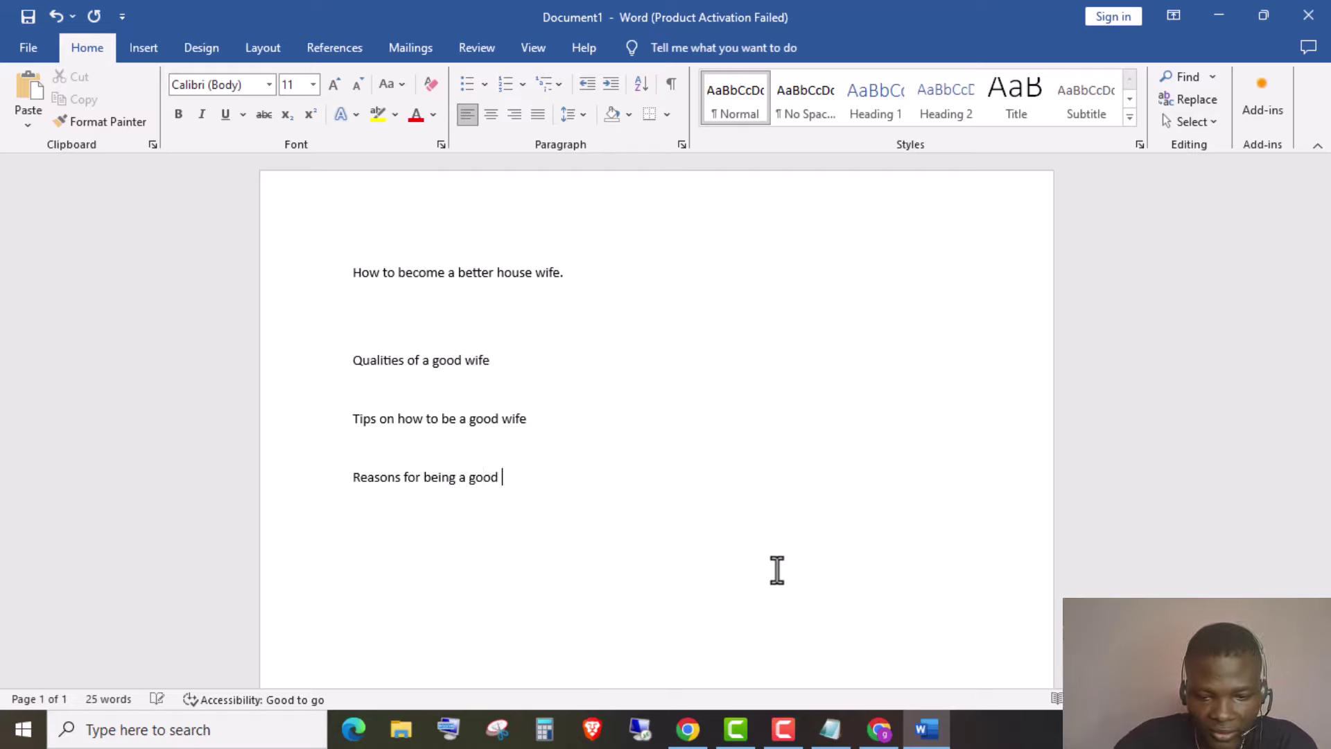
type("wife")
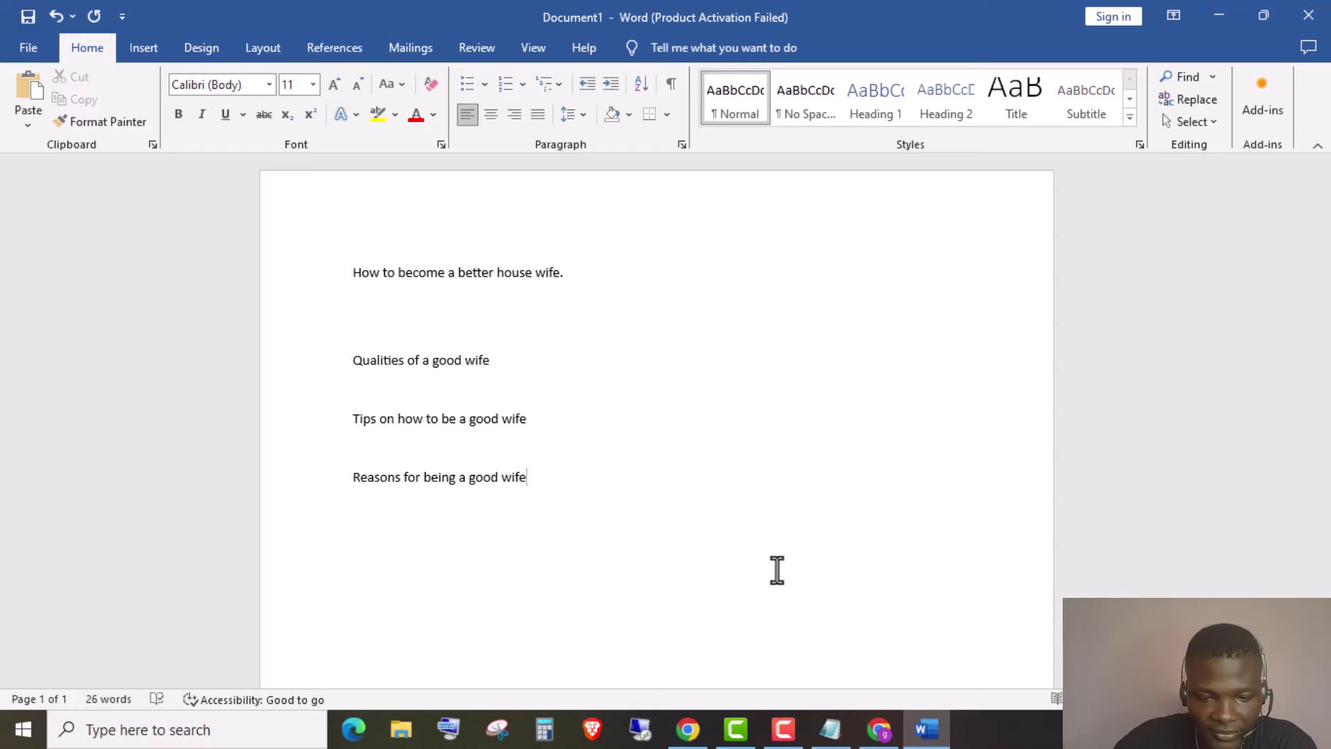
left_click(879, 728)
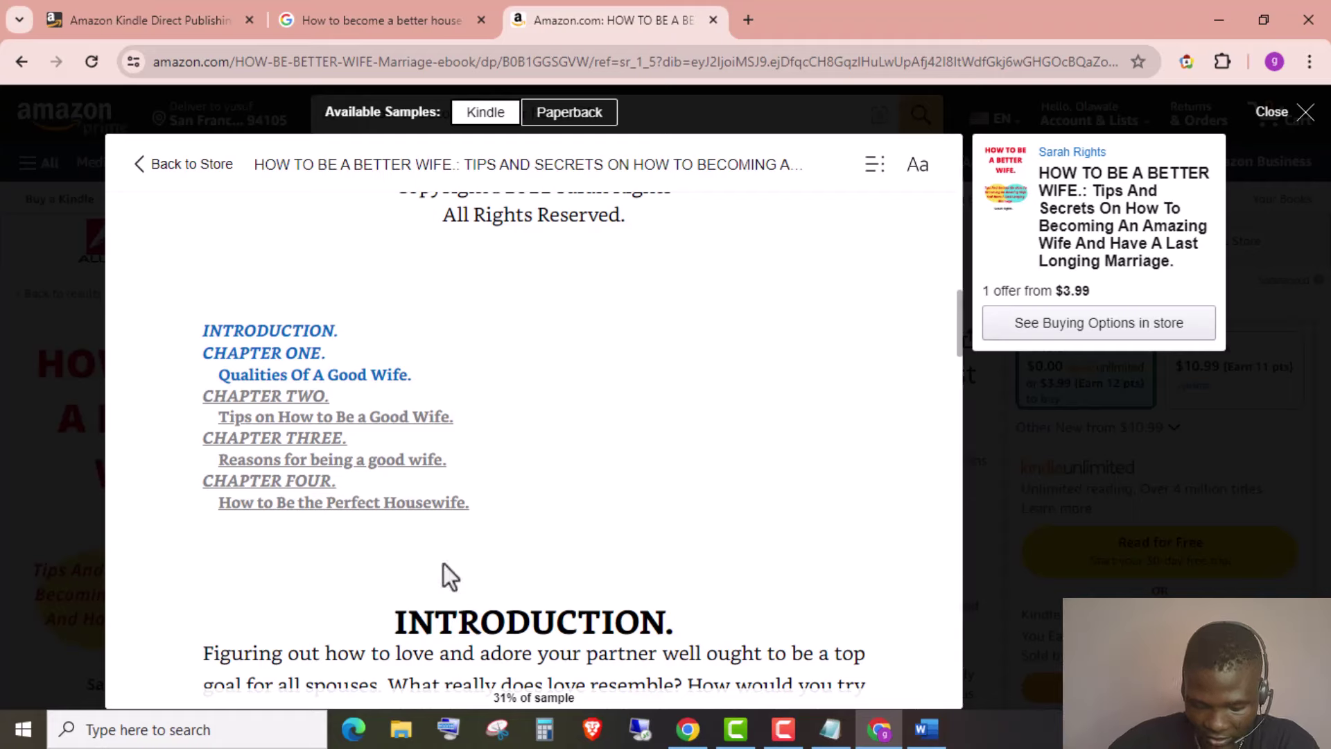
left_click(927, 729)
key("Return")
key("Return")
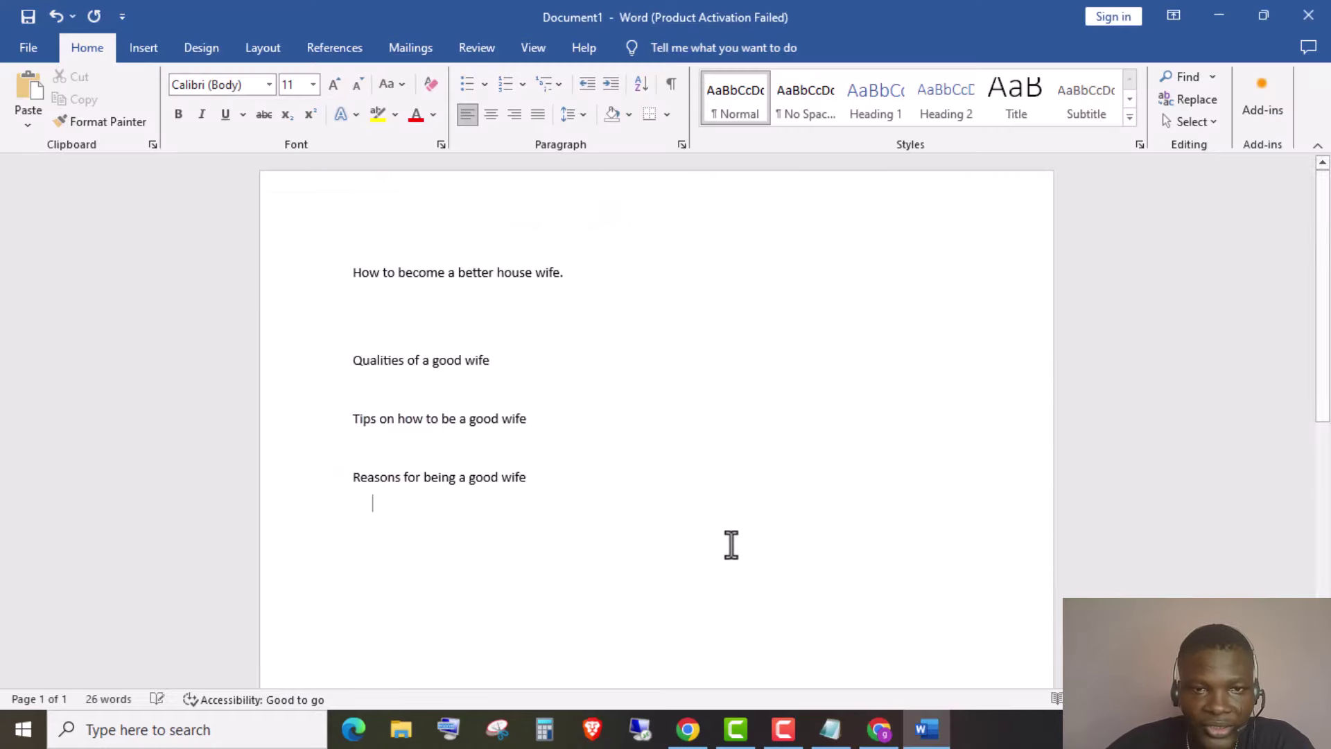
type("How t")
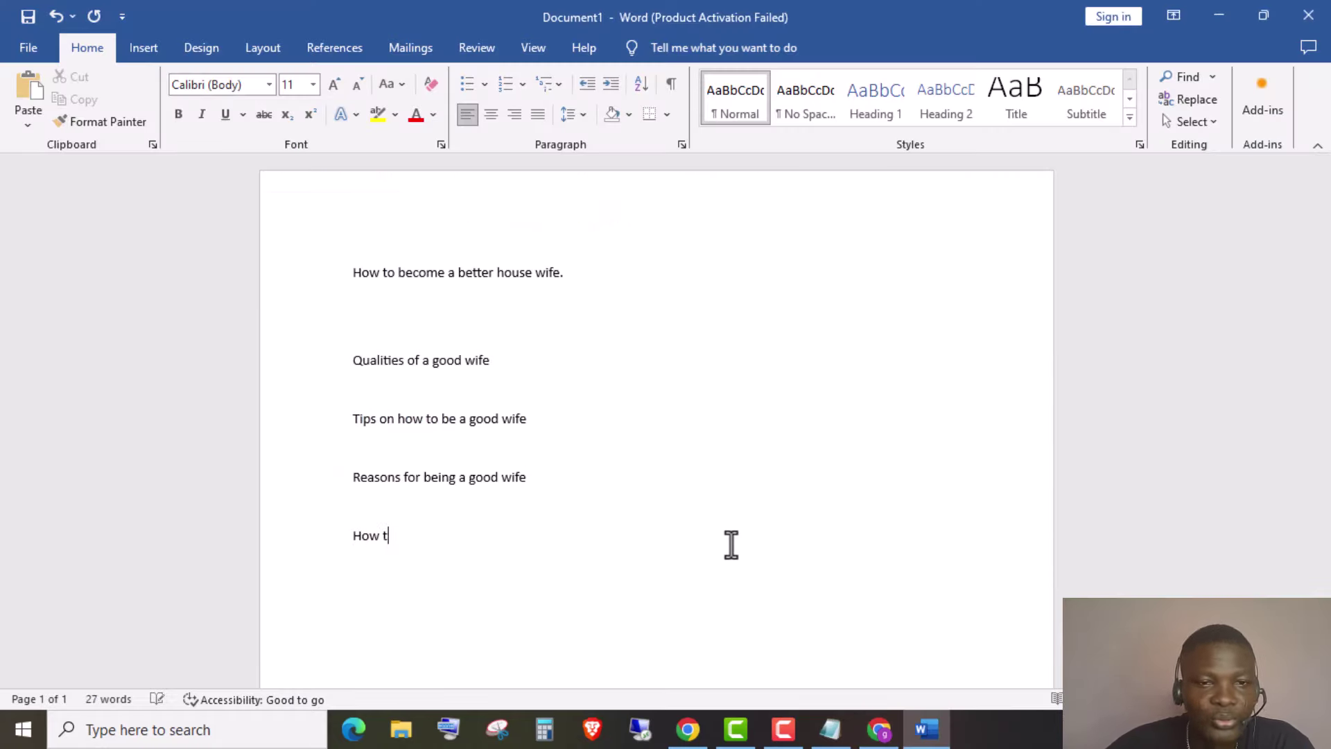
type("o be the ")
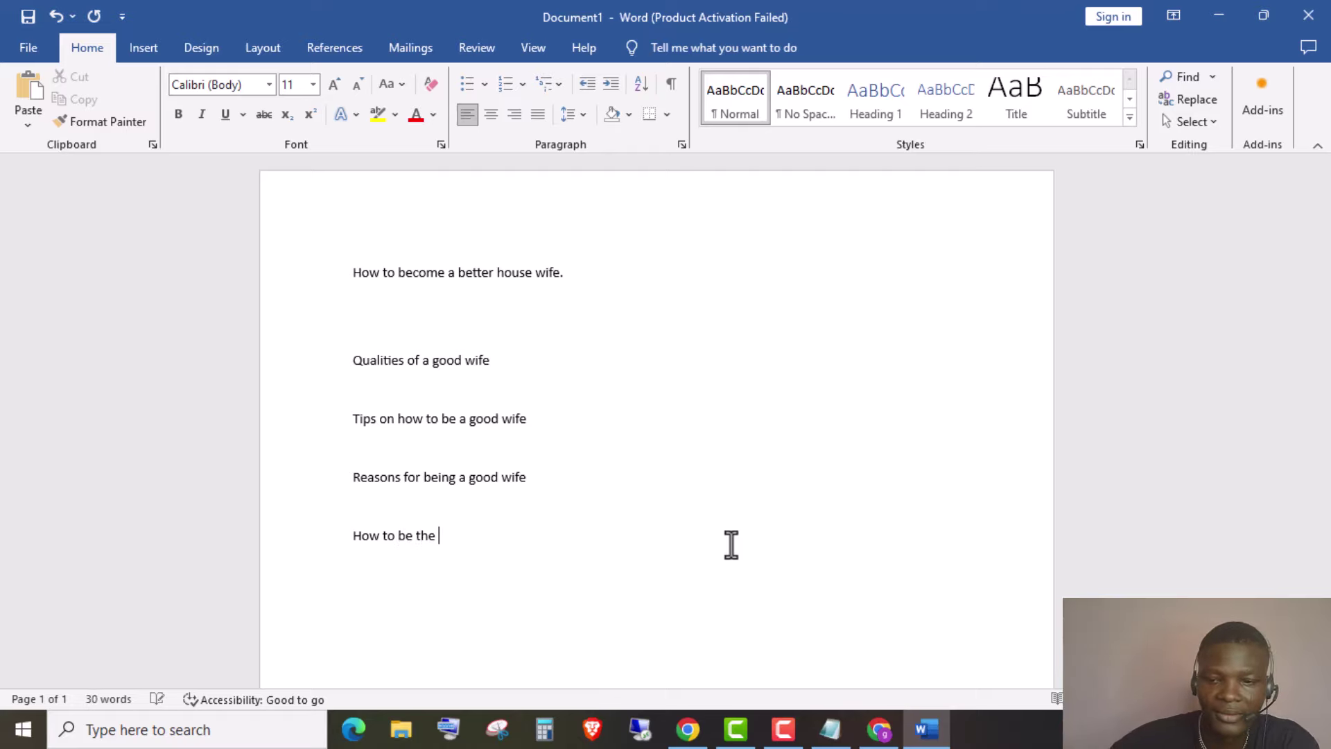
type("perfect ho")
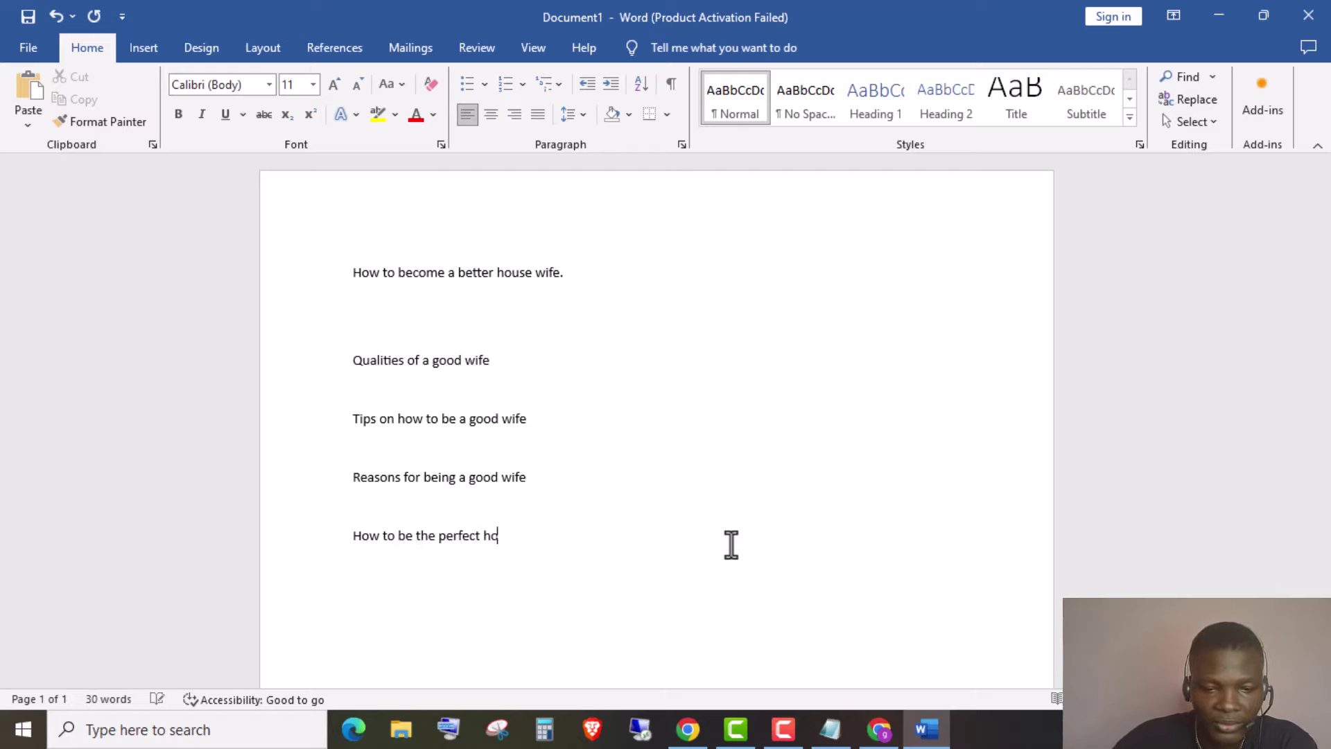
type("use wife ")
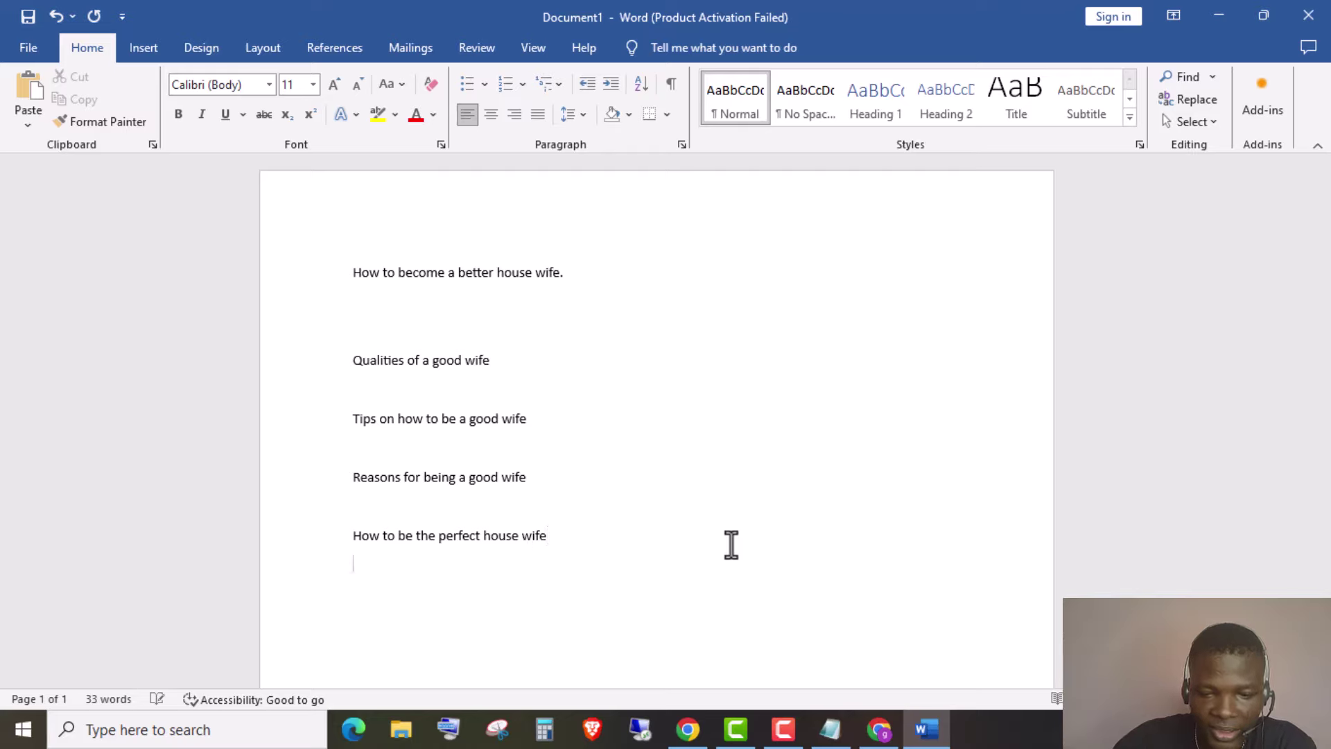
type("co")
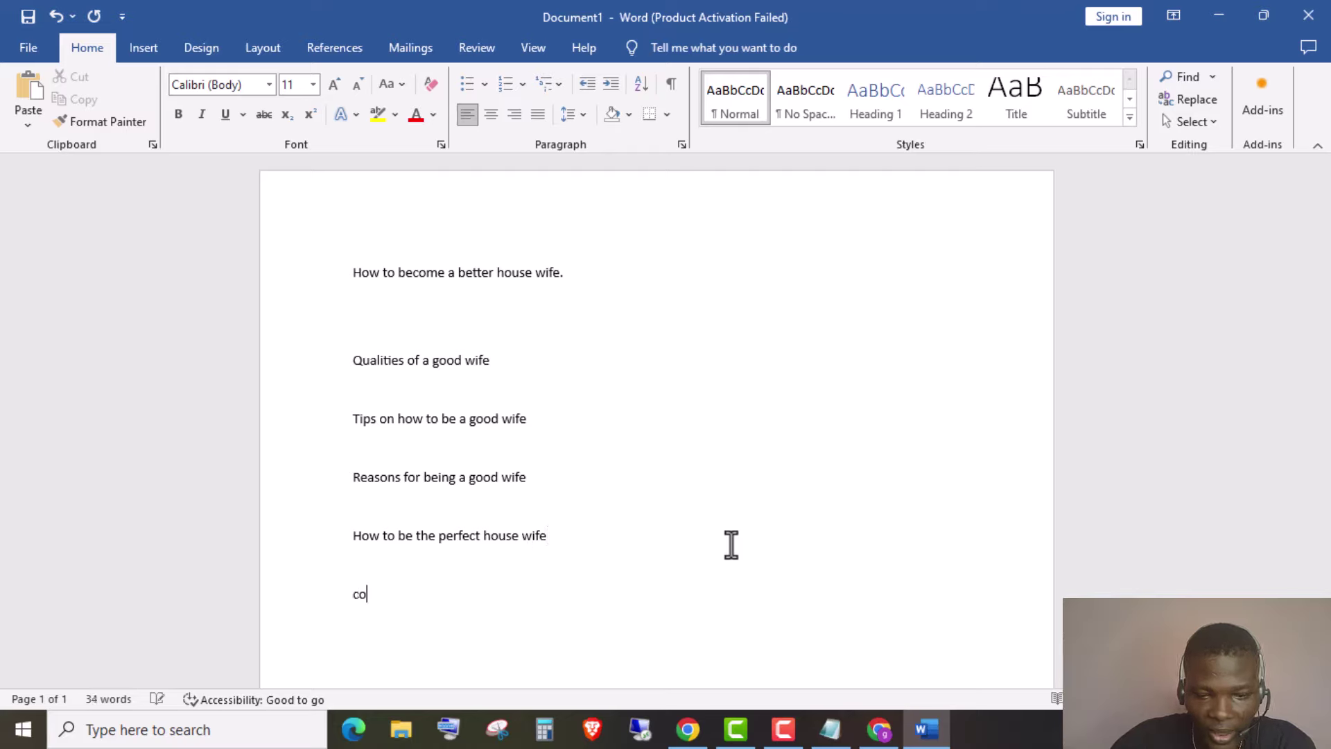
type("nclussion")
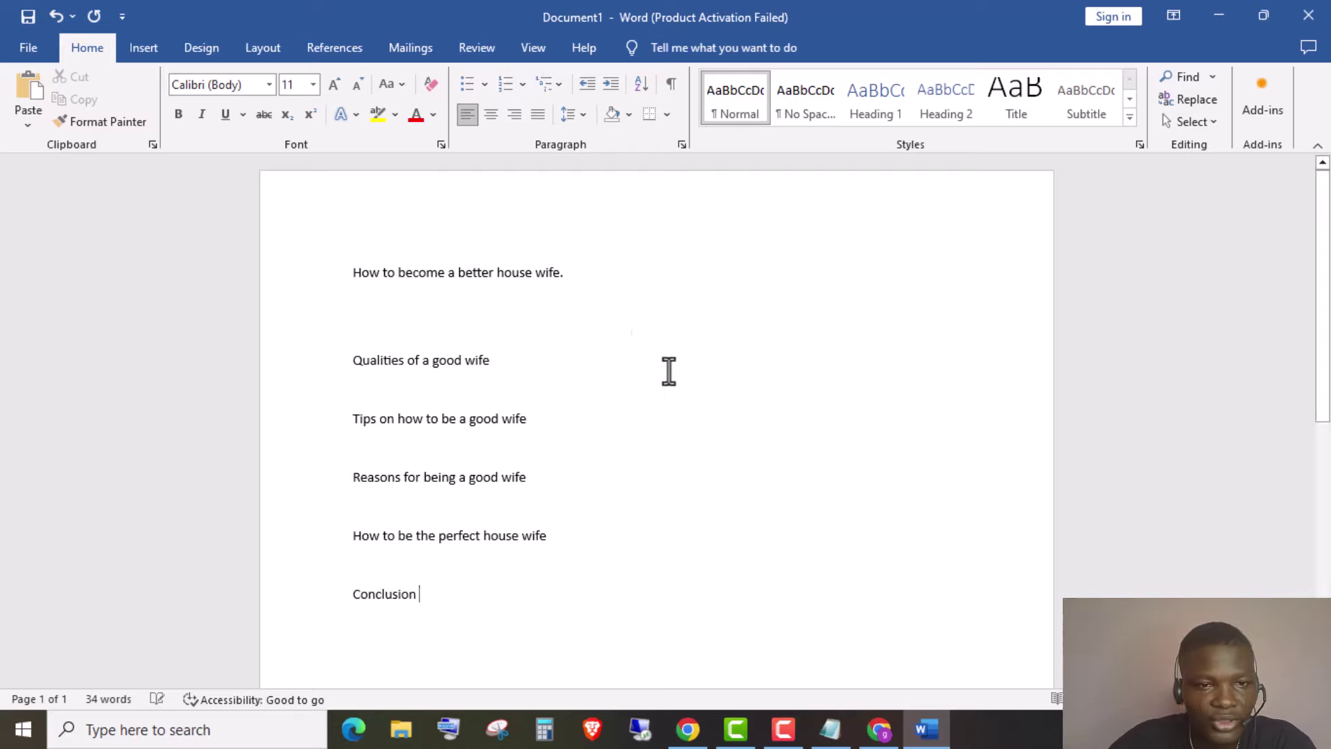
Insert 'introduction' directly under the title, then select the title line.
left_click(421, 320)
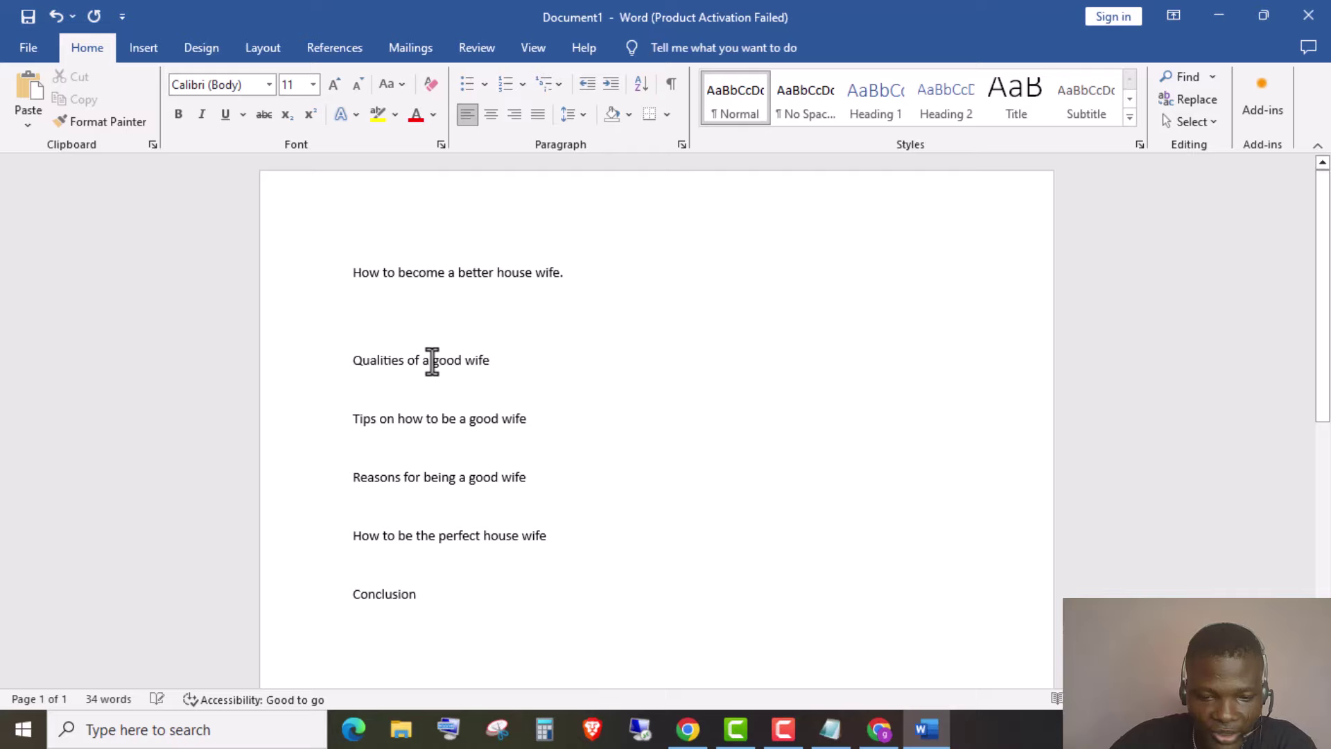
key("Return")
type("int")
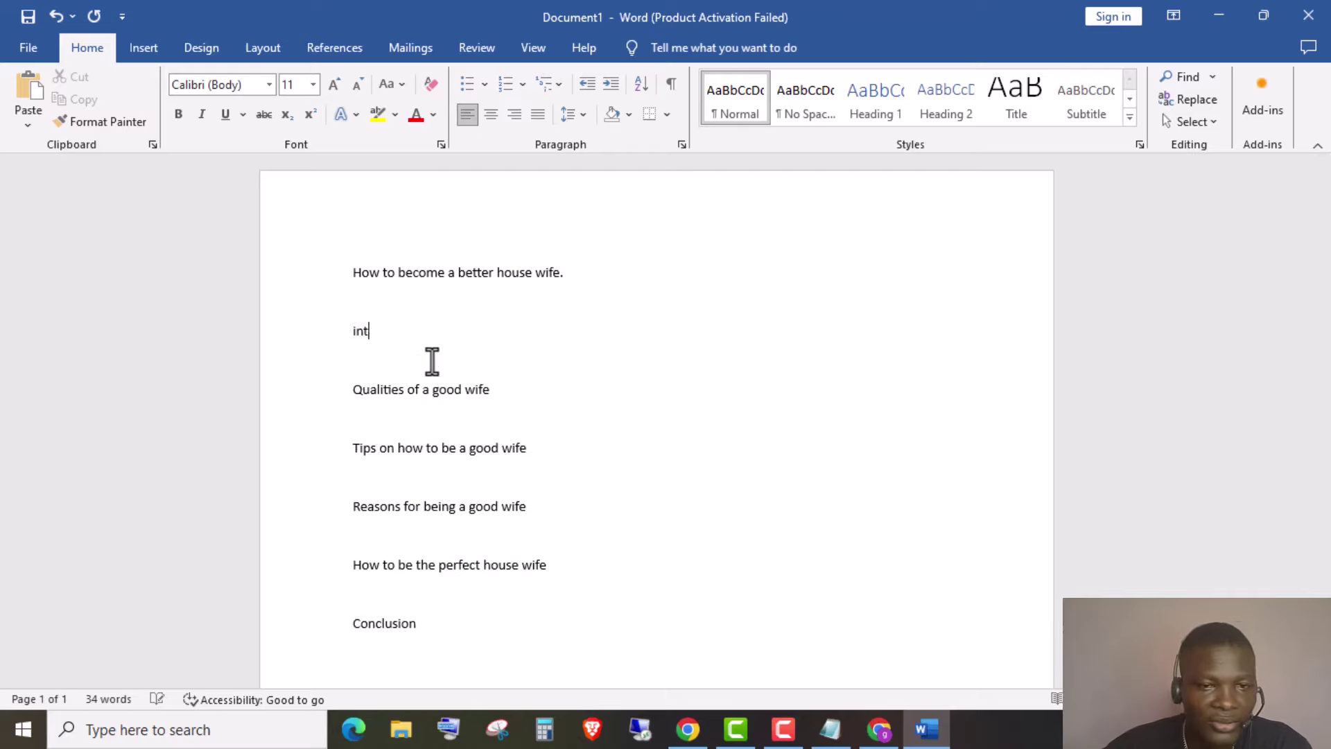
type("roduction")
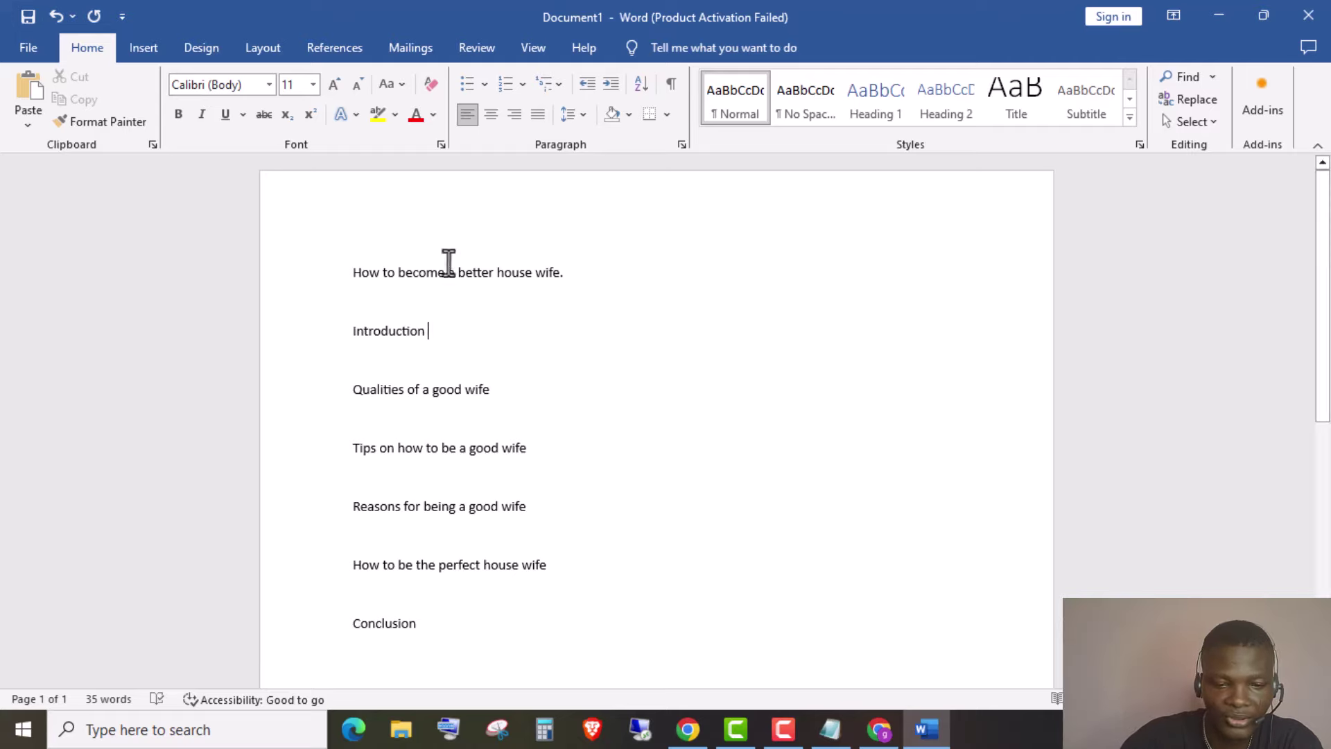
left_click(318, 273)
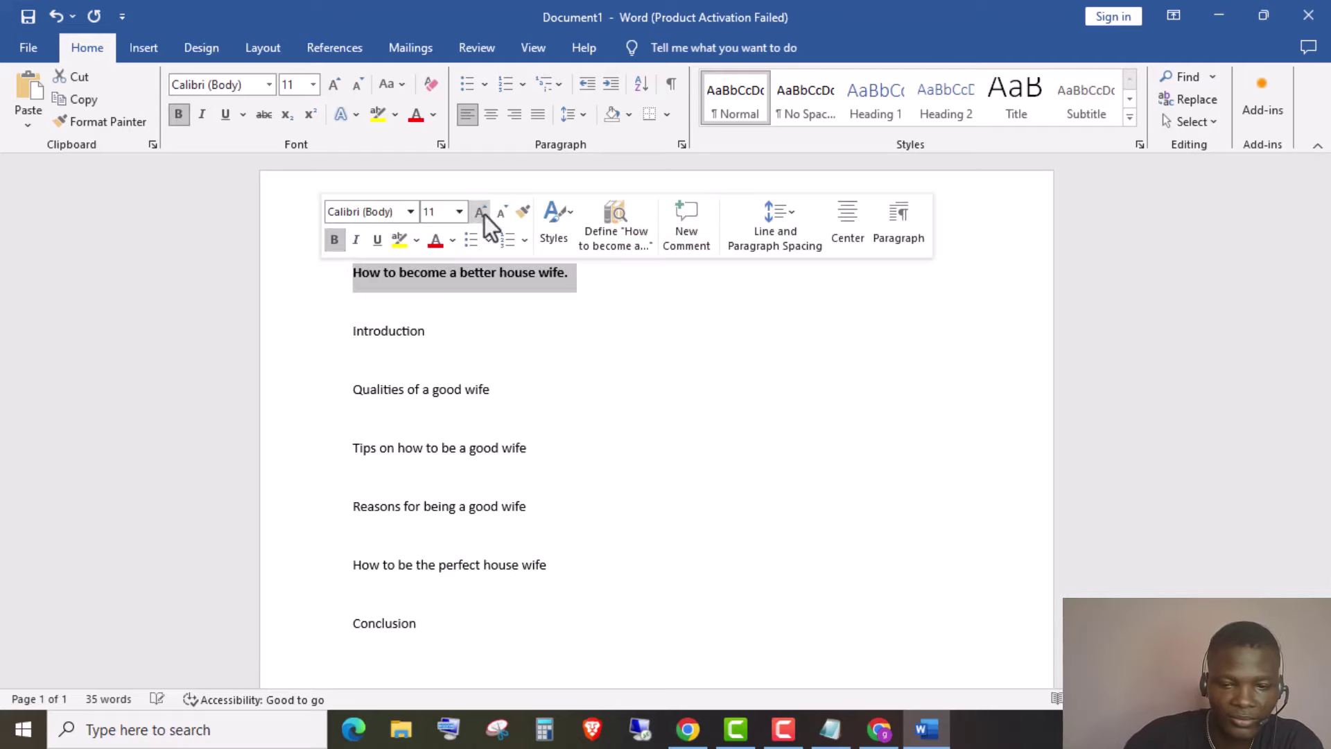
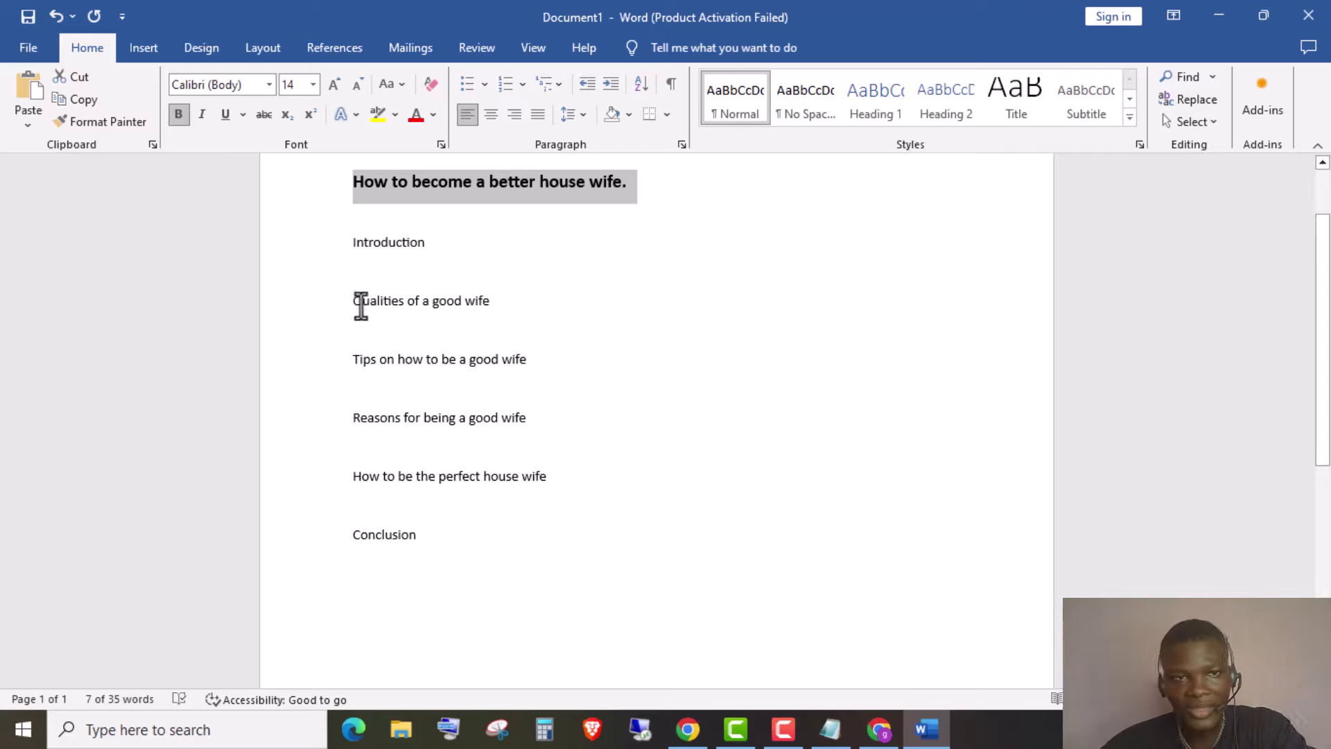
Select the document title and switch to the browser showing the Amazon Kindle sample.
left_click(393, 271)
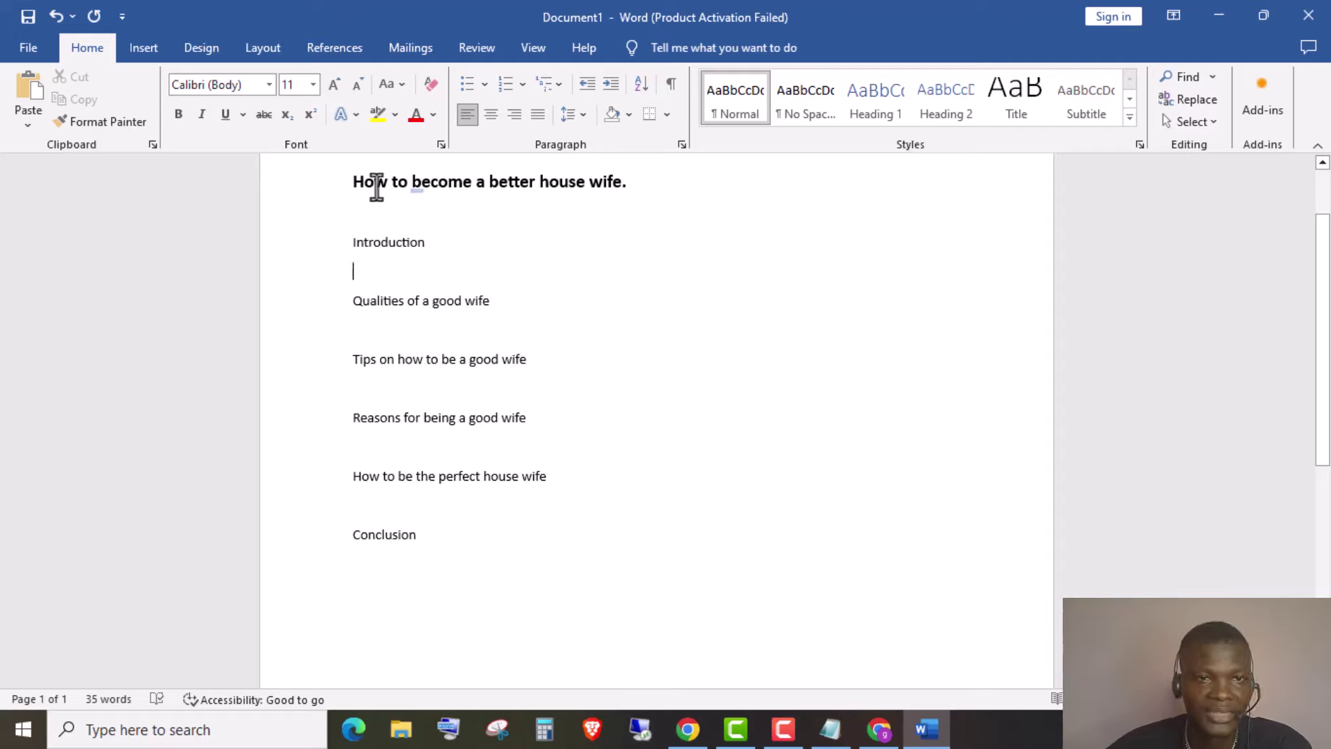
left_click_drag(347, 184, 633, 183)
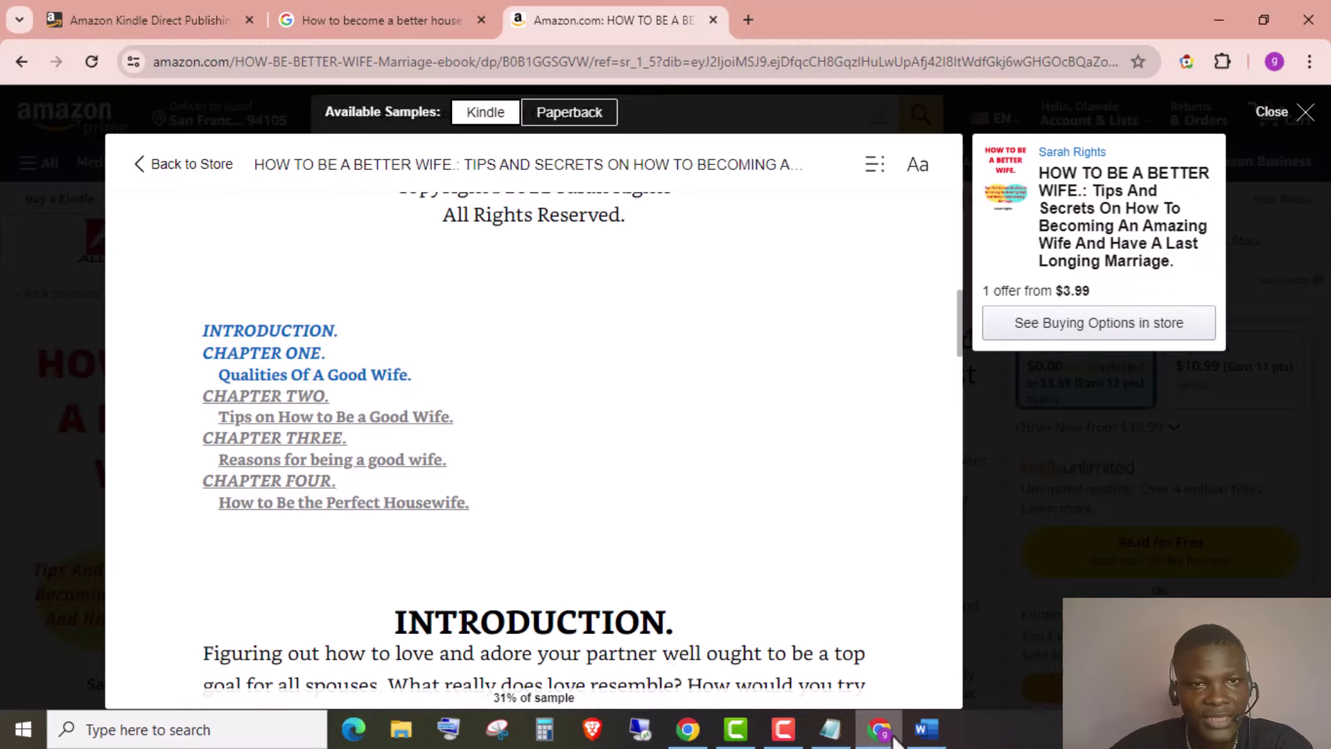
left_click(879, 730)
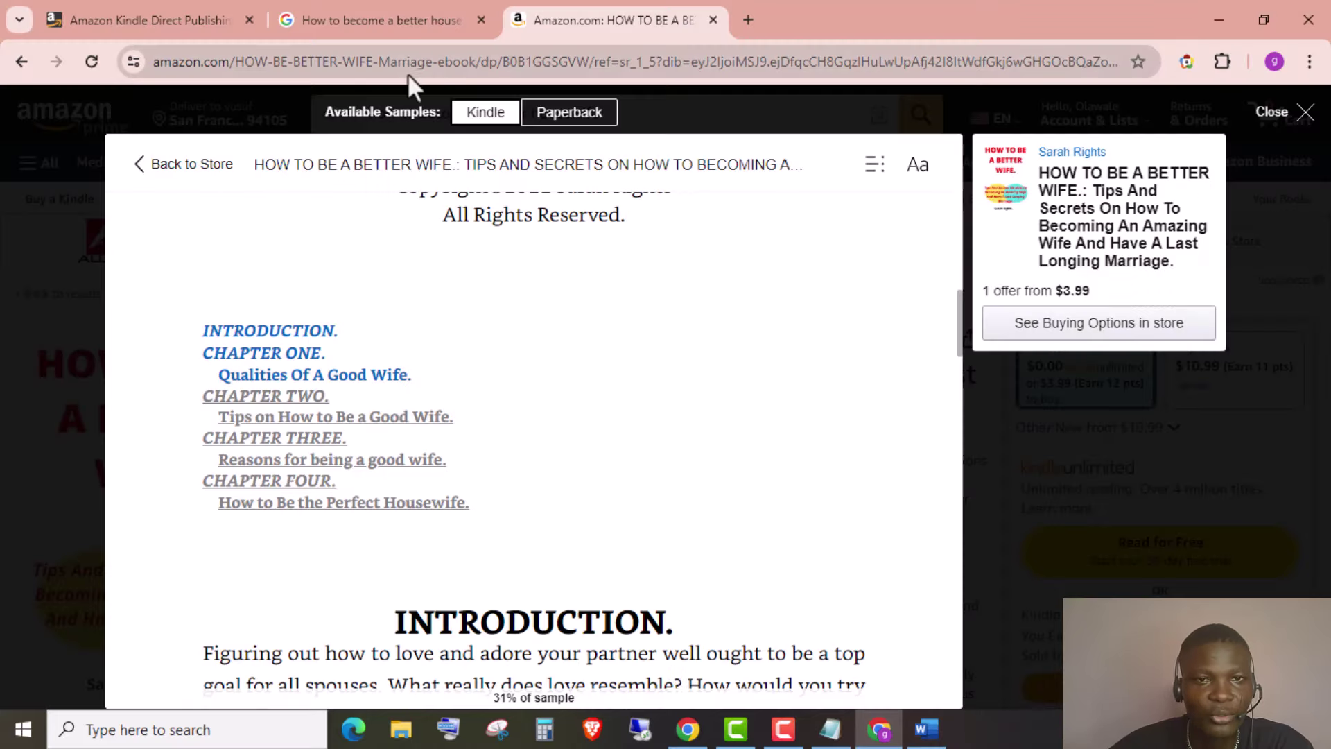
Close the Amazon sample tab and open the marriage.com result in a new tab.
left_click(363, 3)
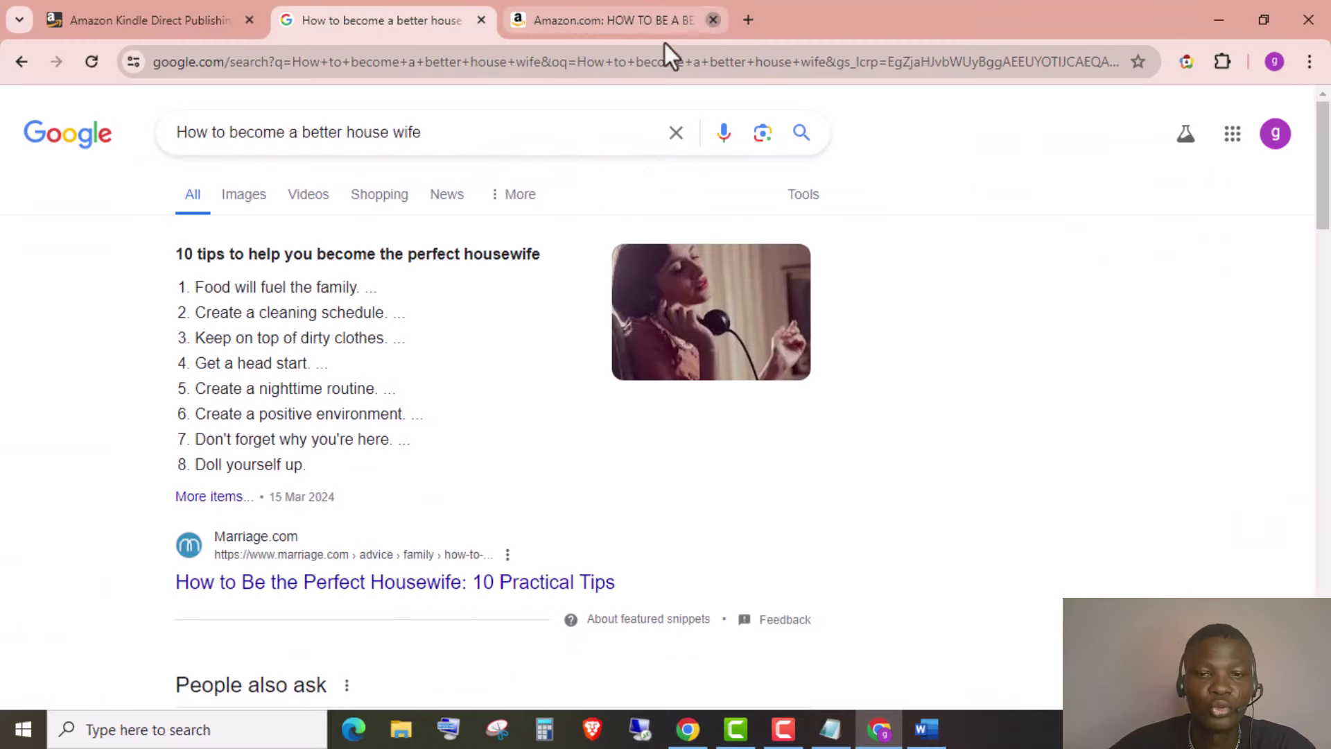
left_click(711, 19)
scroll(354, 274, "down", 3)
scroll(276, 267, "down", 1)
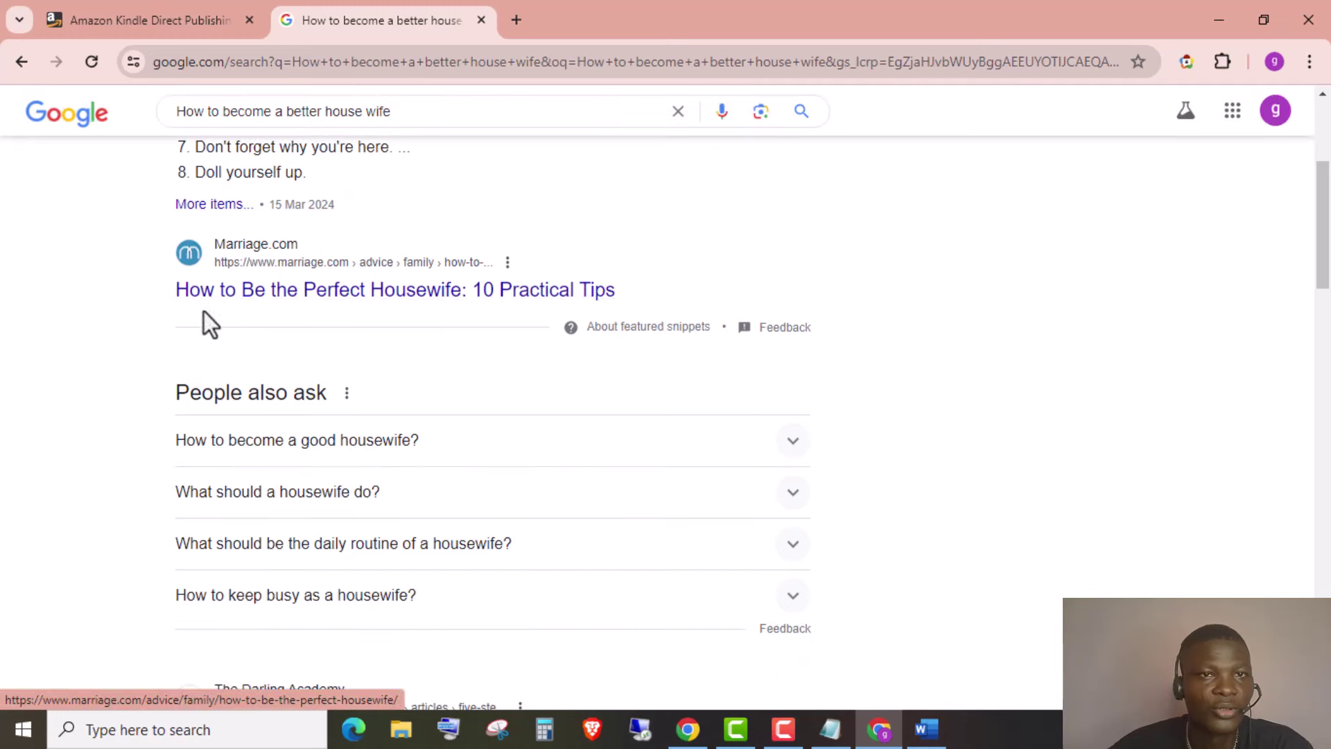
right_click(491, 300)
key("Escape")
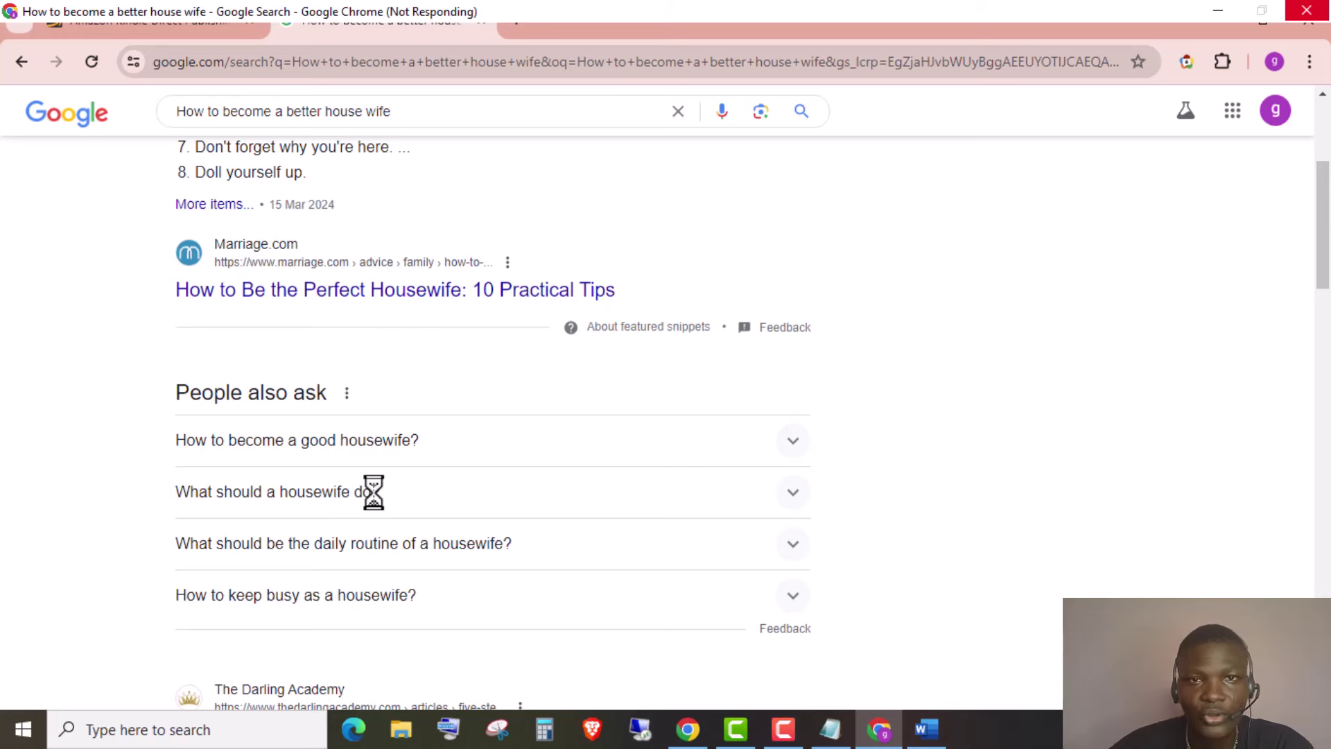
Open the Regain search result in a new tab.
scroll(373, 493, "down", 3)
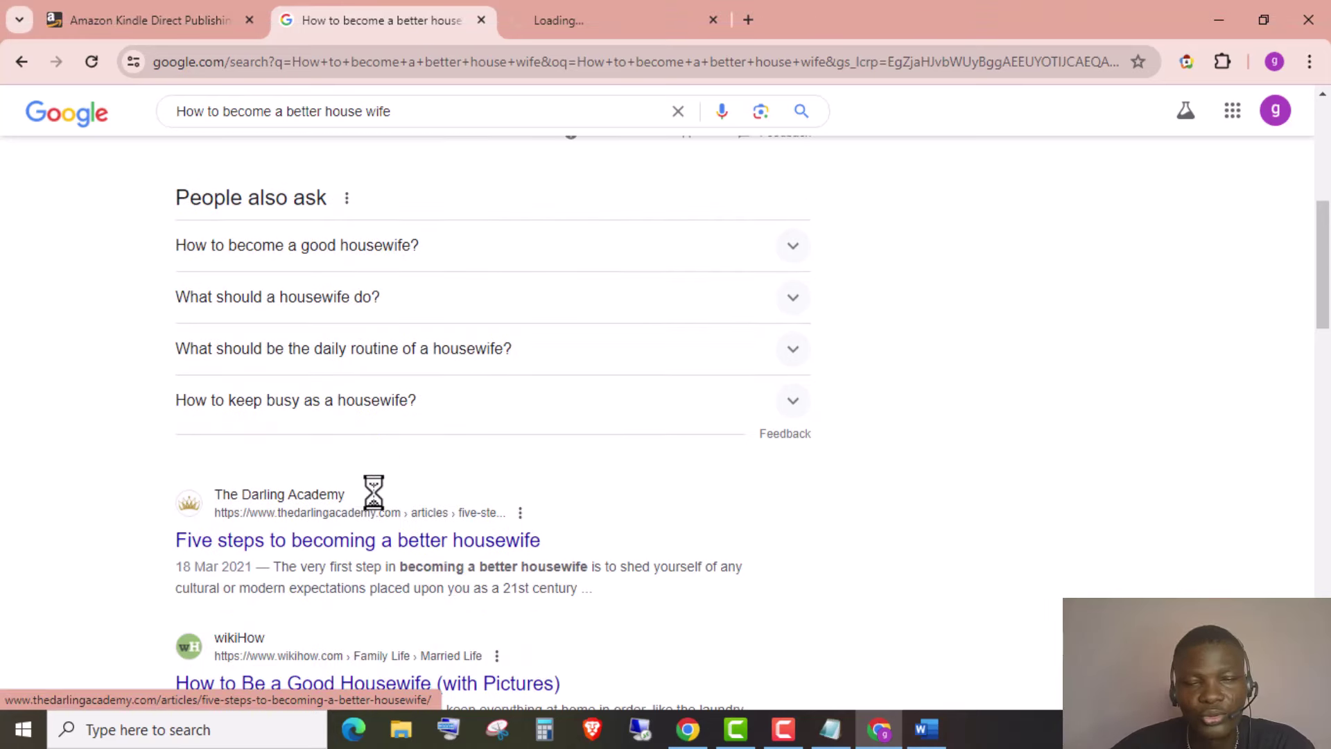
scroll(364, 470, "down", 3)
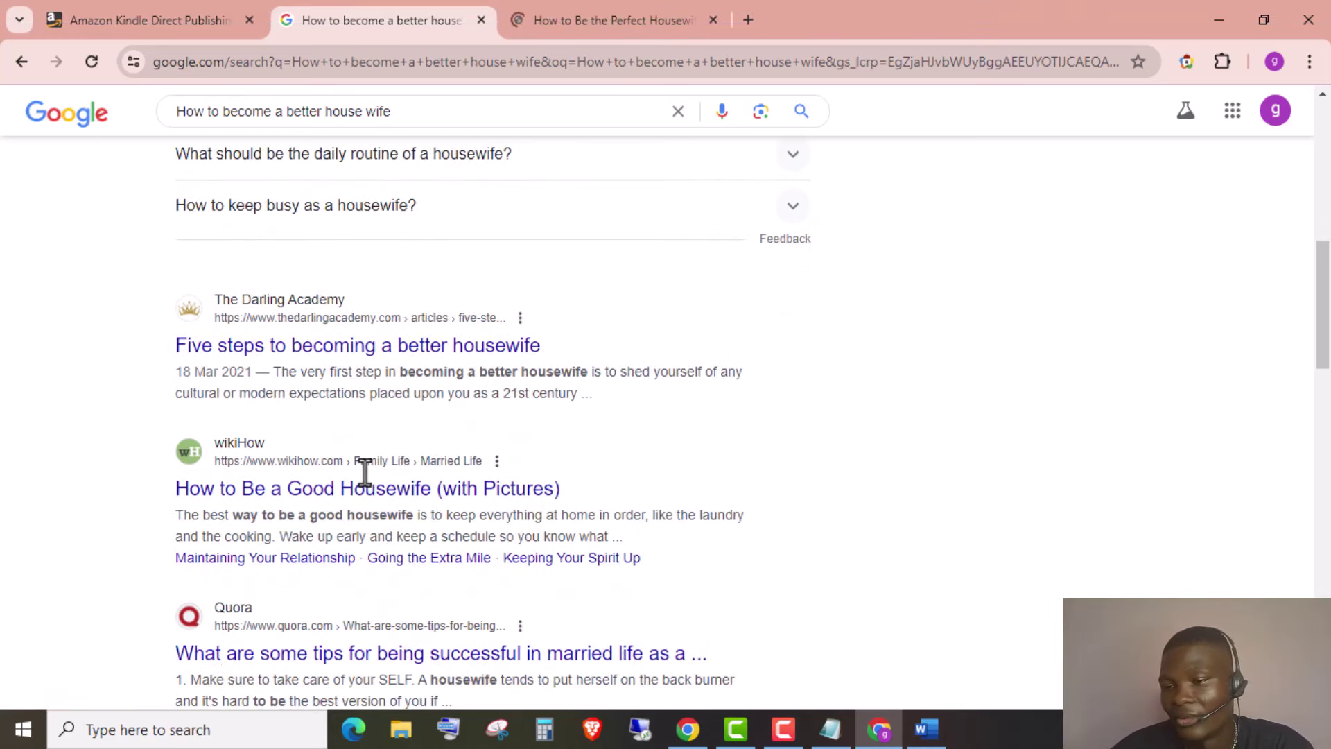
scroll(430, 346, "down", 2)
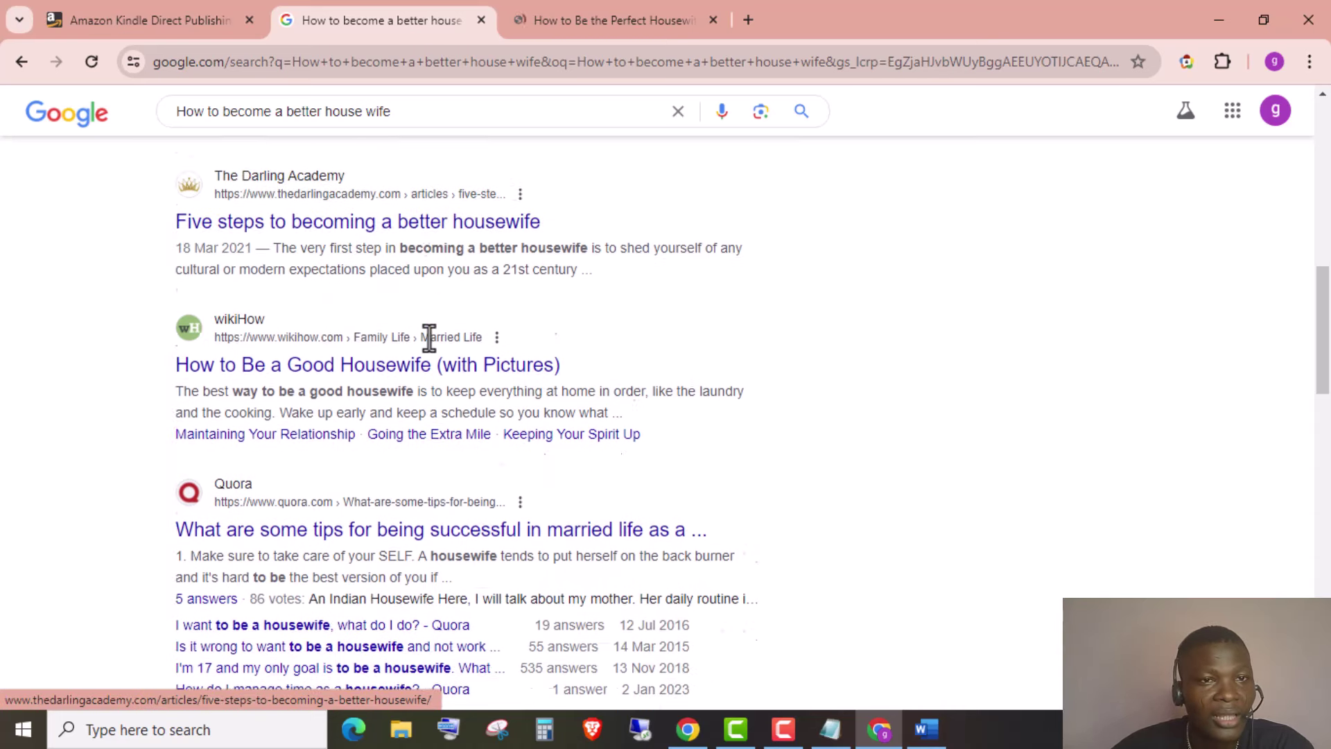
scroll(429, 338, "down", 6)
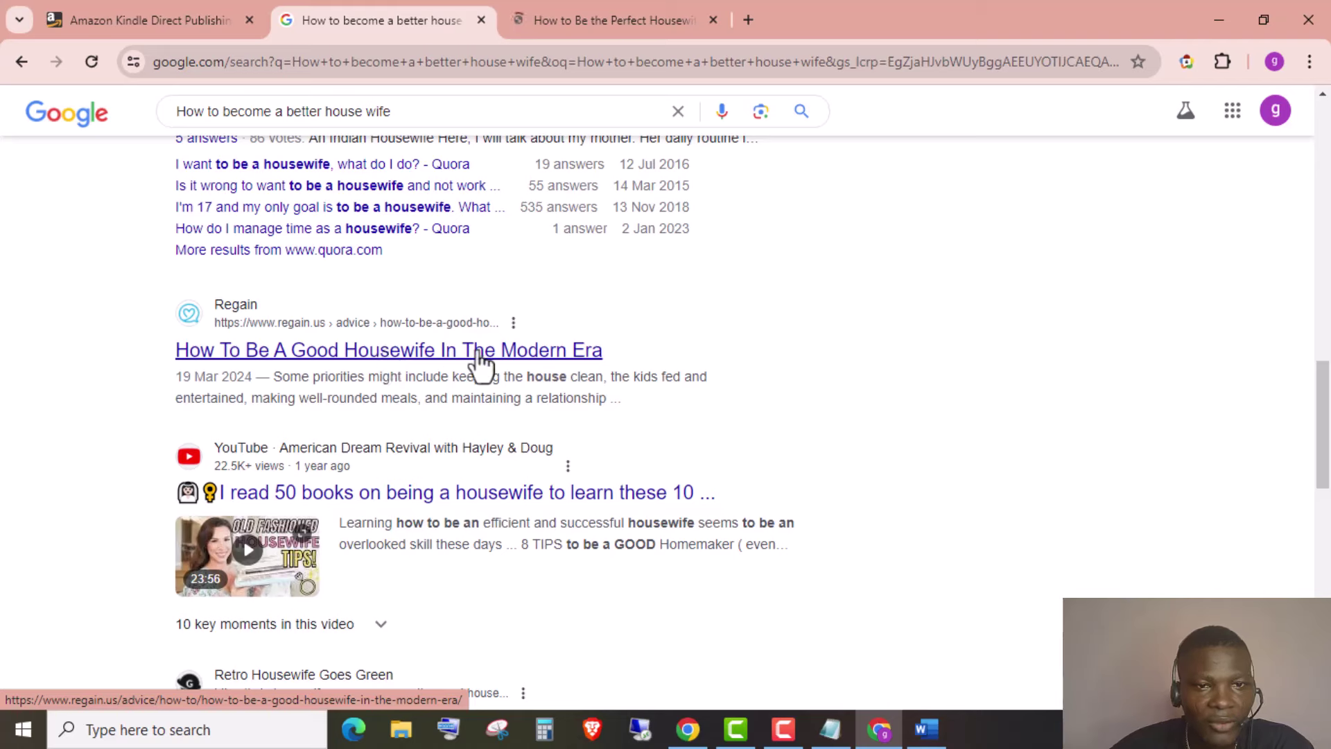
right_click(561, 359)
left_click(653, 368)
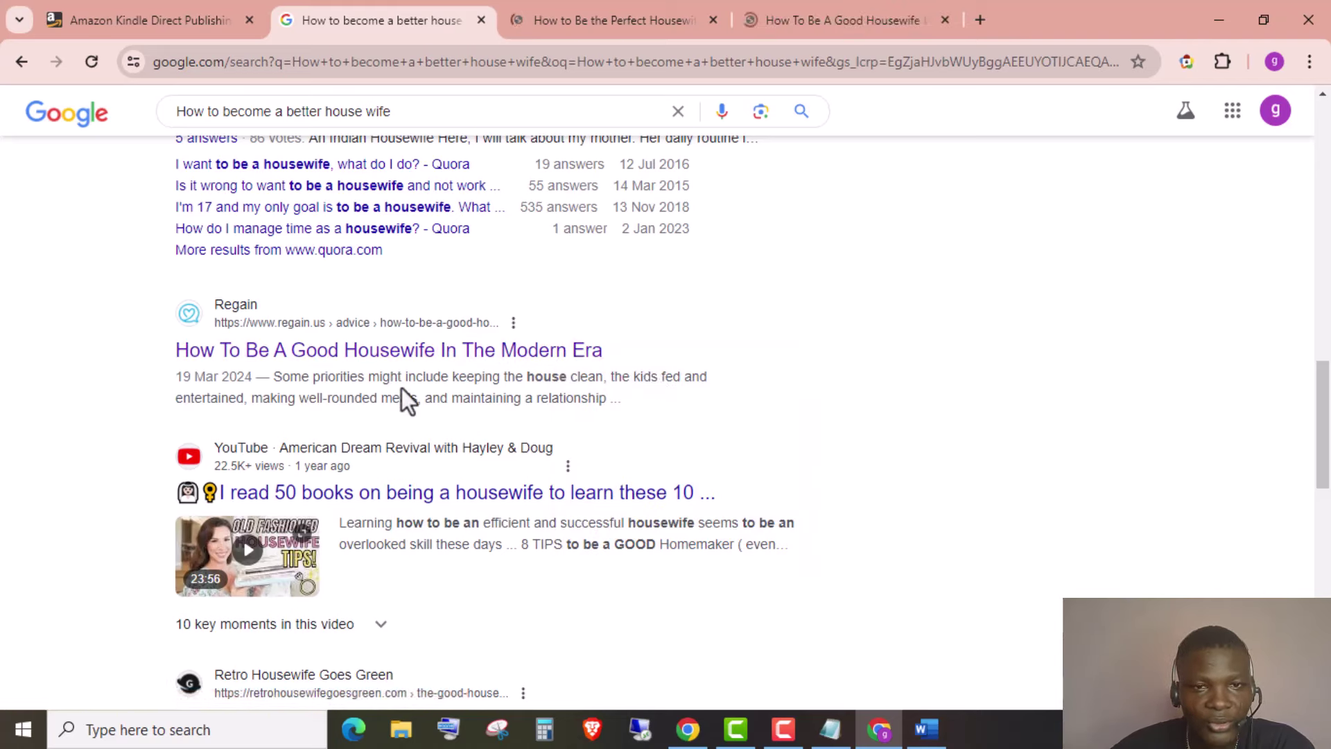
Open the Retro Housewife Goes Green good wife guide in a new tab.
scroll(402, 389, "down", 4)
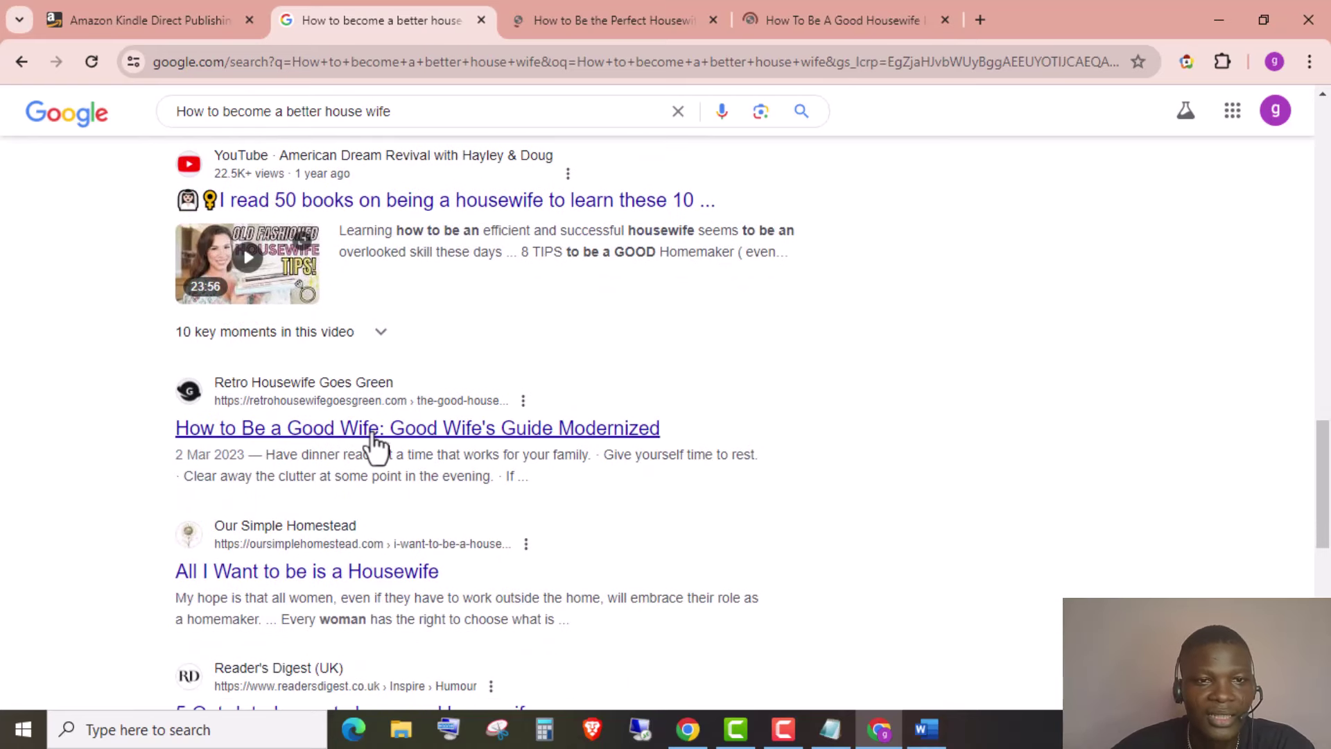
scroll(388, 447, "down", 1)
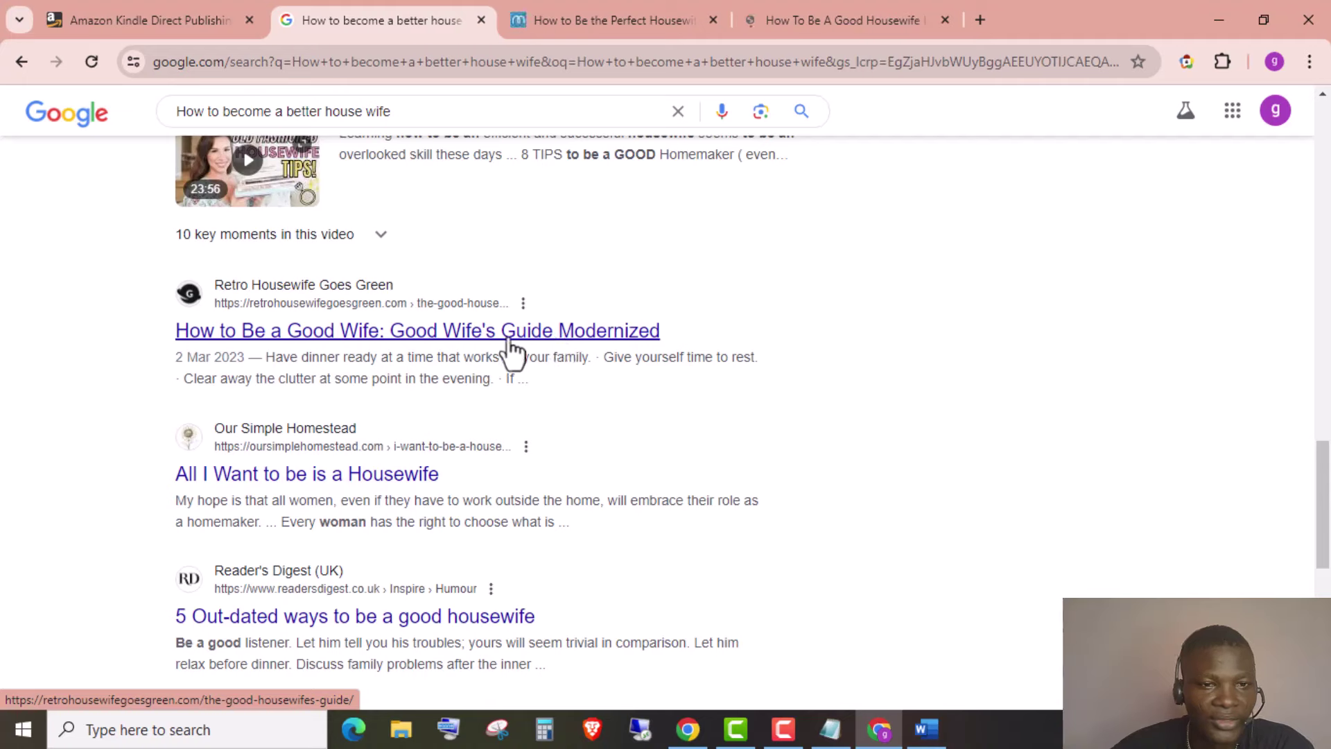
right_click(511, 341)
left_click(545, 360)
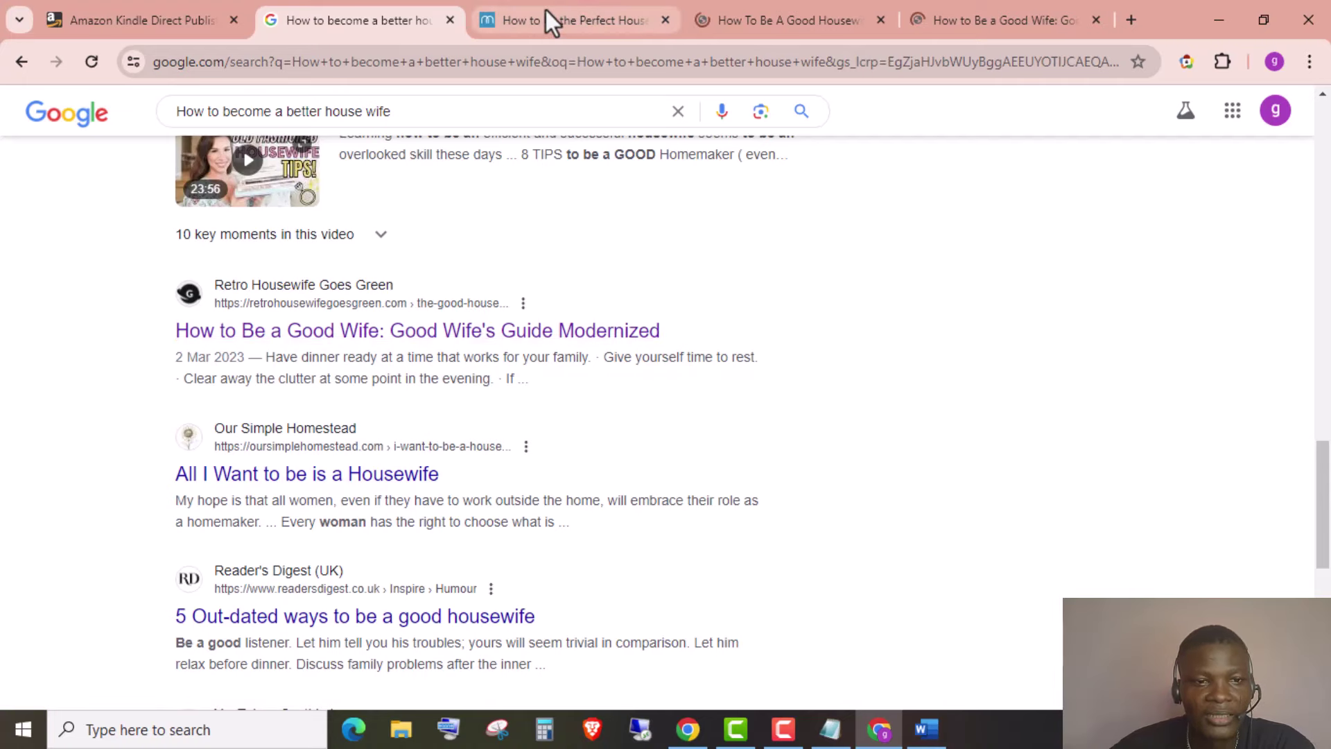
Switch to the marriage.com perfect housewife article and read through it.
mouse_move(546, 11)
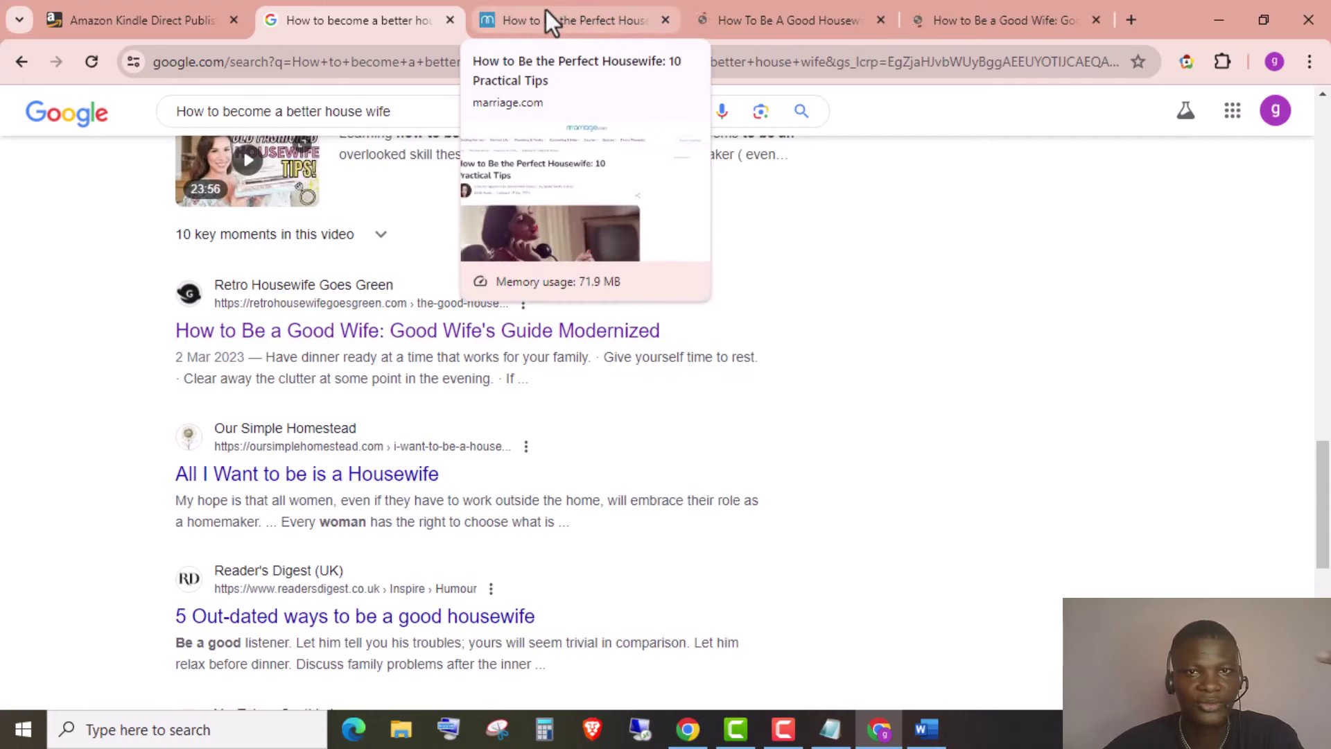
left_click(547, 10)
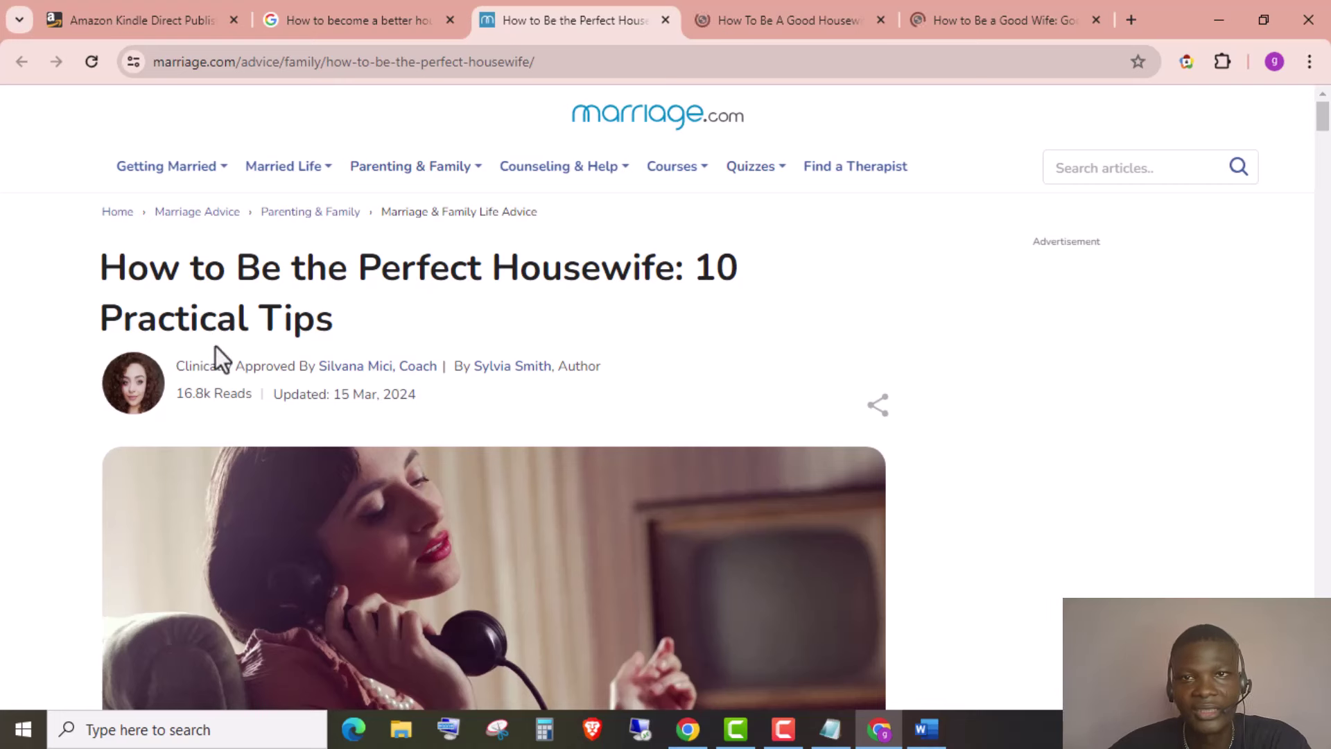
scroll(233, 354, "down", 8)
scroll(244, 368, "down", 3)
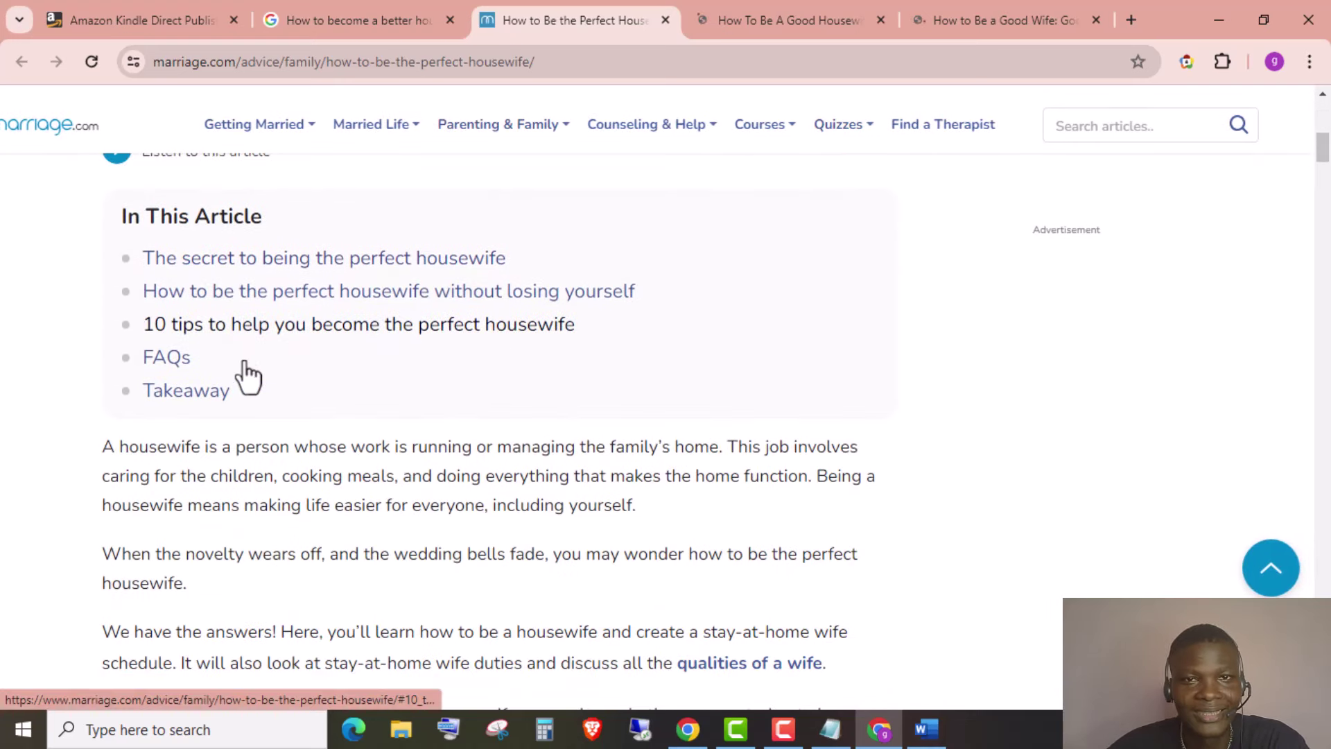
scroll(248, 376, "up", 1)
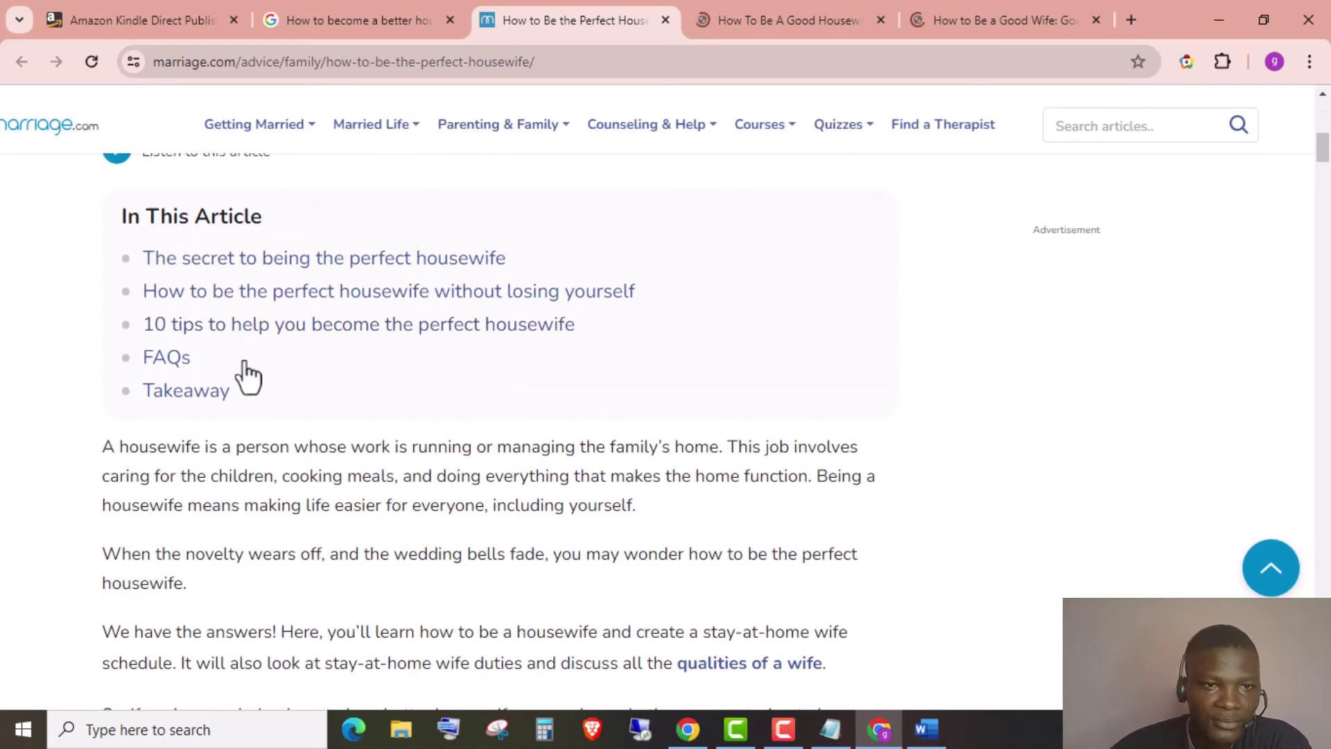
scroll(244, 374, "down", 3)
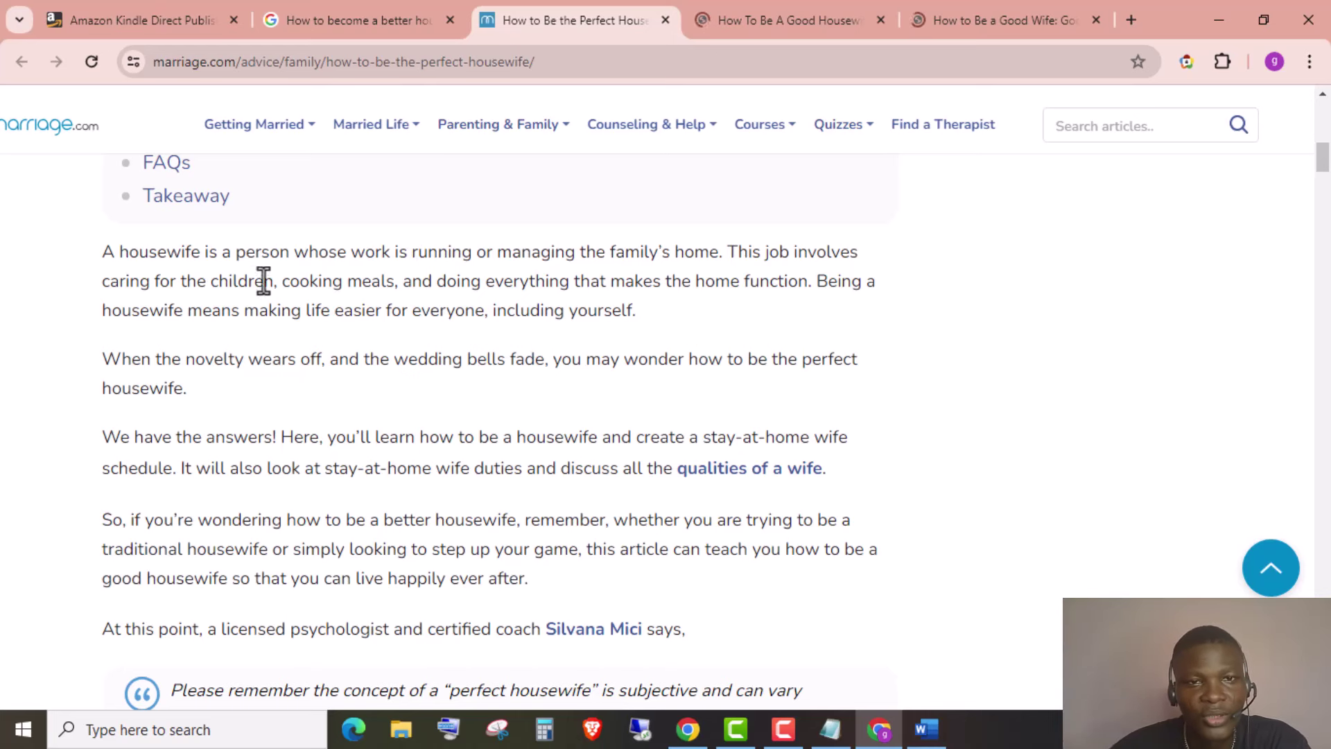
scroll(294, 314, "down", 5)
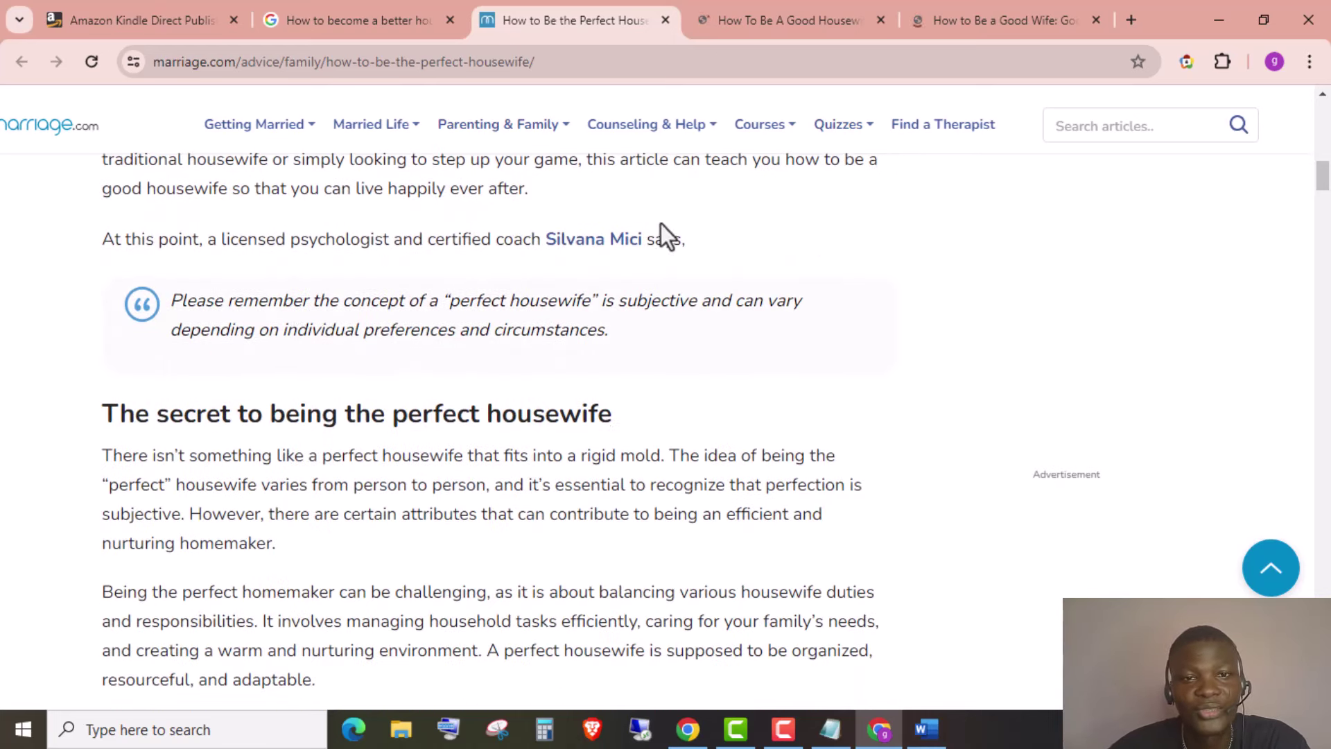
scroll(659, 315, "down", 1)
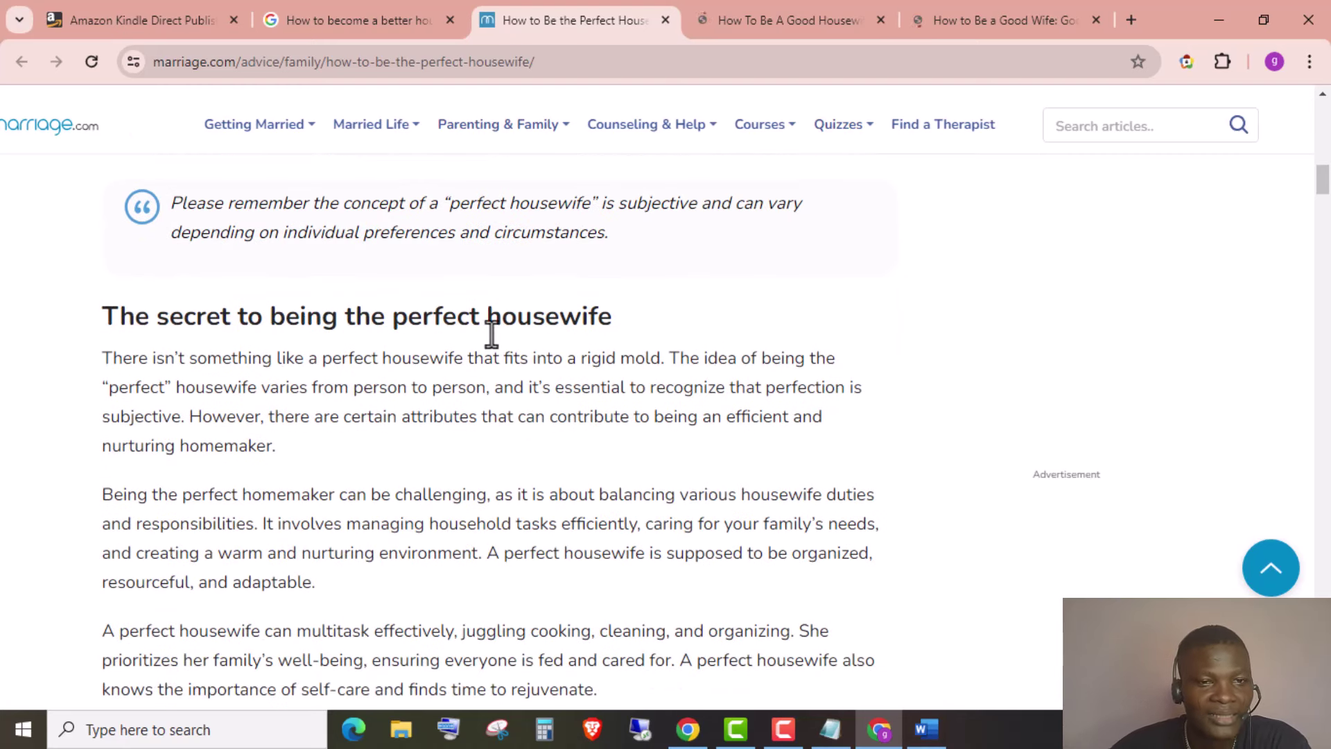
scroll(506, 340, "down", 3)
scroll(505, 339, "down", 2)
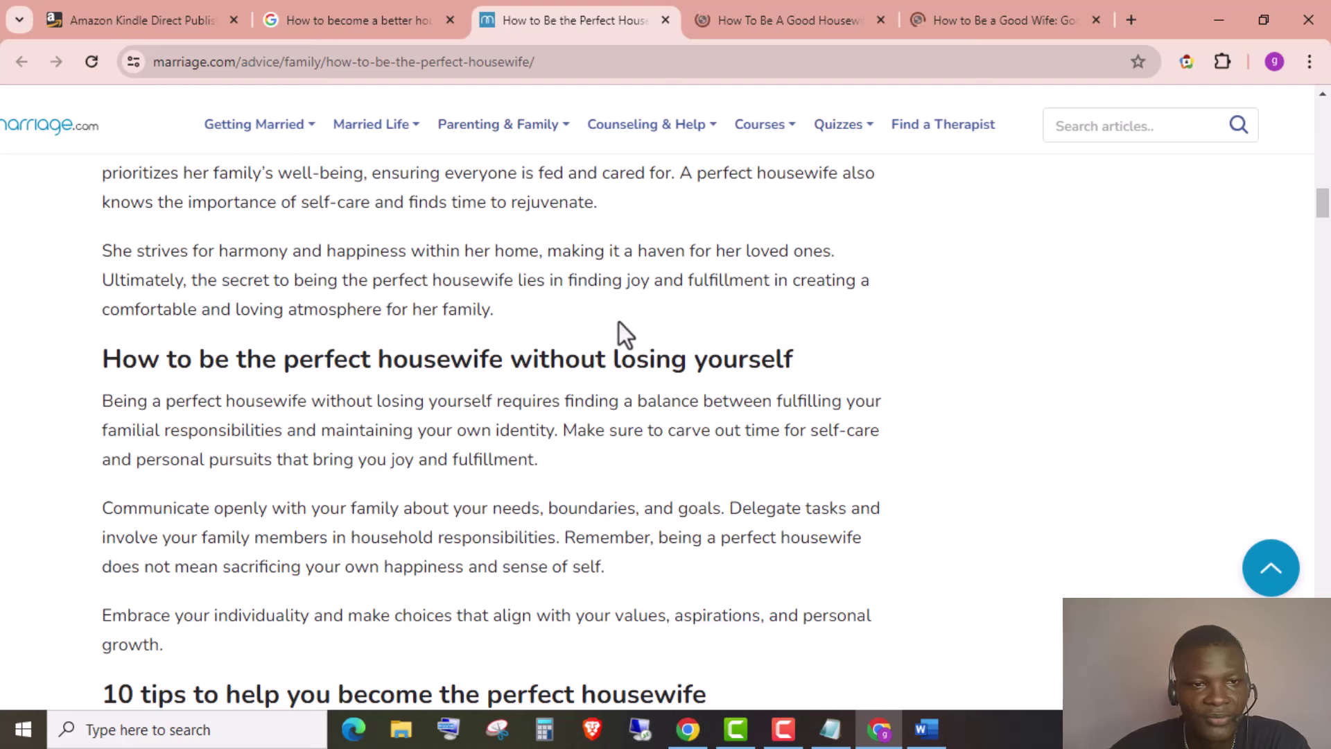
scroll(291, 406, "down", 1)
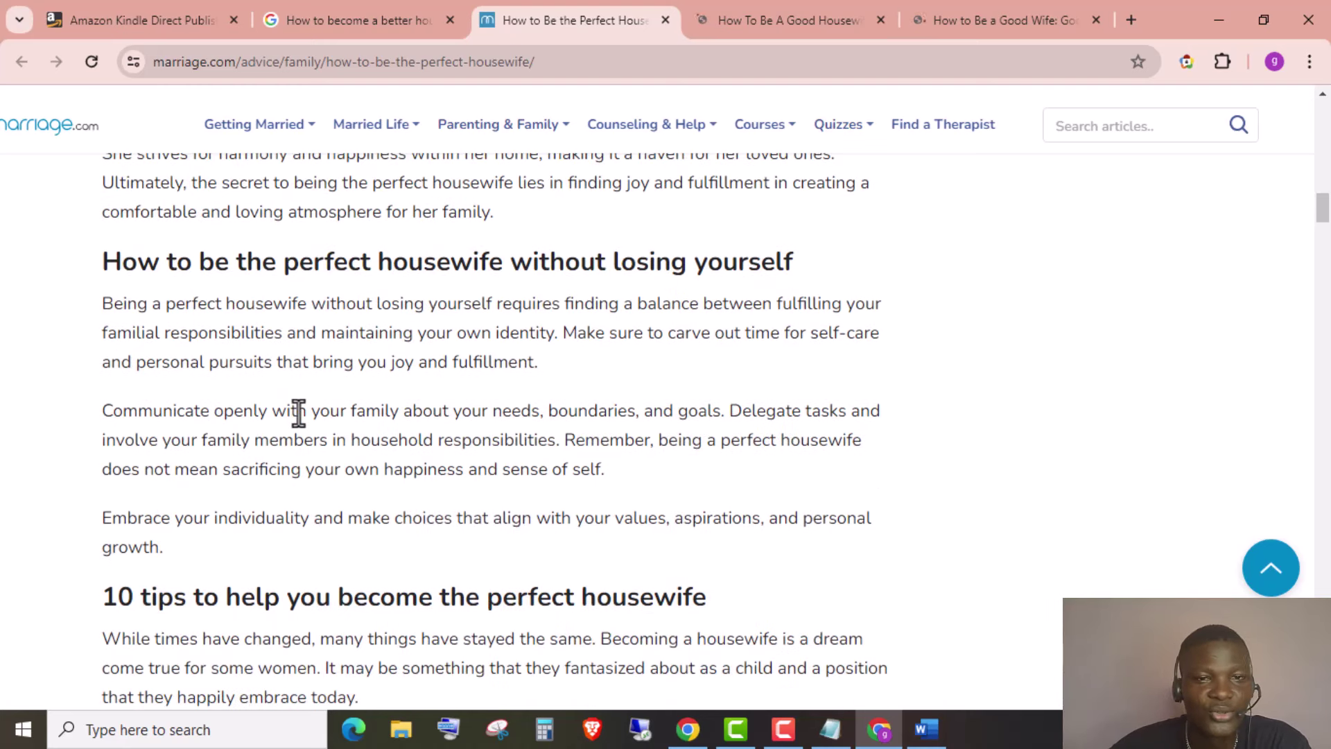
scroll(298, 412, "up", 12)
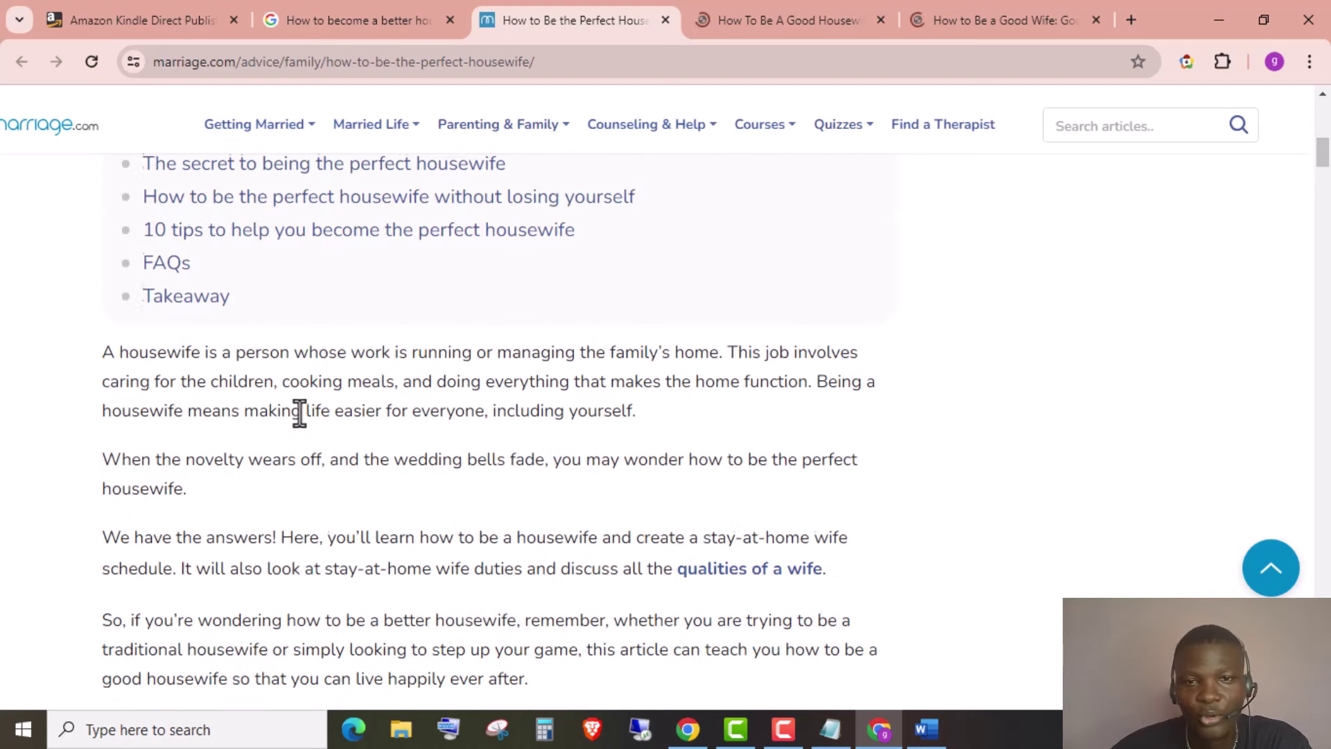
scroll(298, 413, "up", 3)
scroll(298, 416, "down", 3)
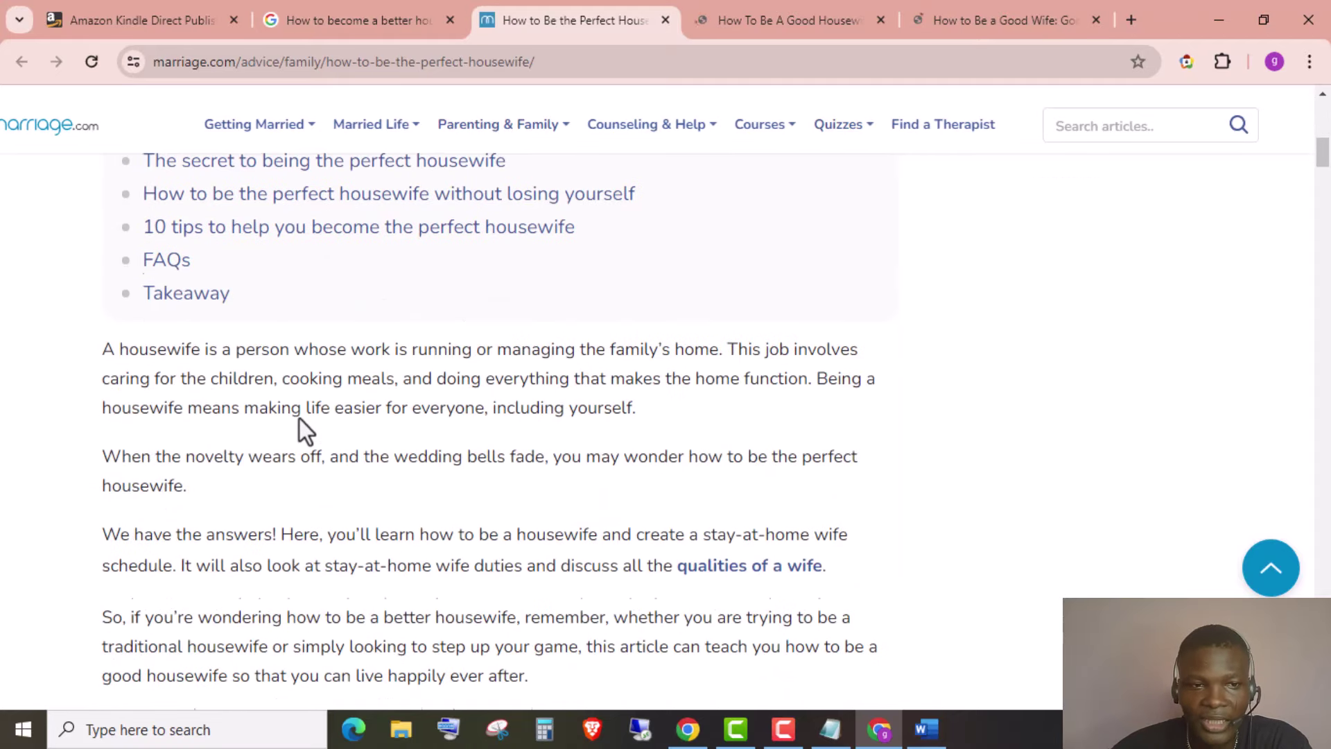
scroll(298, 430, "down", 1)
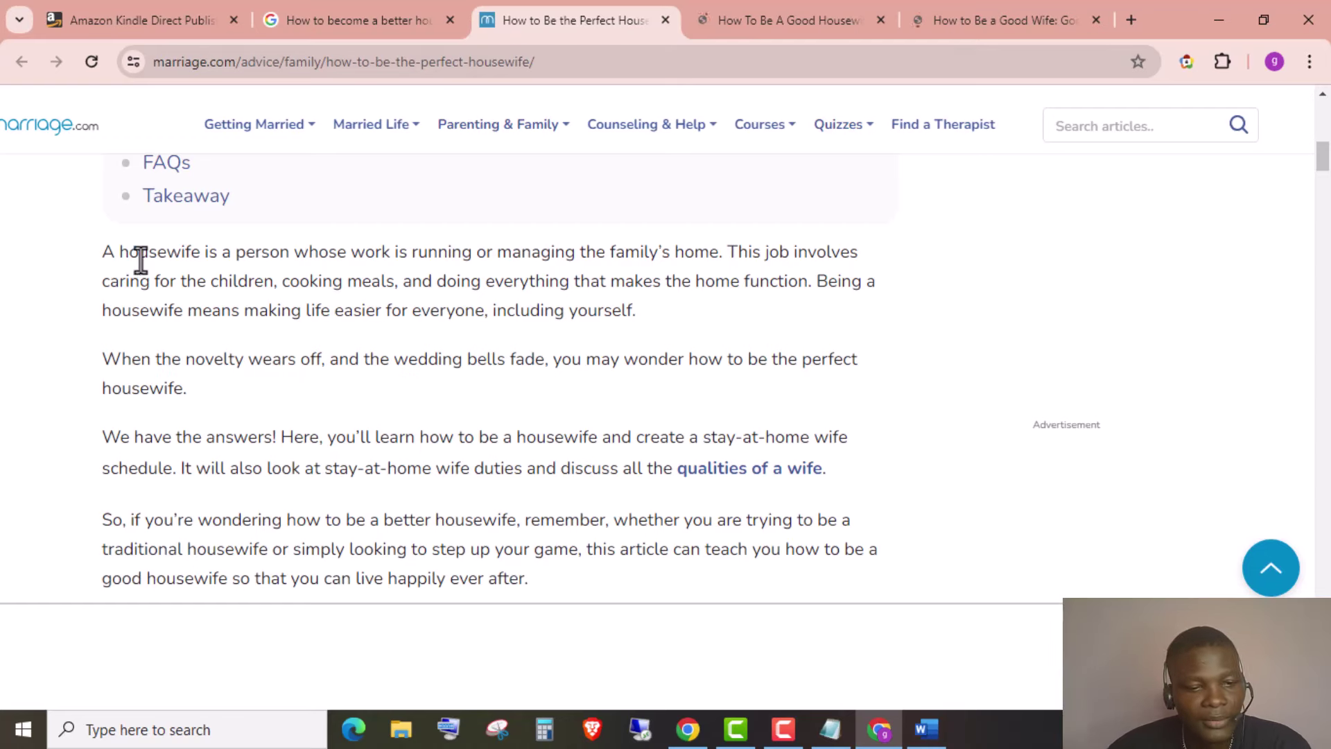
scroll(351, 389, "down", 1)
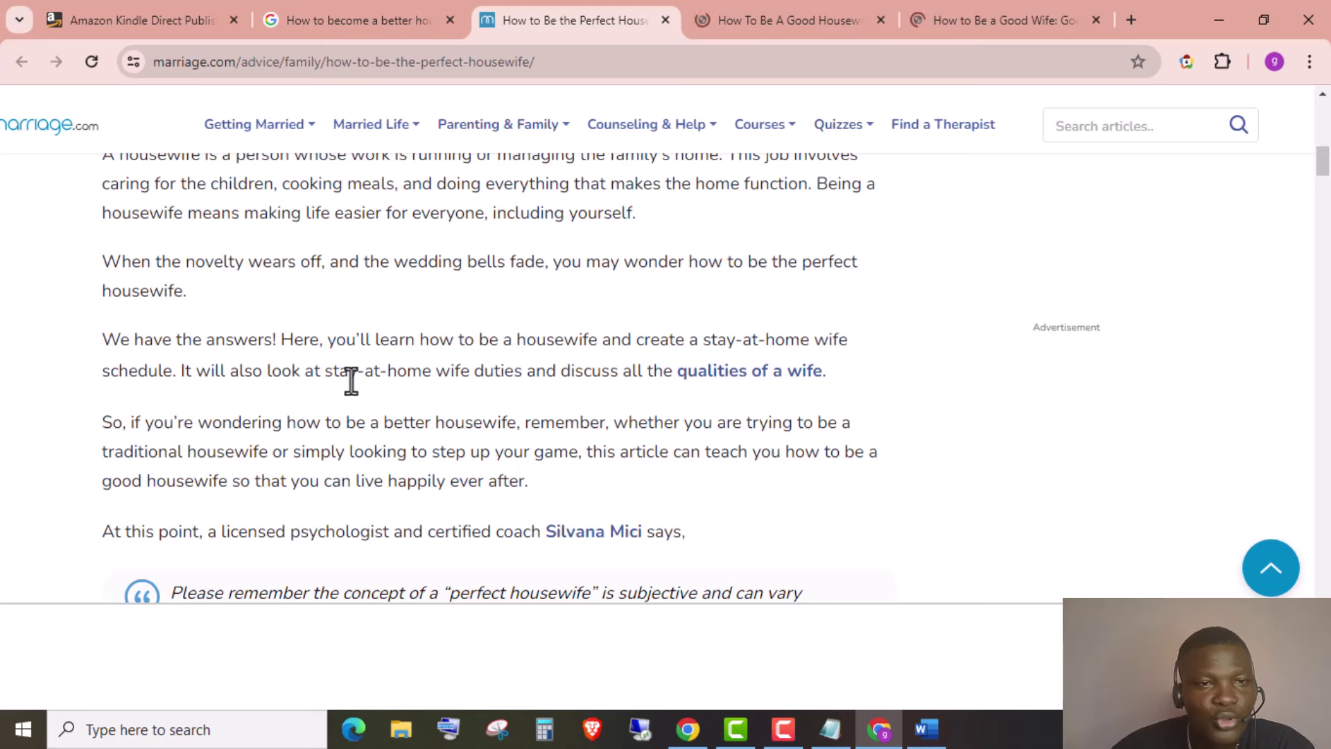
scroll(351, 382, "down", 1)
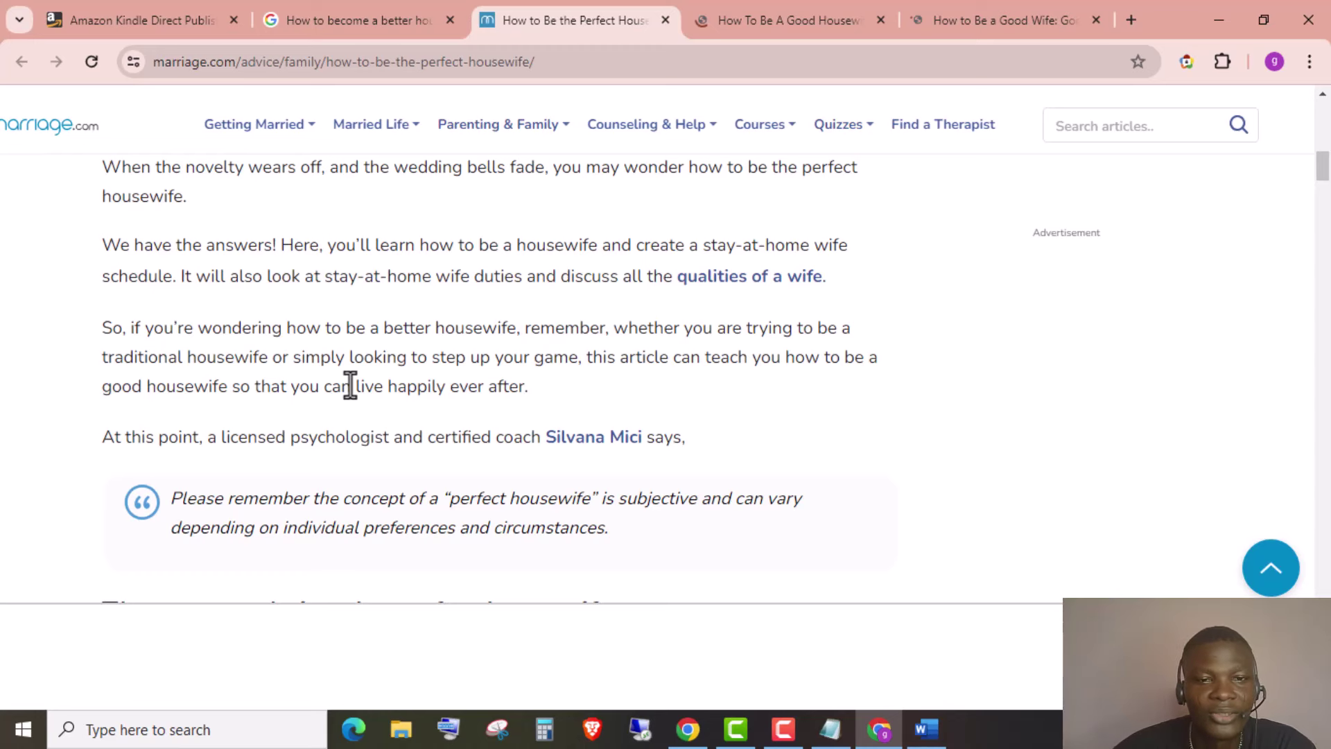
scroll(351, 386, "up", 2)
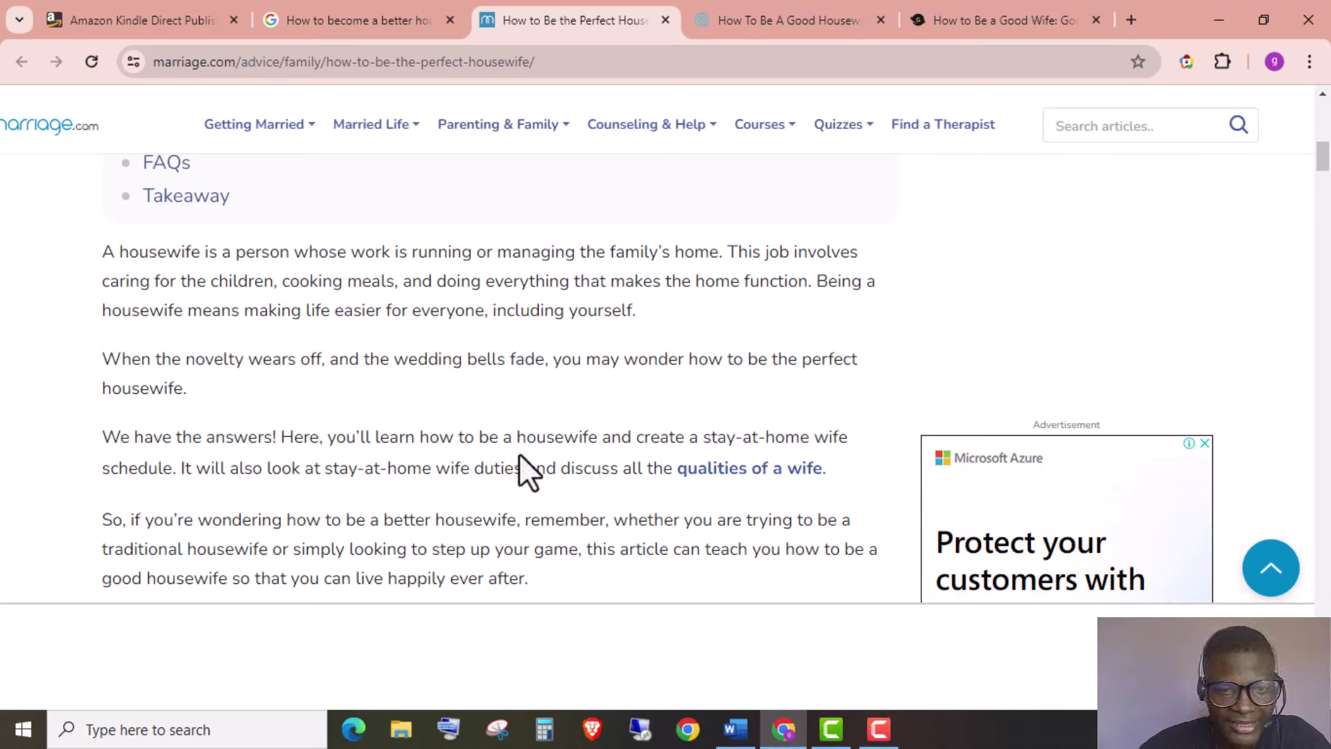
scroll(531, 447, "down", 1)
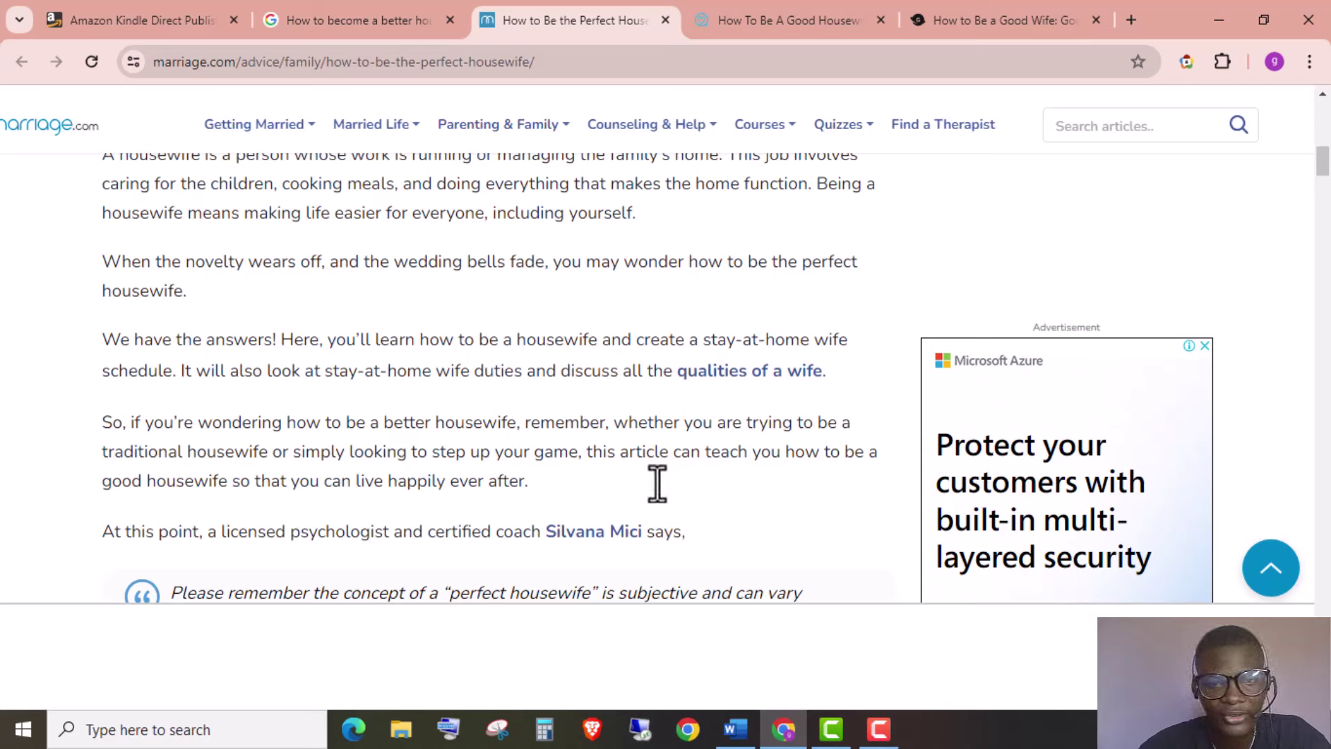
scroll(357, 444, "up", 1)
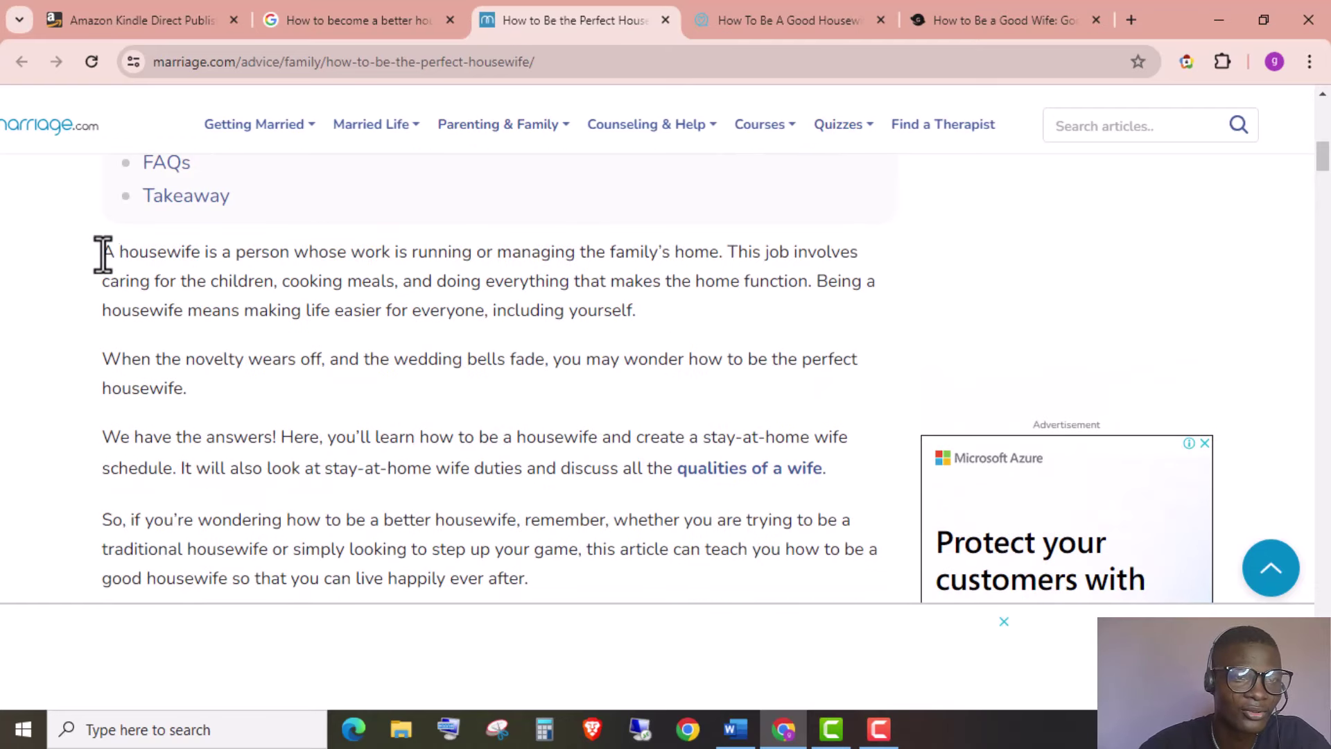
Copy the paragraphs from 'A housewife' through 'ever after.' and return to Word.
left_click(294, 305, "shift")
scroll(295, 305, "down", 1)
left_click_drag(295, 306, 534, 478)
key("ctrl+c")
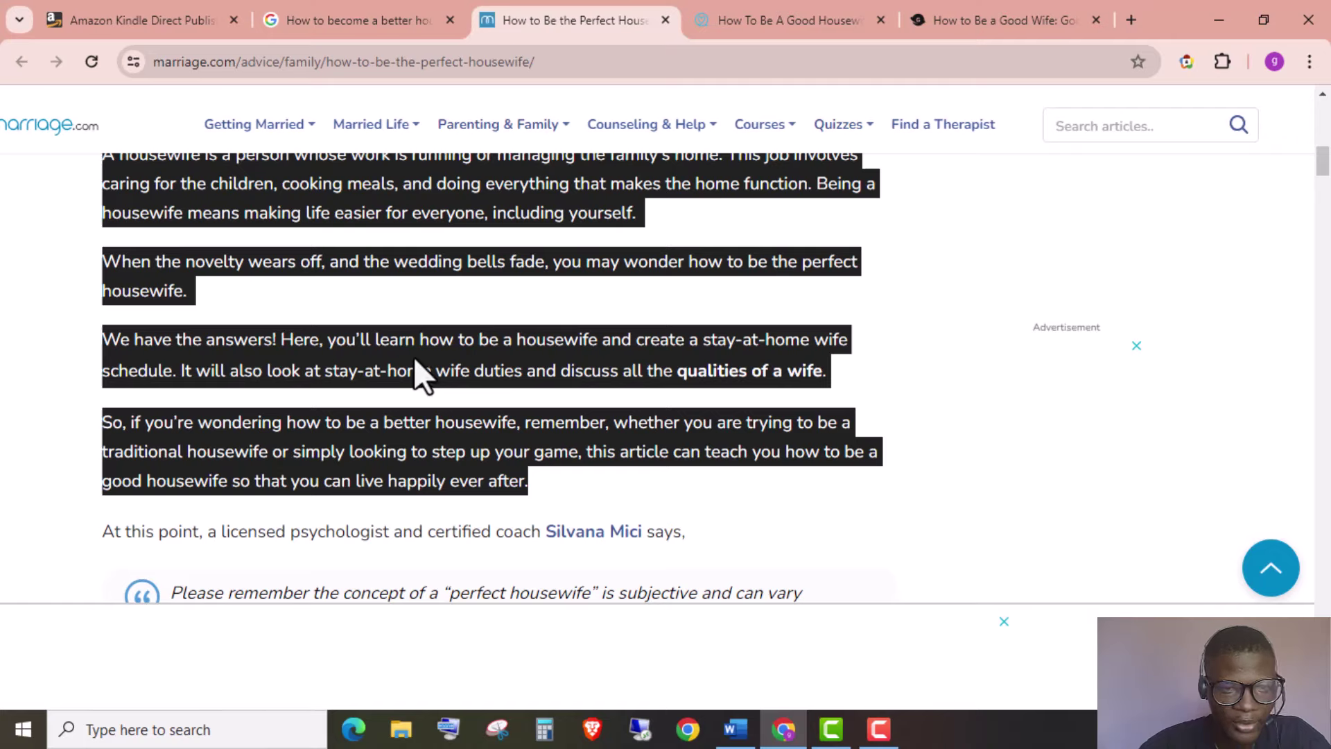
key("alt+Tab")
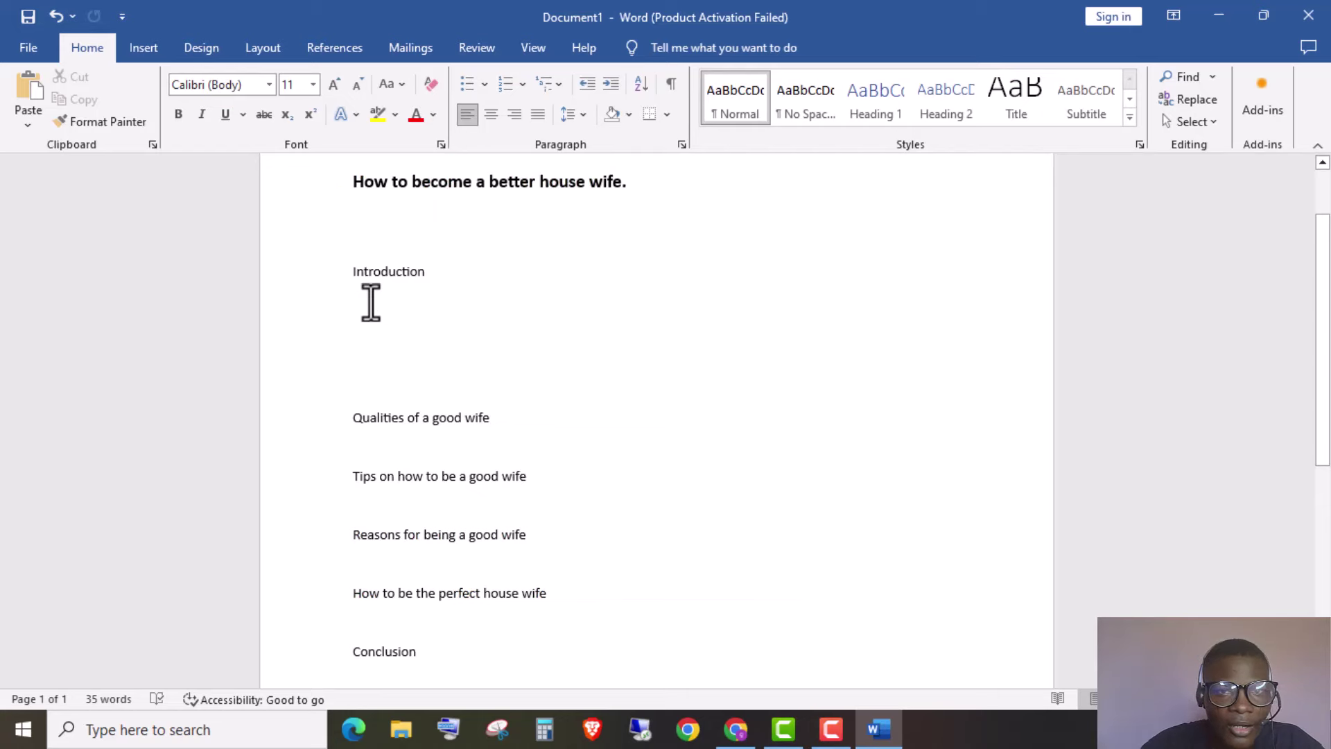
Paste the four paragraphs under Introduction and replace the word 'article' with 'Book'.
left_click(371, 303)
key("ctrl+v")
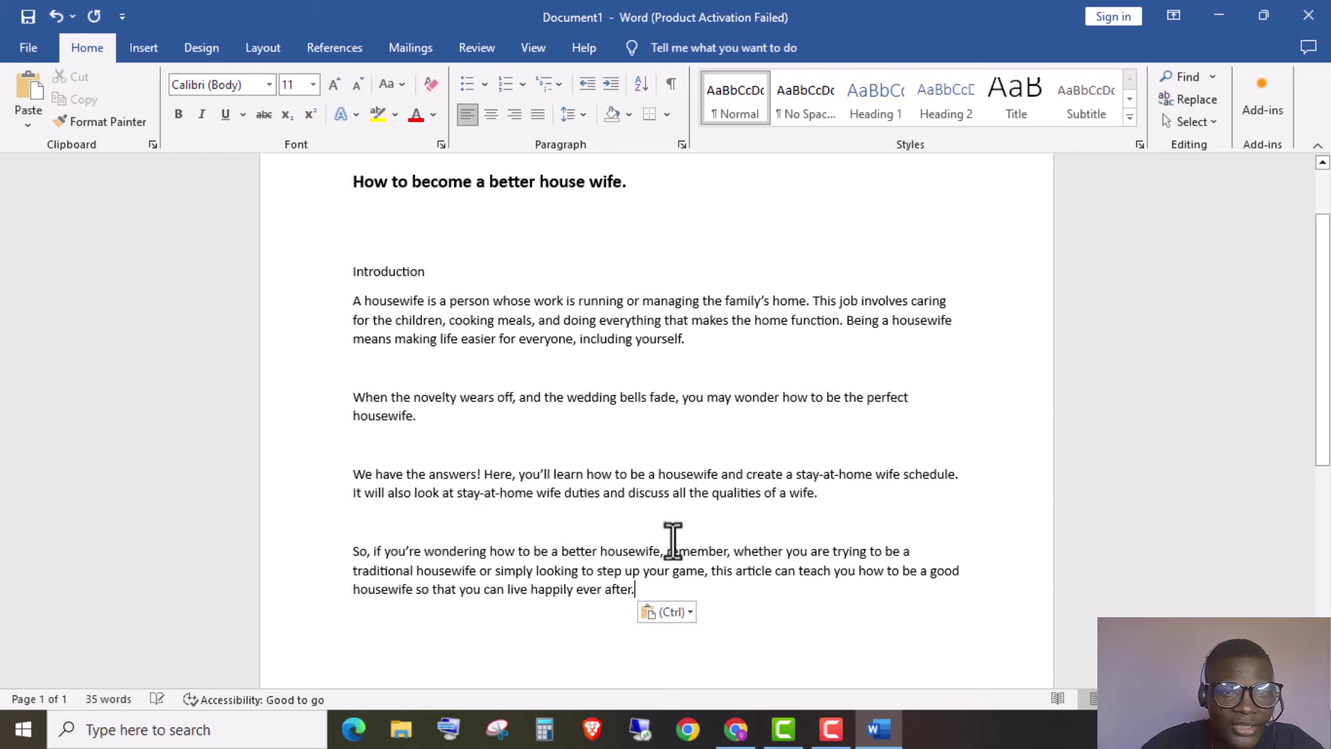
double_click(755, 570)
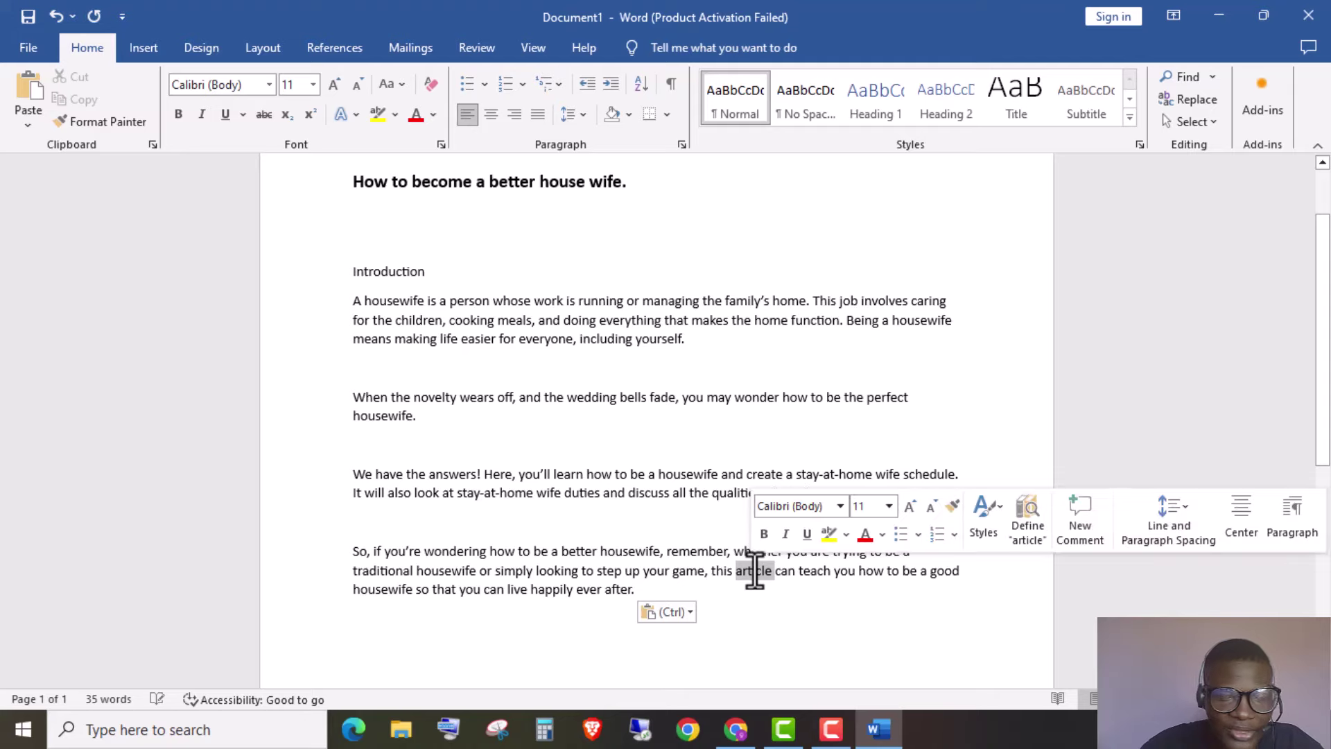
type("Book")
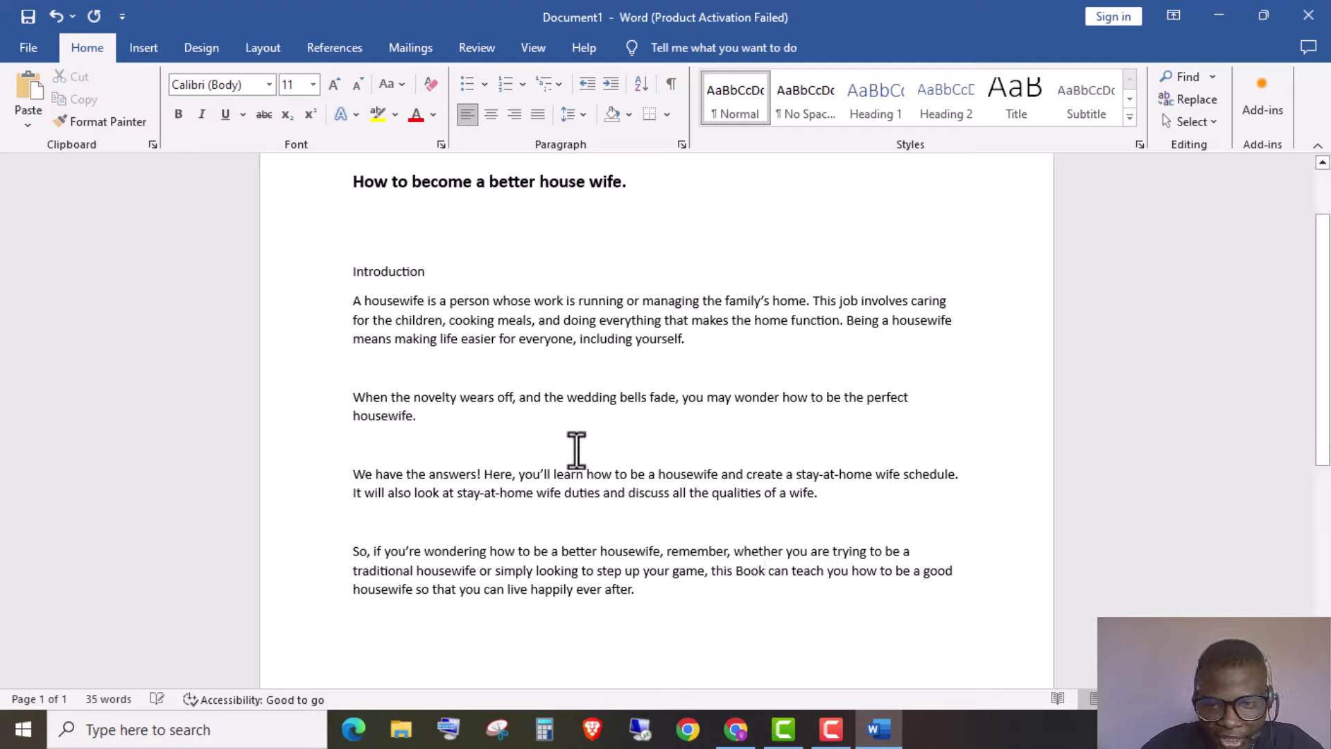
left_click(733, 736)
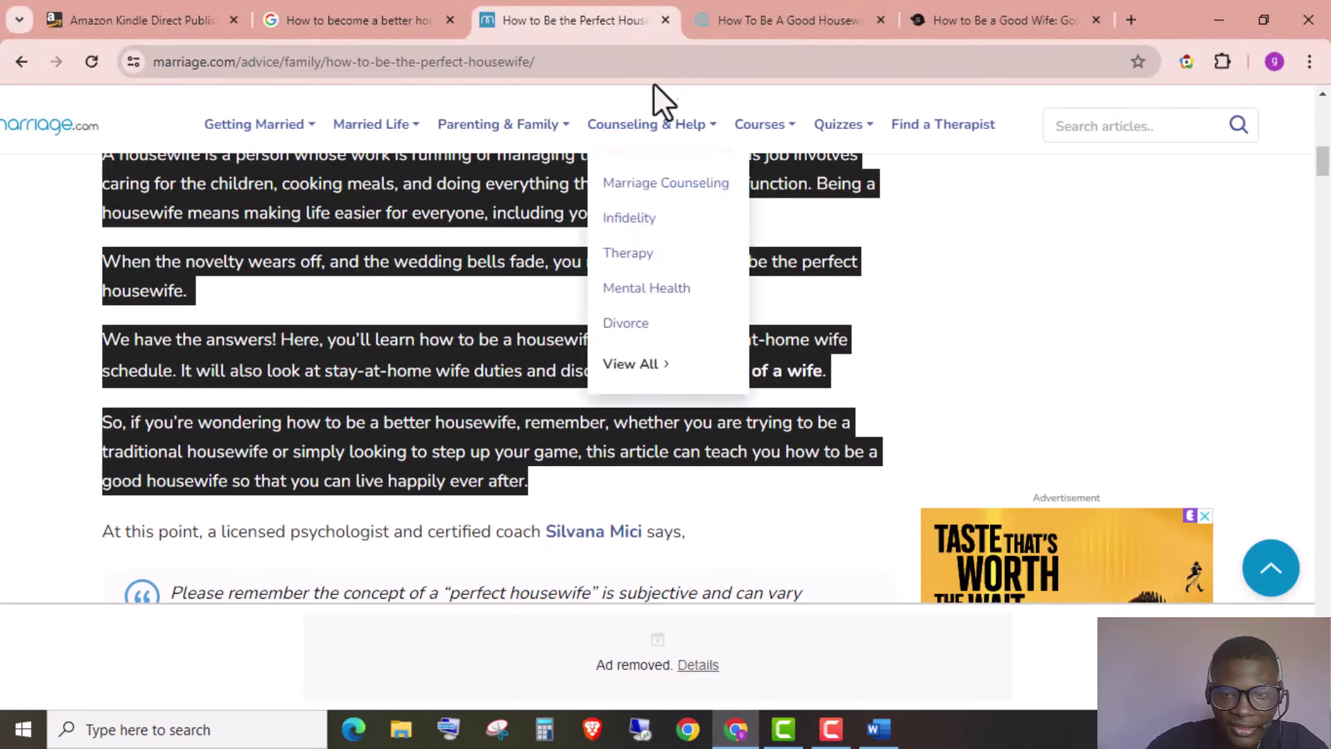
Switch to the regain.us good housewife article and accept its cookie notice.
left_click(771, 16)
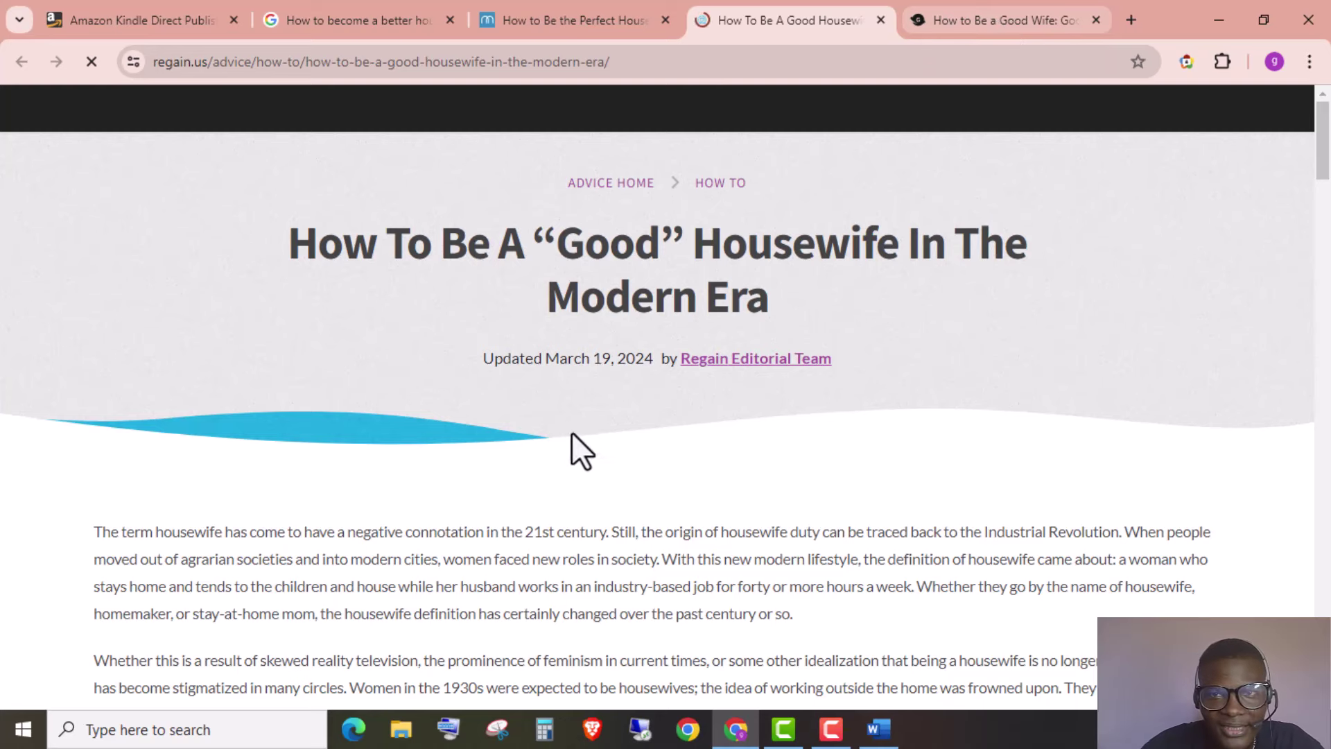
scroll(544, 451, "down", 1)
scroll(548, 464, "down", 1)
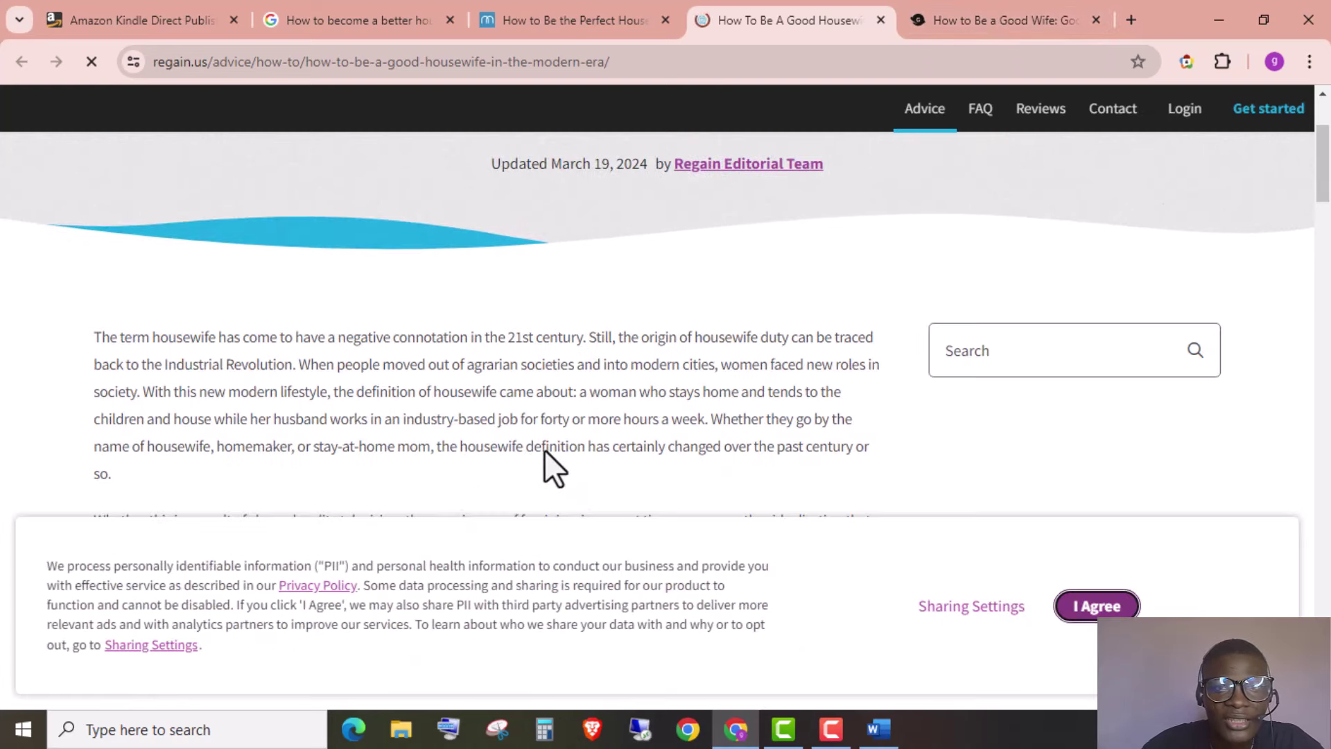
scroll(546, 464, "down", 2)
scroll(429, 438, "down", 1)
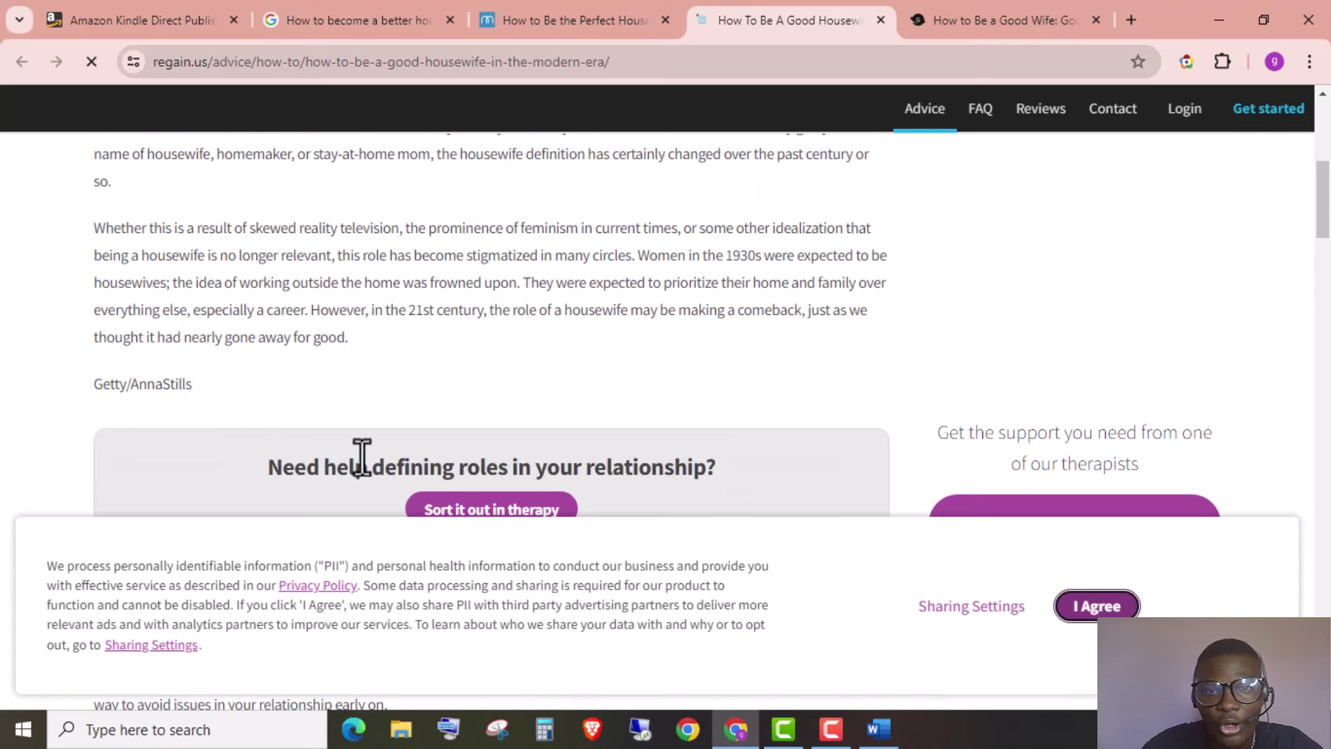
left_click(1061, 601)
Copy the article's two opening paragraphs on housewife history.
scroll(316, 437, "up", 2)
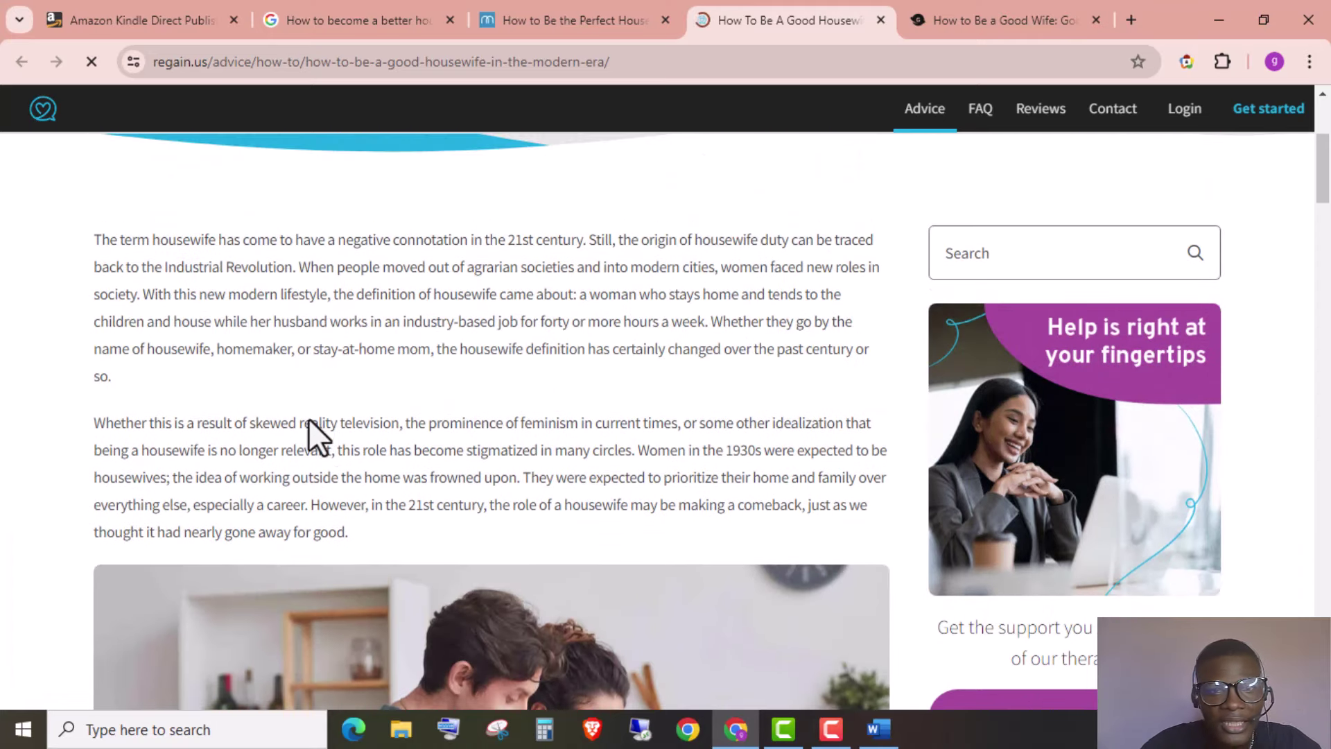
scroll(430, 427, "down", 10)
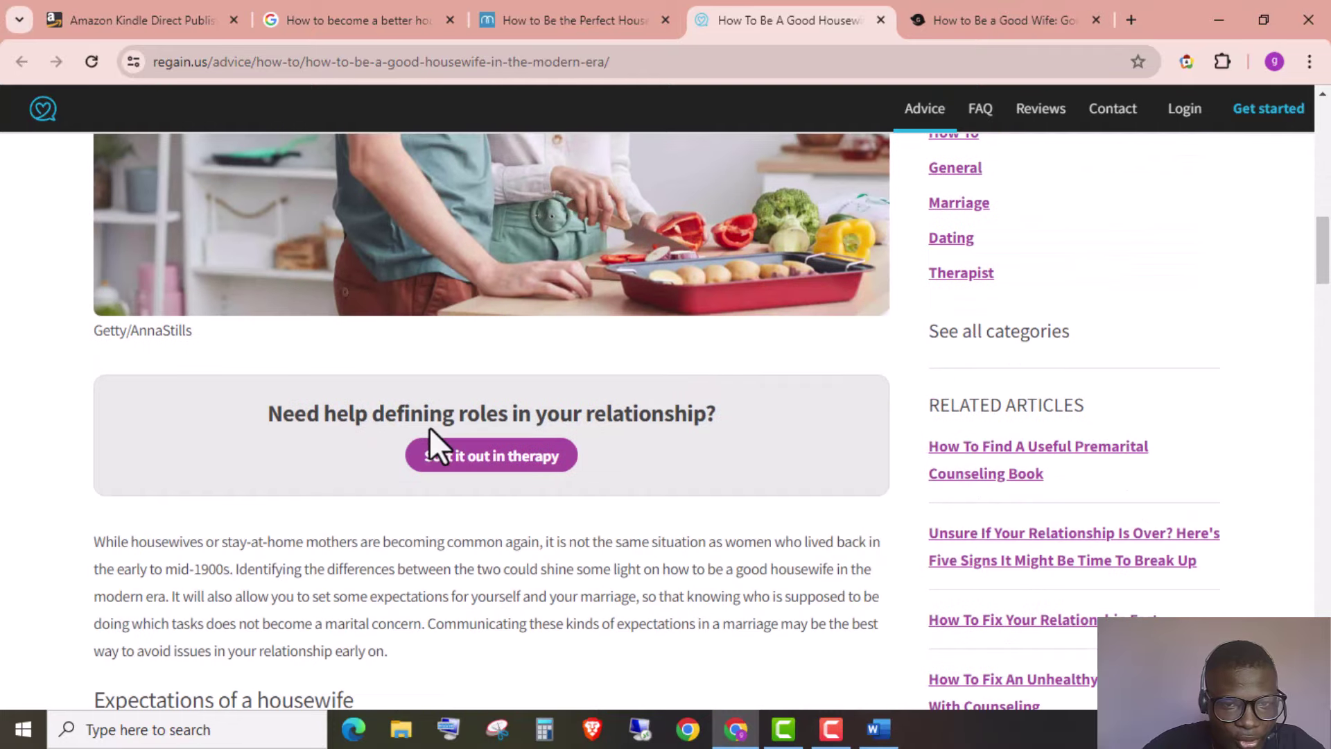
scroll(429, 430, "down", 1)
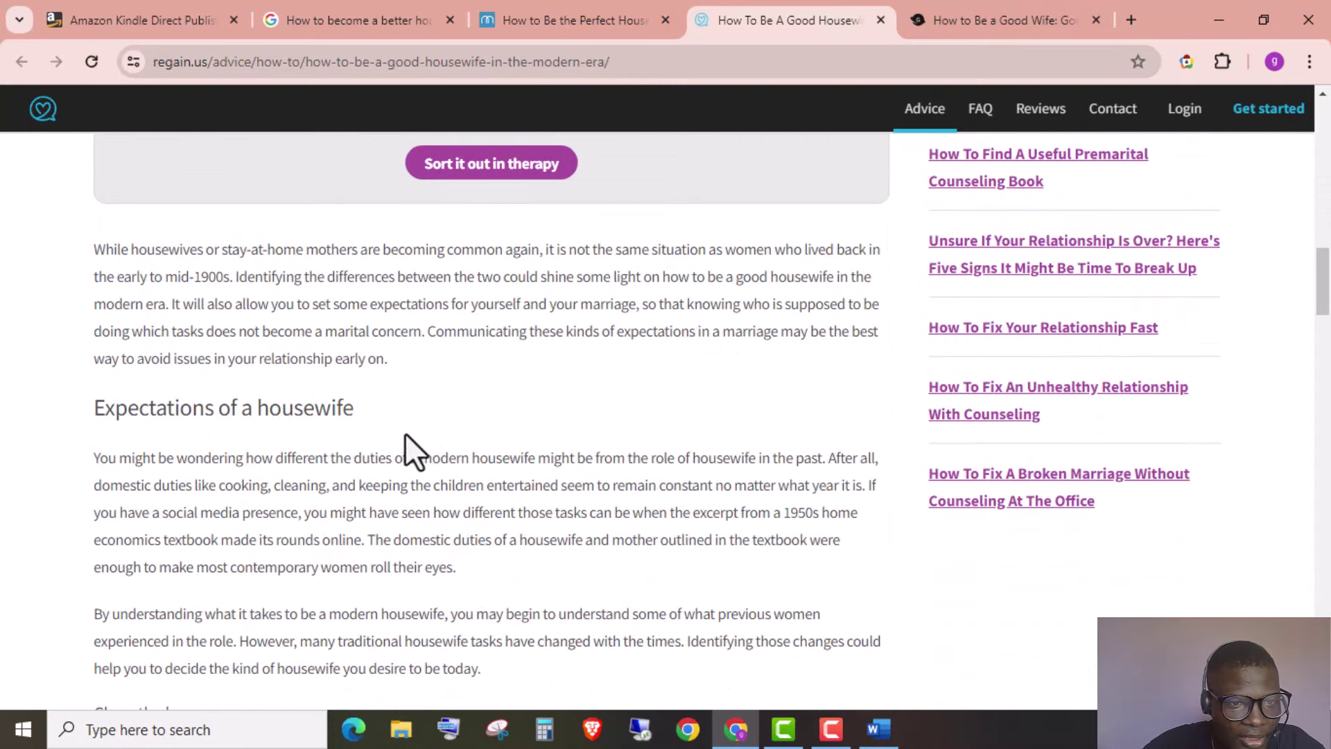
scroll(252, 475, "up", 10)
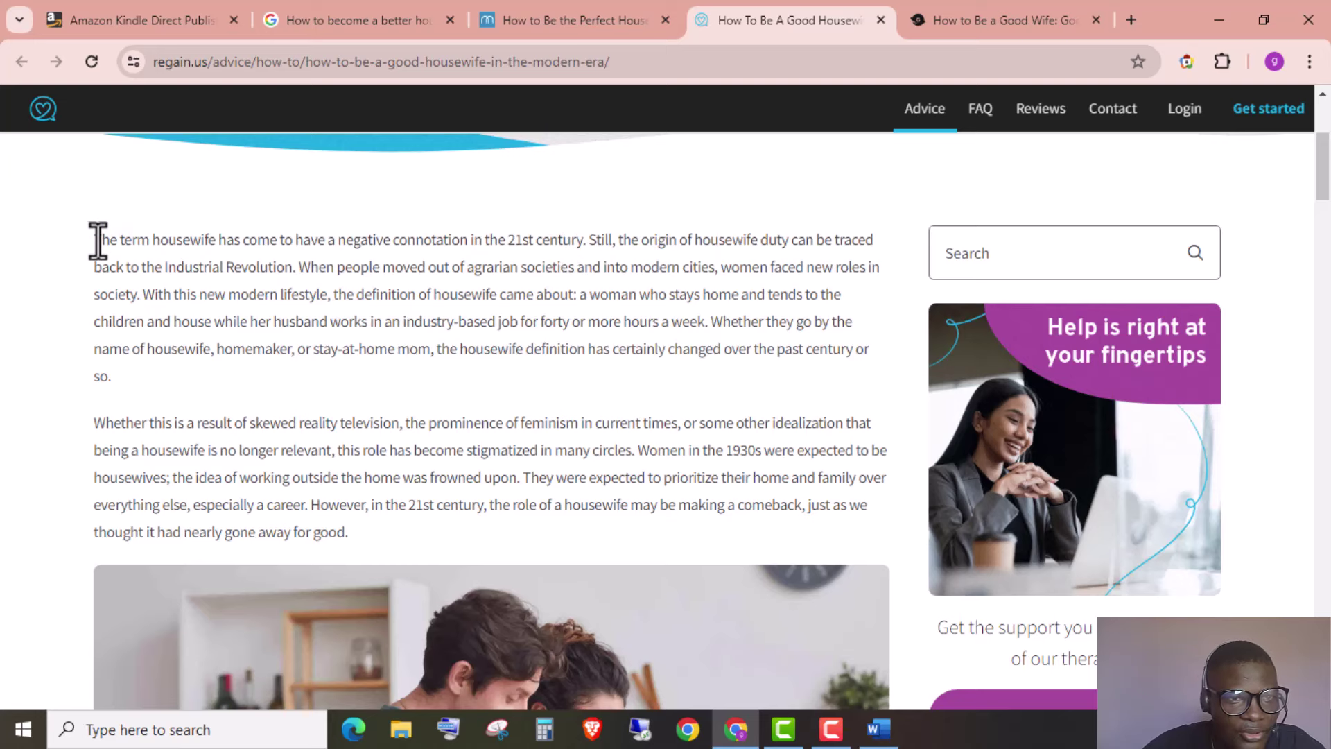
left_click_drag(98, 238, 355, 535)
right_click(343, 485)
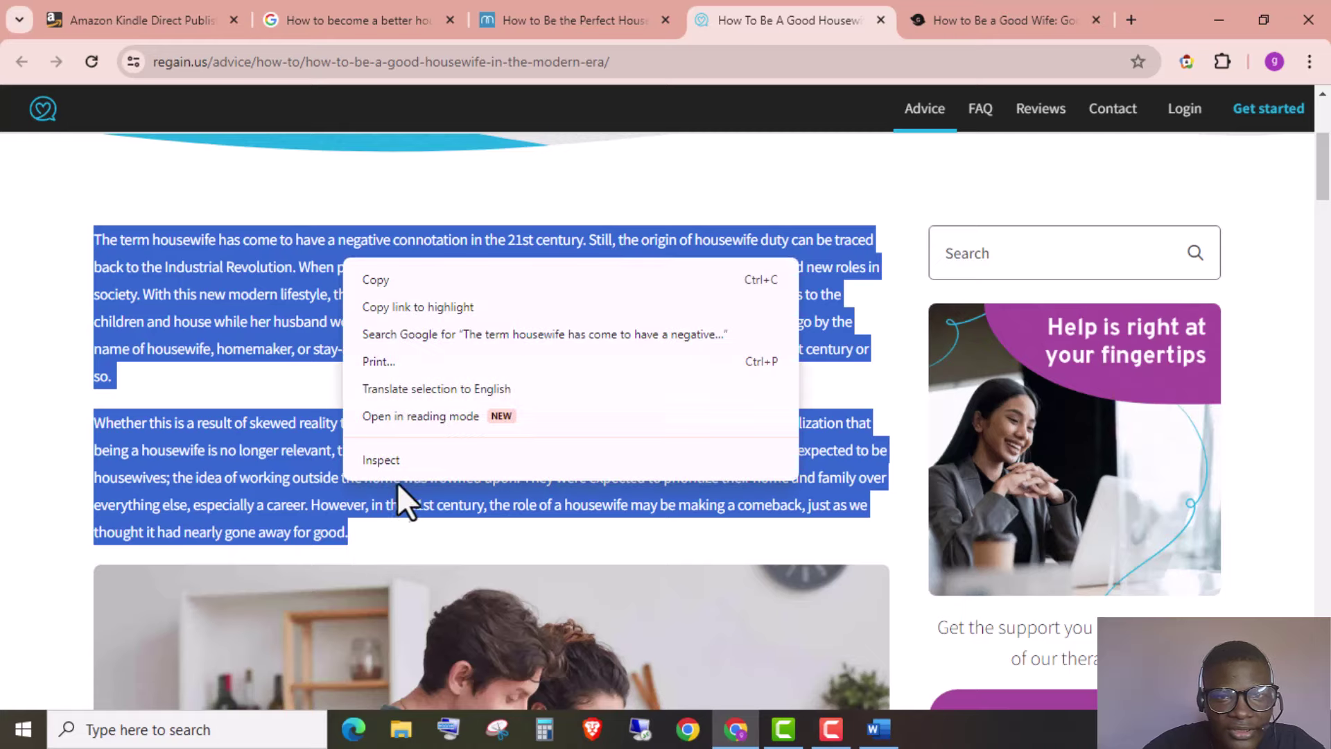
left_click(409, 281)
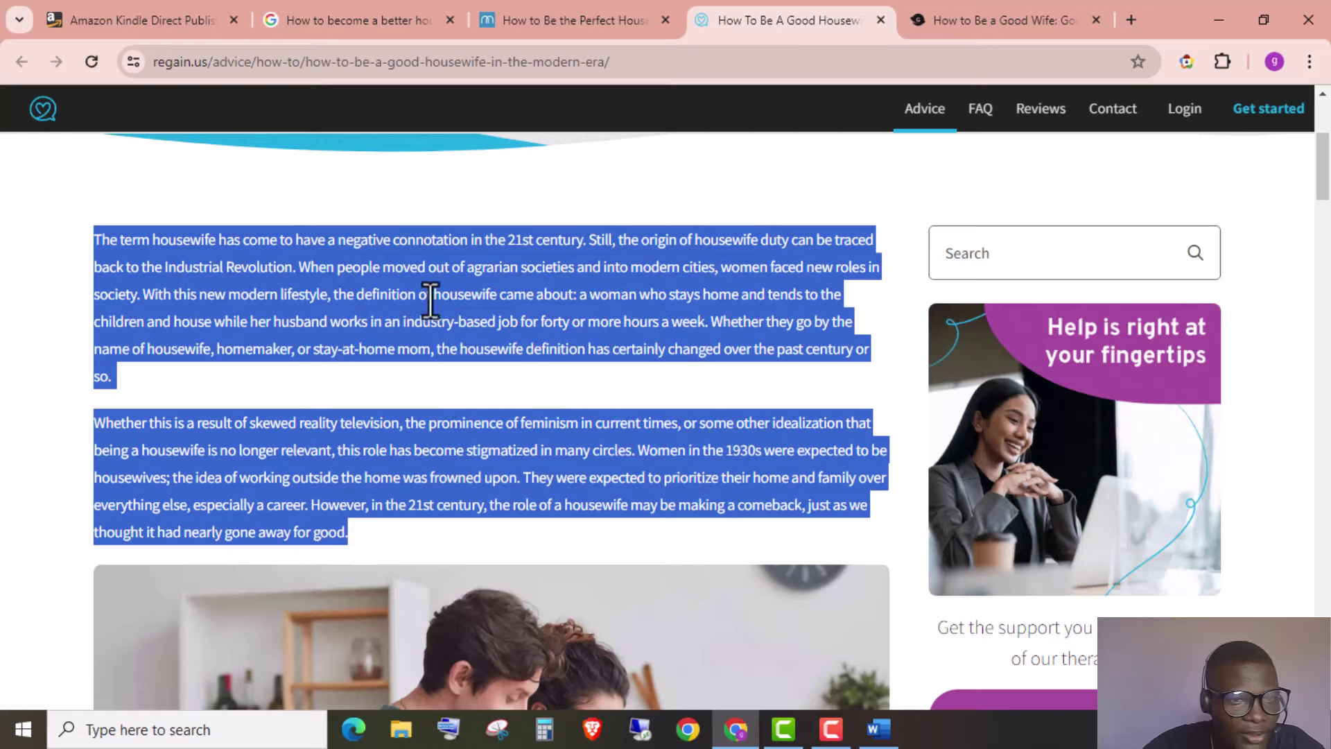
left_click(879, 729)
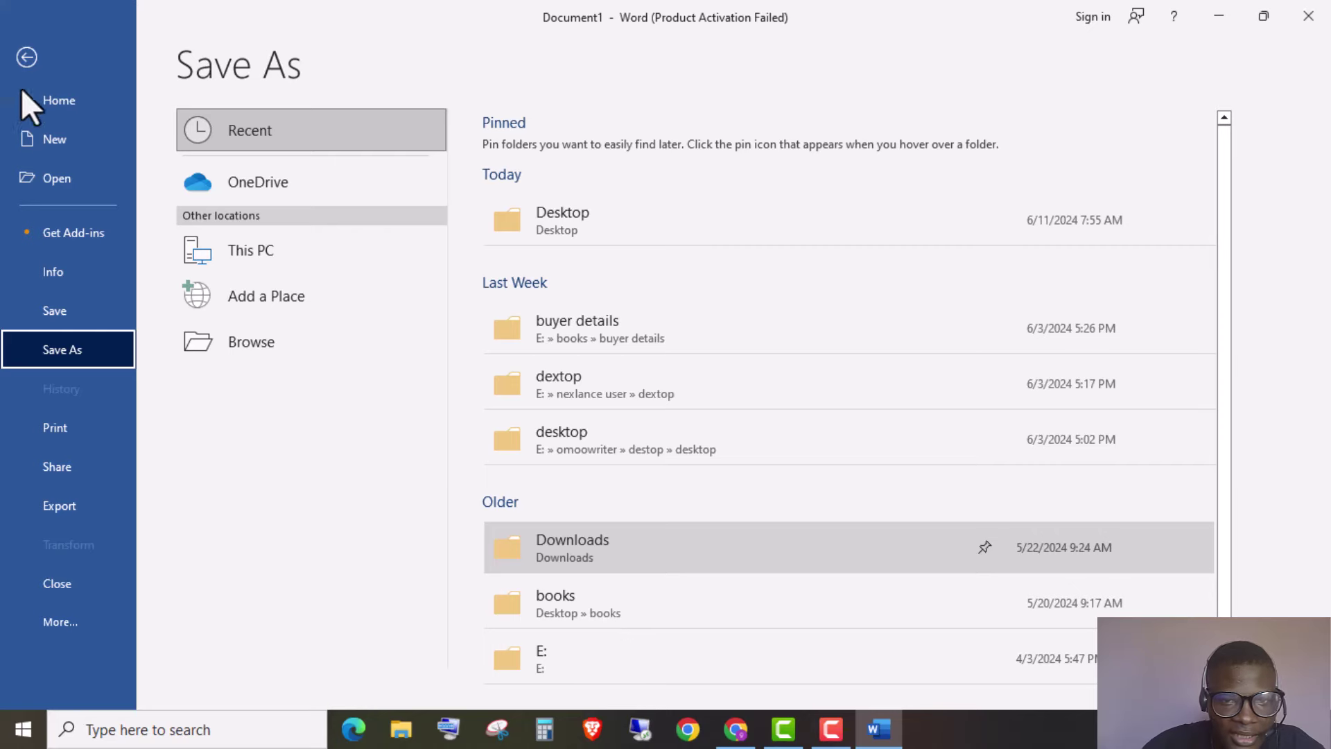
Paste the two regain.us paragraphs on a new line after 'ever after.'.
left_click(26, 57)
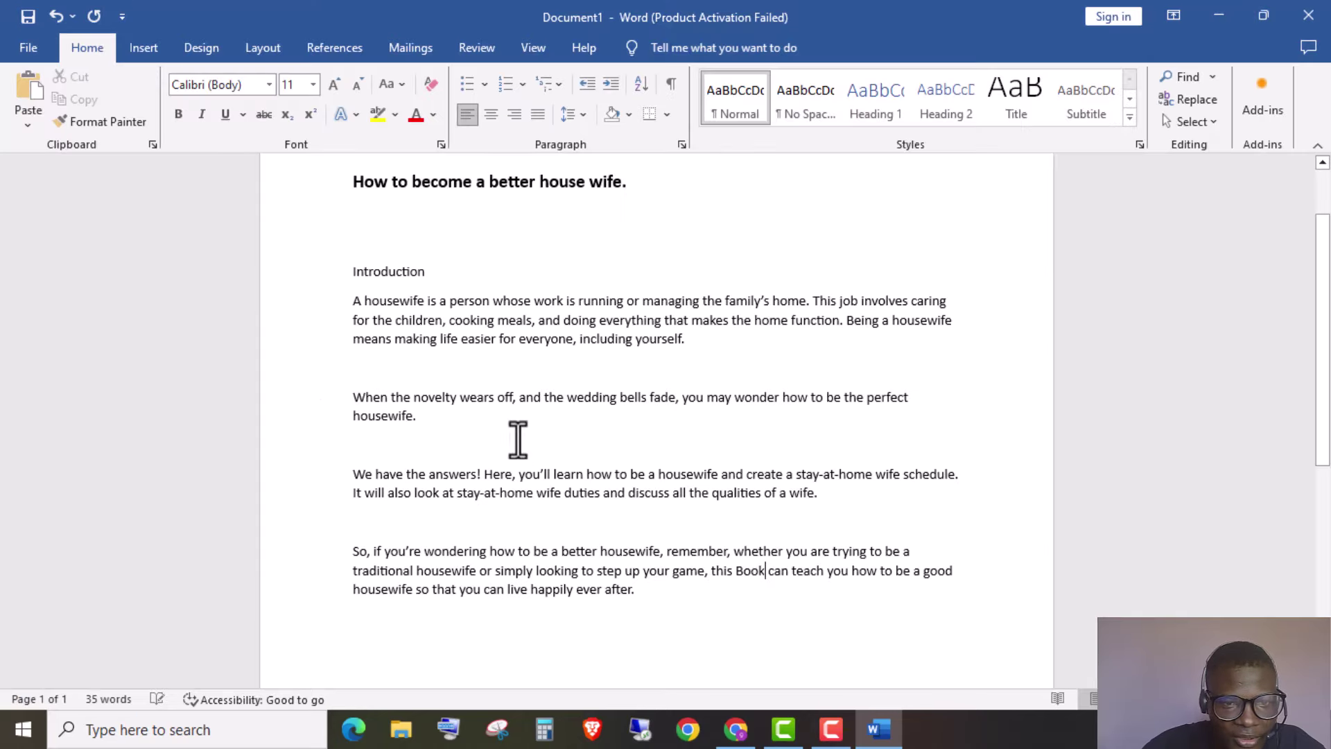
scroll(665, 523, "down", 2)
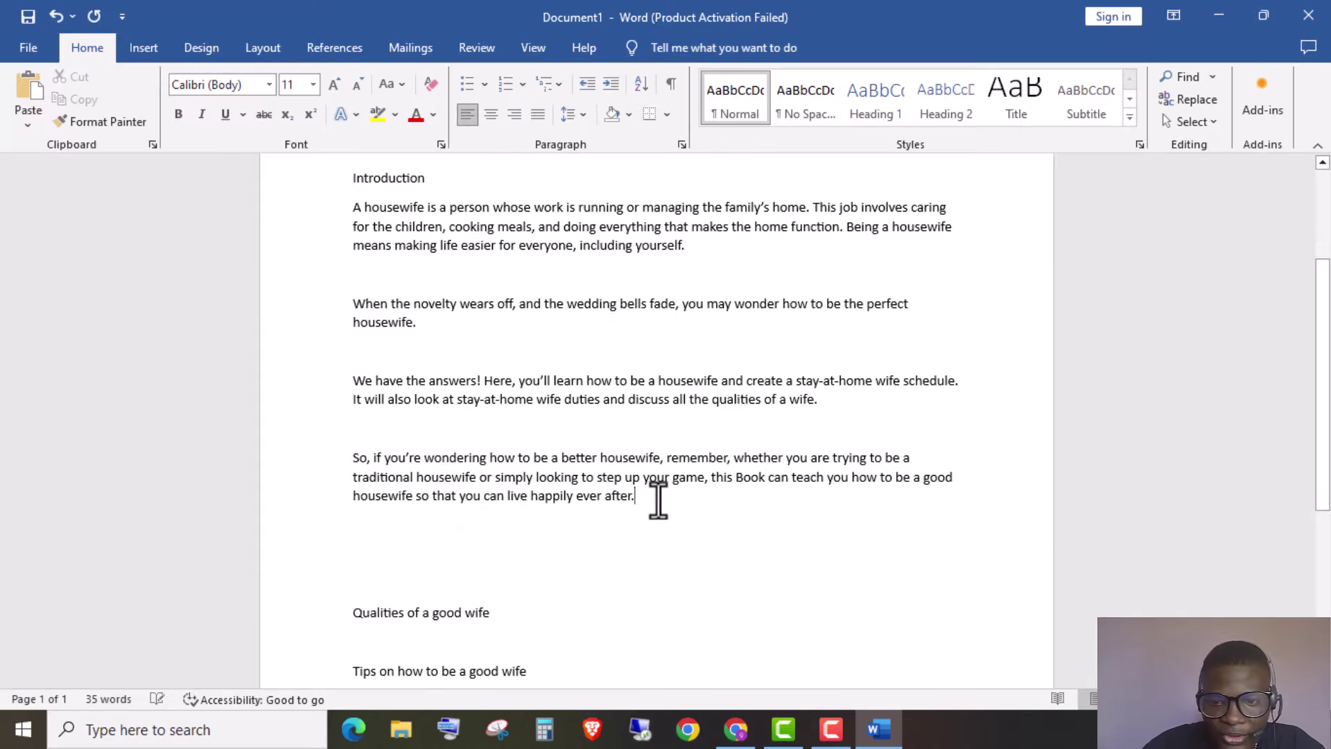
key("Return")
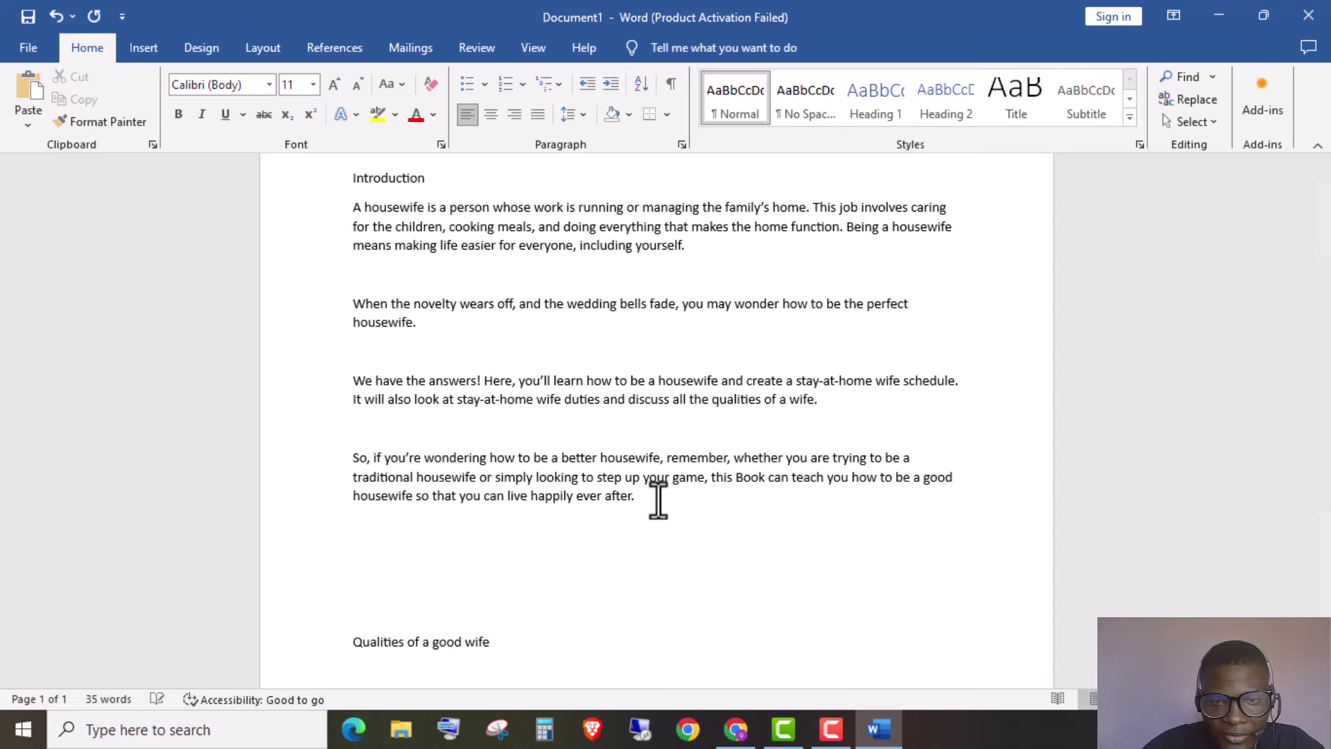
key("ctrl+v")
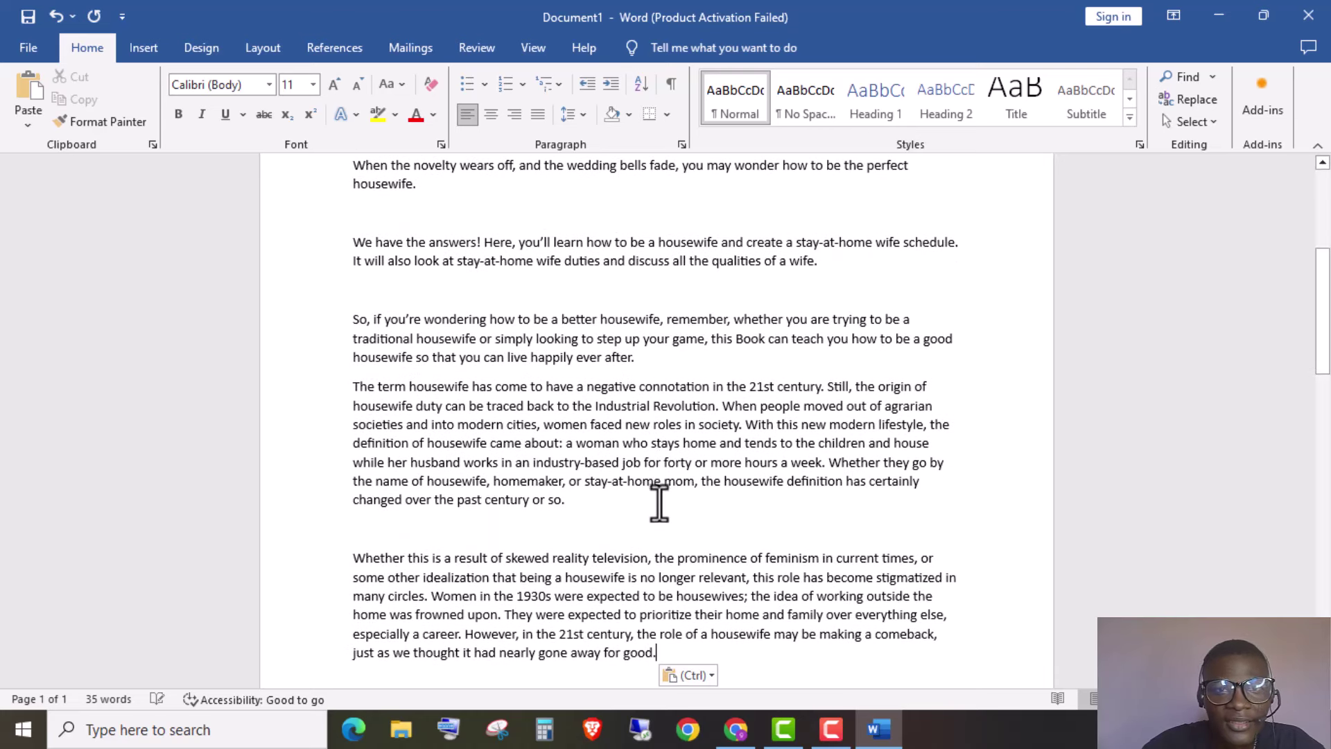
left_click(736, 728)
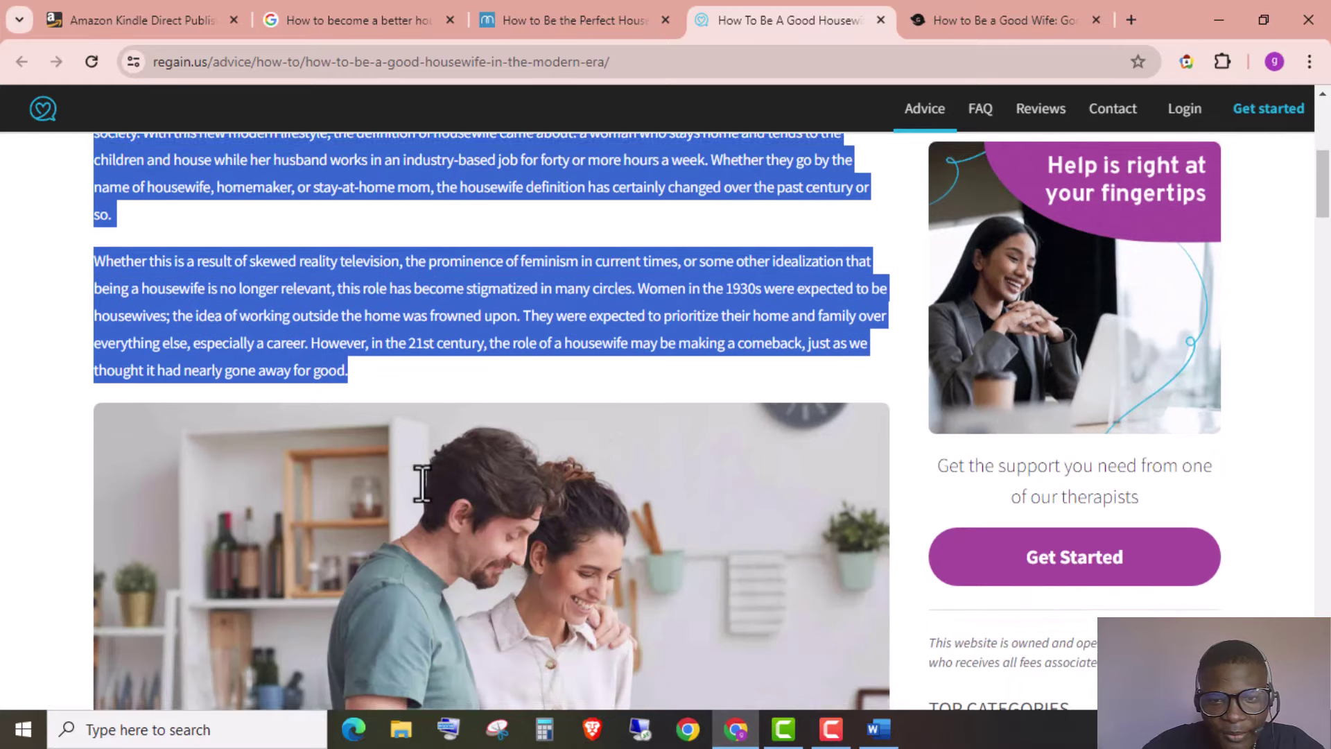
Select the regain.us paragraph beginning 'While housewives' and return to Word.
scroll(417, 358, "down", 10)
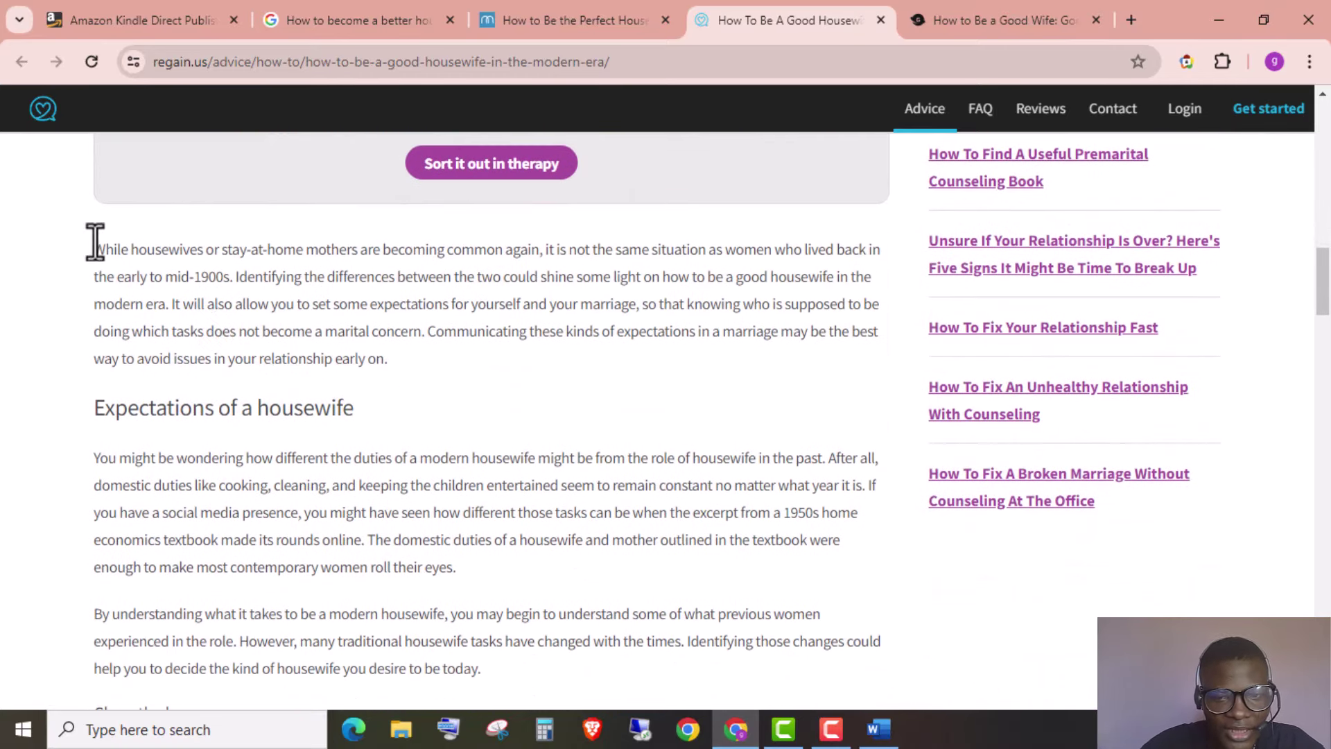
left_click_drag(95, 247, 397, 354)
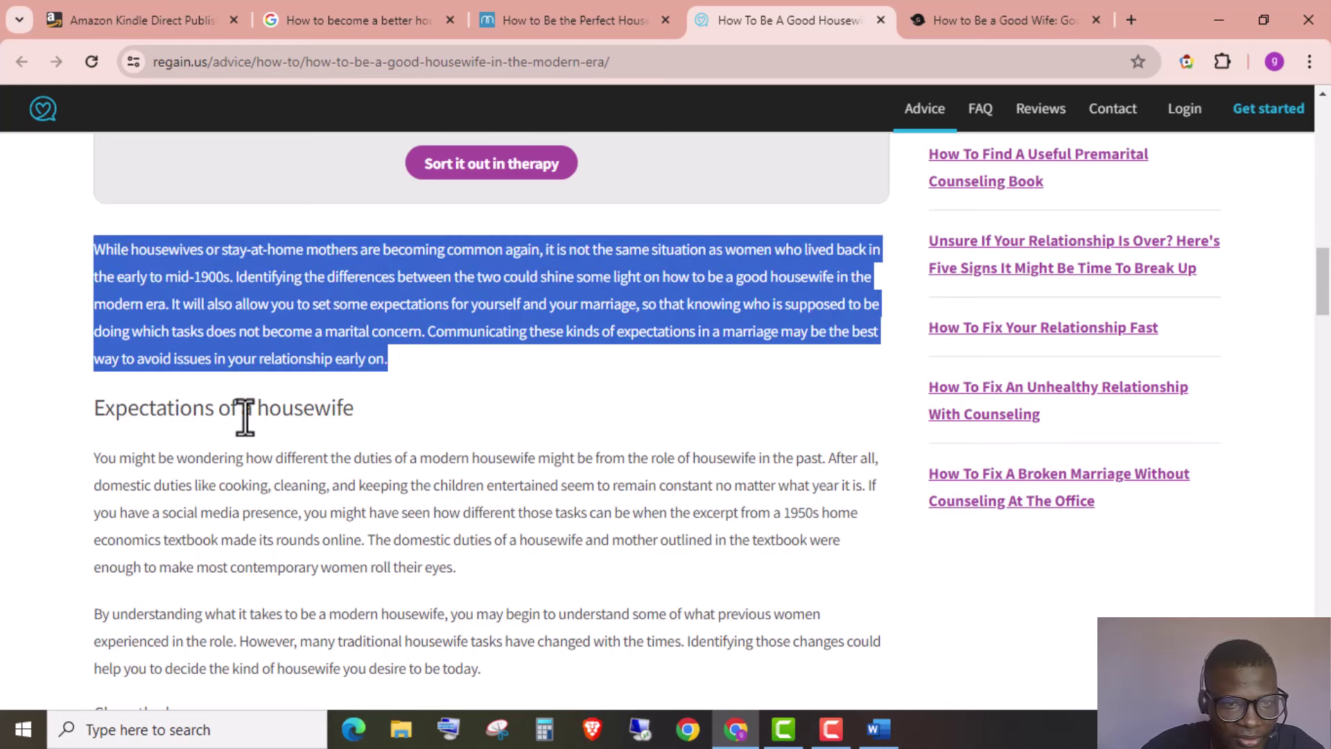
scroll(287, 433, "down", 4)
scroll(288, 434, "down", 3)
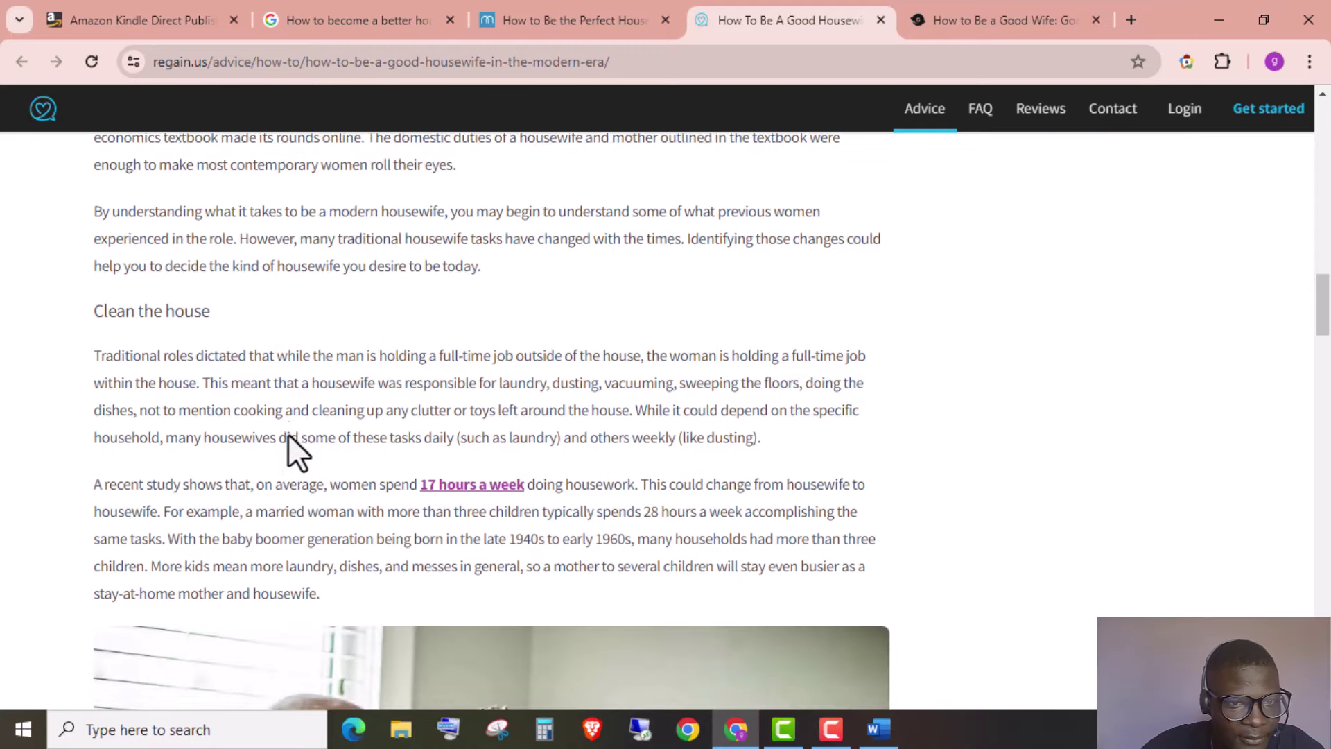
scroll(291, 435, "up", 5)
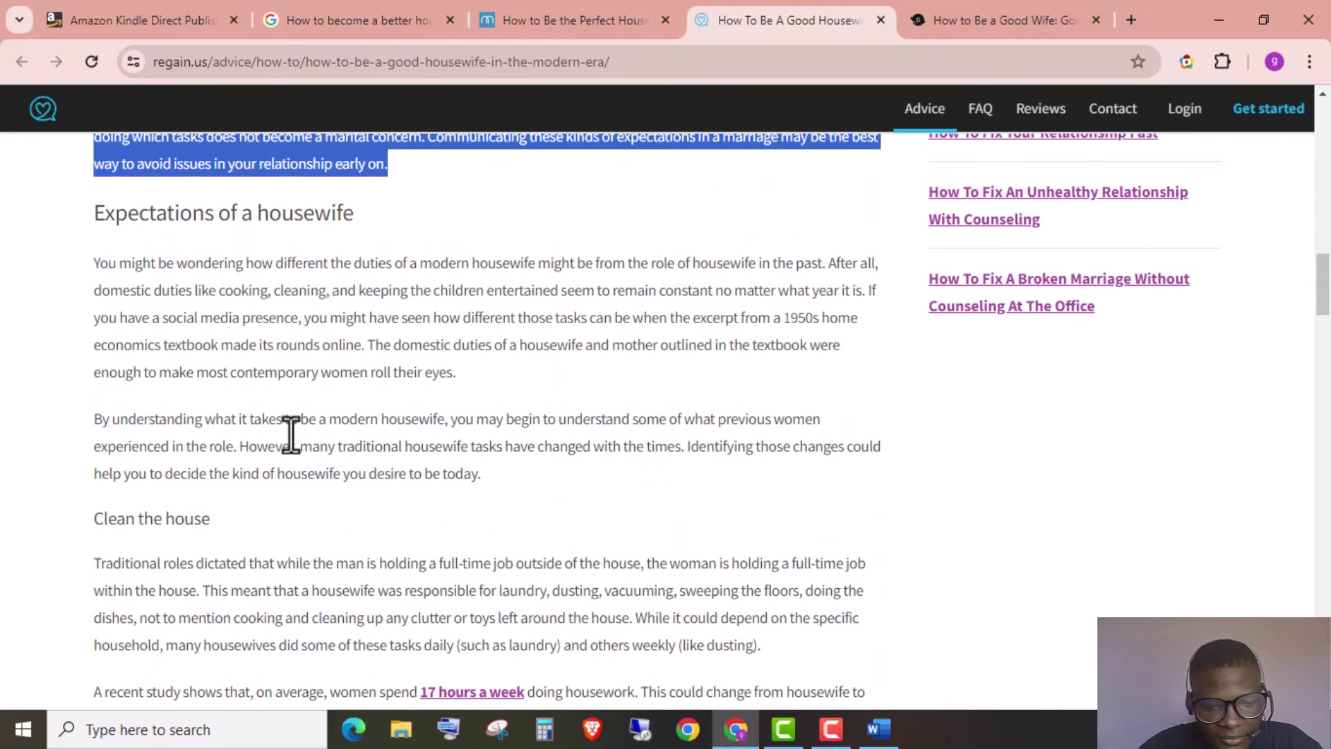
scroll(290, 434, "up", 5)
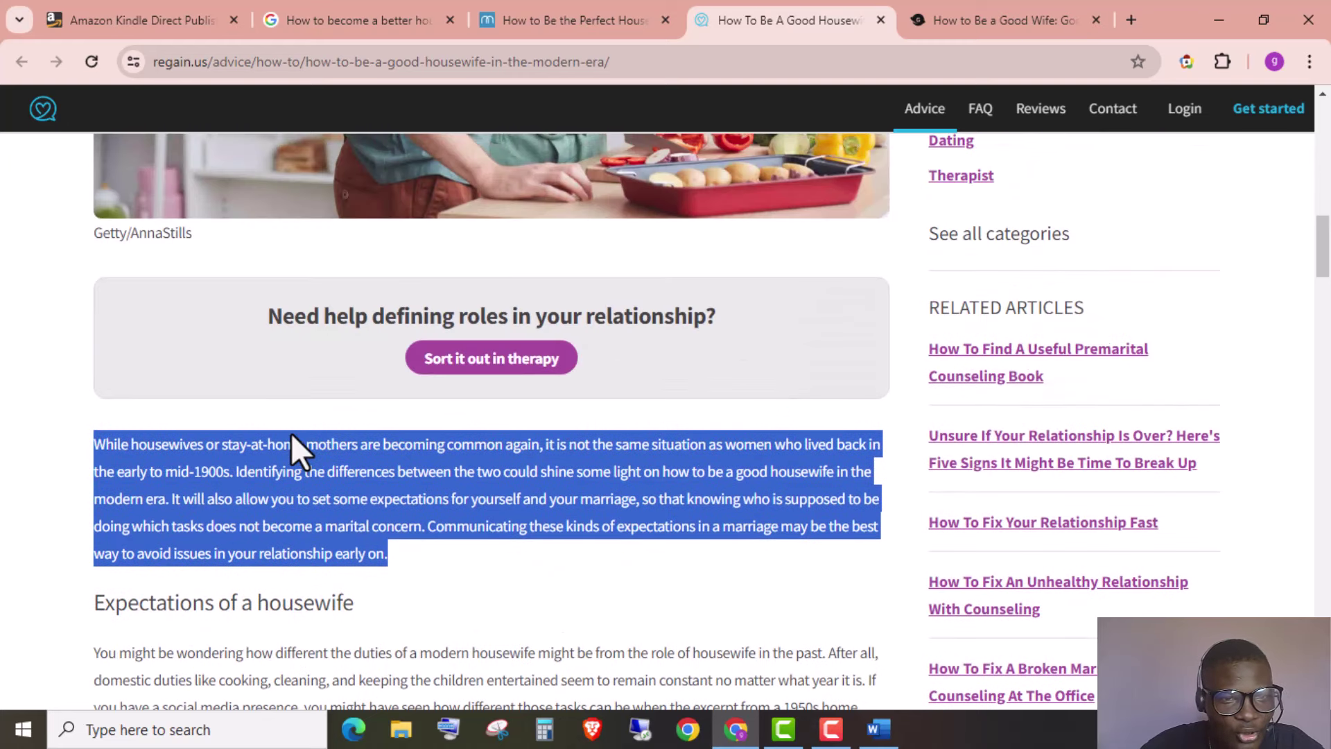
right_click(295, 474)
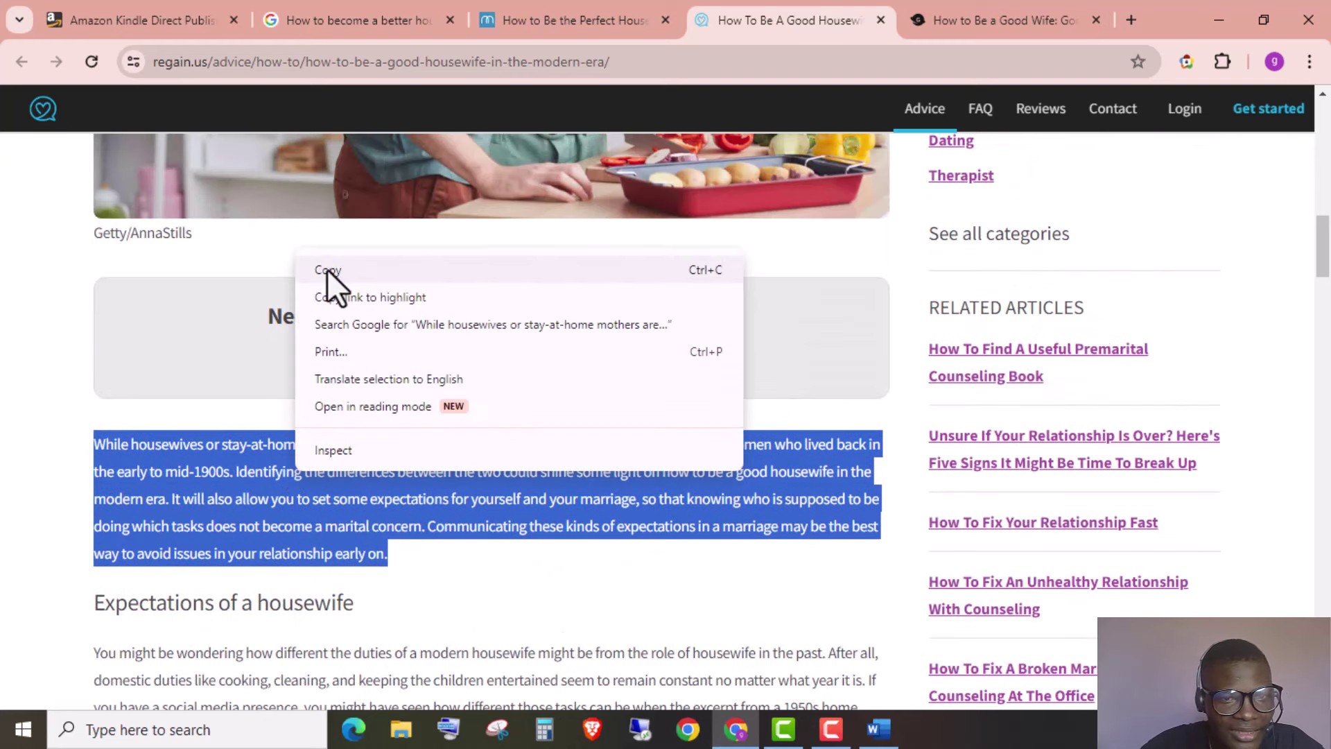
left_click(840, 732)
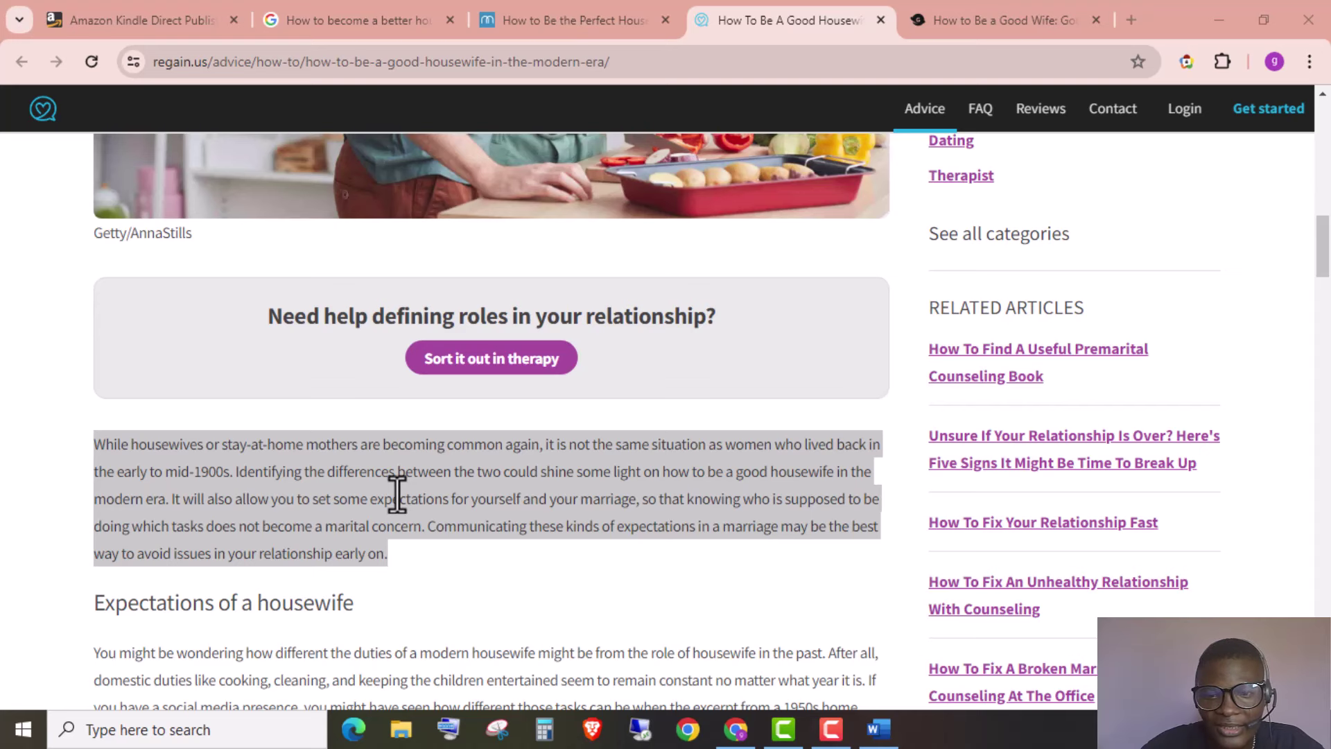
scroll(402, 493, "down", 4)
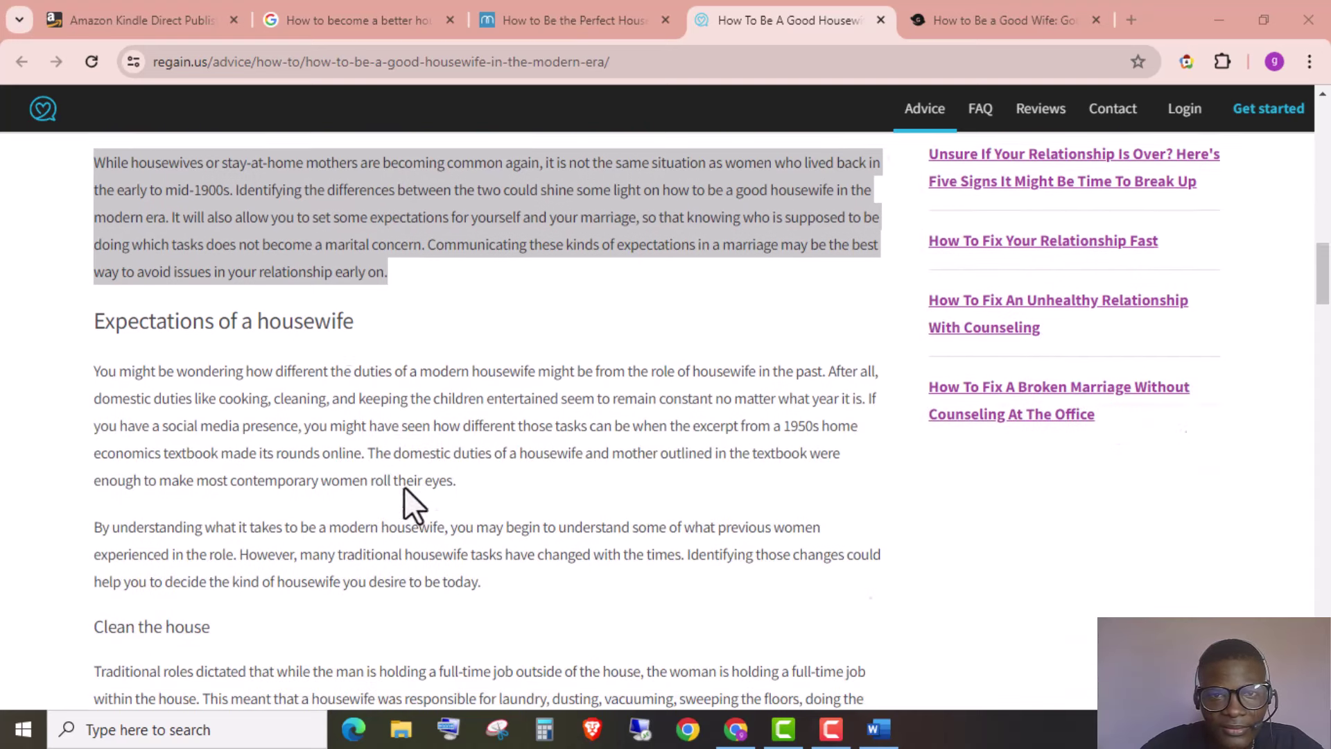
left_click(877, 729)
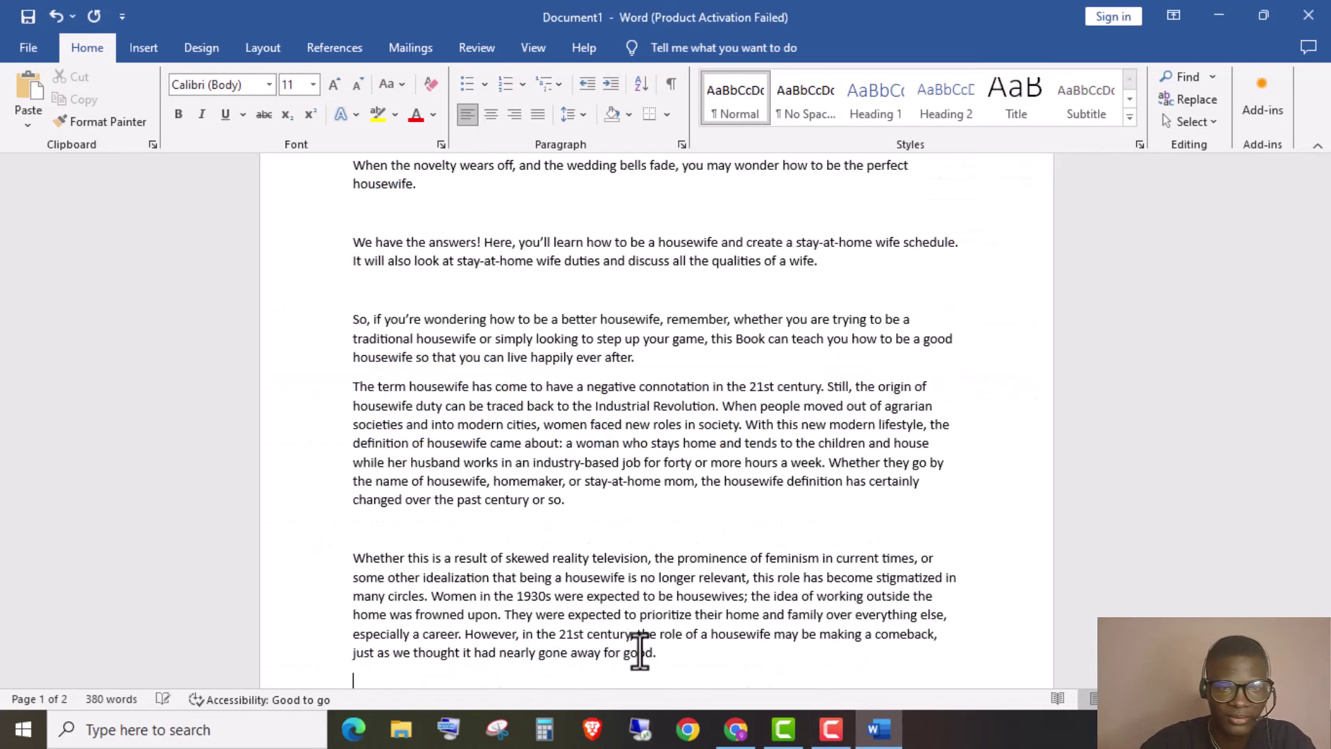
Paste the 'While housewives…' paragraph after the introduction text and save.
type("While housewives or stay-at-home mothers are becoming common again, it’s not the same situation as women who lived back in the early to mid-1900s. Identifying the differences between the two could shine some light on how to be a good housewife in the modern era. It will also allow you to set some expectations for yourself and your marriage, so that knowing who is supposed to be doing which tasks does not become a marital concern. Communicating these kinds of expectations in a marriage may be the best way to avoid issues in your relationship early on.")
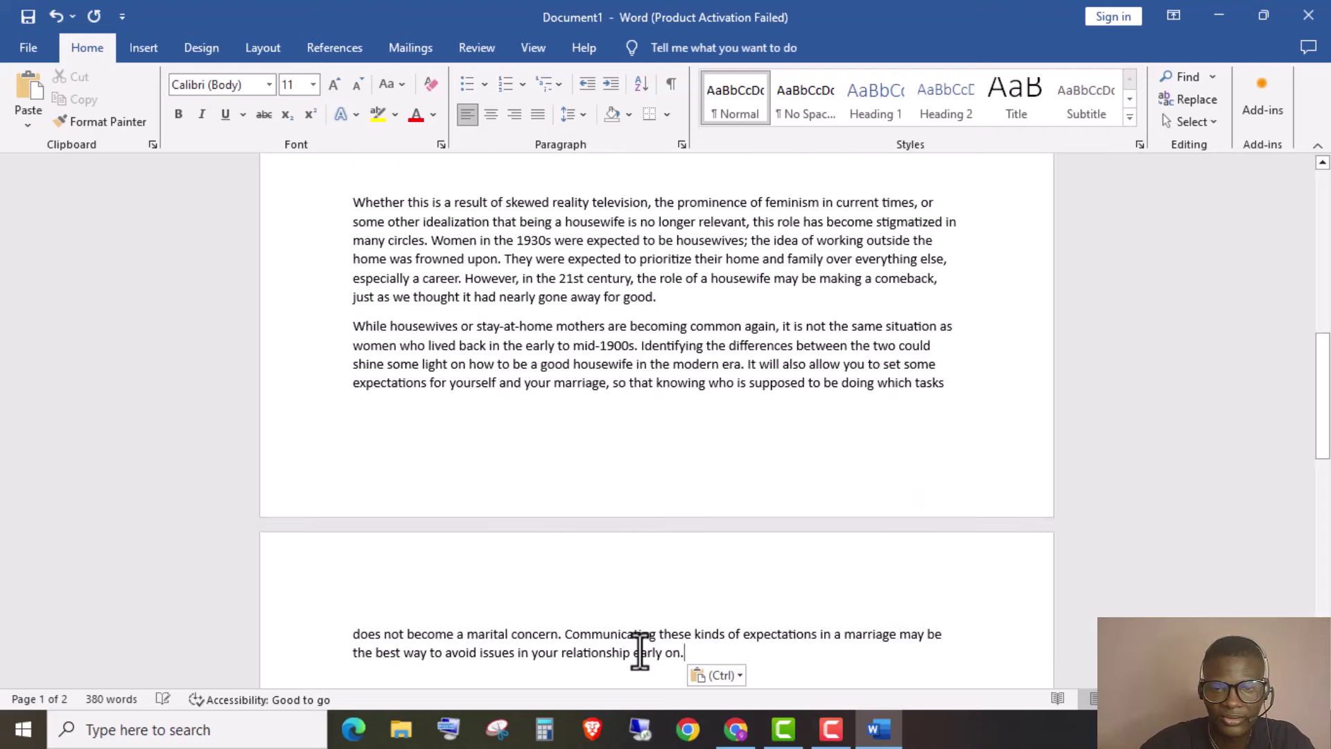
scroll(701, 586, "down", 3)
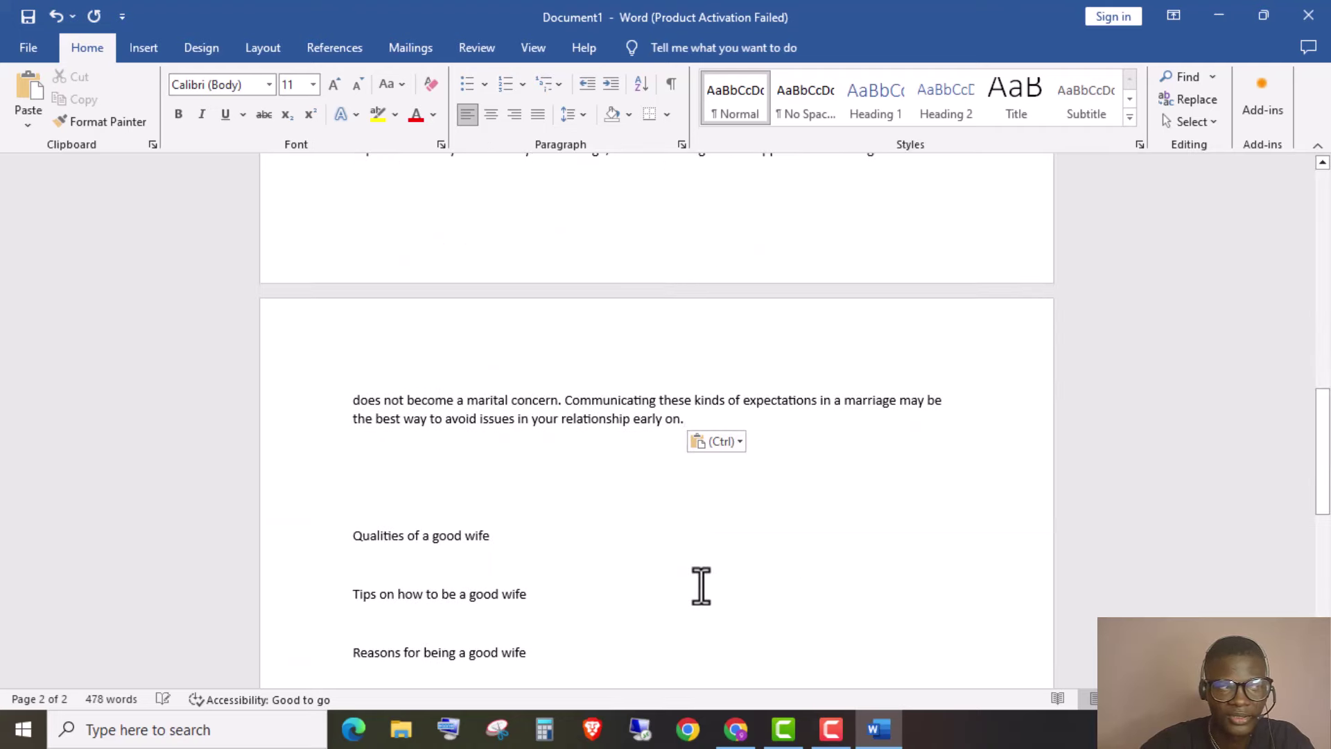
key("ctrl+s")
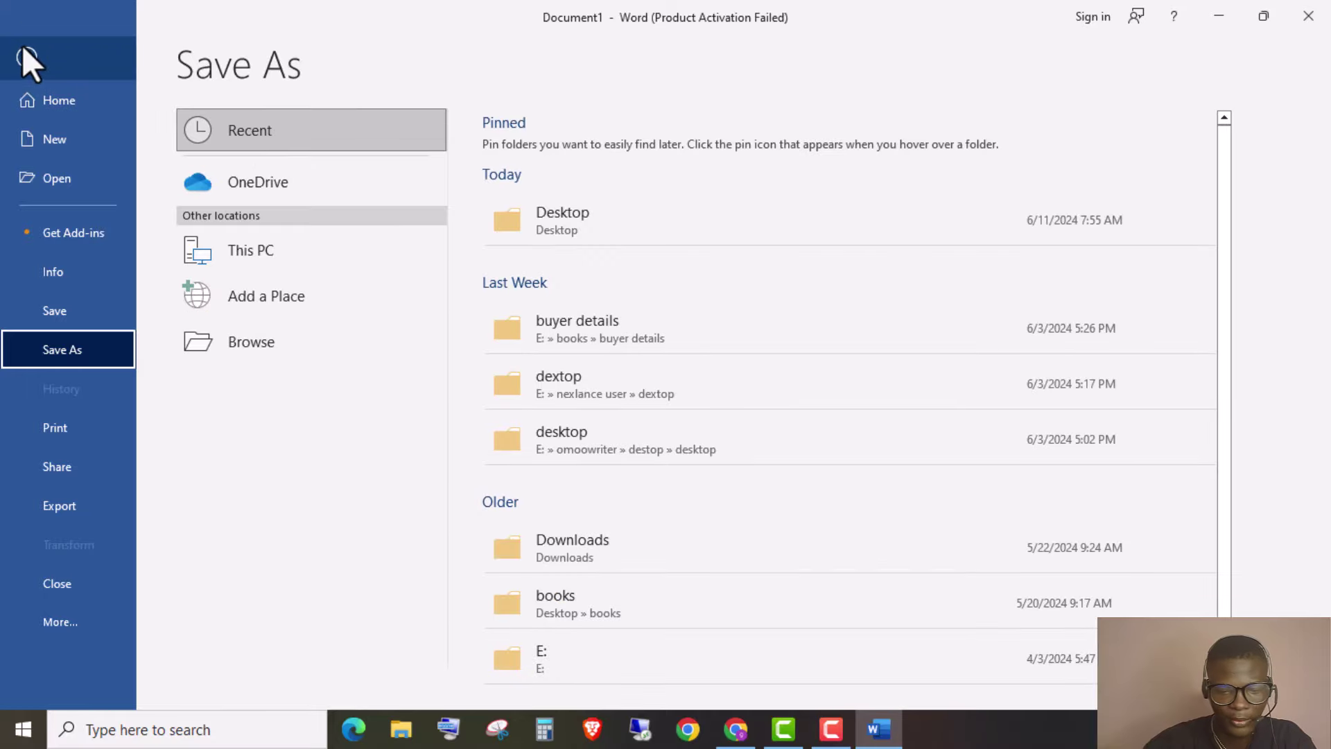
left_click(27, 59)
Make the Introduction heading bold.
scroll(582, 457, "up", 8)
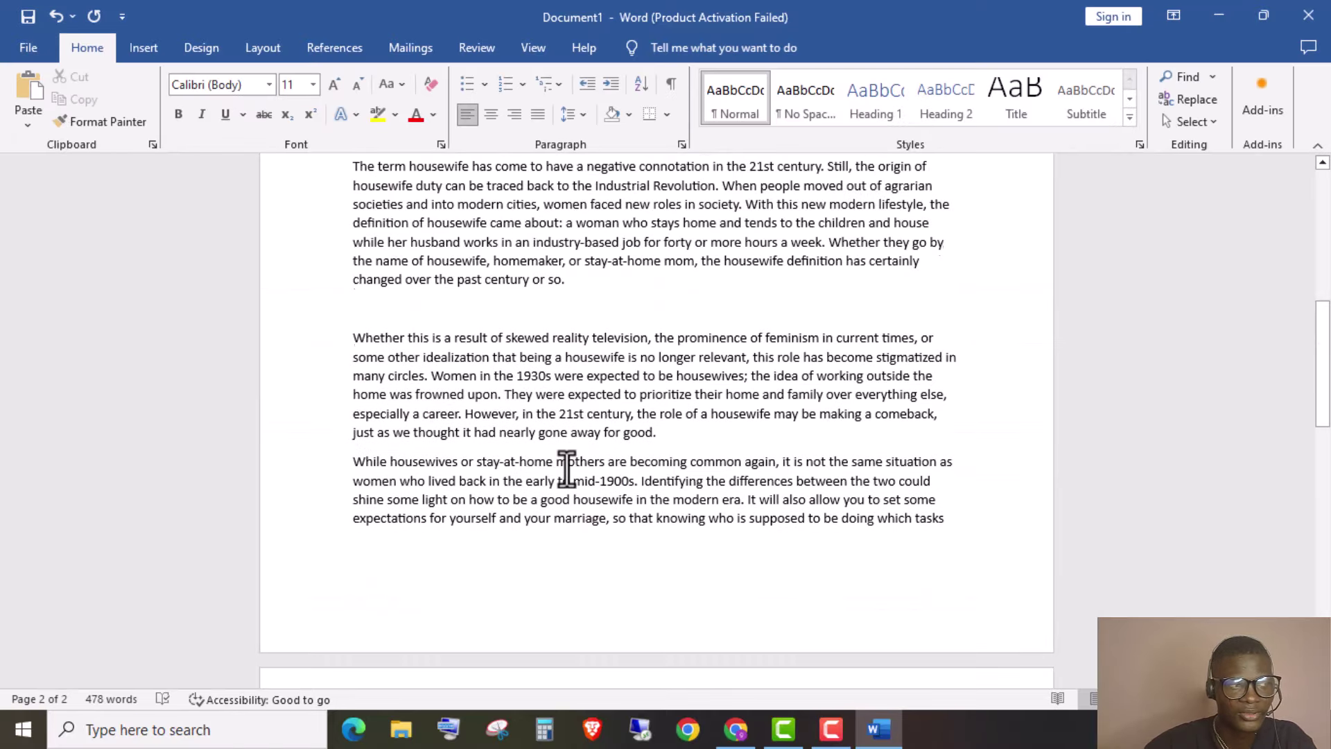
scroll(566, 469, "up", 10)
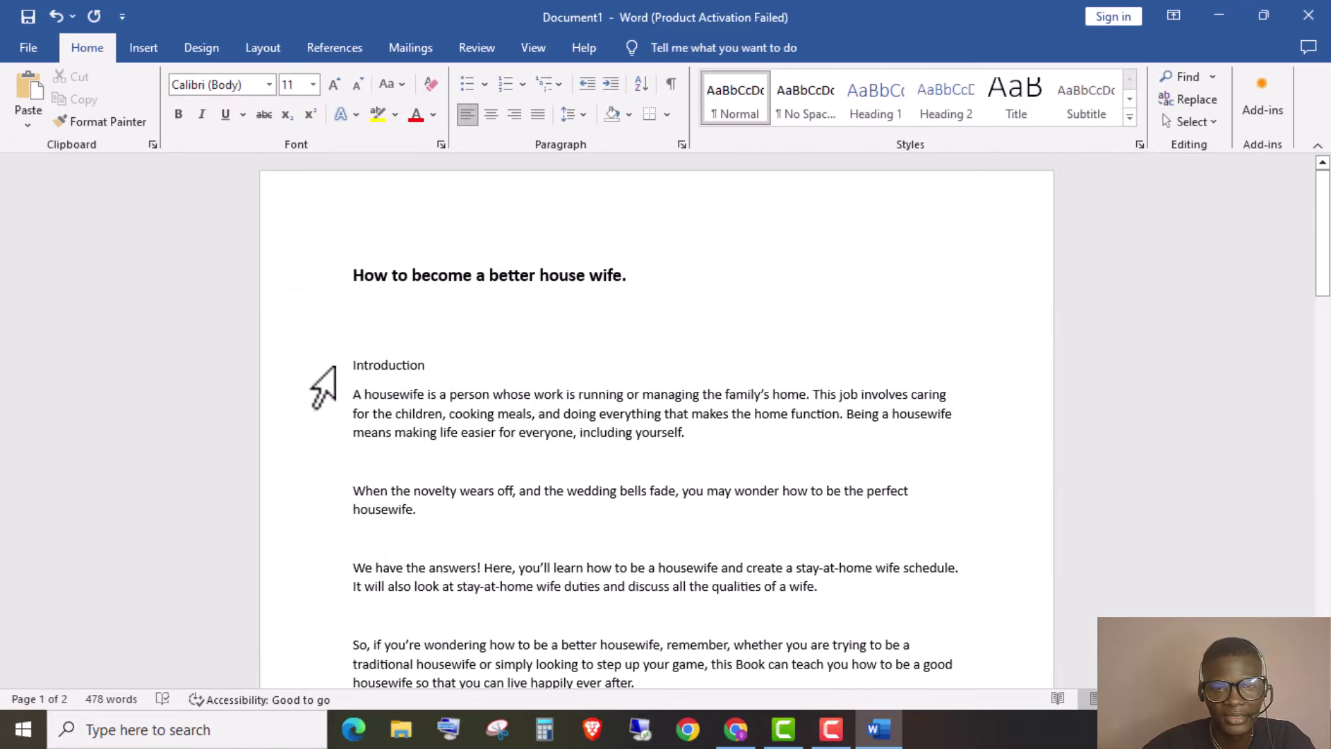
left_click(335, 368)
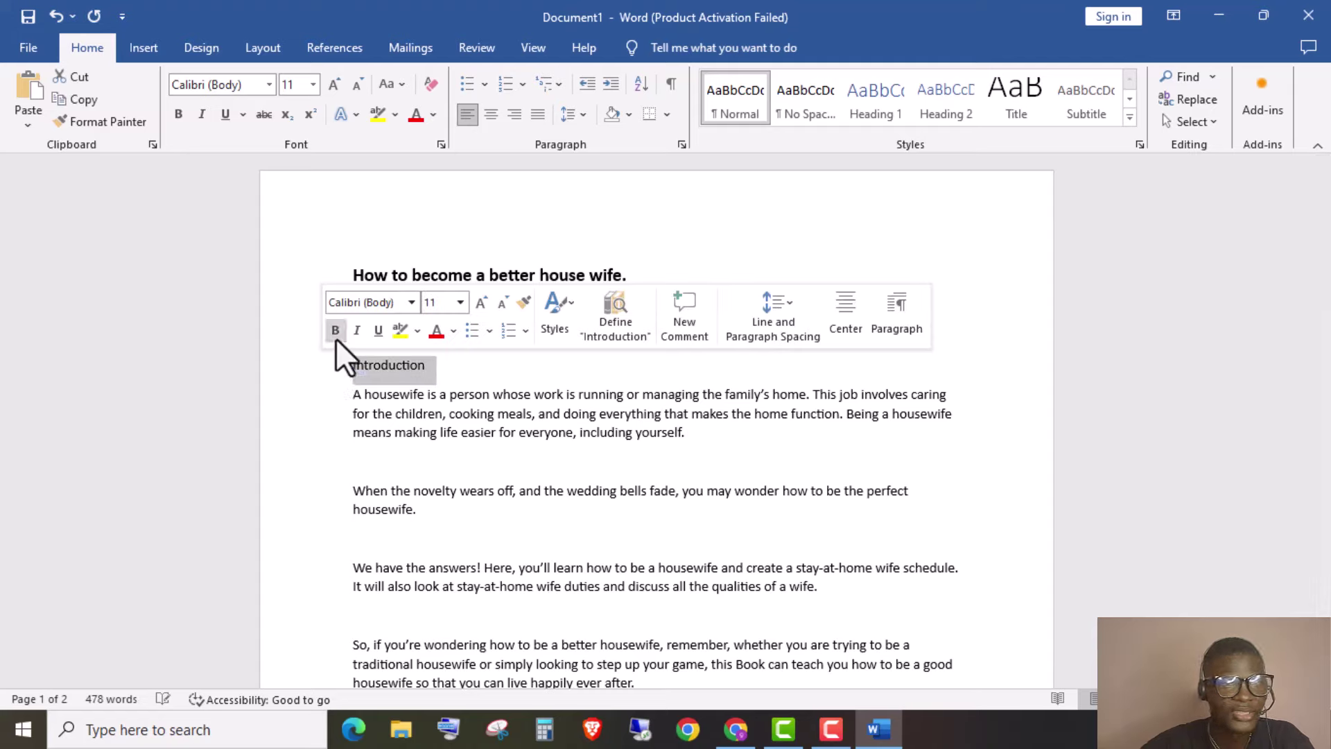
left_click(335, 330)
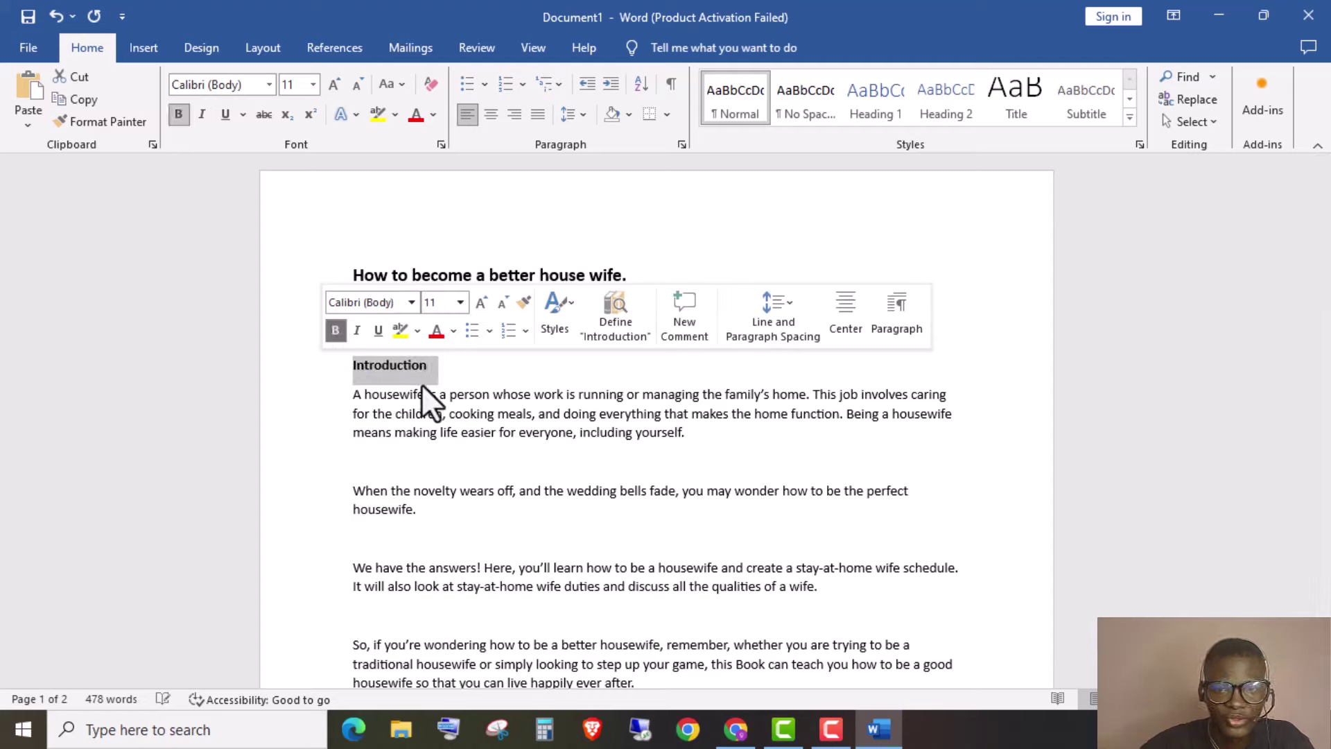
left_click(429, 416)
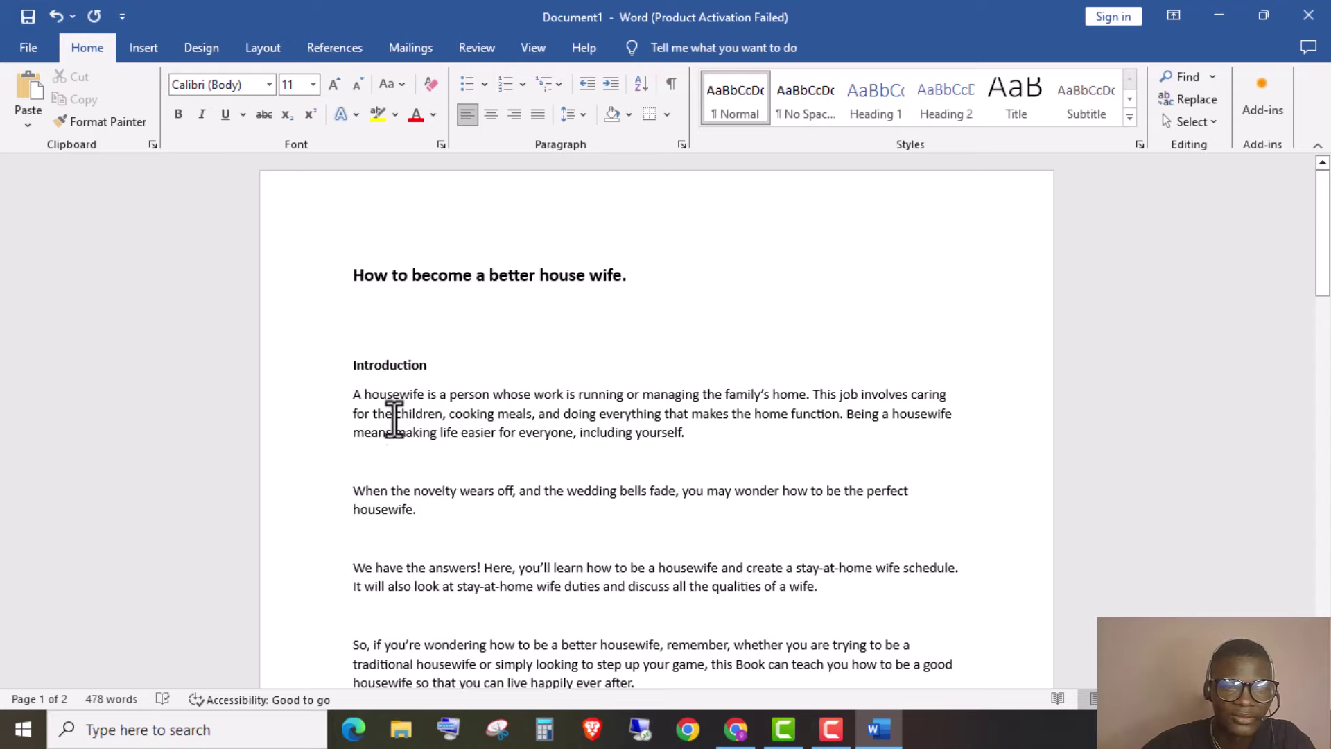
scroll(461, 431, "down", 5)
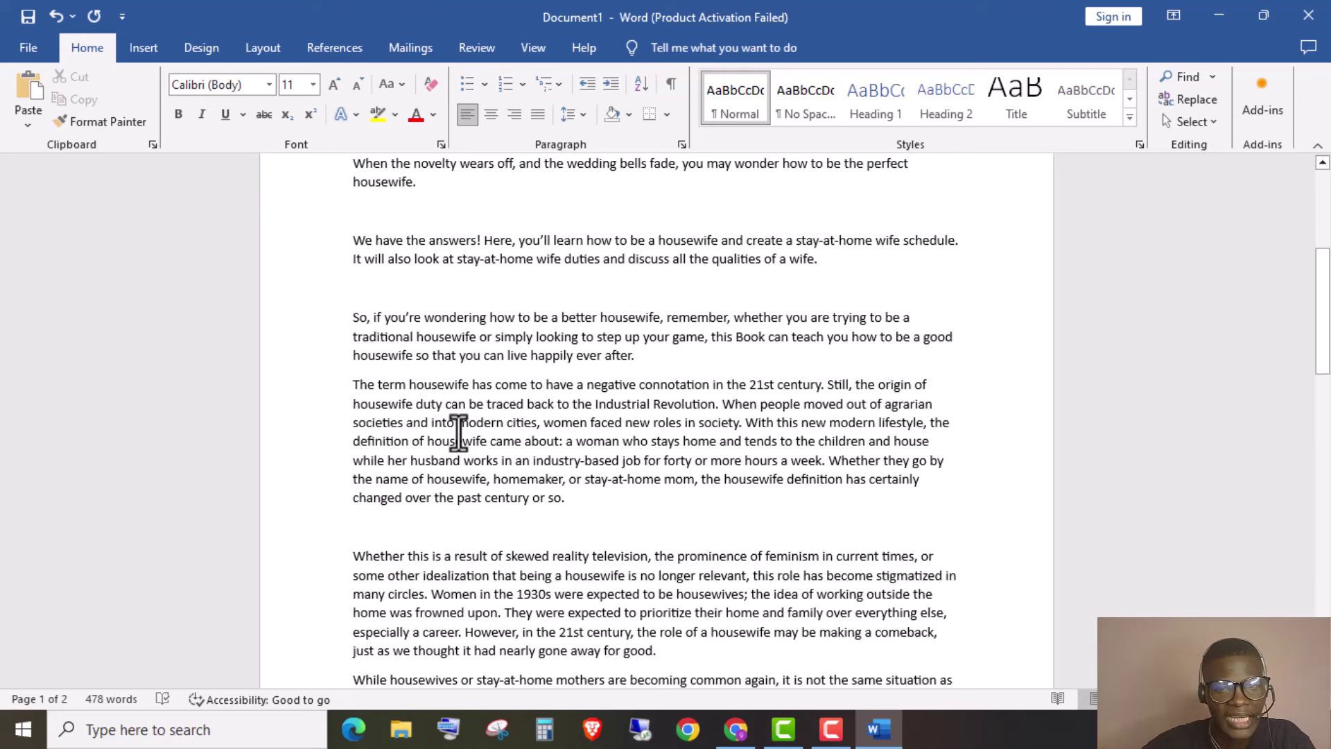
scroll(459, 431, "down", 2)
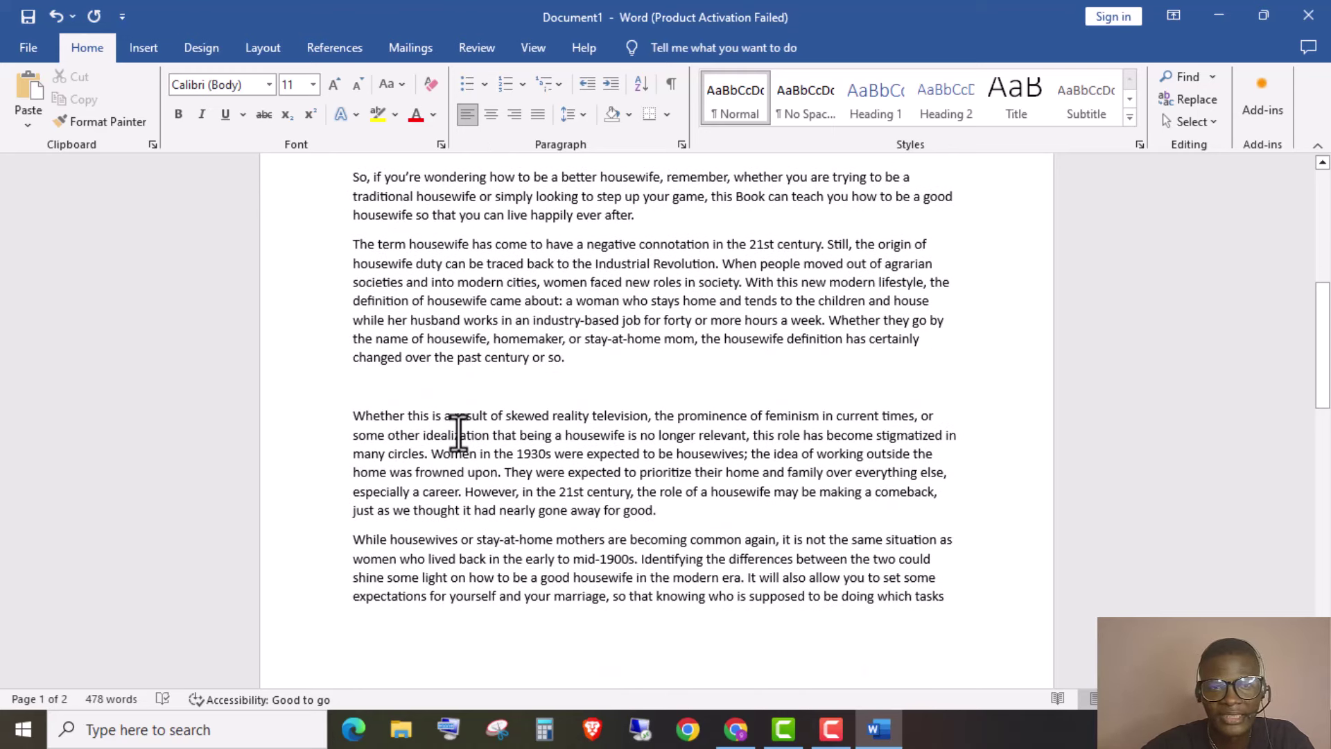
scroll(458, 436, "down", 7)
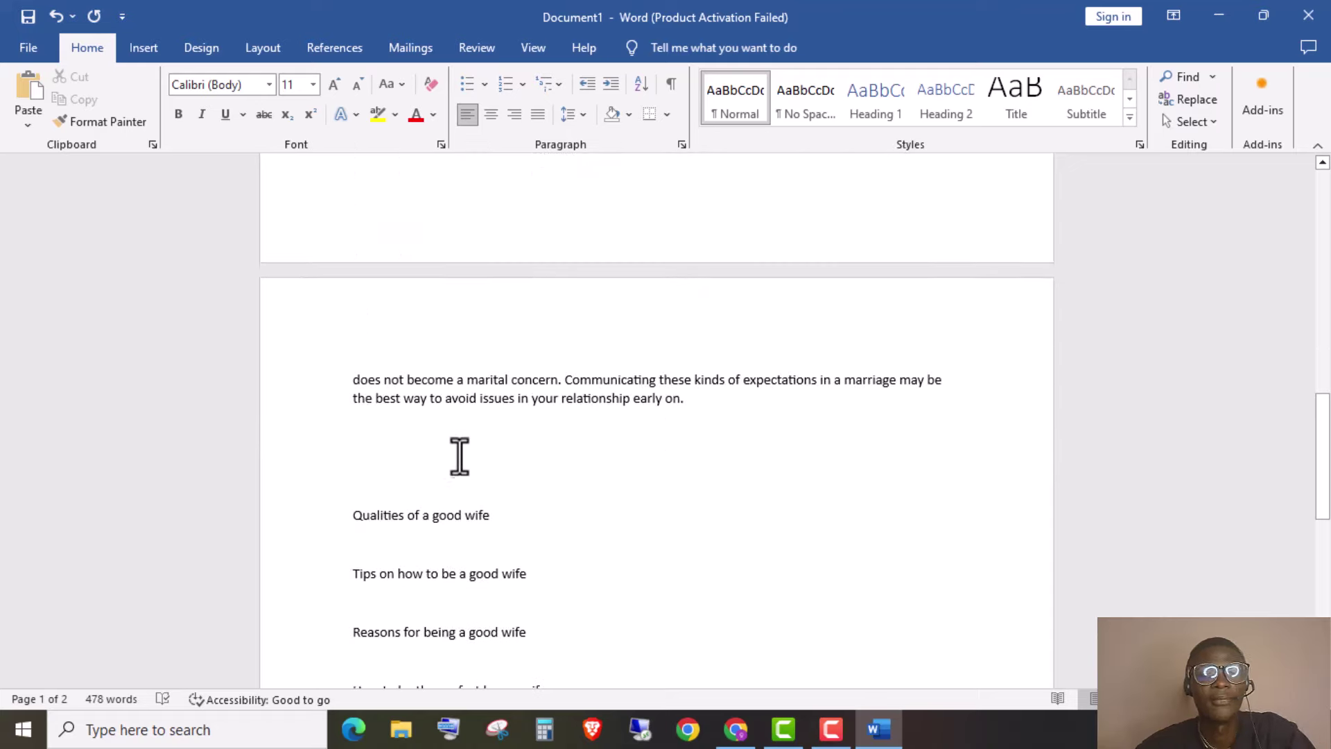
Insert a page break so 'Qualities of a good wife' starts a new page.
scroll(457, 444, "up", 2)
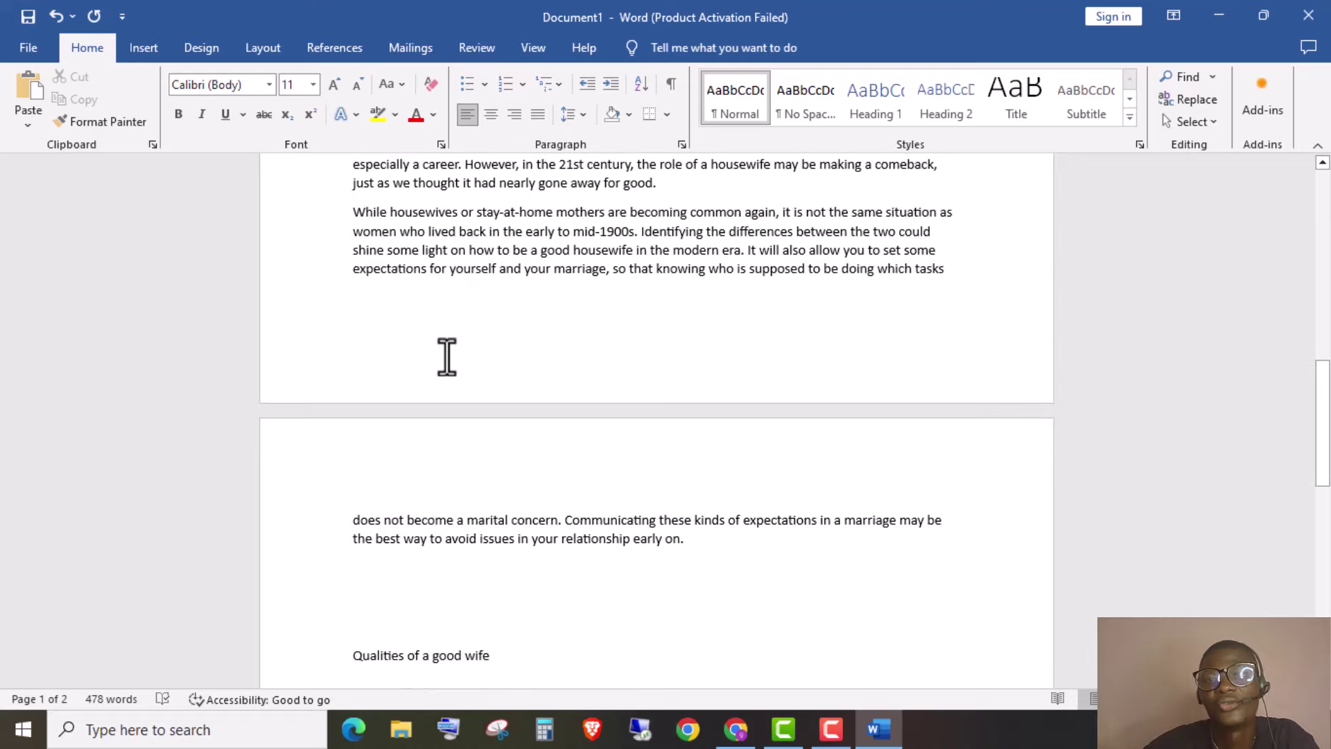
scroll(446, 357, "down", 3)
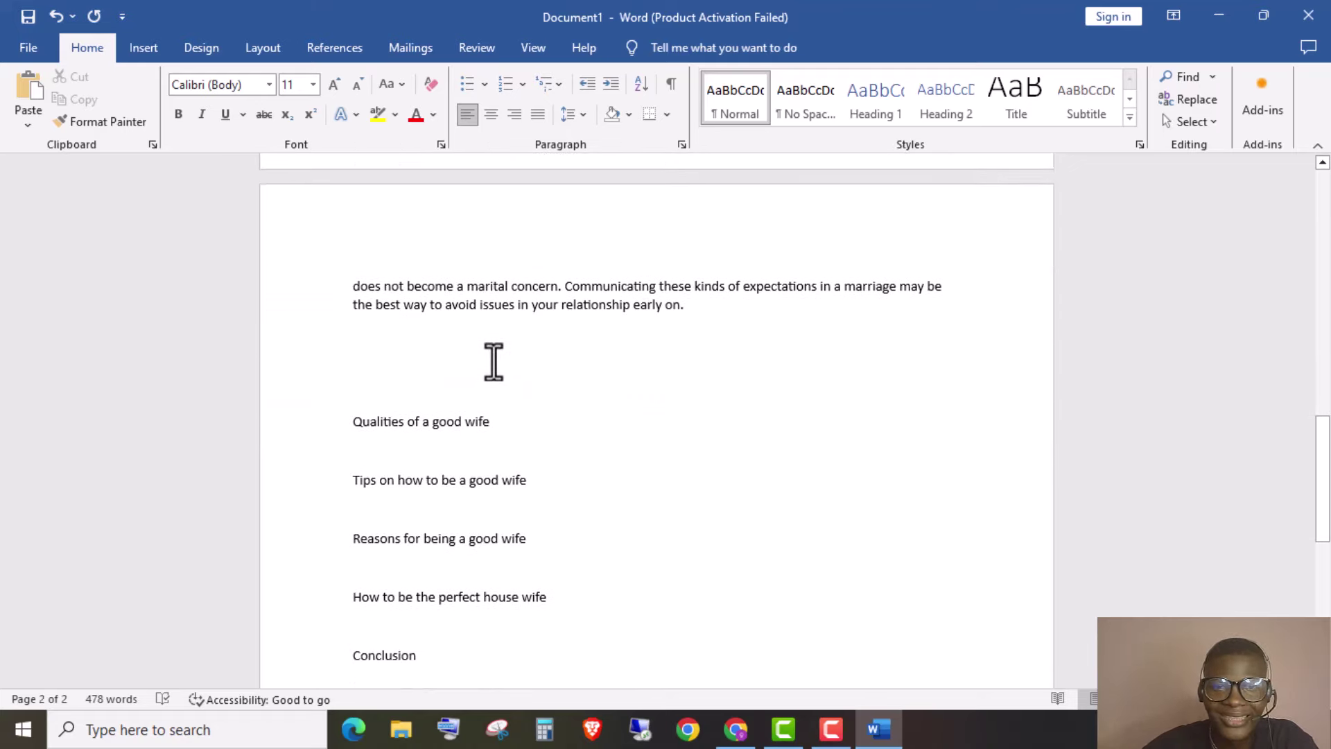
left_click(402, 353)
scroll(455, 377, "down", 2)
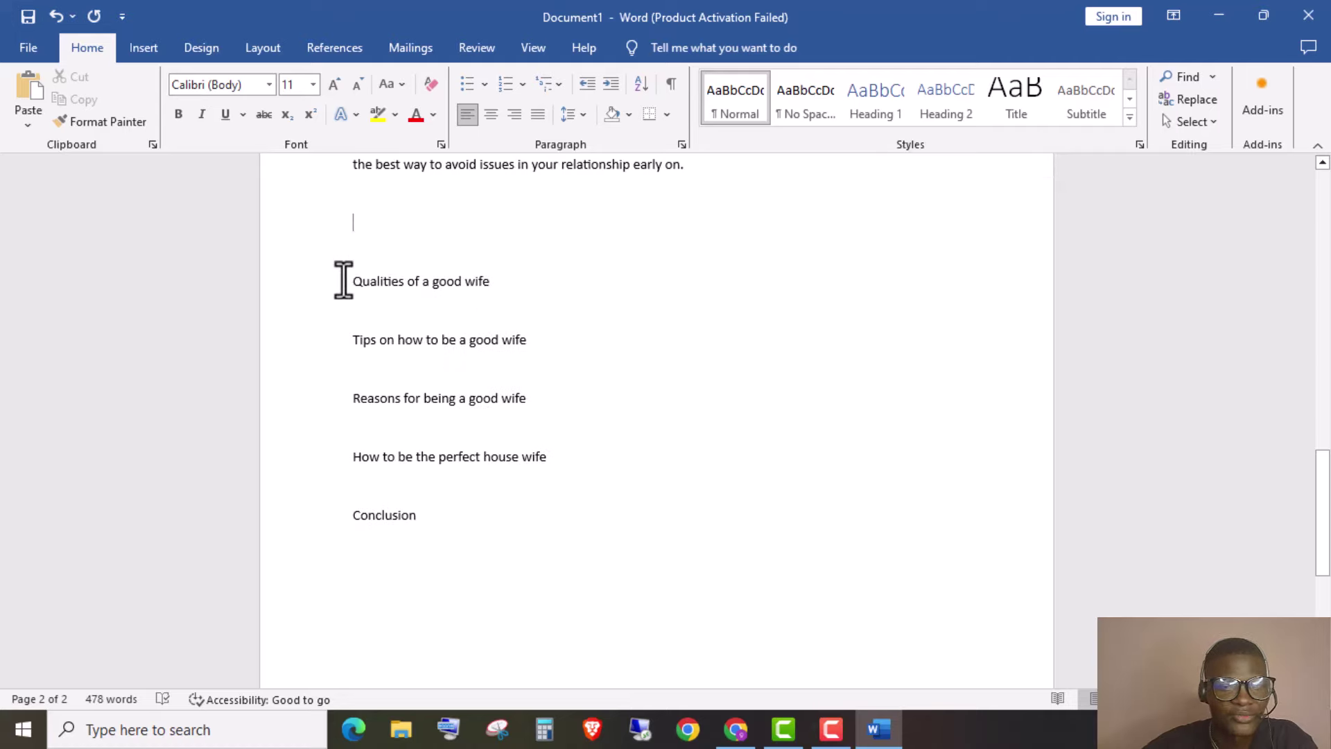
left_click(343, 280)
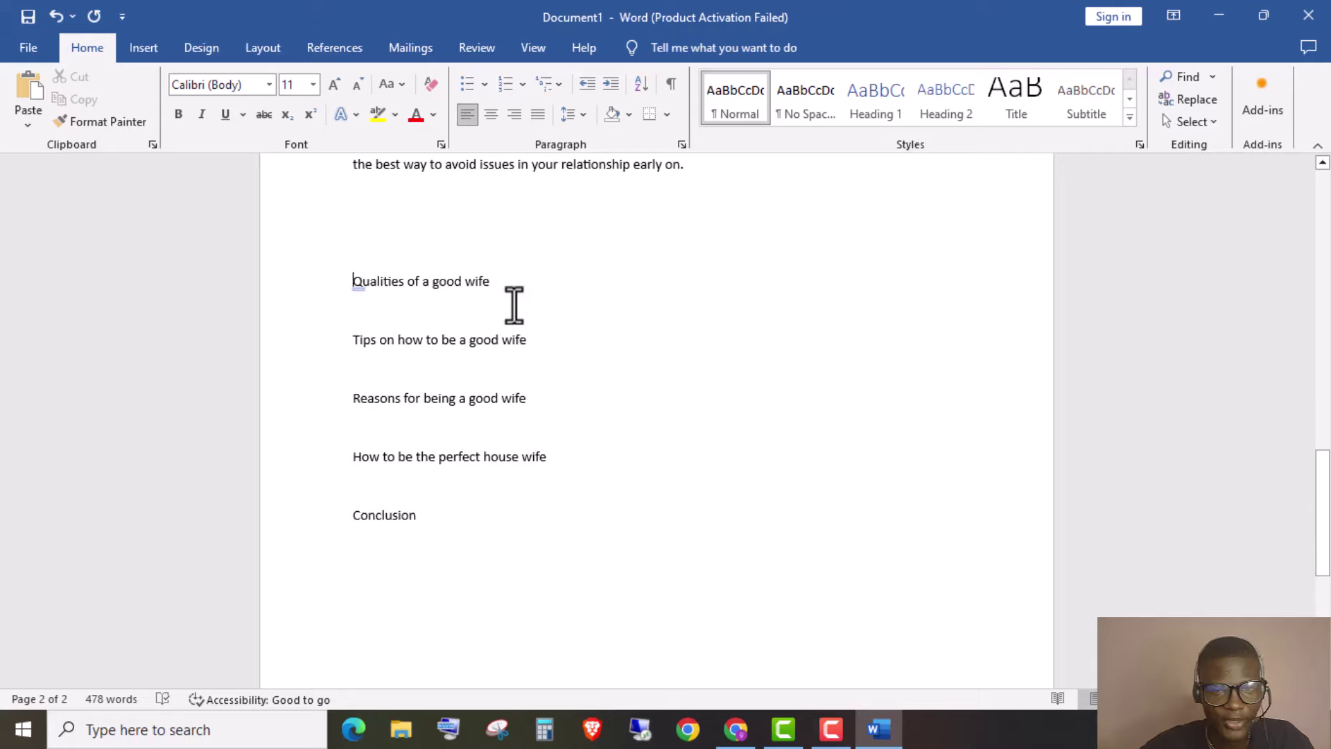
key("ctrl+Return")
Add empty lines beneath the 'Qualities of a good wife' heading and select it.
scroll(535, 350, "down", 4)
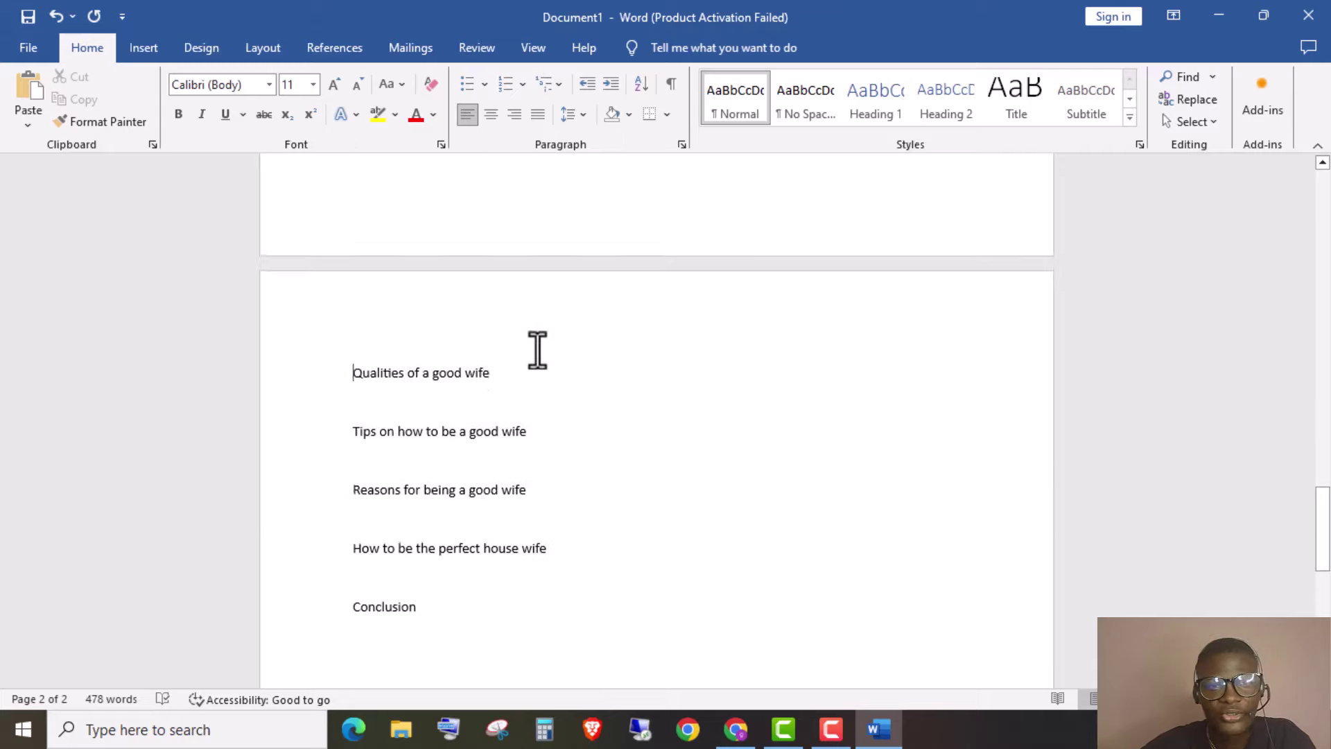
scroll(538, 350, "up", 10)
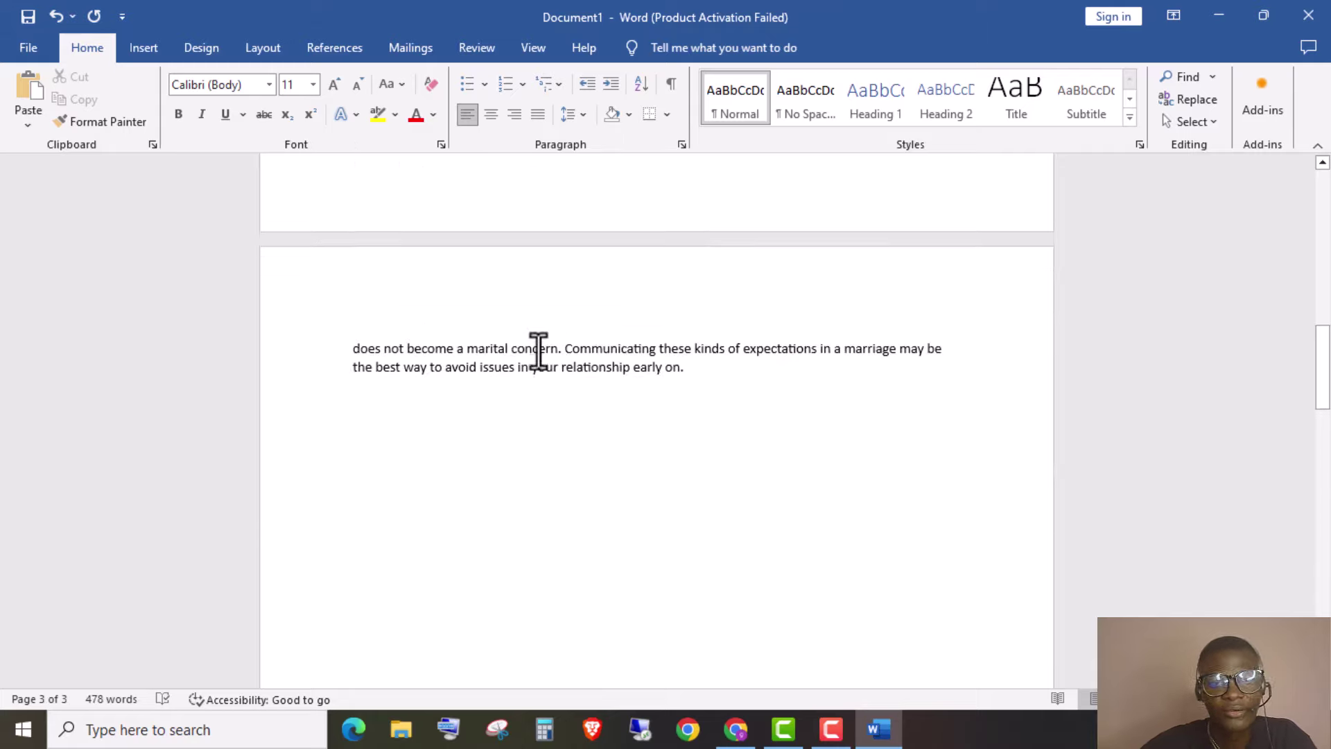
scroll(538, 350, "down", 10)
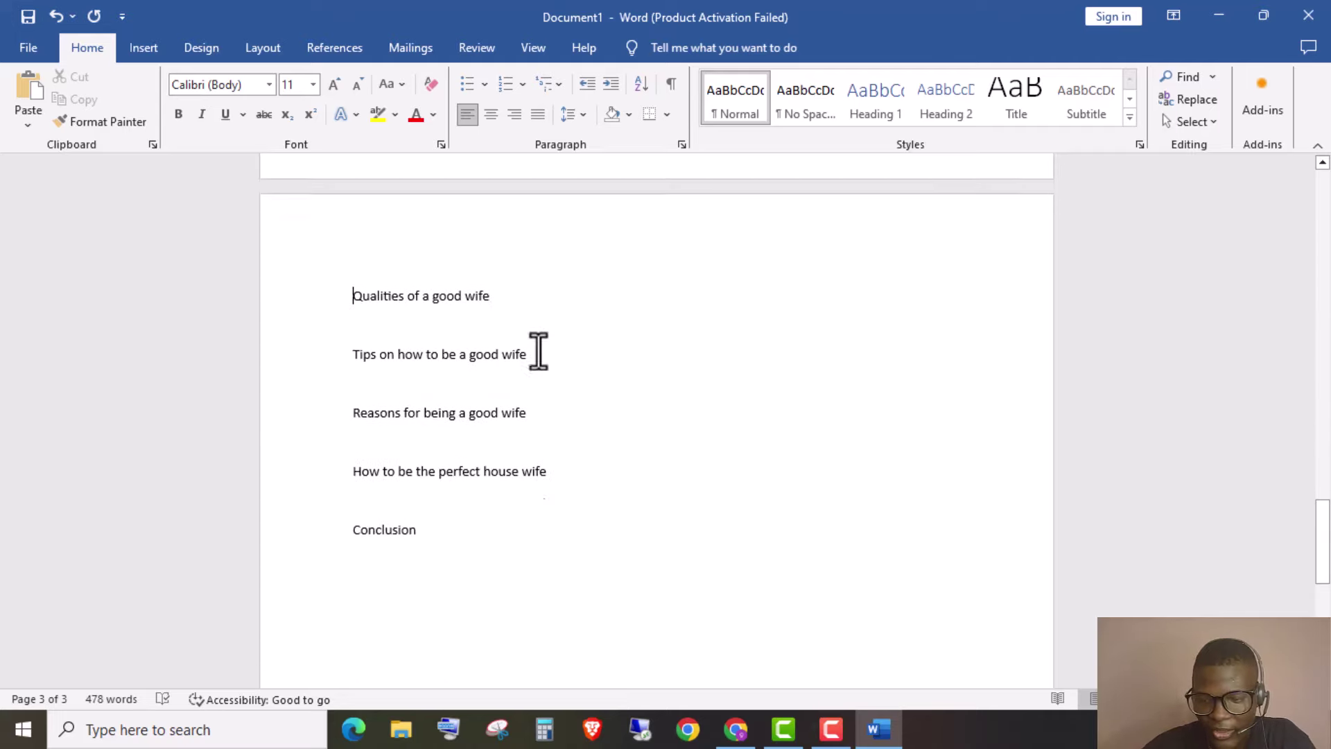
scroll(538, 351, "down", 1)
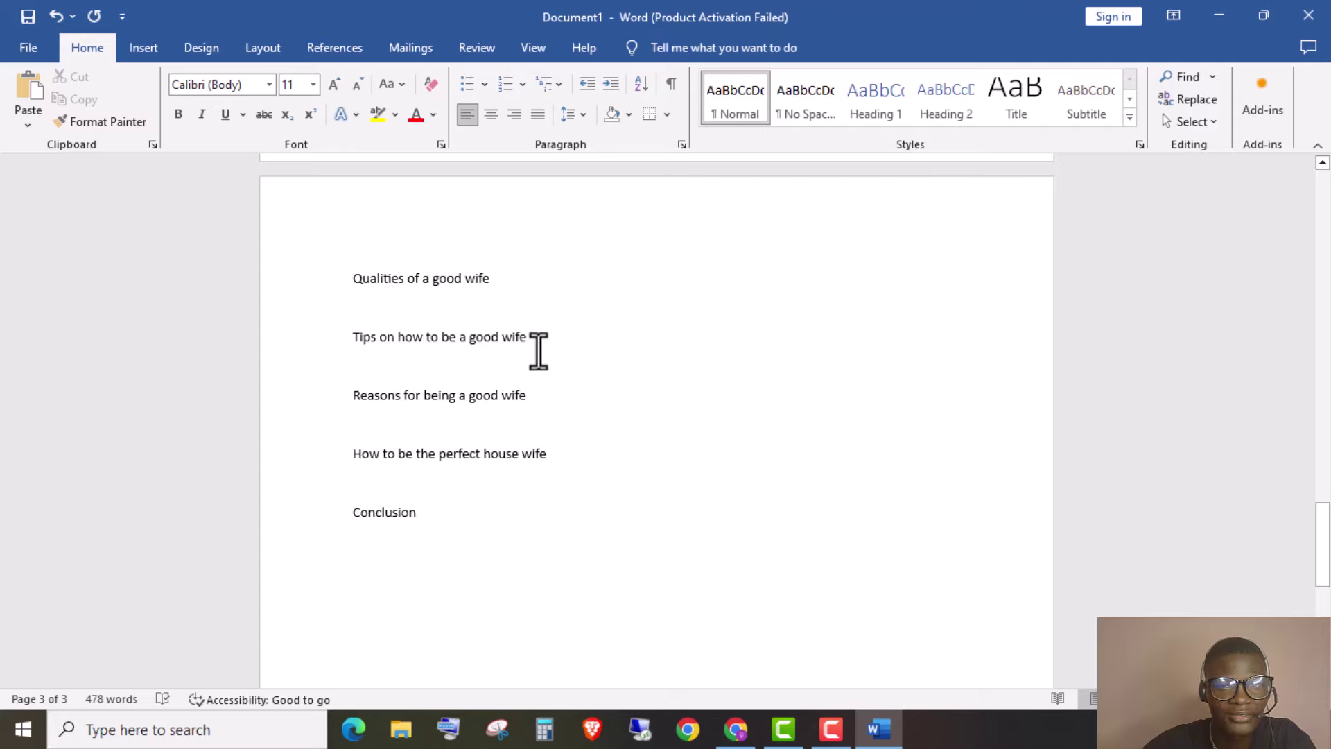
scroll(505, 330, "up", 1)
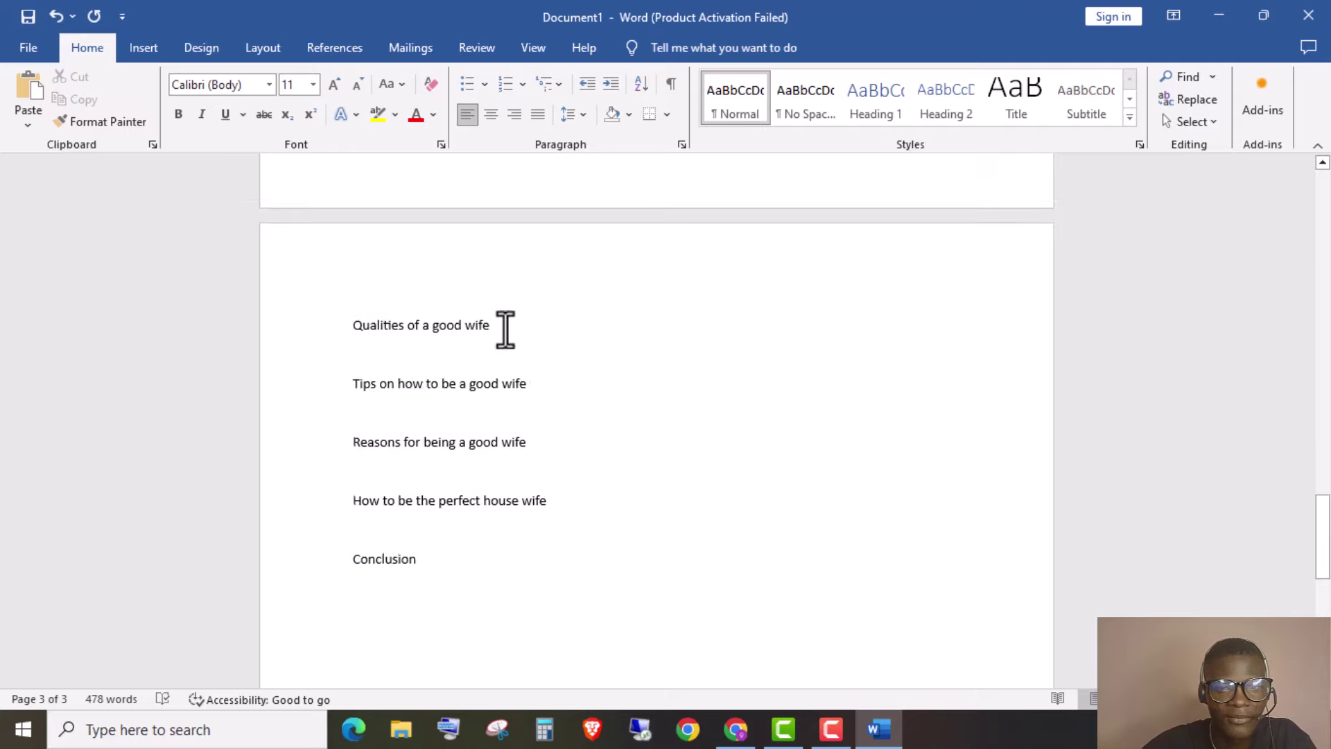
key("Return")
key("Return")
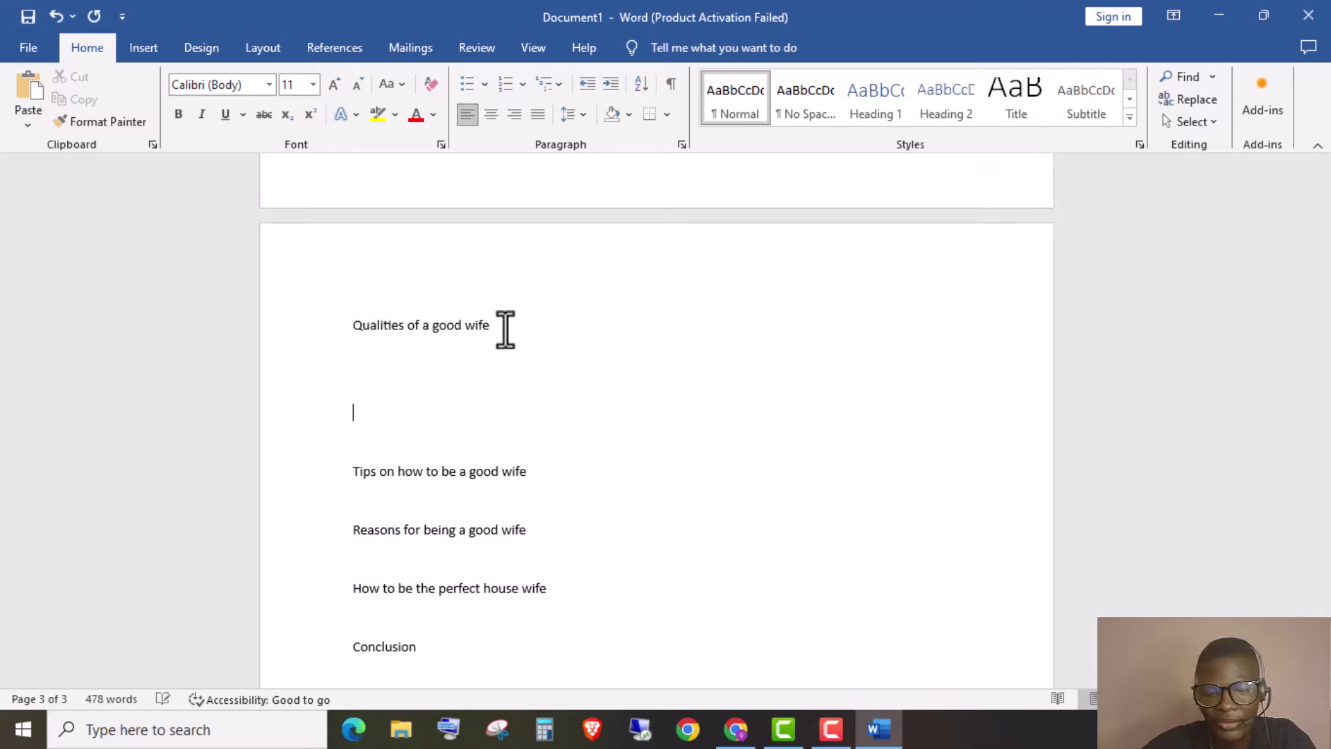
left_click(313, 333)
key("ctrl+c")
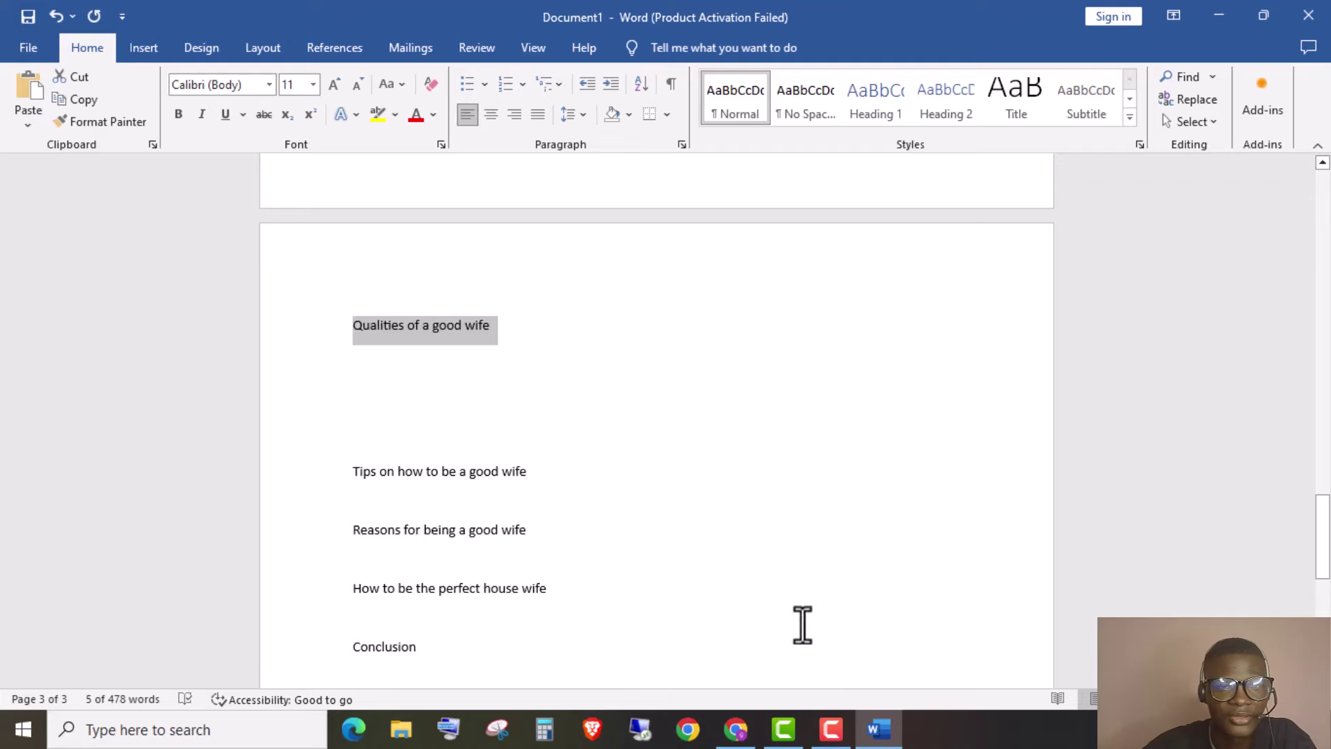
Run a new Google search for 'Qualities of a good wife'.
left_click(736, 729)
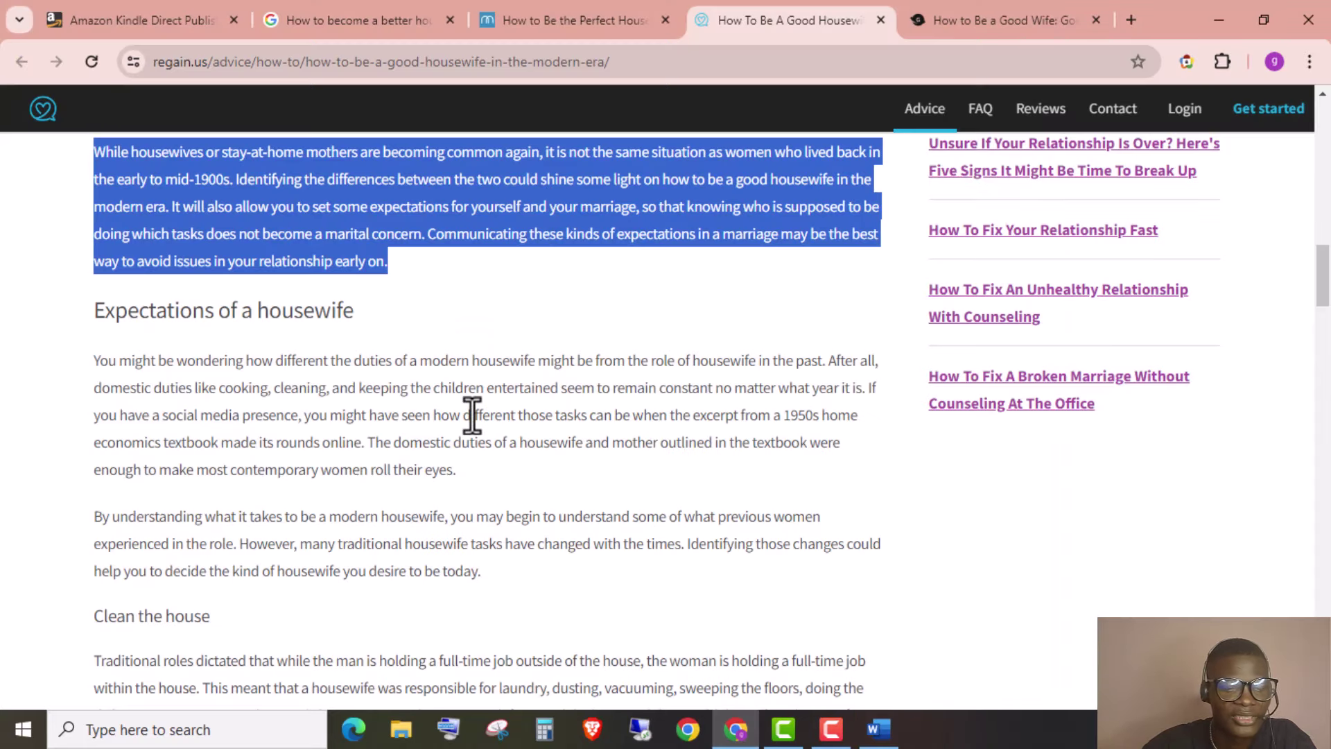
scroll(472, 415, "up", 5)
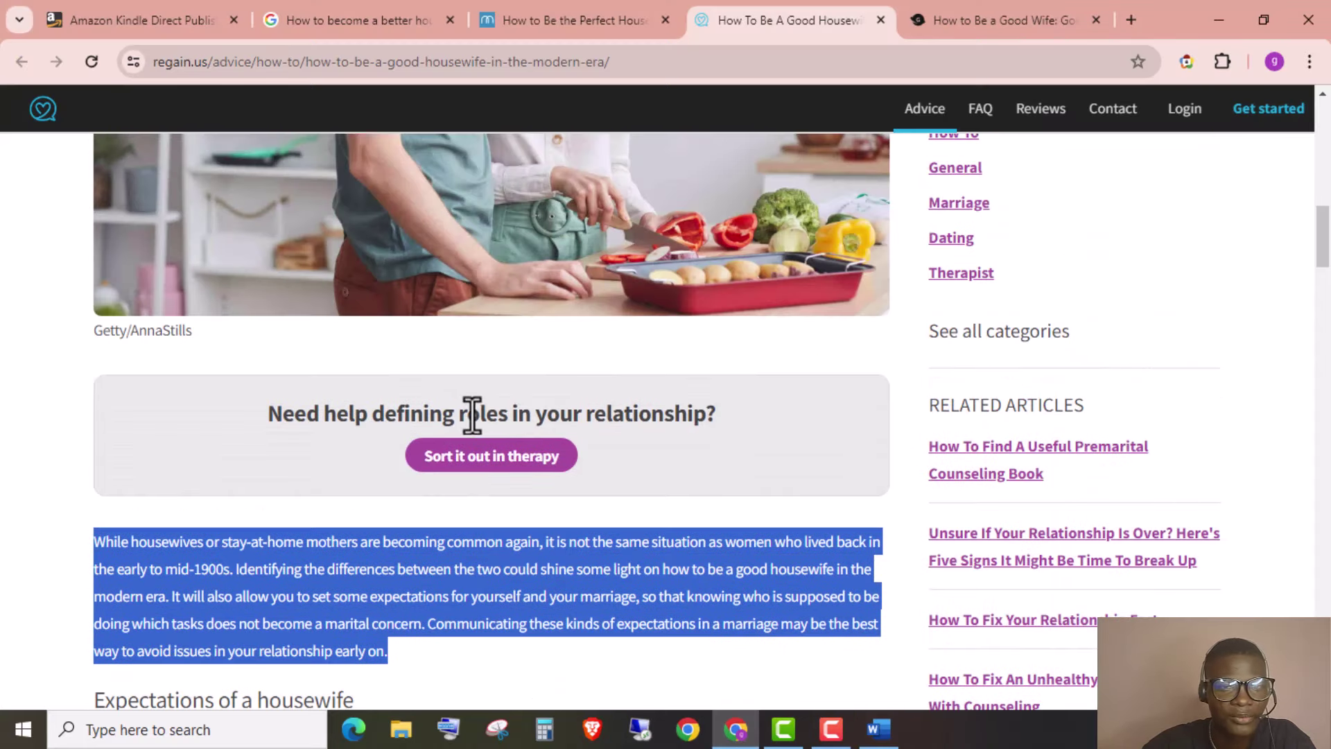
left_click(356, 10)
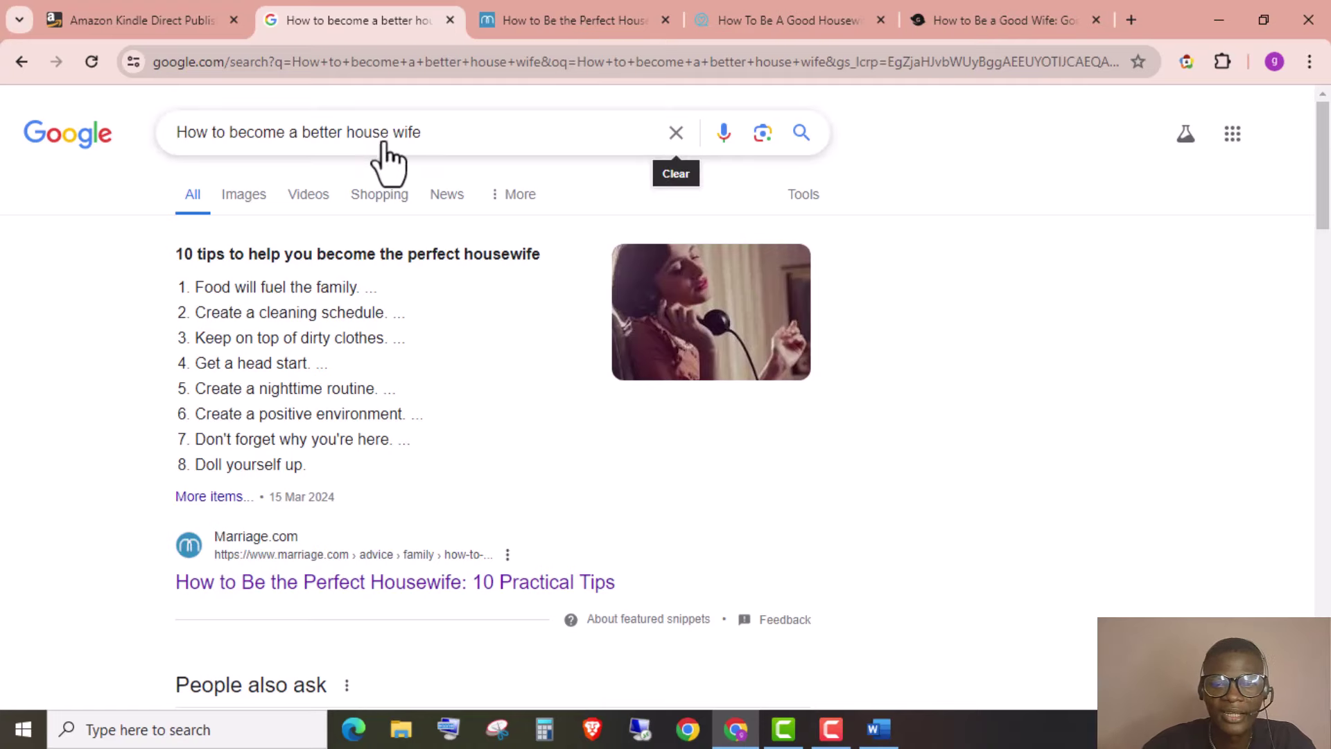
left_click(350, 138)
key("ctrl+a")
key("BackSpace")
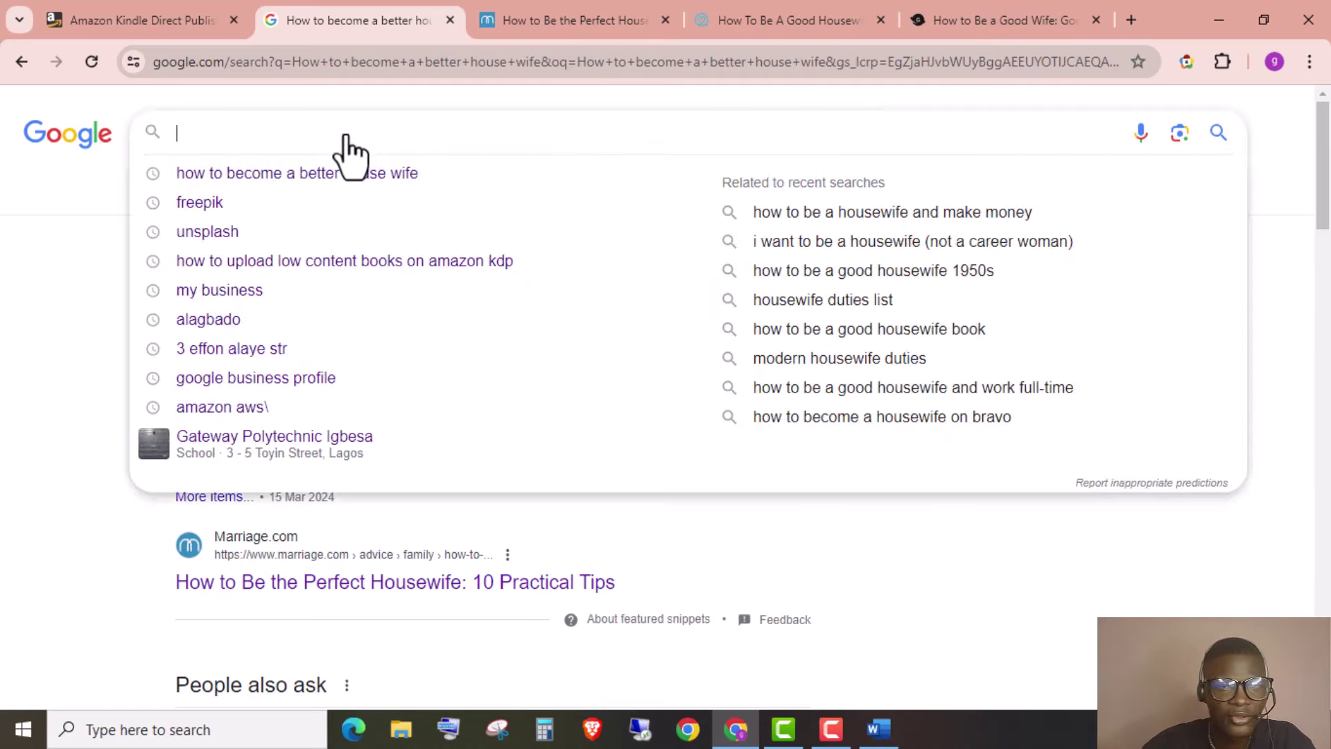
key("ctrl+v")
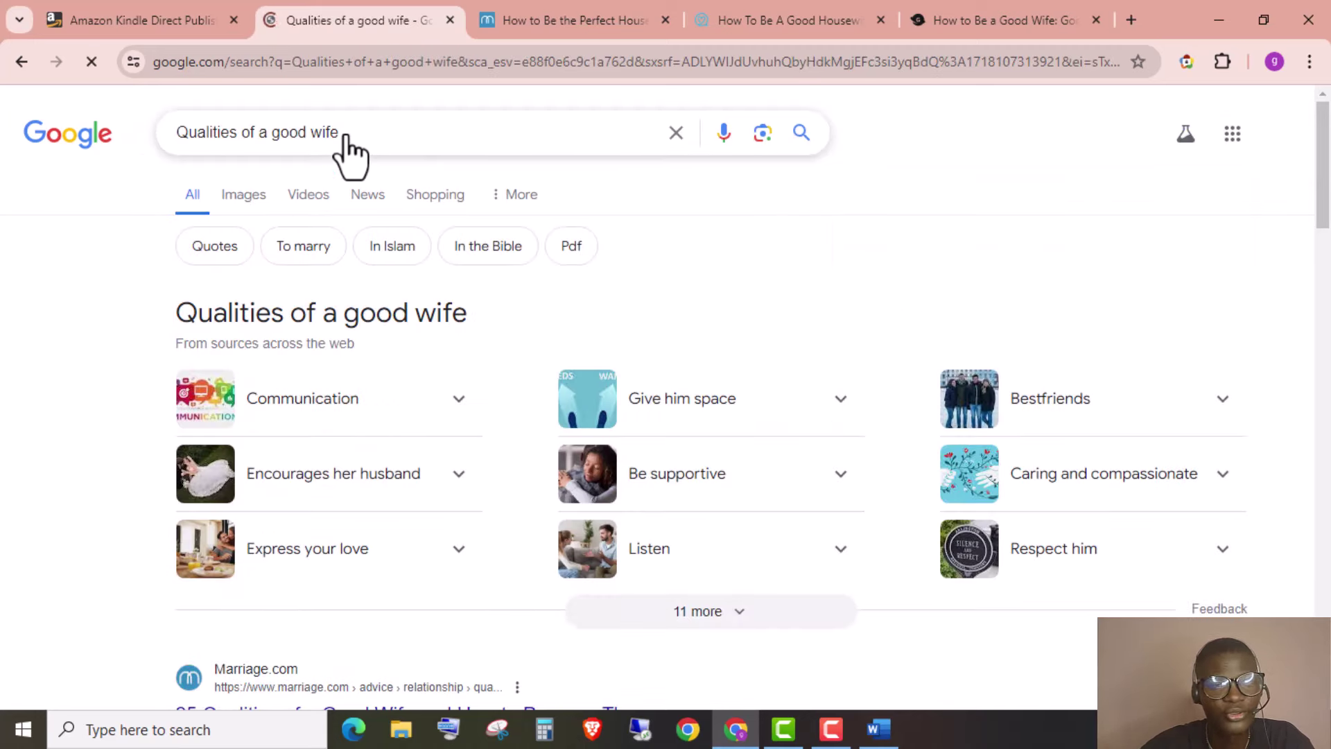
Open the UpJourney '35+ Qualities of a Good Wife' result in a background tab.
scroll(463, 343, "down", 5)
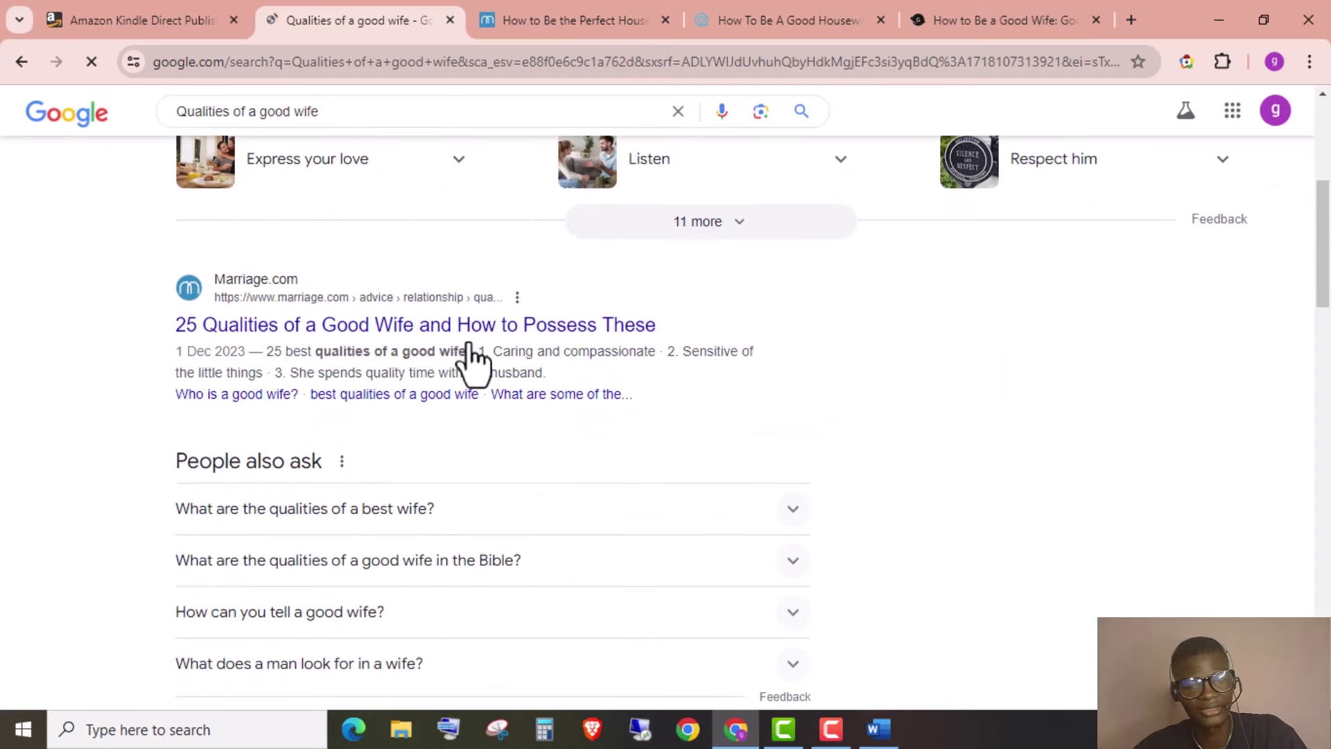
scroll(468, 340, "down", 9)
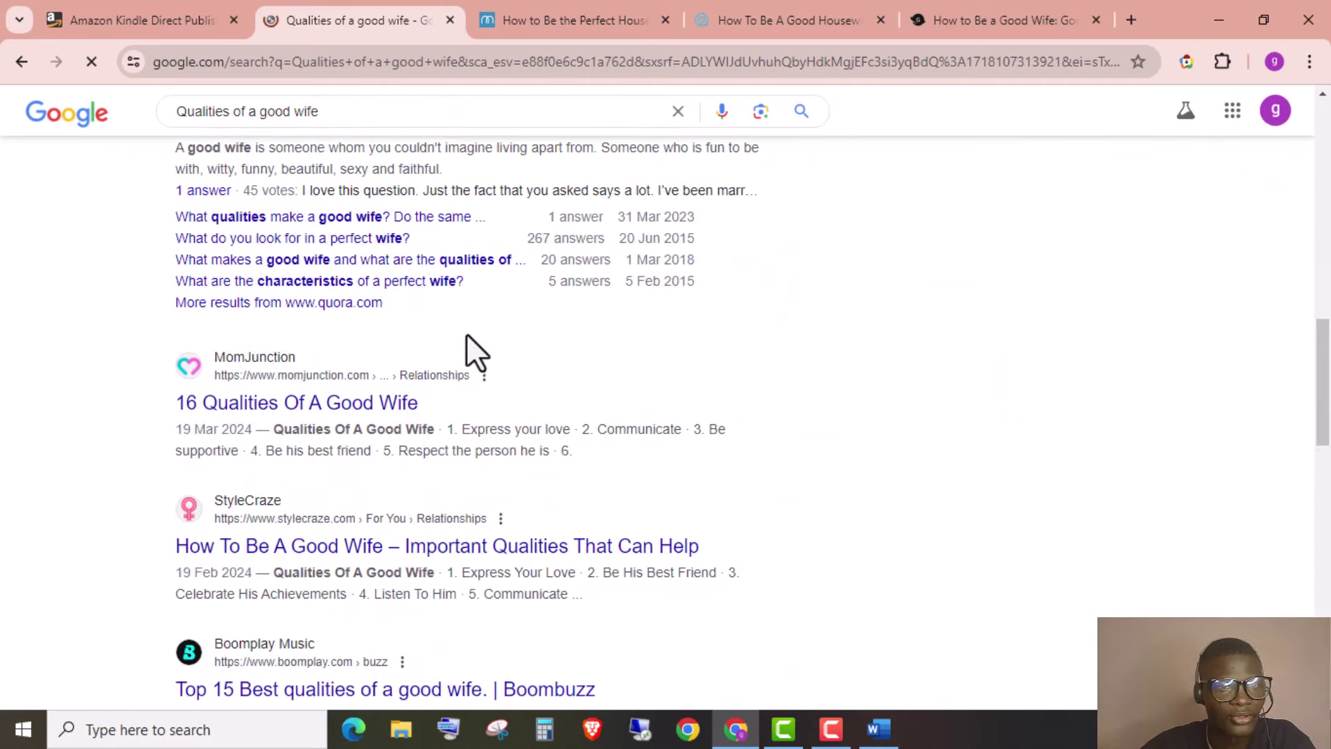
scroll(466, 333, "down", 3)
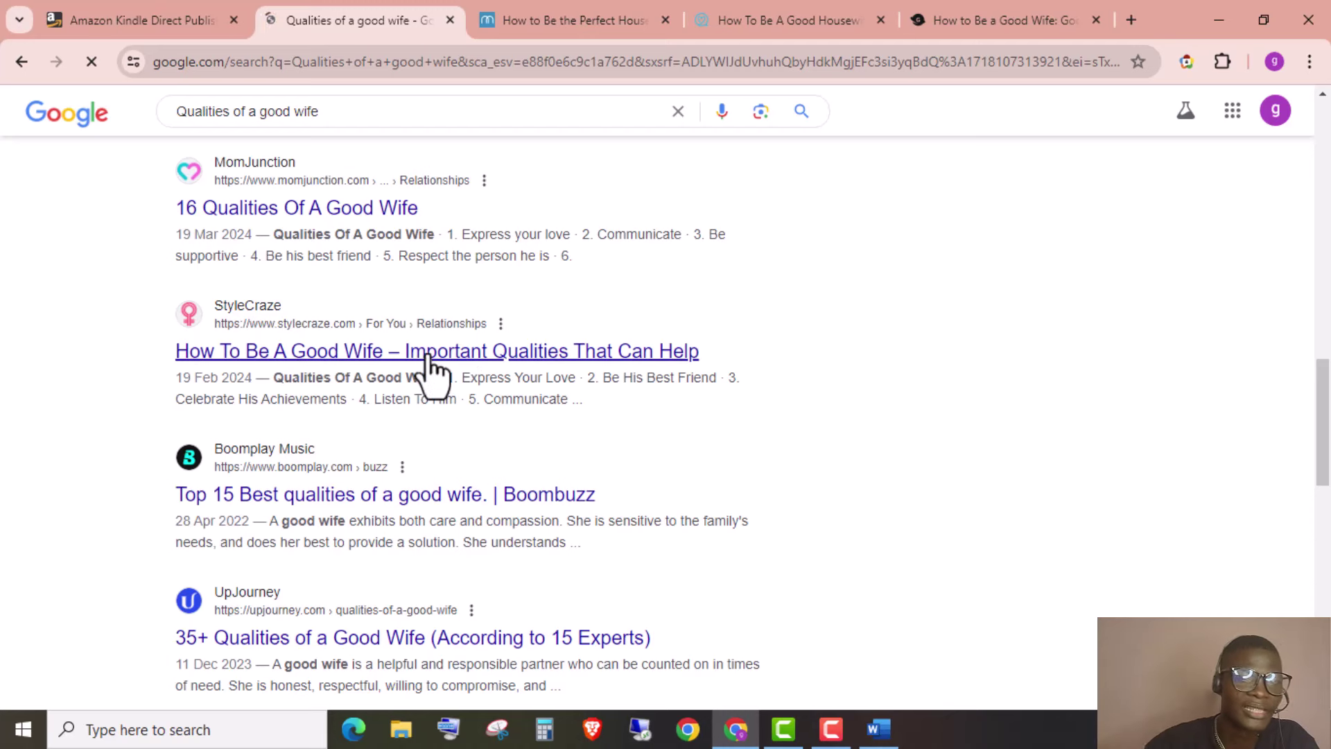
scroll(392, 450, "down", 1)
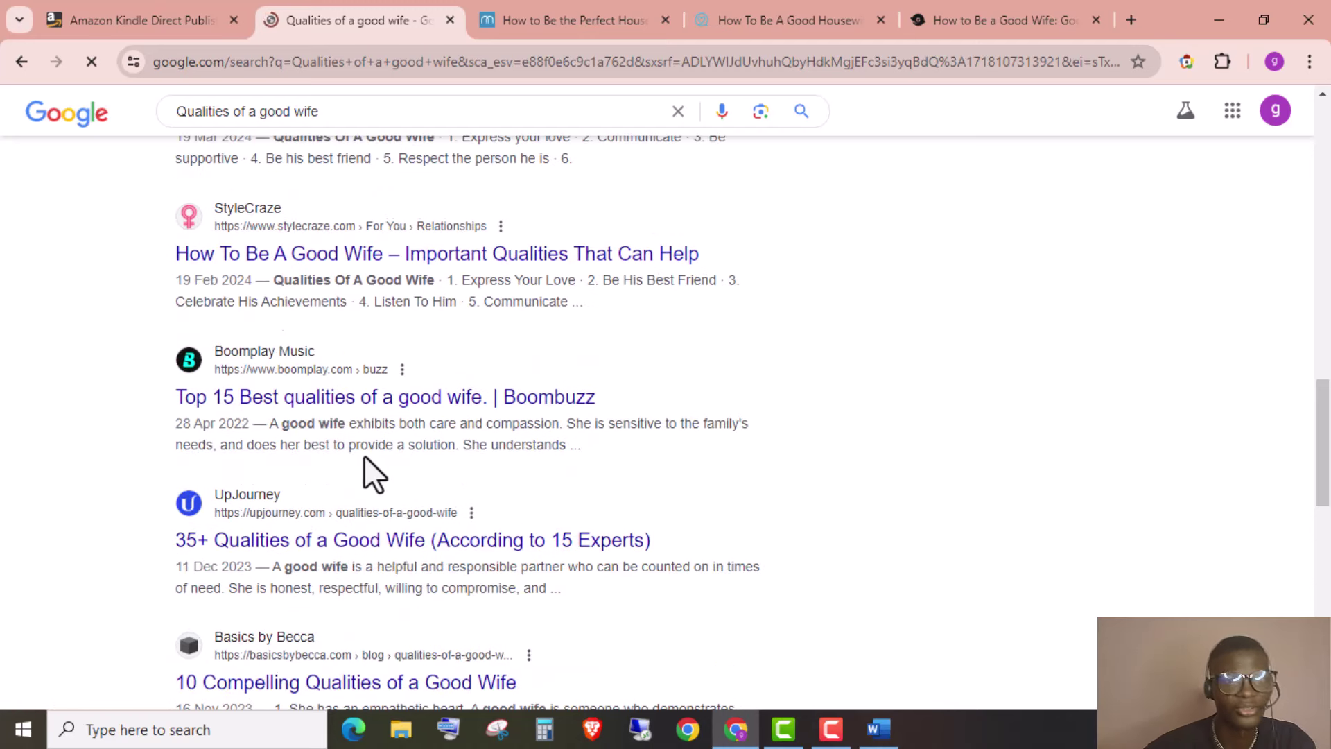
scroll(368, 461, "up", 2)
scroll(364, 461, "down", 1)
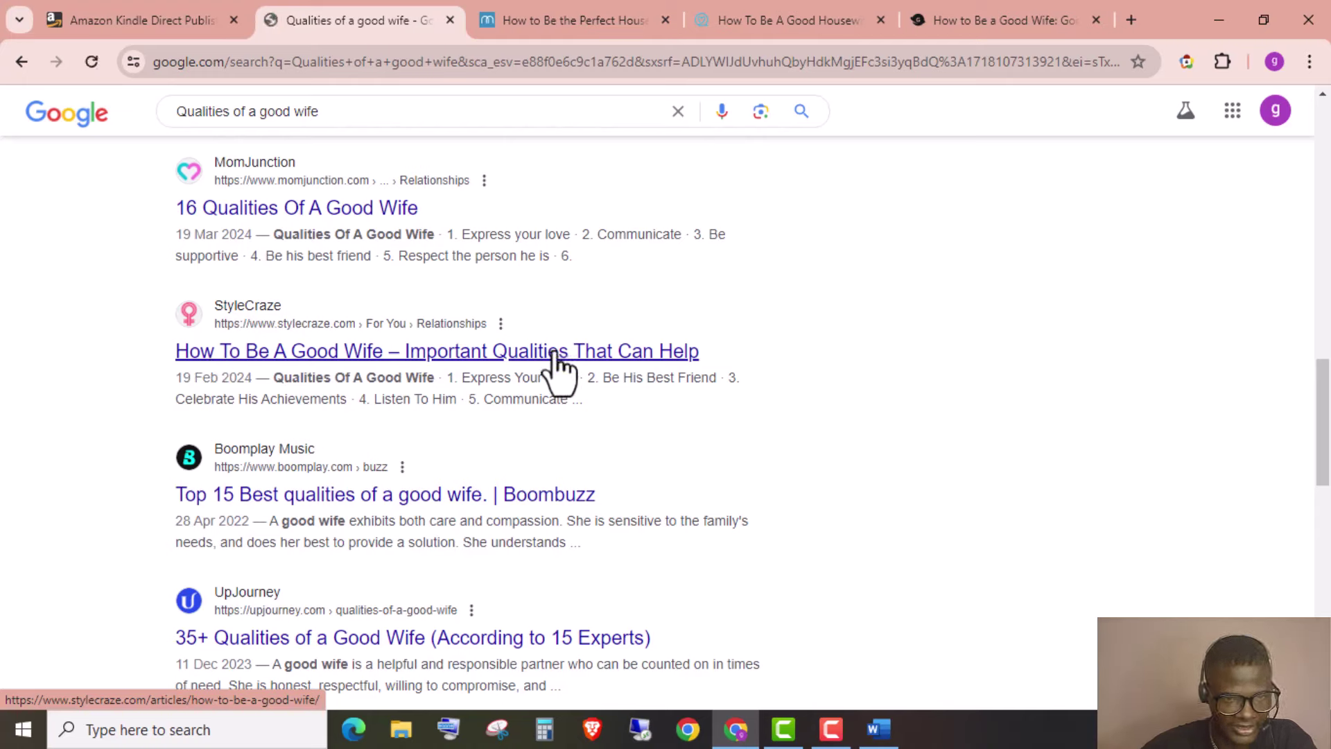
scroll(558, 374, "down", 7)
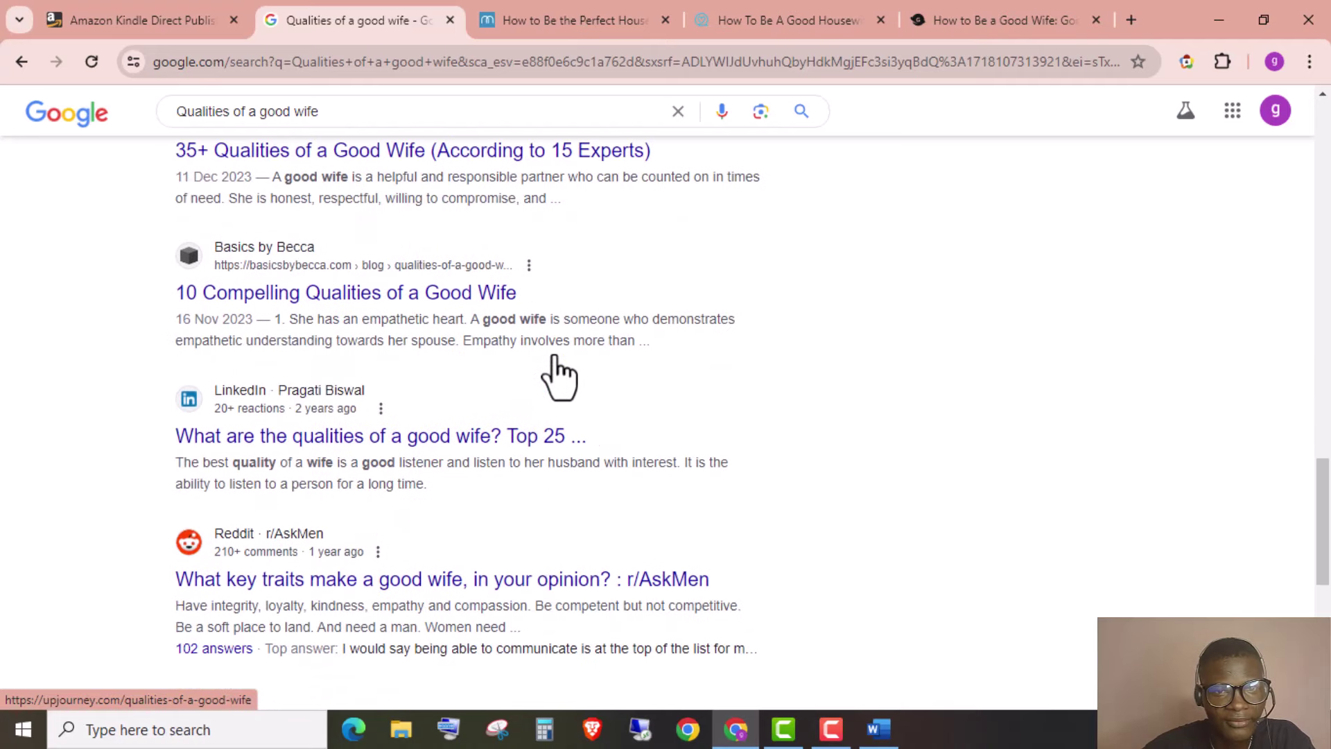
scroll(553, 357, "down", 1)
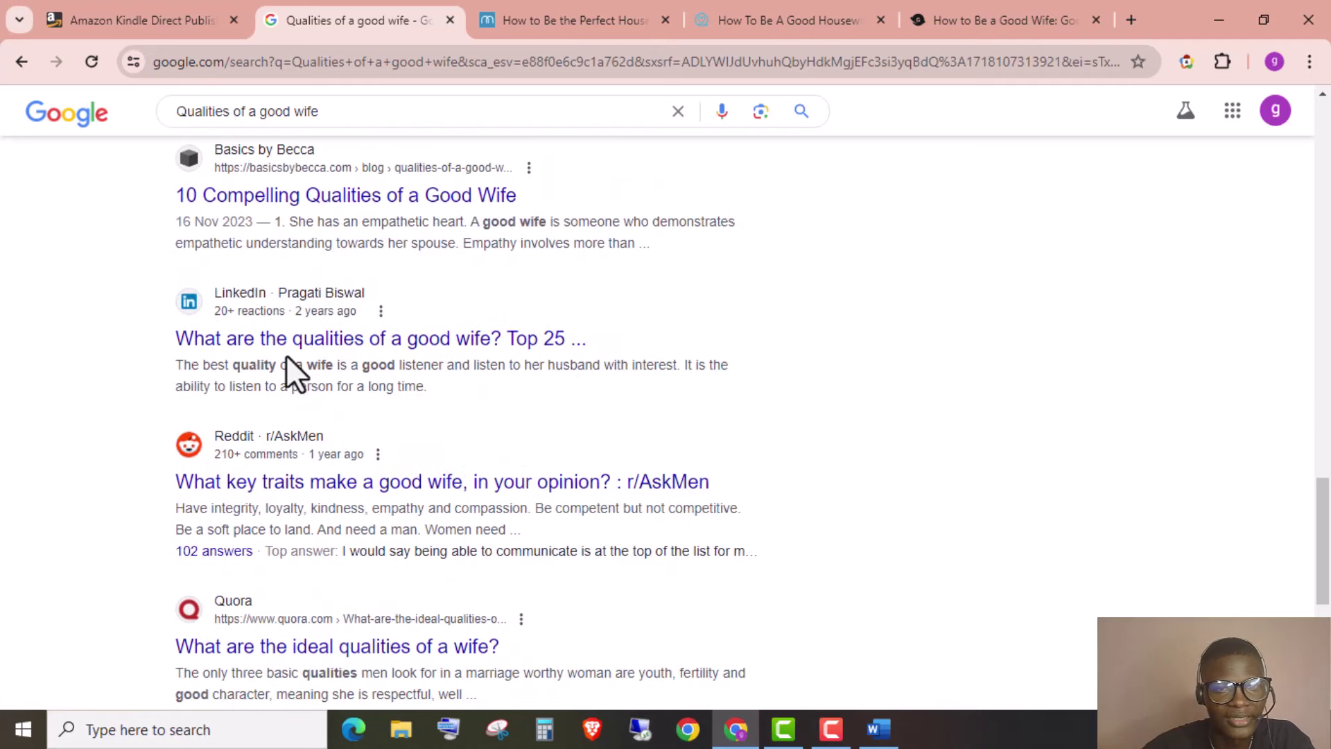
scroll(286, 355, "up", 4)
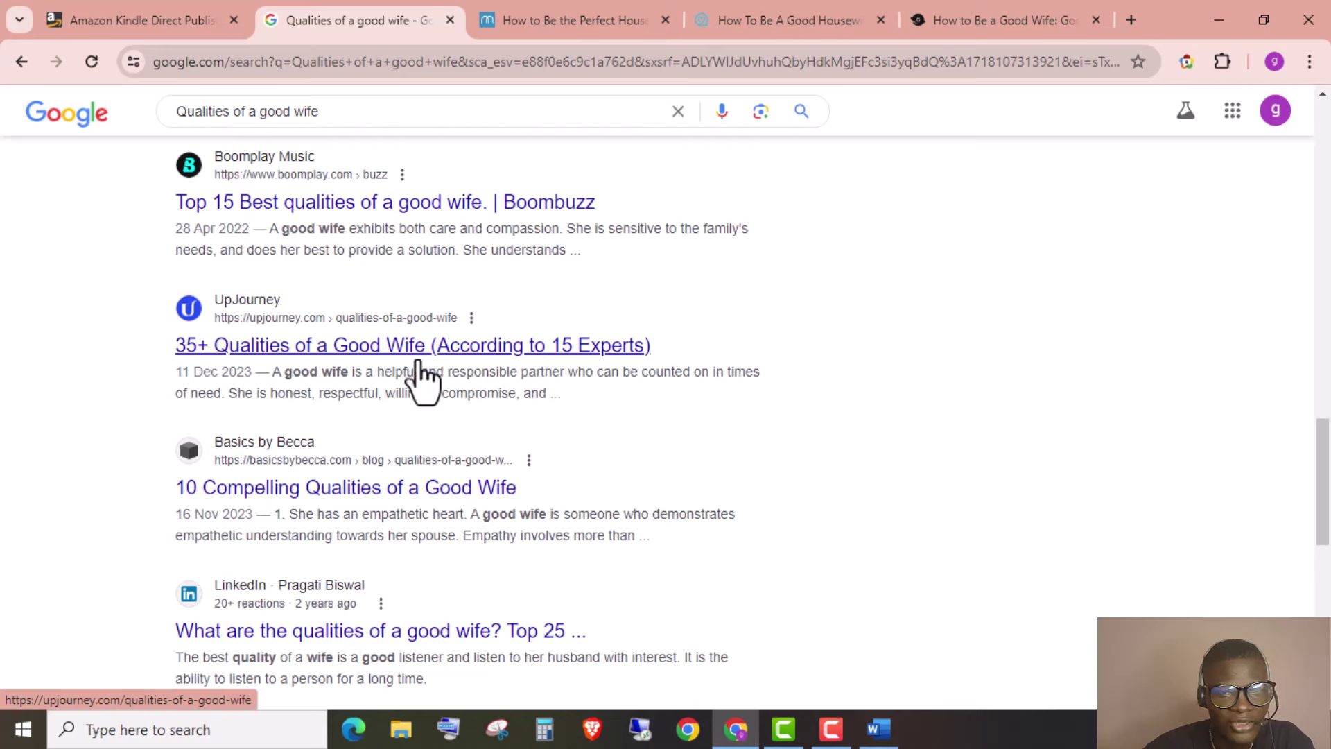
right_click(471, 361)
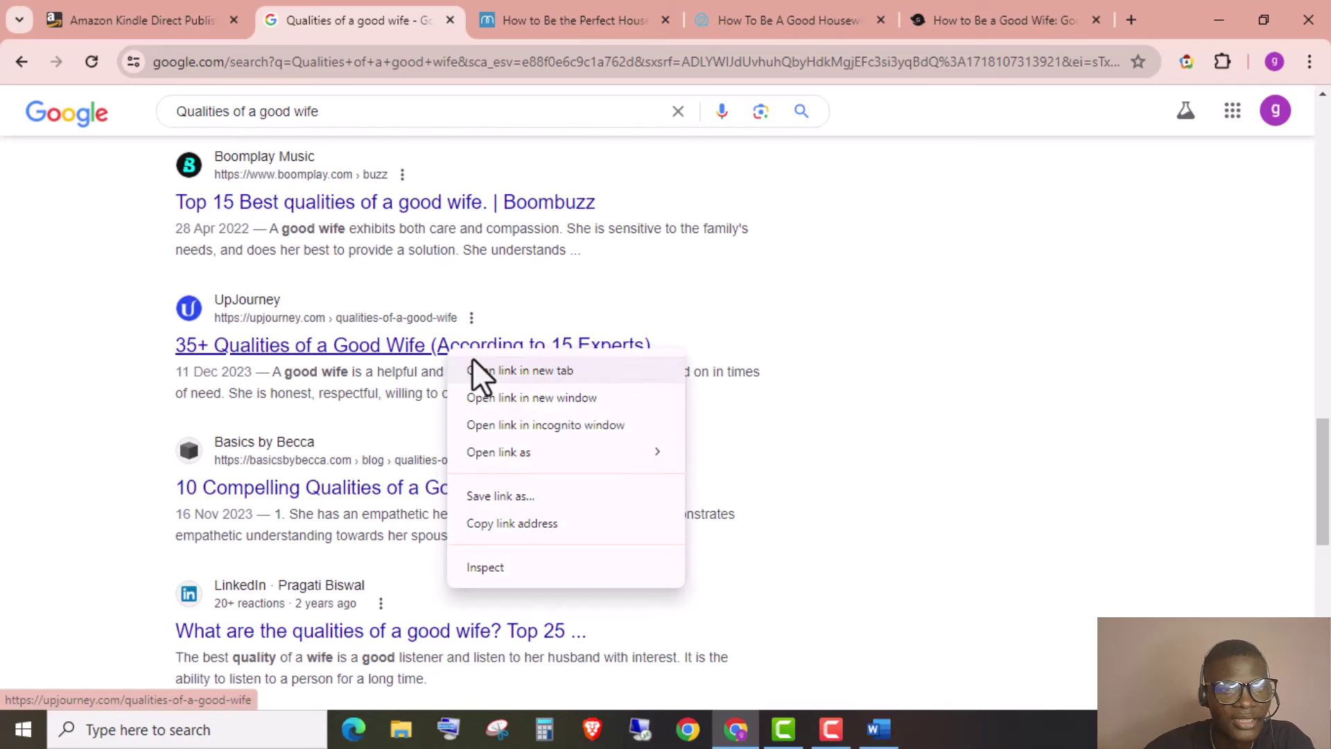
key("Escape")
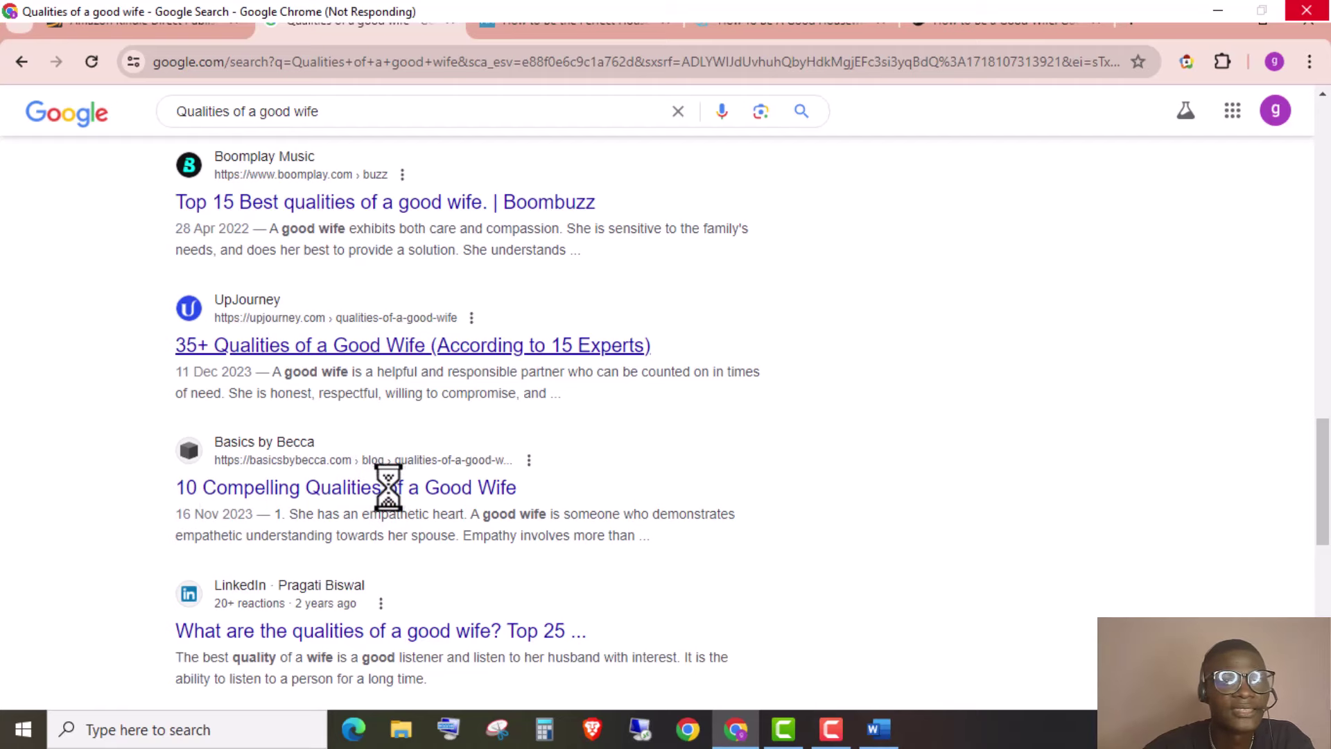
scroll(232, 535, "up", 3)
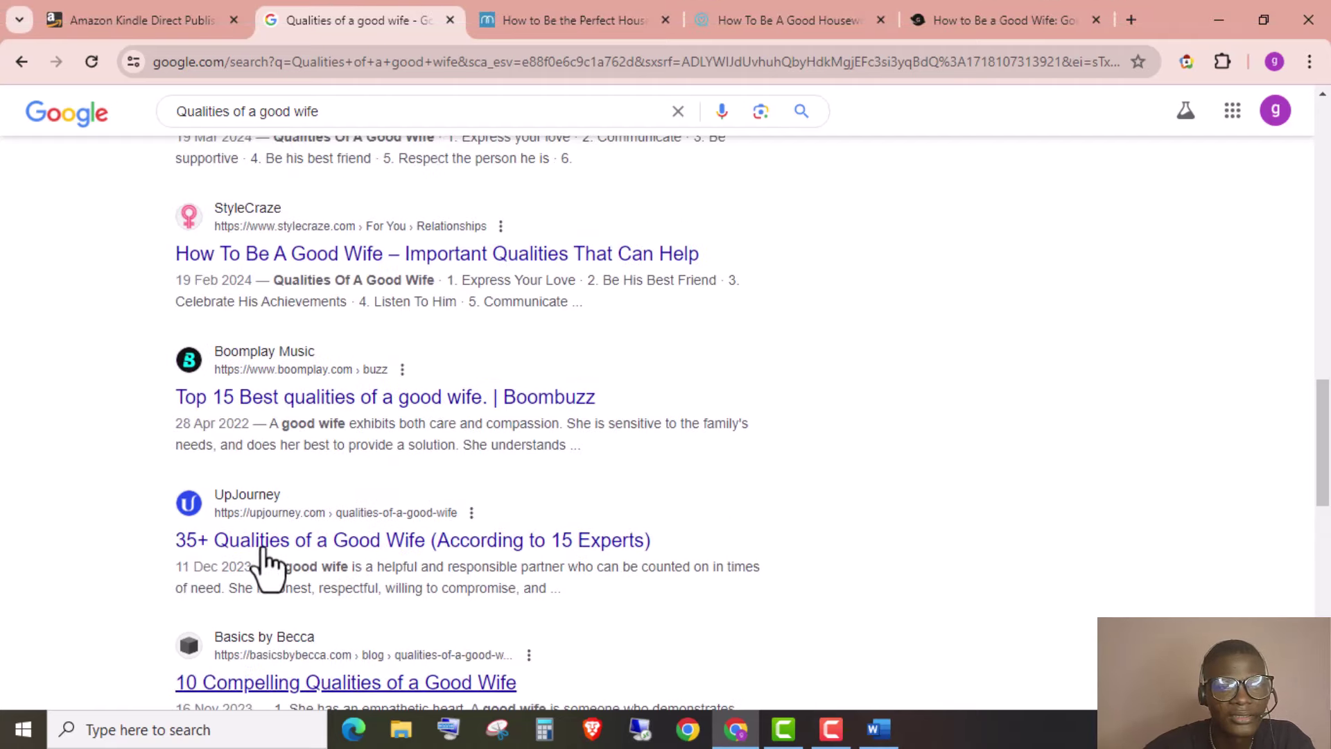
middle_click(257, 541)
Open the Basics by Becca '10 Compelling Qualities' result in a background tab.
scroll(260, 542, "down", 3)
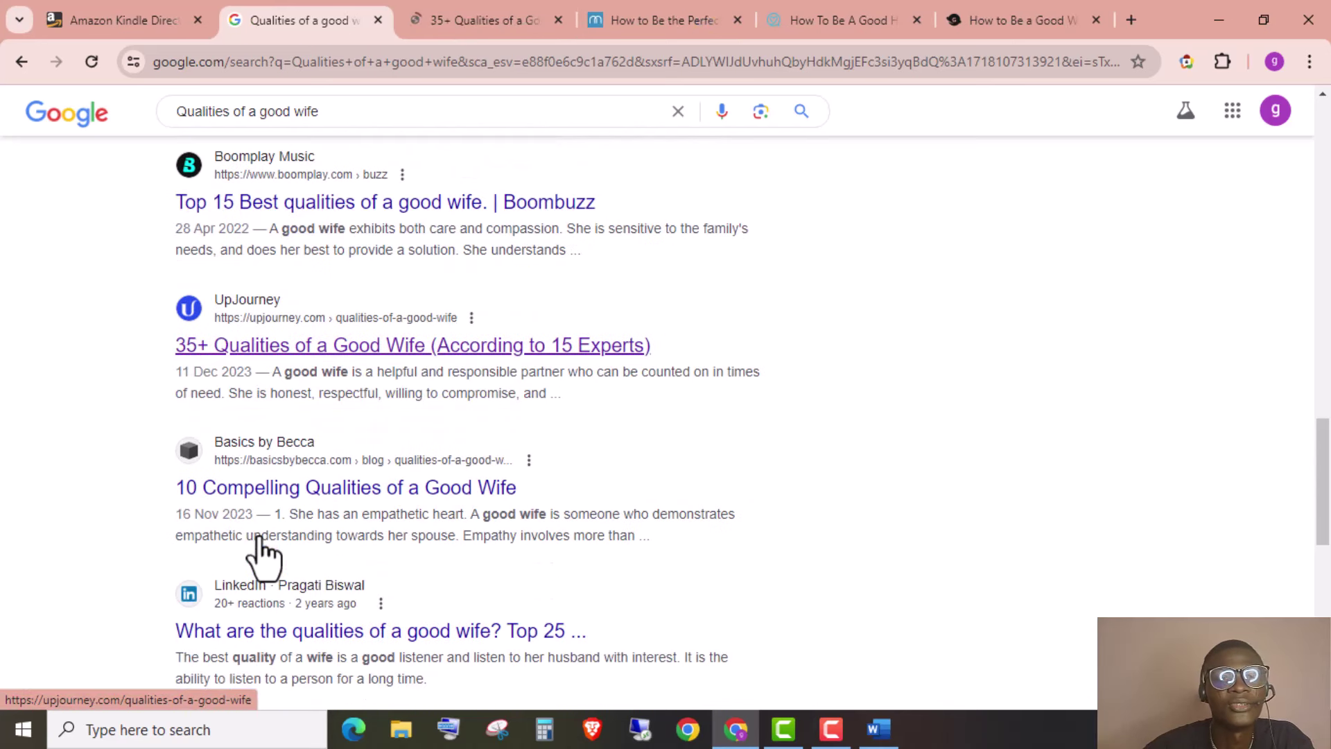
right_click(320, 490)
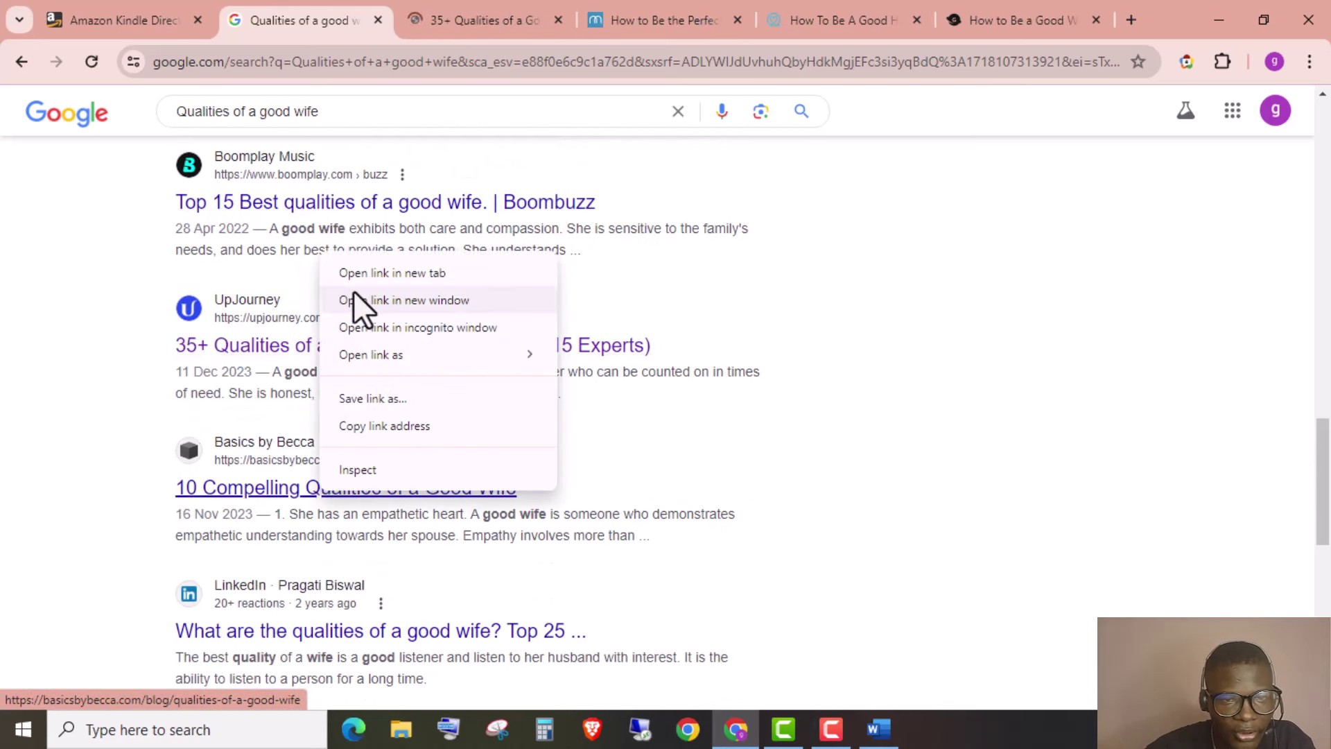
left_click(360, 271)
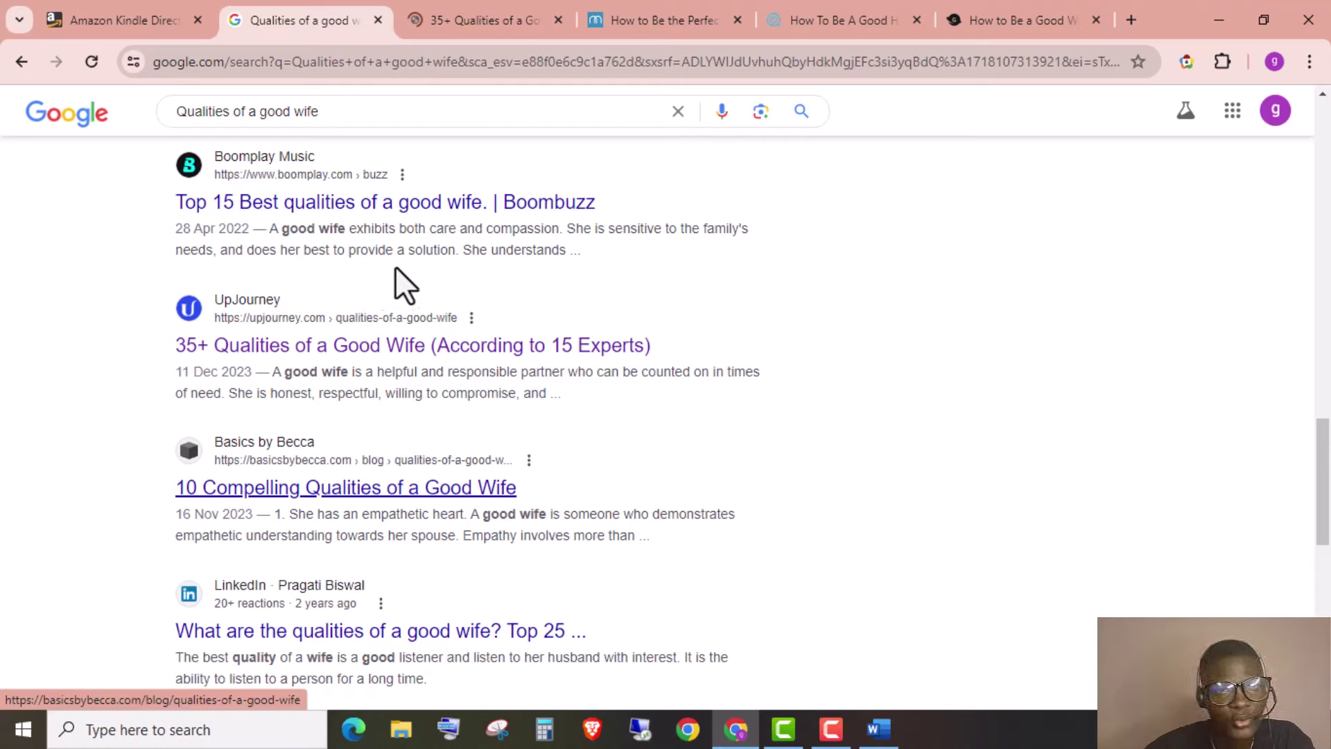
middle_click(345, 487)
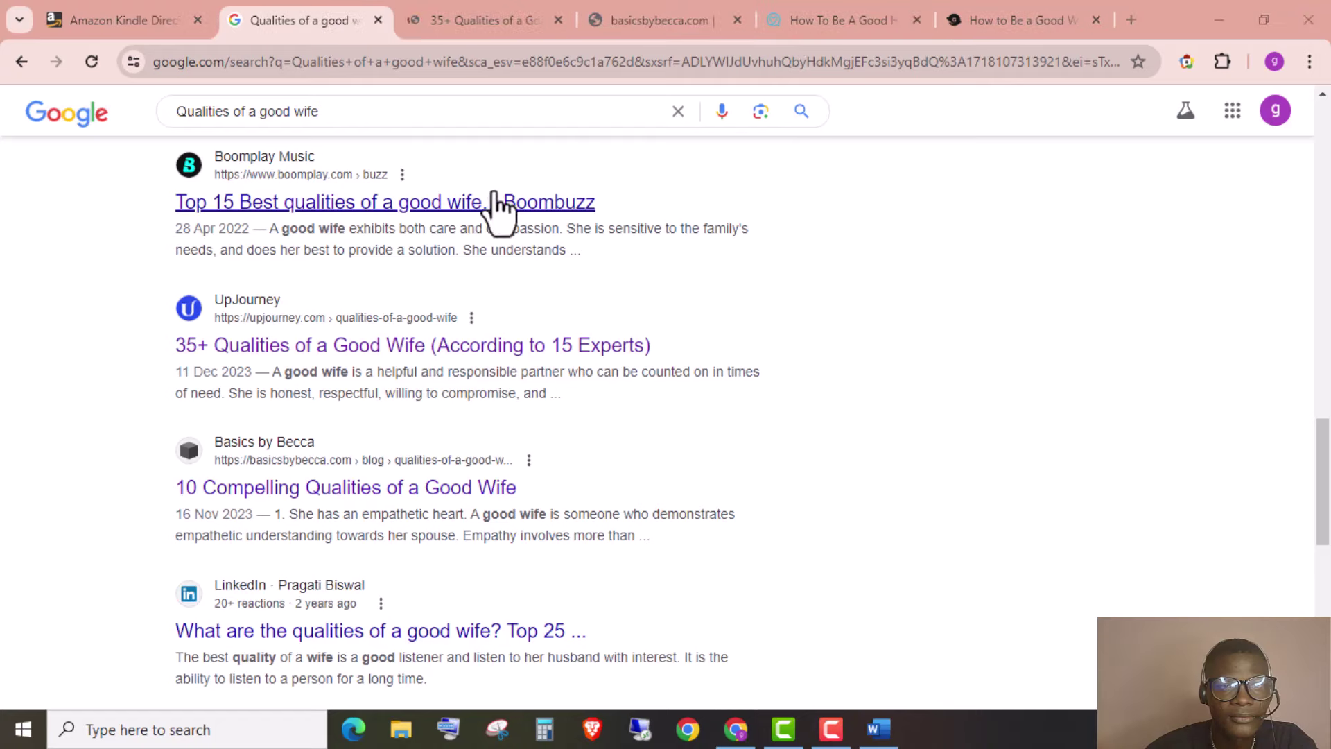
Switch to the '35+ Qualities of a Good Wife' tab and read from its introduction.
left_click(470, 15)
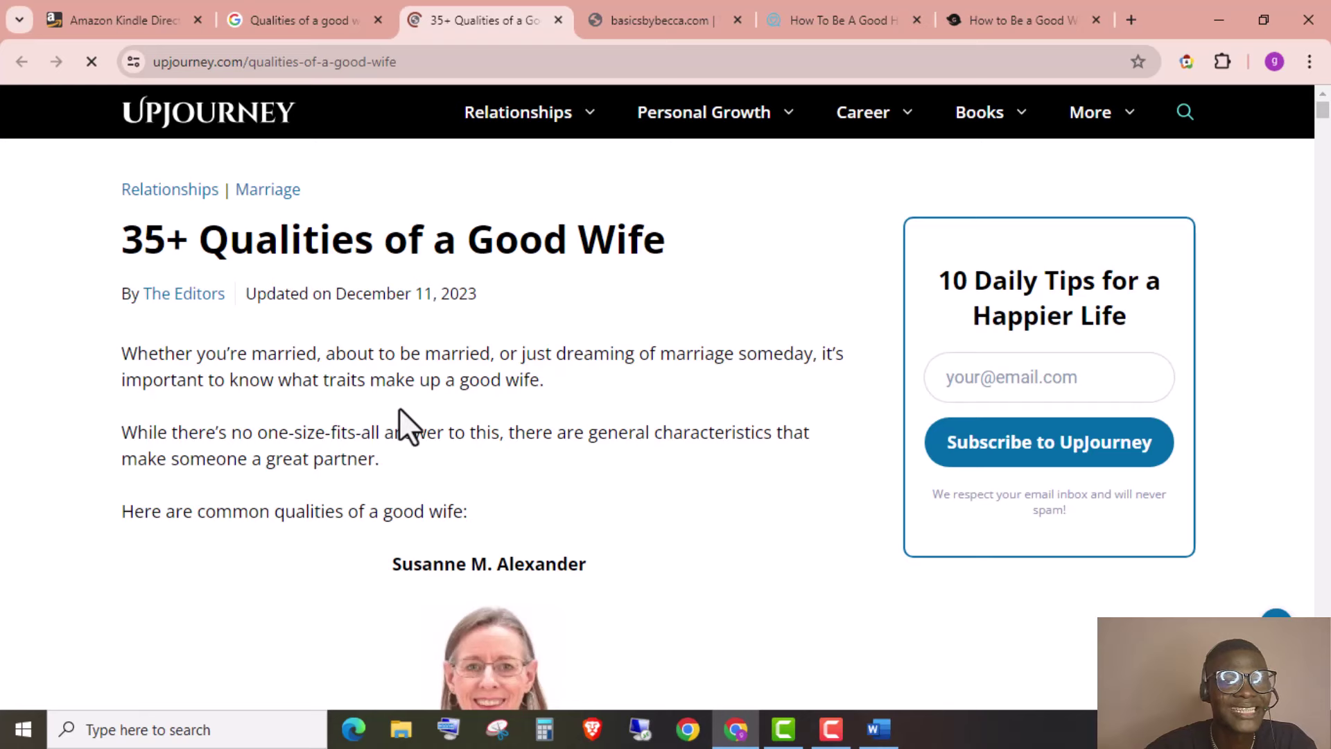
scroll(398, 407, "down", 4)
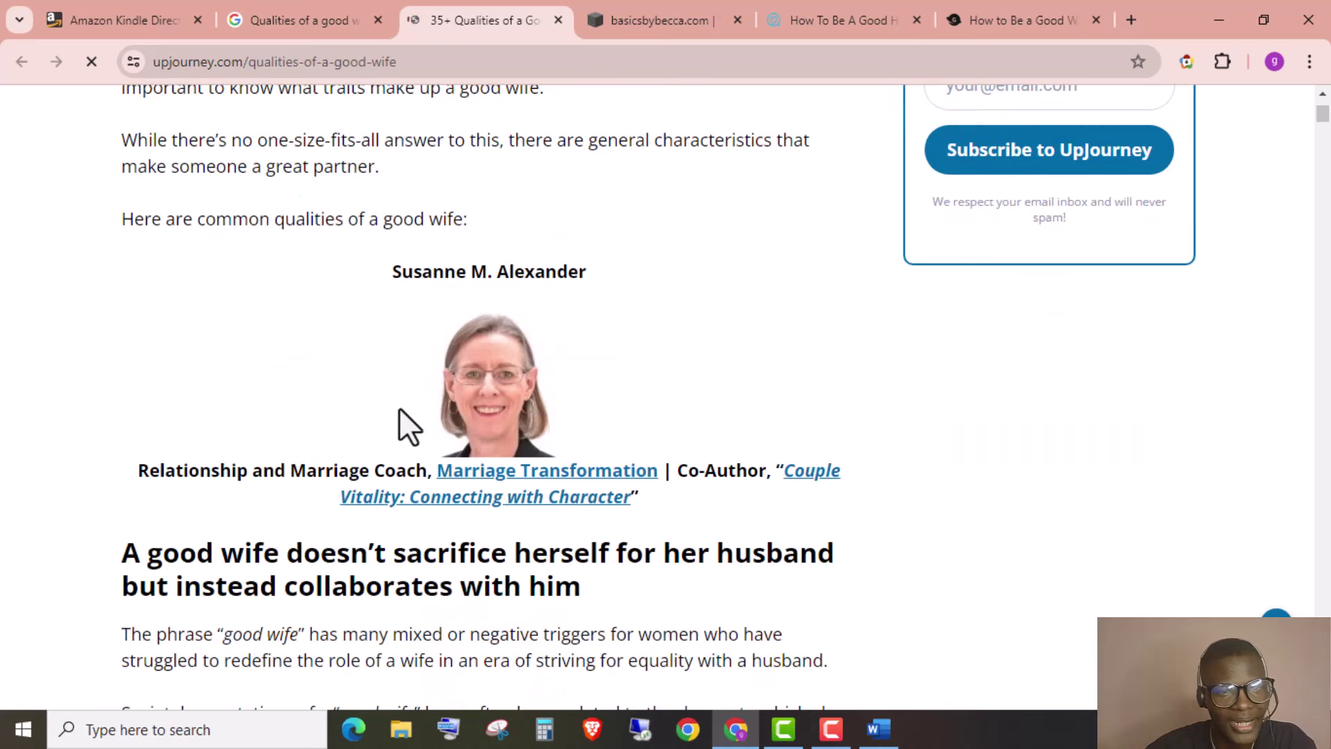
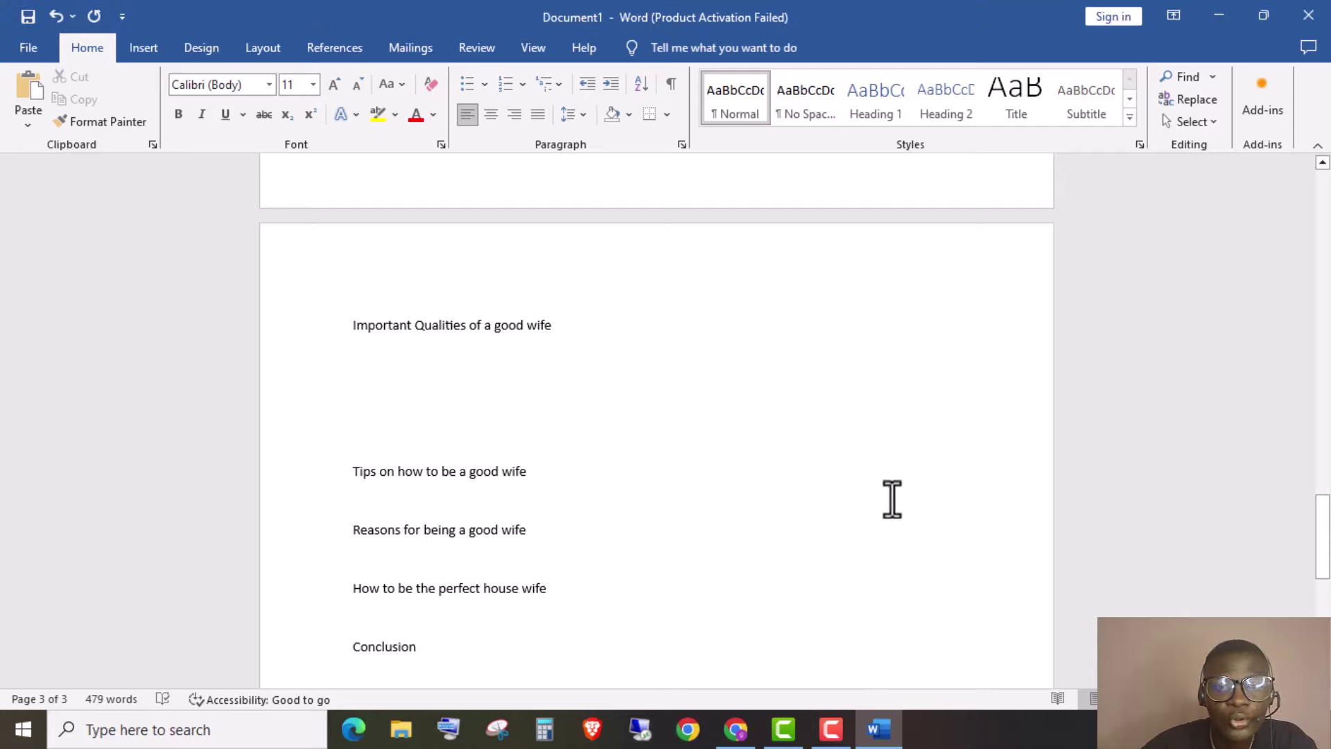
Make the 'Important Qualities of a good wife' heading bold at 14 pt.
left_click(335, 322)
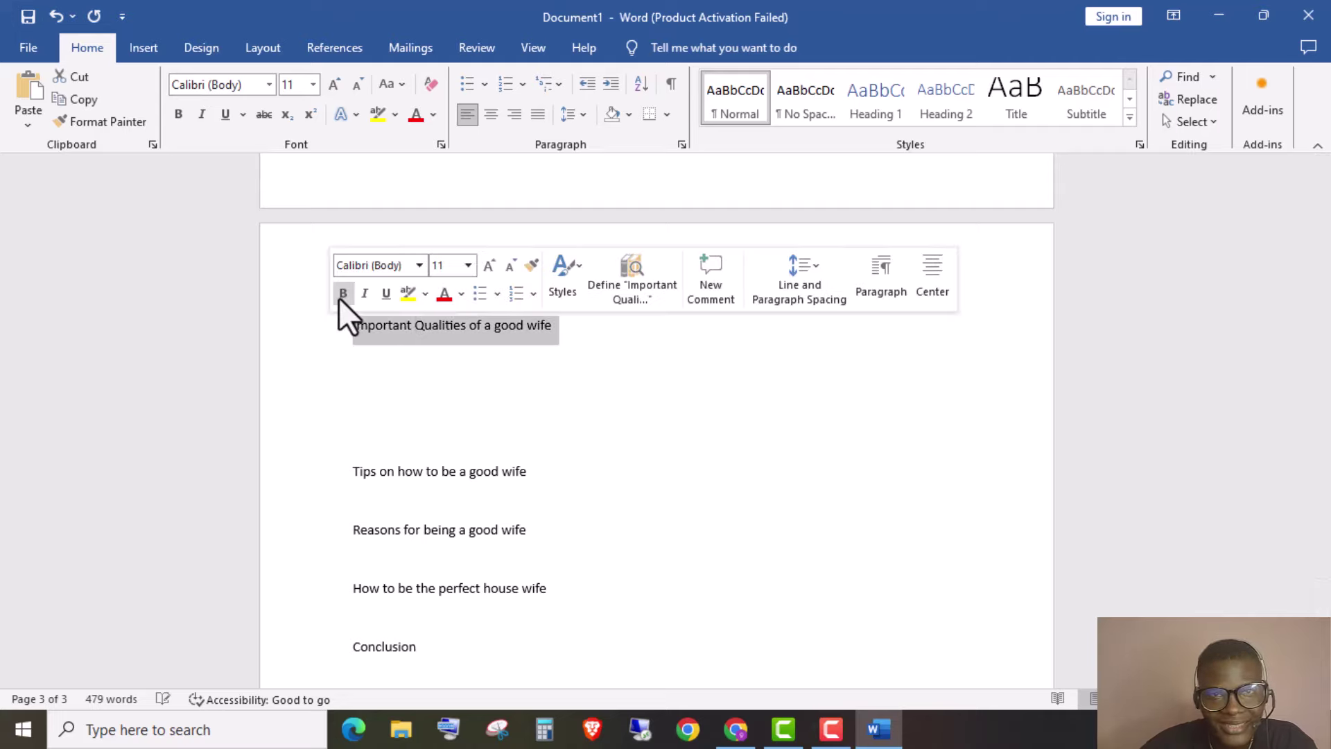
key("ctrl+b")
left_click(490, 265)
left_click(490, 265)
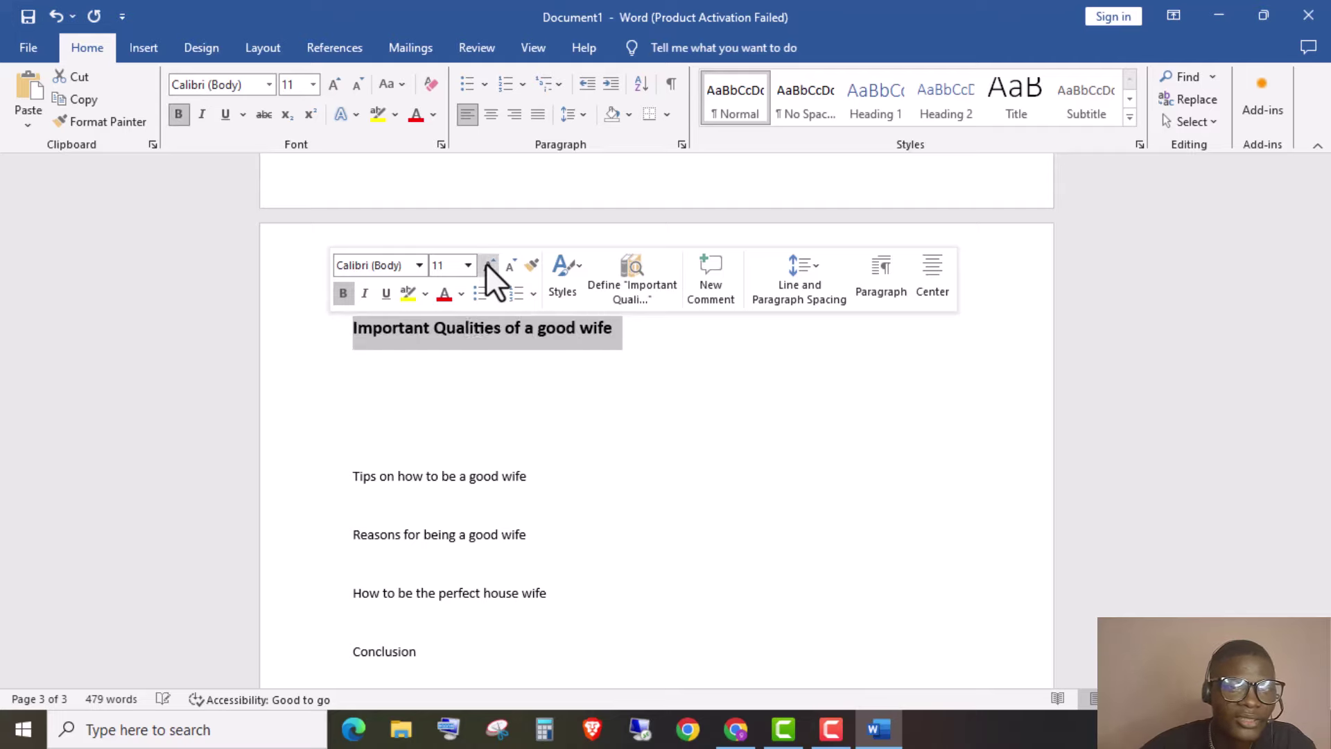
left_click(439, 366)
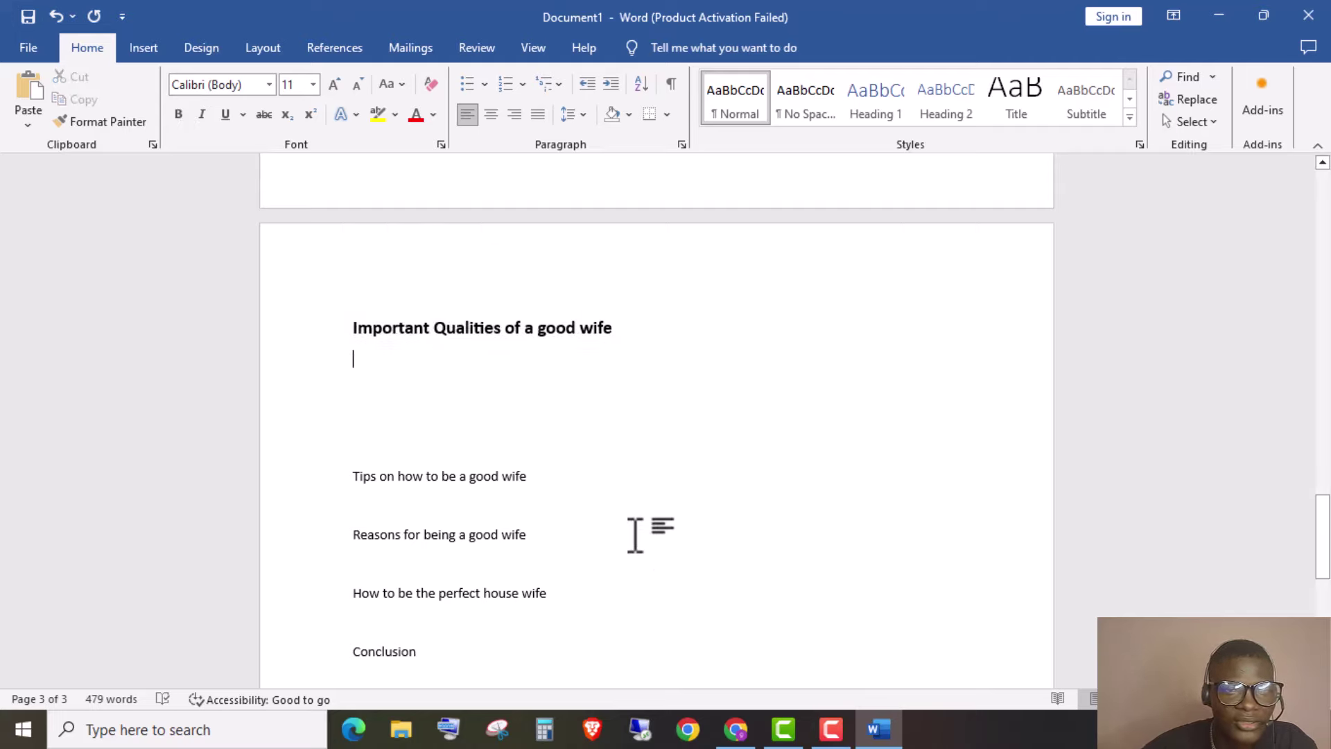
Save the document and bring up the upjourney good-wife qualities article in Chrome.
key("ctrl+s")
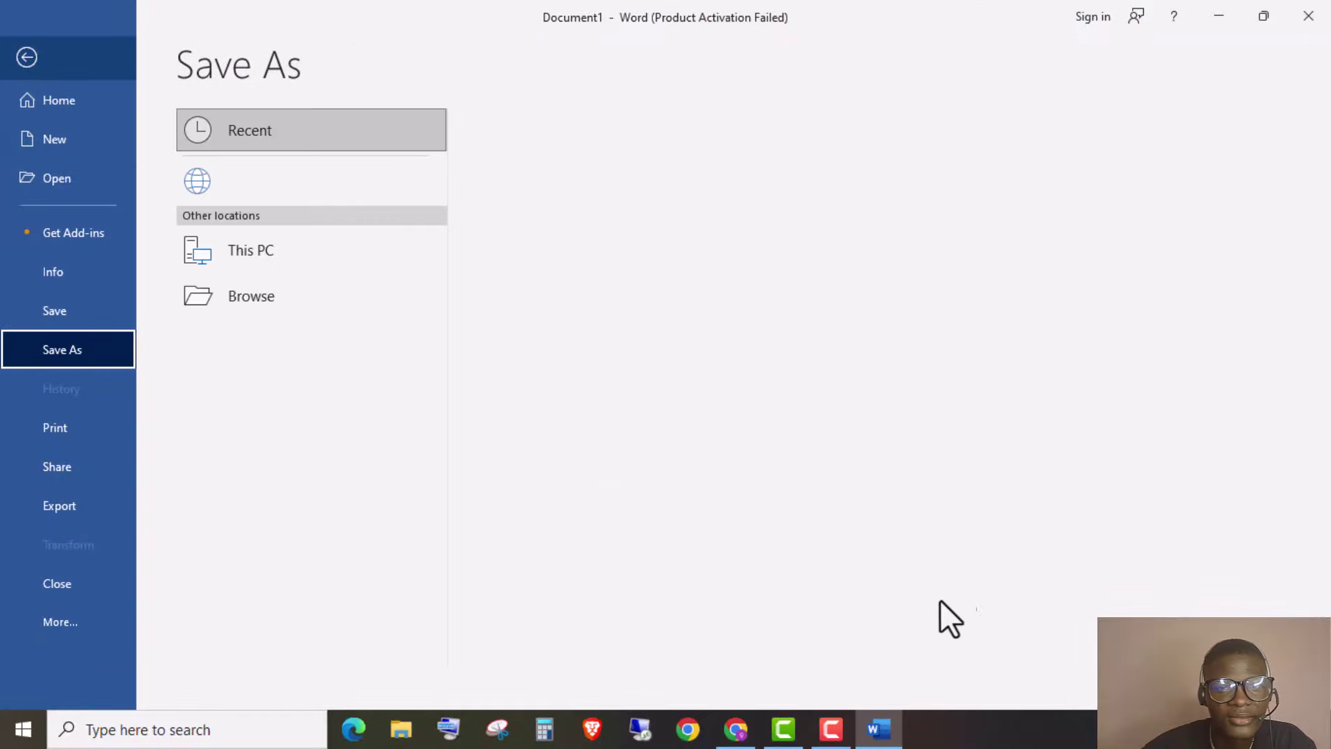
key("Escape")
left_click(737, 729)
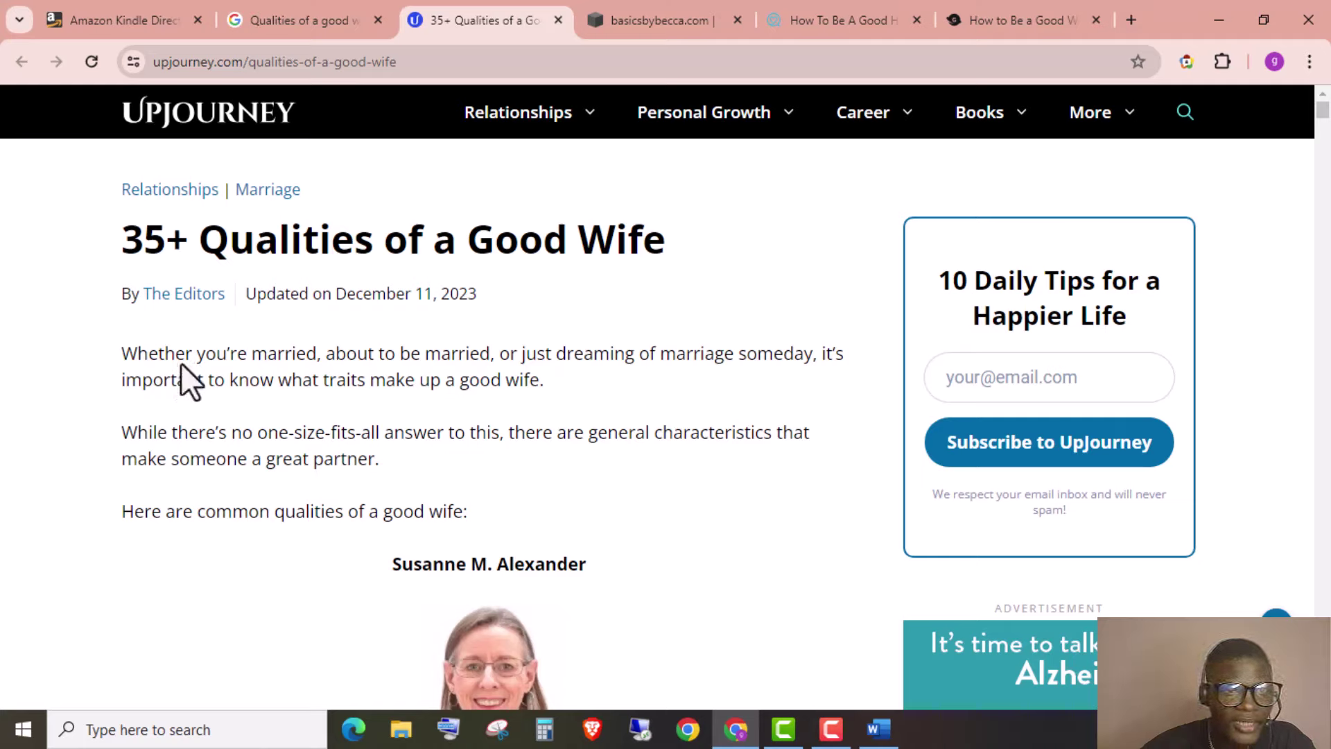
Paste the article's three opening paragraphs into Word under the heading.
left_click_drag(123, 353, 466, 494)
key("ctrl+c")
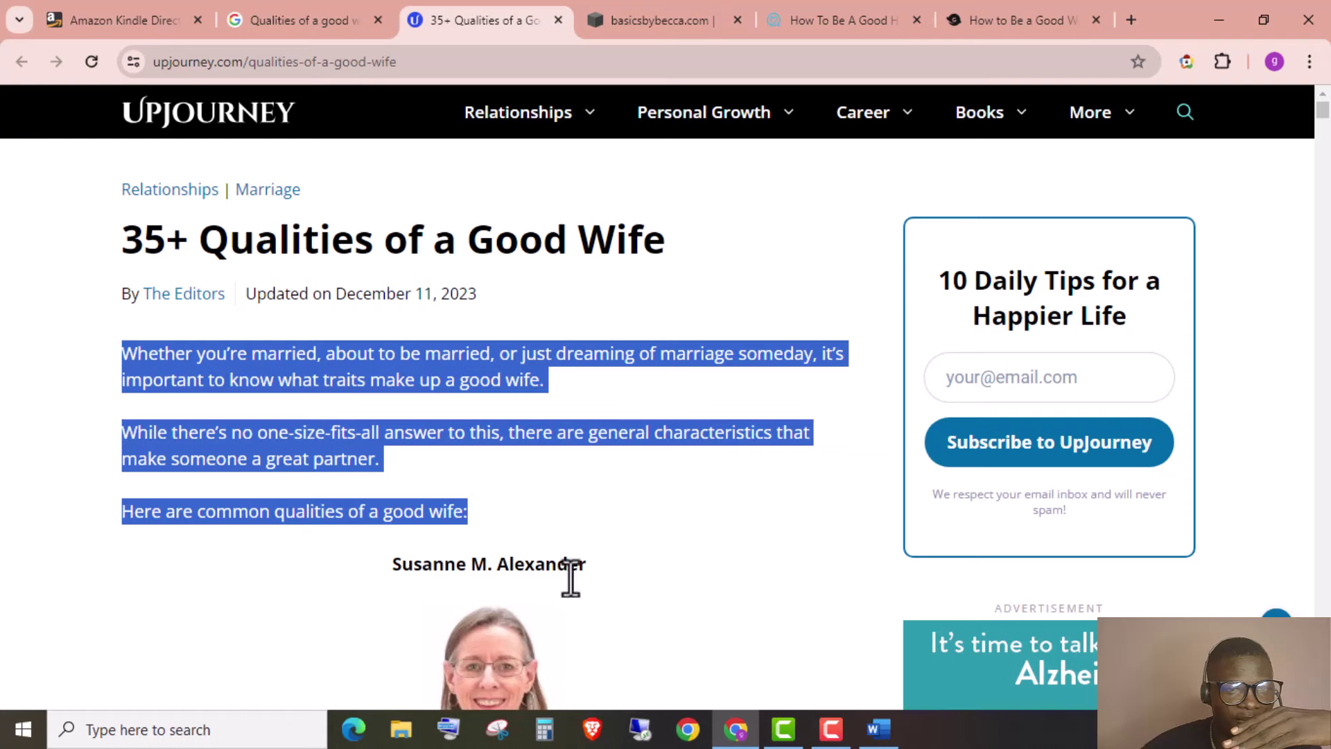
left_click(878, 729)
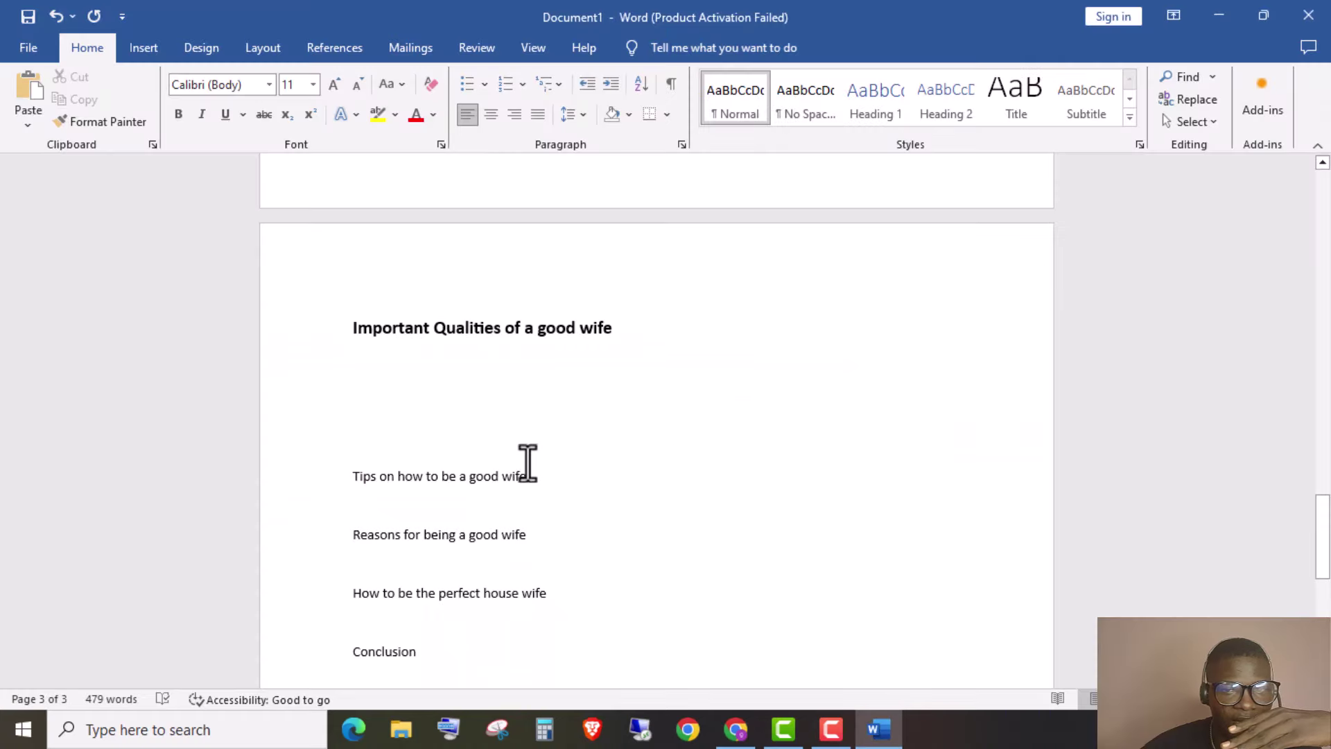
key("ctrl+v")
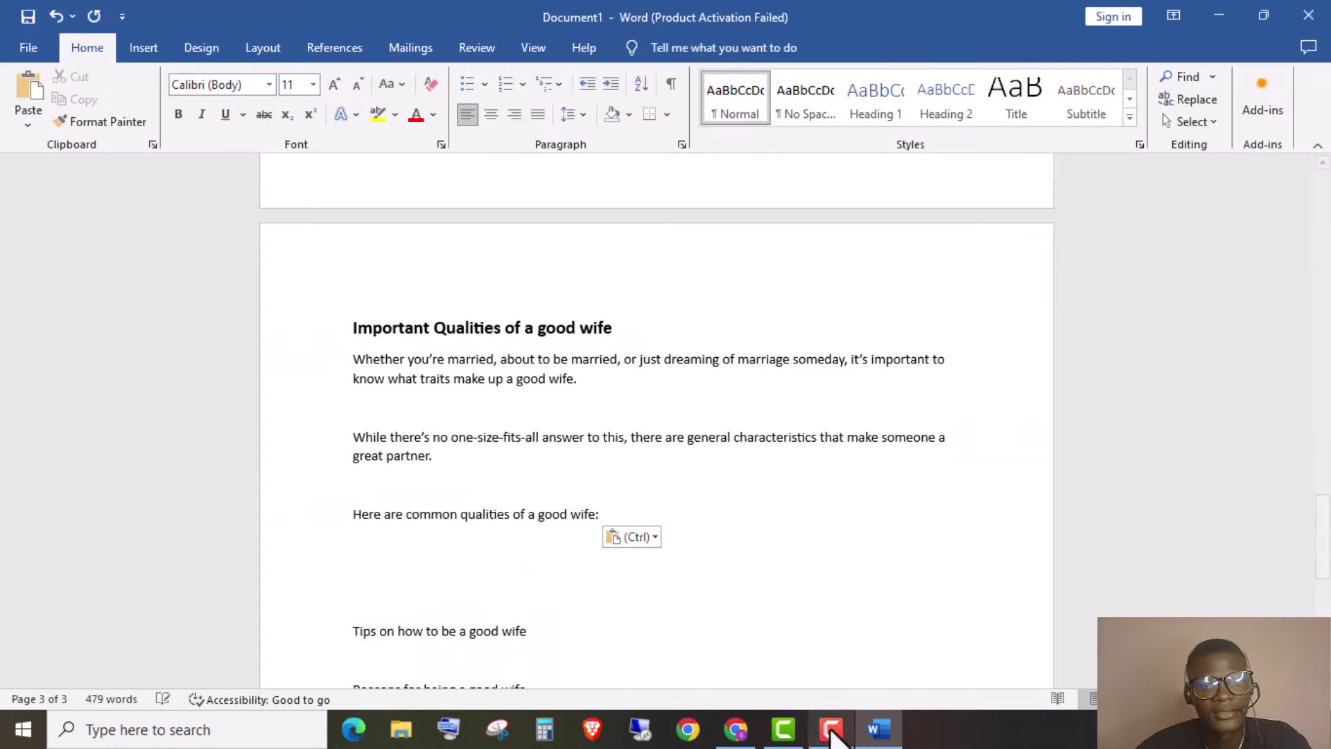
Add the qualities list through Positive spirit after the introduction and save the document.
left_click(744, 739)
scroll(410, 459, "down", 9)
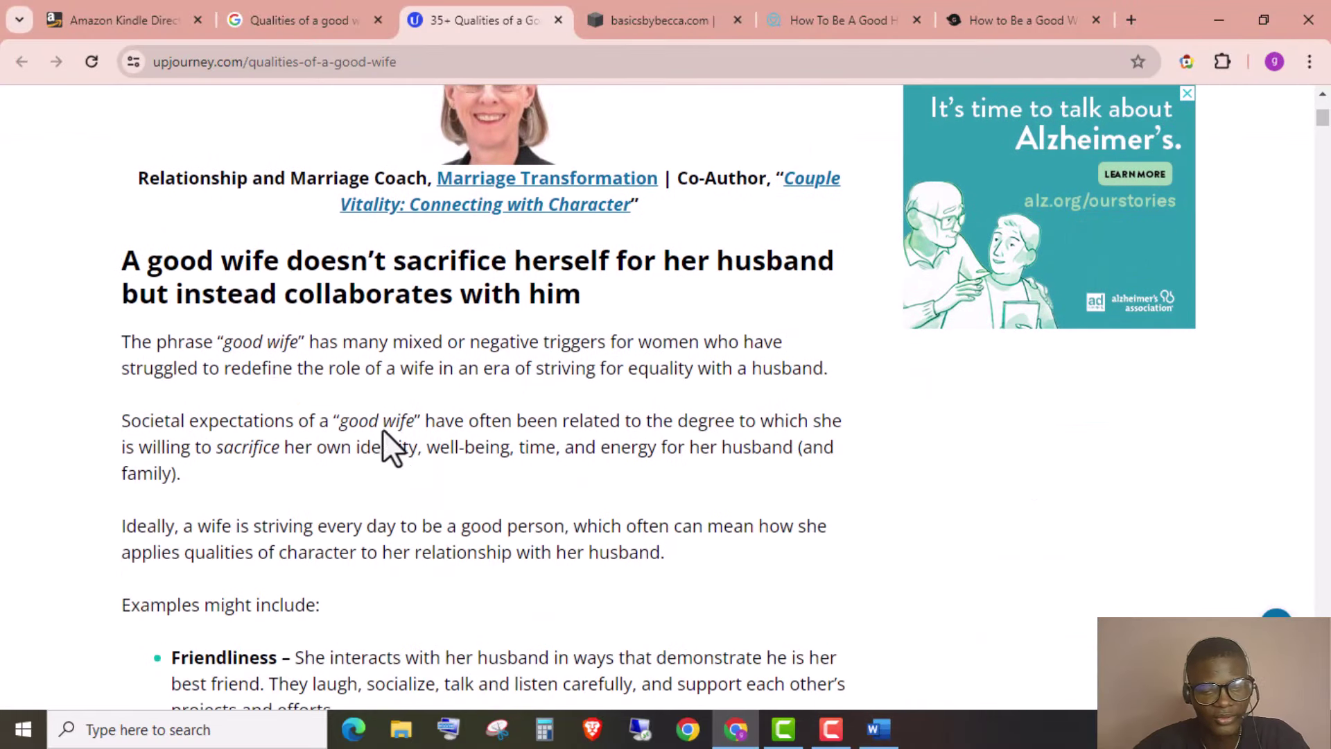
left_click_drag(124, 264, 233, 314)
scroll(217, 339, "down", 4)
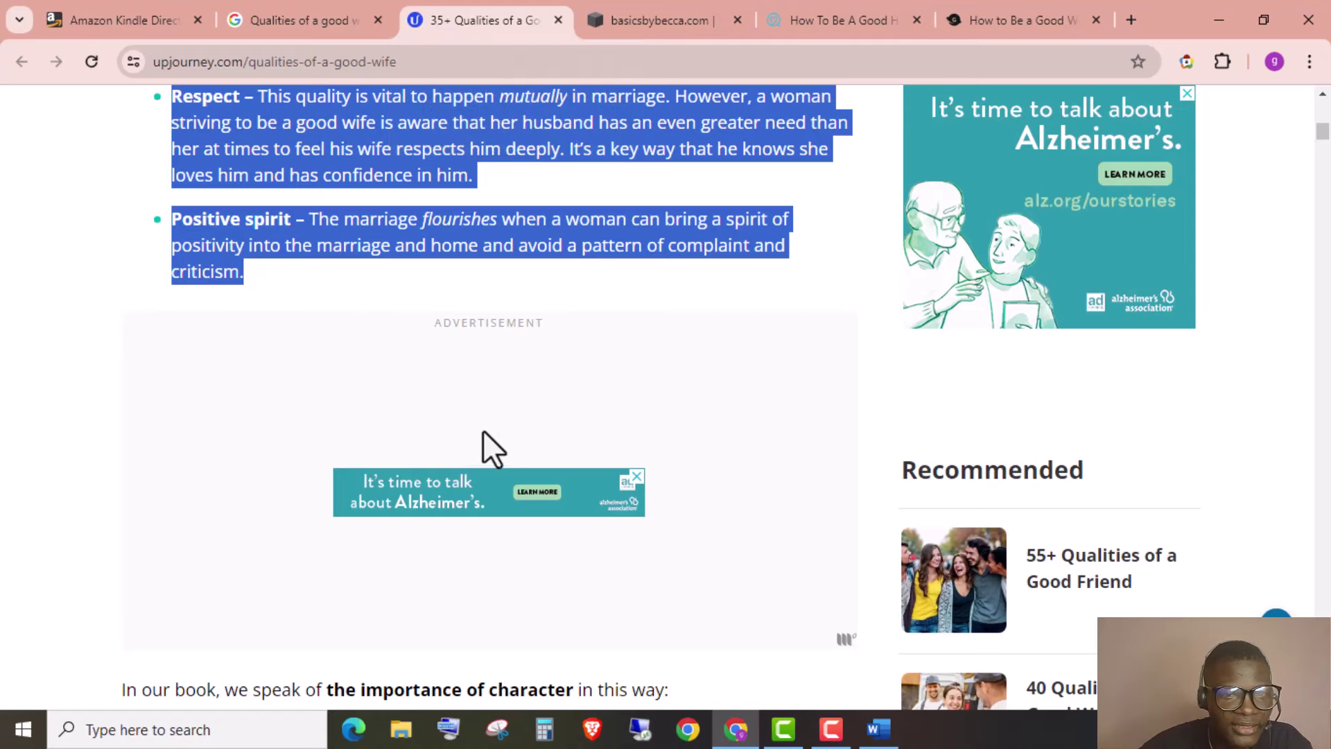
left_click(878, 729)
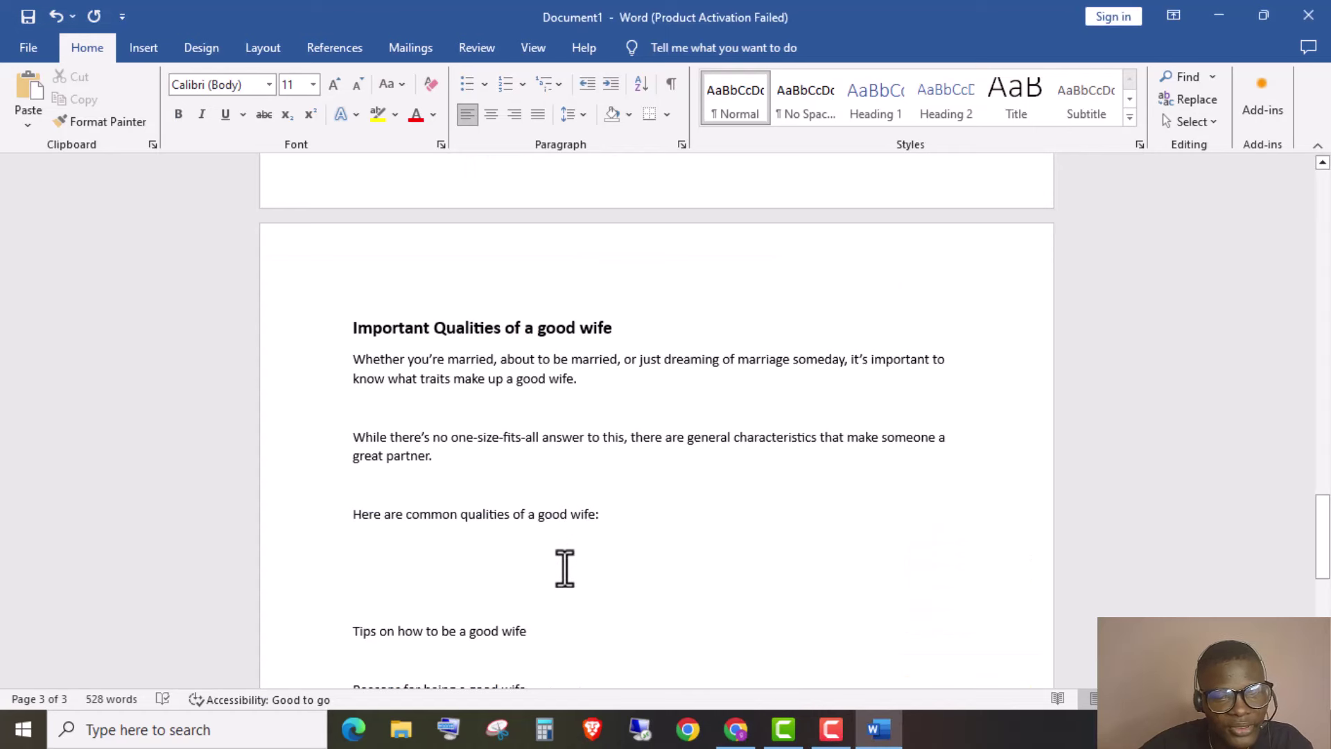
key("Return")
key("Return")
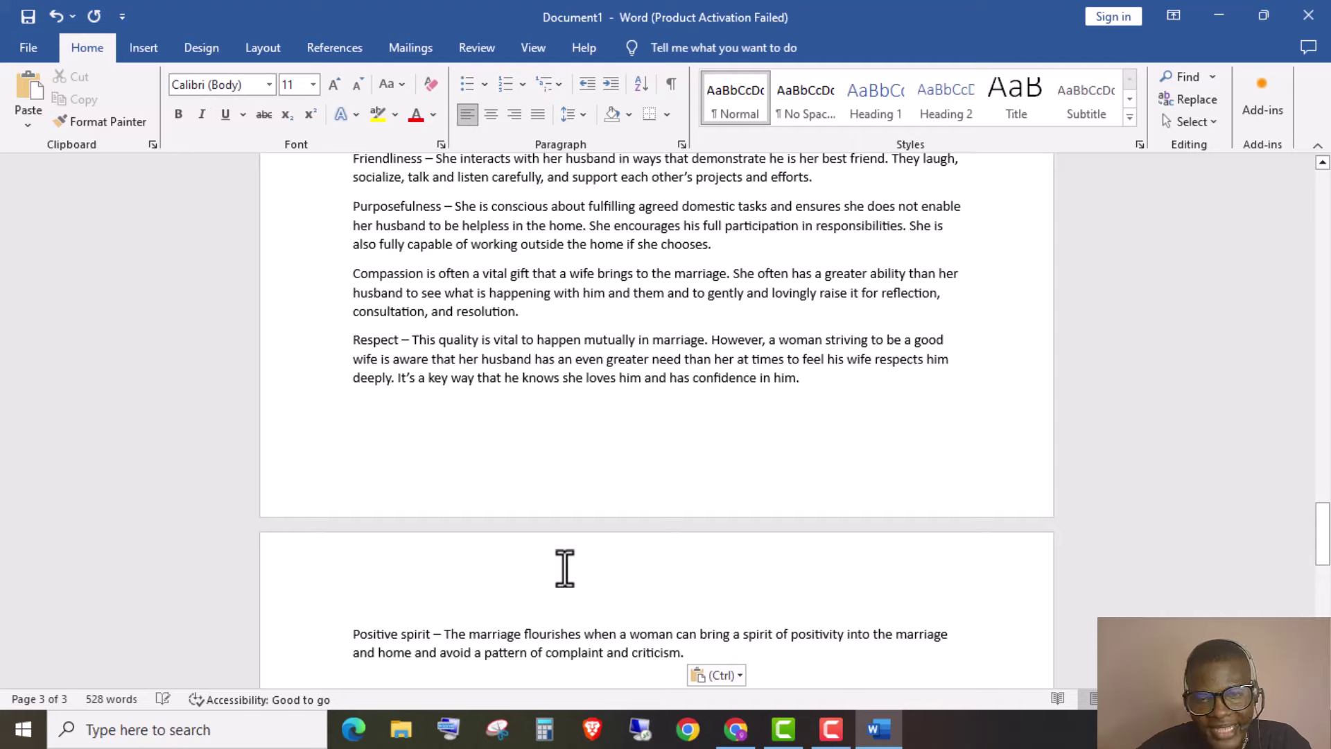
key("ctrl+s")
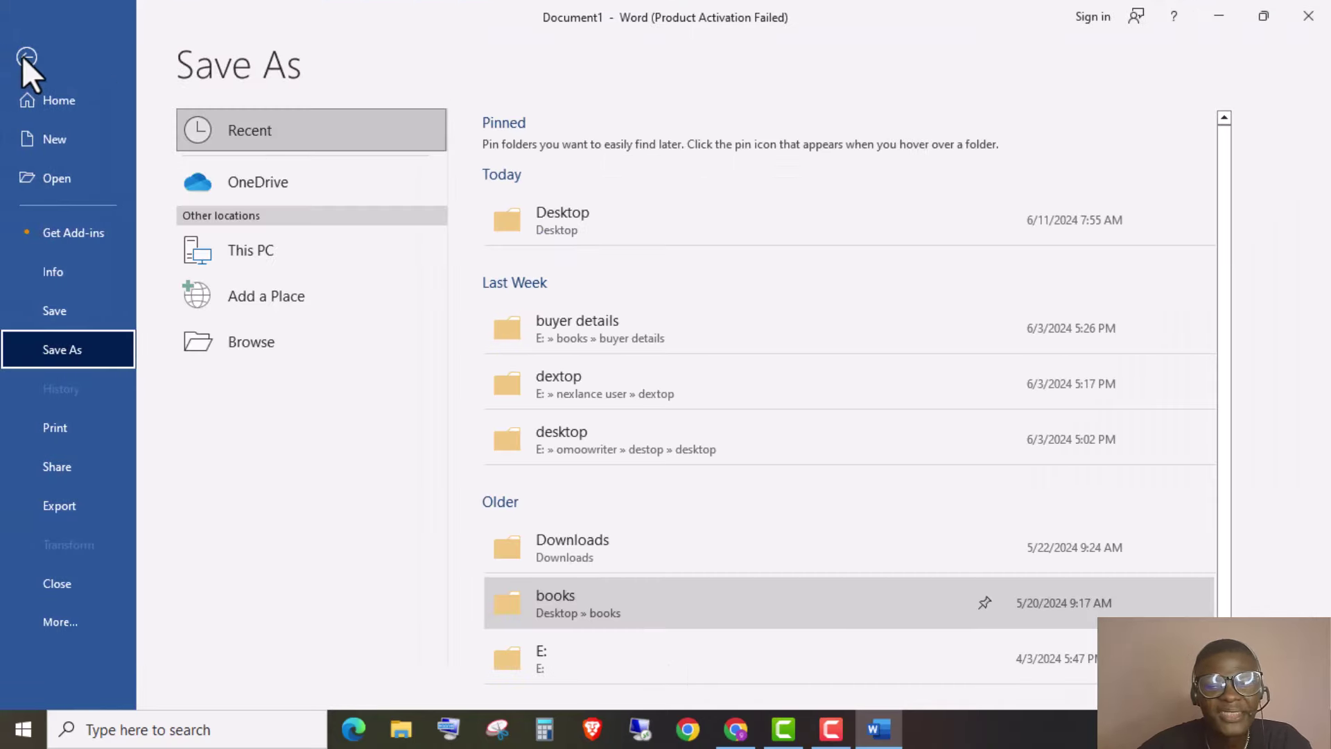
left_click(26, 57)
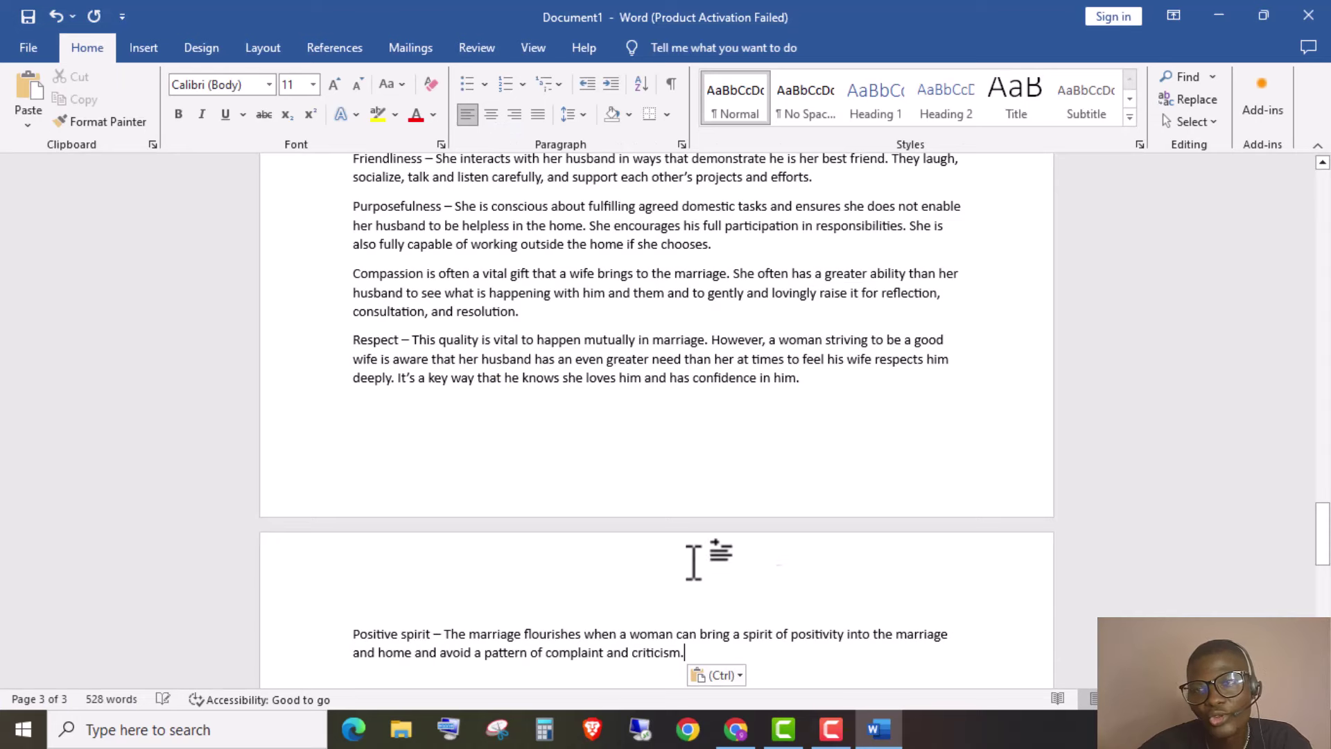
Select the article text from 'In our book' through 'commitment.'.
left_click(735, 728)
scroll(486, 520, "down", 5)
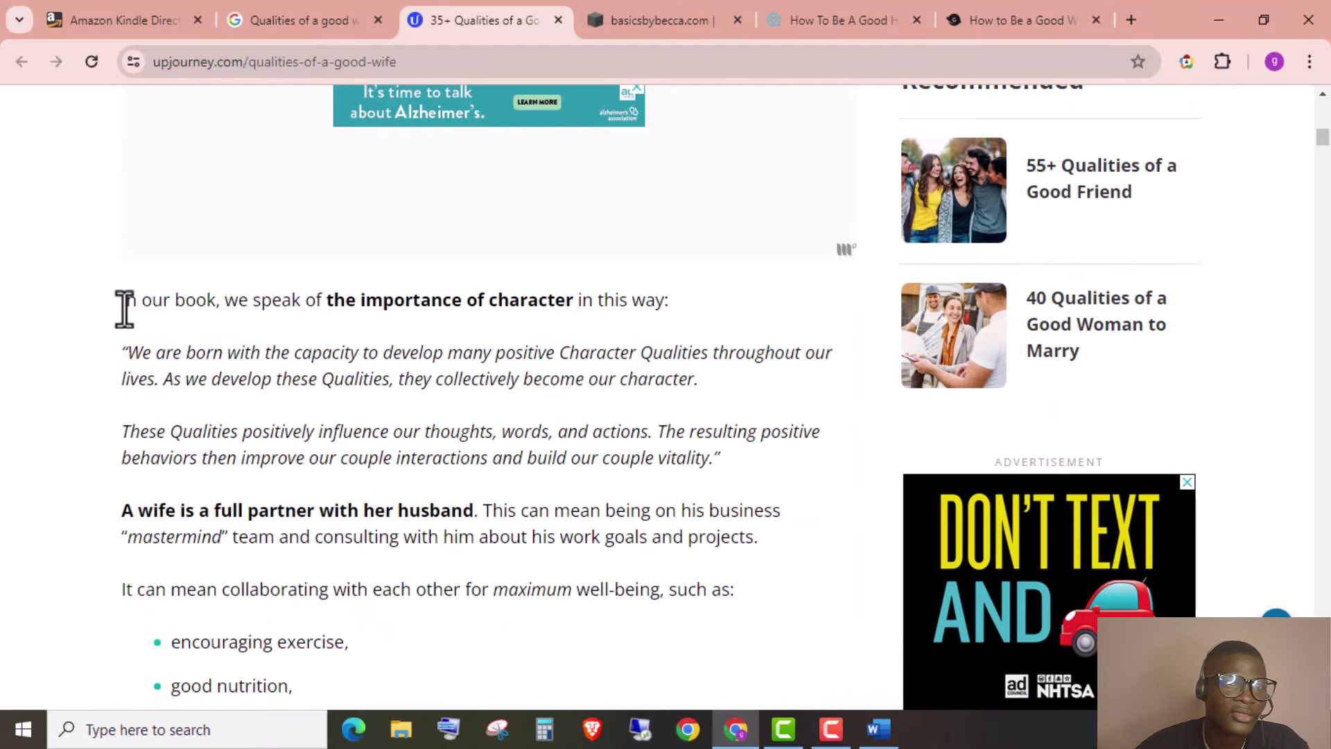
left_click_drag(122, 300, 169, 339)
scroll(169, 336, "down", 5)
scroll(170, 336, "down", 3)
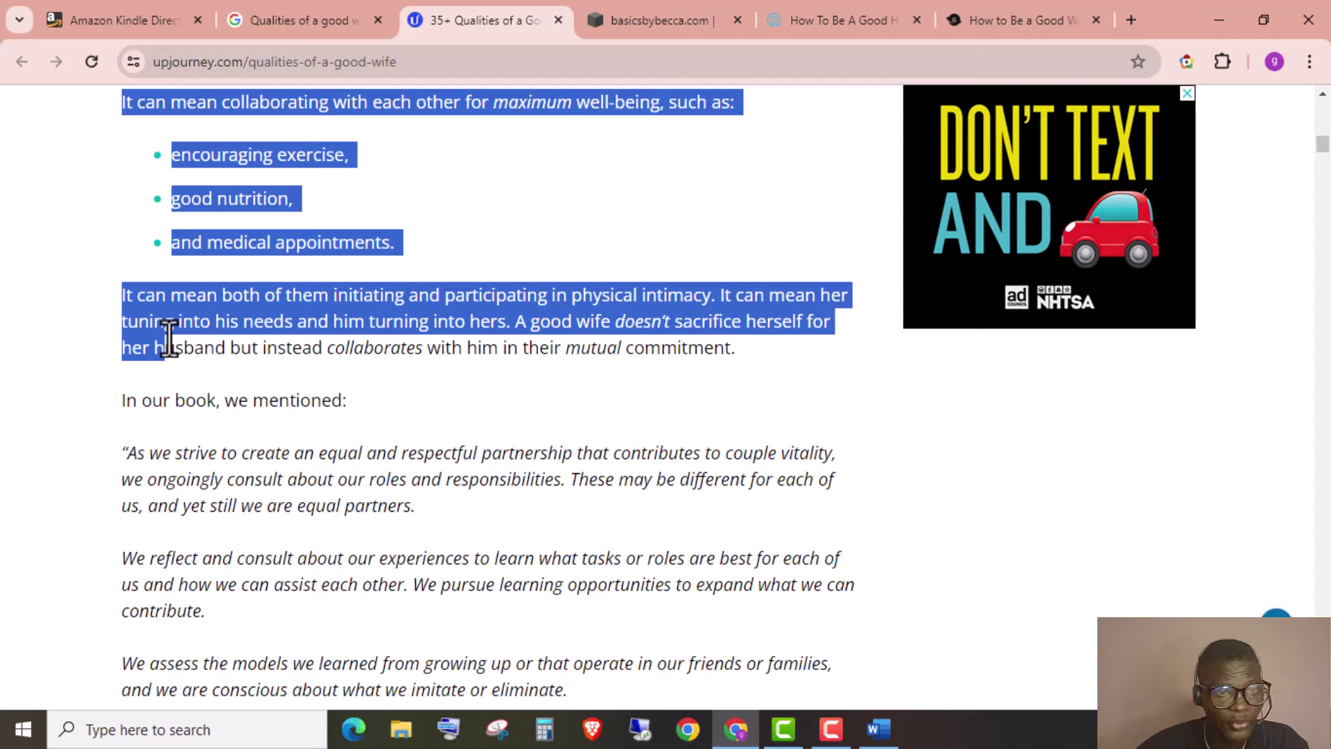
left_click_drag(170, 336, 754, 343)
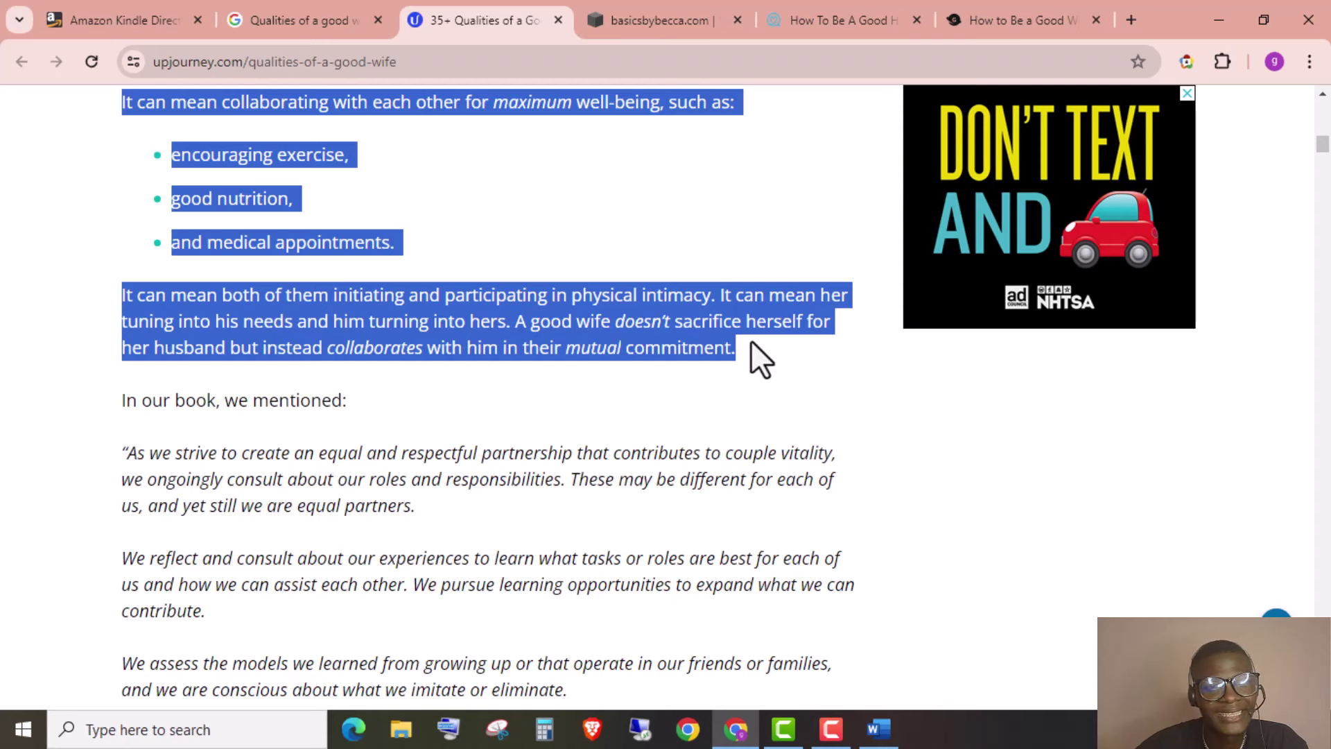
scroll(624, 448, "down", 4)
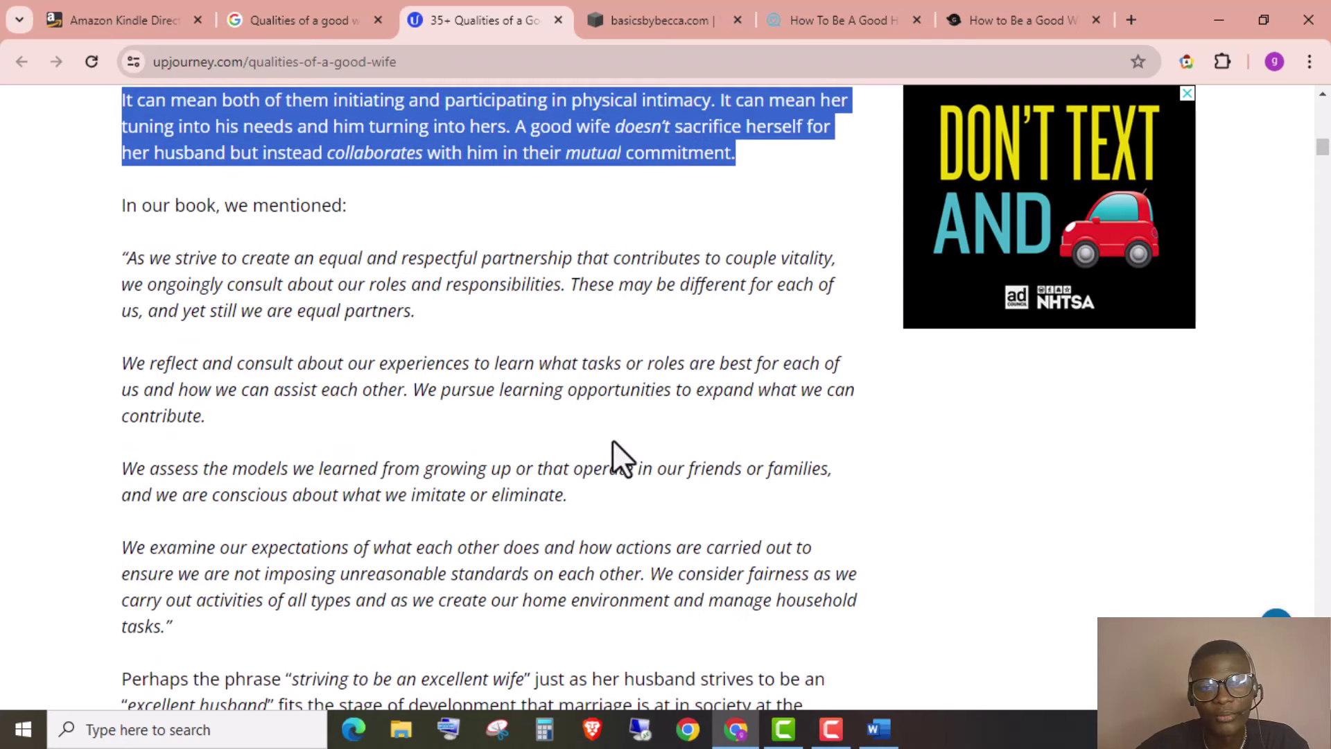
scroll(613, 468, "down", 9)
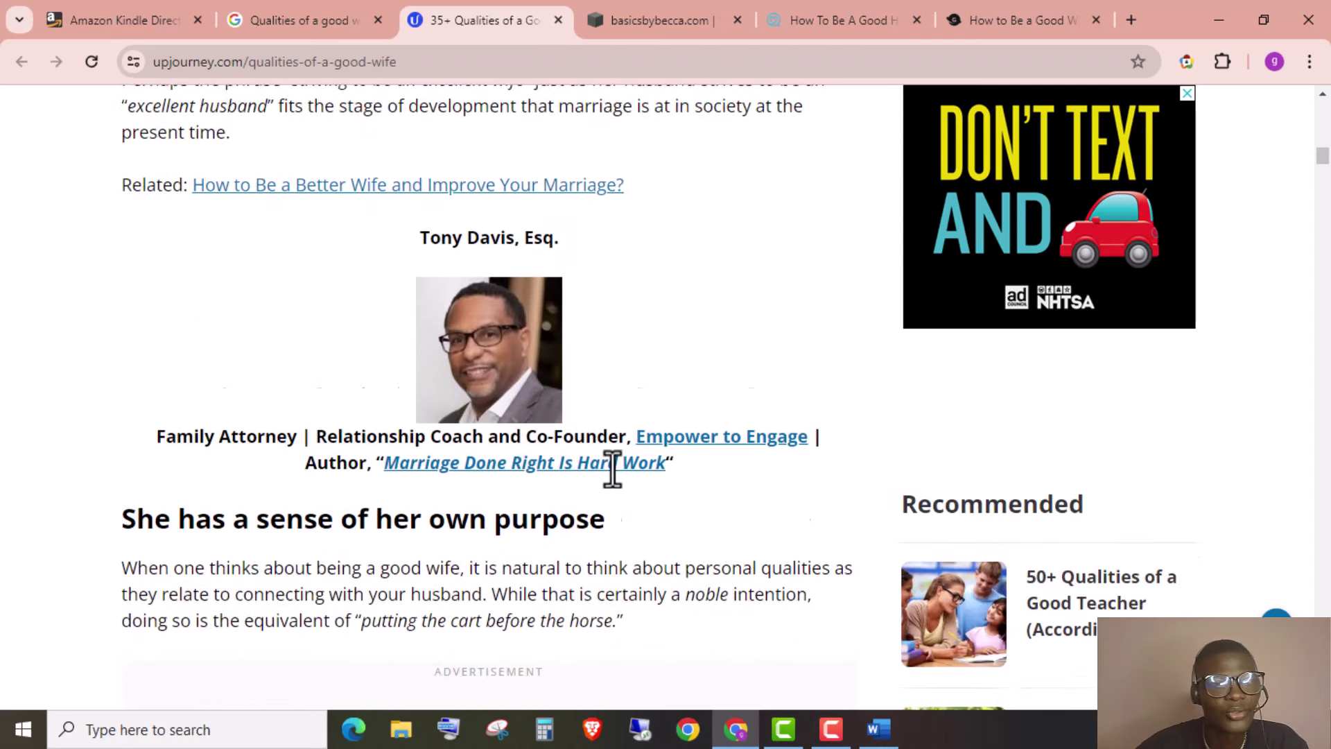
Add a new line after the Positive spirit paragraph in Word and save.
left_click(878, 729)
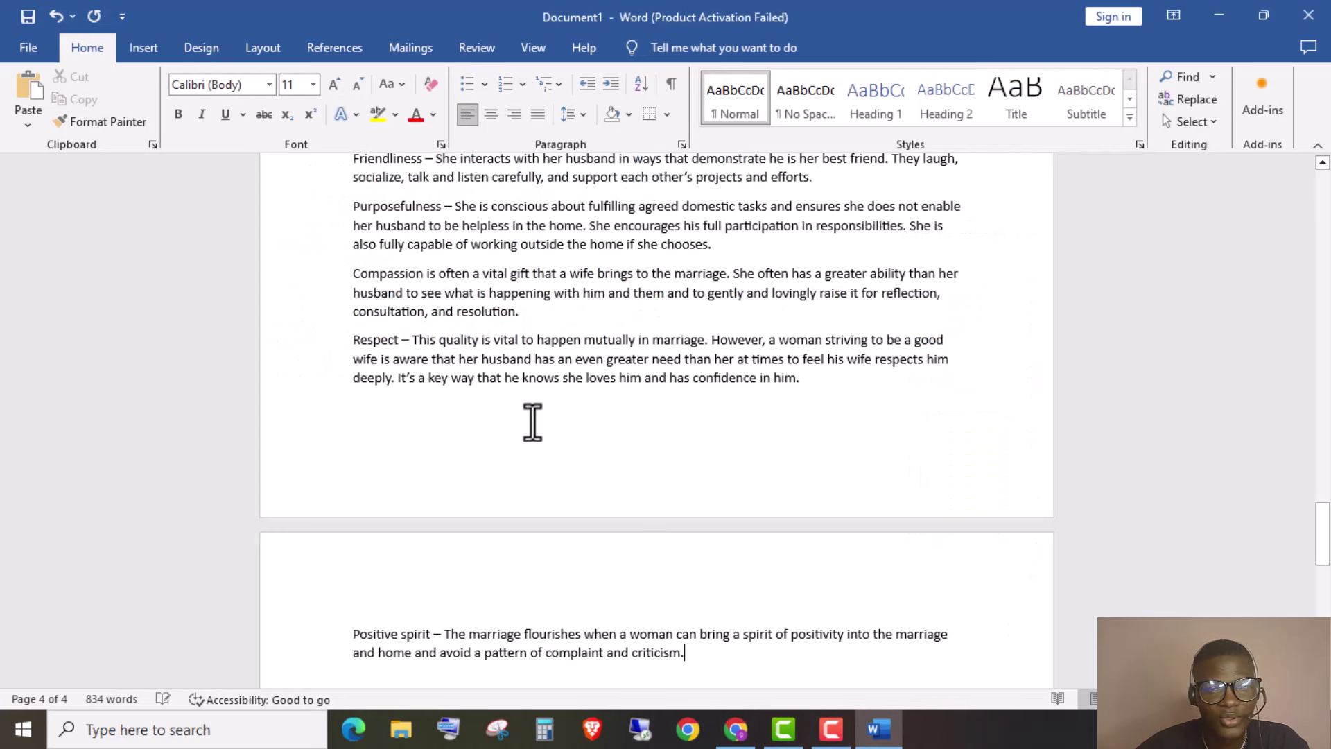
key("Return")
key("Return")
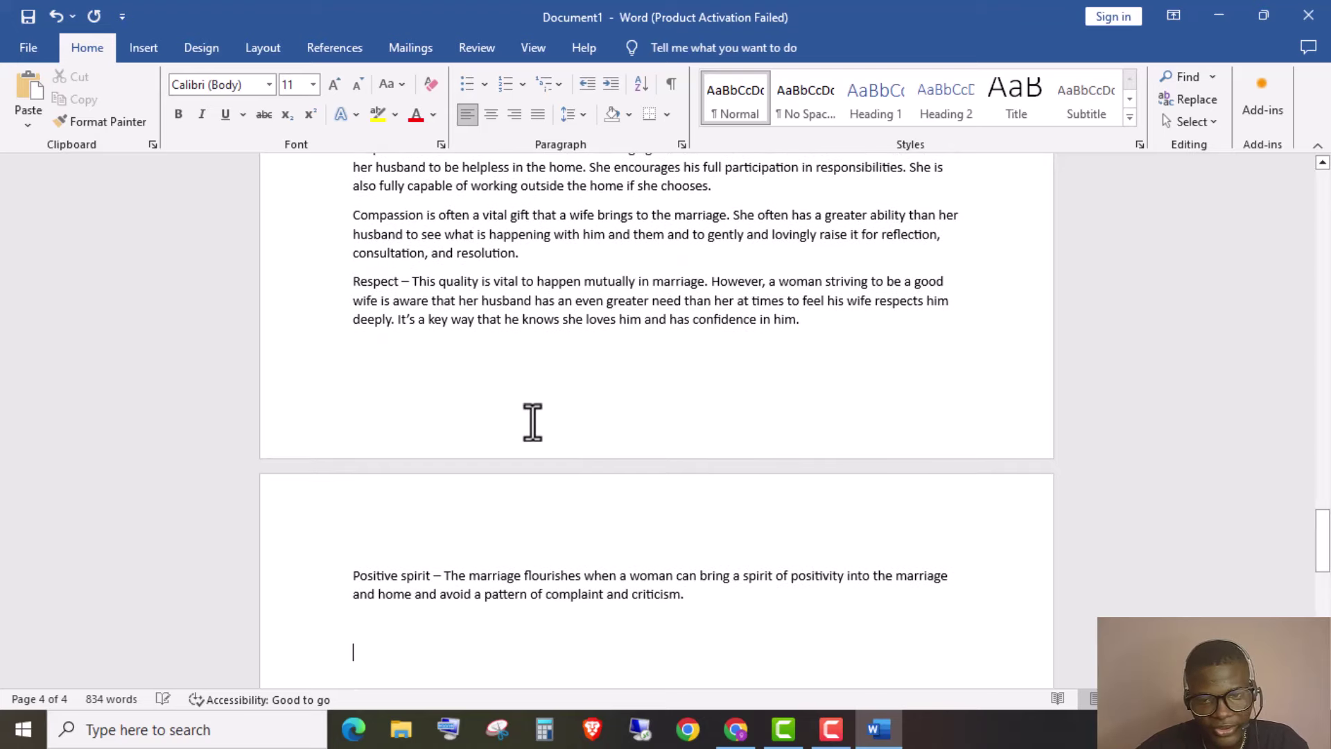
scroll(532, 422, "up", 10)
key("ctrl+s")
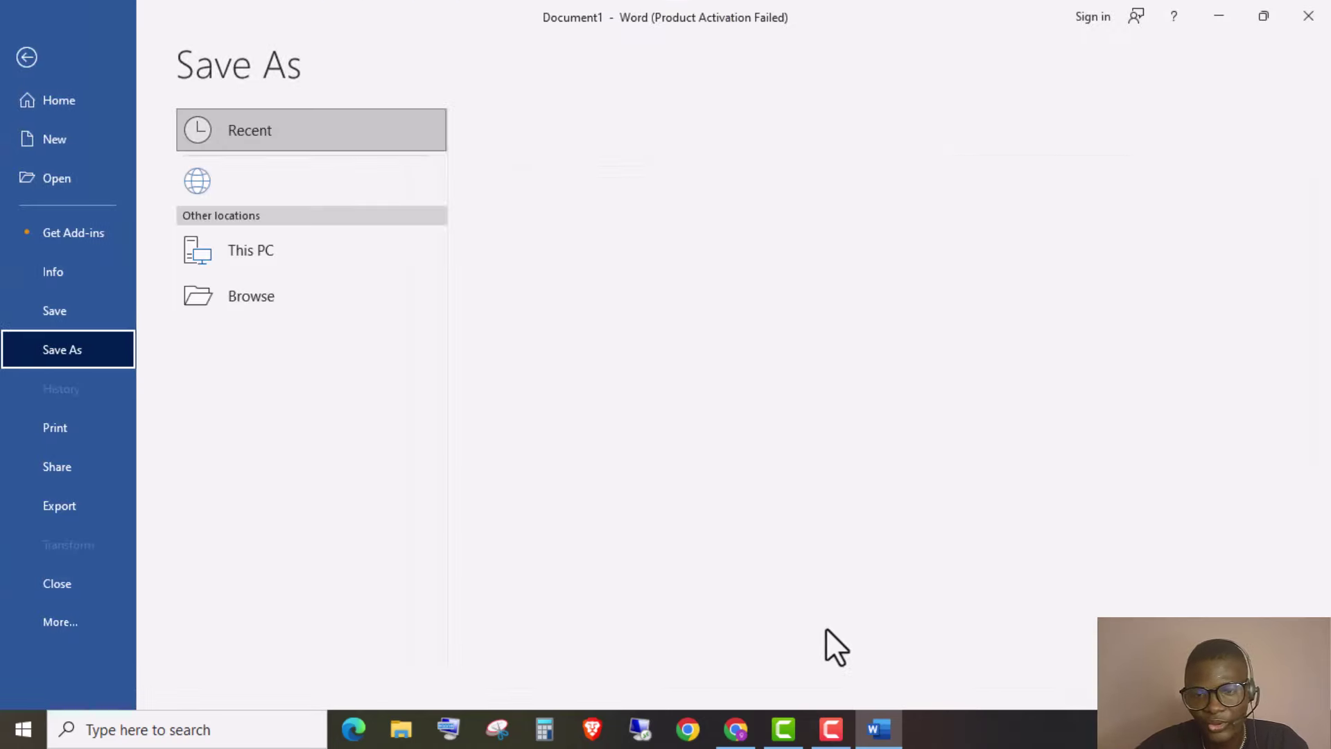
left_click(24, 54)
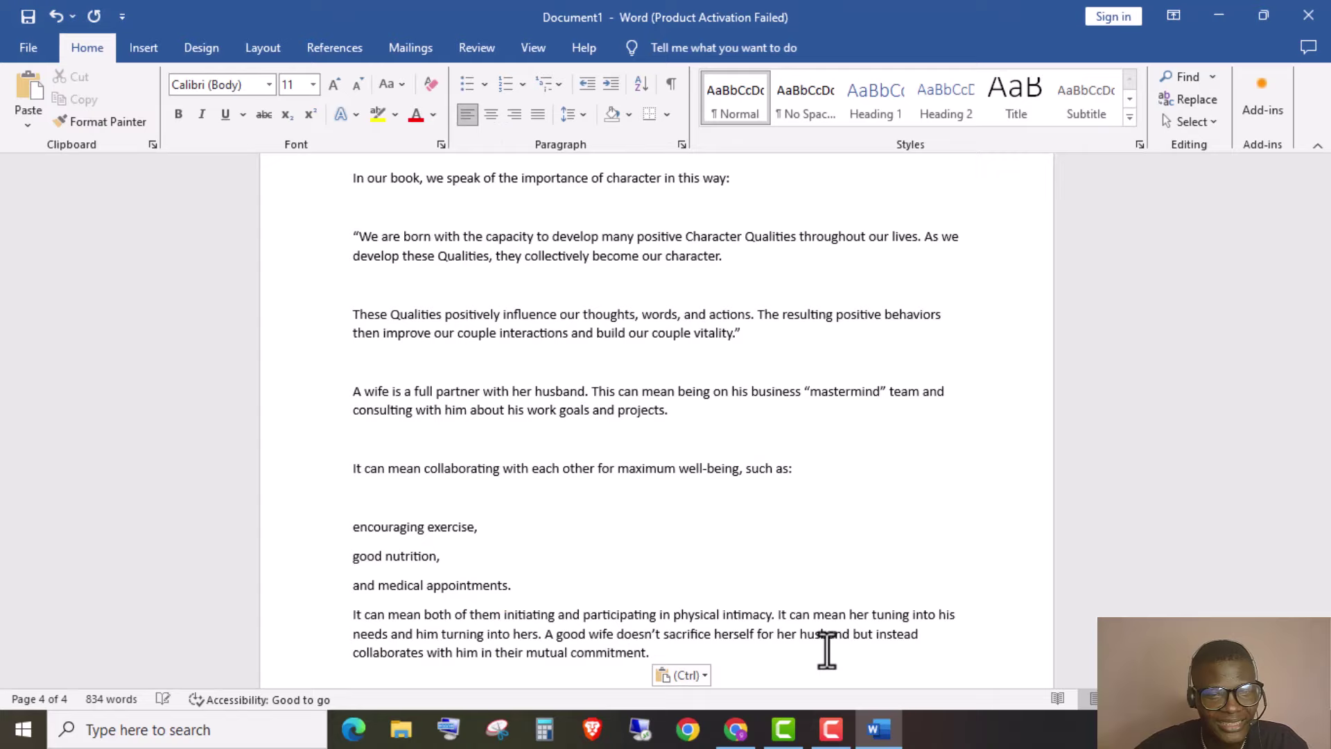
Paste the copied qualities text from the article into the Word document.
left_click(735, 727)
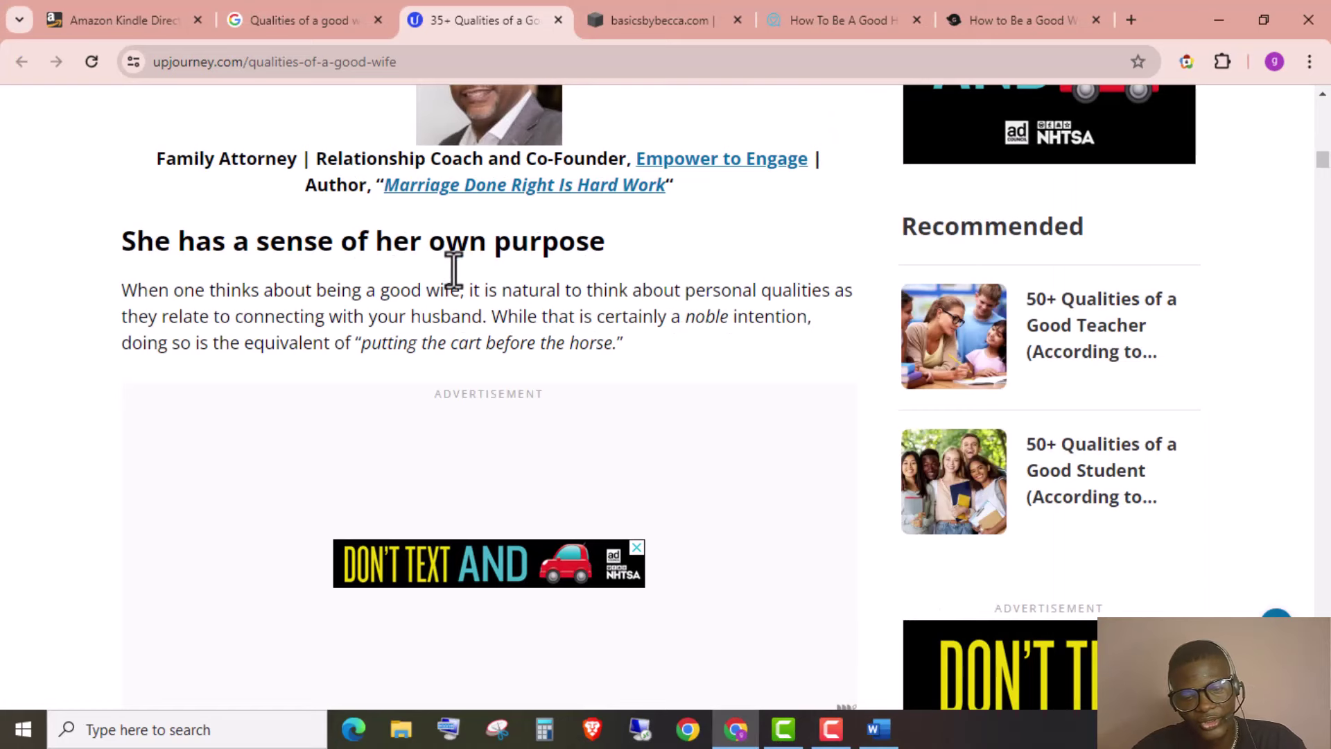
scroll(457, 326, "down", 3)
scroll(454, 368, "down", 20)
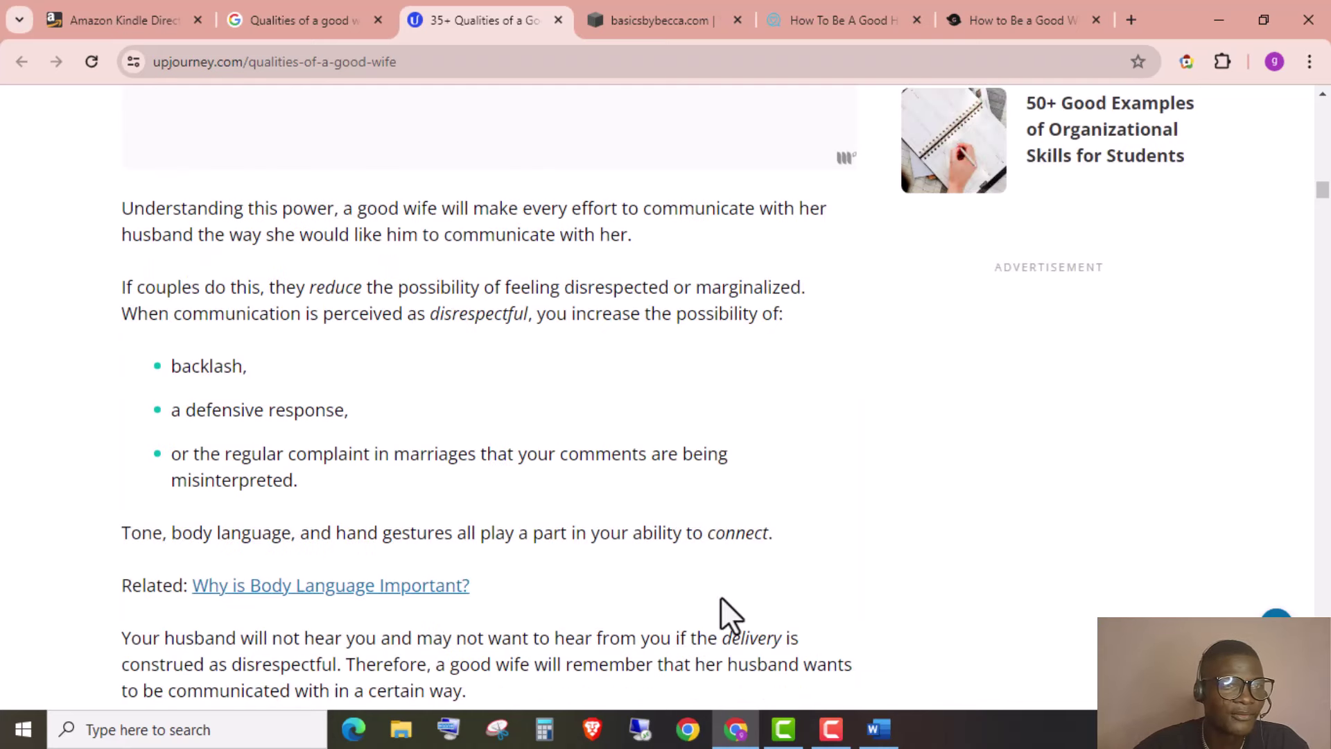
left_click(879, 728)
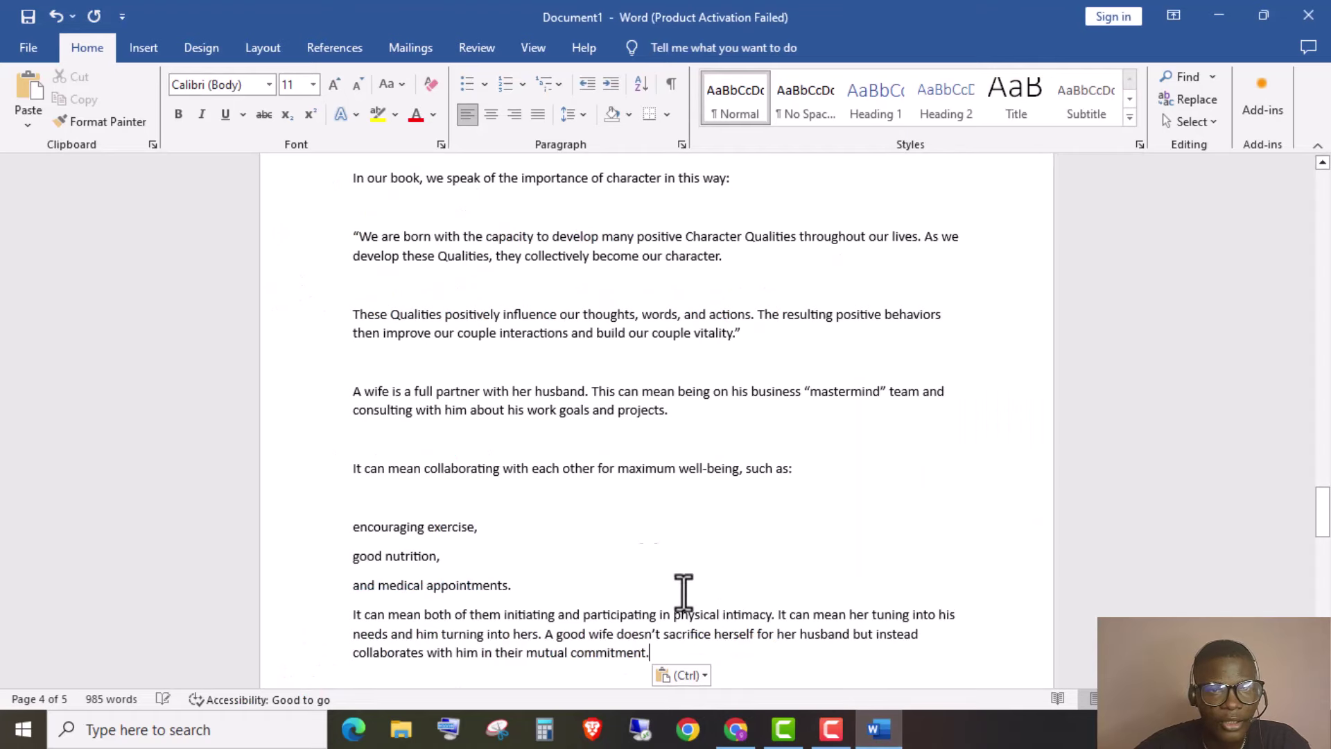
scroll(645, 558, "down", 3)
key("ctrl+v")
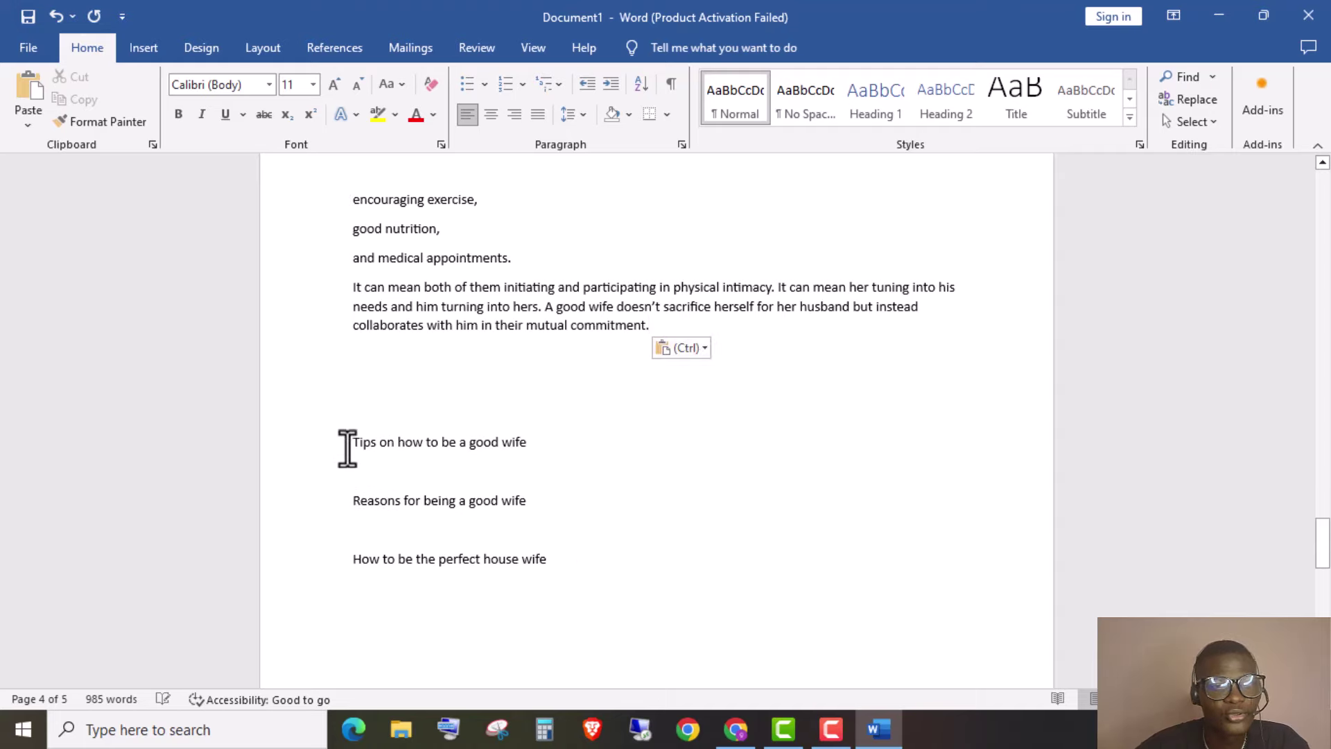
Move the 'Tips on how to be a good wife' heading onto a new page with blank lines below.
left_click(349, 443)
key("ctrl+Return")
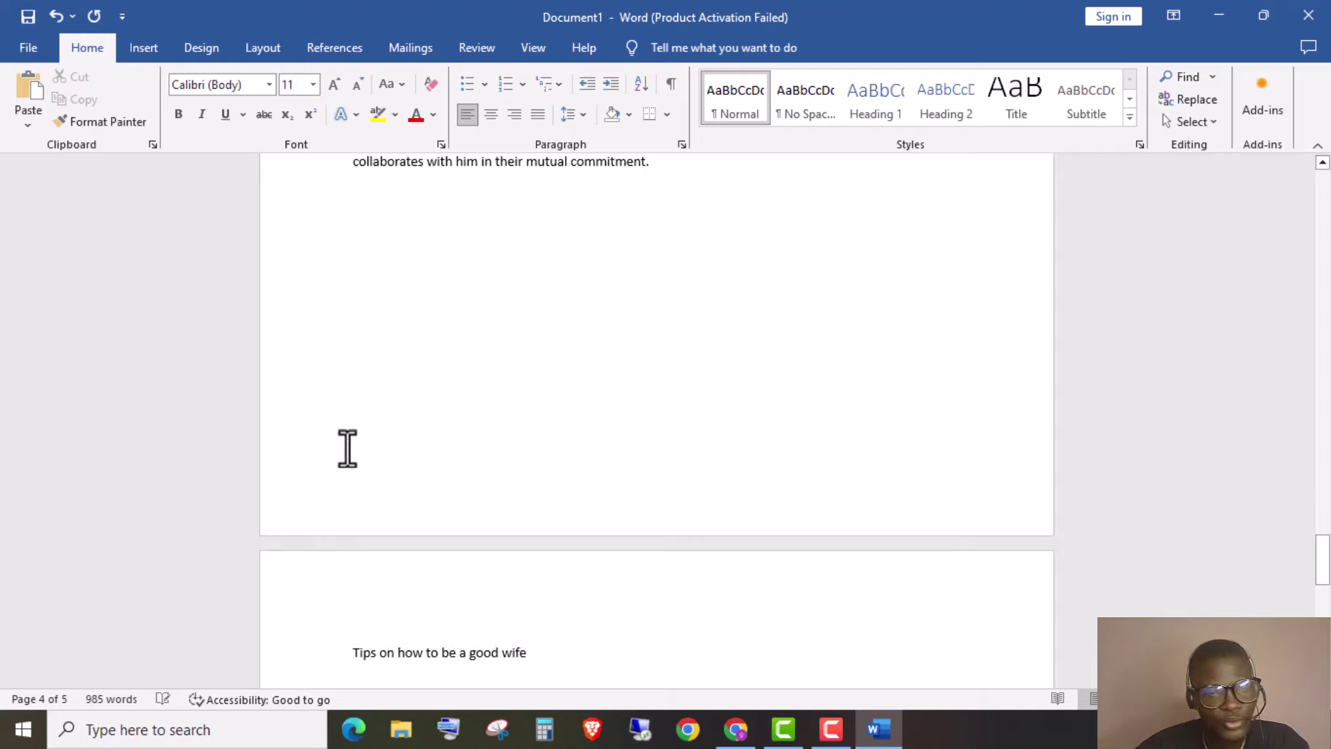
scroll(363, 463, "down", 2)
scroll(371, 477, "down", 3)
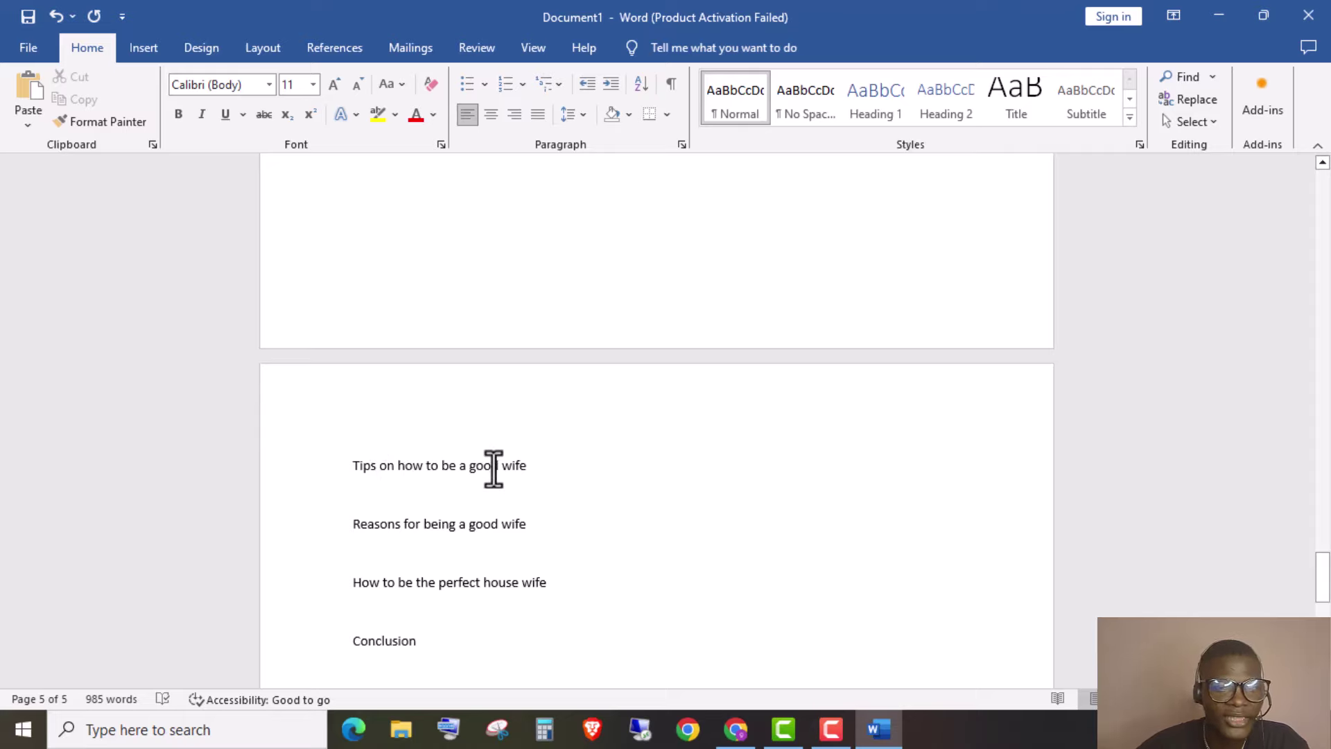
left_click(530, 471)
key("Return")
key("Return")
key("Return")
key("Return")
triple_click(530, 471)
key("ctrl+c")
scroll(860, 633, "down", 4)
left_click(724, 738)
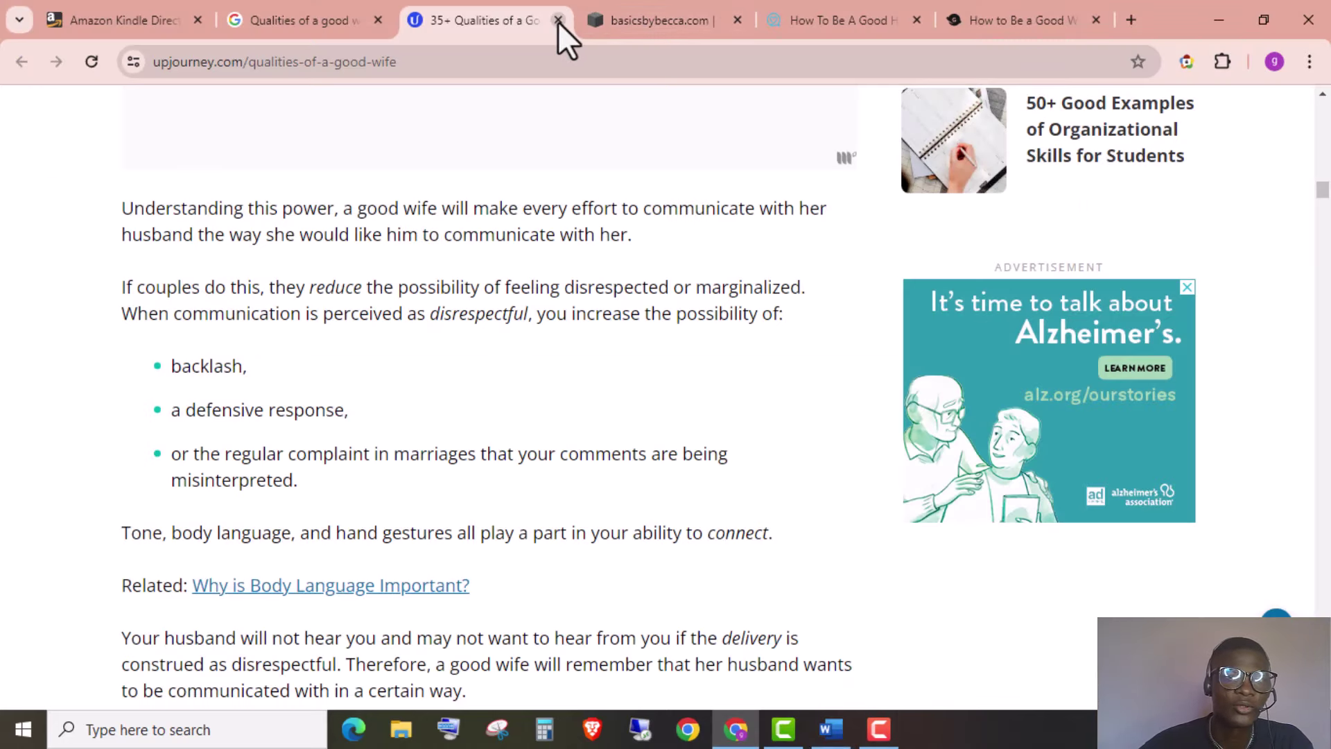
Close the upjourney and basicsbybecca tabs and search Google for tips on being a good wife.
left_click(557, 21)
left_click(557, 21)
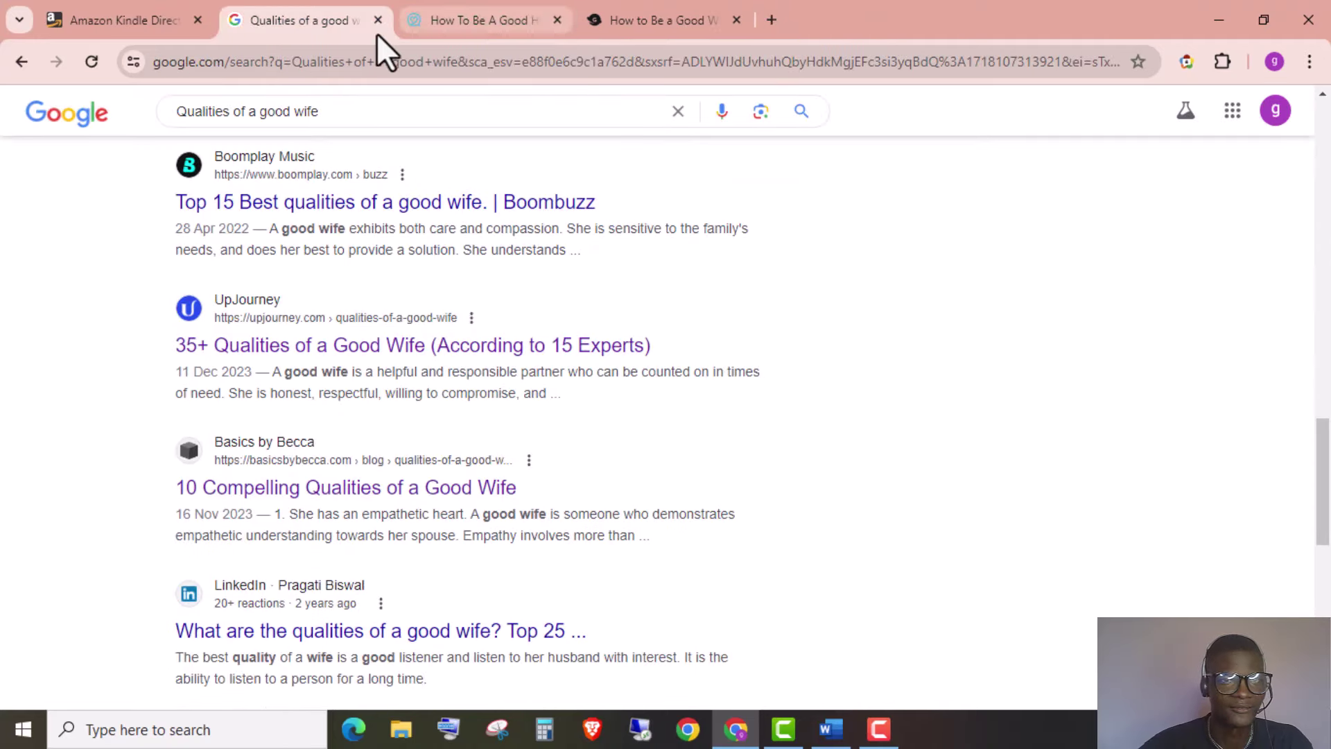
left_click_drag(381, 118, 165, 126)
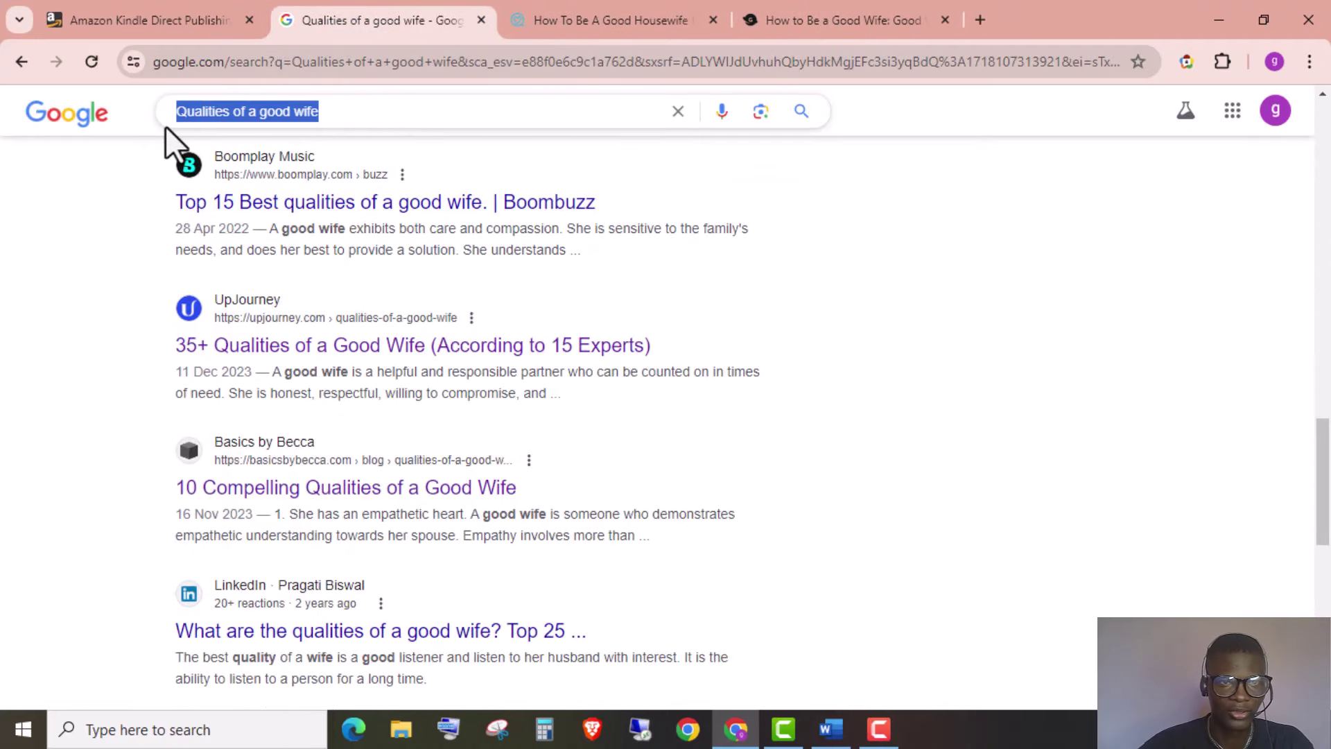
key("ctrl+v")
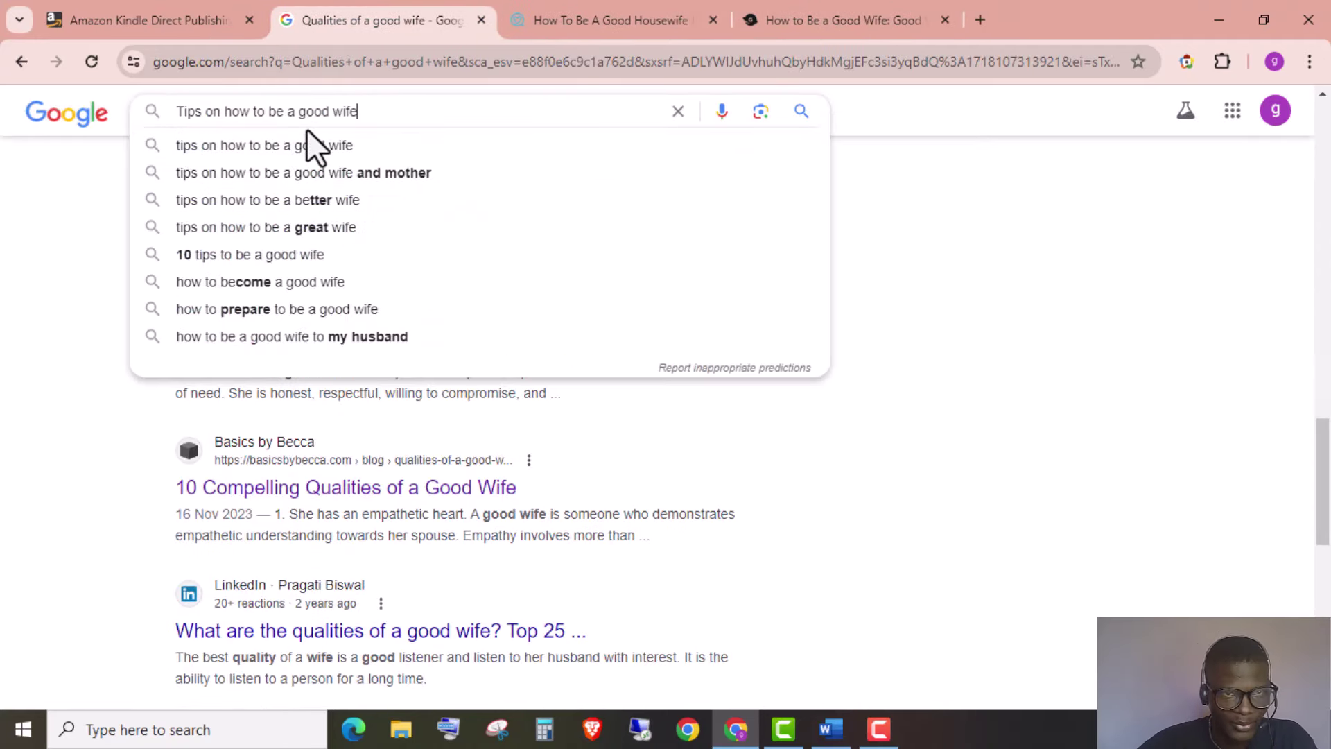
key("Return")
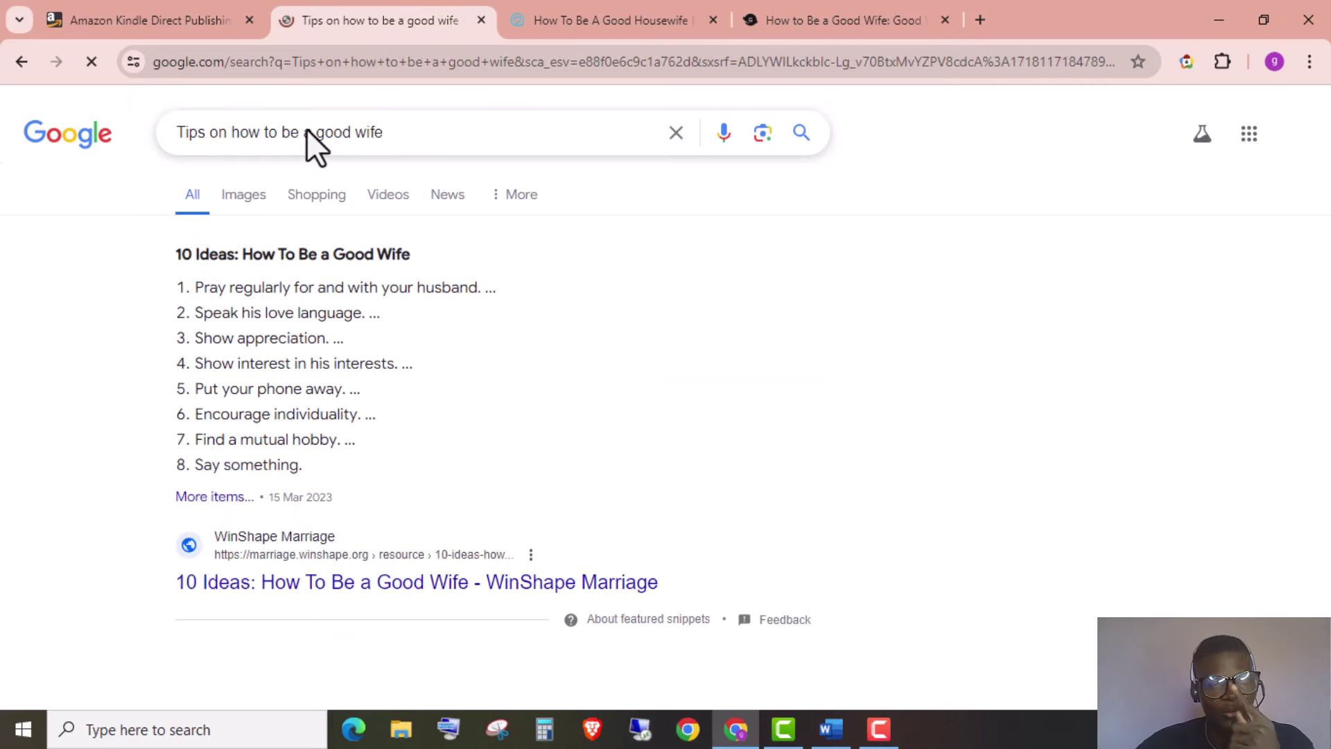
Open the Marriage.com result '30 Effective Tips on How to Be a Good Wife' in a new tab.
scroll(374, 416, "down", 1)
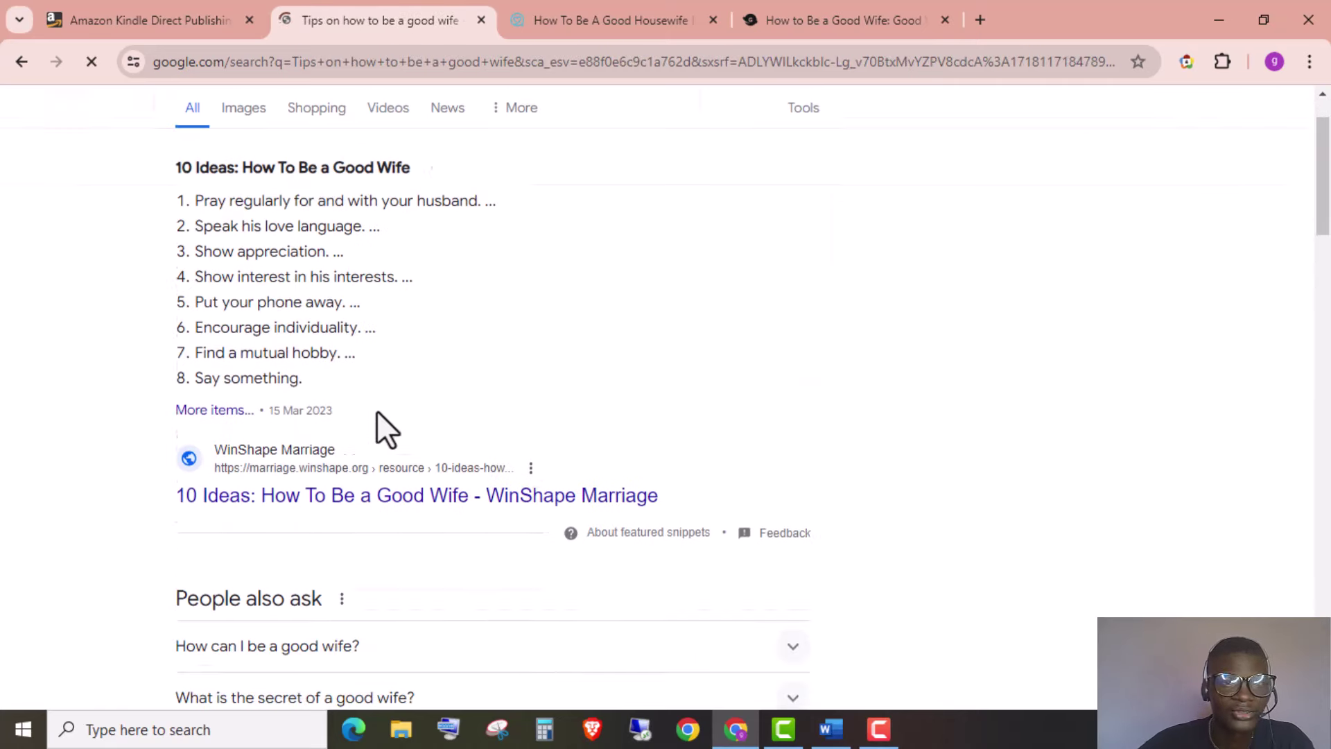
scroll(331, 364, "up", 1)
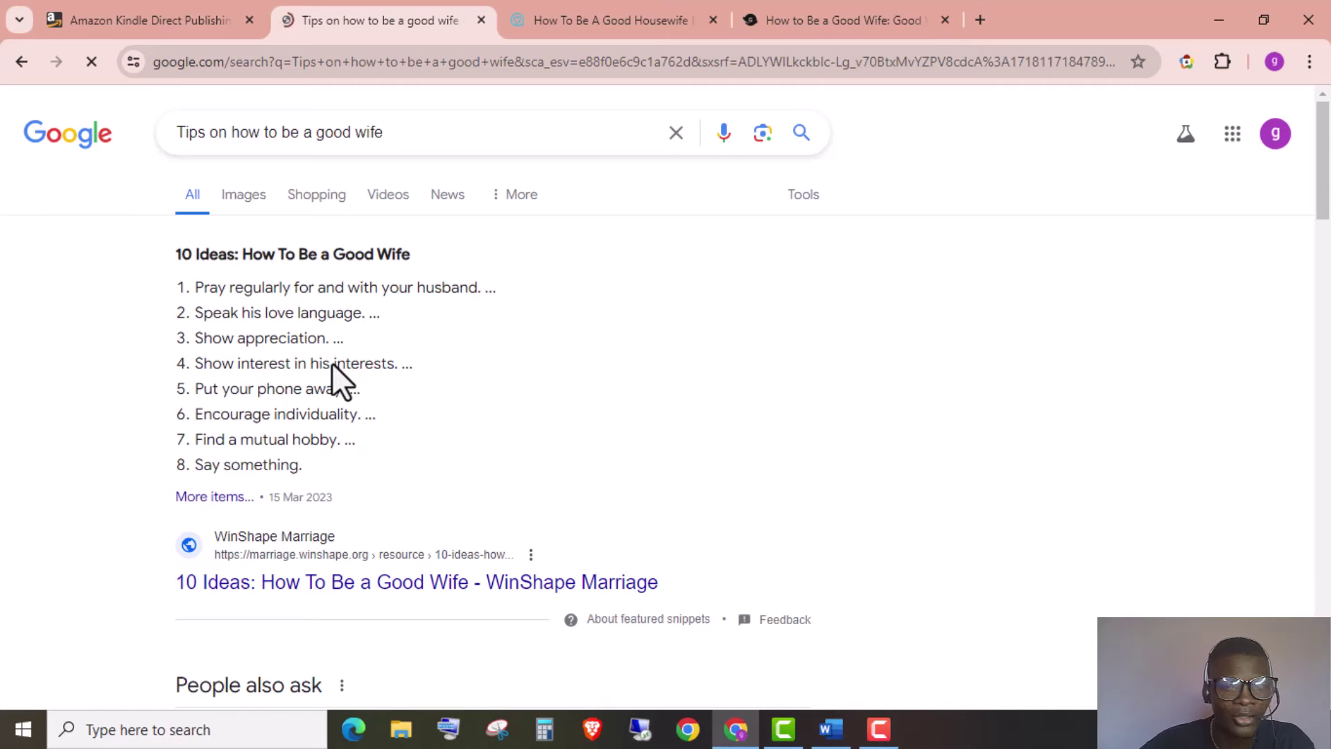
scroll(331, 363, "down", 2)
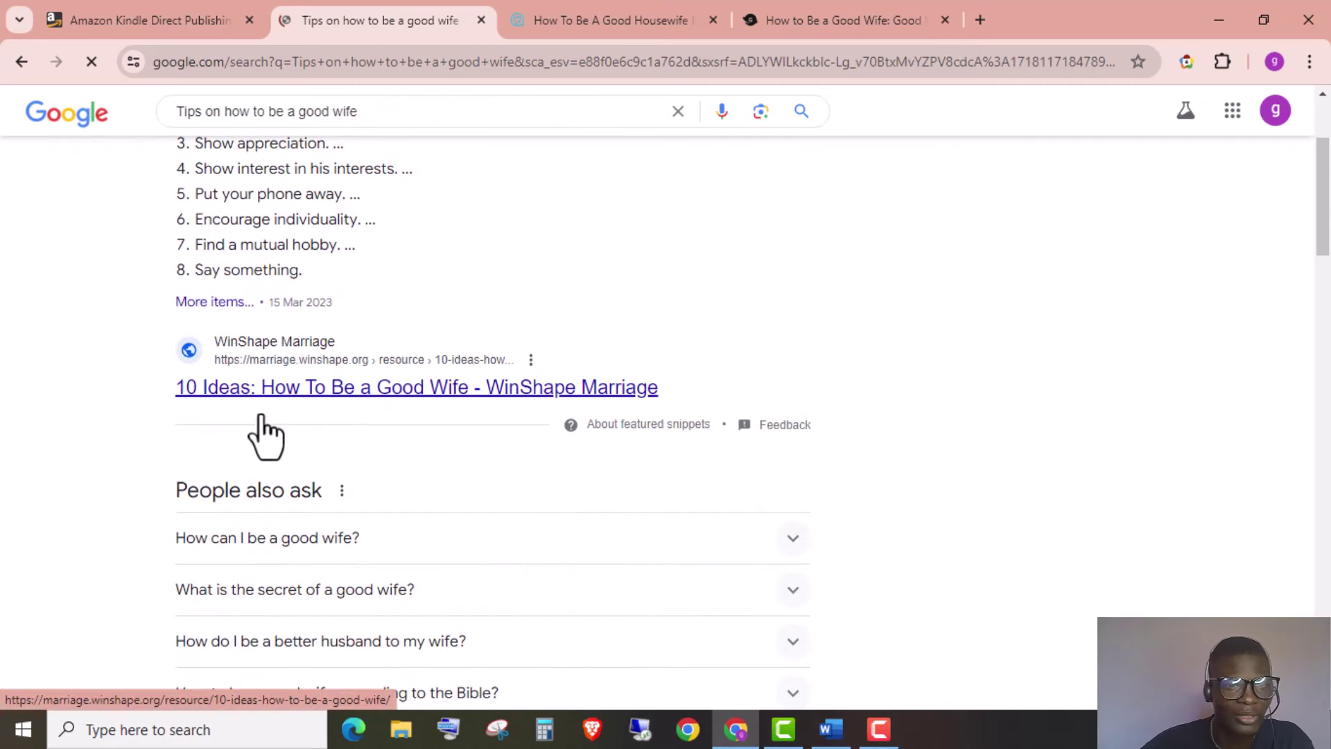
scroll(333, 395, "down", 5)
right_click(387, 355)
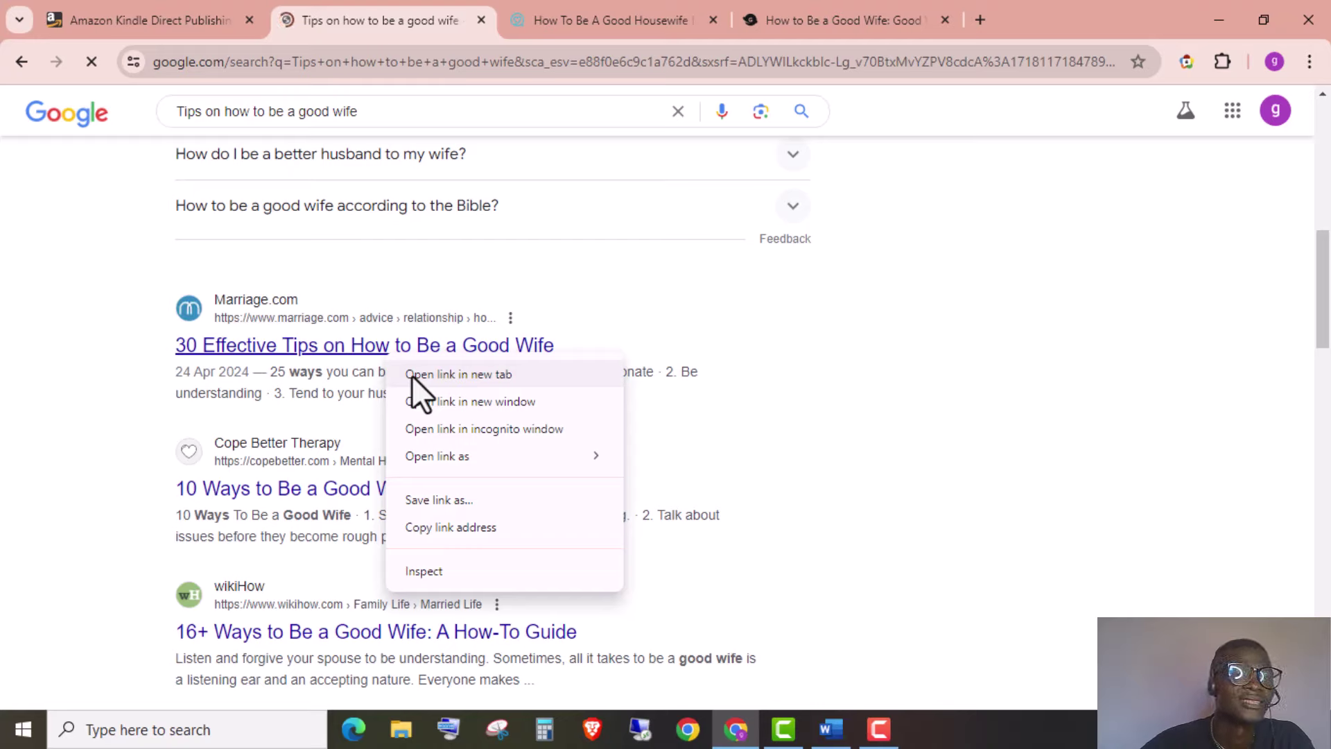
left_click(411, 376)
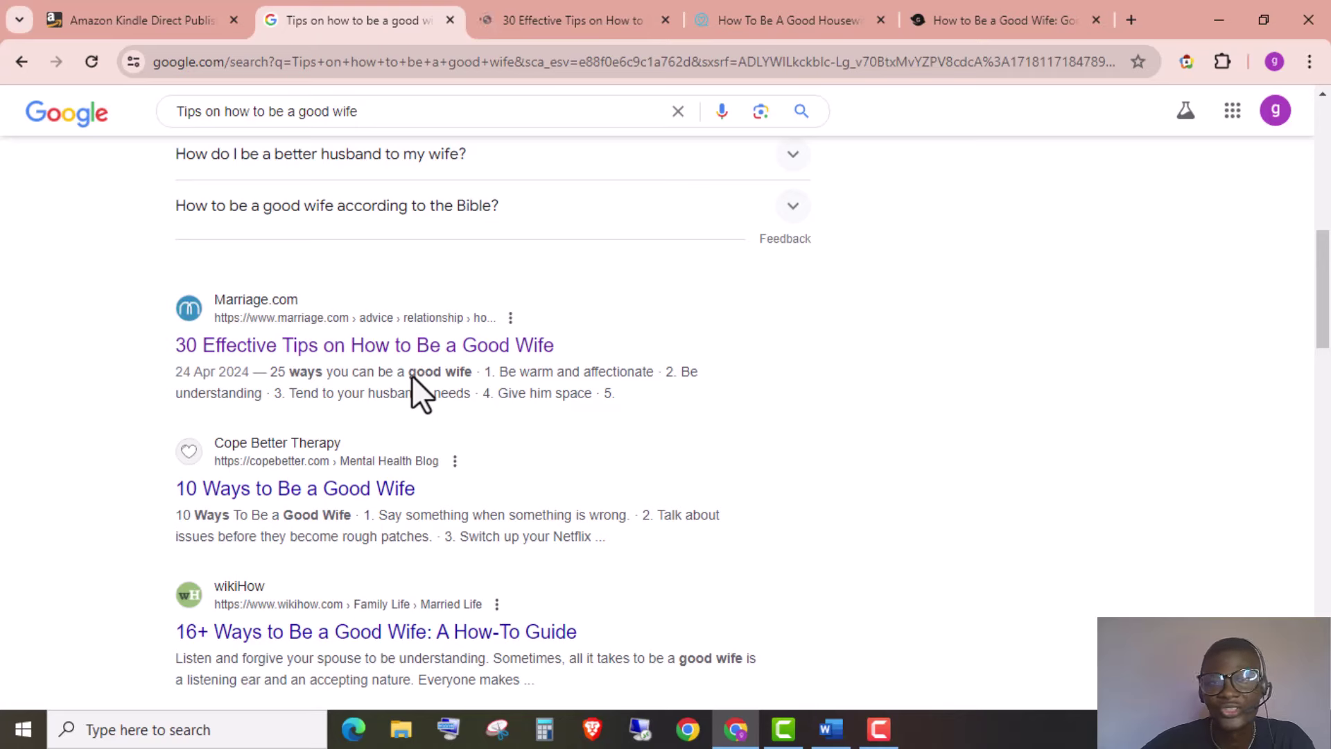
left_click(527, 30)
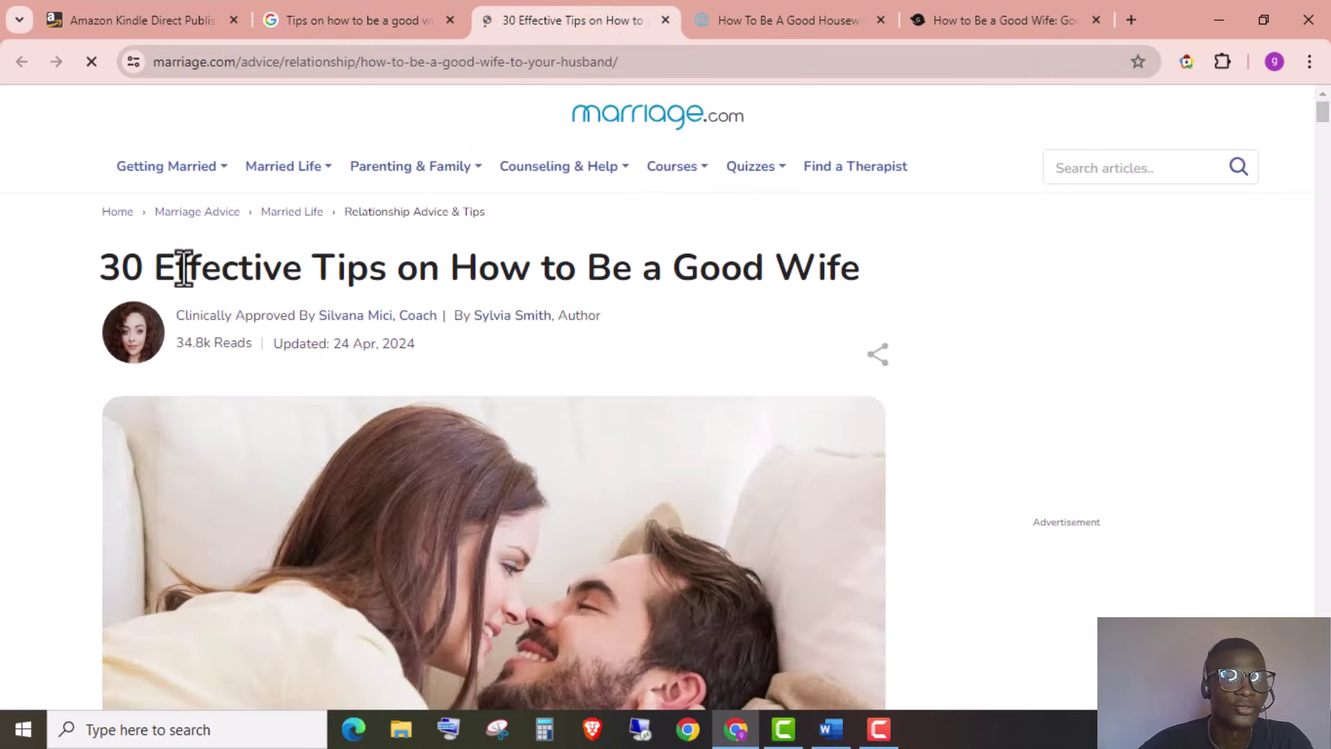
Select the title 'Effective Tips on How to Be a Good Wife' and return to Word.
left_click_drag(154, 267, 500, 267)
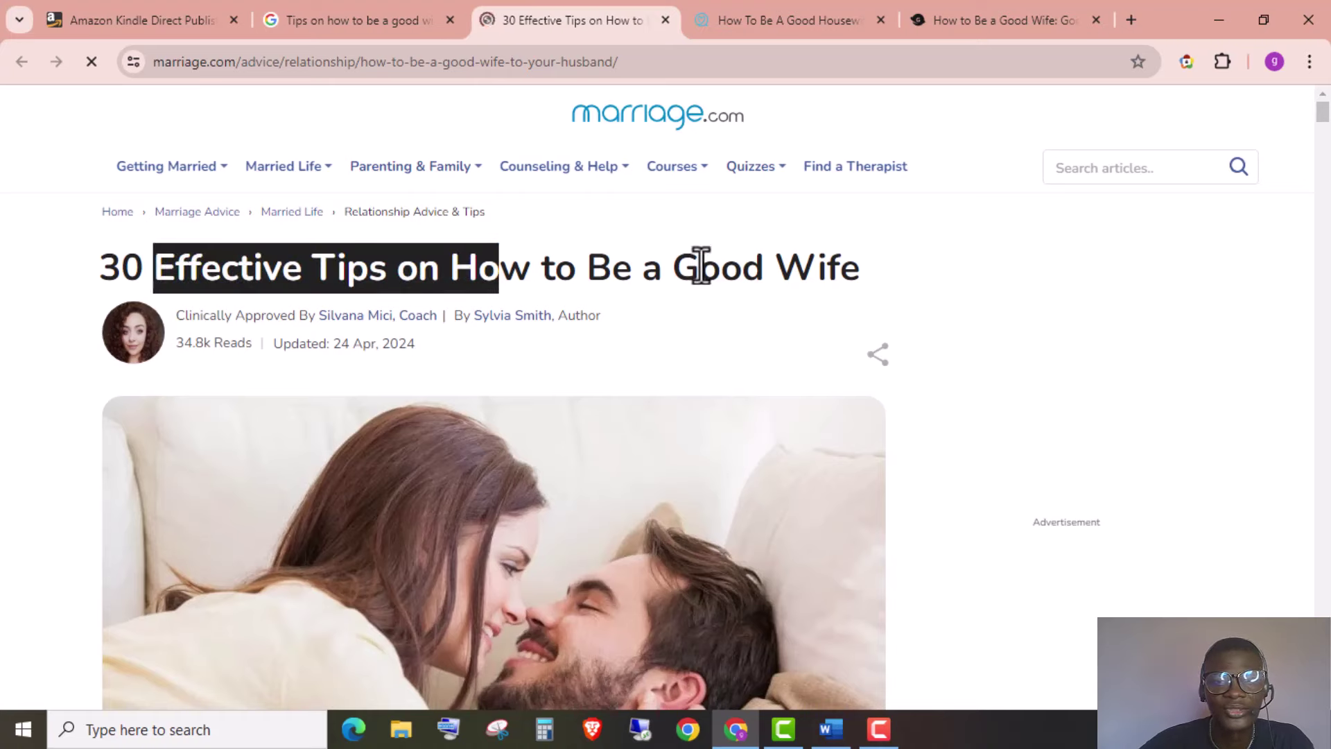
left_click_drag(702, 266, 860, 274)
key("ctrl+c")
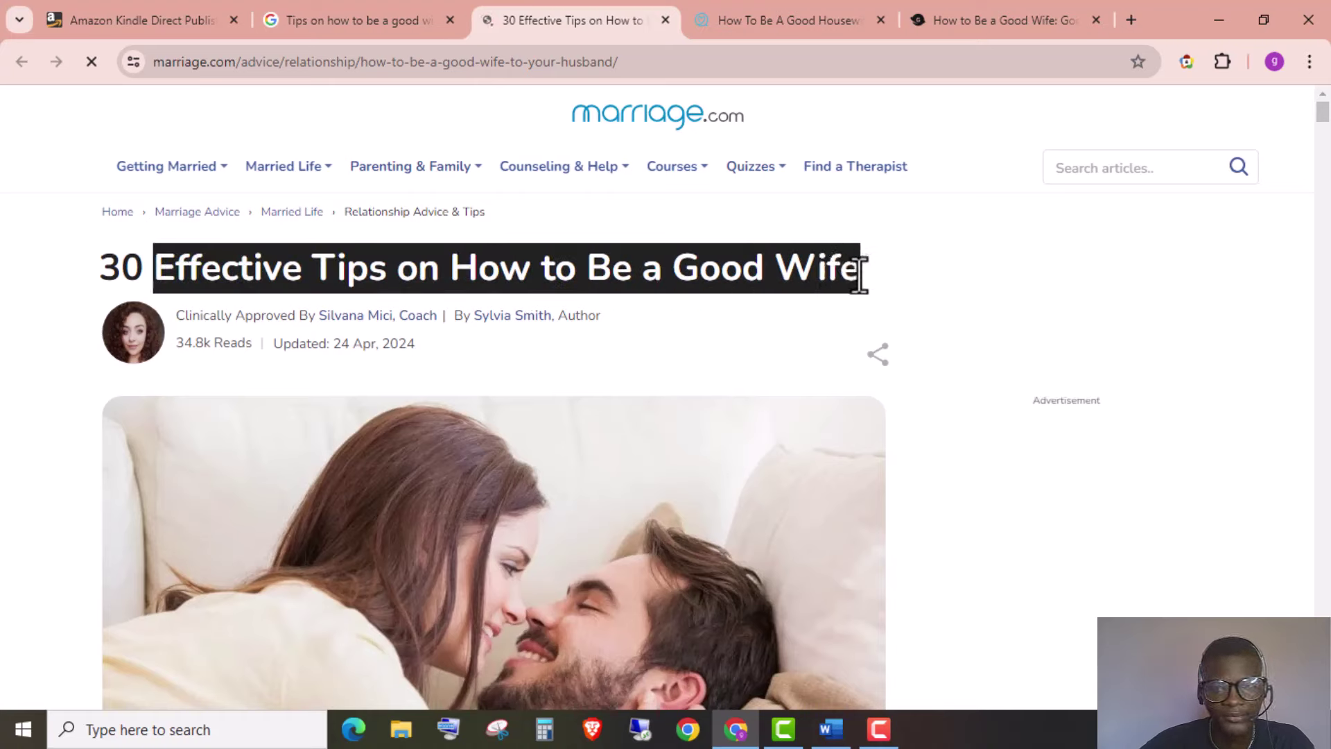
left_click(833, 729)
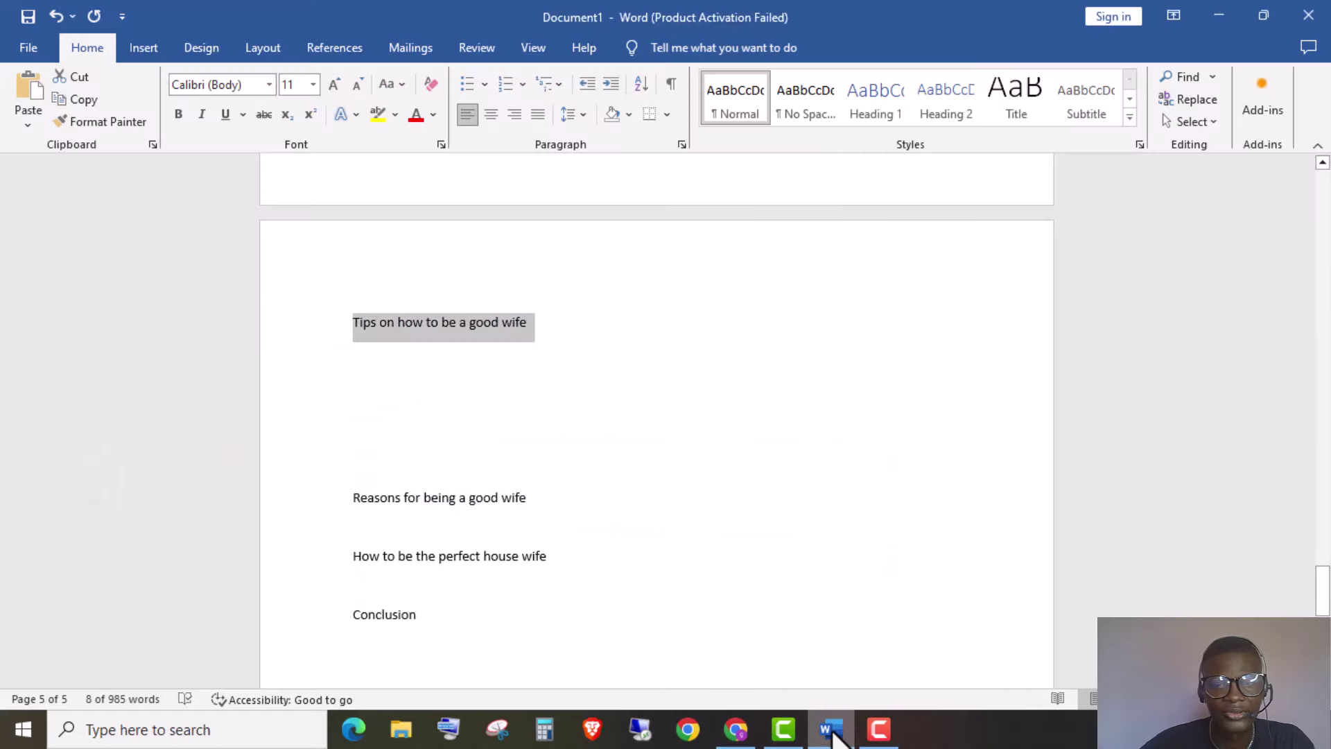
Replace the Tips heading with the pasted title 'Effective Tips on How to Be a Good Wife'.
left_click(376, 340)
key("ctrl+v")
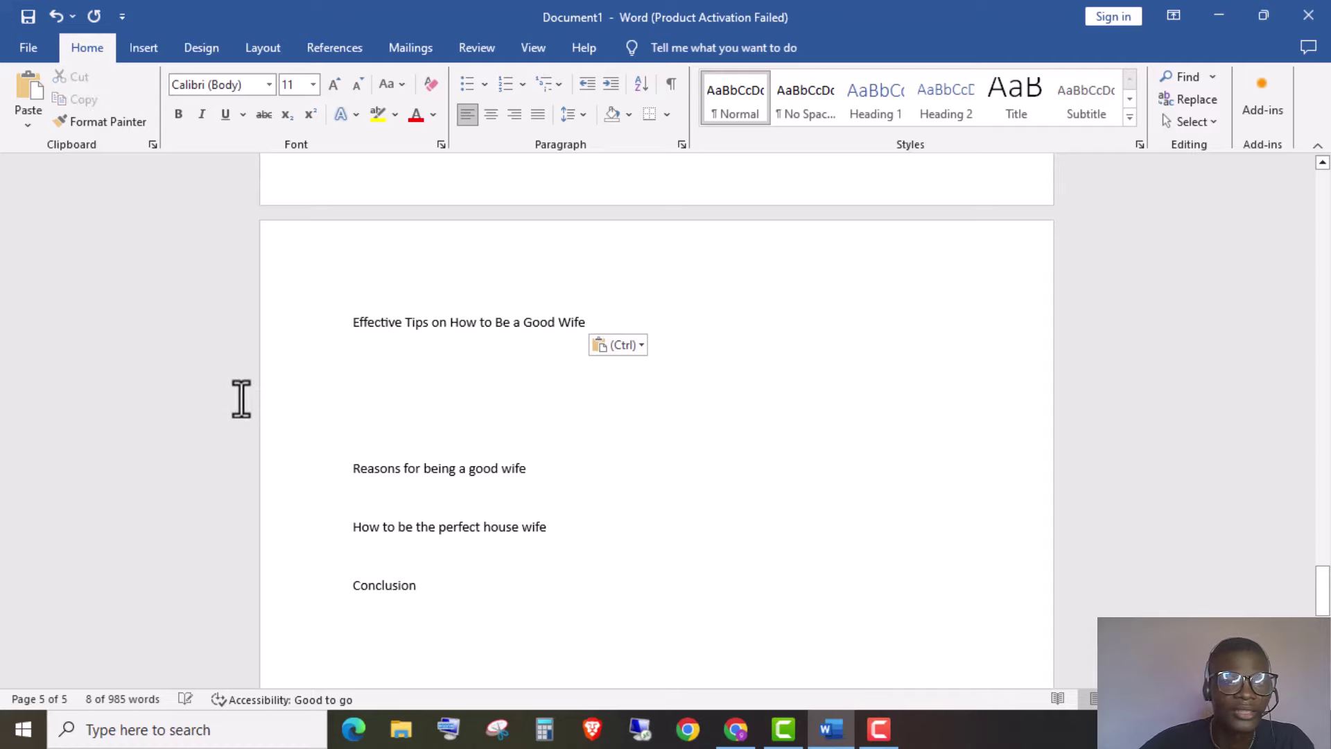
key("Return")
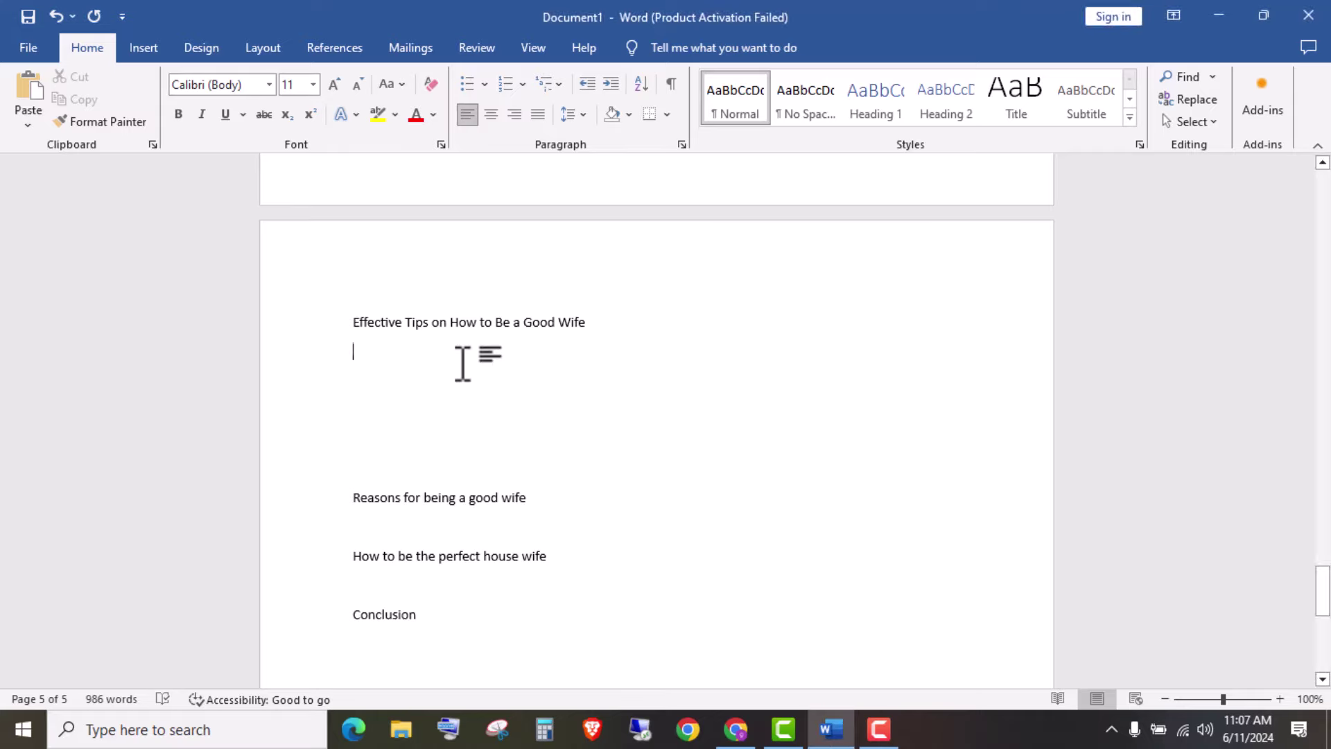
Make the new title bold at 14 pt, leaving an empty line below.
left_click(318, 339)
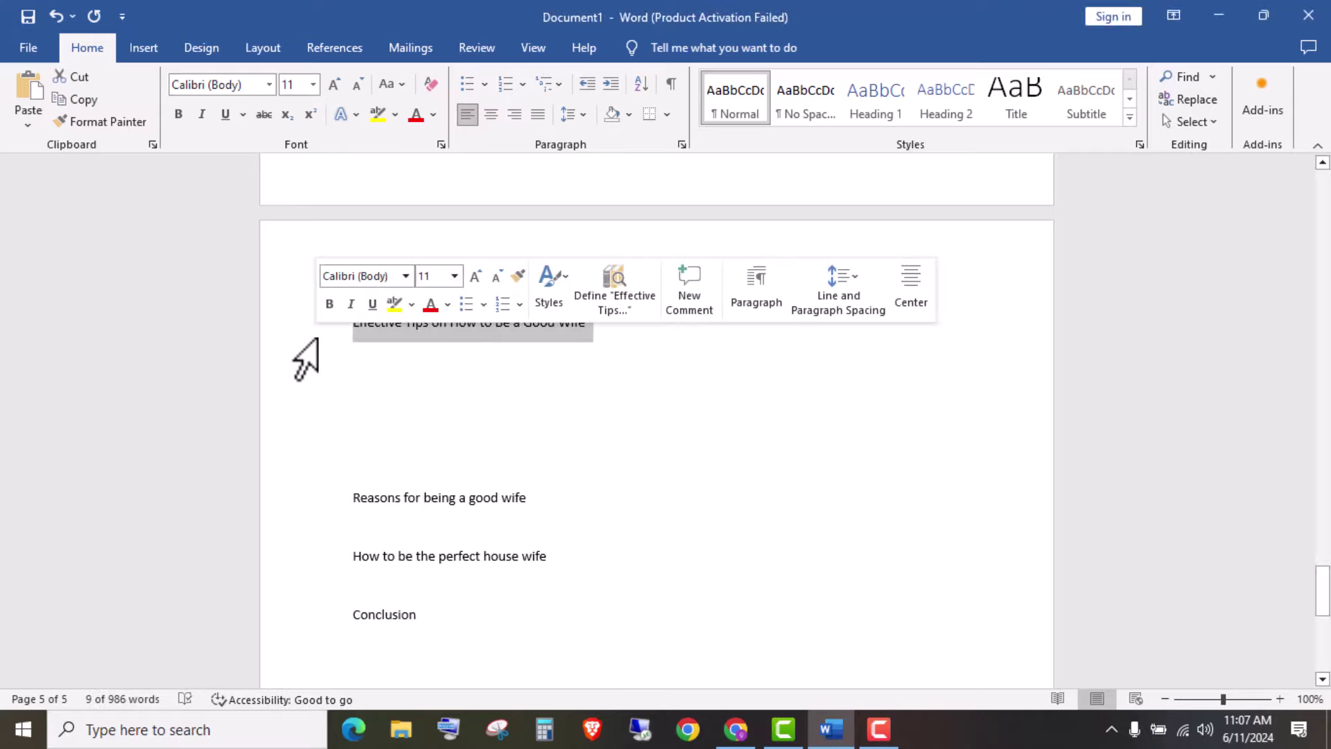
left_click(177, 113)
left_click(333, 83)
left_click(333, 83)
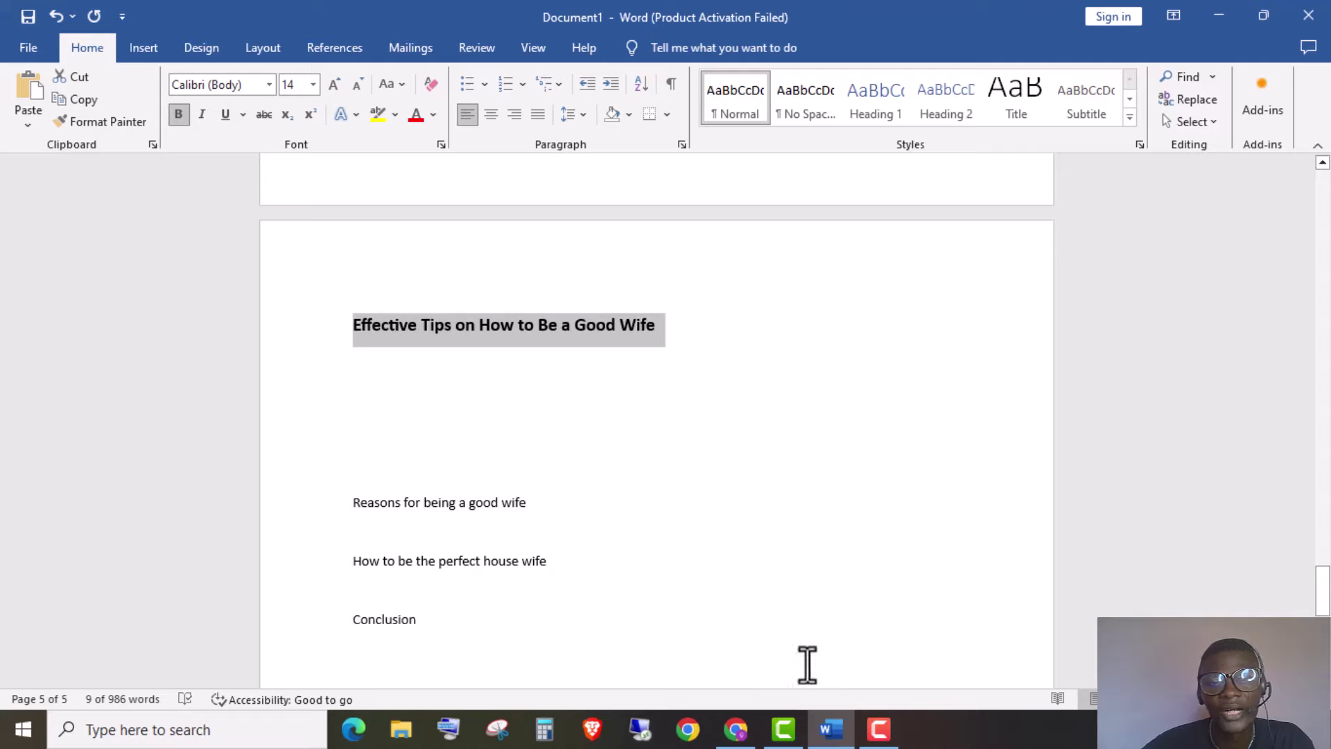
left_click(877, 742)
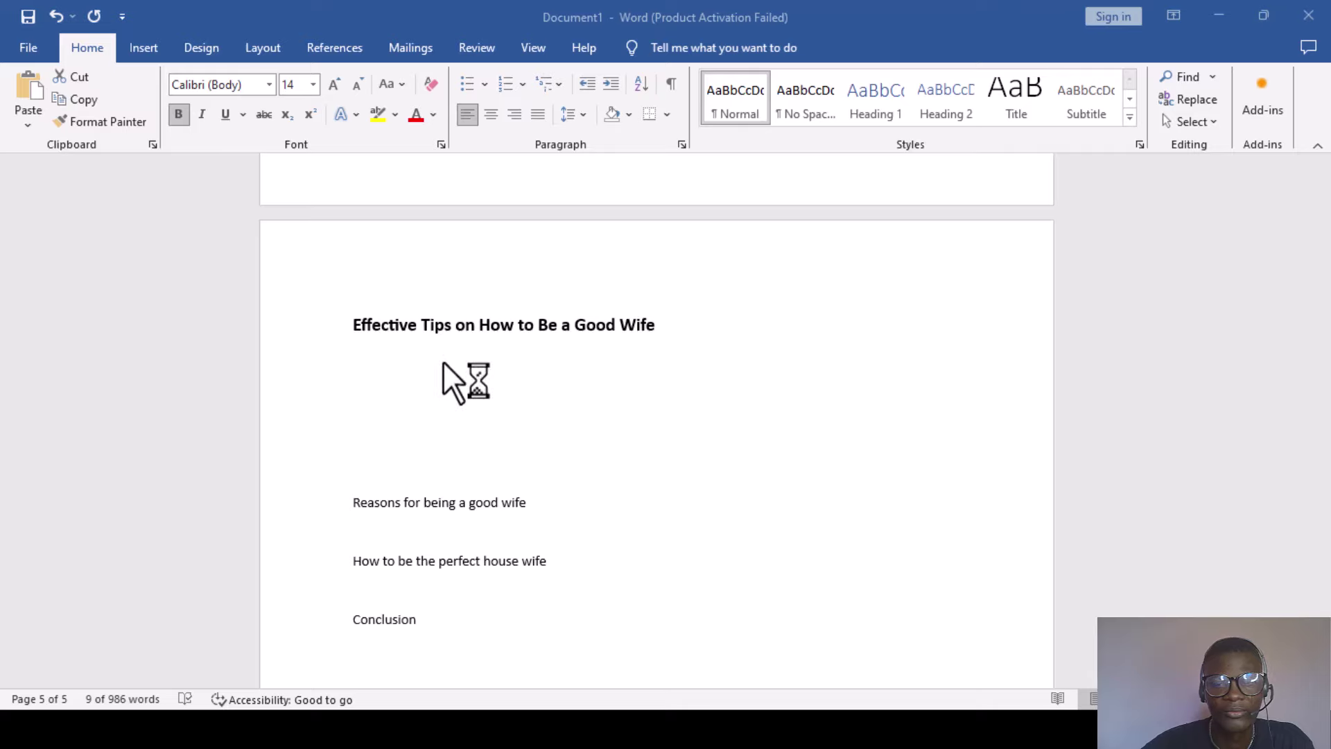
left_click(442, 357)
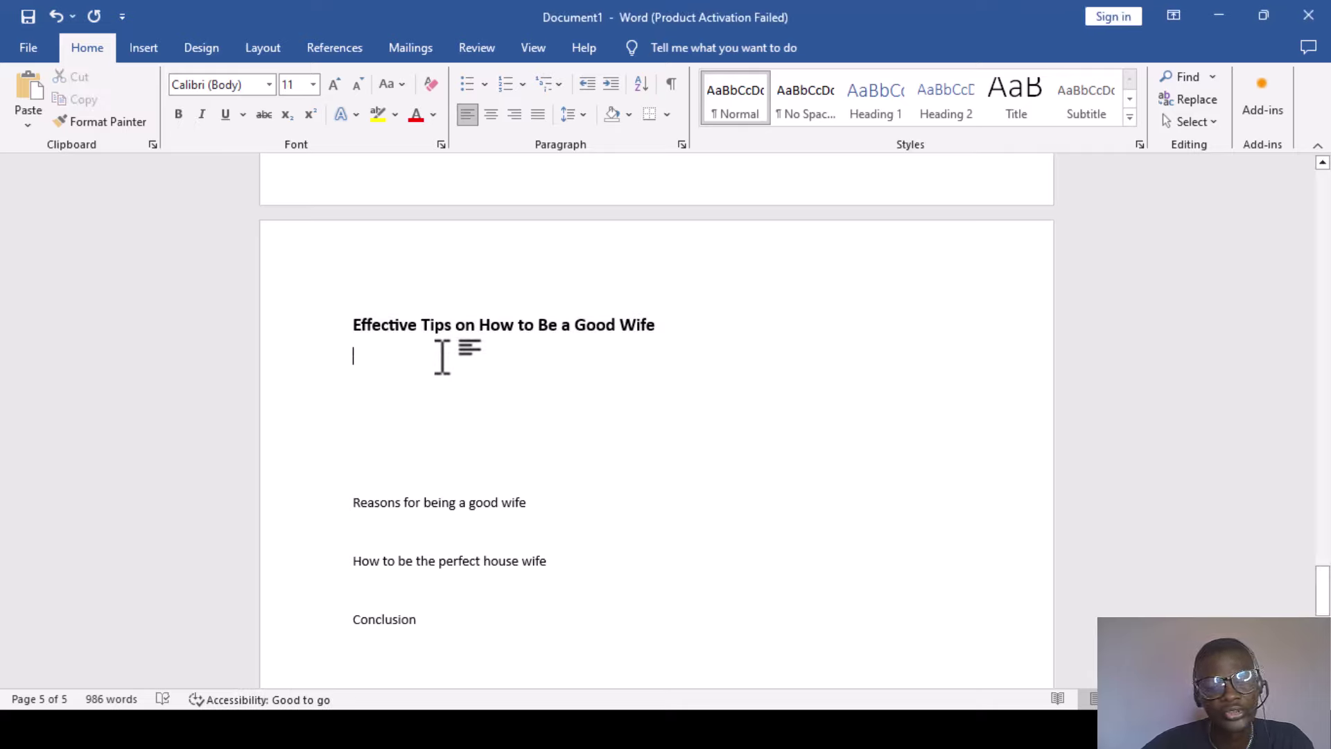
Minimize Word and scroll the marriage.com article to find its introduction.
left_click(1219, 15)
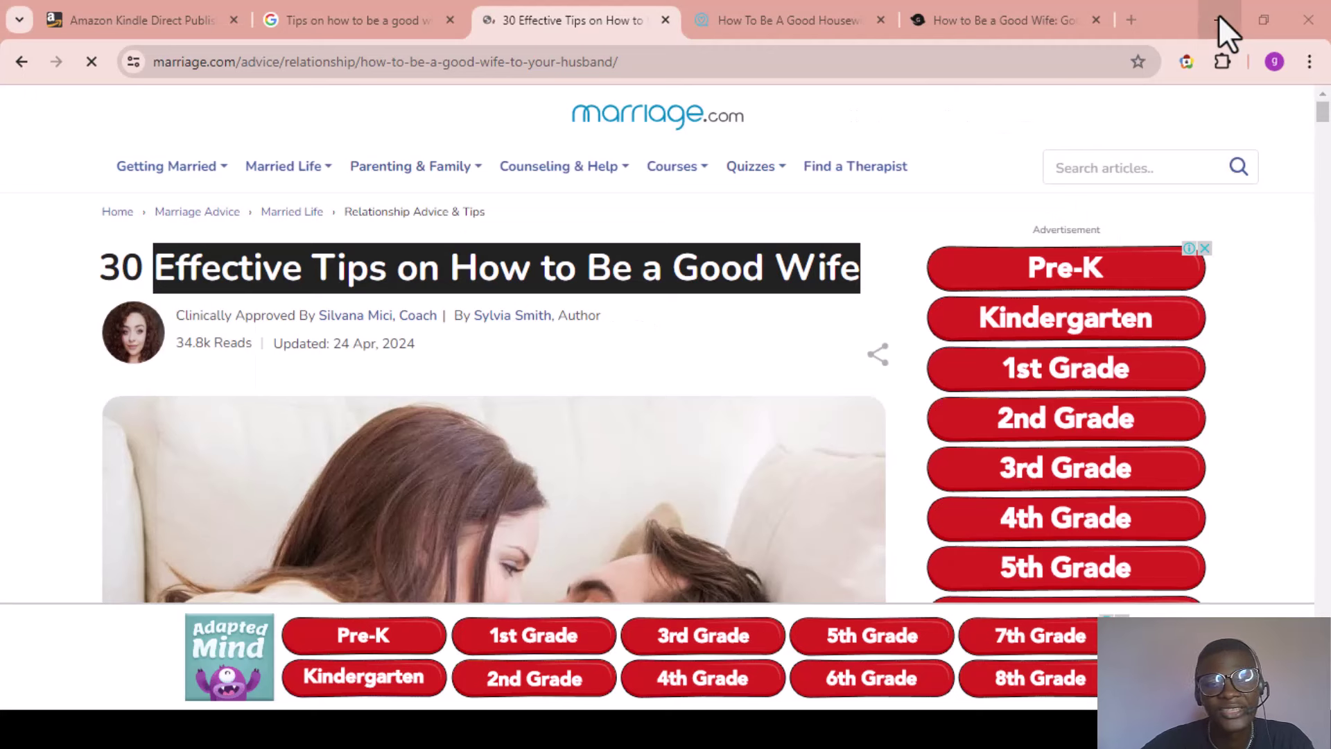
scroll(407, 347, "down", 3)
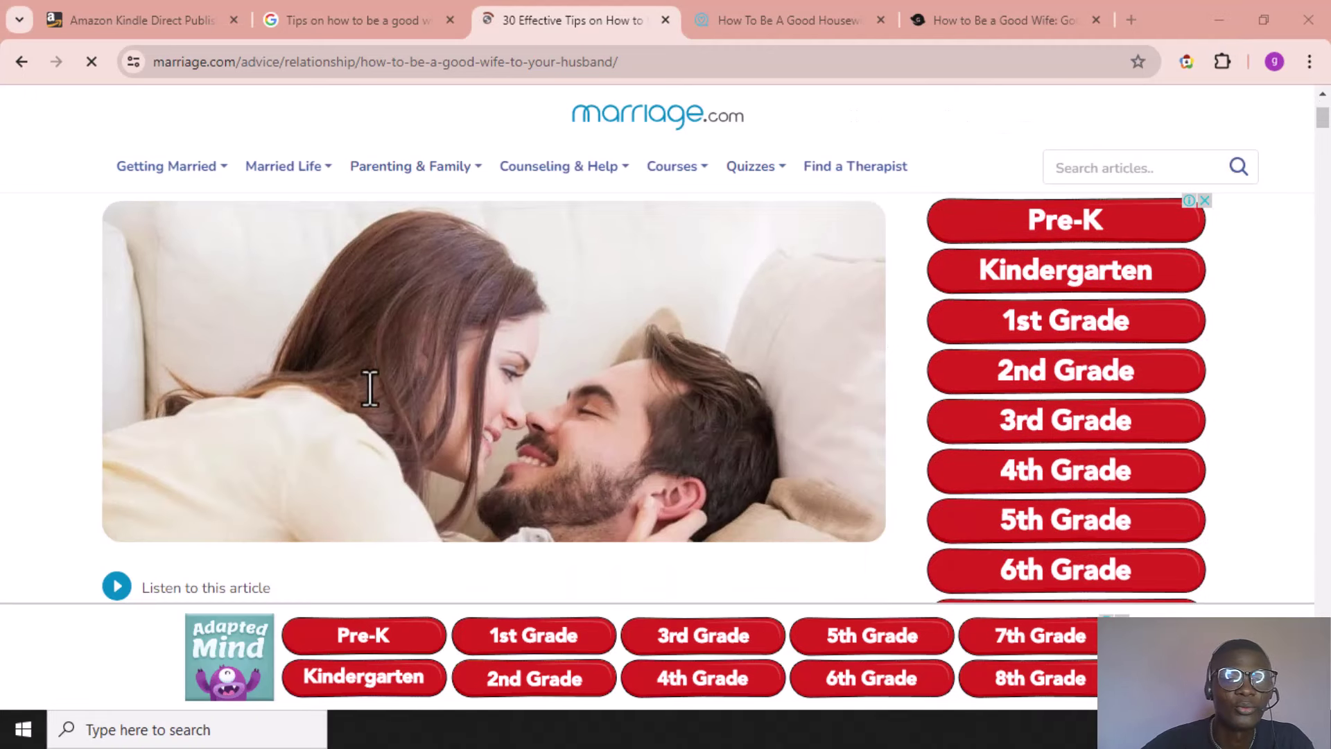
scroll(371, 389, "down", 4)
scroll(369, 409, "down", 6)
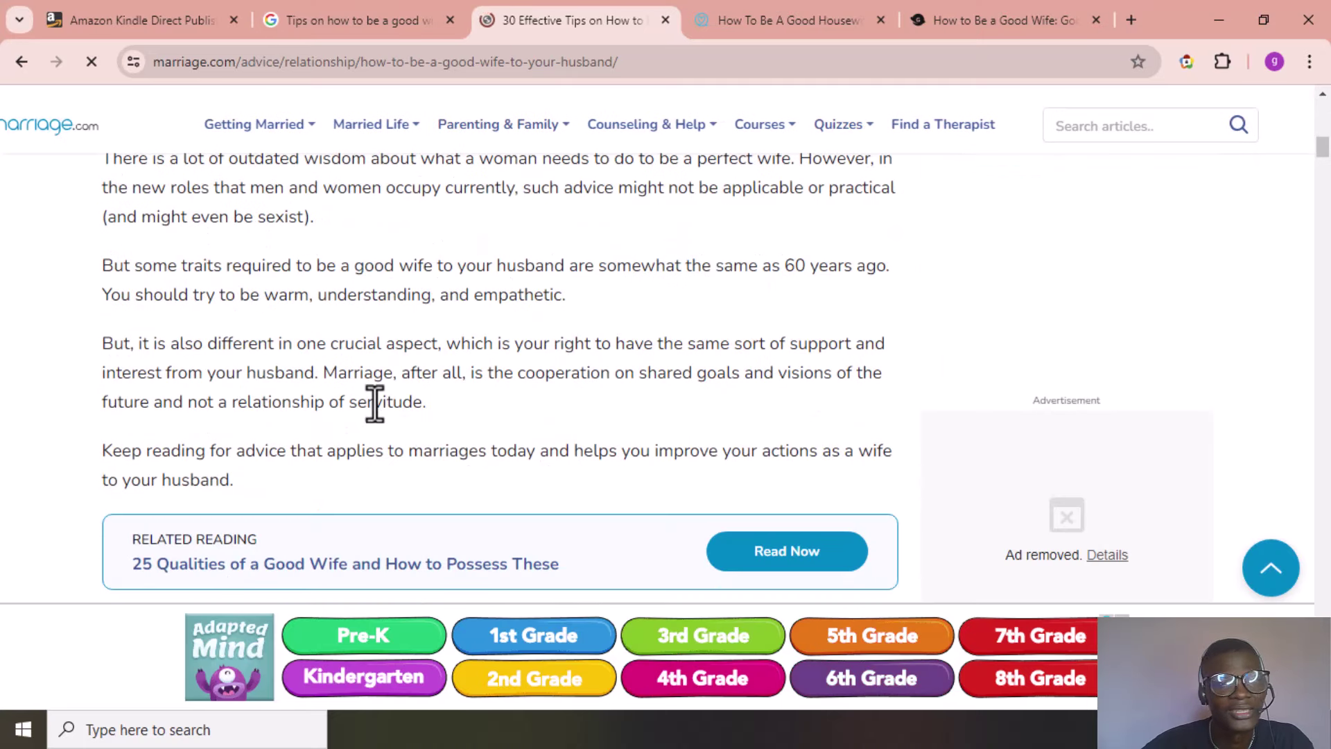
scroll(360, 395, "up", 1)
scroll(197, 332, "up", 3)
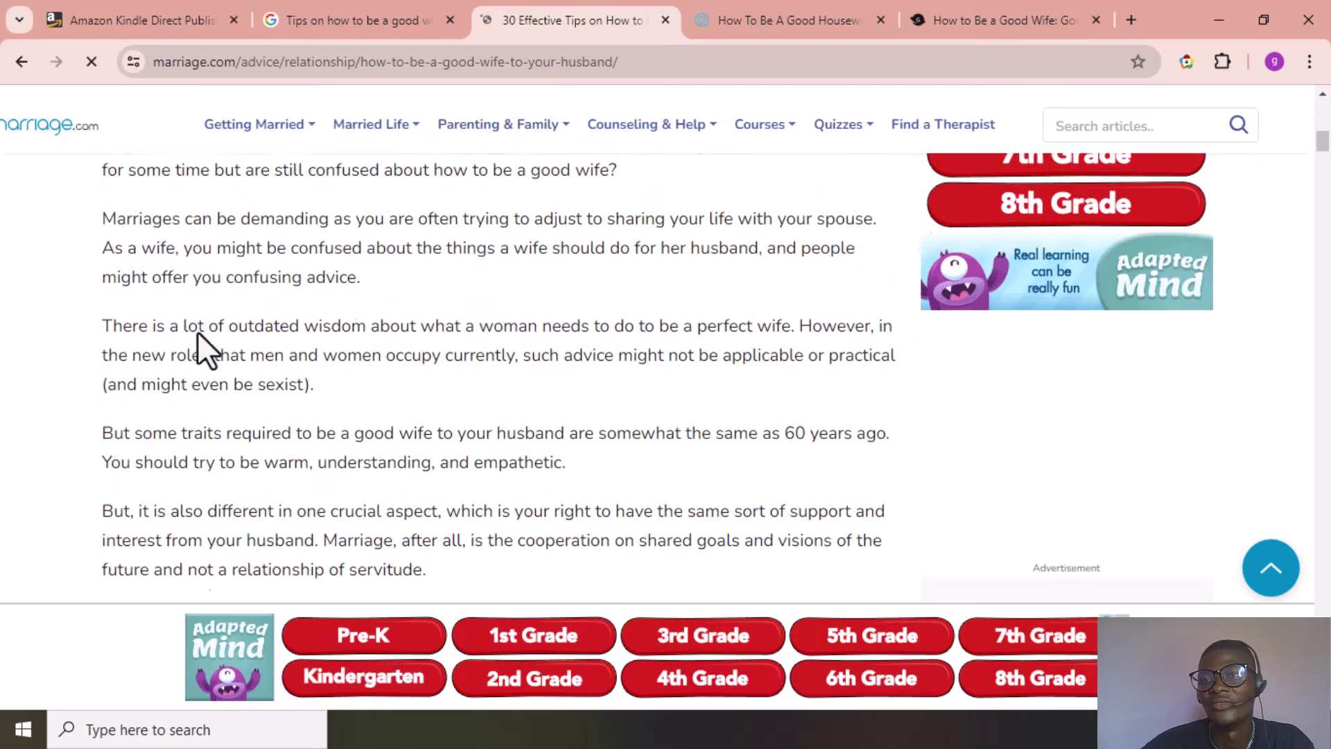
scroll(285, 435, "down", 3)
scroll(281, 430, "down", 5)
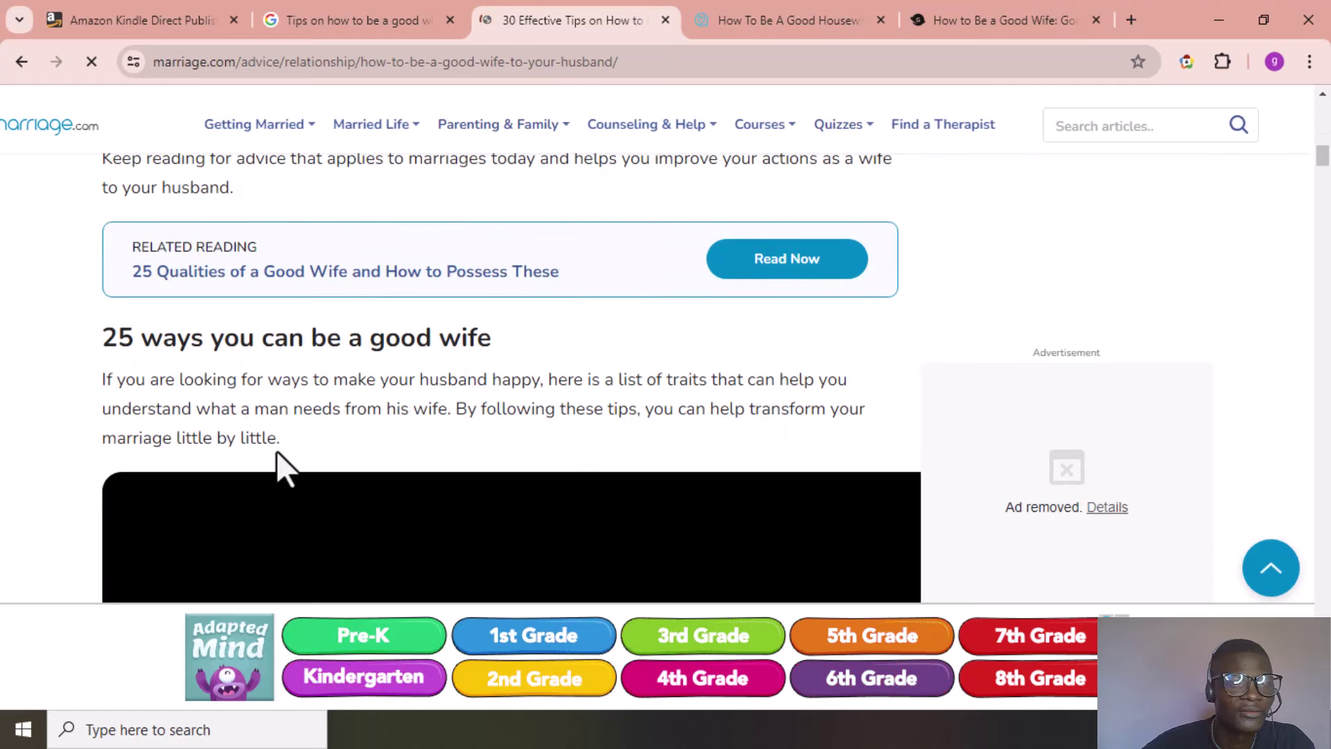
scroll(276, 450, "down", 2)
scroll(285, 445, "up", 8)
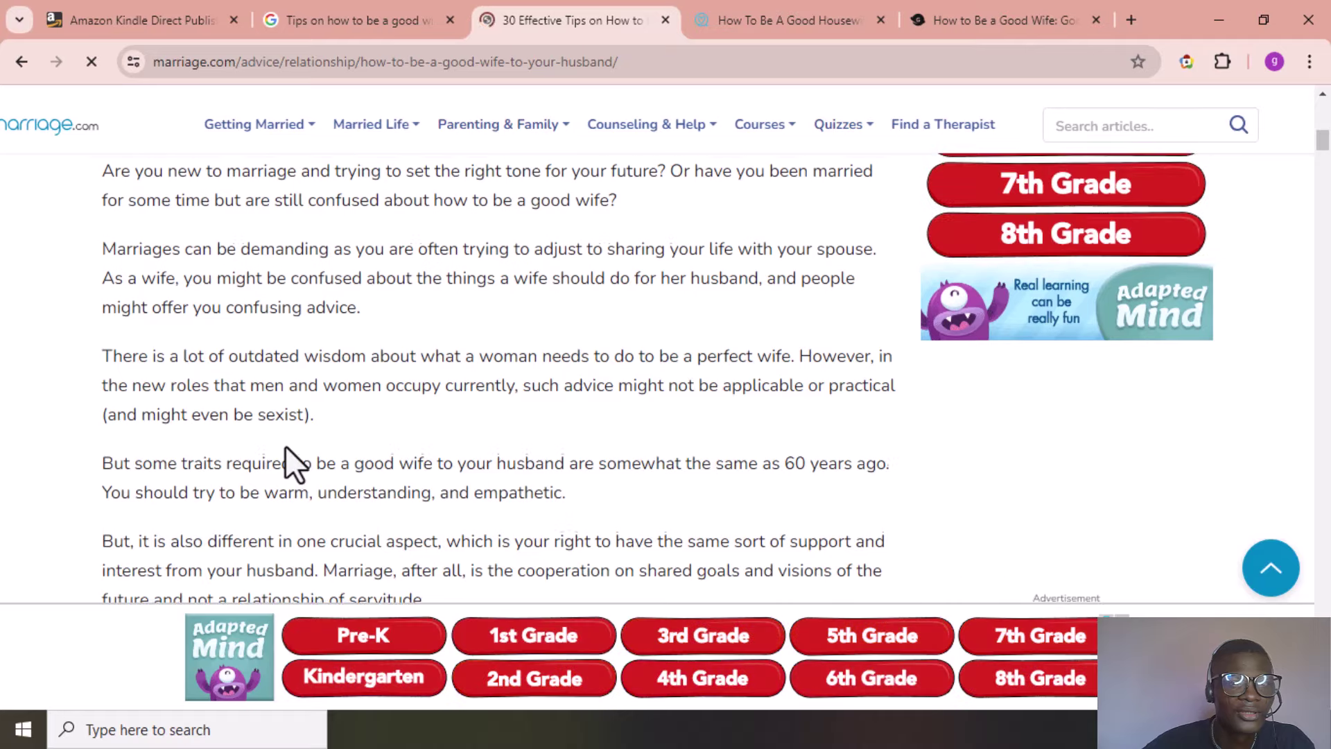
scroll(285, 448, "up", 4)
scroll(172, 363, "down", 3)
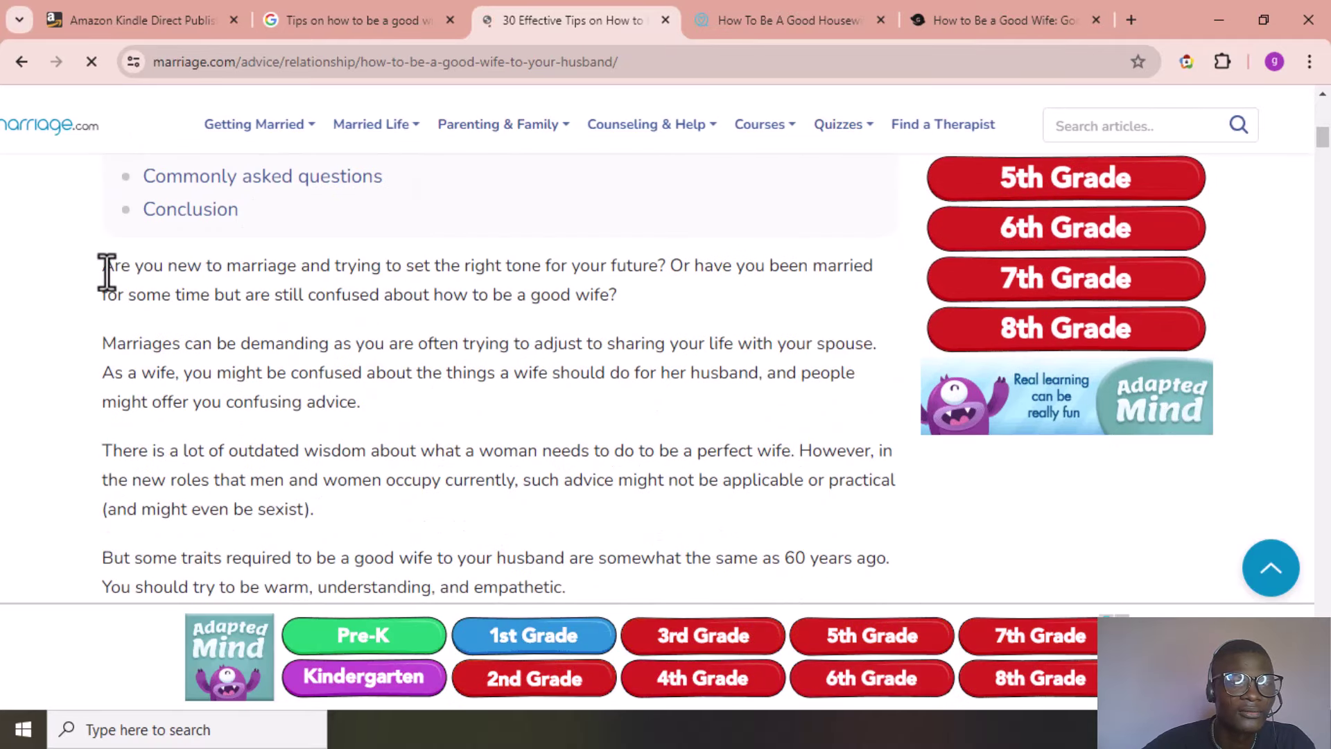
Copy the introduction from 'Are you new to marriage' through 'servitude.' and return to Word.
left_click_drag(107, 273, 180, 334)
scroll(180, 313, "down", 1)
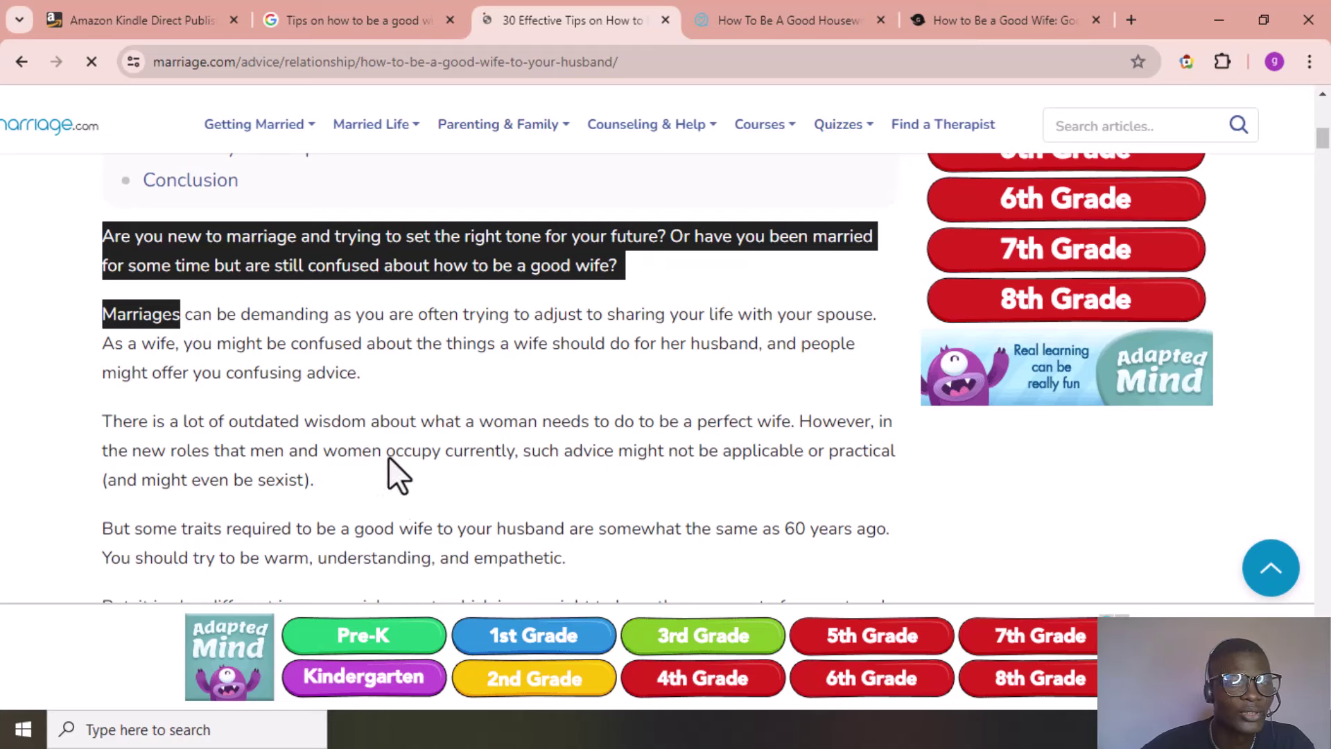
scroll(432, 504, "down", 4)
left_click(431, 504, "shift")
key("ctrl+c")
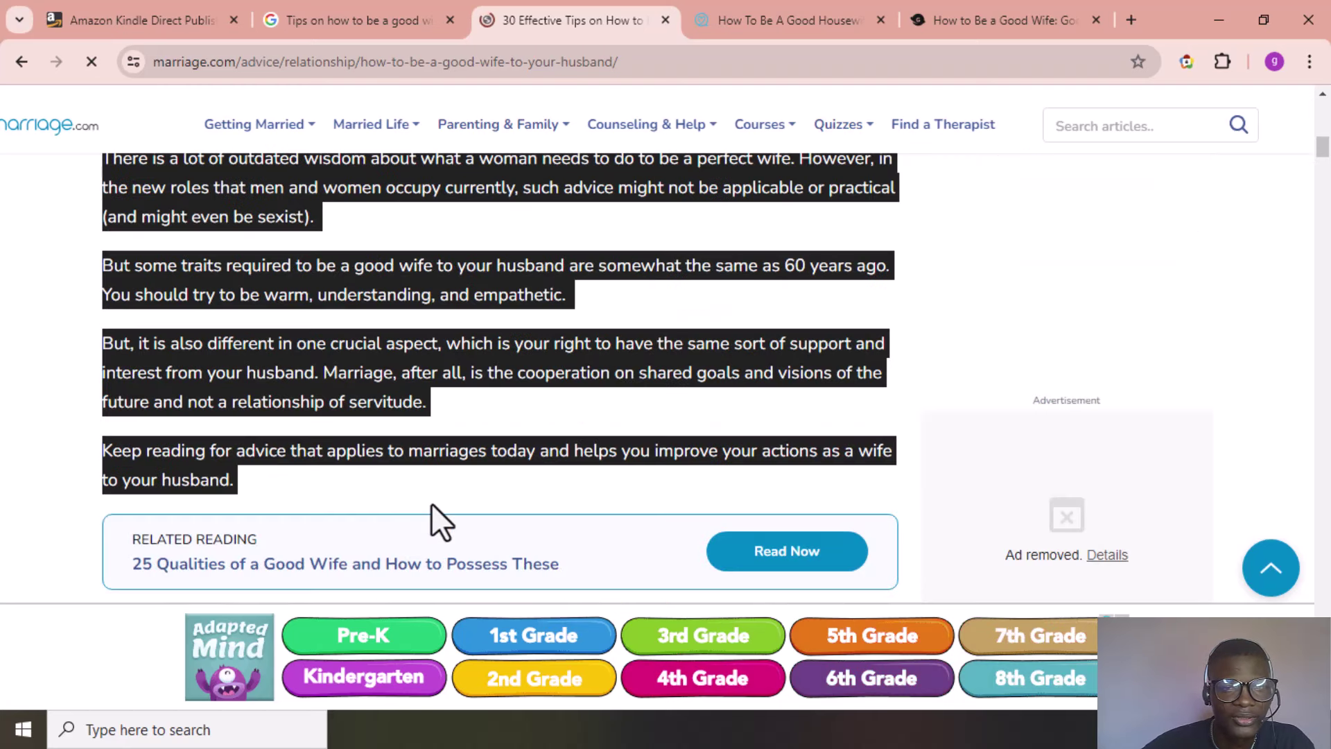
left_click(434, 406, "shift")
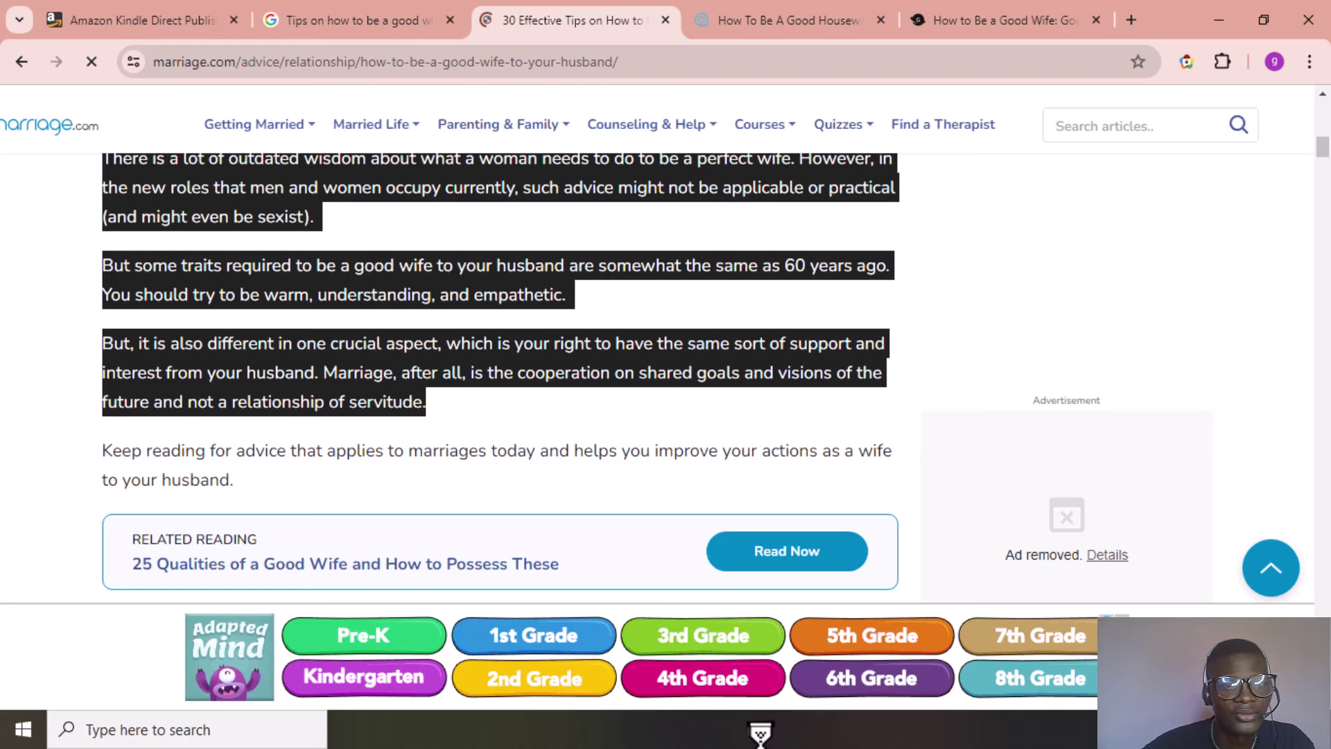
key("ctrl+minus")
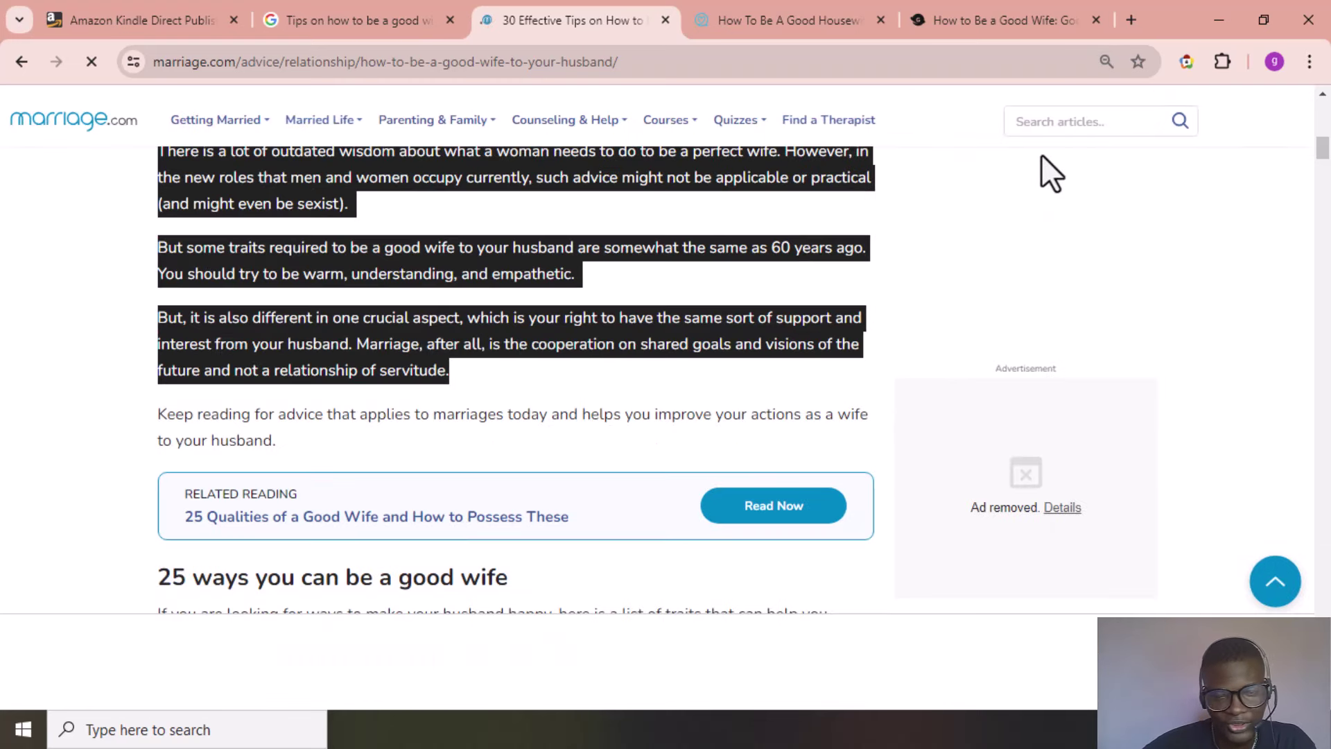
left_click(1219, 21)
key("alt+Tab")
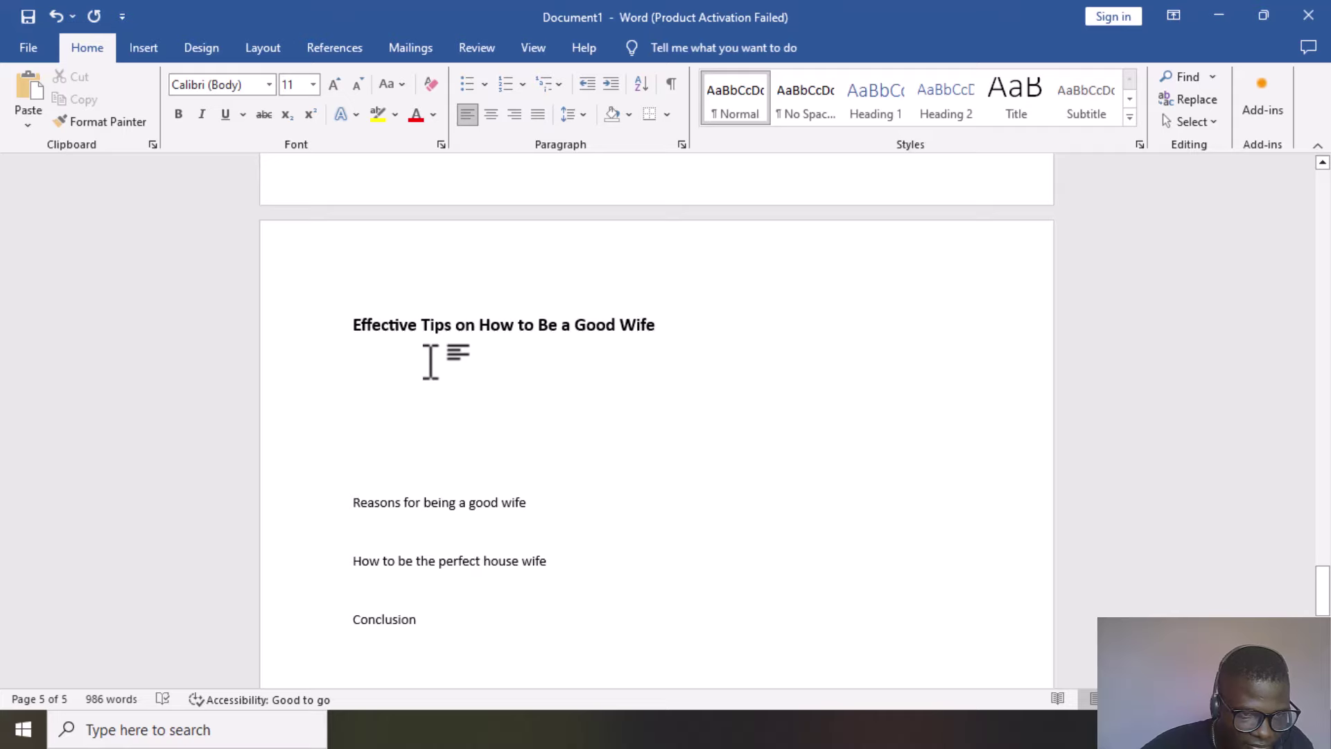
Paste the copied introduction paragraphs under the Effective Tips heading.
key("ctrl+v")
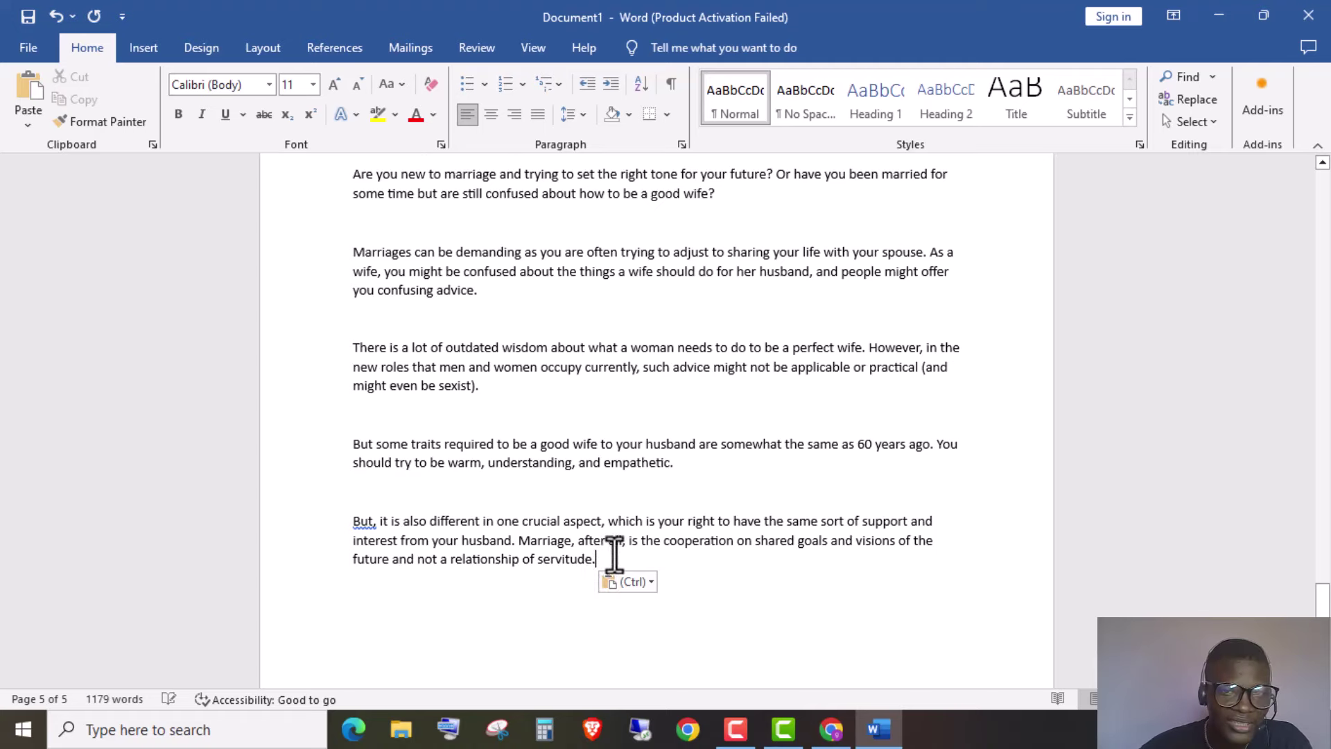
scroll(603, 554, "down", 3)
scroll(588, 380, "down", 2)
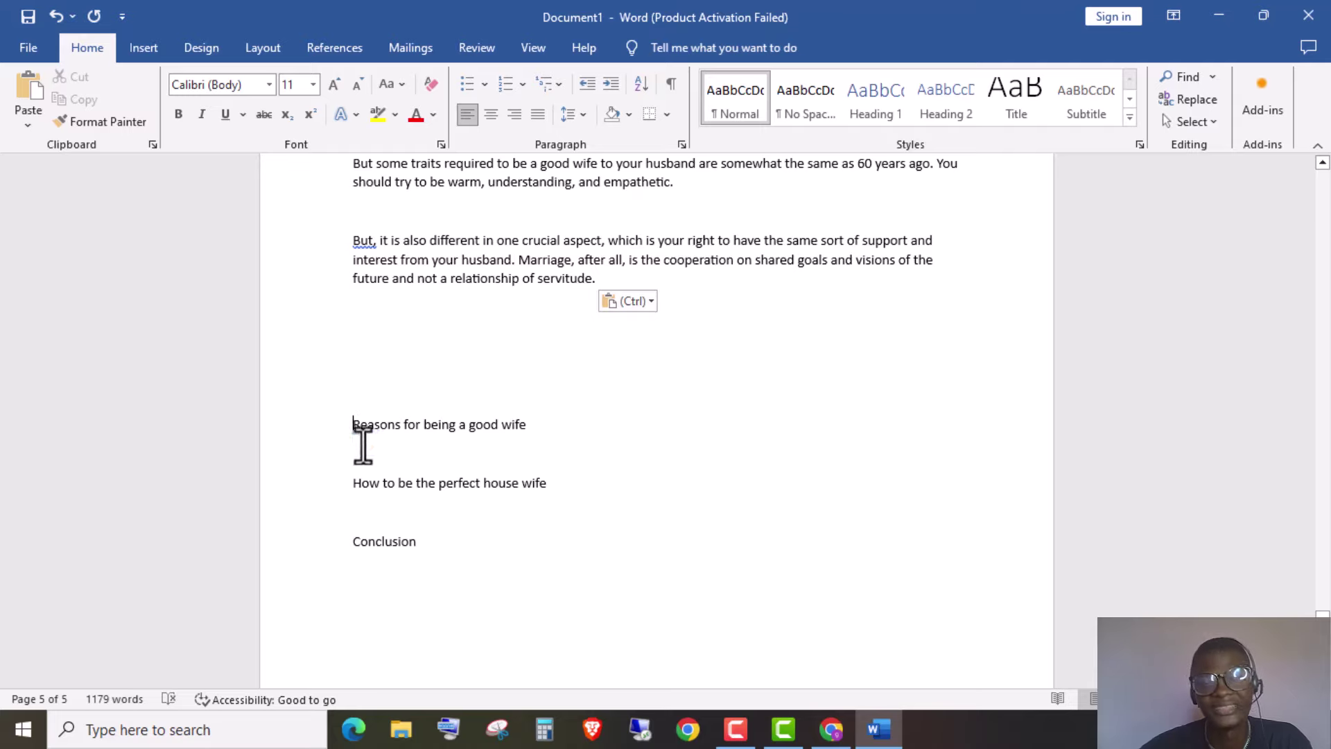
scroll(430, 485, "down", 2)
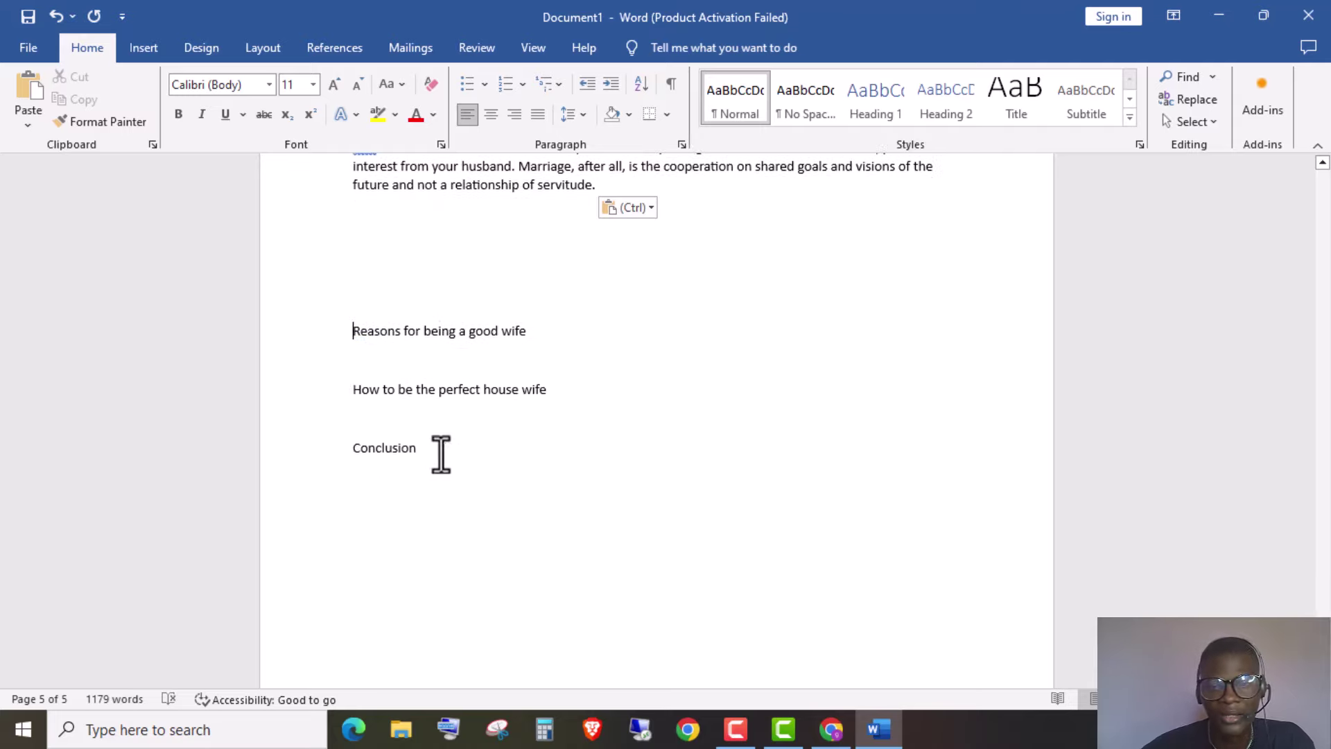
Insert a page break so Conclusion starts on its own page 6.
left_click(347, 450)
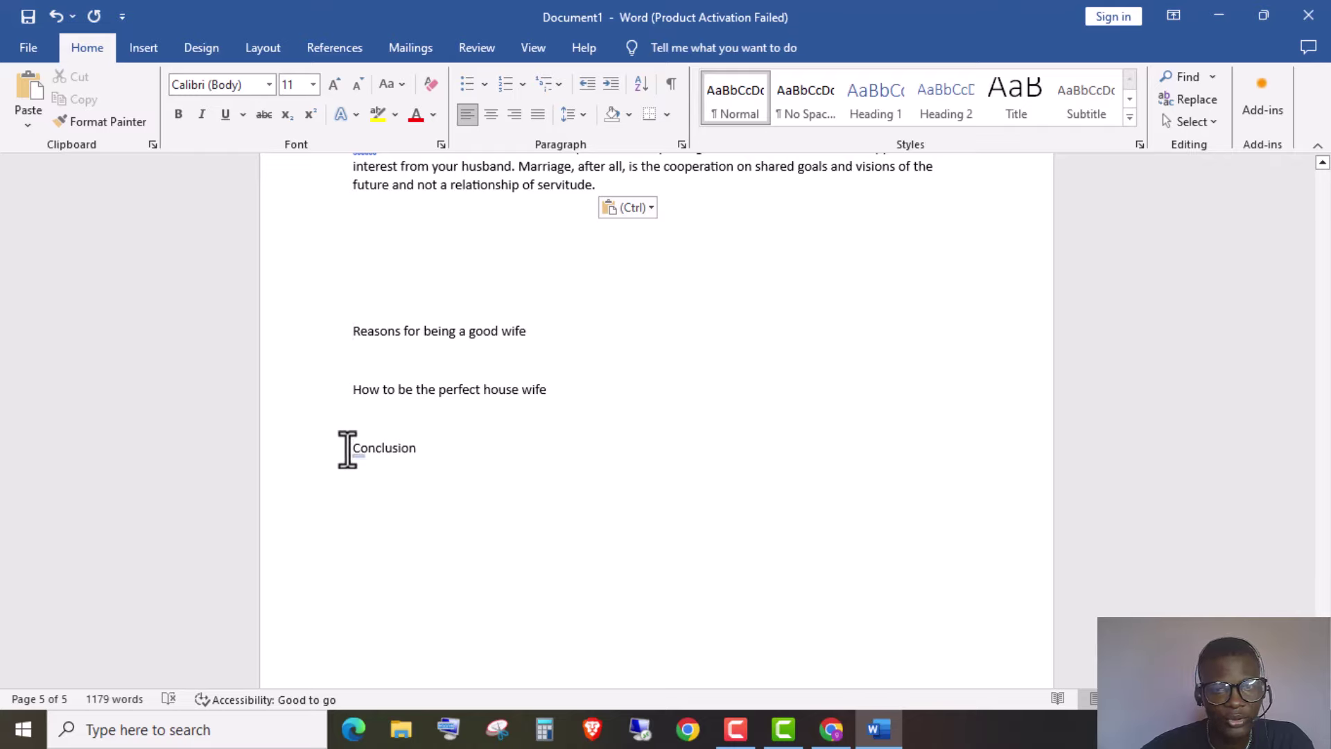
key("ctrl+Return")
scroll(375, 458, "down", 5)
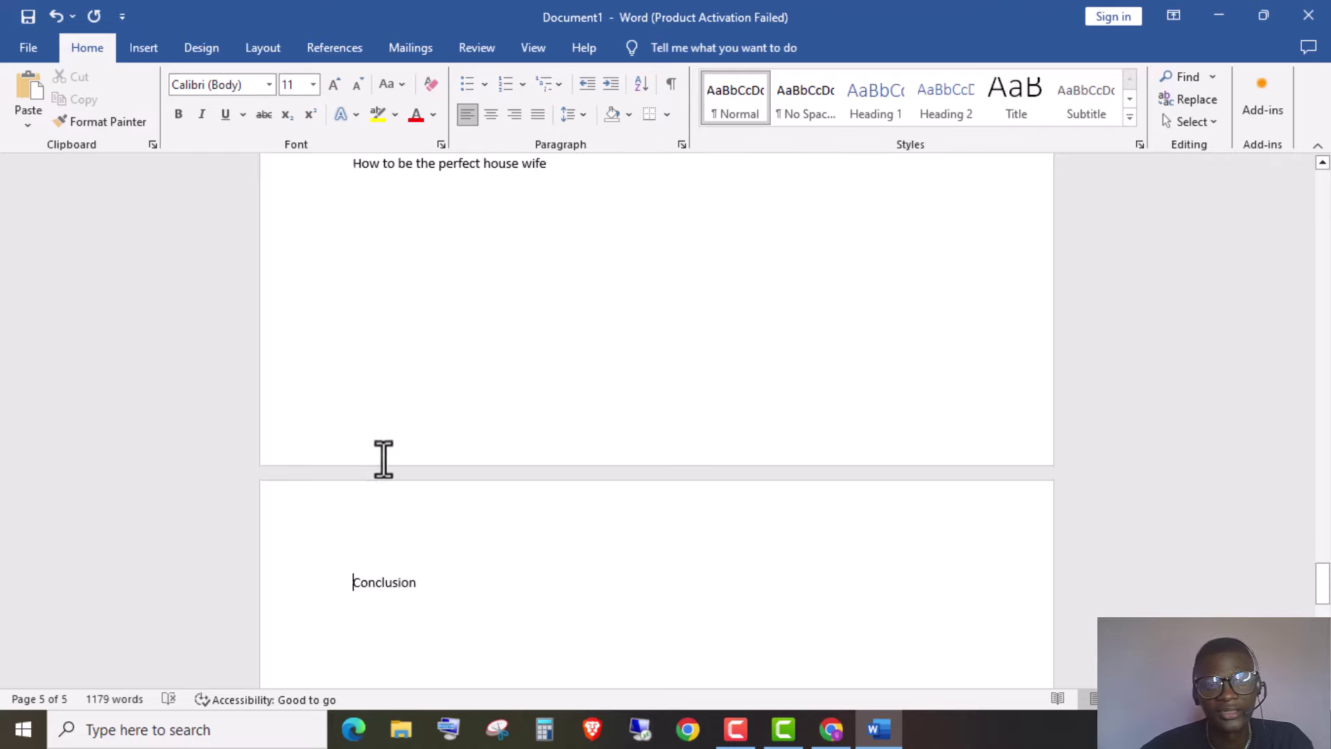
left_click(393, 406)
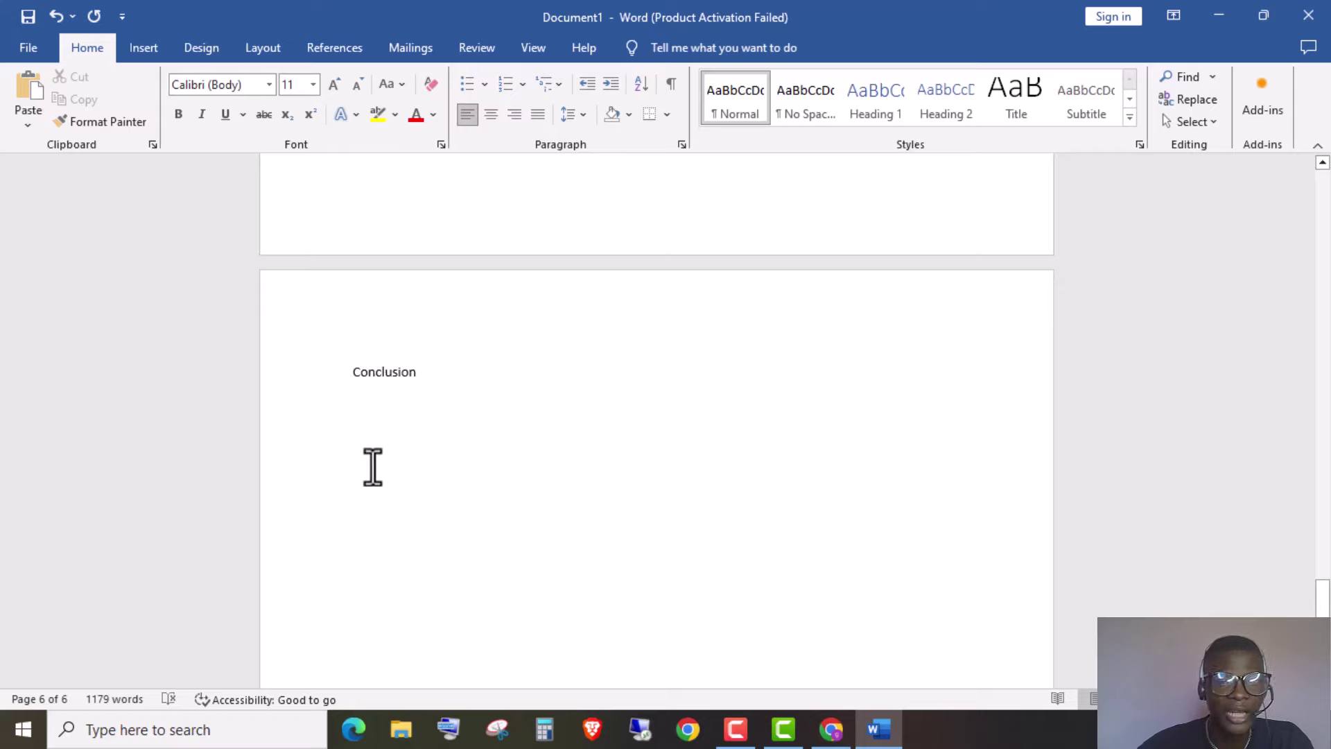
Bold the page 6 Conclusion heading and enlarge it to 14 pt with the mini toolbar.
left_click(295, 382)
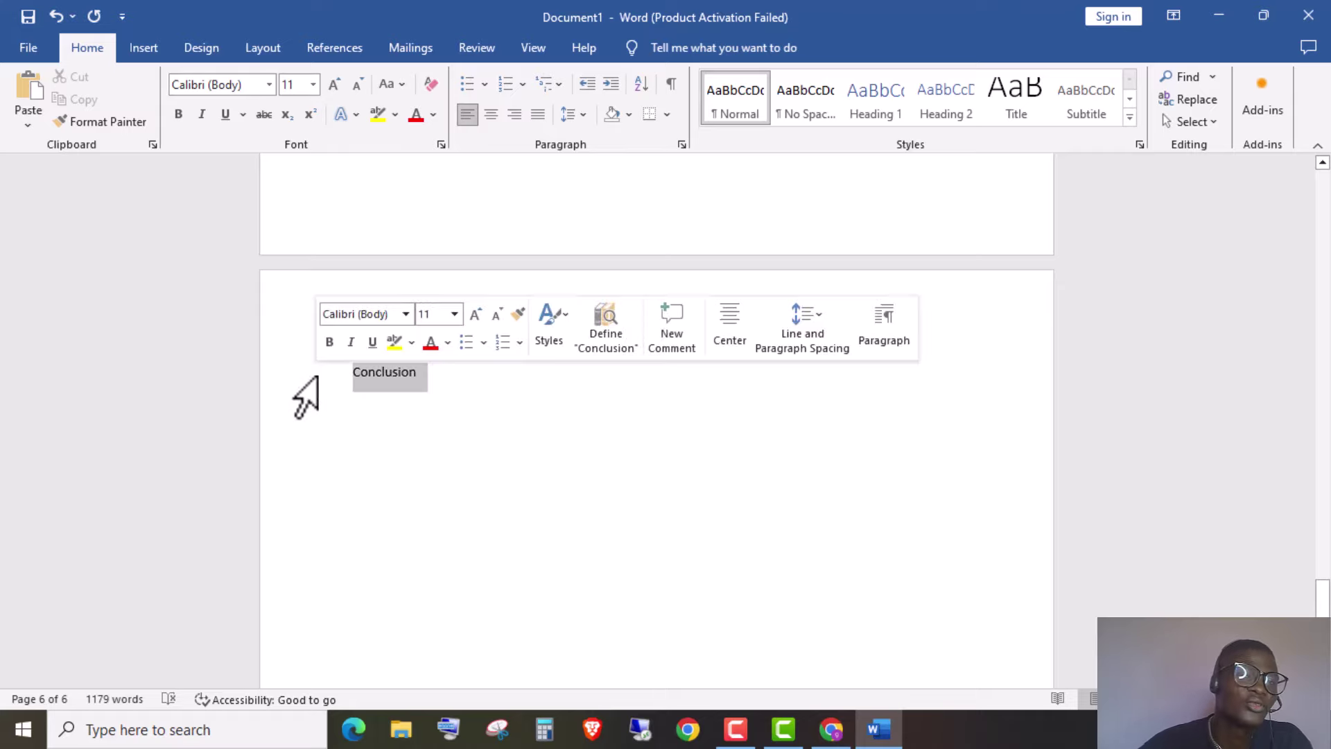
left_click(330, 342)
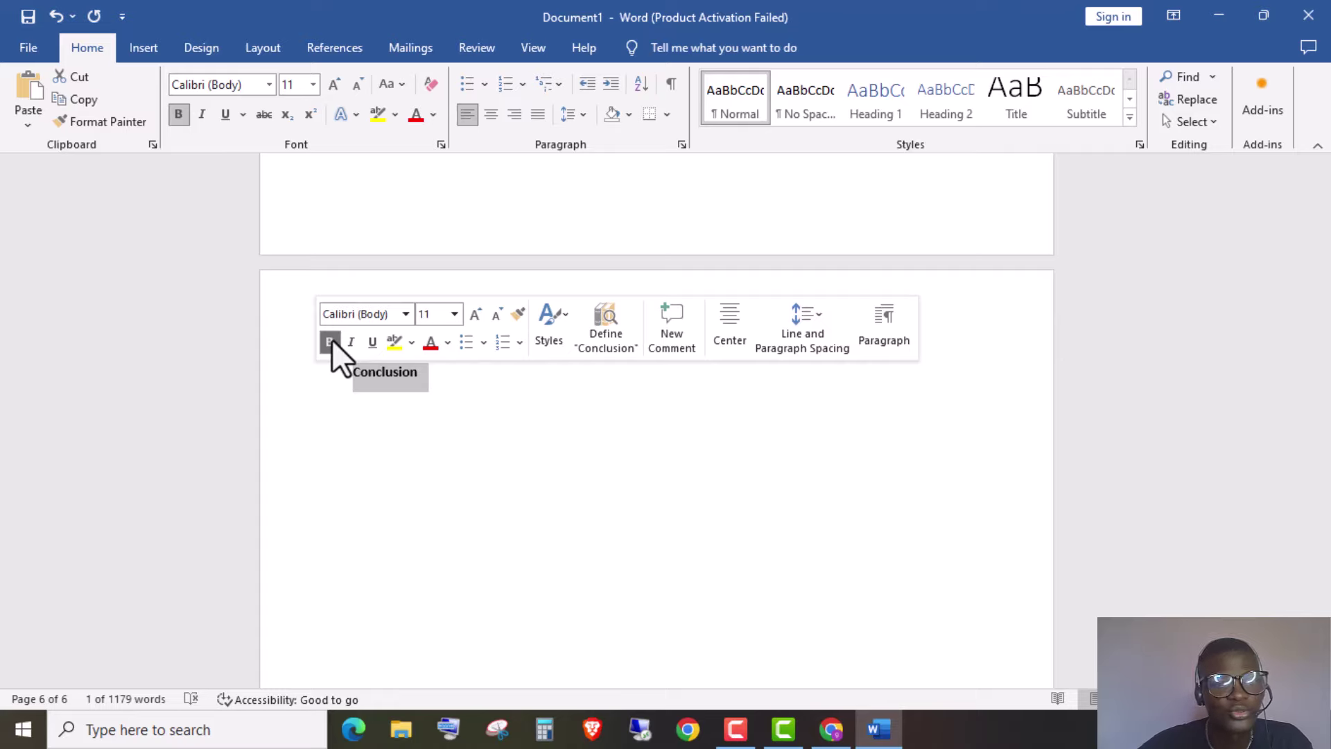
left_click(331, 341)
left_click(331, 342)
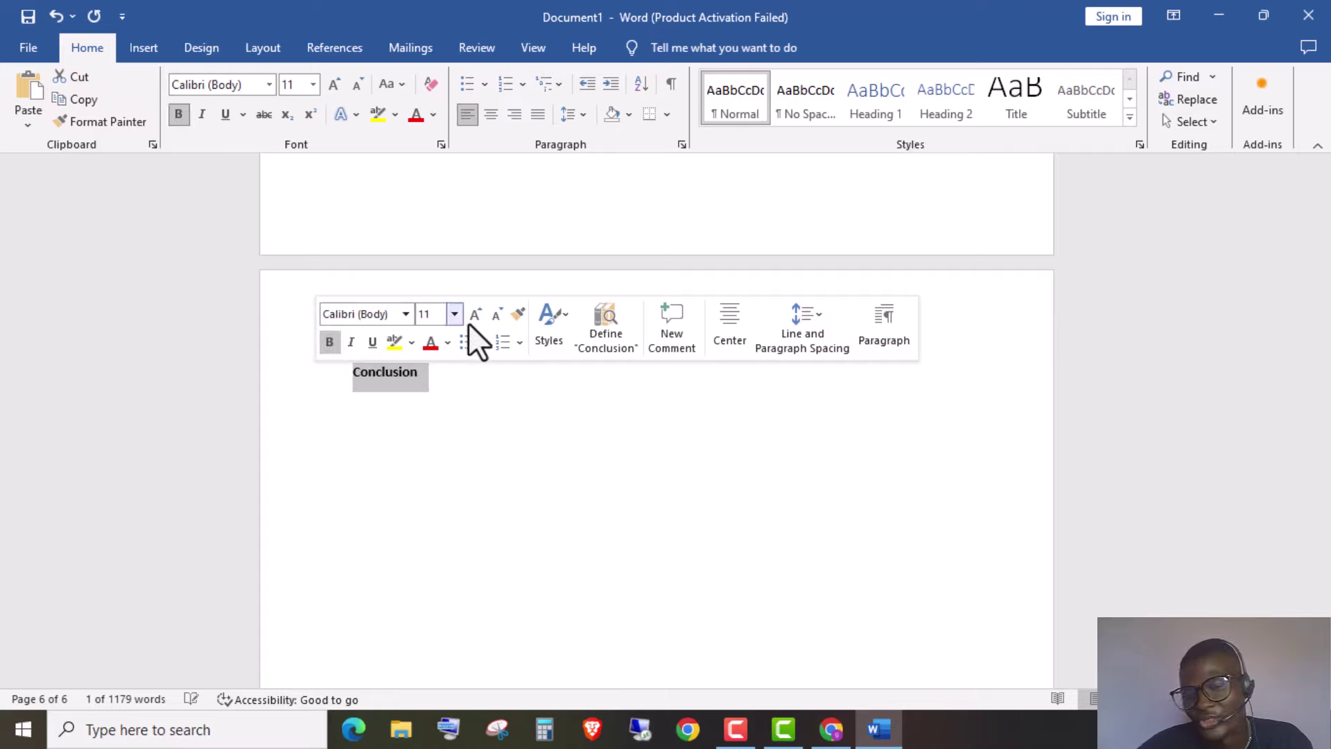
left_click(475, 316)
left_click(475, 315)
left_click(409, 413)
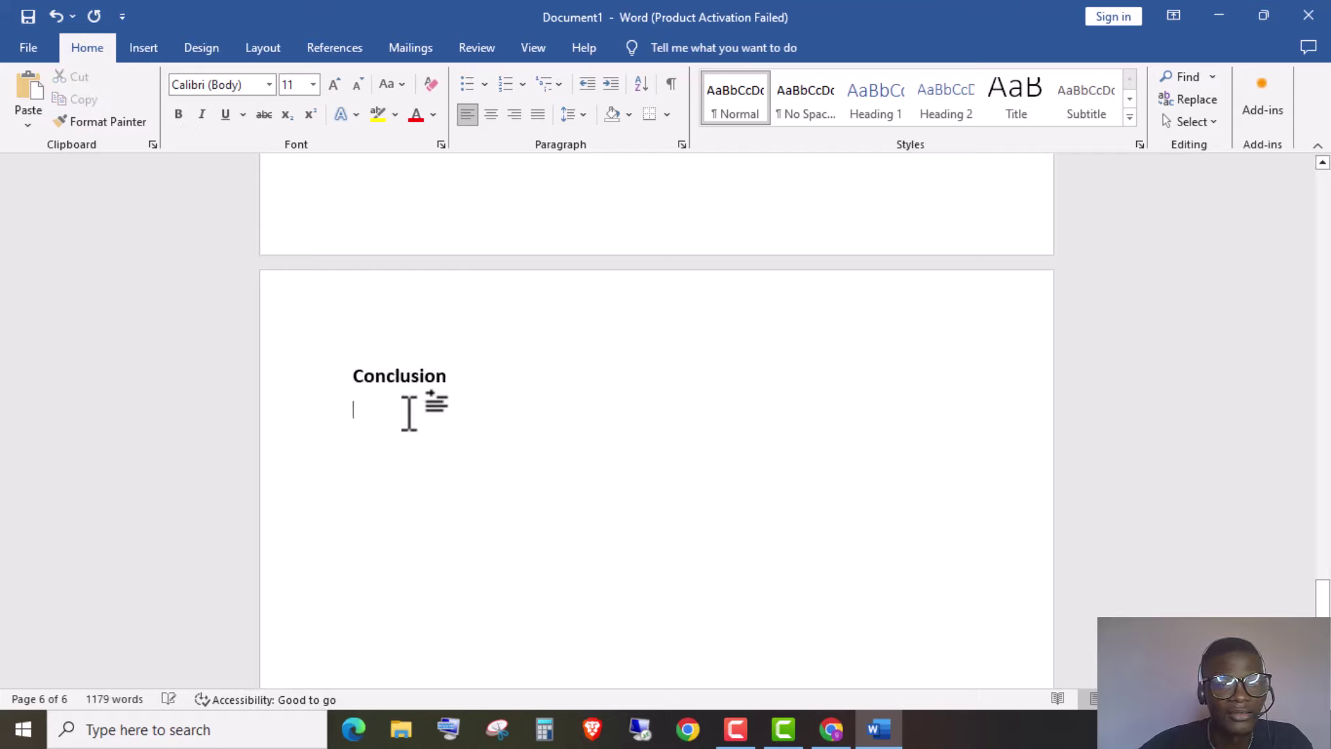
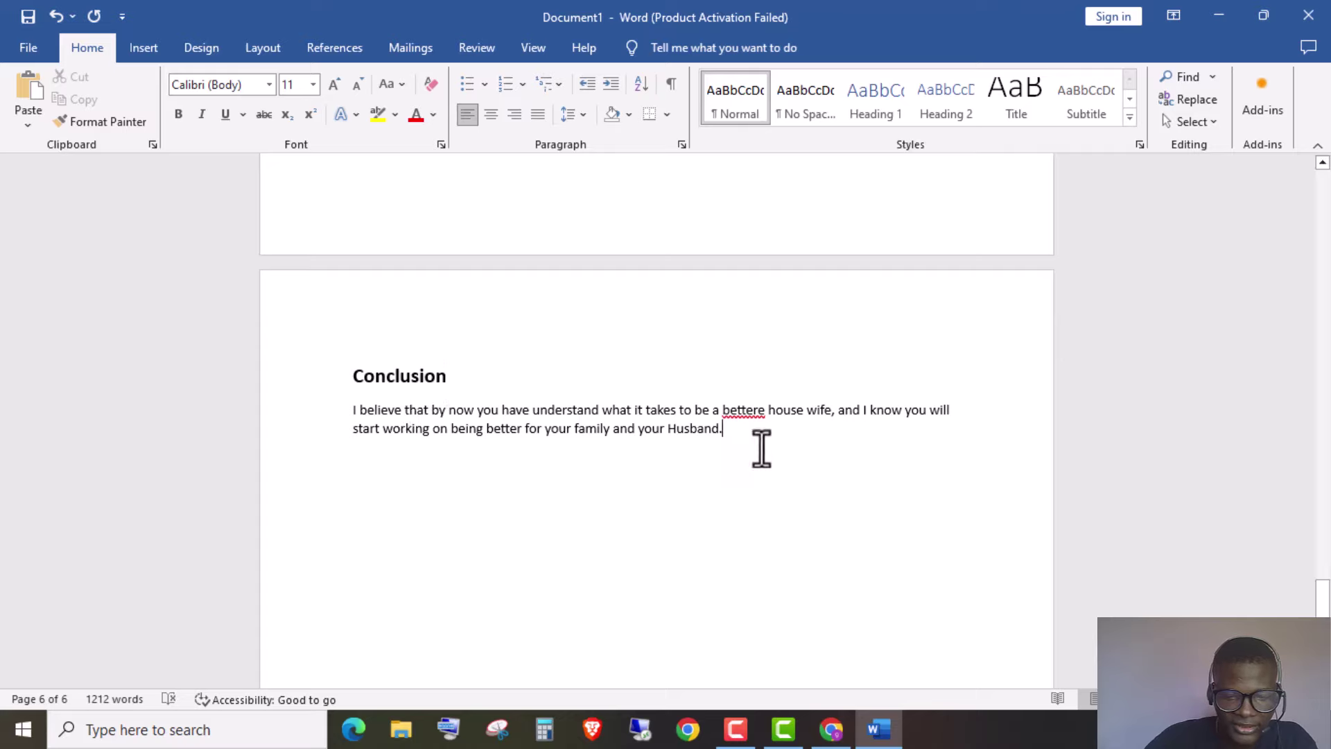
Correct 'bettere' to 'better' in the Conclusion and add an empty line after the paragraph.
left_click(764, 415)
key("BackSpace")
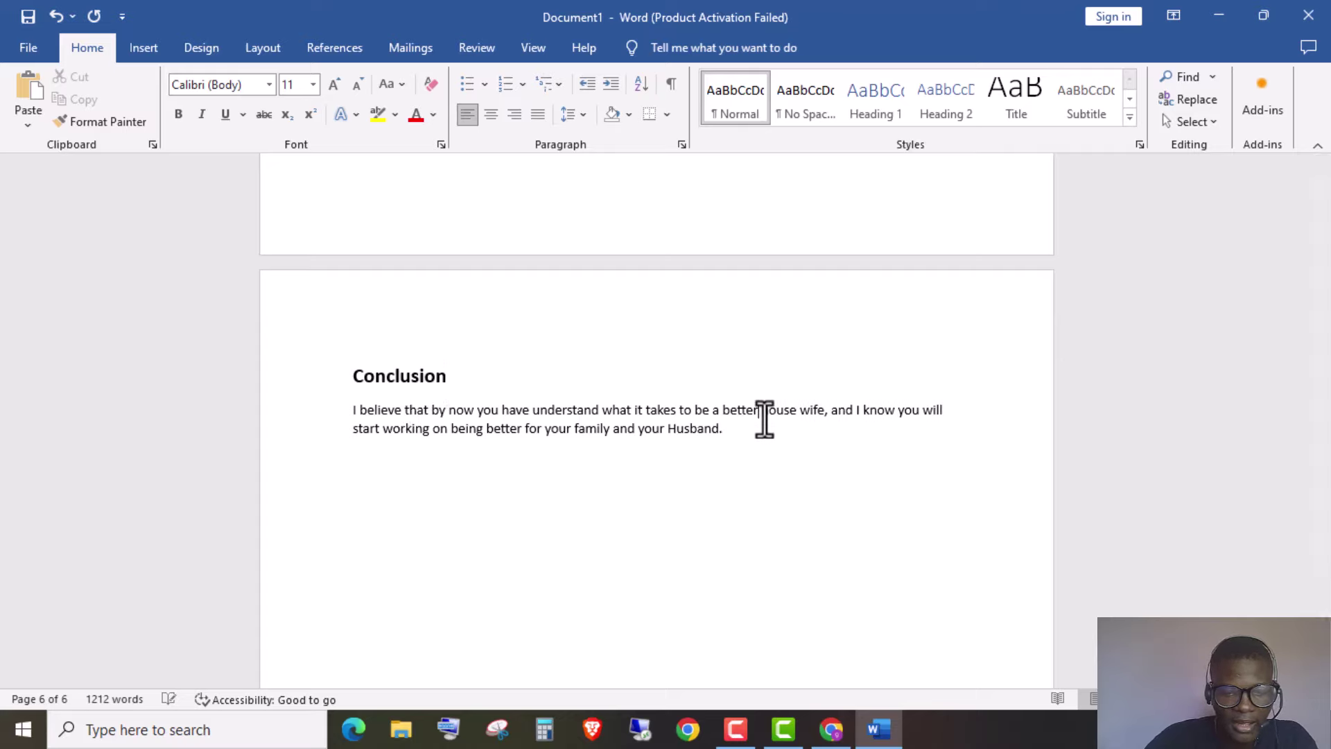
left_click(741, 437)
key("Return")
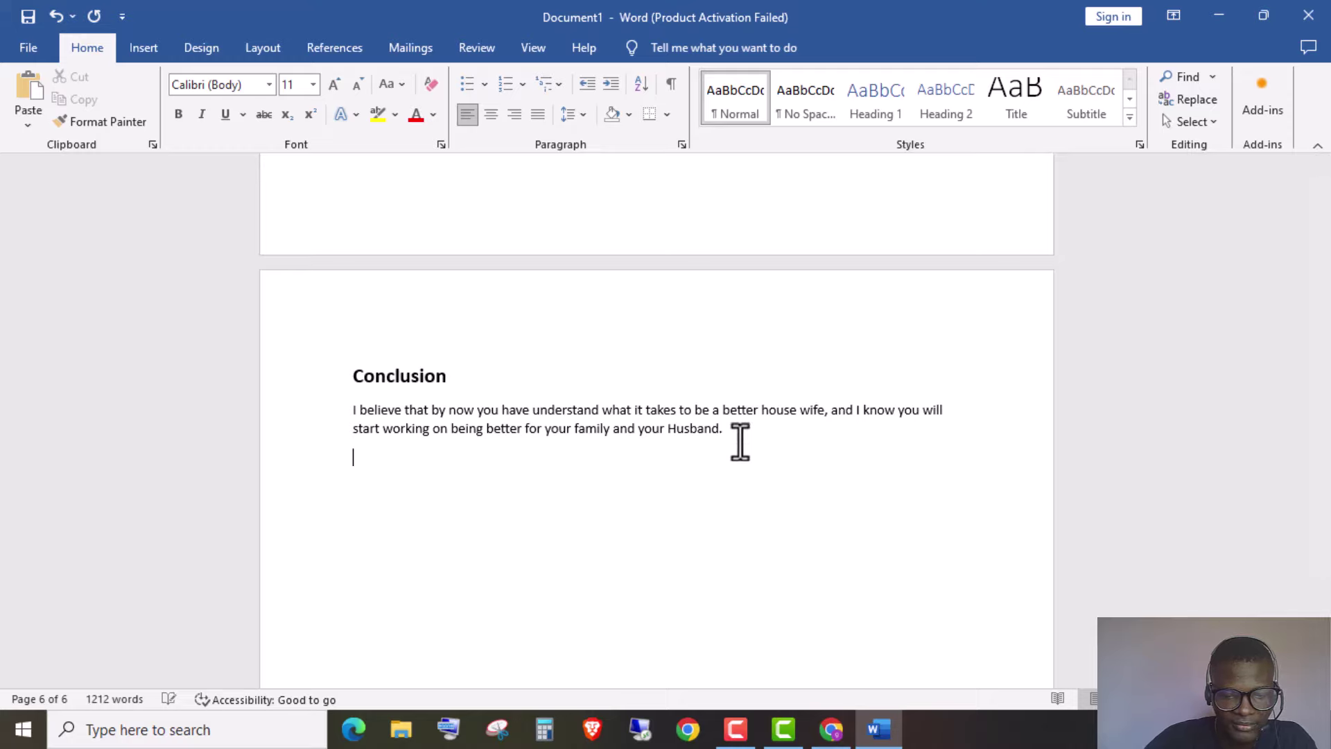
Bring up Save As, then open the How to Be a Good Wife article in Chrome.
key("ctrl+s")
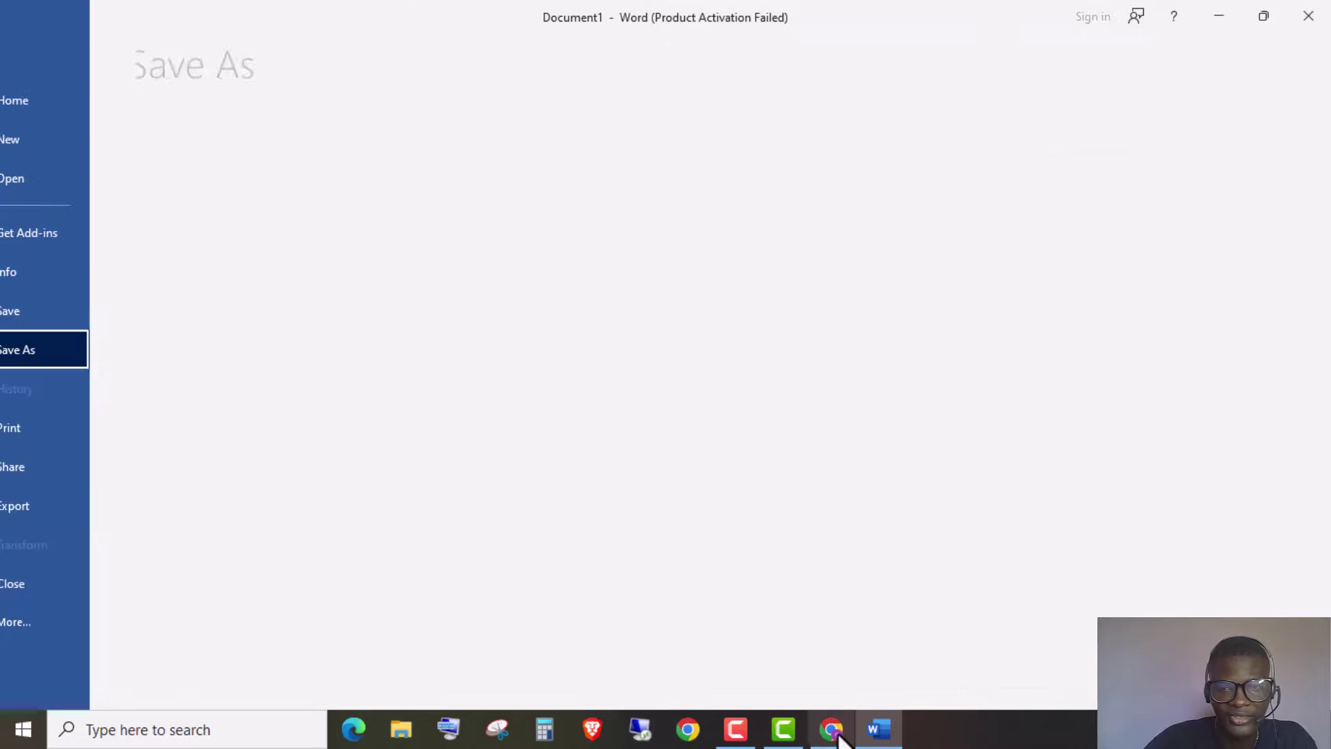
left_click(834, 730)
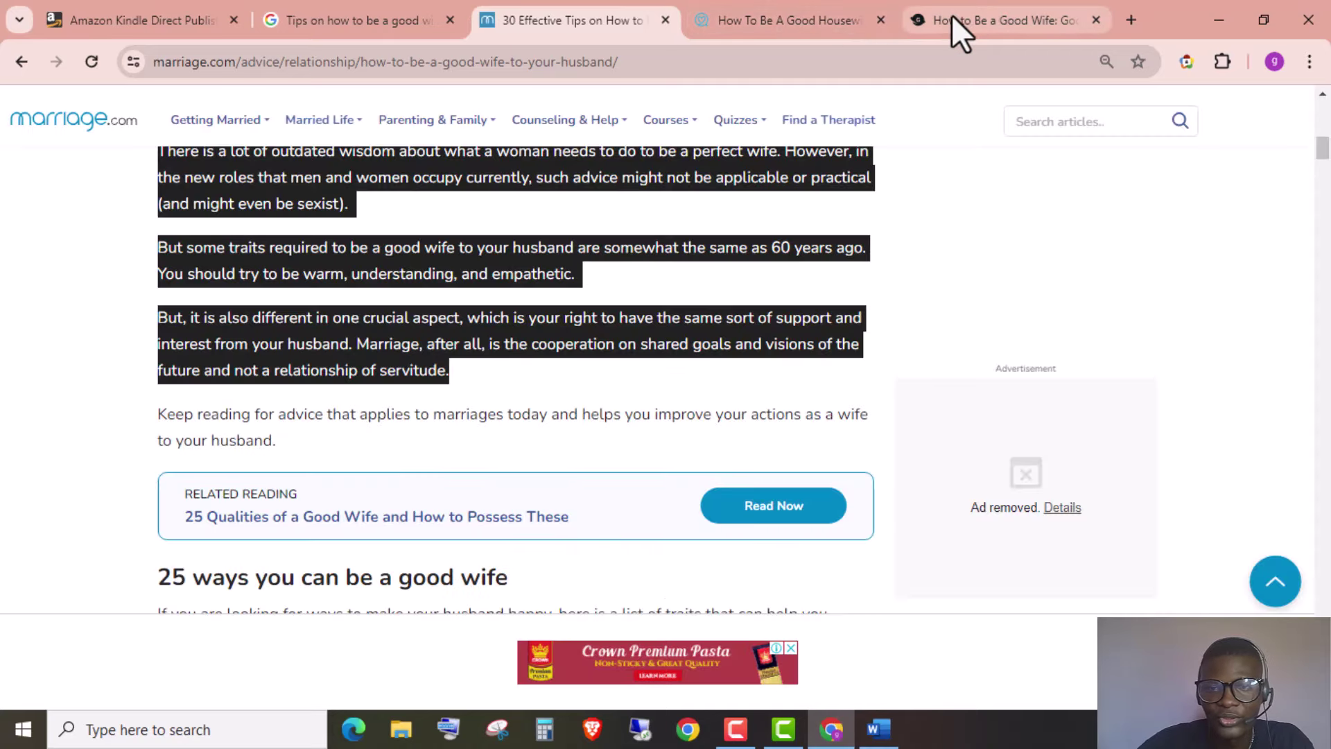
left_click(971, 28)
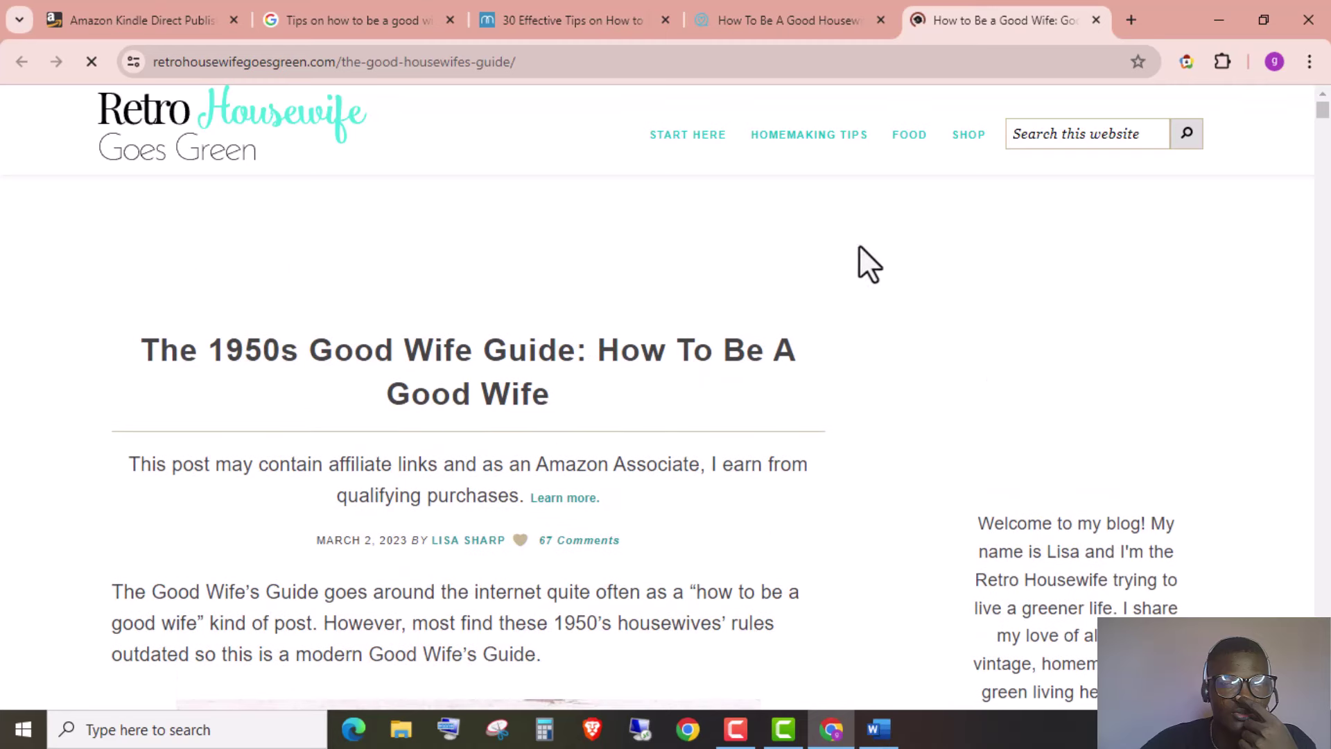
scroll(326, 433, "down", 4)
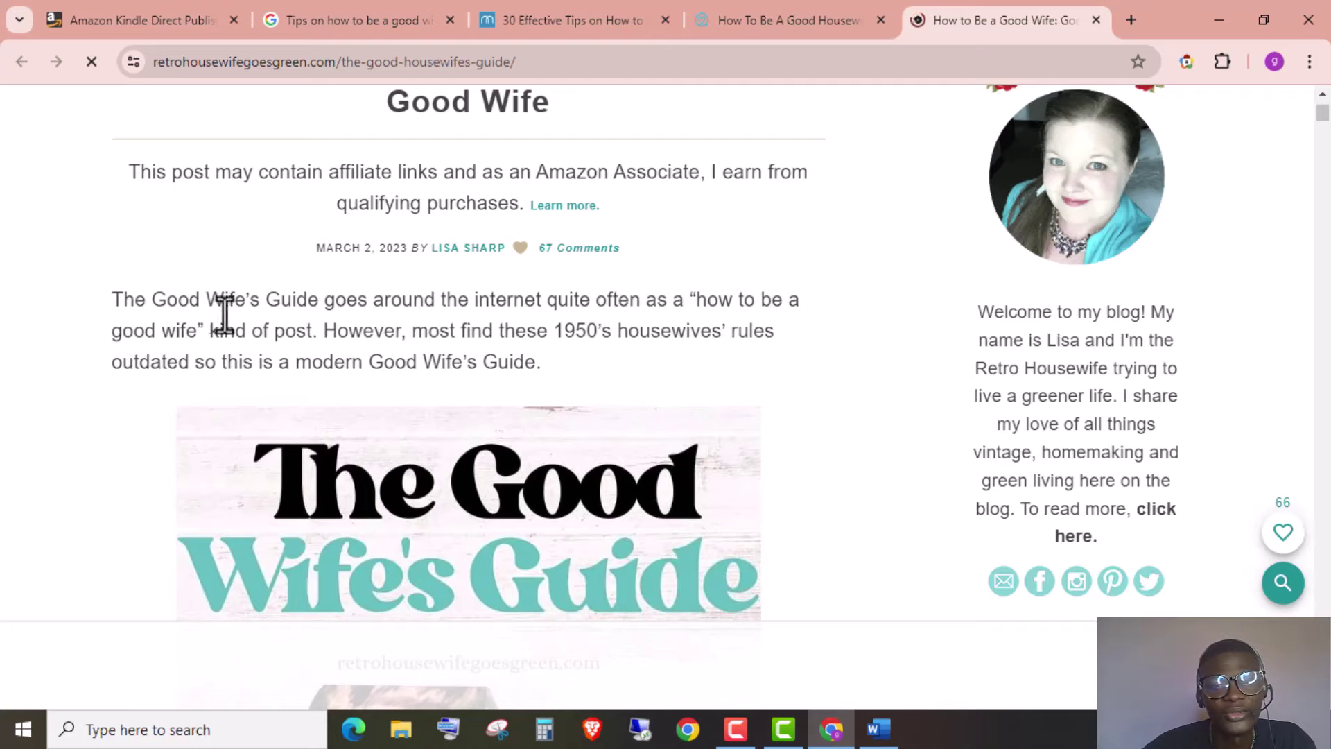
scroll(305, 313, "down", 4)
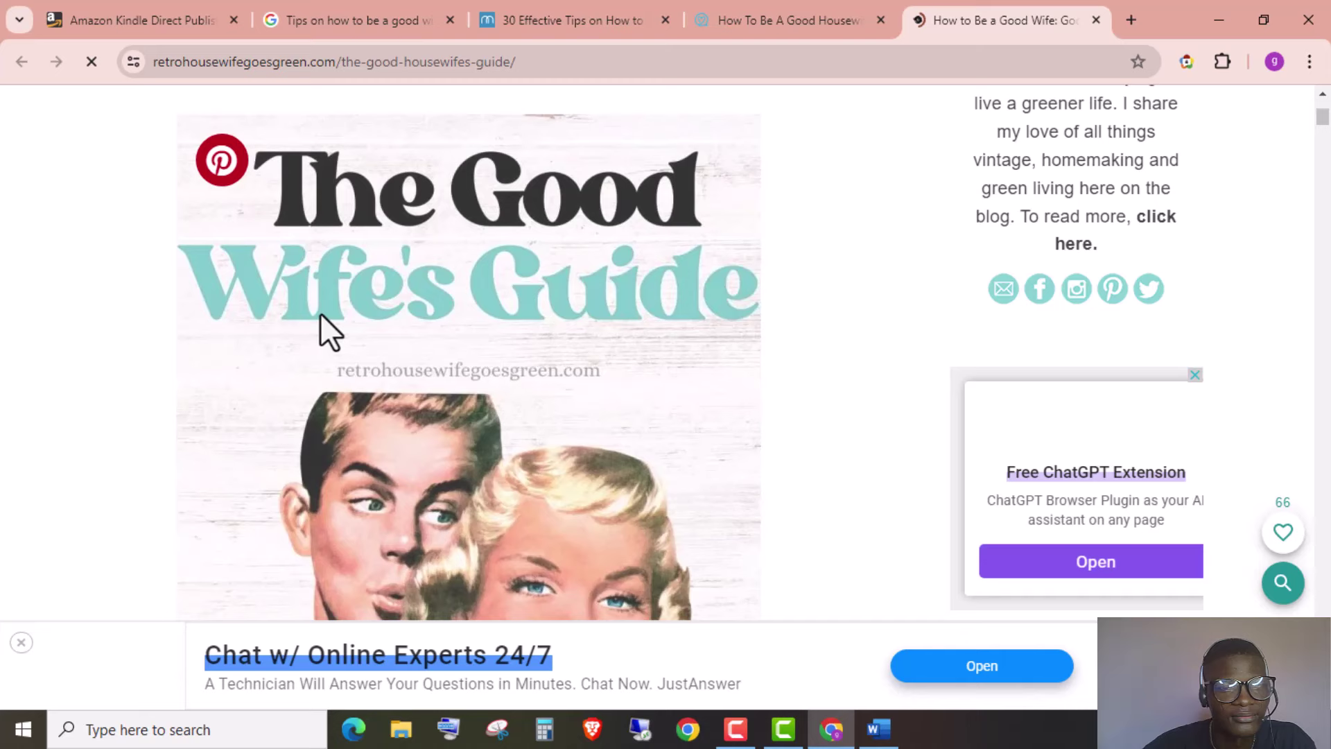
scroll(344, 355, "up", 4)
Copy the article's first paragraph and return to Word.
triple_click(345, 359)
scroll(346, 360, "up", 4)
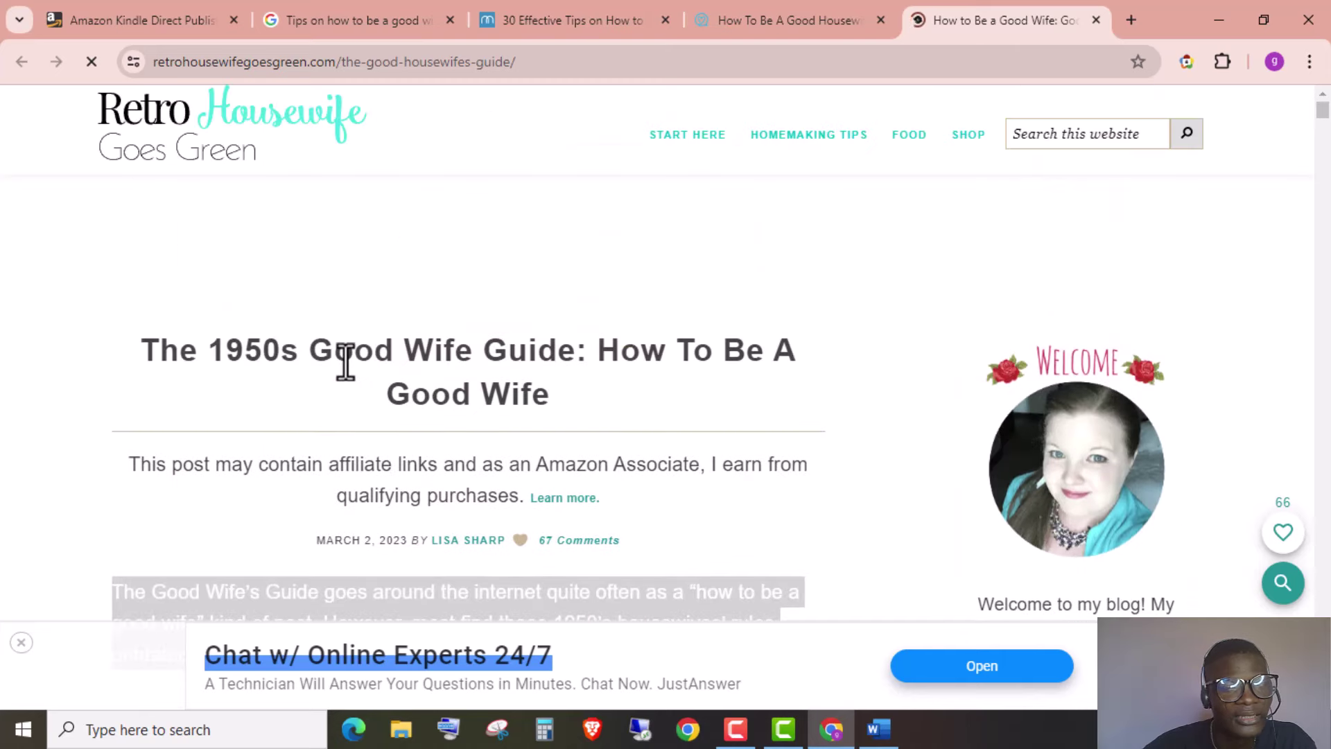
scroll(345, 361, "down", 4)
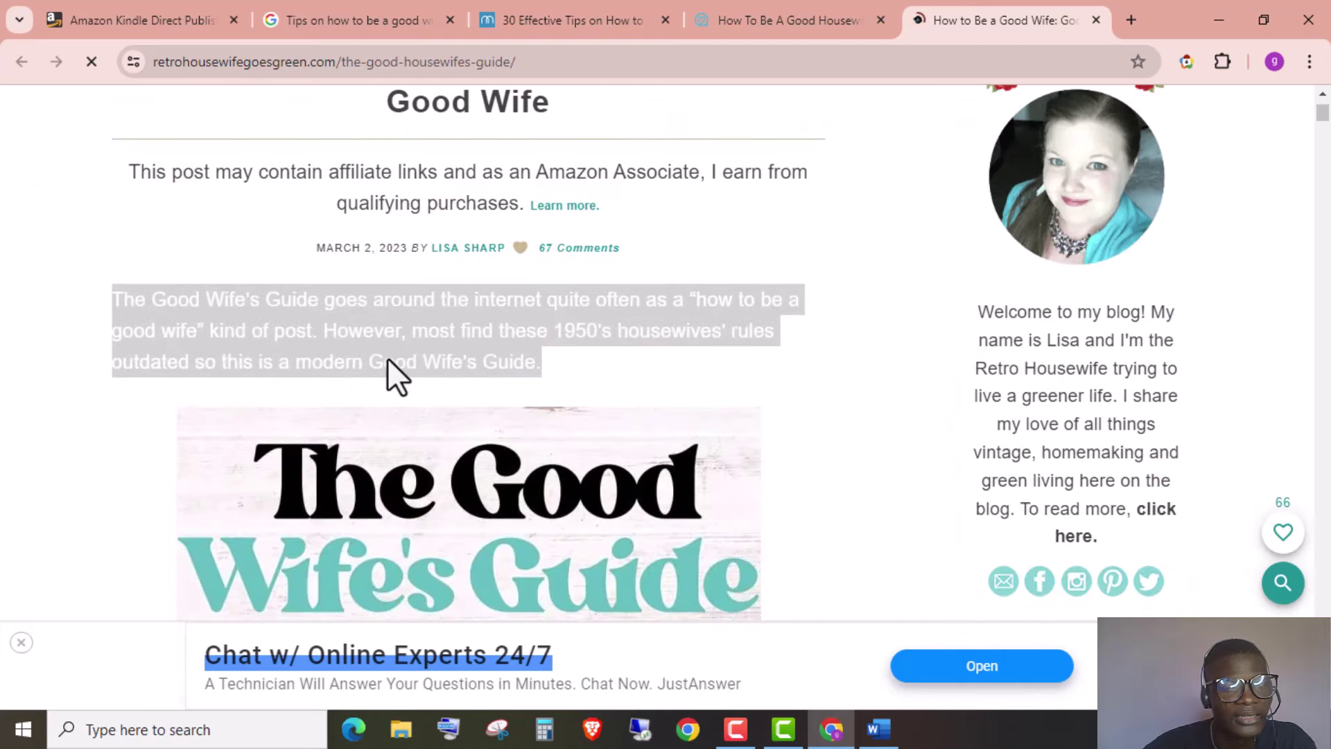
right_click(387, 356)
left_click(394, 365)
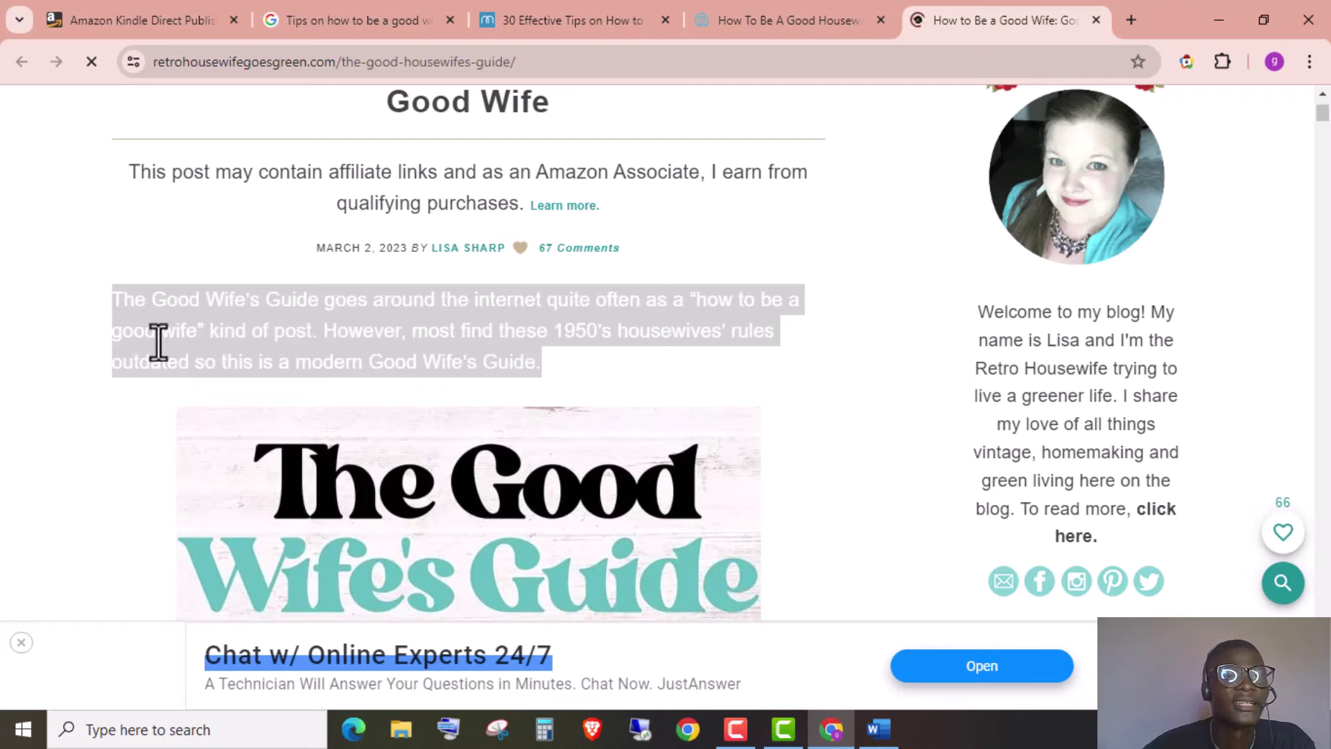
left_click(887, 739)
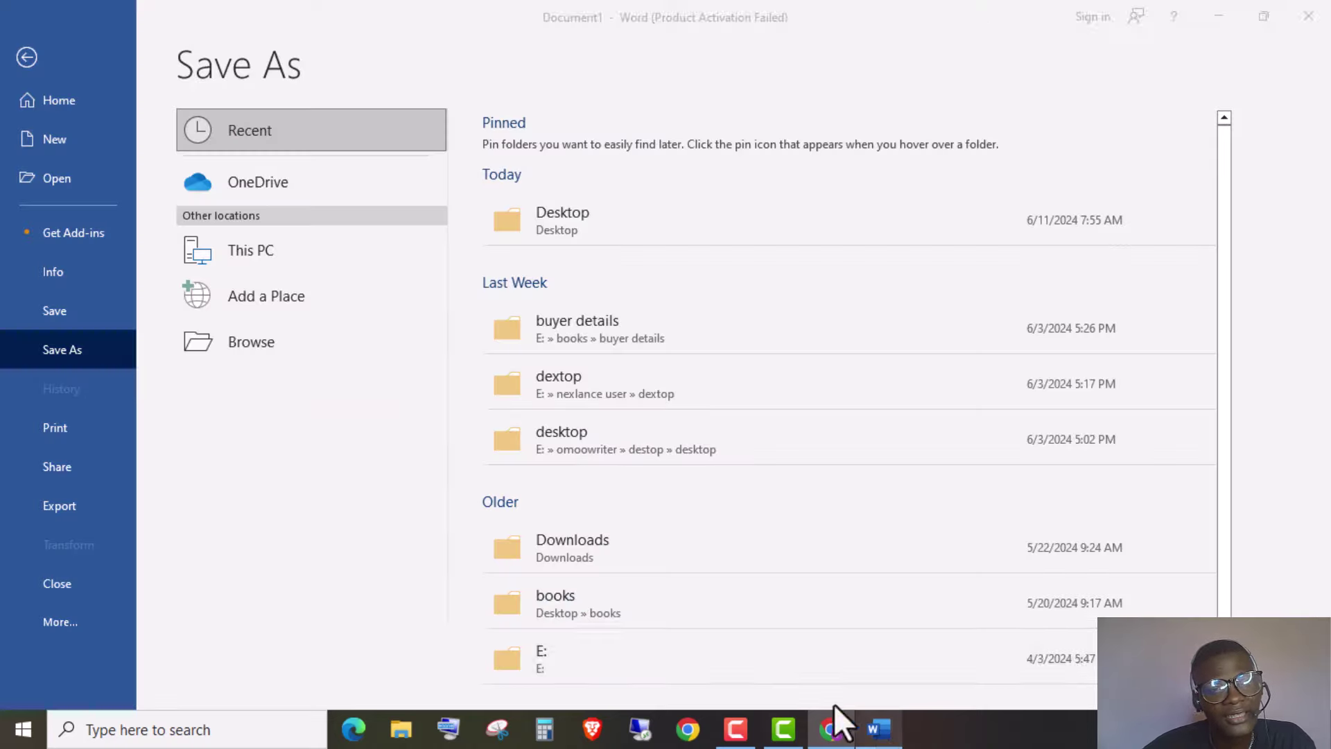
Paste the Good Wife's Guide paragraph, ending it 'one of the best guide you can ever come across in a book.'.
left_click(26, 58)
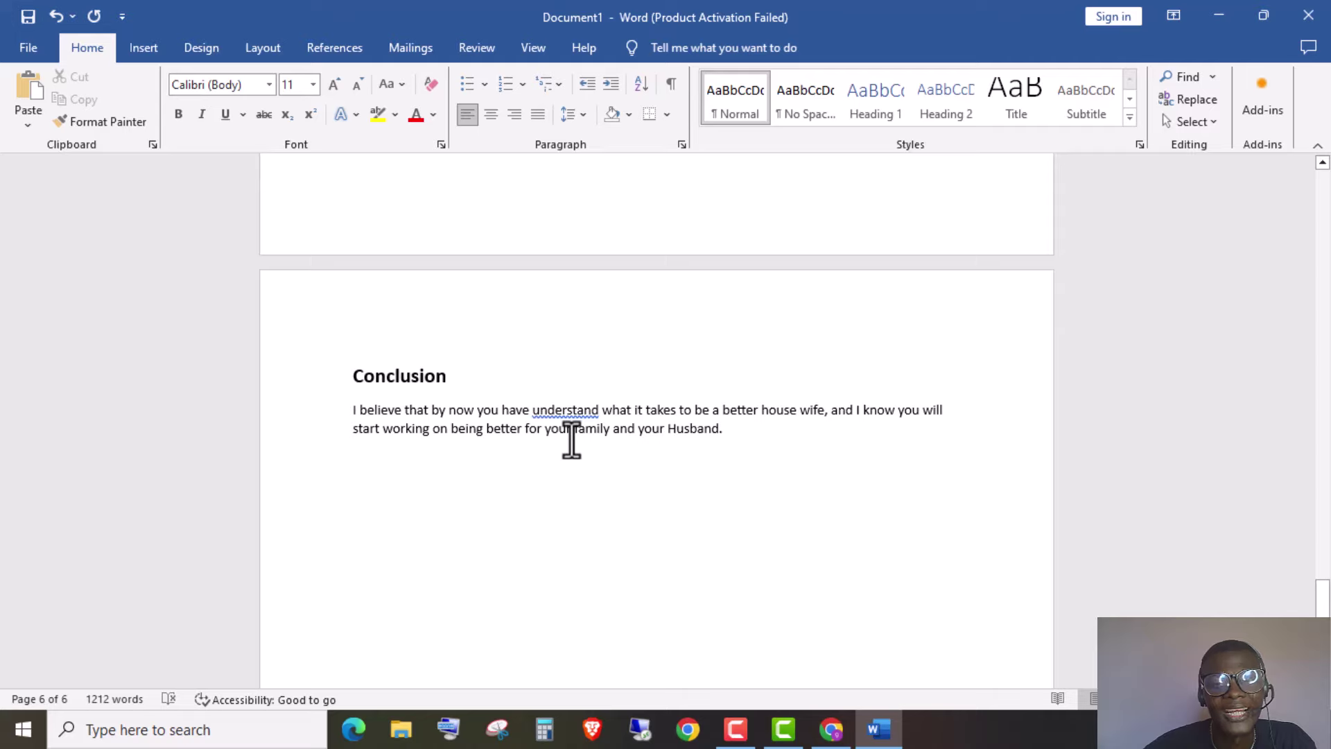
key("ctrl+v")
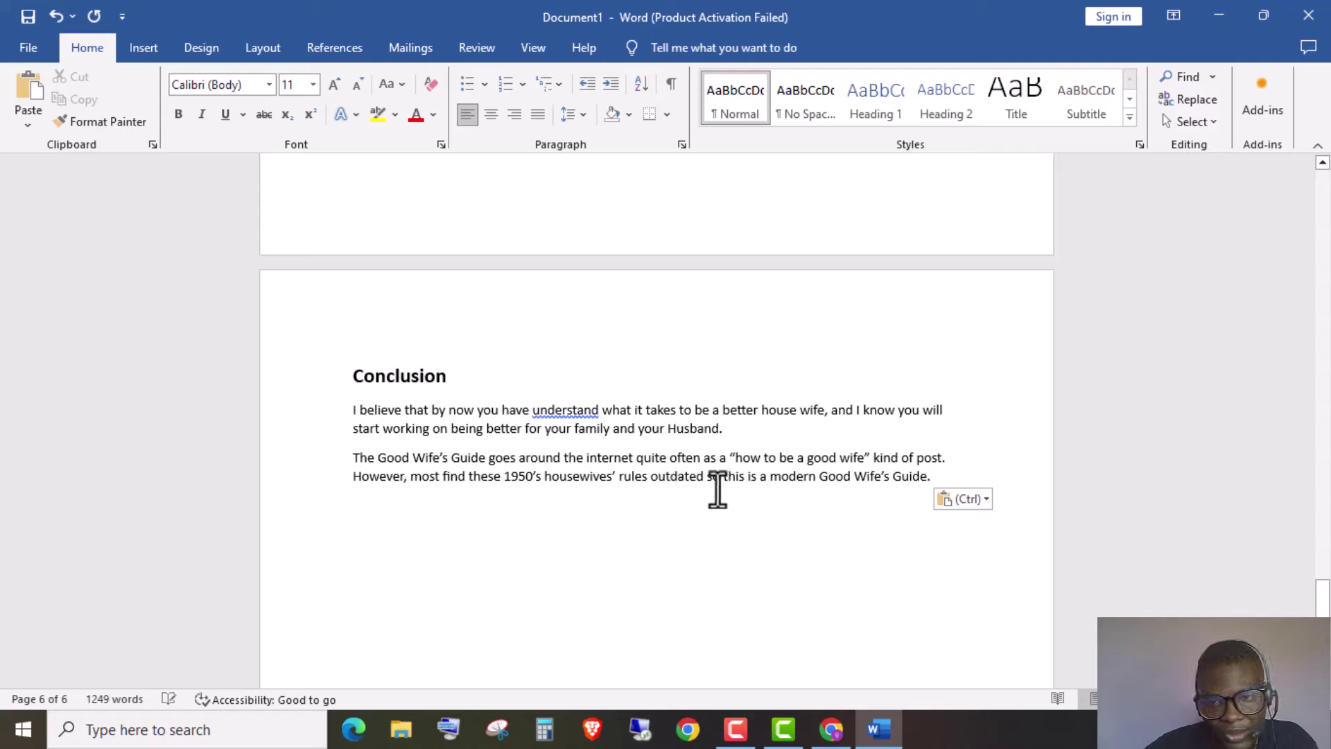
left_click_drag(919, 485, 438, 489)
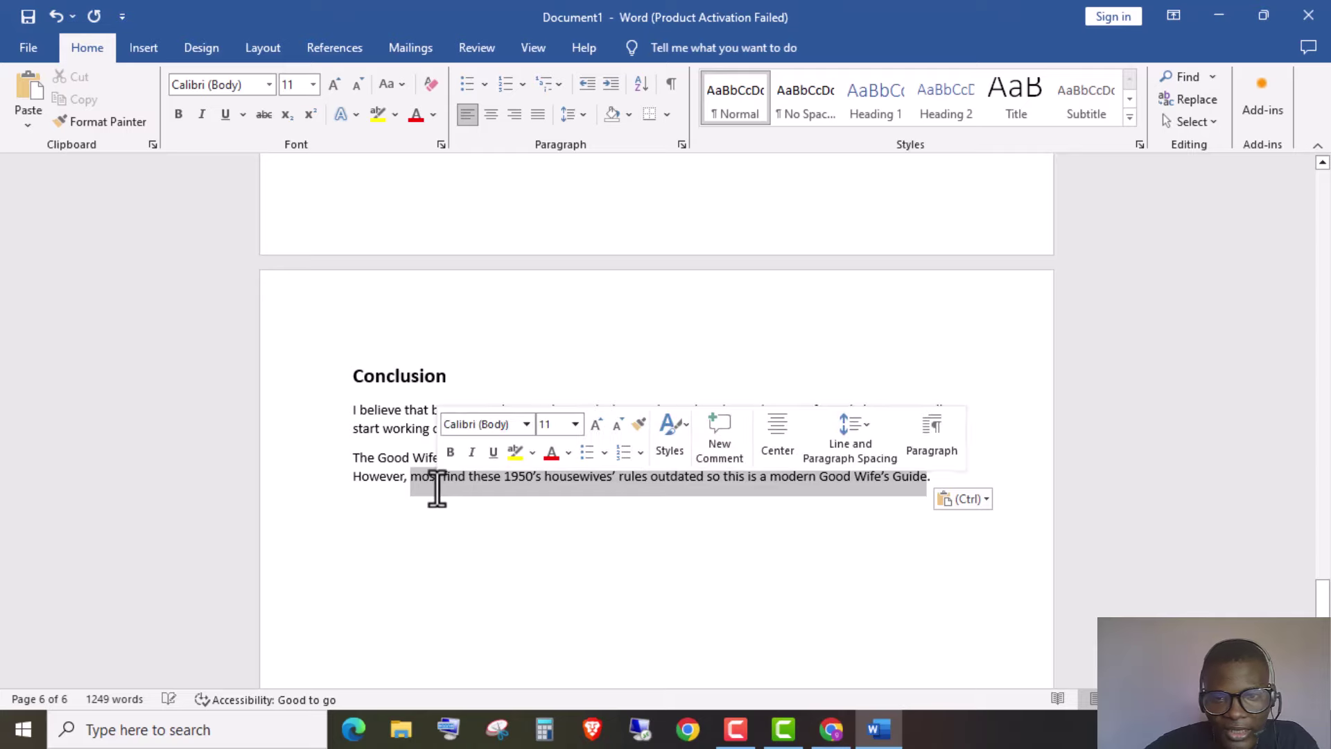
type("this")
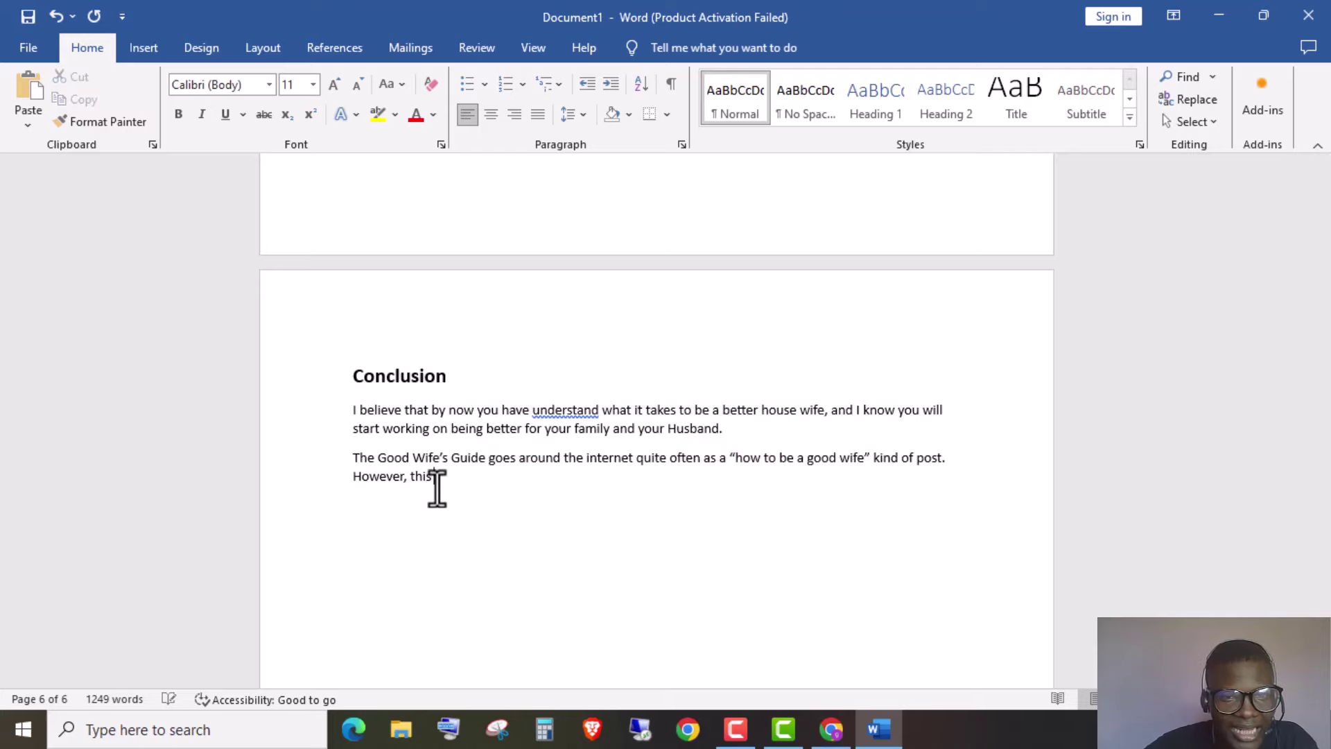
type(" is d")
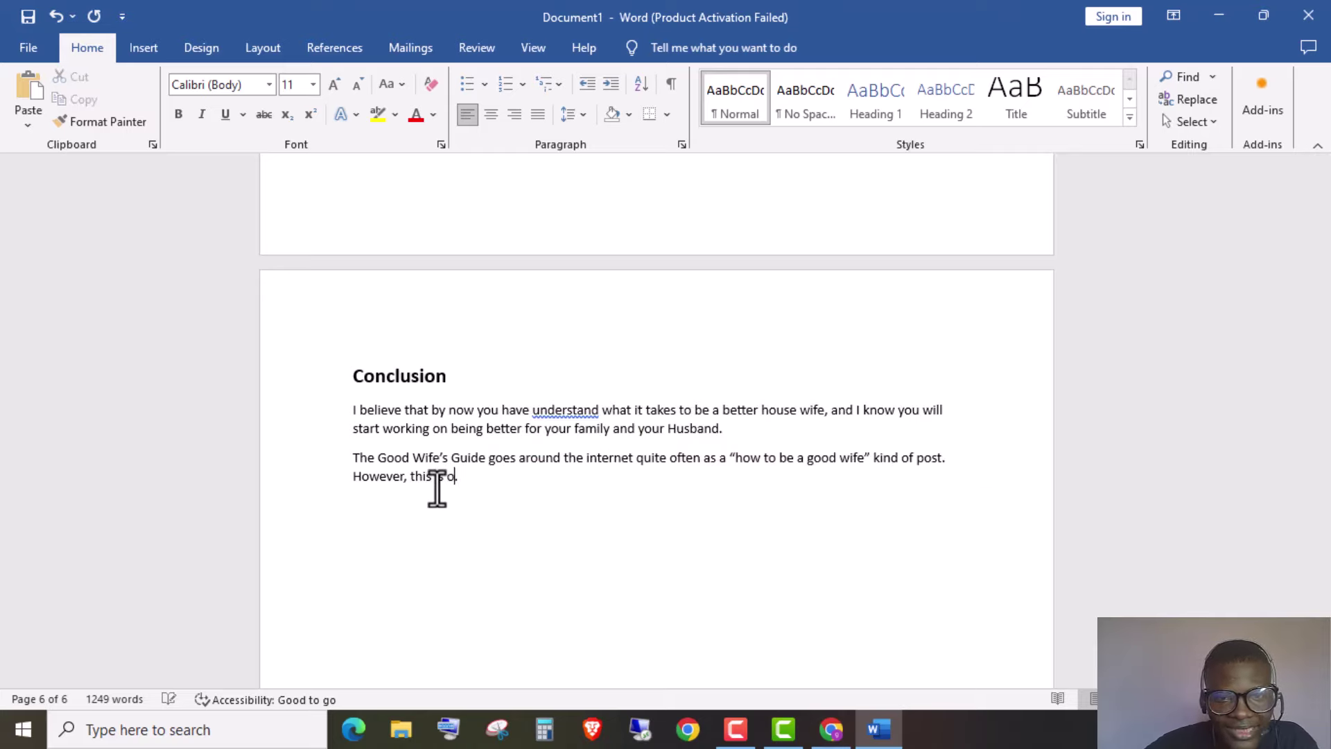
type("ne of the best g")
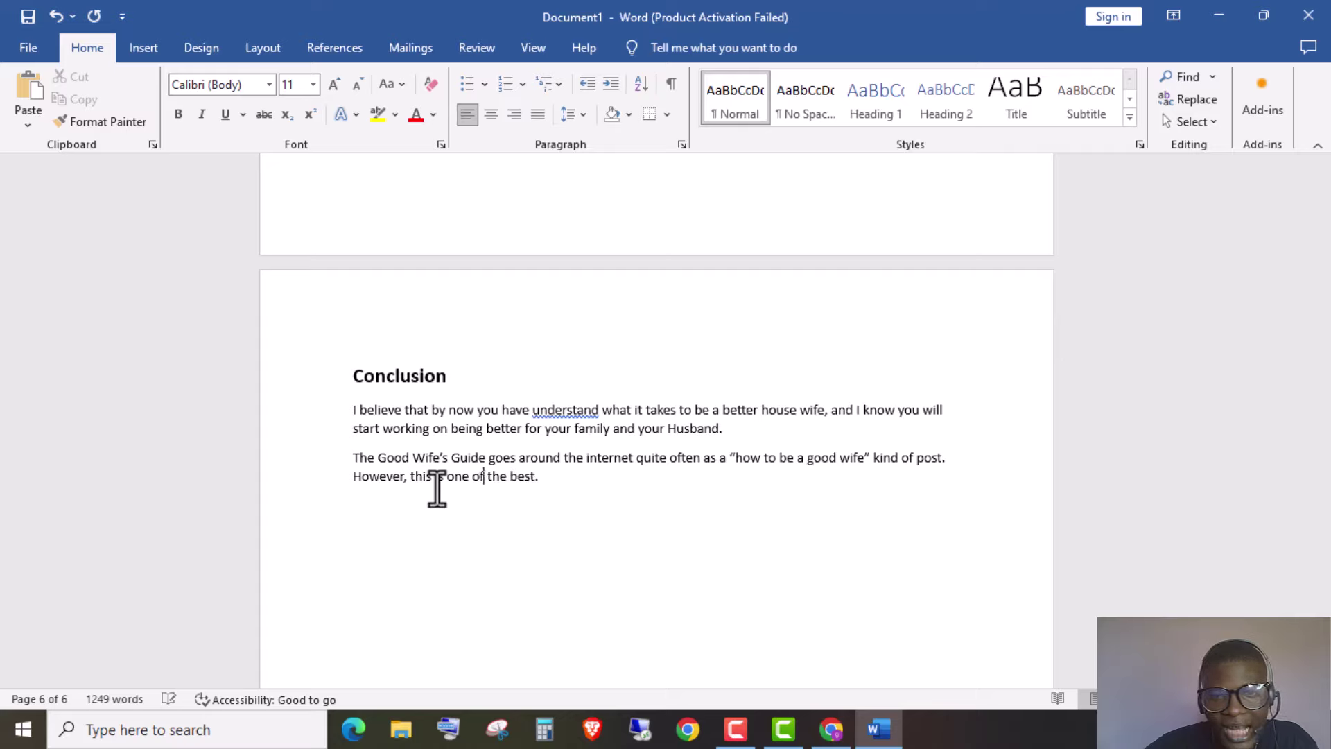
type("uide you ca")
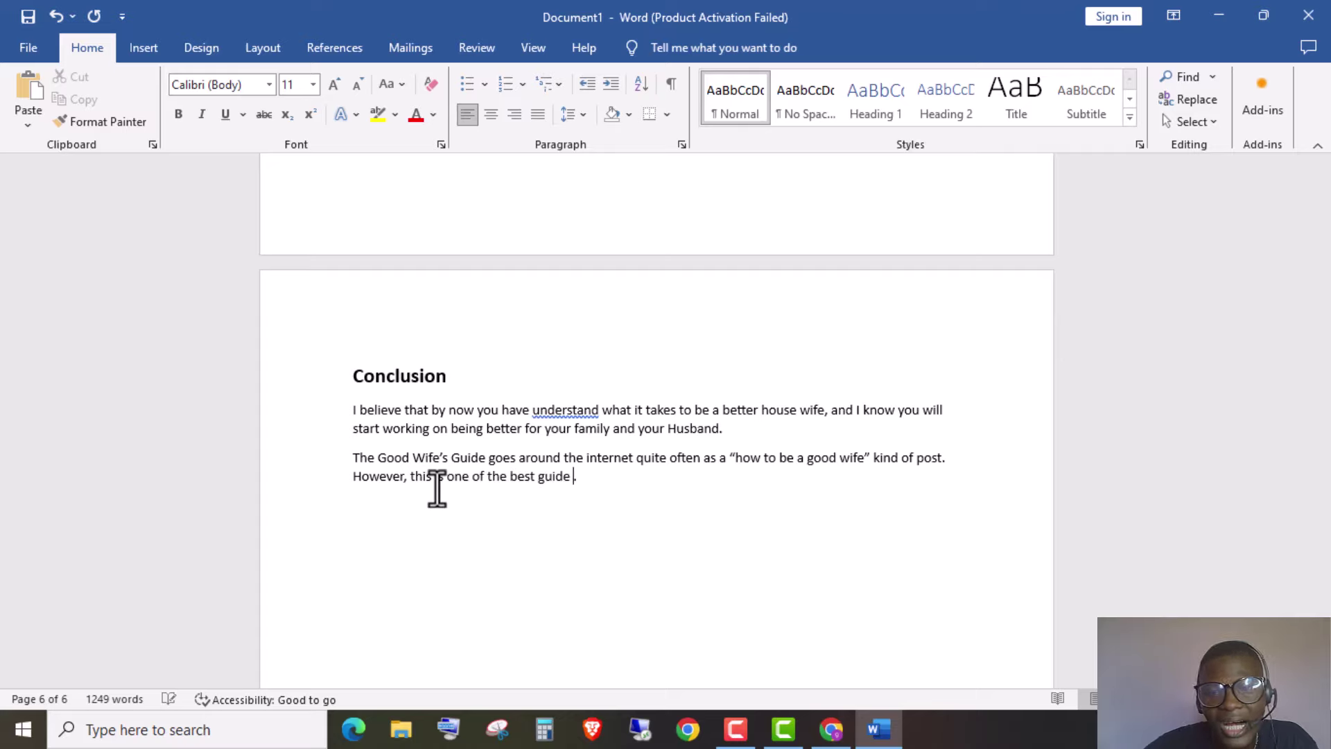
type("n ever ")
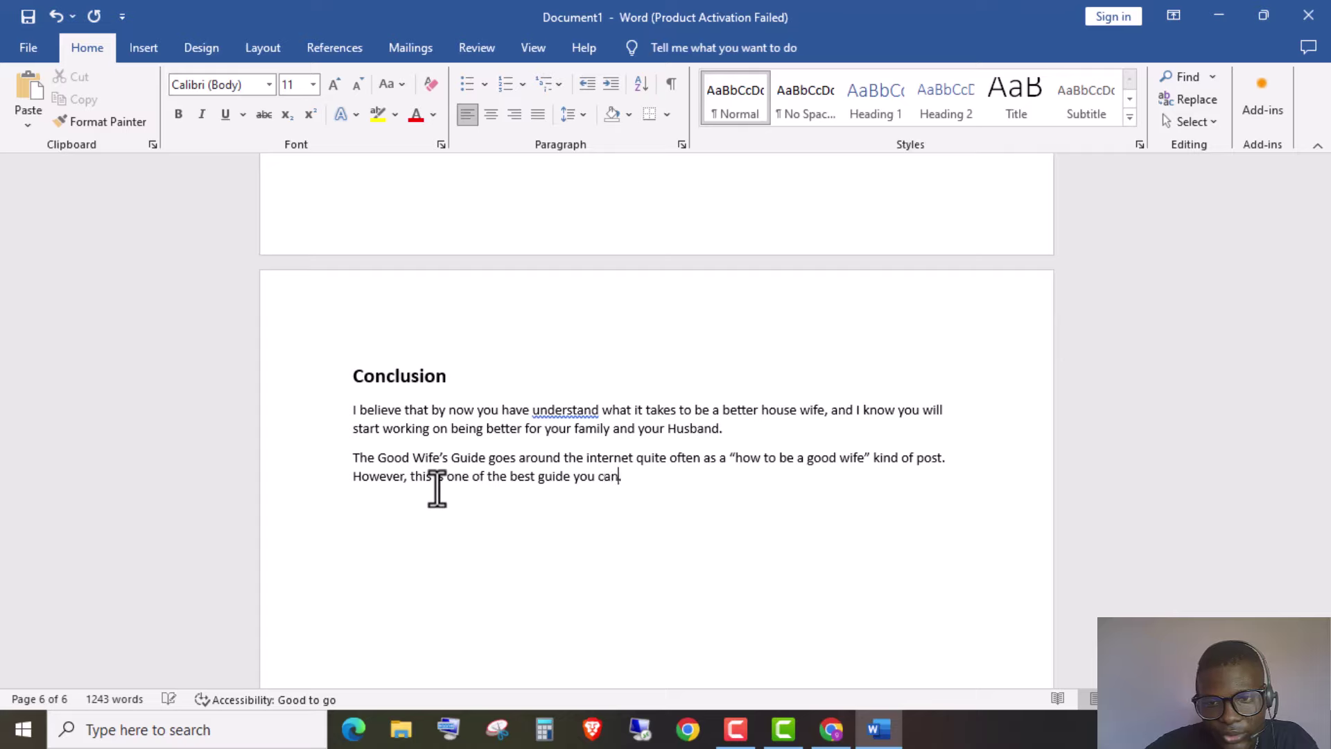
type("come acc")
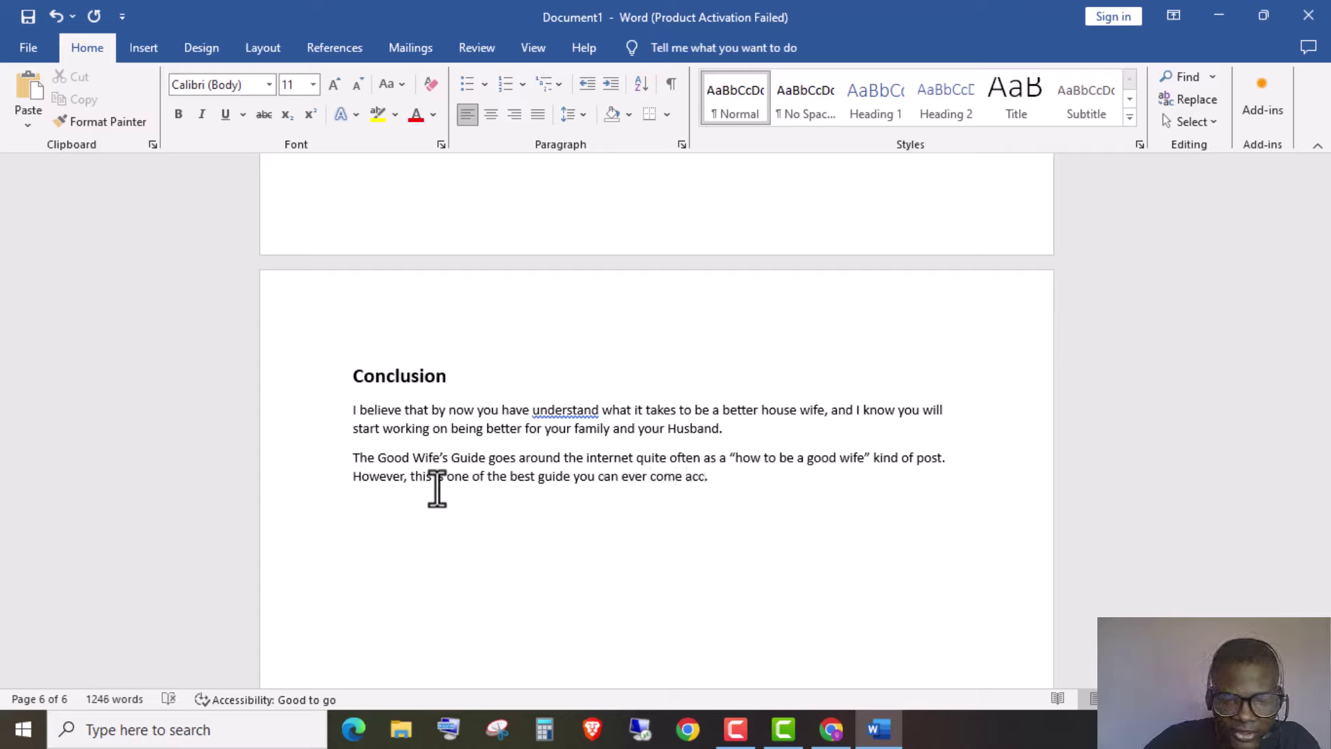
key("BackSpace")
type("ross")
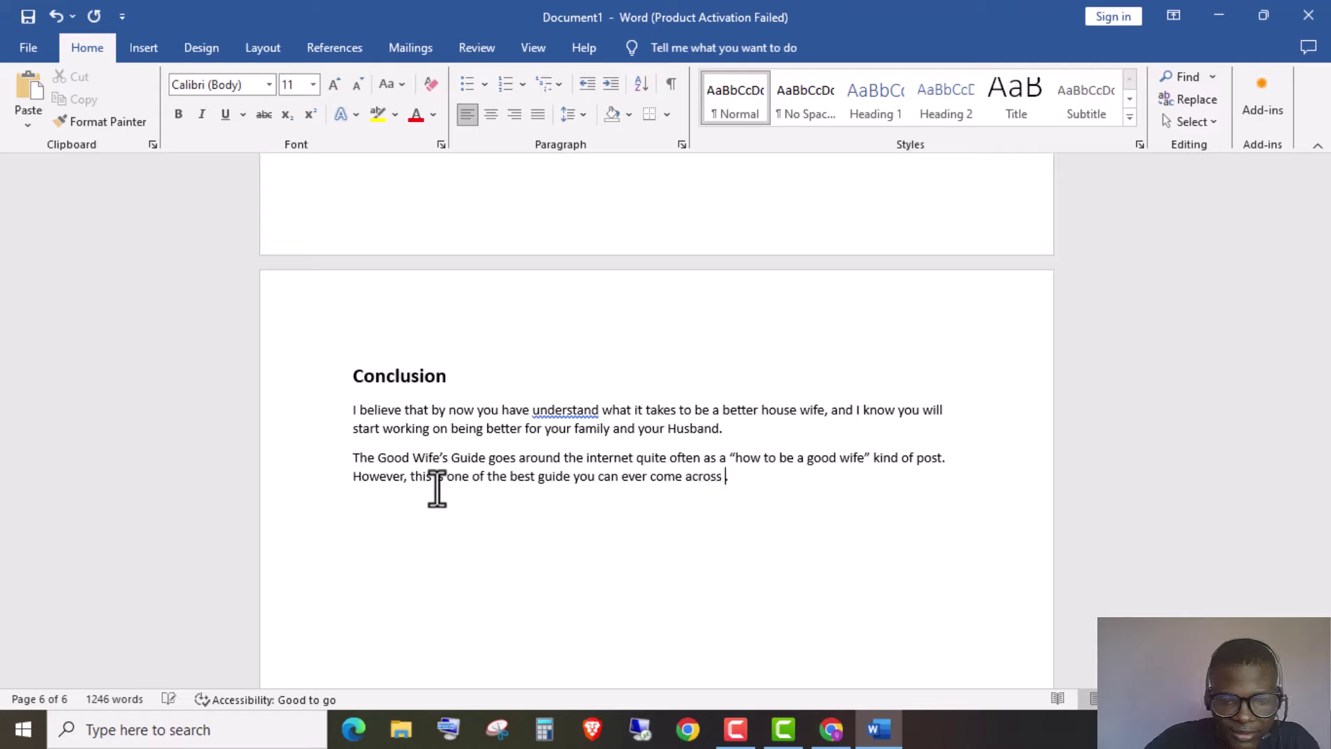
type(" in a bo")
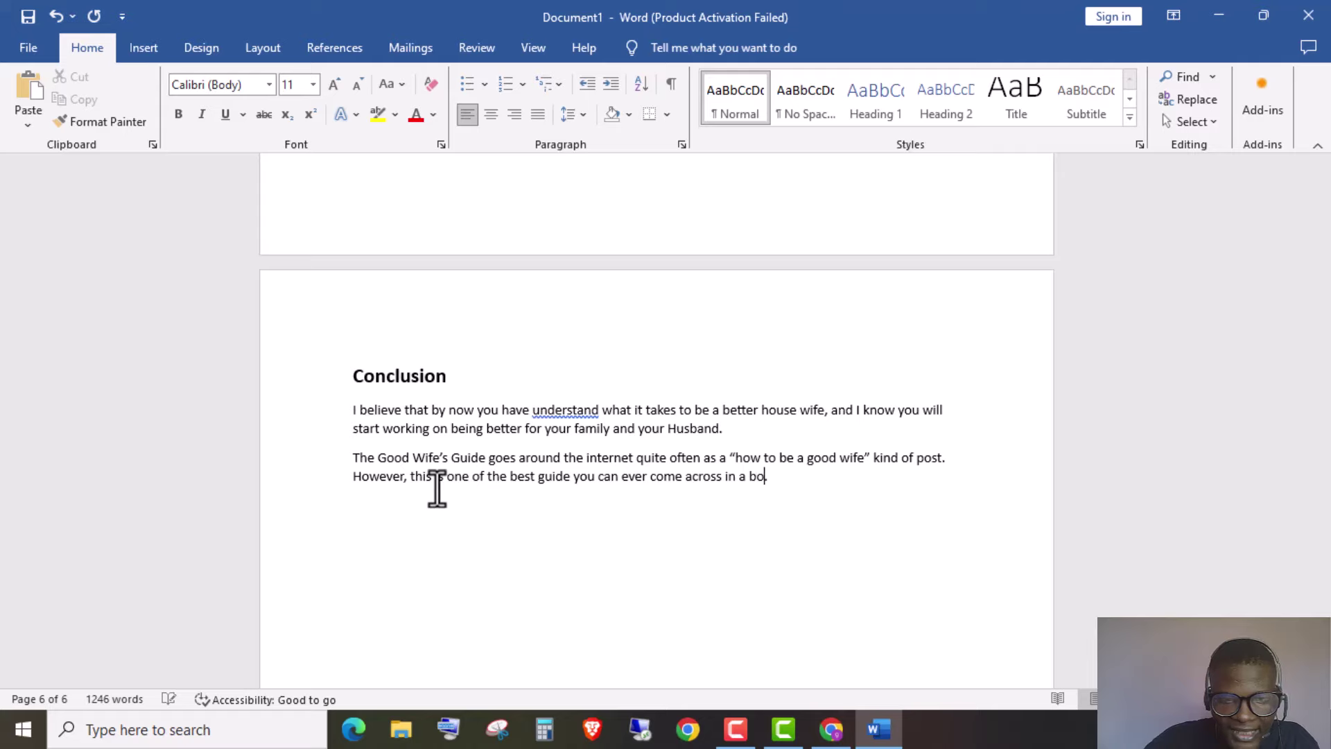
type("ok")
key("End")
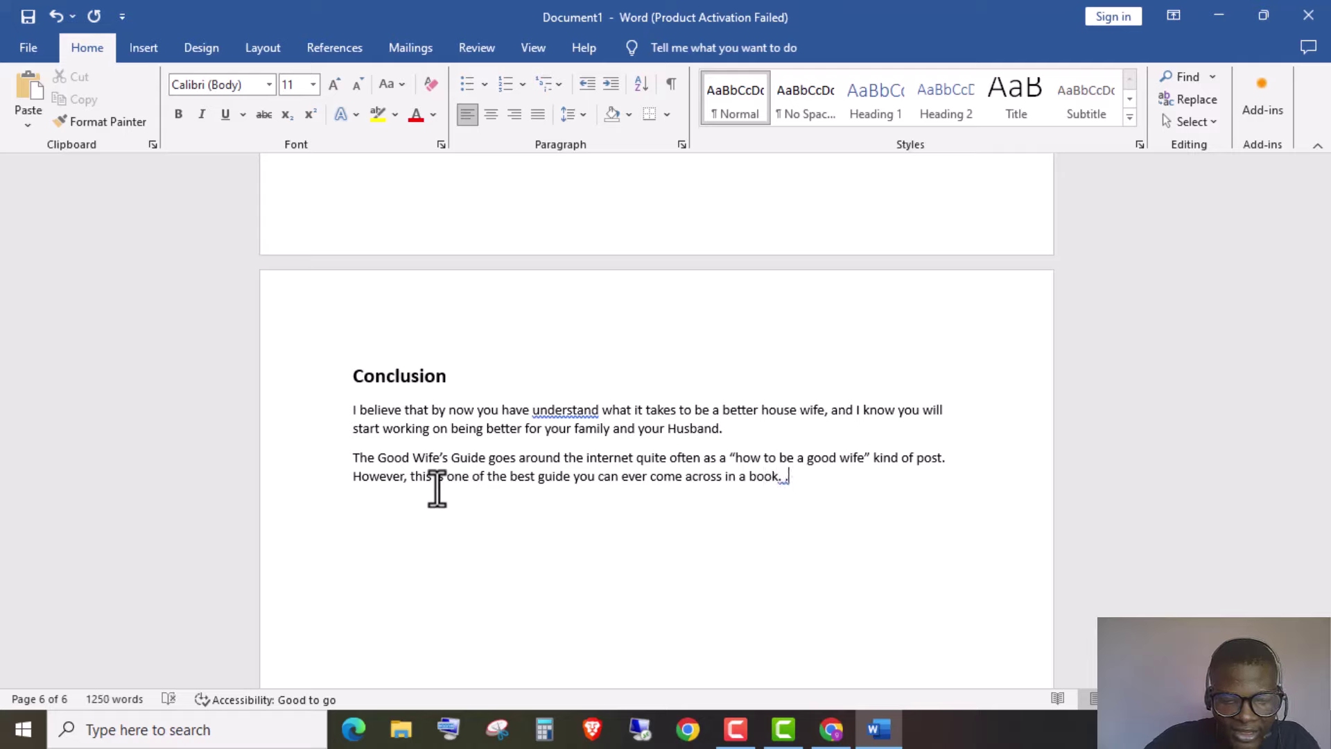
key("BackSpace")
key("BackSpace")
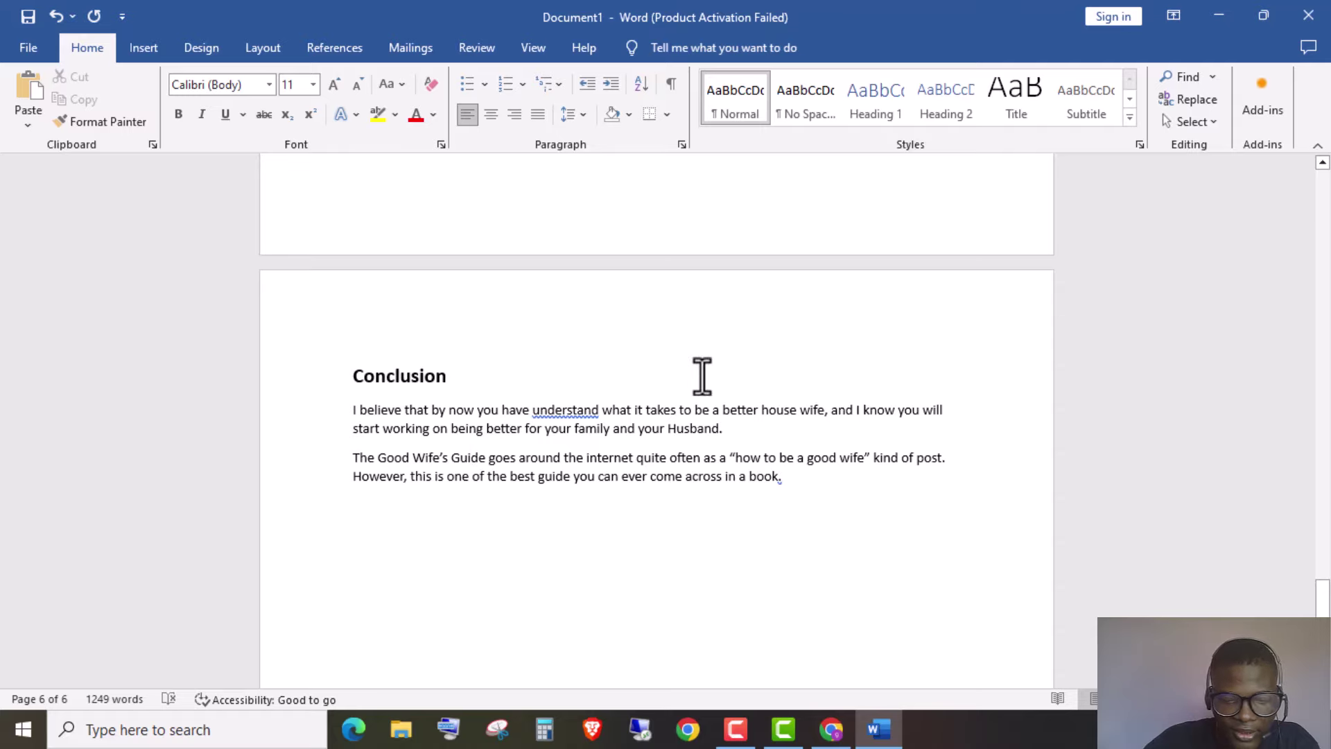
Save the manuscript to the Desktop as Word document 'How to become a better house wife'.
scroll(684, 416, "up", 15)
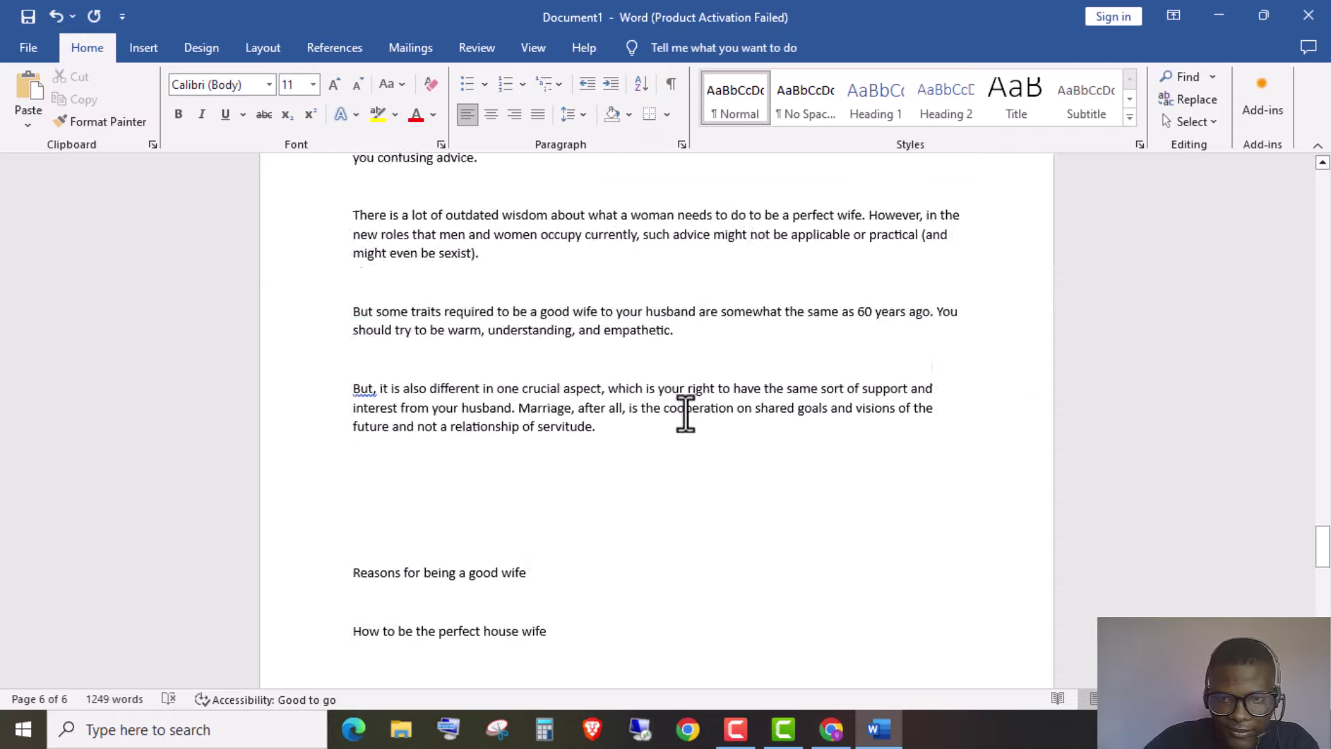
scroll(686, 414, "up", 20)
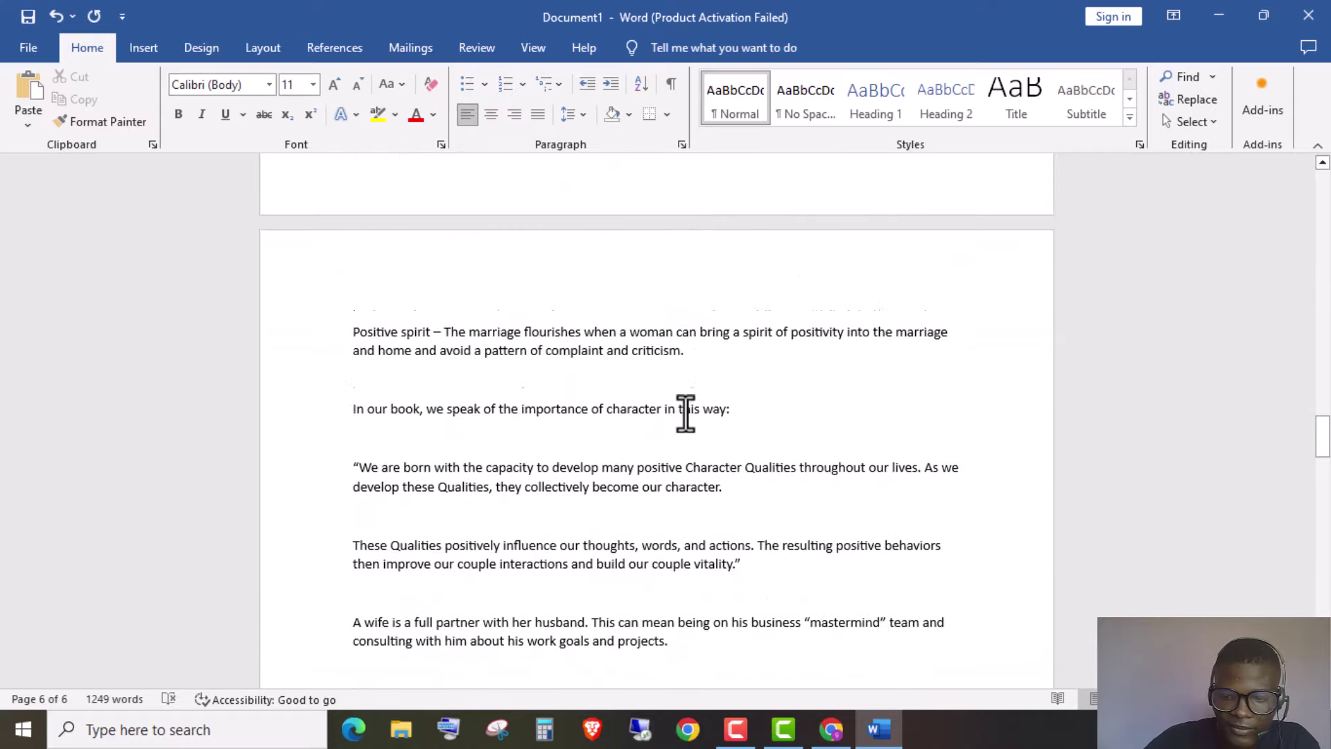
scroll(687, 414, "up", 20)
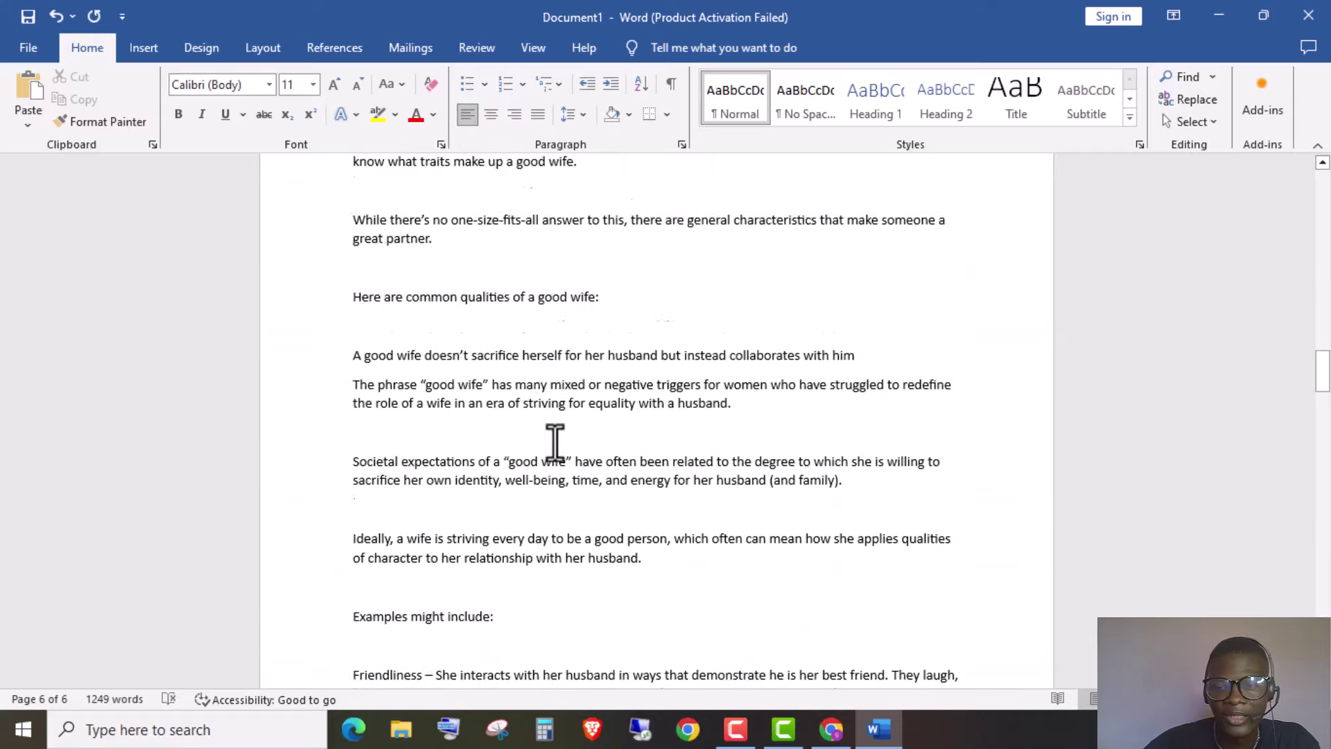
scroll(555, 442, "up", 15)
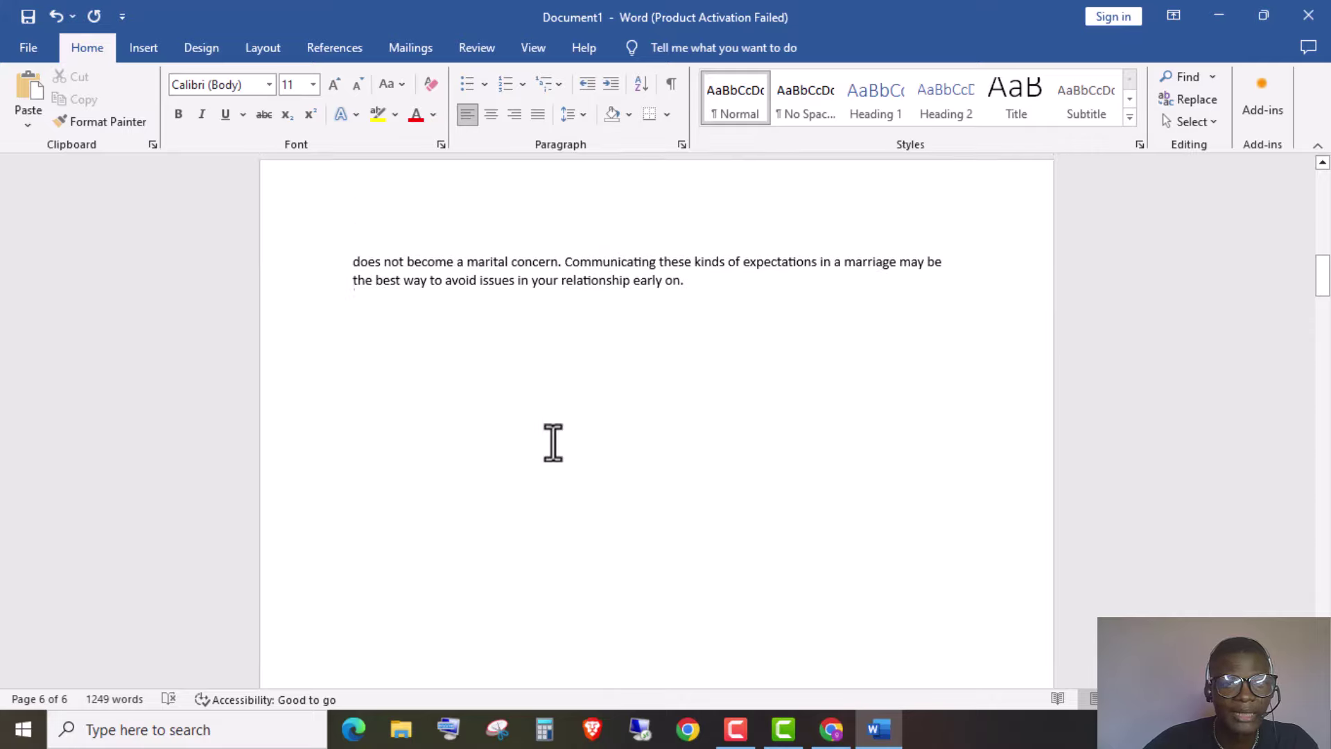
scroll(552, 442, "up", 15)
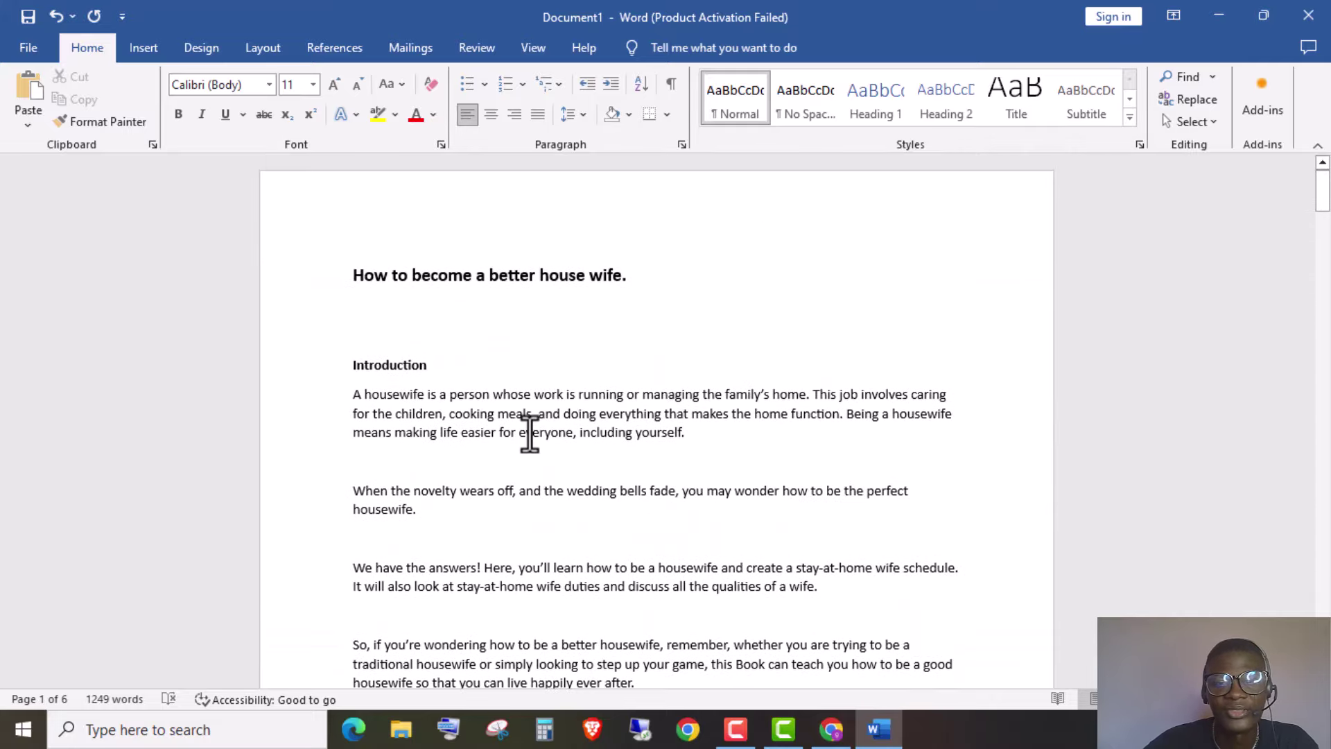
key("ctrl+s")
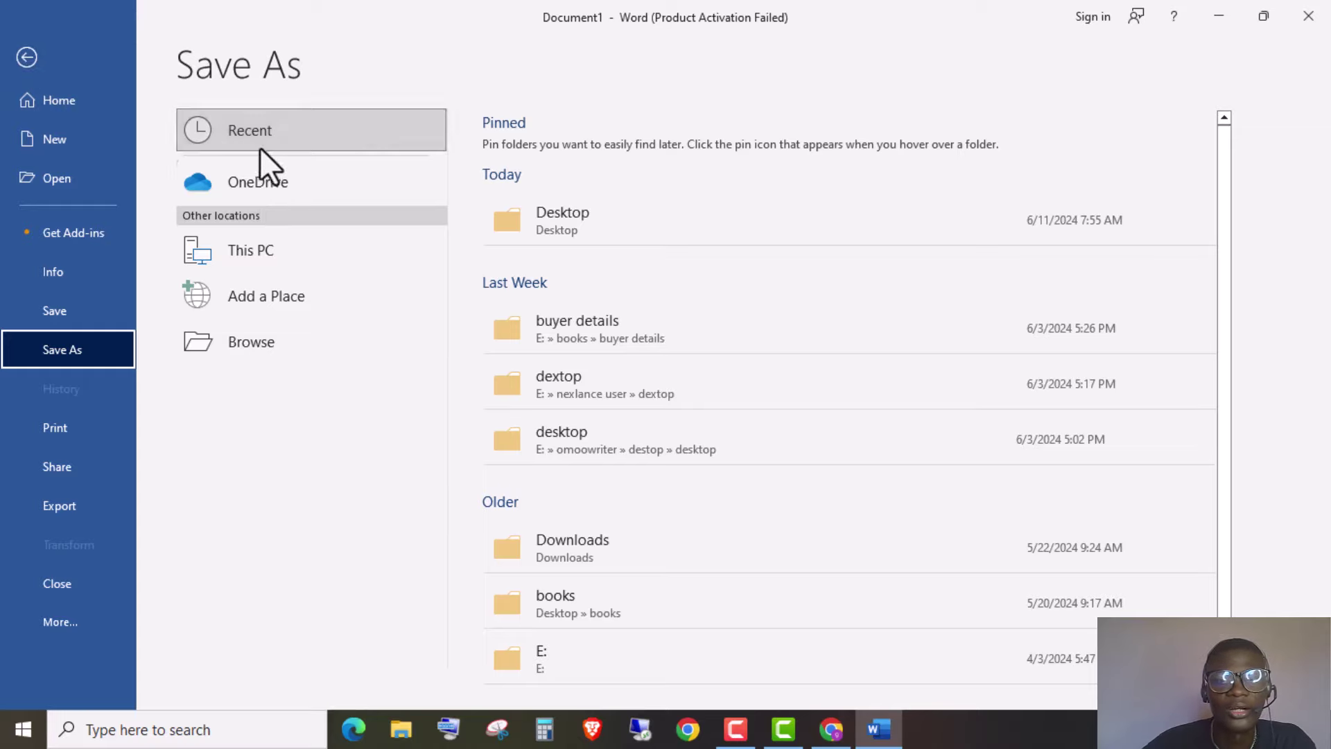
left_click(635, 225)
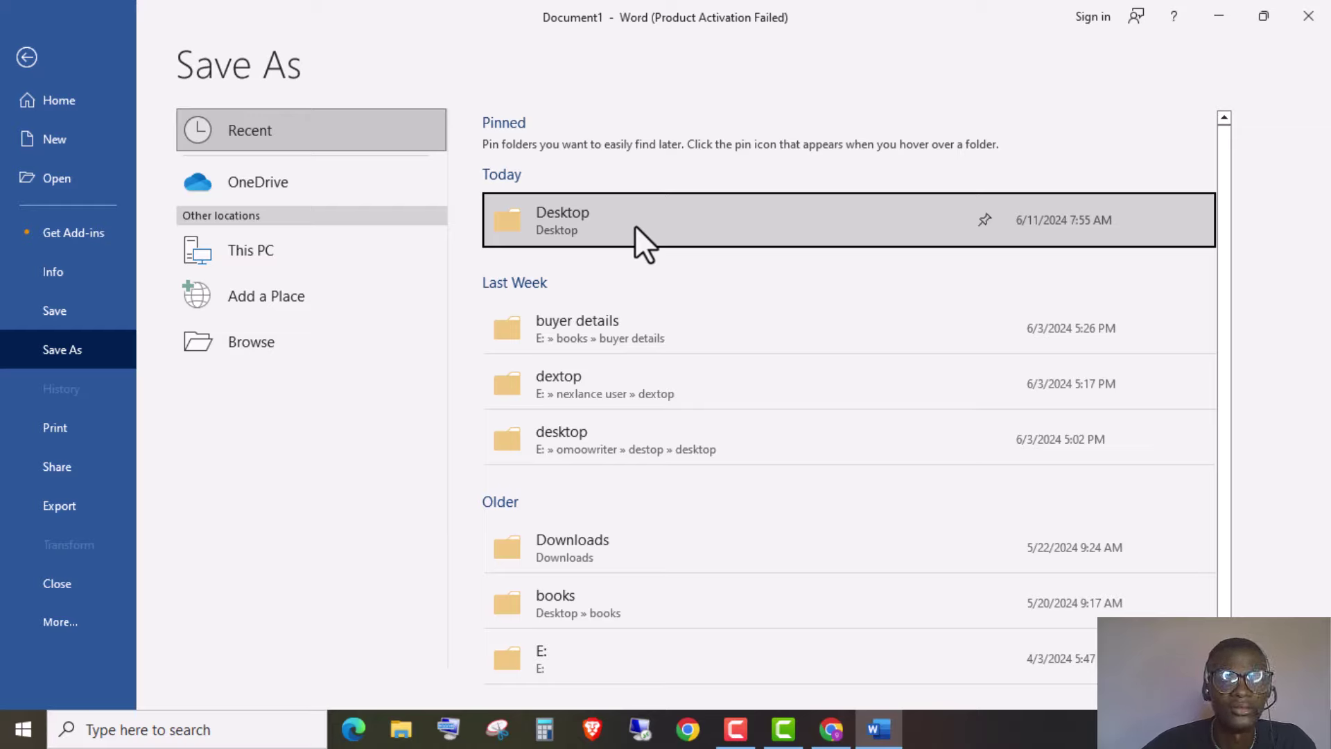
left_click(634, 224)
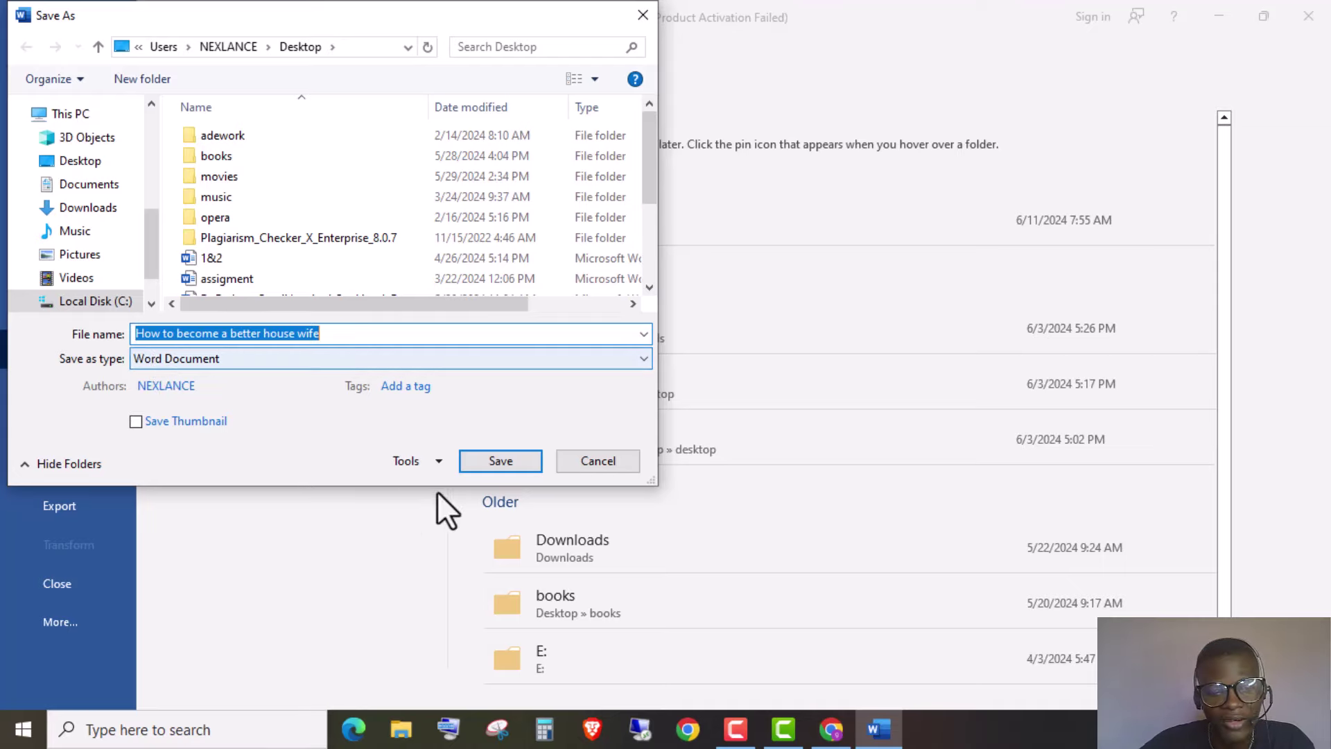
left_click(505, 459)
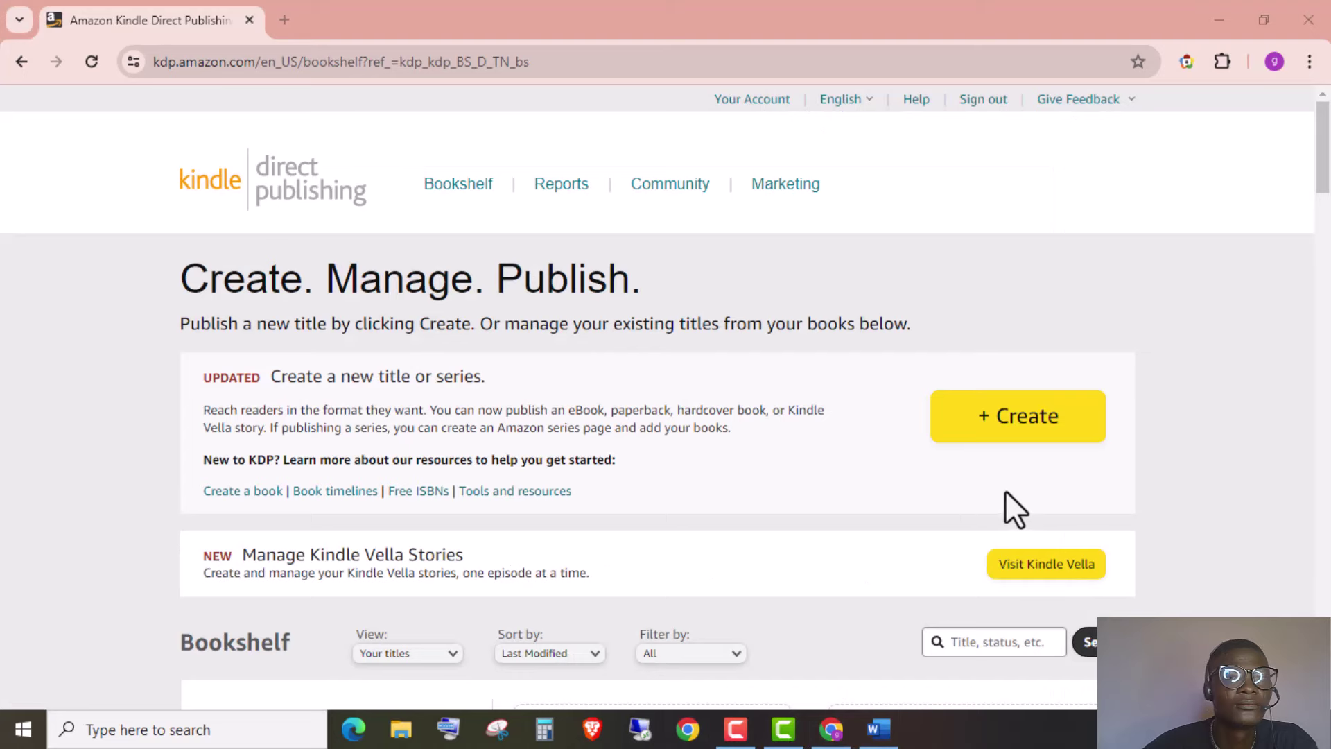
Create a new Kindle eBook from the KDP Bookshelf.
left_click(1014, 437)
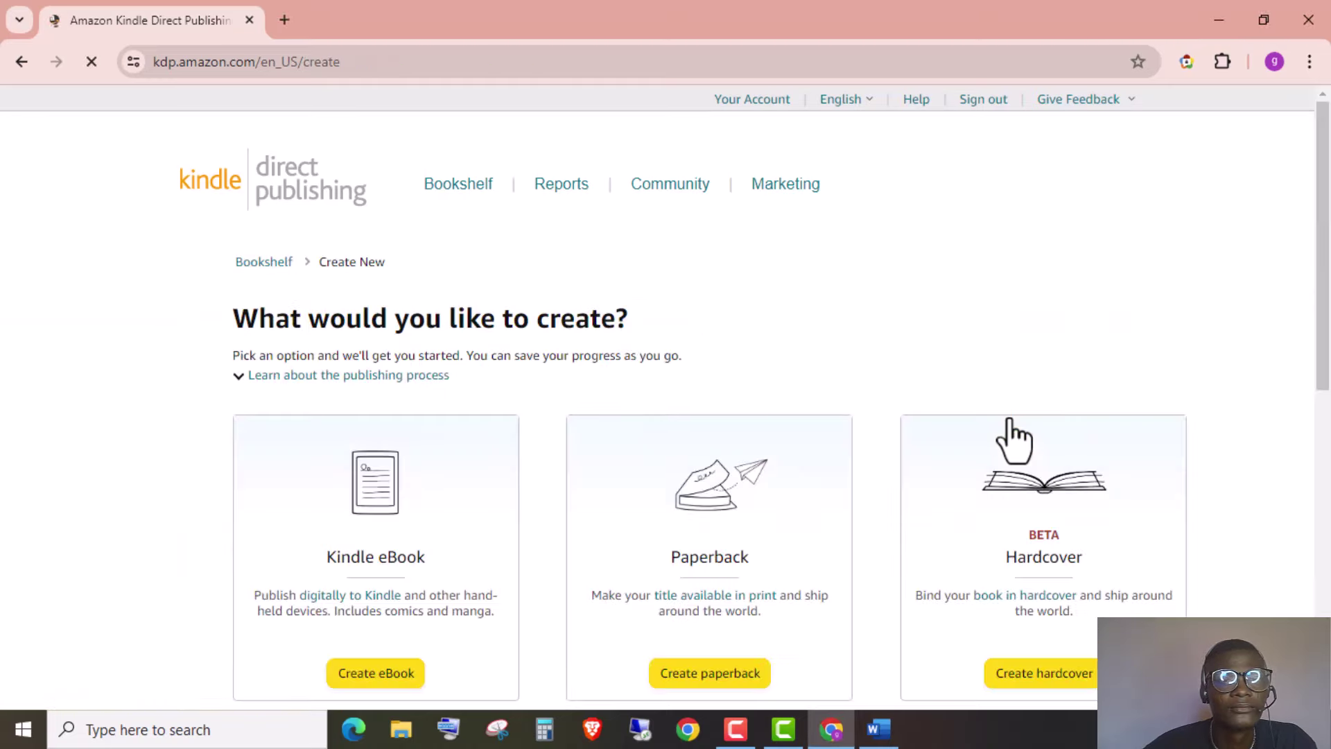
scroll(646, 401, "down", 1)
scroll(637, 383, "down", 3)
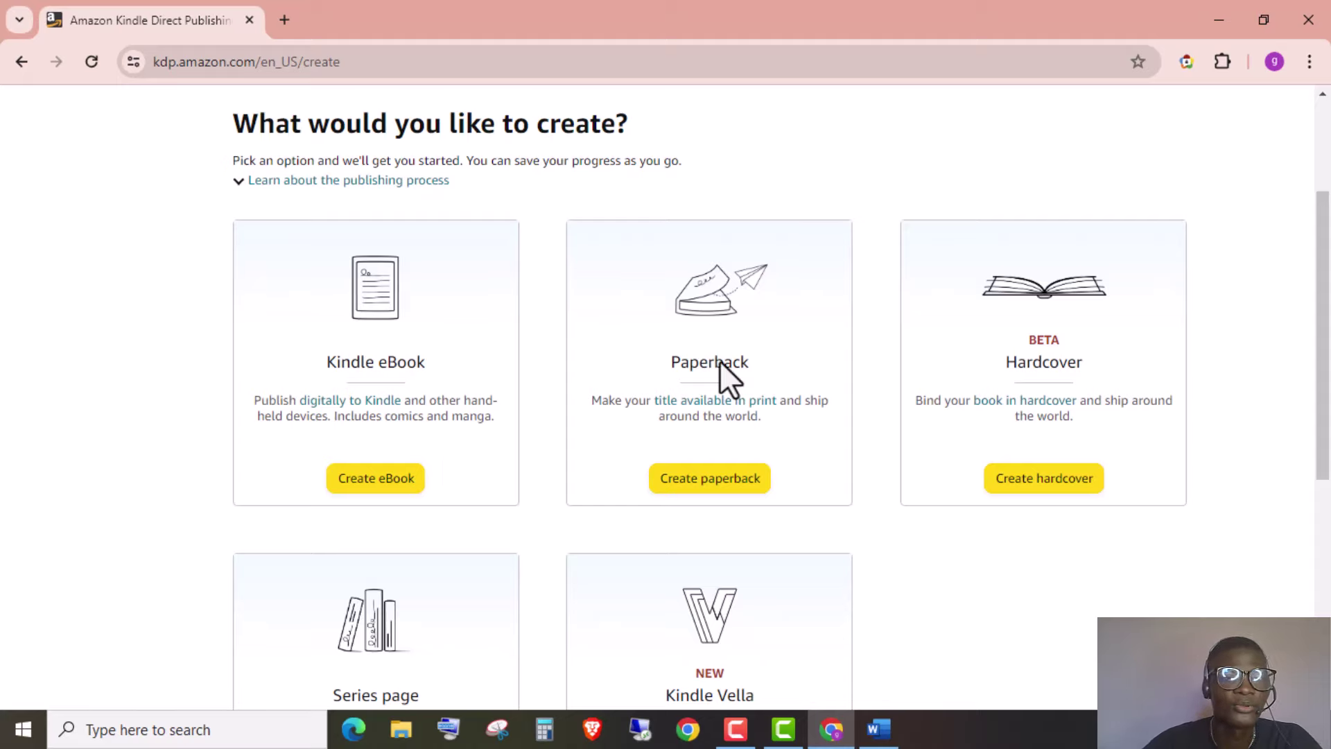
left_click(376, 478)
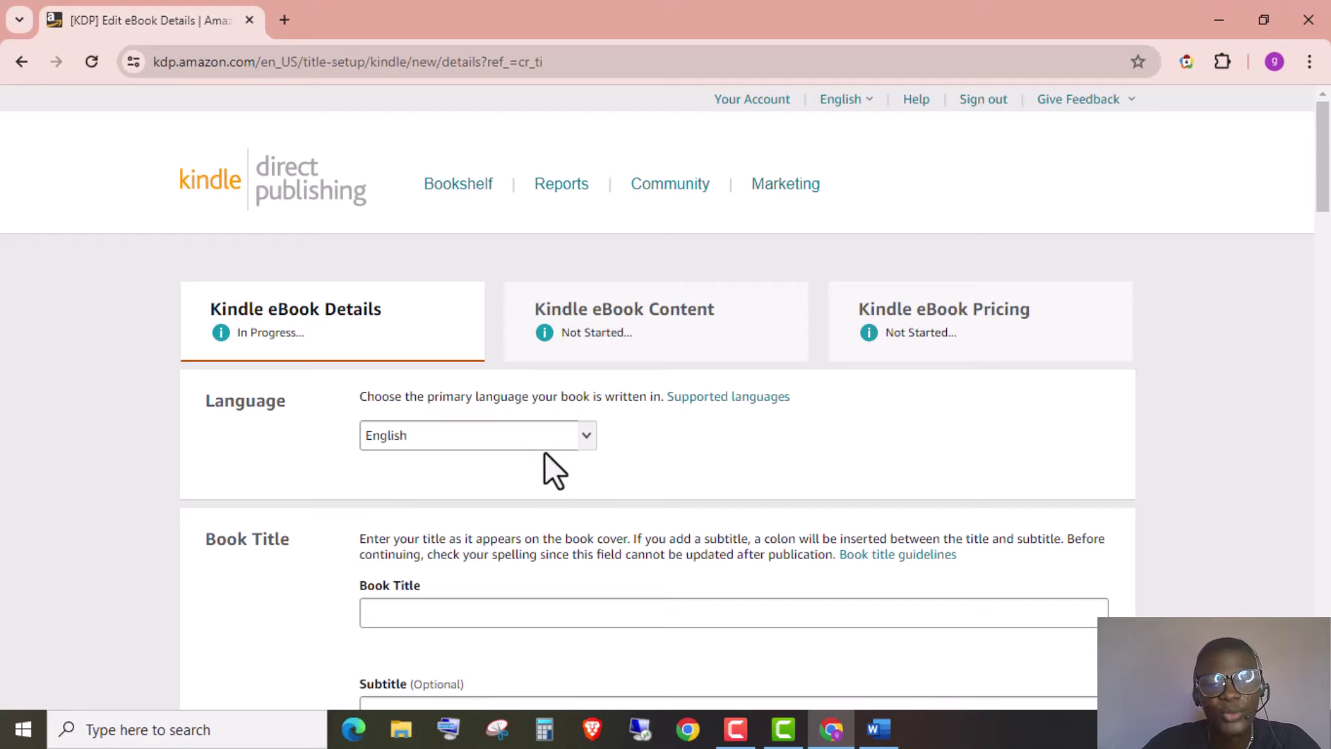
Enter the book title 'How to become a better house wife'.
scroll(593, 460, "down", 1)
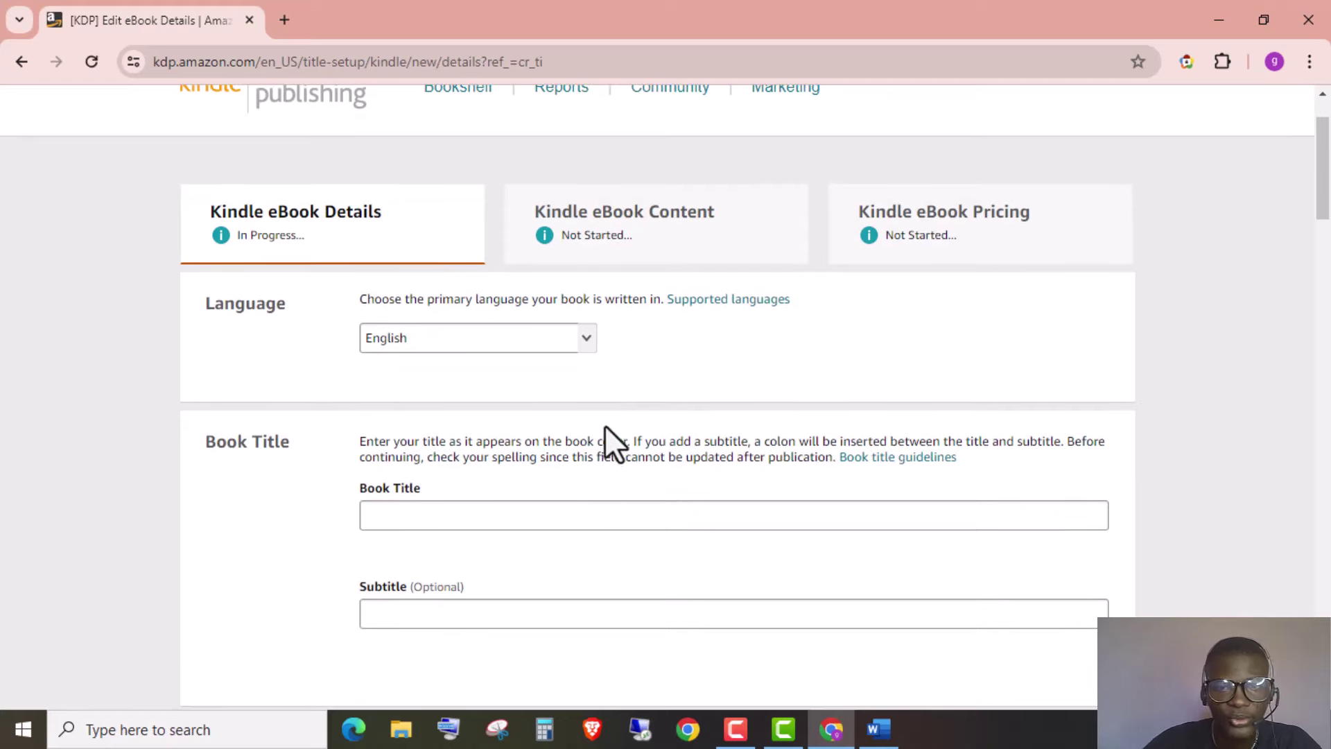
scroll(605, 426, "down", 2)
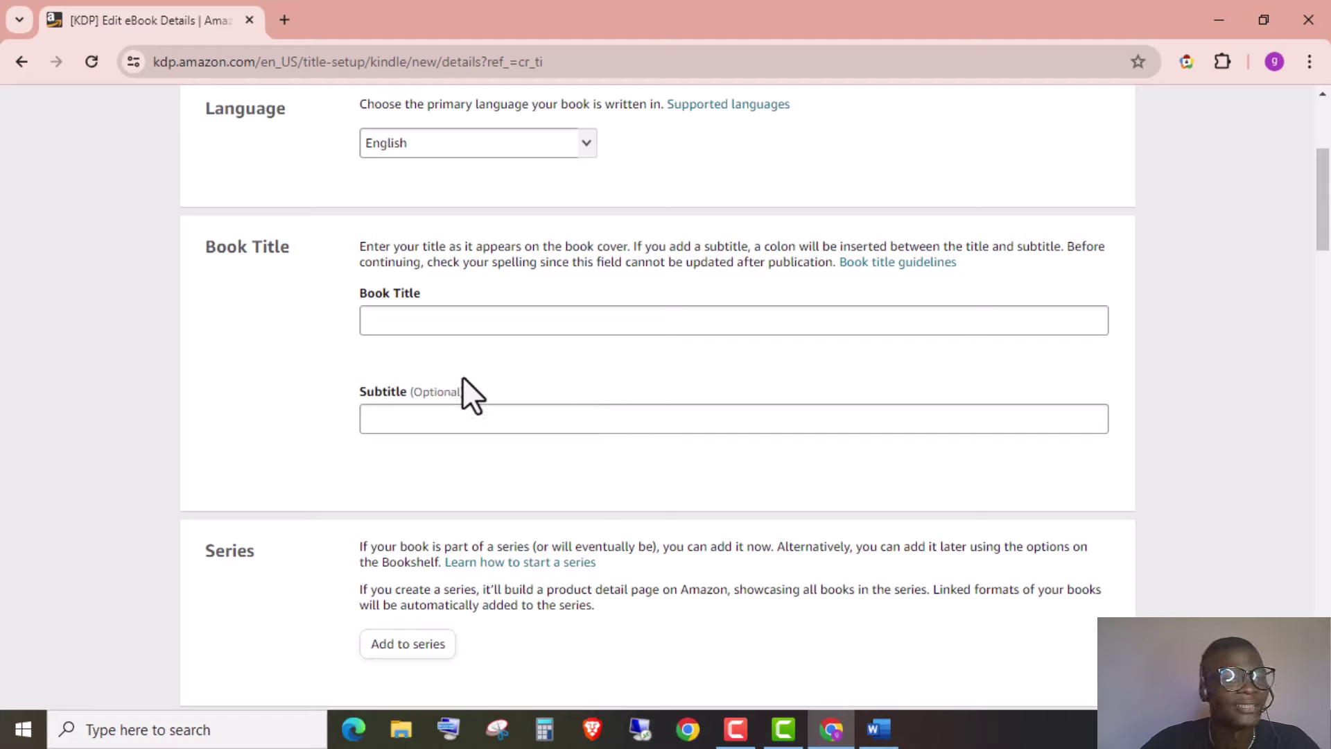
left_click(453, 326)
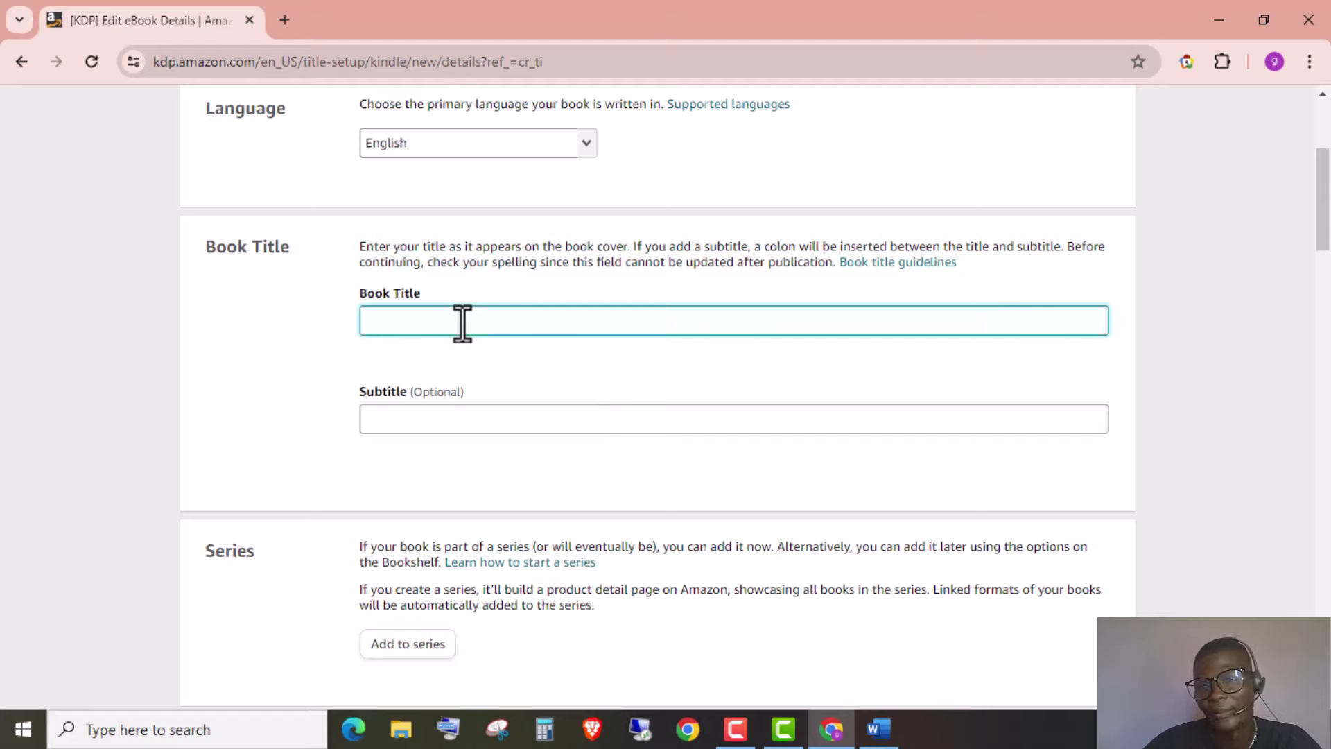
type("Ho")
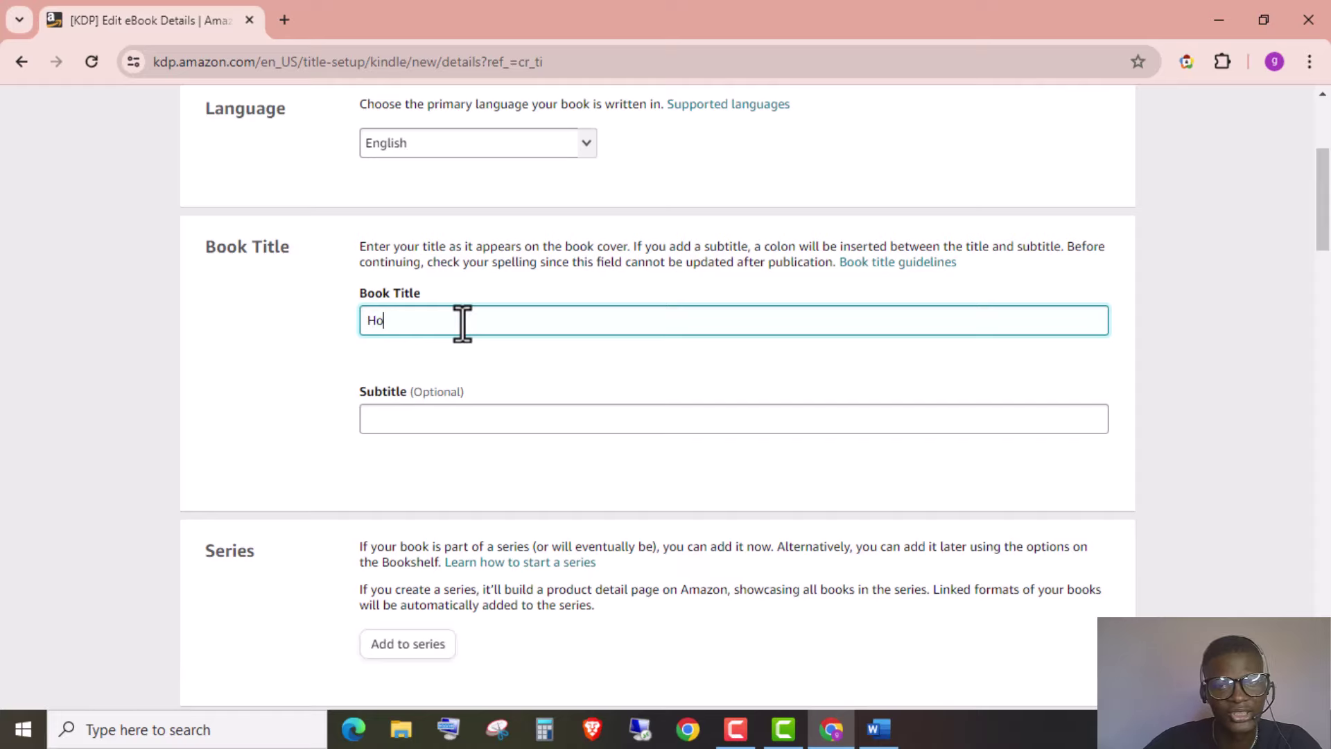
type("w to bec")
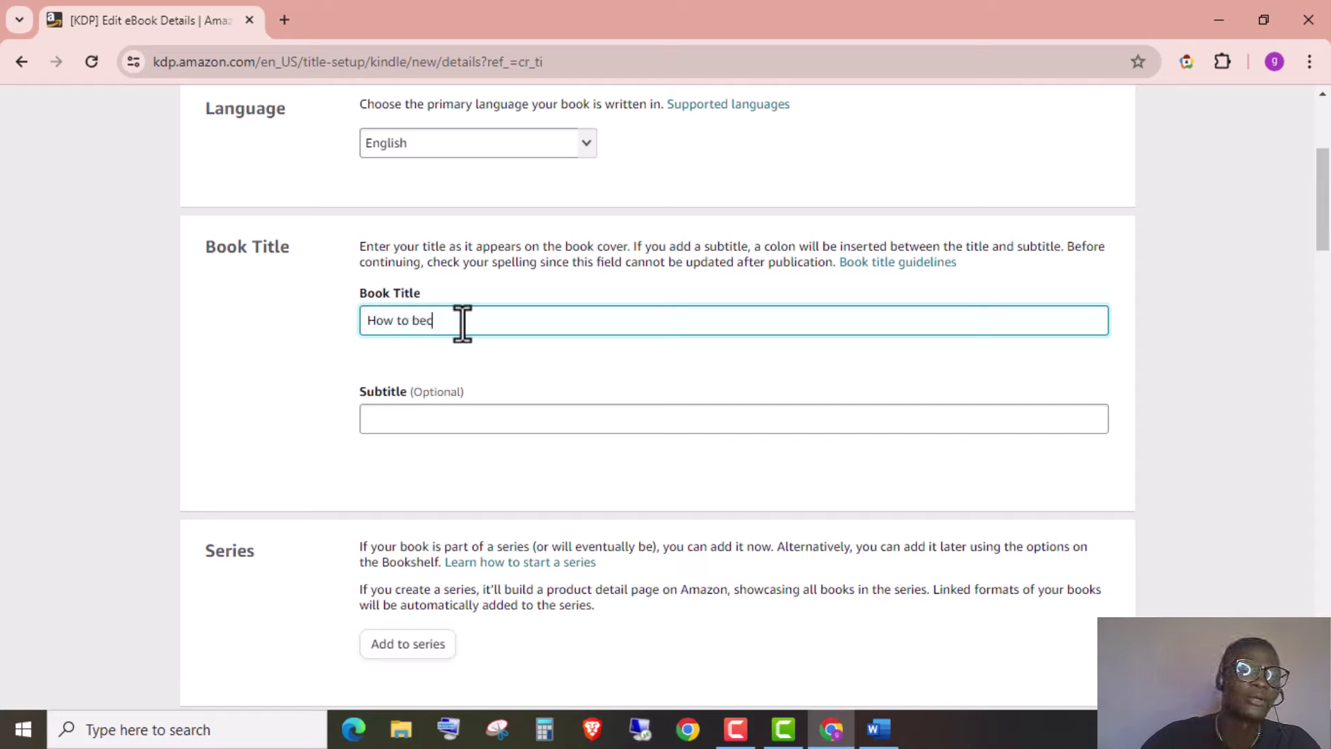
type("ome a bette")
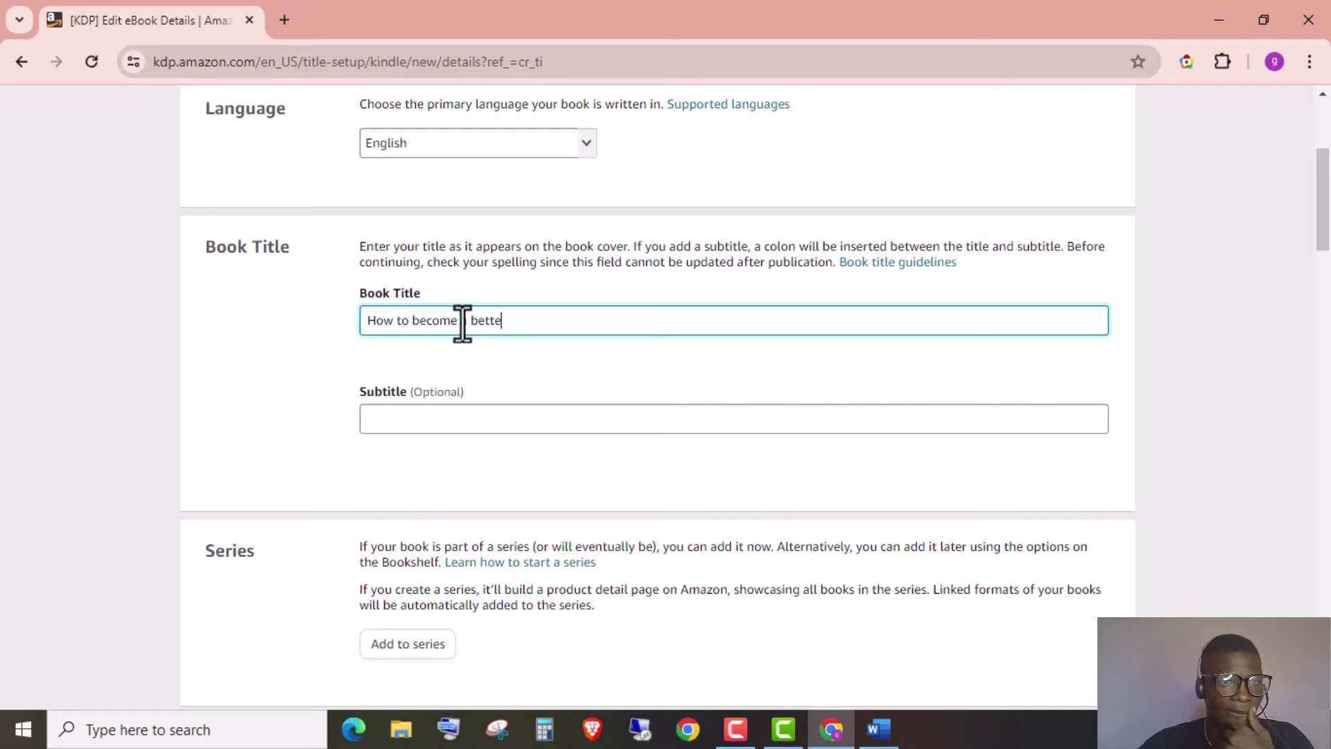
type("r house wife")
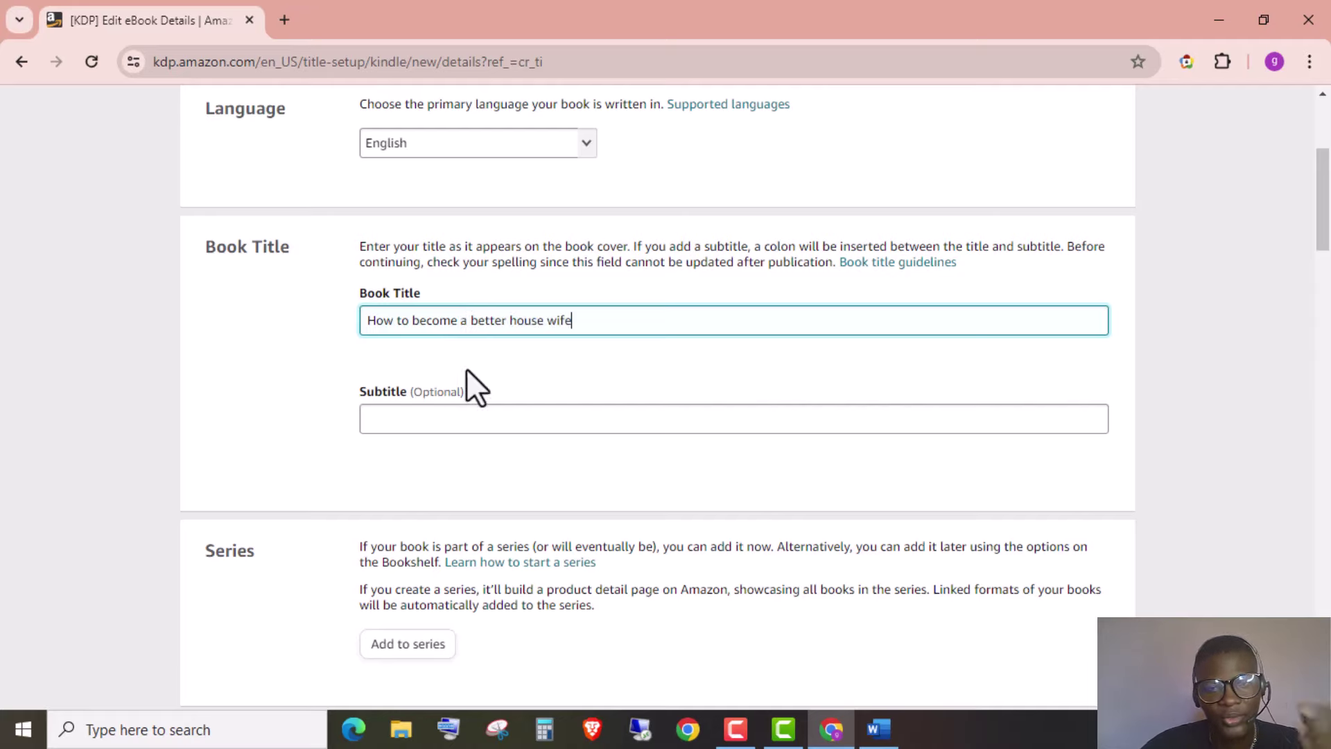
Add the subtitle 'A 2024 guide to become a better house wife'.
scroll(466, 371, "down", 1)
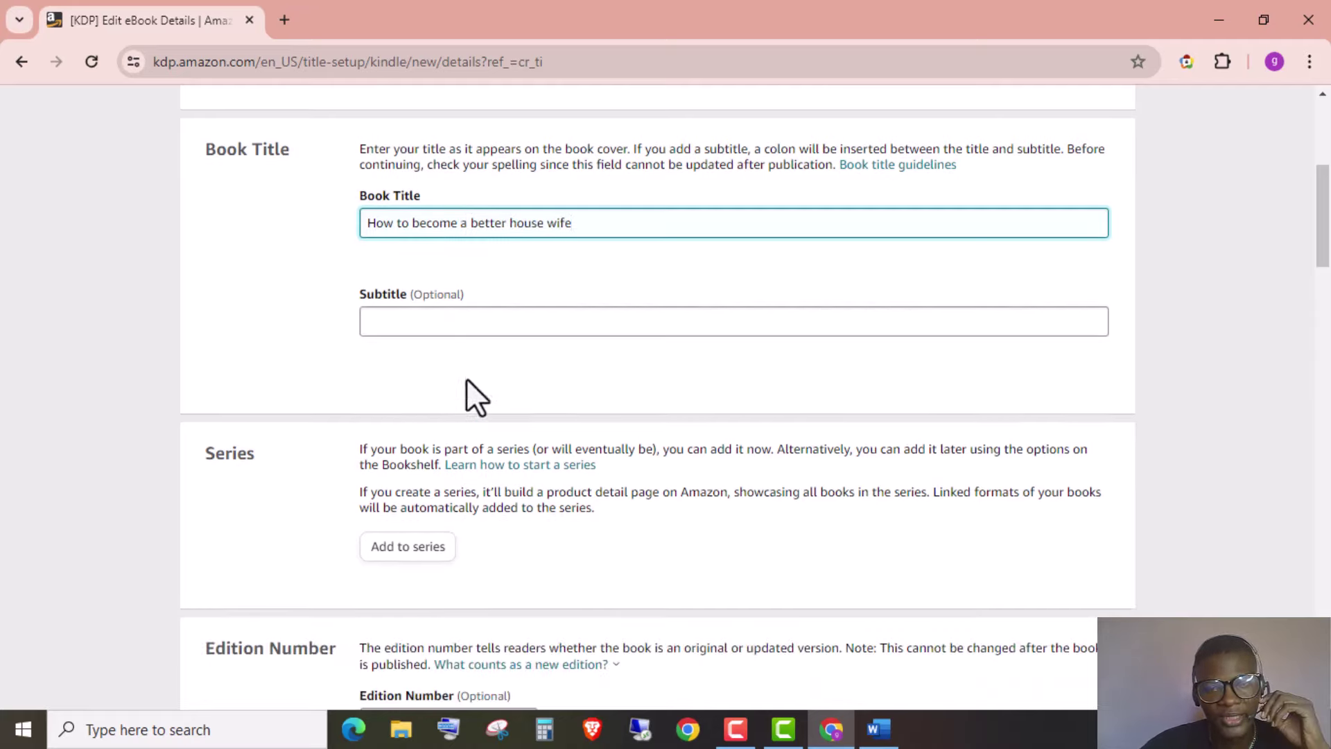
left_click(477, 323)
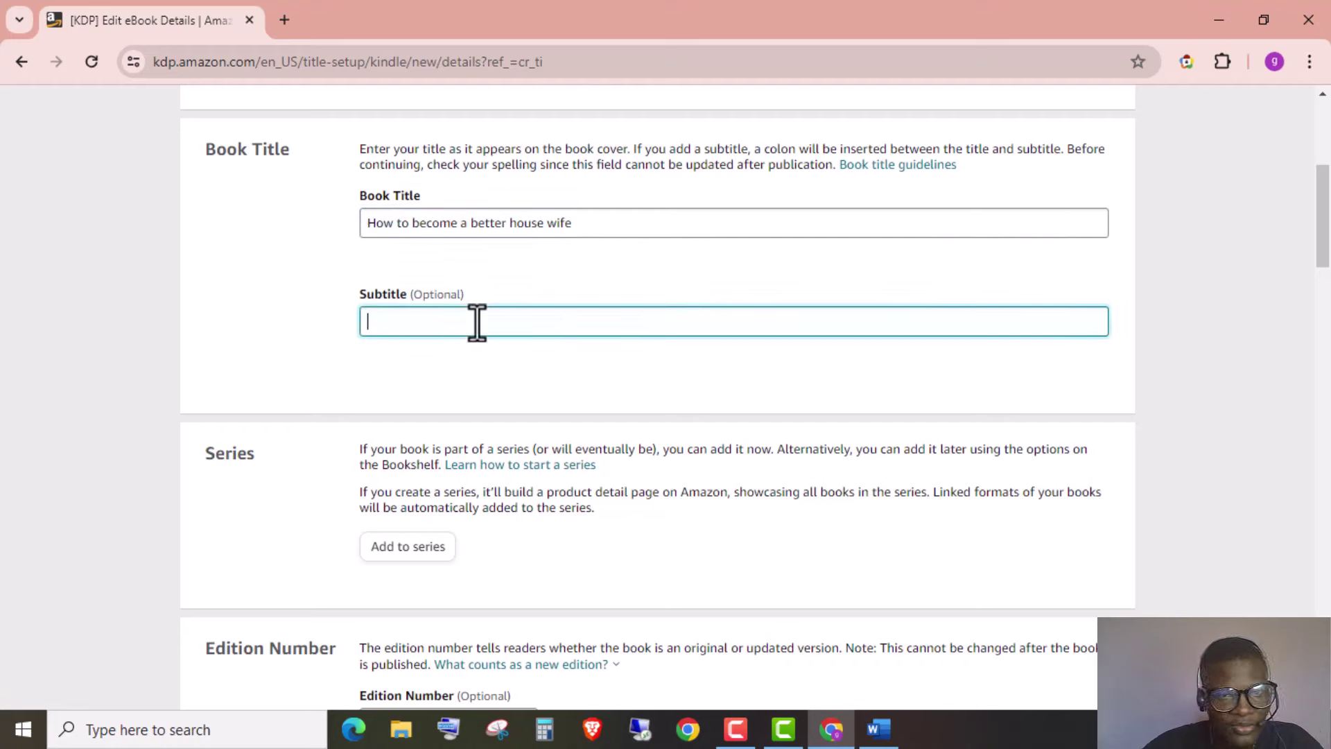
type("a ")
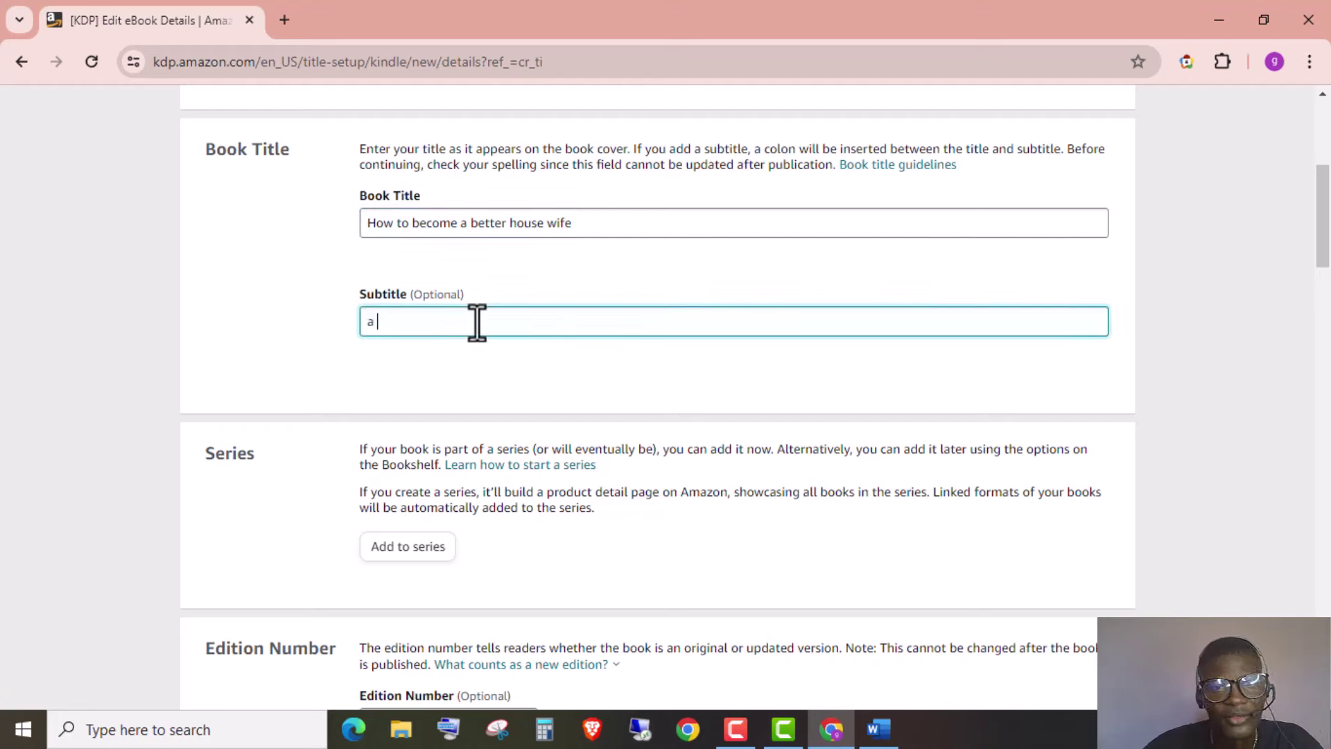
type("20")
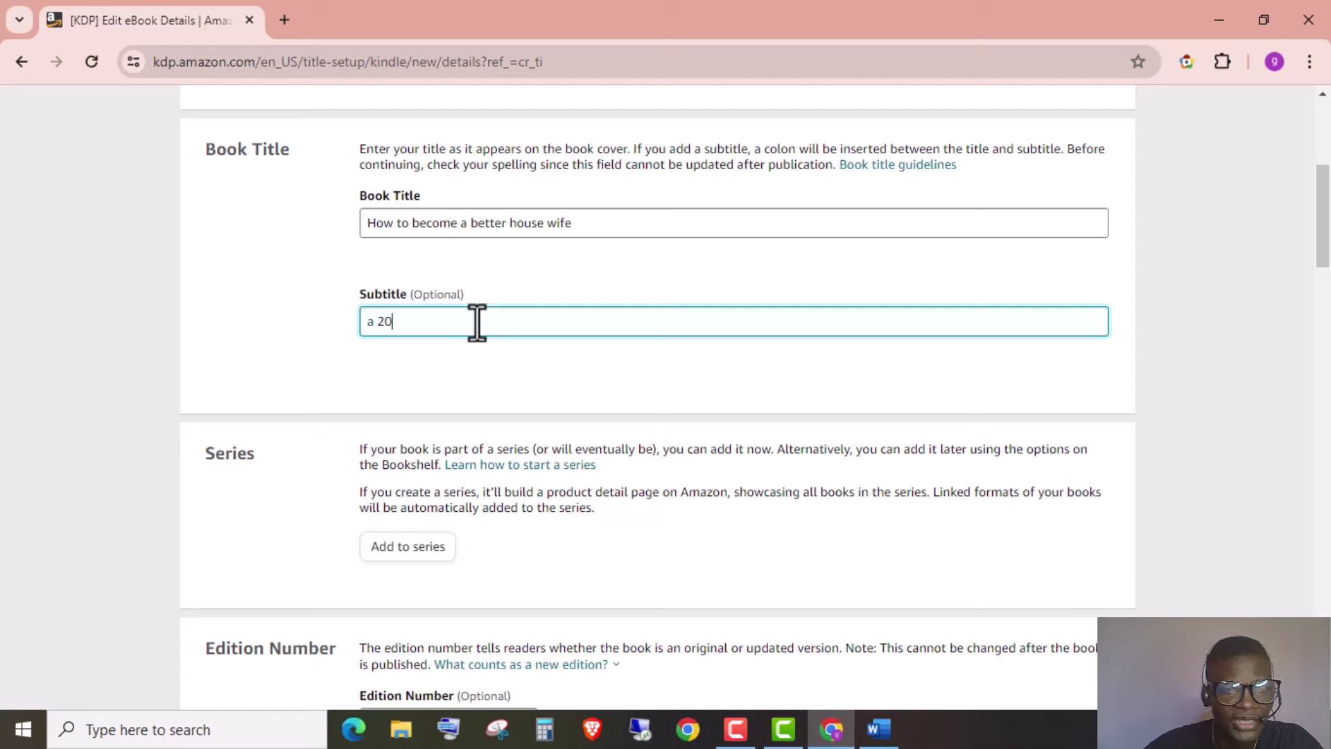
key("BackSpace")
key("BackSpace")
key("BackSpace")
key("BackSpace")
type("A ")
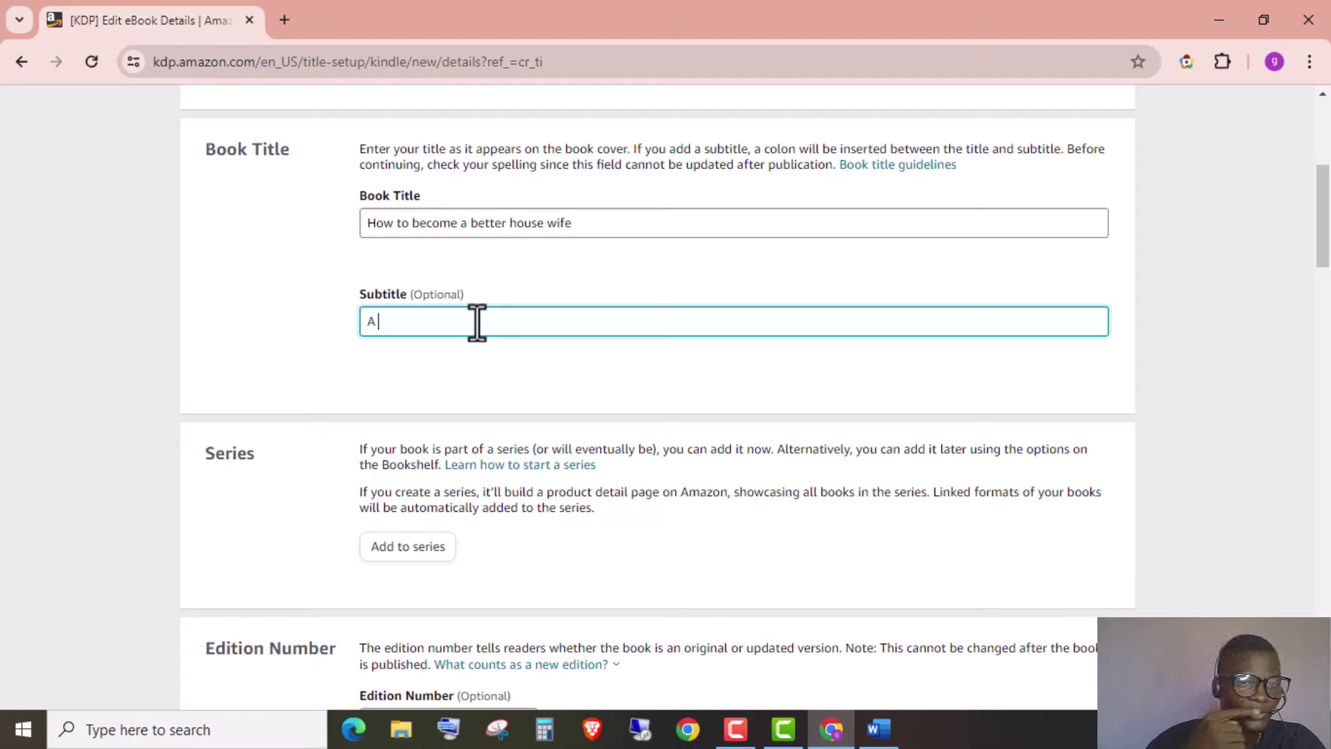
type("2024 gu")
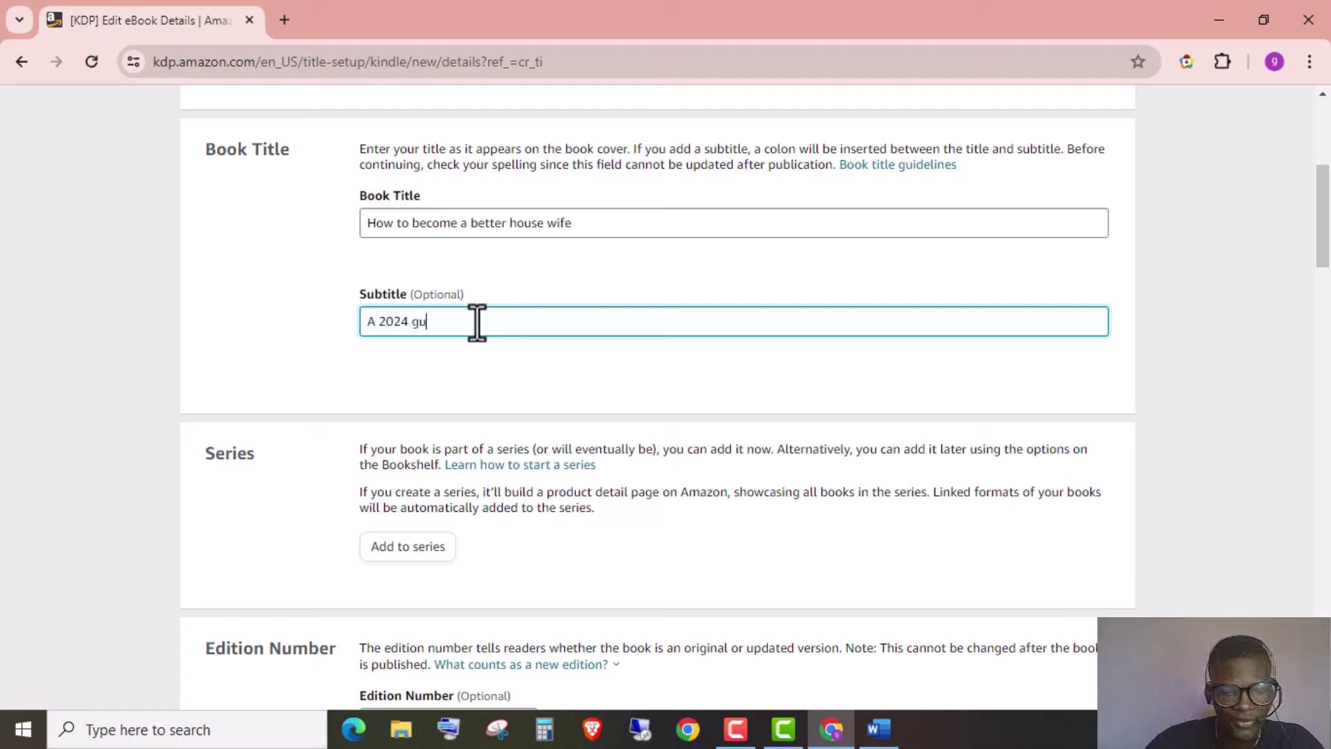
type("ide to ")
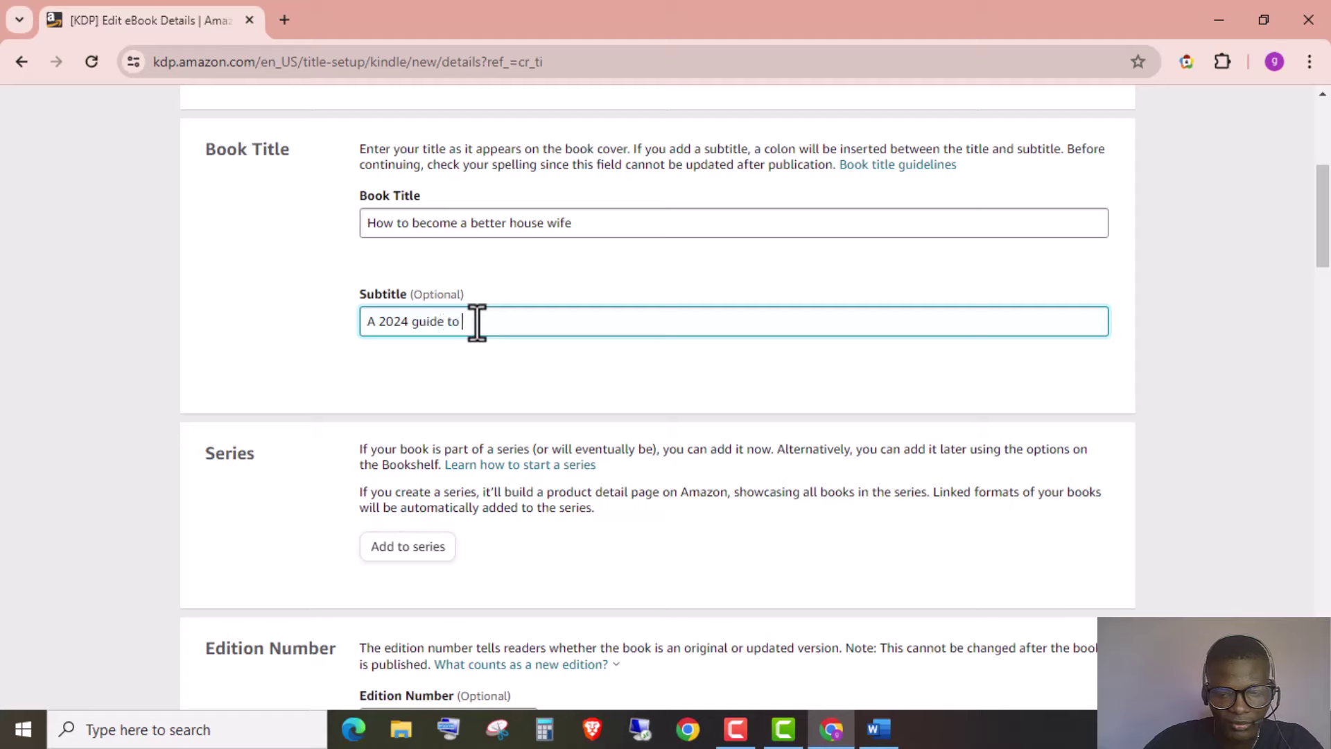
type("become a ")
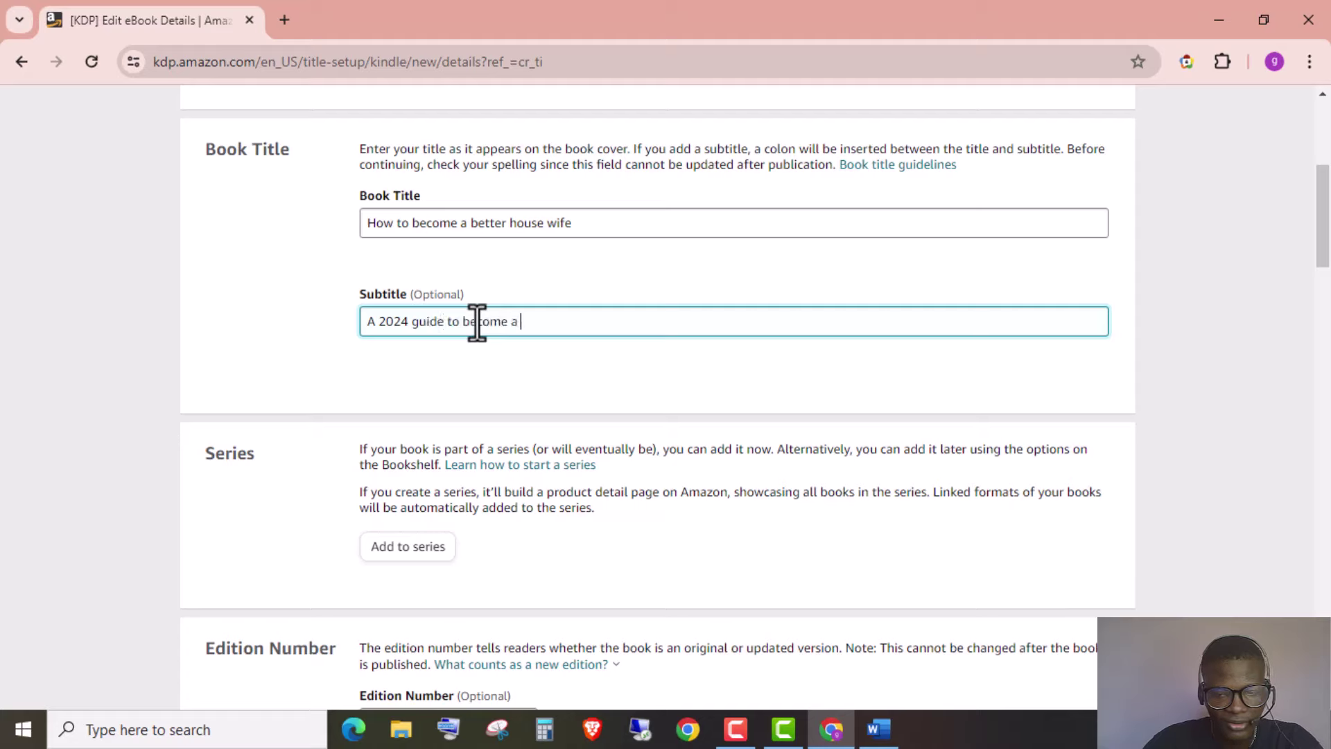
type("better h")
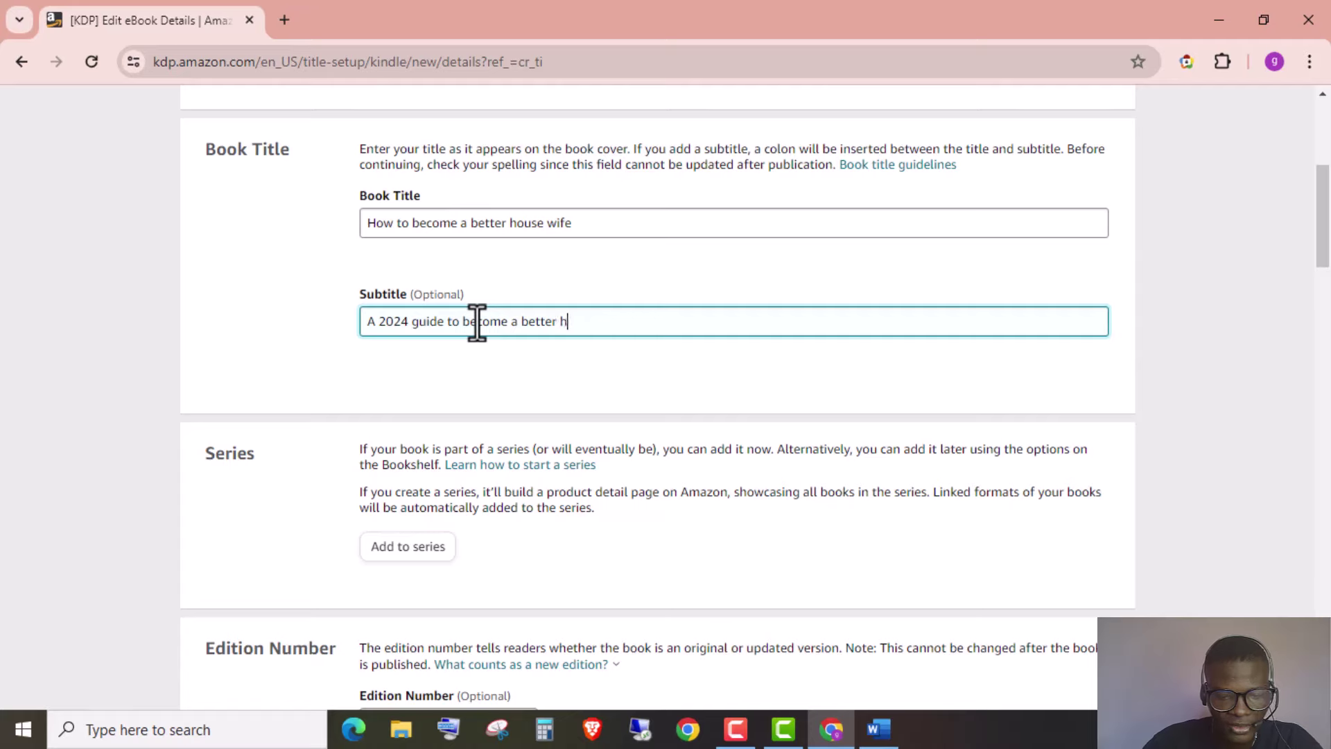
type("ouse wife")
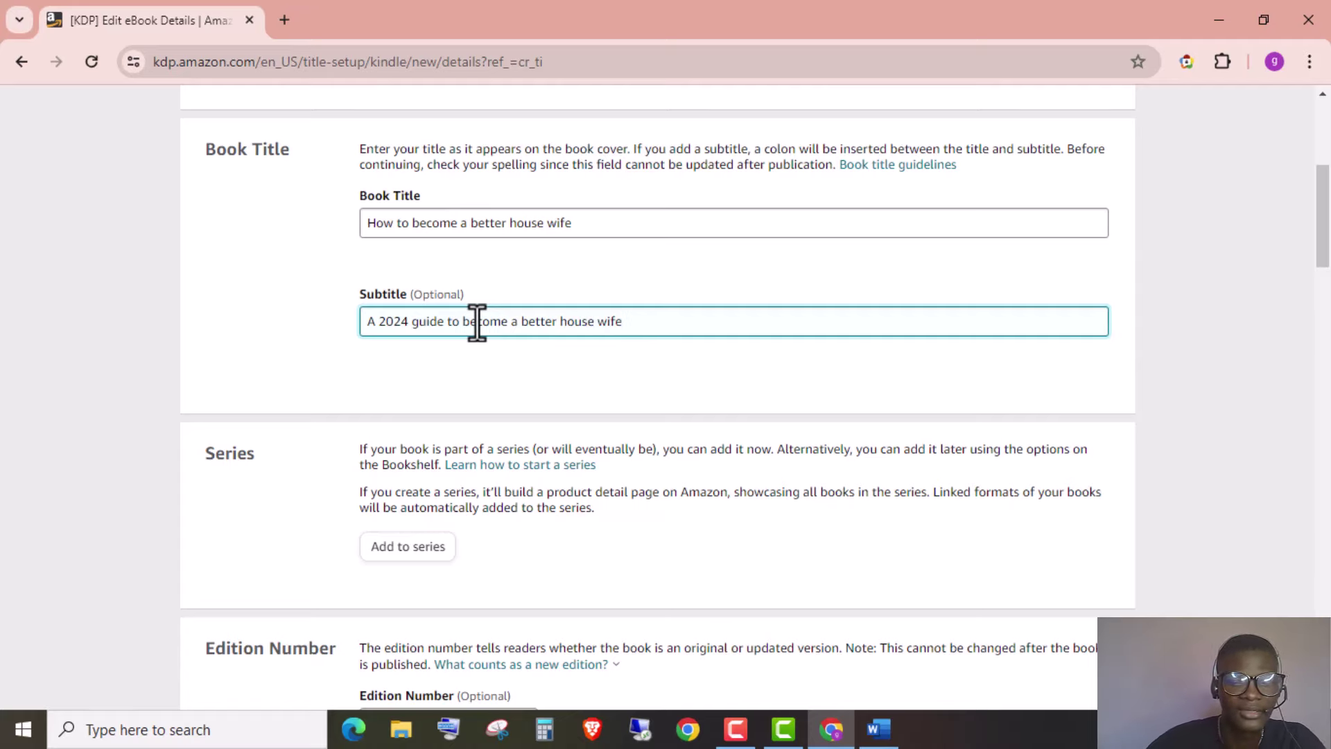
scroll(471, 368, "down", 7)
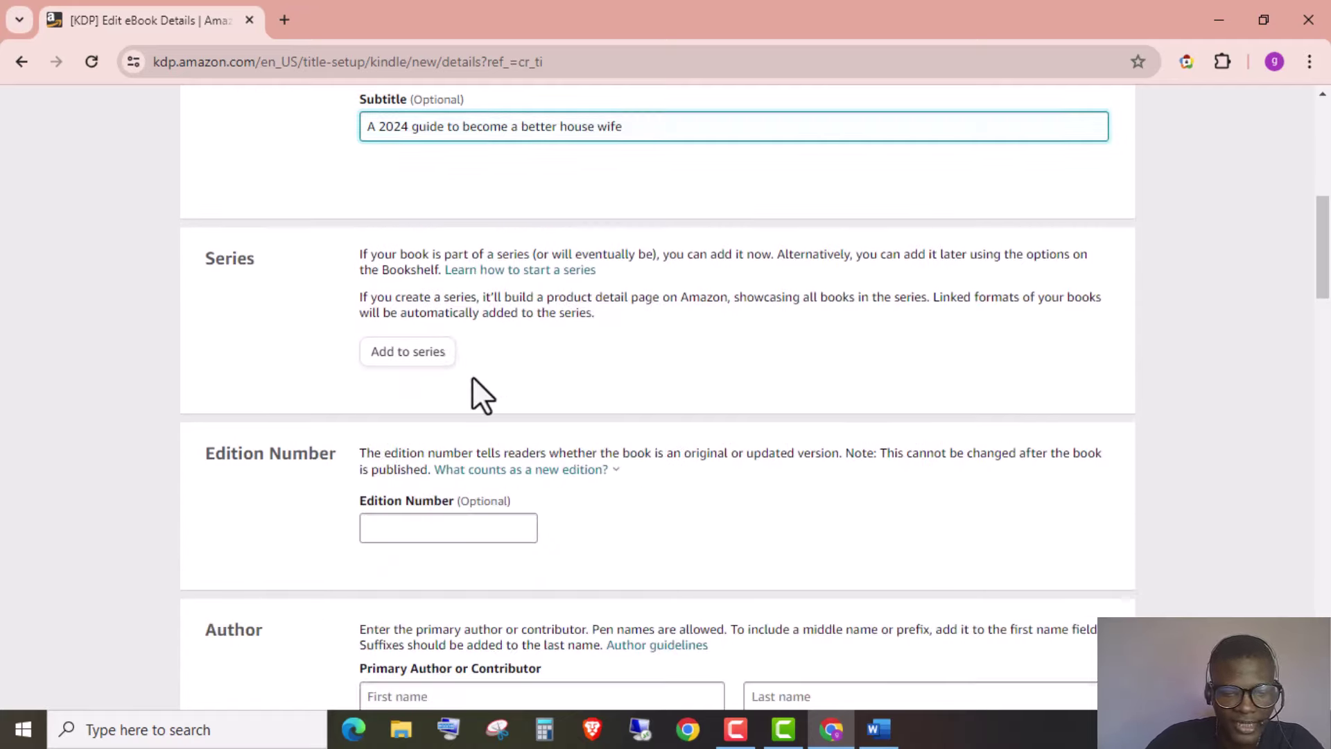
scroll(484, 380, "down", 1)
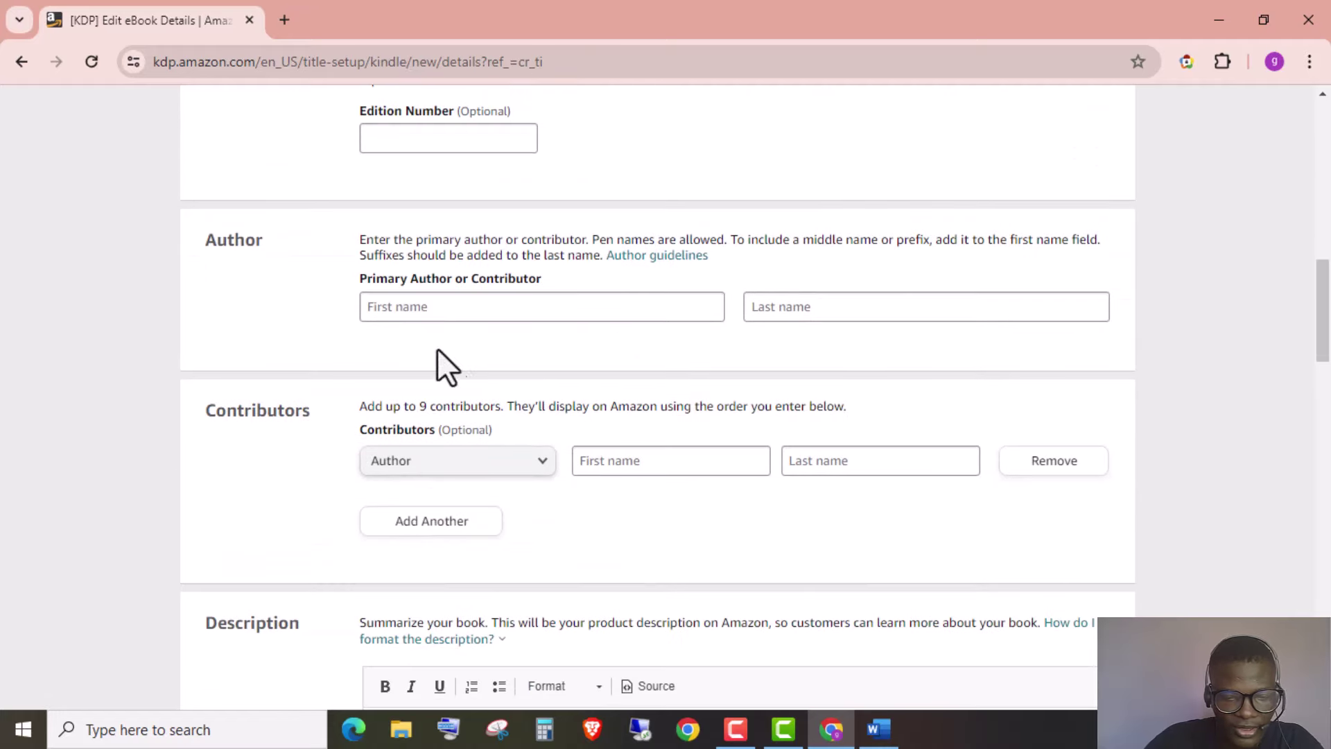
Fill in the primary author's first name and capitalised last name.
left_click(437, 307)
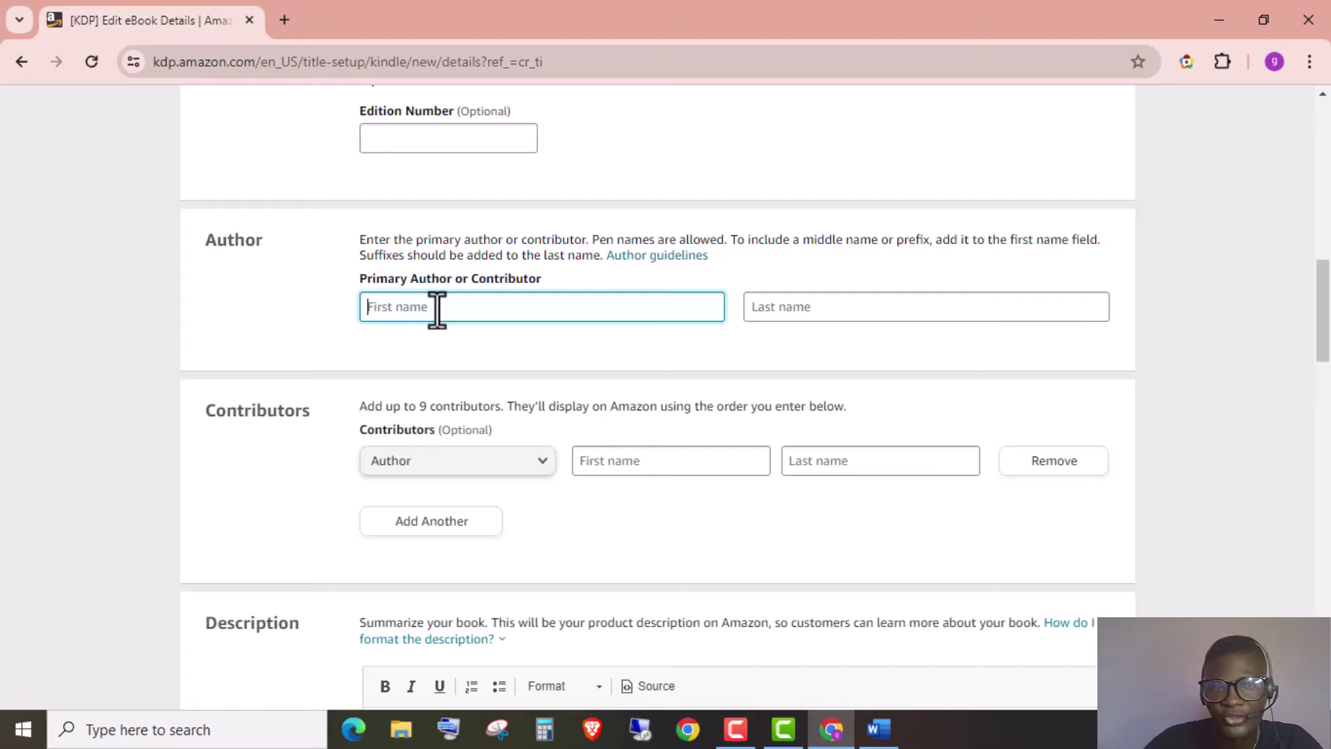
type("Mari")
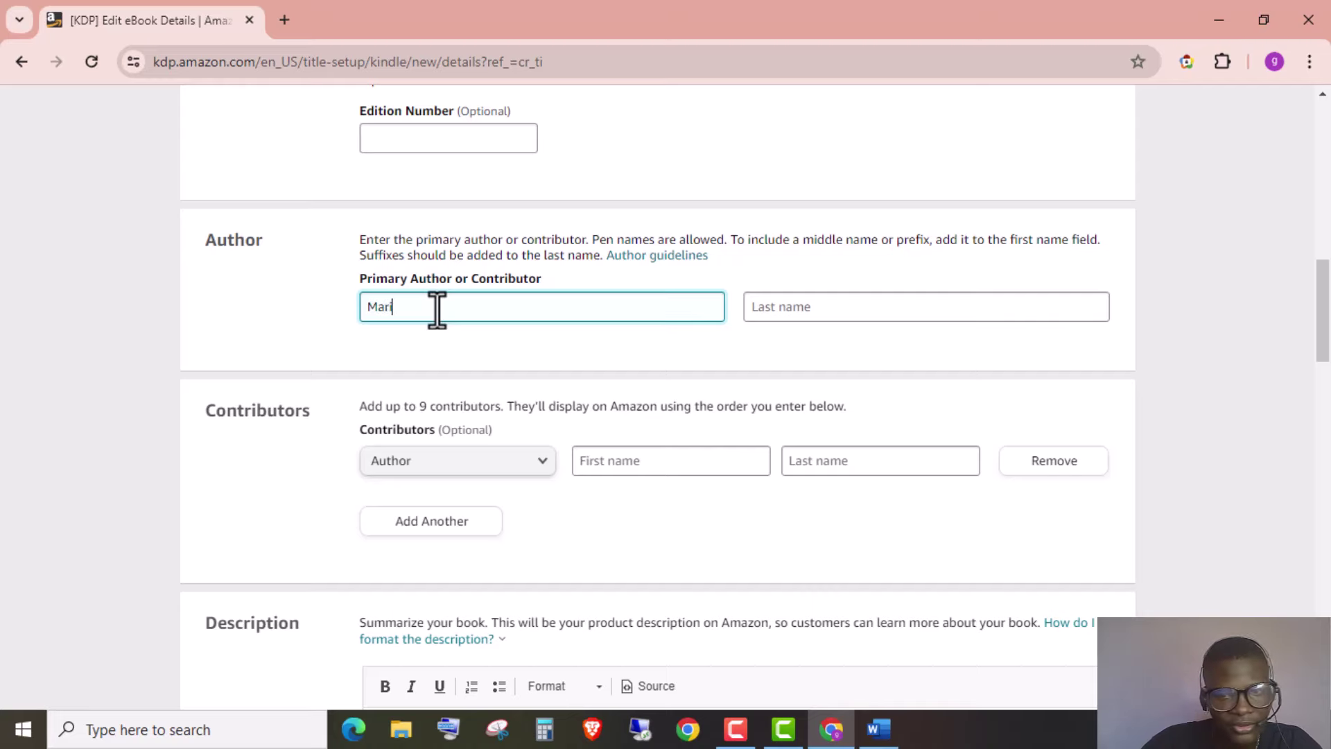
type("o")
key("Tab")
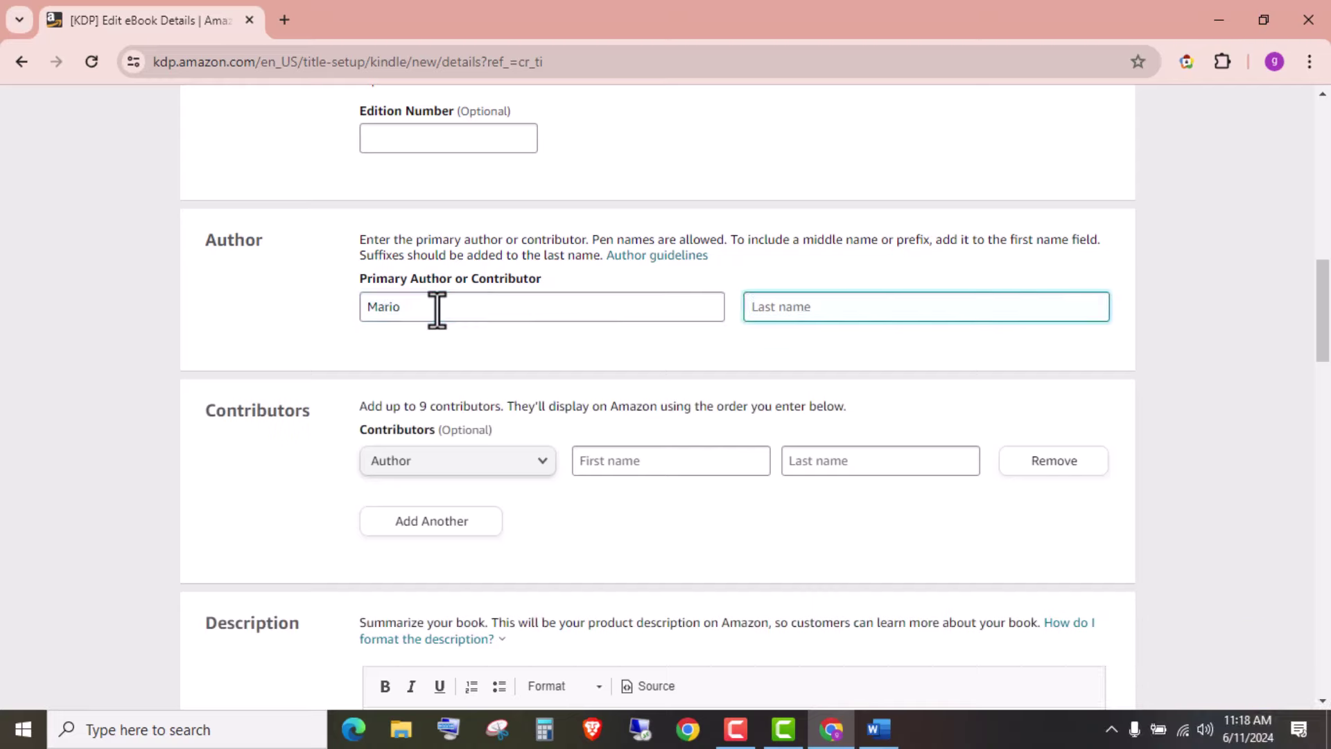
type("gary")
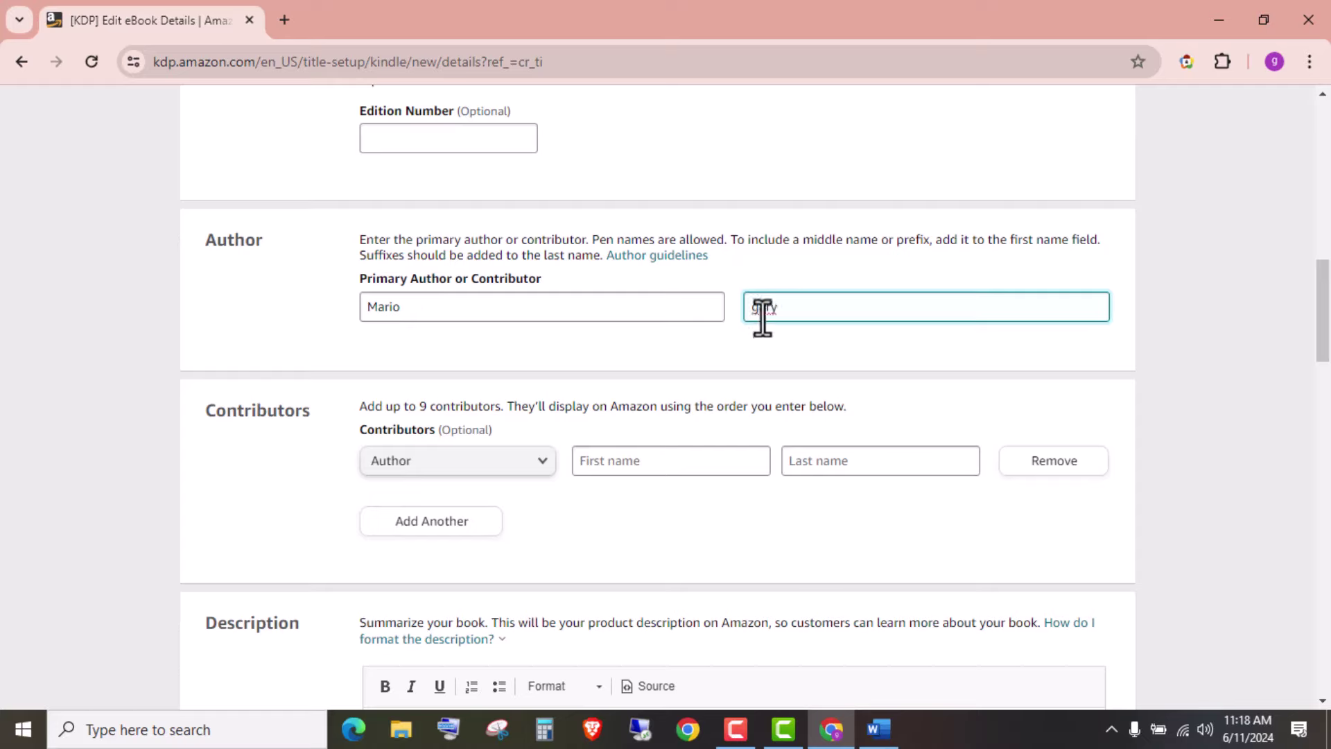
key("BackSpace")
key("BackSpace")
key("BackSpace")
key("BackSpace")
type("Gary")
scroll(640, 365, "down", 5)
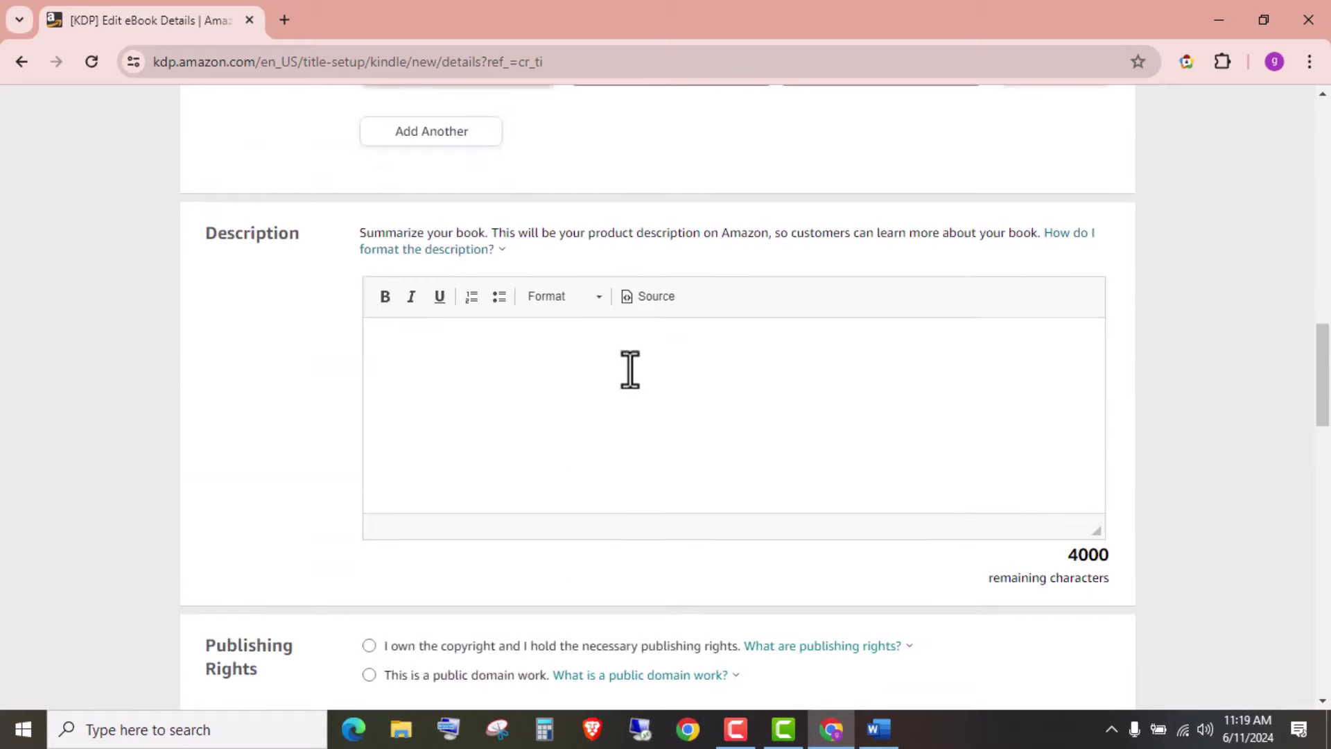
left_click(629, 369)
scroll(626, 371, "down", 1)
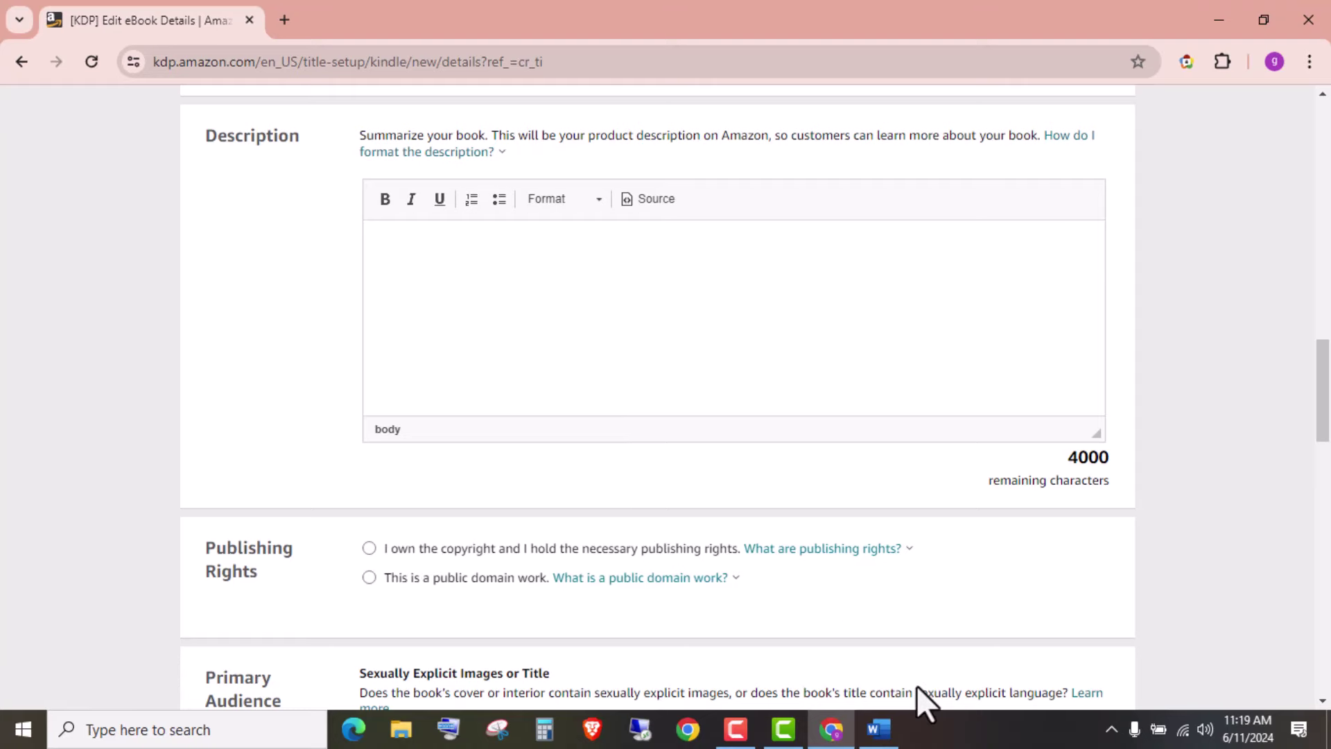
Copy the book's introduction text from the Word manuscript and return to the KDP form.
left_click(879, 729)
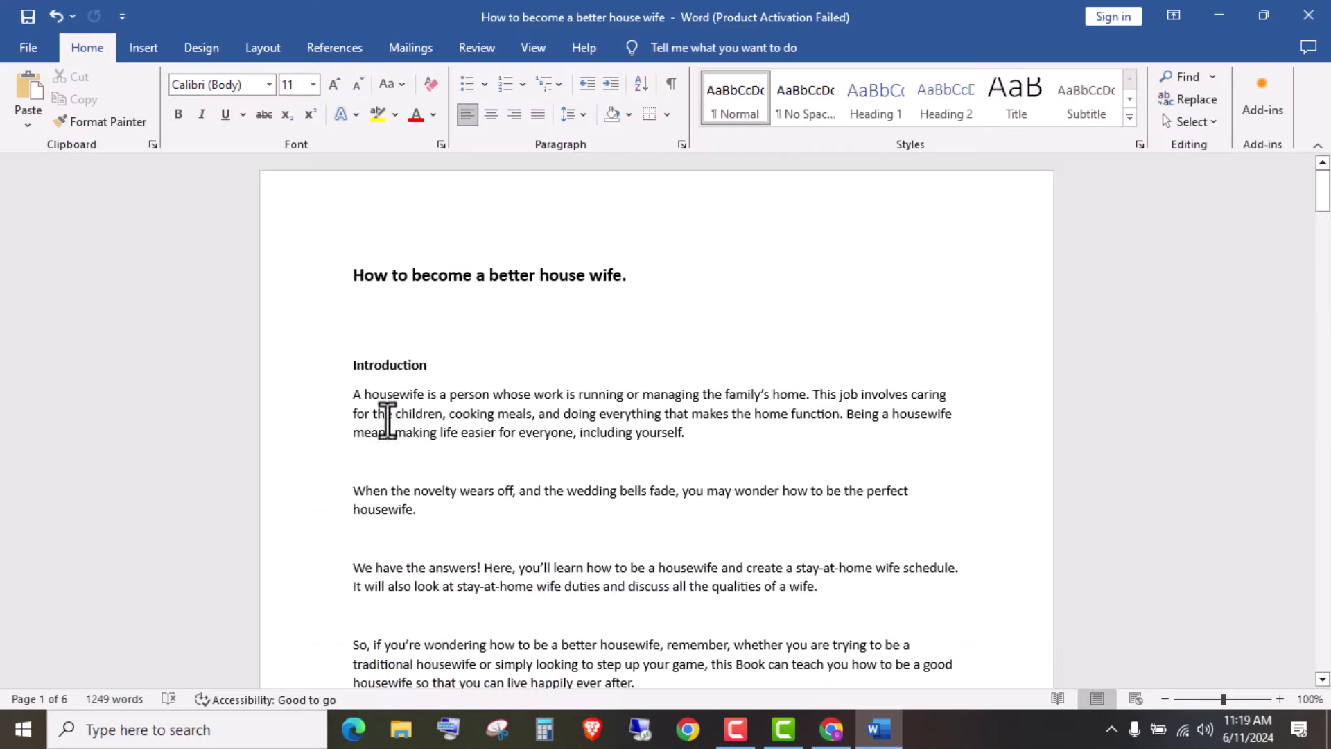
left_click_drag(353, 394, 573, 497)
scroll(449, 465, "down", 1)
scroll(445, 460, "down", 5)
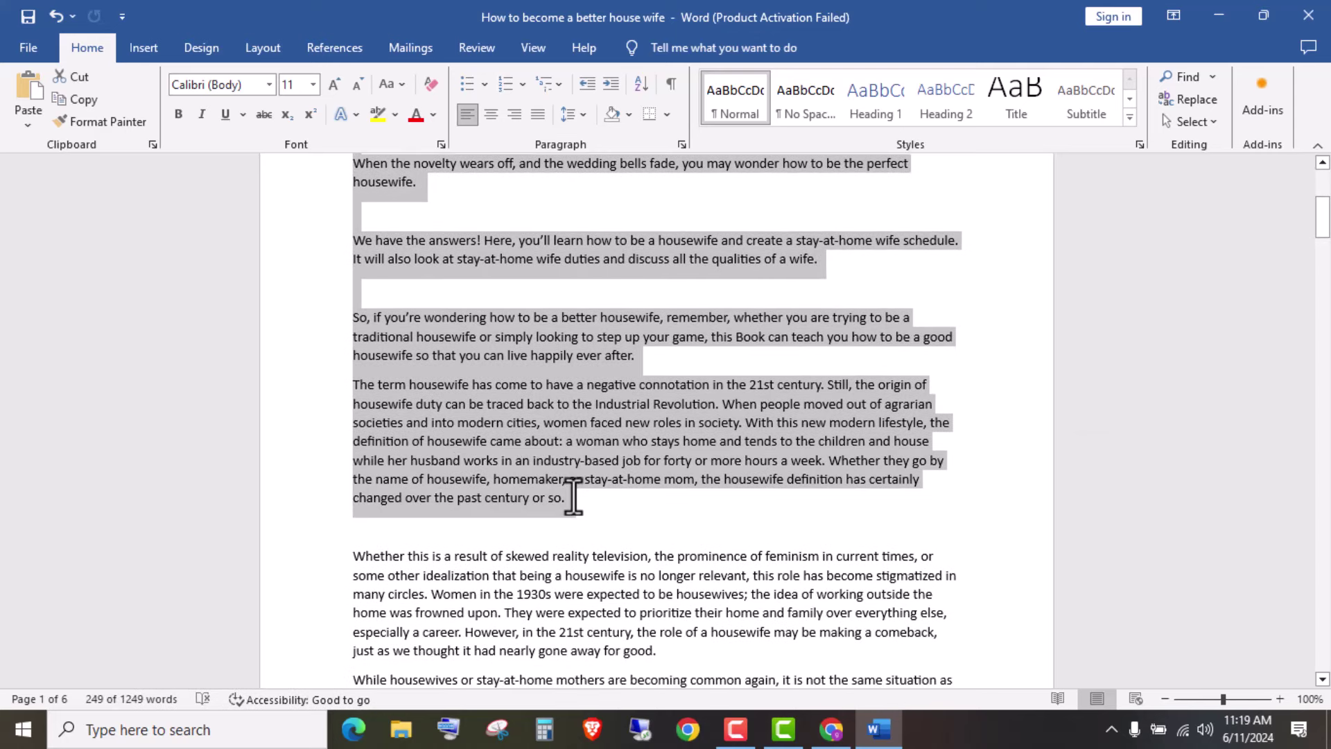
left_click(834, 728)
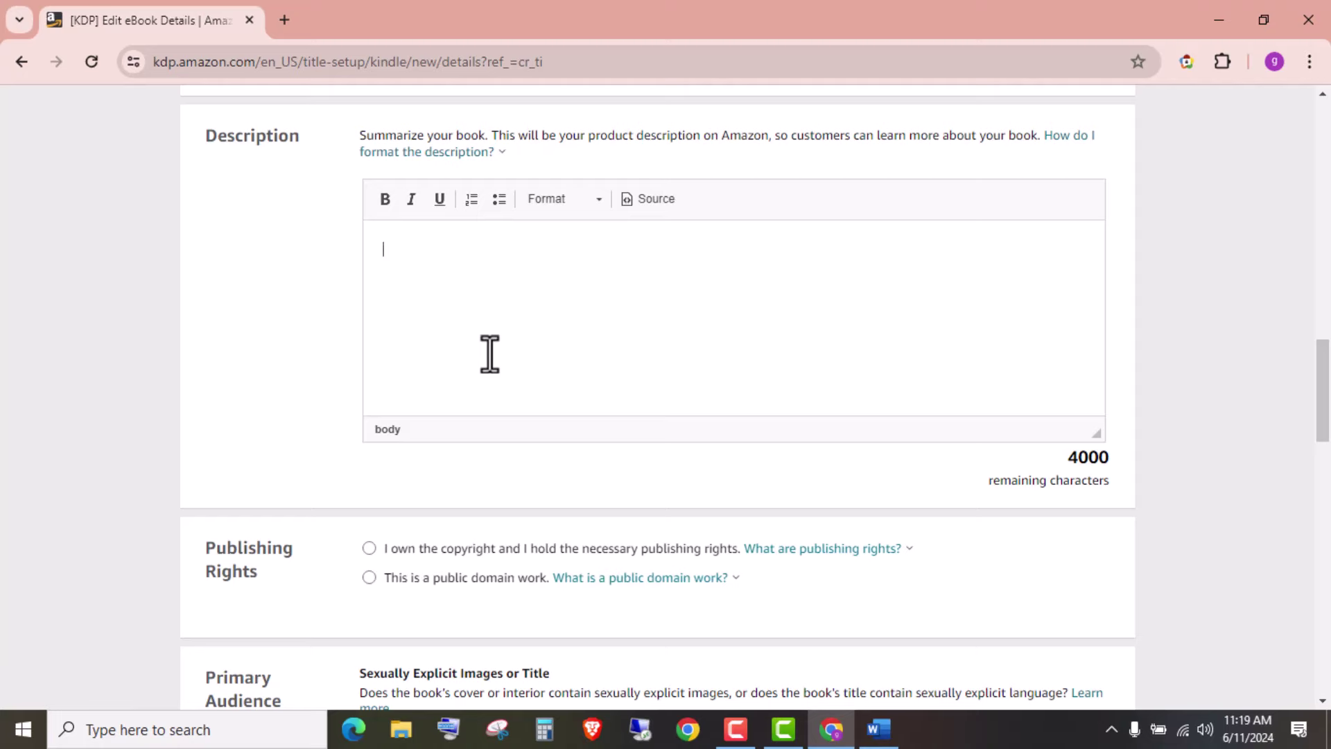
Paste the introduction into the Description, declare copyright ownership, and switch back to Word.
key("ctrl+v")
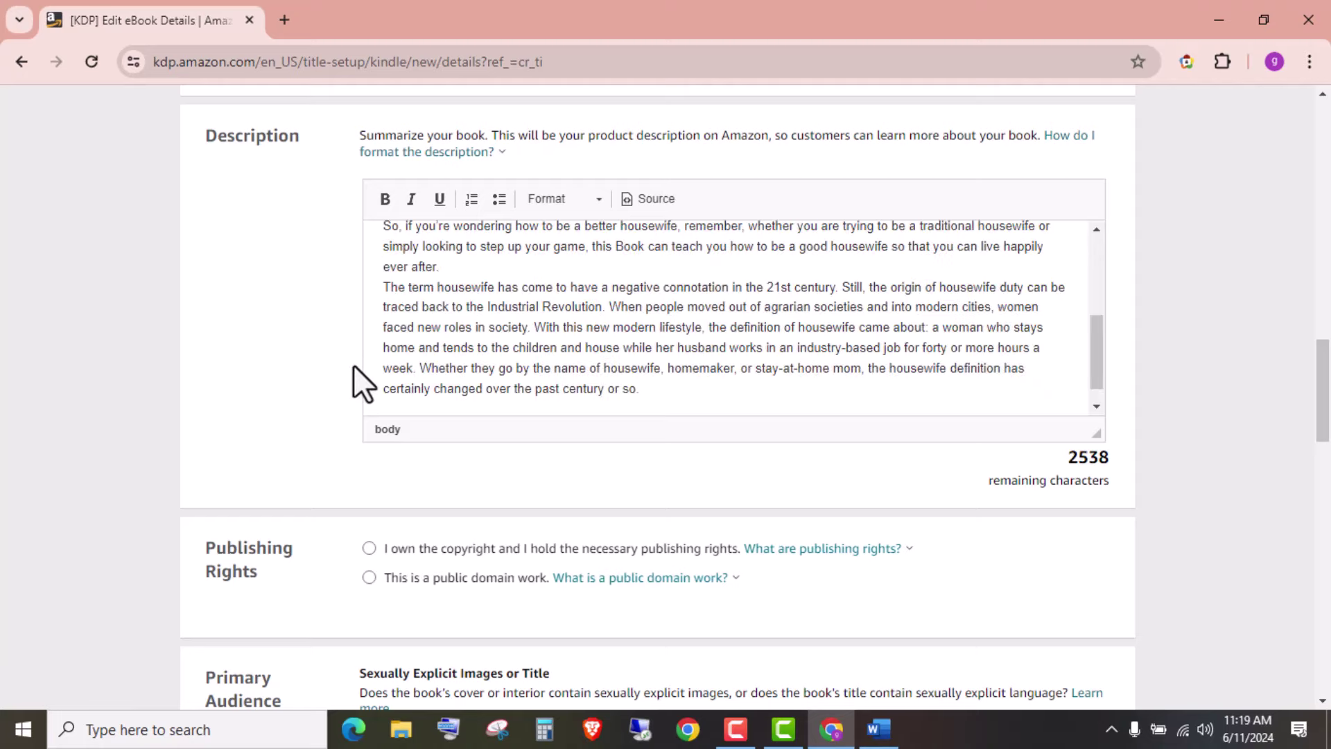
scroll(352, 366, "down", 3)
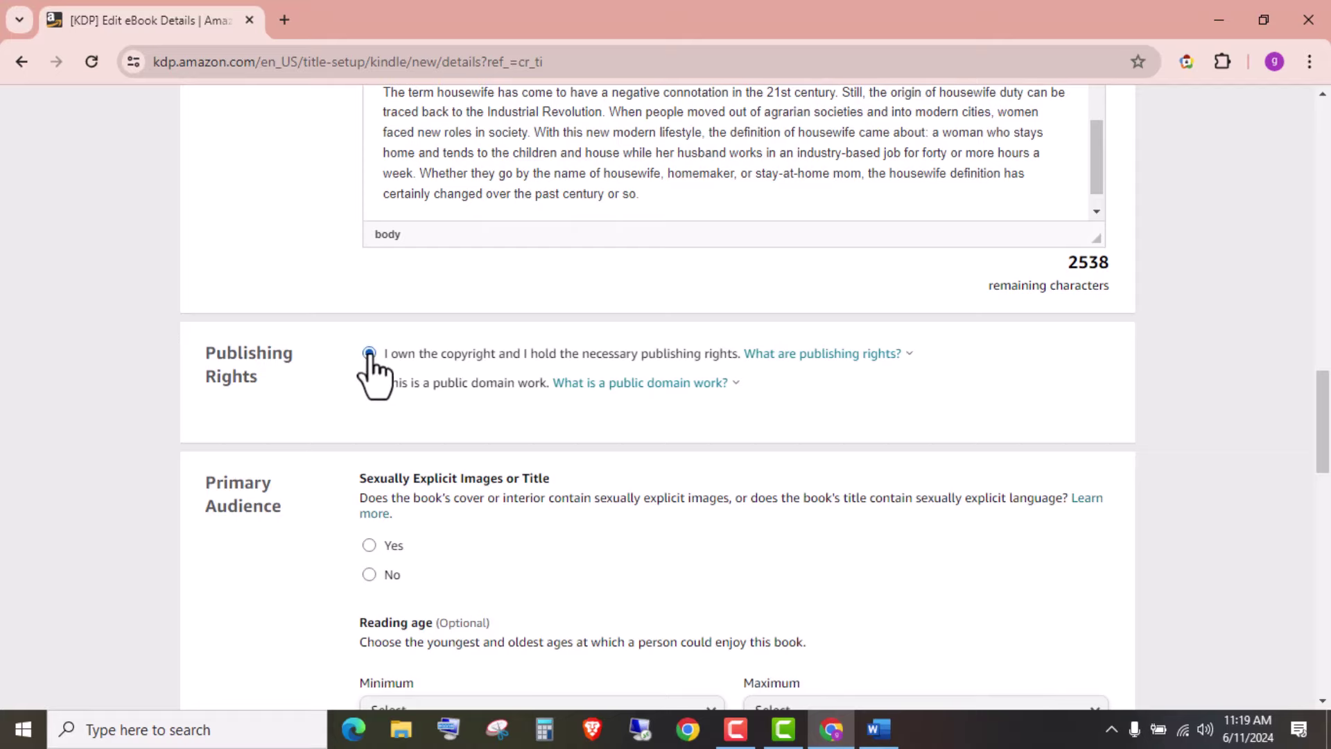
left_click(878, 728)
scroll(554, 461, "up", 5)
Deselect the text and look through the six-page, 1249-word manuscript without changes.
scroll(555, 461, "down", 2)
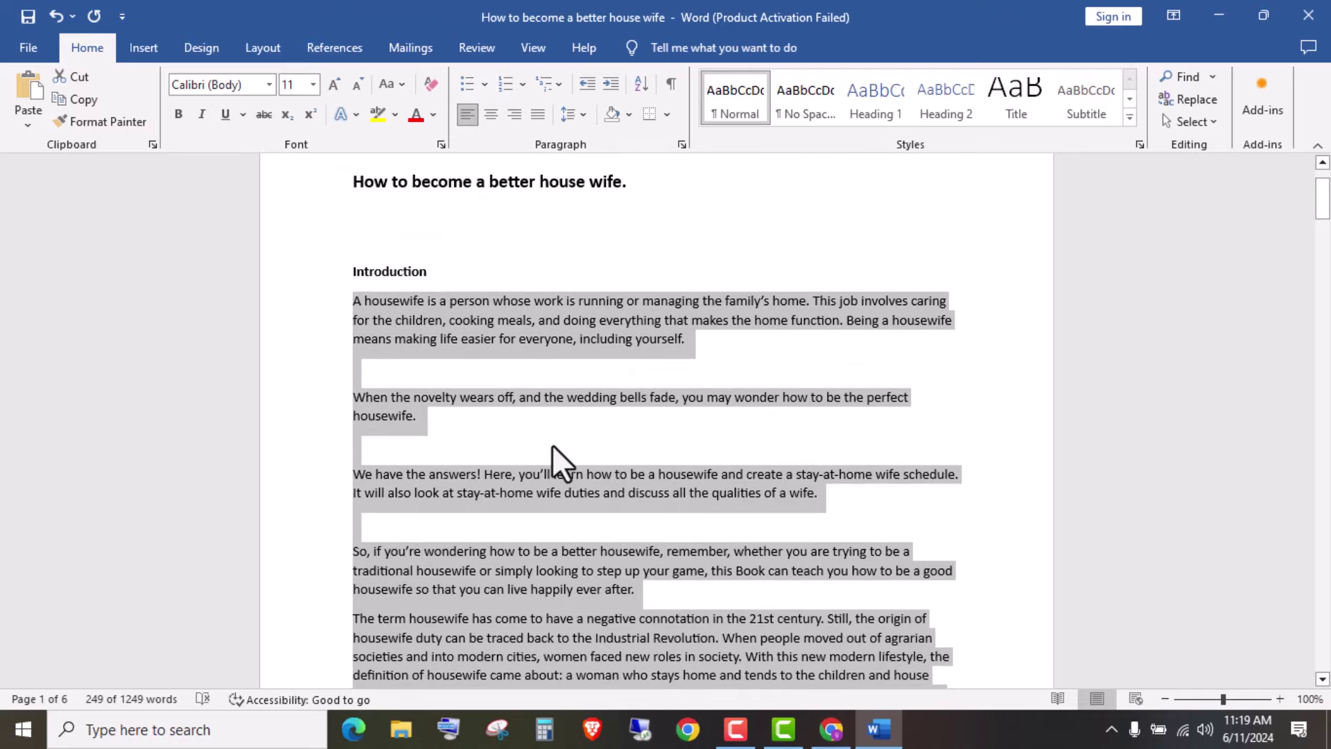
left_click(553, 446)
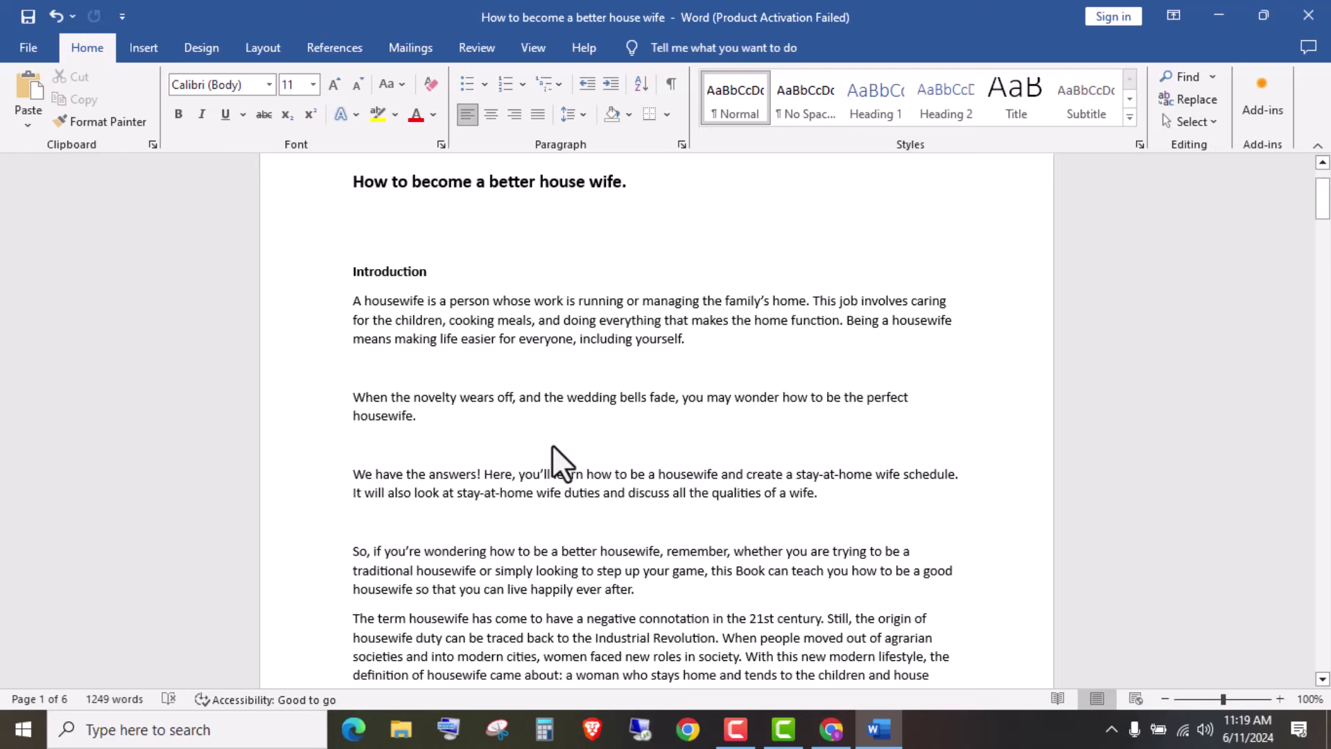
scroll(555, 461, "down", 1)
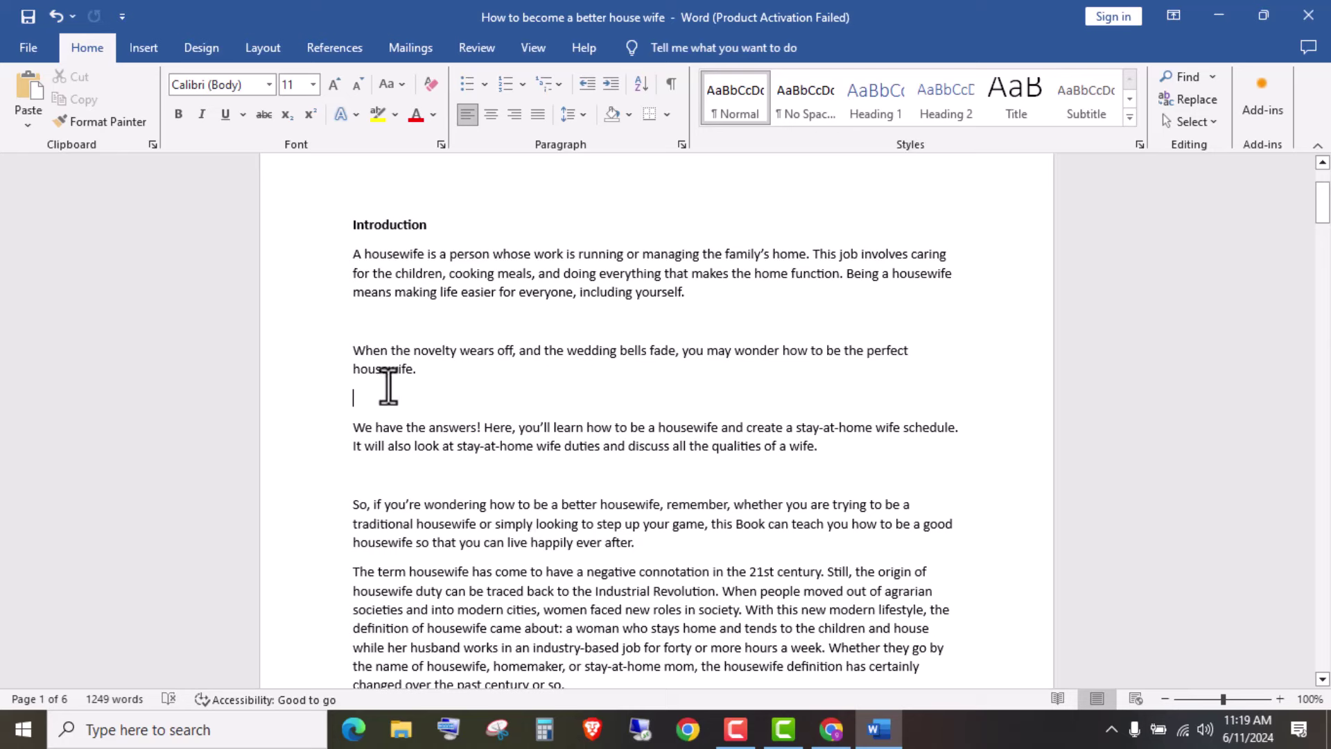
scroll(494, 474, "down", 1)
scroll(494, 474, "down", 1)
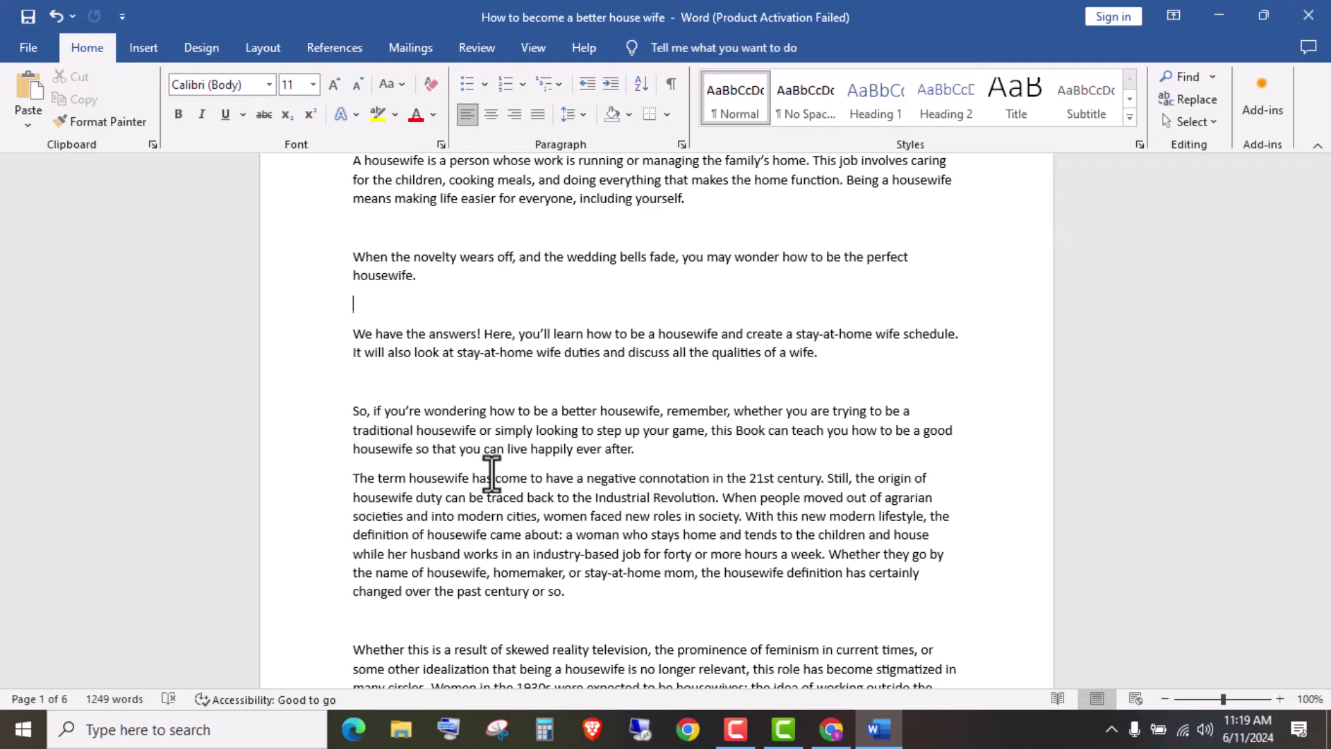
scroll(492, 474, "up", 5)
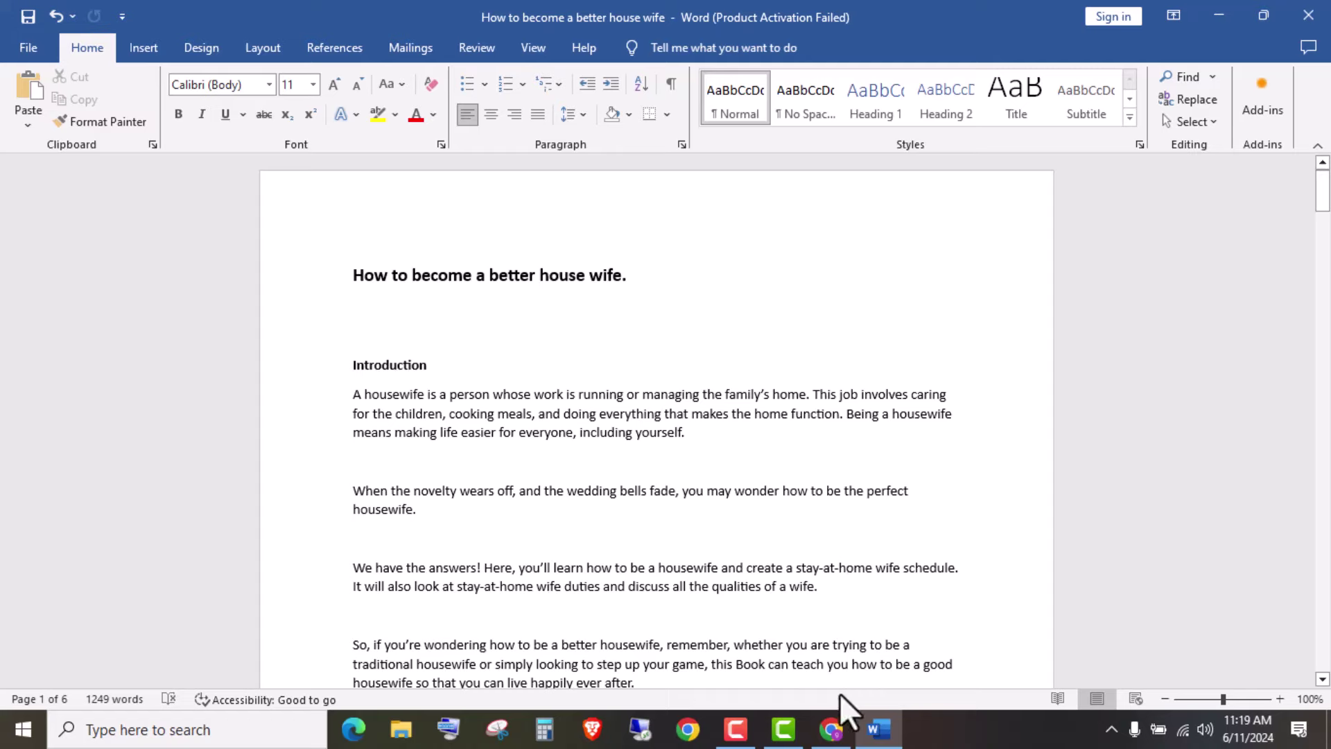
mouse_move(840, 741)
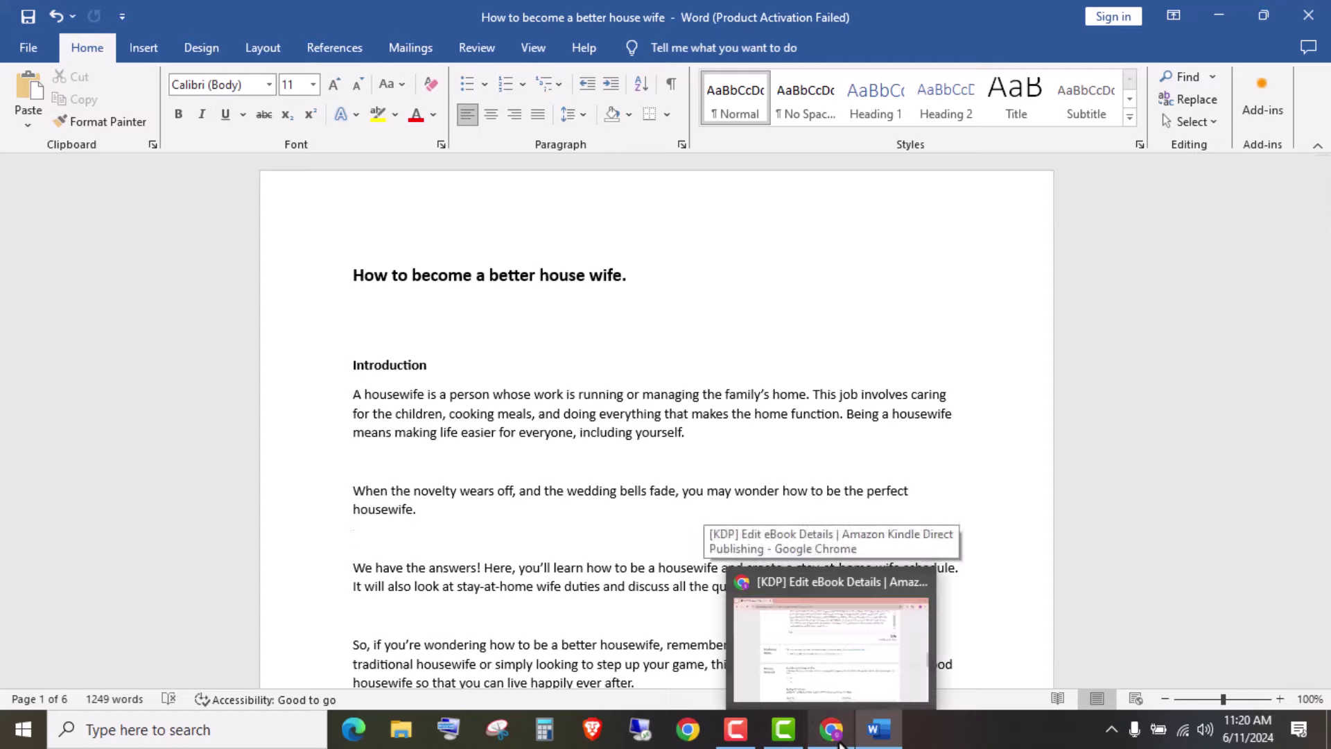
left_click(647, 589)
scroll(648, 598, "down", 2)
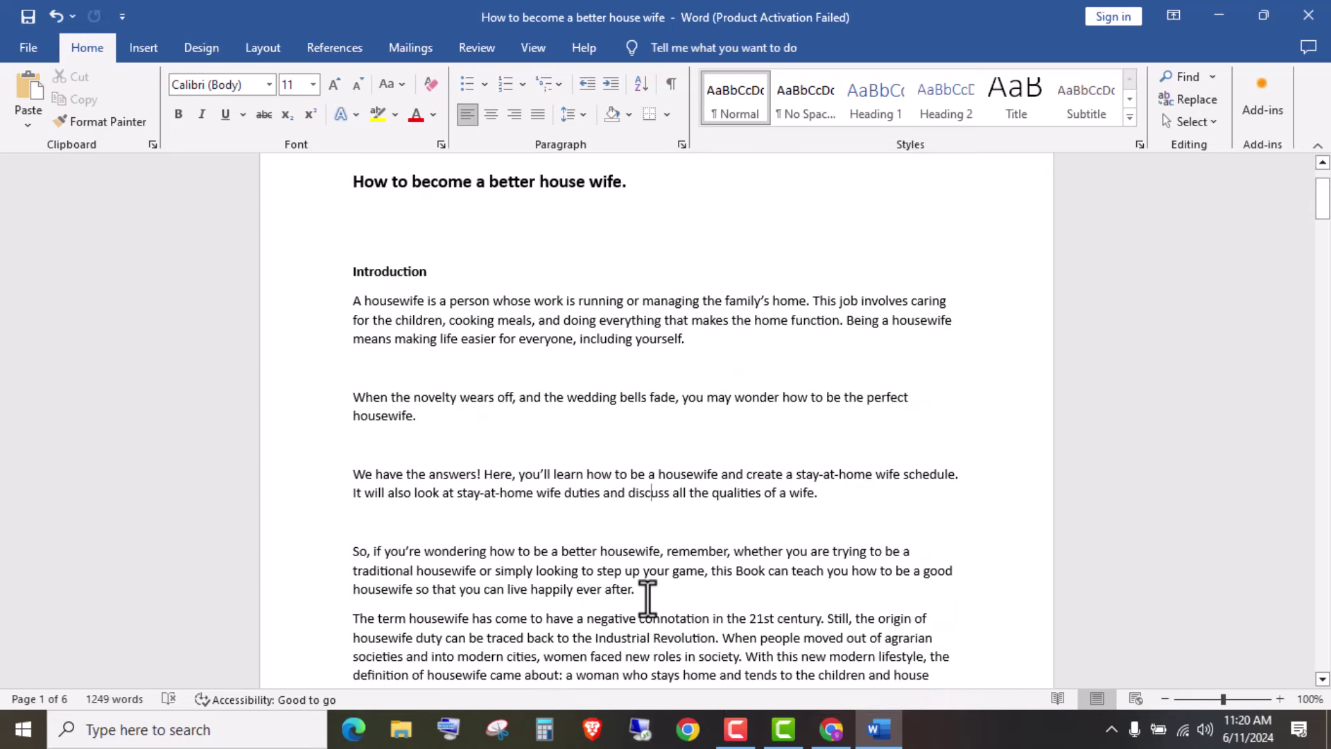
On the eBook details page, answer No to the sexually explicit images or title question.
left_click(831, 729)
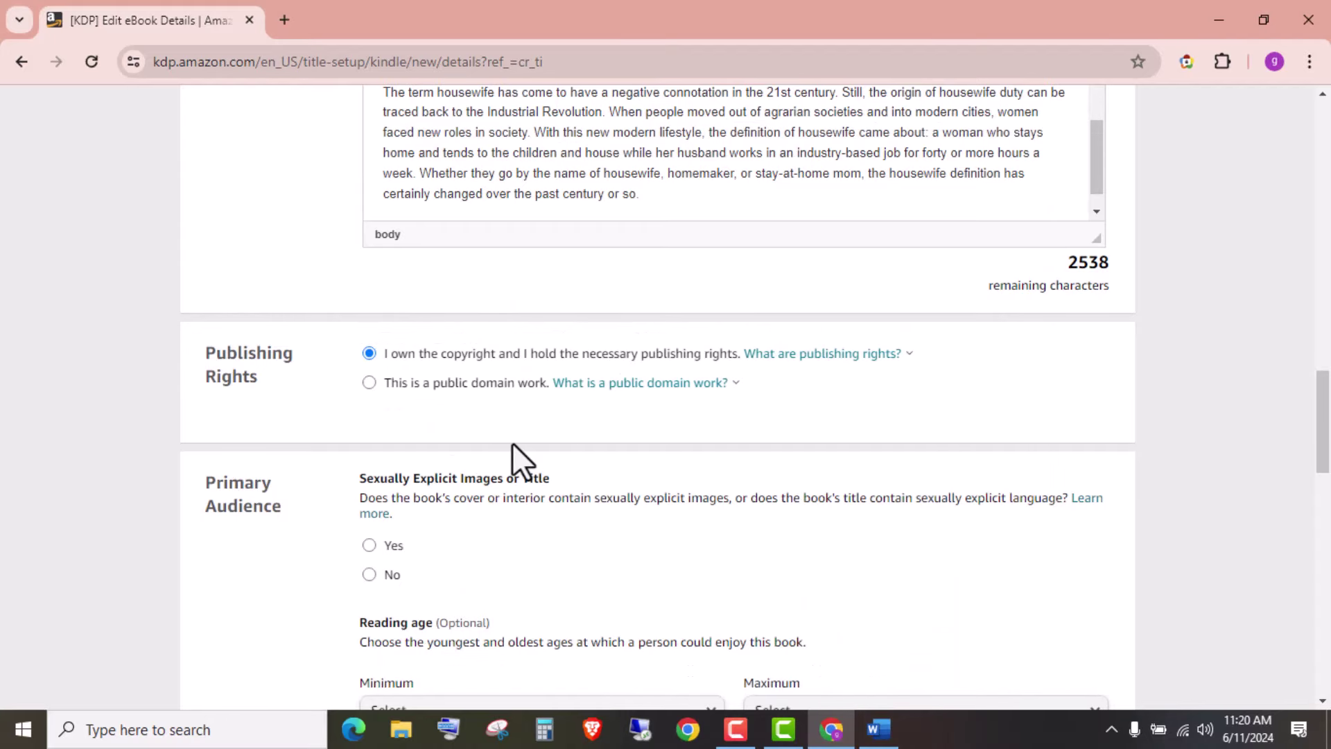
scroll(512, 442, "up", 5)
scroll(512, 444, "down", 5)
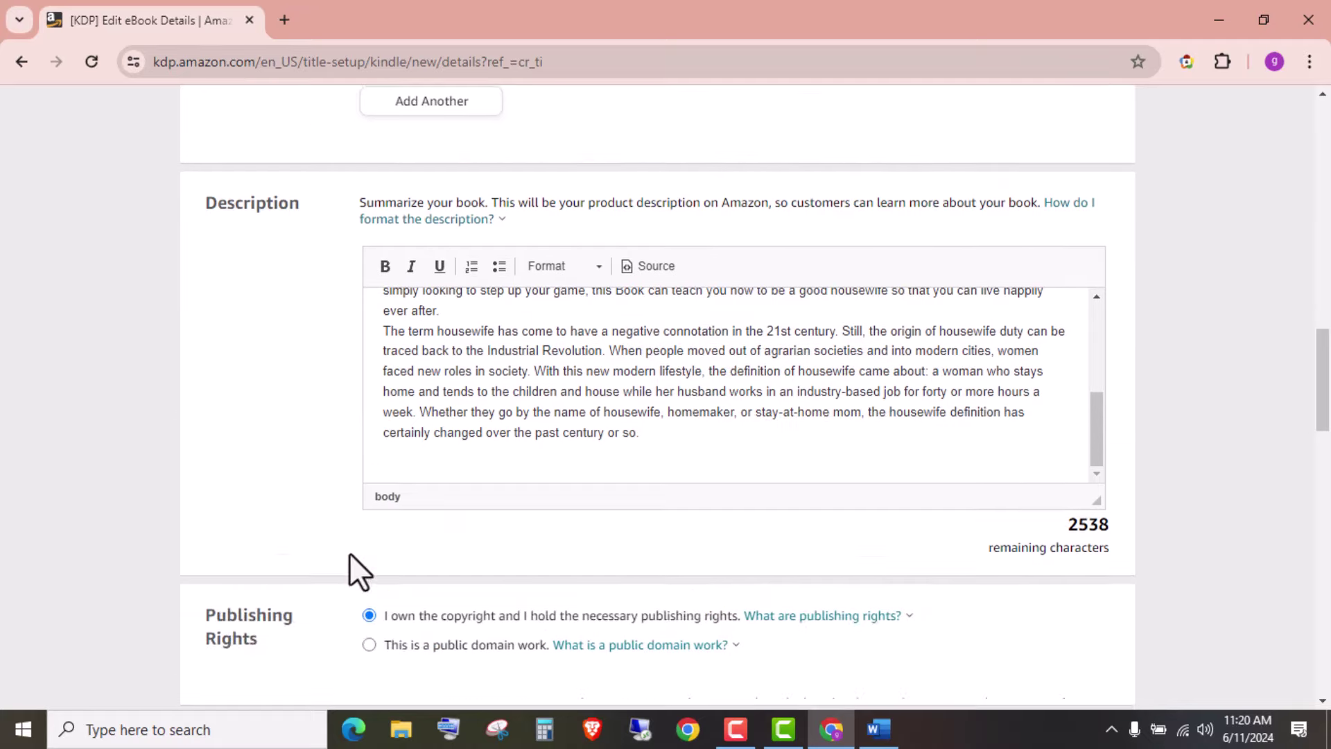
scroll(395, 469, "down", 3)
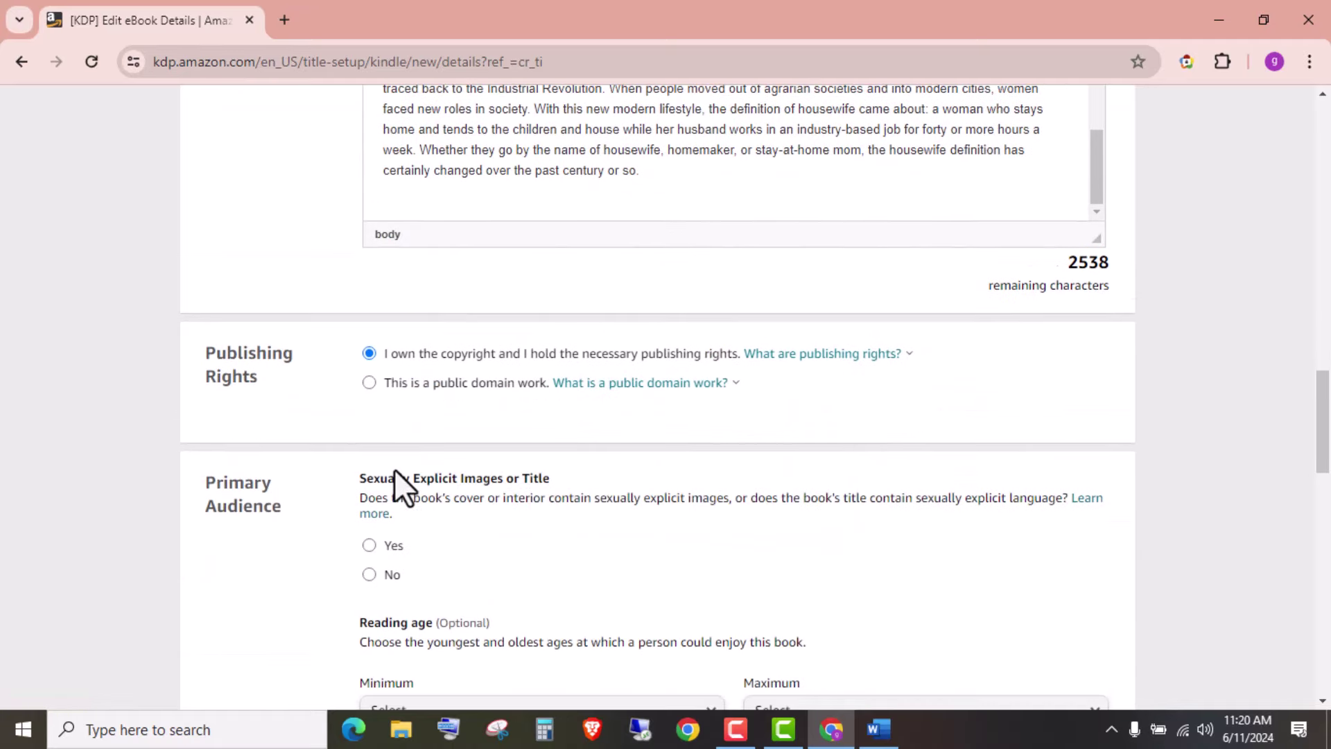
scroll(398, 363, "down", 1)
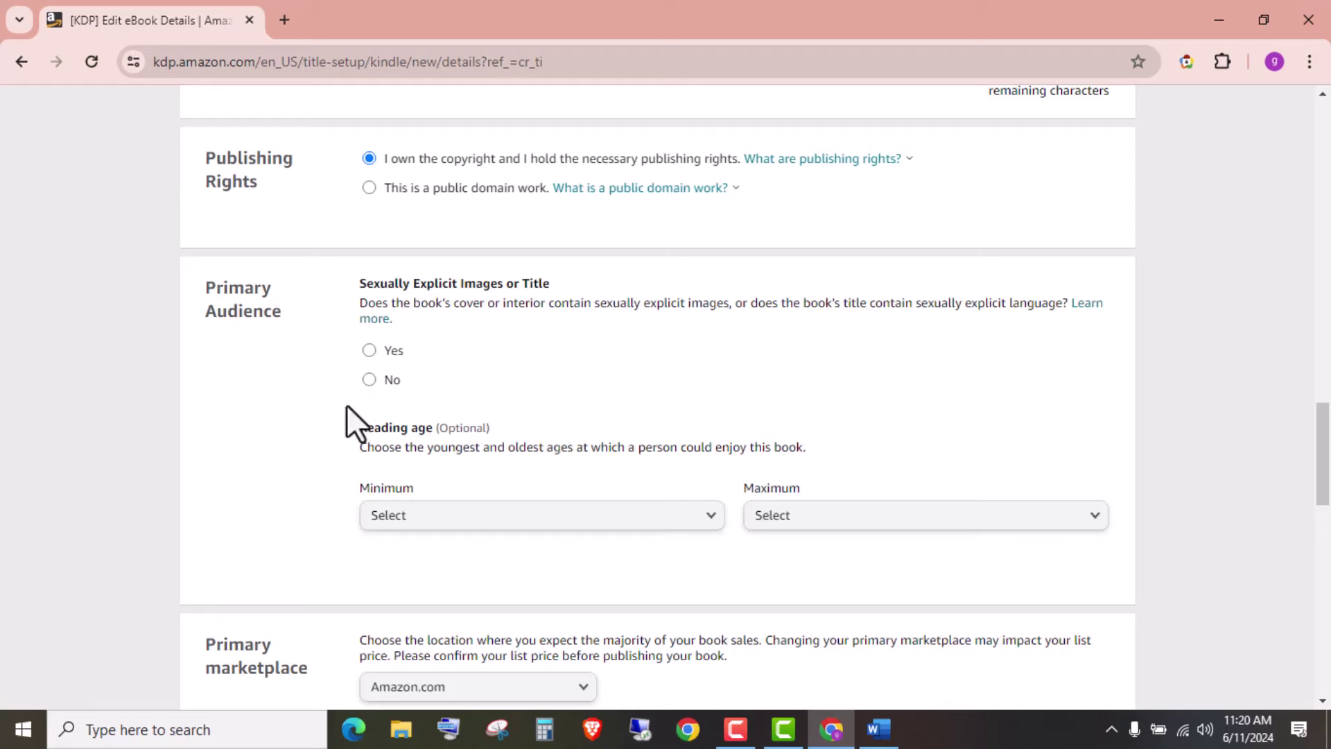
left_click(369, 379)
scroll(482, 425, "down", 2)
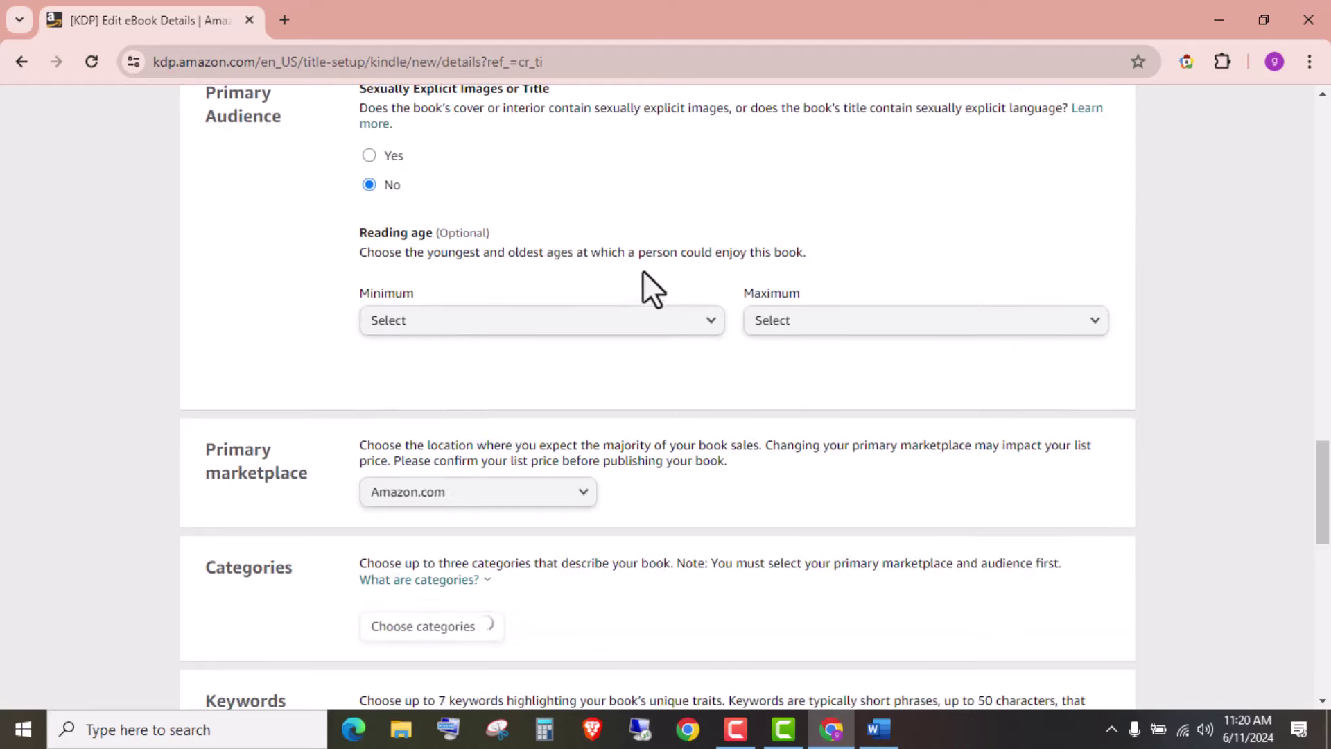
scroll(487, 333, "down", 1)
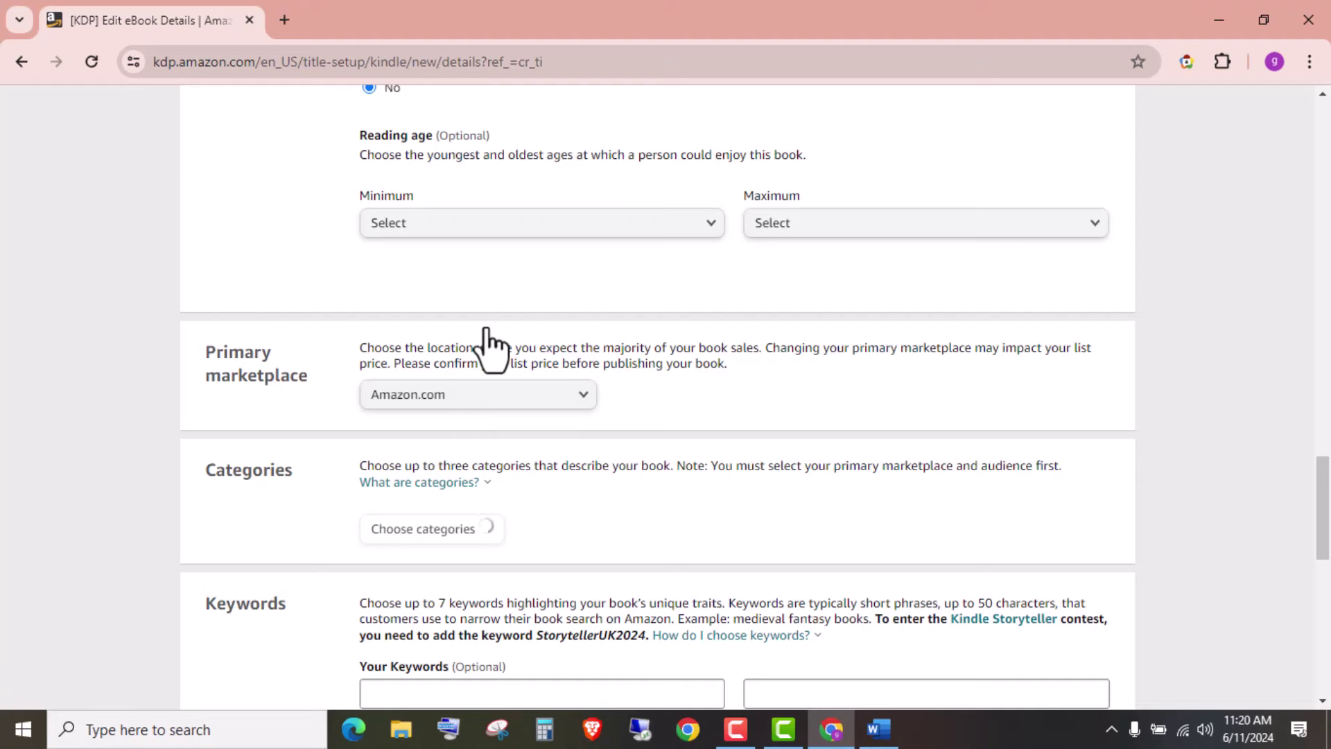
scroll(452, 439, "down", 2)
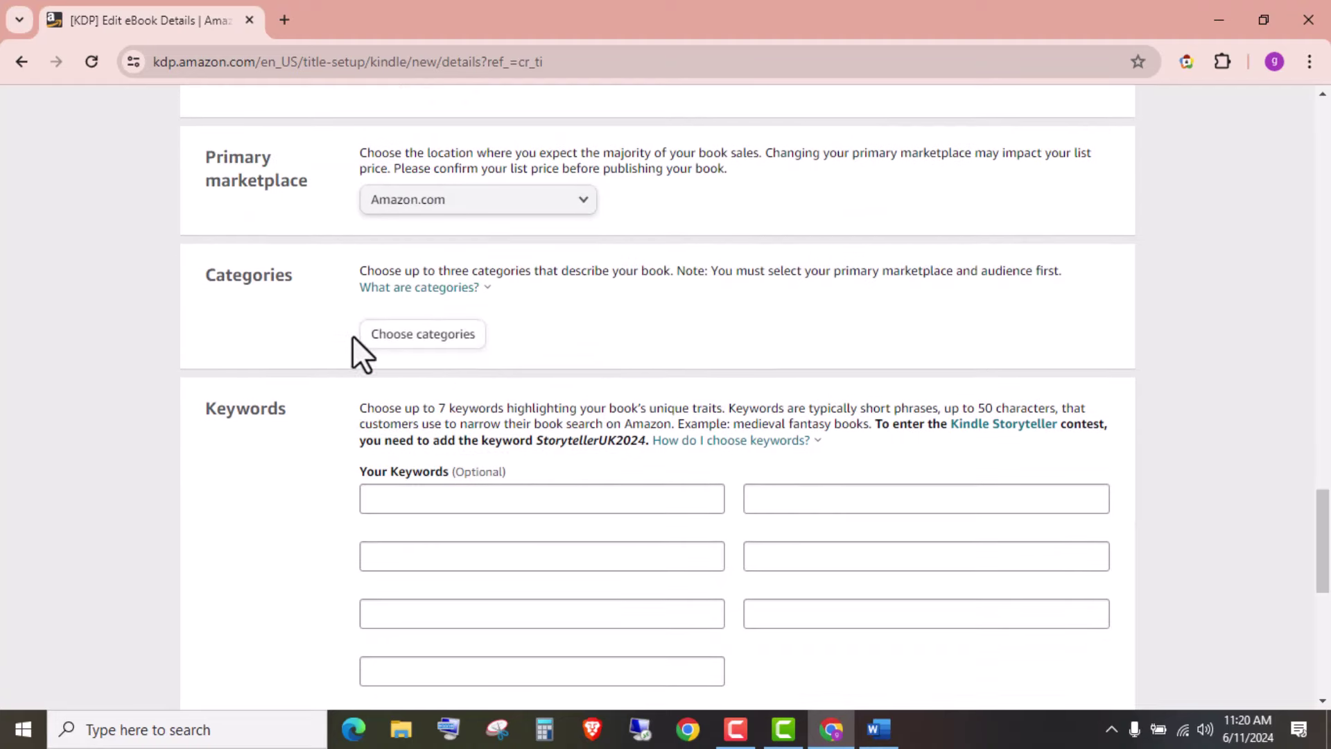
Start choosing categories and pick Parenting & Relationships as the top-level category.
left_click(444, 338)
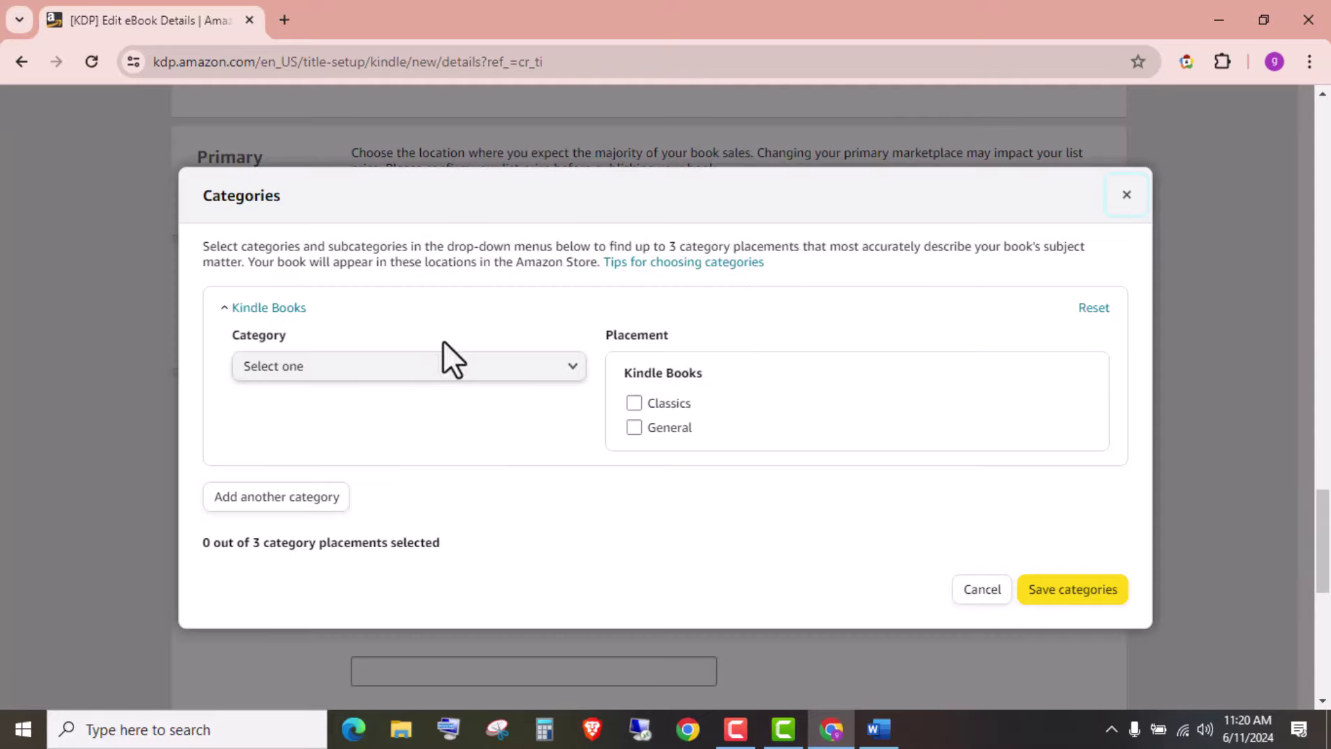
left_click(280, 368)
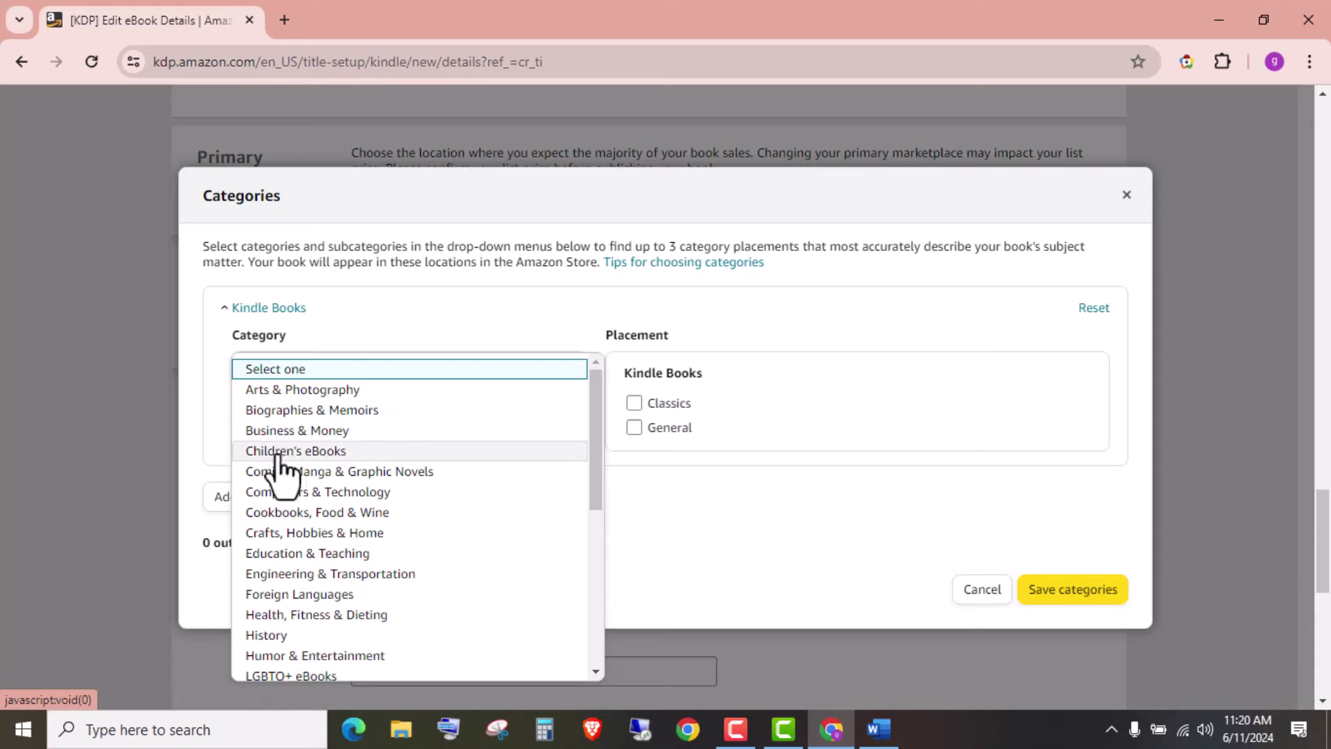
scroll(319, 530, "down", 2)
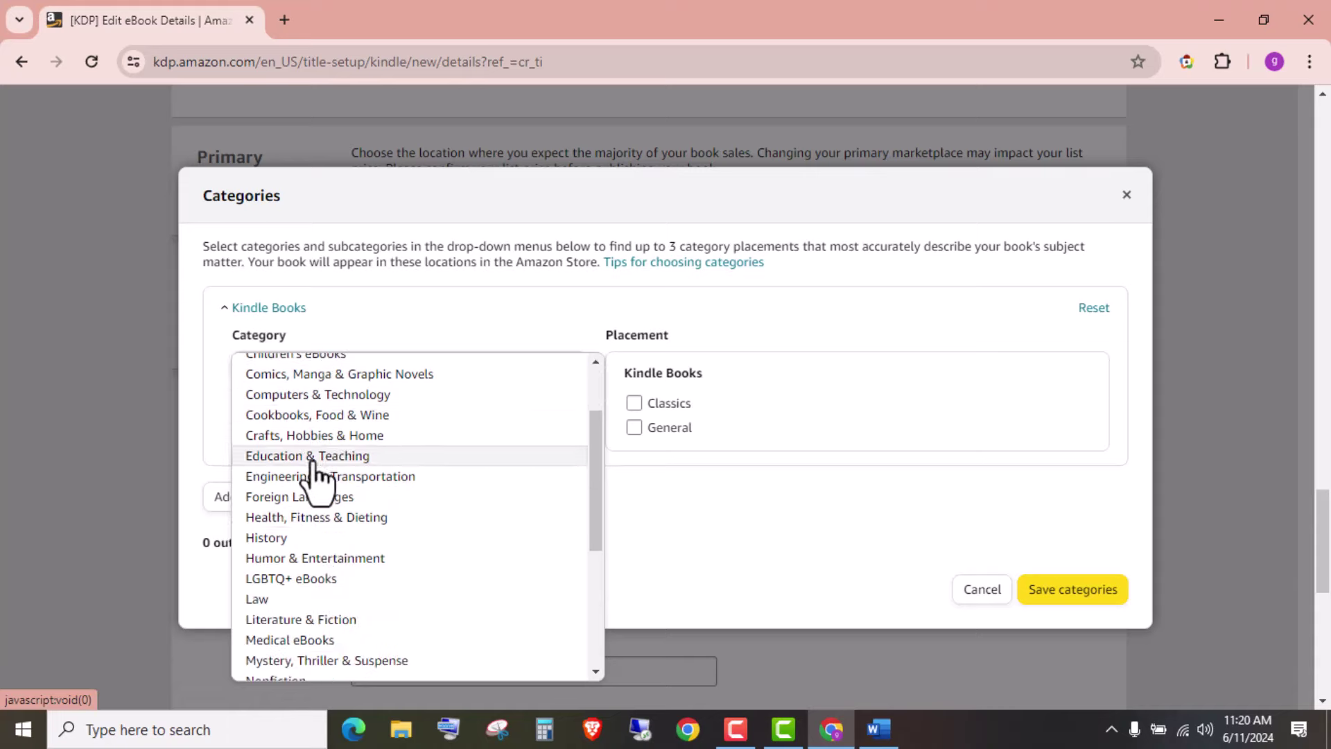
scroll(281, 509, "down", 2)
scroll(312, 489, "down", 2)
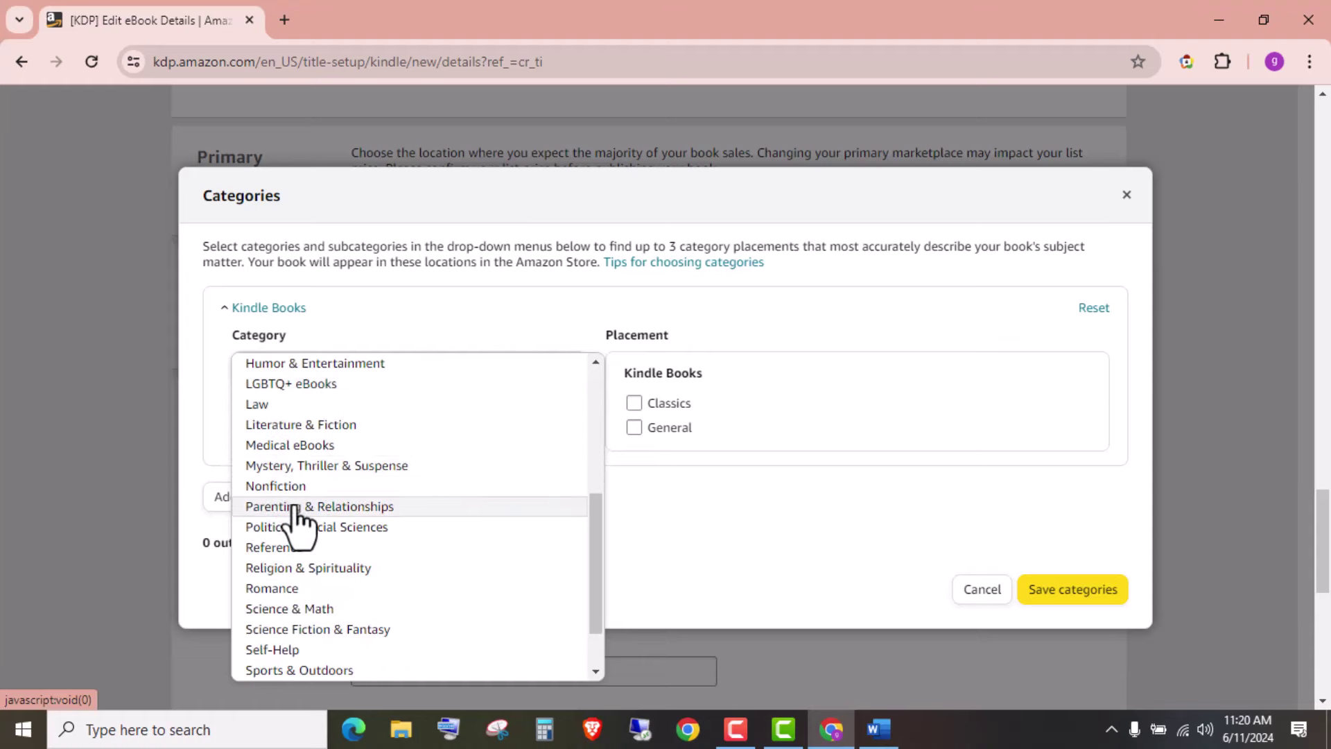
scroll(294, 513, "down", 2)
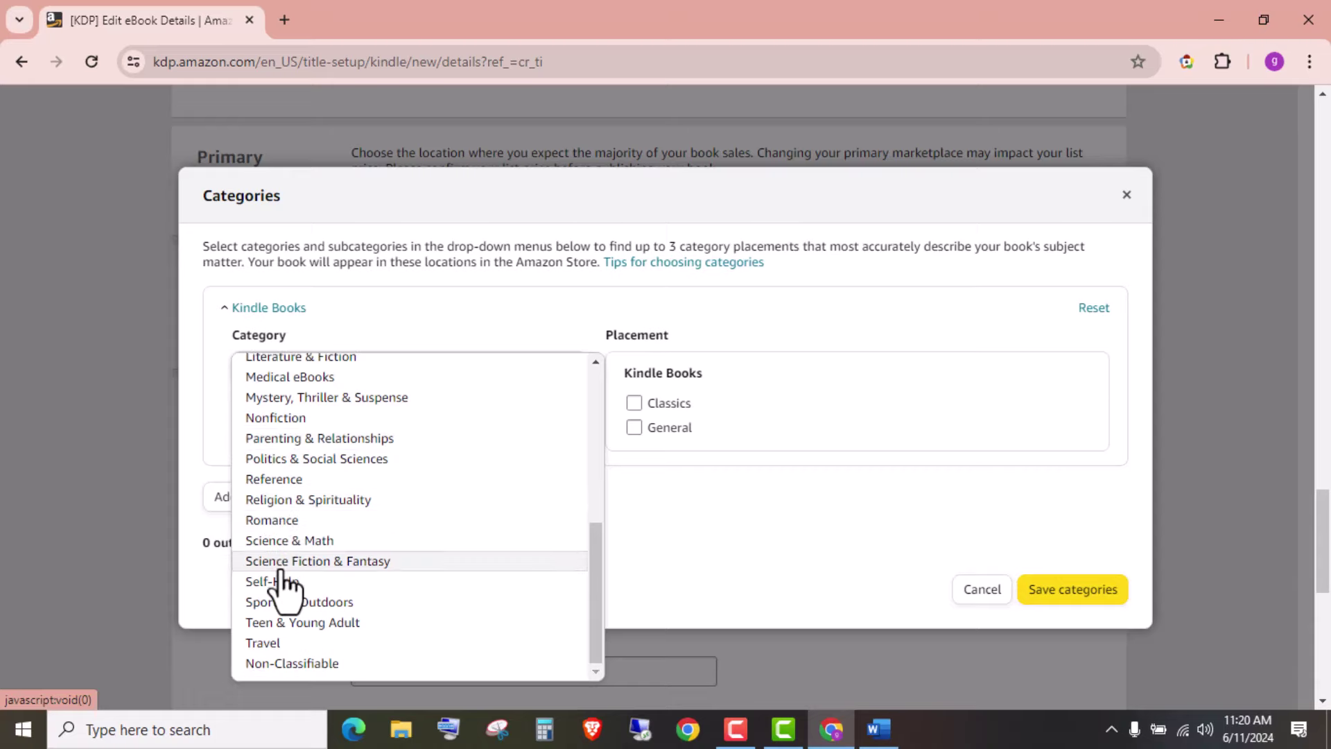
scroll(287, 589, "down", 1)
scroll(281, 589, "down", 1)
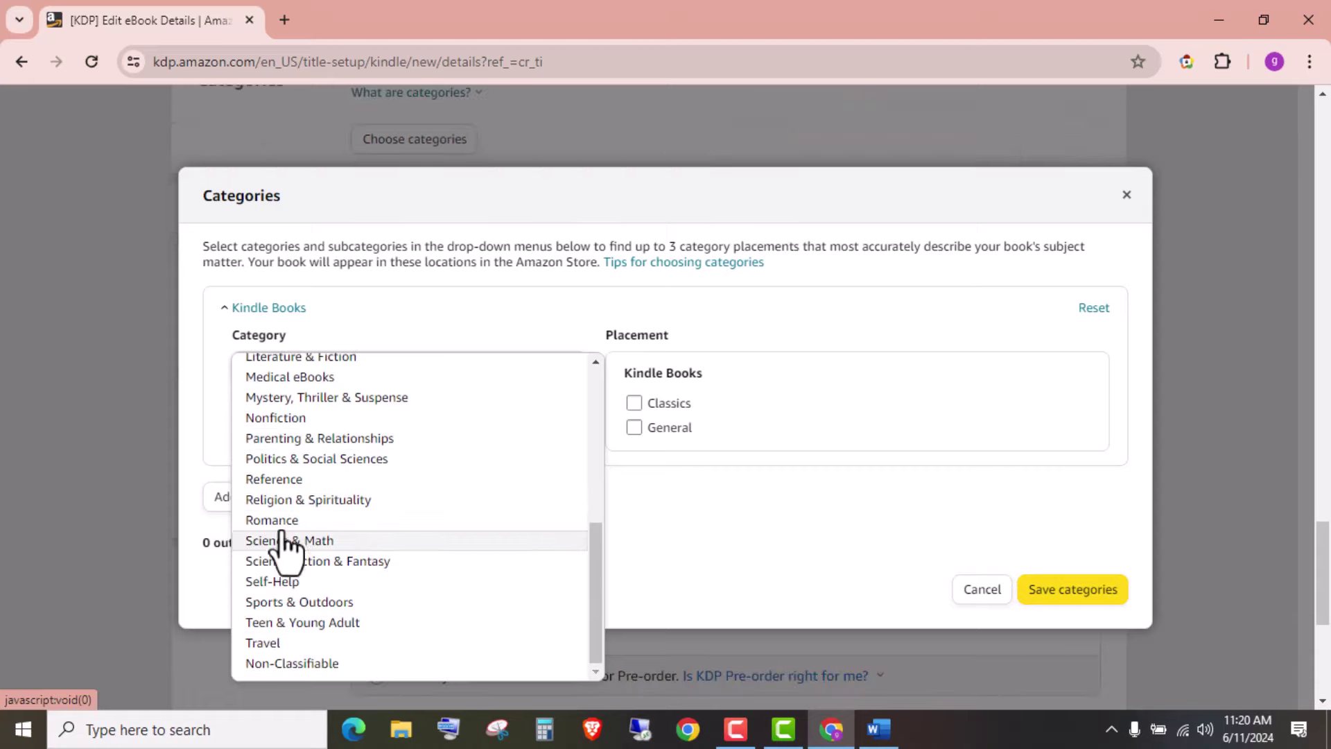
left_click(289, 441)
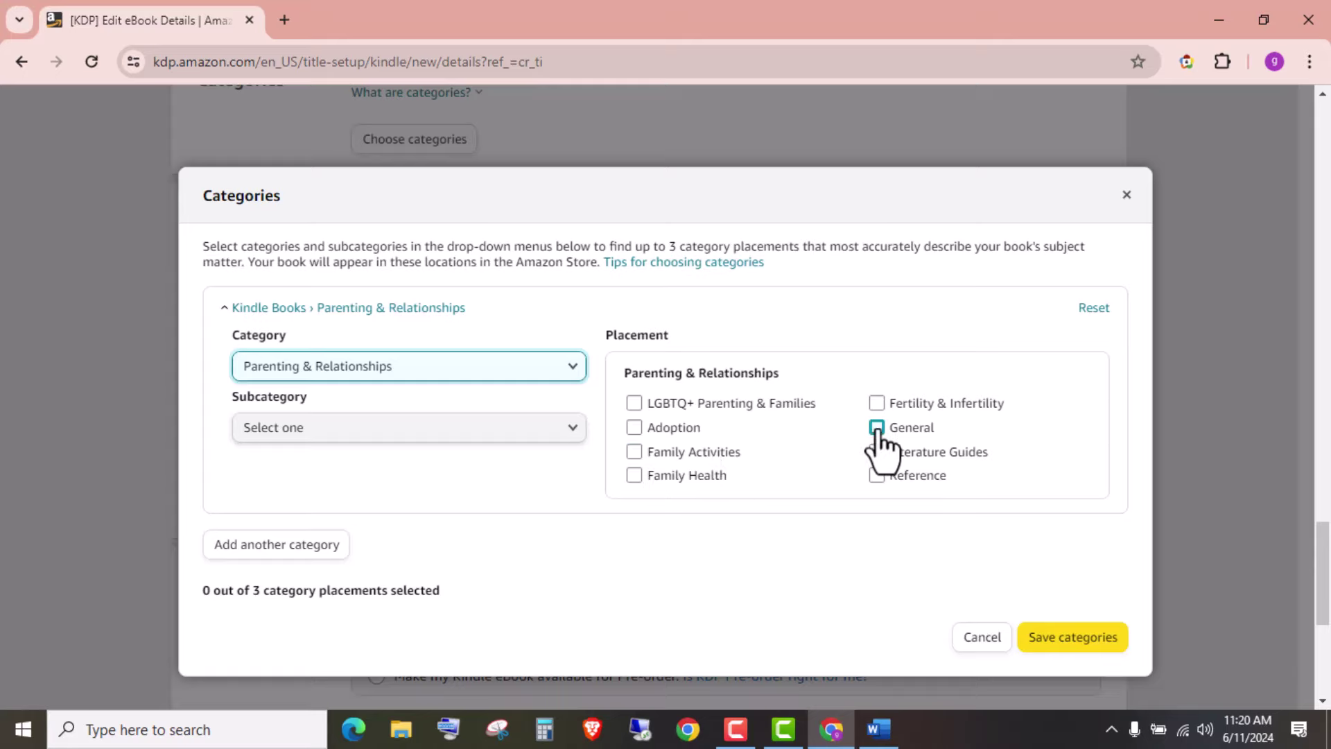
Try the Family Activities, General and Family Health placements, then remove all three.
left_click(634, 452)
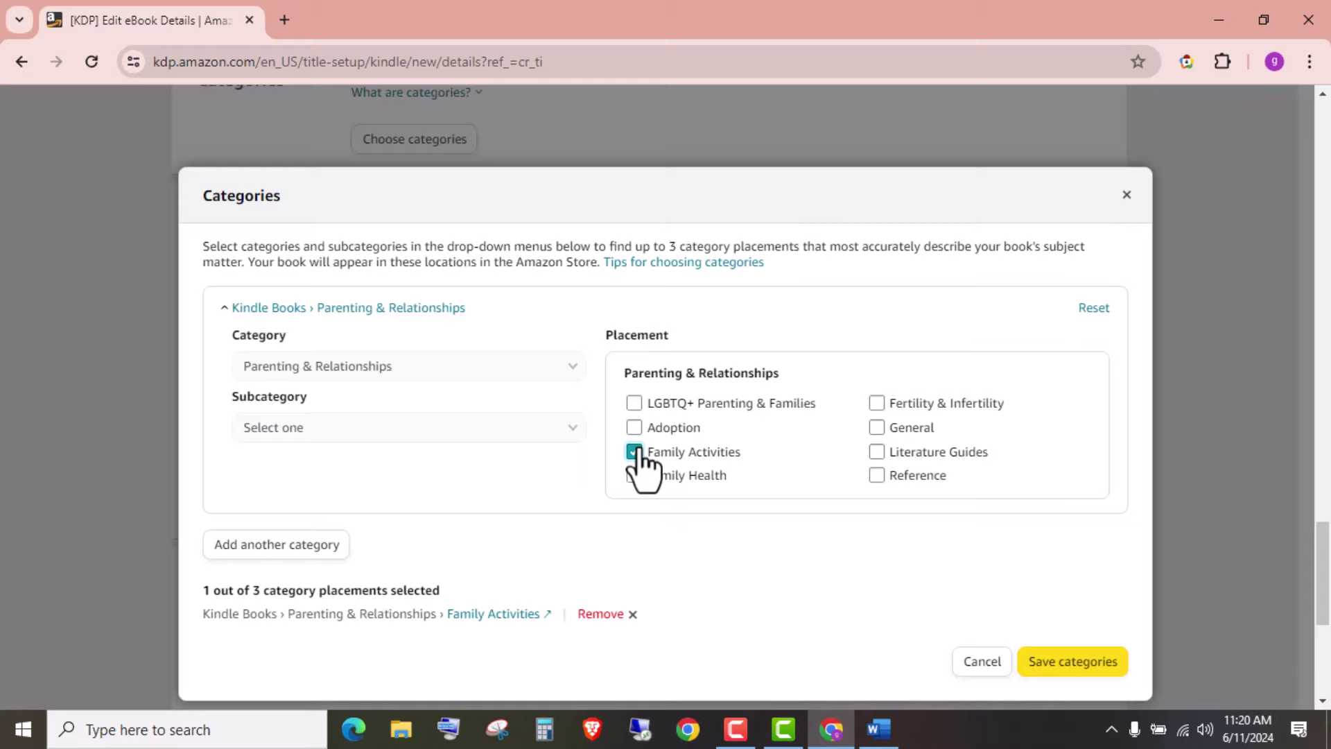
left_click(877, 428)
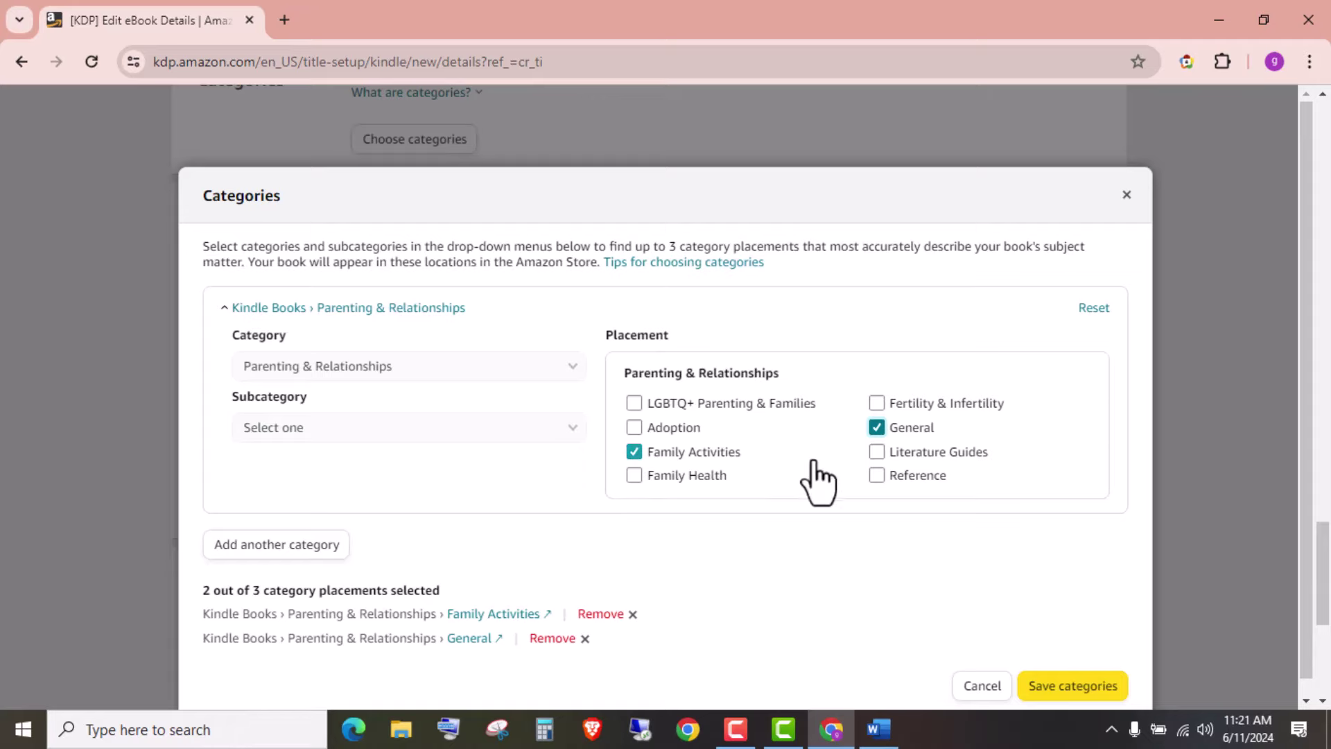
left_click(634, 476)
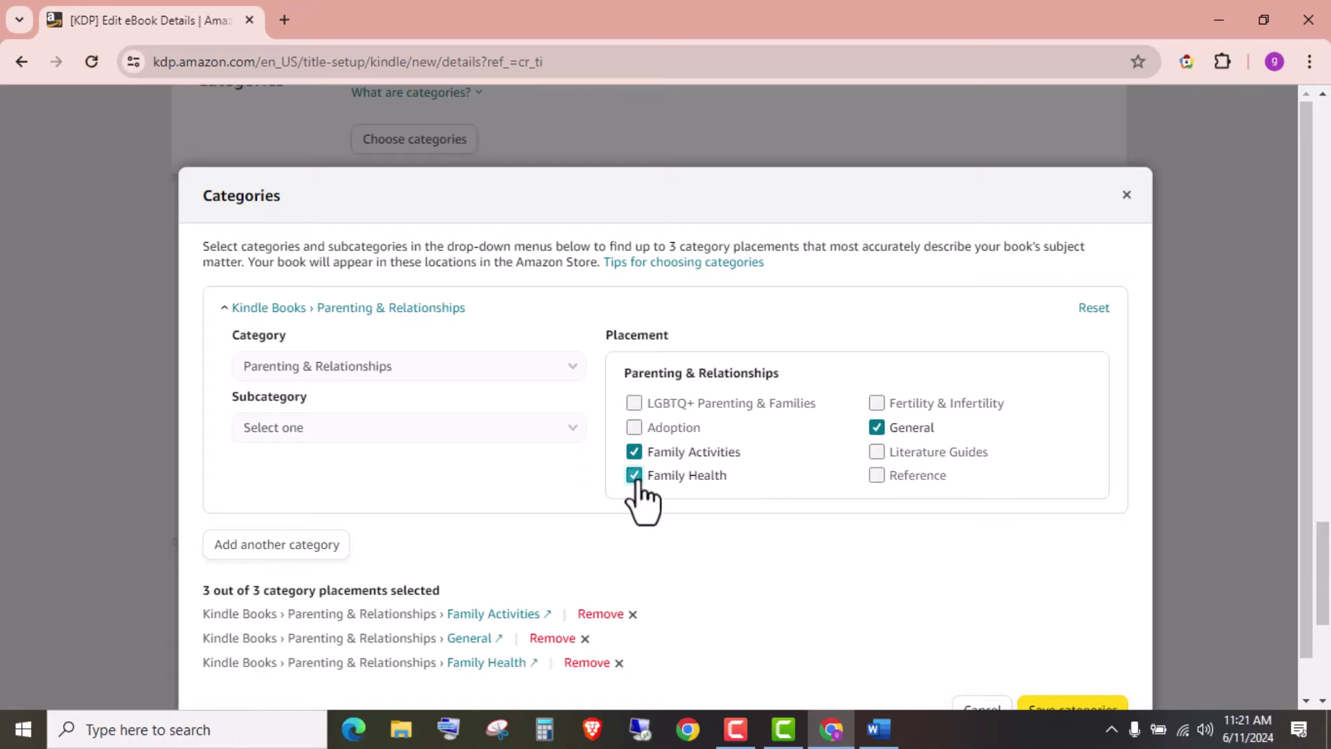
scroll(751, 546, "down", 1)
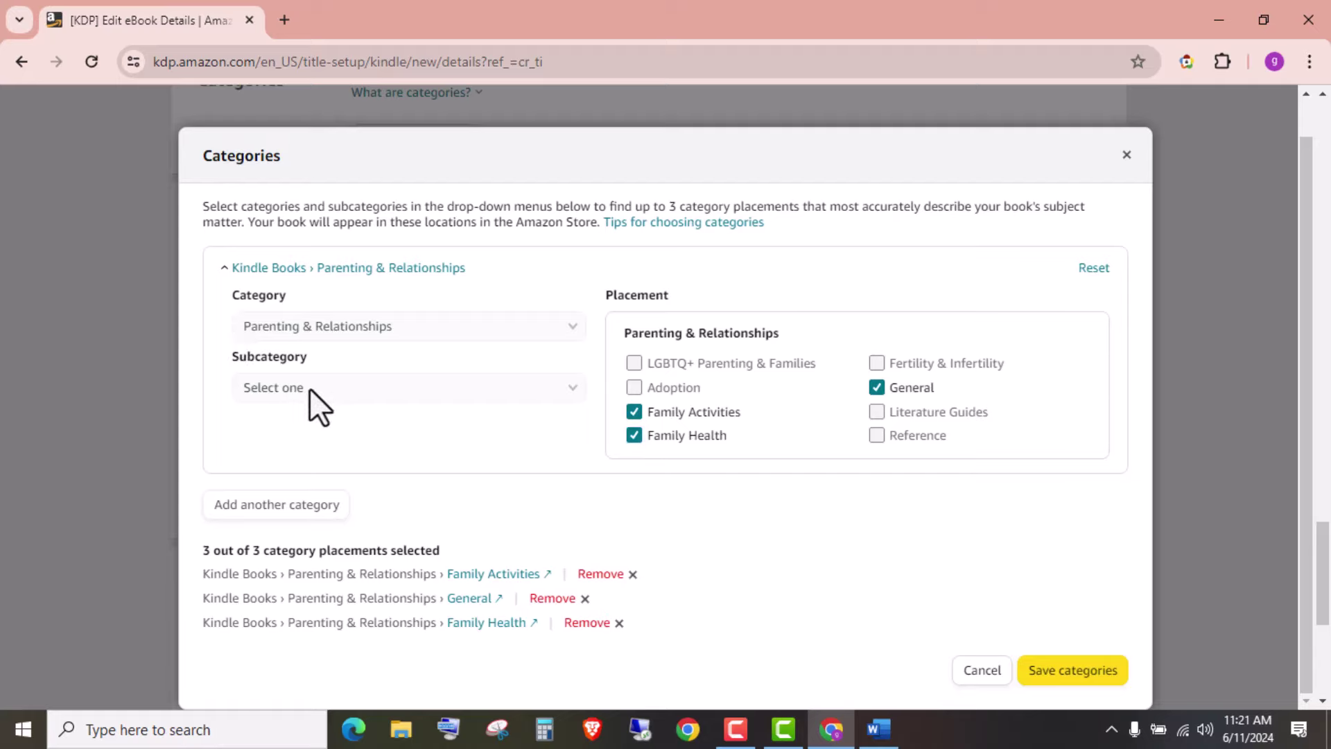
left_click(633, 414)
left_click(634, 459)
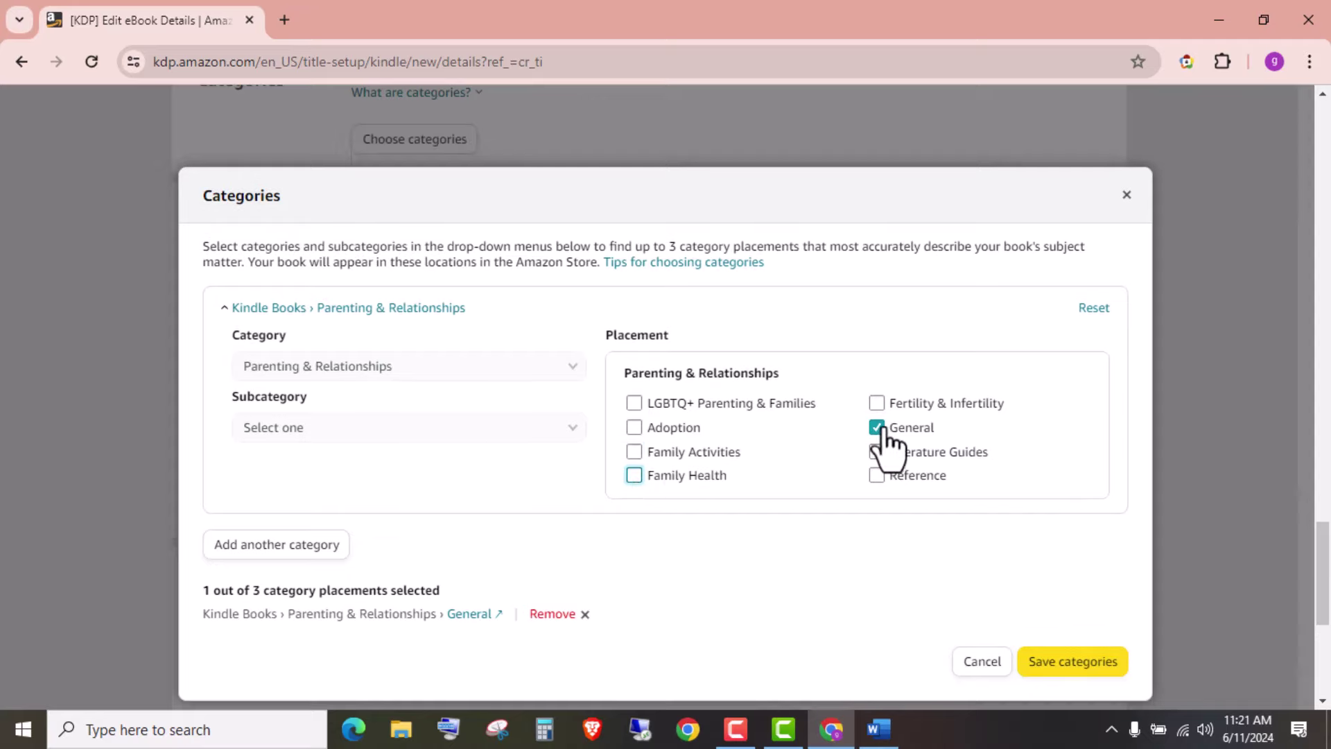
left_click(877, 427)
Under Family Relationships, select Motherhood, Parent & Adult Child and General, and save the categories.
left_click(285, 433)
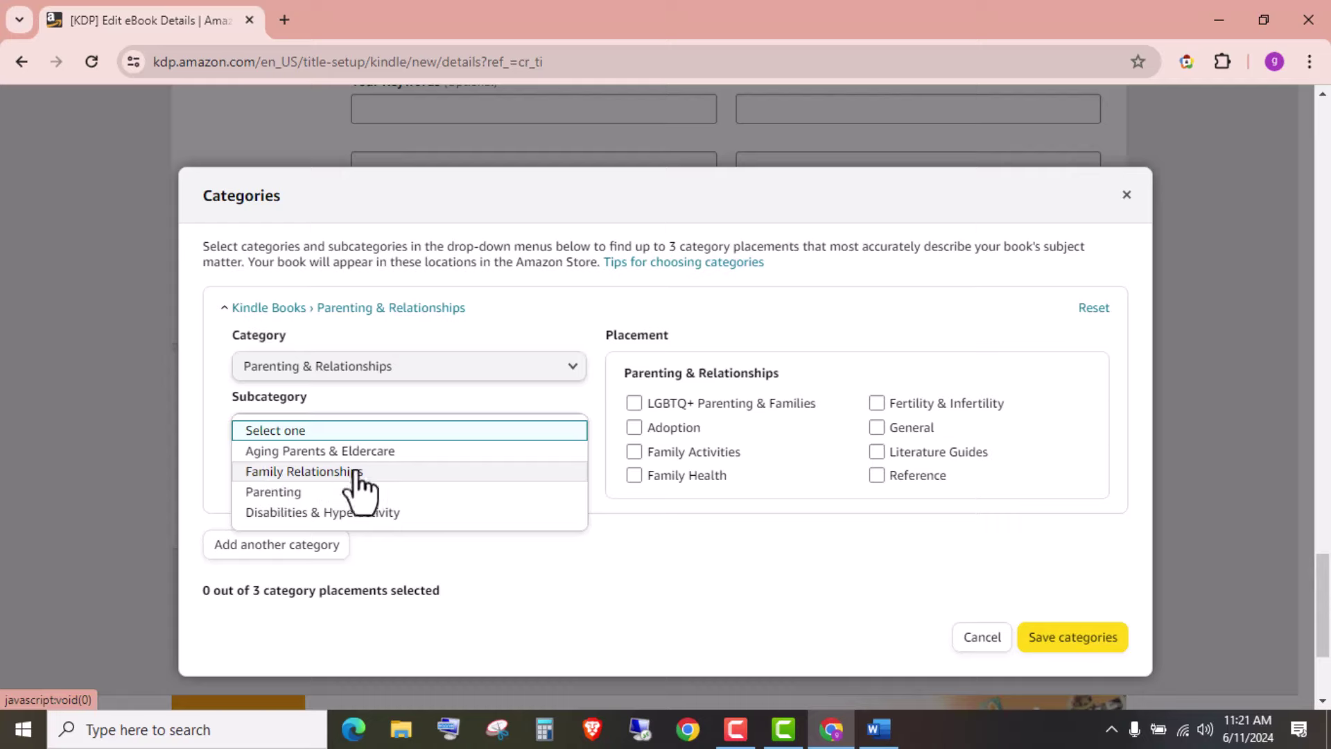
left_click(319, 474)
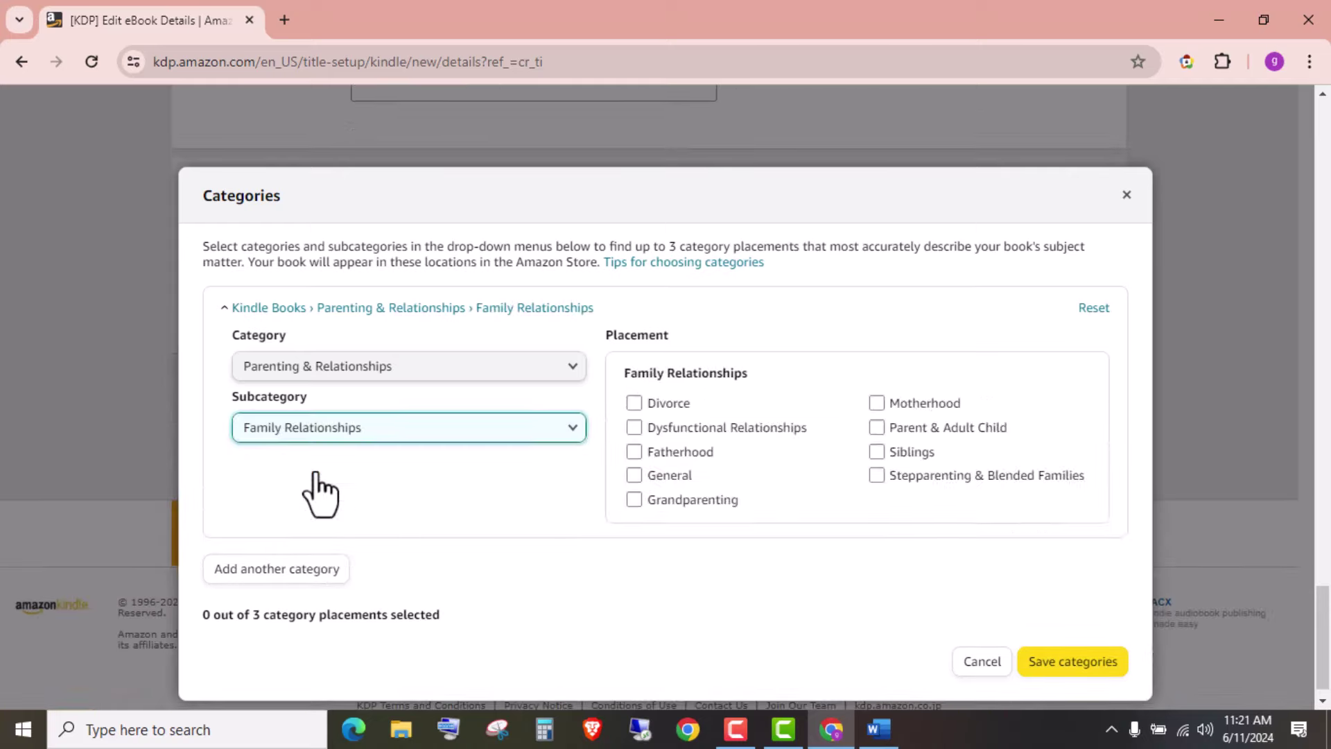
left_click(877, 404)
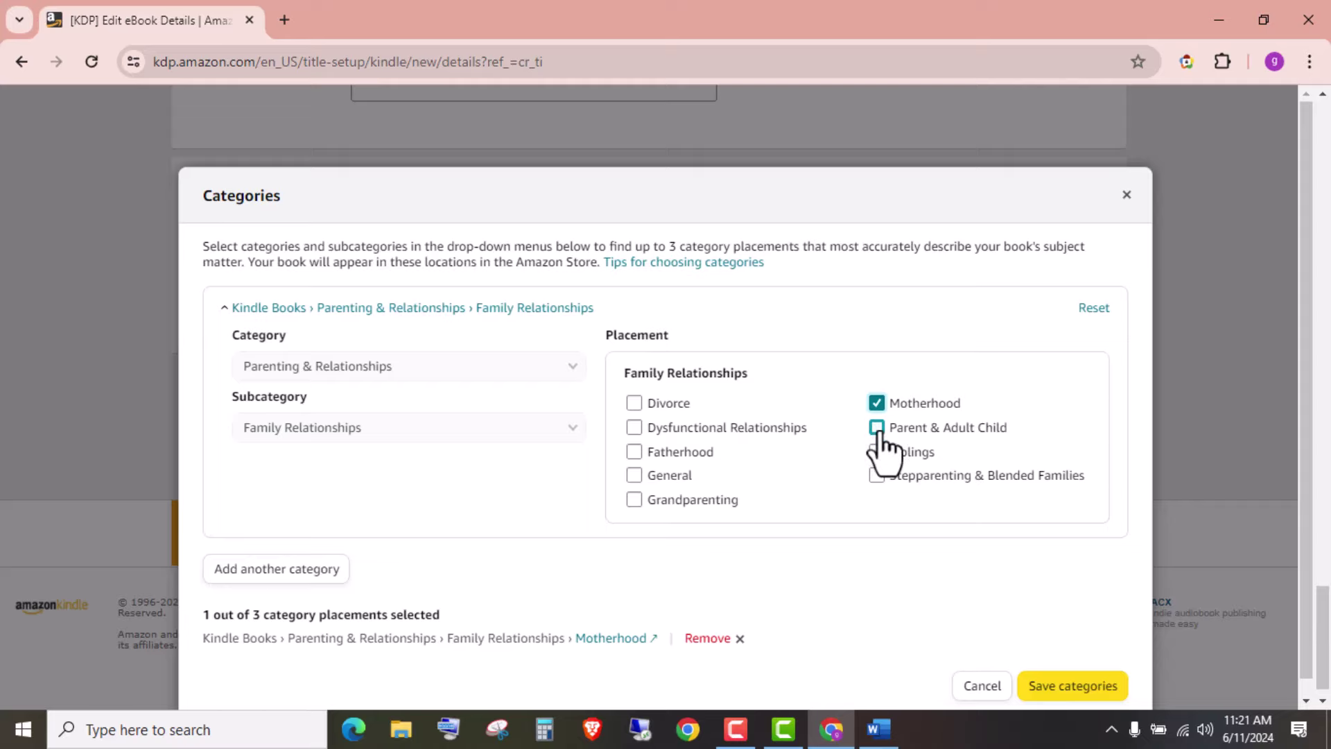
left_click(877, 428)
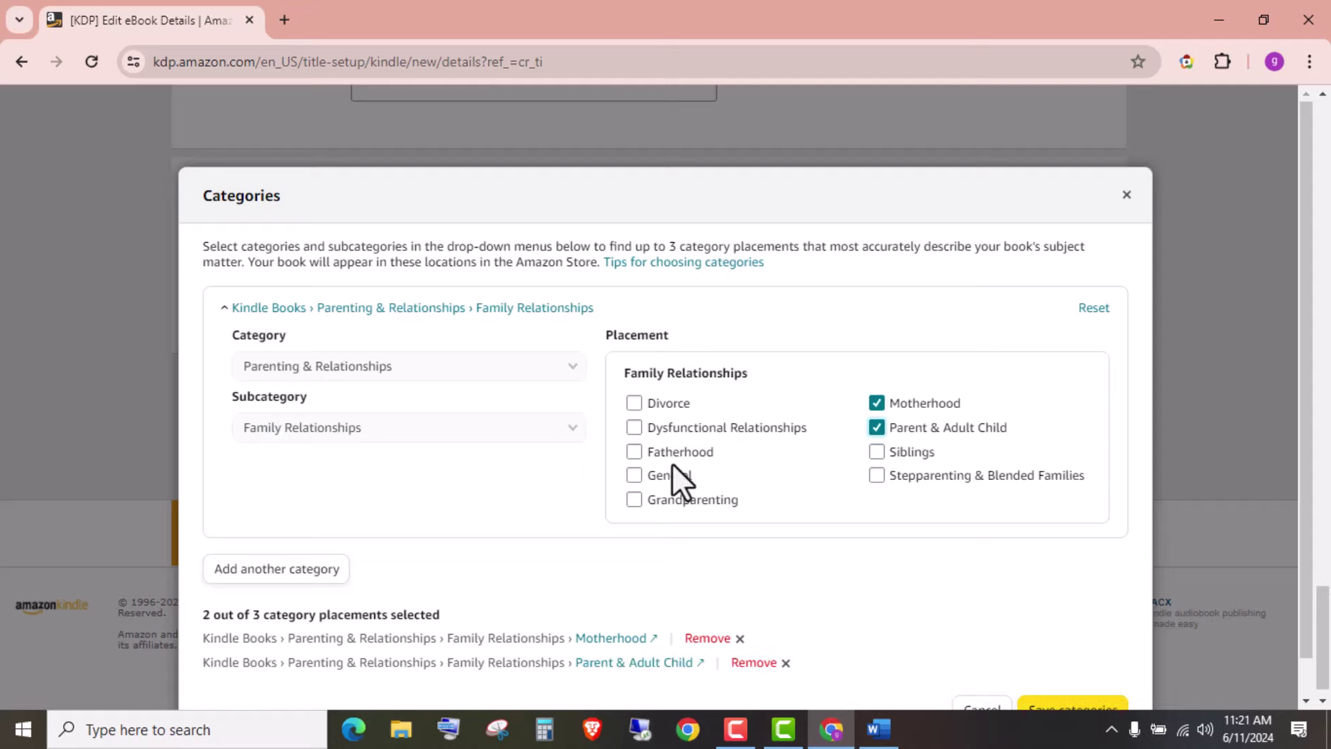
left_click(634, 475)
scroll(607, 506, "down", 1)
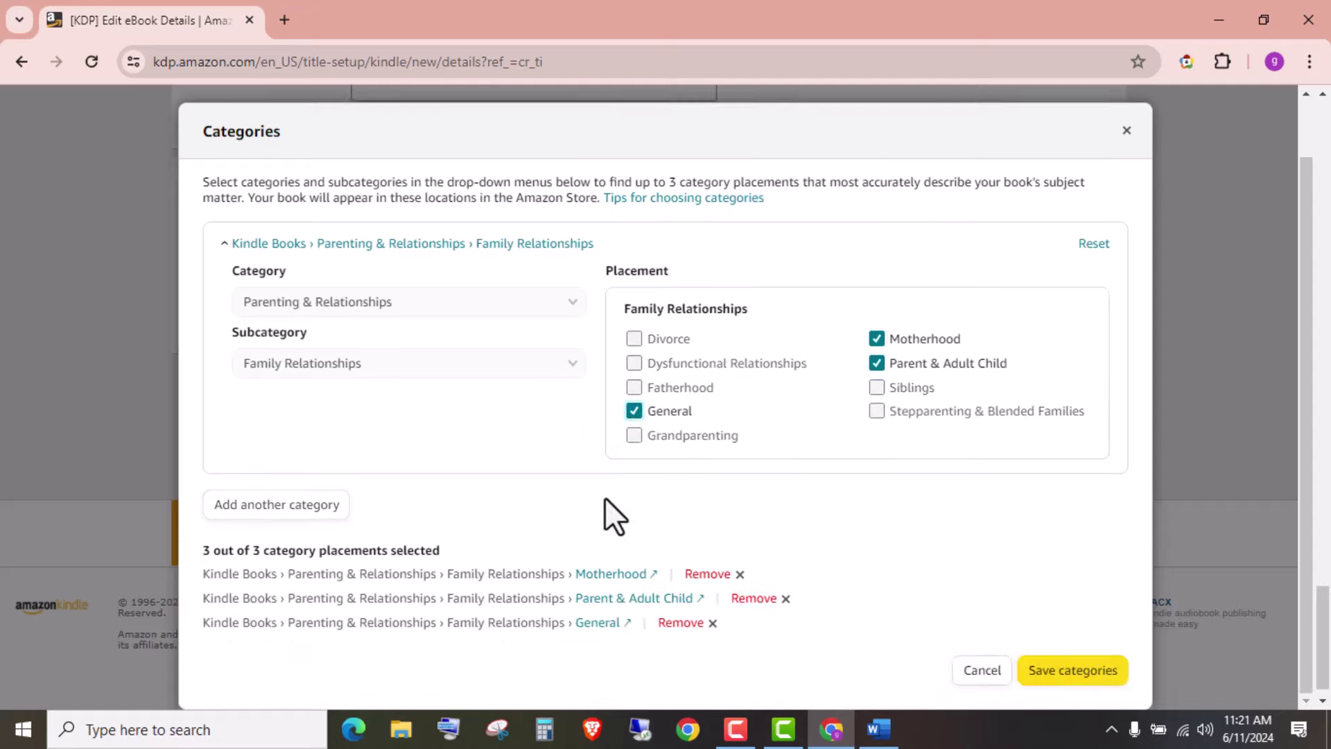
left_click(1058, 689)
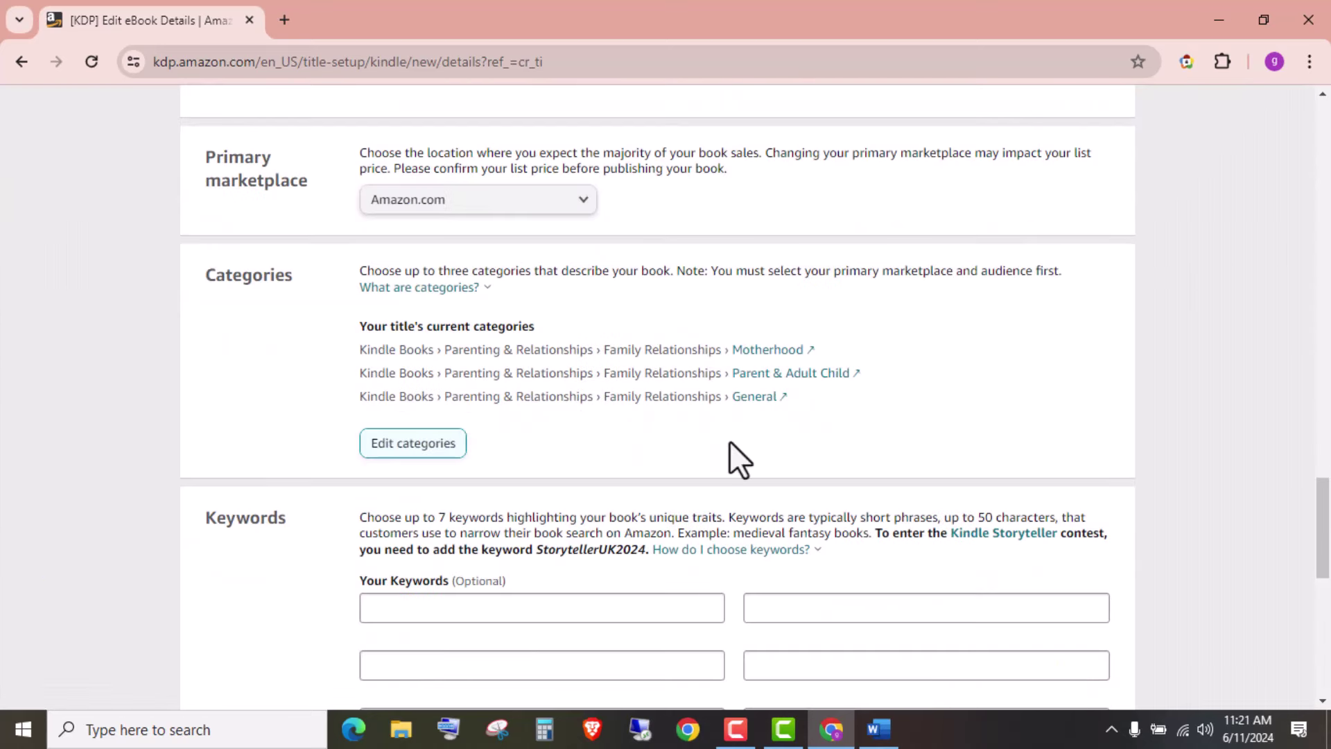
scroll(728, 458, "down", 4)
Enter the four keywords 'Relationships', 'housewife', 'better woman' and 'better family woman'.
left_click(491, 317)
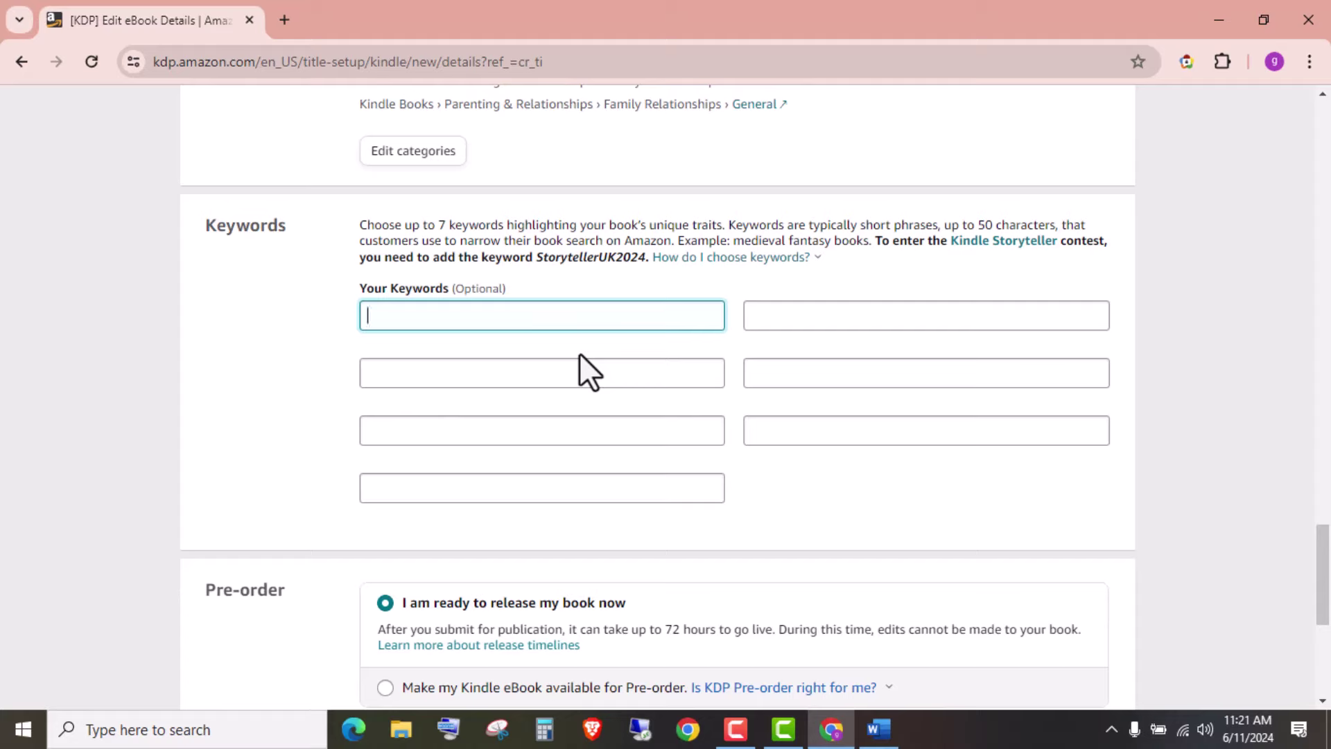
type("Relationships")
left_click(575, 378)
type("hou")
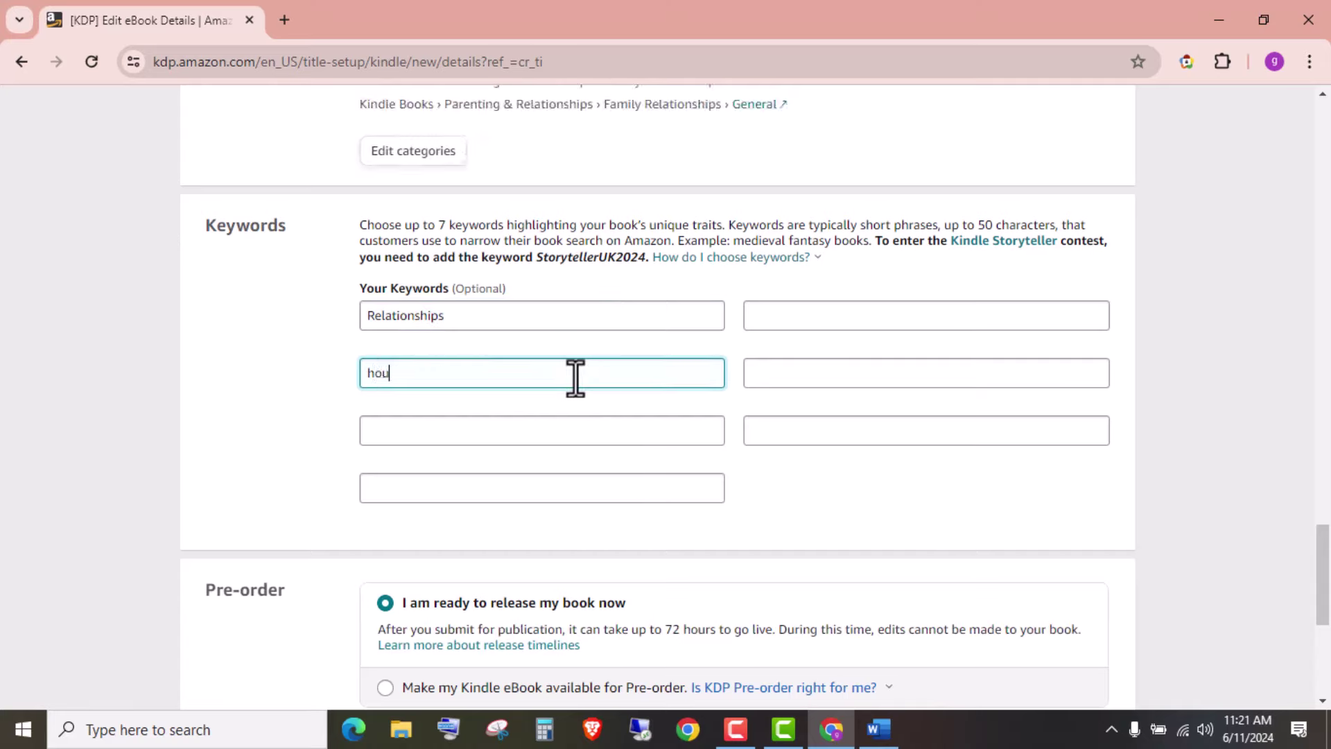
type("sewife")
key("Tab")
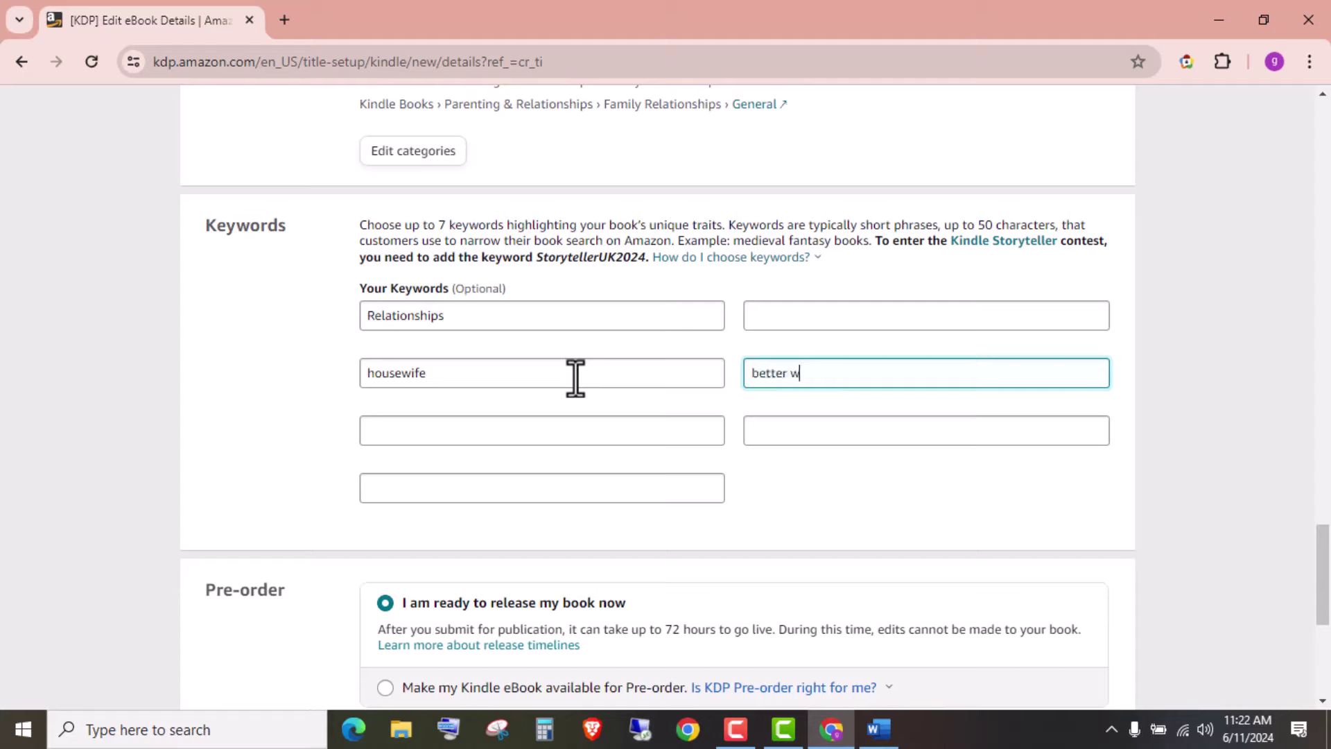
type("better woman")
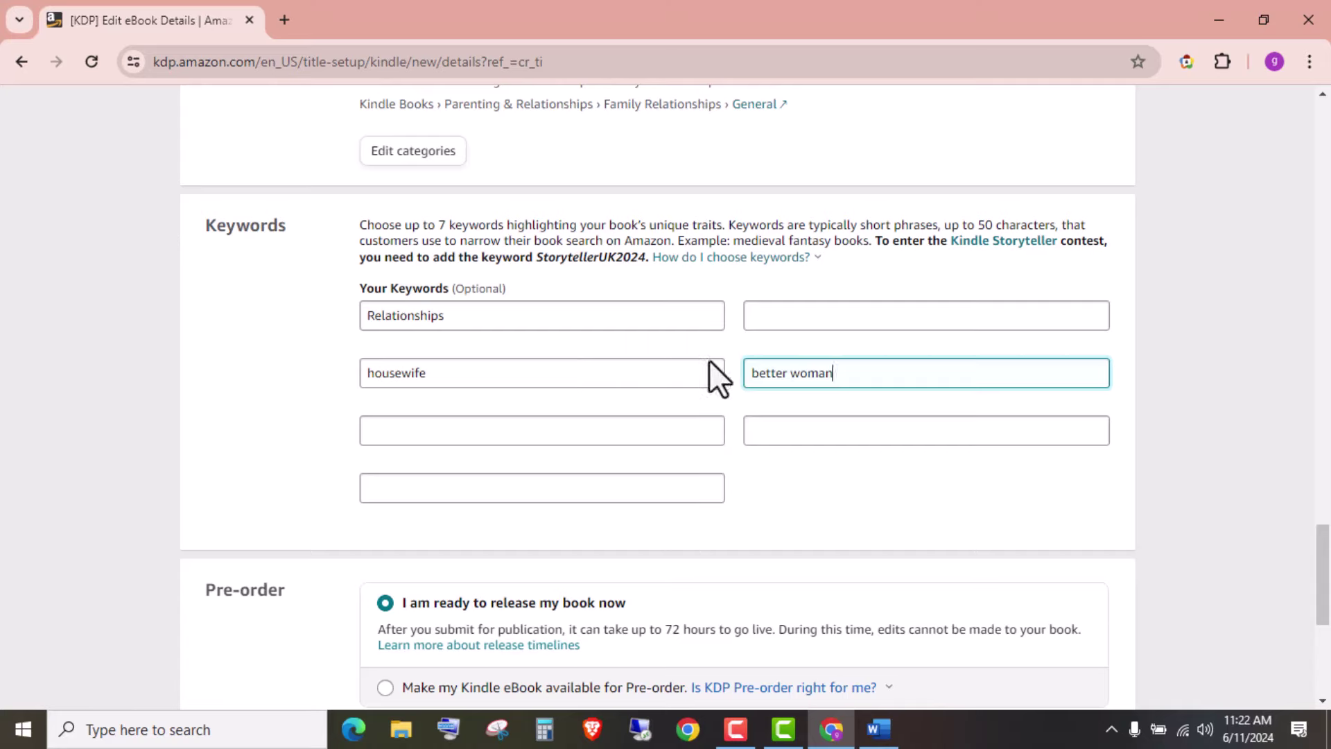
left_click(789, 314)
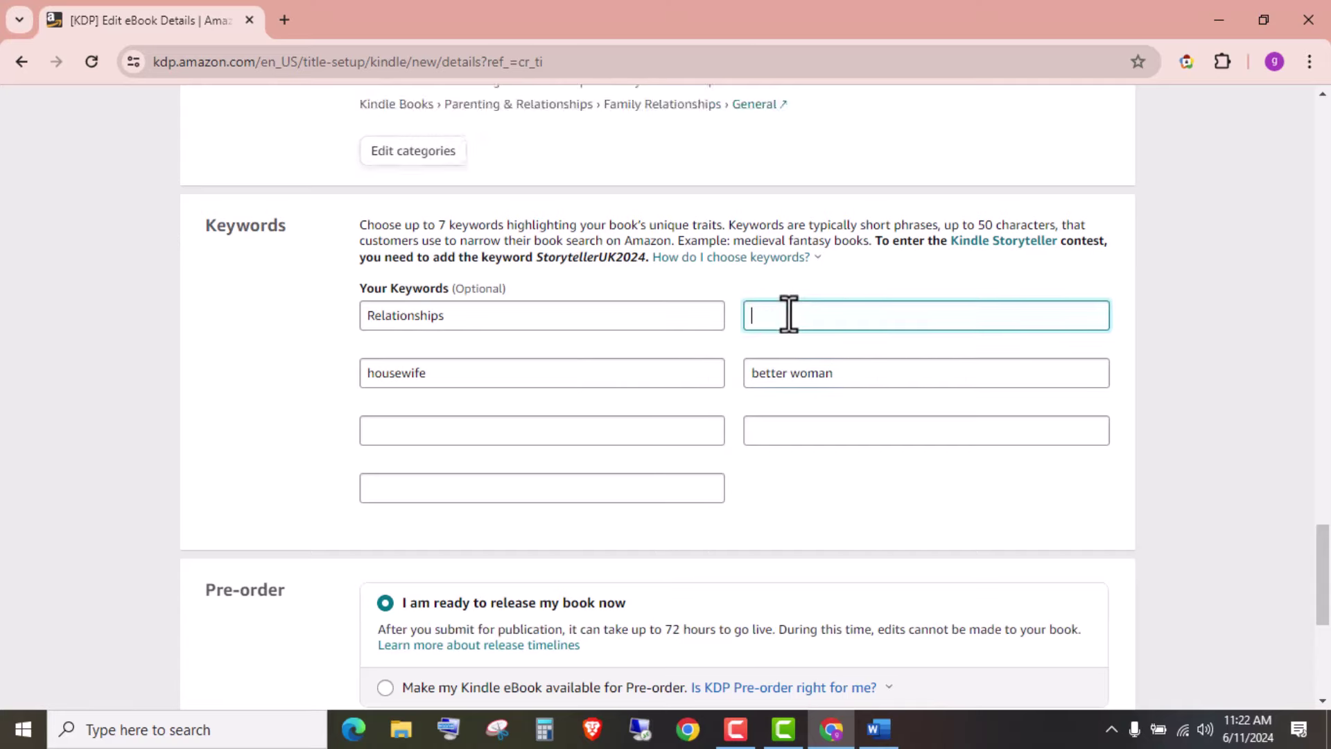
type("better family woman")
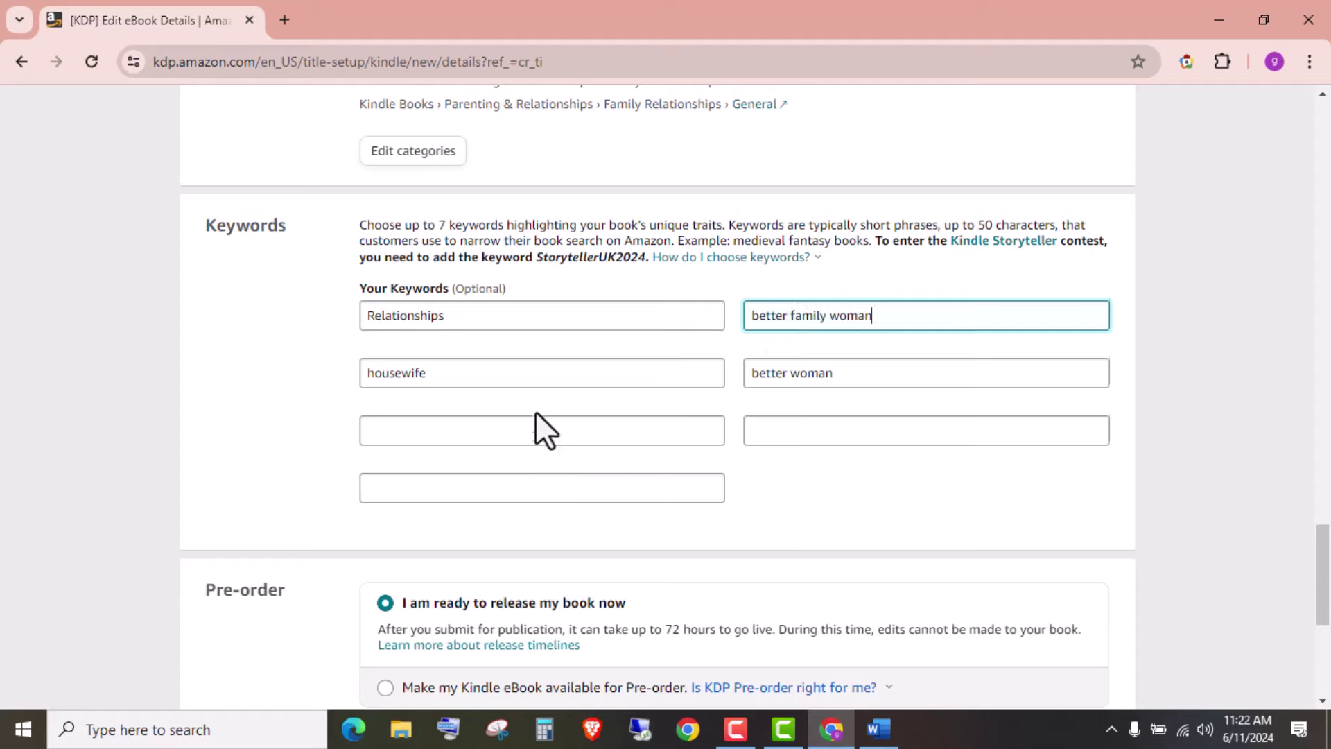
scroll(538, 423, "down", 4)
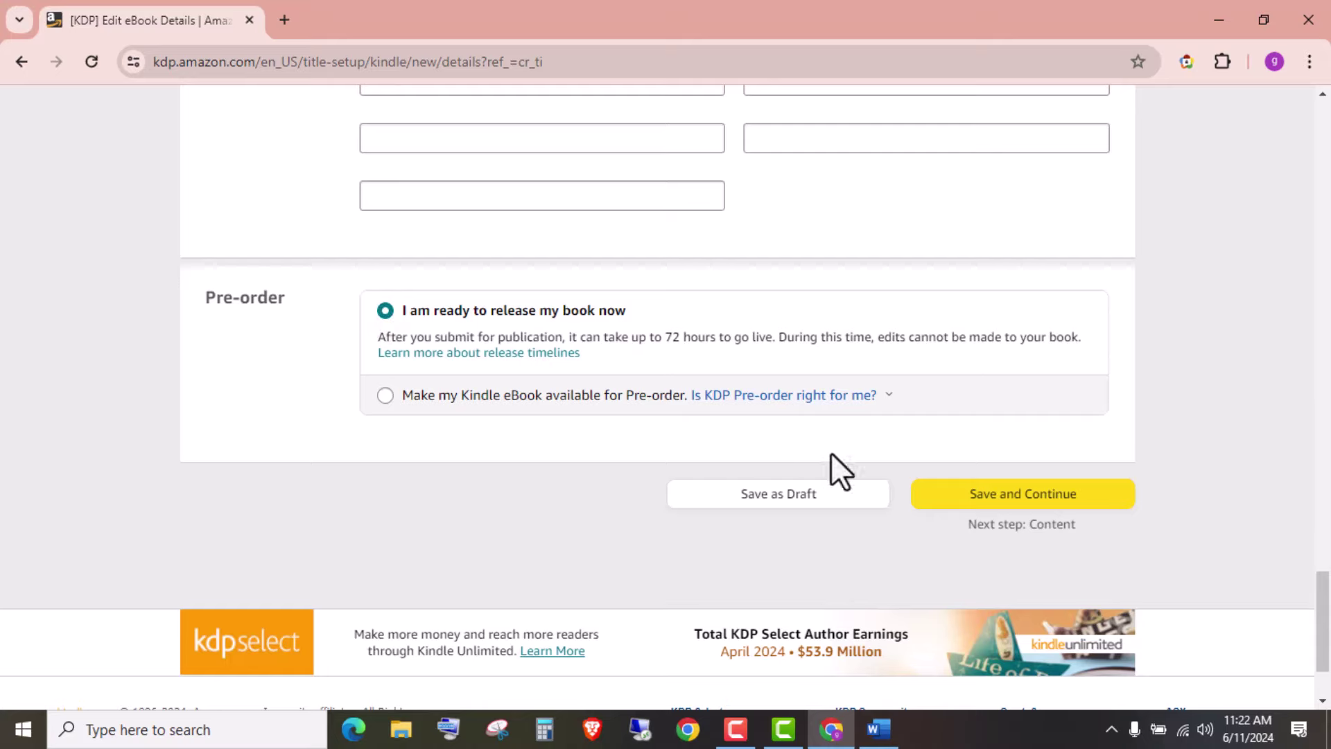
Save the eBook details and continue to the Kindle eBook Content page.
left_click(1044, 494)
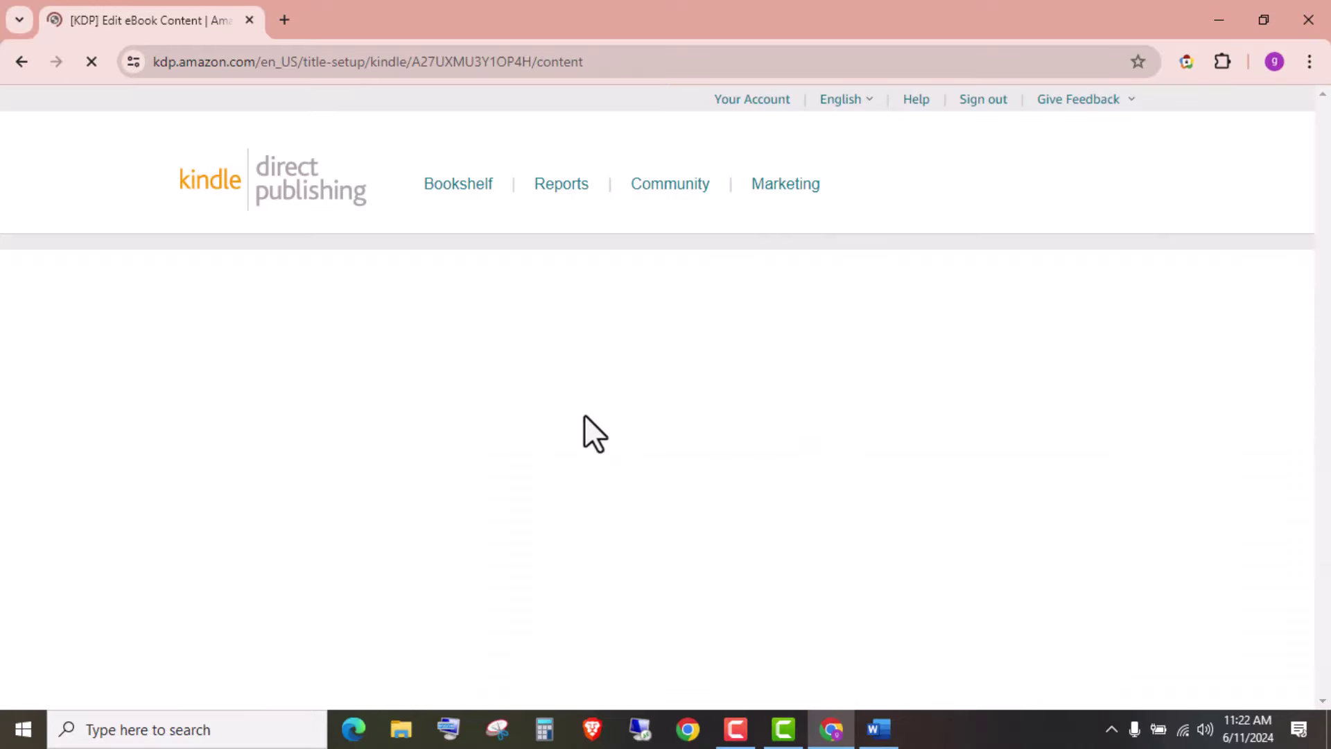
scroll(584, 414, "down", 4)
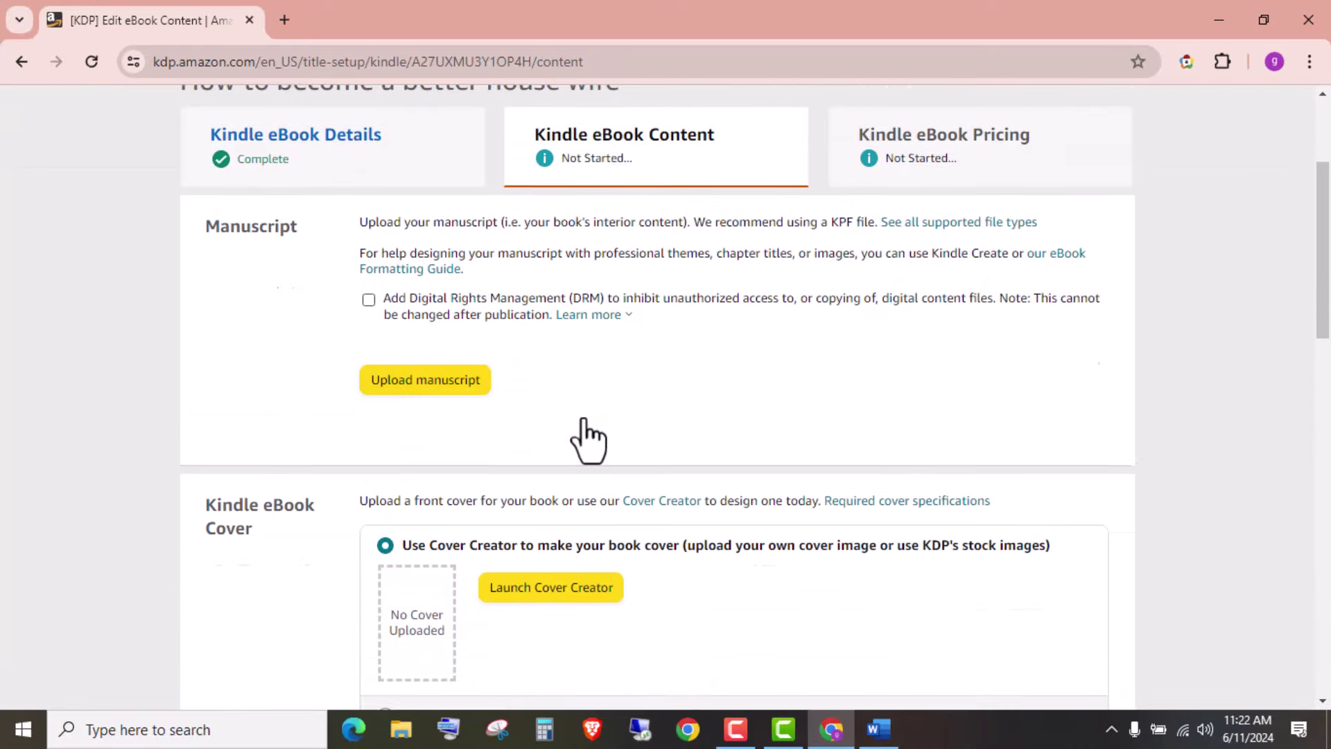
scroll(583, 420, "down", 1)
scroll(496, 386, "up", 1)
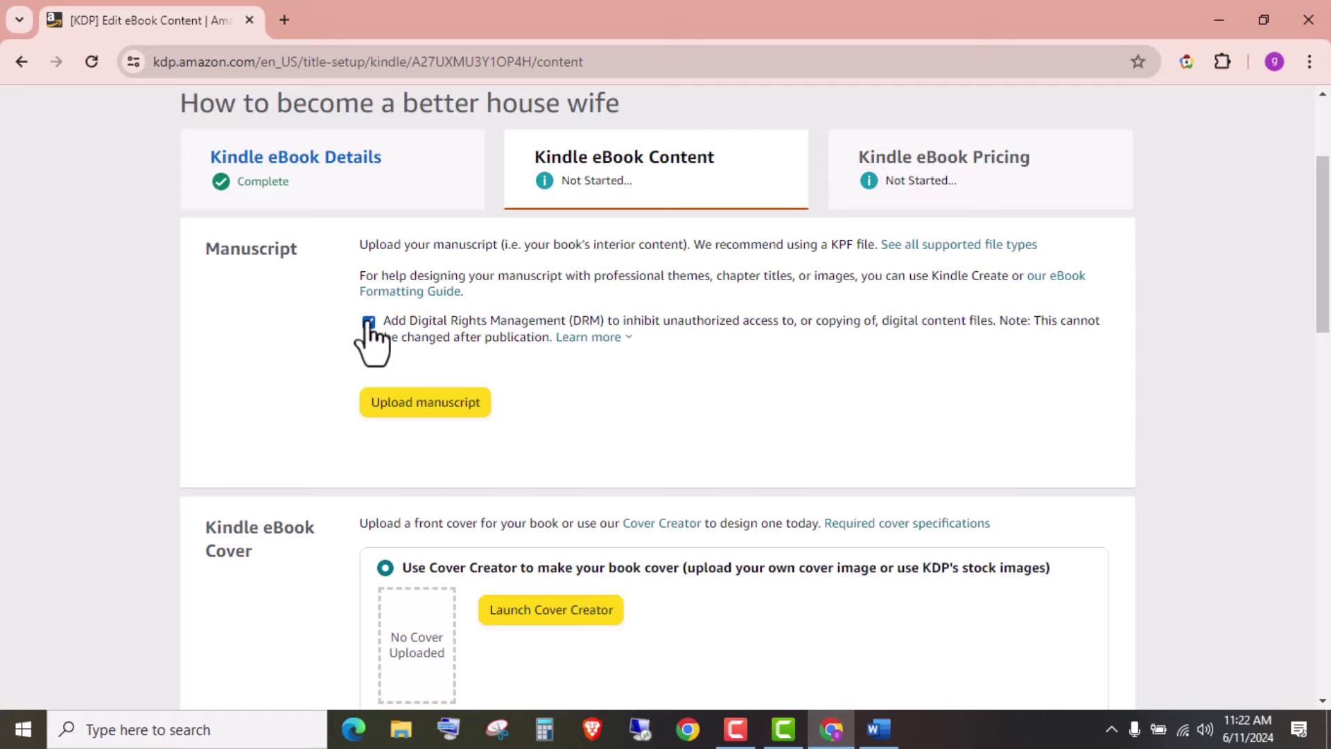
scroll(372, 340, "down", 2)
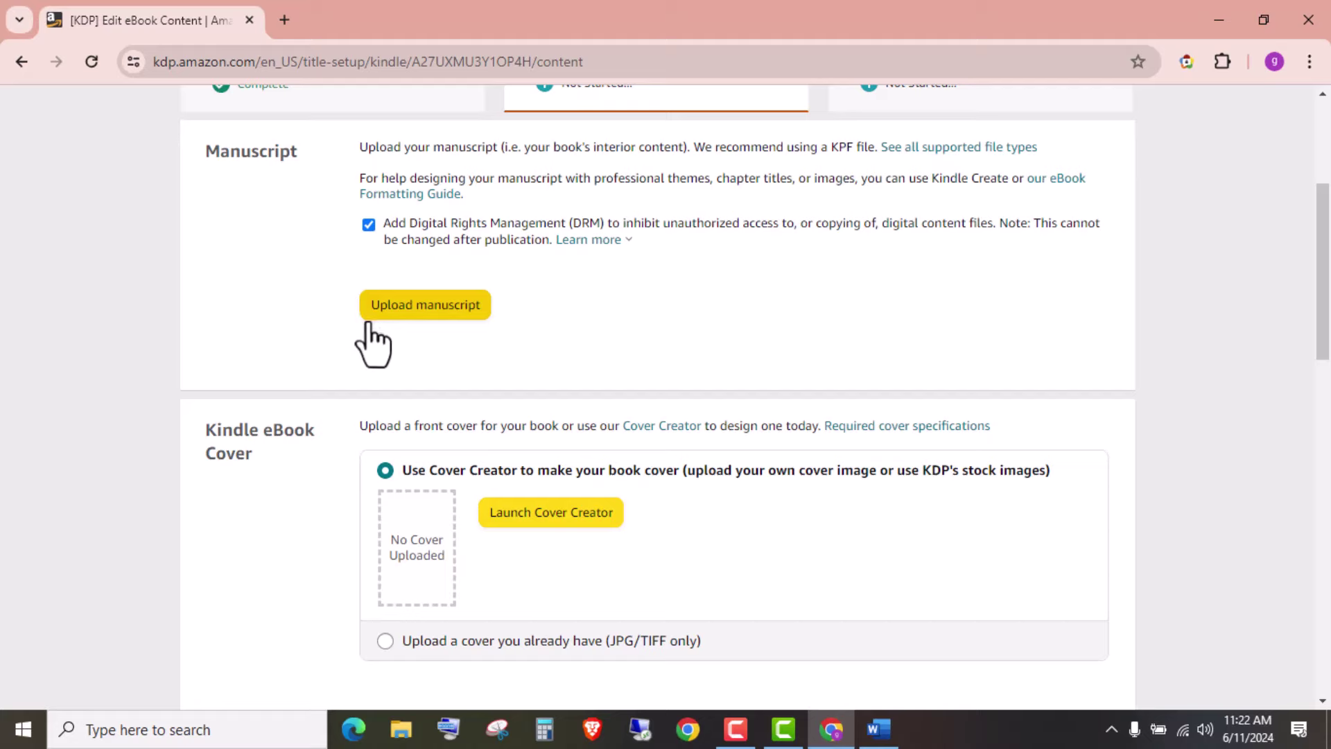
Begin uploading the manuscript file from the Content page.
left_click(419, 308)
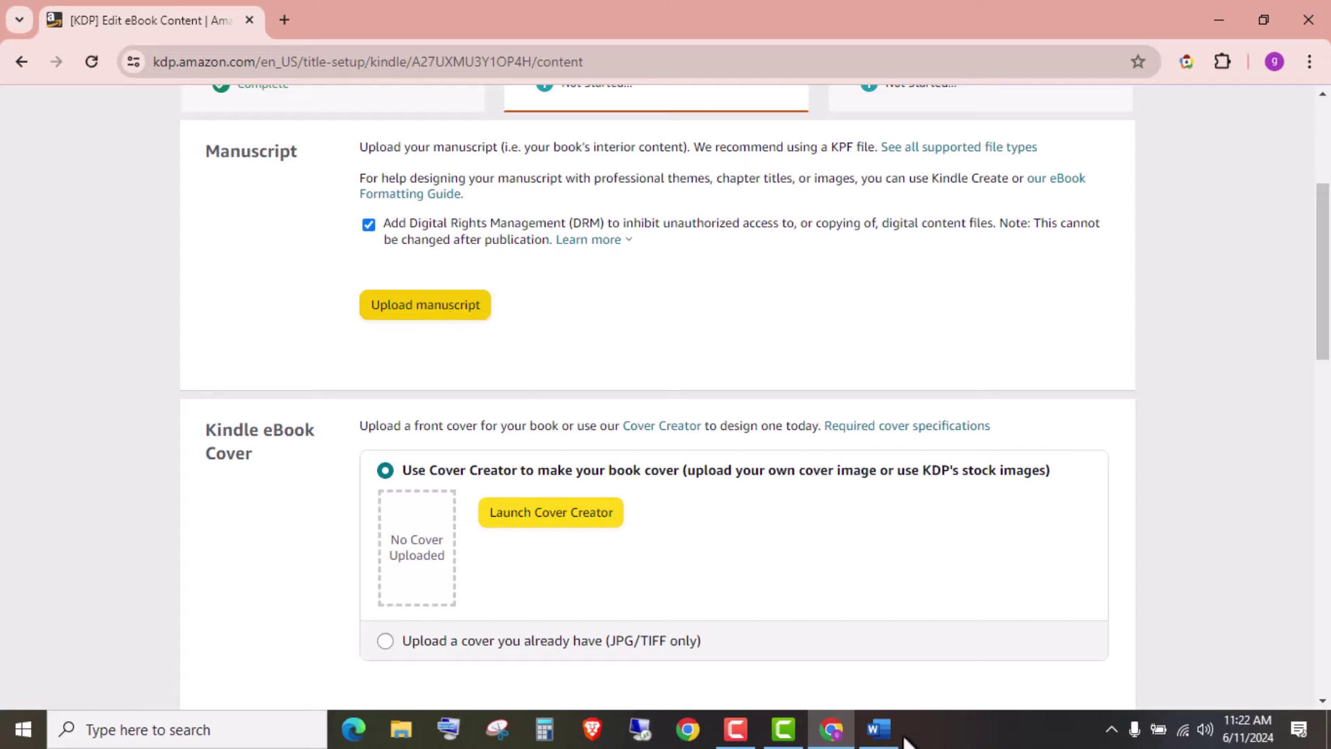
mouse_move(877, 735)
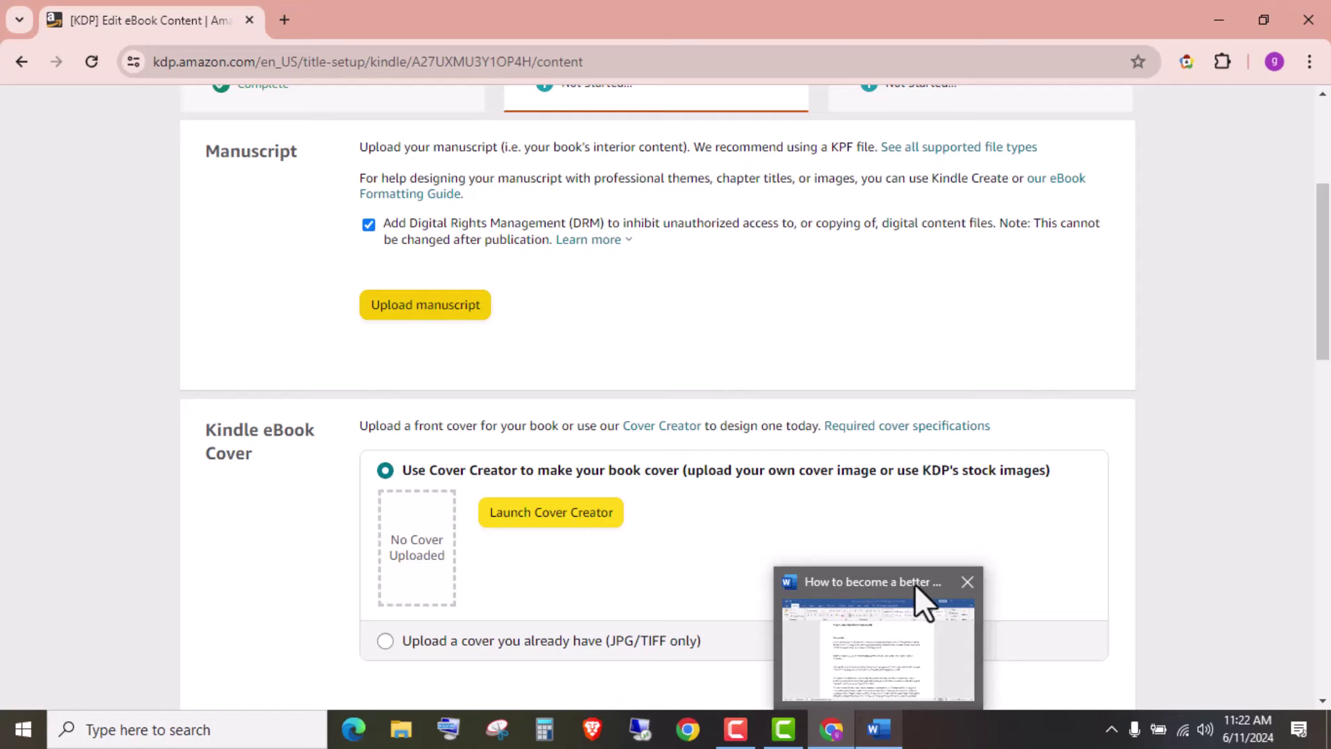
mouse_move(914, 584)
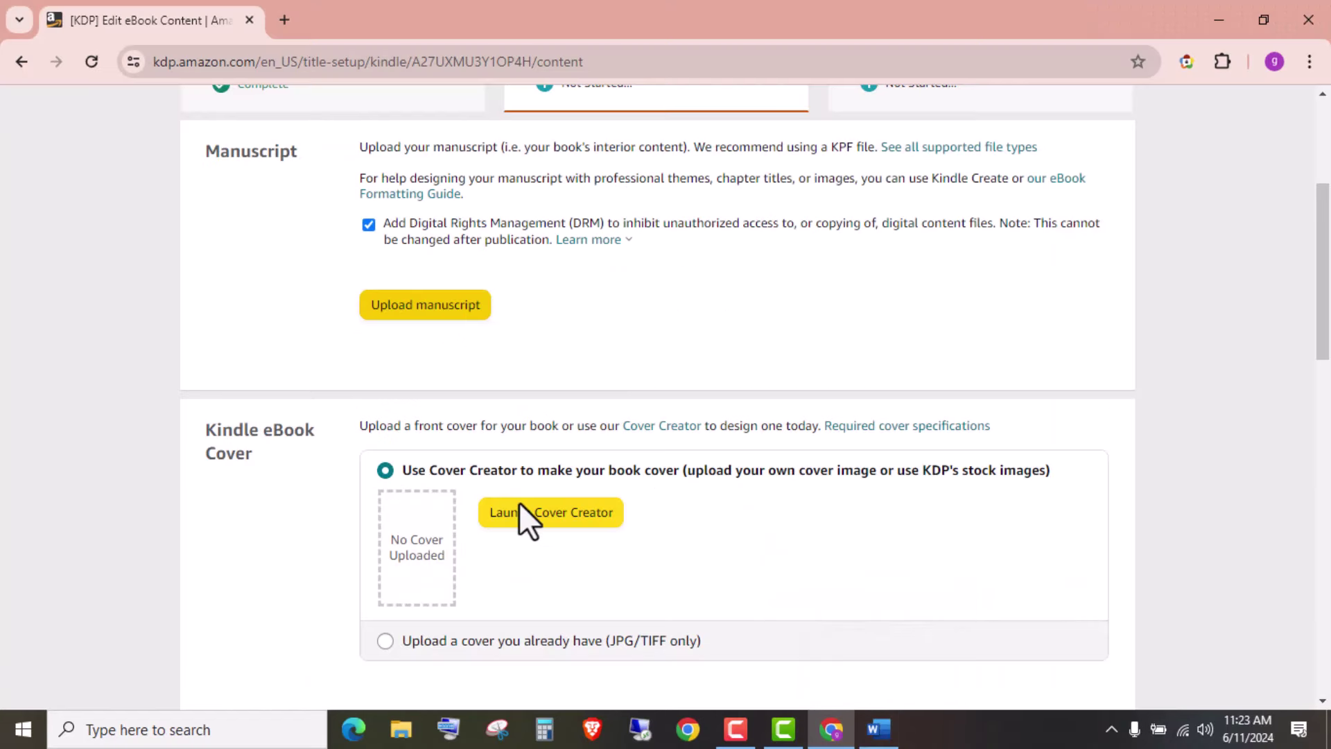
scroll(519, 501, "down", 1)
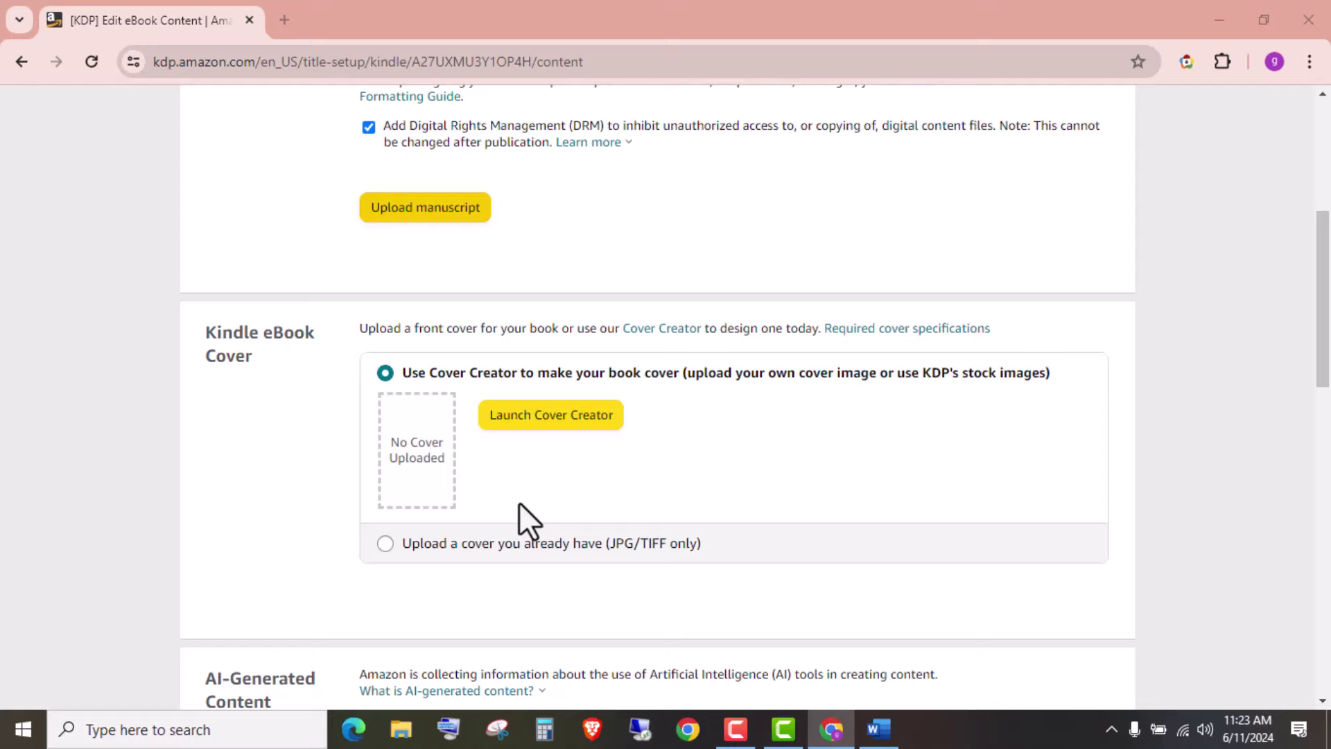
Upload 'How to become a better house wife.docx' from the Desktop as the manuscript.
left_click(581, 424)
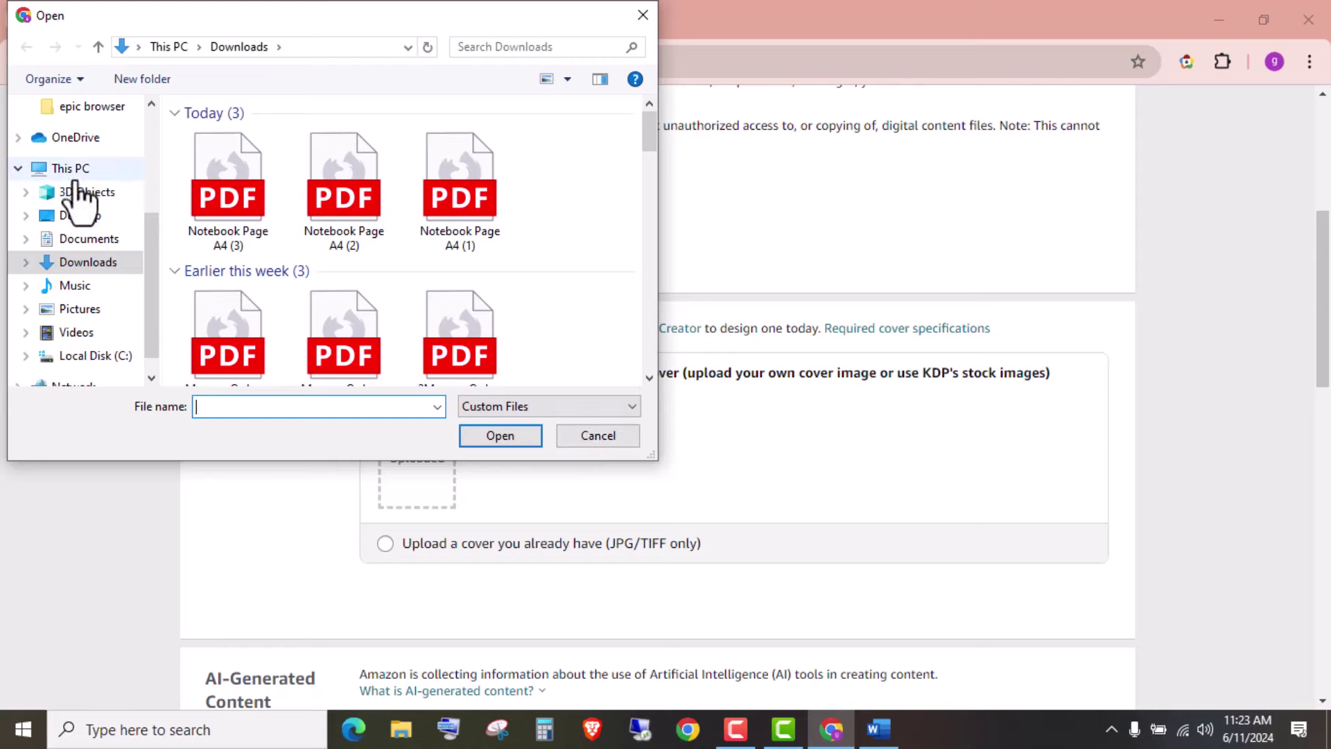
left_click(72, 219)
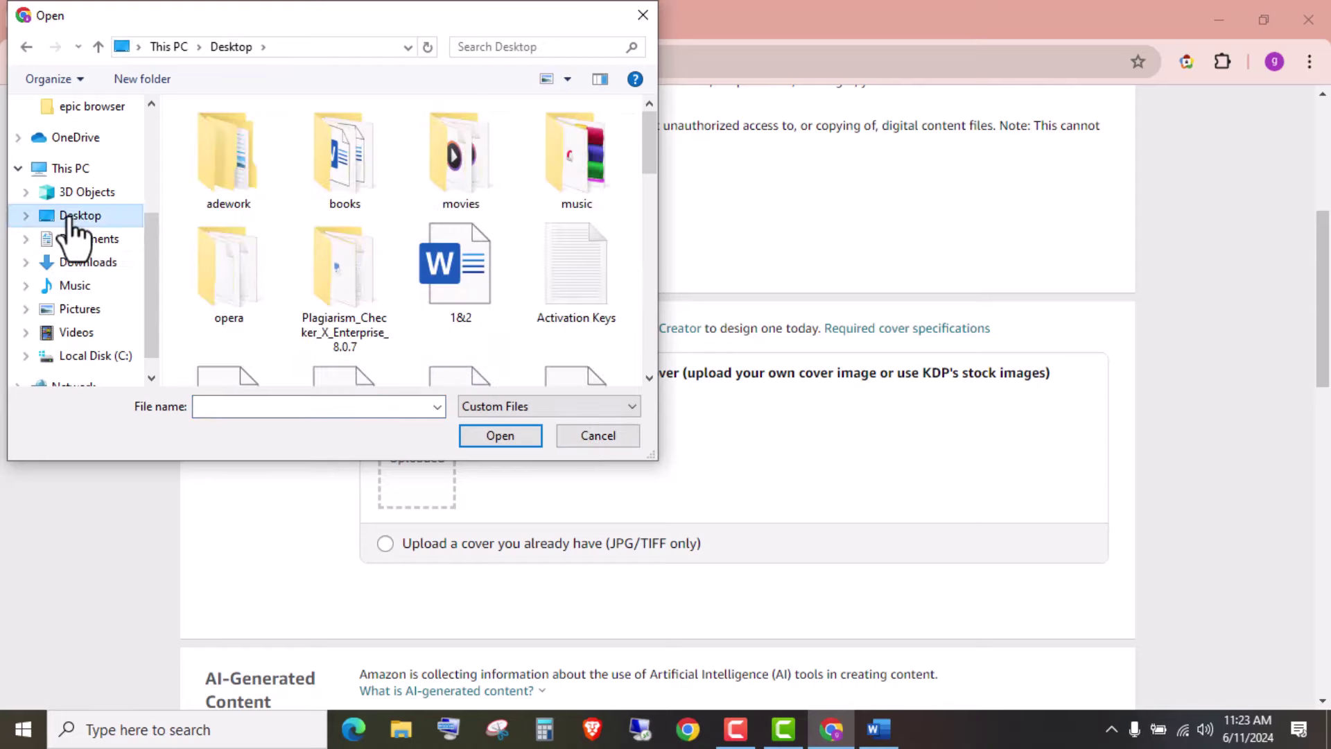
left_click_drag(647, 143, 648, 231)
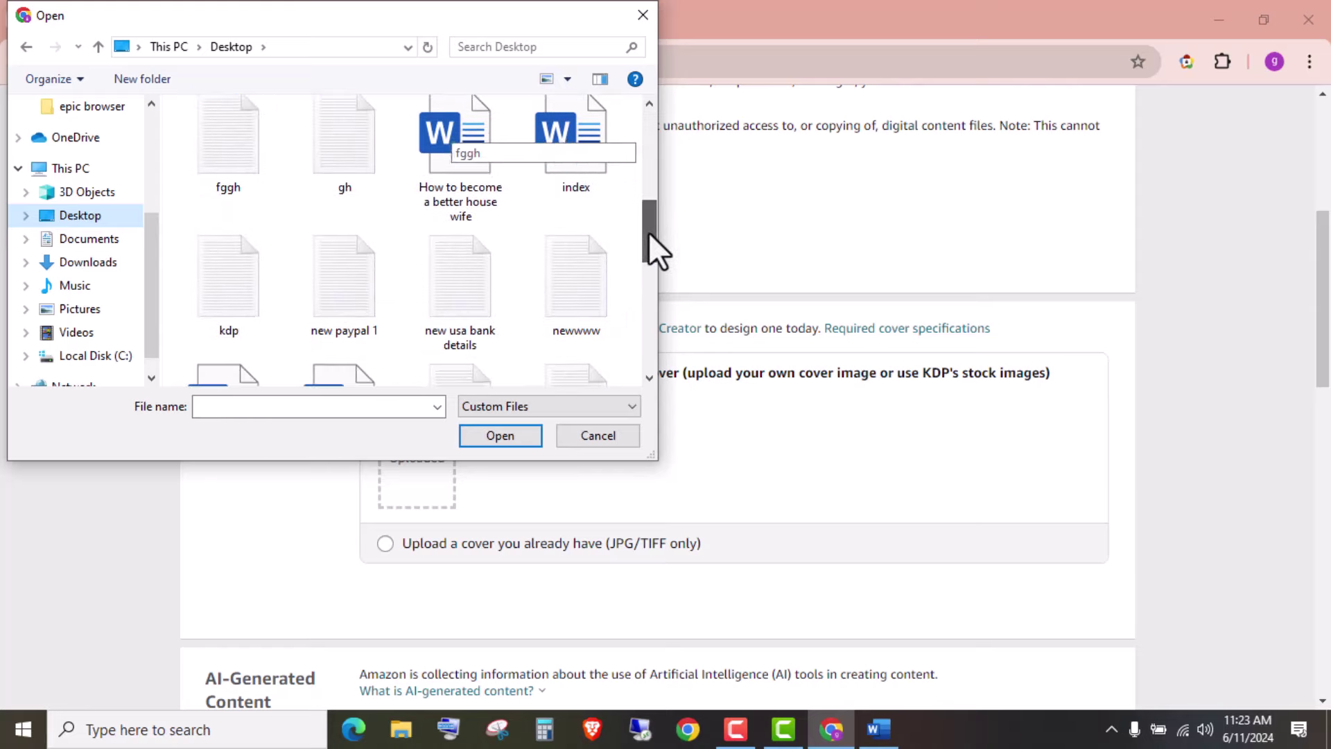
left_click(443, 169)
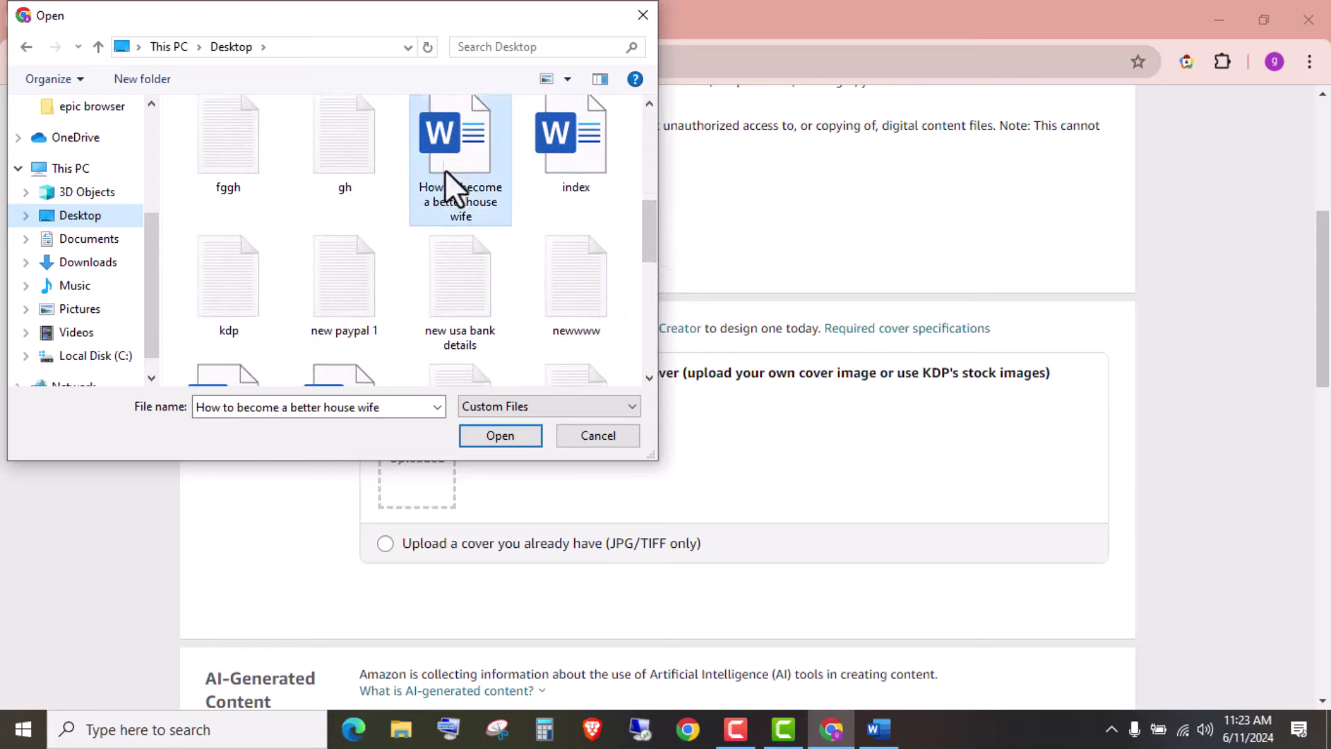
left_click(486, 440)
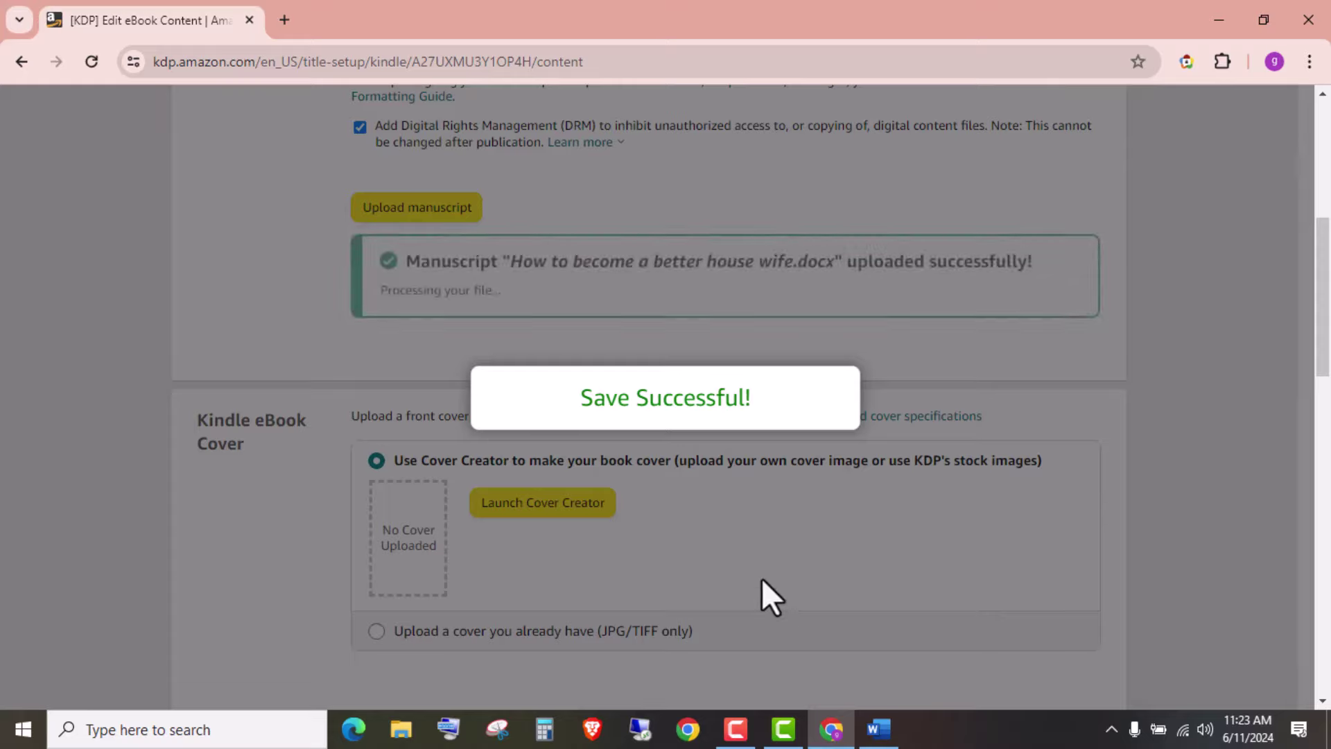
scroll(636, 463, "down", 3)
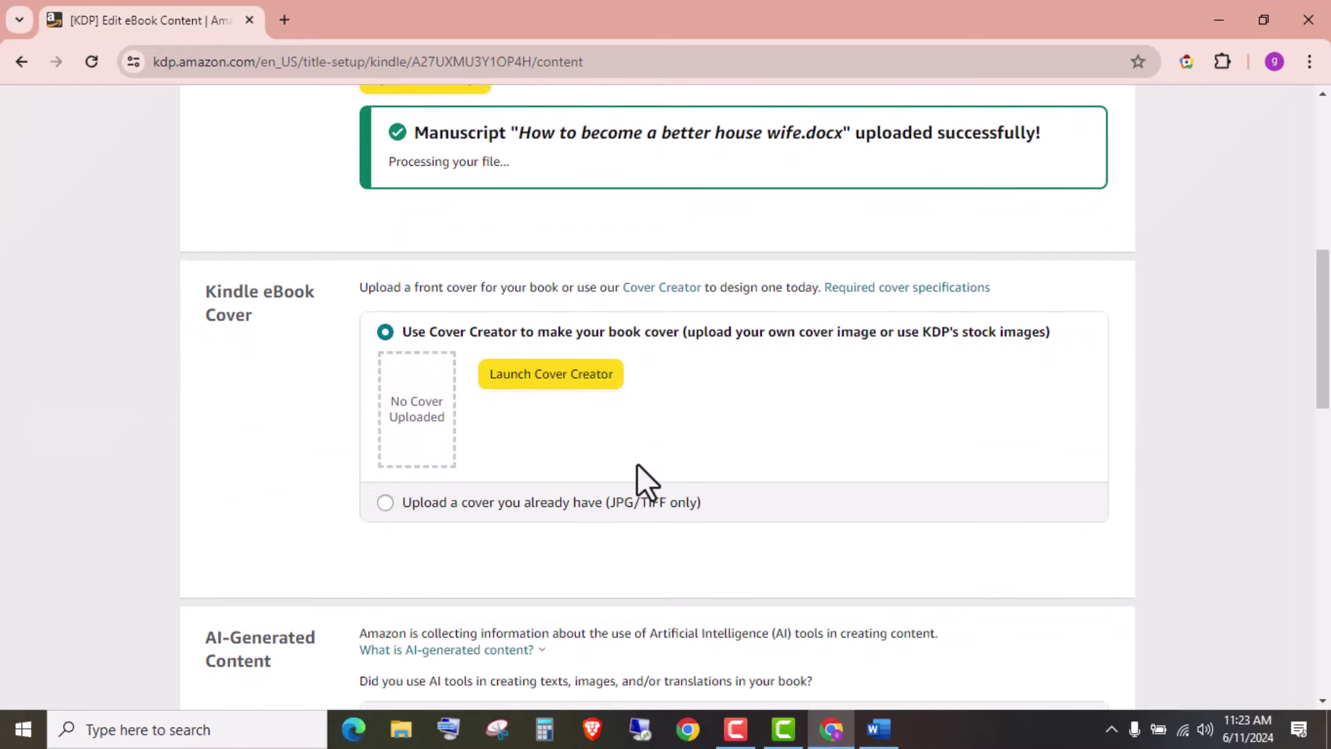
Launch Cover Creator and upload the clasped-hands photo from Downloads as the cover image.
left_click(569, 380)
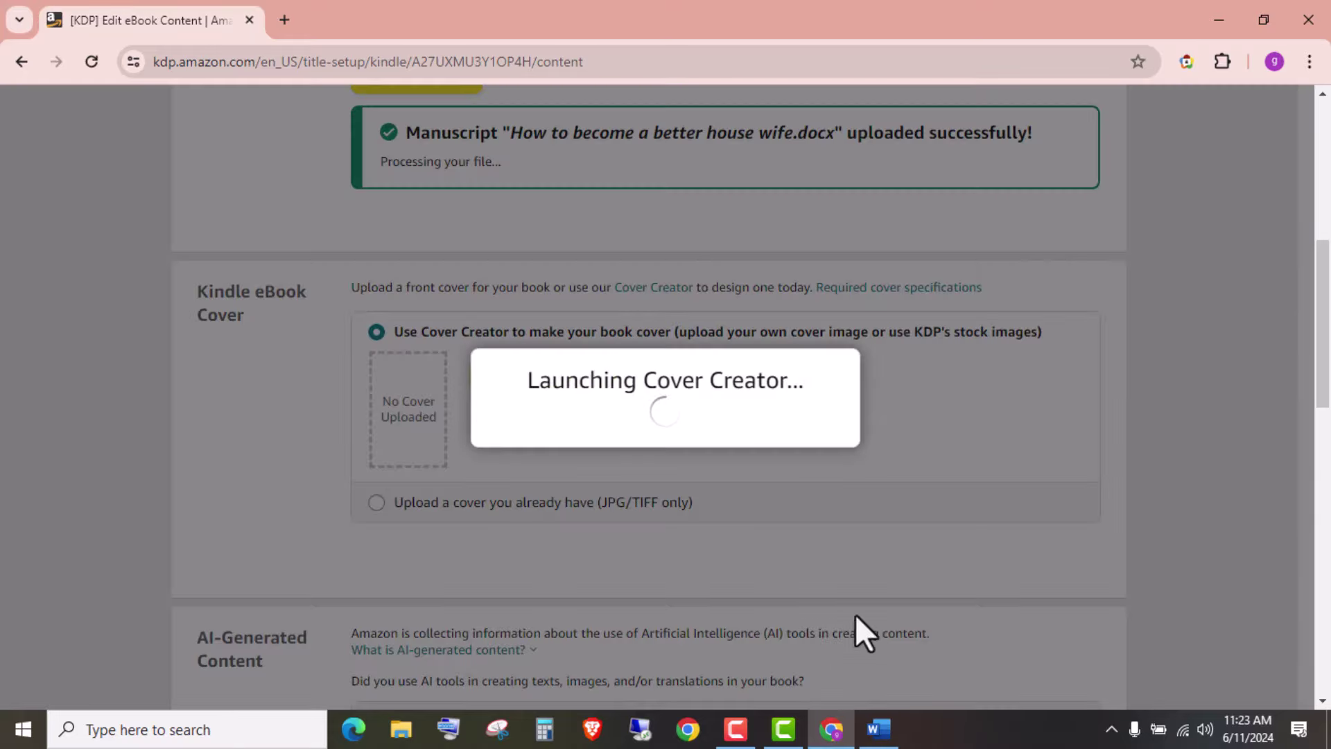
mouse_move(738, 735)
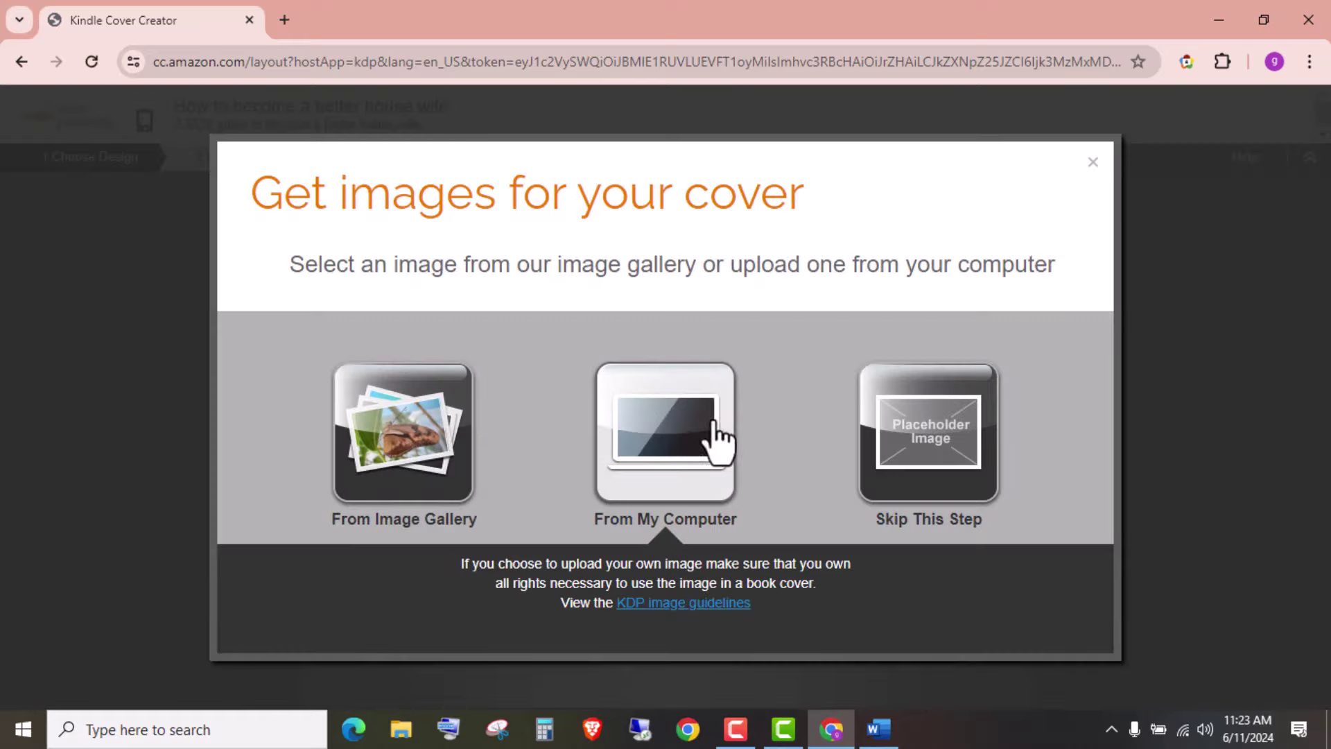
left_click(669, 416)
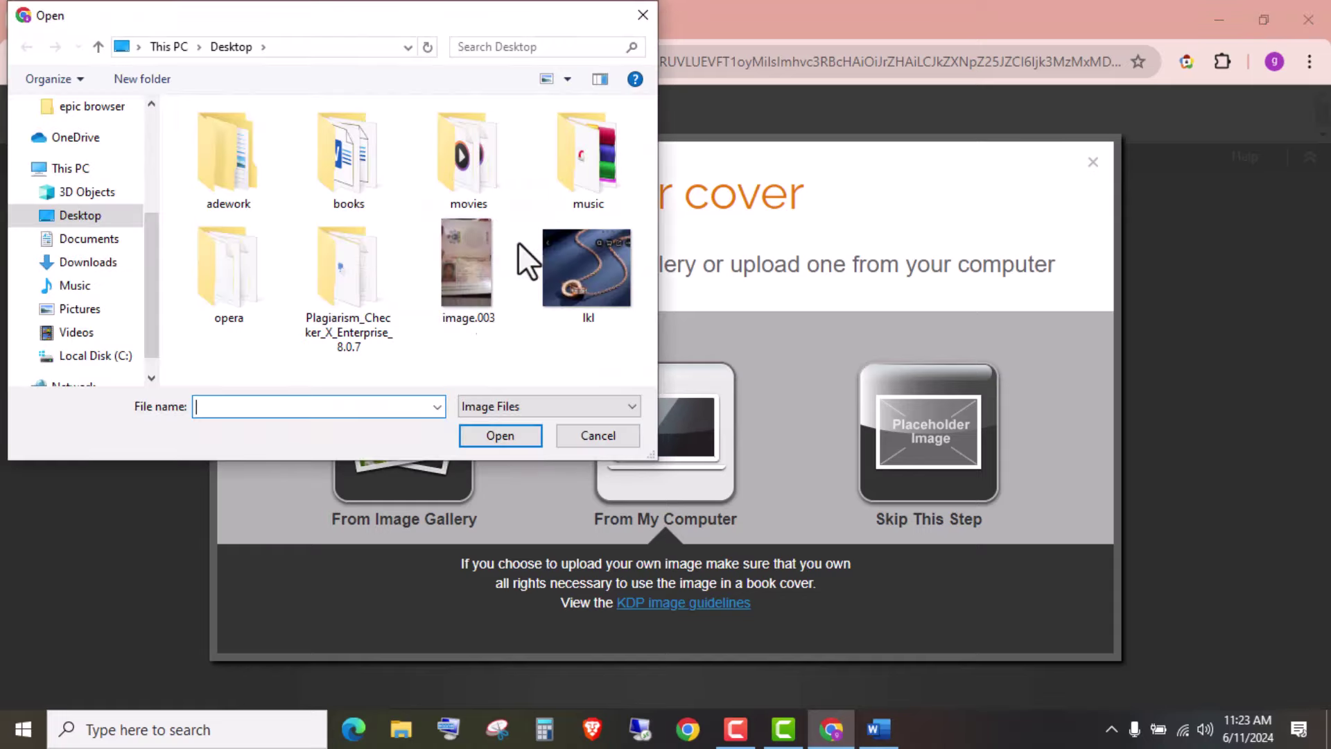
left_click(81, 265)
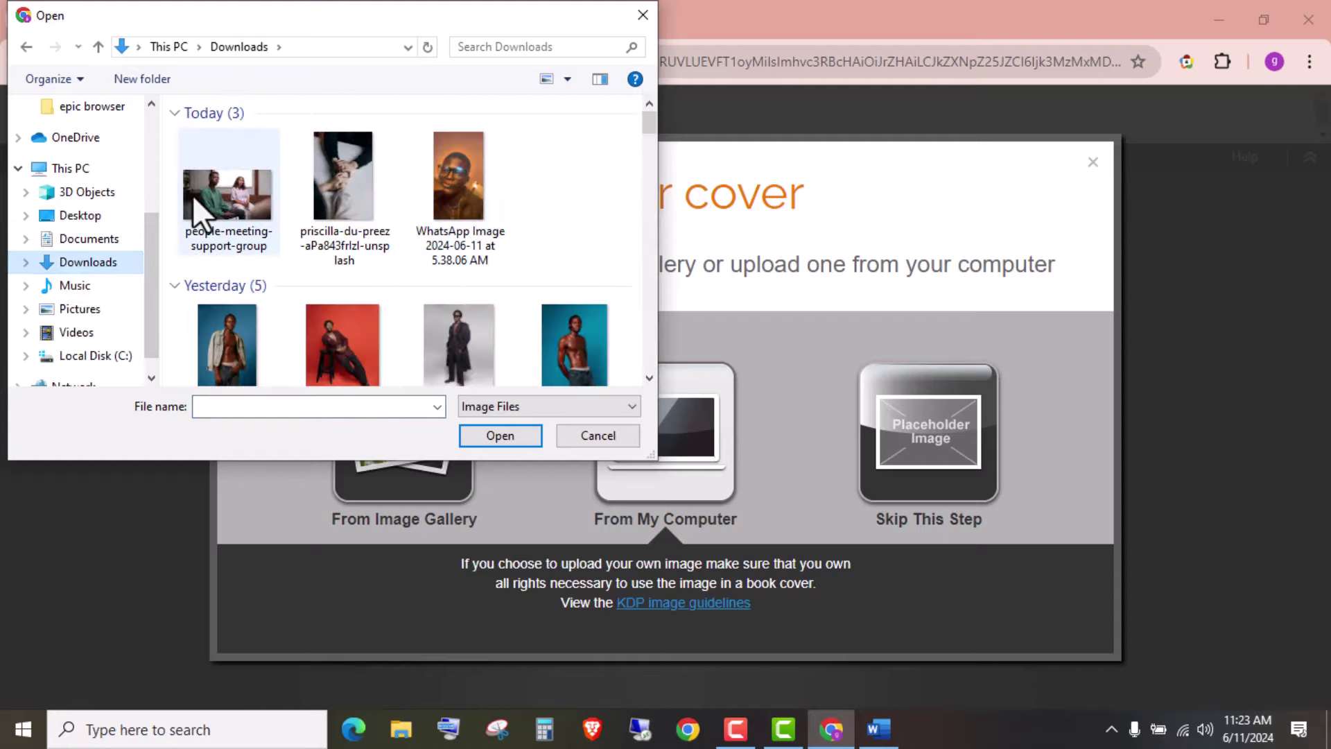
left_click(352, 197)
left_click(490, 434)
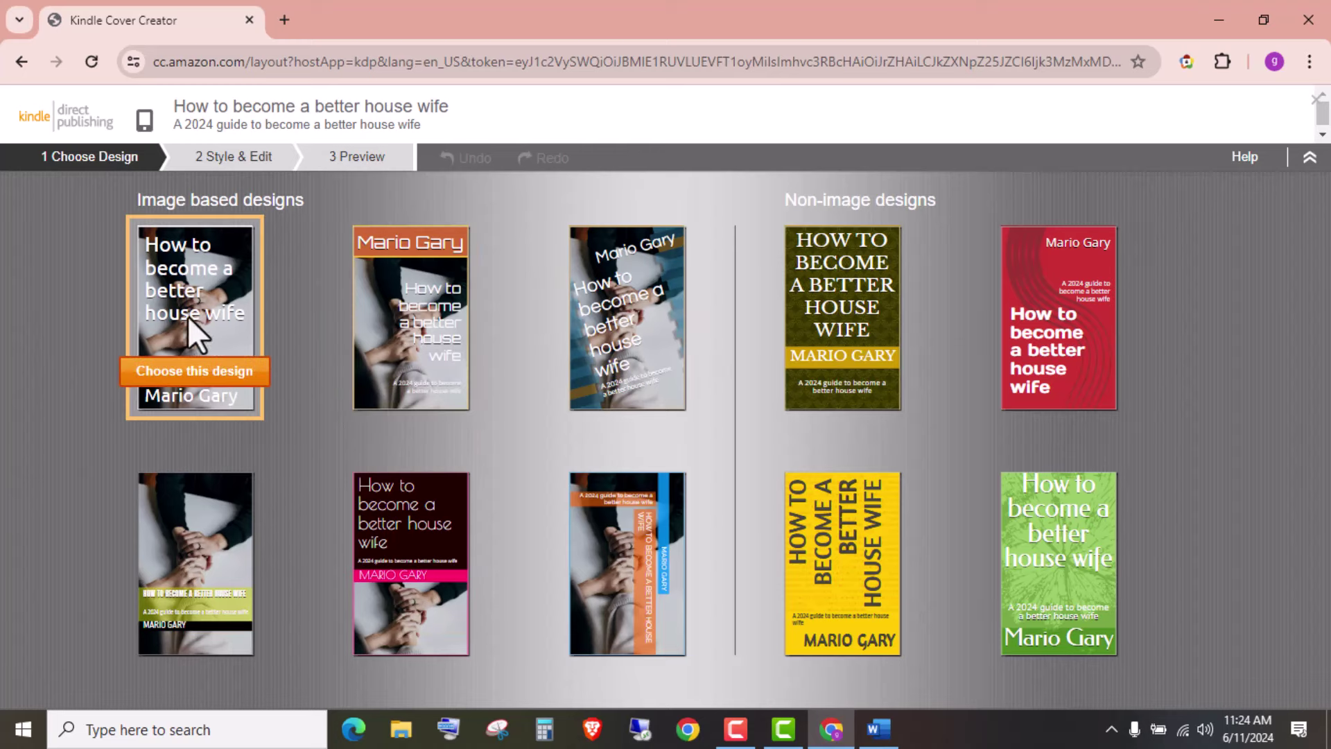
Pick the first image-based cover design and make the title bold at 28pt.
left_click(186, 369)
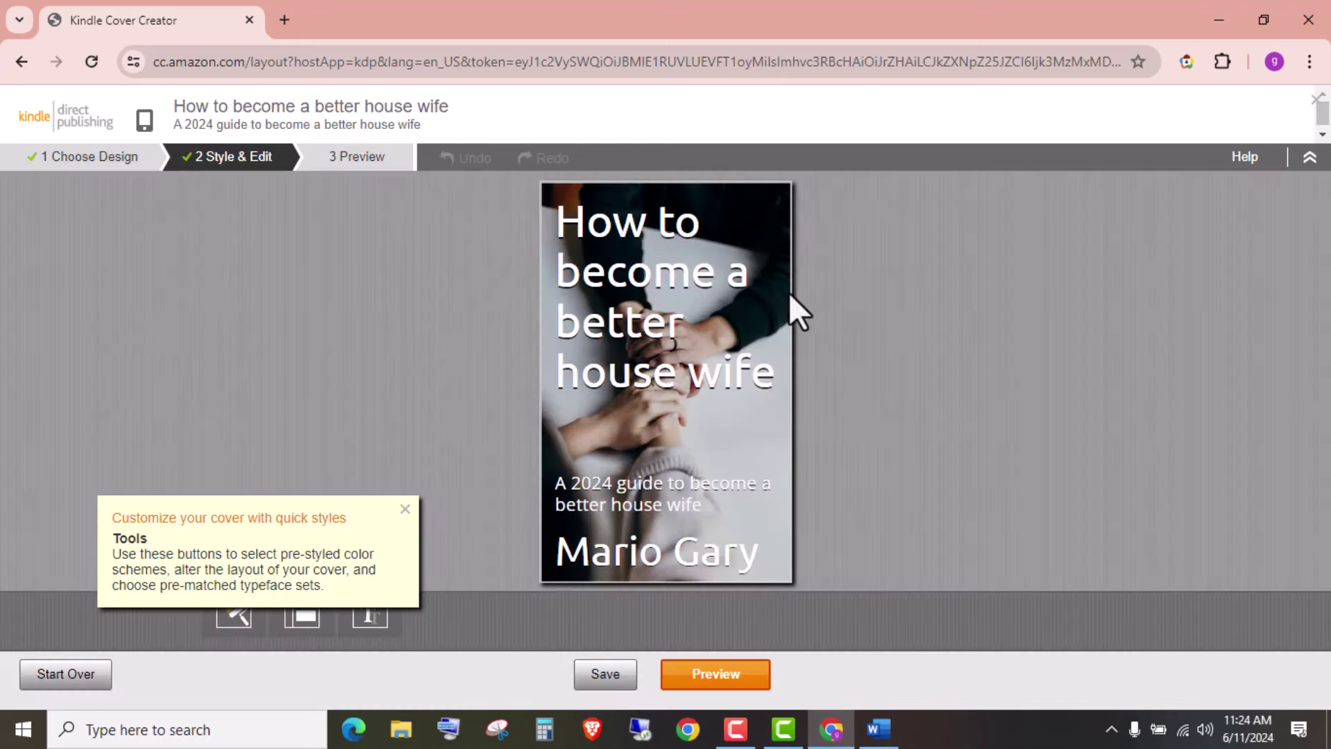
left_click(612, 351)
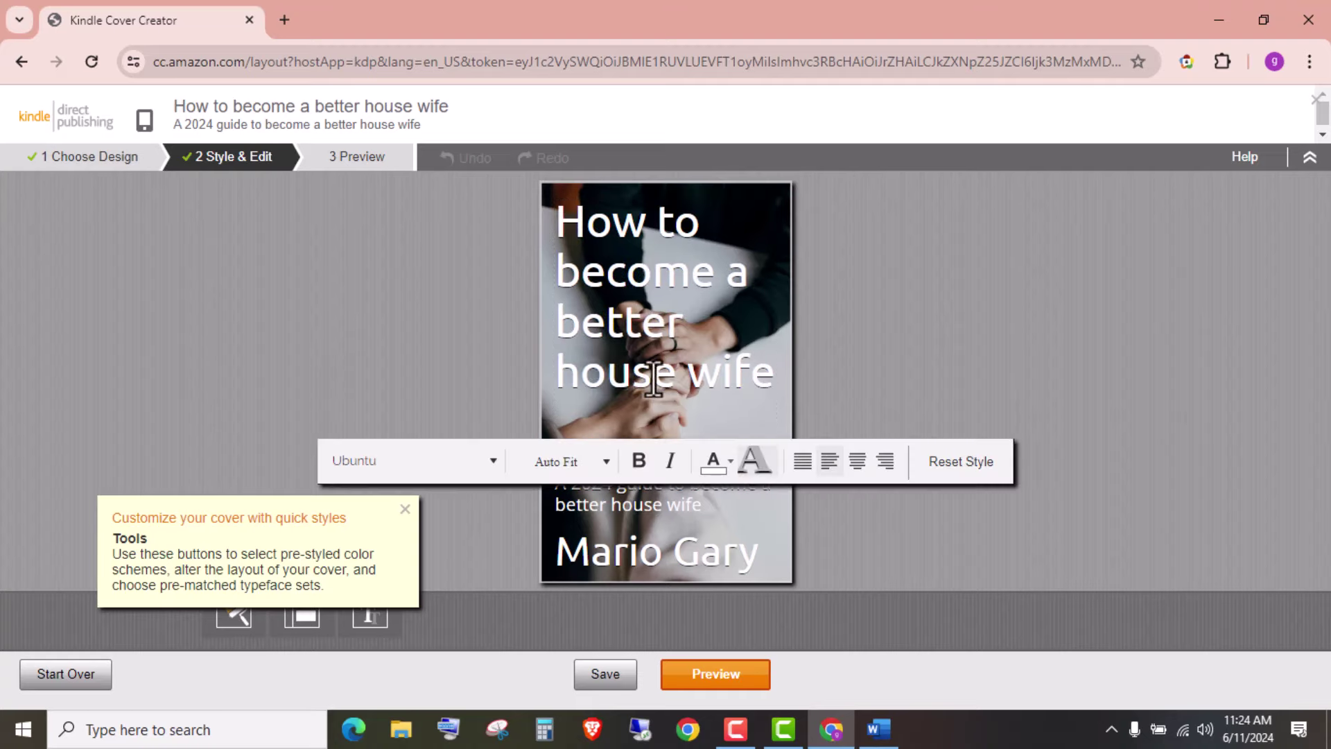
left_click_drag(767, 374, 555, 216)
left_click(638, 461)
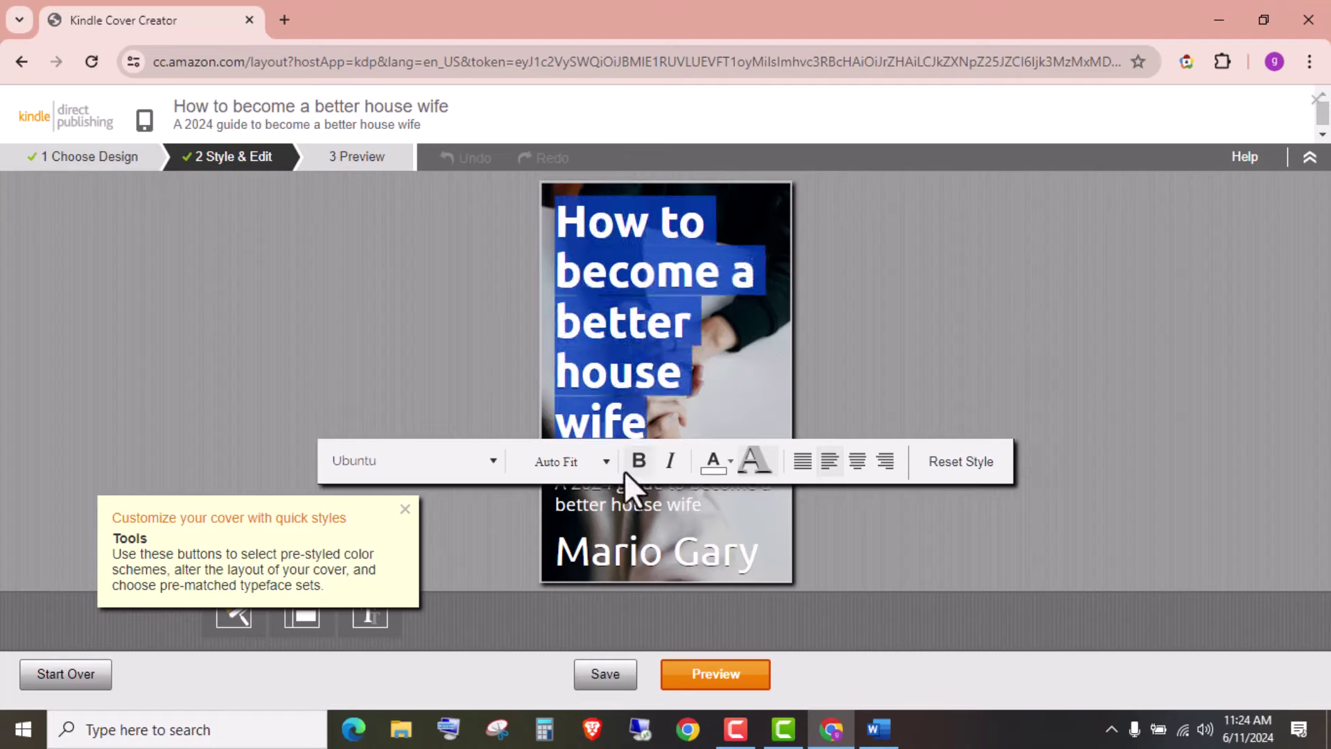
left_click(605, 462)
scroll(556, 613, "down", 2)
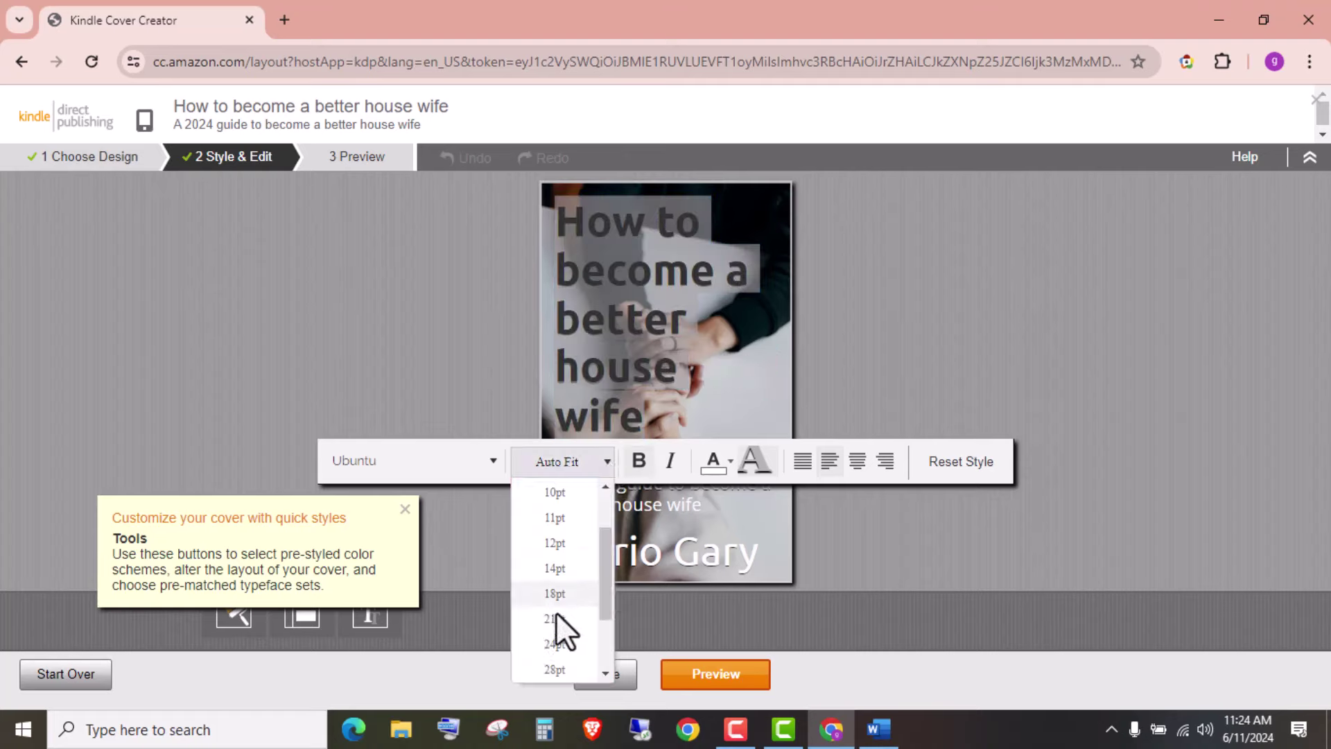
left_click(555, 646)
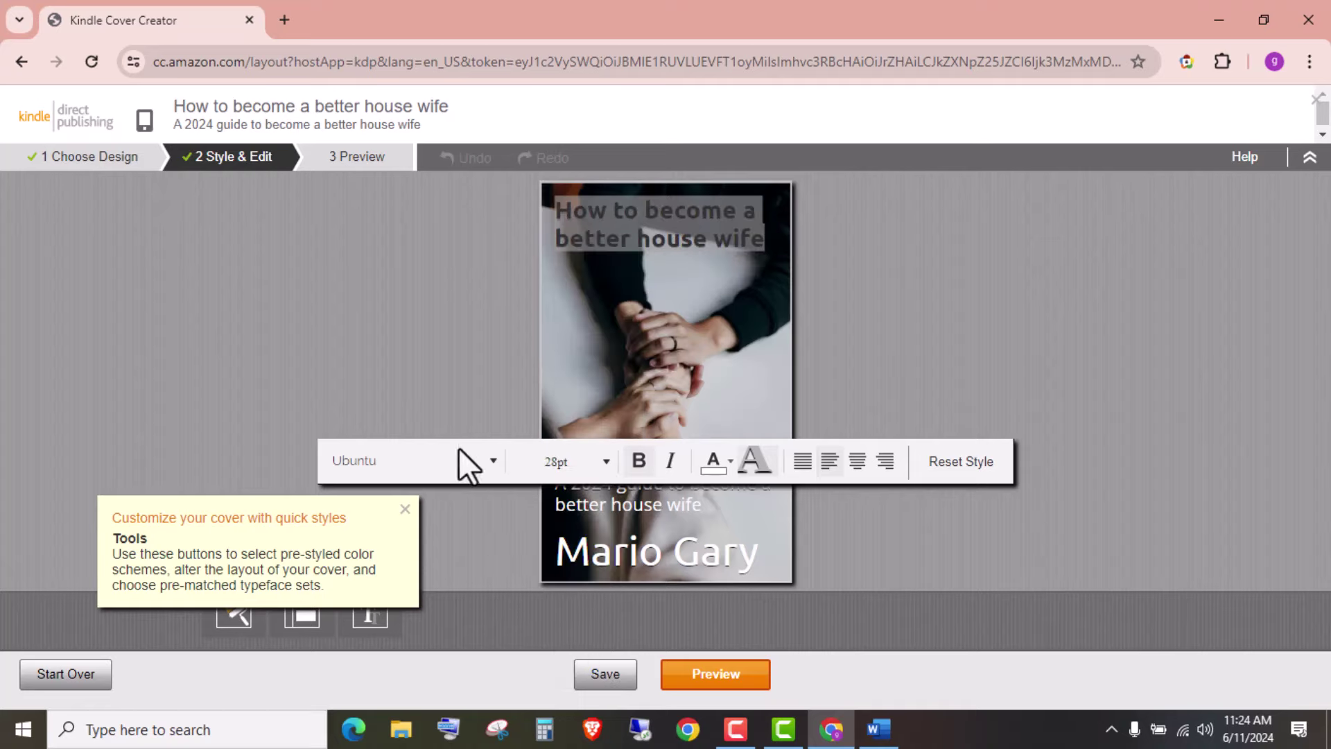
Change the title font to Anton, colour it red and centre it.
left_click(375, 469)
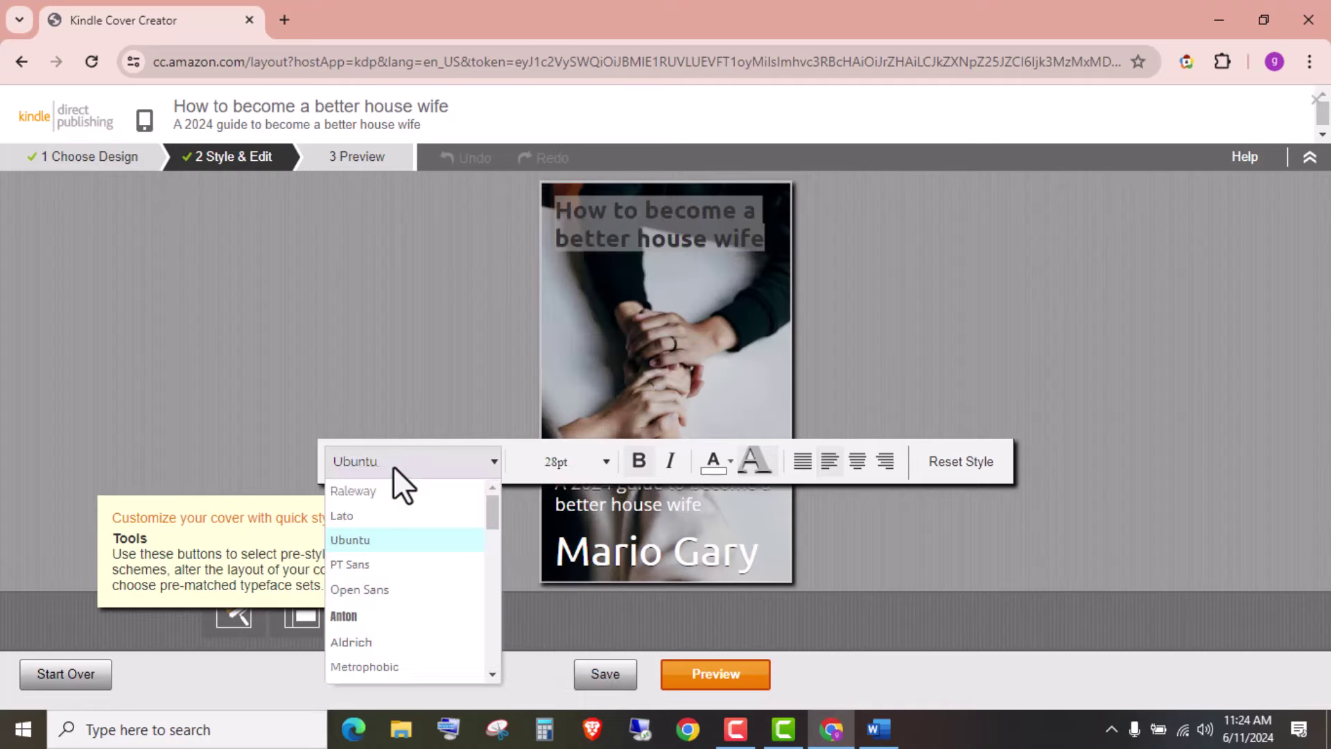
left_click(364, 617)
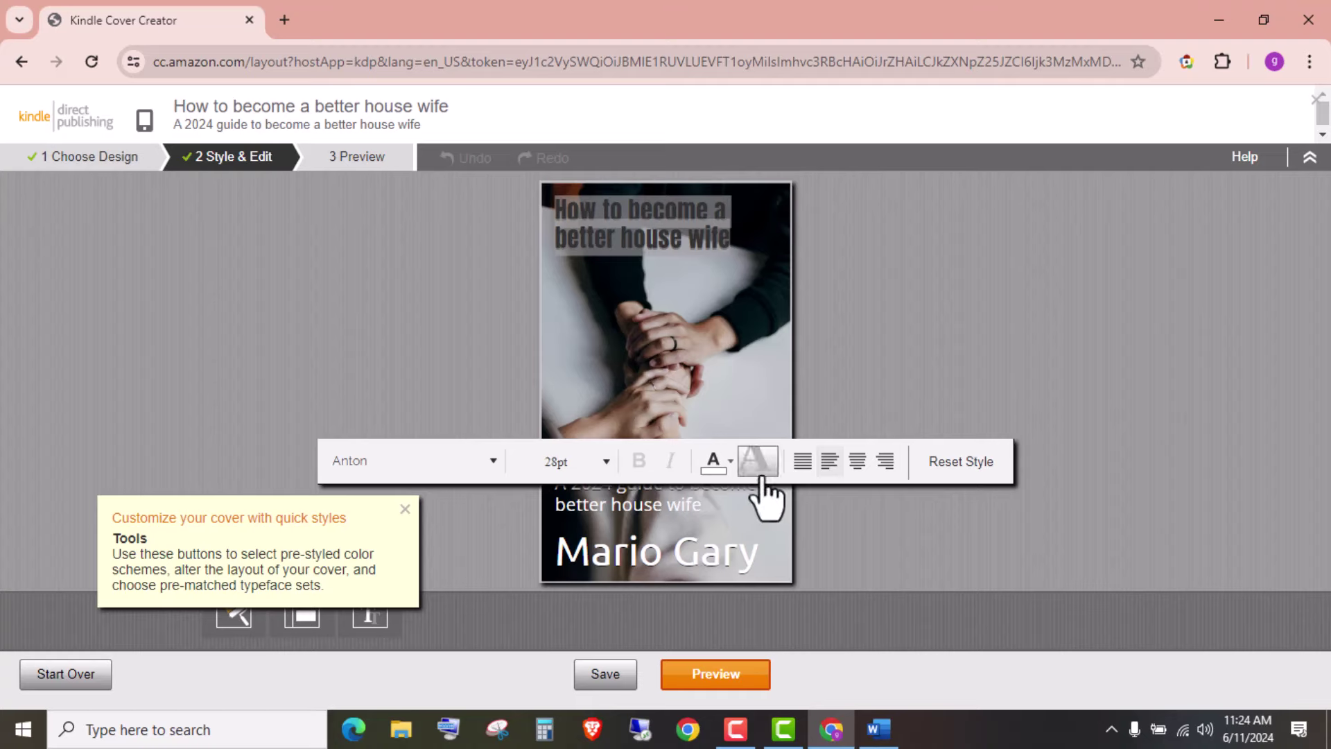
left_click(724, 465)
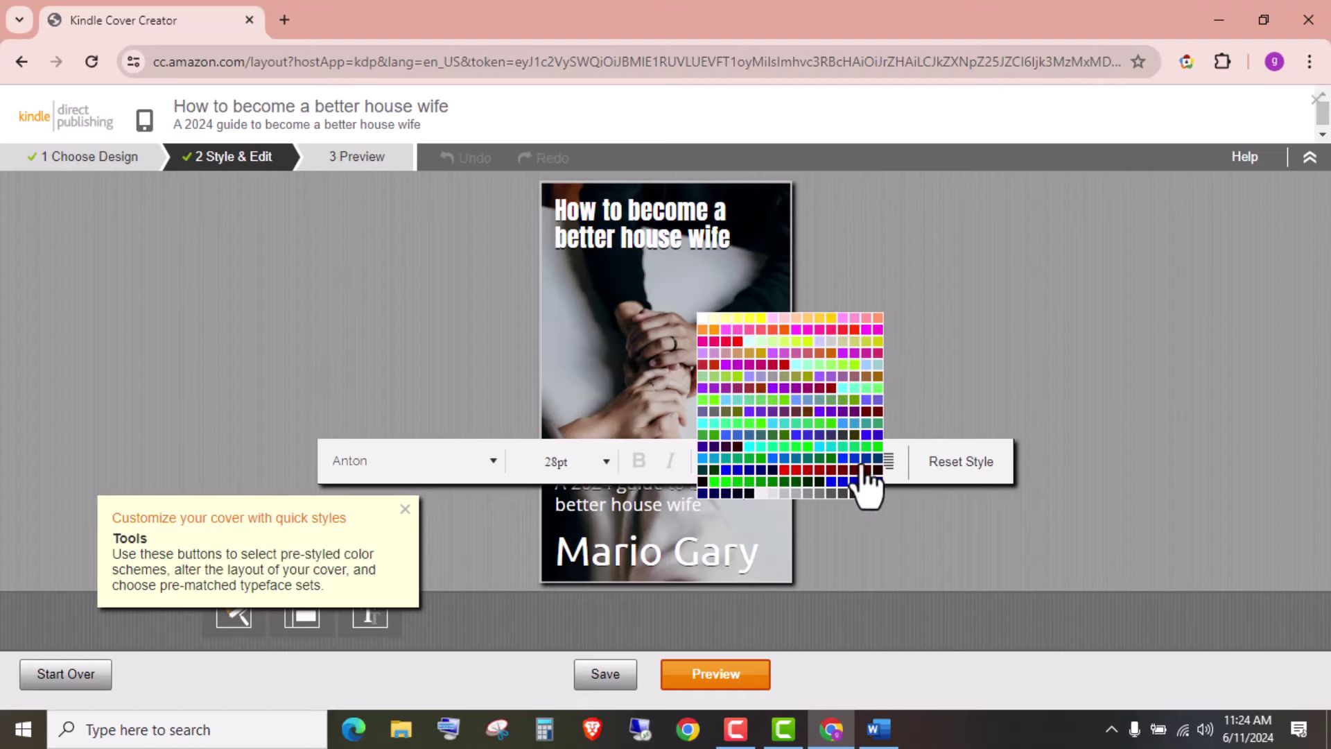
left_click(737, 341)
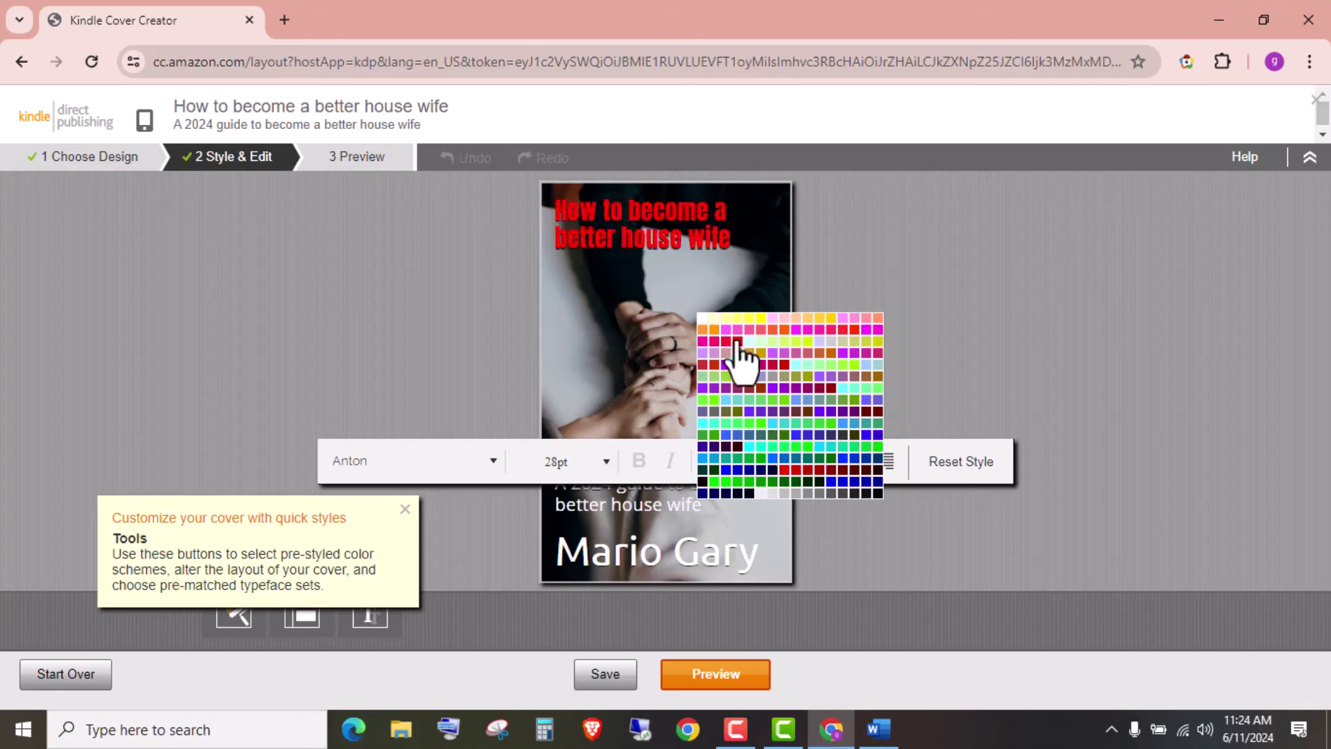
left_click(637, 461)
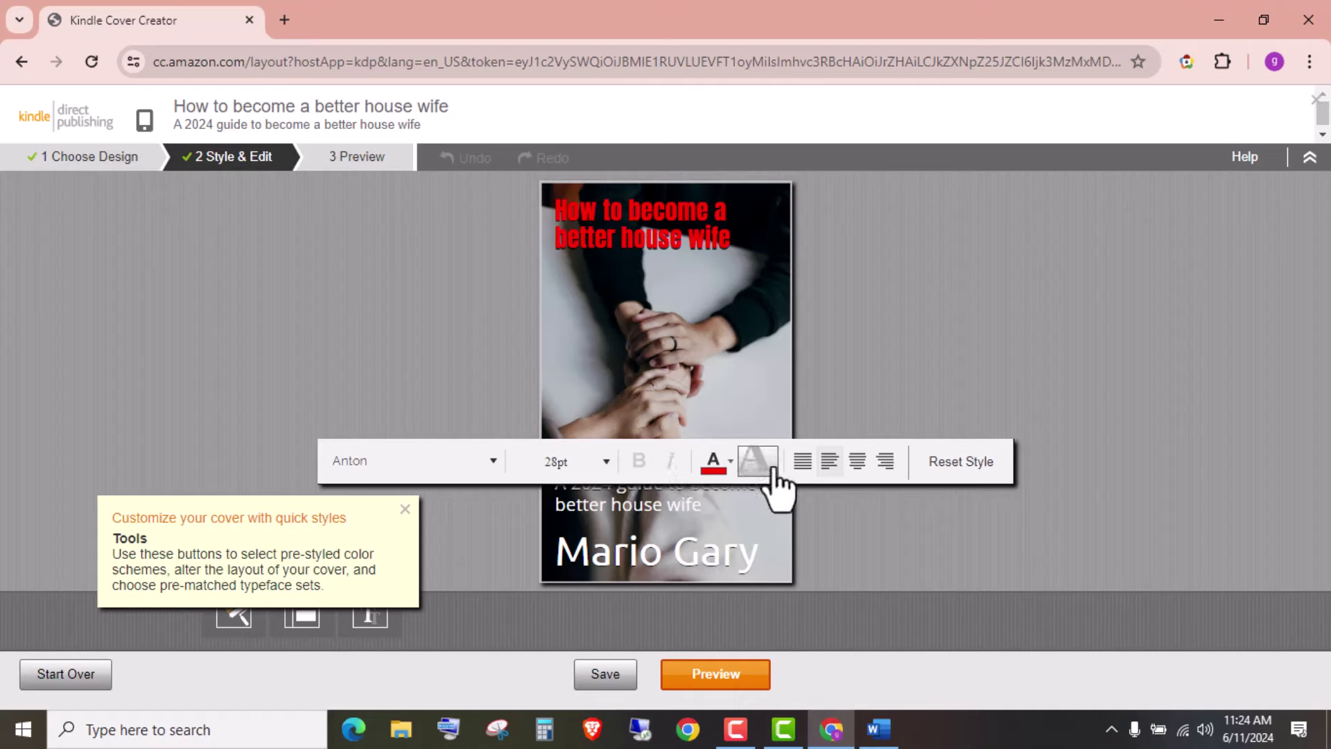
left_click(851, 468)
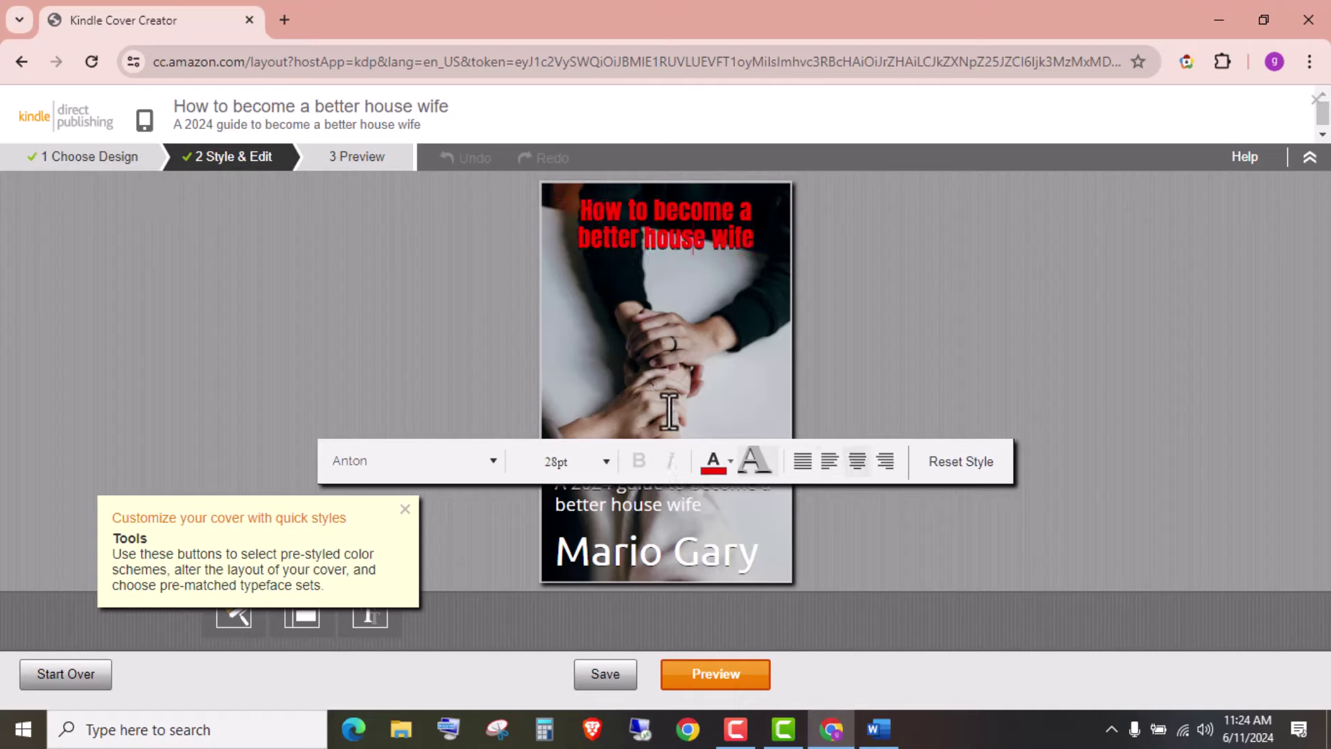
Make the subtitle bold italic, 18pt and red.
left_click(656, 502)
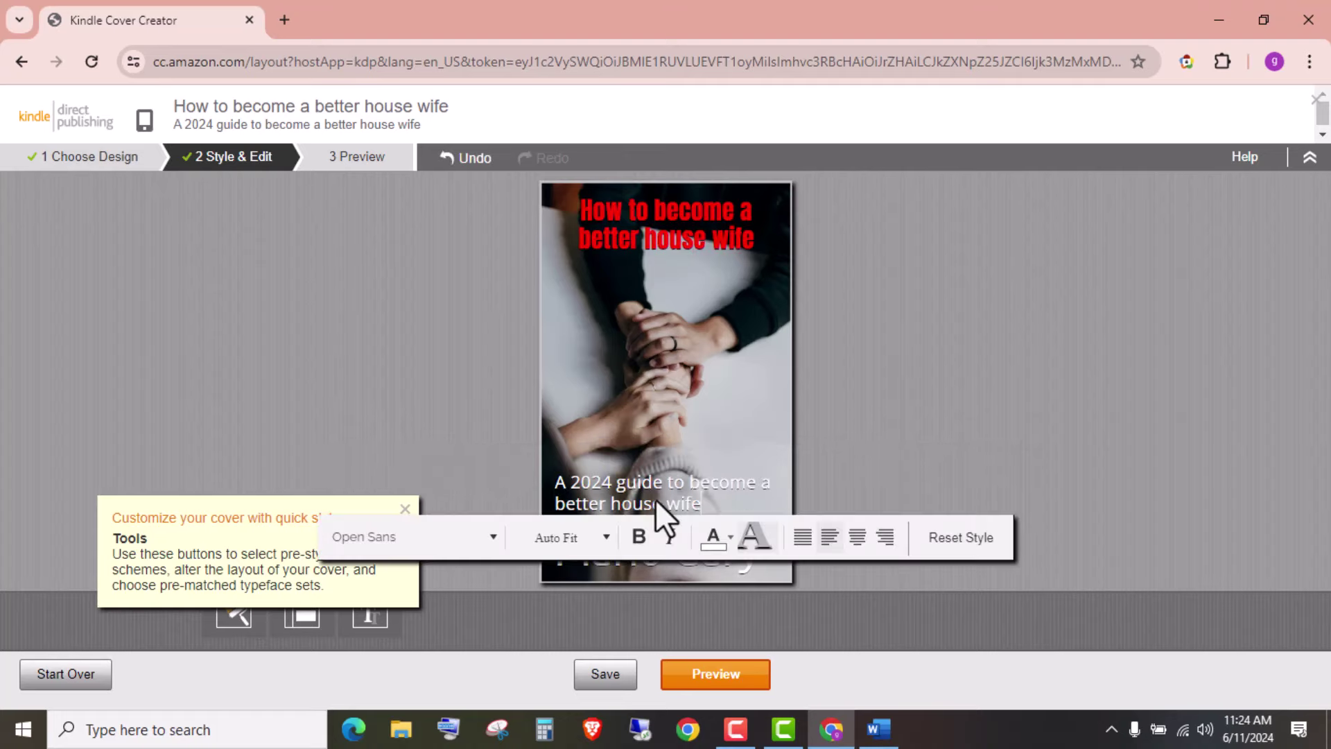
left_click_drag(734, 505, 545, 484)
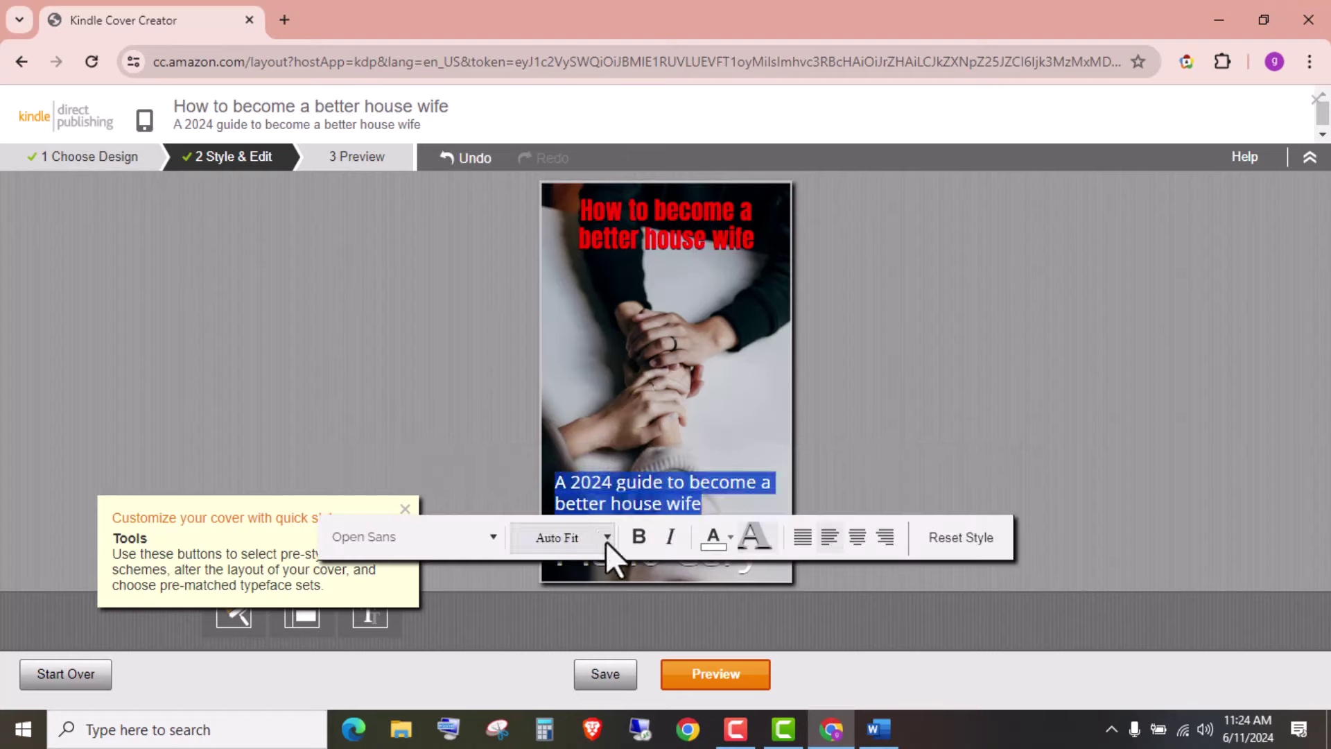
left_click(670, 538)
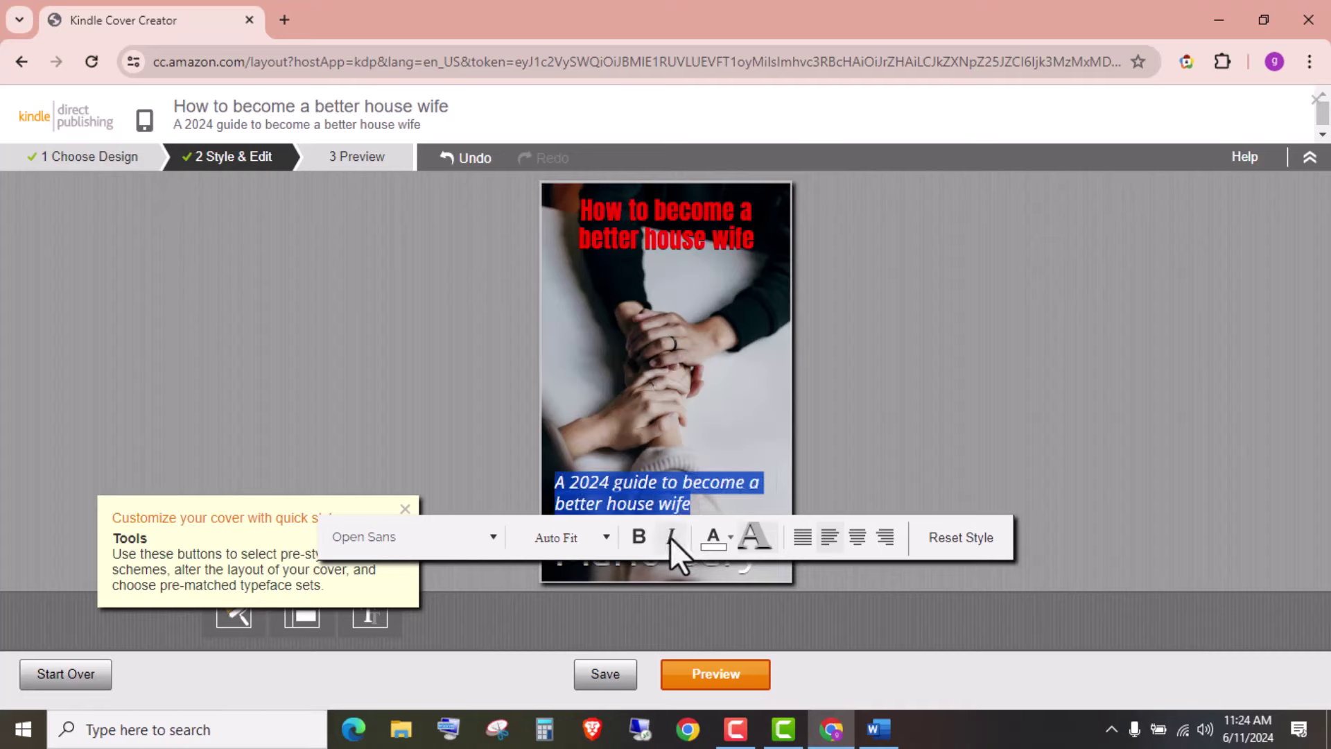
left_click(638, 540)
left_click(606, 538)
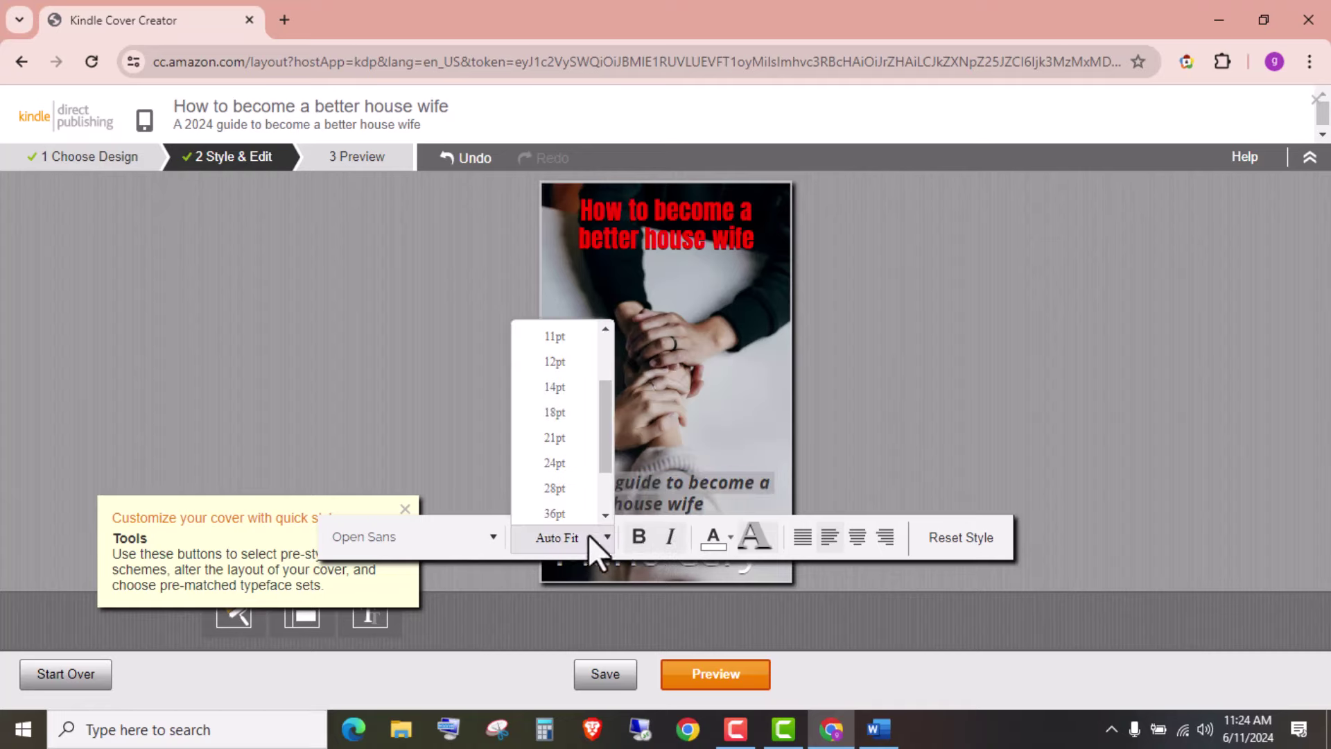
scroll(560, 476, "down", 2)
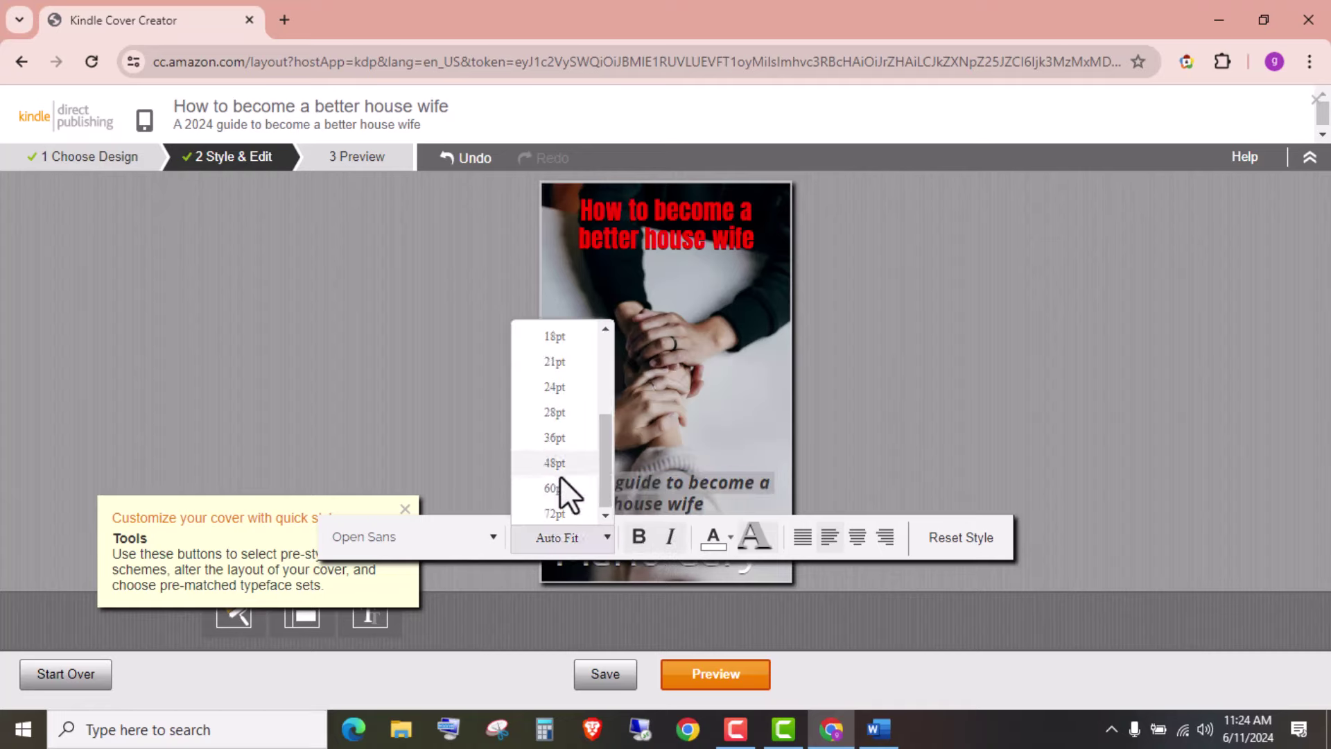
left_click(554, 361)
left_click(606, 538)
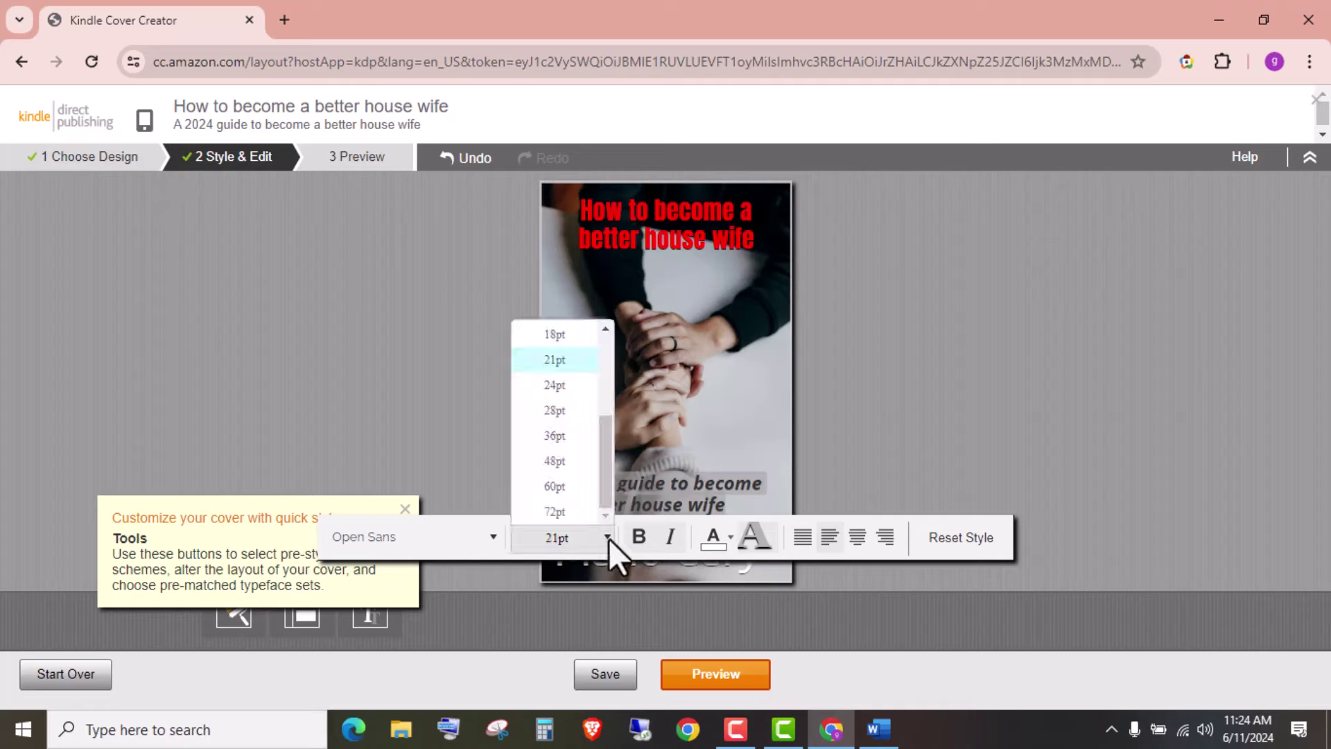
left_click(556, 336)
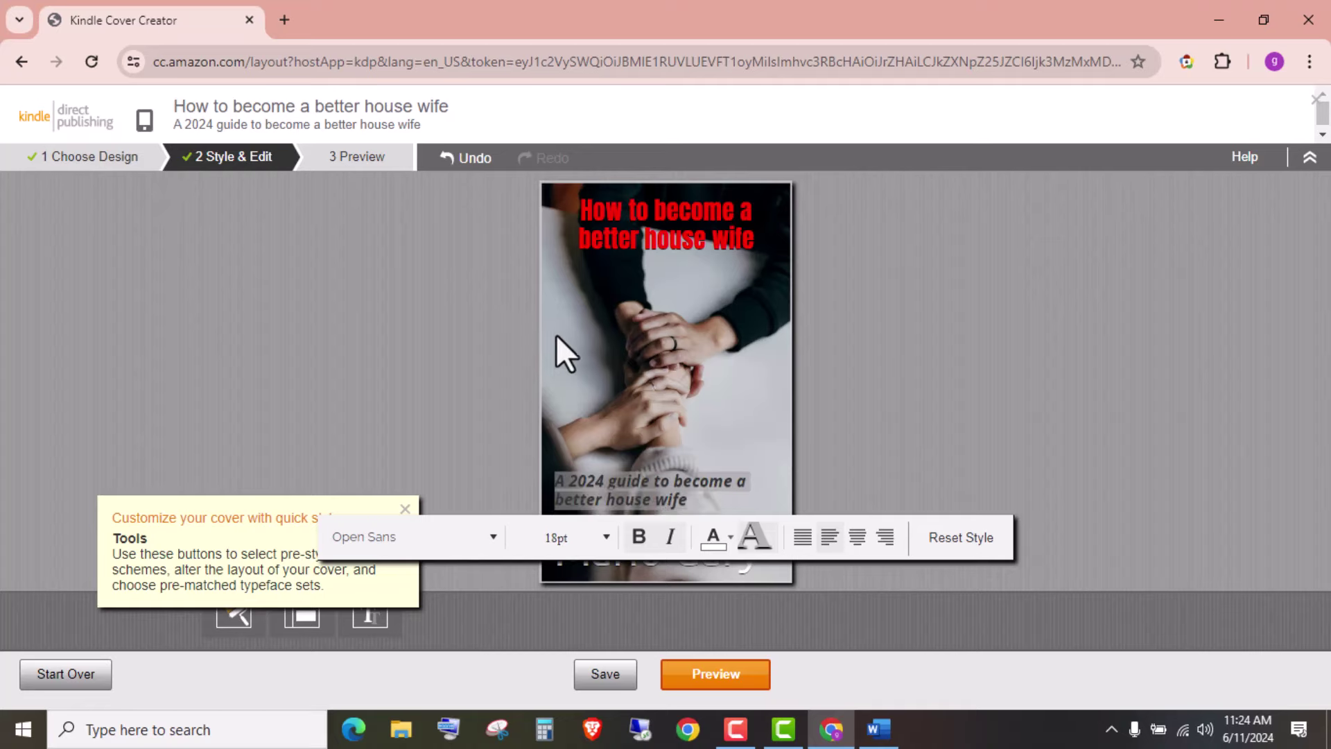
left_click(721, 548)
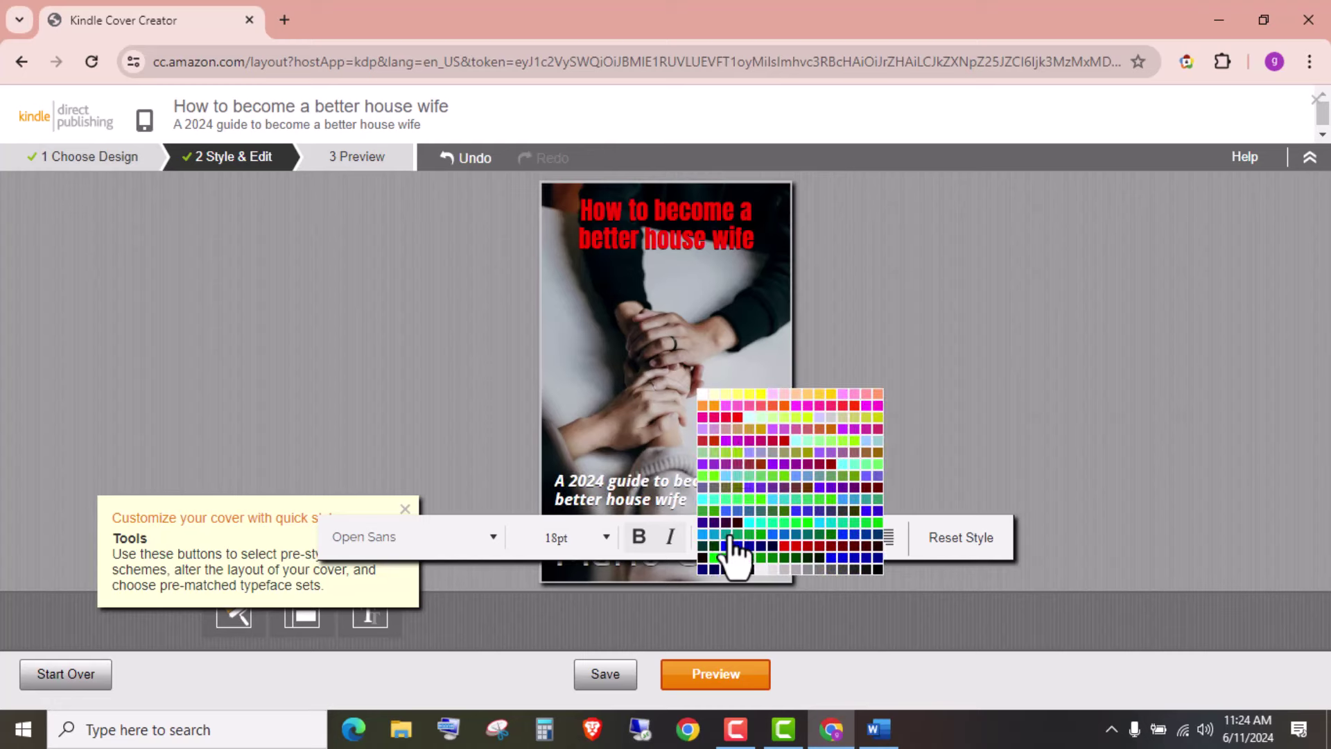
left_click(735, 416)
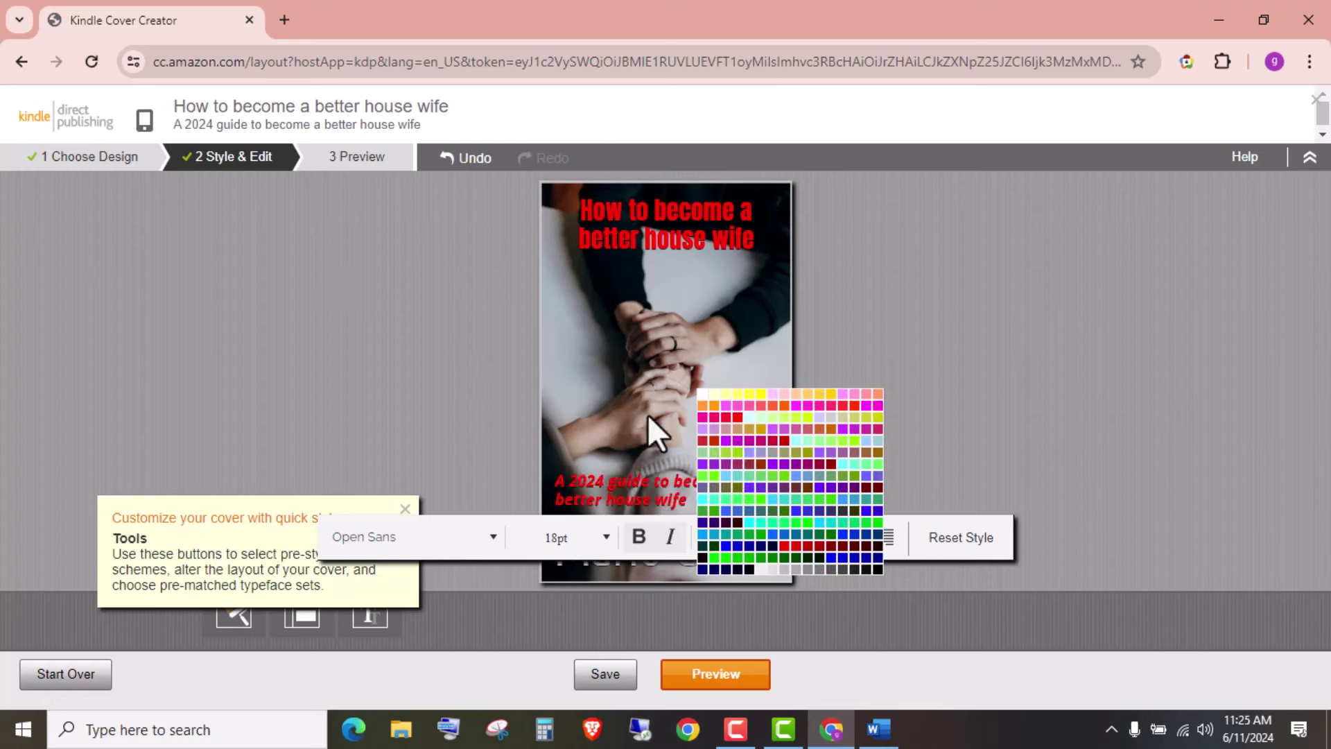
left_click(624, 485)
left_click(630, 569)
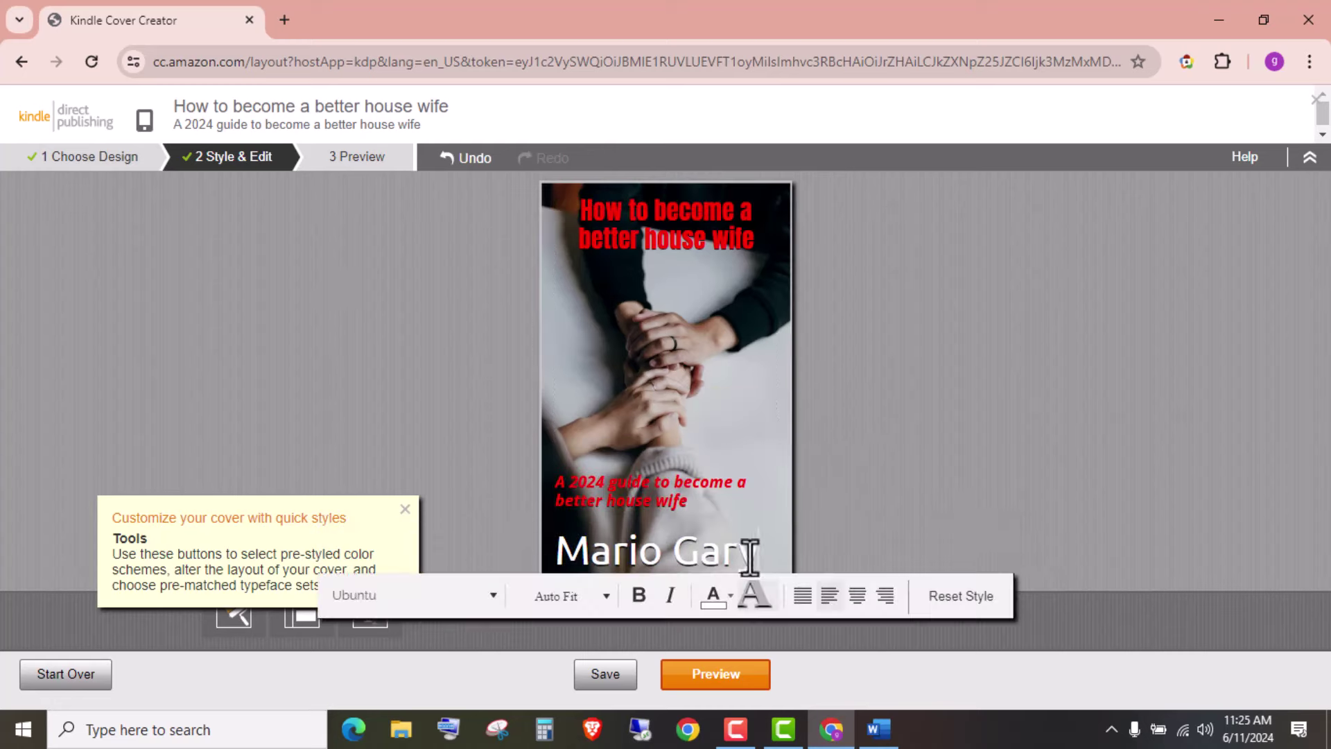
Preview the styled cover, then save and submit it back to KDP.
left_click(725, 684)
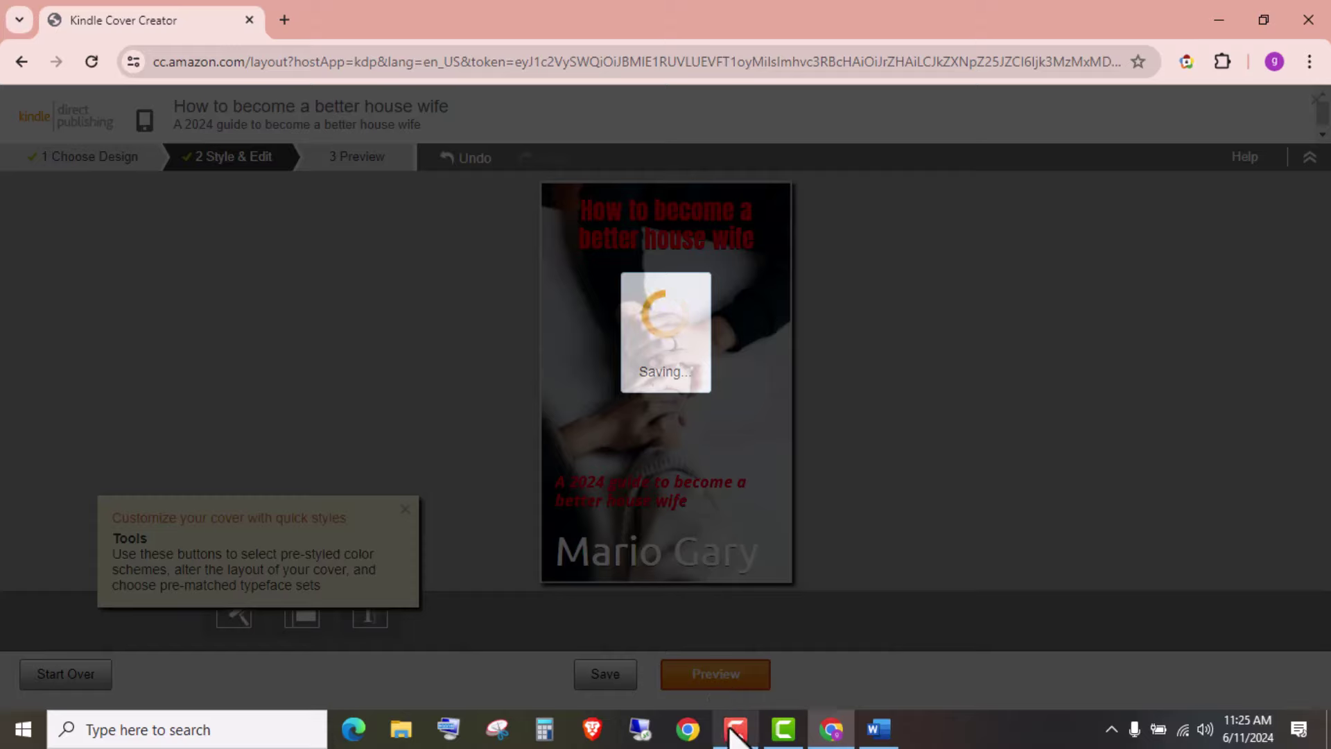
left_click(729, 728)
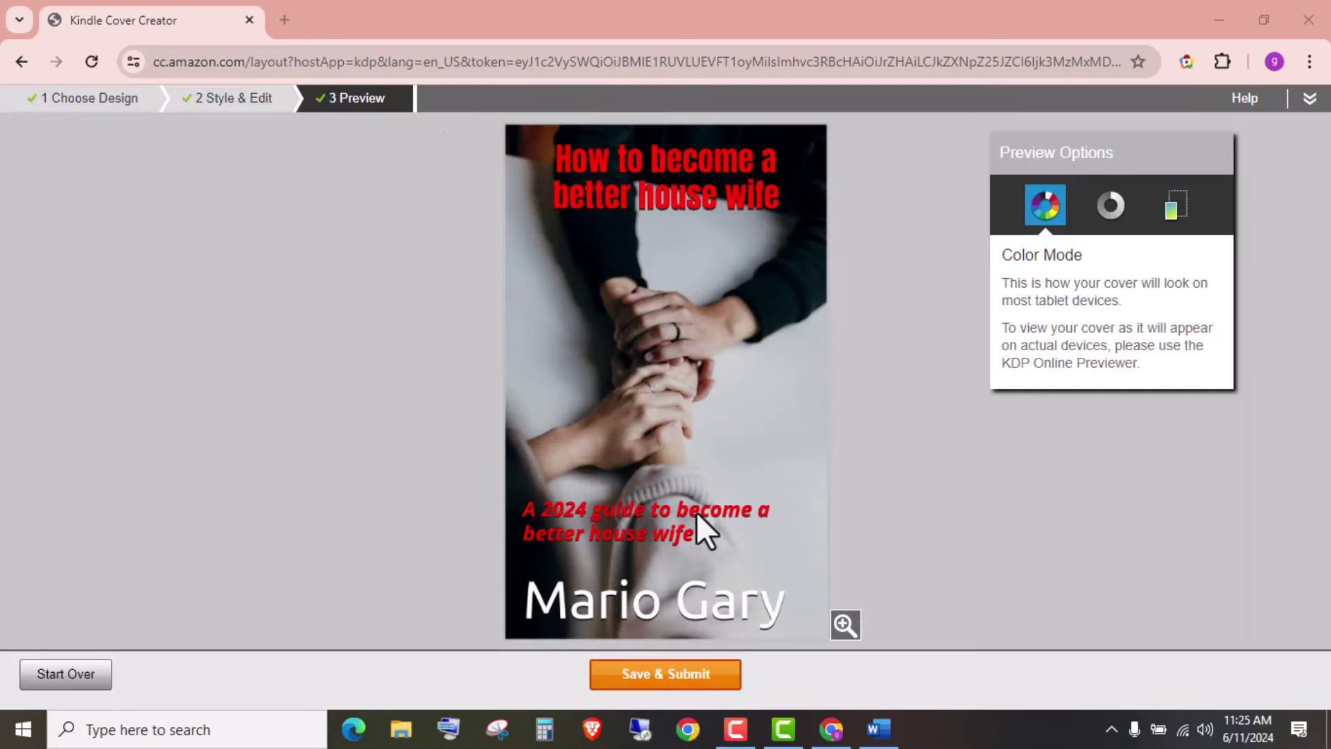
left_click(670, 681)
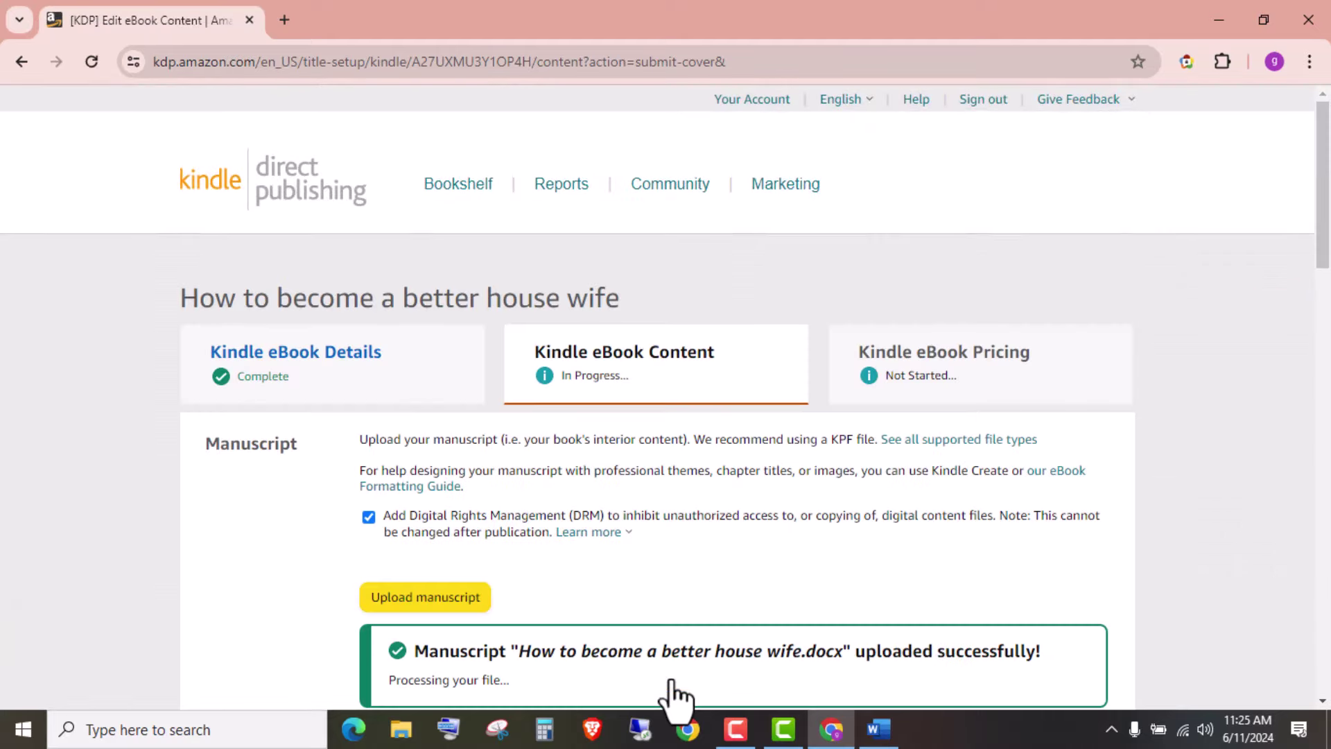
Declare that no AI tools were used to create the book's content.
scroll(689, 610, "down", 15)
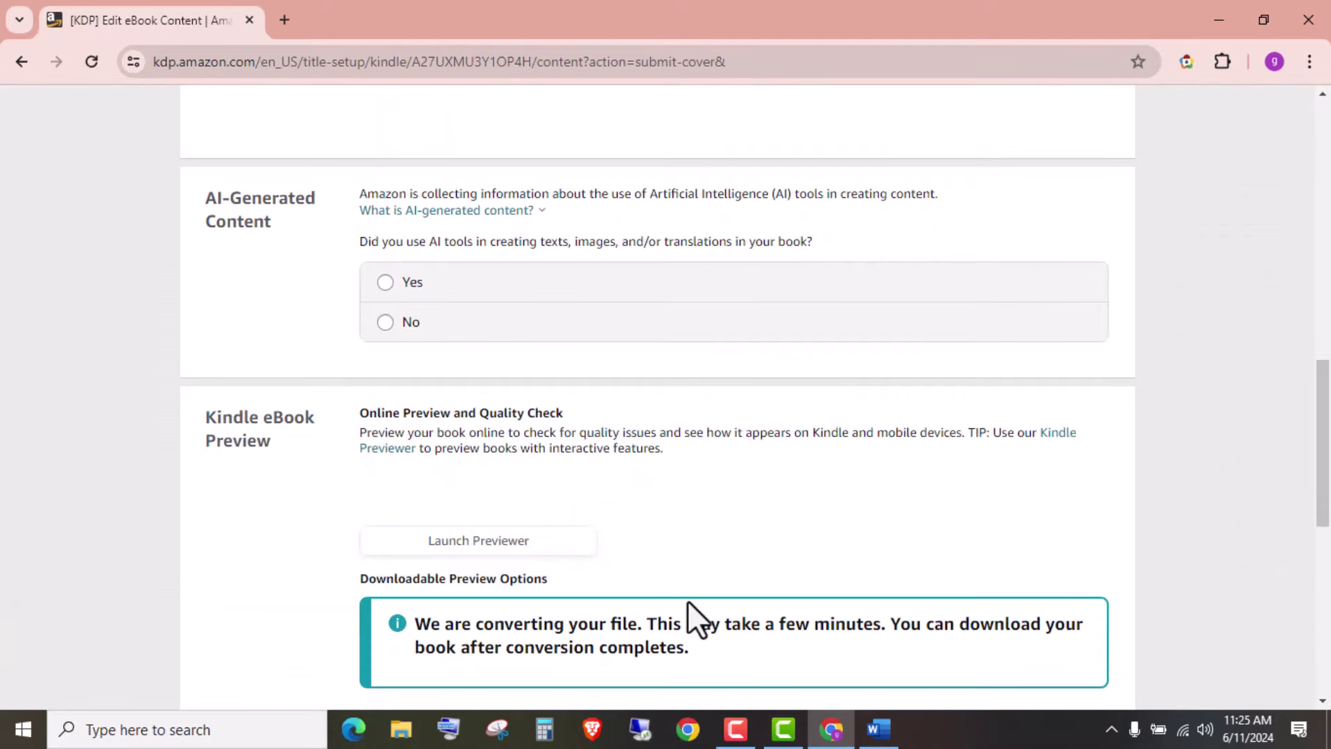
left_click(383, 284)
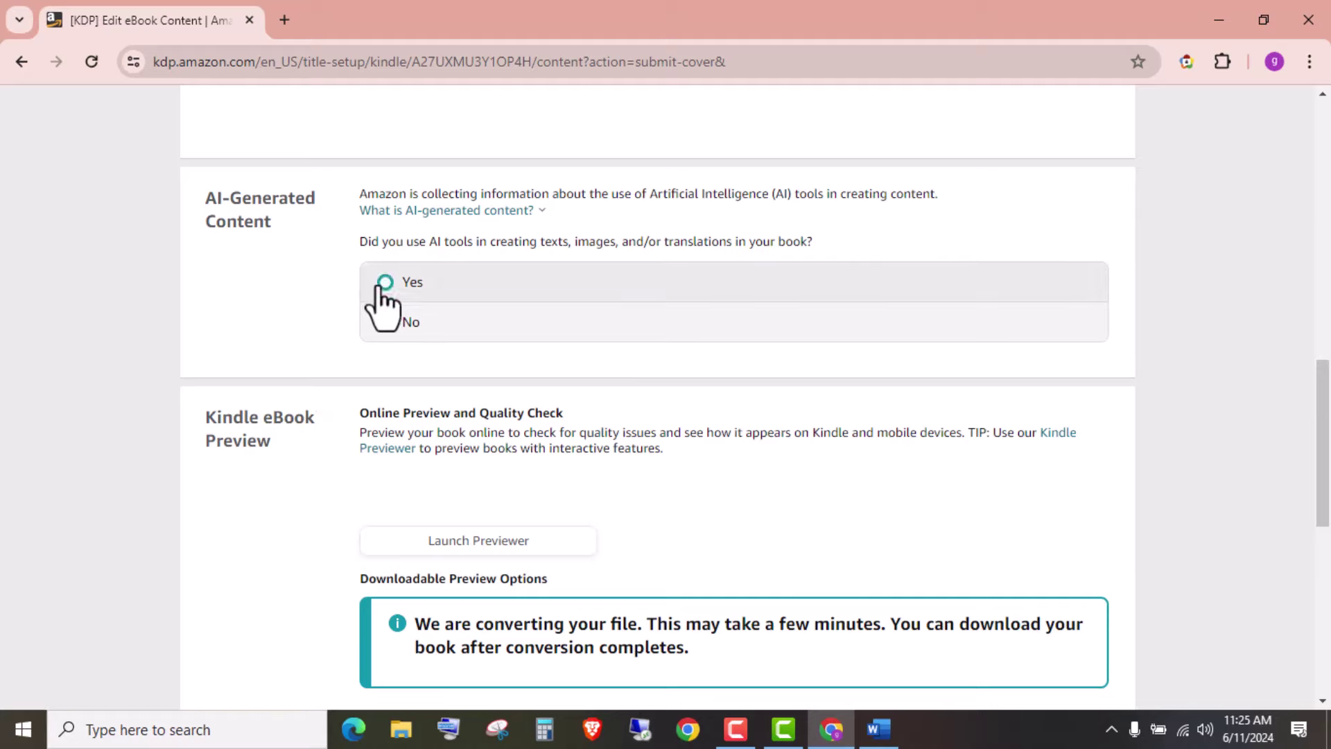
left_click(385, 323)
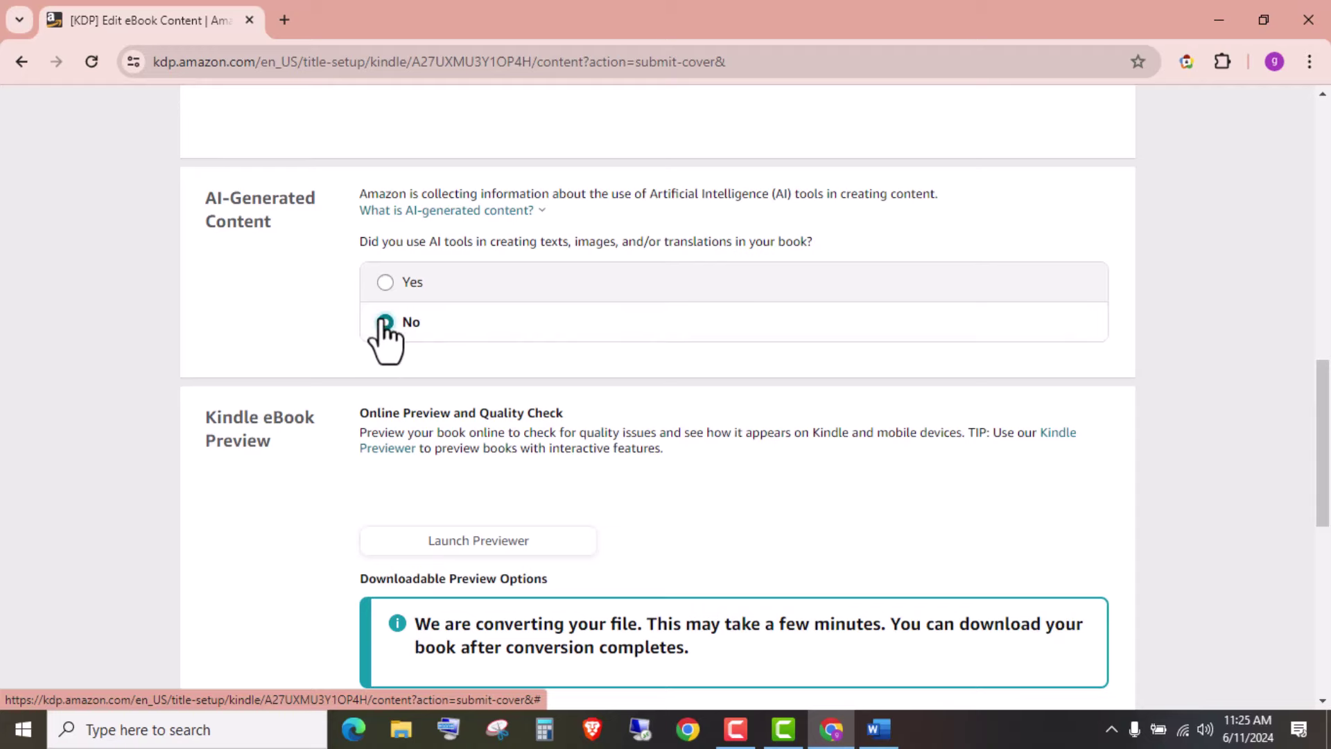
Leave ISBN and publisher blank and save the content to continue to pricing.
scroll(380, 324, "down", 3)
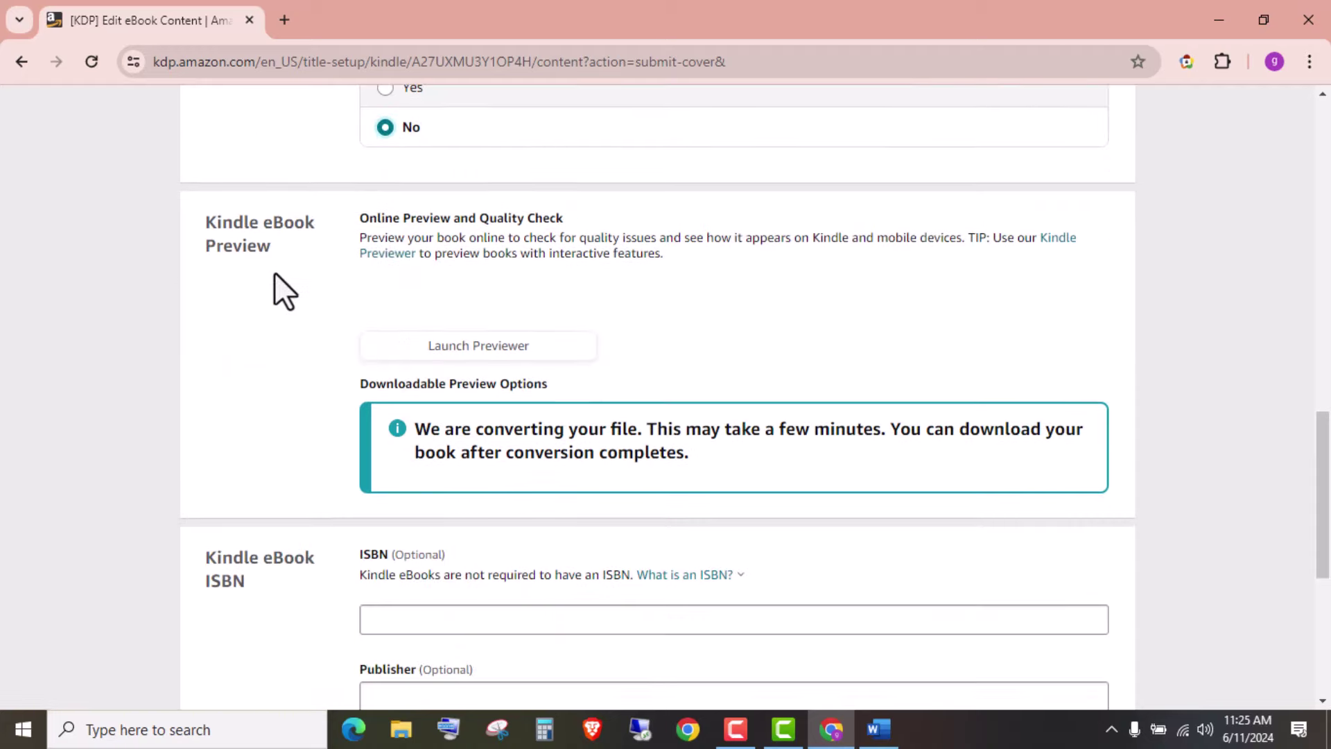
scroll(380, 291, "up", 5)
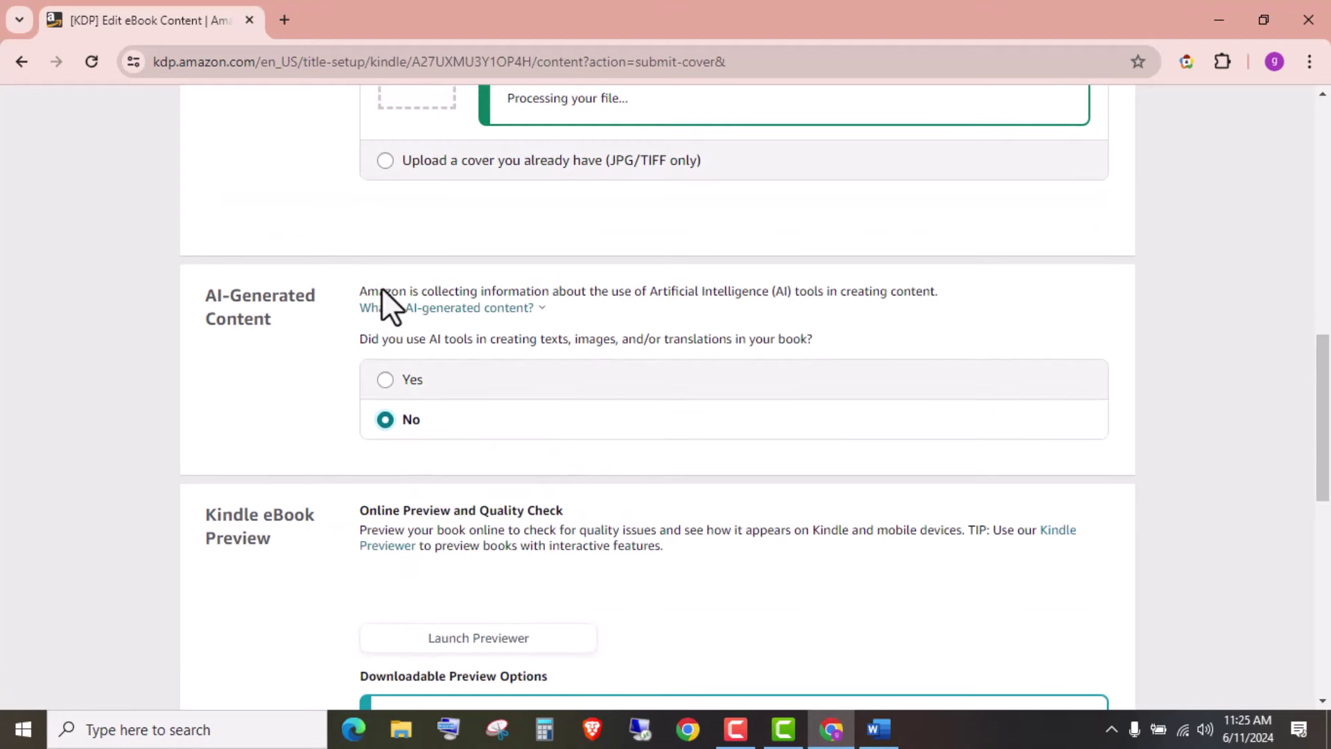
scroll(425, 288, "down", 3)
scroll(479, 444, "down", 1)
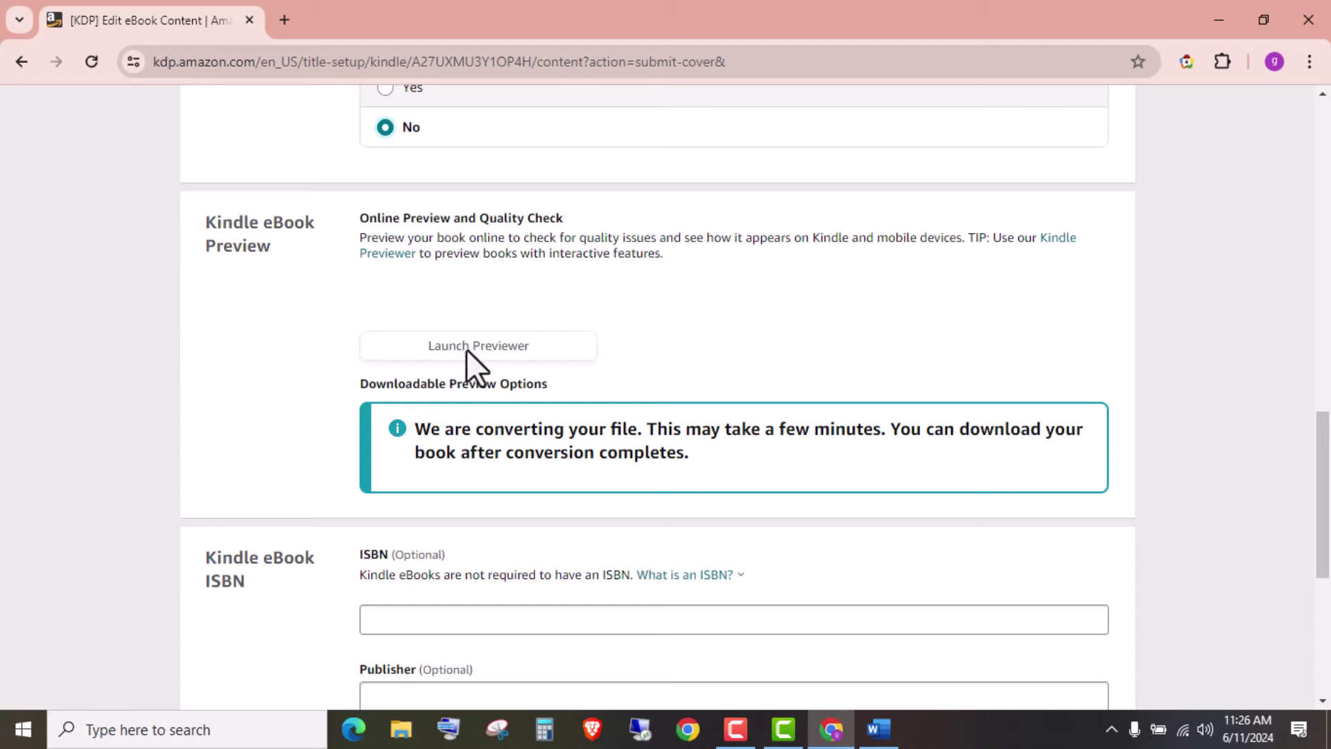
scroll(506, 346, "down", 2)
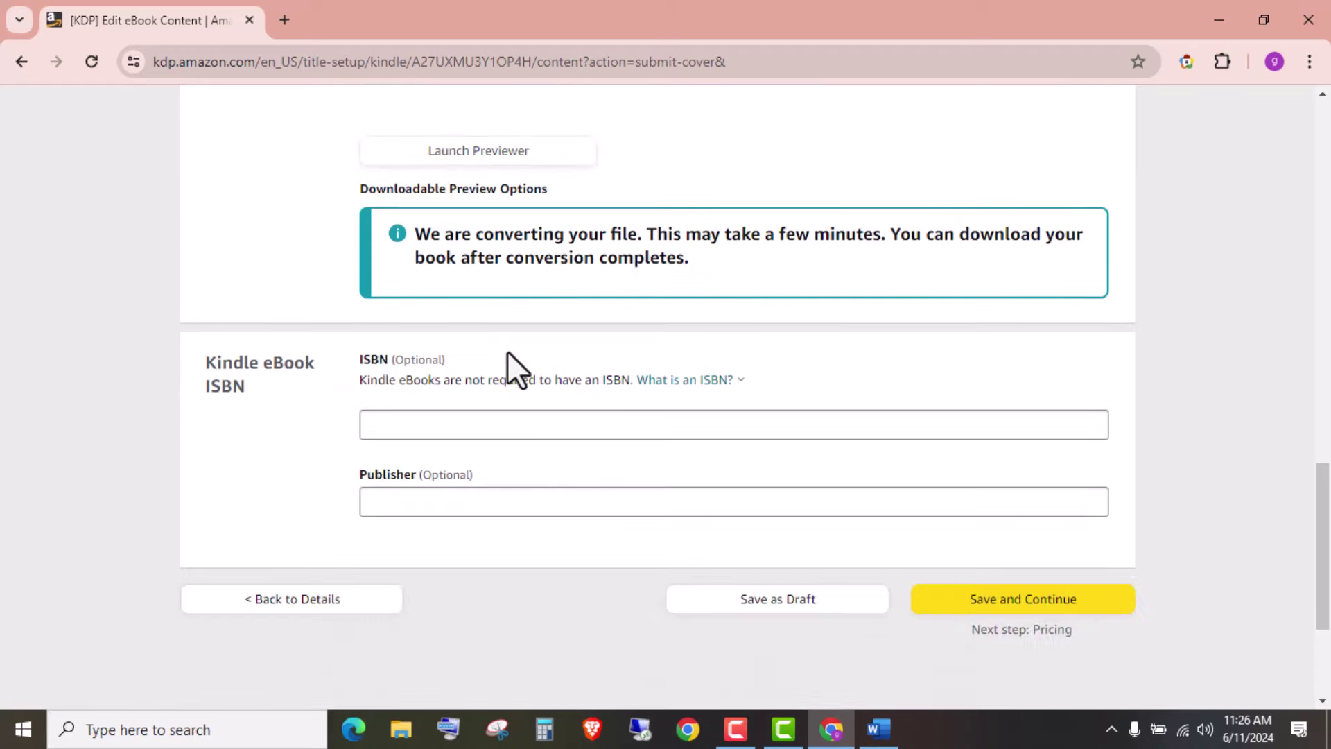
scroll(506, 351, "up", 4)
scroll(502, 357, "down", 1)
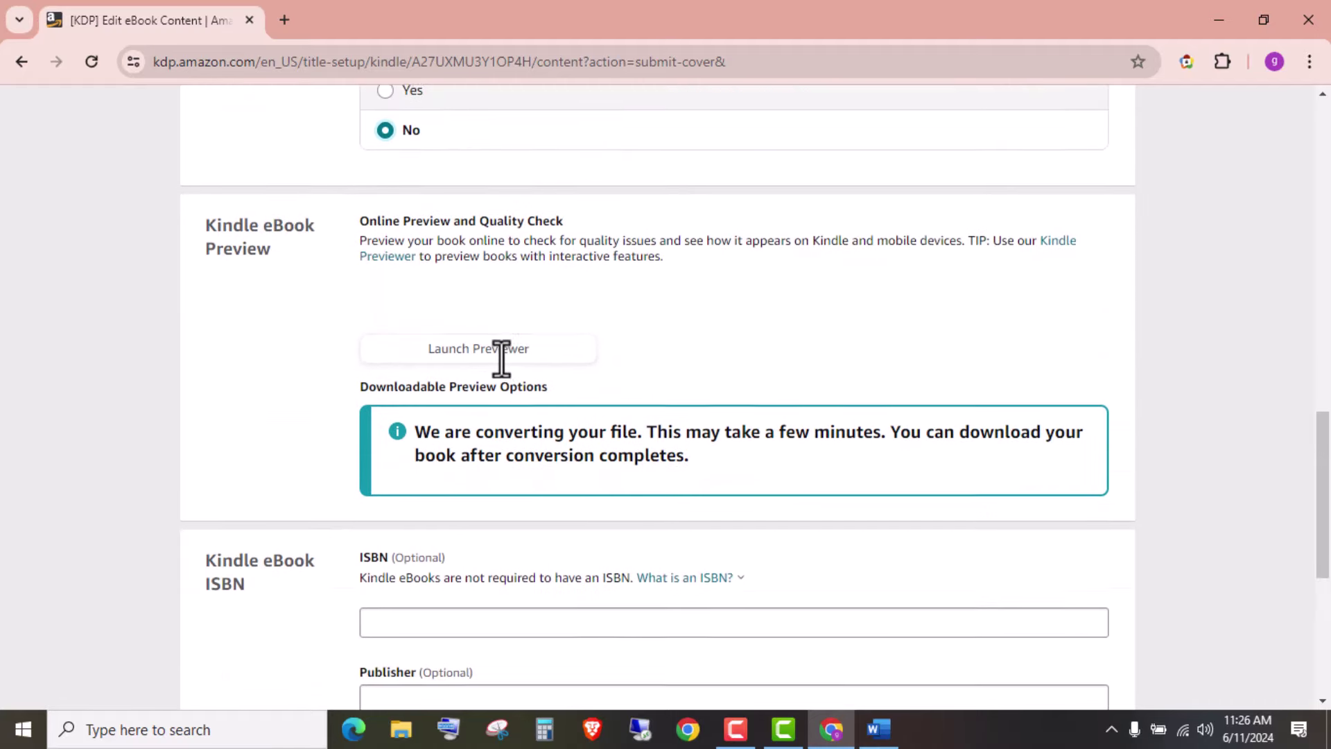
scroll(497, 347, "down", 1)
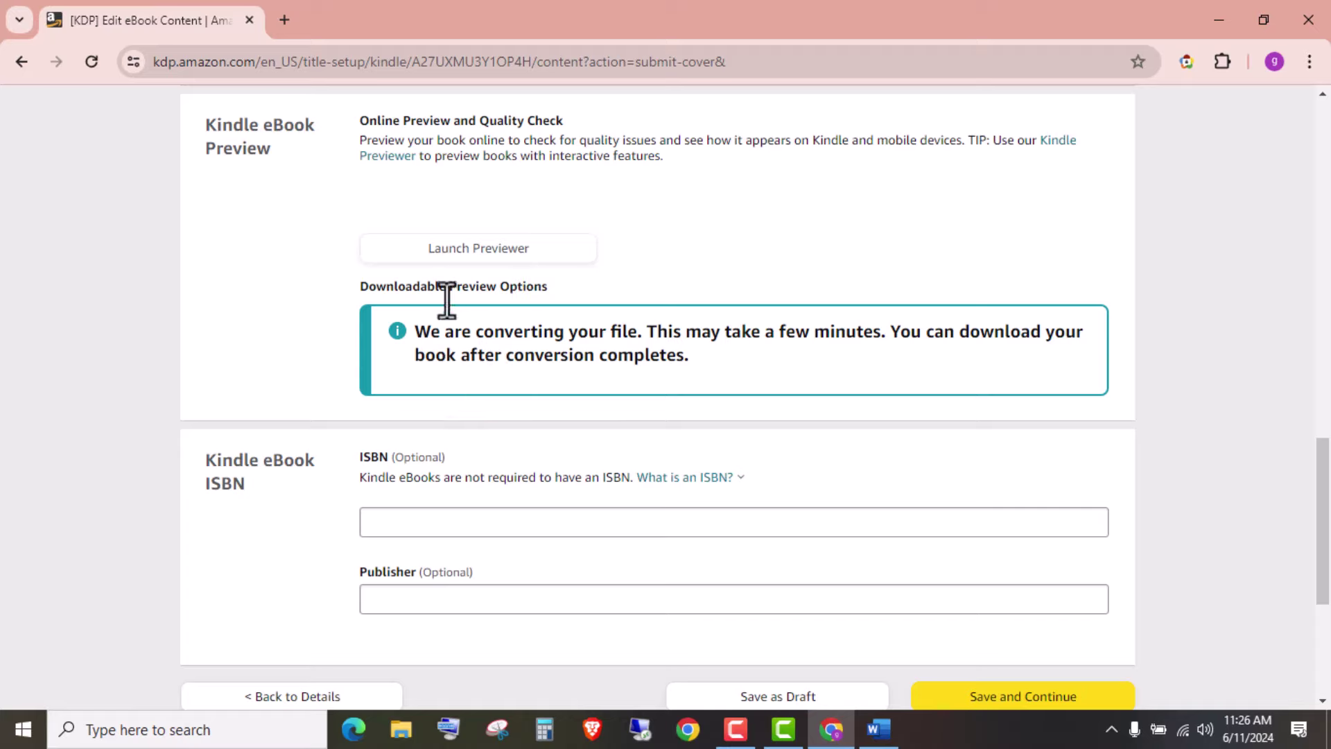
scroll(459, 306, "up", 1)
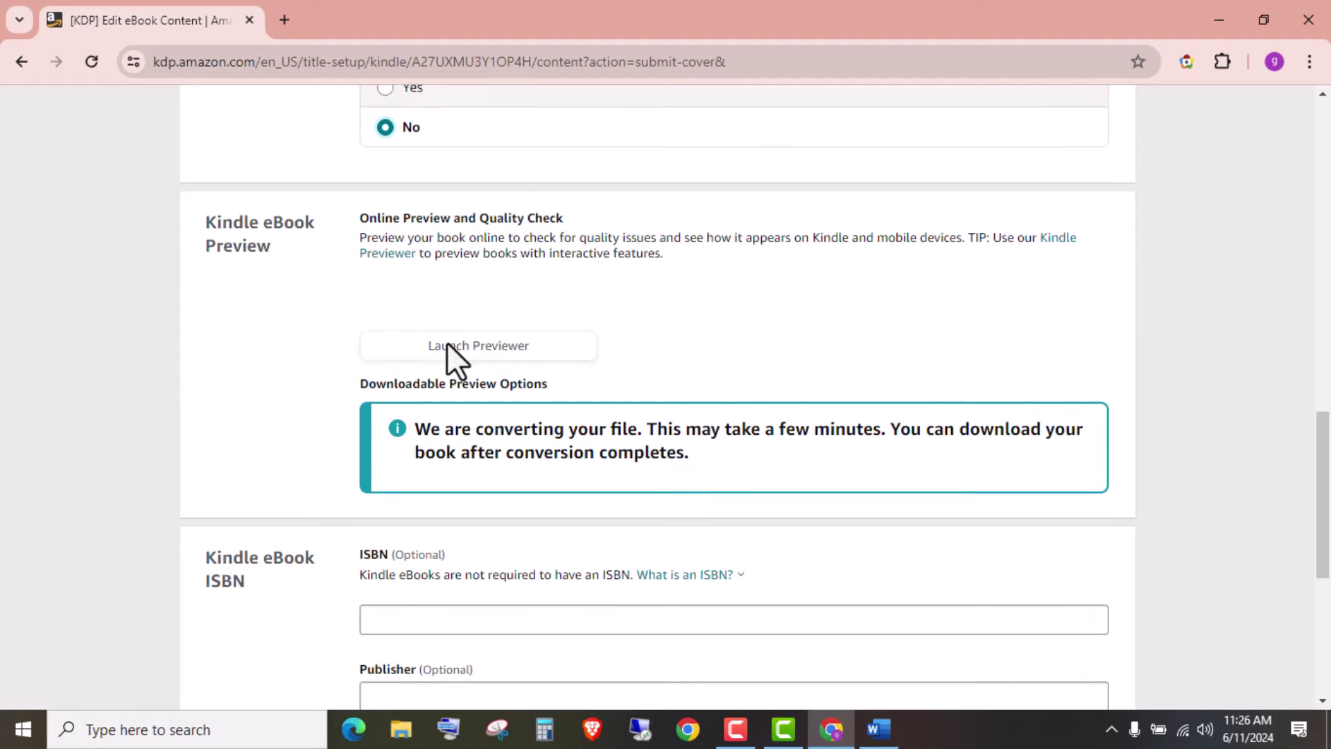
scroll(446, 342, "down", 4)
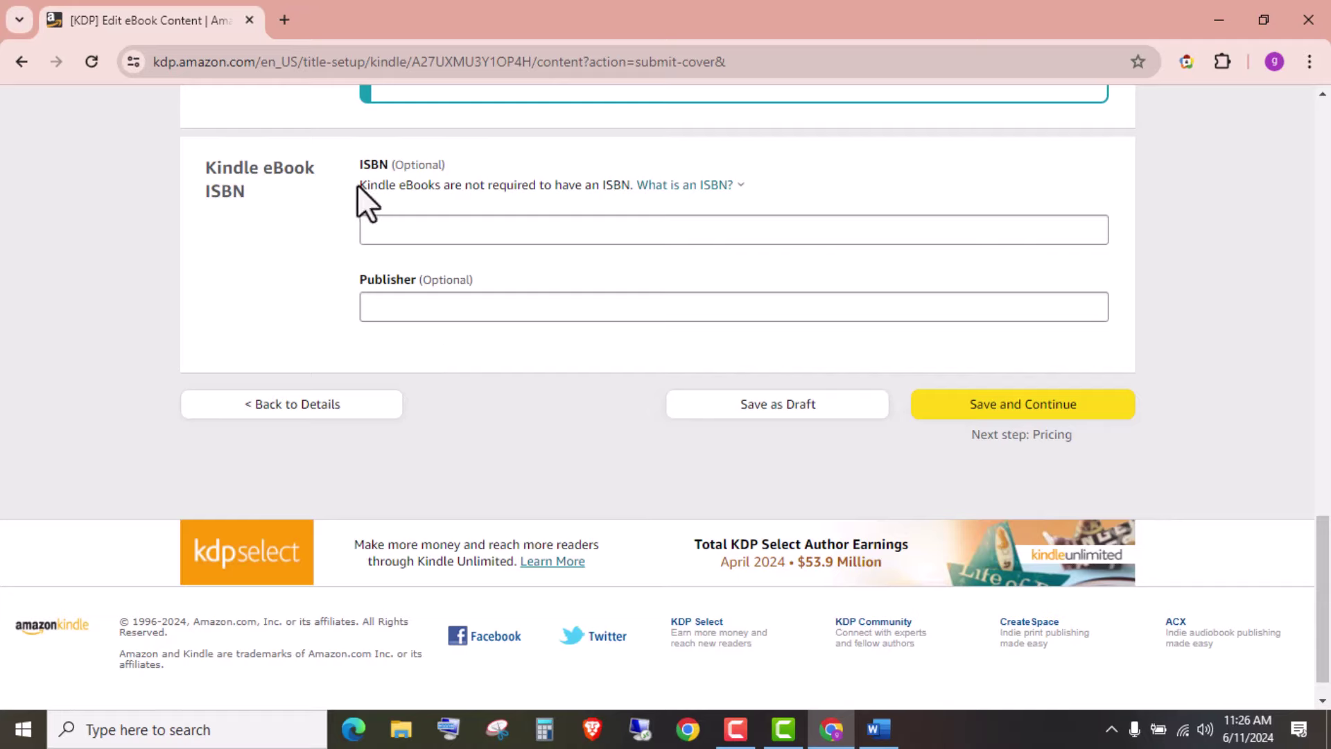
scroll(453, 246, "down", 1)
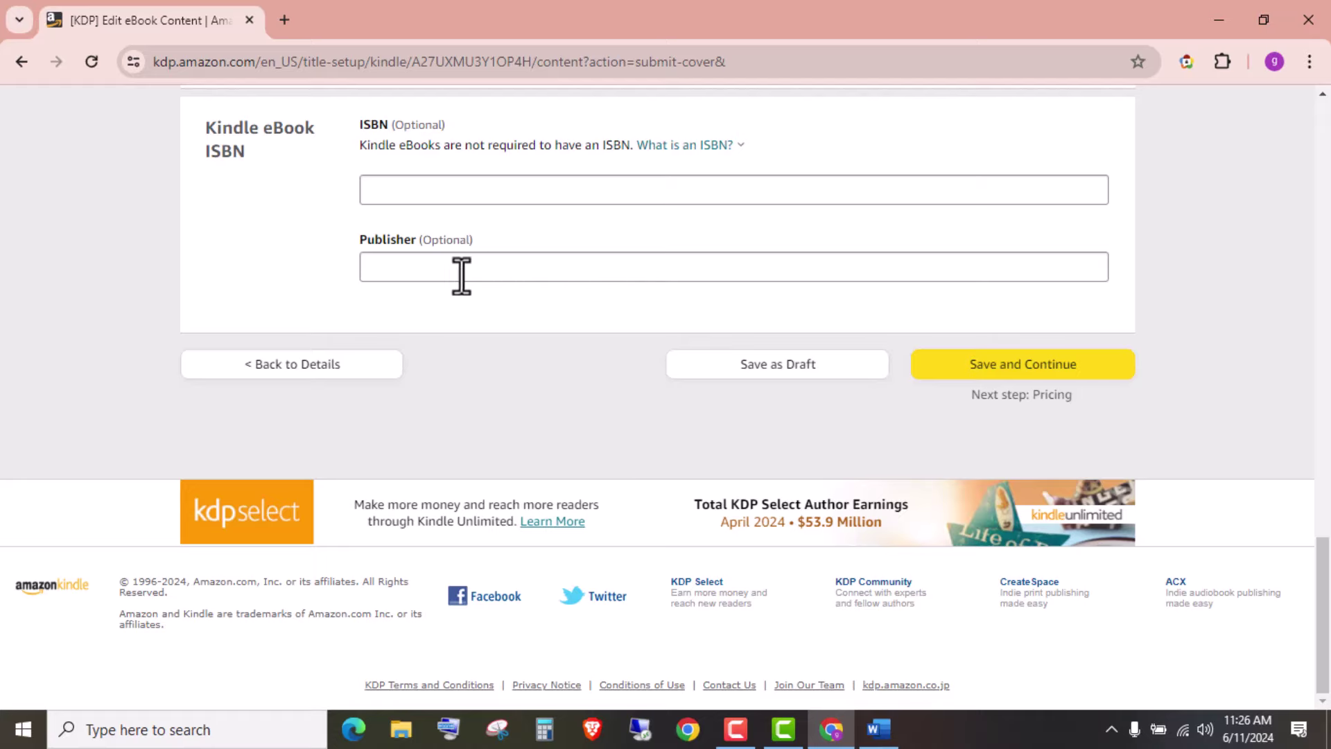
left_click(1017, 376)
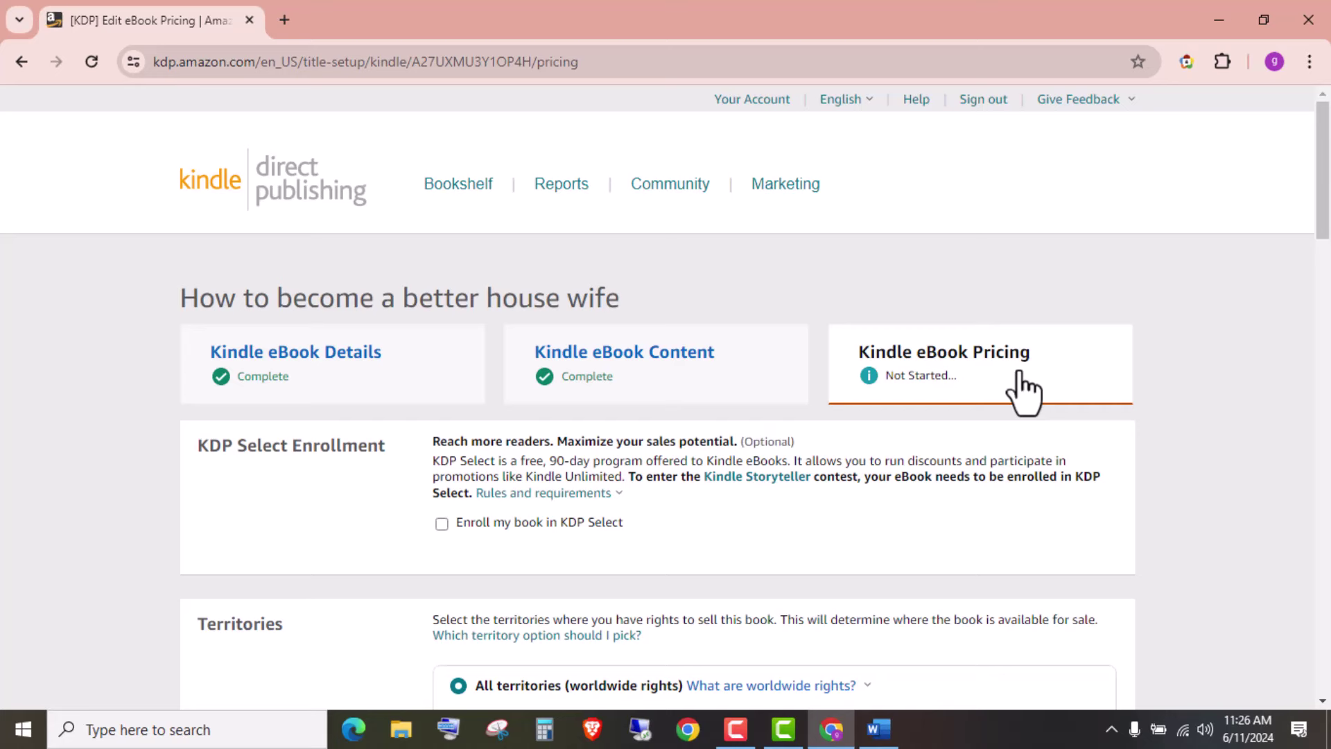
Choose the 70% royalty plan on the eBook pricing page.
scroll(918, 381, "down", 3)
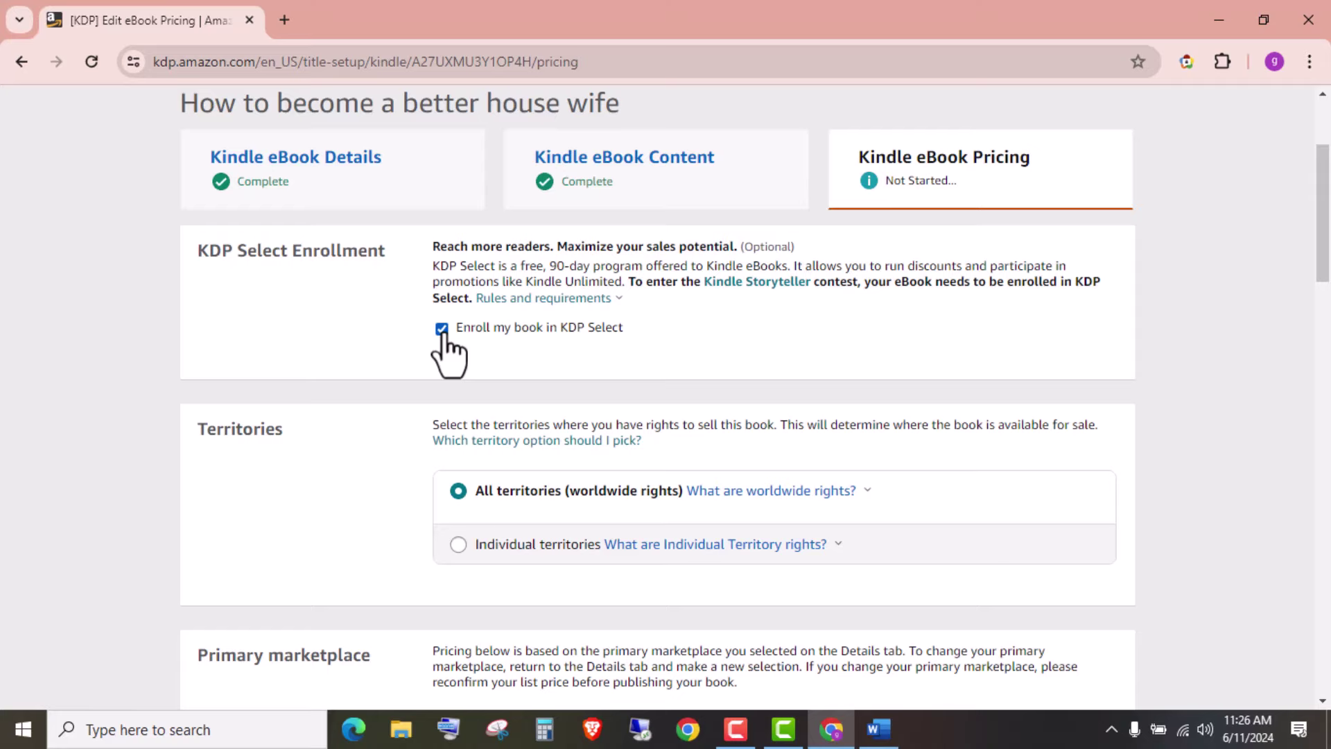
scroll(499, 347, "down", 3)
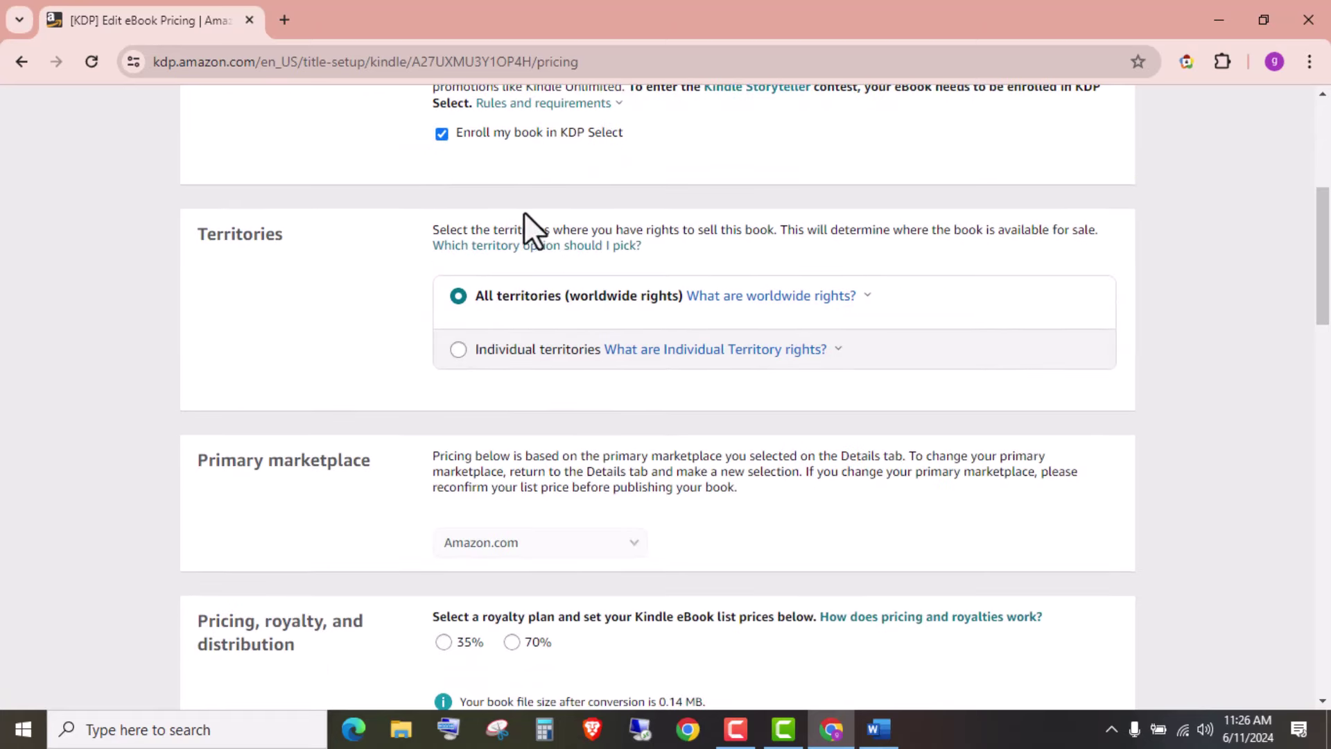
scroll(407, 440, "down", 3)
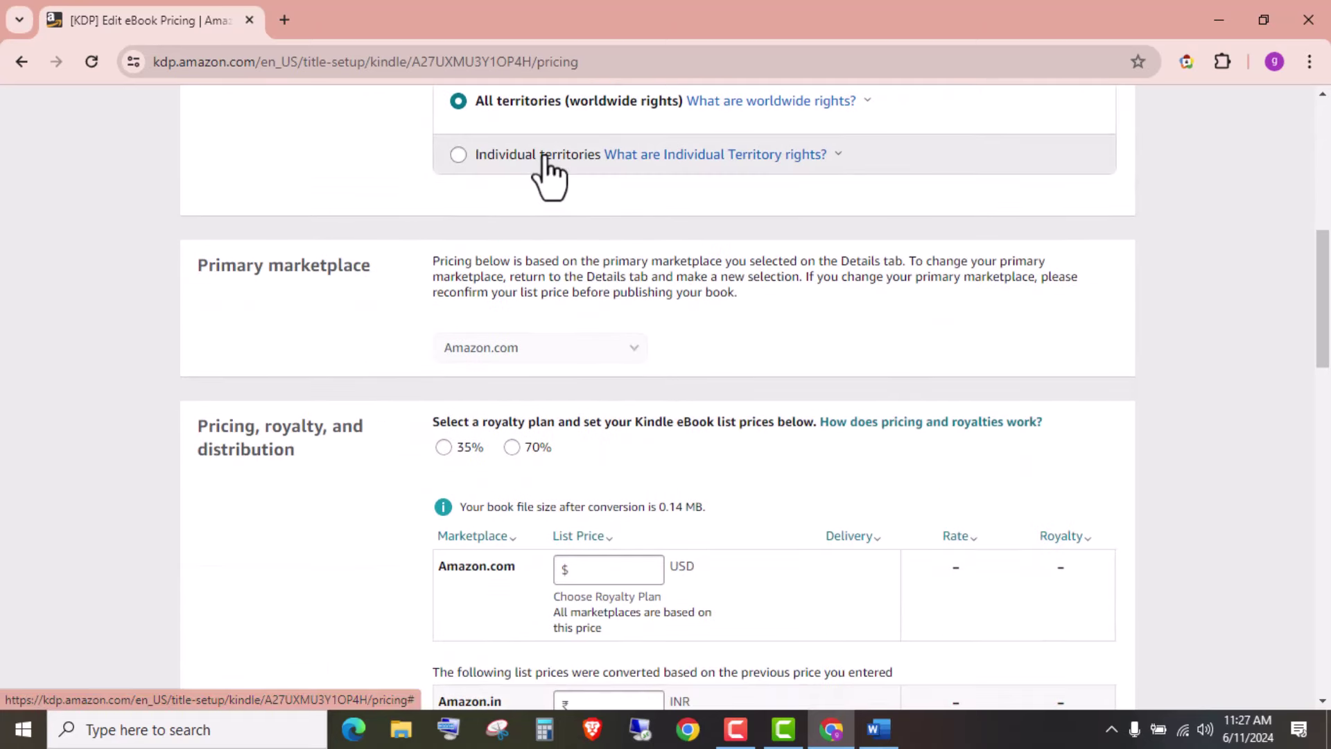
scroll(373, 318, "up", 2)
scroll(437, 347, "down", 3)
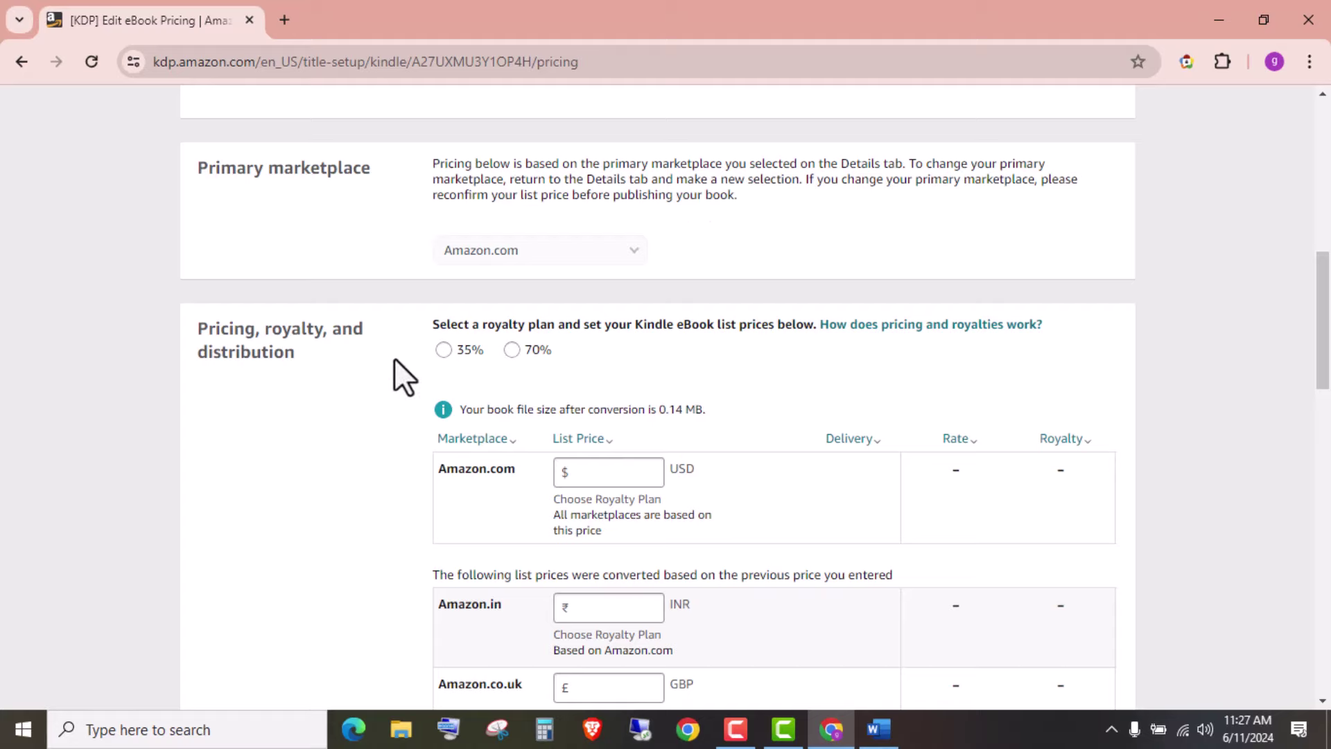
left_click(512, 350)
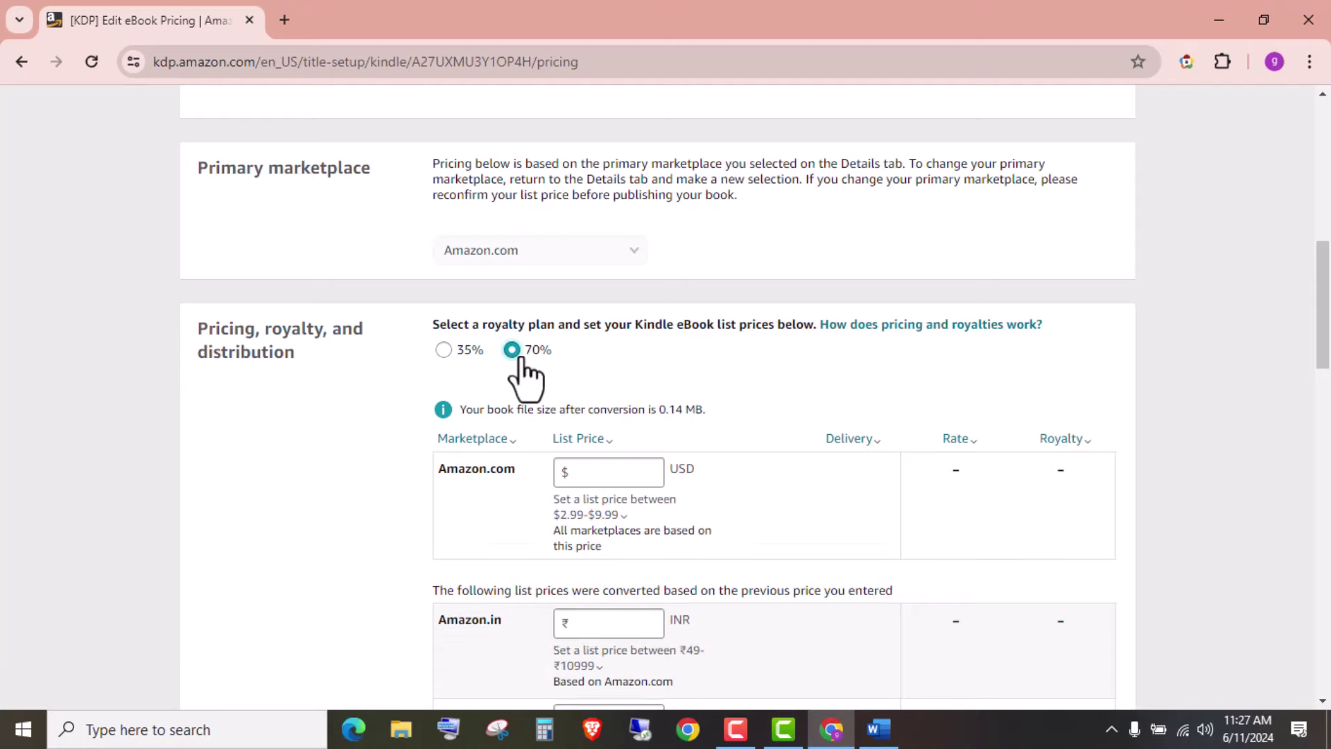
Begin entering the Amazon.com list price and review the allowed price range explanation.
scroll(521, 357, "down", 3)
scroll(522, 355, "up", 3)
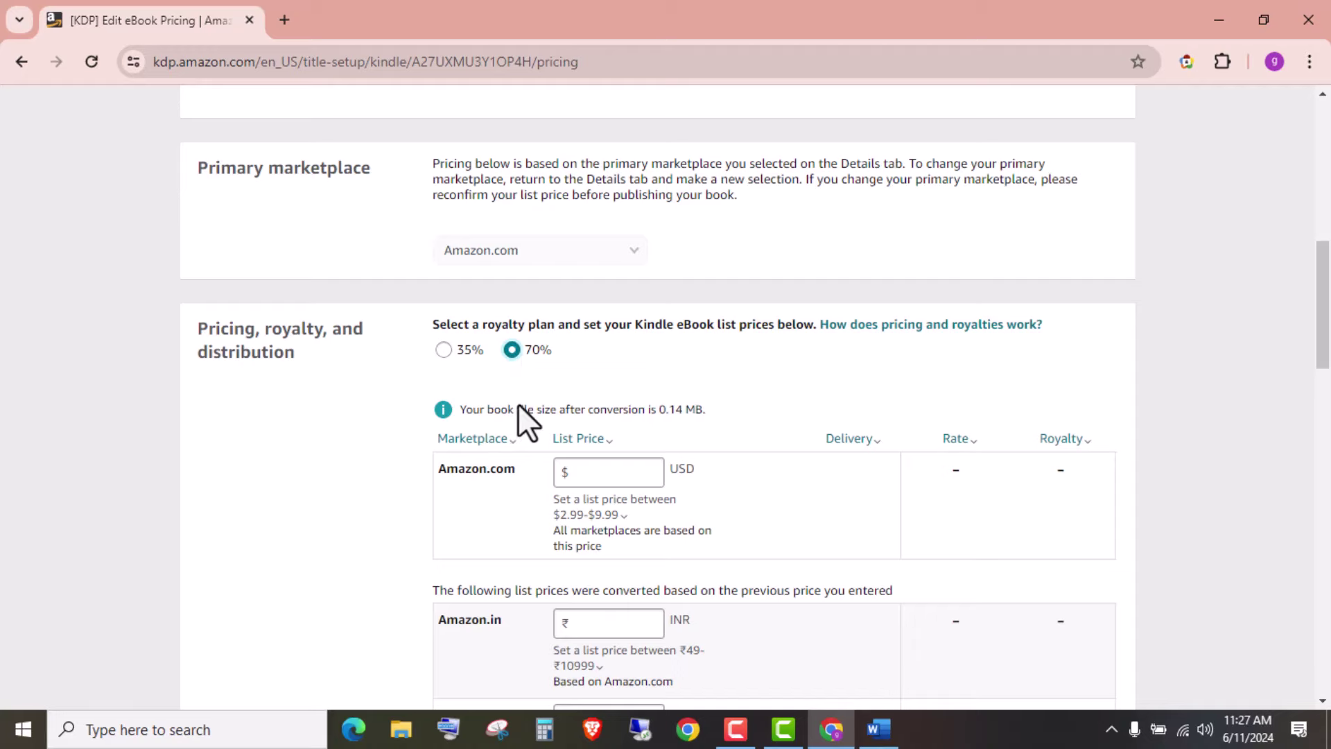
scroll(520, 451, "down", 2)
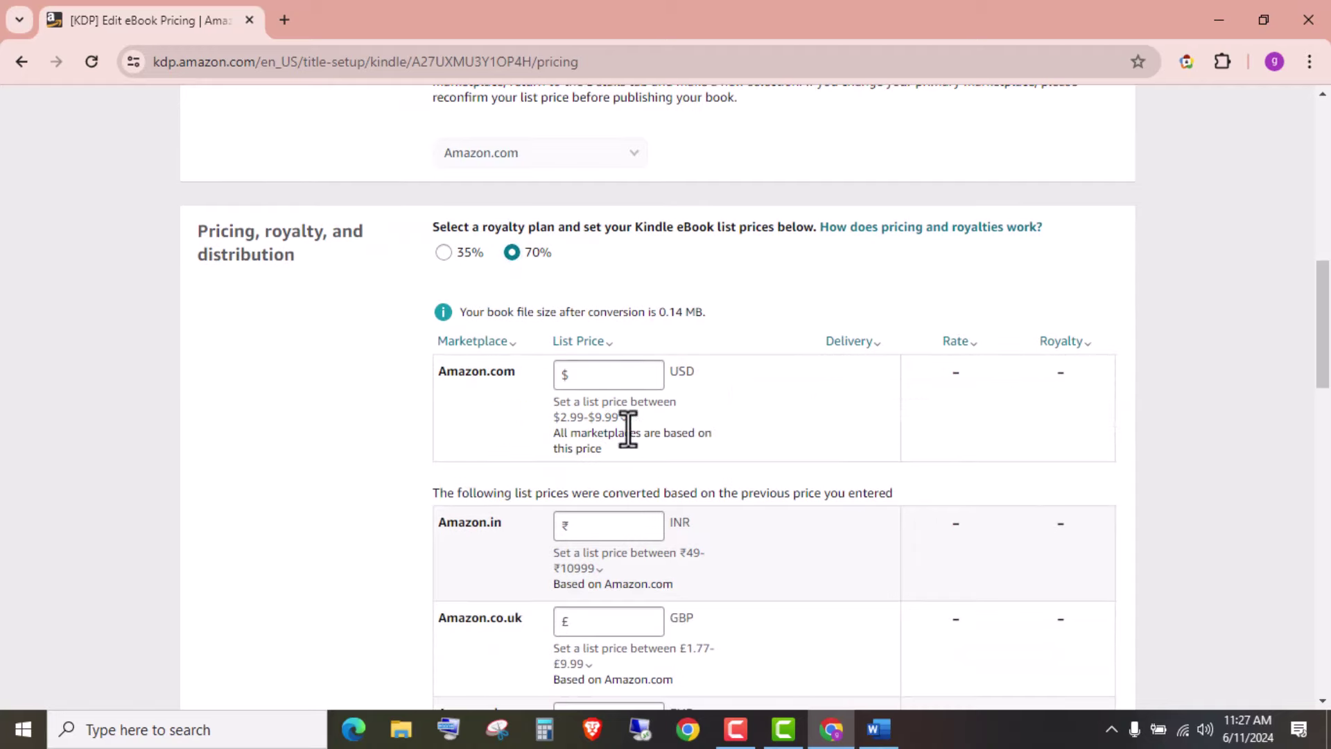
mouse_move(613, 423)
left_click(604, 378)
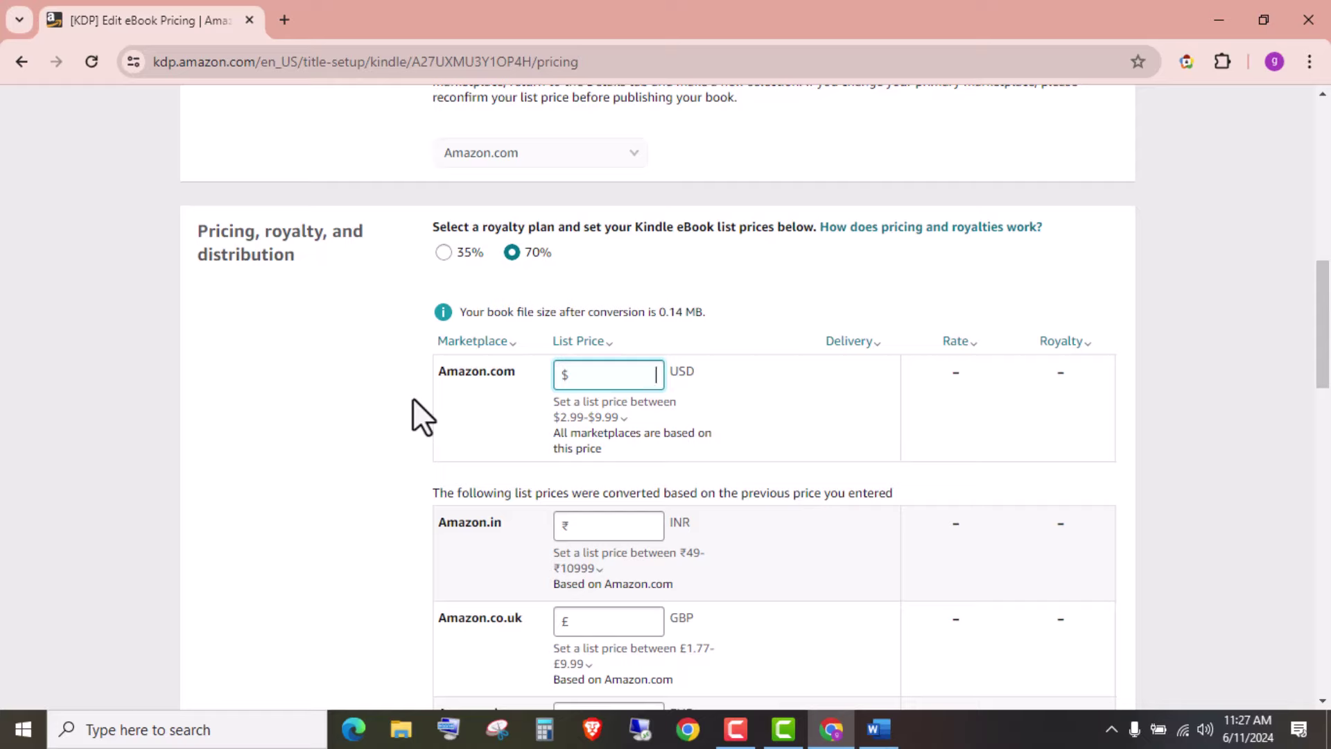
left_click(586, 416)
left_click(504, 331)
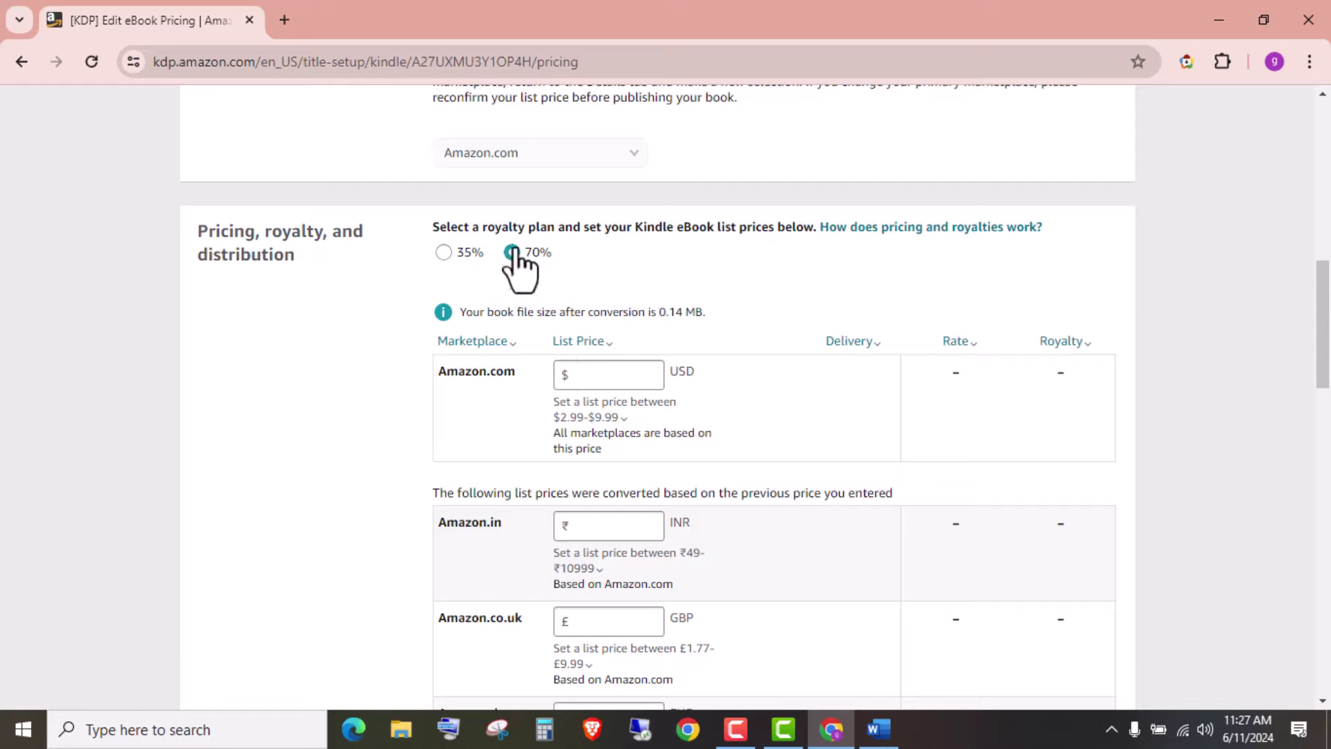
Enter a $5 Amazon.com list price, check the $3.49 royalty and review the price-range note.
left_click(578, 377)
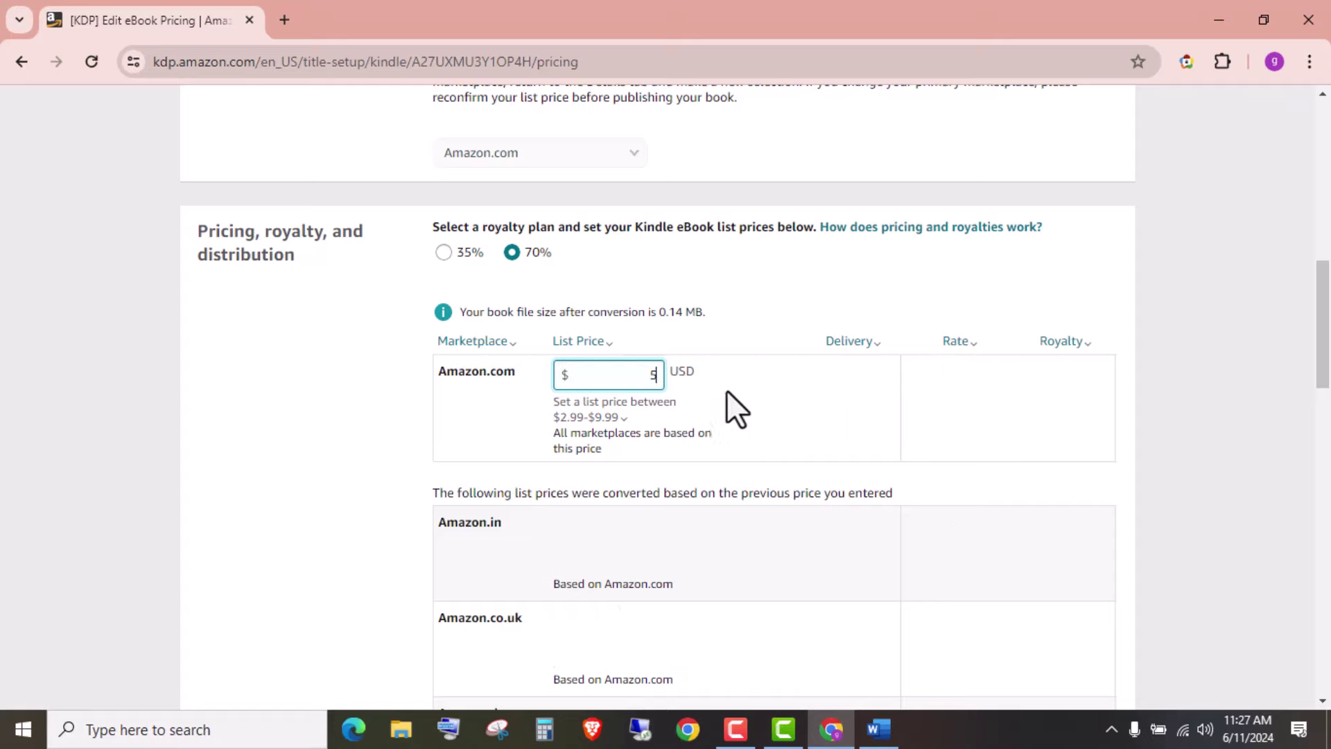
left_click(760, 389)
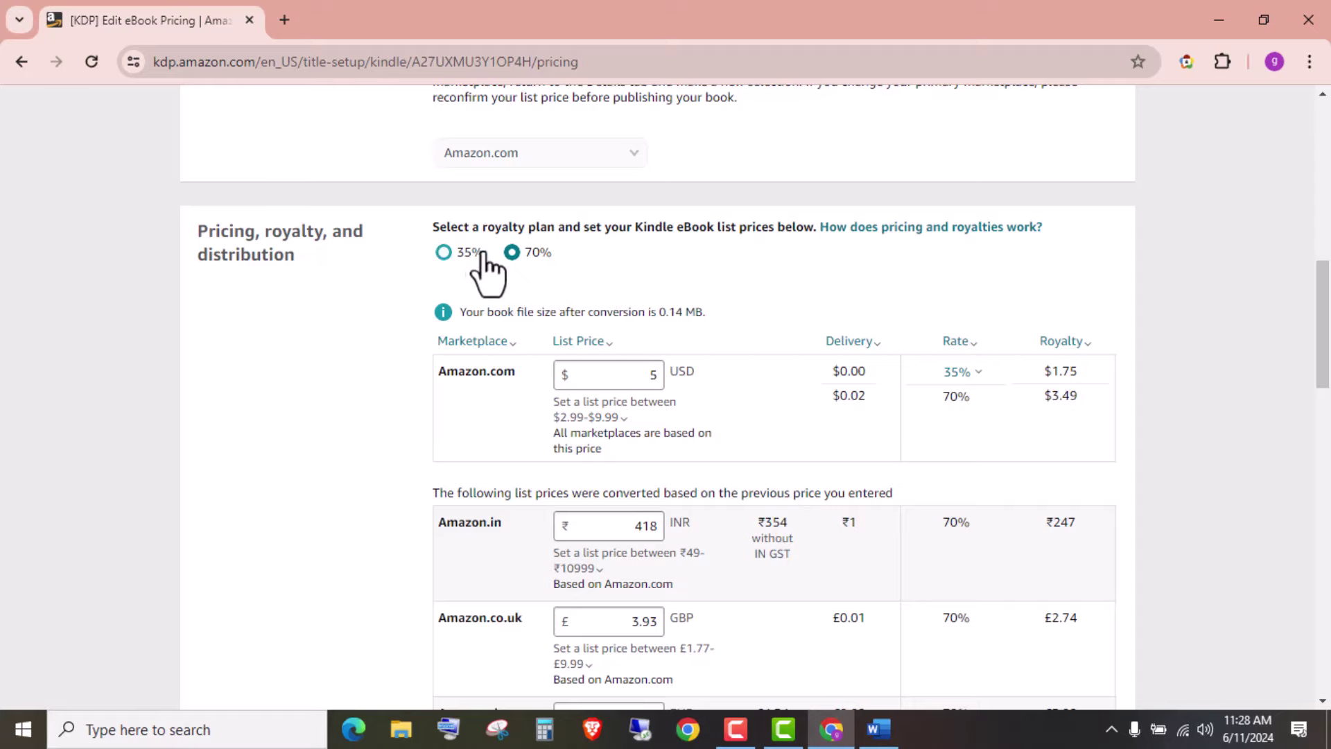
left_click(632, 416)
scroll(628, 395, "down", 1)
left_click(597, 356)
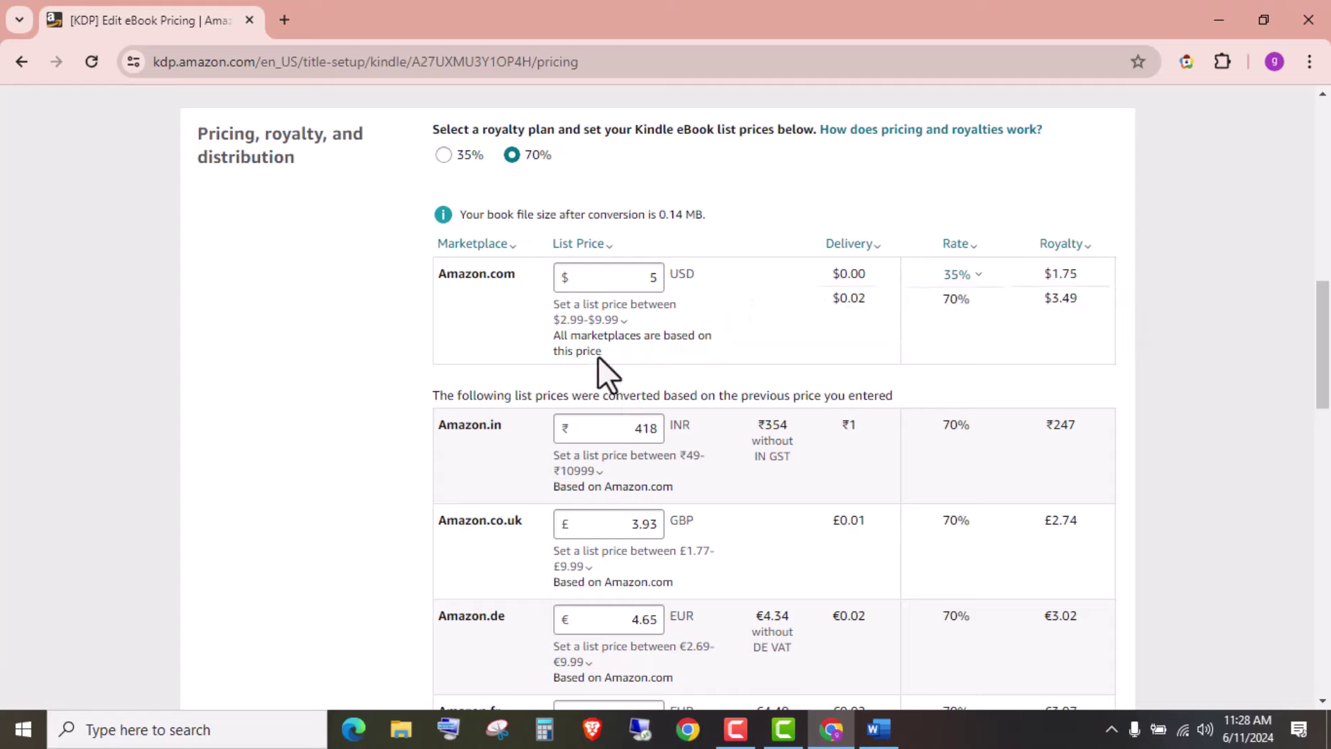
left_click(622, 320)
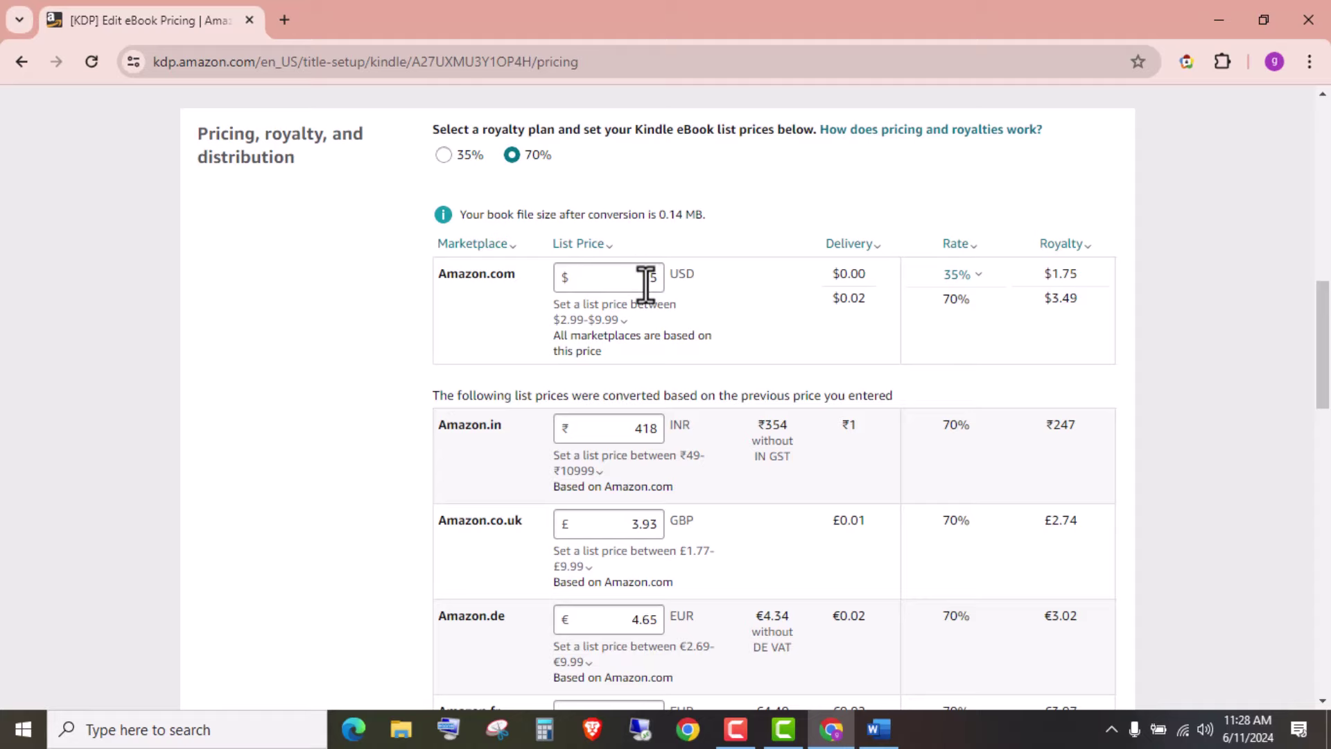
Save the eBook pricing as a draft.
scroll(636, 319, "down", 20)
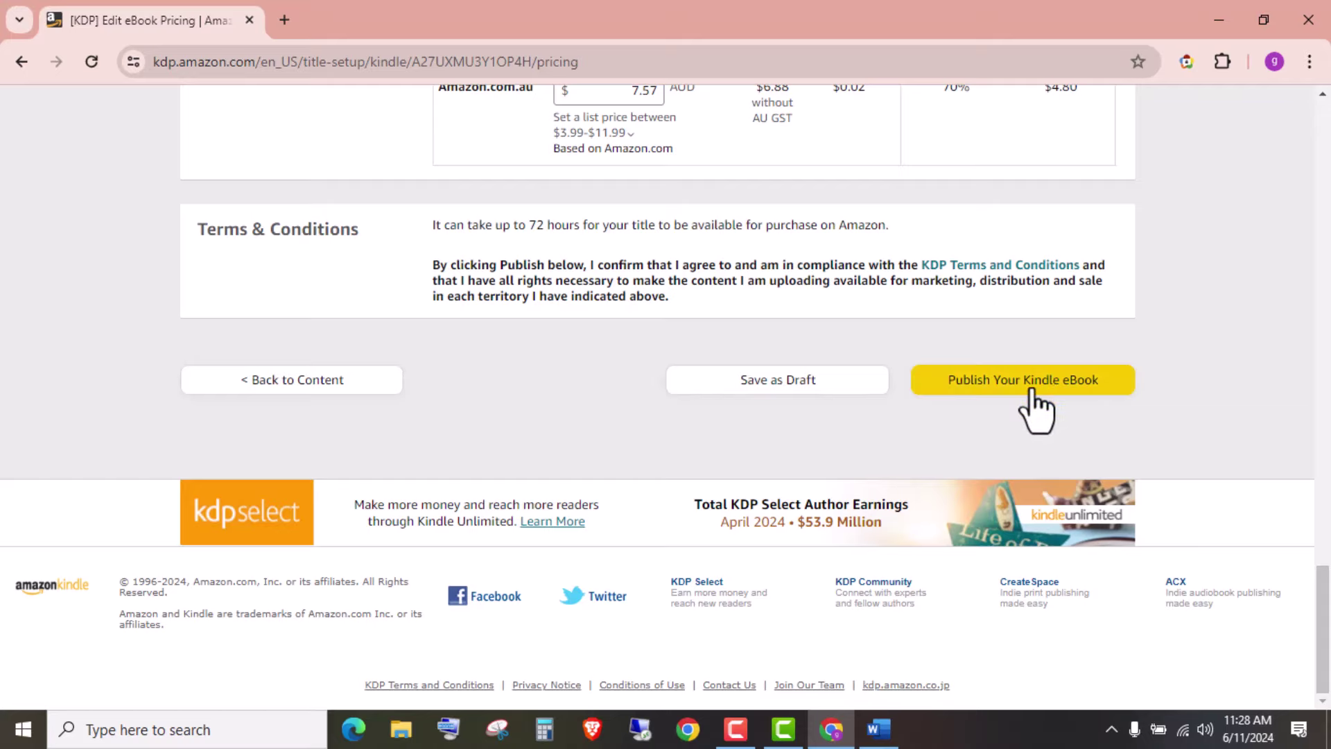
left_click(768, 386)
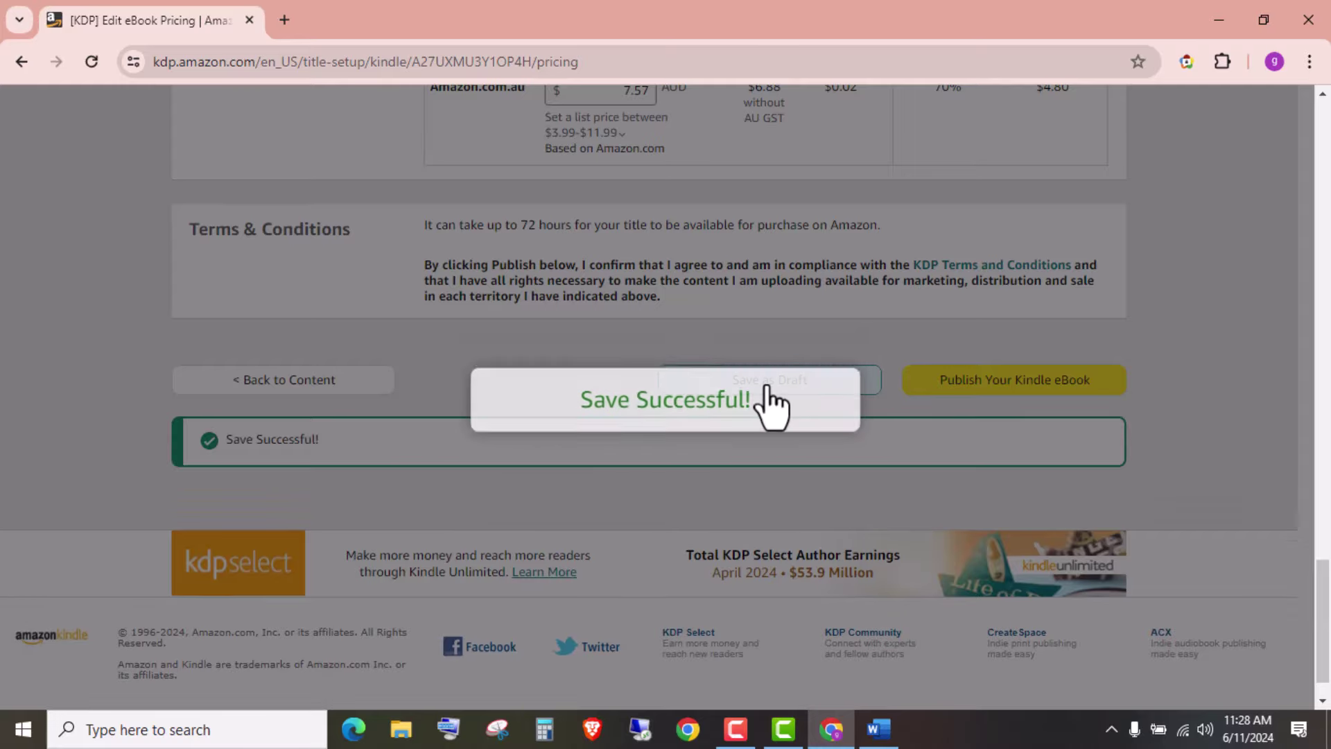
scroll(766, 381, "up", 6)
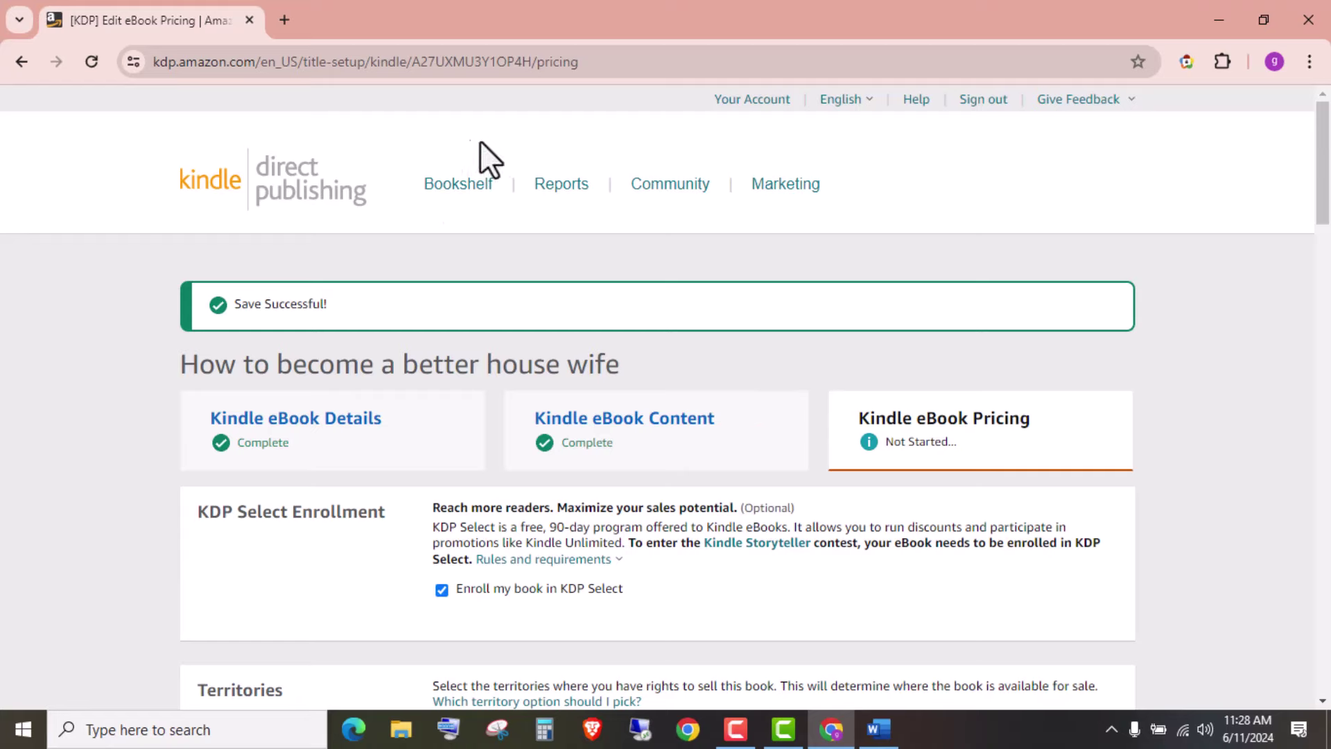
Return to the Bookshelf and create a paperback edition of the $5.00 eBook draft.
left_click(457, 184)
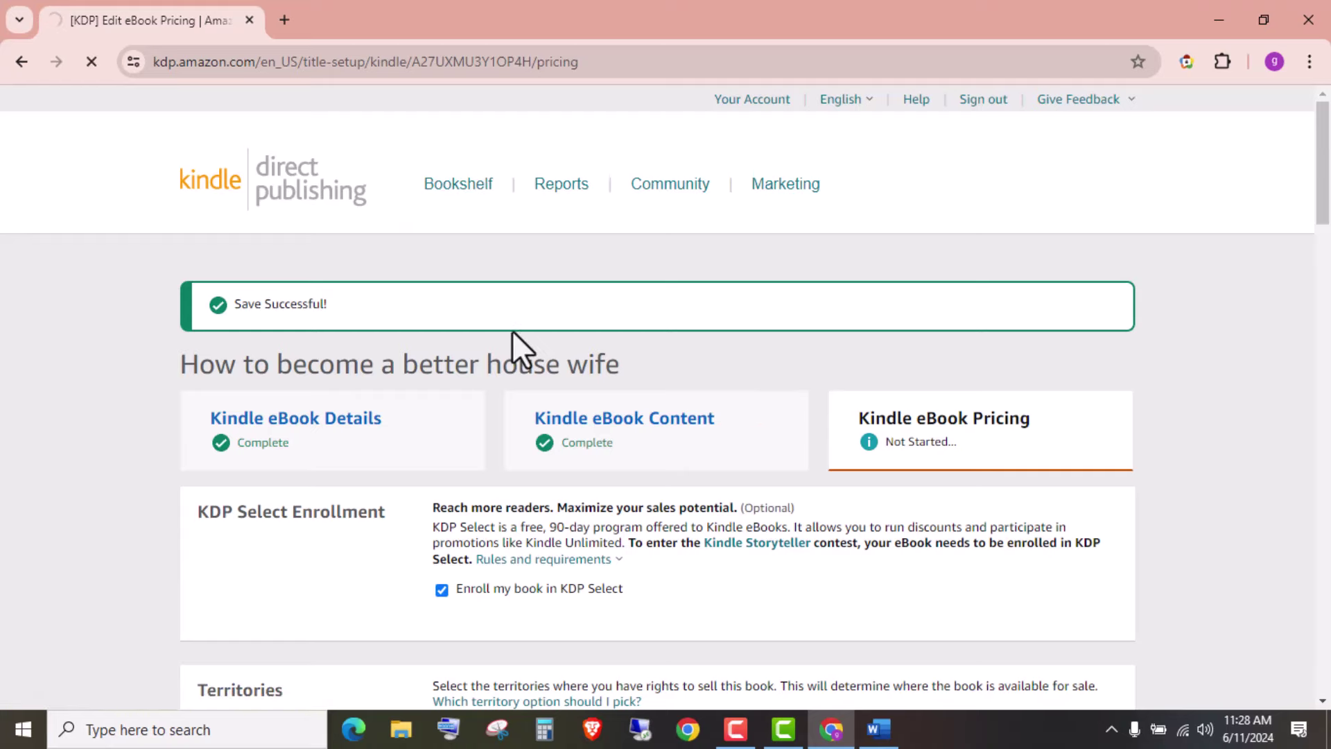
scroll(517, 333, "down", 4)
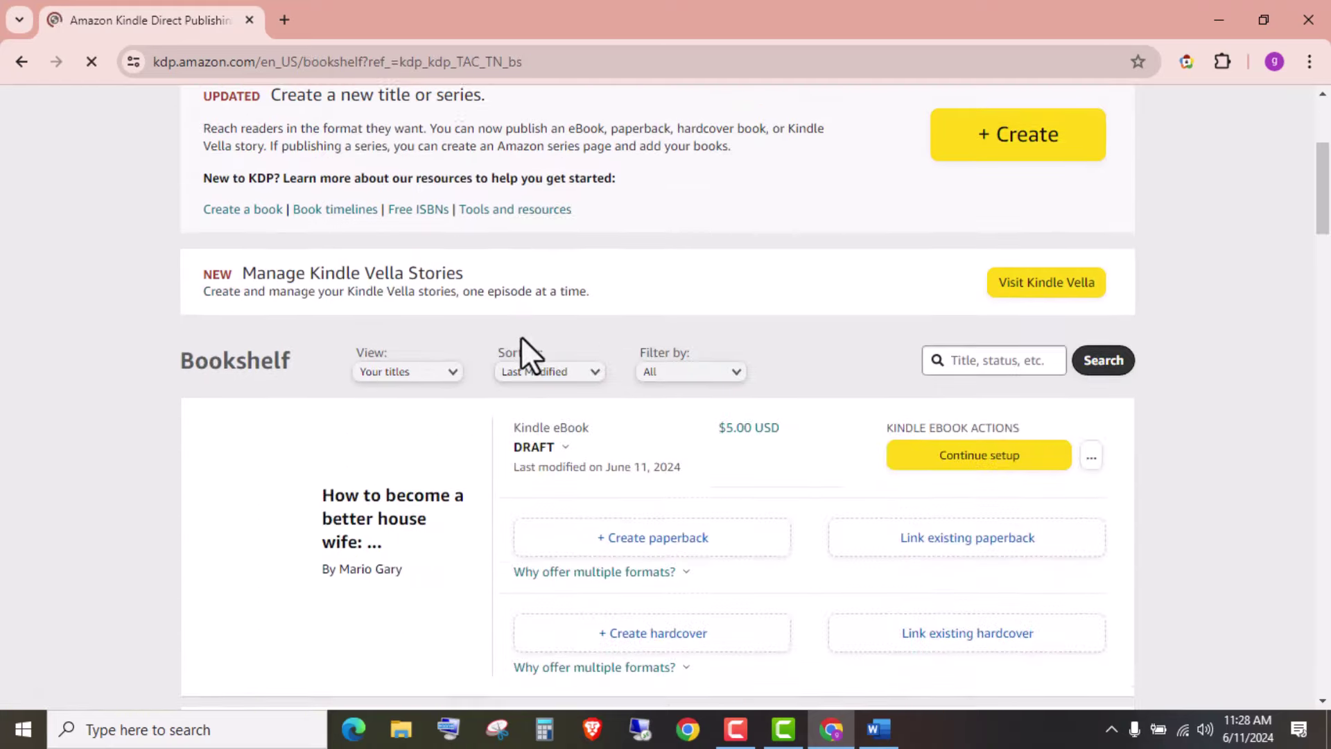
scroll(522, 336, "down", 2)
mouse_move(521, 337)
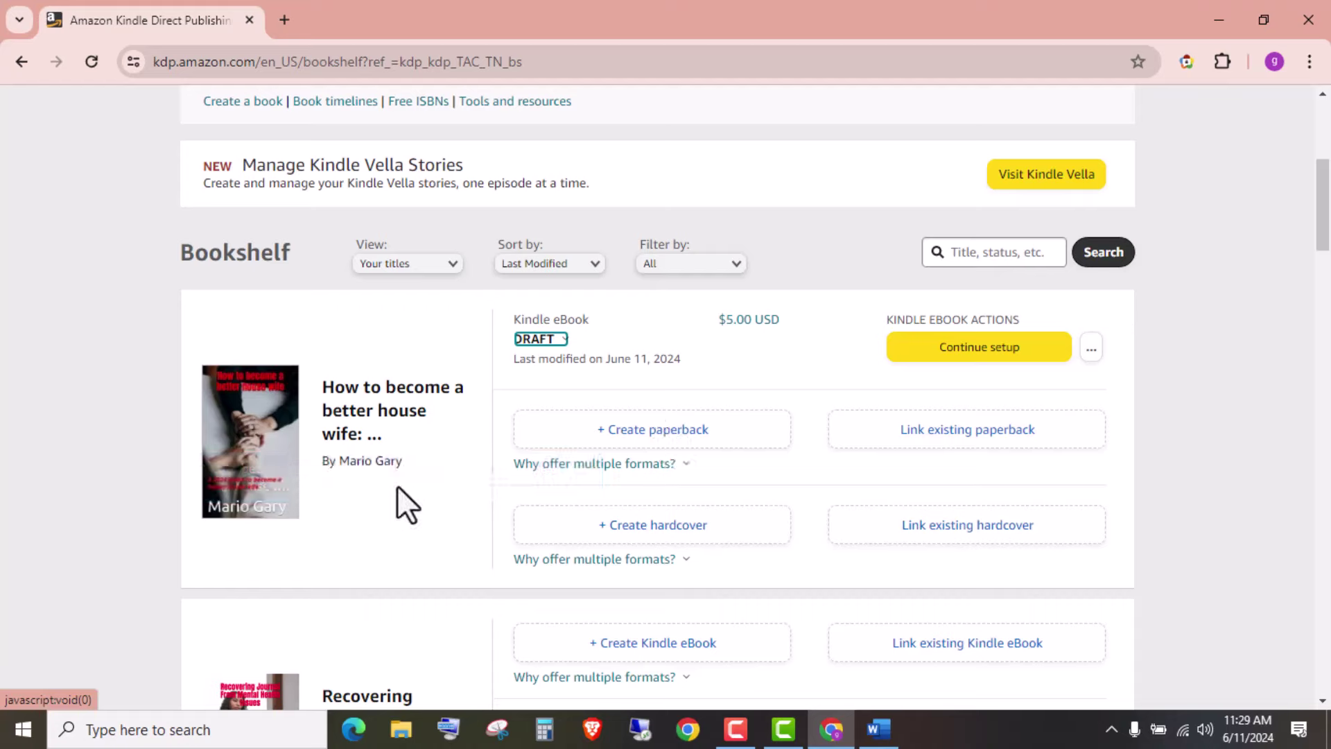
left_click(604, 465)
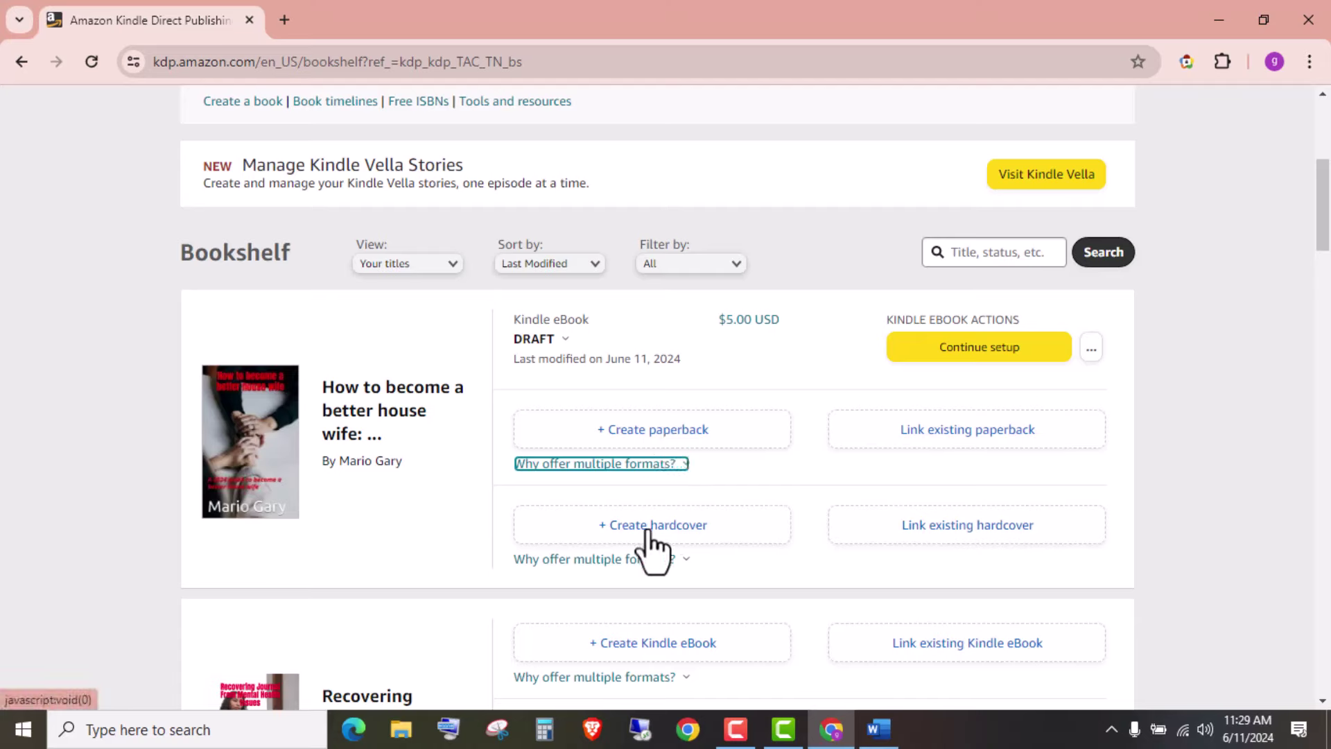
left_click(633, 431)
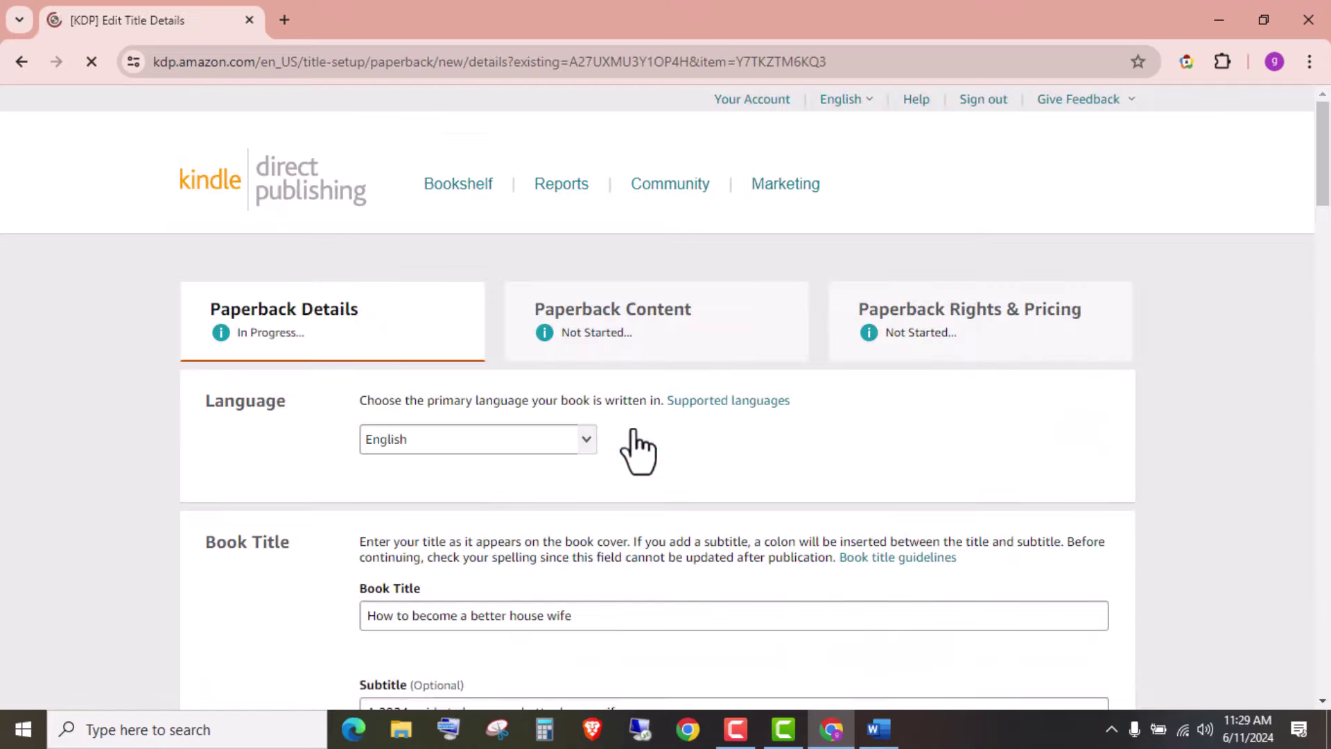
Scroll through the carried-over title, description and keywords down to the Categories section.
scroll(407, 425, "down", 10)
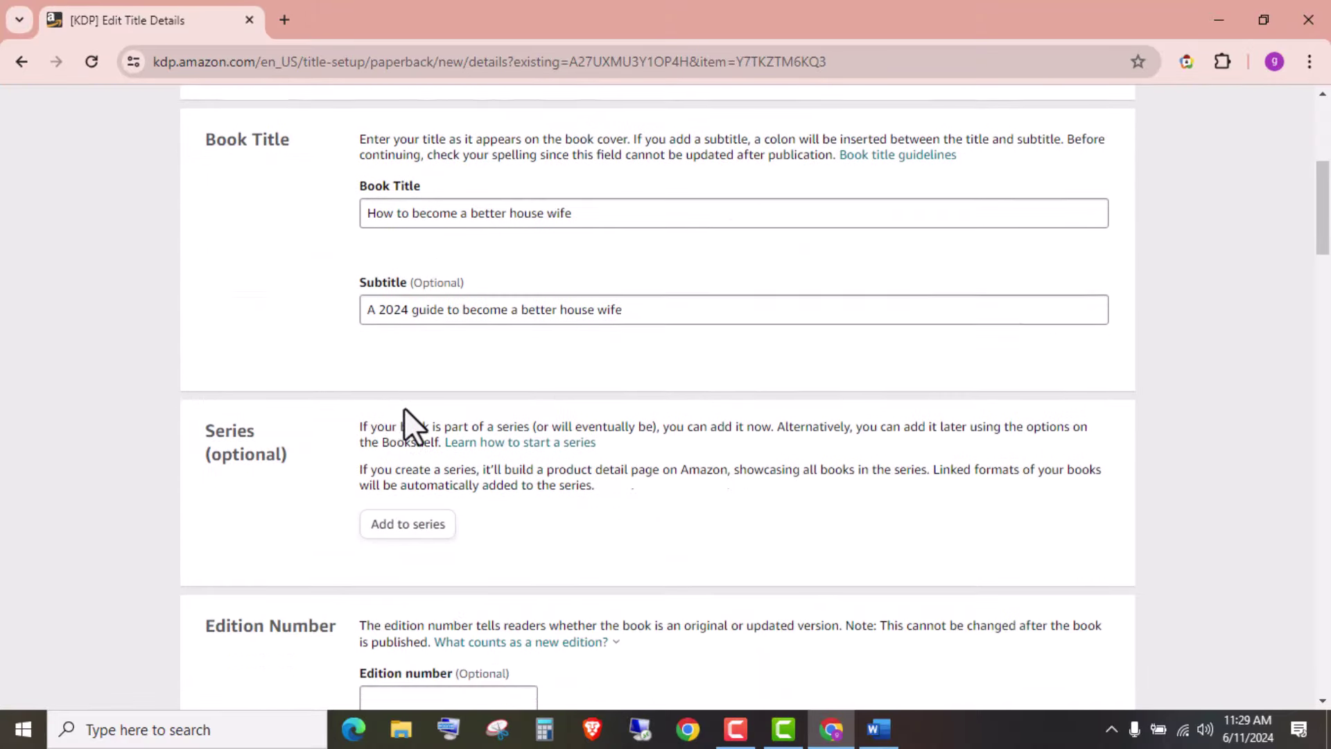
scroll(452, 434, "down", 3)
scroll(444, 428, "down", 7)
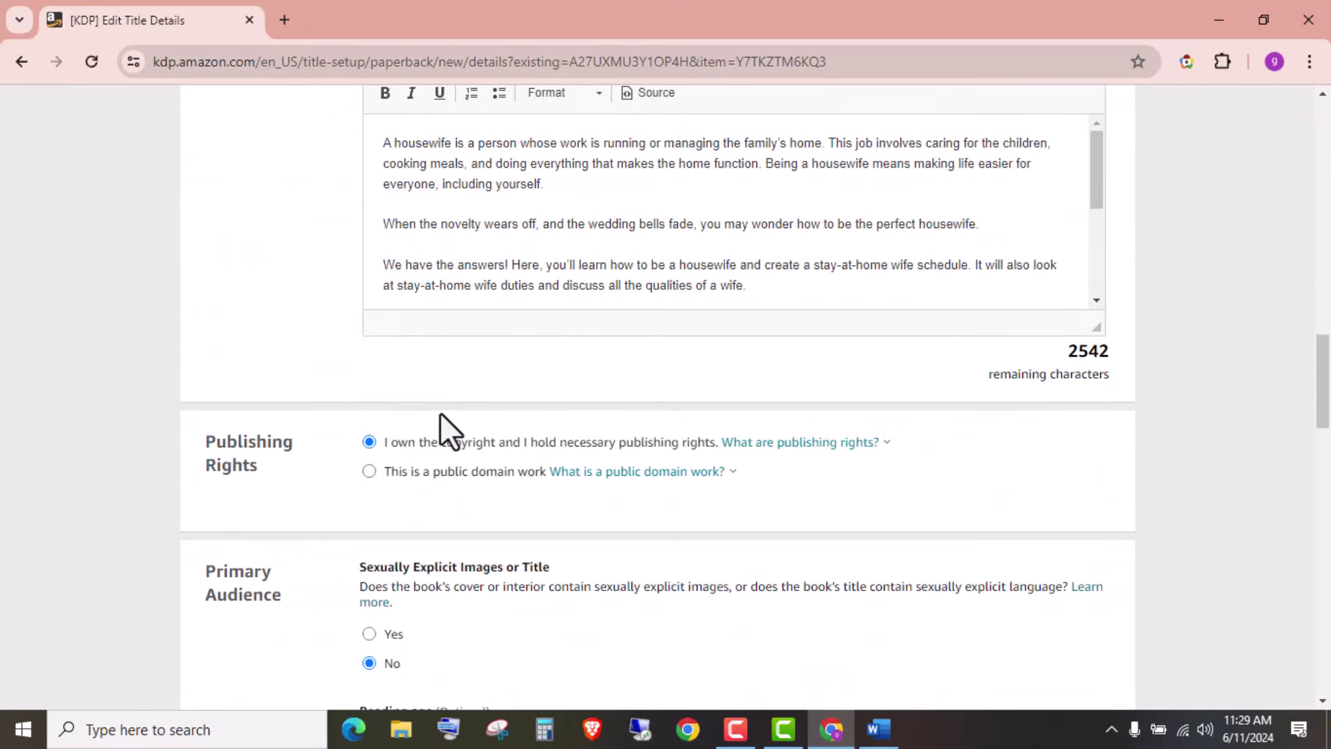
scroll(583, 416, "down", 5)
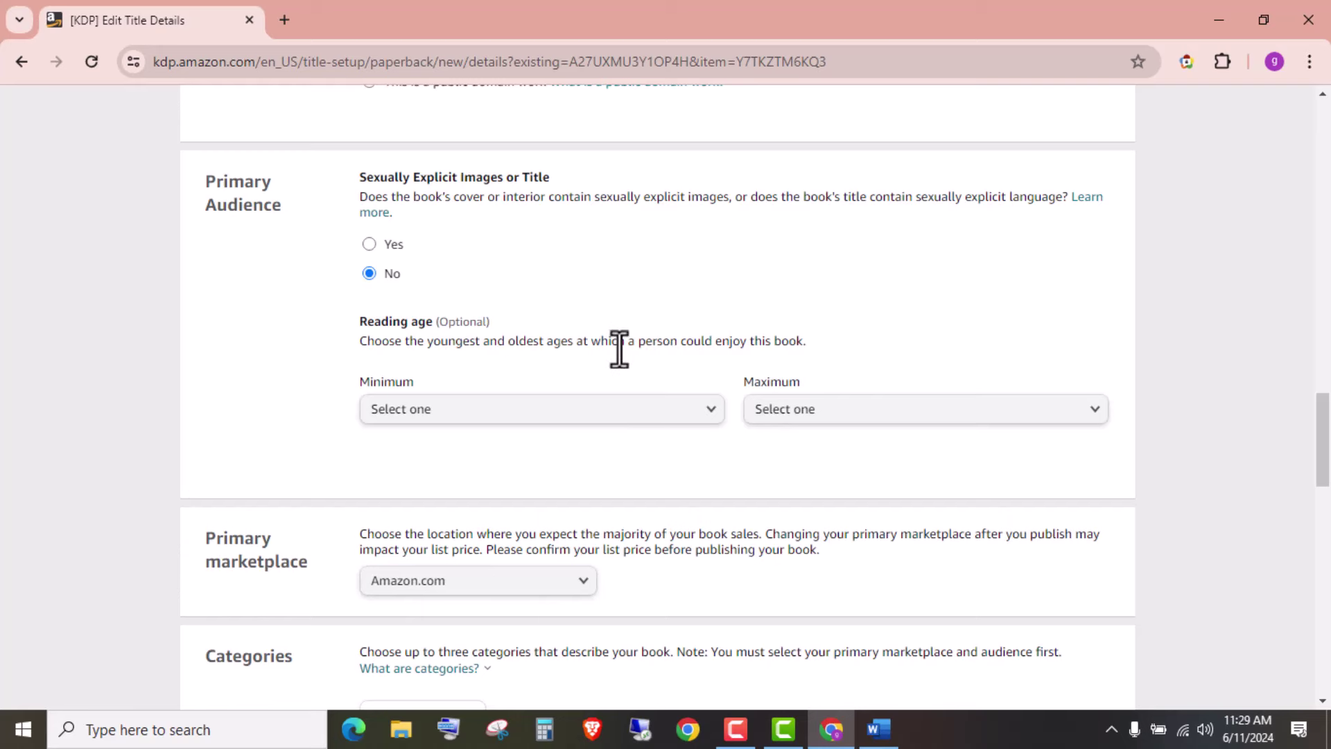
scroll(619, 348, "down", 3)
scroll(618, 348, "down", 4)
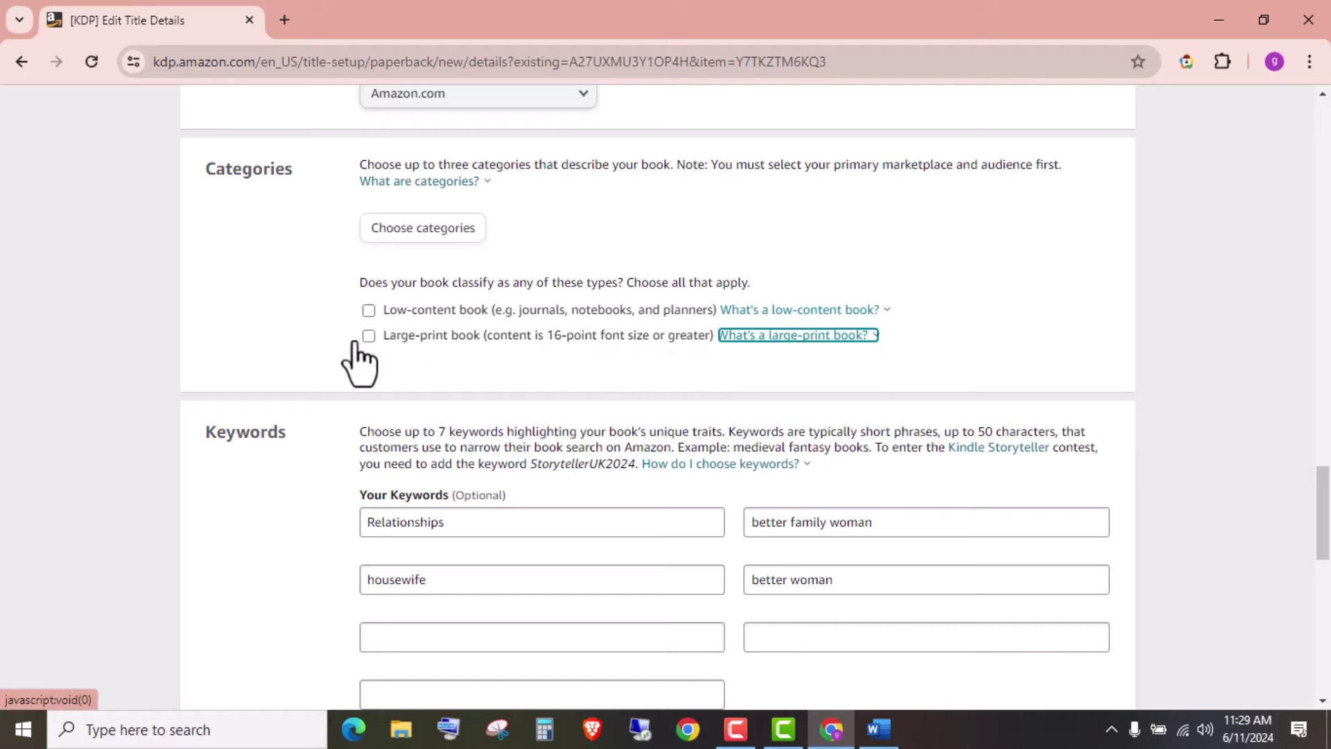
scroll(367, 347, "up", 1)
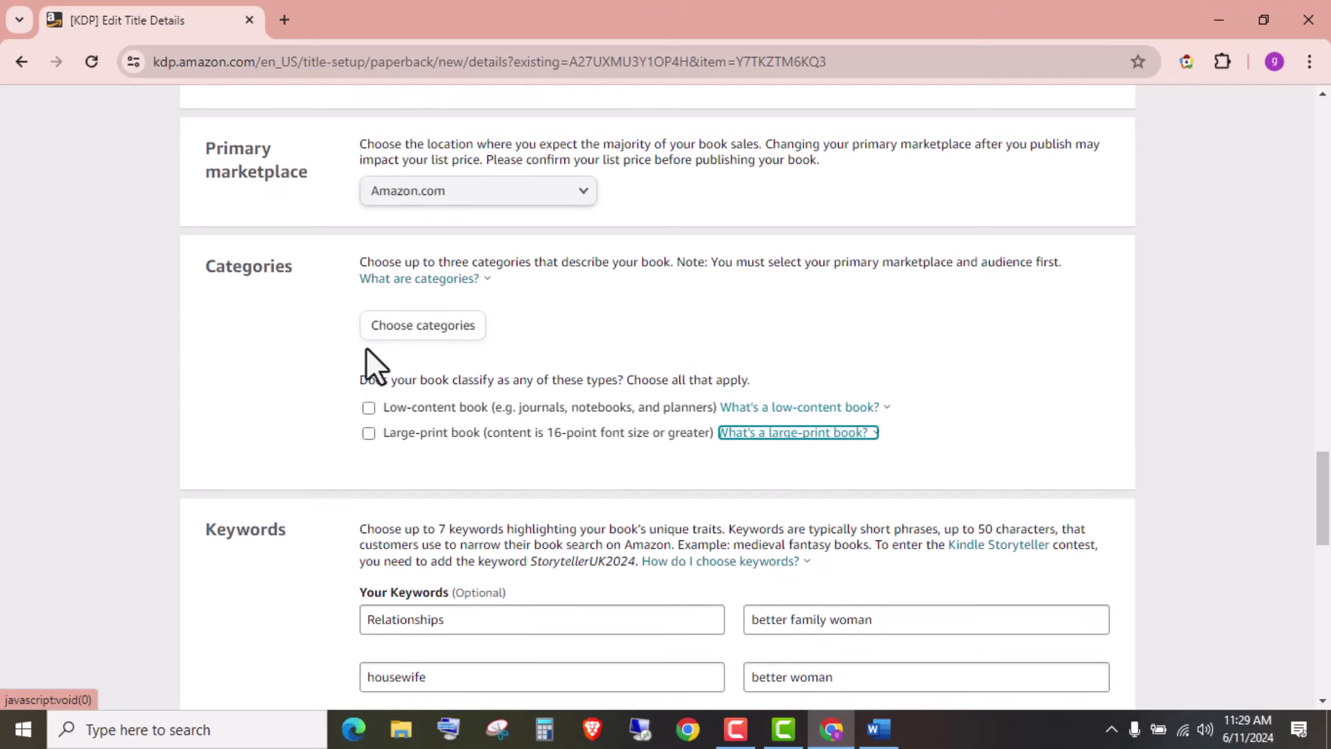
Pick Parenting & Relationships › Family Relationships with General, Motherhood and Parent & Adult Child placements.
left_click(403, 332)
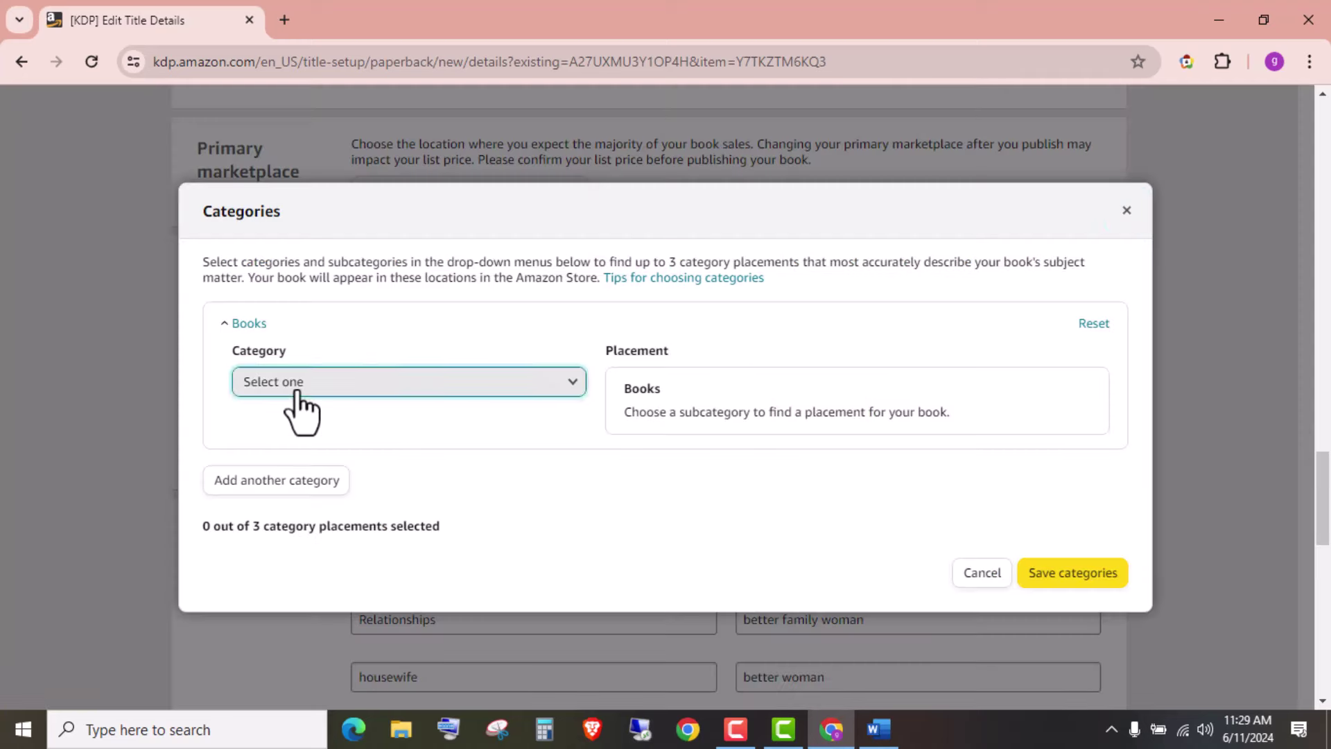
left_click(296, 386)
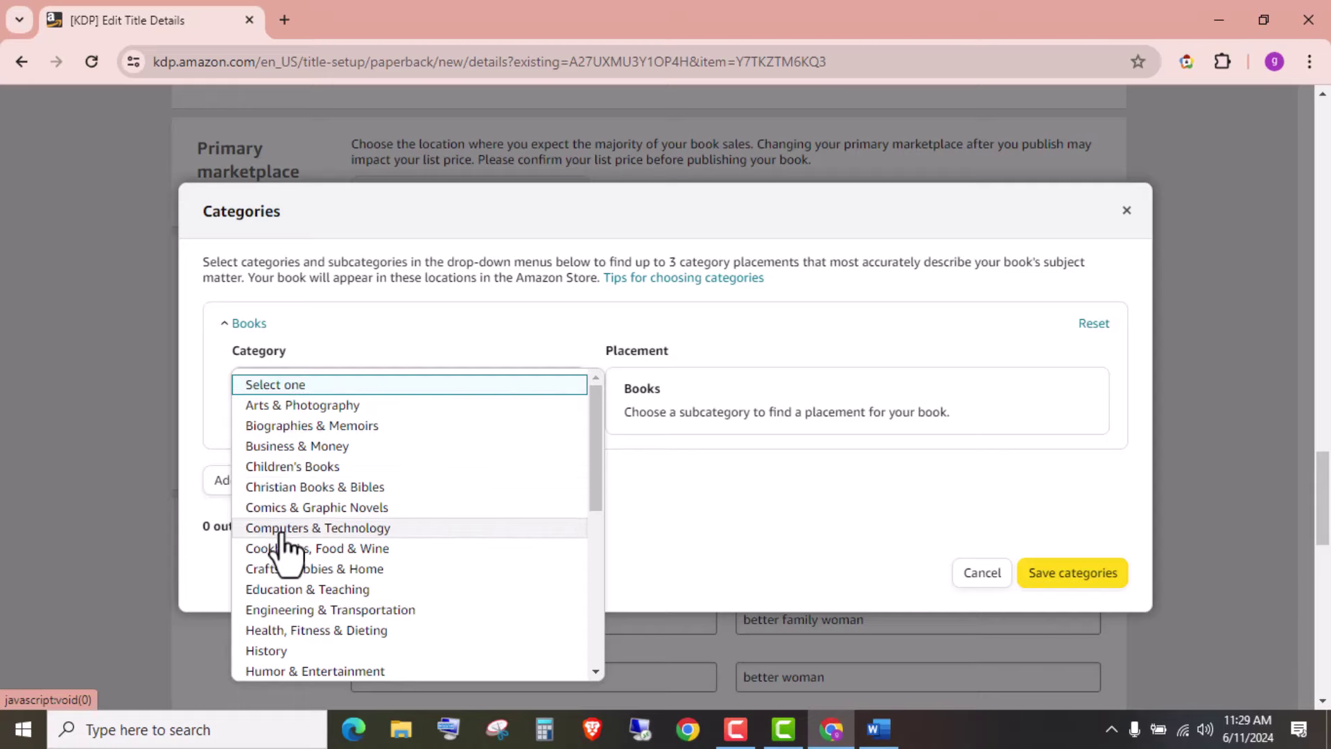
scroll(282, 544, "down", 5)
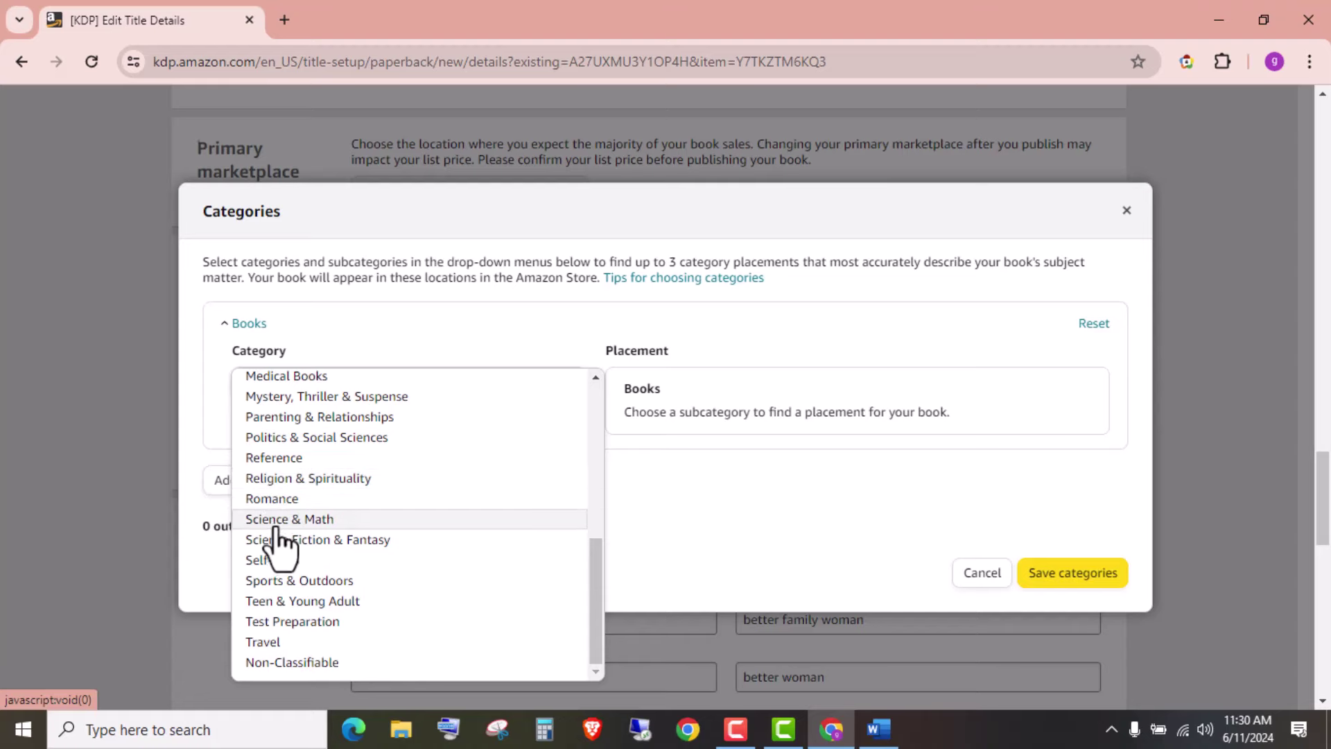
scroll(273, 544, "down", 1)
scroll(273, 543, "up", 2)
scroll(295, 459, "up", 1)
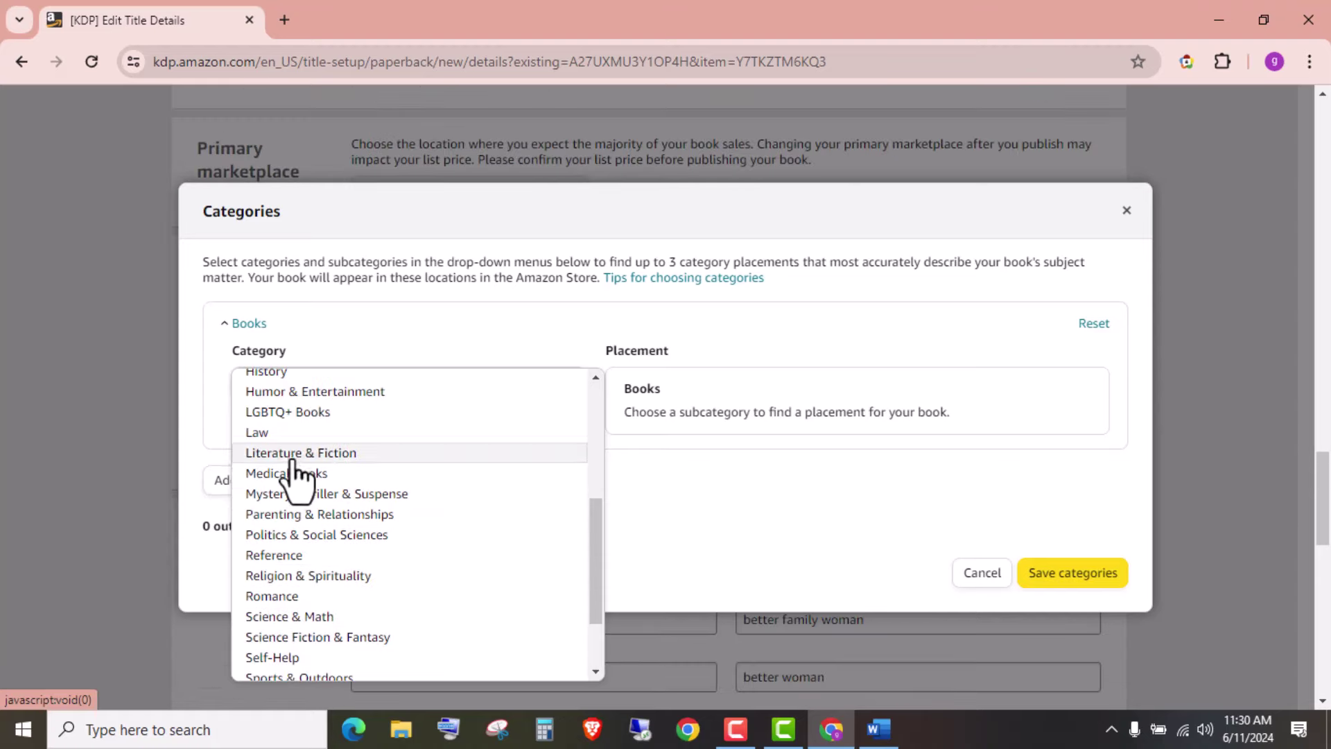
left_click(291, 513)
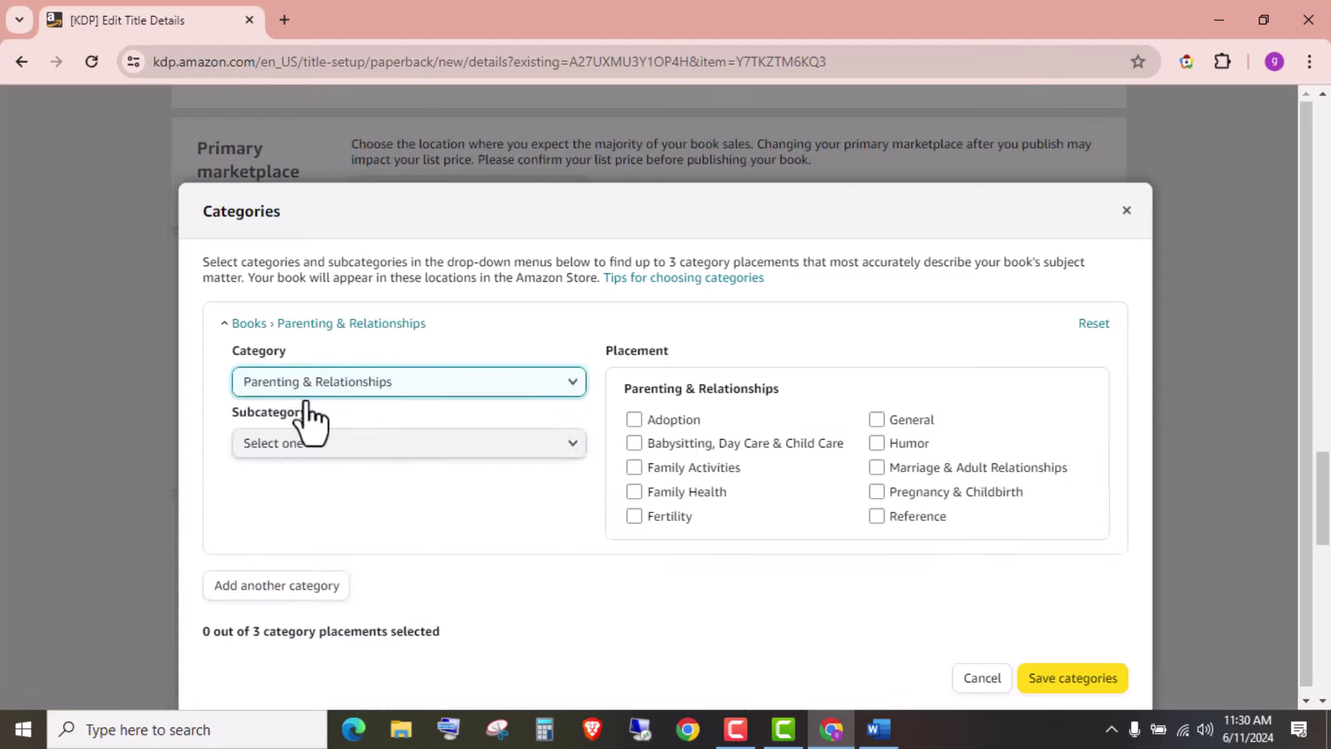
left_click(277, 444)
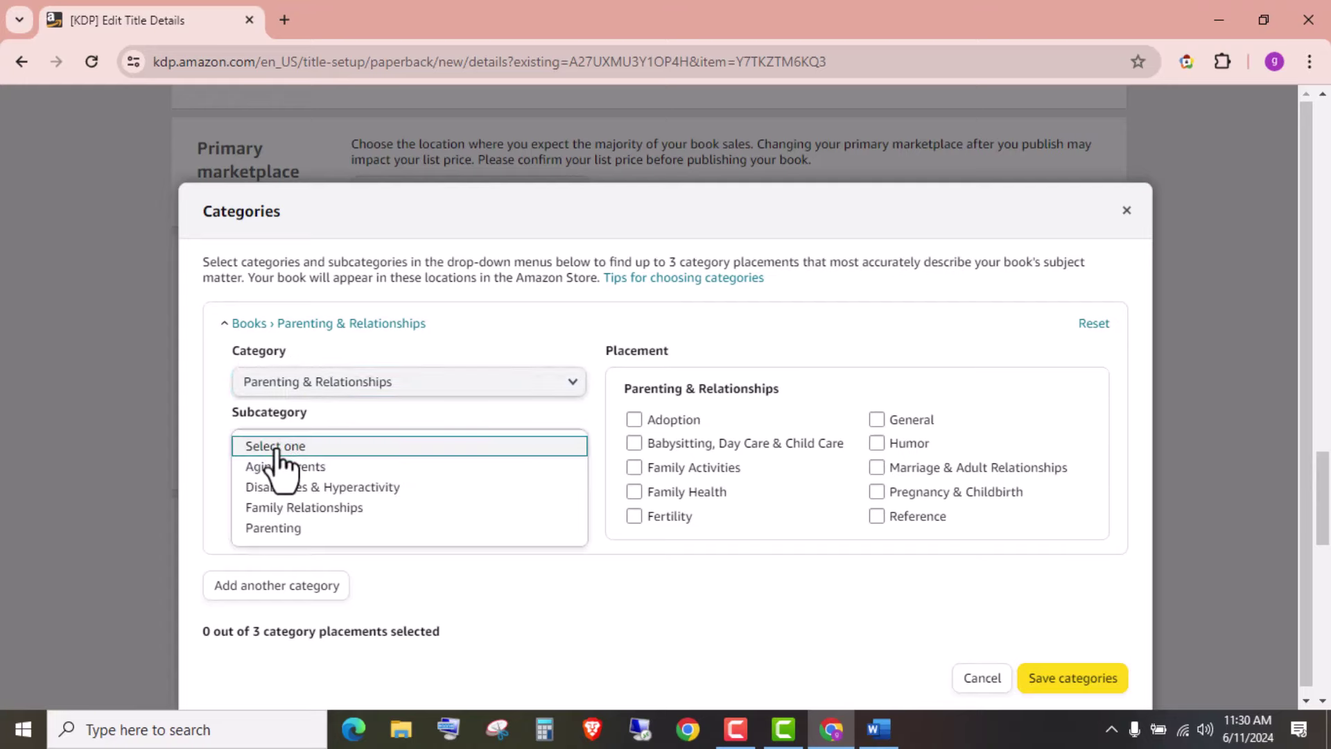
left_click(277, 508)
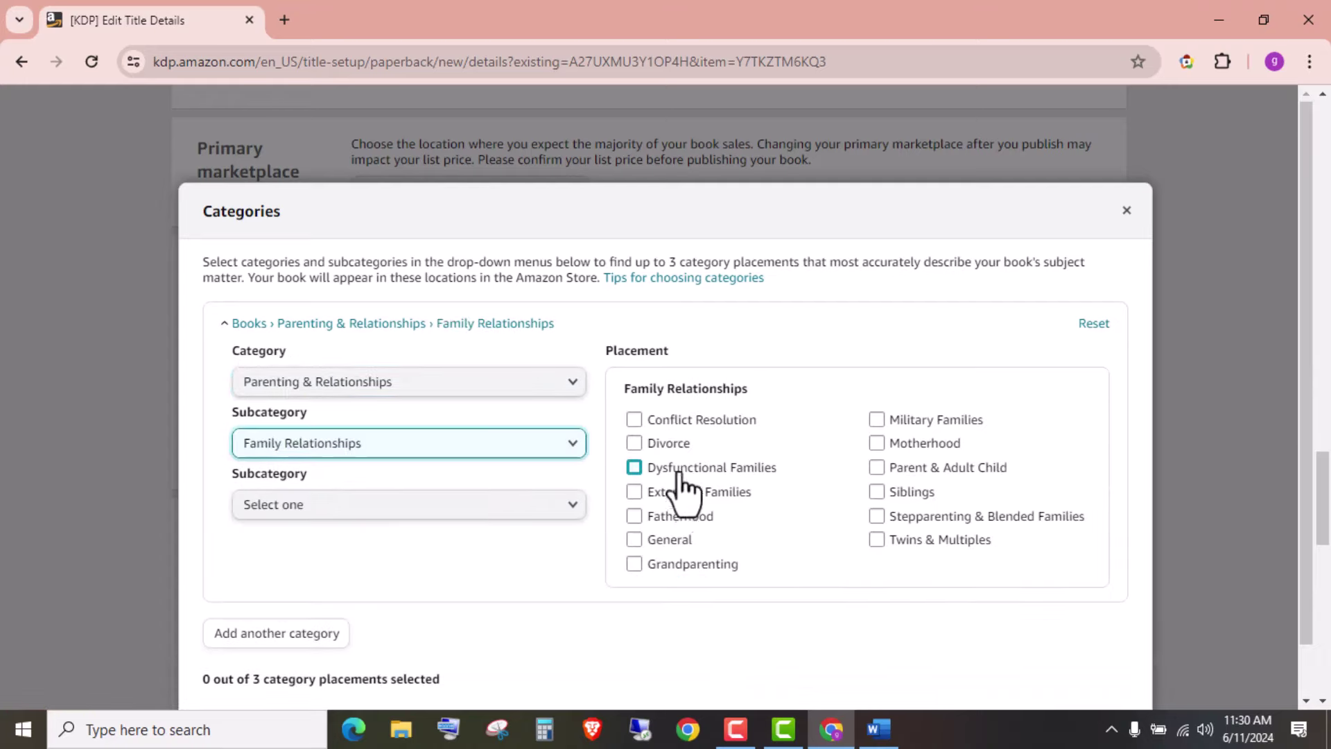
left_click(634, 541)
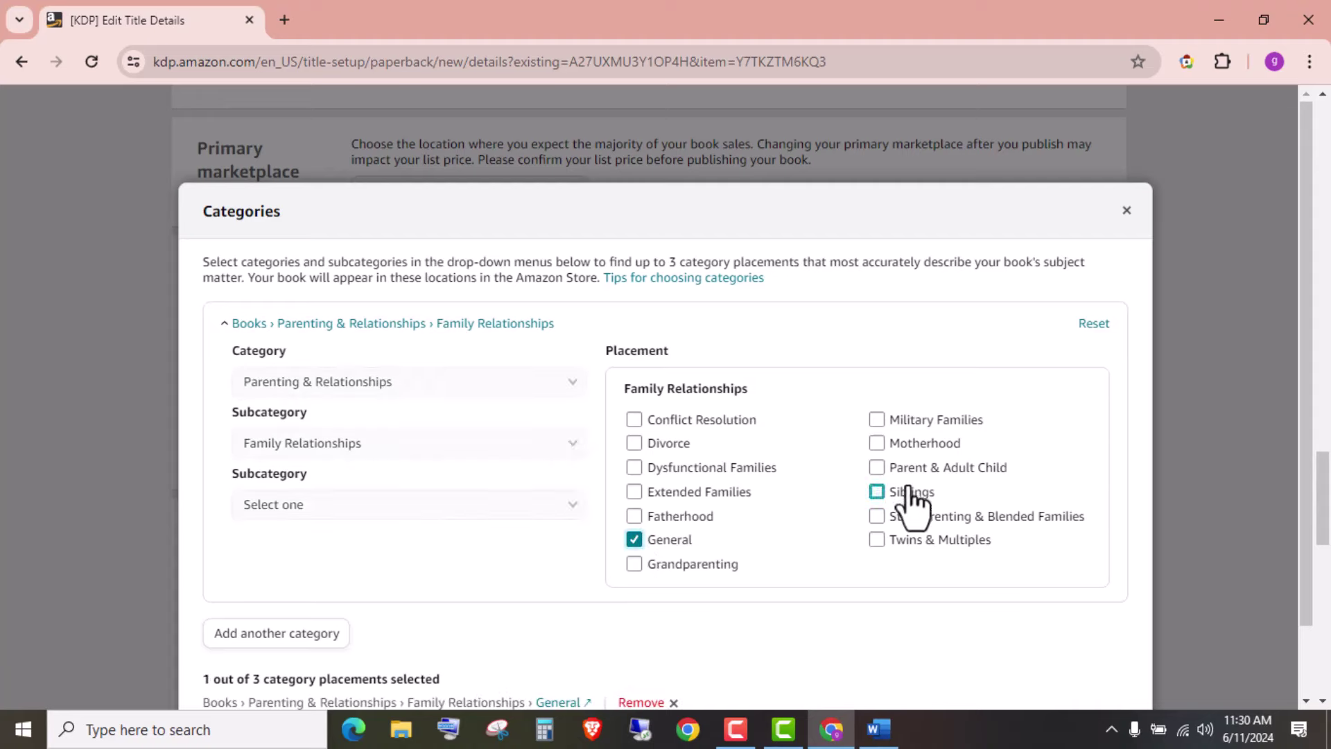
left_click(878, 444)
left_click(877, 469)
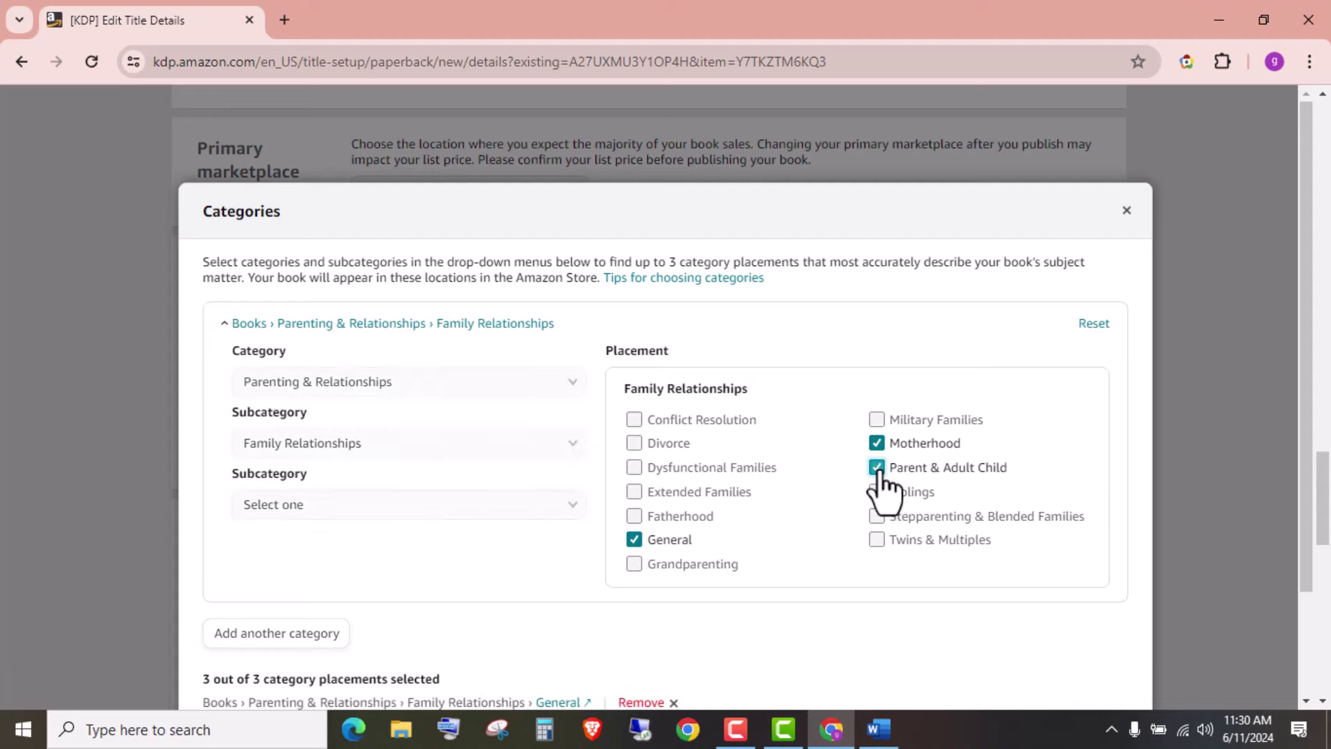
Save the three categories, then save the paperback details and continue to Content.
scroll(694, 461, "down", 2)
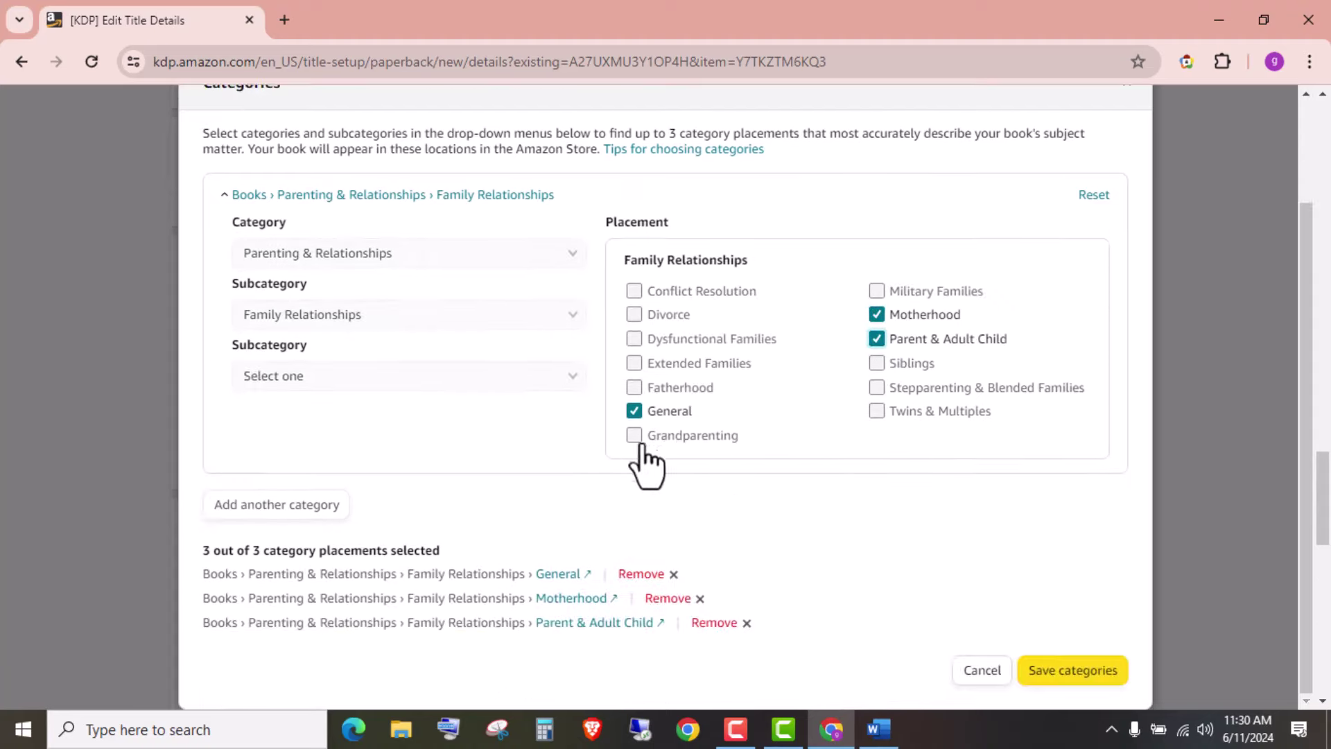
left_click(1079, 639)
scroll(569, 485, "down", 5)
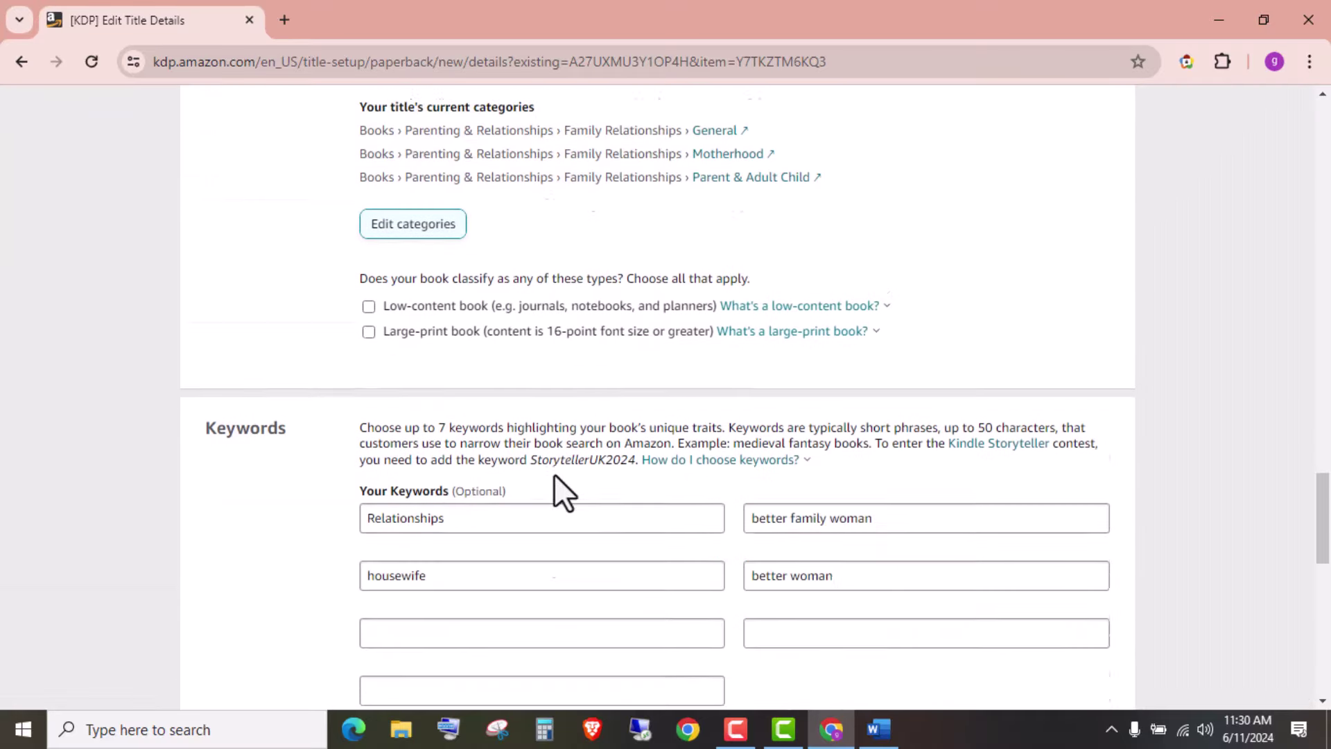
scroll(555, 474, "down", 2)
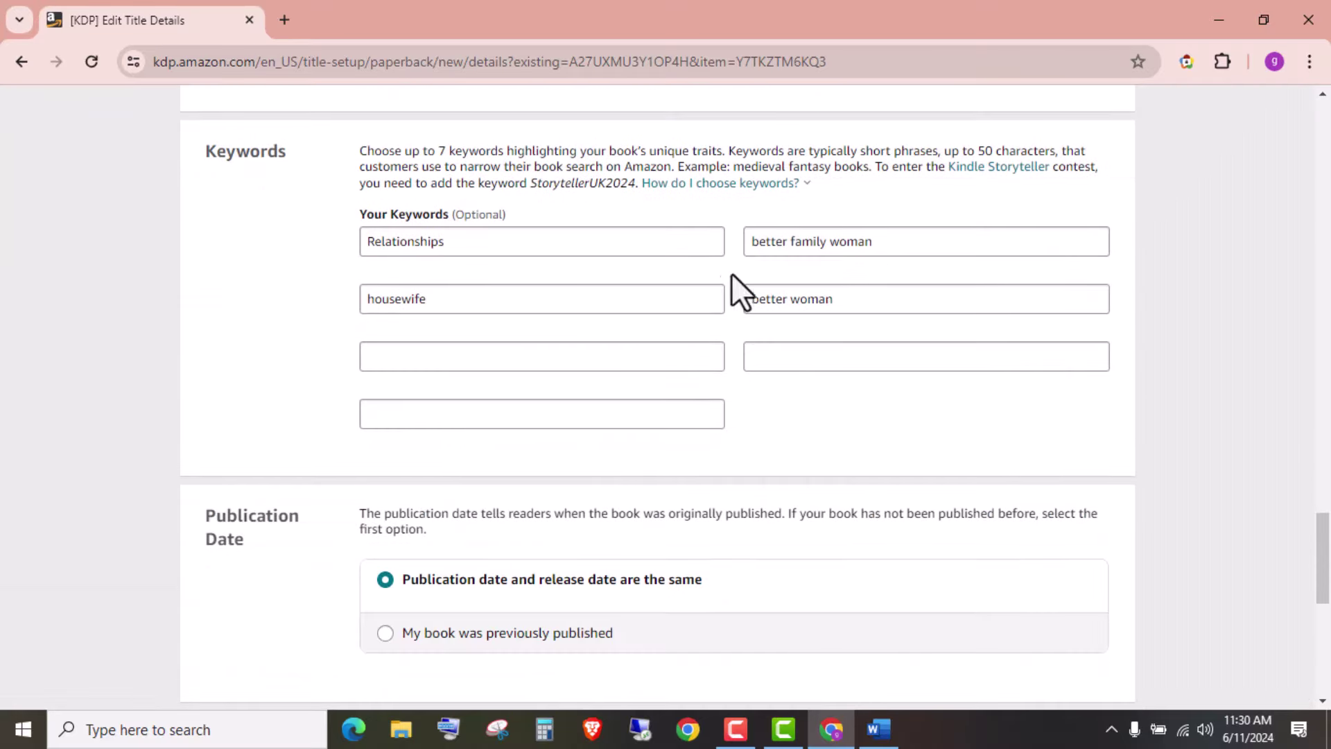
scroll(585, 328, "down", 3)
scroll(486, 343, "down", 2)
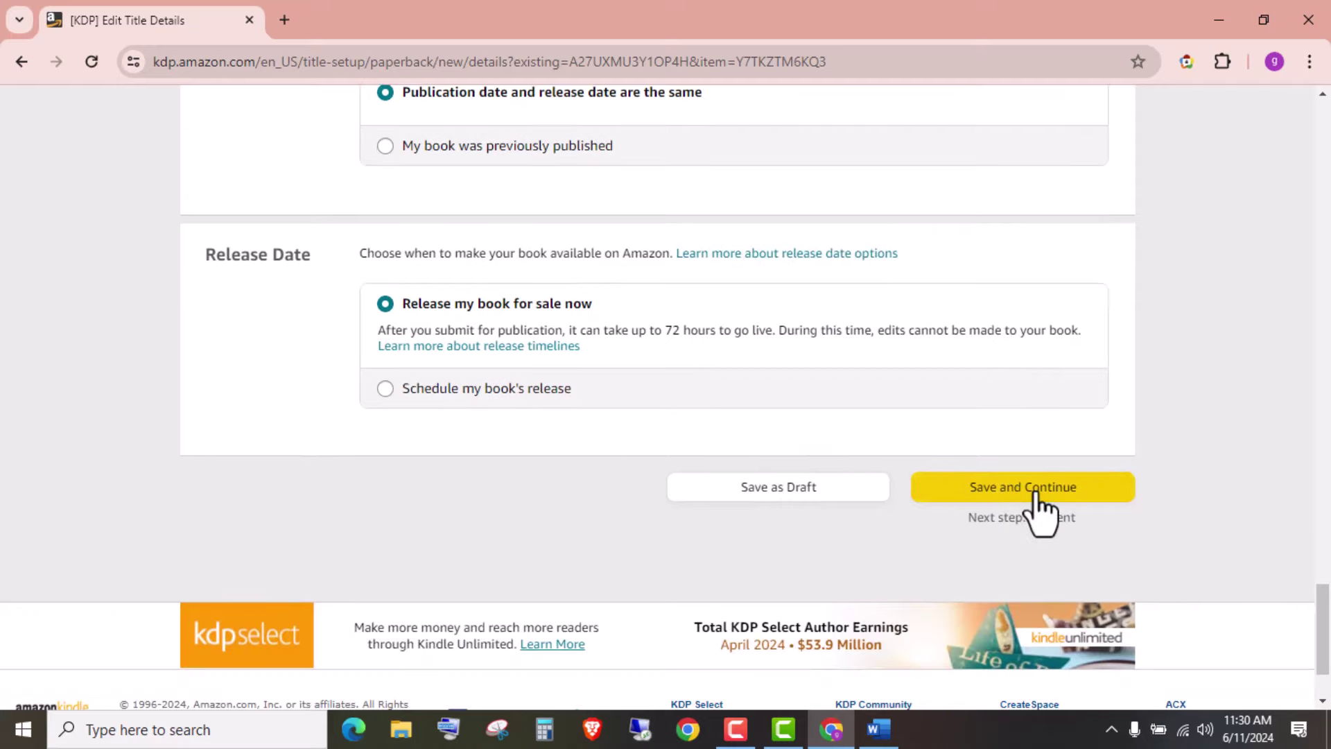
left_click(1037, 491)
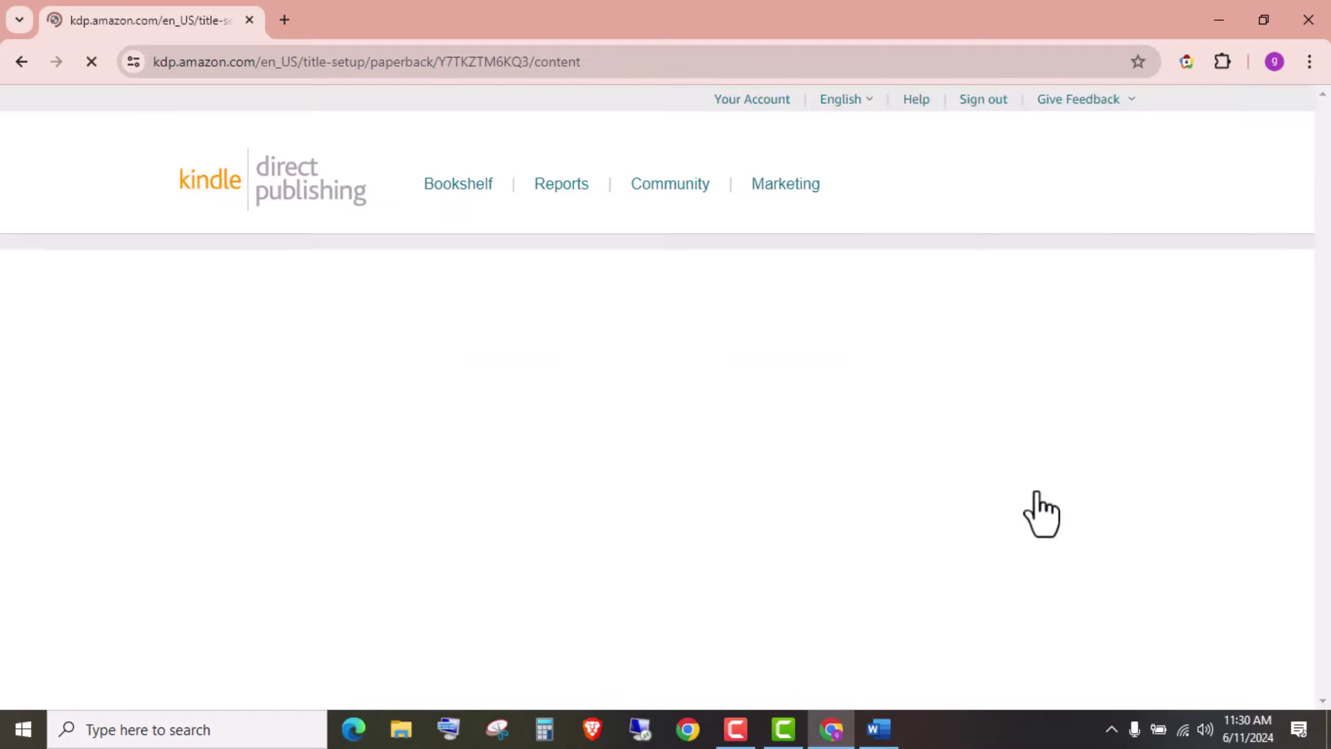
scroll(588, 408, "down", 5)
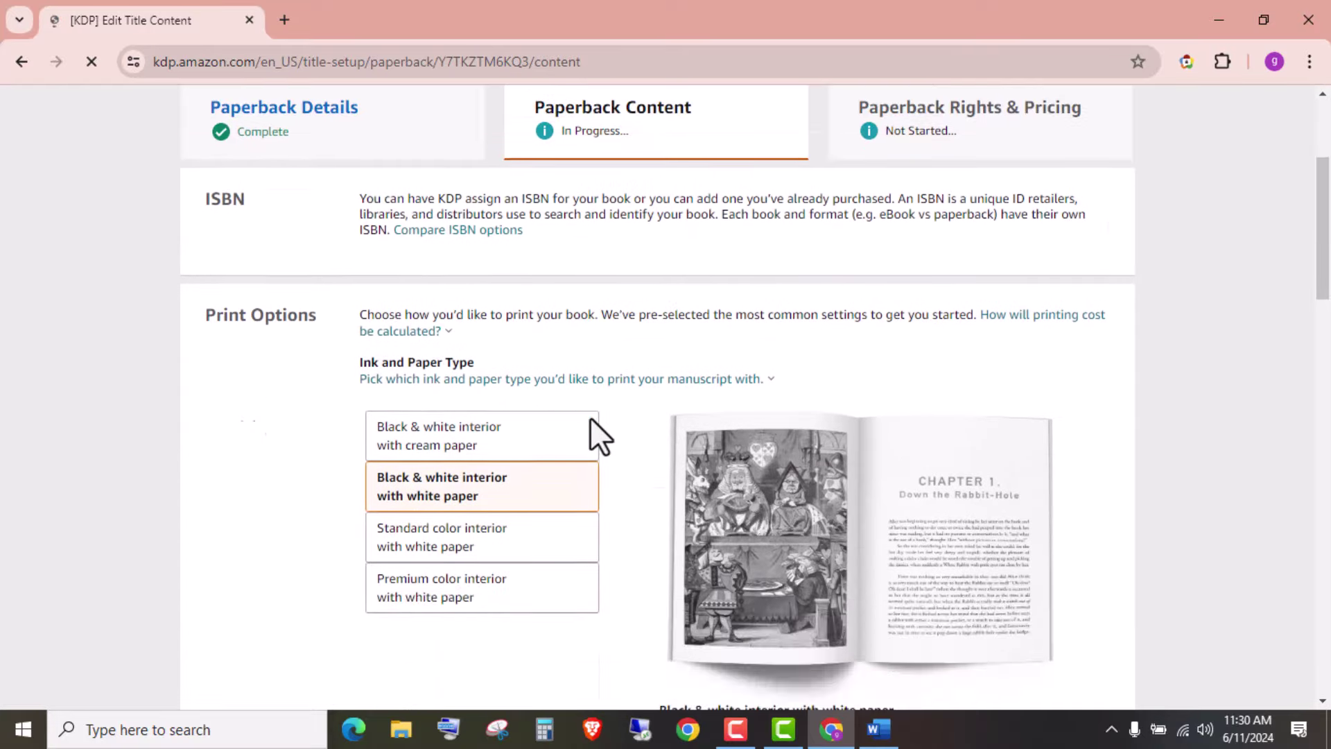
scroll(555, 381, "up", 2)
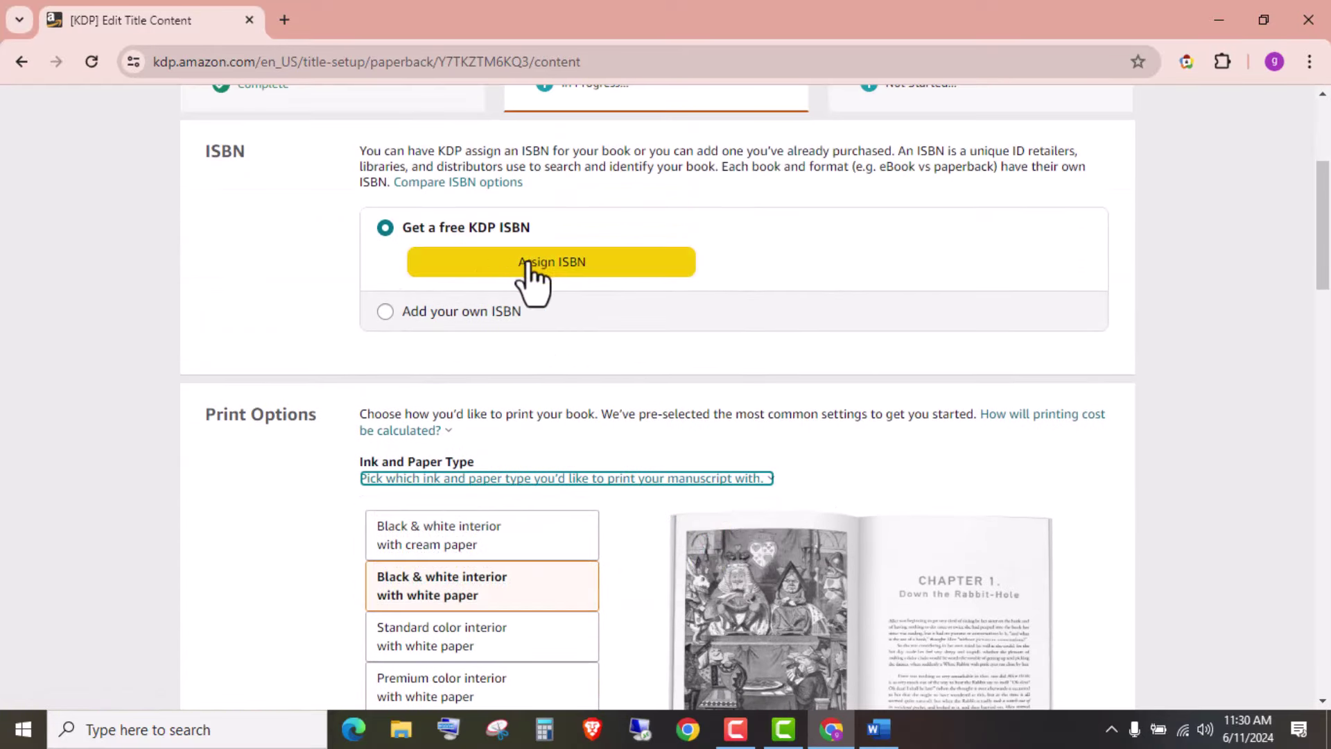
scroll(574, 268, "up", 3)
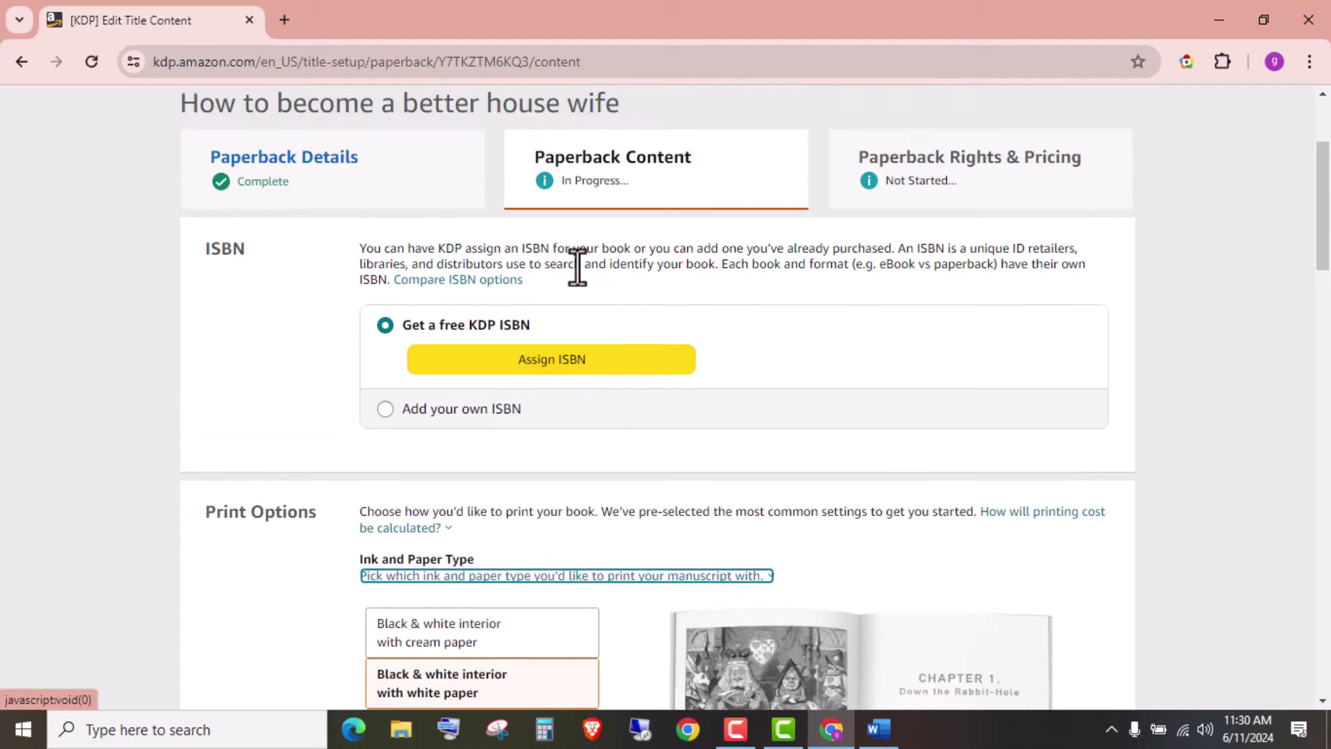
scroll(588, 274, "down", 3)
scroll(589, 222, "up", 5)
scroll(567, 314, "down", 2)
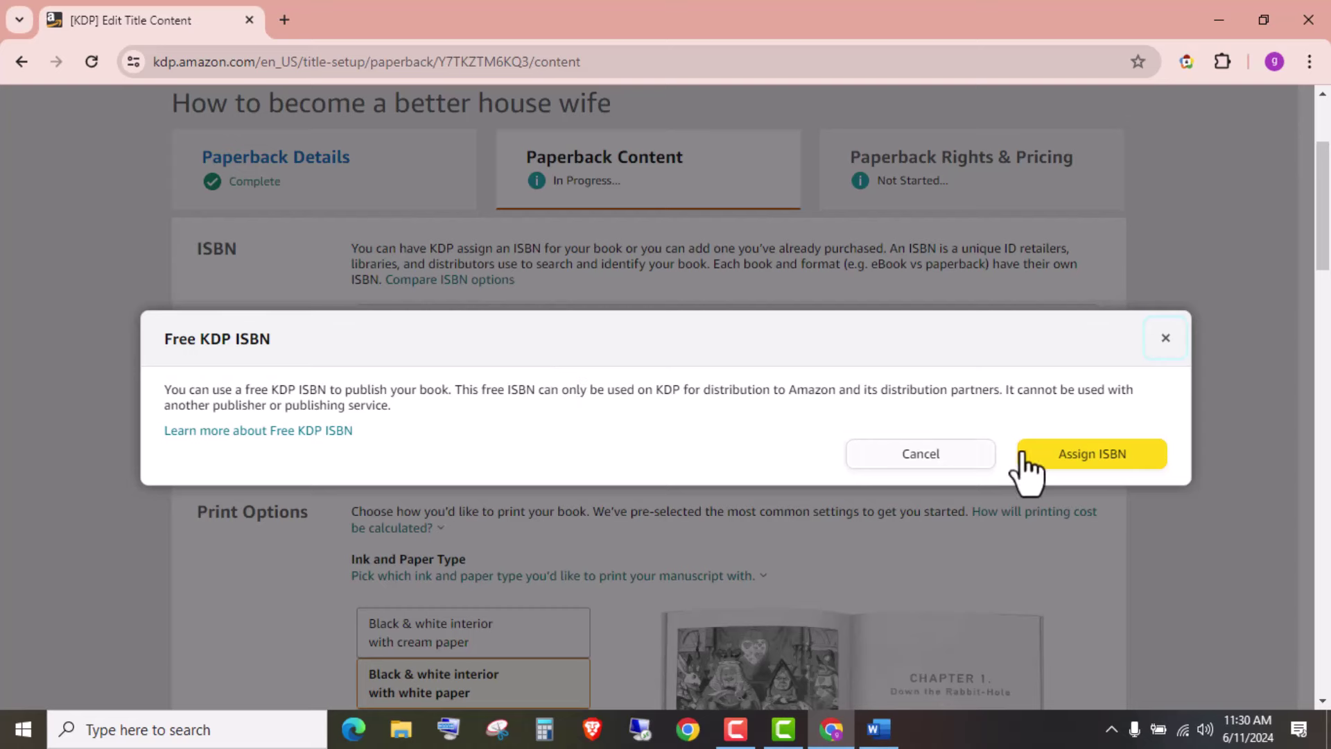
left_click(1058, 456)
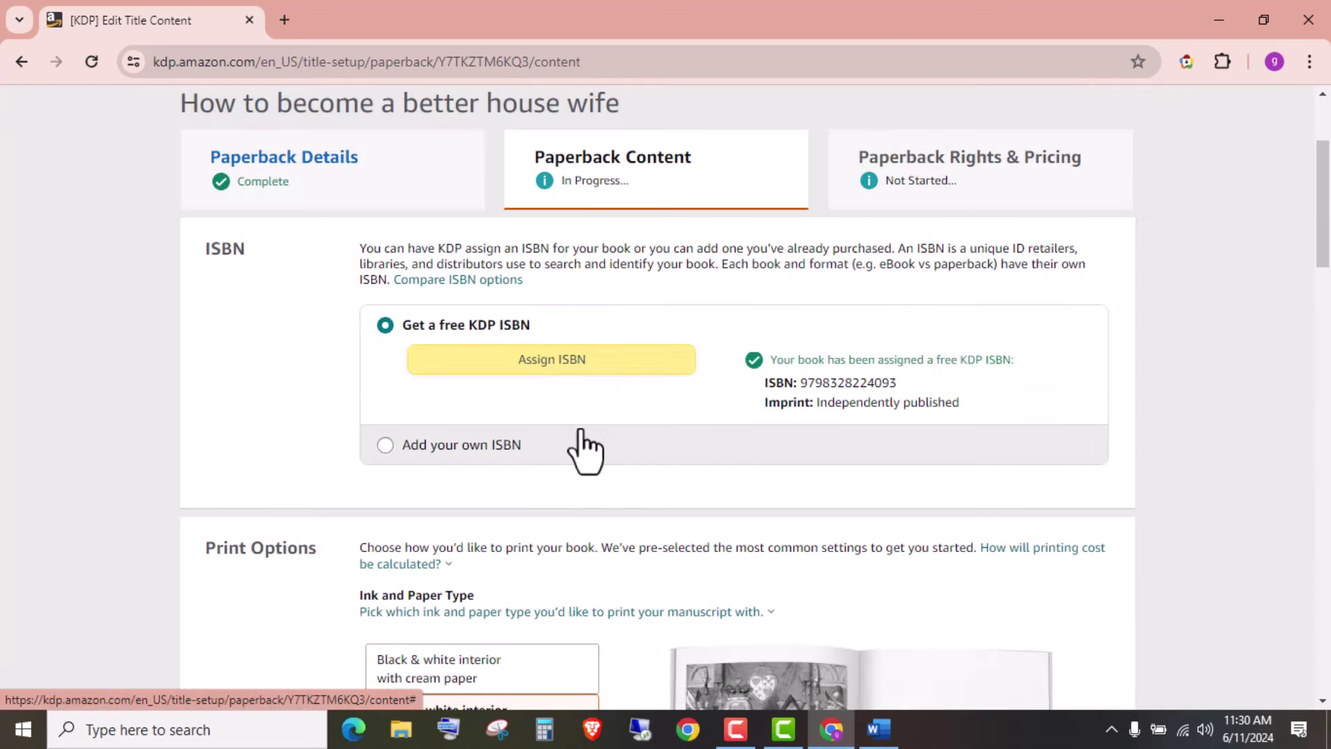
scroll(586, 451, "down", 1)
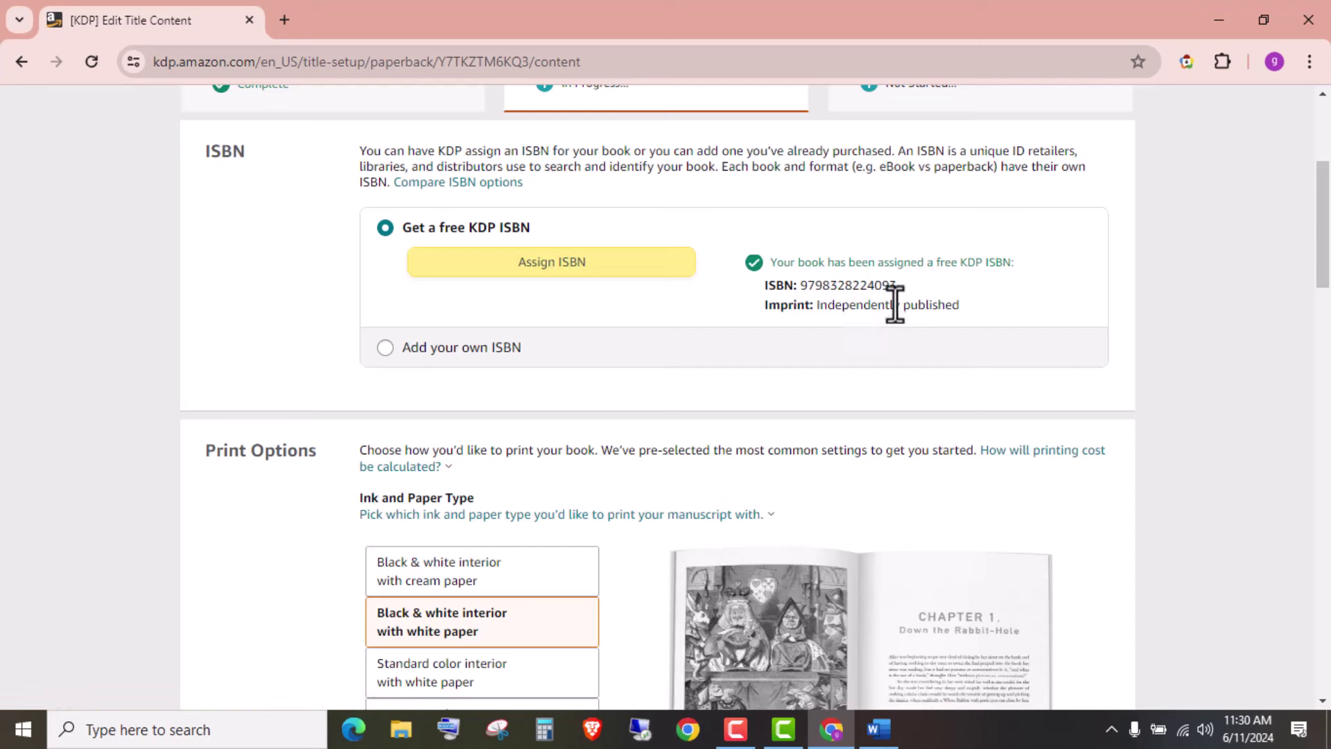
scroll(701, 354, "down", 4)
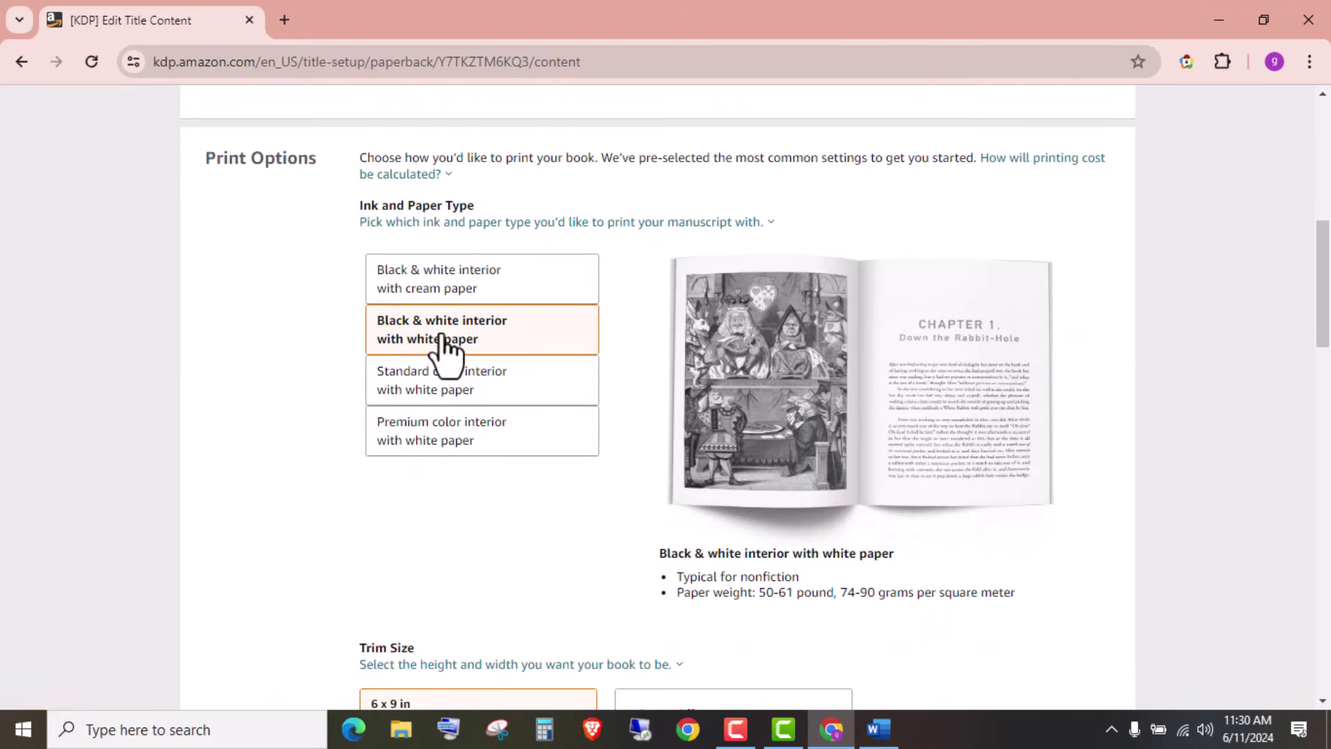
scroll(721, 389, "down", 3)
scroll(660, 345, "down", 3)
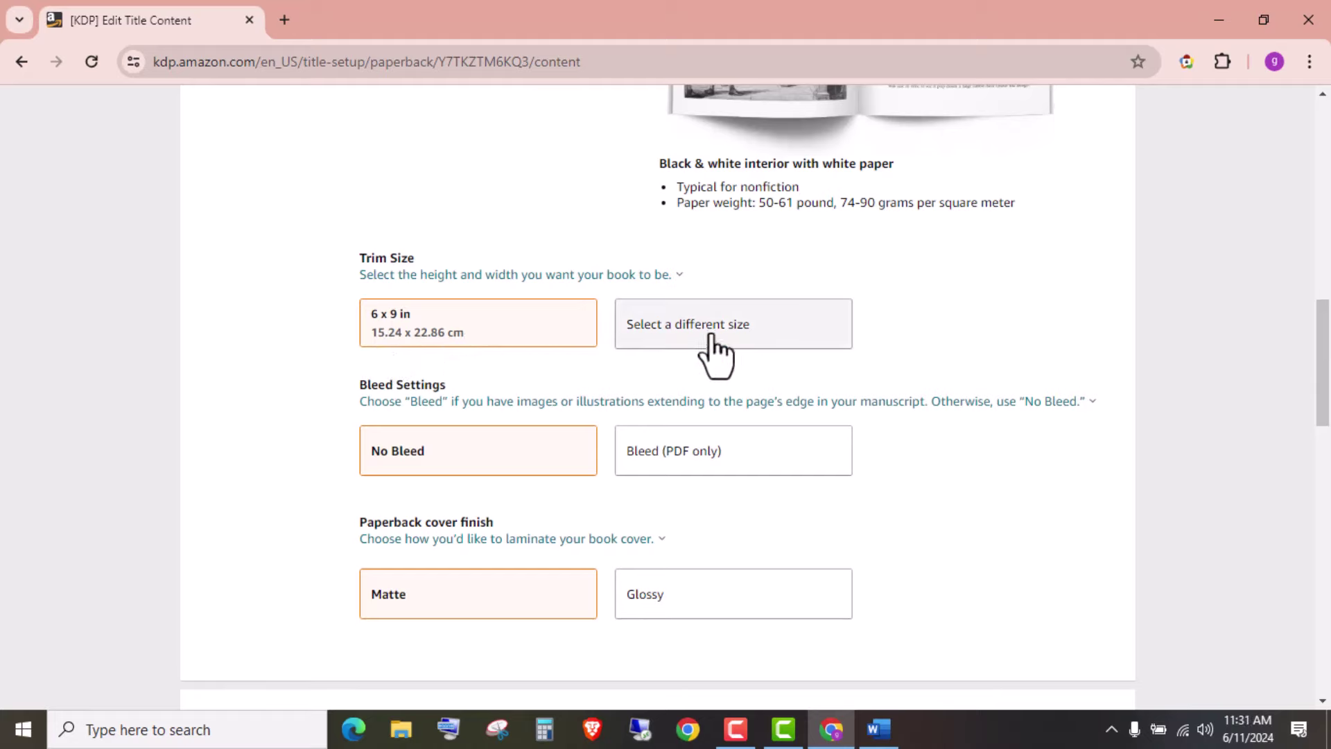
scroll(489, 347, "down", 1)
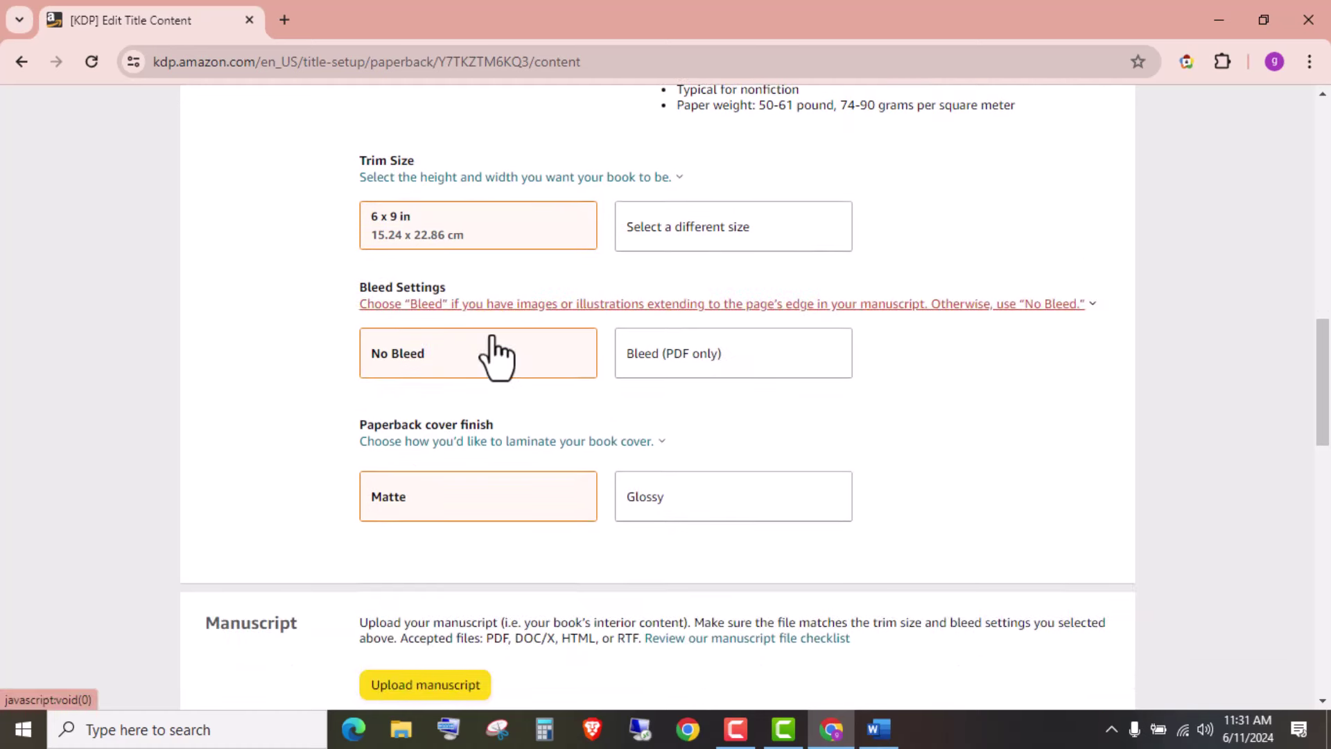
scroll(542, 367, "down", 2)
scroll(529, 347, "down", 2)
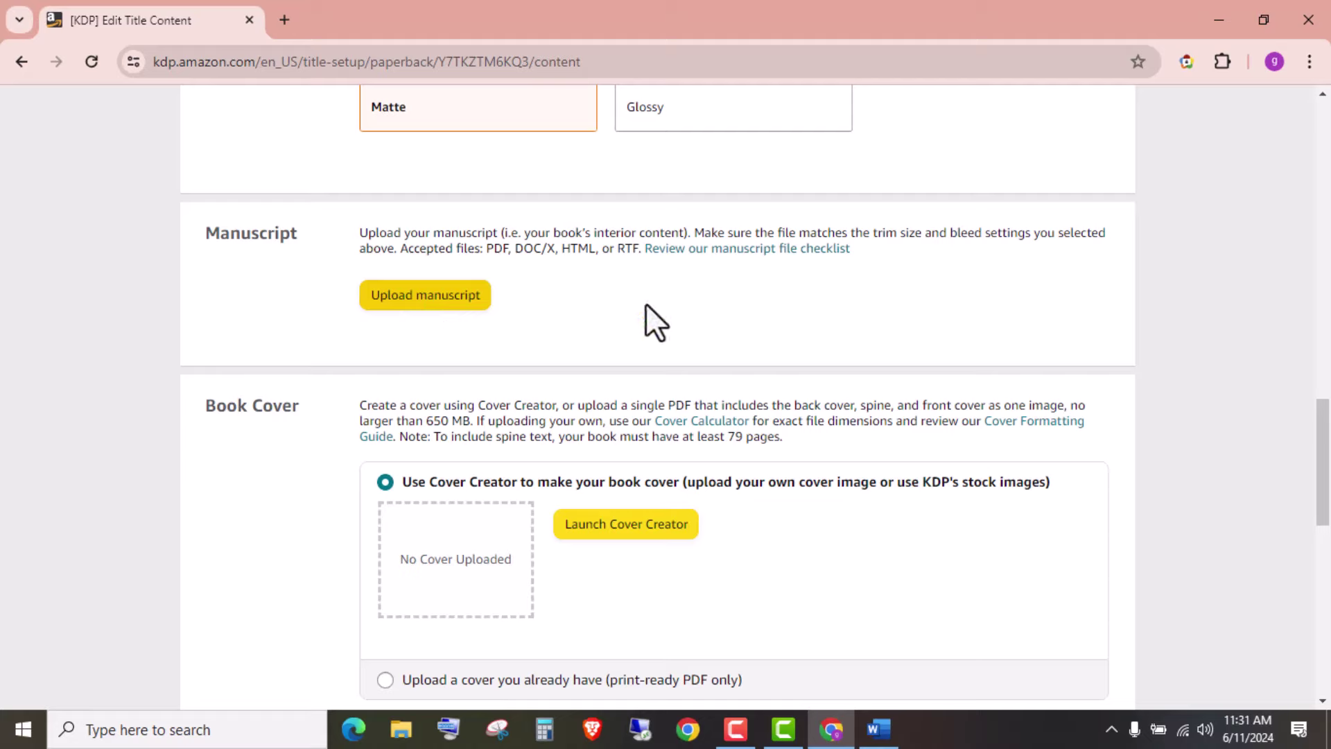
Upload the Desktop Word file 'How to become a better house wife' as the paperback manuscript.
left_click(397, 297)
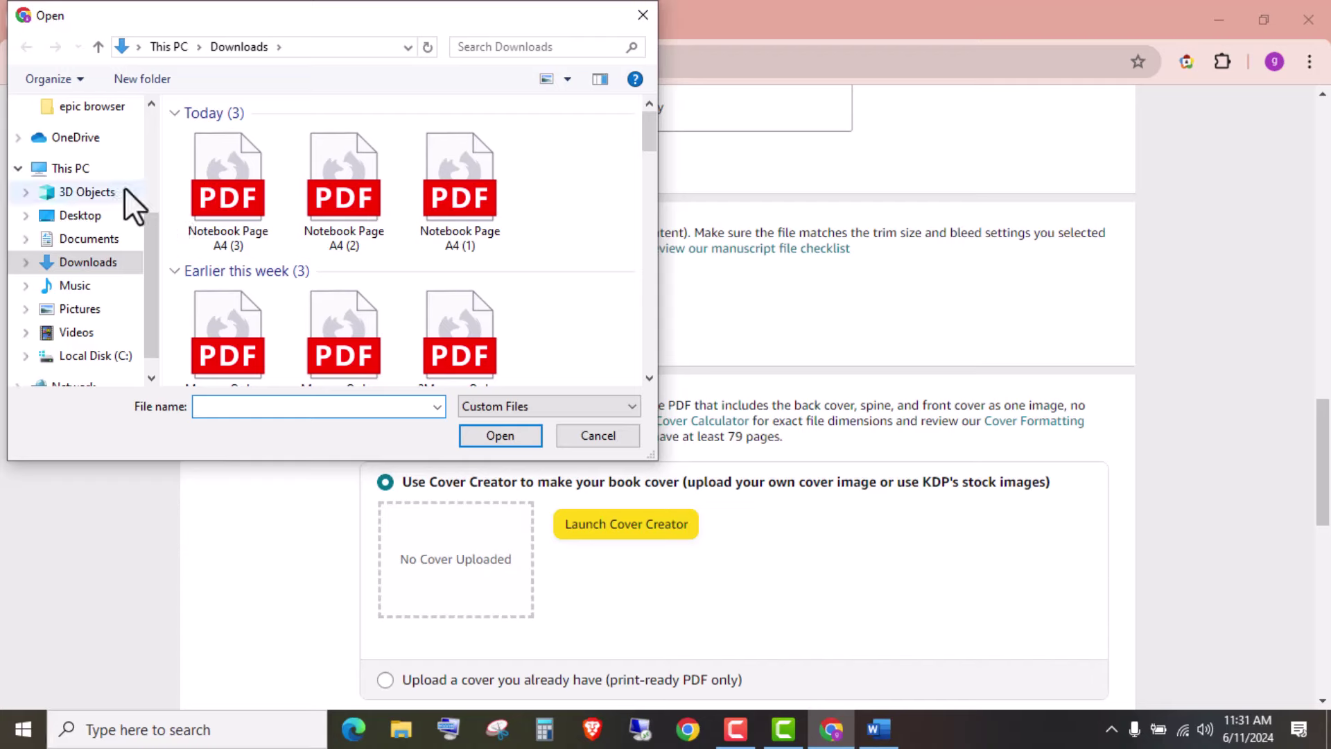
left_click(78, 216)
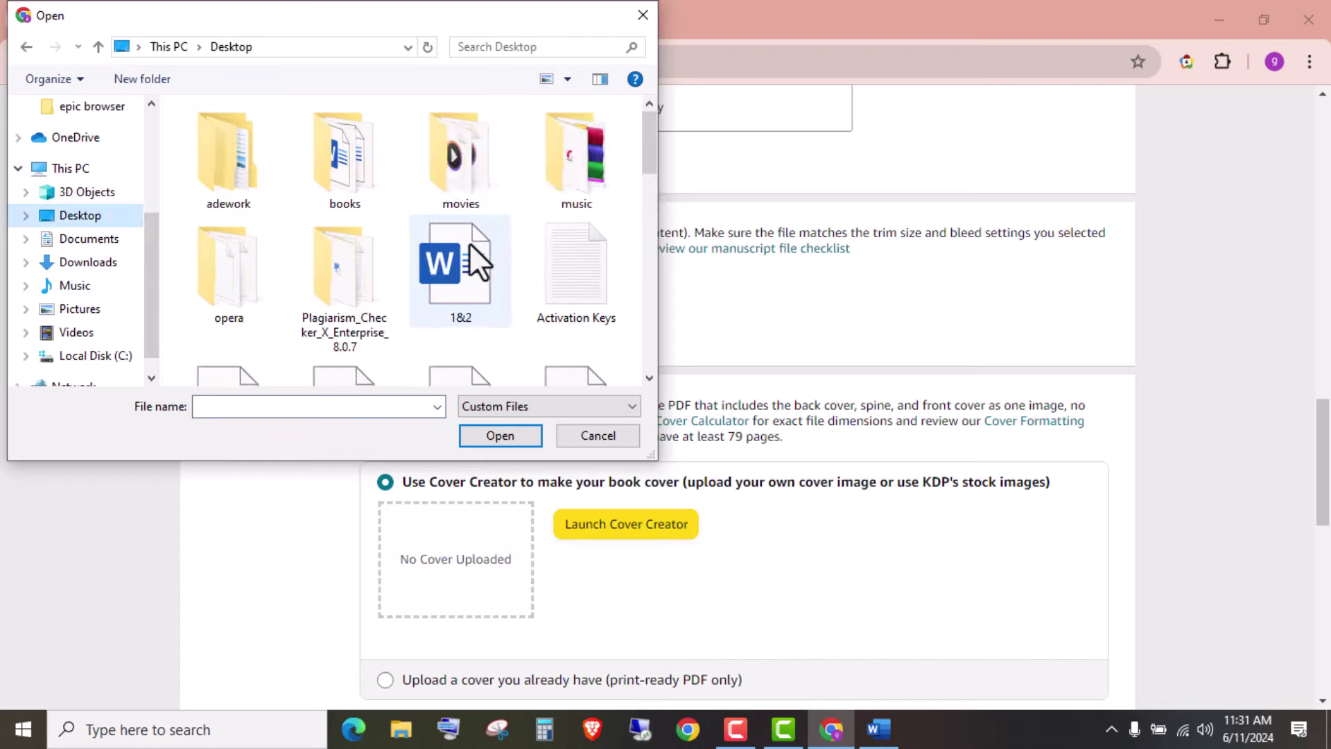
scroll(469, 243, "down", 5)
left_click(463, 207)
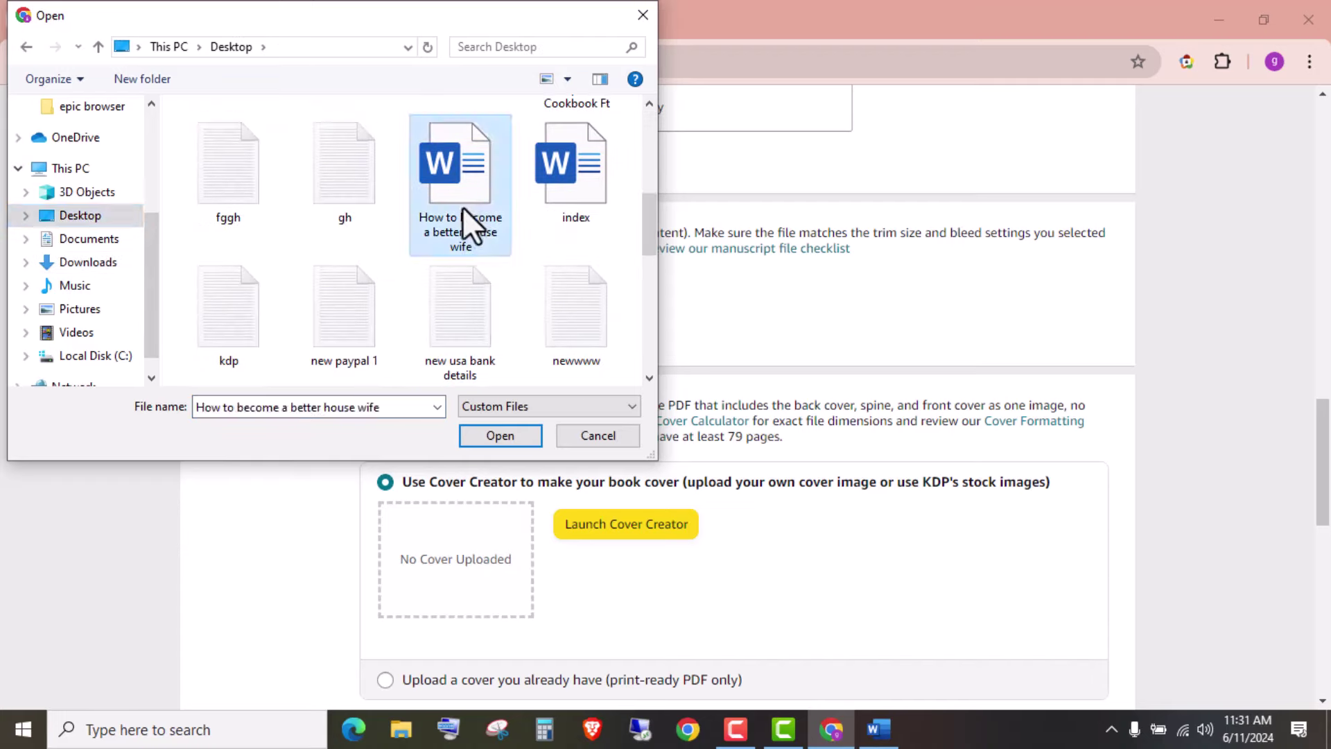
left_click(488, 441)
scroll(624, 513, "down", 1)
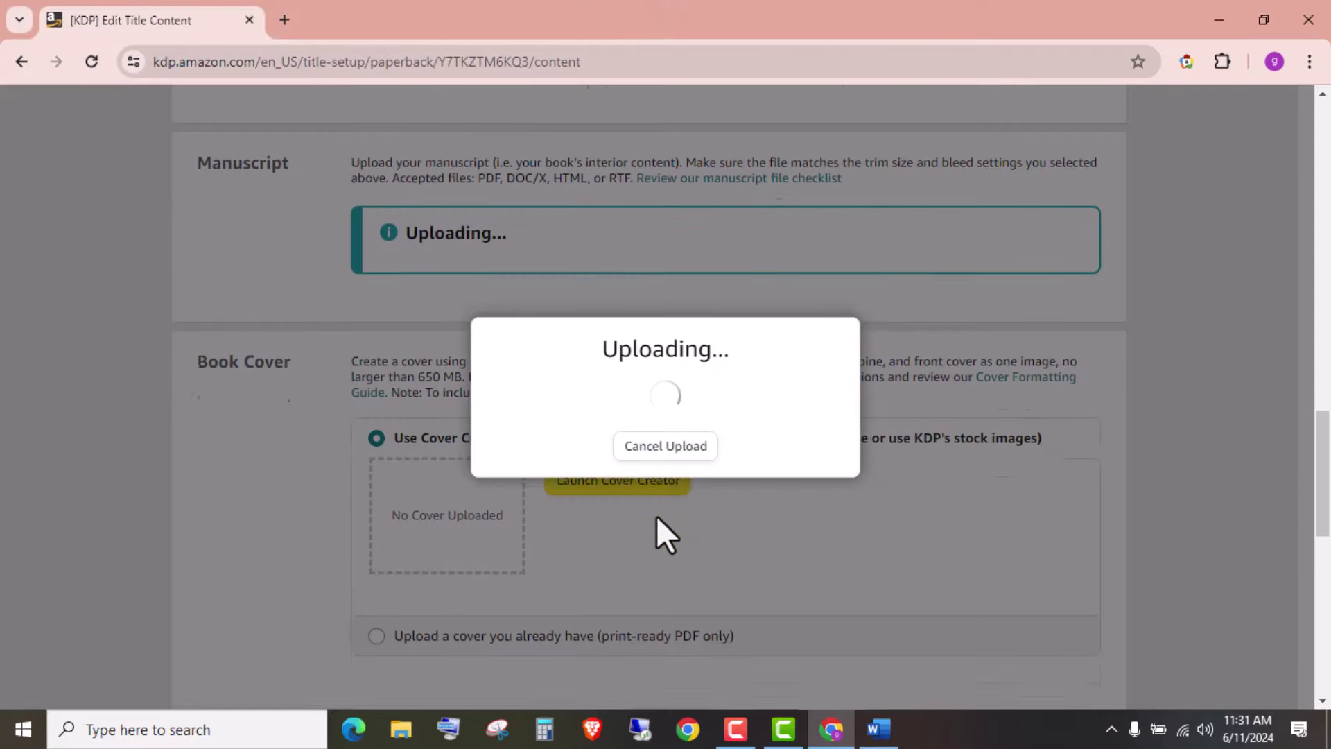
scroll(634, 534, "up", 2)
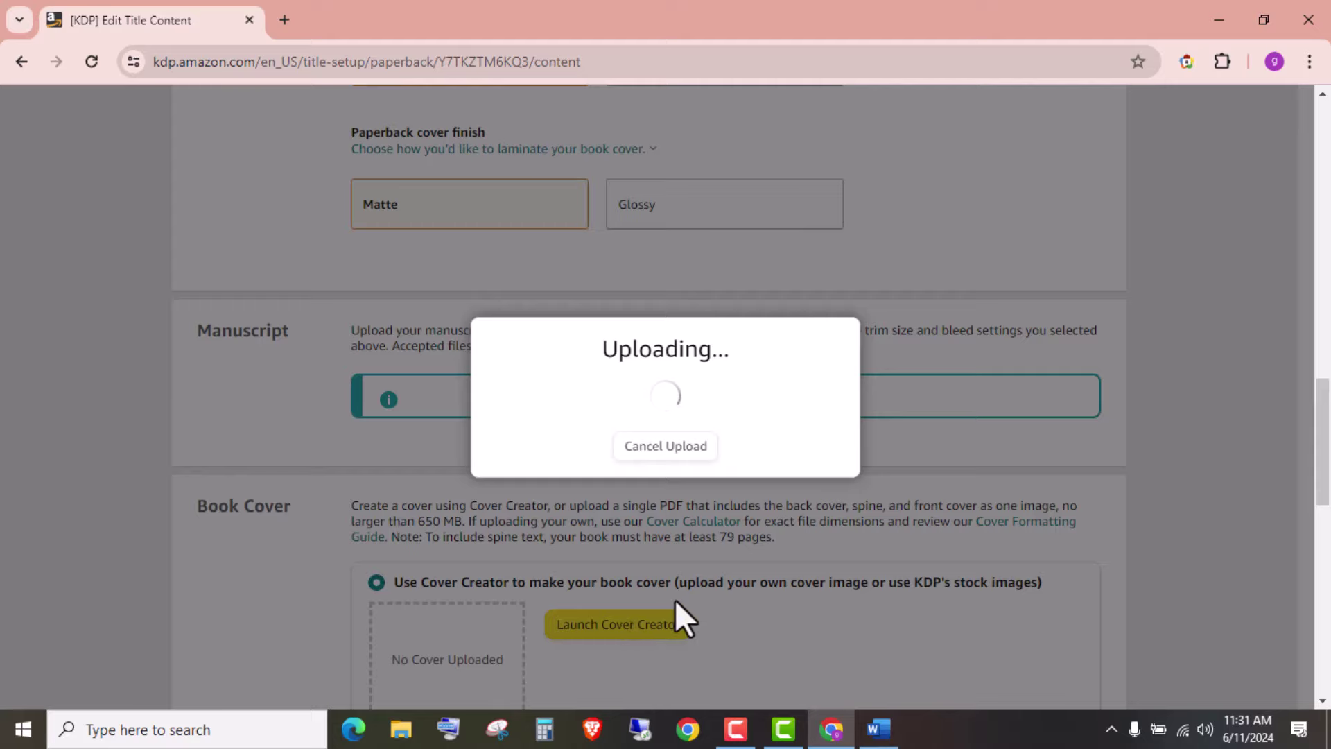
scroll(676, 612, "down", 10)
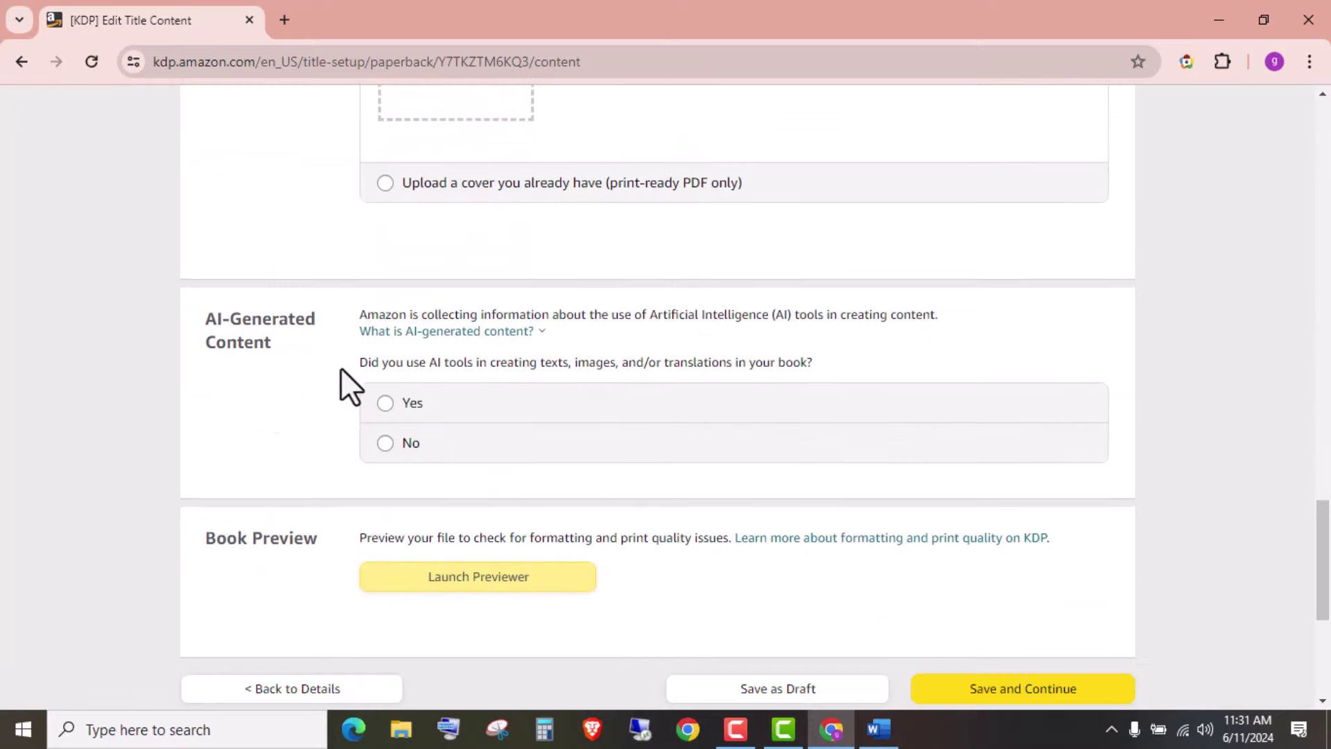
Wait for the upload to finish with Save Successful!, then return to the top of the Content page.
scroll(510, 460, "down", 2)
scroll(509, 460, "down", 3)
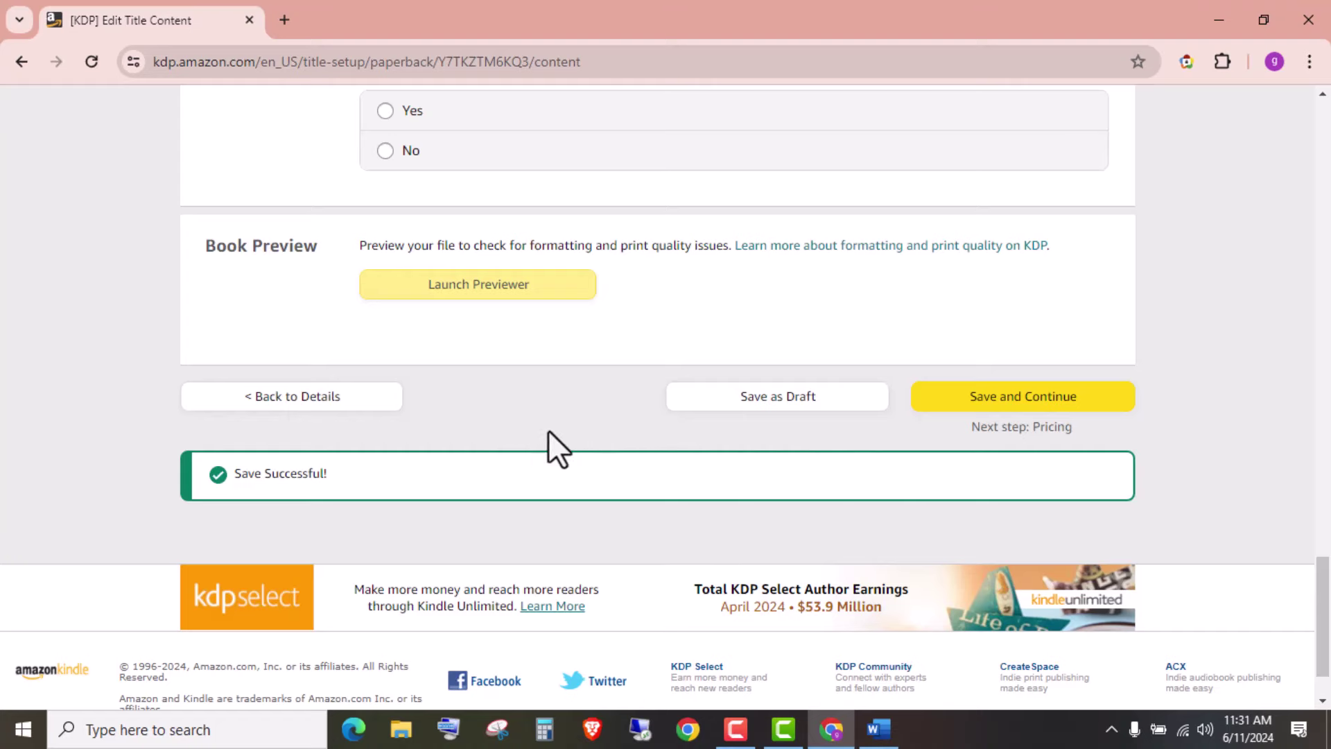
scroll(548, 431, "up", 2)
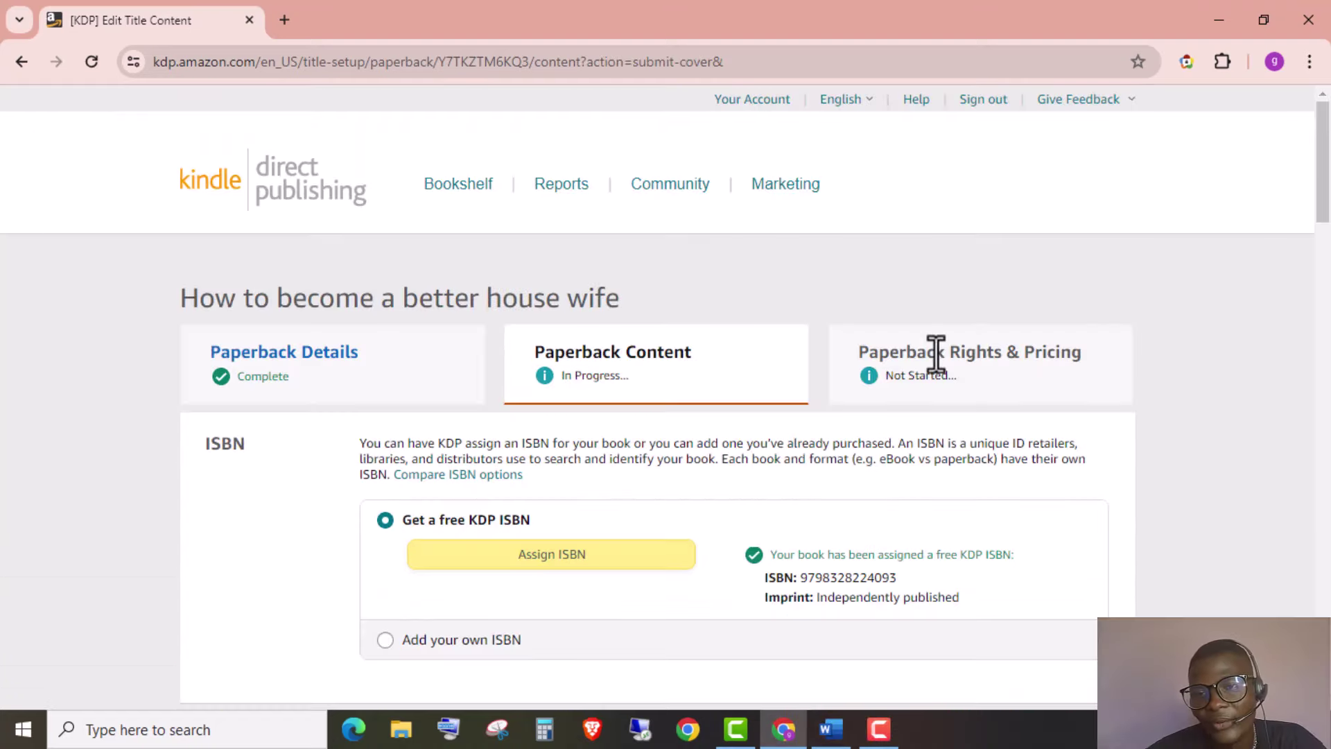
scroll(624, 437, "down", 3)
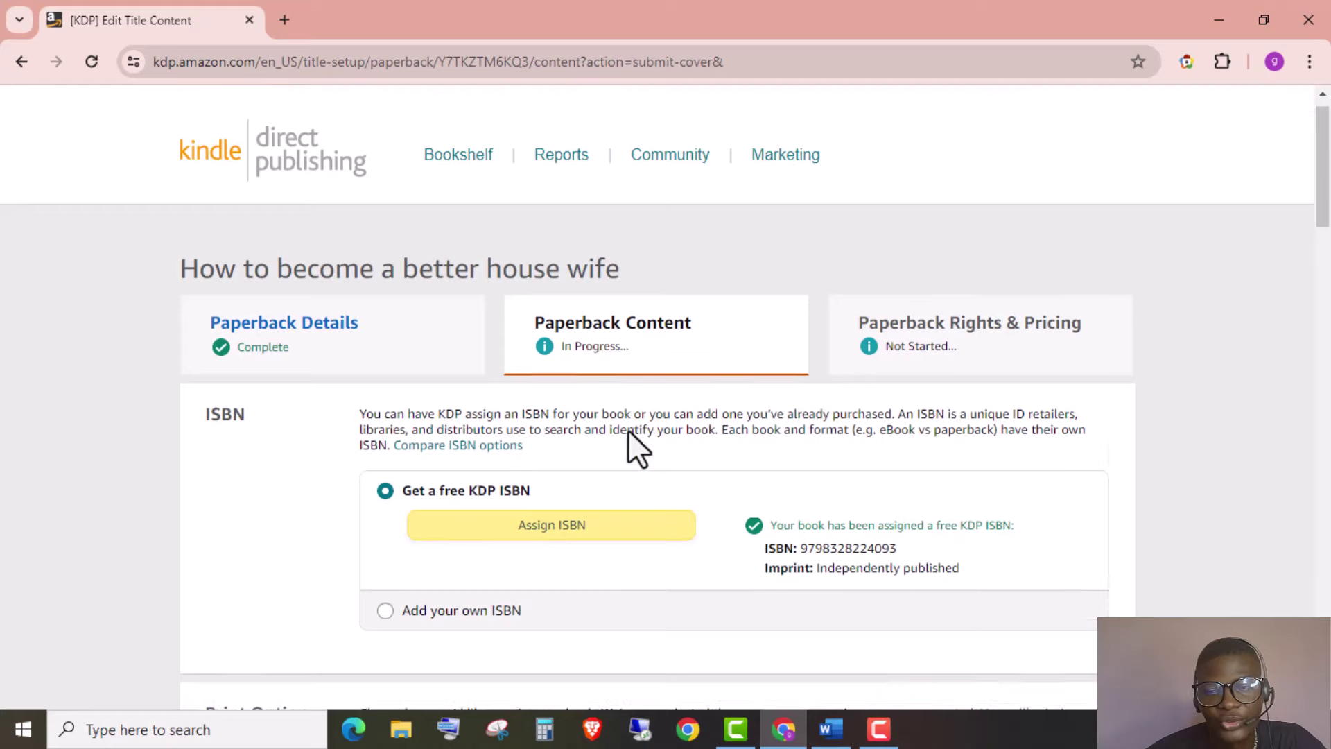
scroll(981, 282, "down", 12)
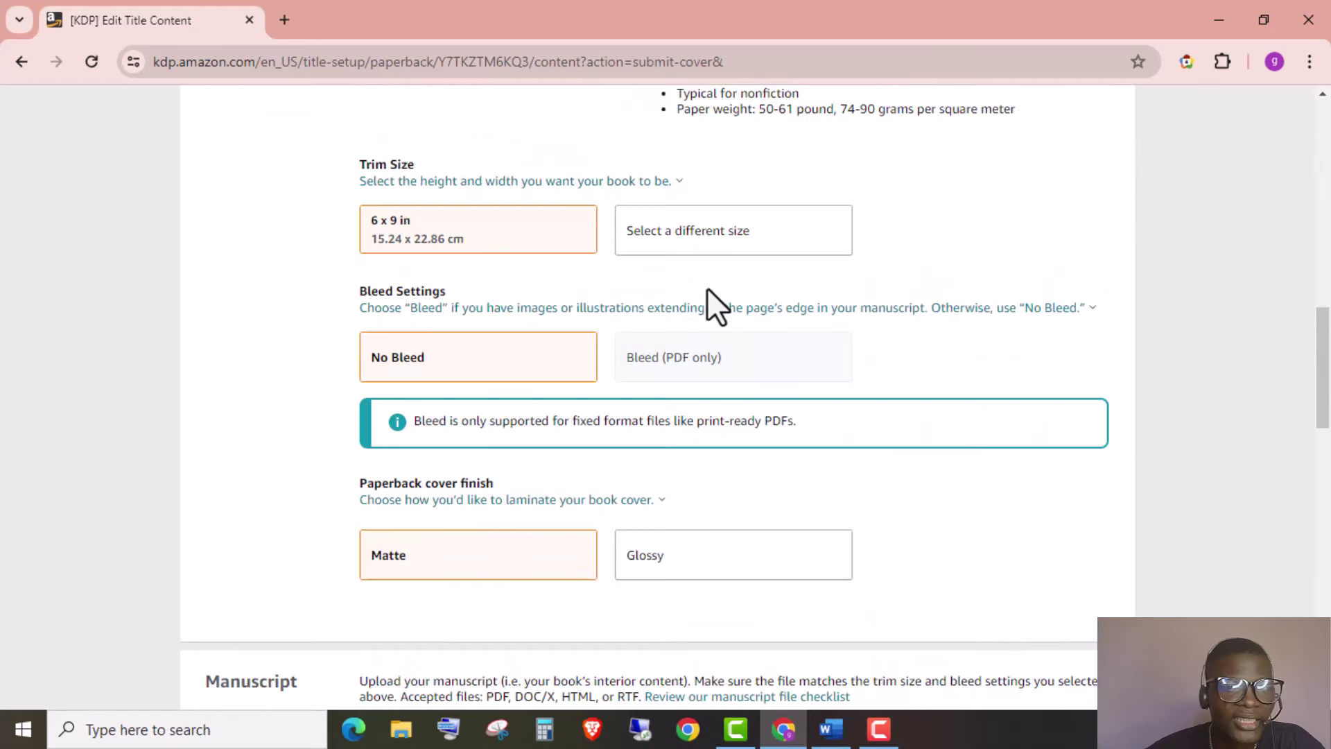
scroll(698, 342, "up", 11)
scroll(693, 353, "up", 4)
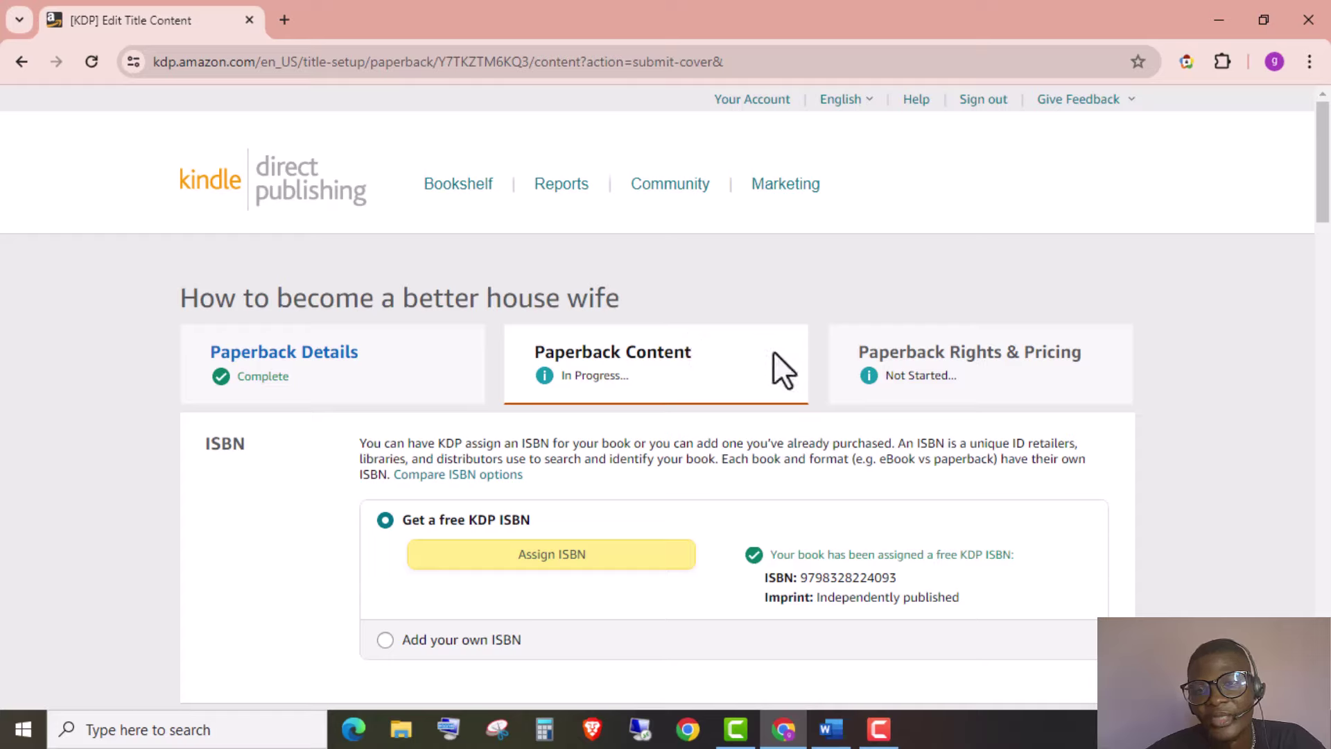
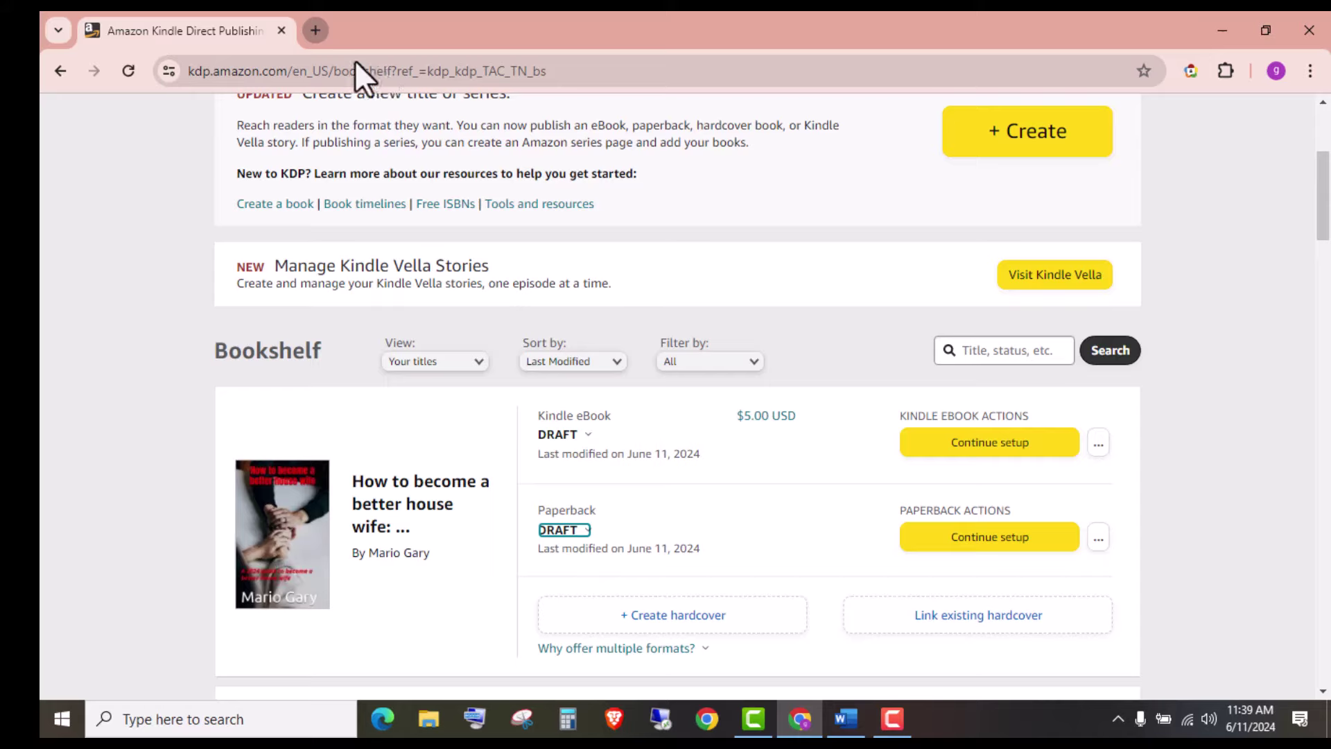
Open quillbot.com in a new Chrome tab, fixing the mistyped address.
key("ctrl+t")
type("quilt.com")
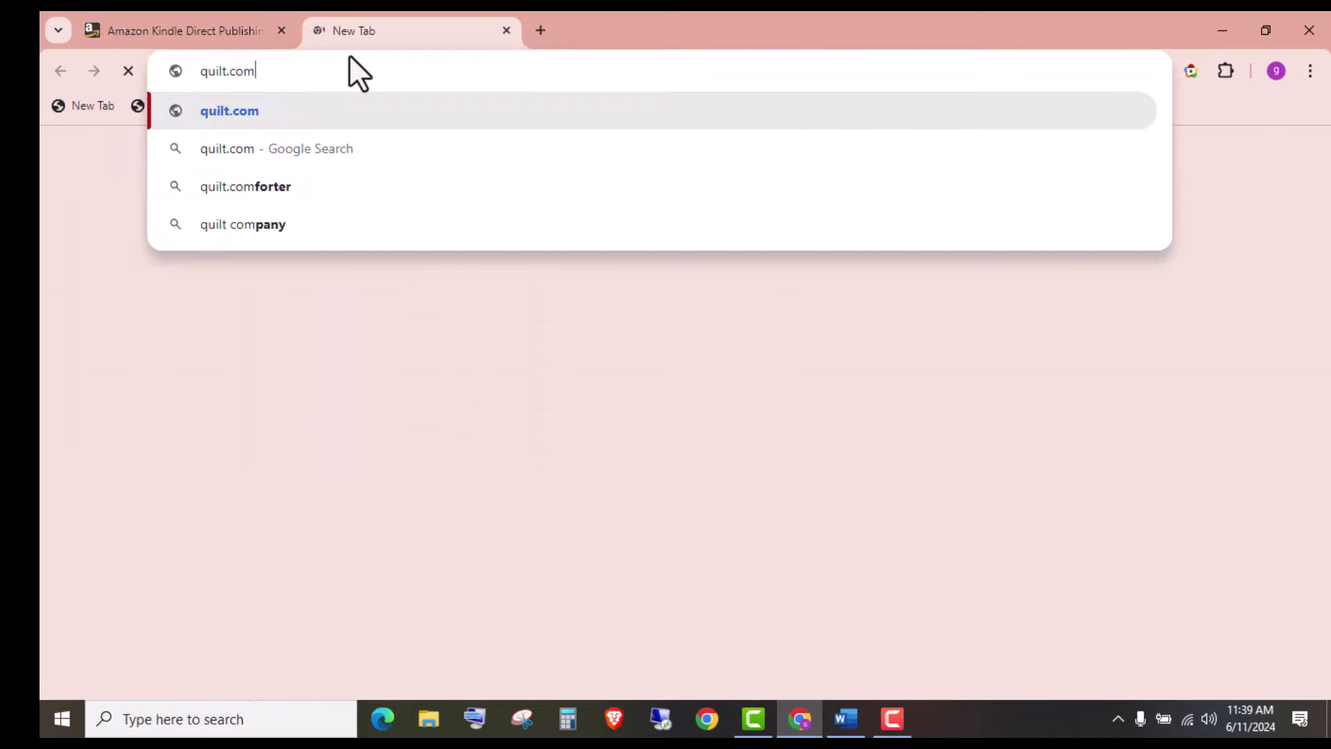
key("BackSpace")
key("BackSpace")
key("BackSpace")
key("BackSpace")
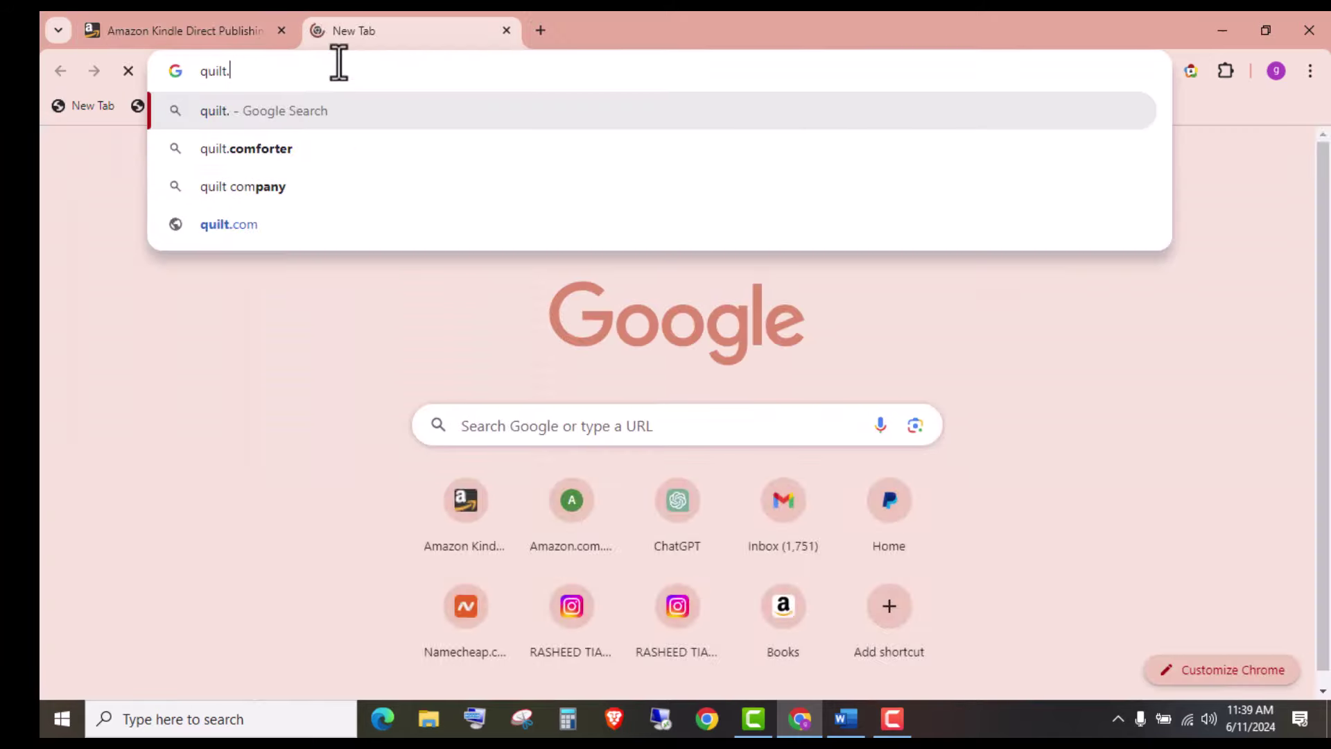
key("BackSpace")
type("b")
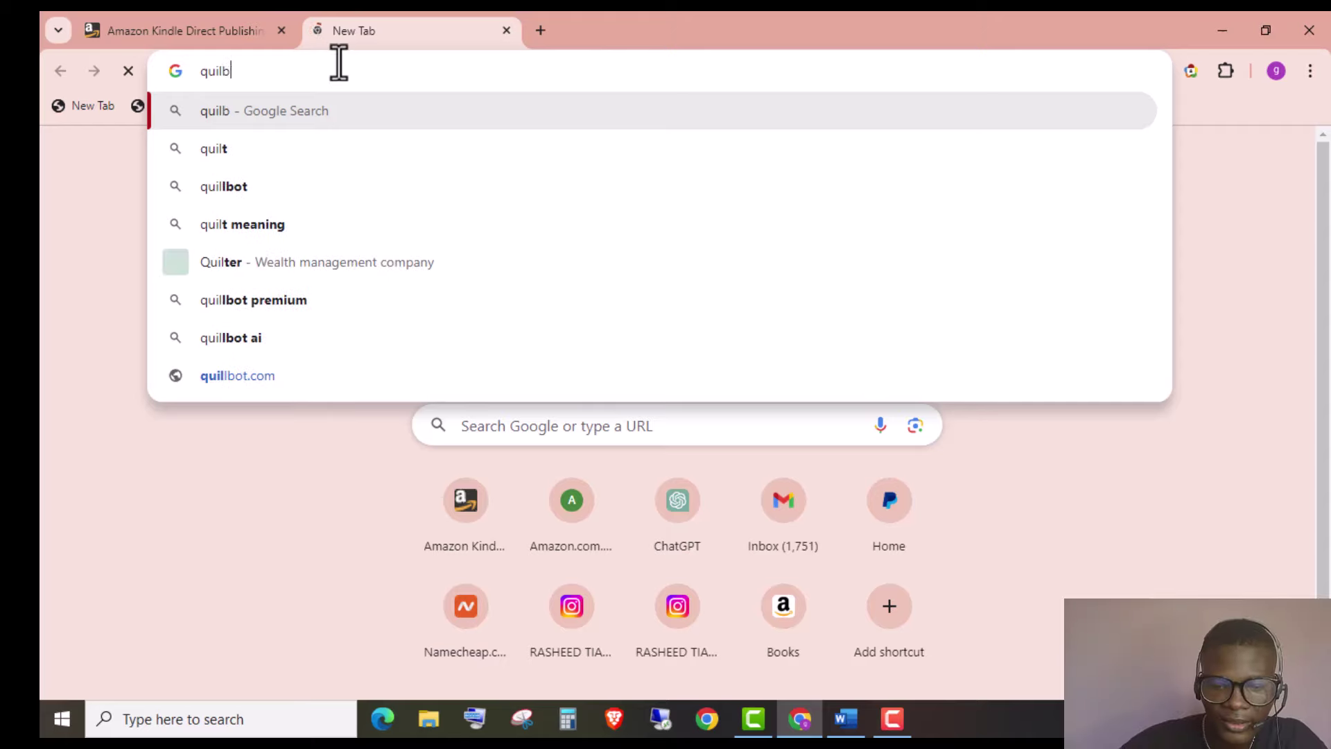
type("ot.com")
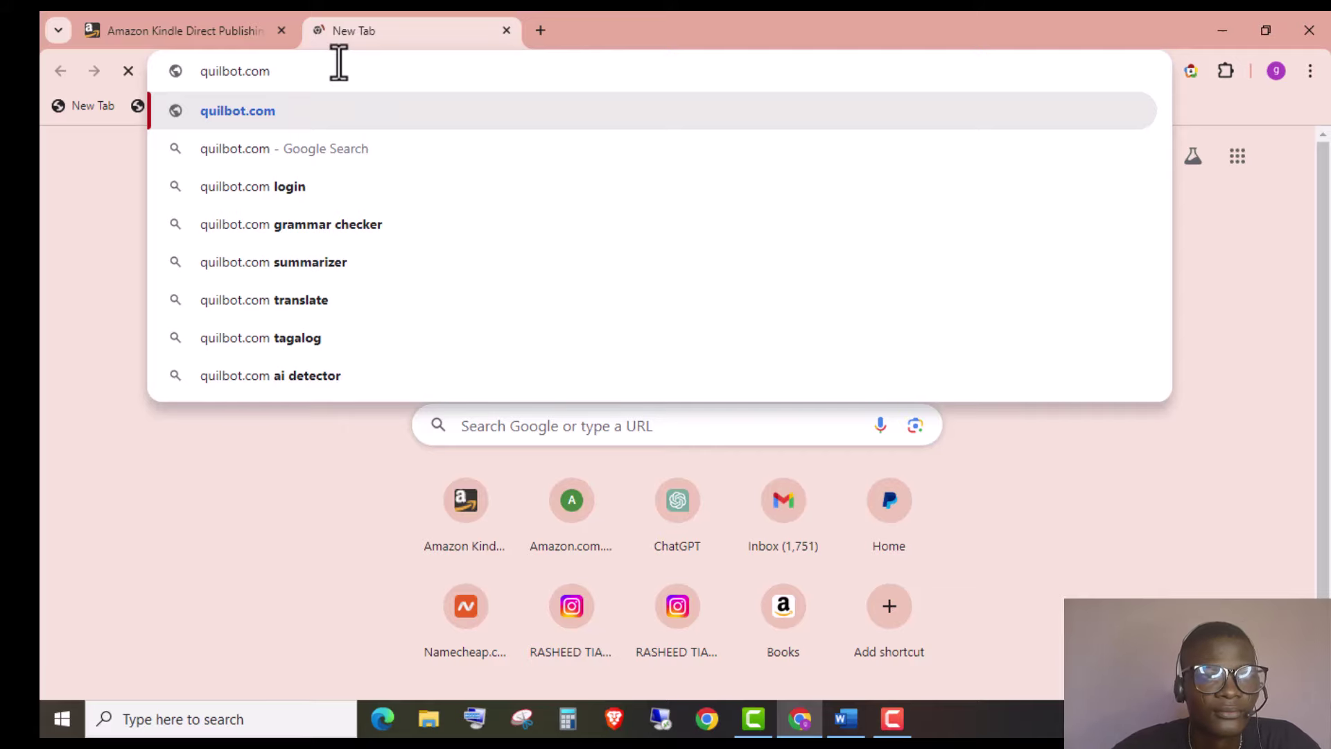
key("Return")
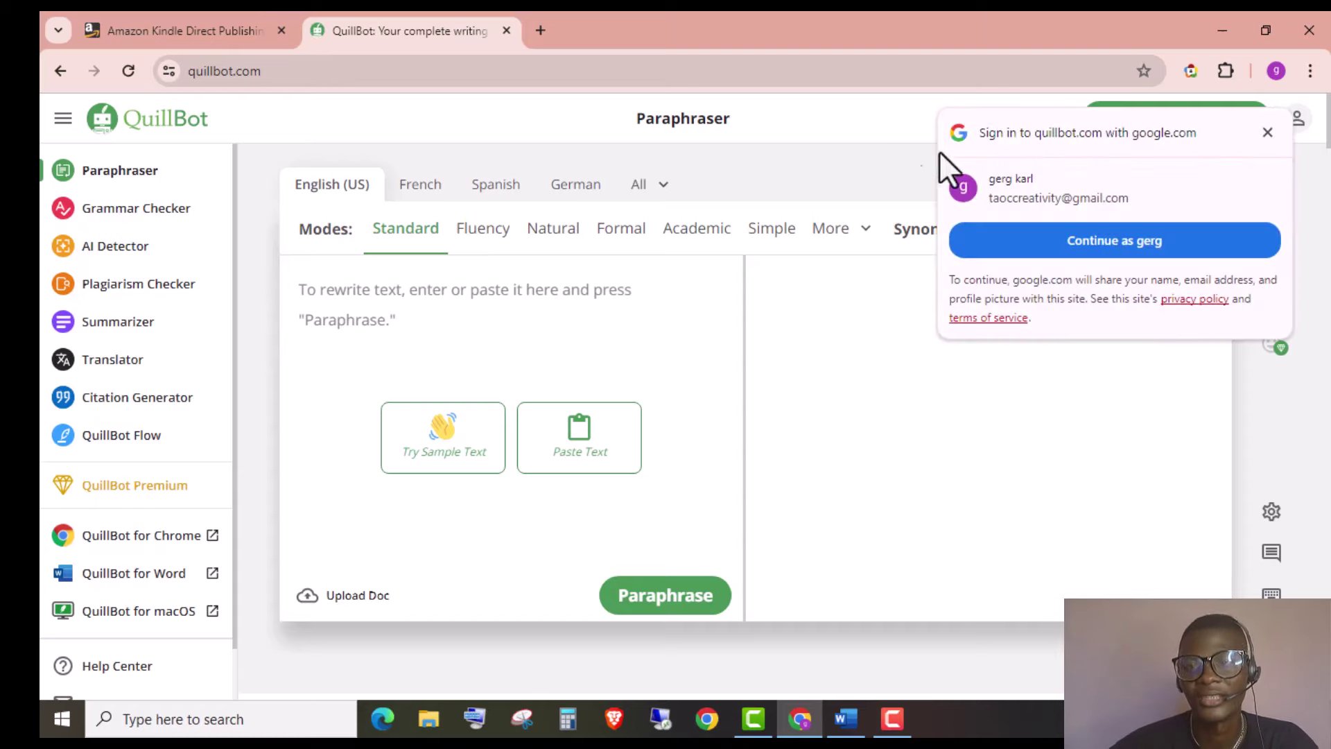
Dismiss QuillBot's Google sign-in popup and raise the Synonyms slider one notch.
left_click(1267, 132)
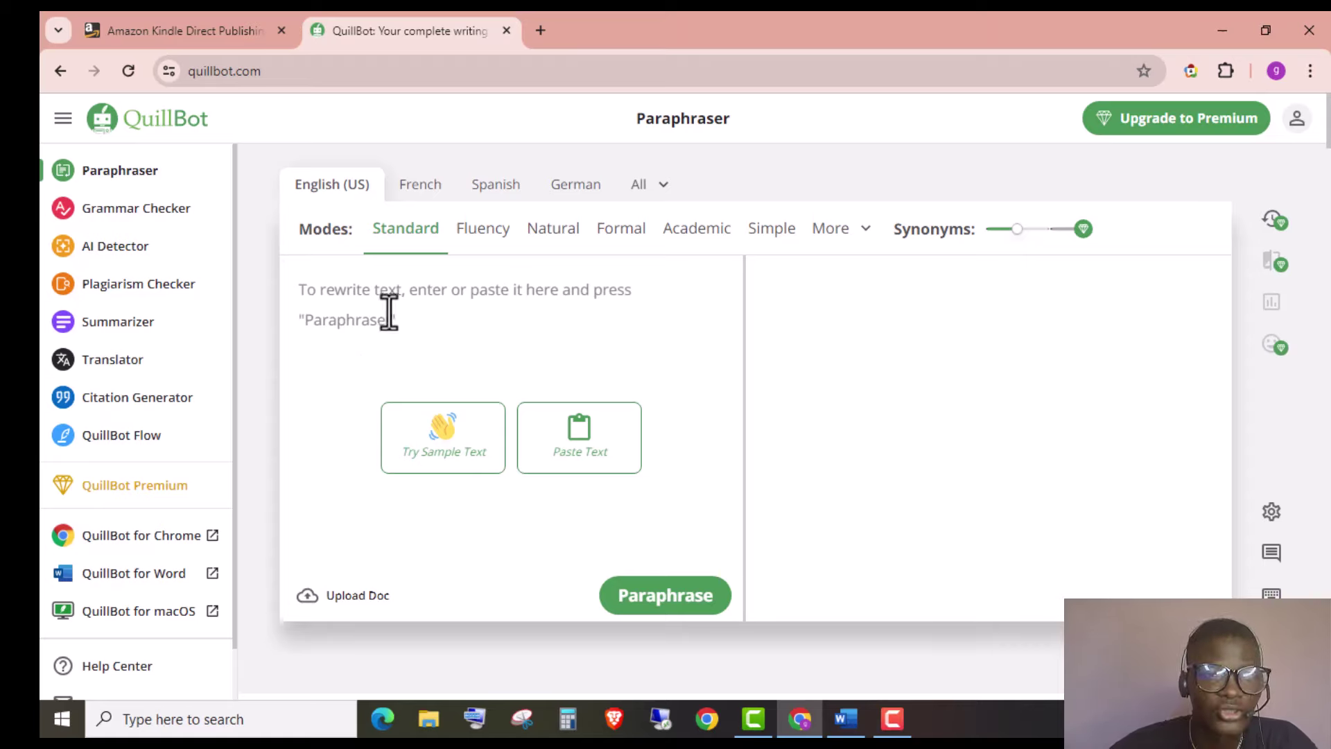
mouse_move(1011, 244)
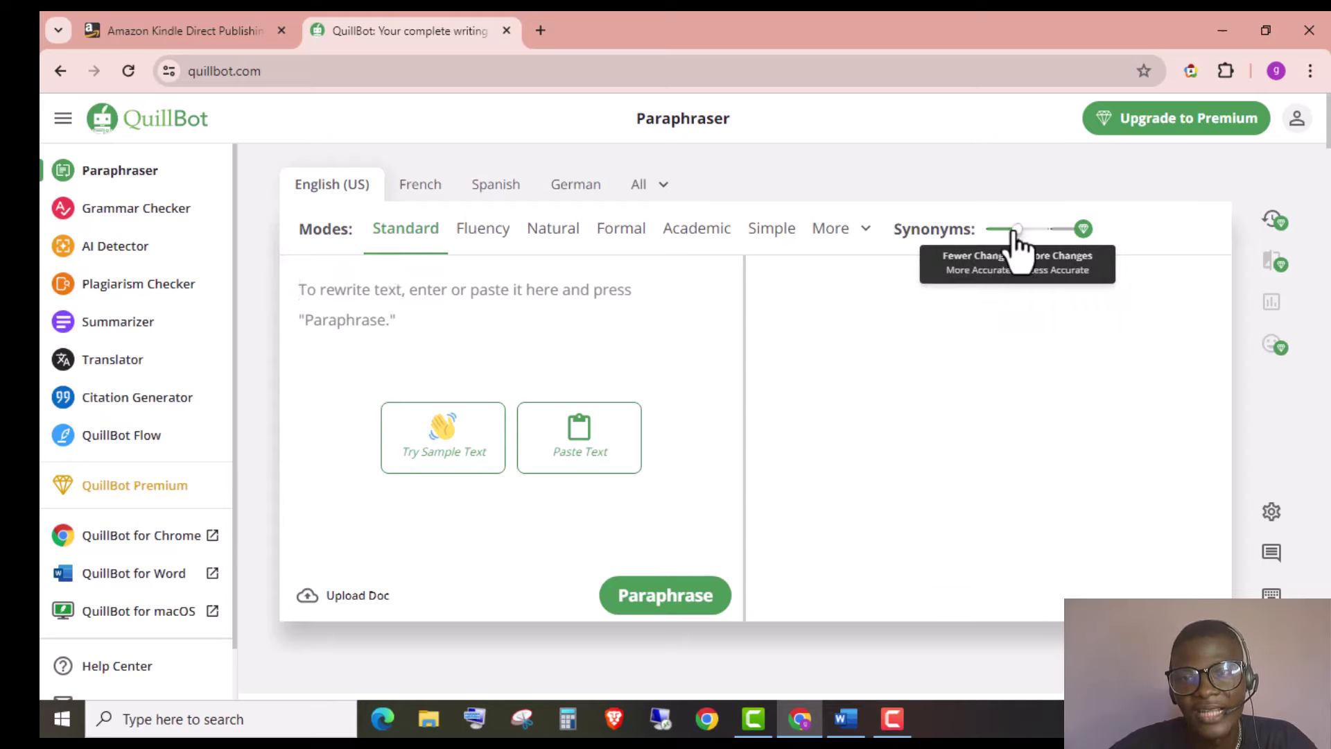
left_click(1043, 231)
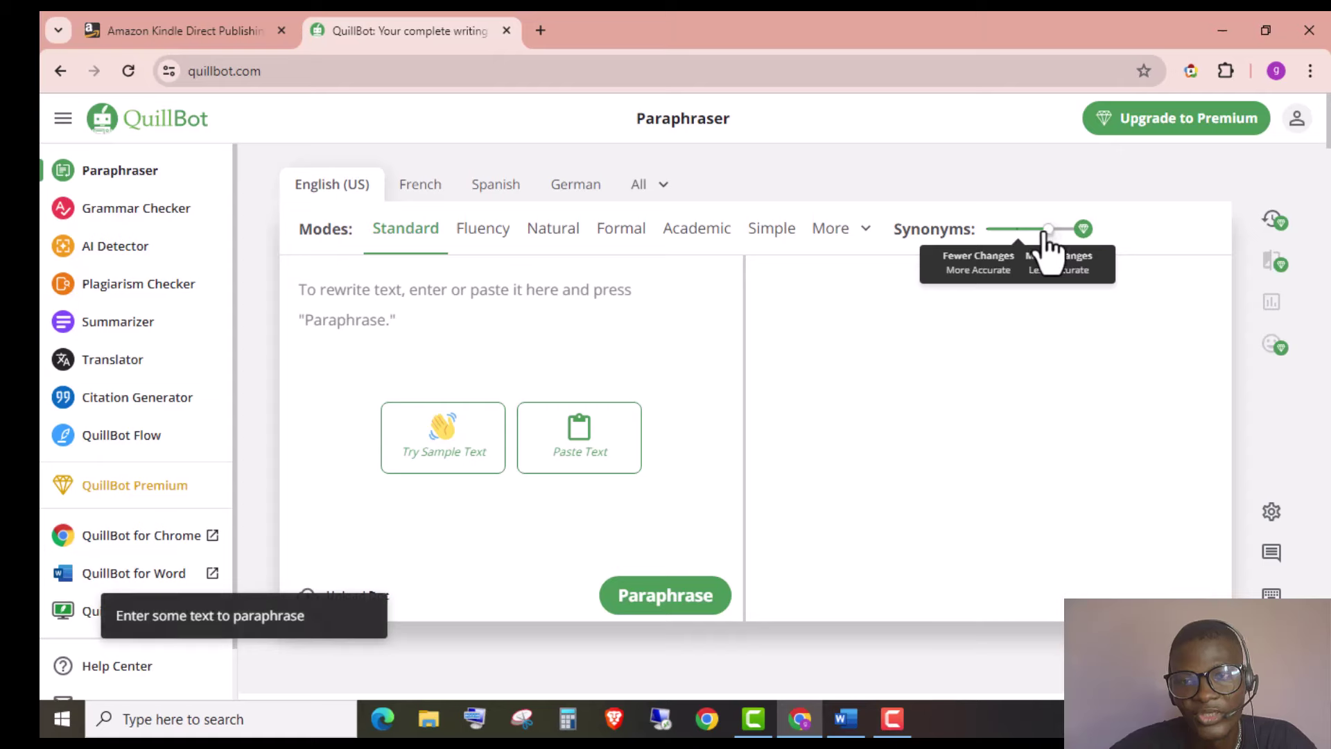
Select the first three Introduction paragraphs (95 words) in Word, then return to QuillBot.
left_click(845, 719)
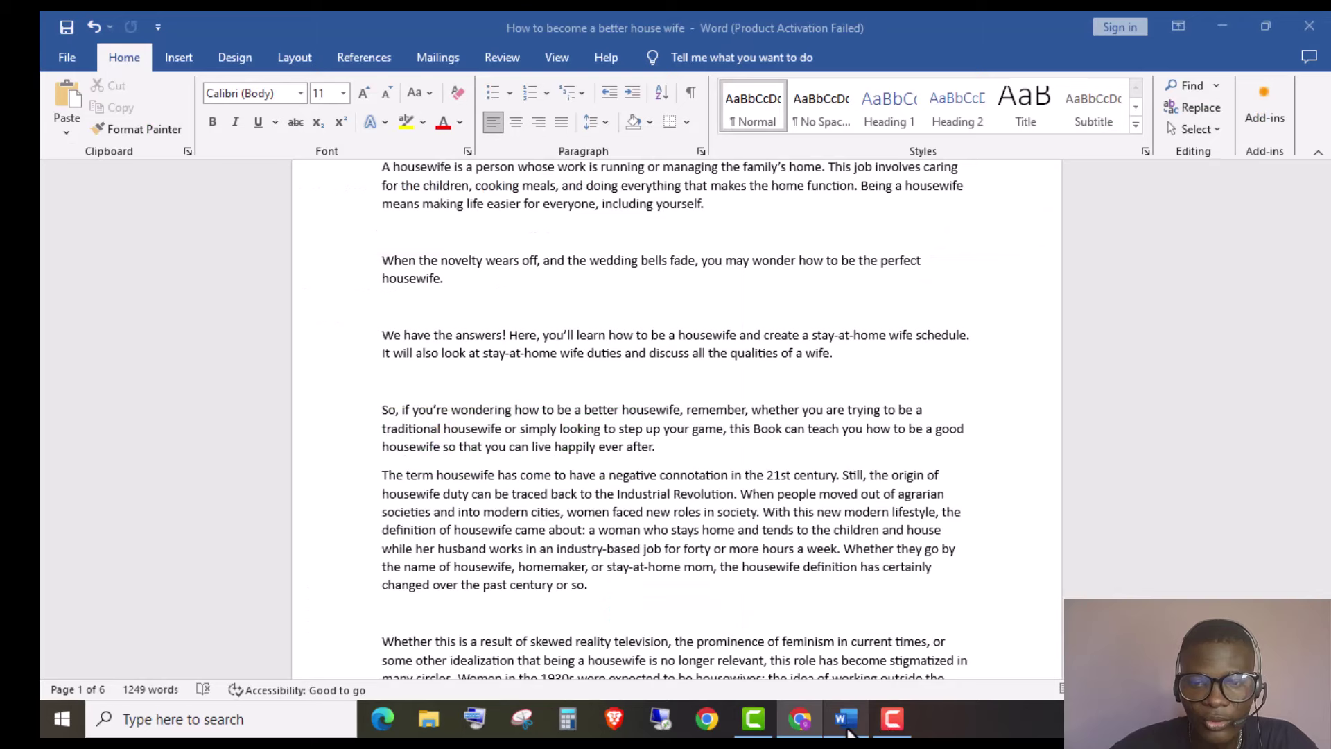
scroll(520, 395, "up", 1)
scroll(493, 396, "down", 2)
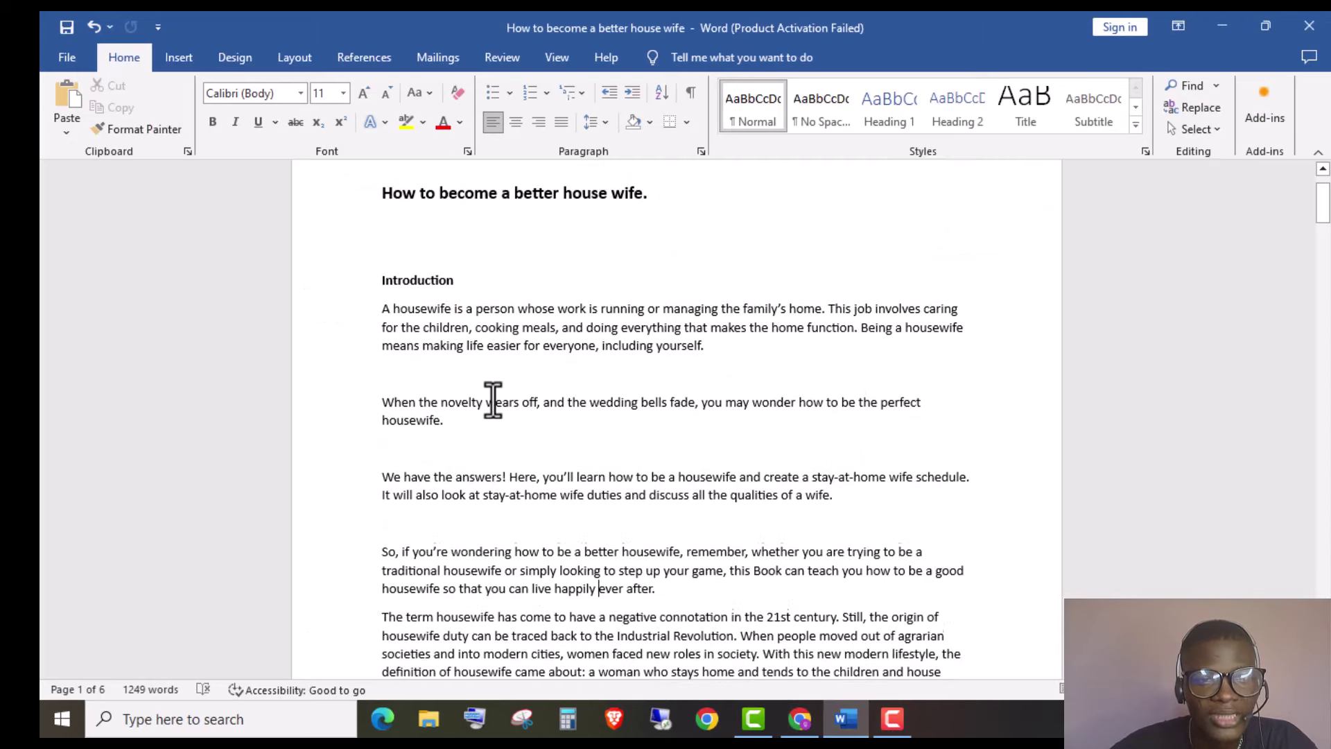
left_click_drag(380, 314, 837, 489)
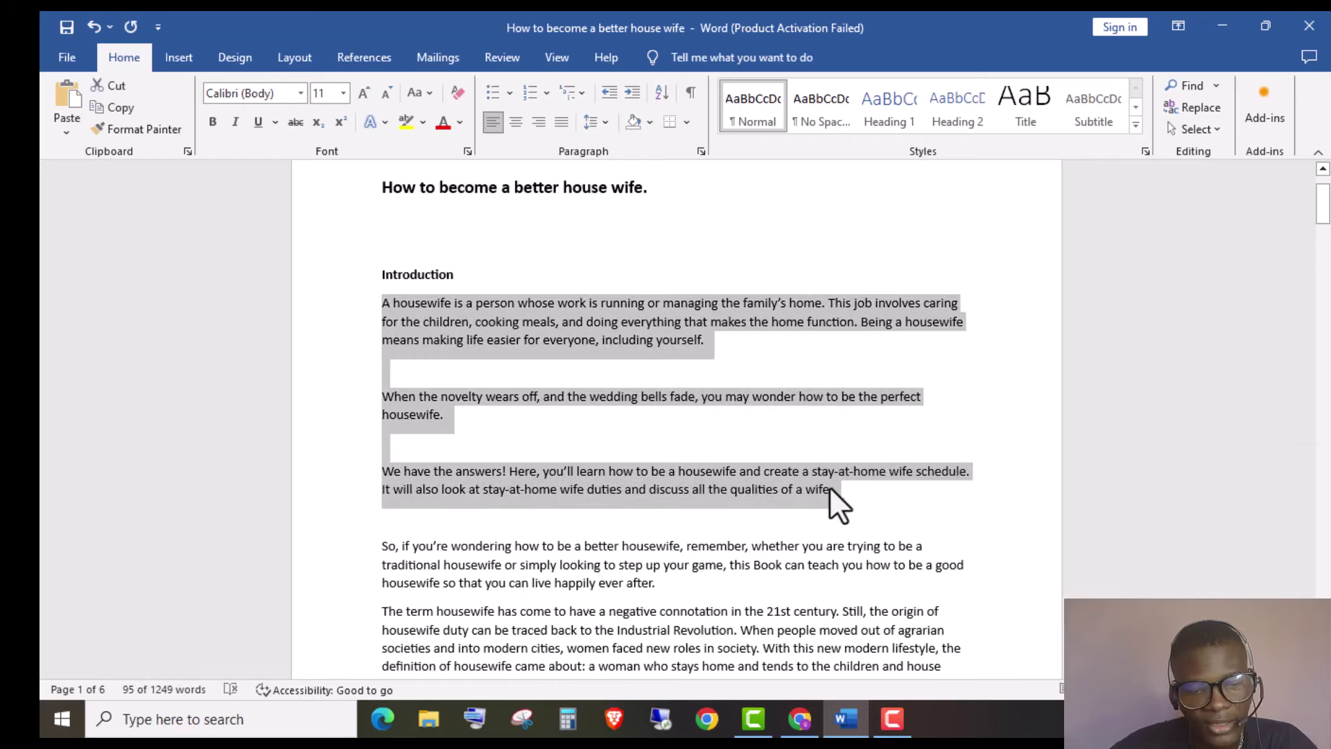
left_click(799, 719)
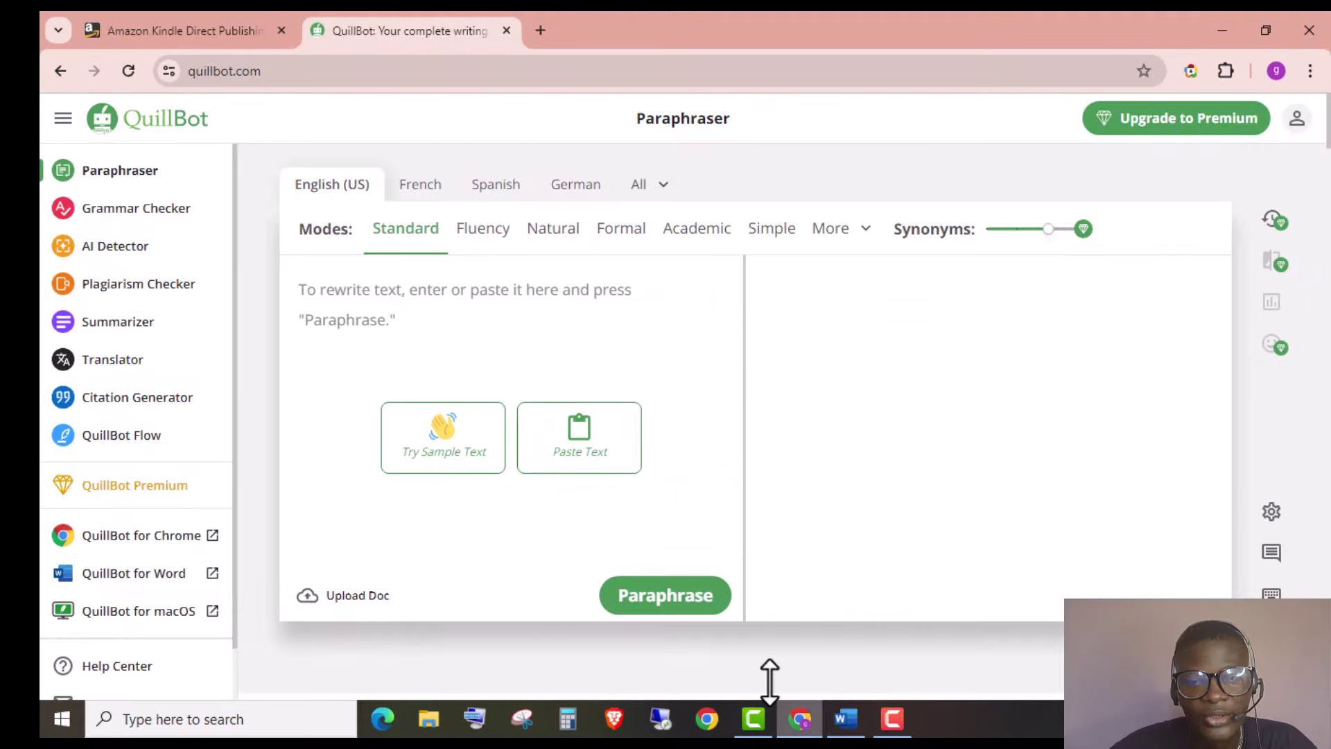
Paste the 95-word introduction into QuillBot, rephrase it into 97 words, and copy the result.
left_click(565, 455)
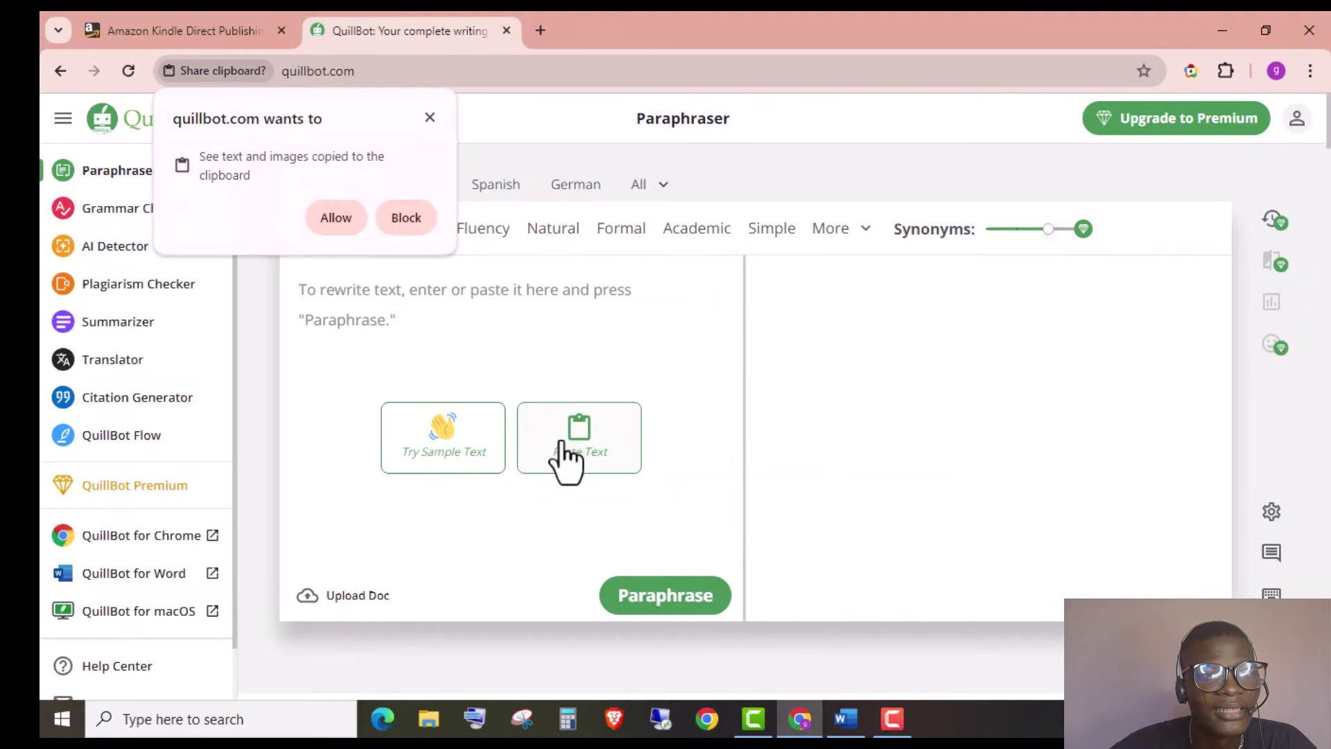
left_click(340, 217)
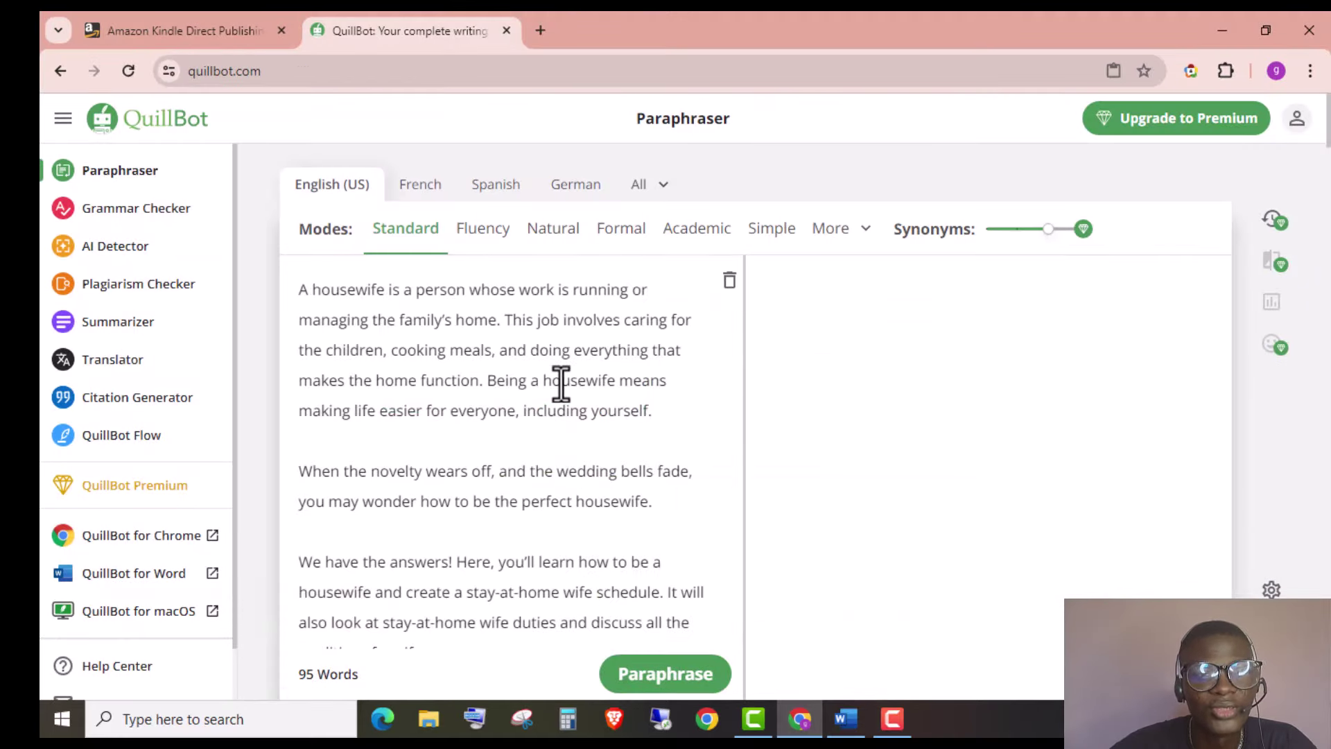
scroll(527, 399, "down", 3)
scroll(518, 414, "up", 5)
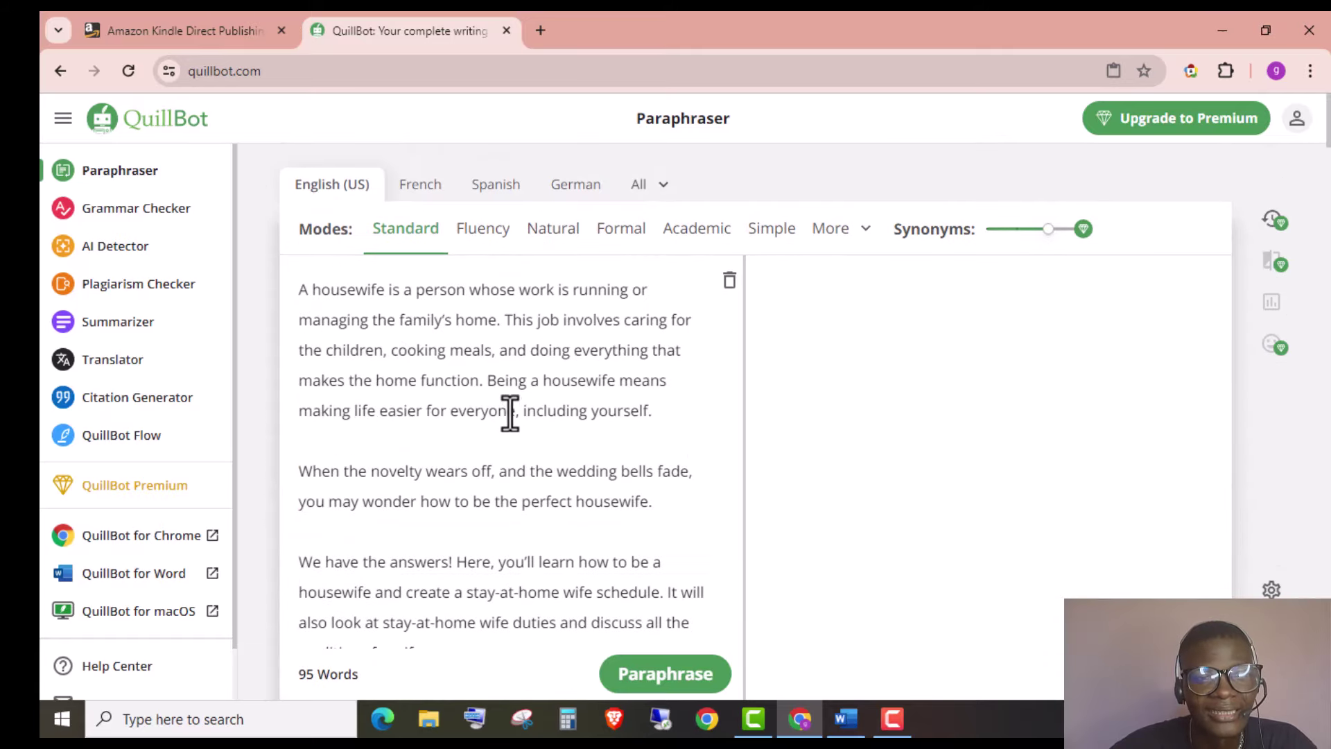
scroll(492, 418, "down", 2)
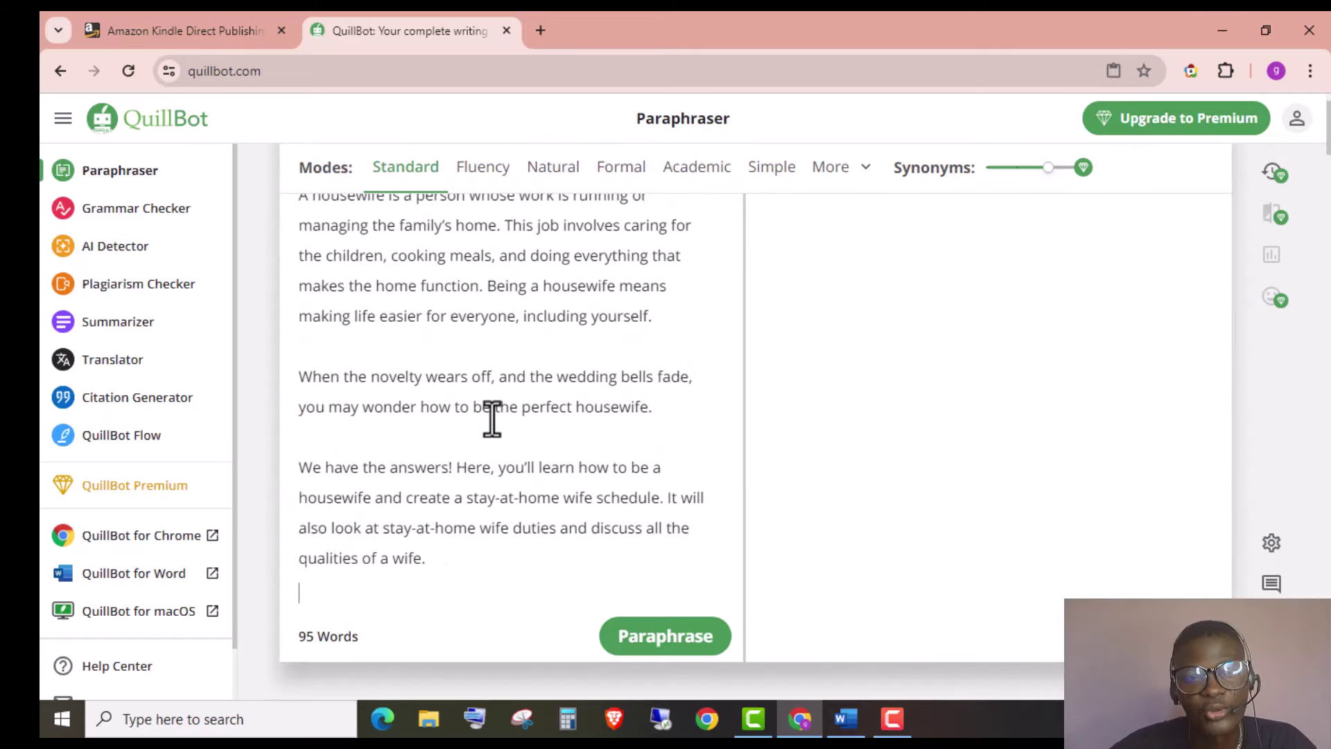
scroll(491, 419, "up", 2)
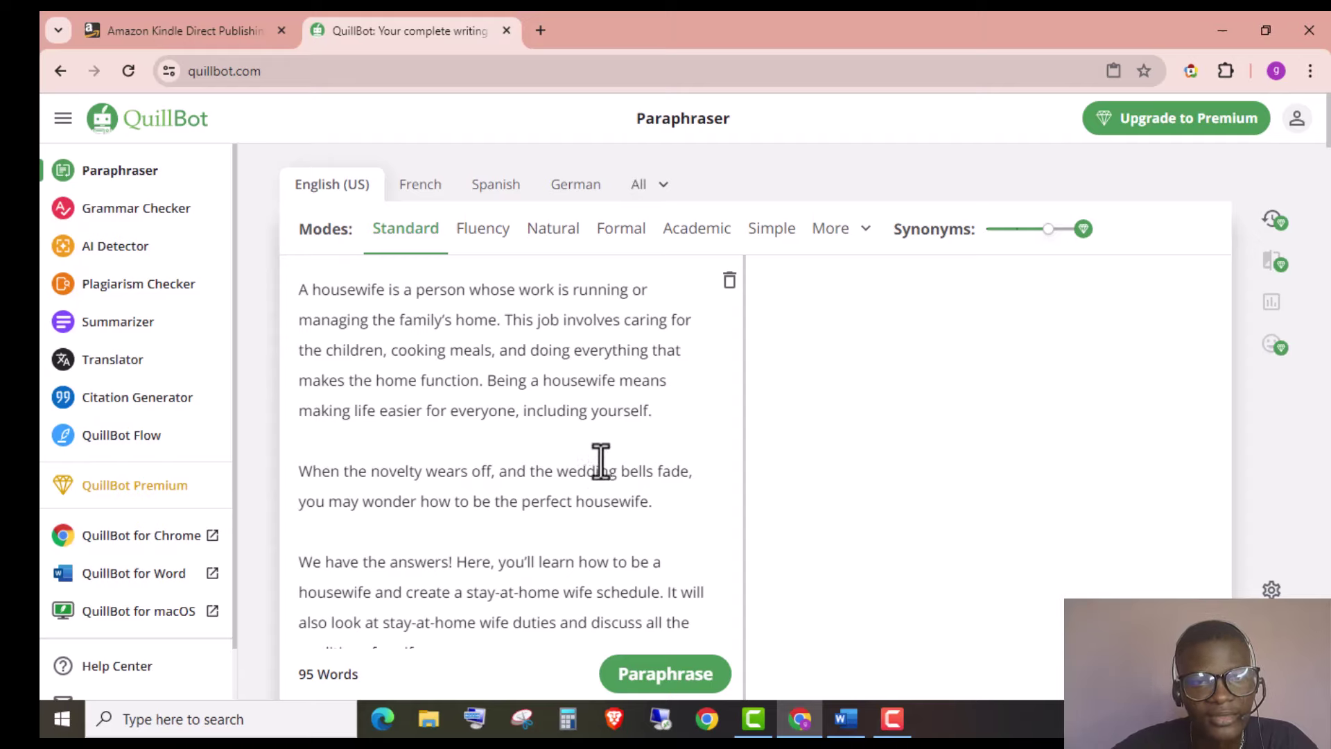
left_click(645, 678)
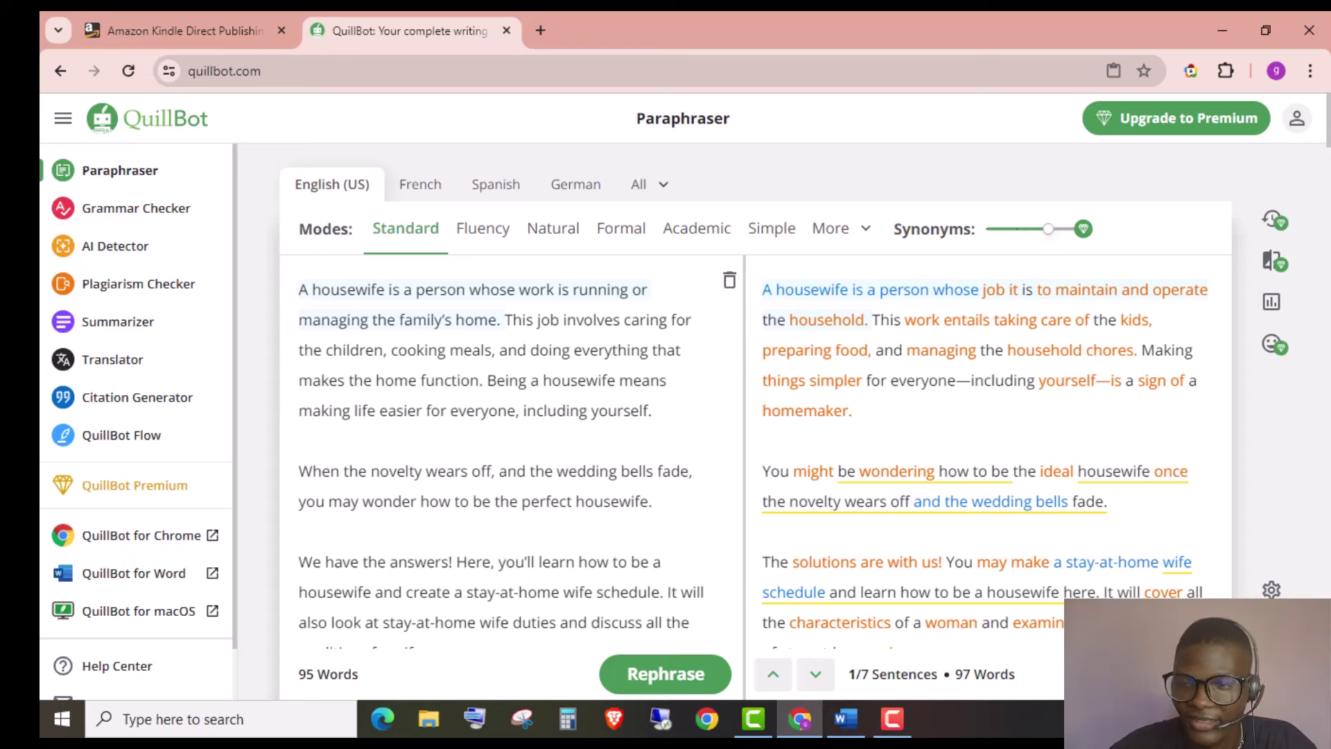
left_click(846, 720)
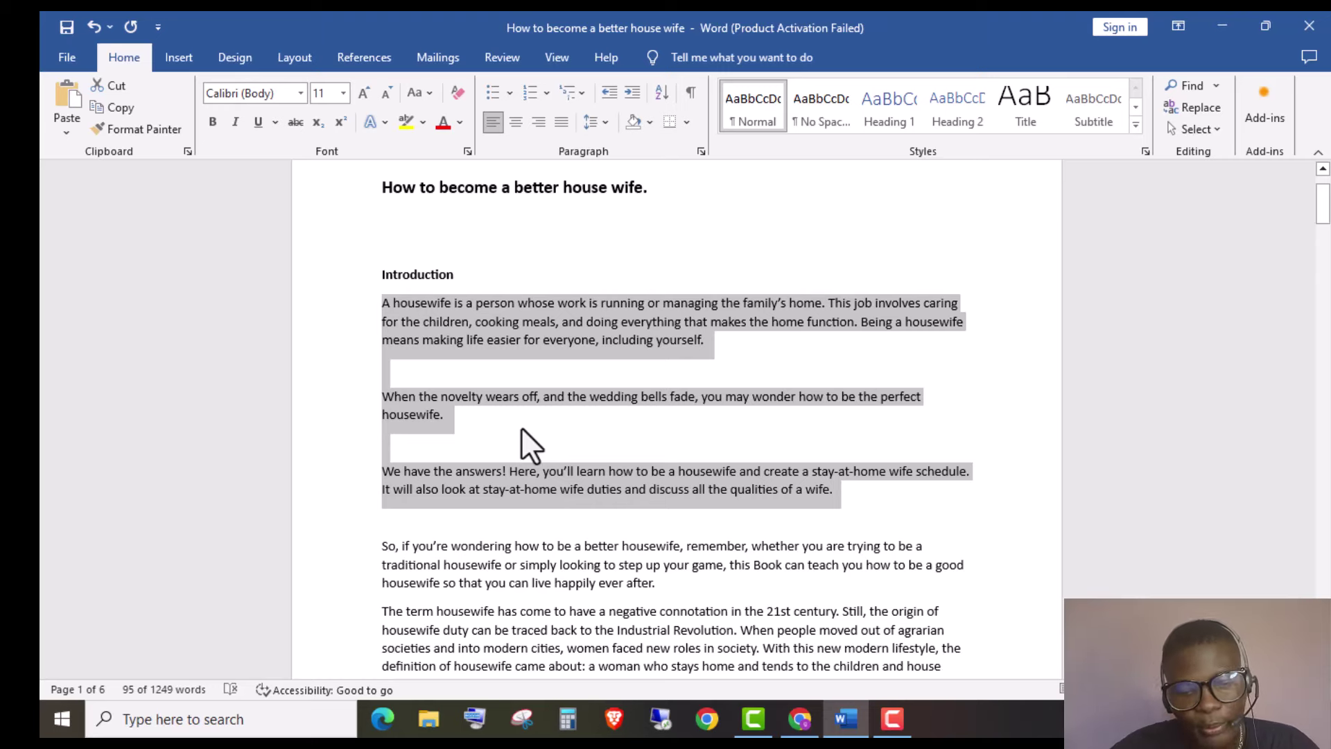
Paste the paraphrase over the three selected paragraphs, add a line after 'wives.', and save.
key("ctrl+v")
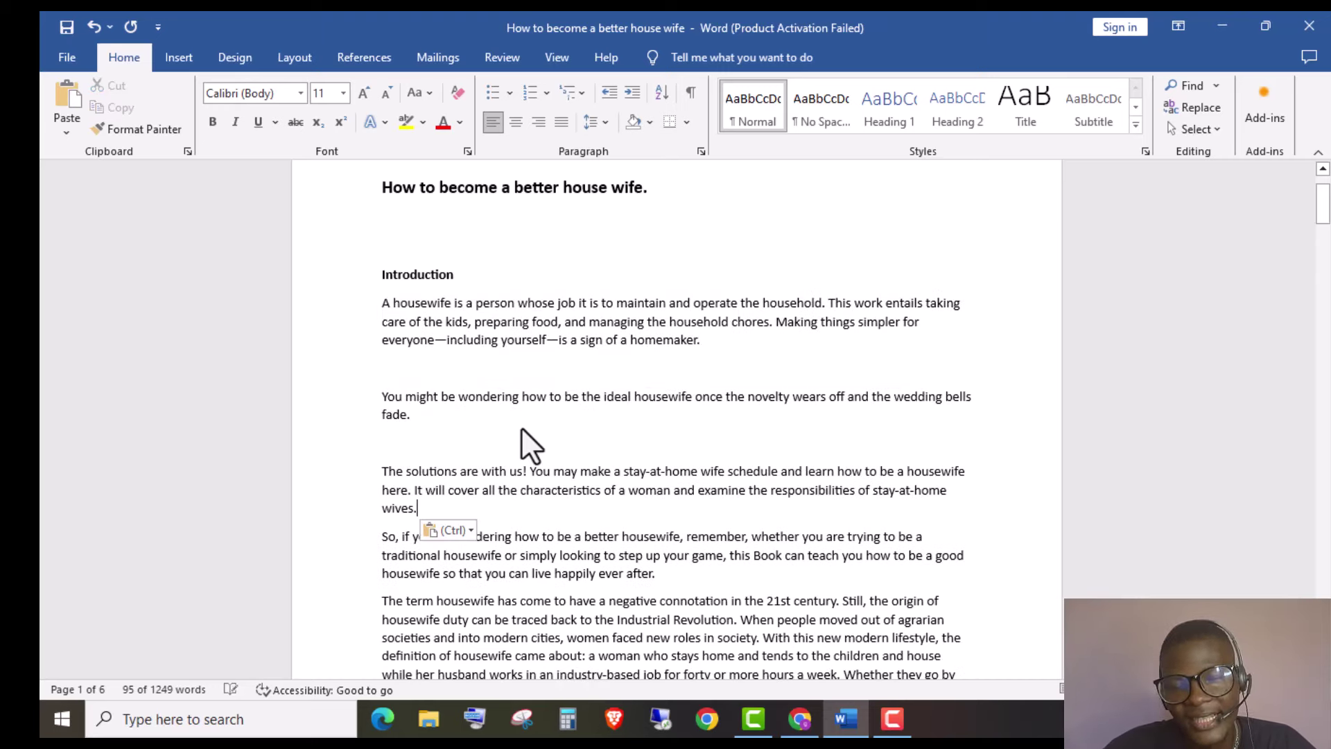
key("Return")
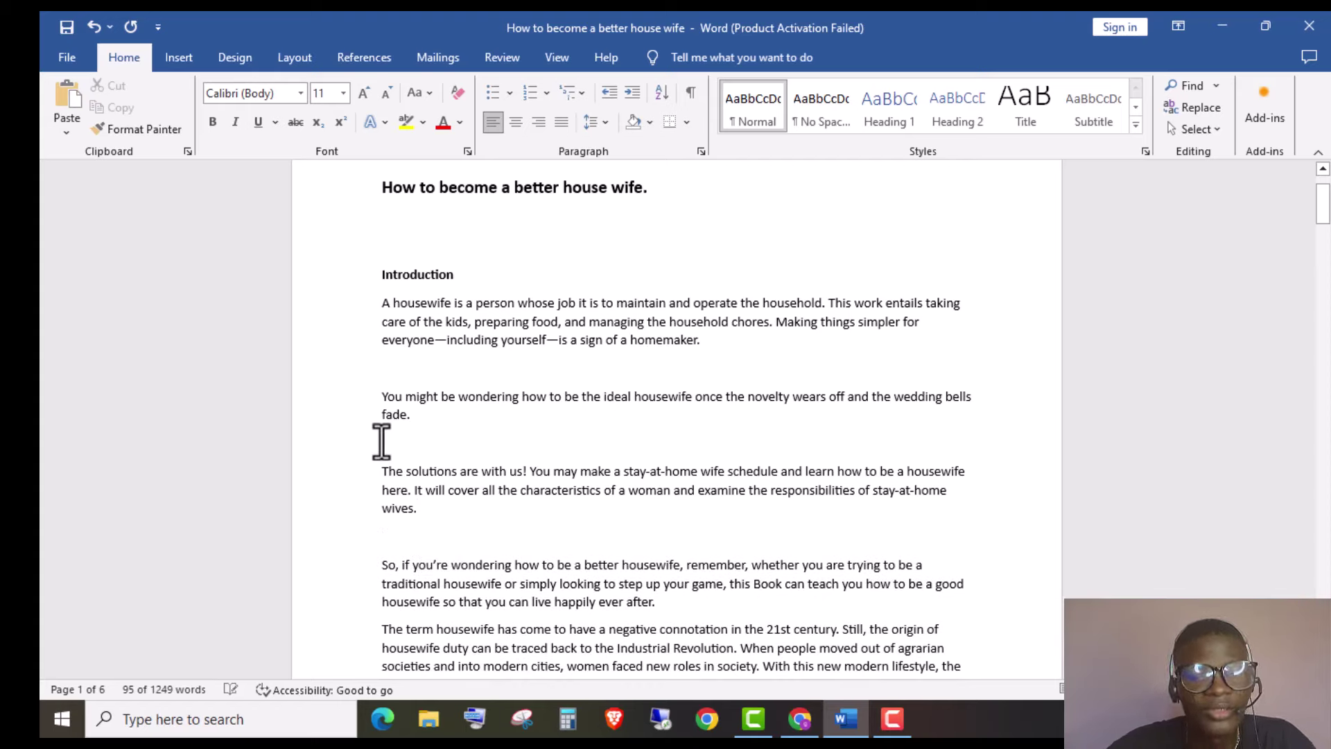
key("ctrl+s")
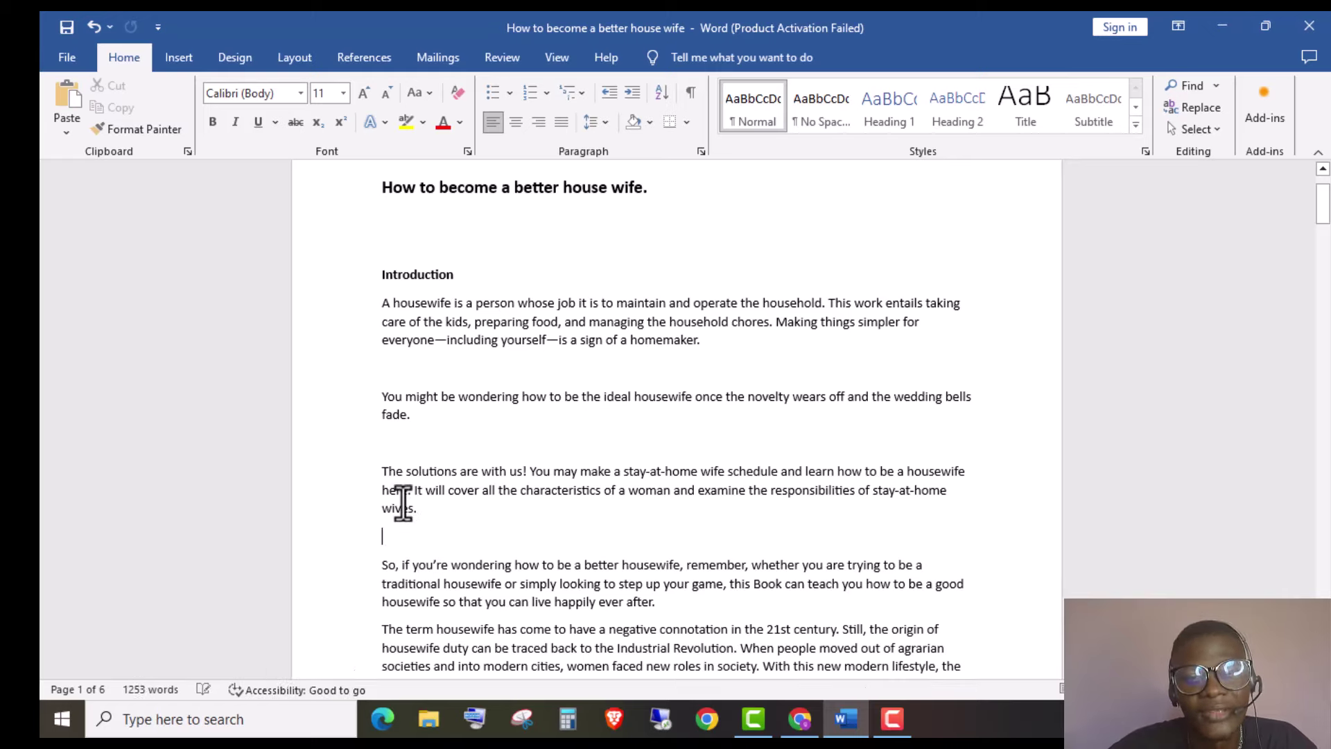
scroll(277, 491, "down", 3)
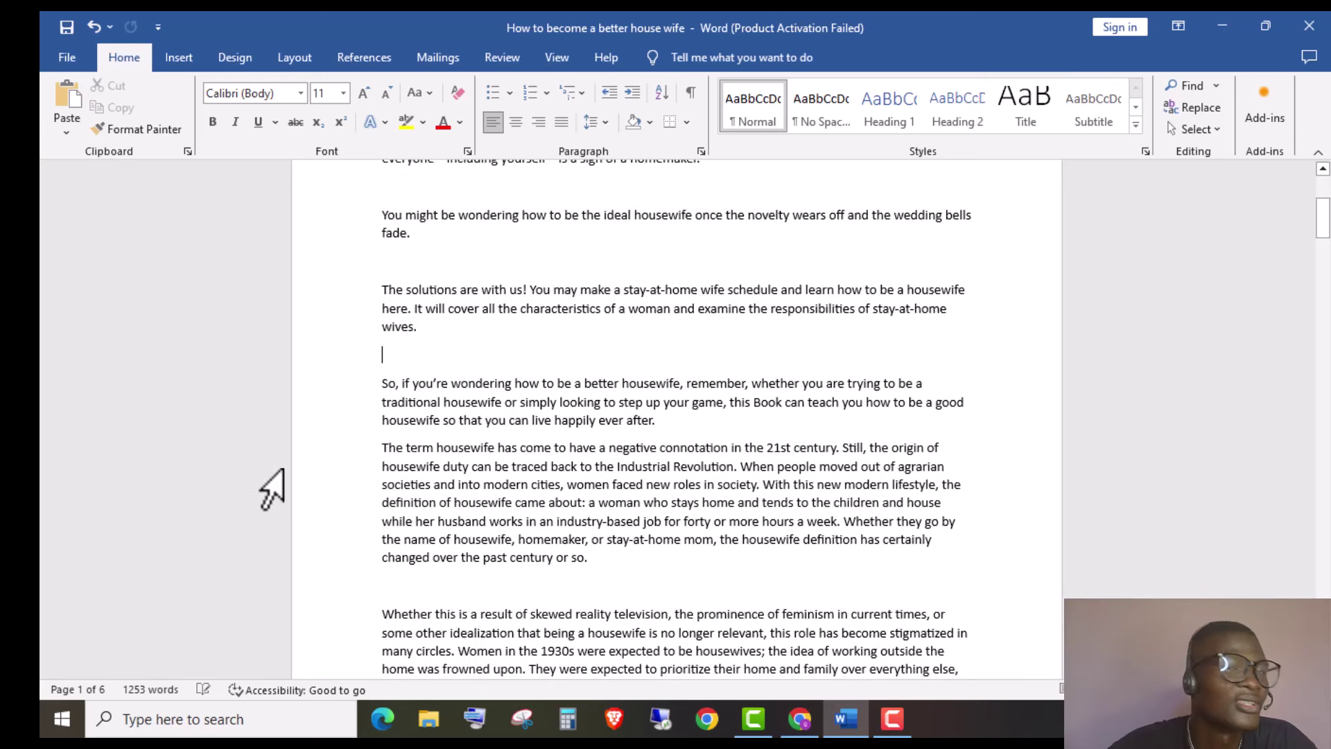
scroll(412, 463, "up", 2)
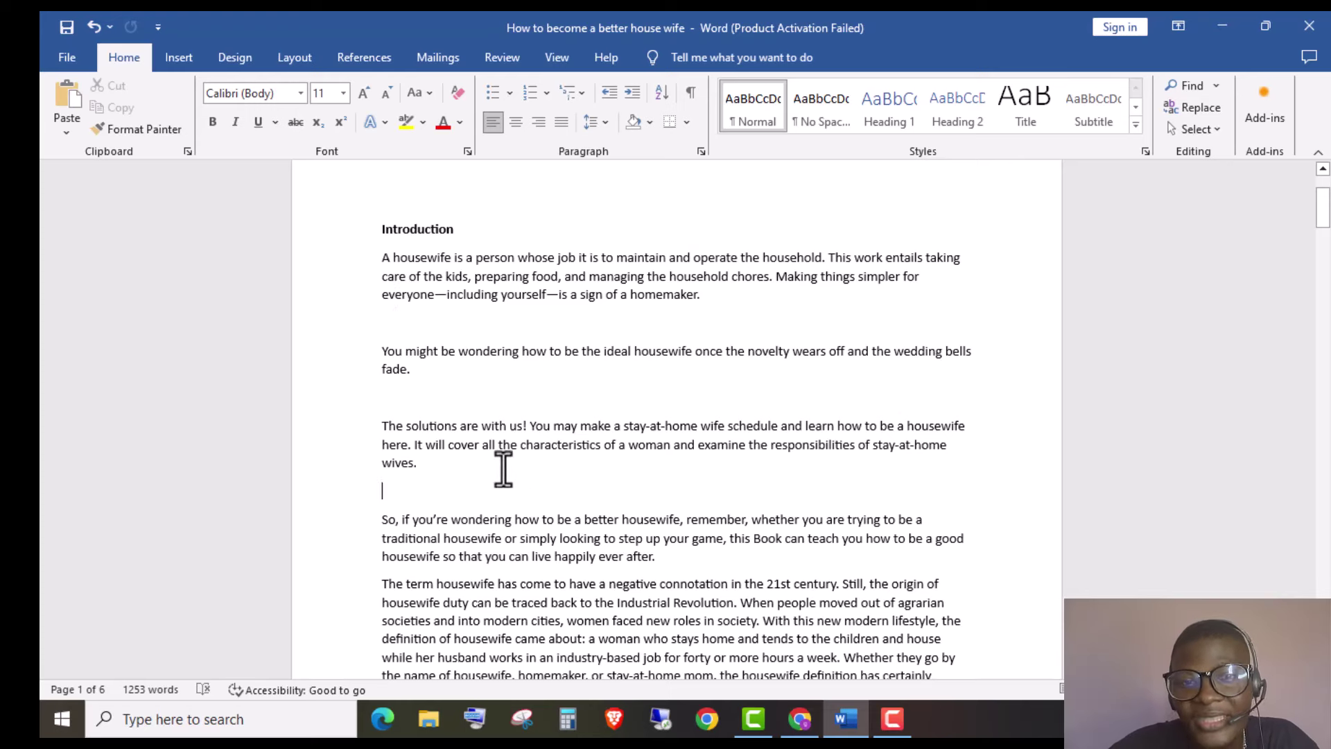
scroll(678, 413, "down", 6)
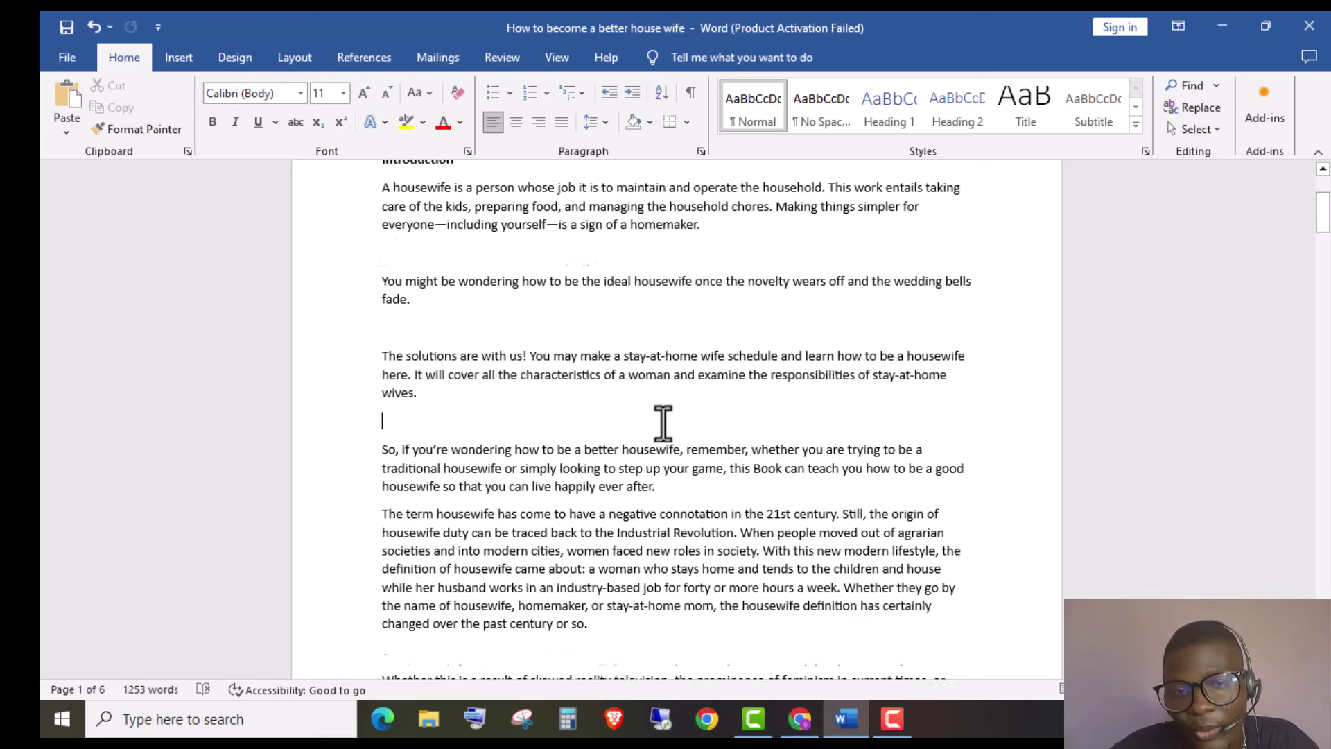
scroll(544, 455, "down", 8)
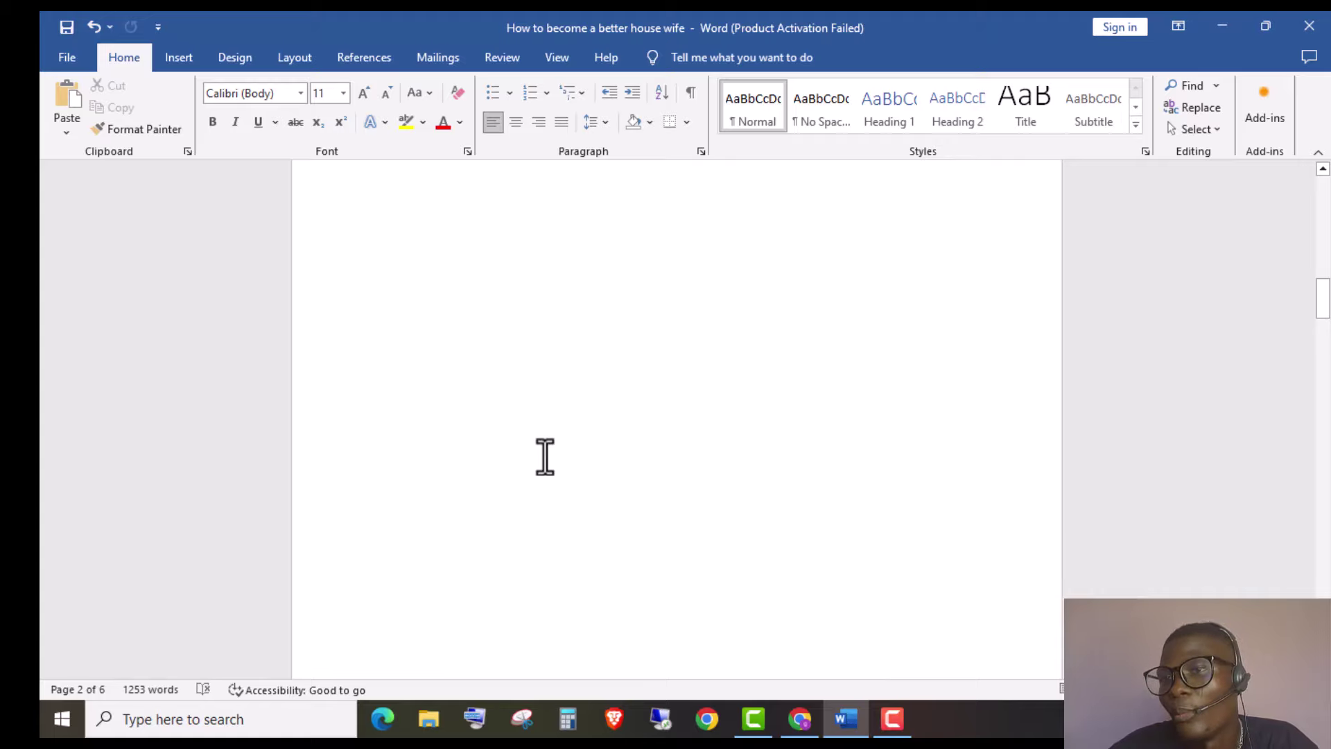
scroll(546, 456, "up", 8)
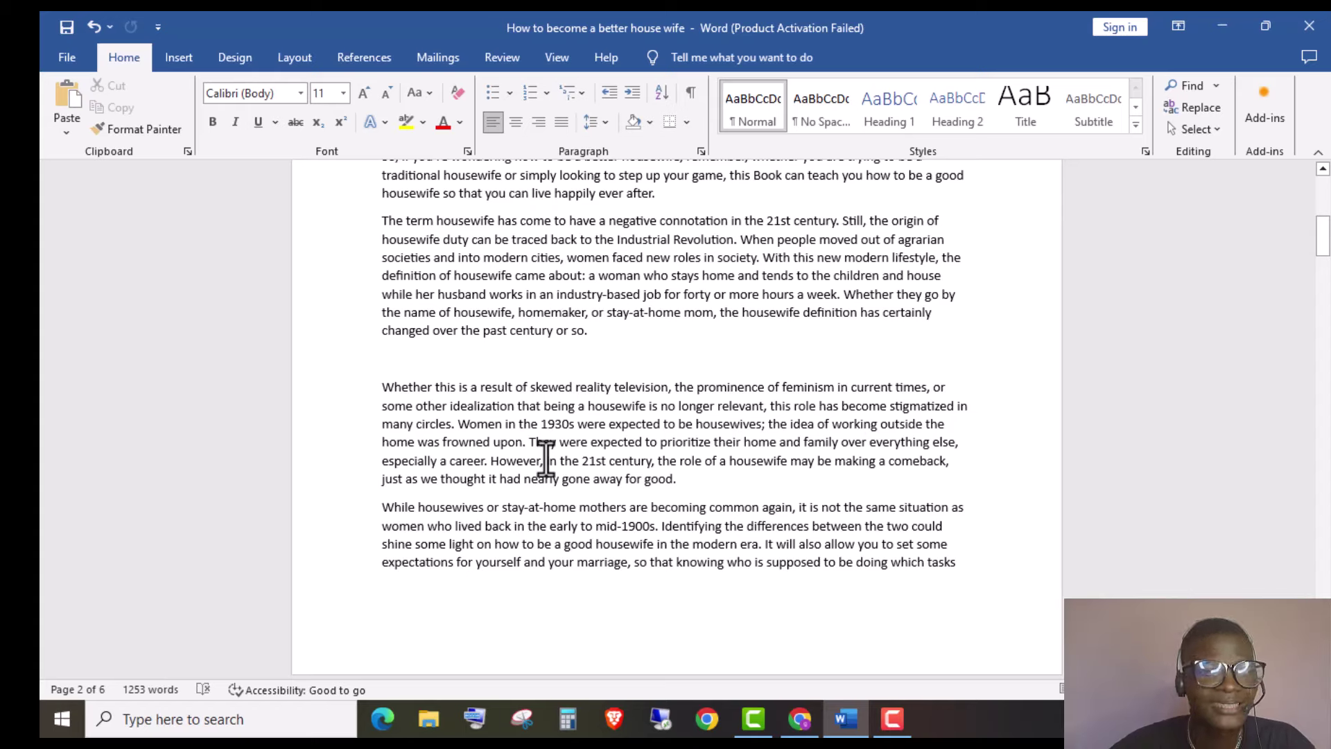
left_click(546, 459)
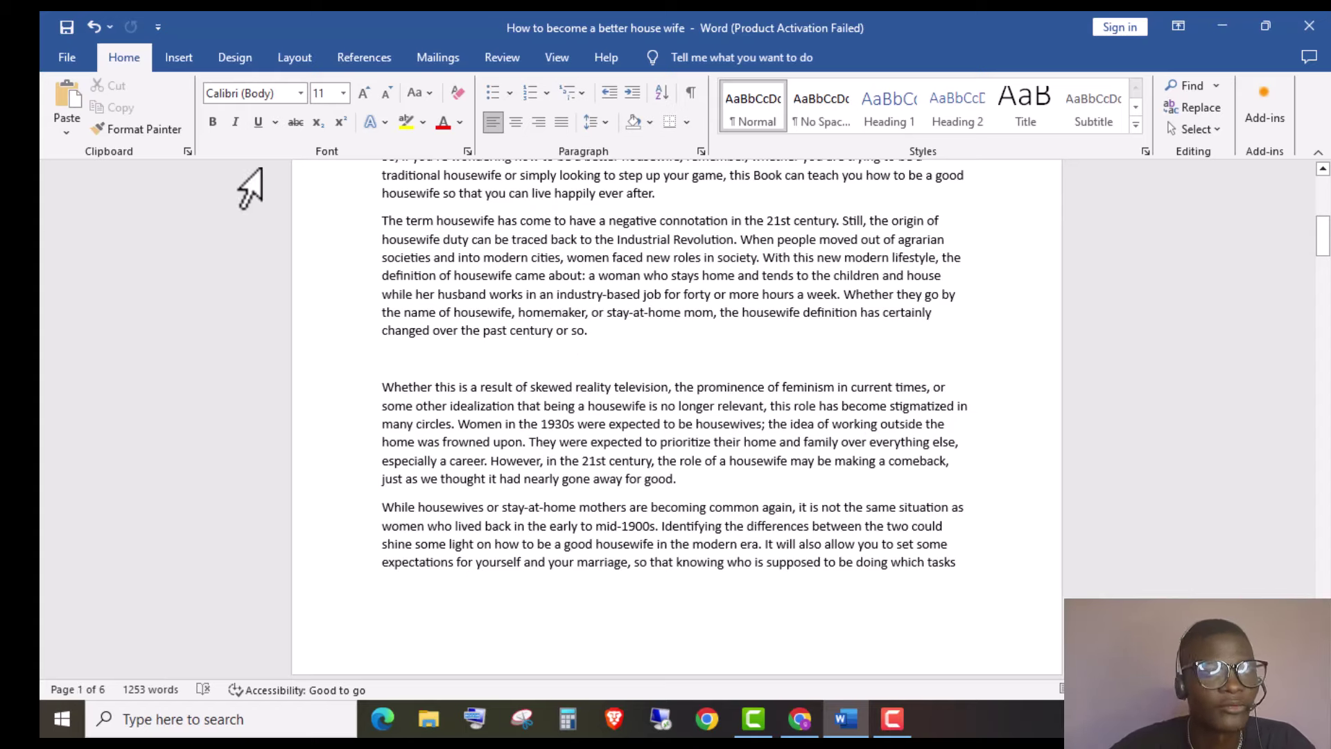
Set the page size to Letter and confirm 8.5" x 11" in Page Setup.
left_click(235, 59)
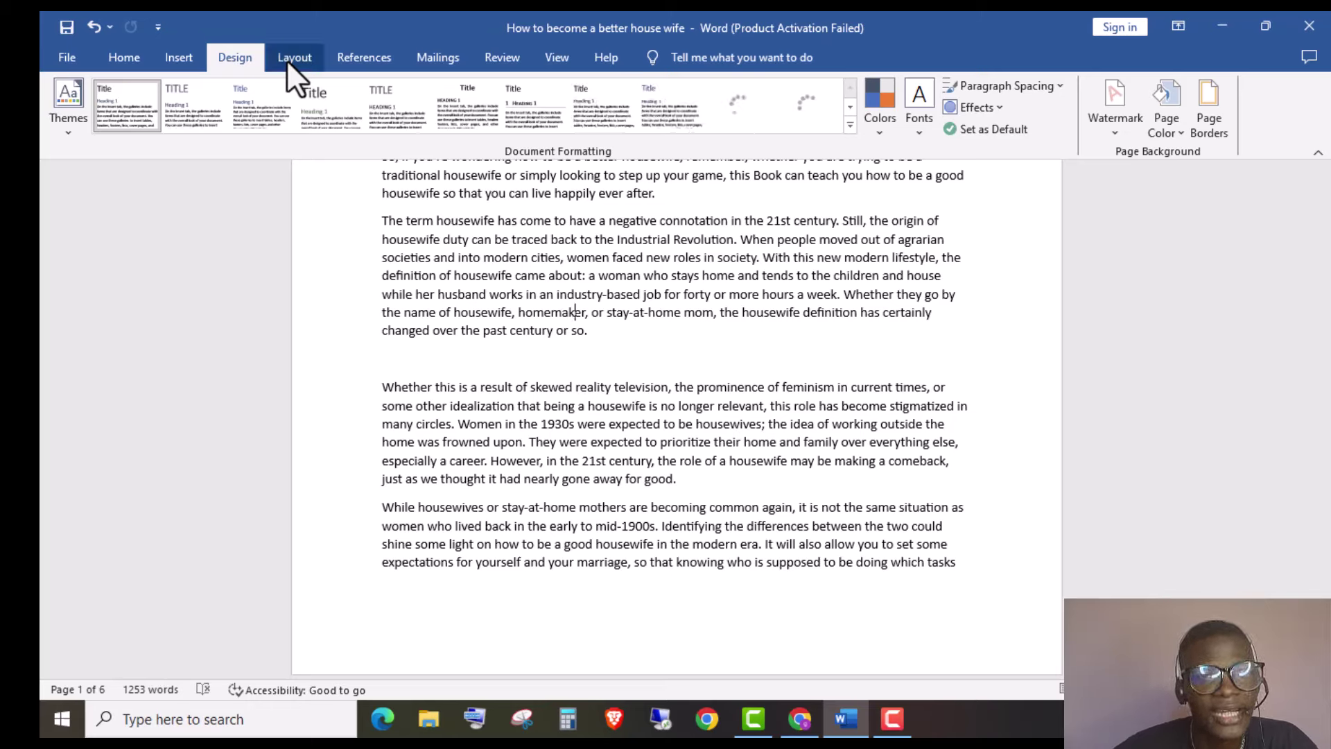
left_click(291, 59)
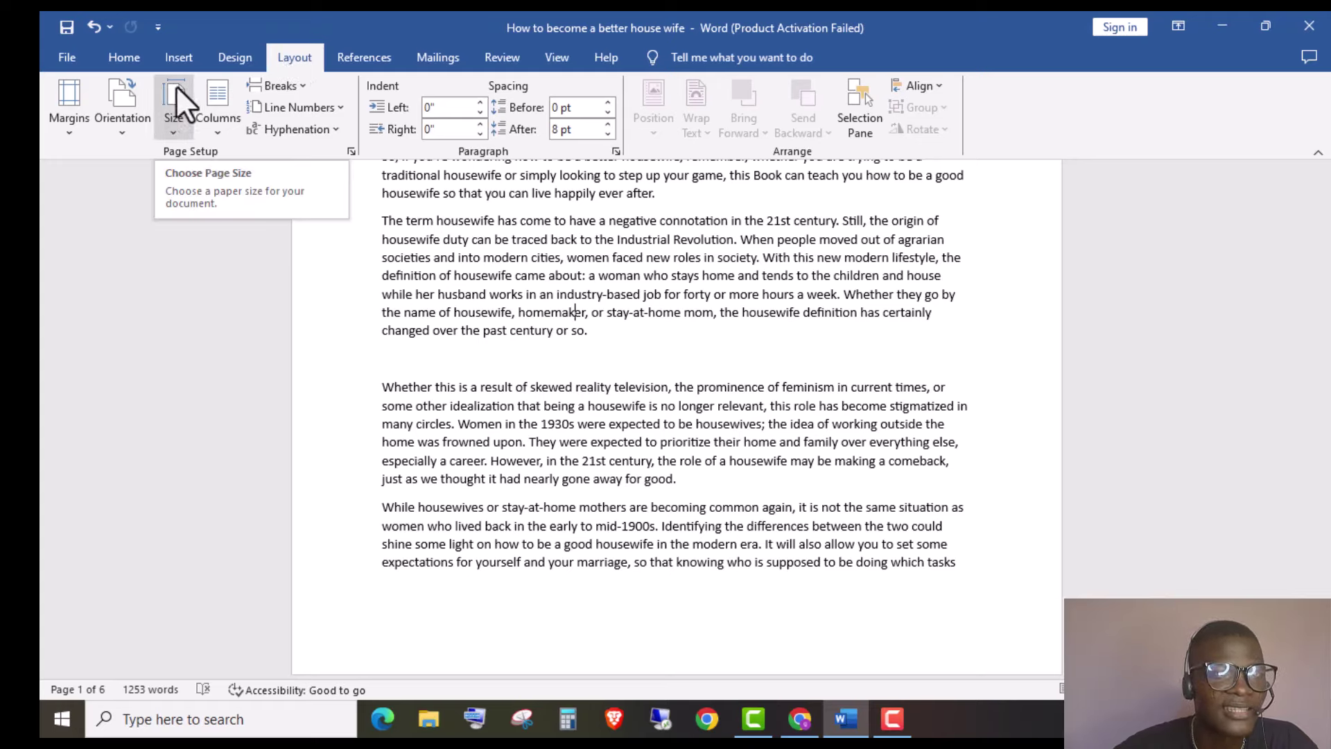
left_click(173, 129)
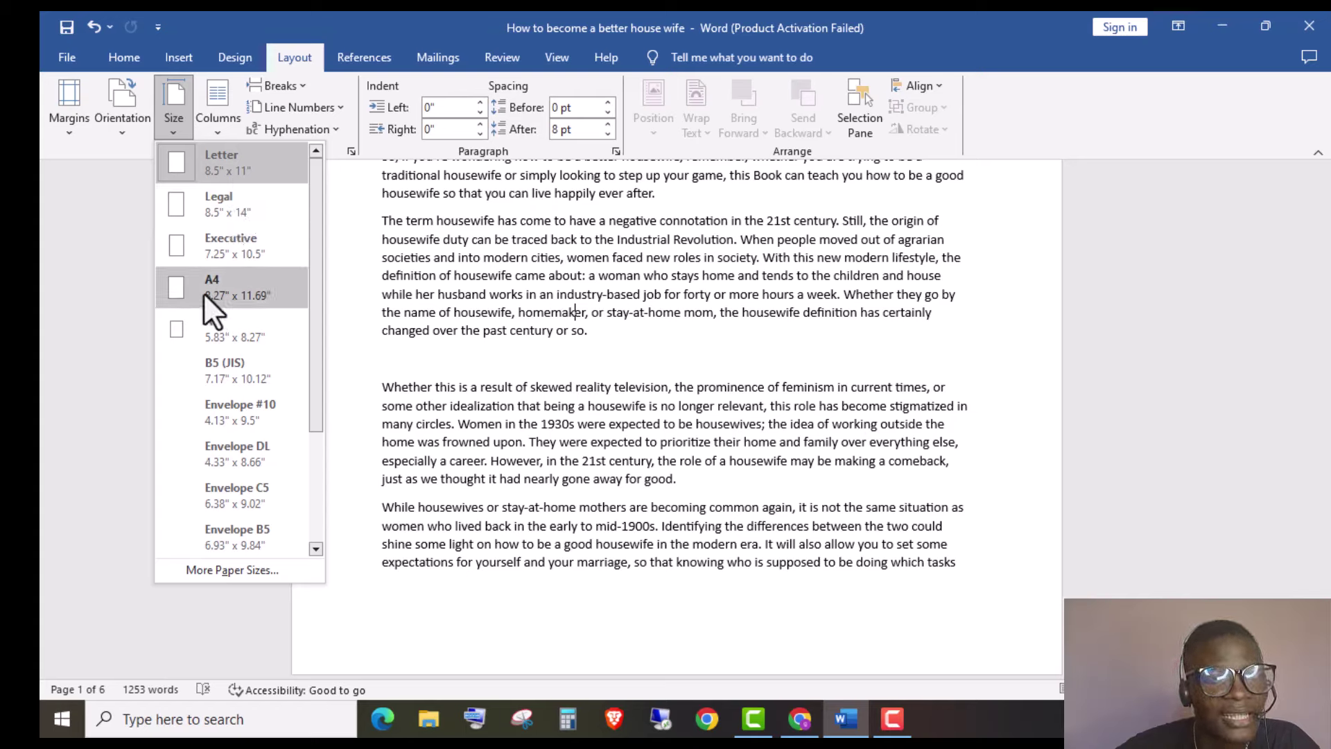
left_click(254, 173)
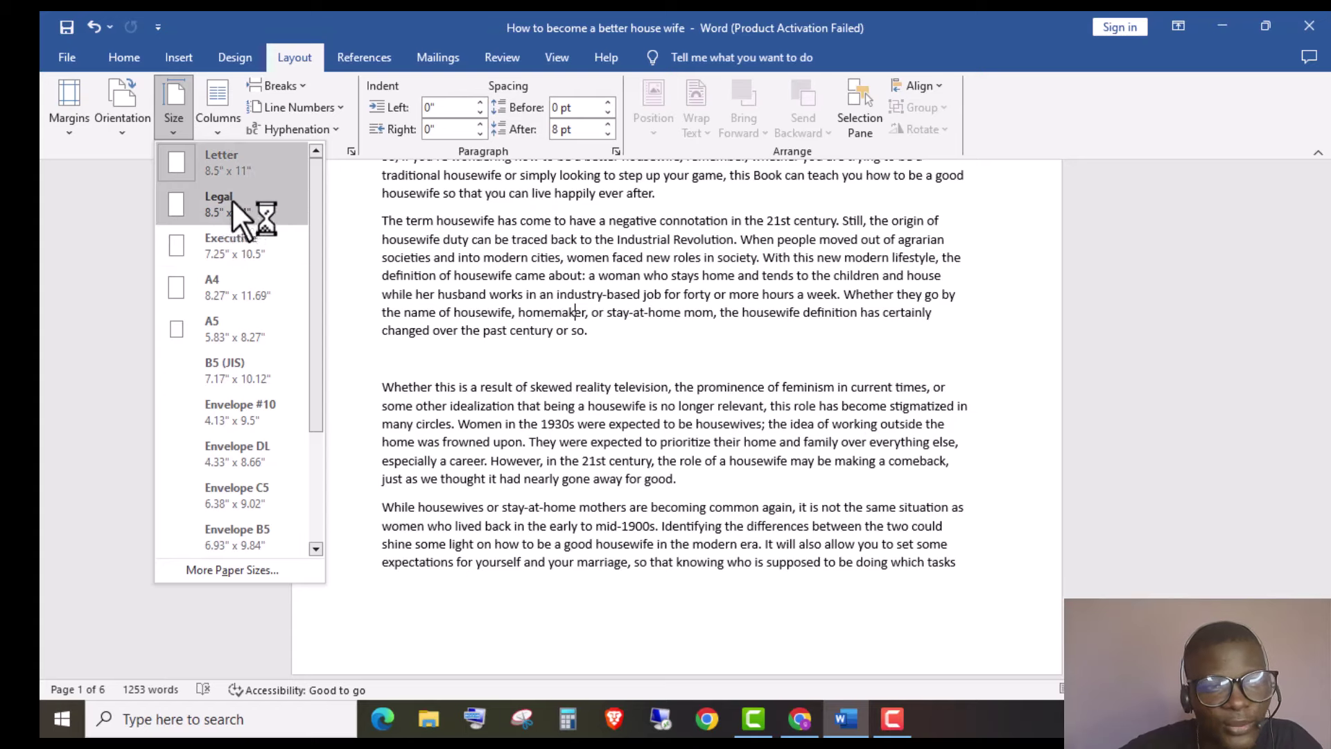
left_click(212, 570)
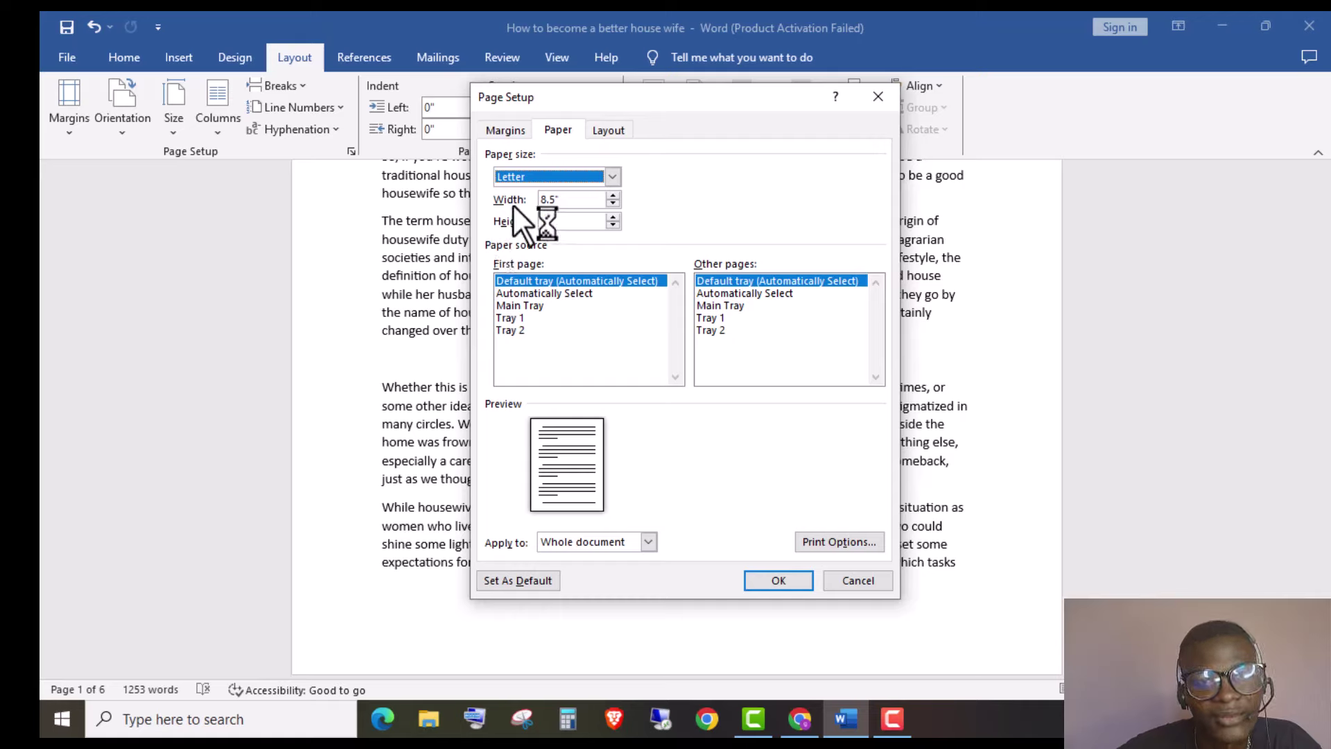
left_click(551, 199)
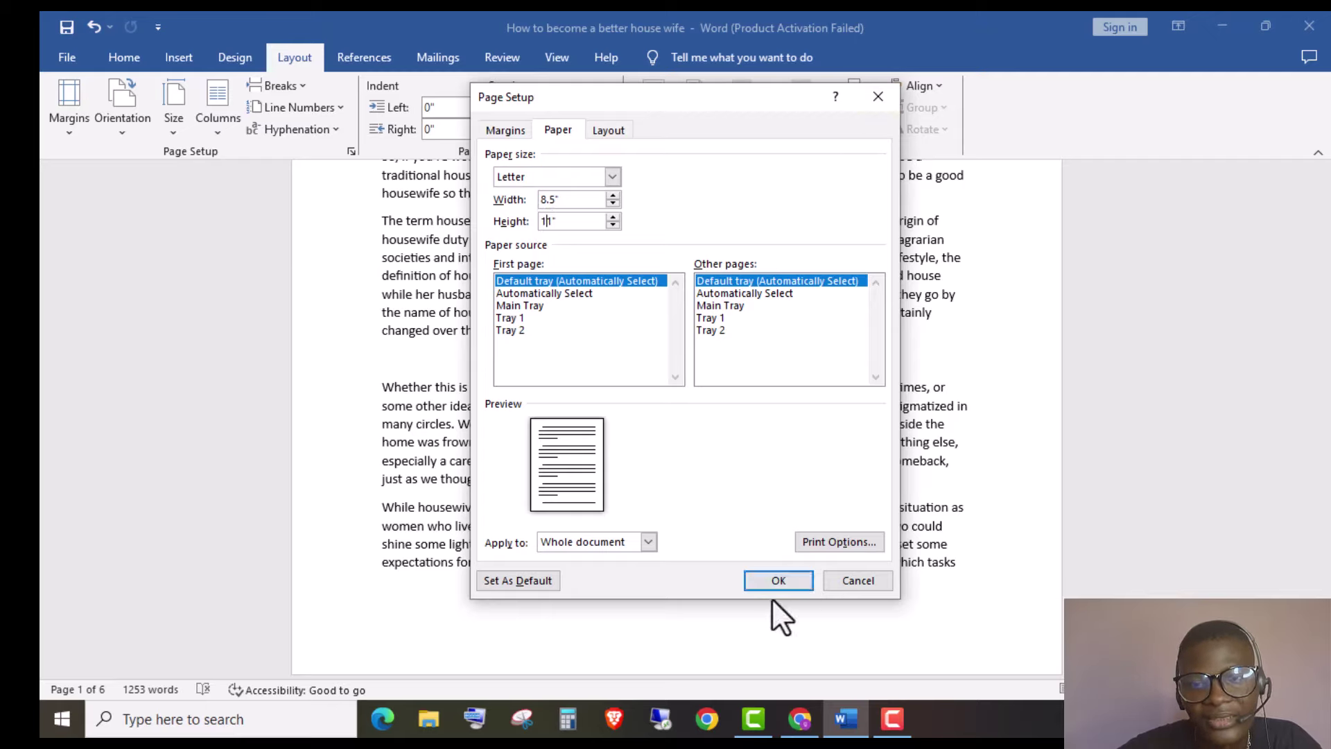
left_click(879, 97)
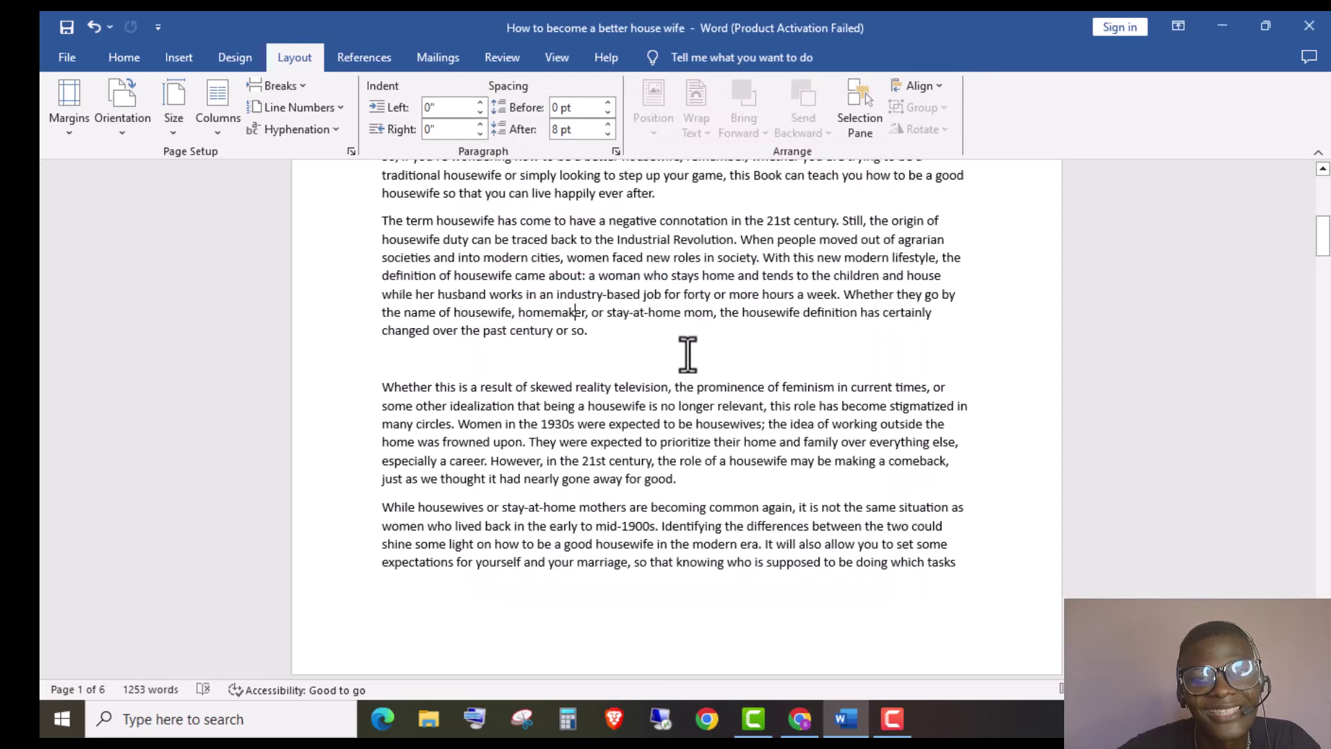